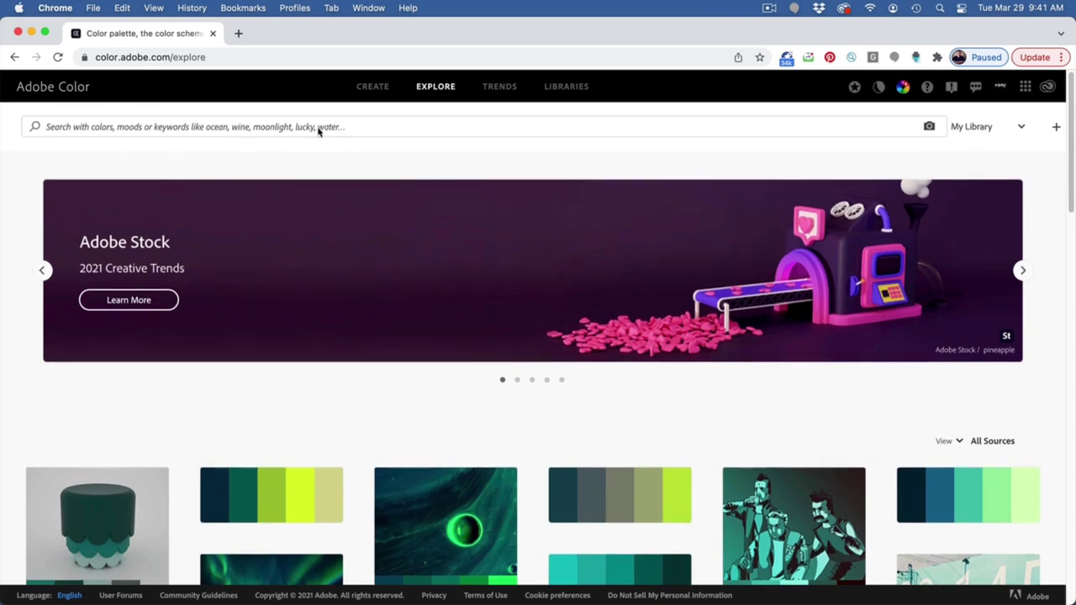
# - Browse the color palettes on the Adobe Color Explore page, returning to the first rows of themes
pyautogui.click(318, 129)
pyautogui.scroll(-4, 528, 227)
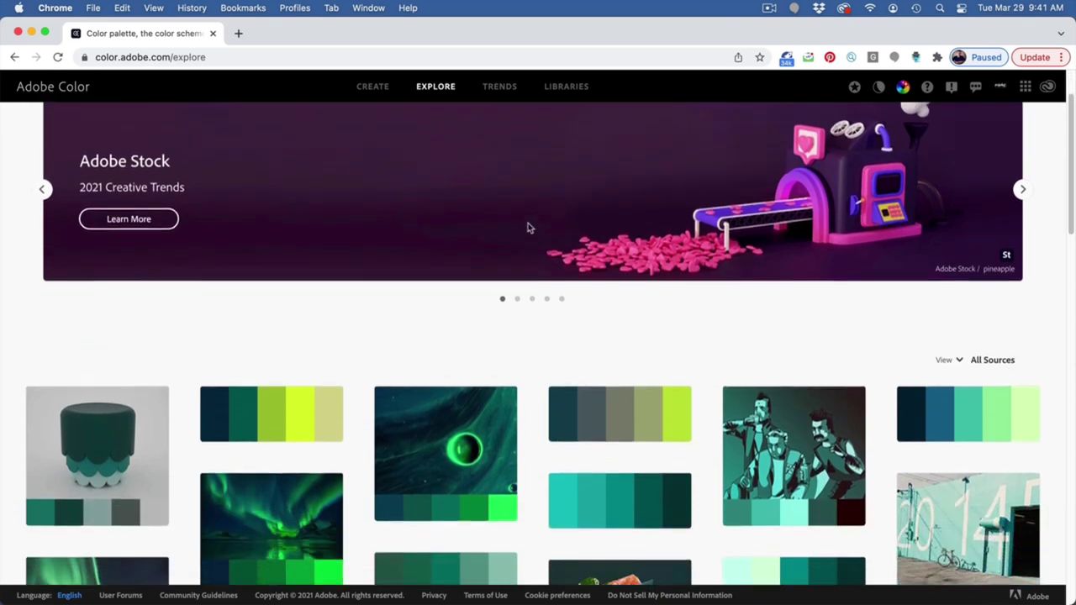
pyautogui.scroll(-6, 708, 242)
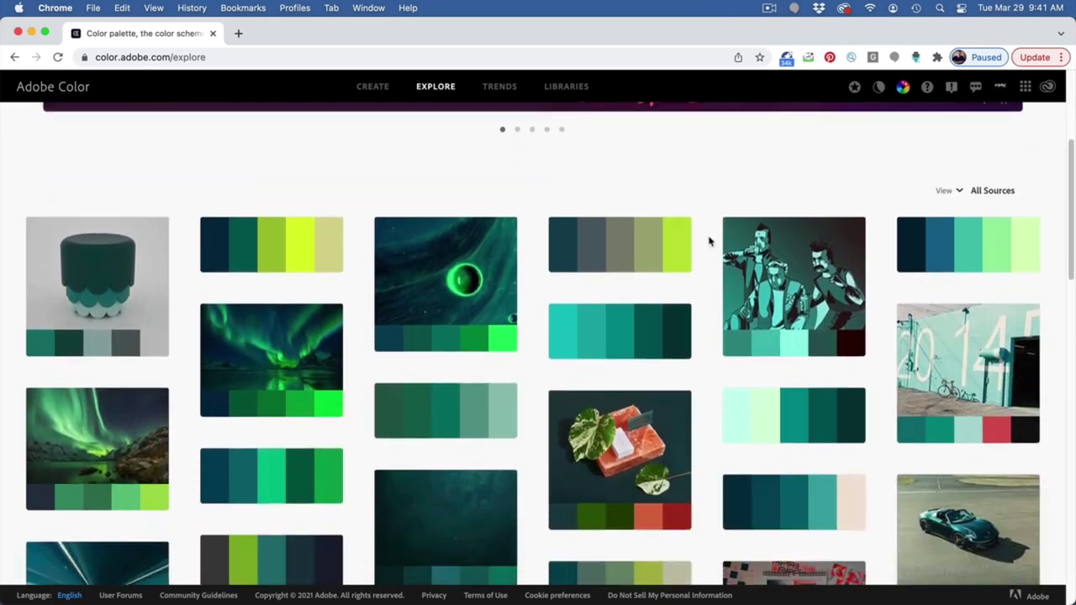
pyautogui.scroll(-5, 708, 227)
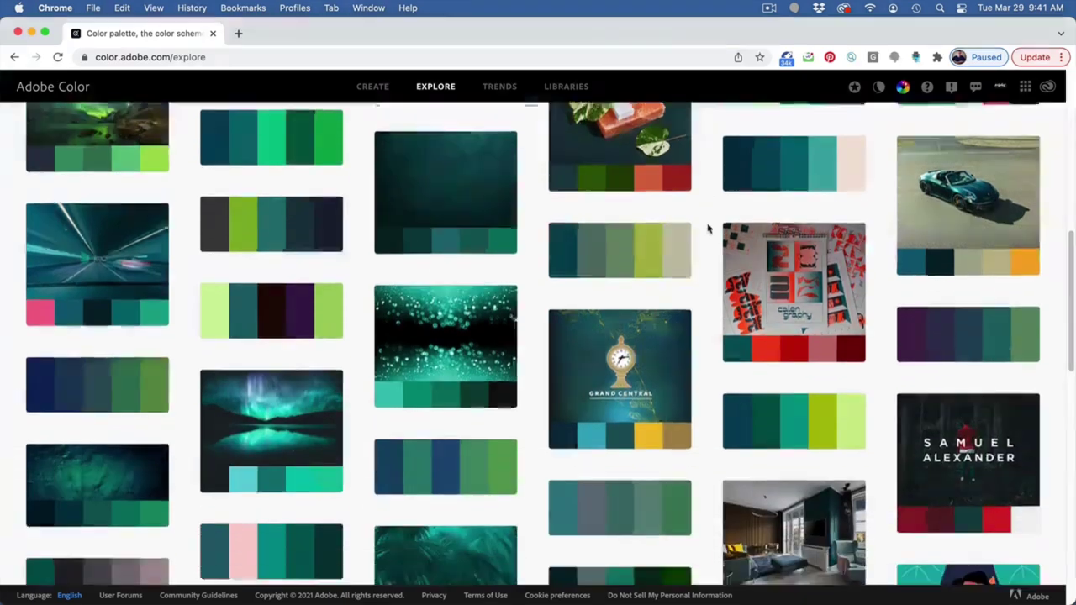
pyautogui.scroll(15, 706, 226)
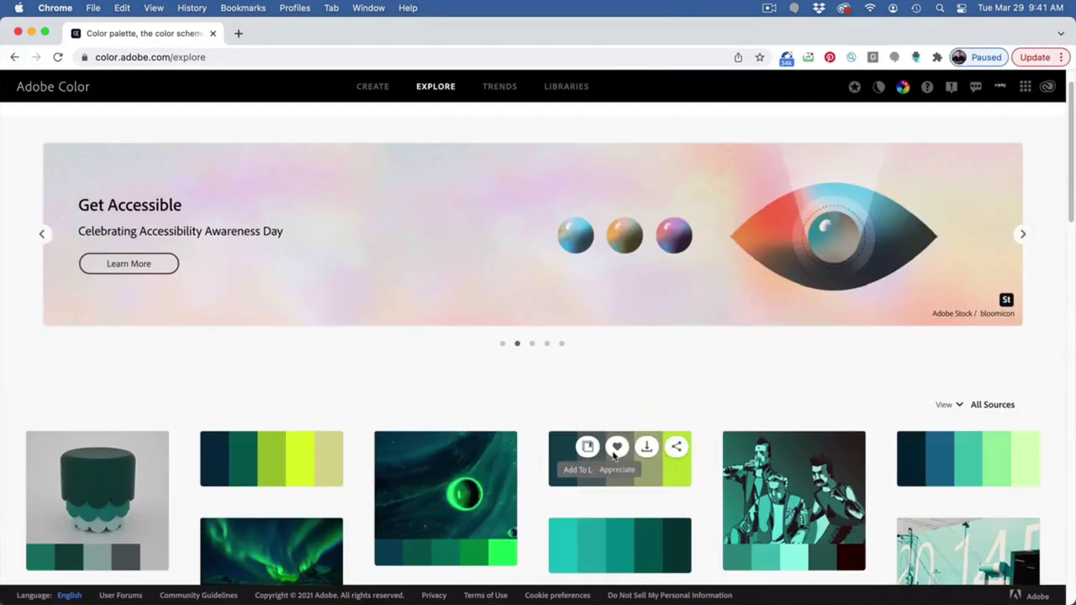
pyautogui.click(308, 468)
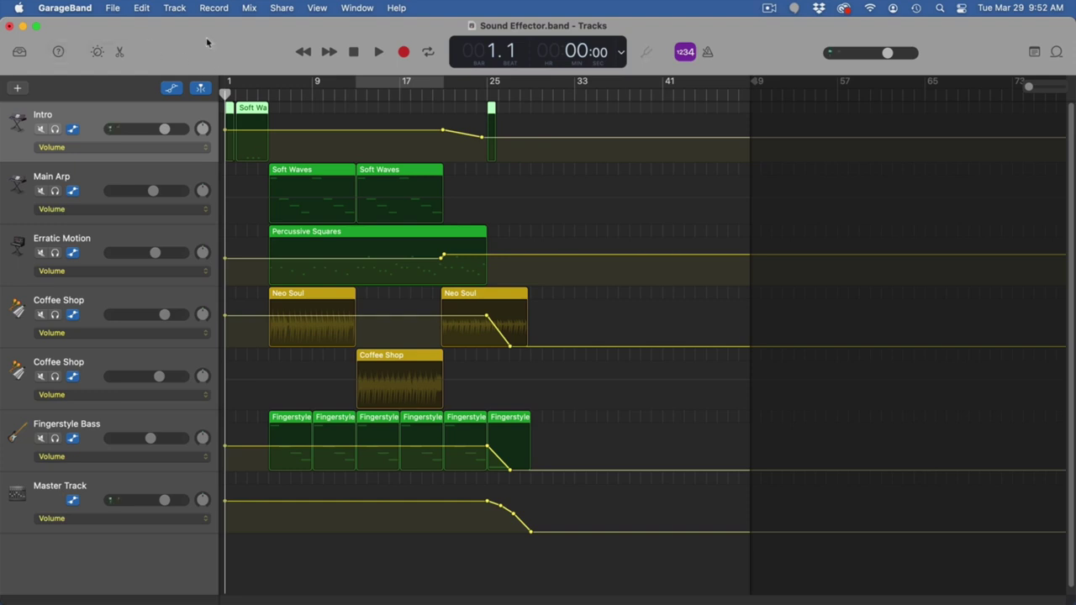
# - Switch to GarageBand, listen to the Intro track in solo, and turn its solo off
pyautogui.click(56, 129)
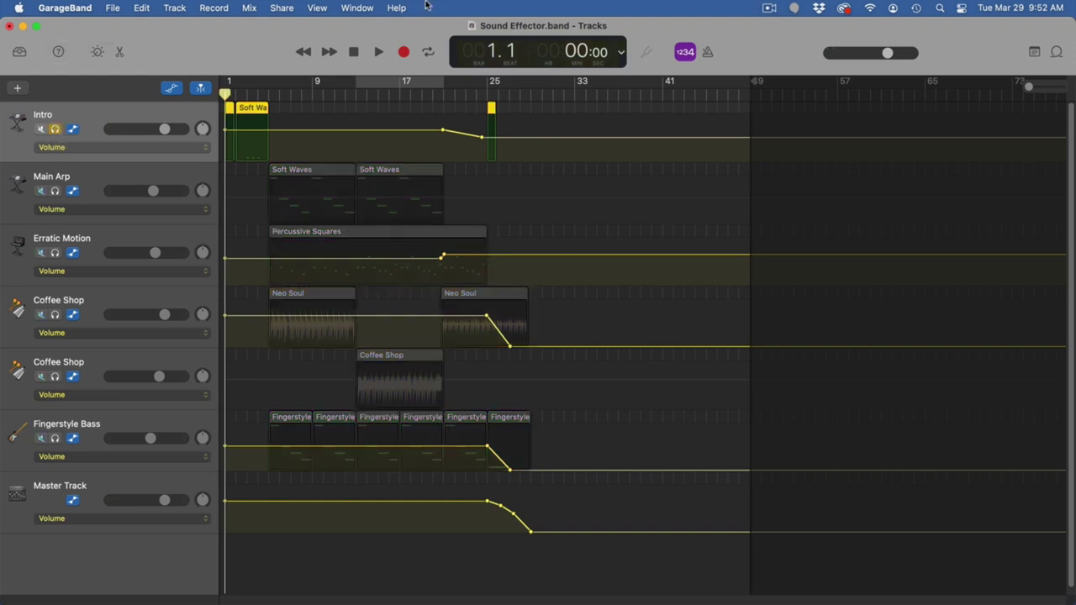
pyautogui.click(378, 52)
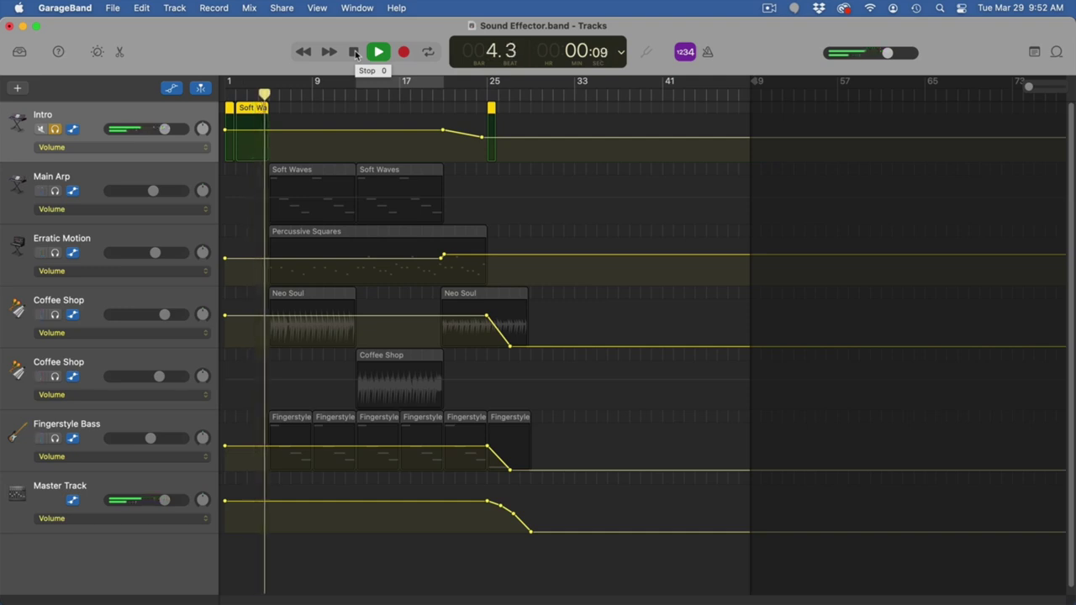
pyautogui.click(353, 52)
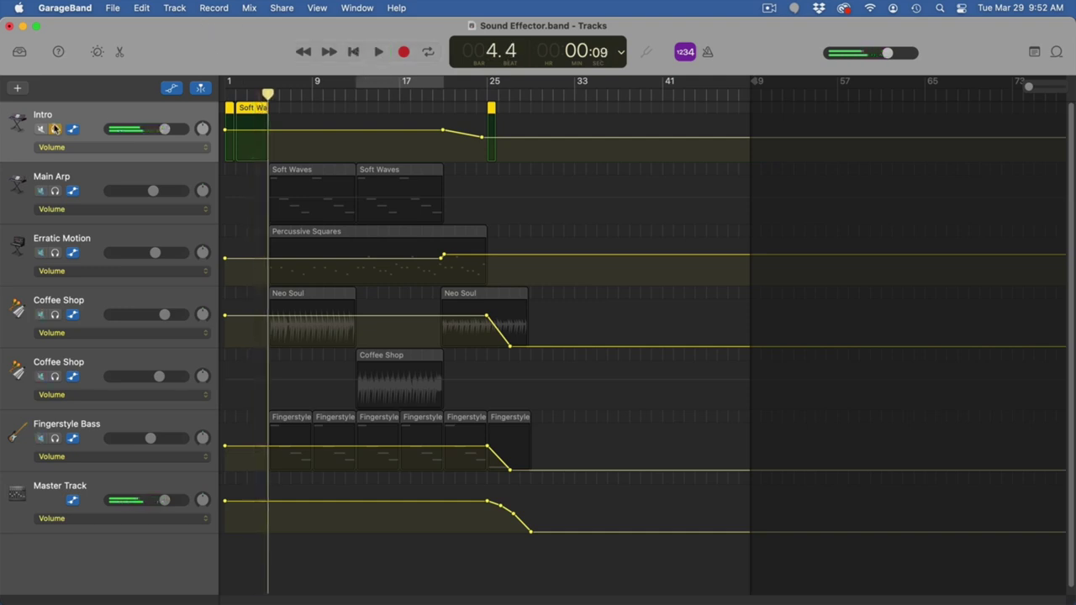
pyautogui.press('super+a')
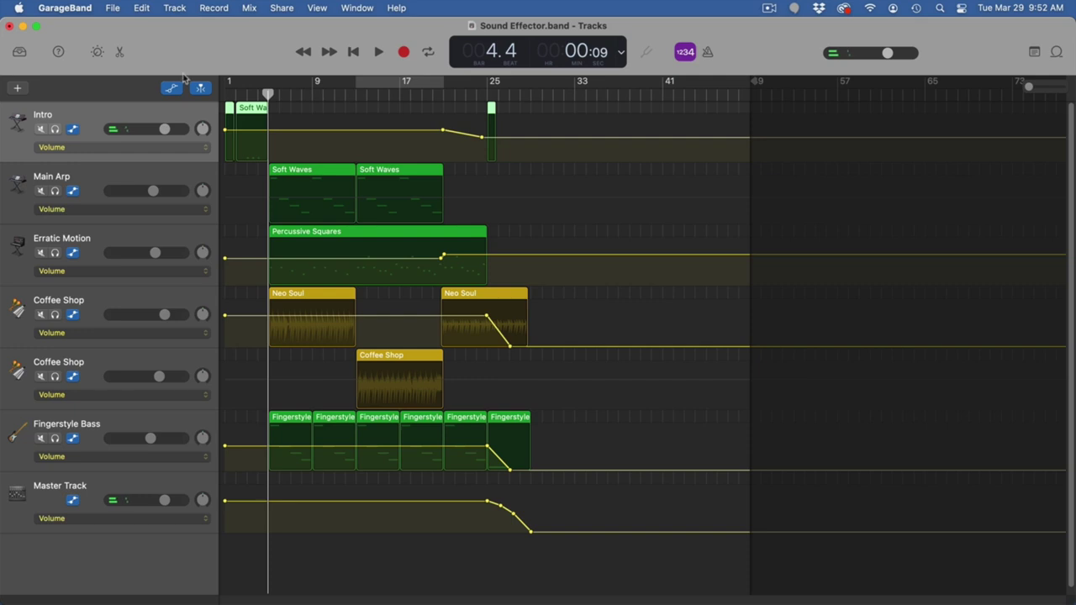
# - Solo the Main Arp, Erratic Motion, both Coffee Shop and Fingerstyle Bass tracks, and play a short passage of them together
pyautogui.click(55, 190)
pyautogui.click(54, 252)
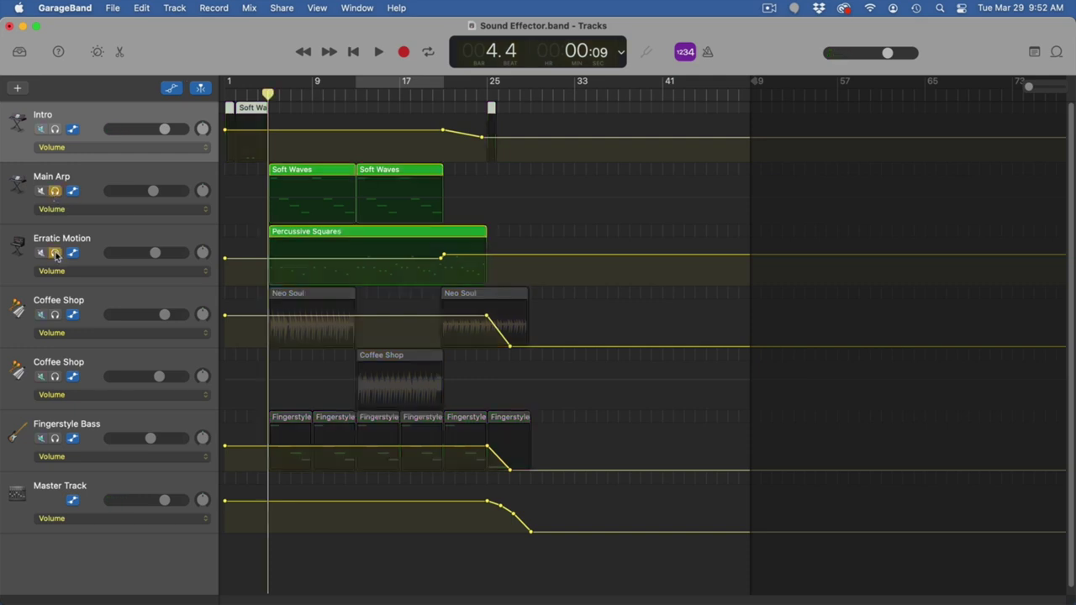
pyautogui.click(55, 314)
pyautogui.click(55, 375)
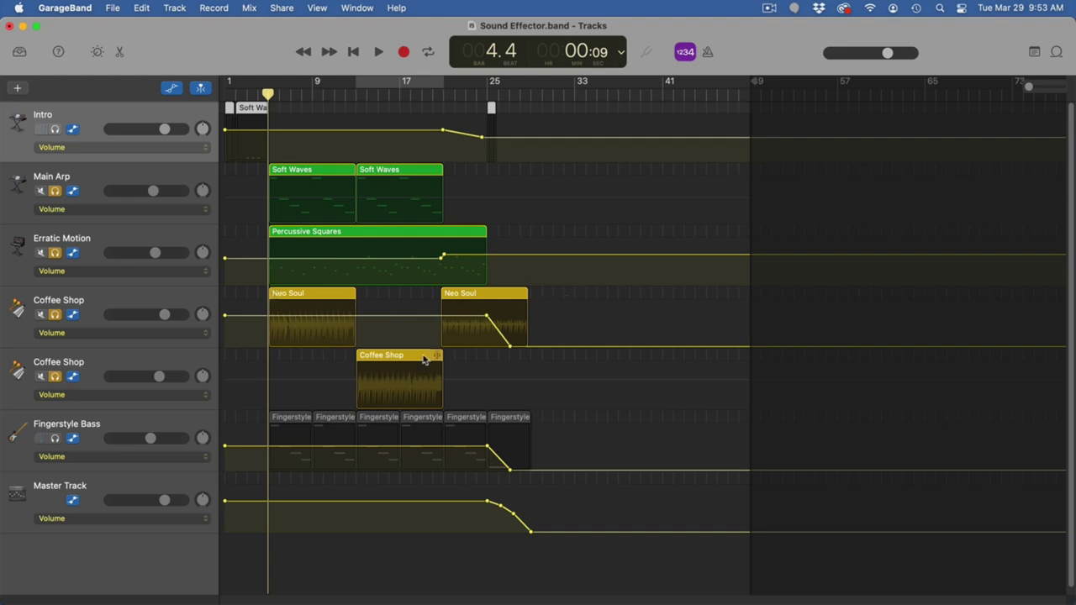
pyautogui.click(40, 437)
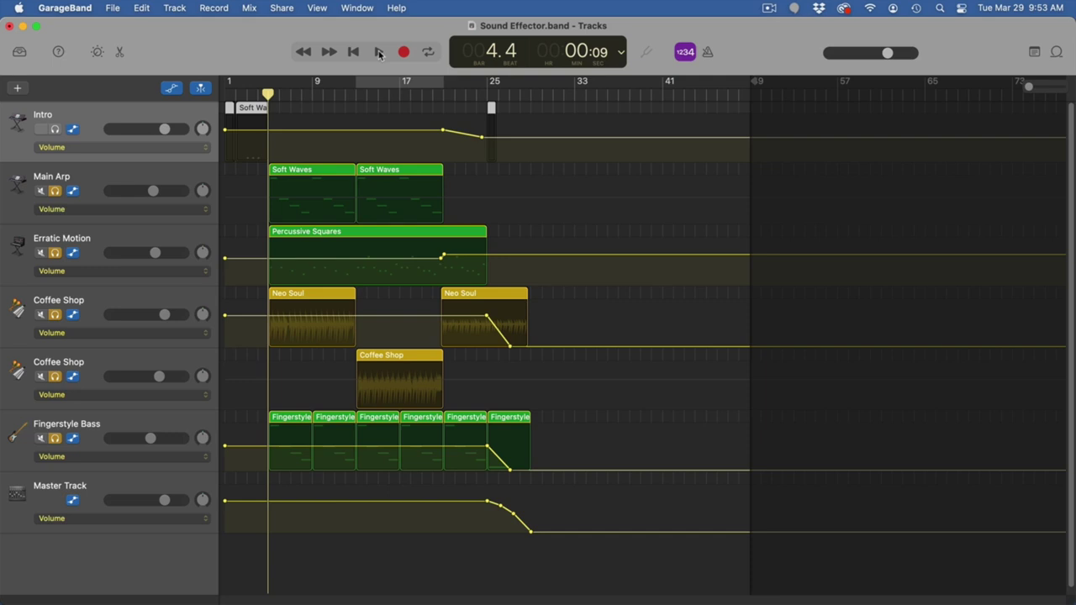
pyautogui.click(378, 52)
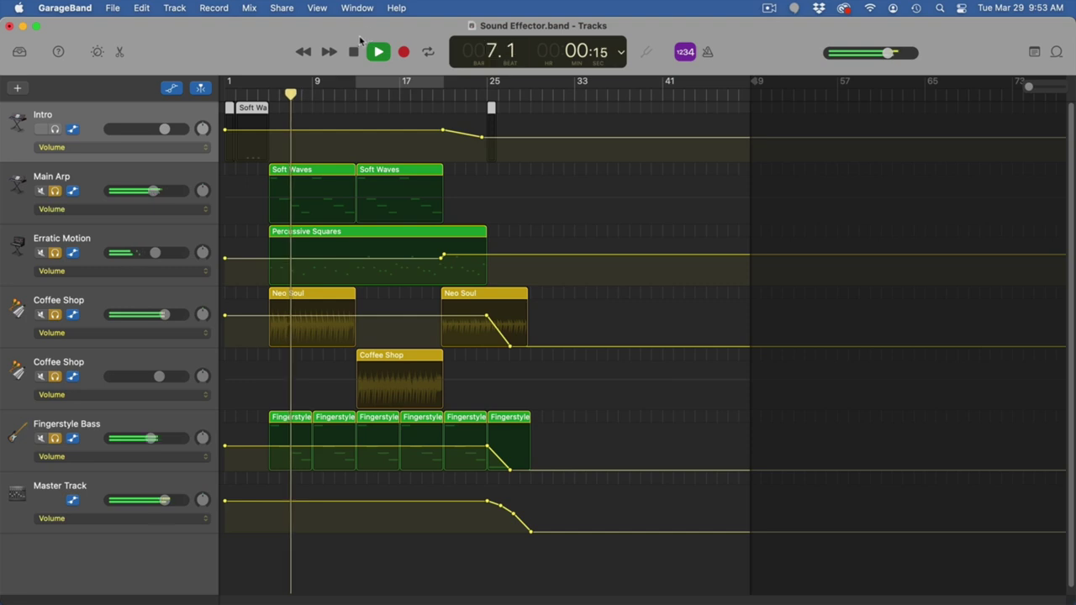
pyautogui.press('space')
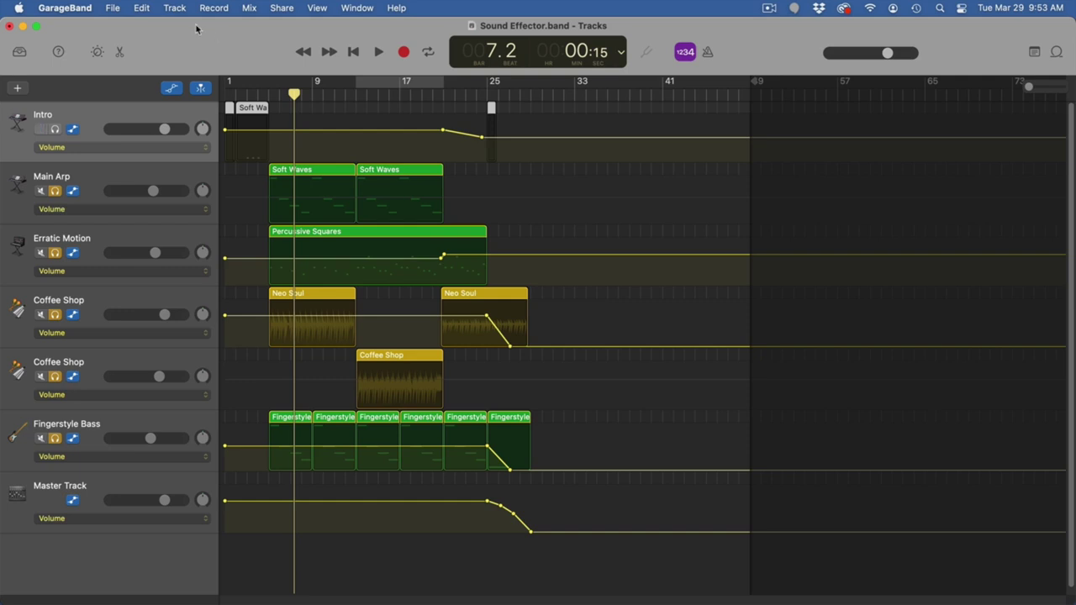
# - Create a new empty project with a Drummer track
pyautogui.click(117, 9)
pyautogui.click(126, 33)
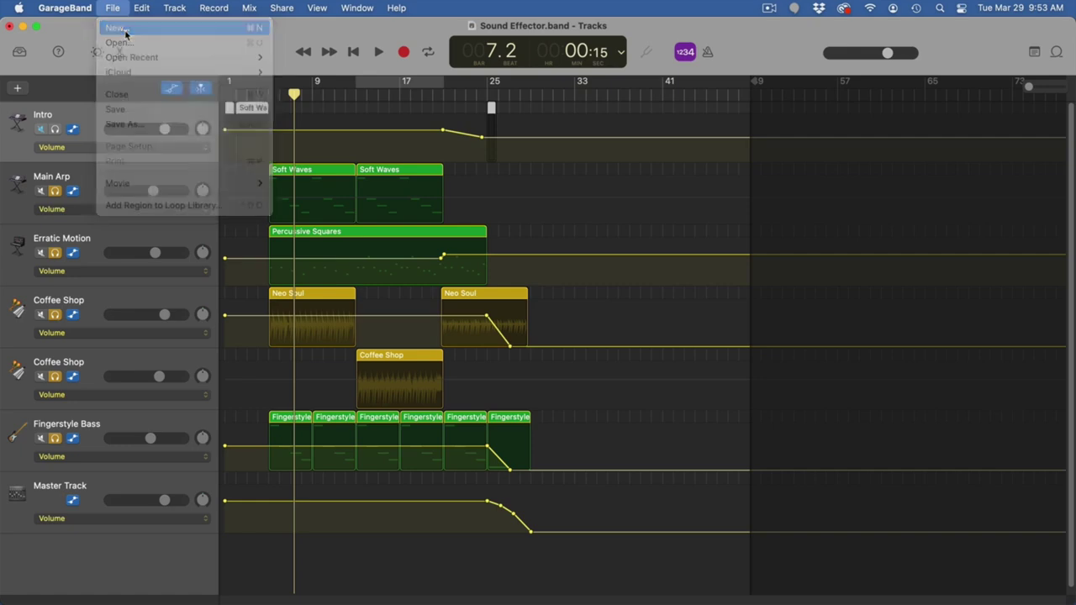
pyautogui.click(553, 281)
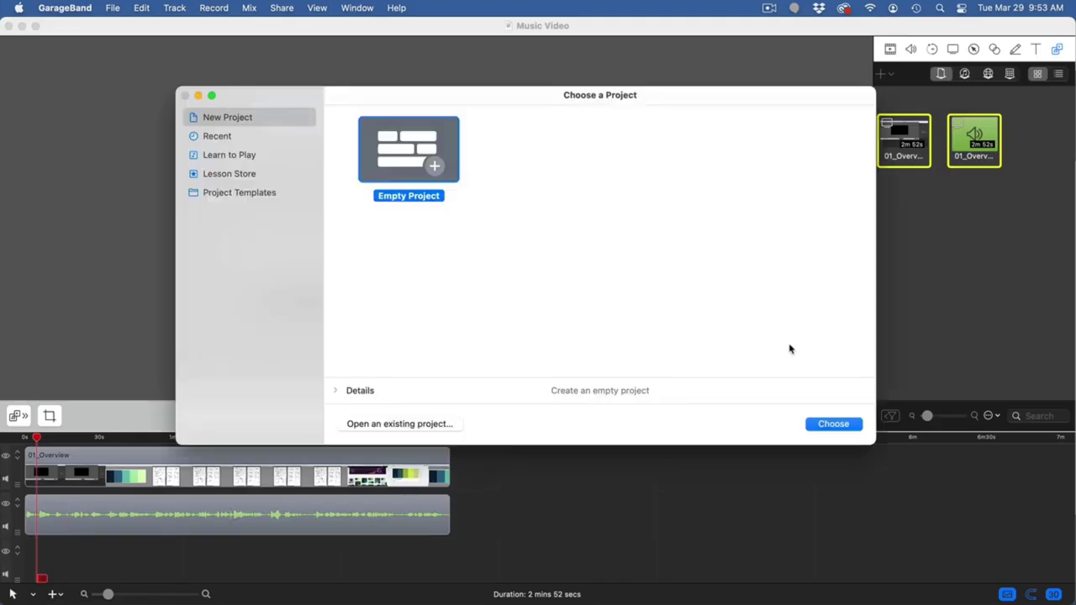
pyautogui.click(844, 425)
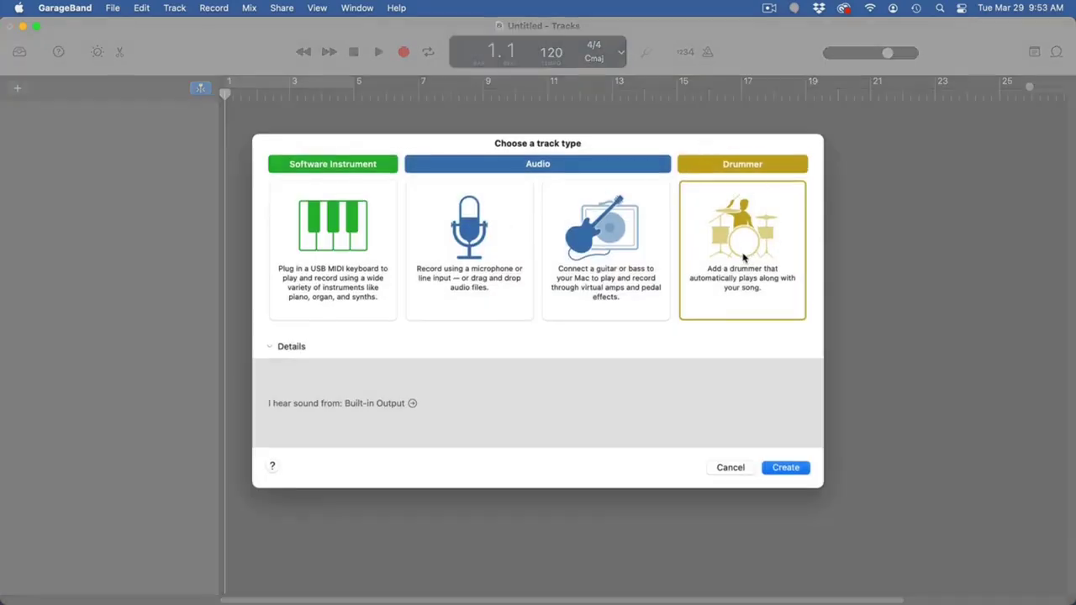
pyautogui.click(793, 469)
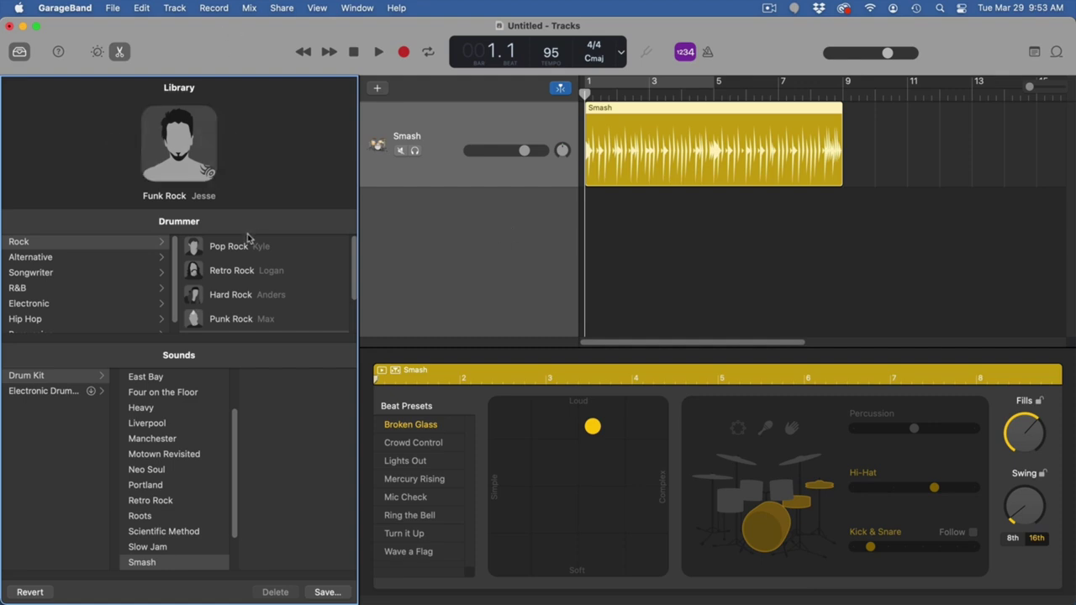
# - Change the drummer to Big Room EDM from the Electronic genre and listen to a short passage of its beat
pyautogui.scroll(-1, 93, 248)
pyautogui.scroll(1, 91, 252)
pyautogui.click(35, 307)
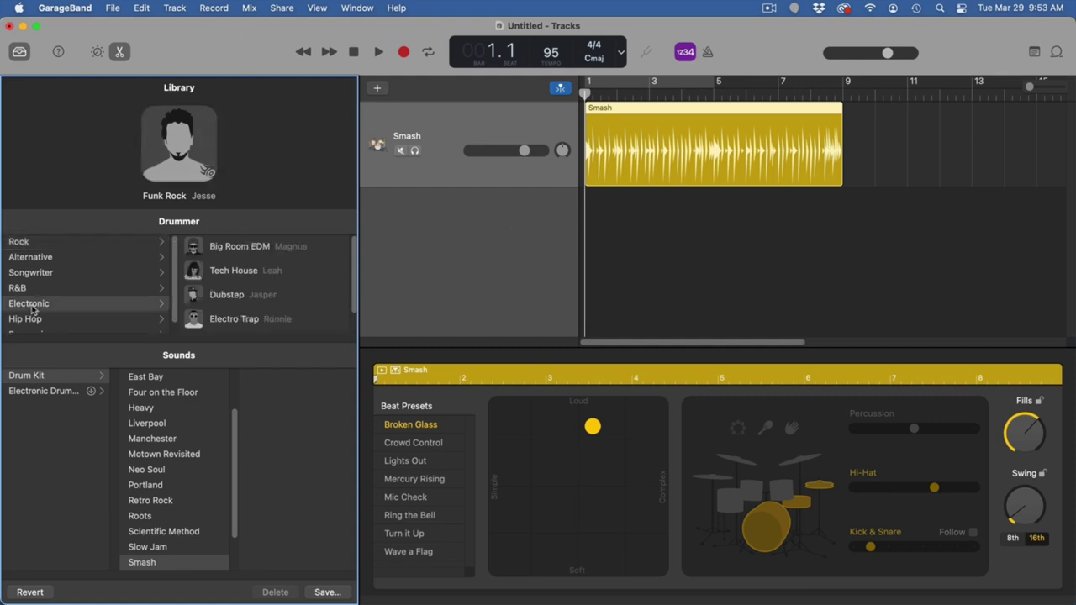
pyautogui.click(245, 248)
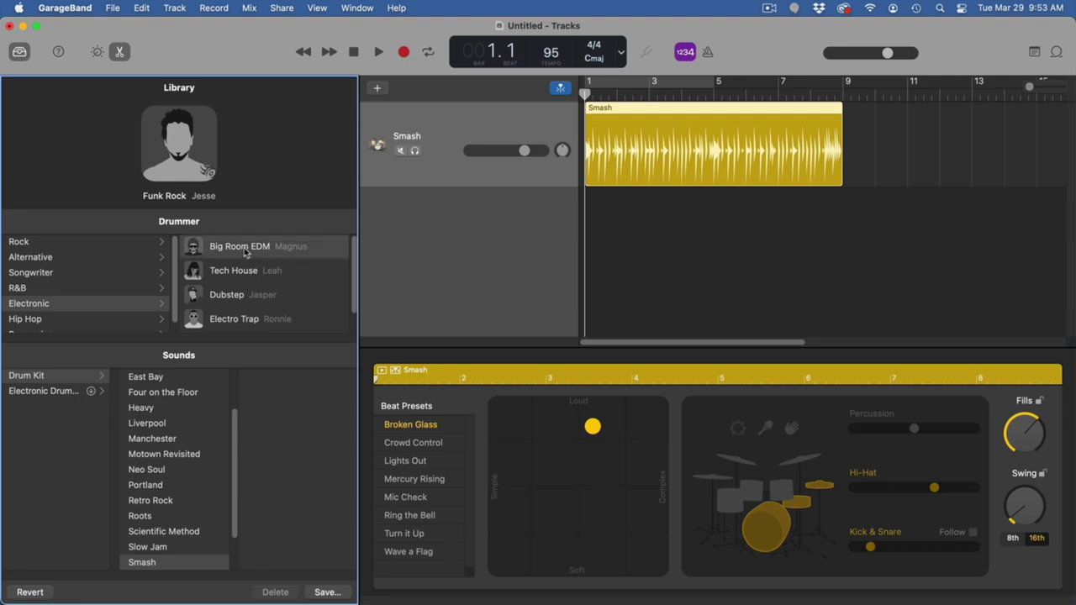
pyautogui.click(378, 52)
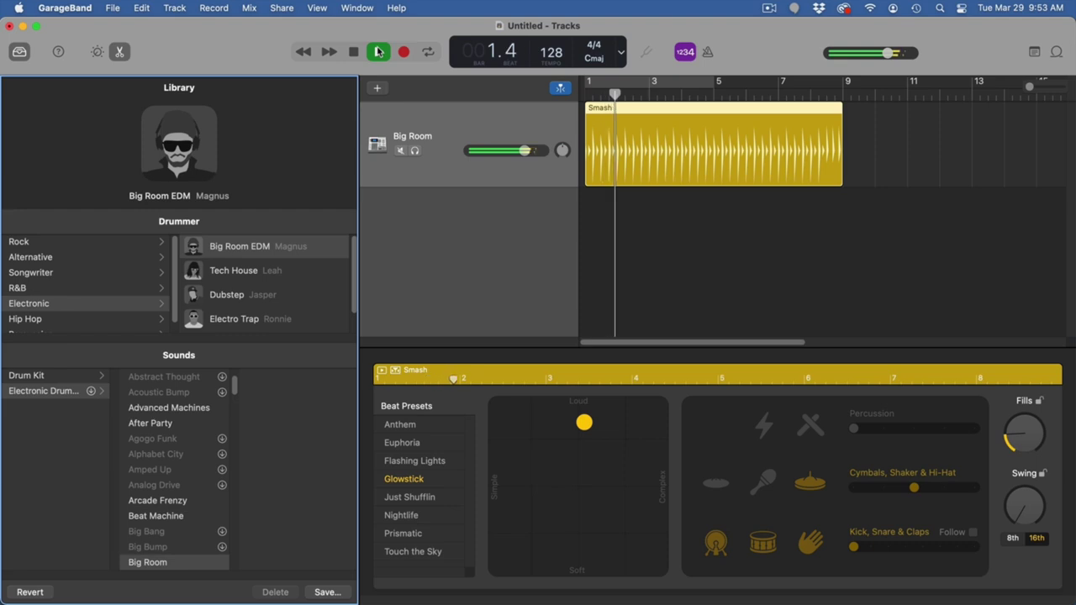
pyautogui.click(353, 52)
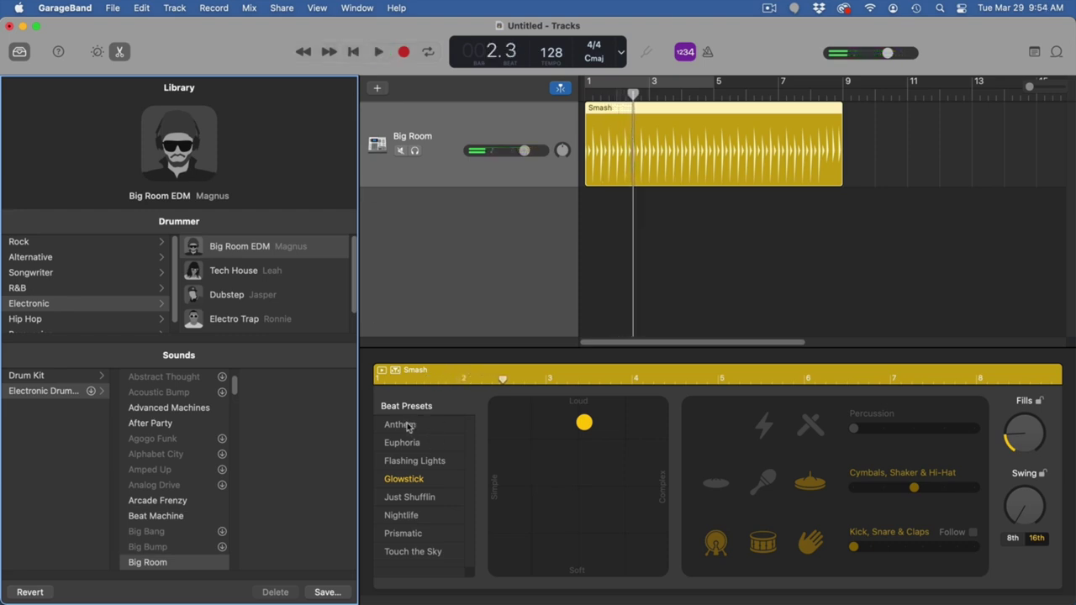
# - Apply the Anthem beat preset to the drummer region and listen to it from the start
pyautogui.click(402, 424)
pyautogui.click(354, 52)
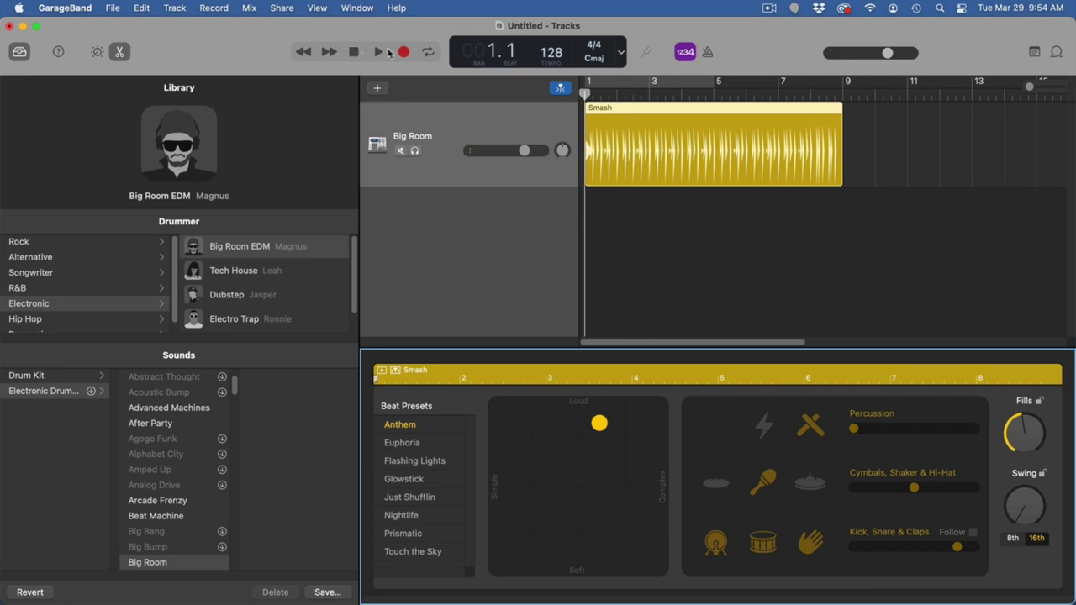
pyautogui.click(379, 52)
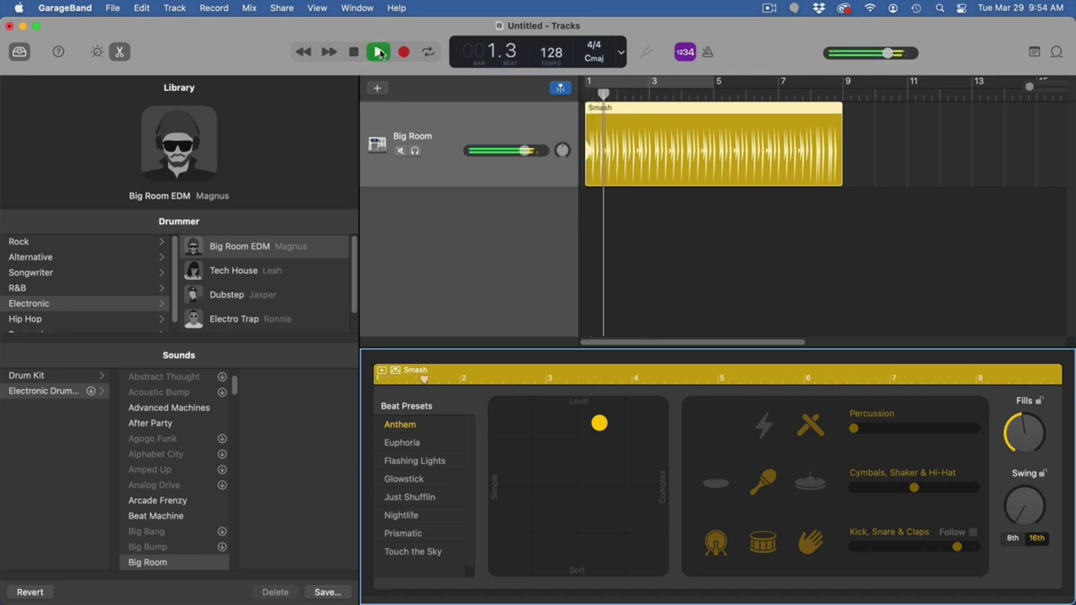
pyautogui.click(353, 52)
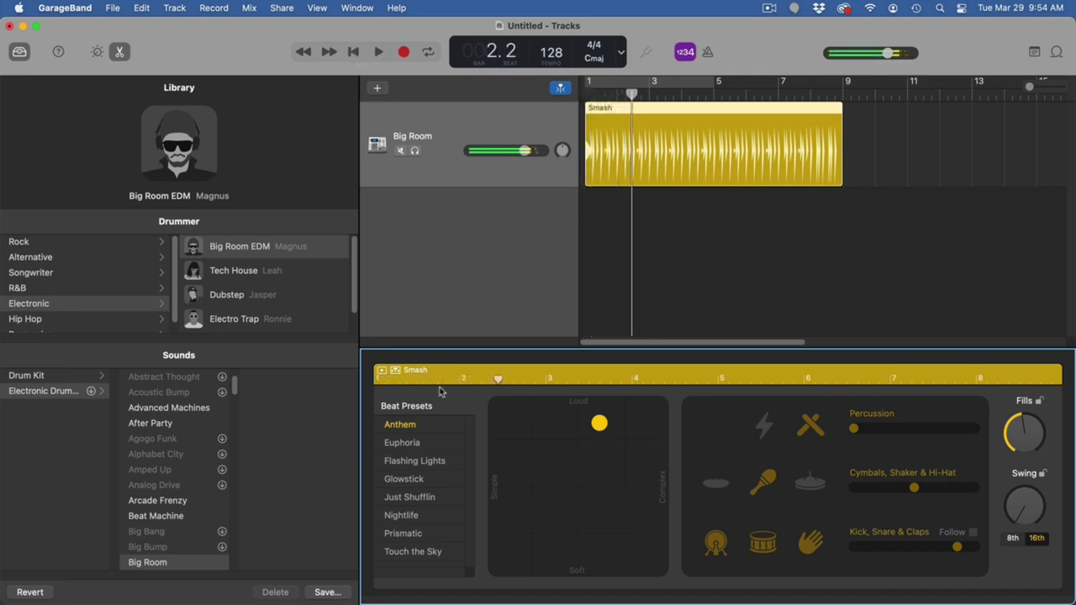
# - Apply the Euphoria beat preset to the drummer region, listen to it, and return the playhead to the project's start
pyautogui.click(409, 443)
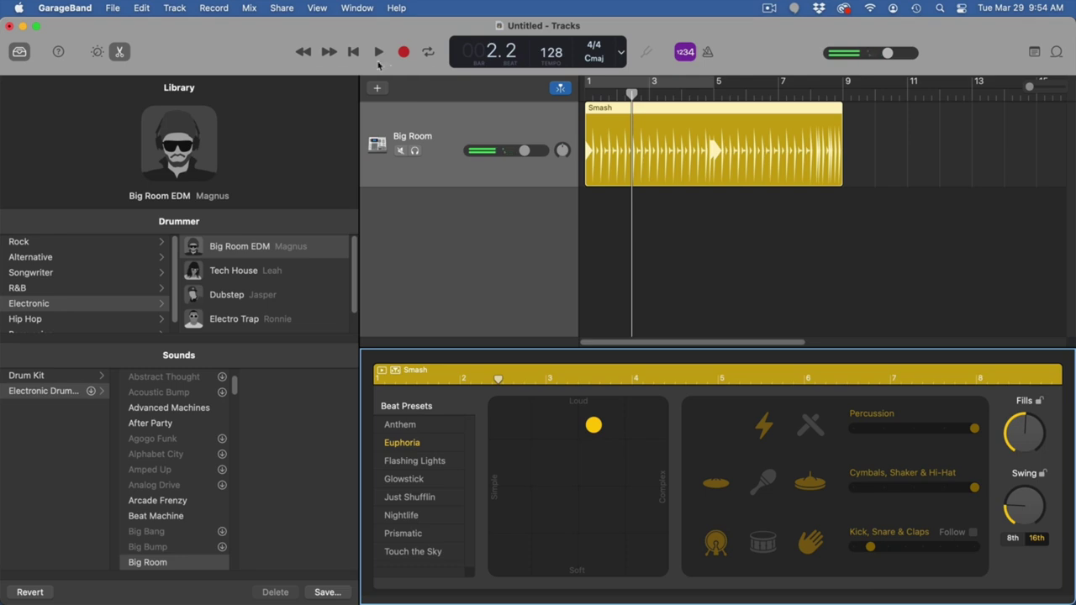
pyautogui.click(353, 52)
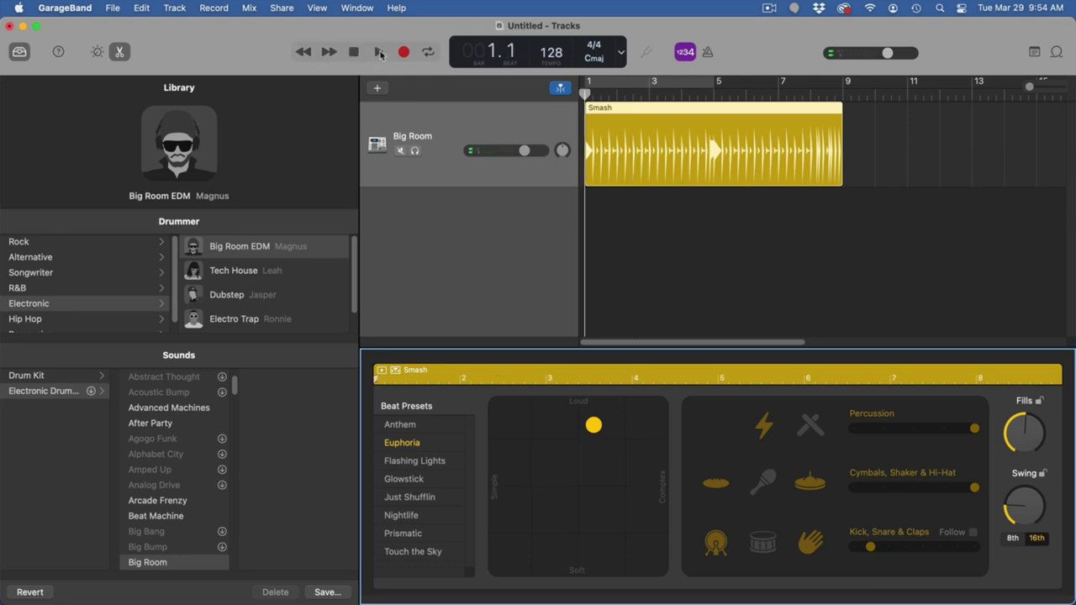
pyautogui.click(380, 52)
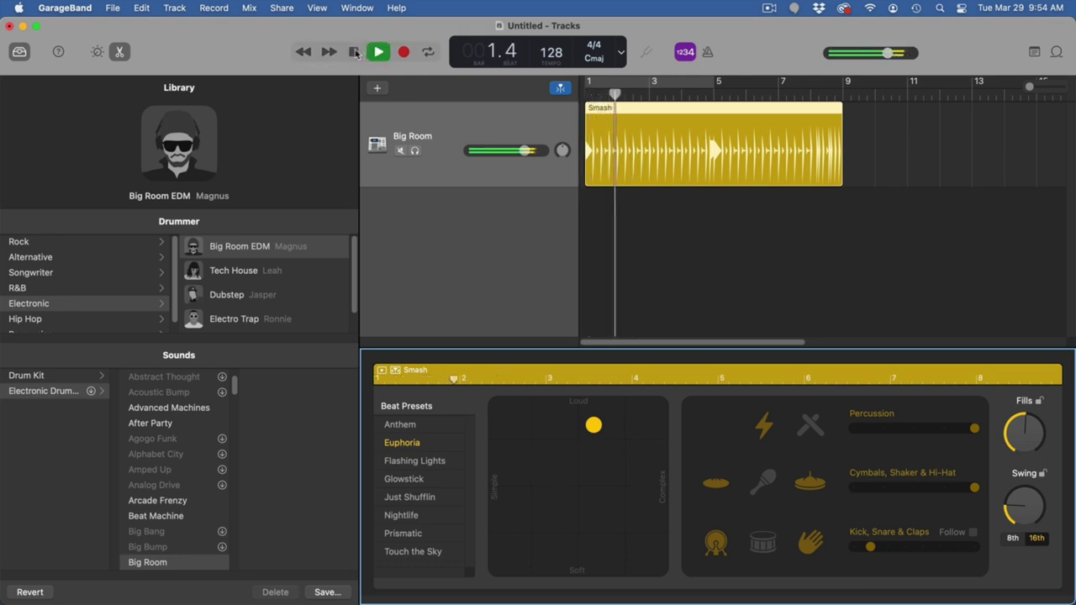
pyautogui.click(354, 52)
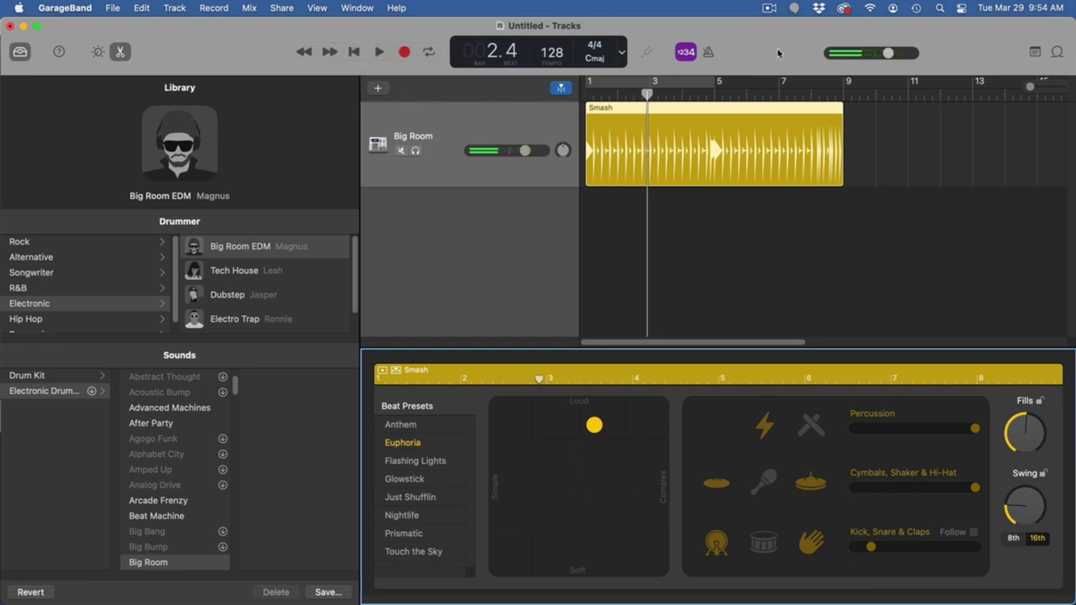
pyautogui.click(652, 91)
pyautogui.press('Return')
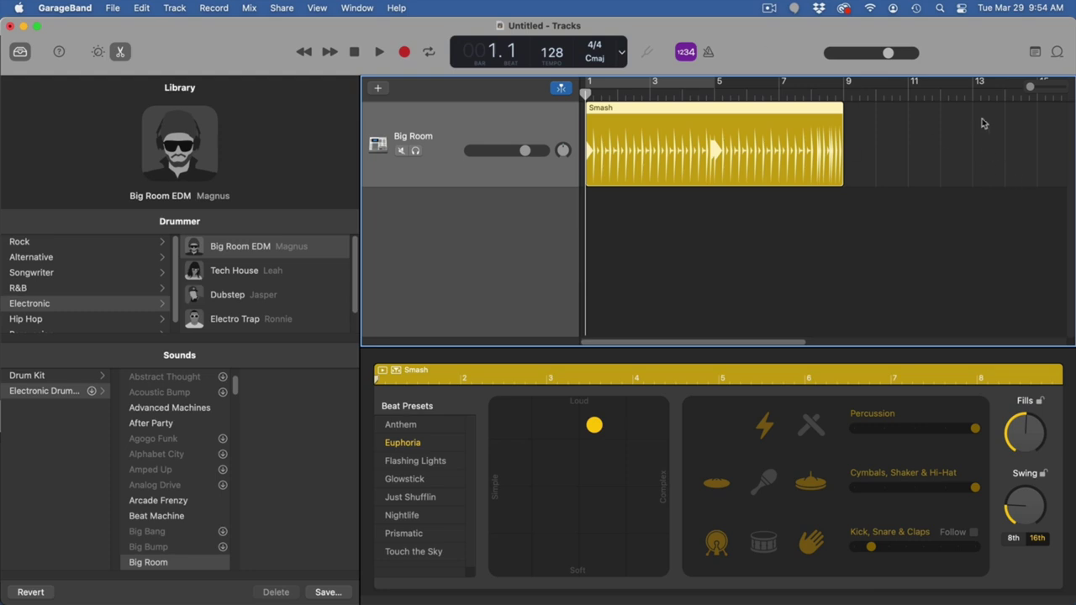
# - Show the Apple Loops library and filter the loops by the Electronic genre
pyautogui.click(1057, 52)
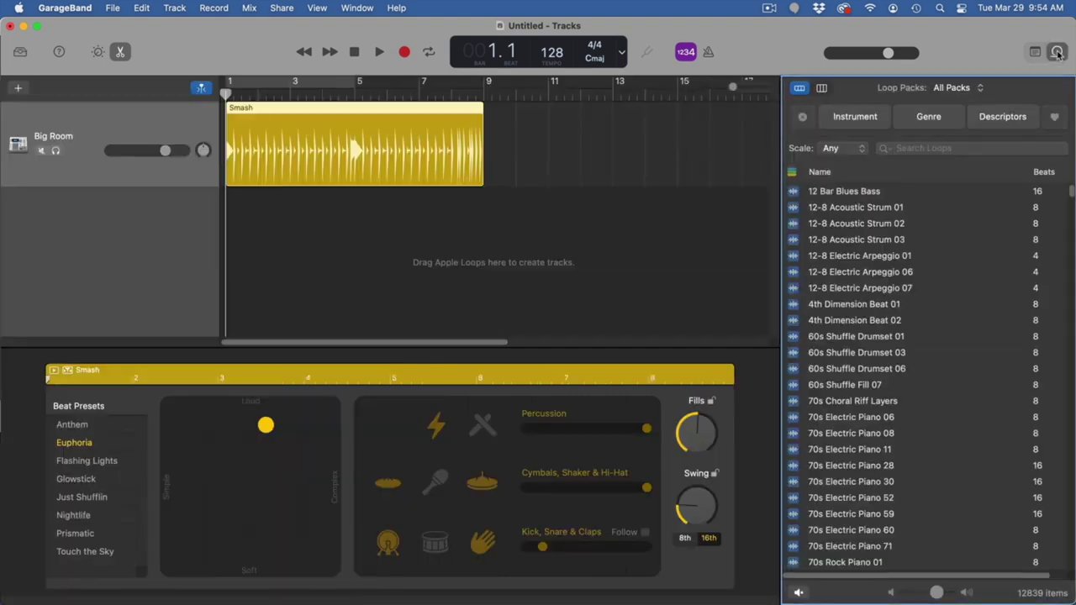
pyautogui.click(931, 116)
pyautogui.click(894, 148)
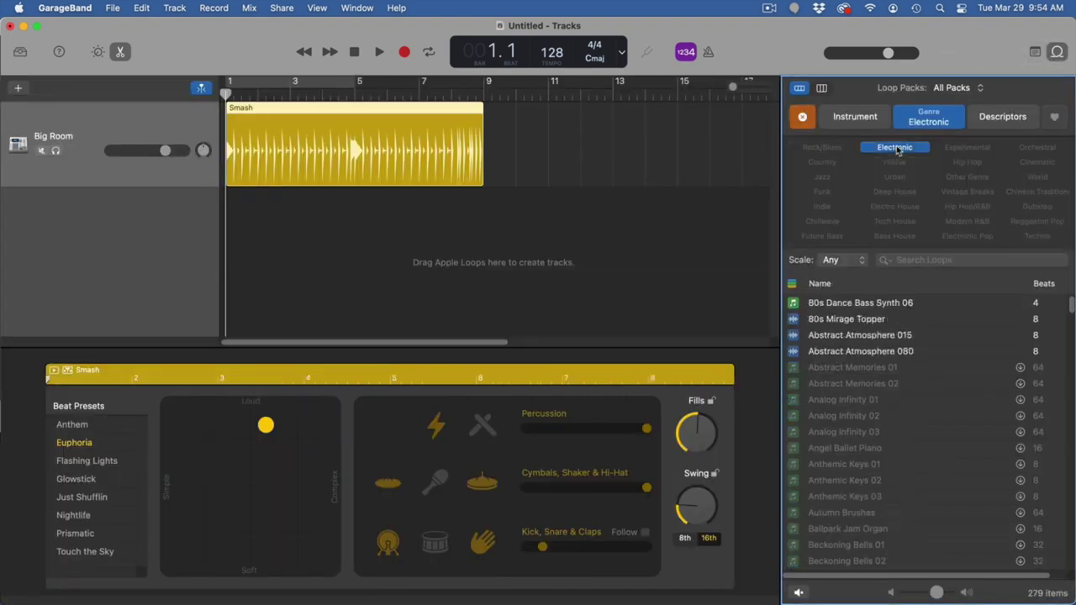
# - Preview the Abstract Atmosphere 015 and Abstract Atmosphere 080 loops
pyautogui.click(846, 334)
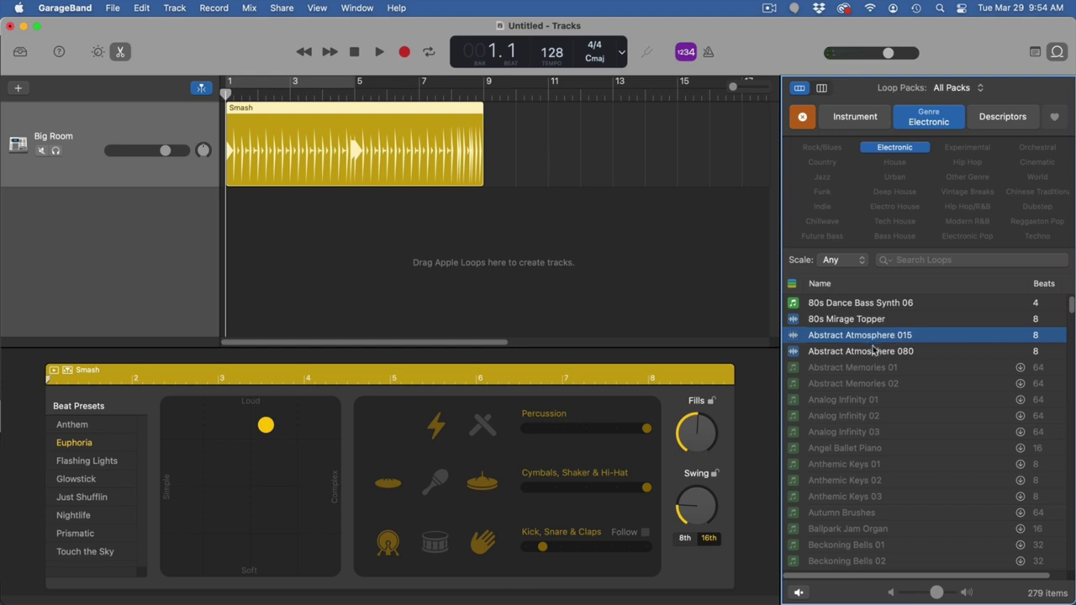
pyautogui.click(859, 353)
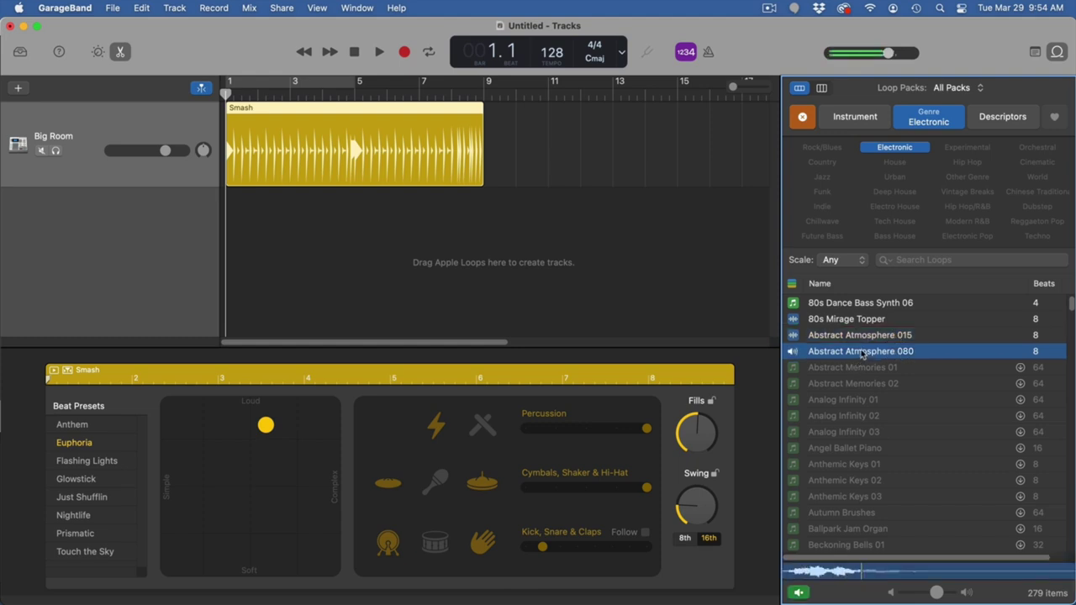
pyautogui.click(834, 336)
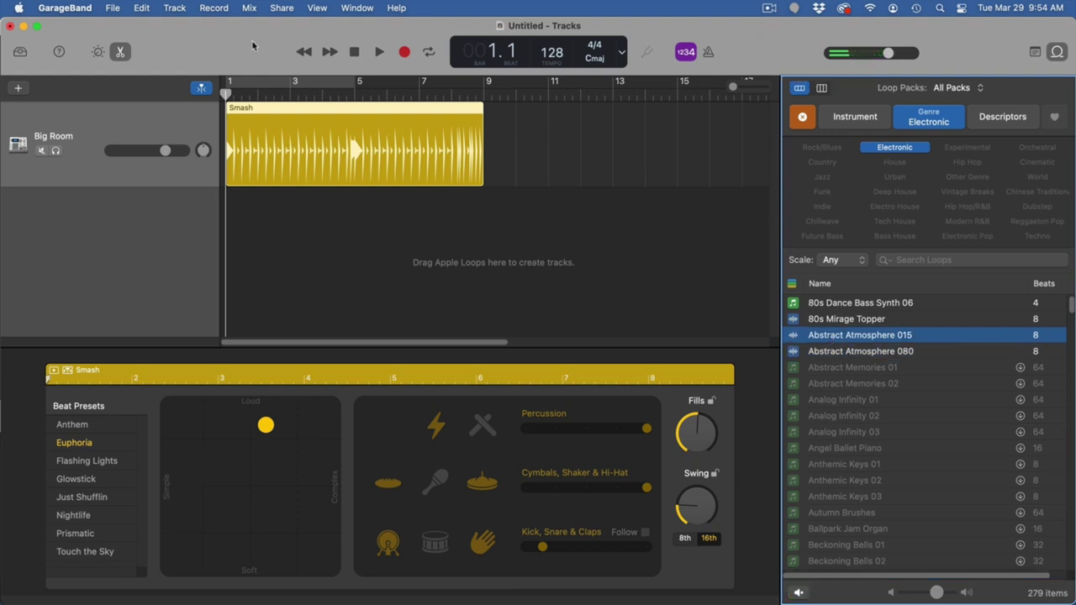
# - Create a new microphone audio track with Input 1 + 2 below the Big Room drummer track
pyautogui.click(175, 9)
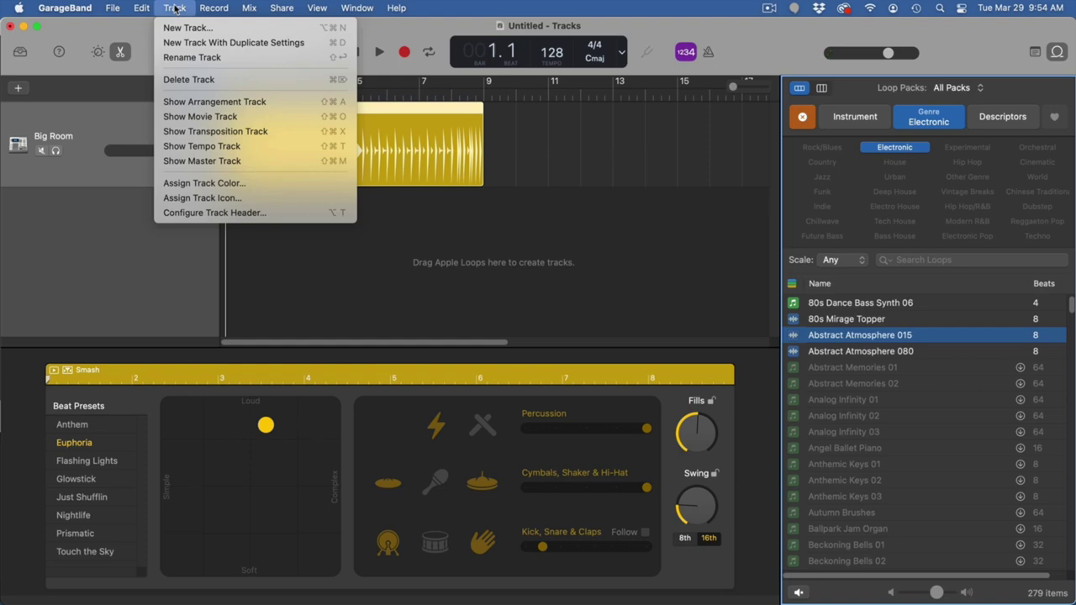
pyautogui.click(182, 27)
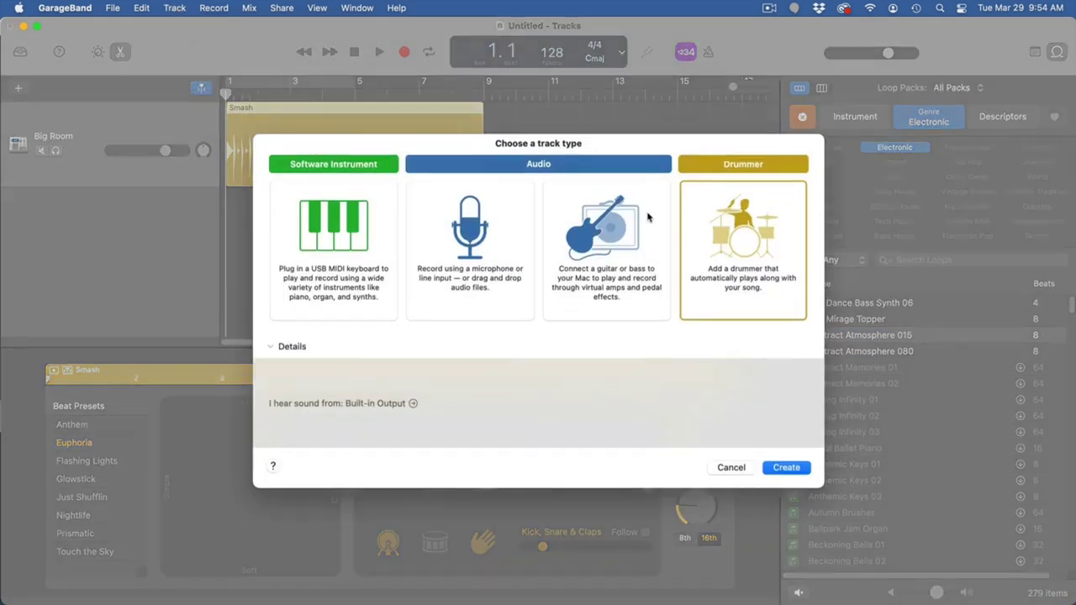
pyautogui.click(479, 216)
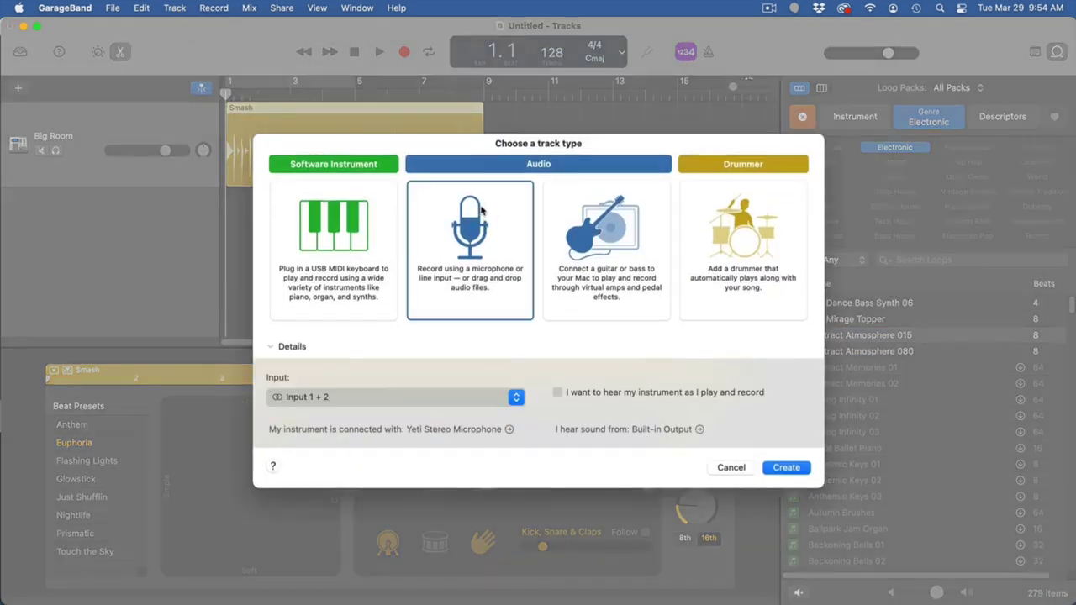
pyautogui.click(791, 468)
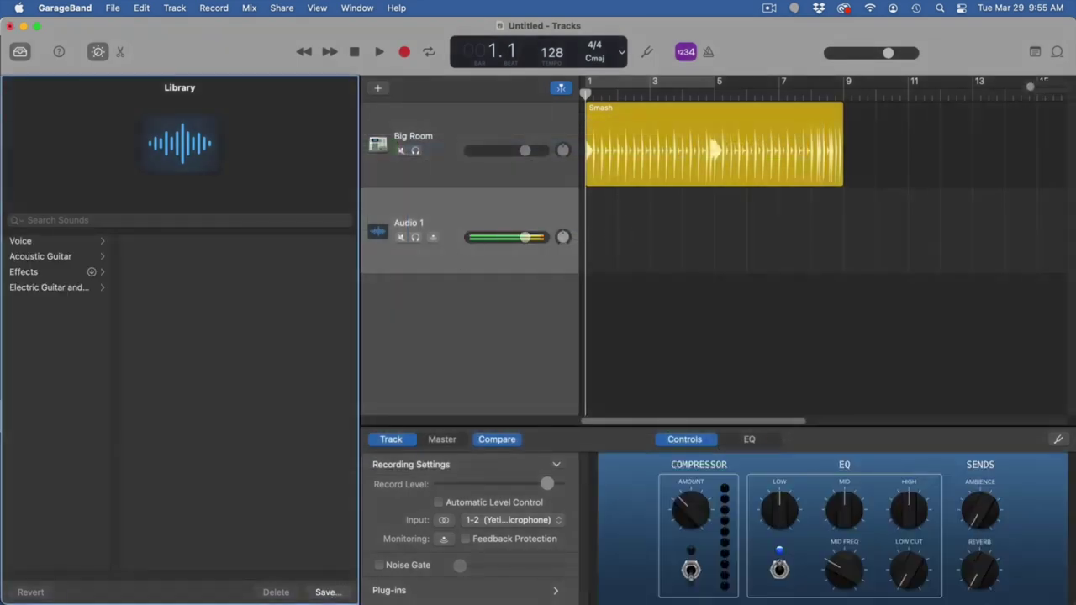
# - Place the Abstract Atmosphere 015 loop at the start of the new audio track and listen to it with the drummer beat
pyautogui.click(1057, 52)
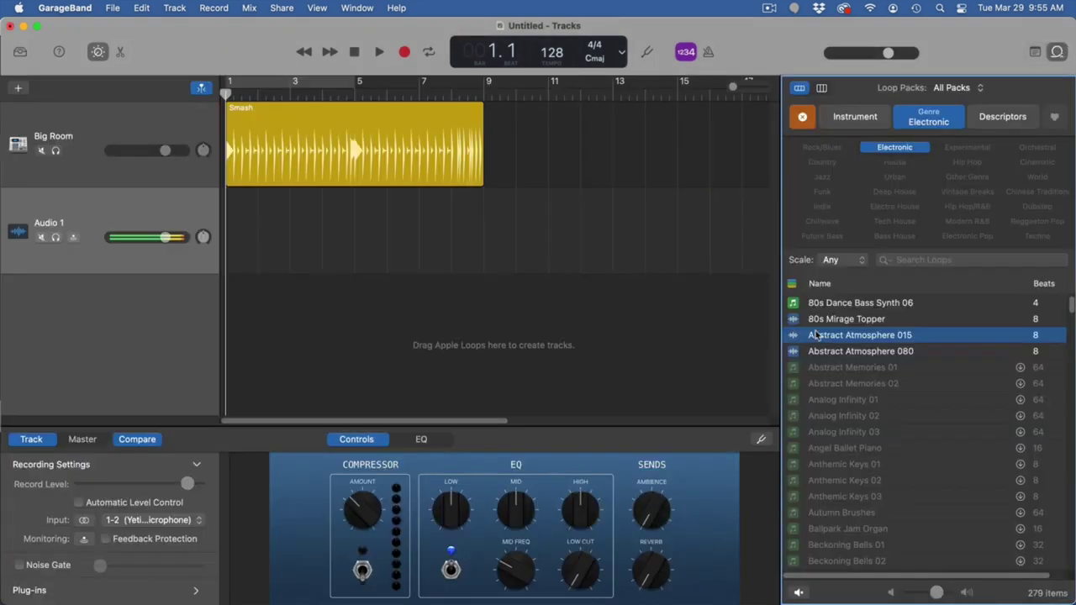
pyautogui.moveTo(792, 337); pyautogui.dragTo(231, 239)
pyautogui.click(379, 52)
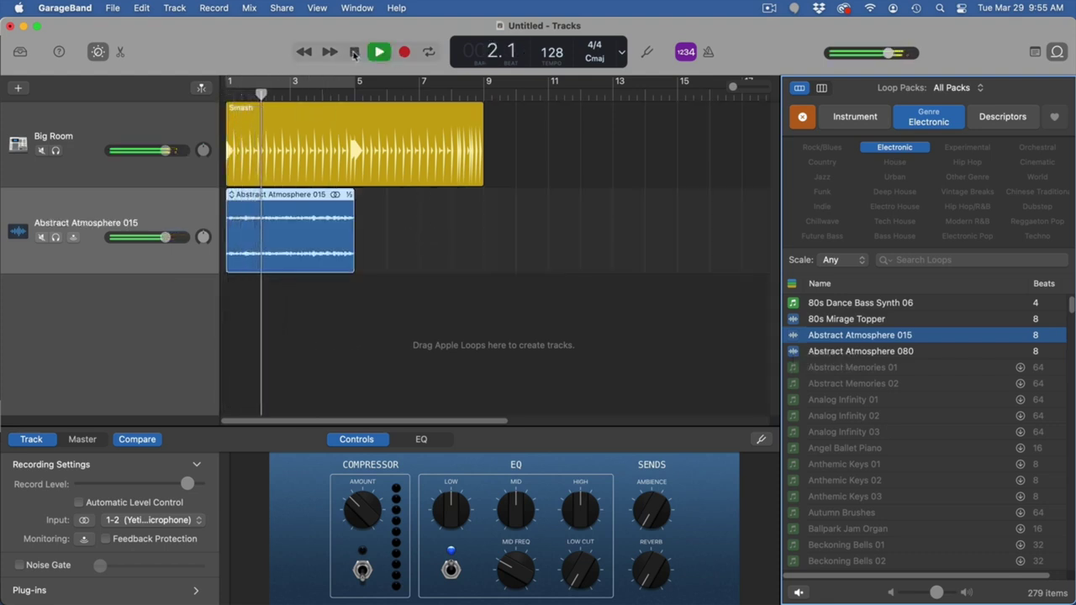
pyautogui.click(354, 52)
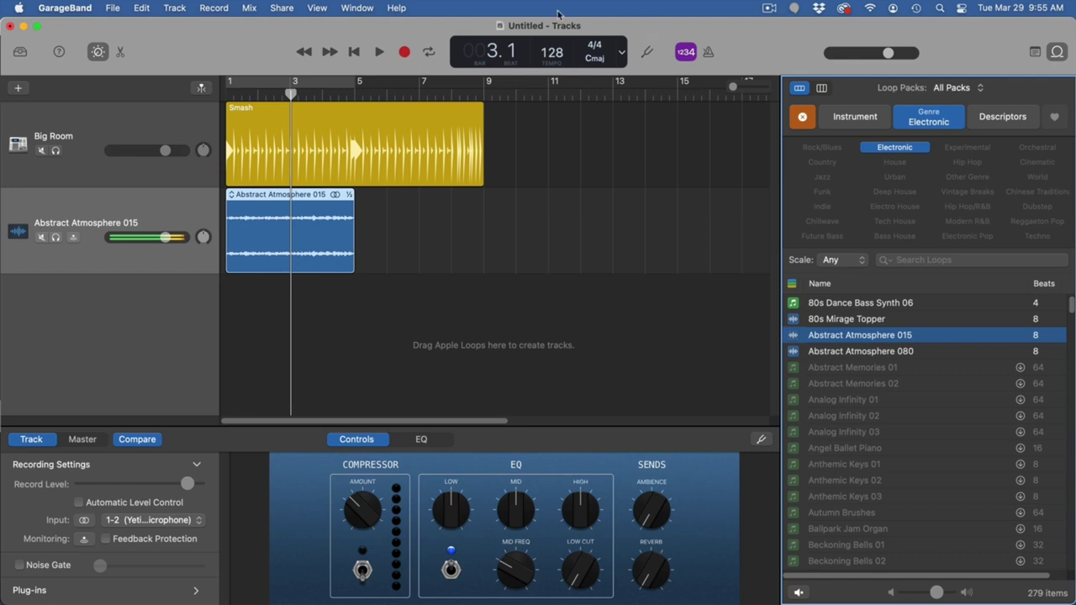
# - Switch the project display to Time, check the time position at the loop's end, and return the playhead to the start
pyautogui.click(622, 54)
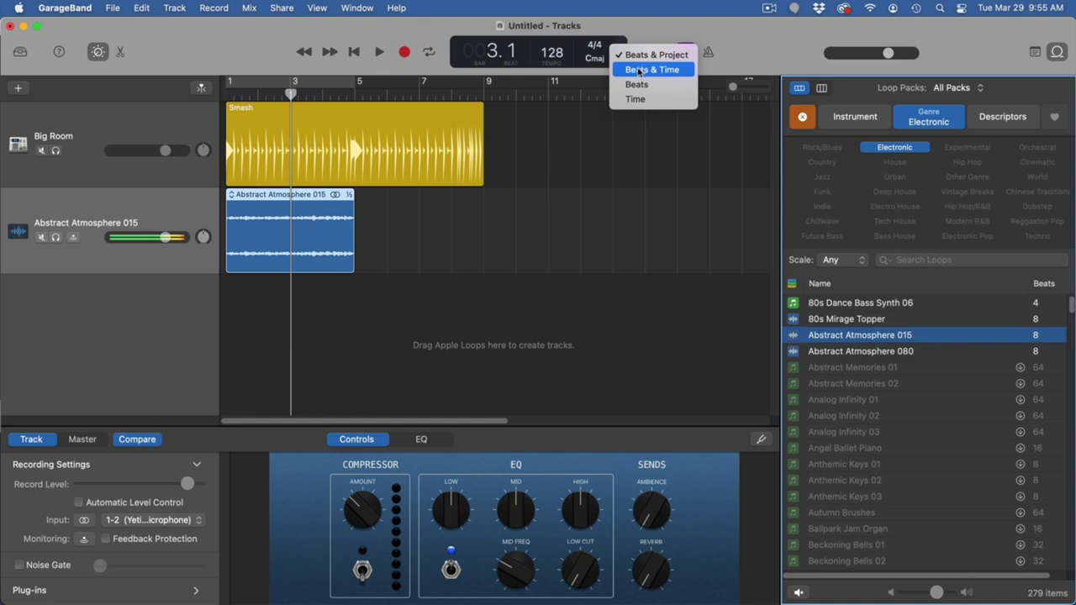
pyautogui.click(635, 99)
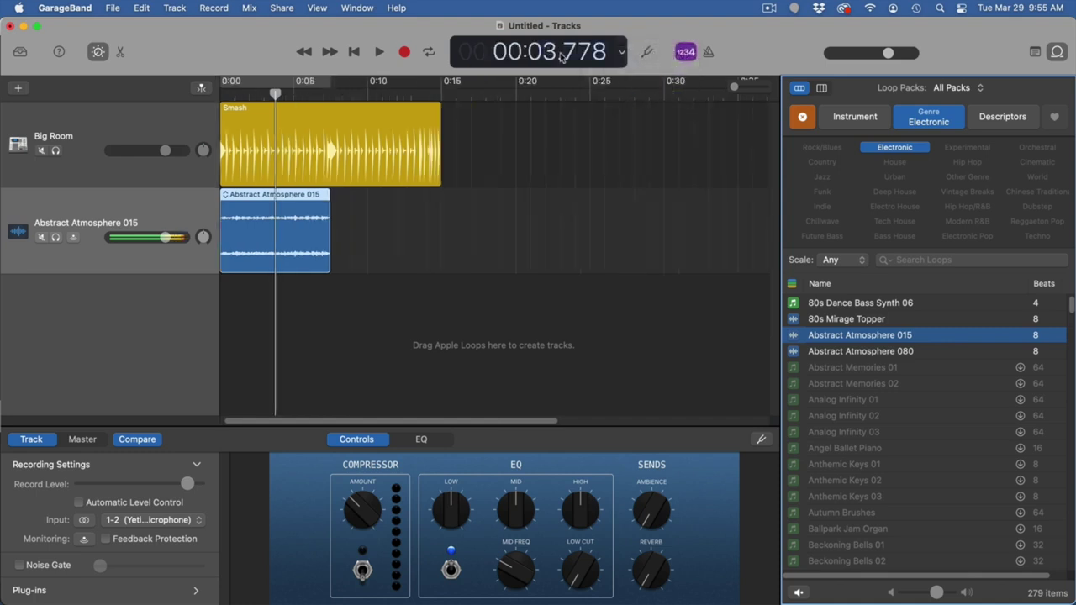
pyautogui.click(332, 89)
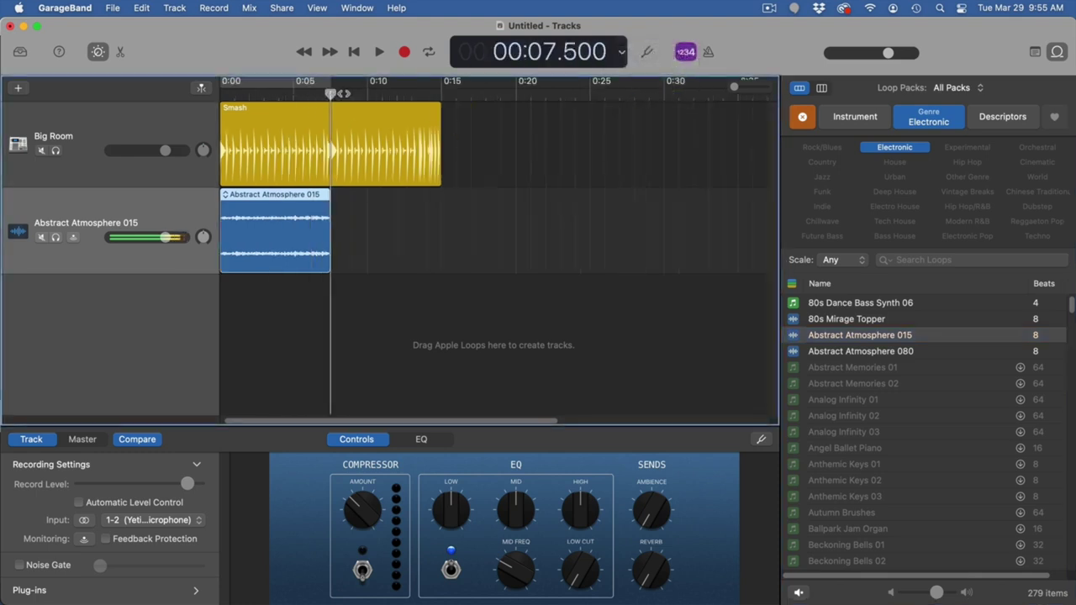
pyautogui.moveTo(342, 93); pyautogui.dragTo(222, 89)
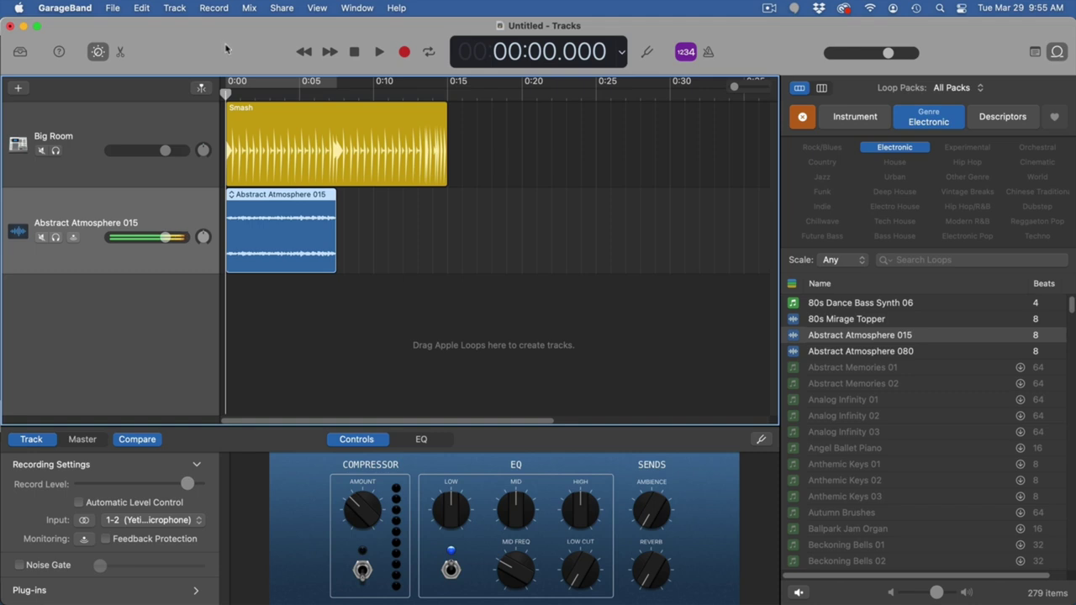
# - Switch to the Sound Effector.band project
pyautogui.click(248, 7)
pyautogui.click(176, 37)
pyautogui.click(115, 9)
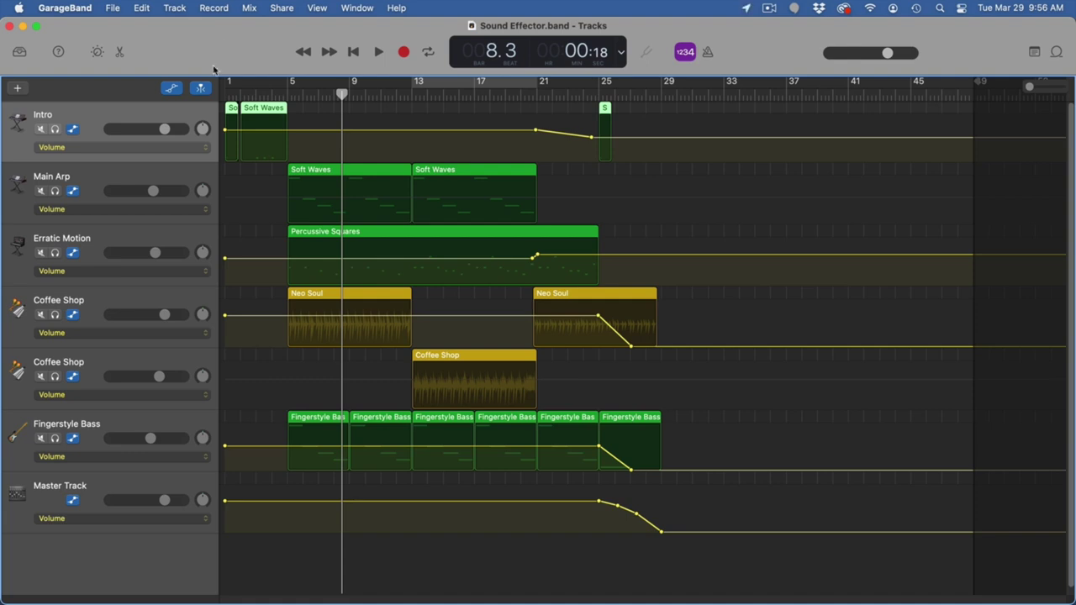
# - Mute the Main Arp, Erratic Motion, both Coffee Shop and Fingerstyle Bass tracks, leaving only Intro audible
pyautogui.click(40, 190)
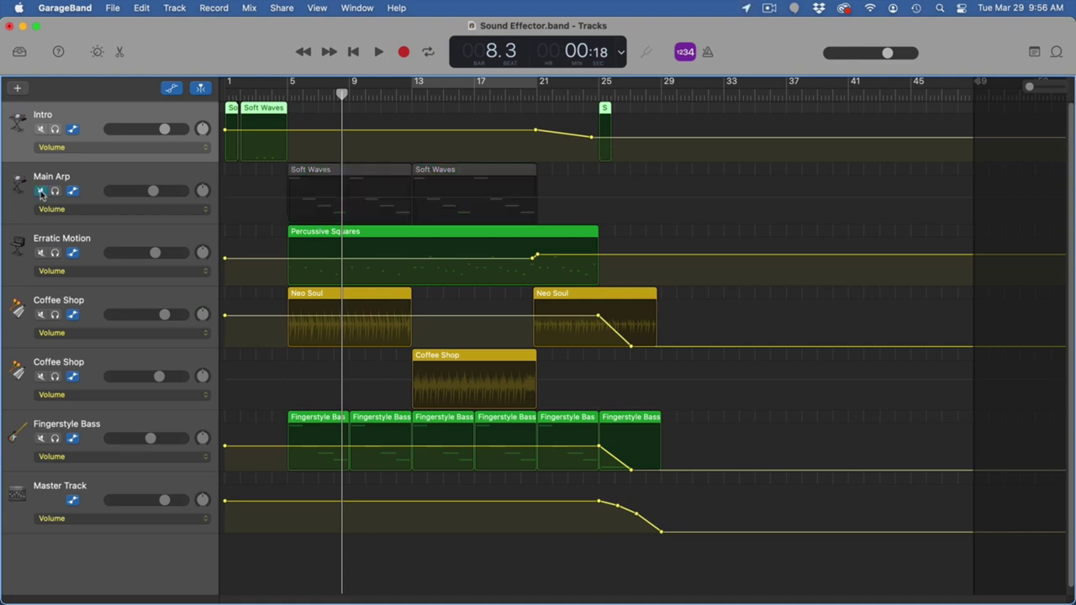
pyautogui.click(40, 252)
pyautogui.click(41, 314)
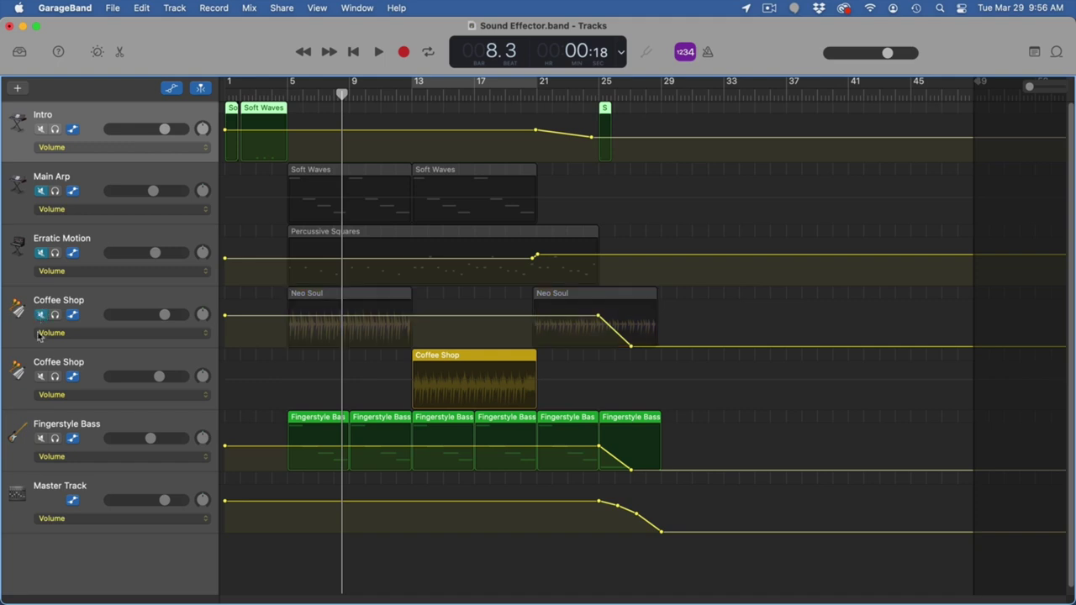
pyautogui.click(40, 375)
pyautogui.click(41, 438)
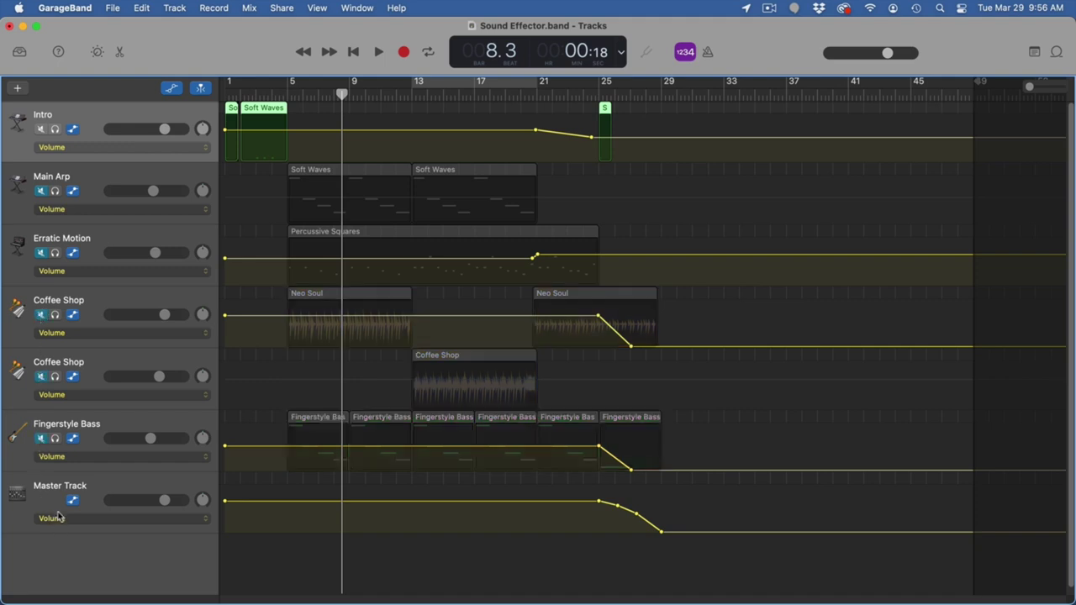
# - Export the song to the Desktop as an uncompressed 16-bit WAVE file named Intro
pyautogui.click(282, 9)
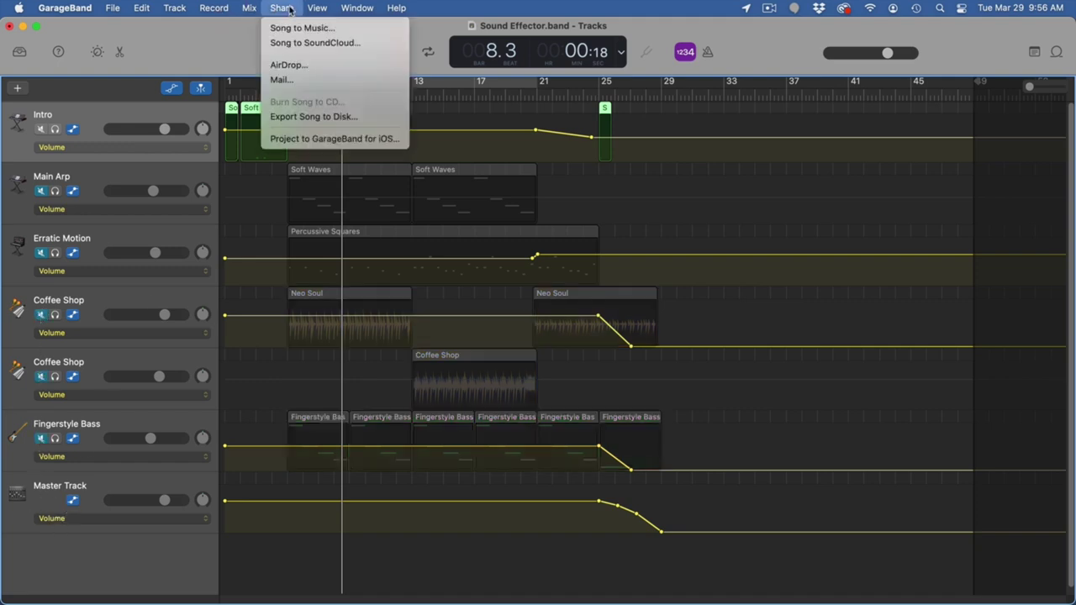
pyautogui.click(316, 116)
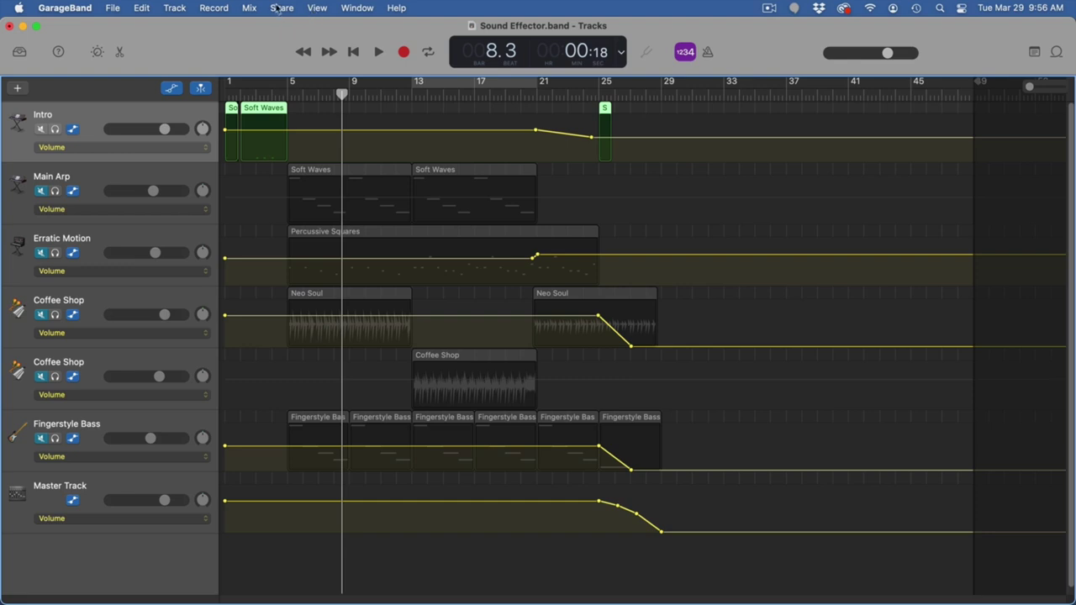
pyautogui.click(279, 9)
pyautogui.click(310, 117)
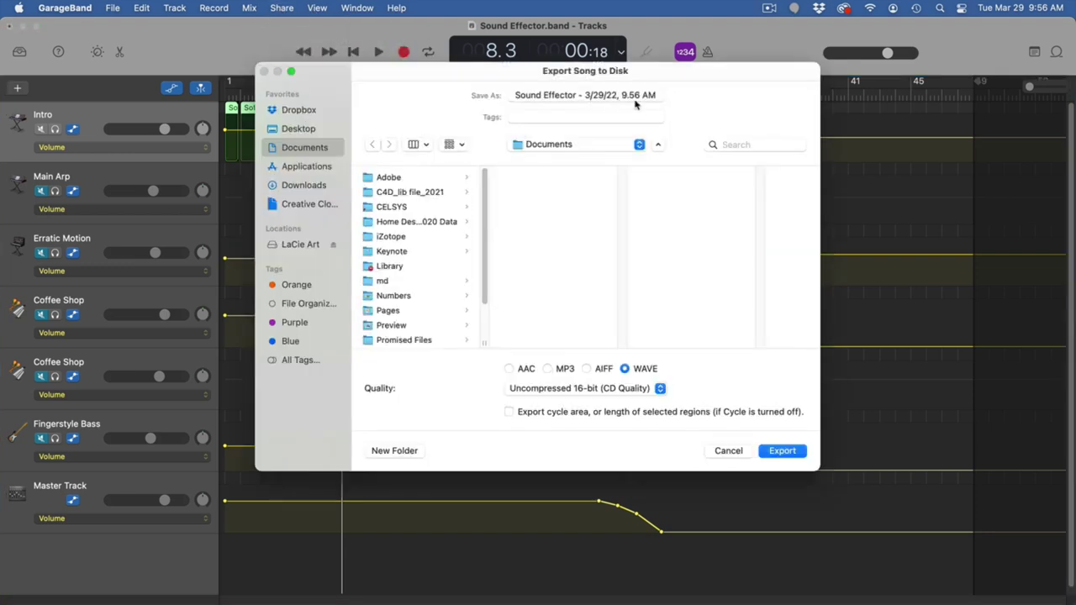
pyautogui.moveTo(658, 95); pyautogui.dragTo(492, 94)
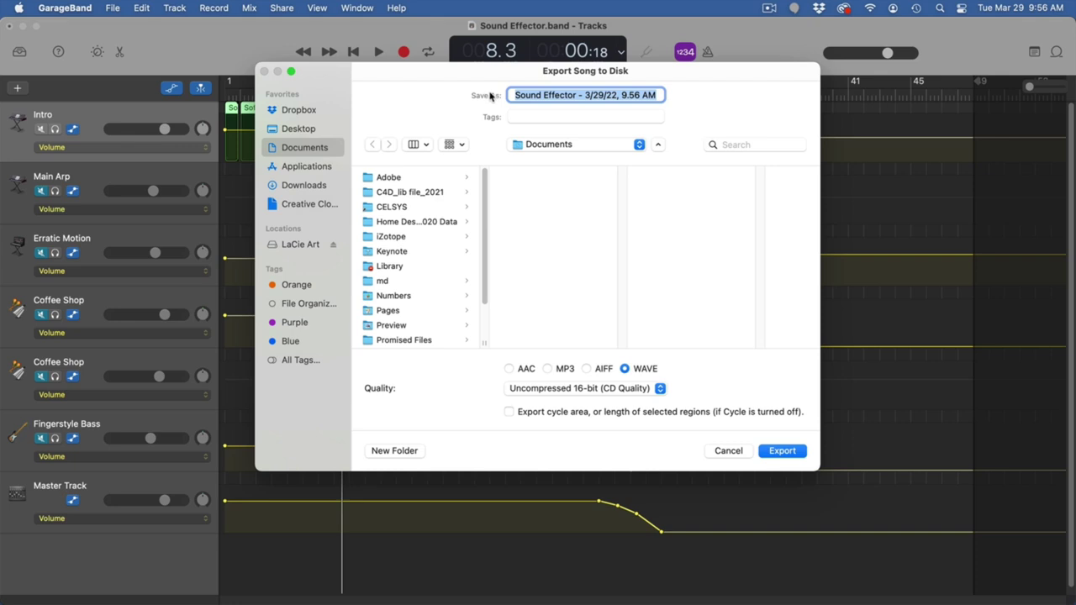
pyautogui.write('Intro')
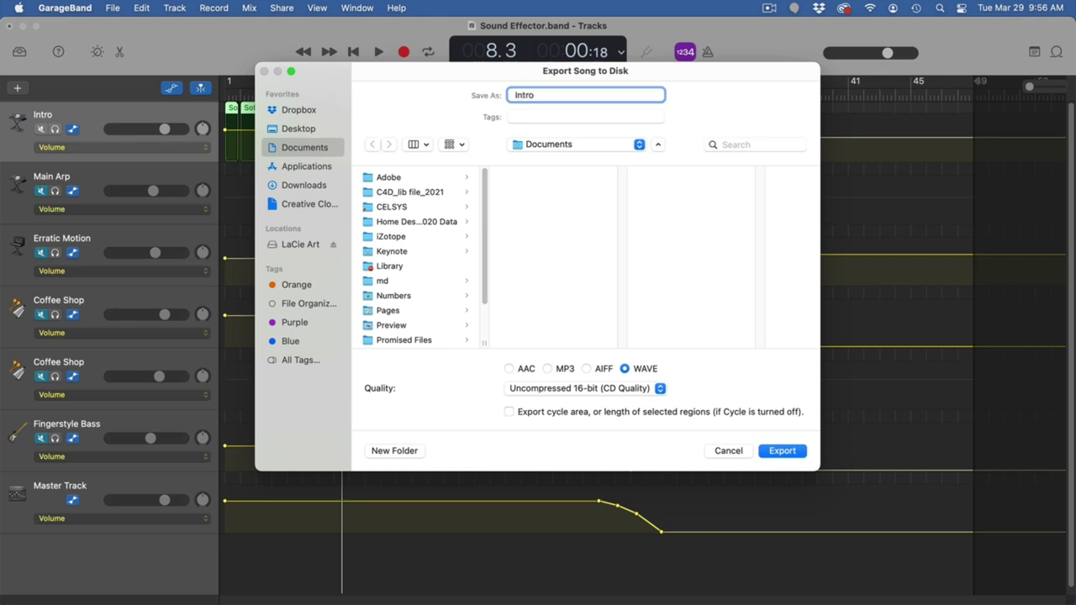
pyautogui.click(296, 130)
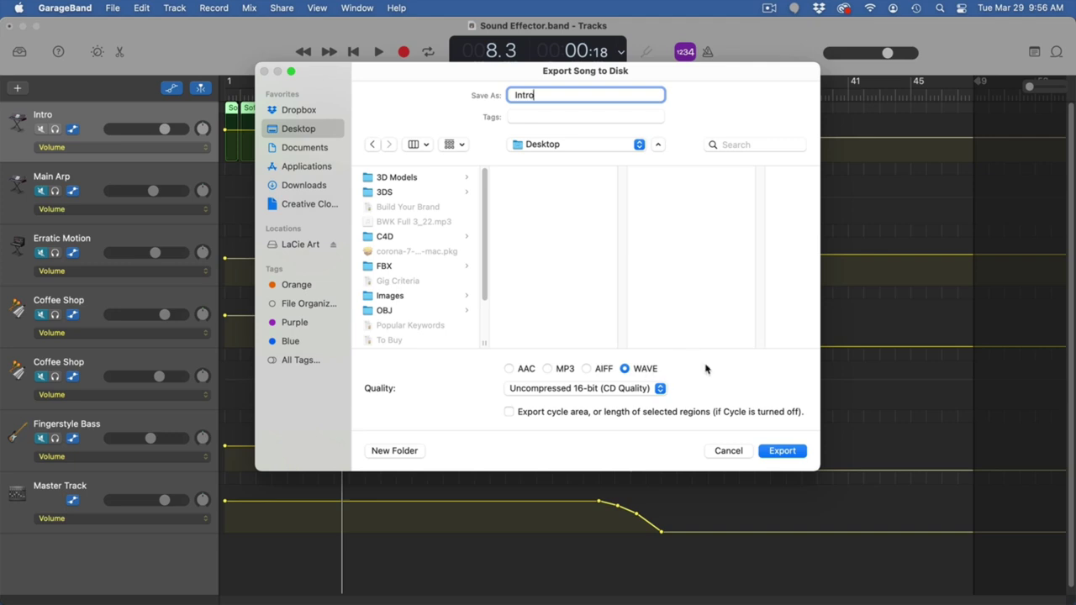
pyautogui.click(790, 453)
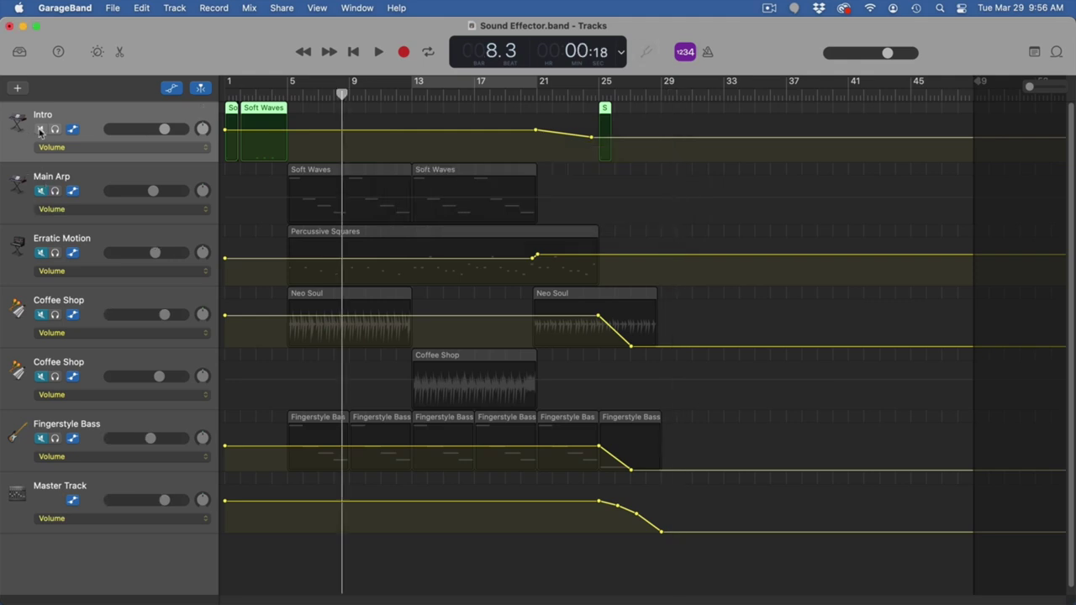
# - Mute the Intro track and unmute the Main Arp track to isolate it for export
pyautogui.click(43, 198)
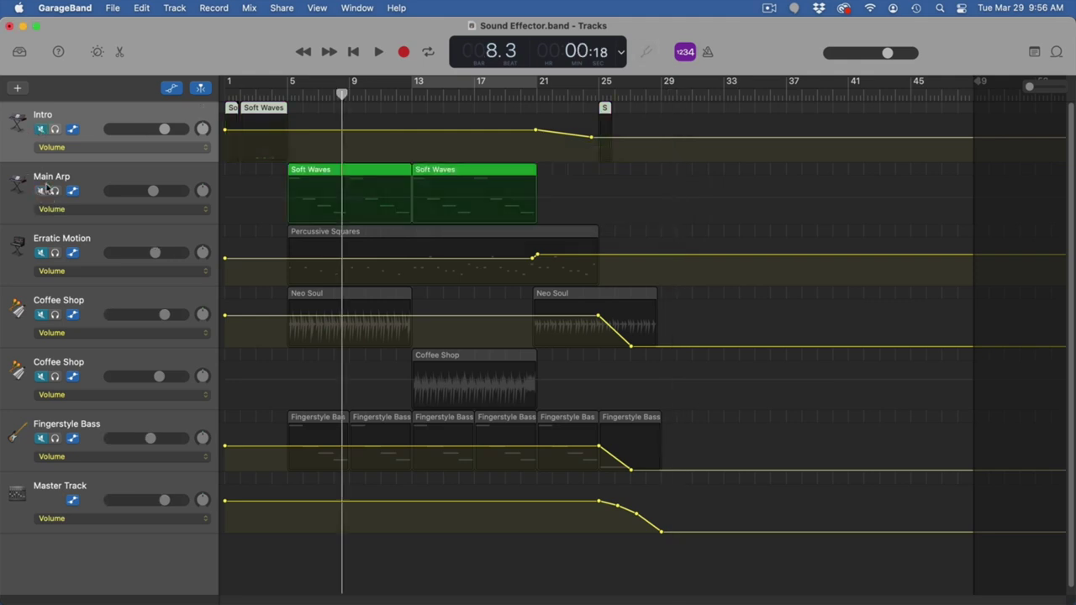
pyautogui.click(280, 8)
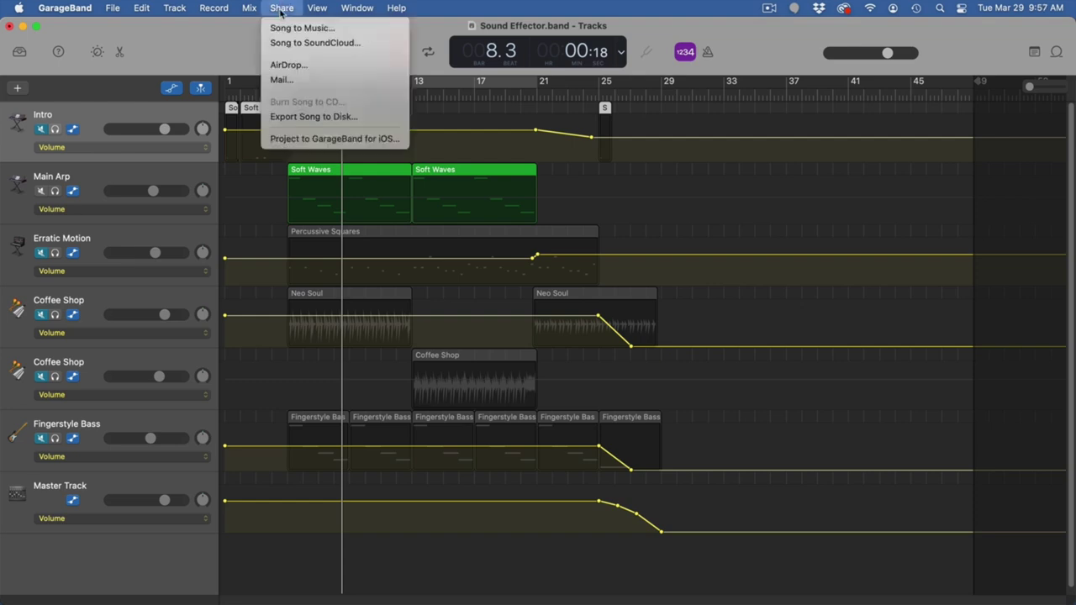
pyautogui.click(183, 42)
# - Unmute the Intro, Erratic Motion, both Coffee Shop and Fingerstyle Bass tracks so the full song can be exported
pyautogui.click(44, 134)
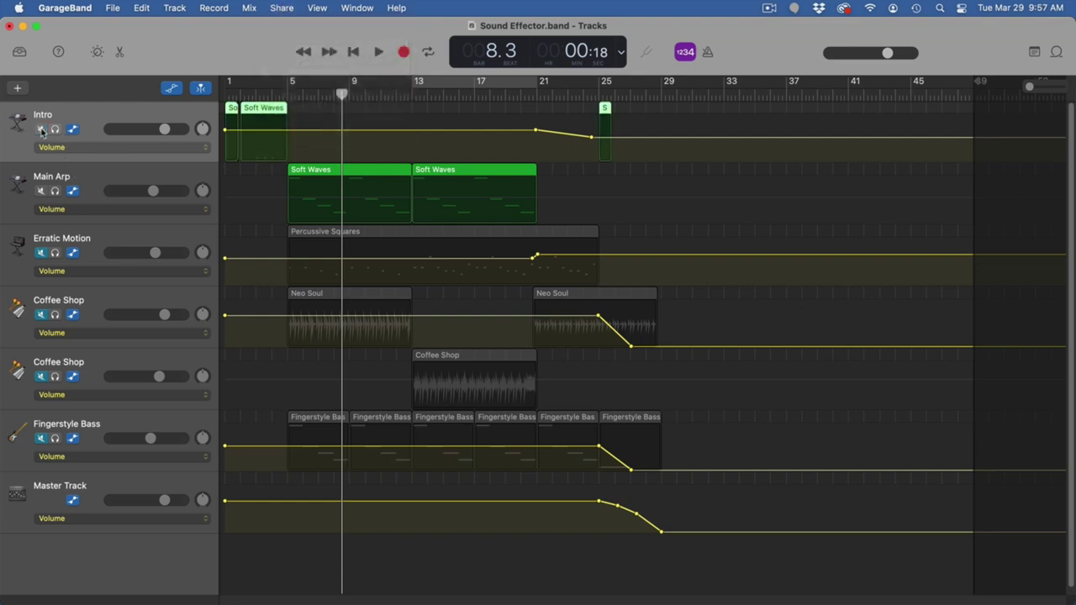
pyautogui.keyDown('shift'); pyautogui.click(38, 262); pyautogui.keyUp('shift')
pyautogui.keyDown('shift'); pyautogui.click(41, 324); pyautogui.keyUp('shift')
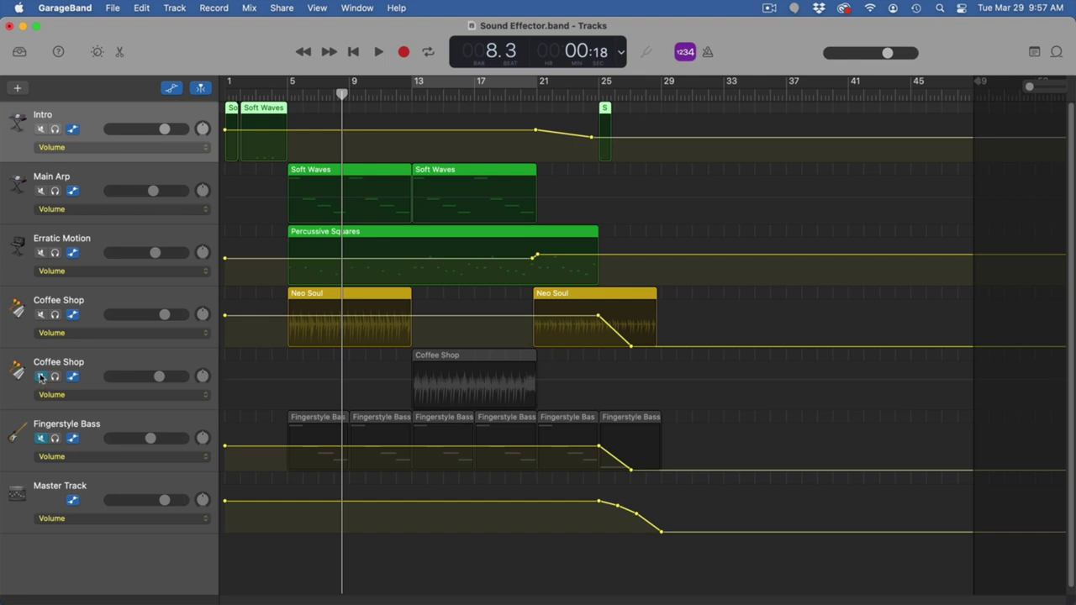
pyautogui.keyDown('shift'); pyautogui.click(40, 378); pyautogui.keyUp('shift')
pyautogui.keyDown('shift'); pyautogui.click(40, 445); pyautogui.keyUp('shift')
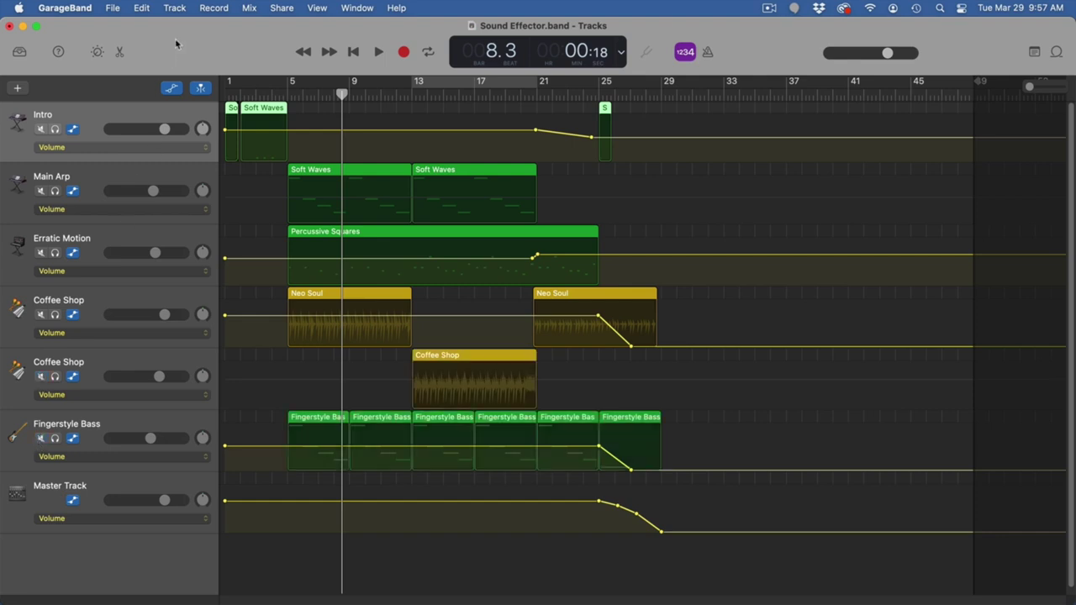
pyautogui.click(290, 8)
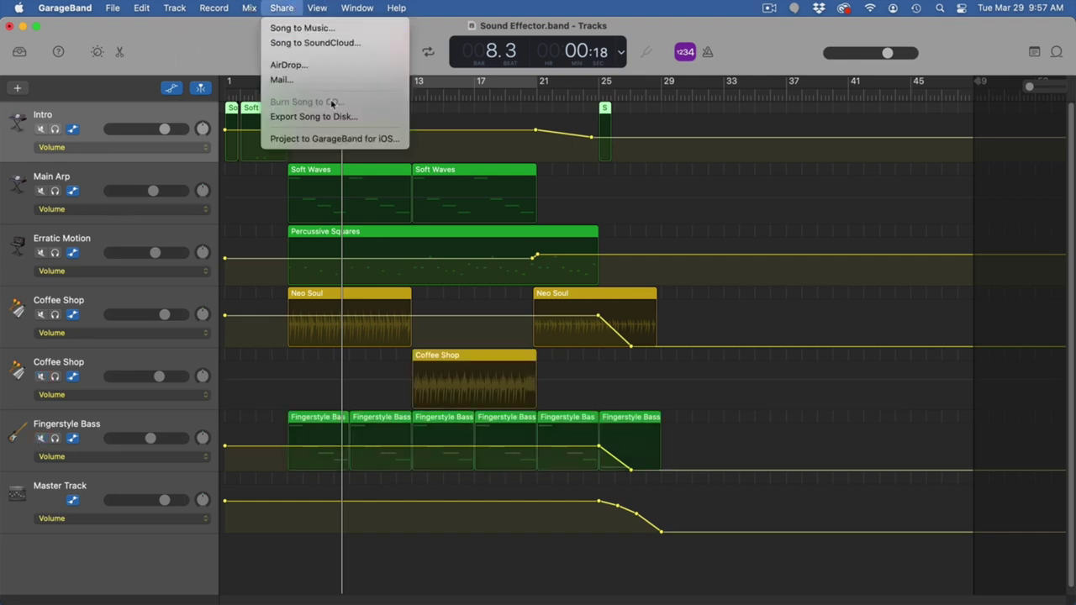
pyautogui.click(206, 40)
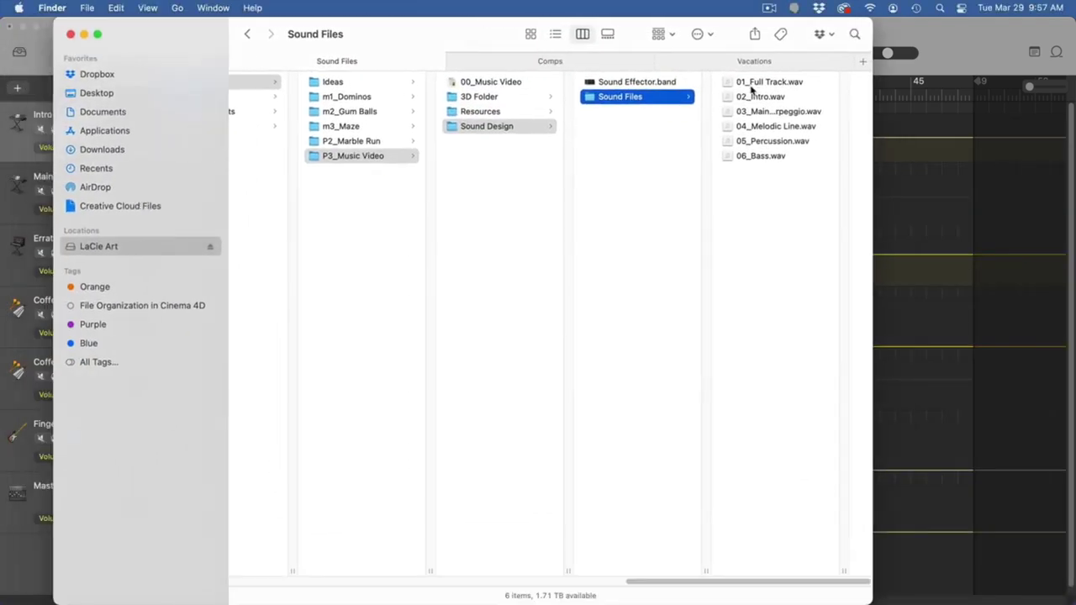
# - Examine the exported WAV files in Finder's Sound Files folder, from 01_Full Track.wav through 06_Bass.wav
pyautogui.click(768, 84)
pyautogui.moveTo(871, 578); pyautogui.dragTo(1004, 582)
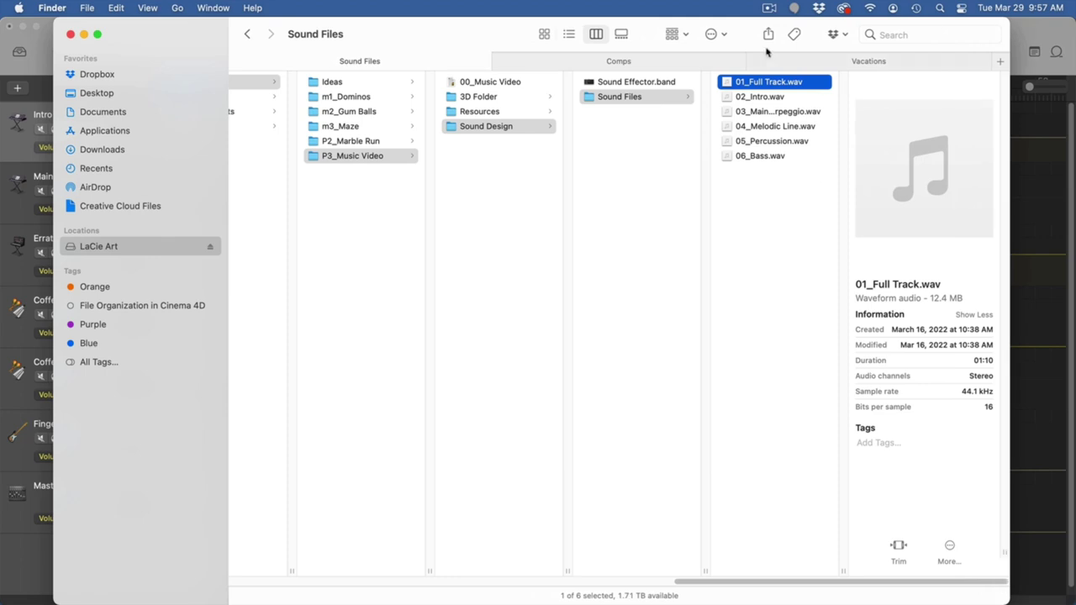
pyautogui.click(759, 97)
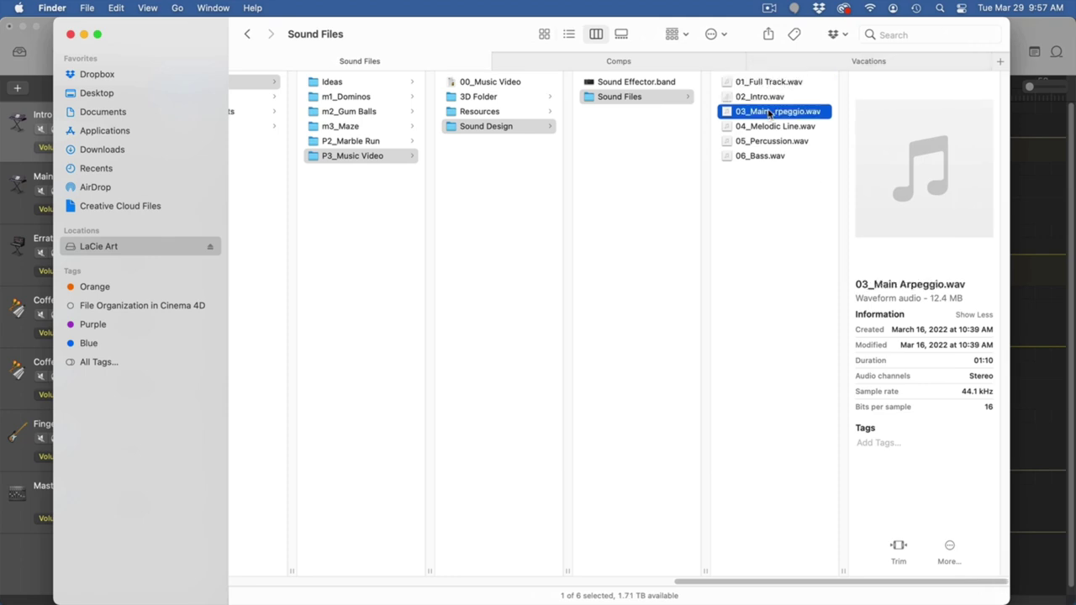
pyautogui.click(769, 113)
pyautogui.click(780, 128)
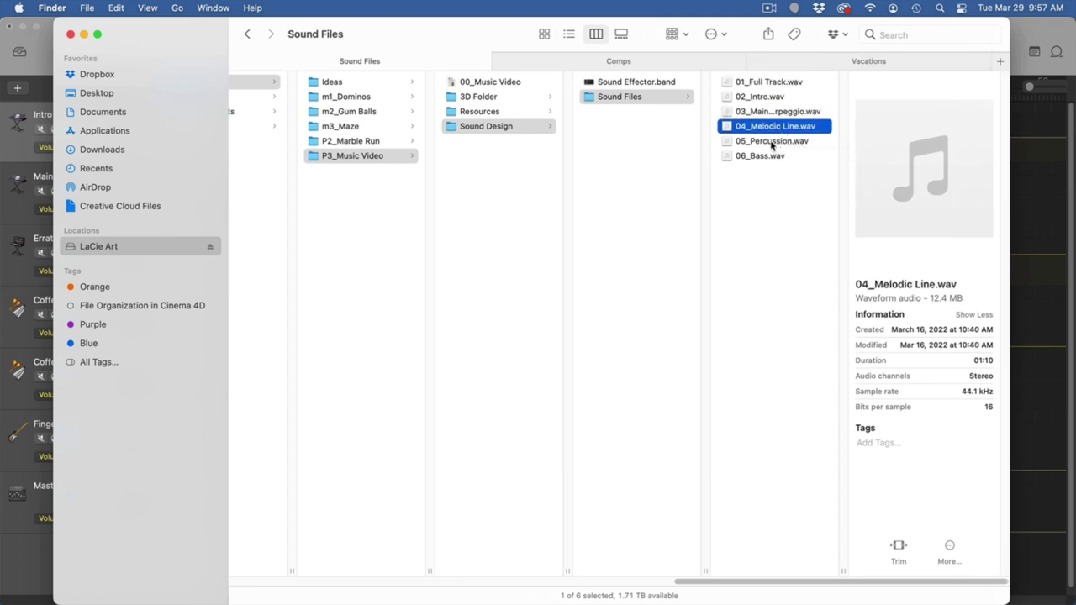
pyautogui.click(772, 143)
pyautogui.click(764, 157)
pyautogui.moveTo(744, 30); pyautogui.dragTo(749, 30)
pyautogui.moveTo(466, 31); pyautogui.dragTo(461, 31)
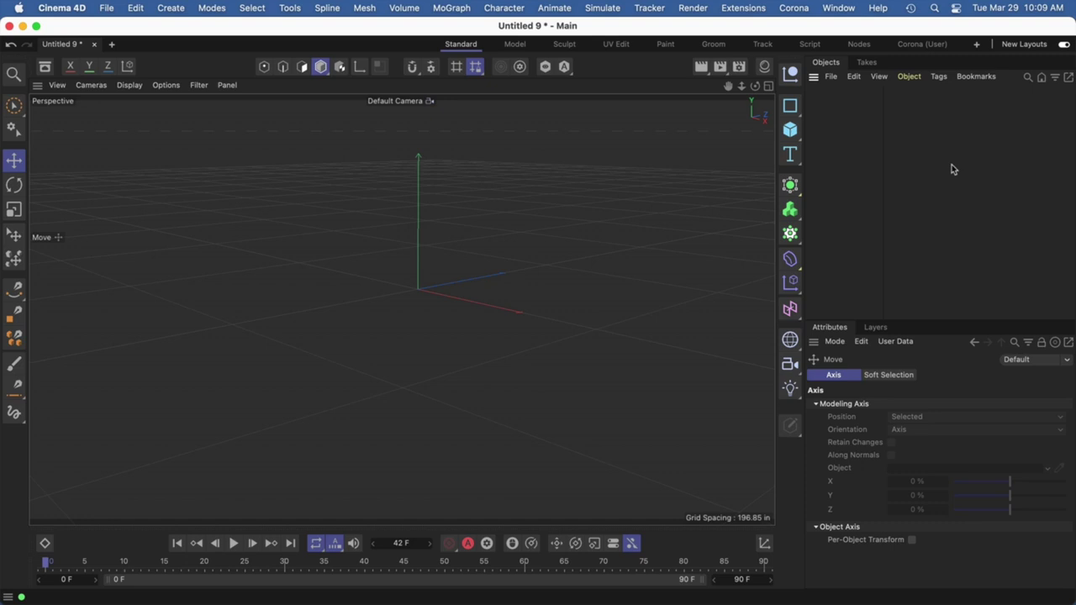
# - Show the Material Manager in Cinema 4D and switch to Preview to view the Color Scheme.jpg palette
pyautogui.click(763, 66)
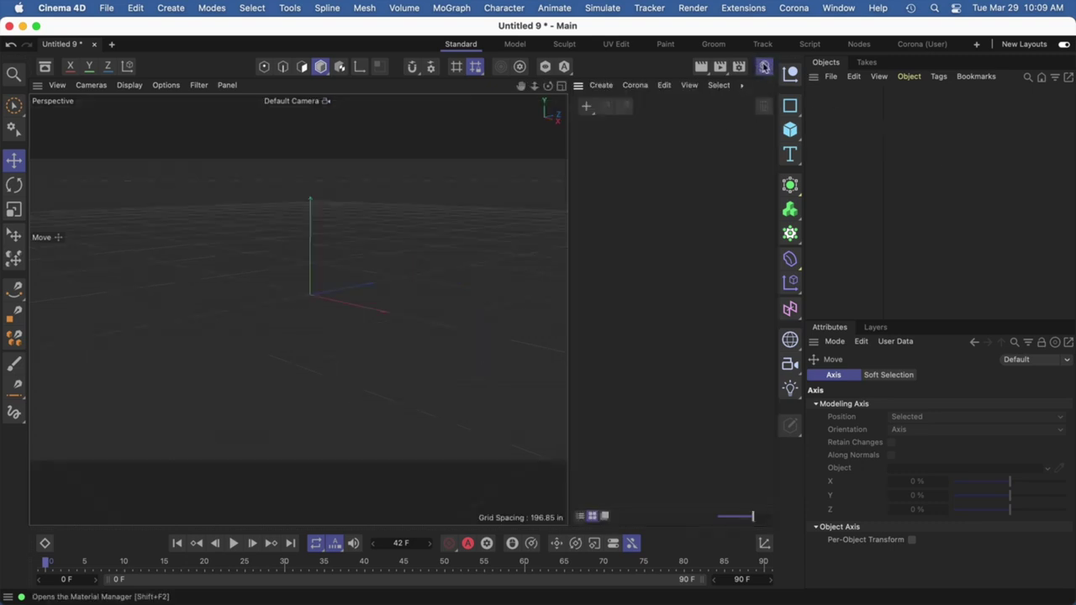
pyautogui.press('super+Tab')
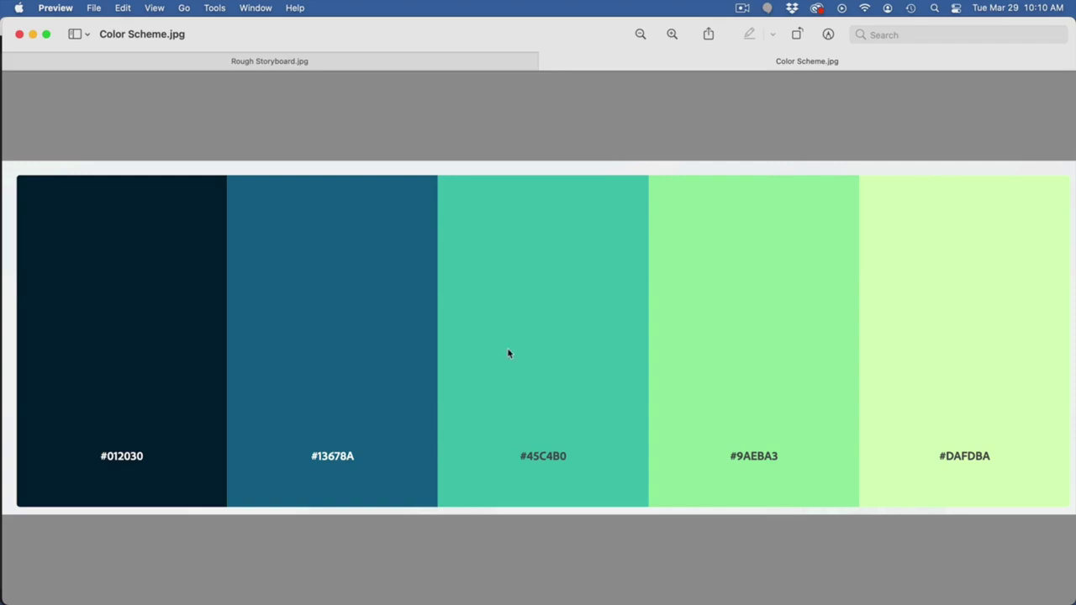
# - Switch to Cinema 4D and set the new material's color to hex DAFDBA
pyautogui.press('super+Tab')
pyautogui.click(593, 148)
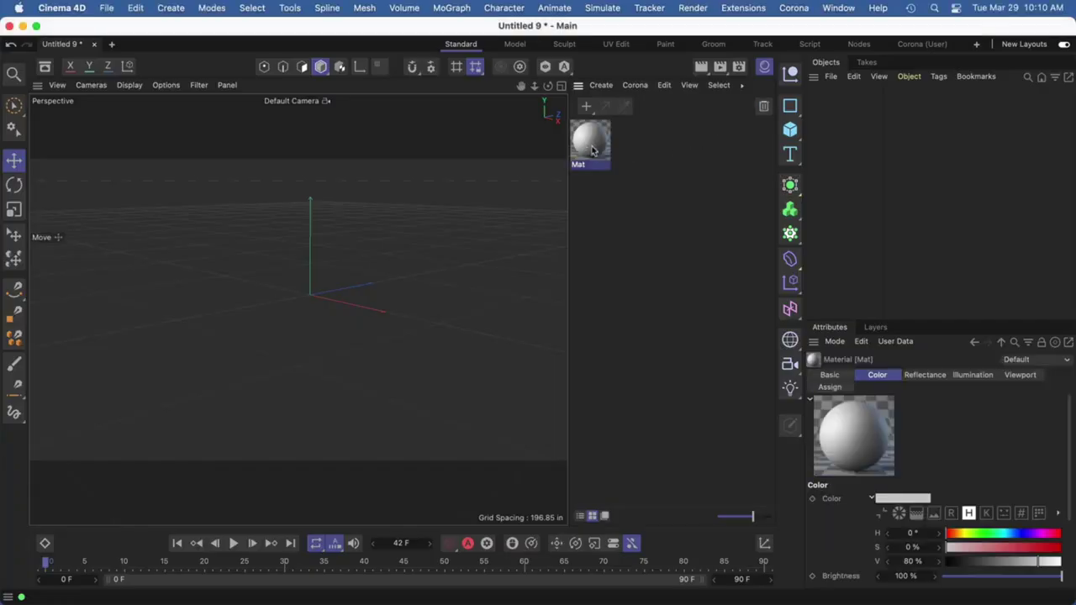
pyautogui.doubleClick(592, 147)
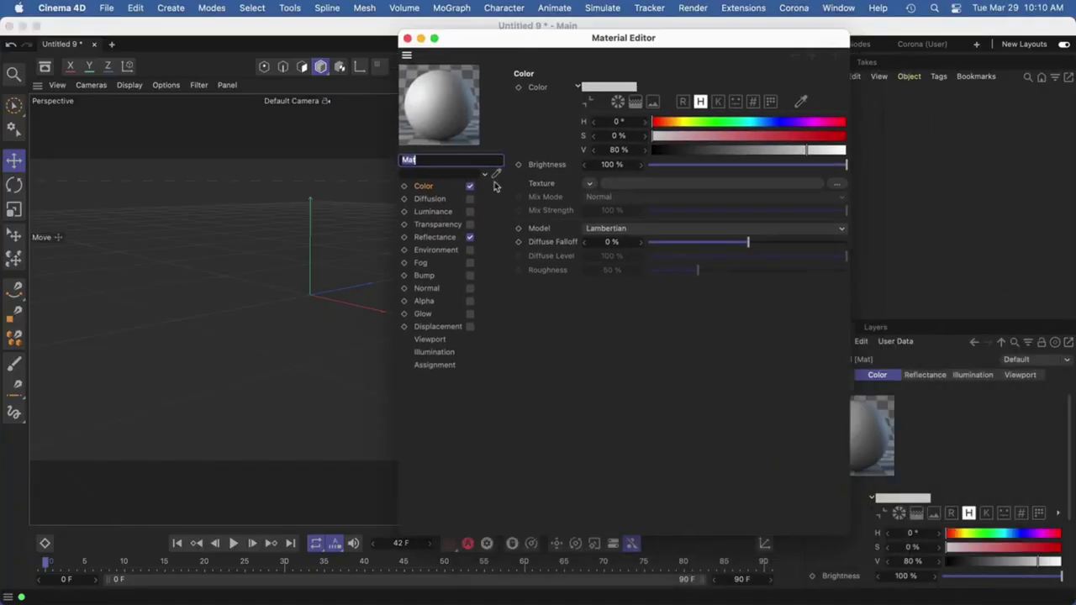
pyautogui.click(425, 186)
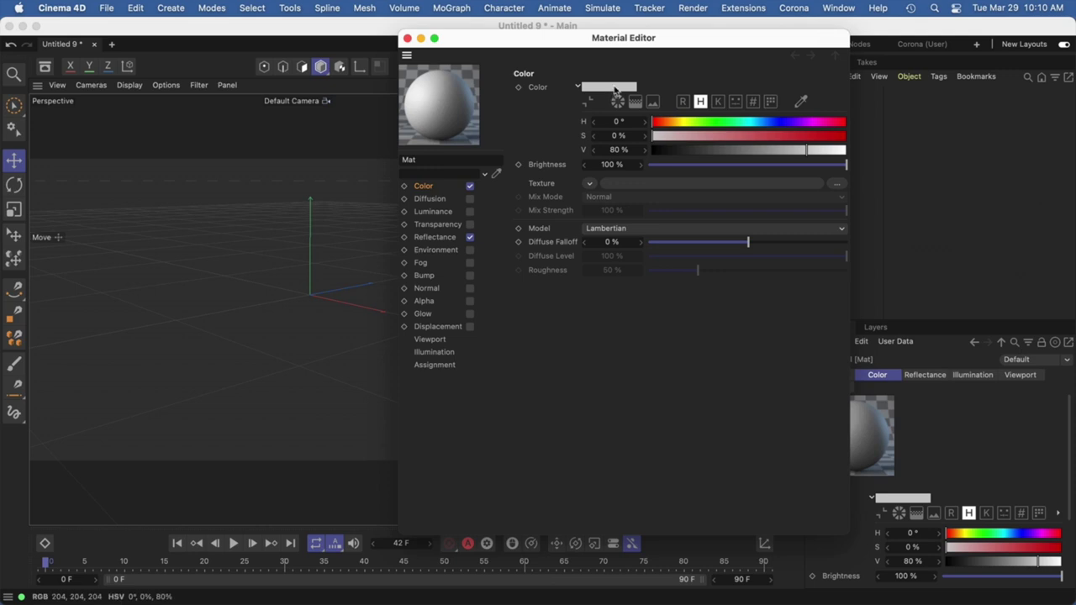
pyautogui.click(754, 102)
pyautogui.moveTo(637, 123); pyautogui.dragTo(580, 123)
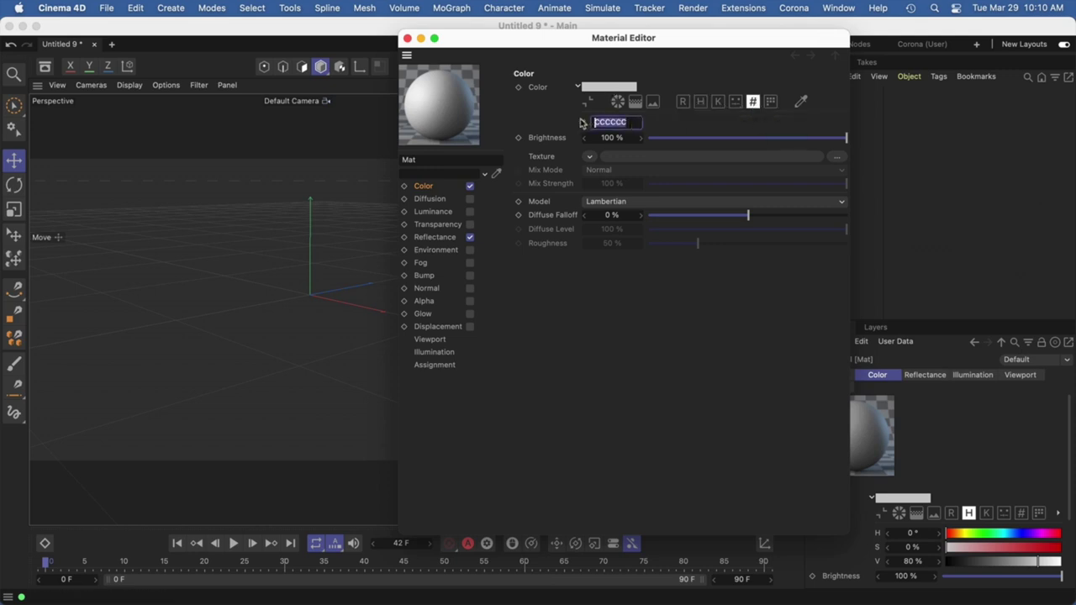
pyautogui.write('DAFF')
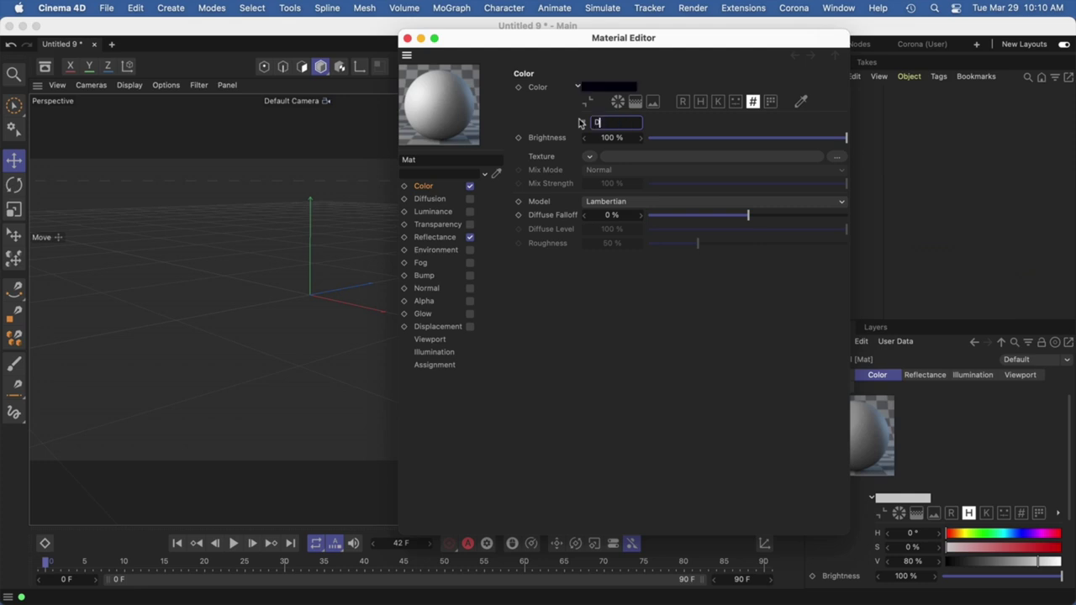
pyautogui.press('BackSpace')
pyautogui.write('DBA')
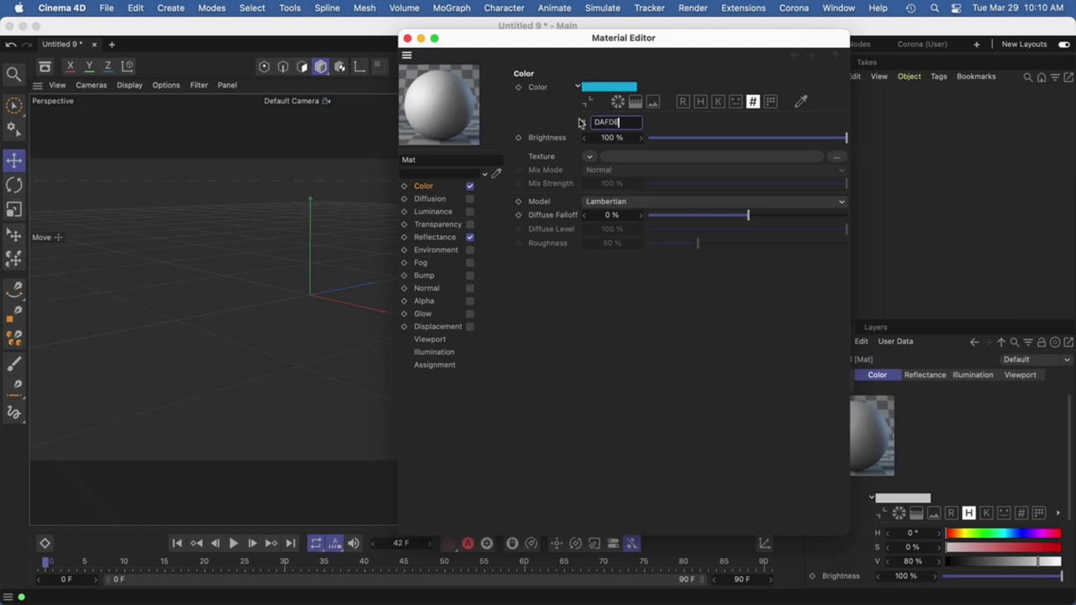
pyautogui.press('Tab')
pyautogui.moveTo(559, 47); pyautogui.dragTo(556, 51)
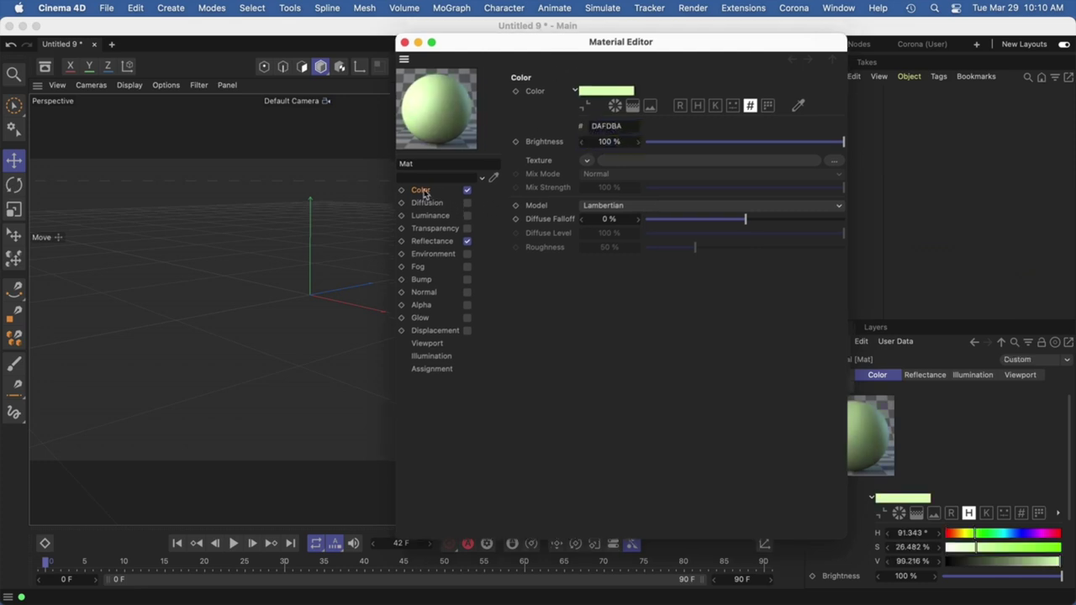
# - Examine the material's Reflectance settings, comparing the preview with reflectance off and on
pyautogui.click(433, 242)
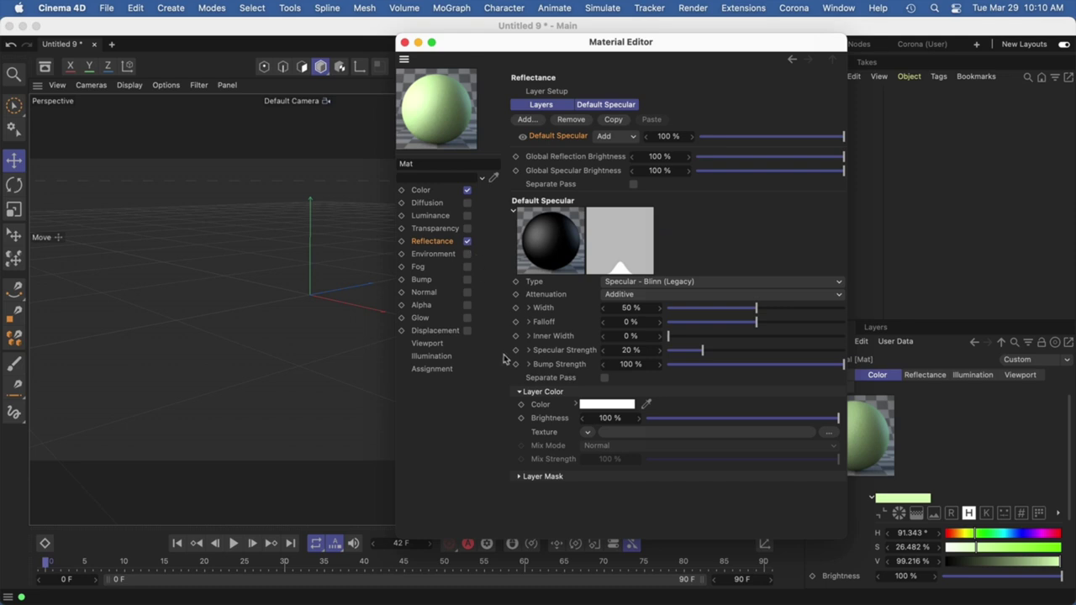
pyautogui.moveTo(701, 49); pyautogui.dragTo(697, 48)
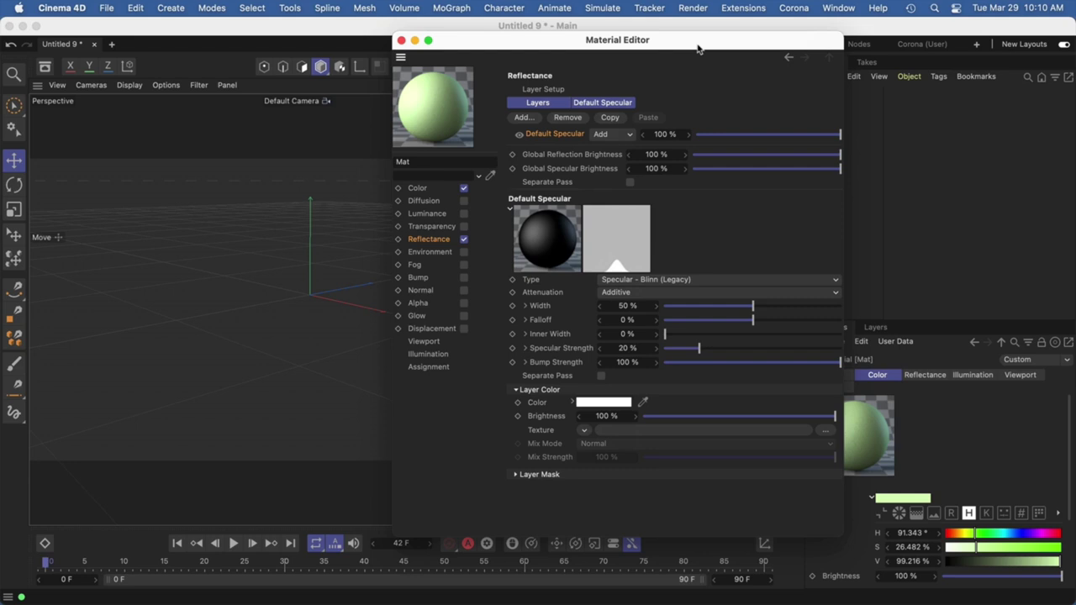
pyautogui.moveTo(697, 48); pyautogui.dragTo(706, 43)
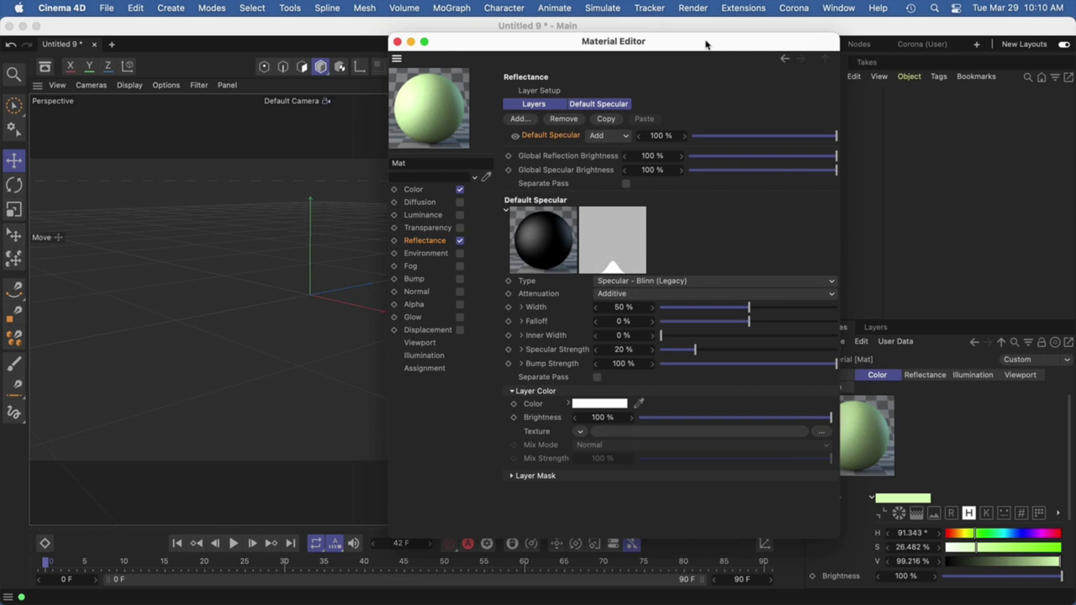
pyautogui.click(460, 241)
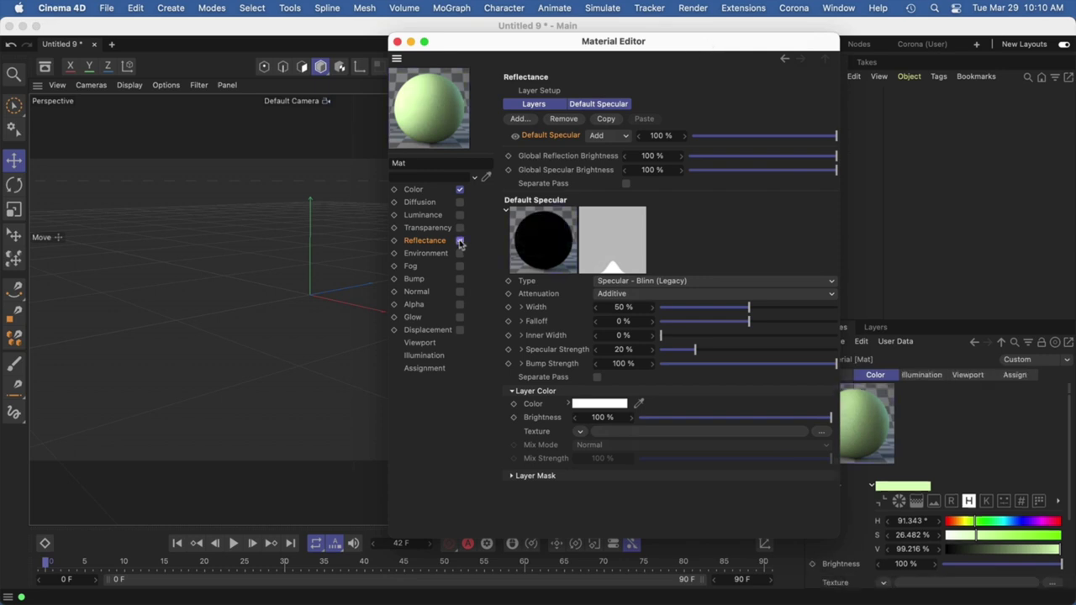
pyautogui.click(460, 241)
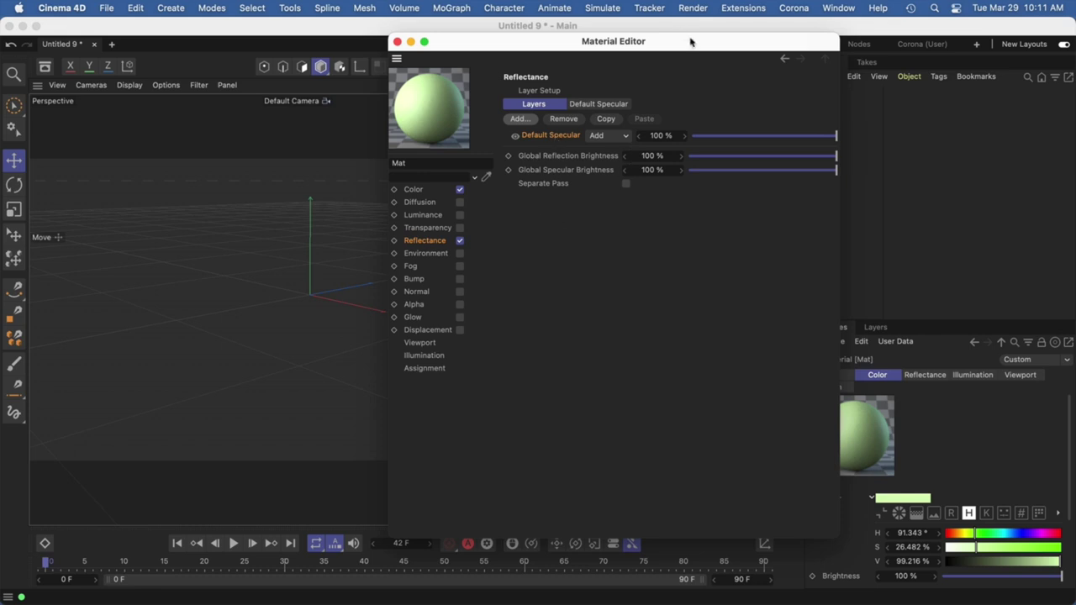
pyautogui.moveTo(690, 39); pyautogui.dragTo(686, 36)
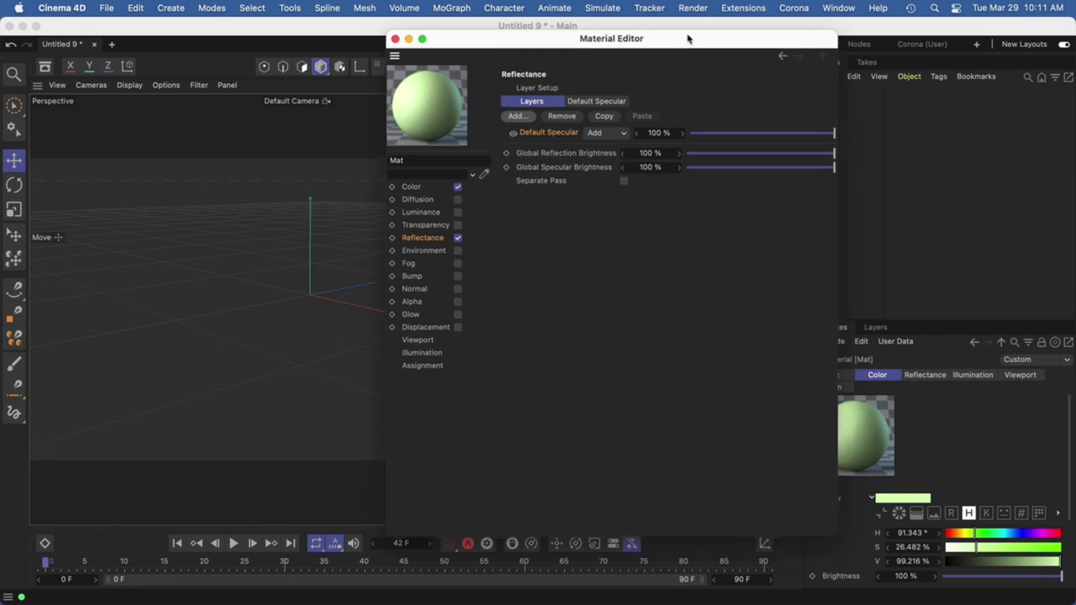
# - Rename the material Lt Green and duplicate it
pyautogui.doubleClick(412, 159)
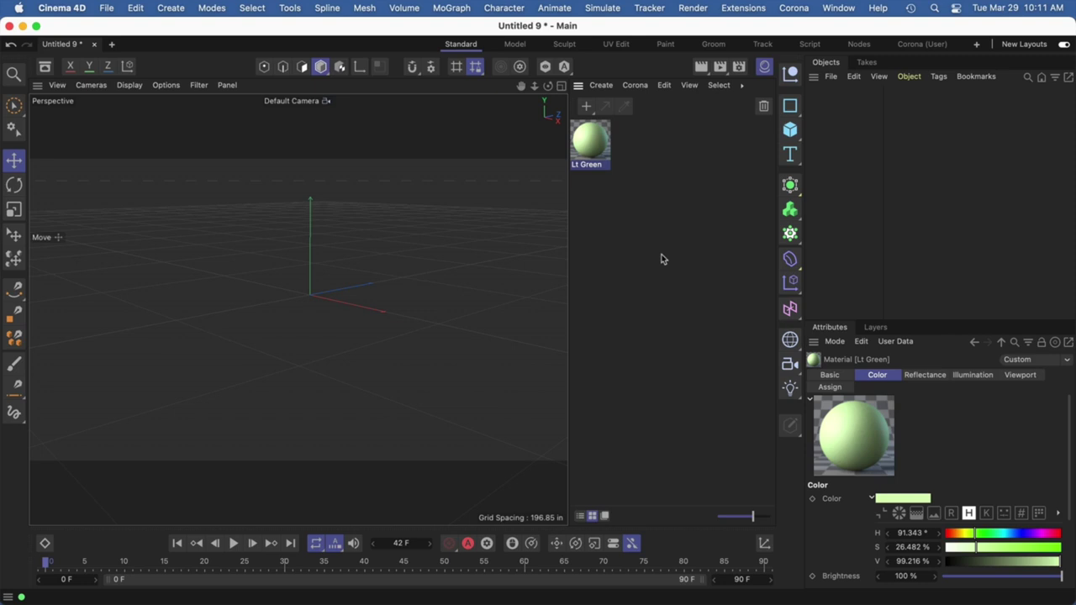
pyautogui.click(660, 254)
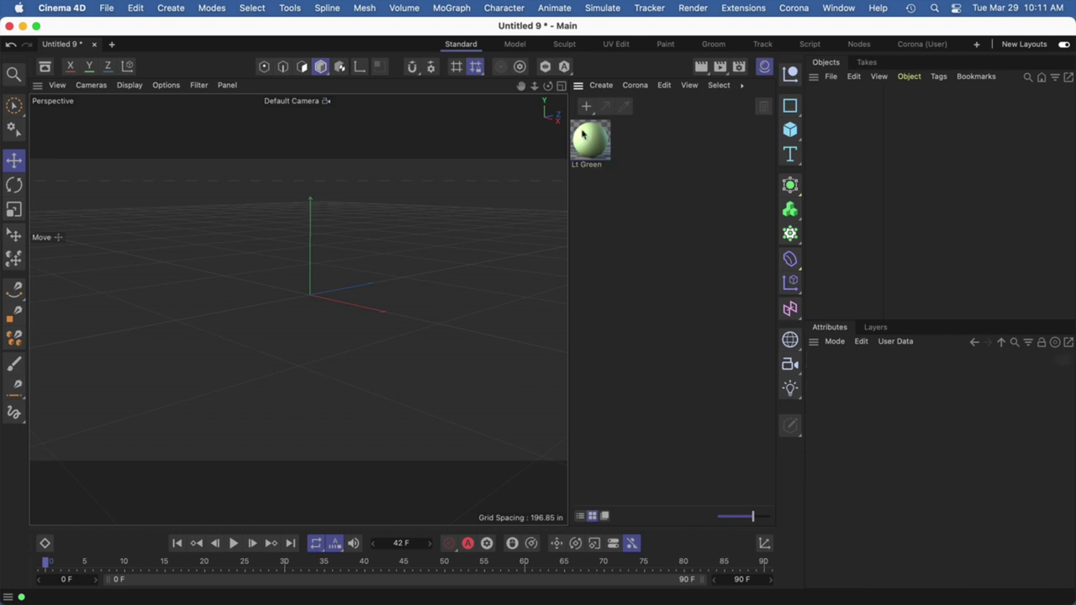
pyautogui.click(592, 141)
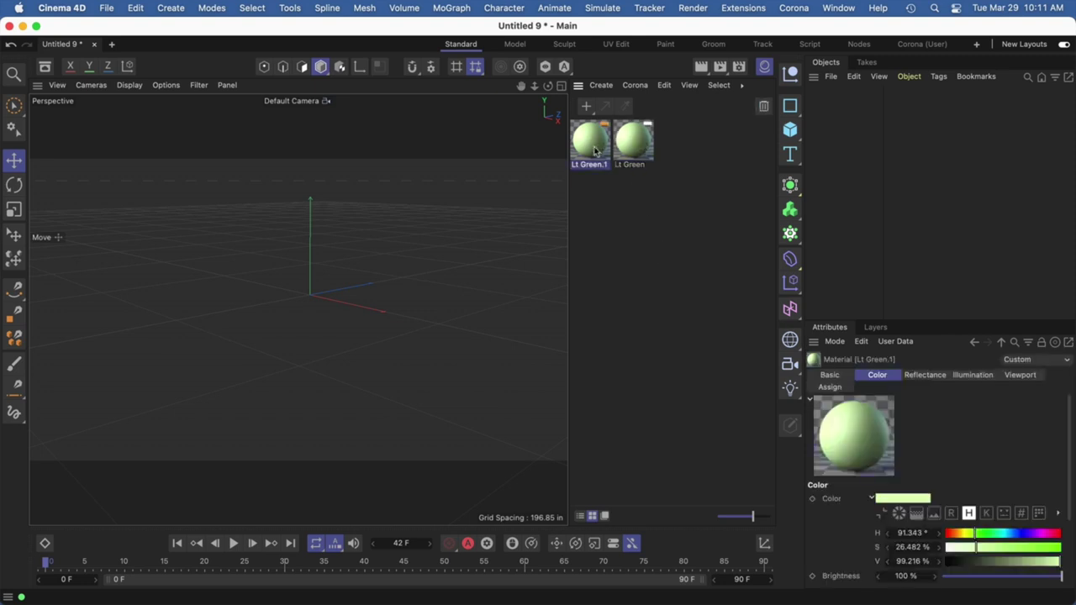
# - Recolor and rename the duplicate as Green, and make further recolored copies named Lt Blue, Mid Blue and Dk Blue
pyautogui.doubleClick(592, 146)
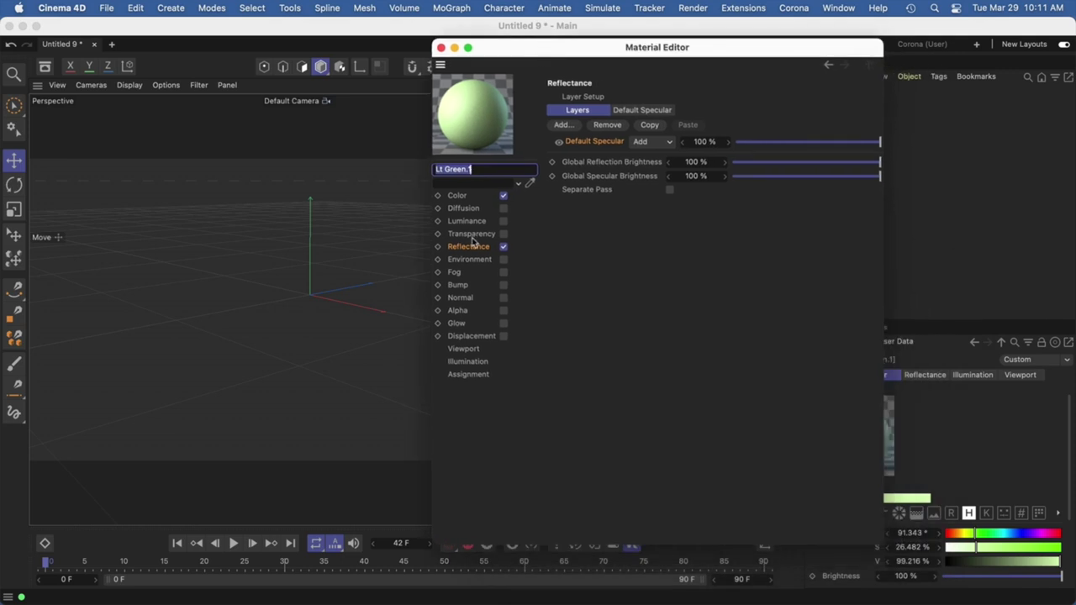
pyautogui.click(458, 196)
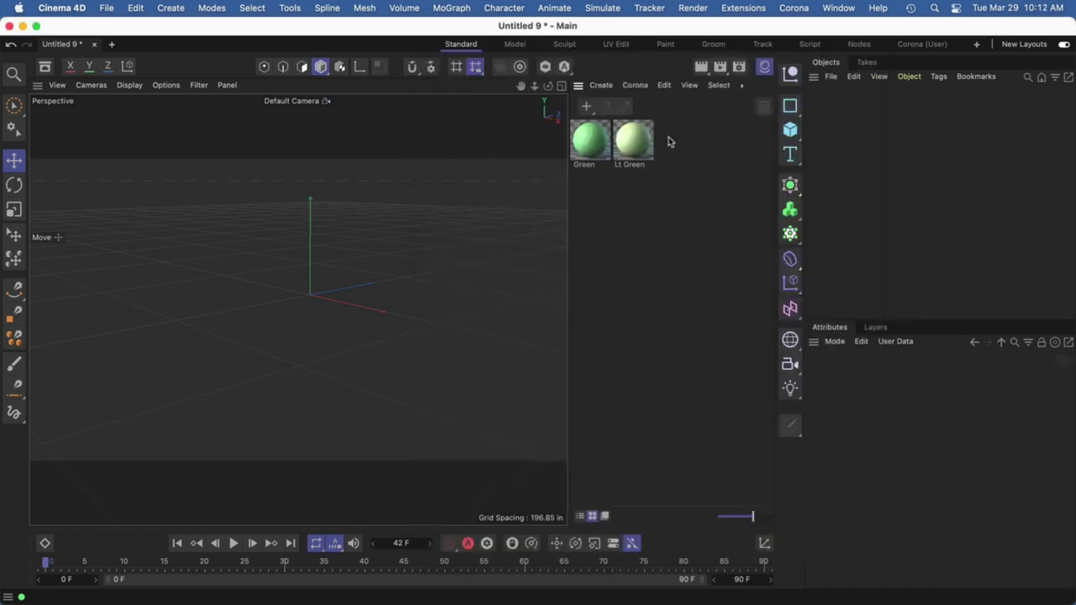
pyautogui.doubleClick(593, 140)
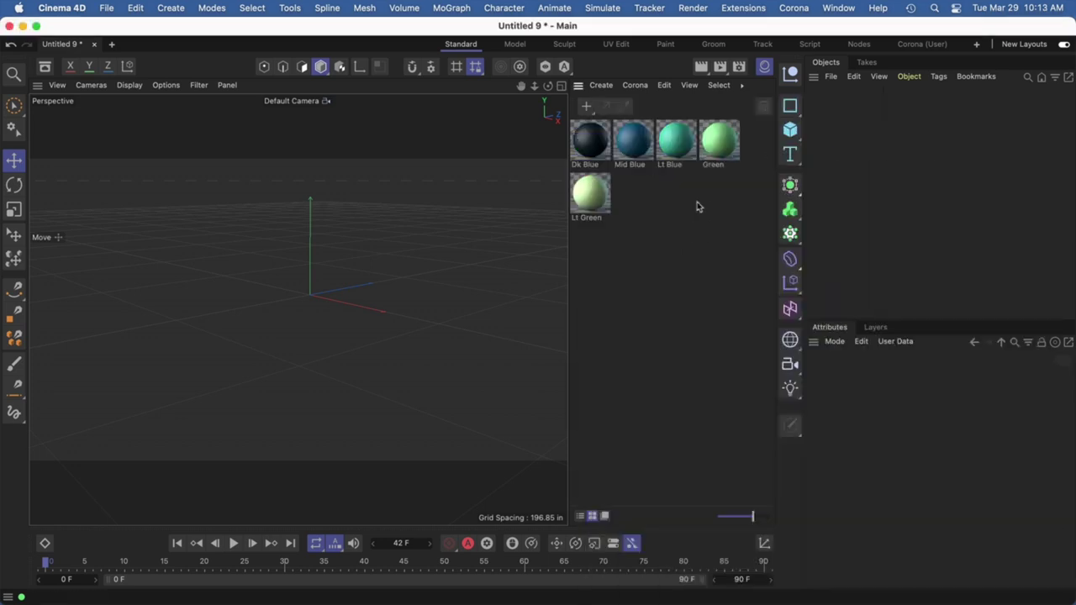
# - Hide the Material Manager and add a Landscape primitive at the scene origin
pyautogui.click(765, 67)
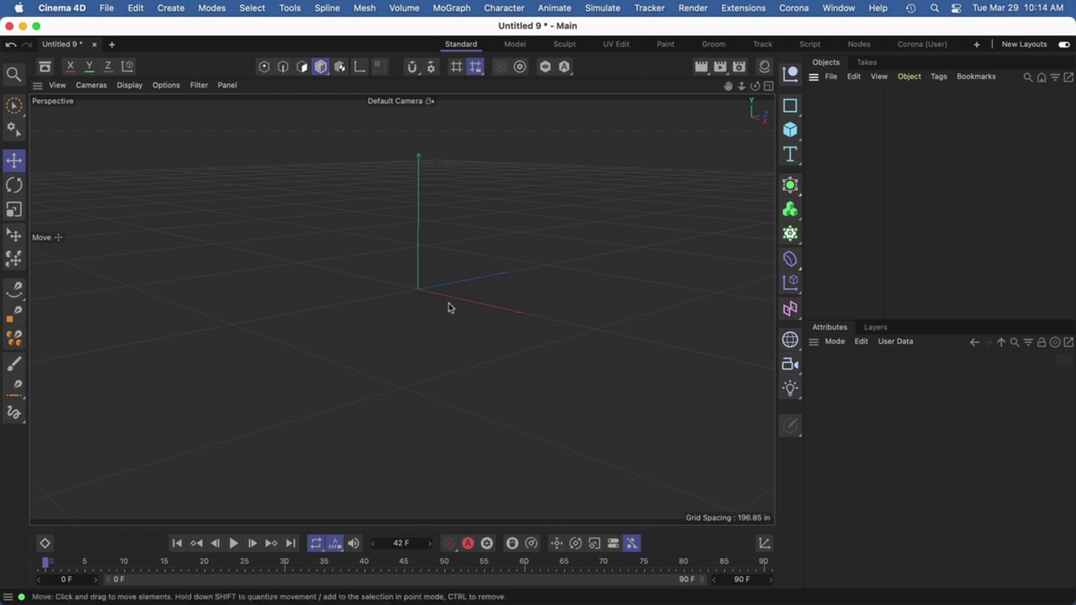
pyautogui.keyDown('alt'); pyautogui.moveTo(443, 313); pyautogui.dragTo(550, 312); pyautogui.keyUp('alt')
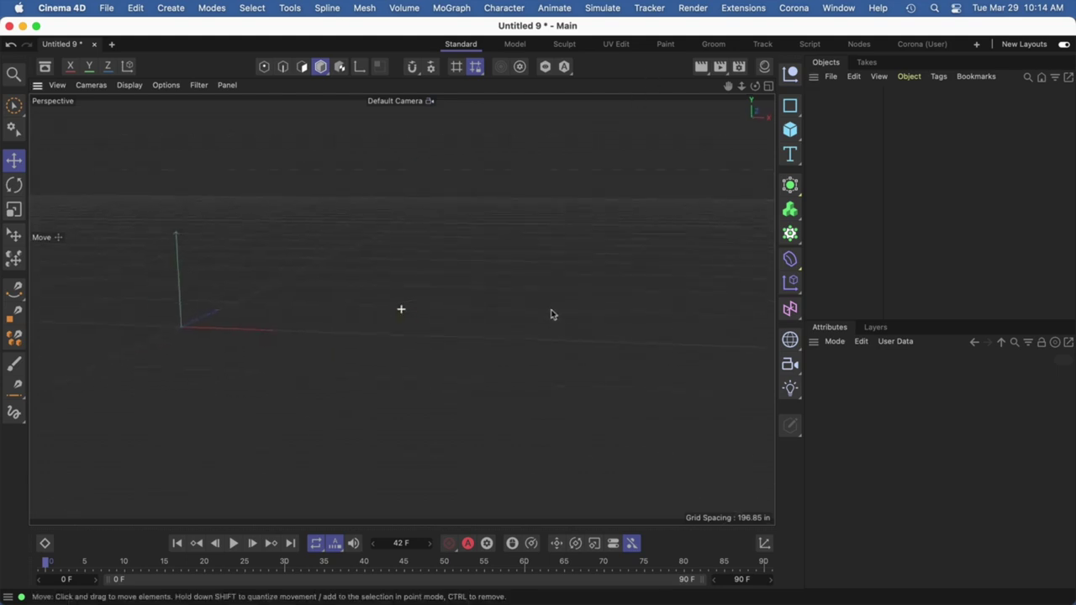
pyautogui.moveTo(728, 86); pyautogui.dragTo(500, 242)
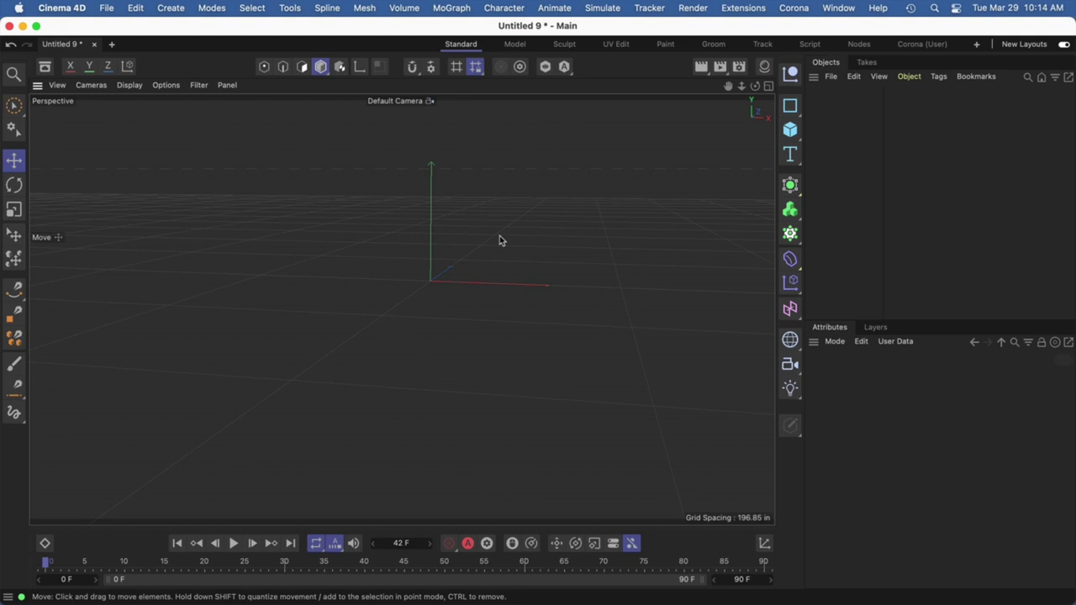
pyautogui.click(791, 129)
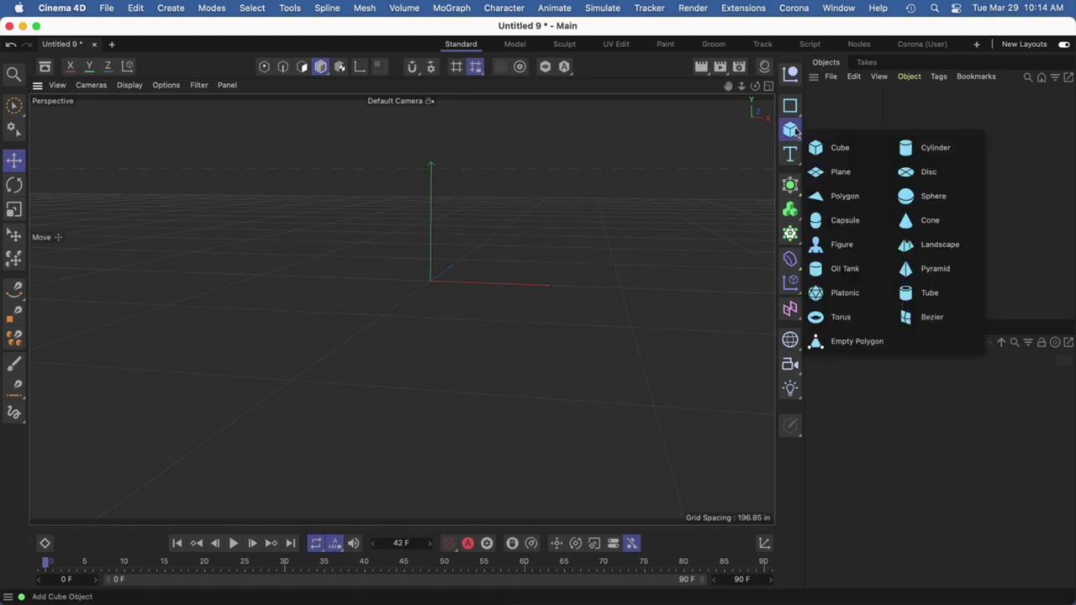
pyautogui.click(940, 243)
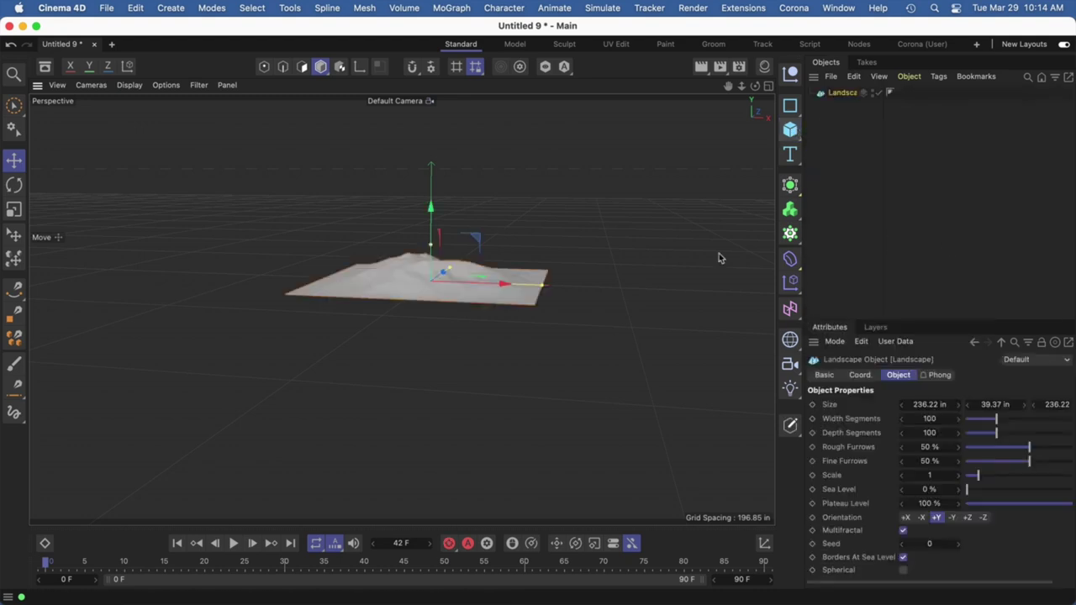
# - Resize the landscape to about 134 in wide and 418 in deep, and move it along negative X away from the origin
pyautogui.moveTo(538, 292); pyautogui.dragTo(486, 289)
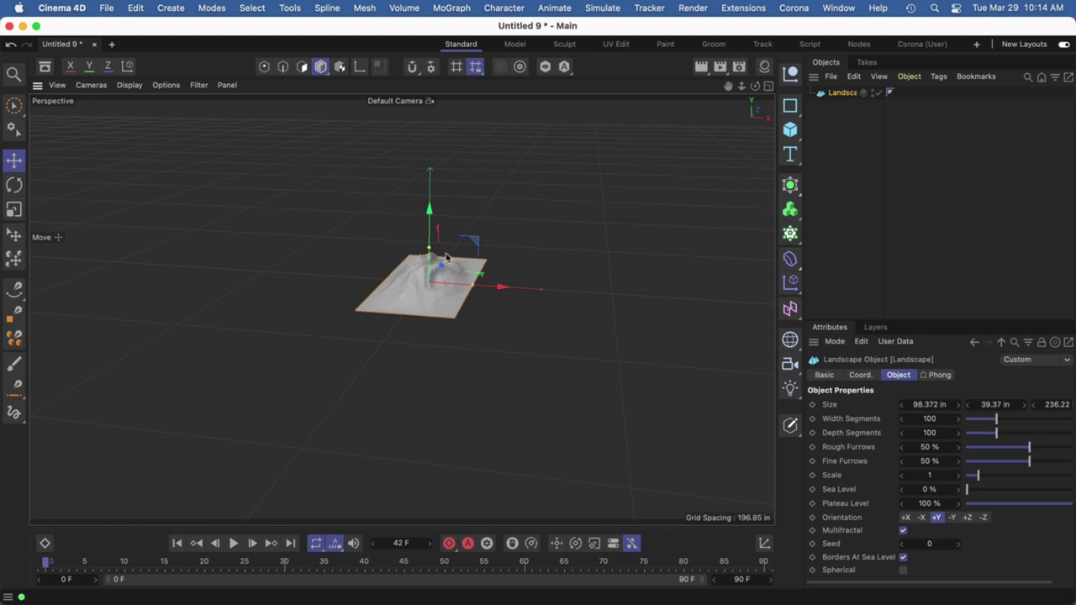
pyautogui.moveTo(445, 255); pyautogui.dragTo(347, 281)
pyautogui.moveTo(401, 306)
pyautogui.keyDown('alt'); pyautogui.mouseDown()
pyautogui.moveTo(476, 250)
pyautogui.moveTo(447, 251)
pyautogui.mouseUp(); pyautogui.keyUp('alt')
pyautogui.moveTo(431, 251)
pyautogui.keyDown('alt'); pyautogui.mouseDown(button='right')
pyautogui.moveTo(488, 248)
pyautogui.moveTo(468, 248)
pyautogui.mouseUp(button='right'); pyautogui.keyUp('alt')
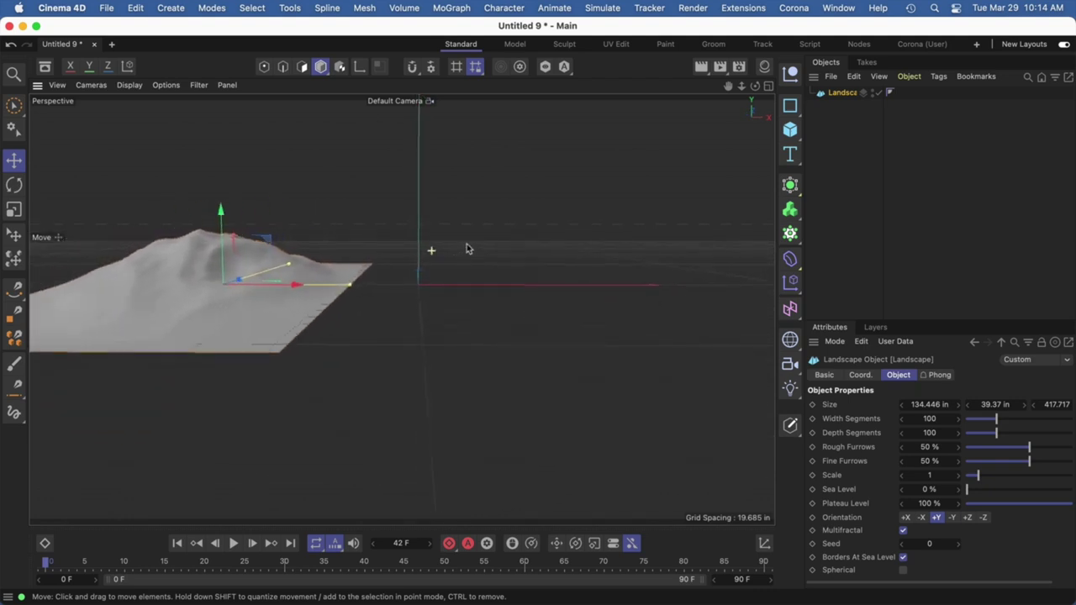
# - Duplicate the landscape along the X axis to the opposite side of the origin
pyautogui.keyDown('ctrl'); pyautogui.moveTo(294, 283); pyautogui.dragTo(751, 244); pyautogui.keyUp('ctrl')
pyautogui.keyDown('alt'); pyautogui.moveTo(449, 283); pyautogui.dragTo(470, 260); pyautogui.keyUp('alt')
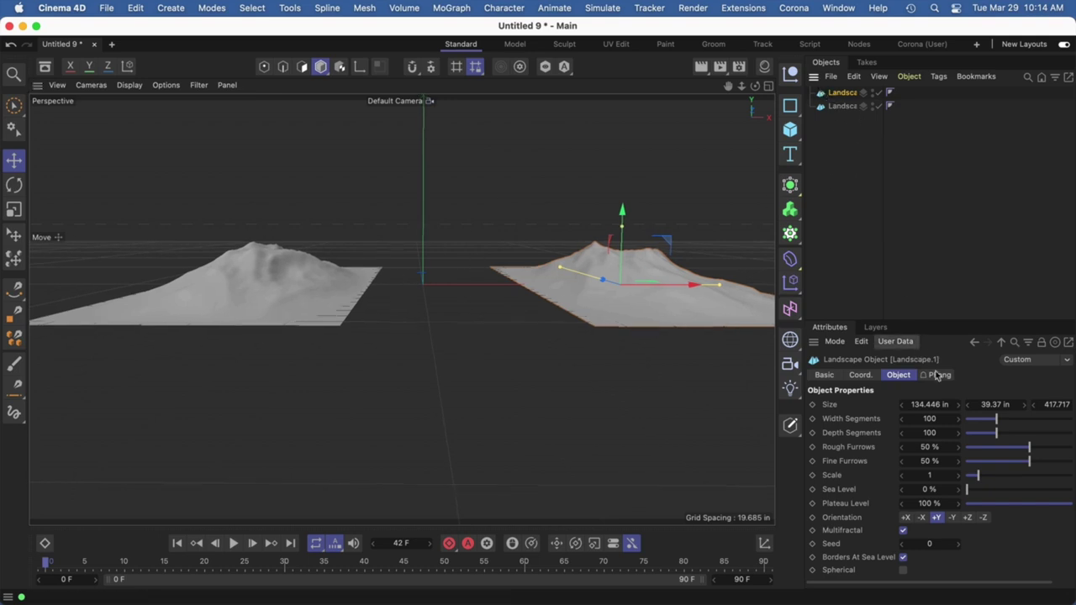
# - Set the copied landscape's seed to 5 and raise its height to about 45.5 in
pyautogui.moveTo(931, 320); pyautogui.dragTo(932, 192)
pyautogui.click(958, 415)
pyautogui.click(958, 415)
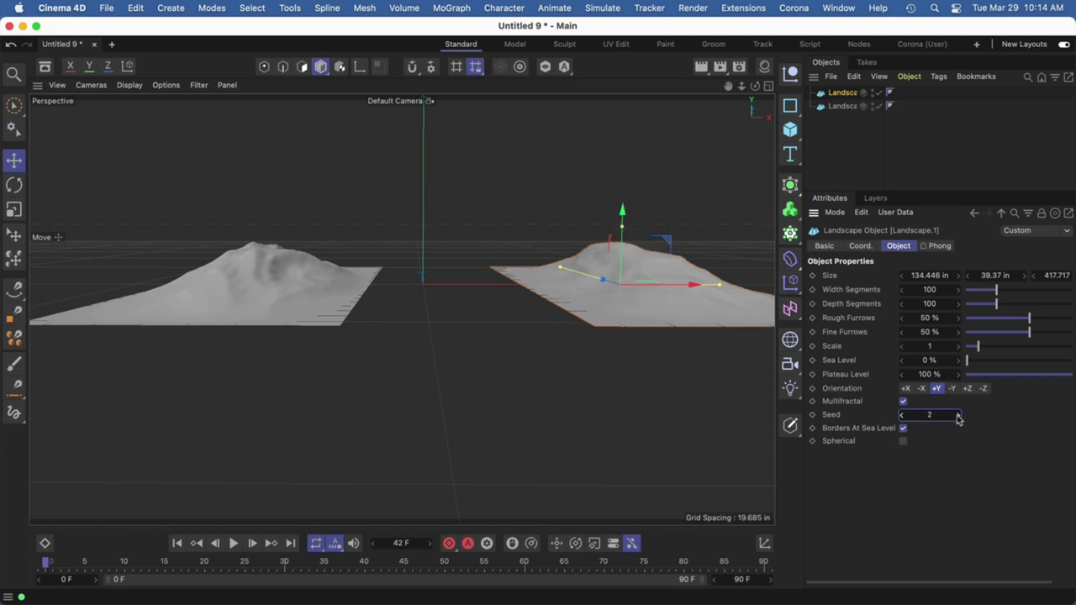
pyautogui.click(958, 415)
pyautogui.click(958, 415)
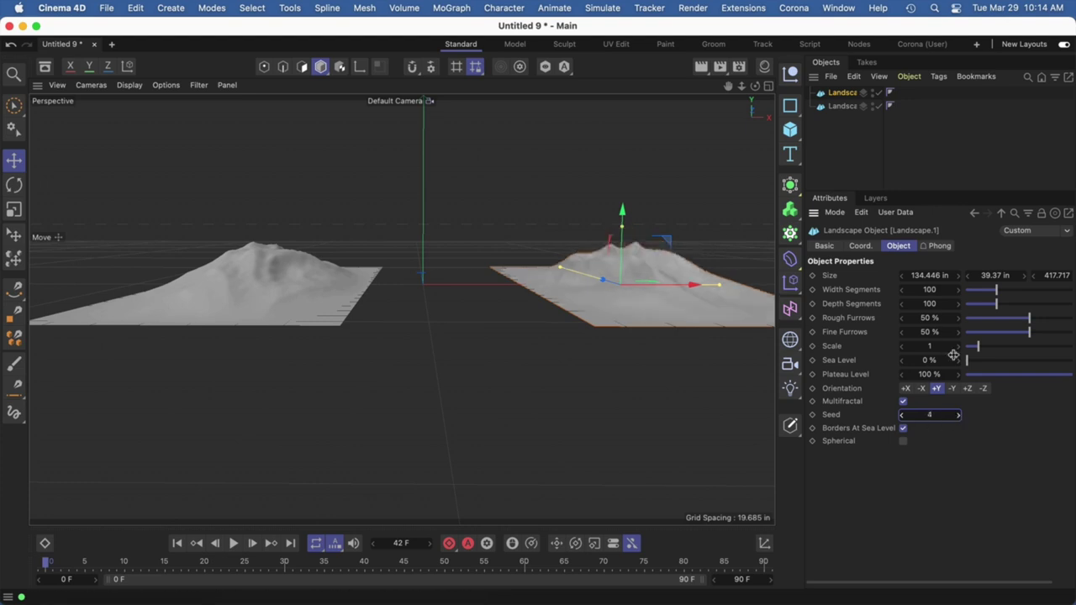
pyautogui.click(958, 416)
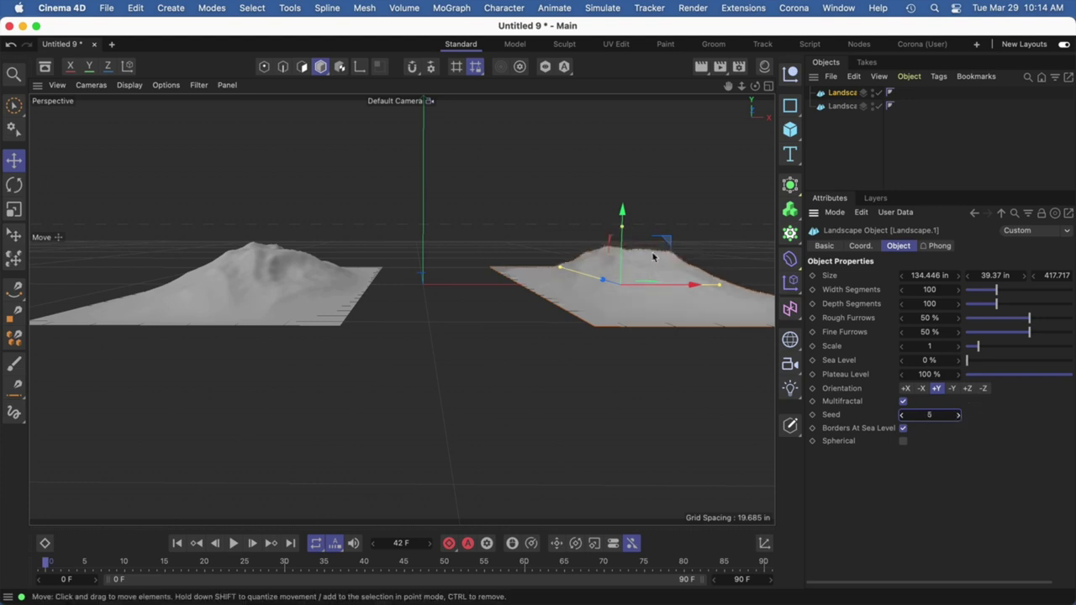
pyautogui.moveTo(626, 225); pyautogui.dragTo(626, 215)
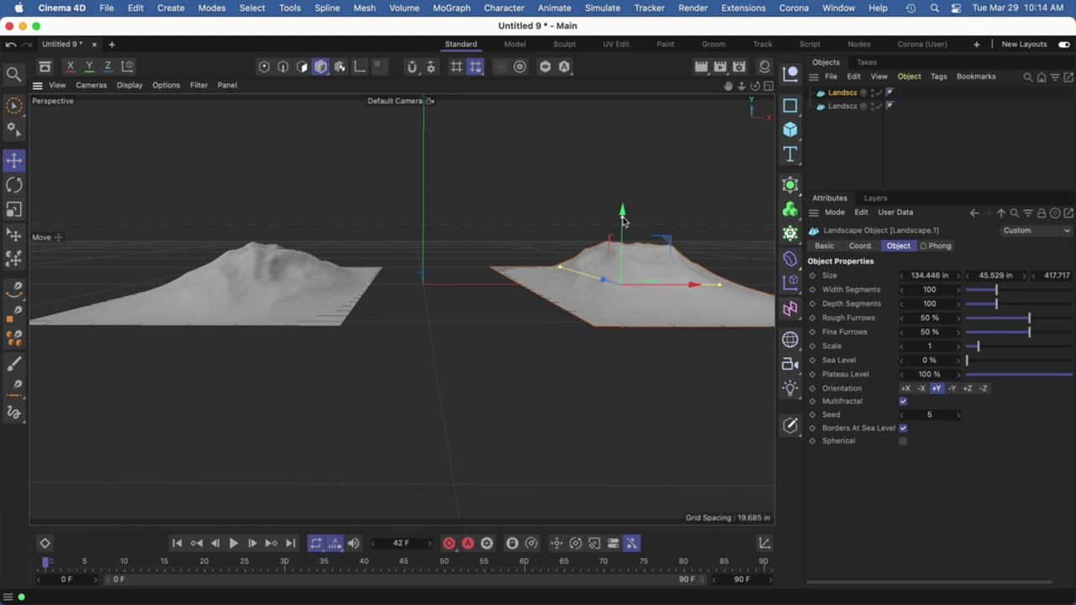
# - In the Top view, duplicate the second landscape along Z to the far end and rotate the copy 90° across the valley
pyautogui.click(768, 86)
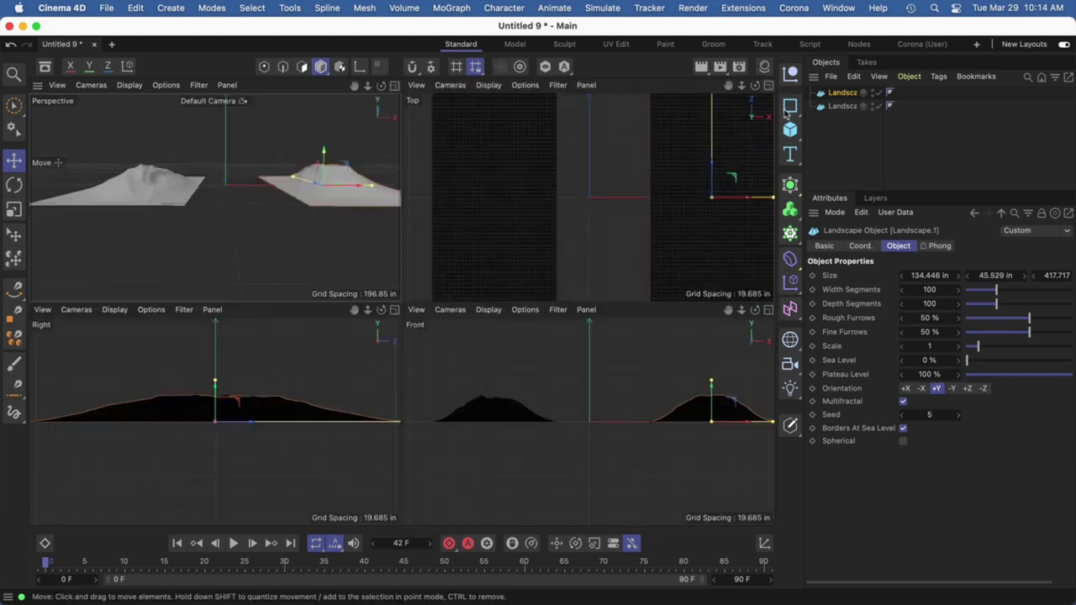
pyautogui.scroll(-5, 557, 192)
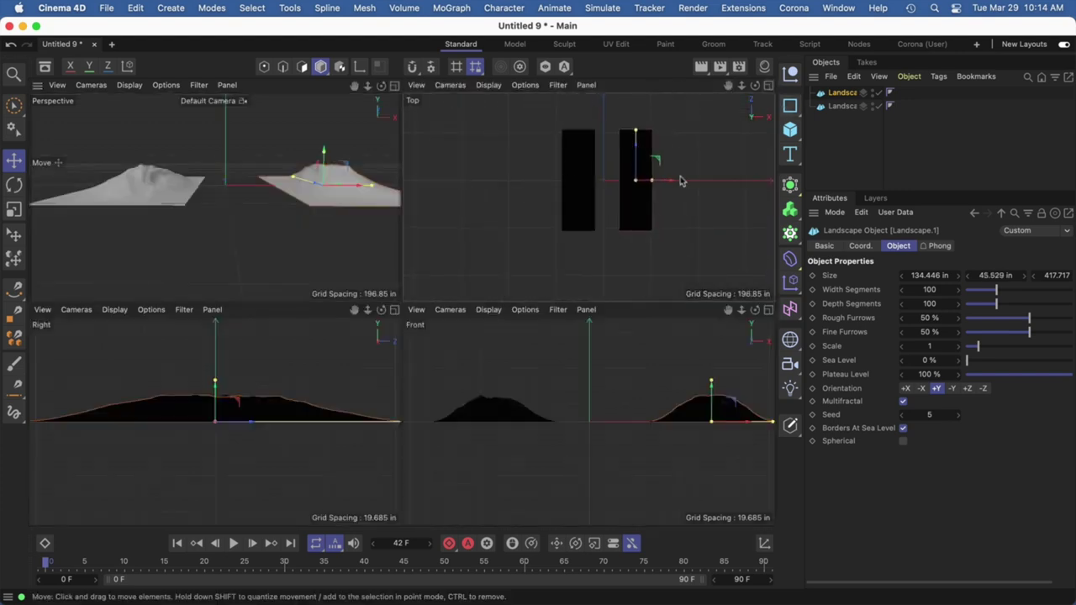
pyautogui.keyDown('ctrl'); pyautogui.moveTo(636, 165); pyautogui.dragTo(616, 102); pyautogui.keyUp('ctrl')
pyautogui.press('r')
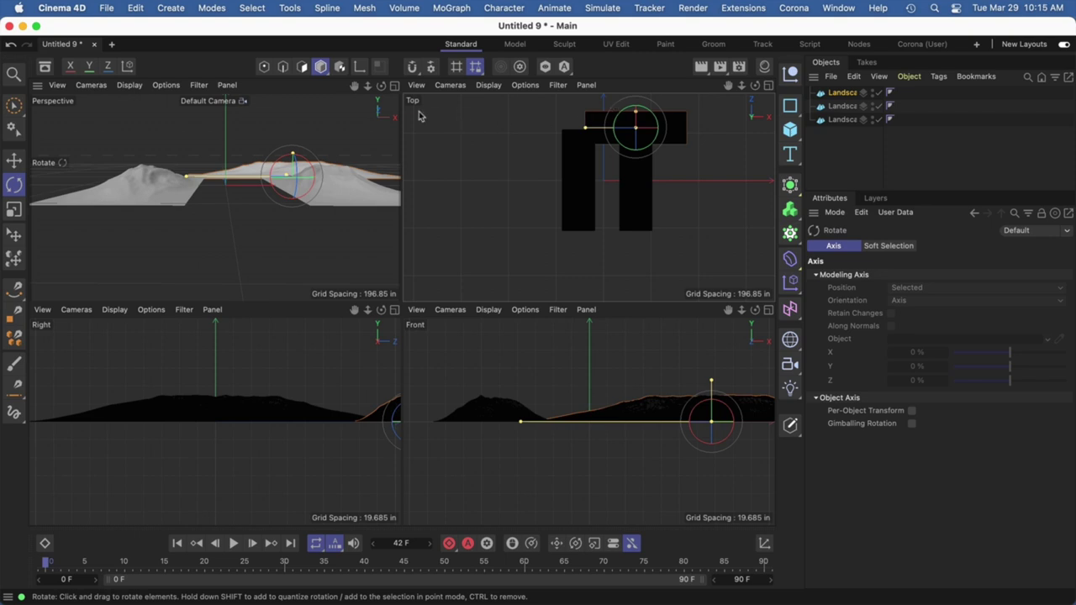
pyautogui.click(395, 85)
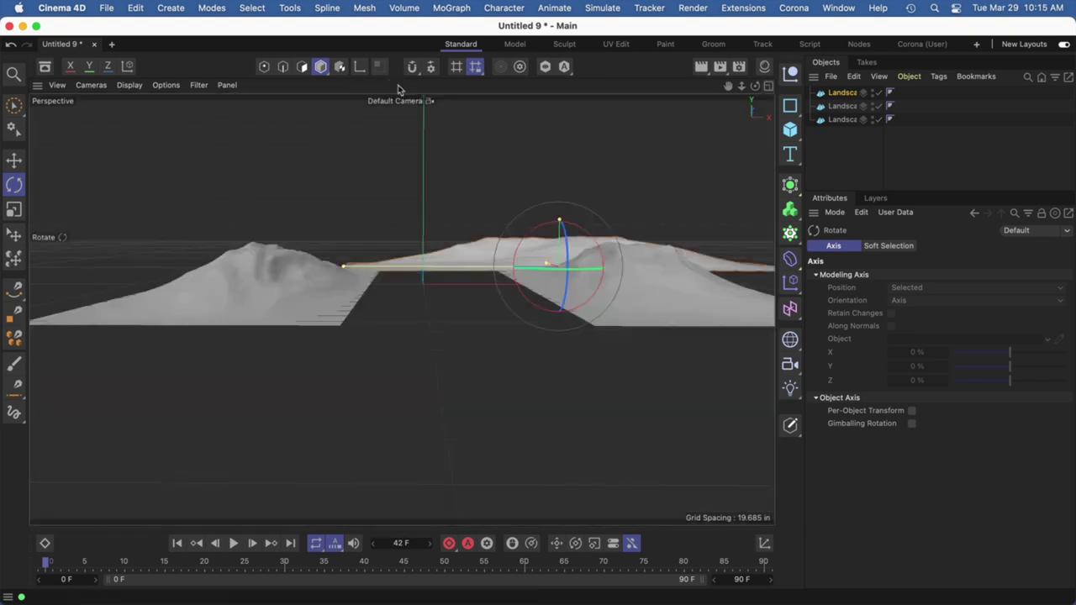
# - Move the rotated far landscape across the valley toward negative X and lower its height to about 34.3 in
pyautogui.press('e')
pyautogui.moveTo(504, 275); pyautogui.dragTo(301, 249)
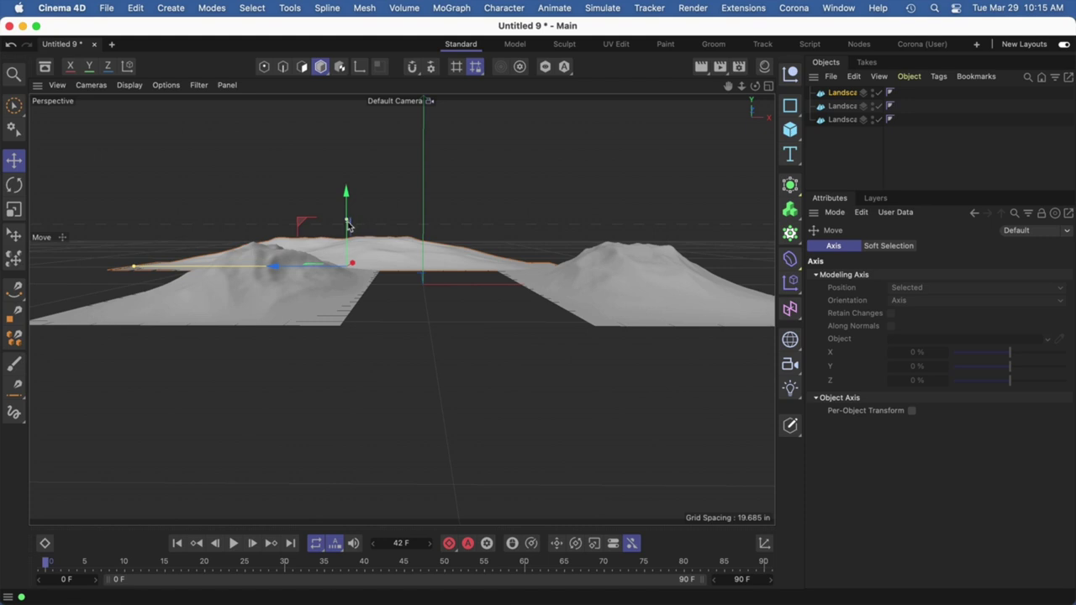
pyautogui.scroll(2, 418, 243)
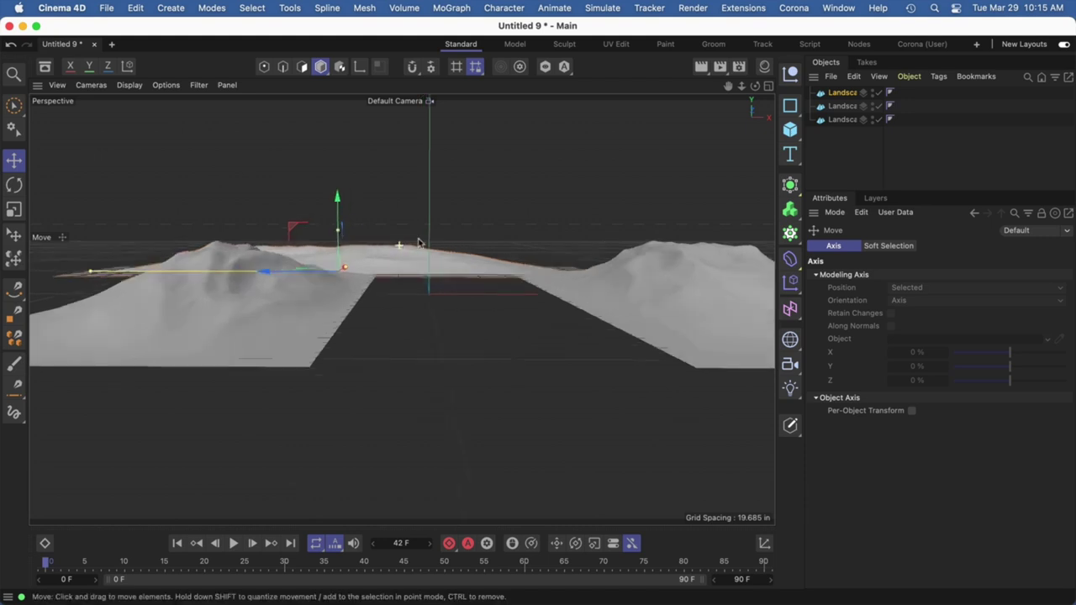
pyautogui.scroll(1, 418, 244)
pyautogui.moveTo(337, 203); pyautogui.dragTo(335, 201)
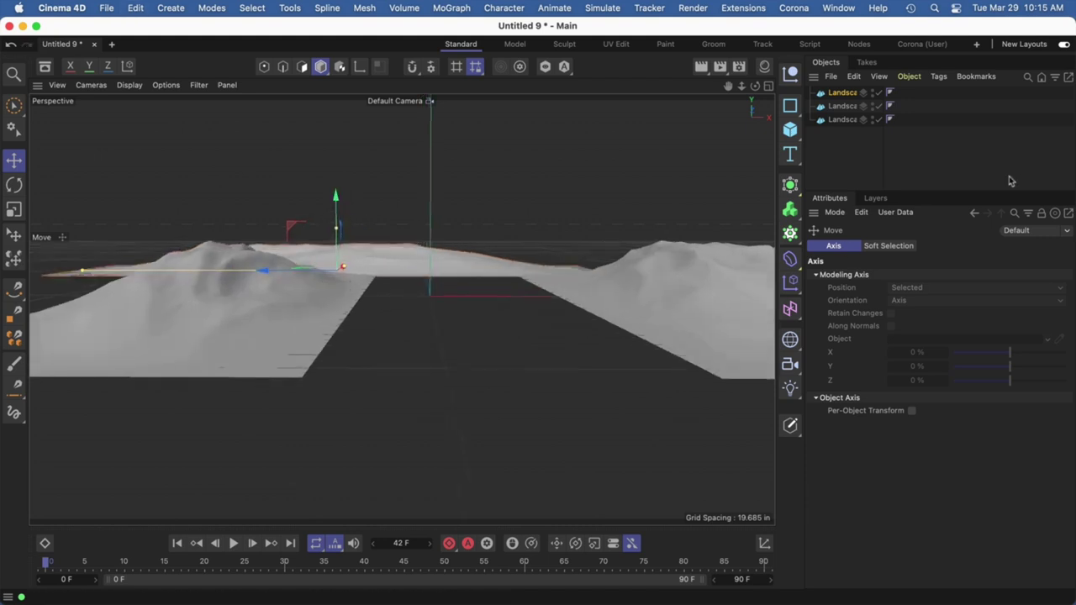
# - Set the far landscape's seed to 7
pyautogui.click(821, 96)
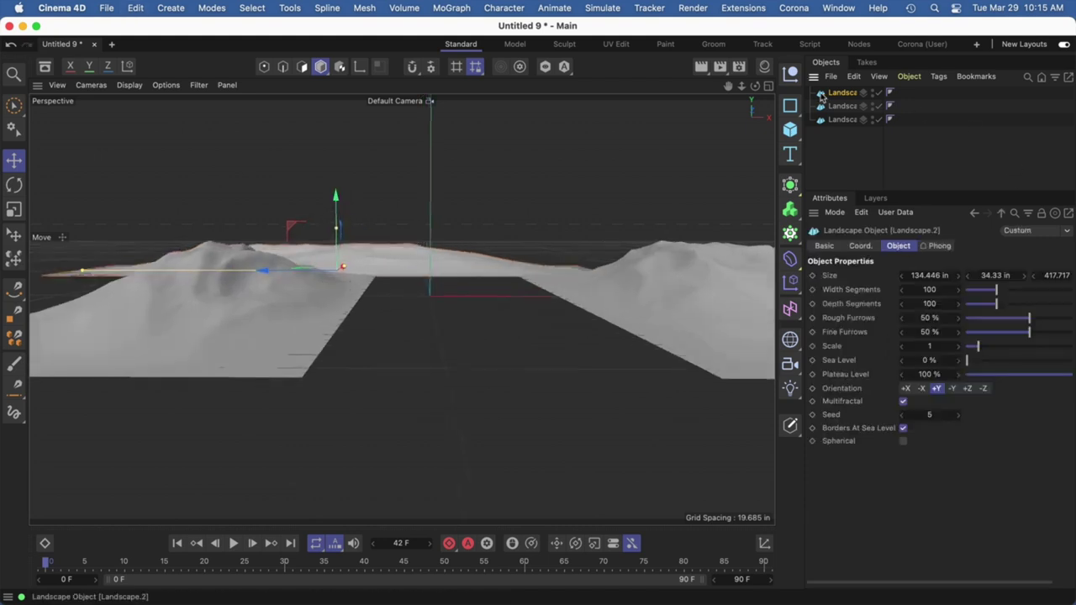
pyautogui.click(959, 417)
pyautogui.click(959, 417)
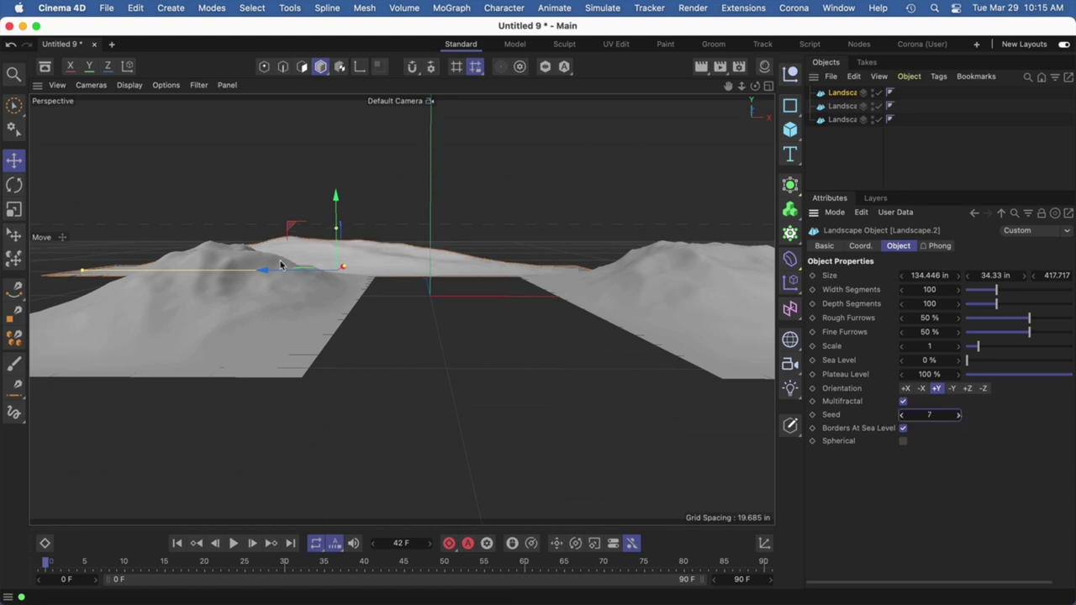
# - Duplicate the far landscape toward positive X and raise the copy's height to about 39.4 in
pyautogui.keyDown('super'); pyautogui.moveTo(268, 263); pyautogui.dragTo(535, 252); pyautogui.keyUp('super')
pyautogui.moveTo(592, 232); pyautogui.dragTo(595, 224)
pyautogui.scroll(-2, 464, 304)
pyautogui.keyDown('alt'); pyautogui.moveTo(464, 304); pyautogui.dragTo(539, 291); pyautogui.keyUp('alt')
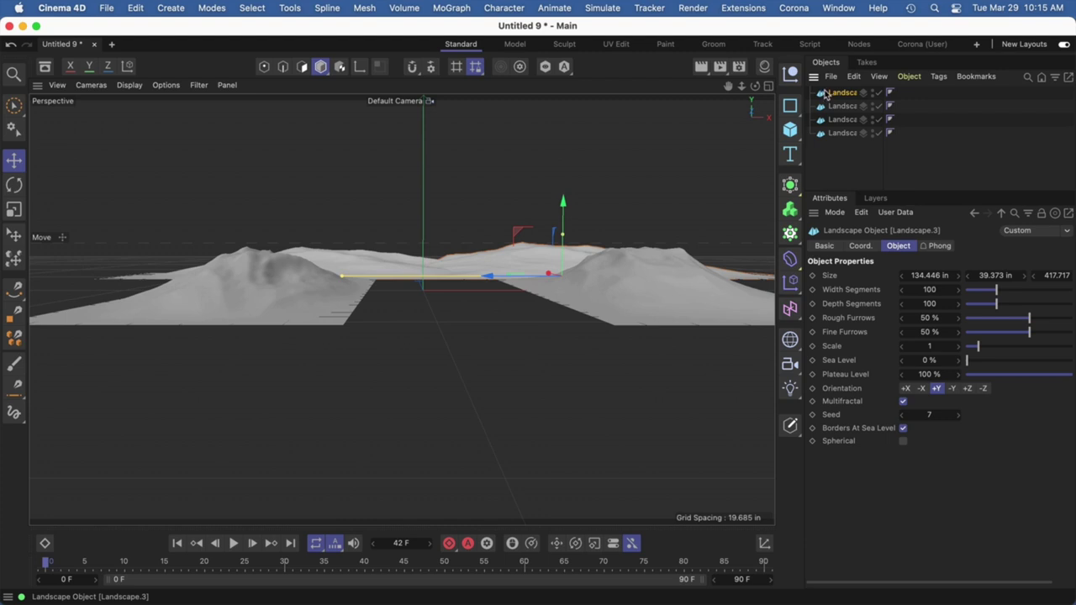
# - Copy and paste the newest far landscape, rotate the copy 90° in the Top view, and move it between the two side landscapes
pyautogui.press('super+c')
pyautogui.press('super+v')
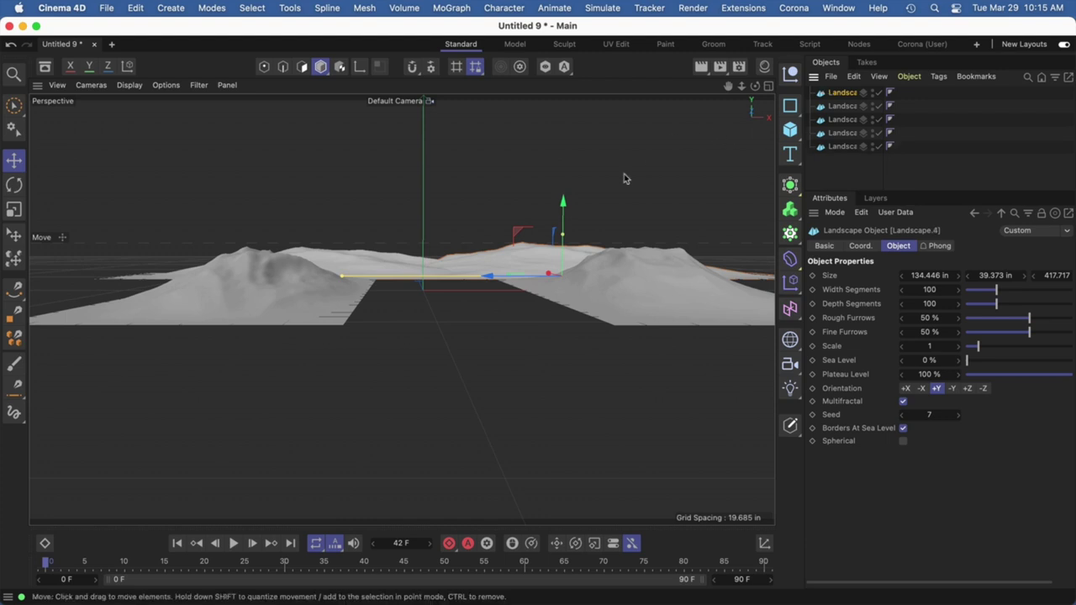
pyautogui.click(767, 87)
pyautogui.press('r')
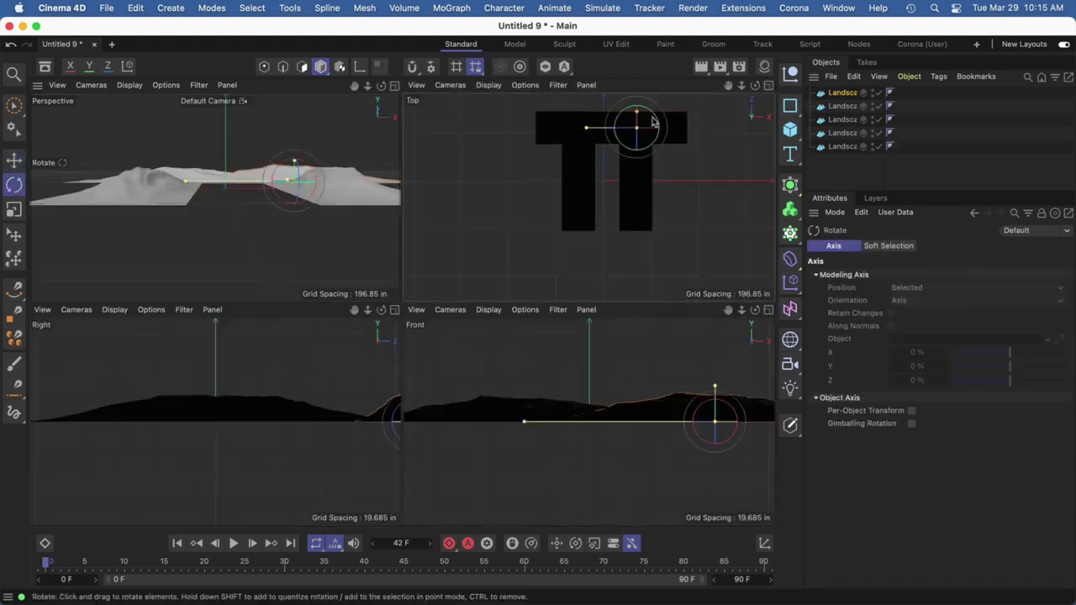
pyautogui.moveTo(654, 123); pyautogui.dragTo(654, 148)
pyautogui.press('e')
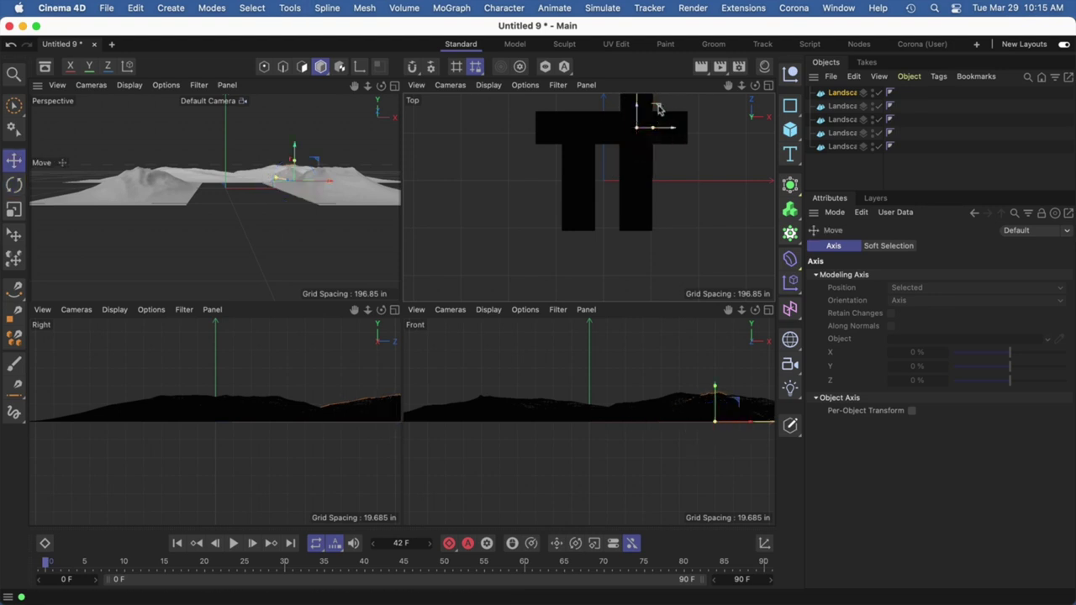
pyautogui.moveTo(654, 108); pyautogui.dragTo(622, 162)
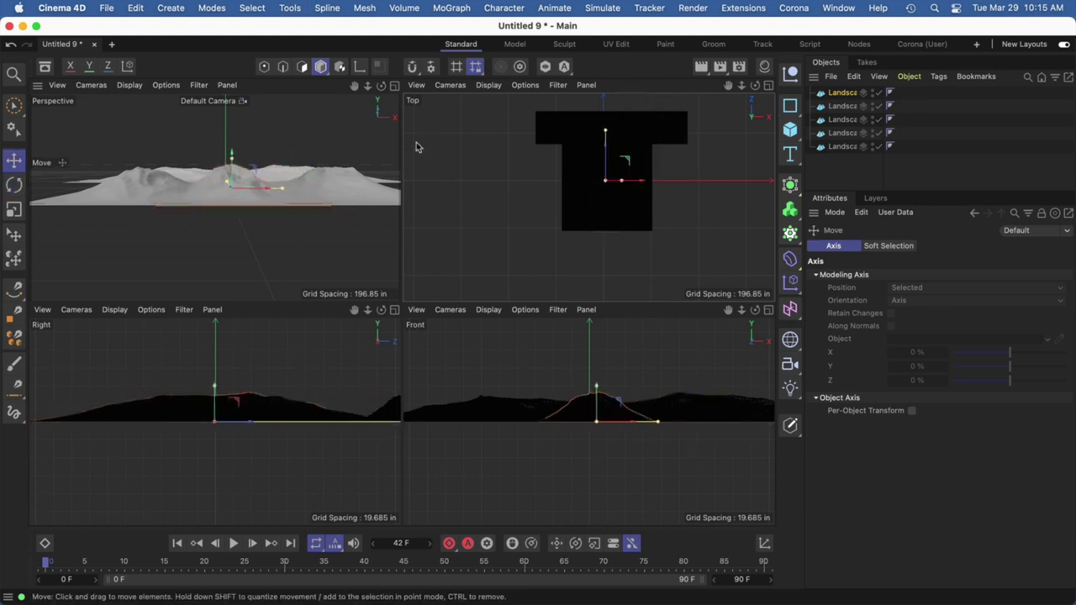
# - In the Perspective view, flip the center landscape upside down by rotating it -180°
pyautogui.click(394, 87)
pyautogui.press('r')
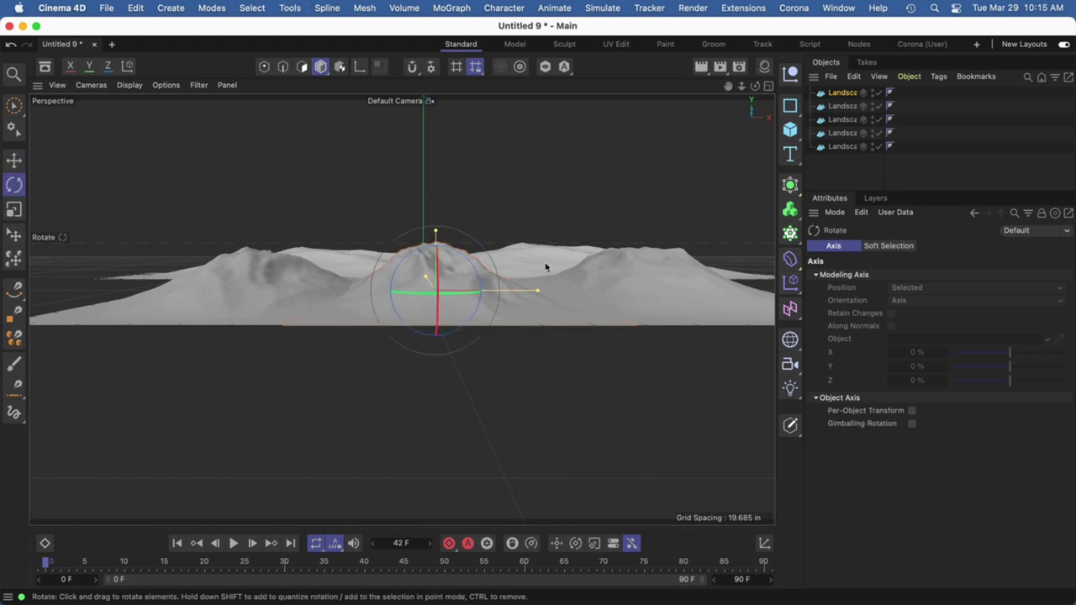
pyautogui.moveTo(463, 256); pyautogui.dragTo(381, 375)
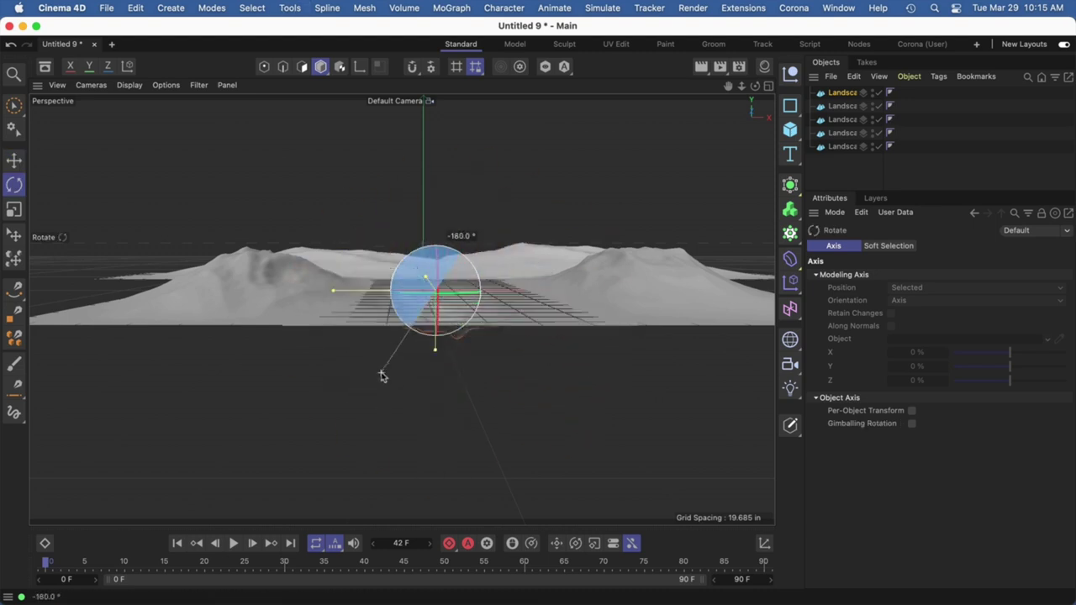
pyautogui.keyDown('alt'); pyautogui.moveTo(561, 309); pyautogui.dragTo(541, 267); pyautogui.keyUp('alt')
pyautogui.press('e')
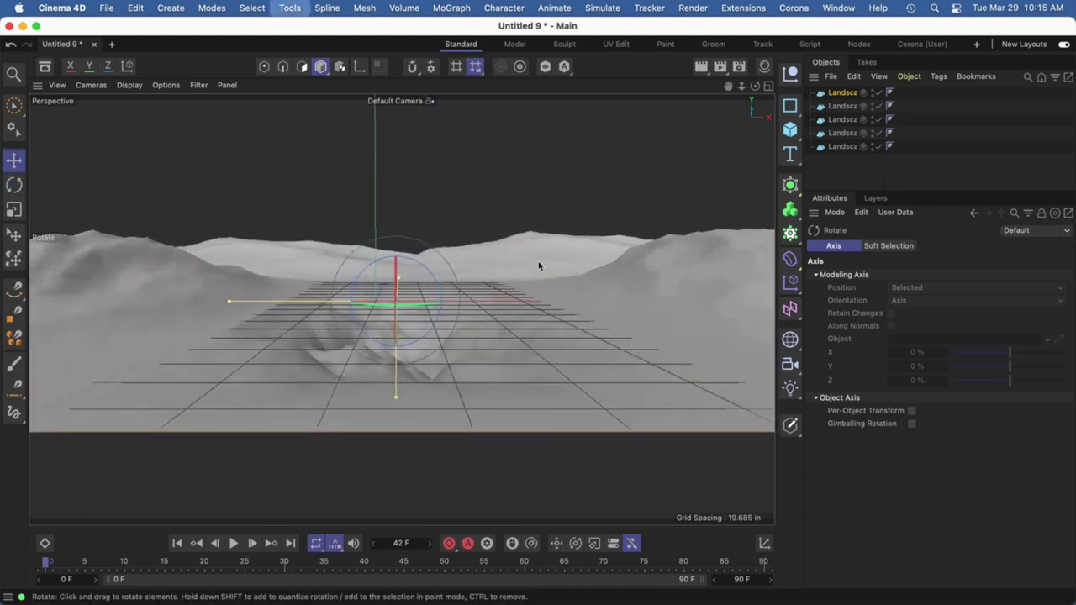
# - Hide the grid in the Perspective view
pyautogui.keyDown('alt'); pyautogui.moveTo(425, 359); pyautogui.dragTo(462, 301); pyautogui.keyUp('alt')
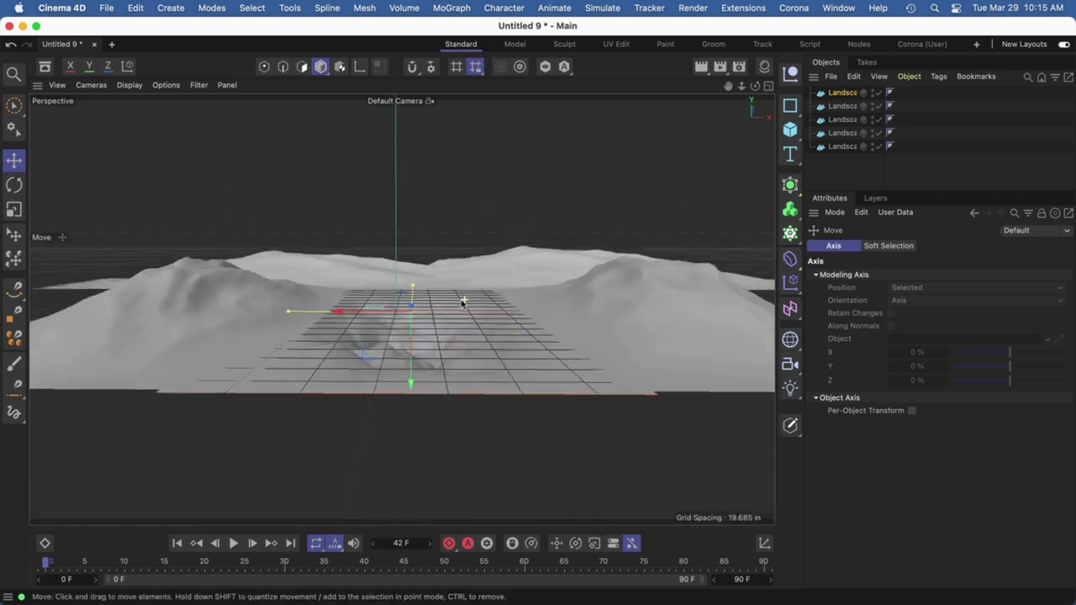
pyautogui.click(202, 86)
pyautogui.click(237, 157)
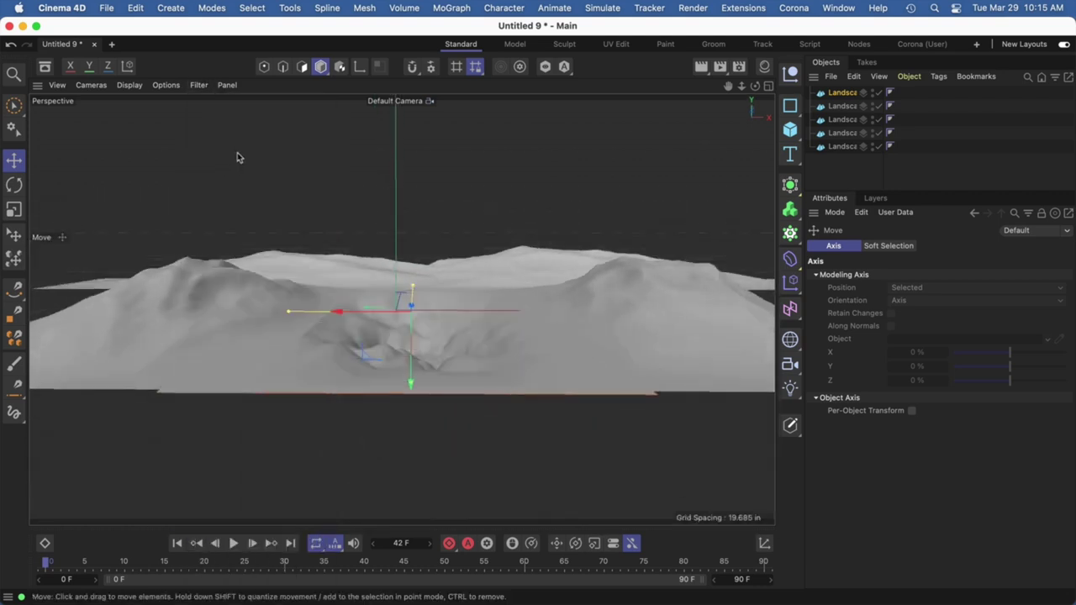
# - Stretch the upside-down center landscape along the valley to a depth of about 1143 in
pyautogui.keyDown('alt'); pyautogui.moveTo(399, 272); pyautogui.dragTo(448, 288); pyautogui.keyUp('alt')
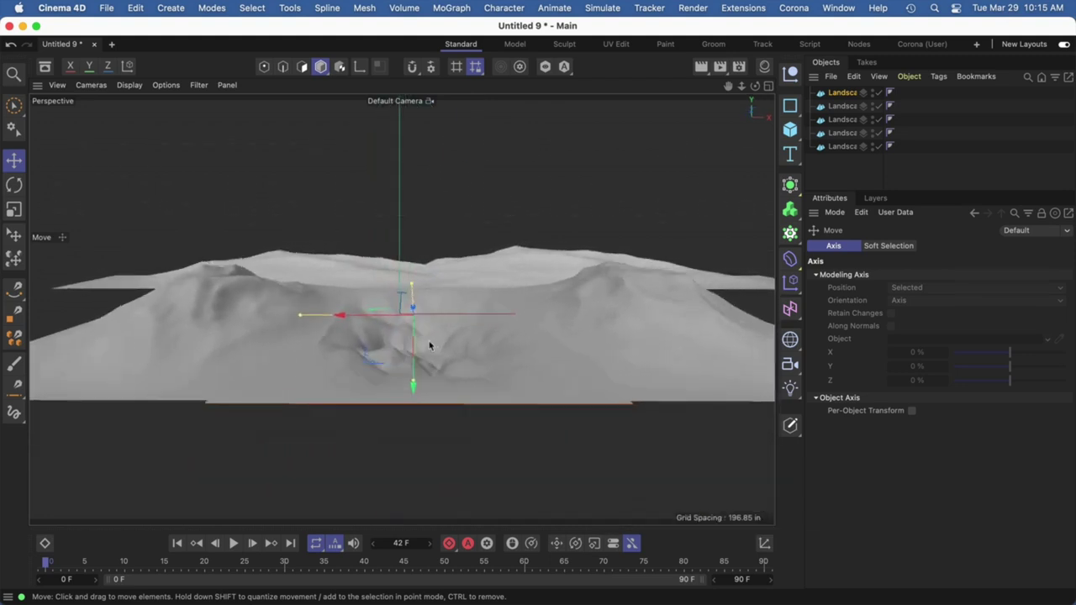
pyautogui.keyDown('alt'); pyautogui.moveTo(429, 345); pyautogui.dragTo(462, 324, button='right'); pyautogui.keyUp('alt')
pyautogui.moveTo(409, 269); pyautogui.dragTo(411, 247)
pyautogui.keyDown('alt'); pyautogui.moveTo(419, 343); pyautogui.dragTo(413, 348, button='right'); pyautogui.keyUp('alt')
pyautogui.keyDown('alt'); pyautogui.moveTo(413, 347); pyautogui.dragTo(434, 341); pyautogui.keyUp('alt')
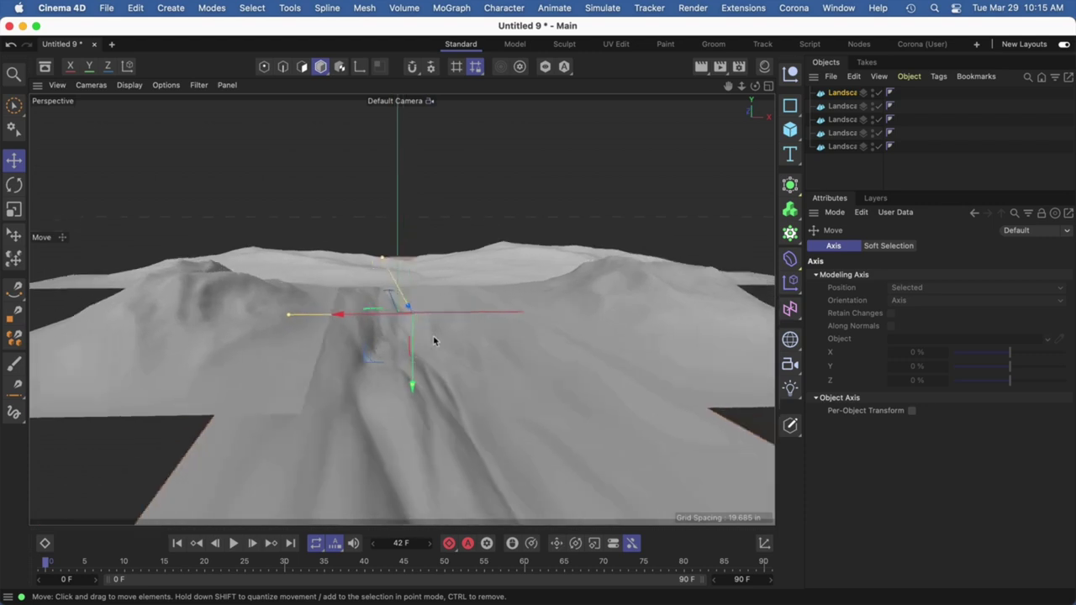
# - Group all five landscapes under a null and name it Landscapes
pyautogui.moveTo(883, 164); pyautogui.dragTo(851, 94)
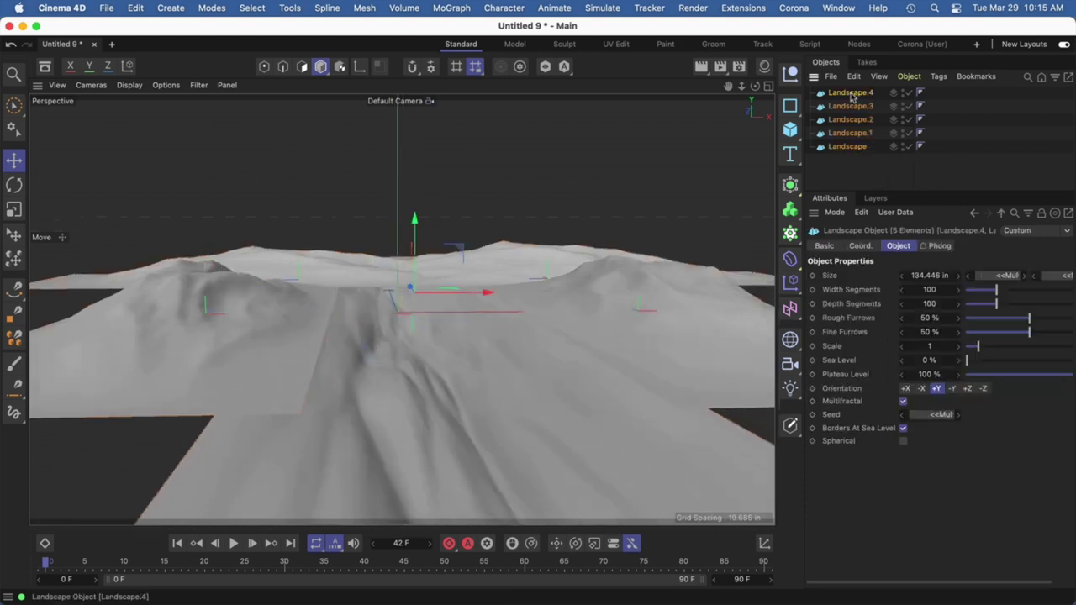
pyautogui.hotkey('alt', 'g')
pyautogui.doubleClick(836, 93)
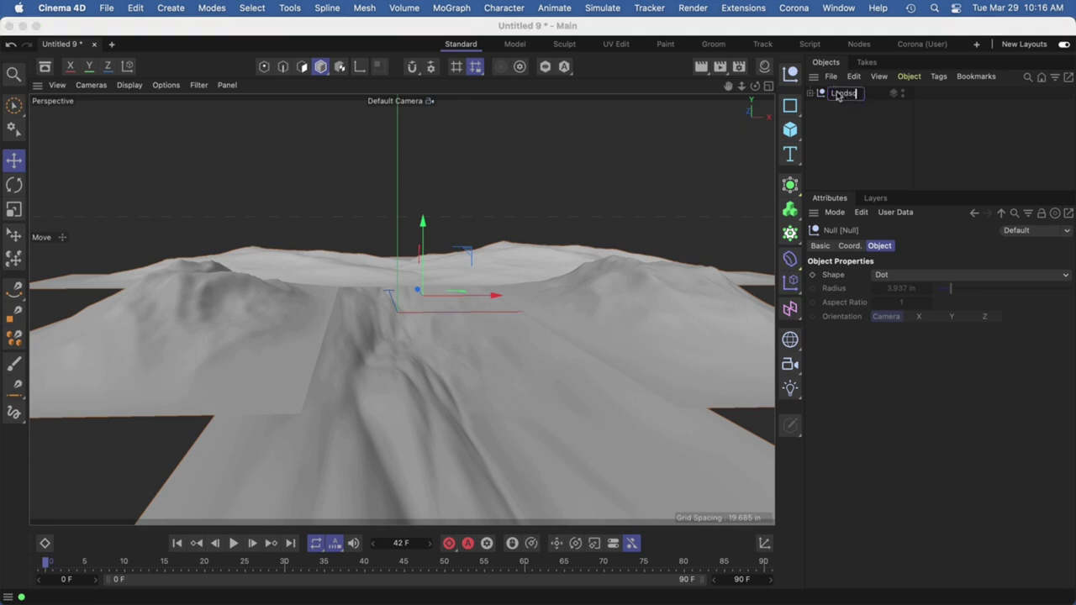
pyautogui.write('Landscapes')
pyautogui.press('Return')
pyautogui.click(847, 135)
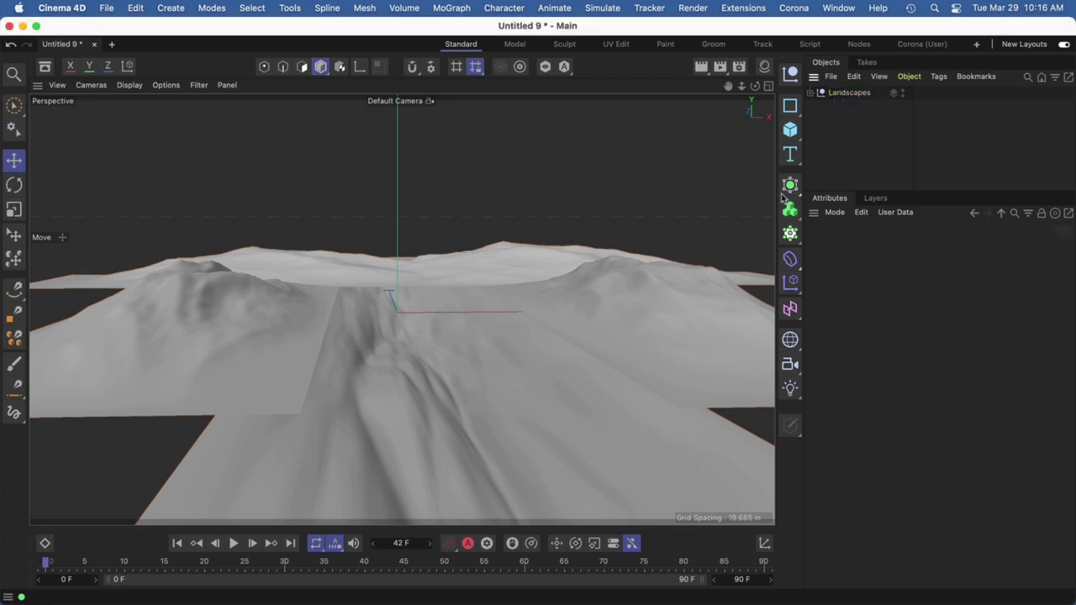
# - Apply the Dk Blue material to Landscape.3 and copy its tag to Landscape.2, Landscape.1 and Landscape
pyautogui.click(765, 67)
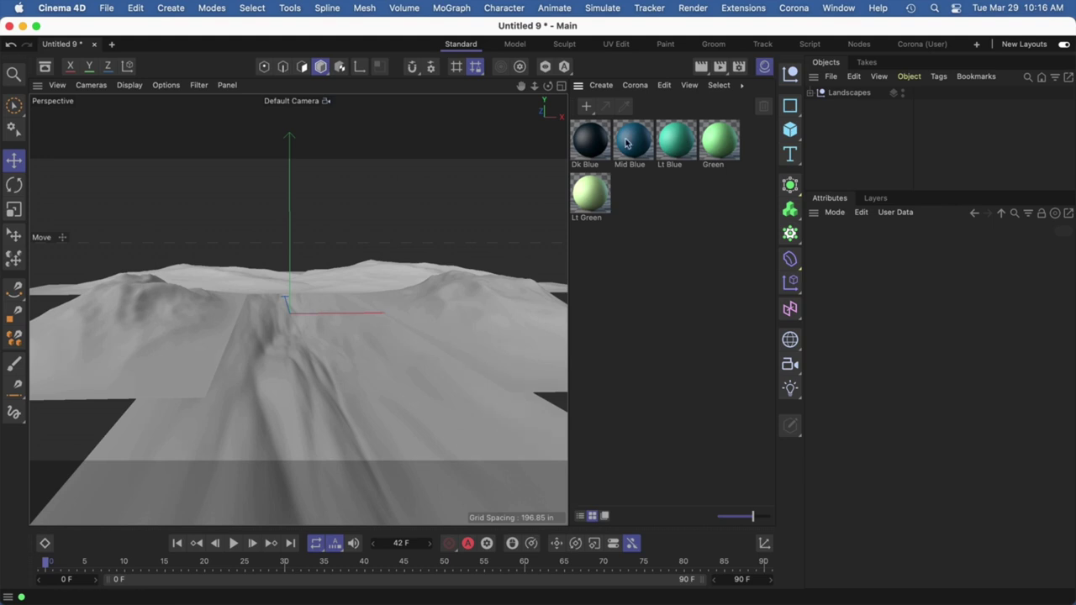
pyautogui.click(598, 155)
pyautogui.click(821, 92)
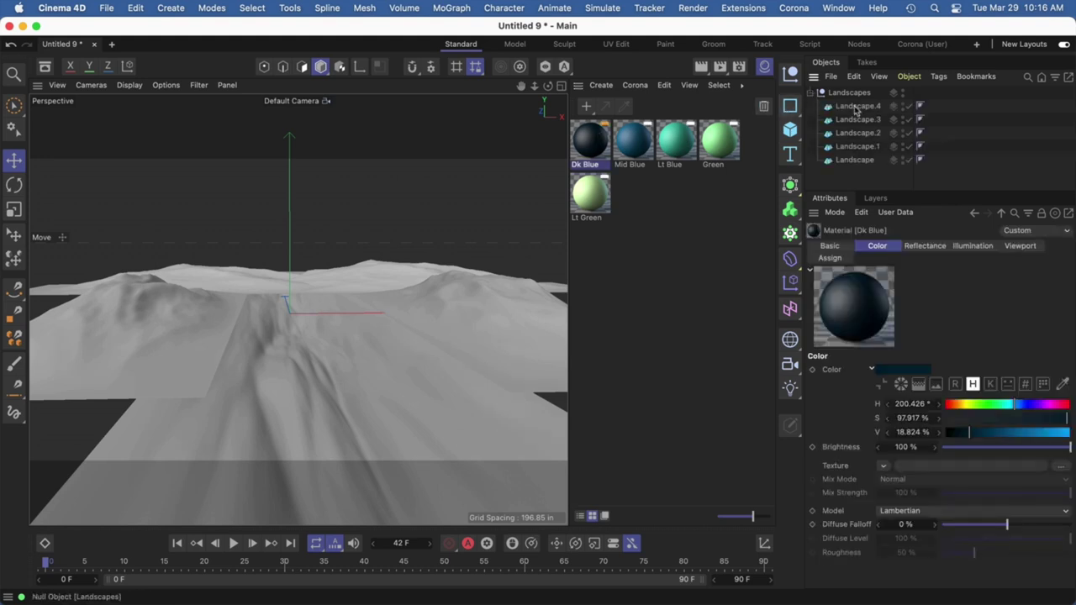
pyautogui.click(857, 106)
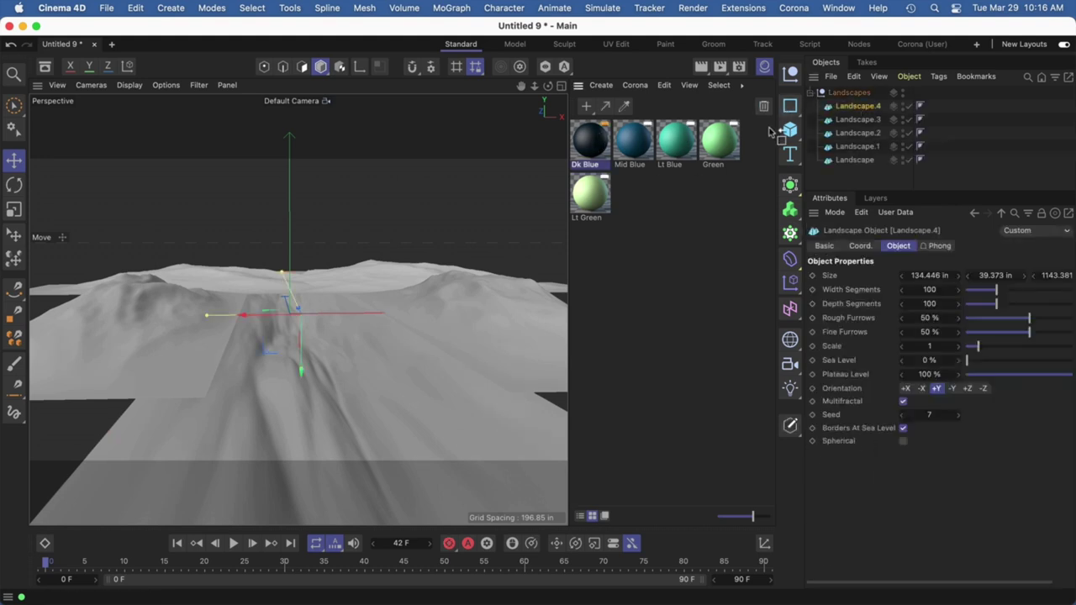
pyautogui.moveTo(859, 120); pyautogui.dragTo(859, 120)
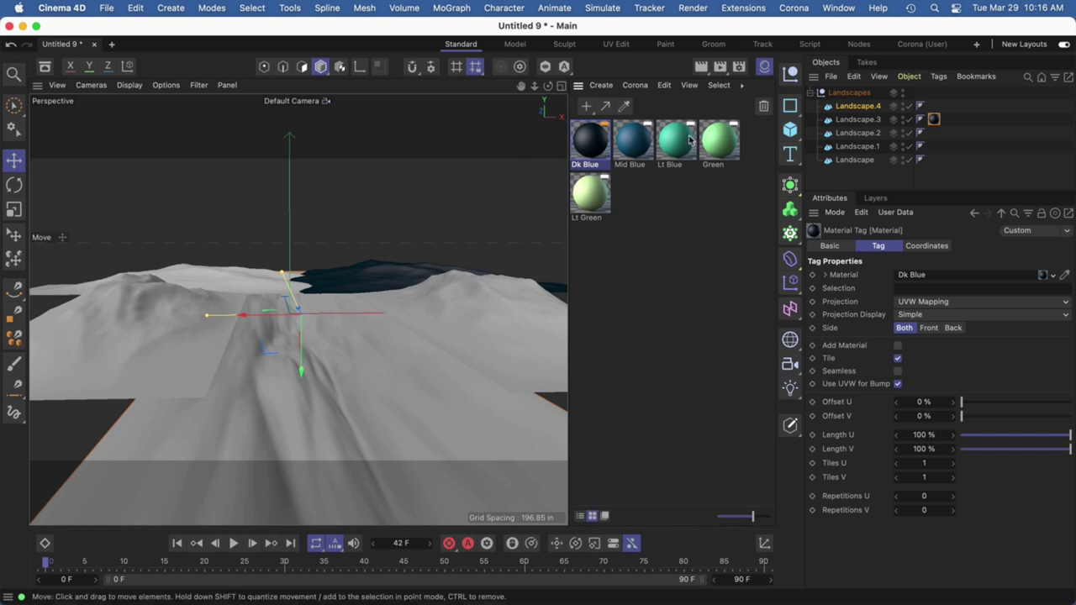
pyautogui.keyDown('ctrl'); pyautogui.moveTo(934, 119); pyautogui.dragTo(934, 159); pyautogui.keyUp('ctrl')
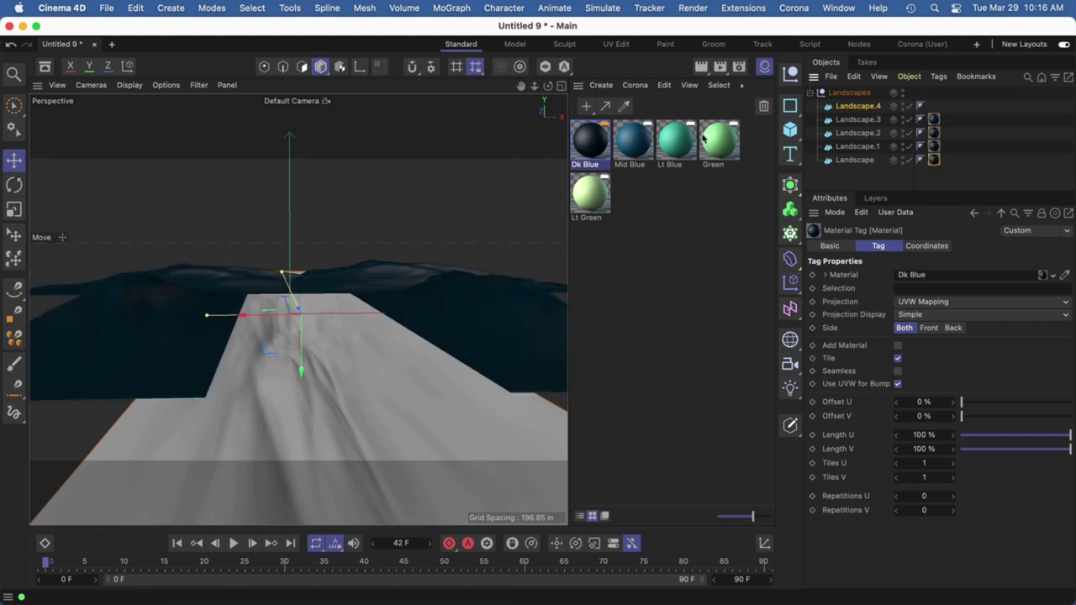
# - Apply the Lt Green material to the center landscape, Landscape.4
pyautogui.moveTo(598, 192); pyautogui.dragTo(644, 196)
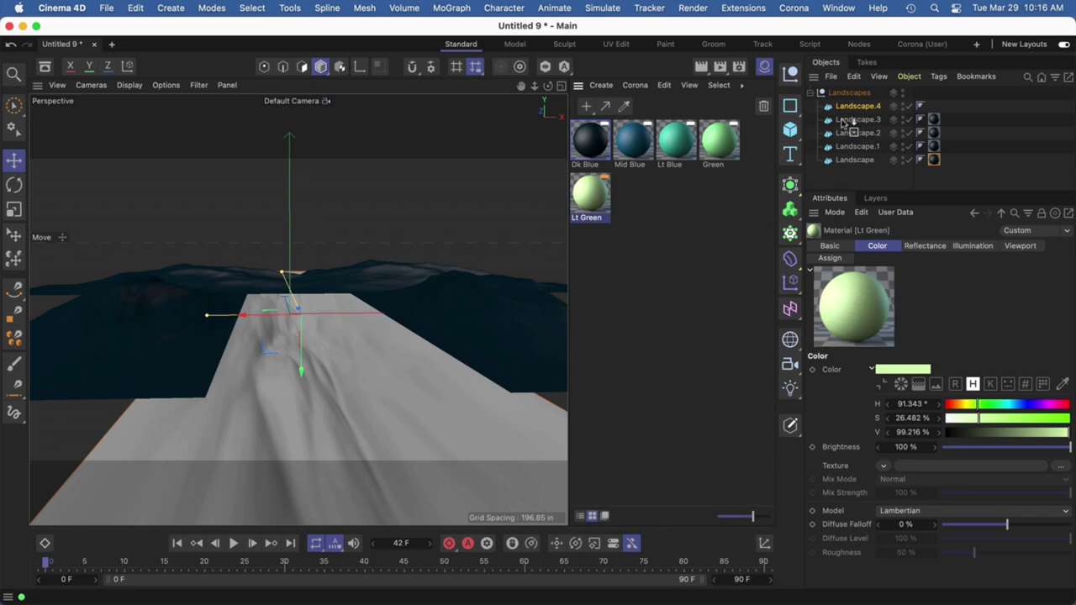
pyautogui.moveTo(864, 109); pyautogui.dragTo(864, 109)
pyautogui.click(720, 244)
# - Shorten the green center landscape so it no longer extends past the far mountains, and close the material manager
pyautogui.keyDown('alt'); pyautogui.moveTo(232, 296); pyautogui.dragTo(282, 289); pyautogui.keyUp('alt')
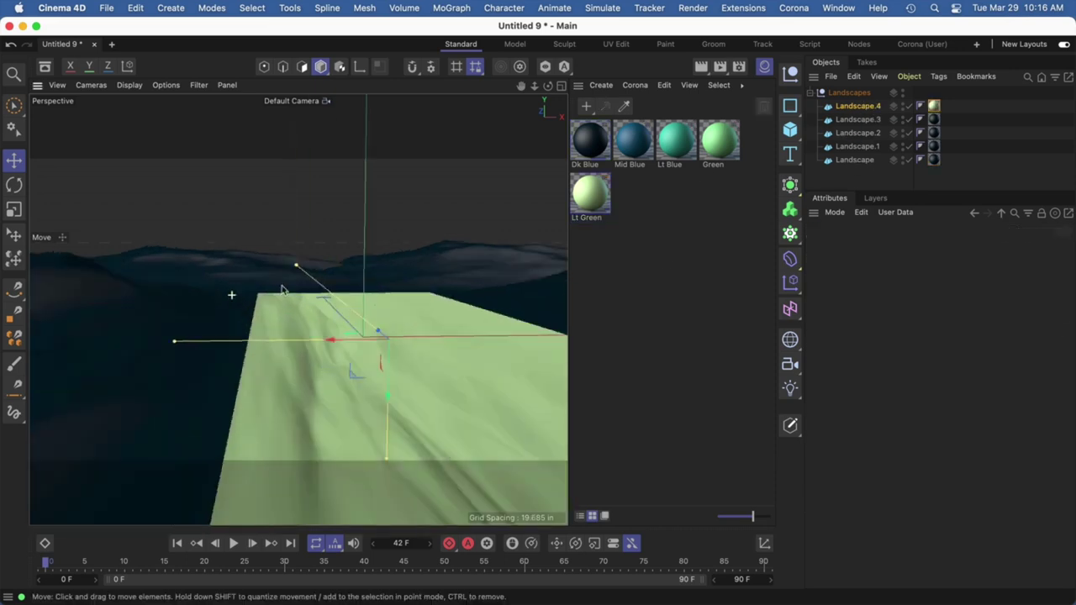
pyautogui.keyDown('alt'); pyautogui.moveTo(369, 307); pyautogui.dragTo(327, 339); pyautogui.keyUp('alt')
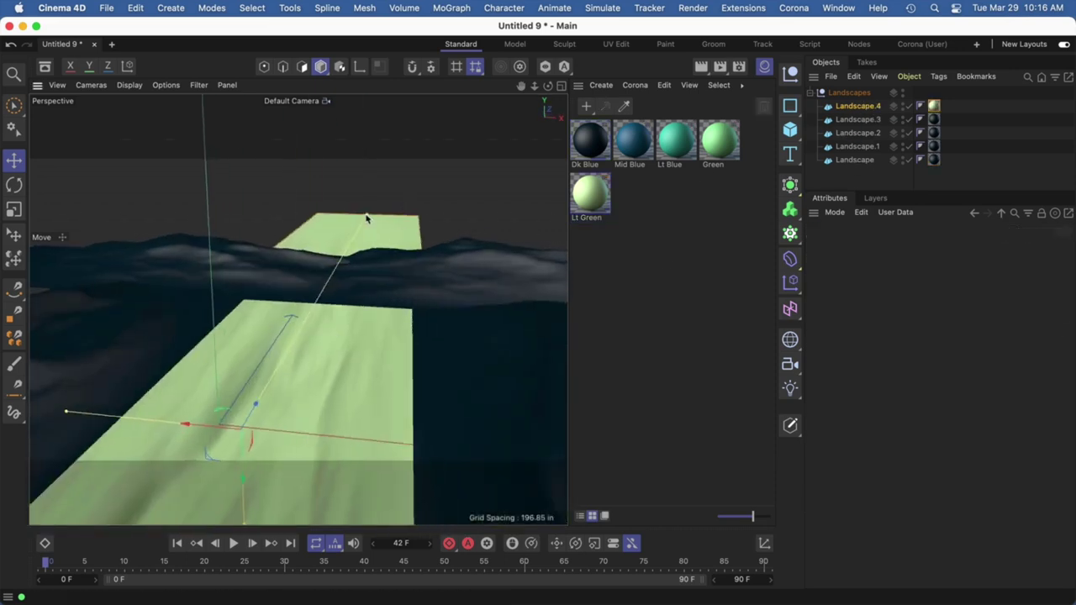
pyautogui.moveTo(367, 218); pyautogui.dragTo(384, 280)
pyautogui.scroll(4, 410, 272)
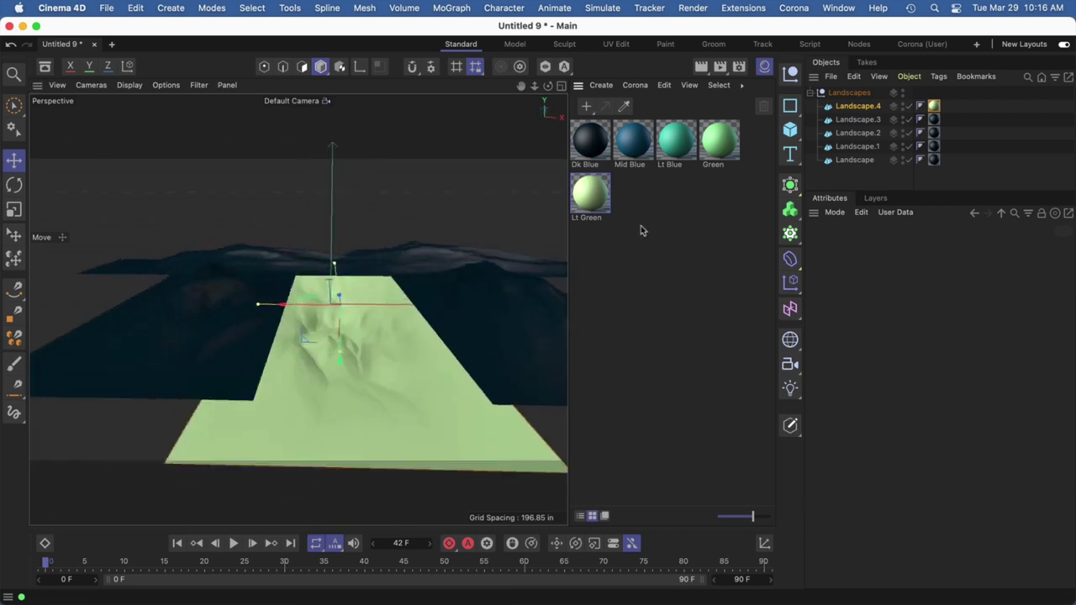
pyautogui.click(764, 66)
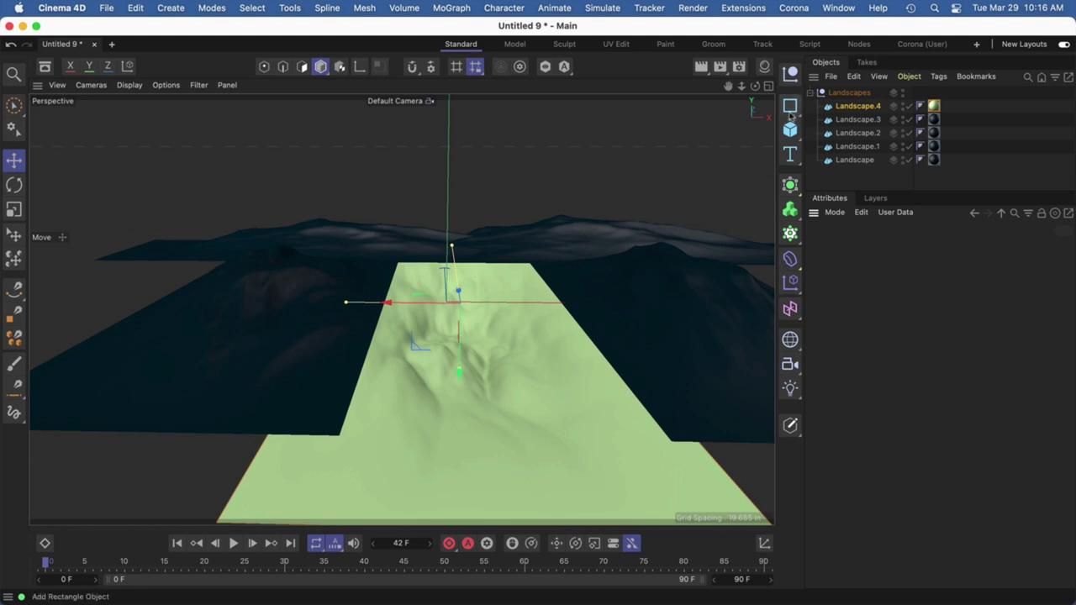
# - Add a plane over the valley floor and stretch its height to about 338 in along the valley
pyautogui.moveTo(792, 136); pyautogui.dragTo(860, 172)
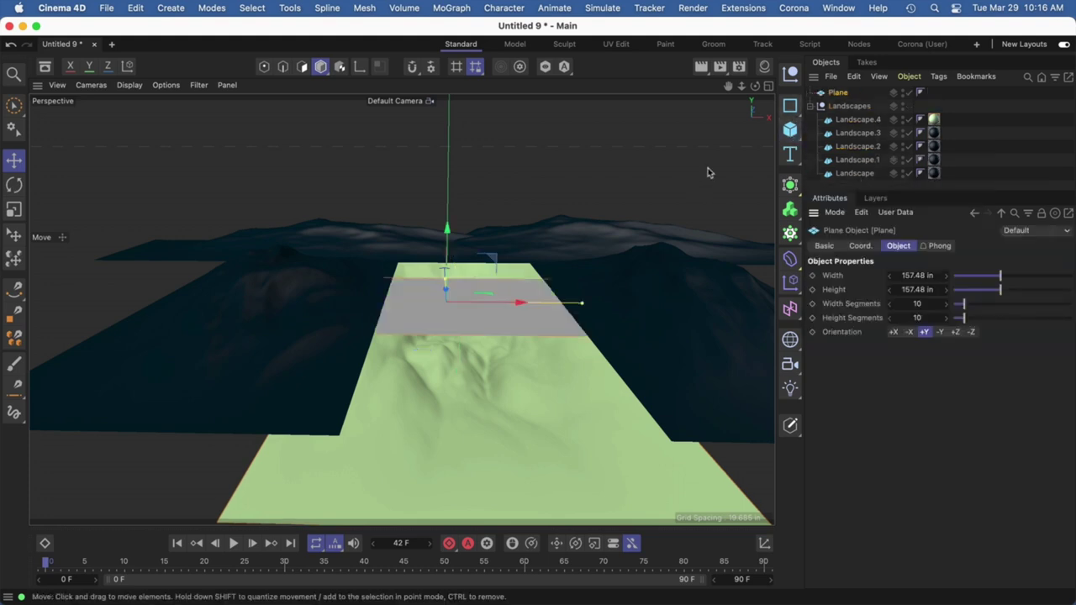
pyautogui.click(768, 85)
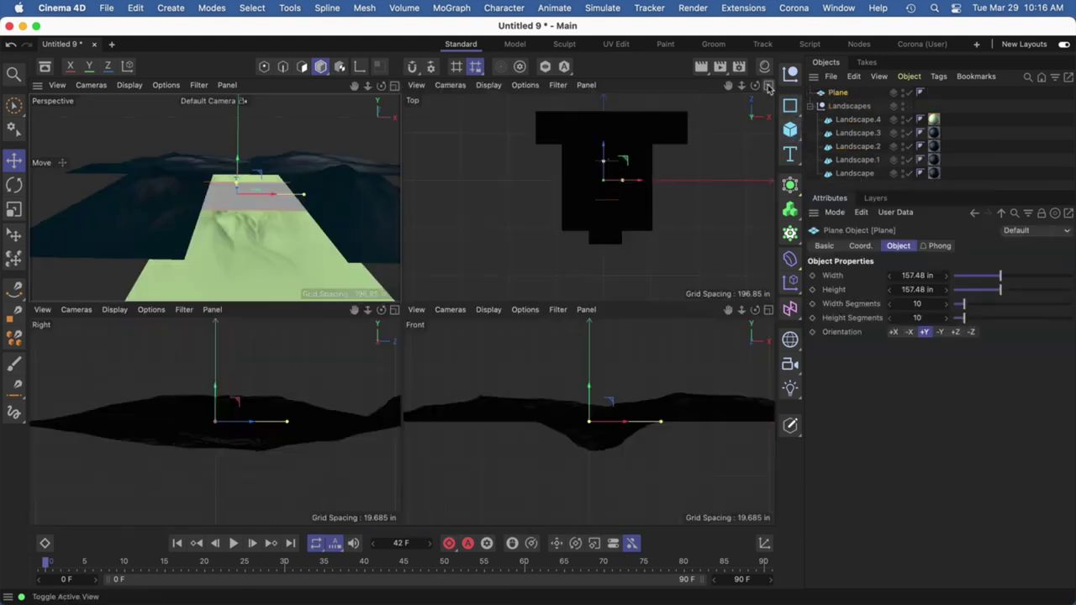
pyautogui.click(398, 88)
pyautogui.keyDown('alt'); pyautogui.moveTo(512, 302); pyautogui.dragTo(445, 256); pyautogui.keyUp('alt')
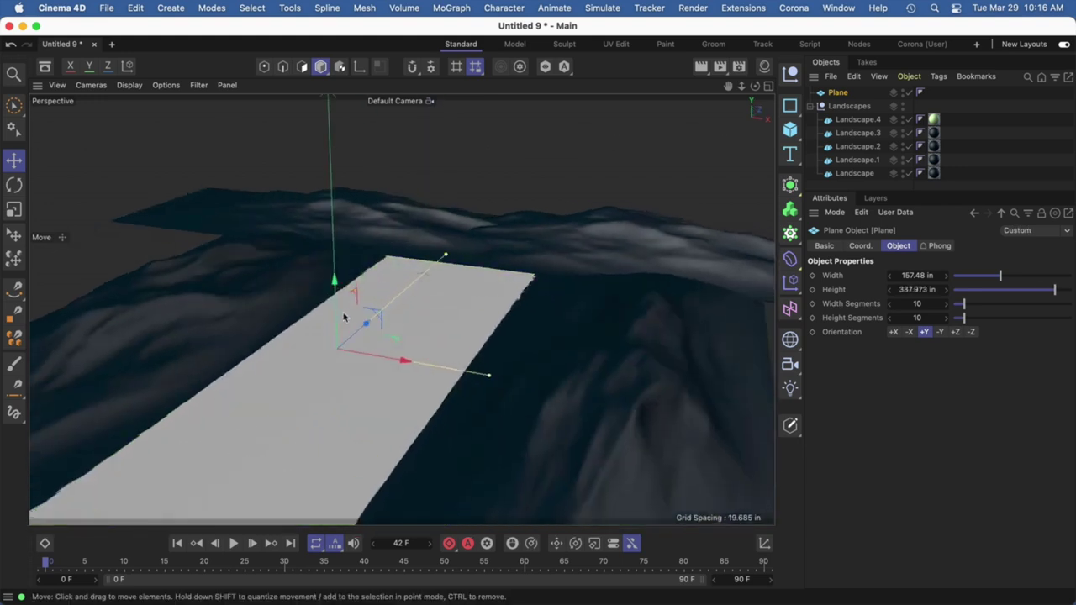
# - Raise the plane slightly and extend its height to about 411 in along the valley
pyautogui.moveTo(339, 311); pyautogui.dragTo(338, 314)
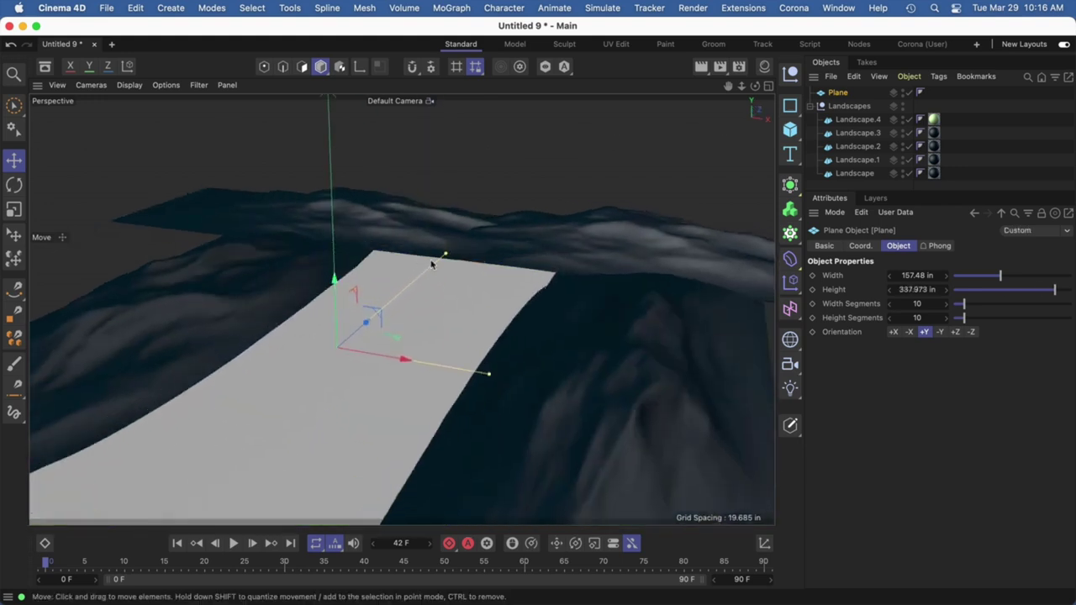
pyautogui.moveTo(466, 240); pyautogui.dragTo(462, 241)
pyautogui.scroll(-5, 479, 278)
pyautogui.keyDown('alt'); pyautogui.moveTo(471, 308); pyautogui.dragTo(510, 284); pyautogui.keyUp('alt')
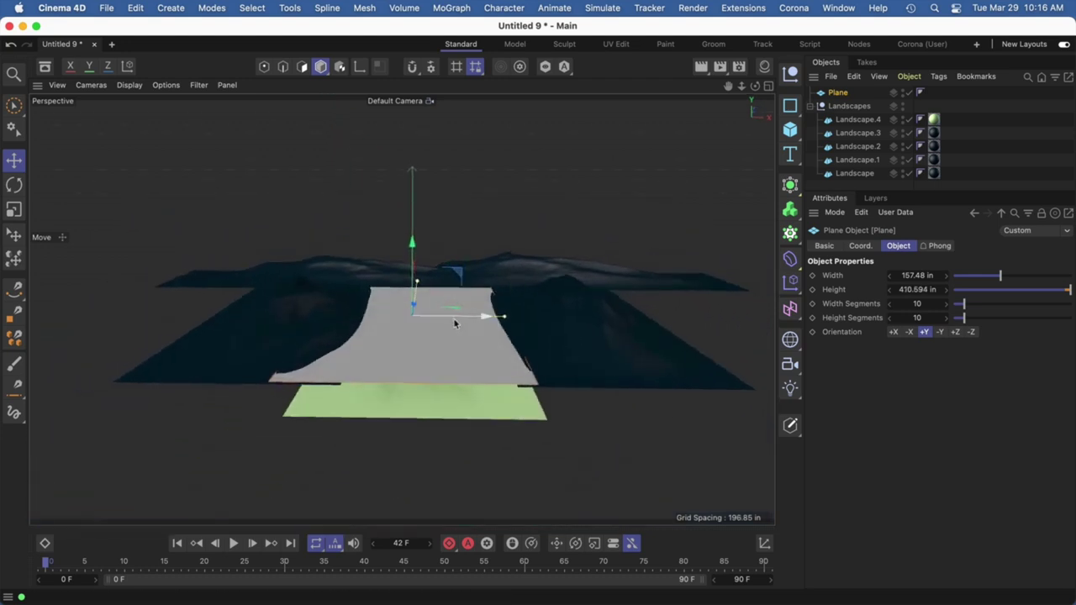
# - Search the material assets for water and load the wavy water material into the scene
pyautogui.scroll(5, 480, 321)
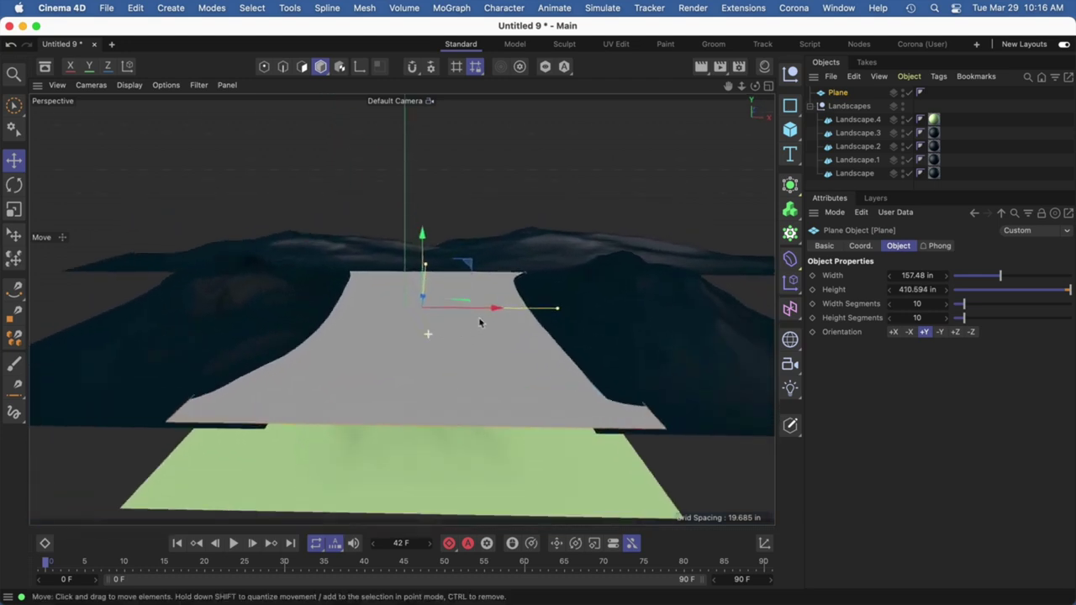
pyautogui.scroll(-5, 480, 322)
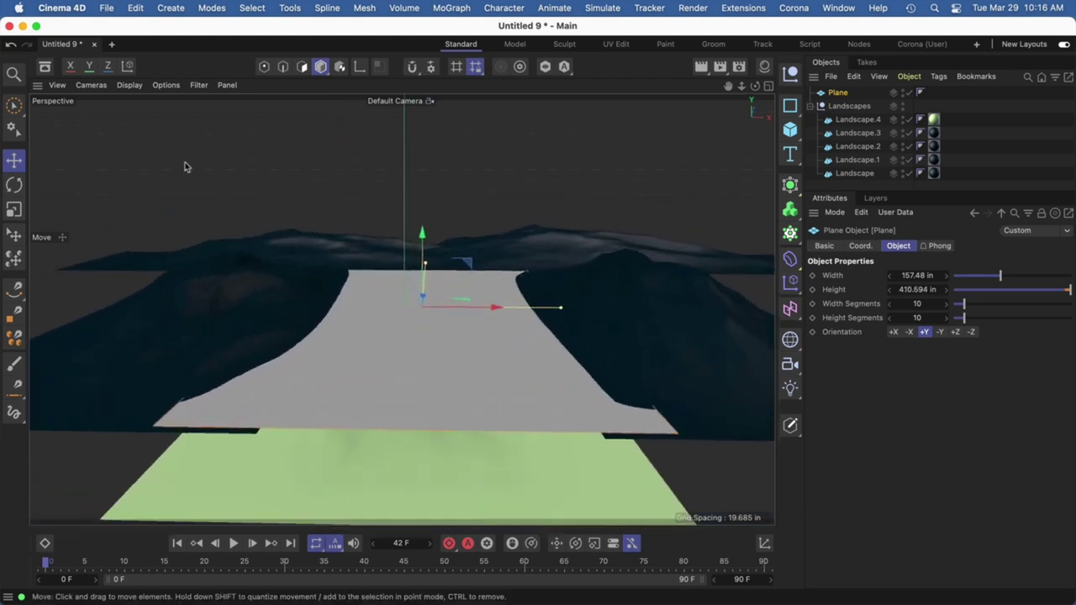
pyautogui.click(45, 65)
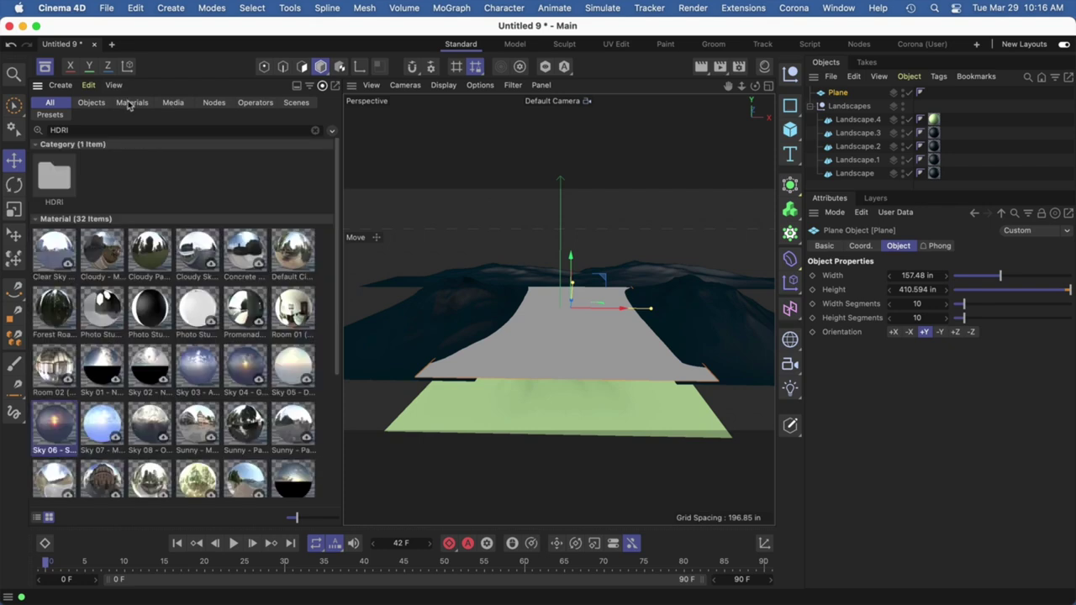
pyautogui.click(131, 103)
pyautogui.doubleClick(91, 132)
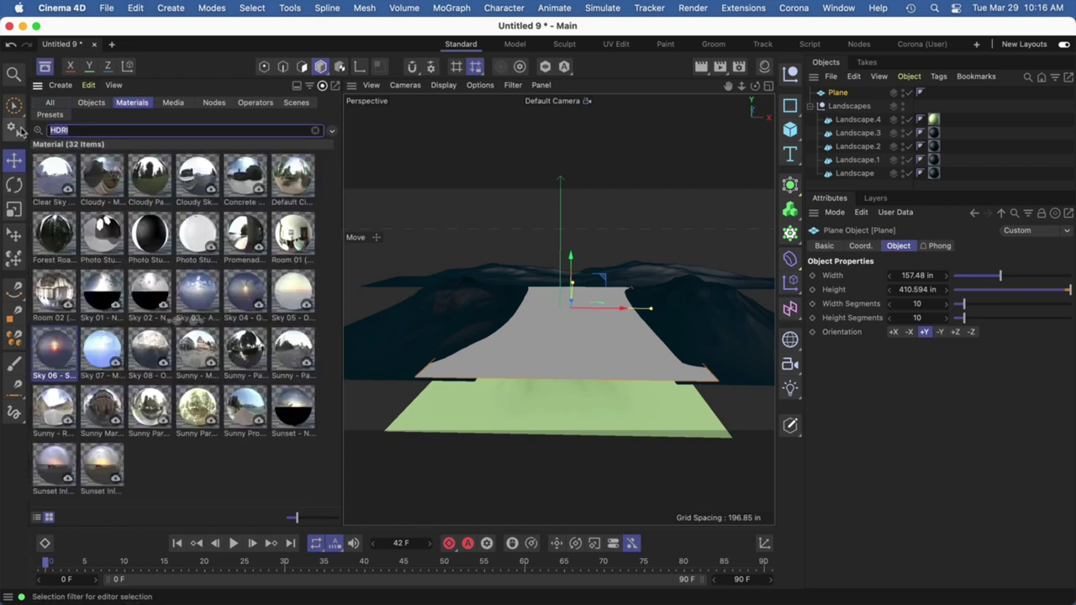
pyautogui.write('water')
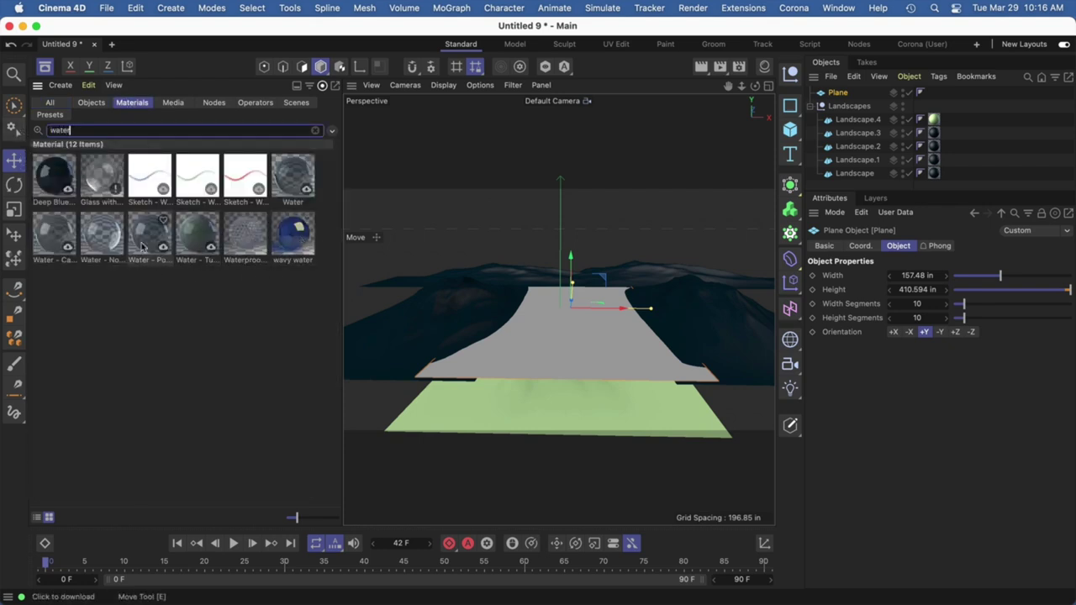
pyautogui.click(286, 240)
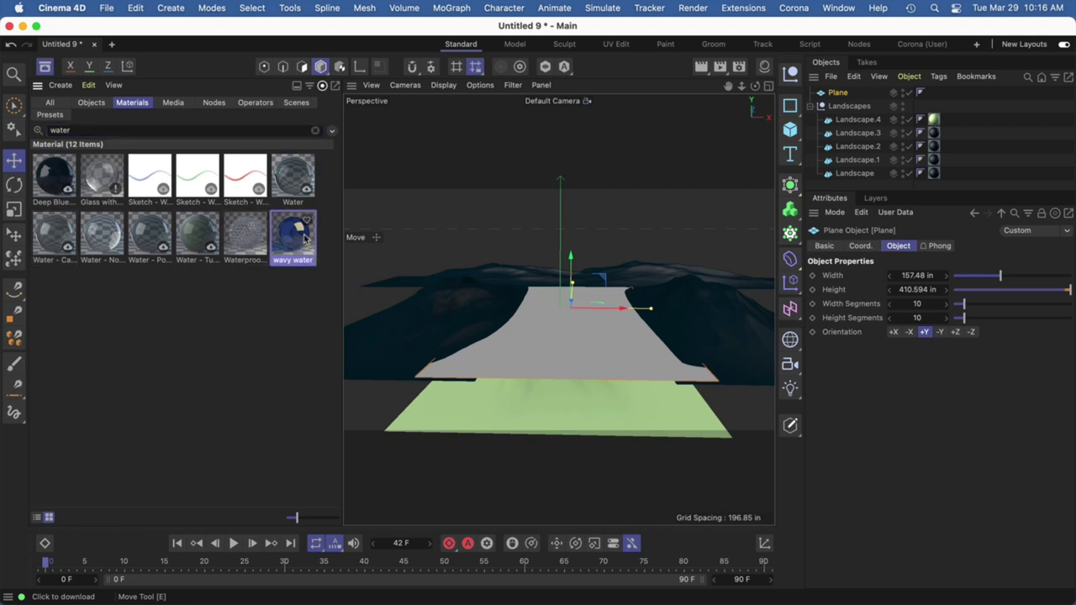
# - Apply the wavy water material to the valley plane and rename the plane as Water
pyautogui.click(764, 65)
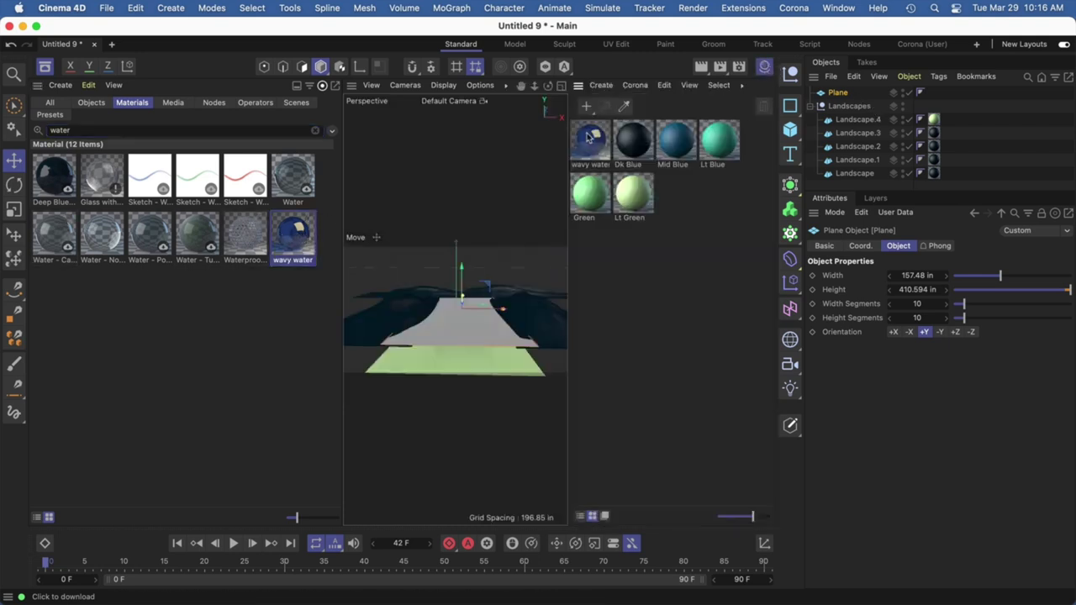
pyautogui.moveTo(843, 97); pyautogui.dragTo(841, 95)
pyautogui.doubleClick(840, 93)
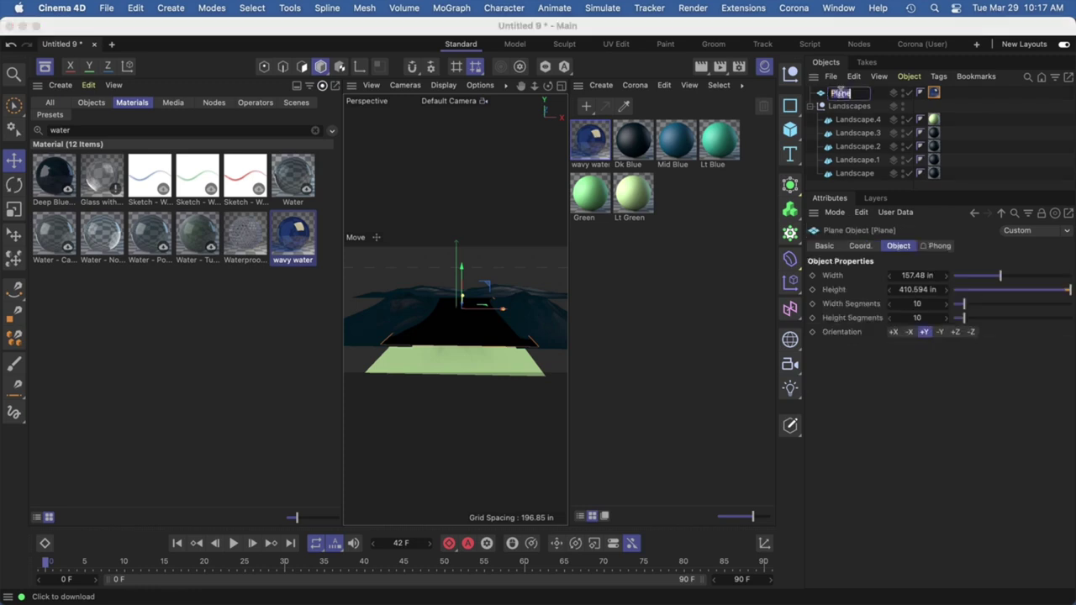
pyautogui.press('Return')
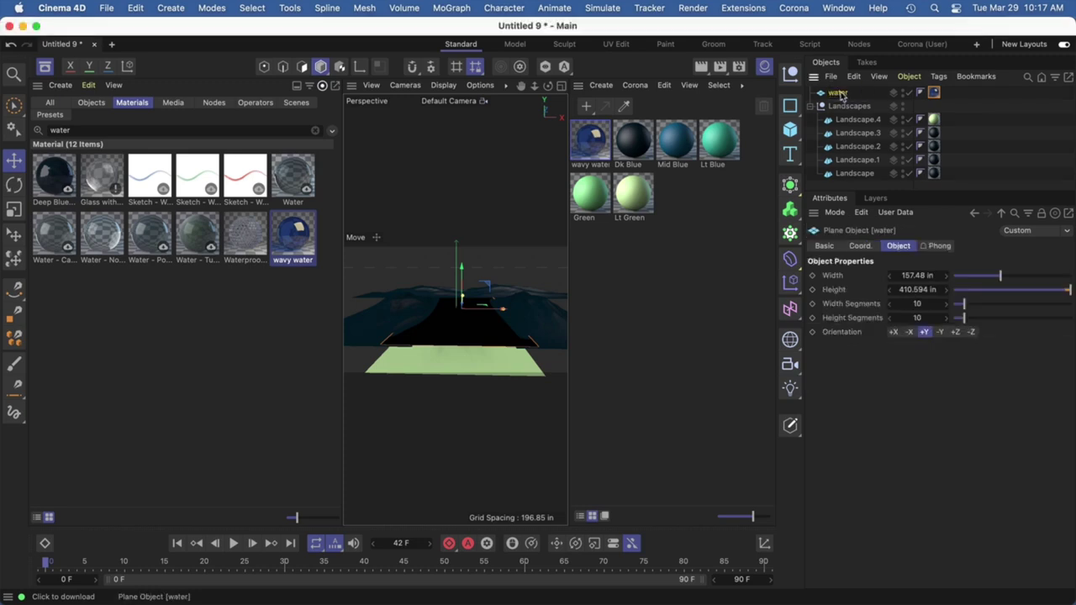
# - Add a Displacer deformer and make it a child of the Water plane
pyautogui.keyDown('alt'); pyautogui.moveTo(463, 283); pyautogui.dragTo(453, 341); pyautogui.keyUp('alt')
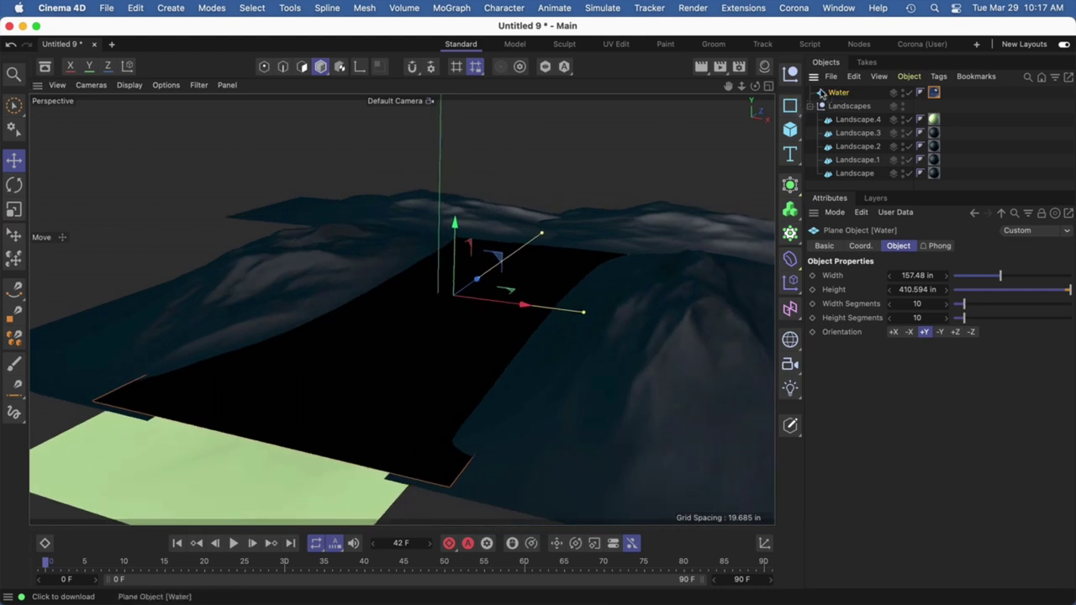
pyautogui.keyDown('alt'); pyautogui.moveTo(432, 319); pyautogui.dragTo(525, 300); pyautogui.keyUp('alt')
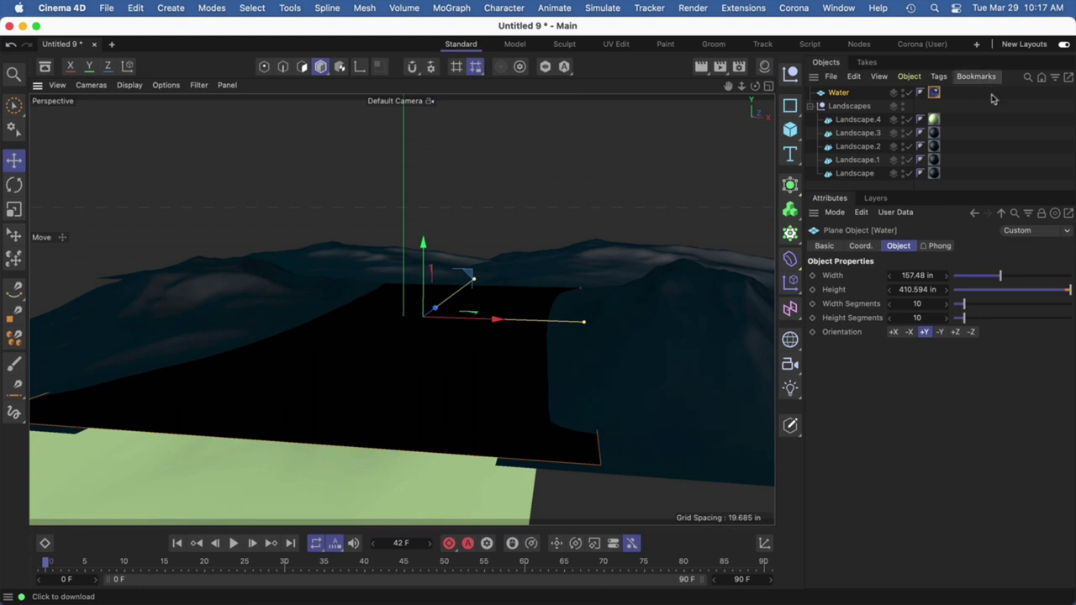
pyautogui.click(790, 260)
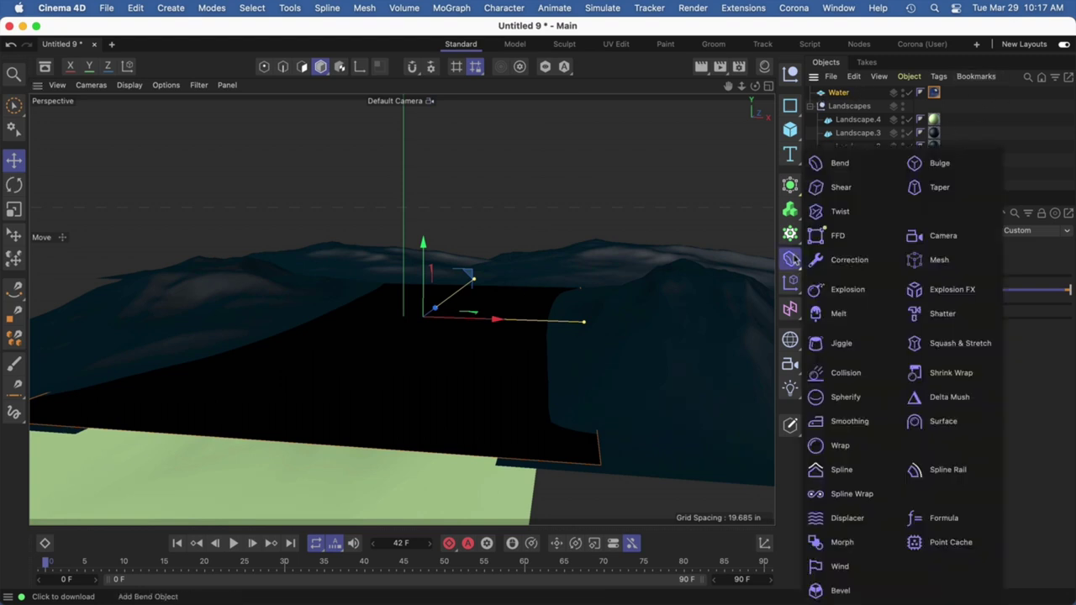
pyautogui.click(827, 518)
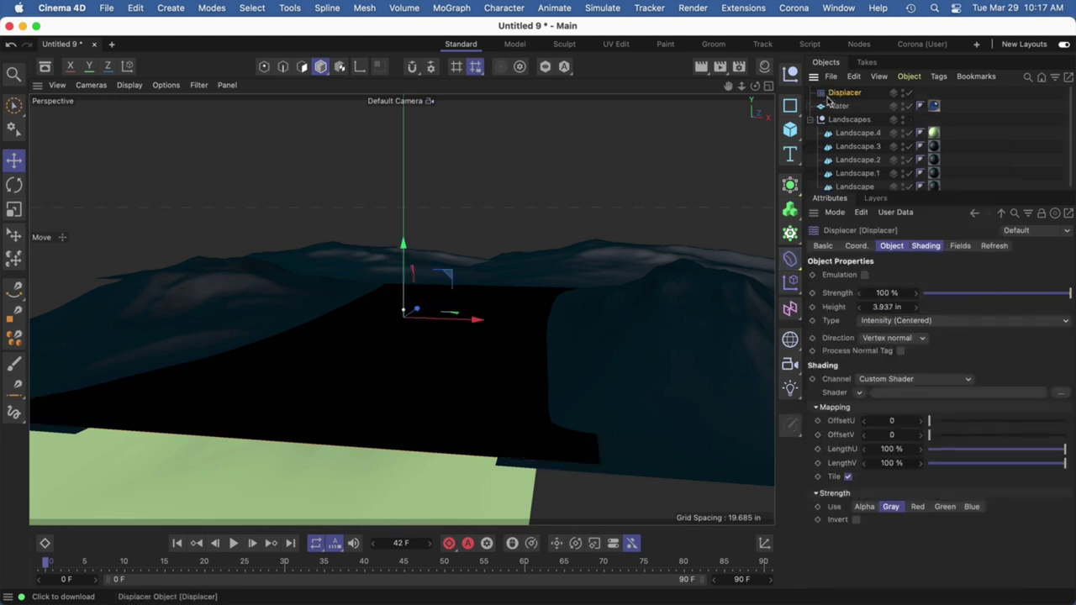
pyautogui.moveTo(827, 95); pyautogui.dragTo(844, 107)
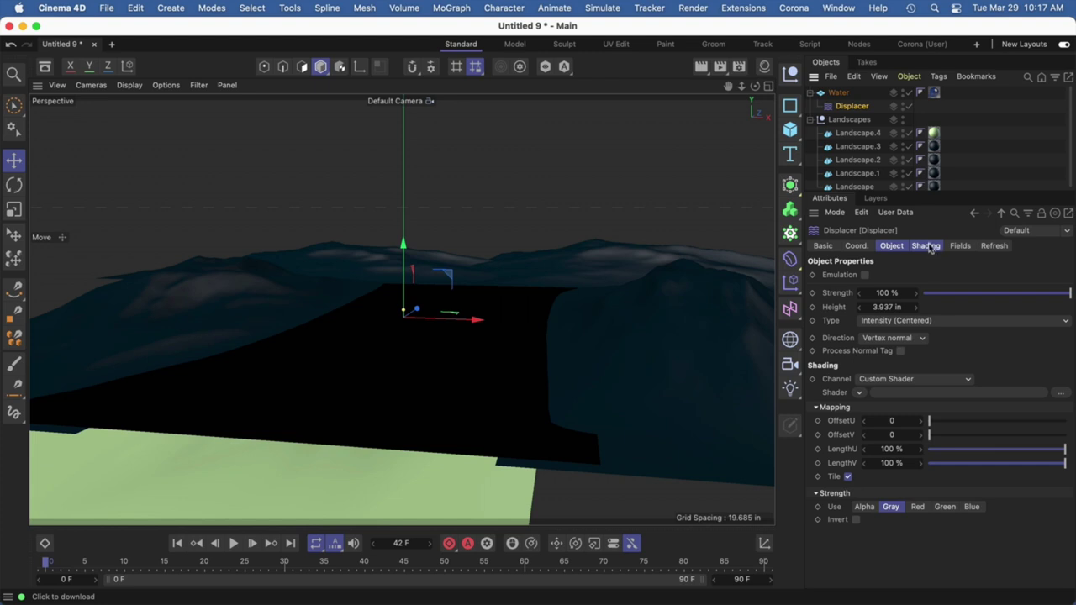
# - Assign a Noise shader to the Displacer as its custom shader
pyautogui.click(927, 247)
pyautogui.click(858, 288)
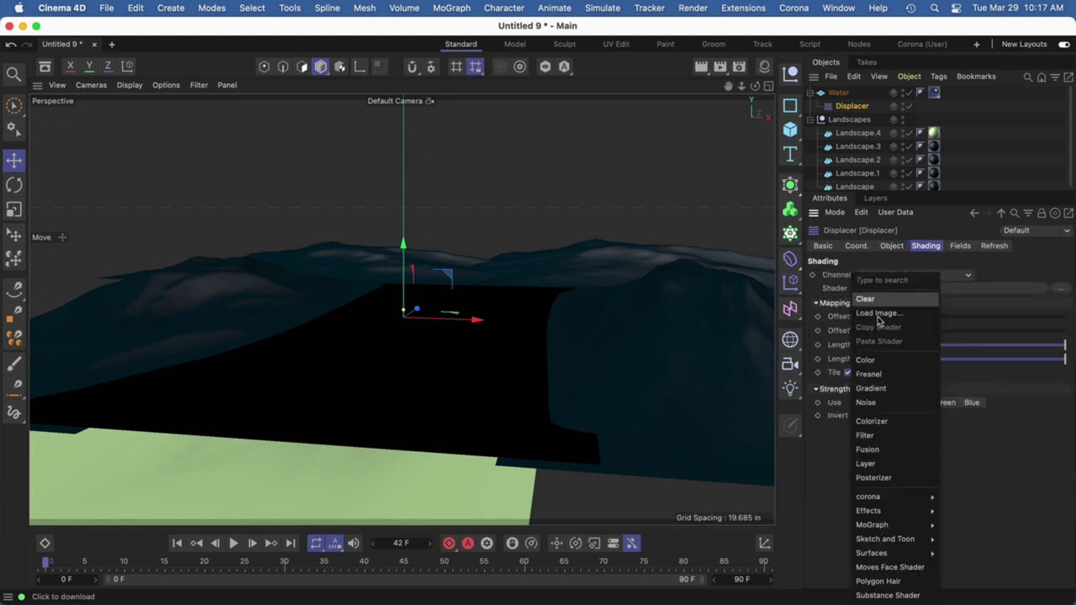
pyautogui.moveTo(895, 498)
pyautogui.click(865, 403)
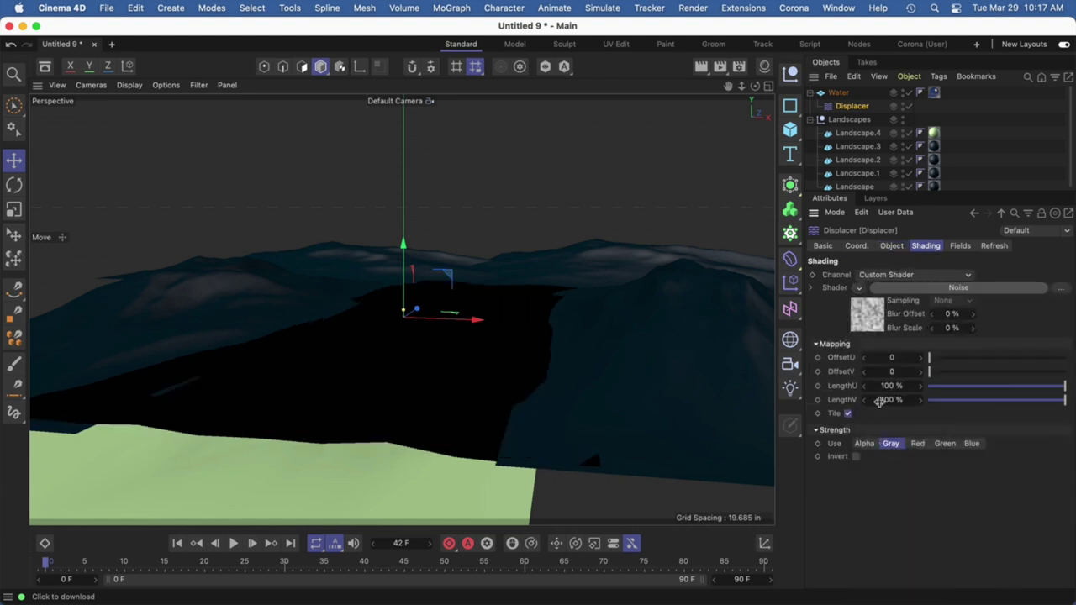
# - Remove the wavy water material from the Water plane and display the geometry with polygon lines over the shading
pyautogui.scroll(2, 343, 336)
pyautogui.scroll(-6, 473, 331)
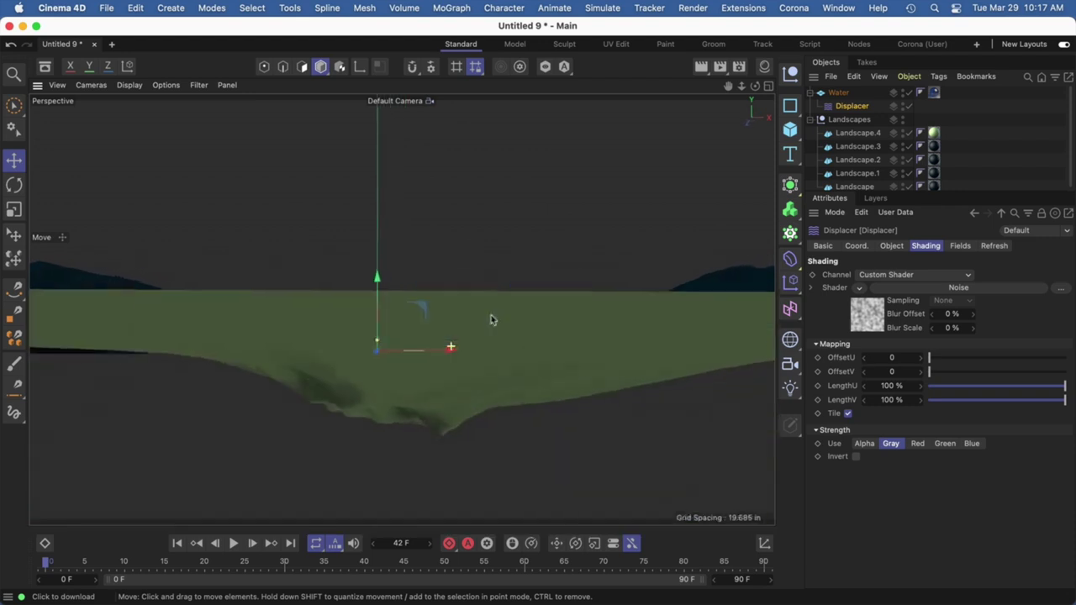
pyautogui.scroll(3, 502, 329)
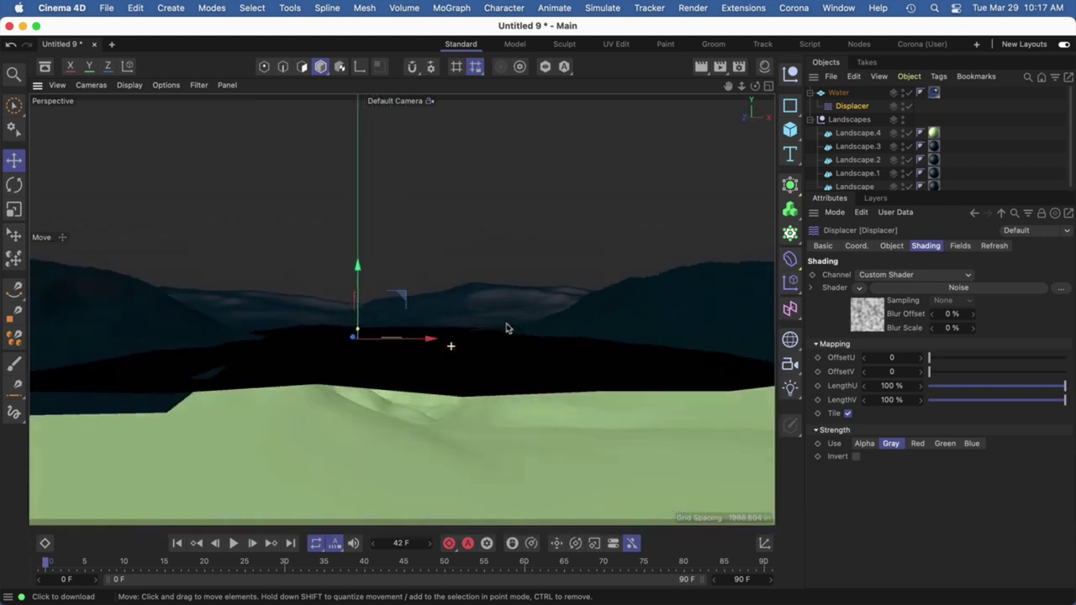
pyautogui.click(934, 93)
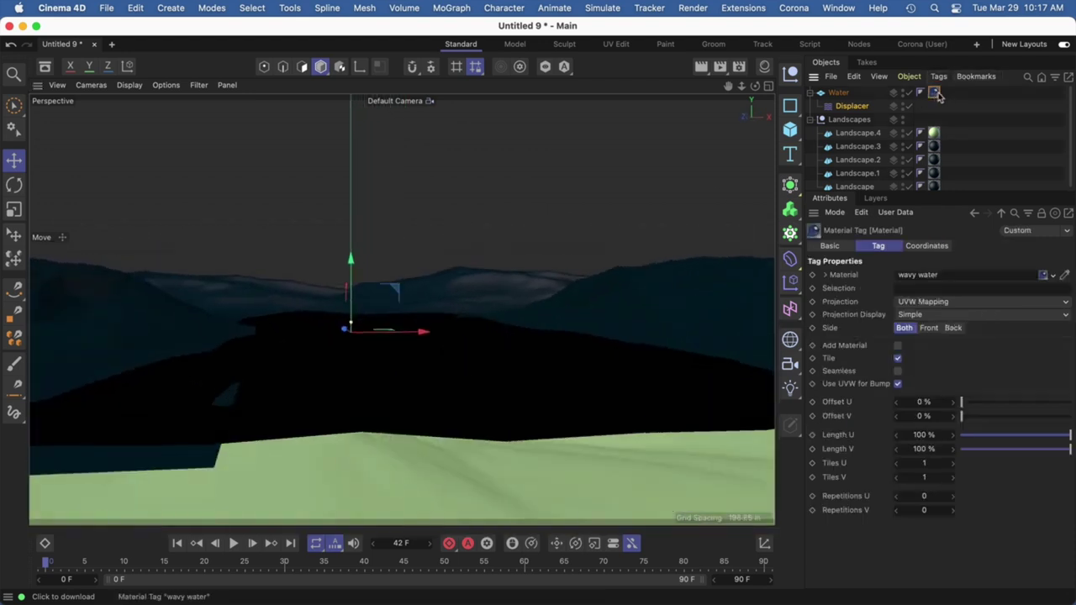
pyautogui.press('Delete')
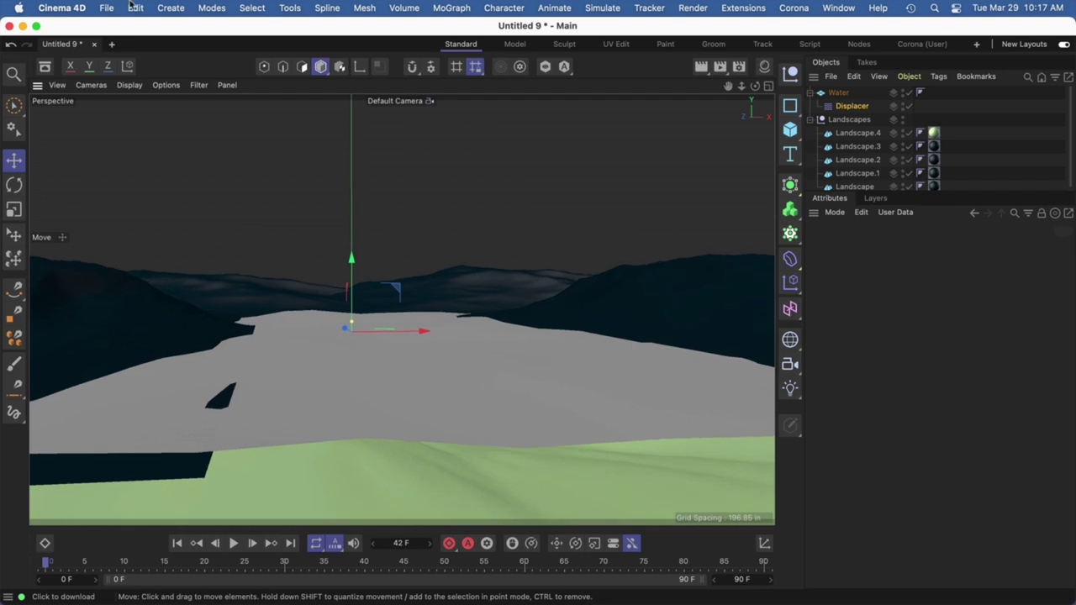
pyautogui.click(130, 84)
pyautogui.click(164, 118)
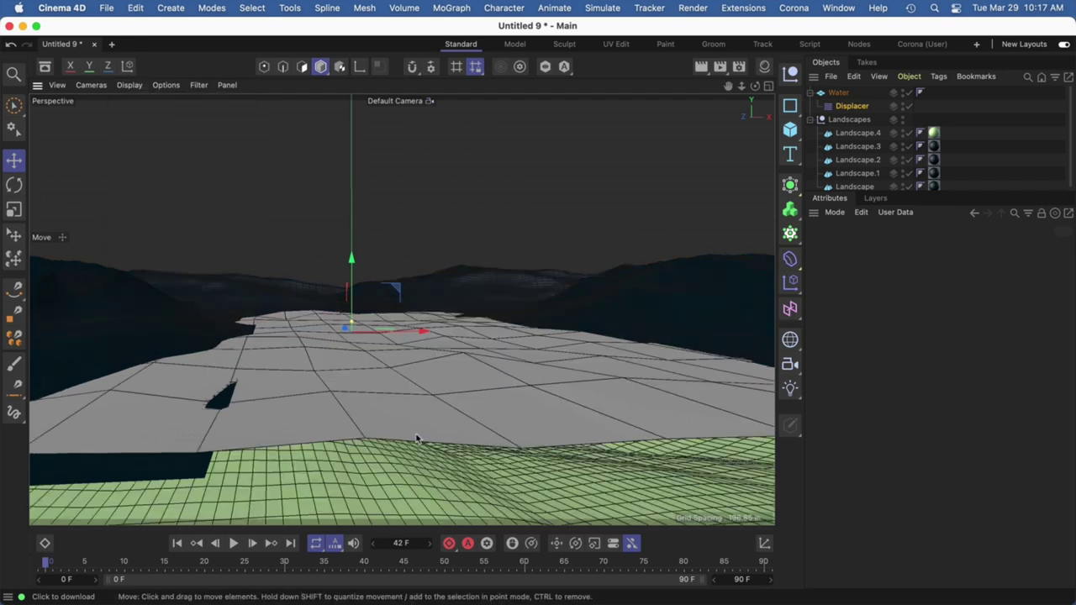
# - Set the Water plane to 22 width segments and 19 height segments
pyautogui.moveTo(514, 334)
pyautogui.keyDown('alt'); pyautogui.mouseDown()
pyautogui.moveTo(489, 360)
pyautogui.moveTo(471, 352)
pyautogui.moveTo(471, 339)
pyautogui.moveTo(510, 338)
pyautogui.mouseUp(); pyautogui.keyUp('alt')
pyautogui.scroll(2, 414, 373)
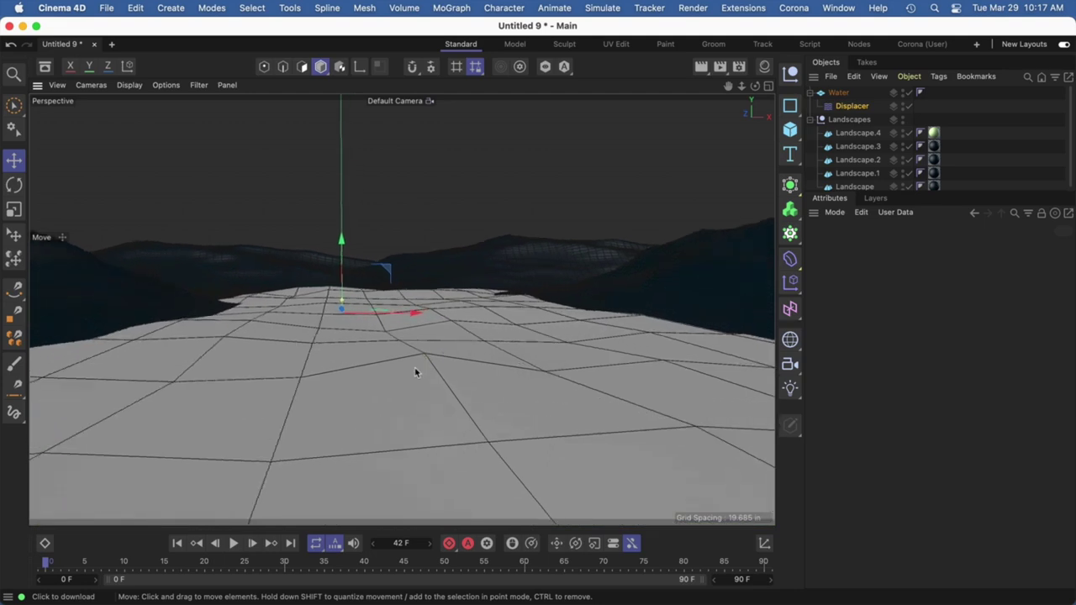
pyautogui.keyDown('alt'); pyautogui.moveTo(414, 372); pyautogui.dragTo(475, 293); pyautogui.keyUp('alt')
pyautogui.click(840, 93)
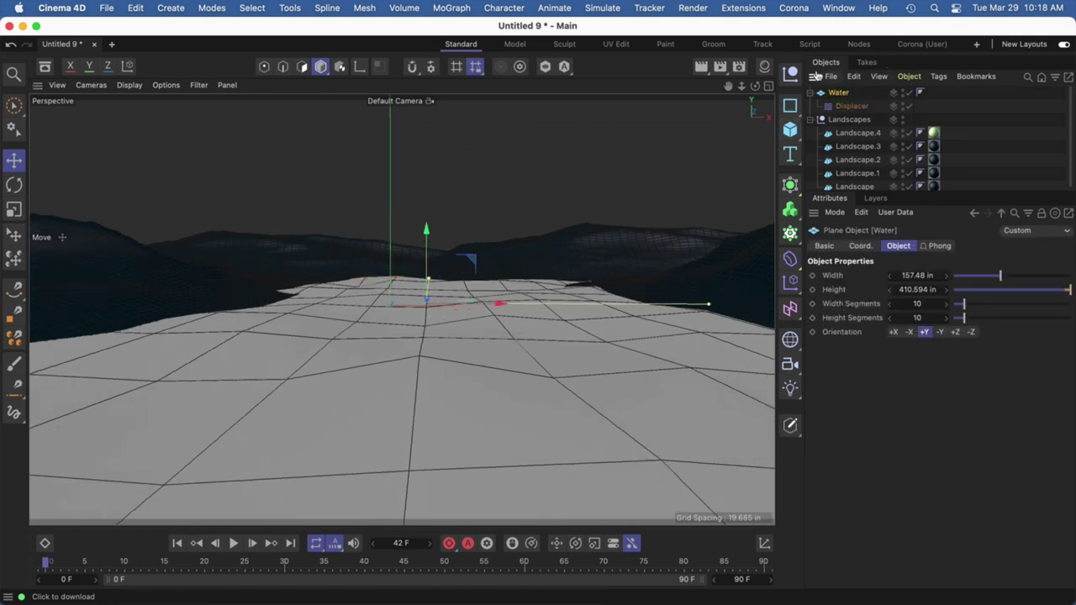
pyautogui.click(916, 304)
pyautogui.write('22')
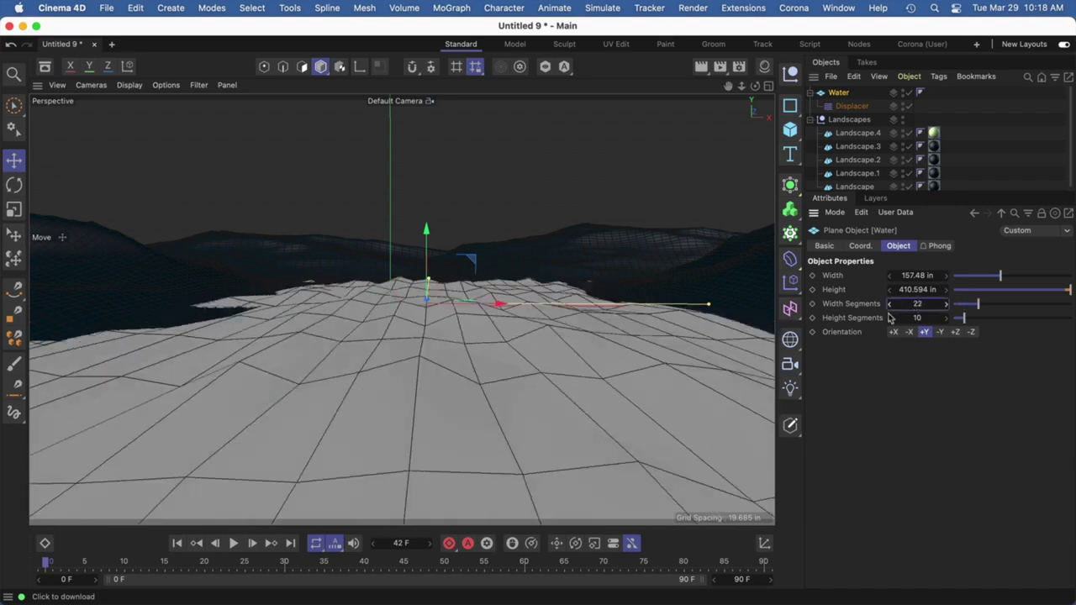
pyautogui.click(916, 318)
pyautogui.write('19')
pyautogui.press('Return')
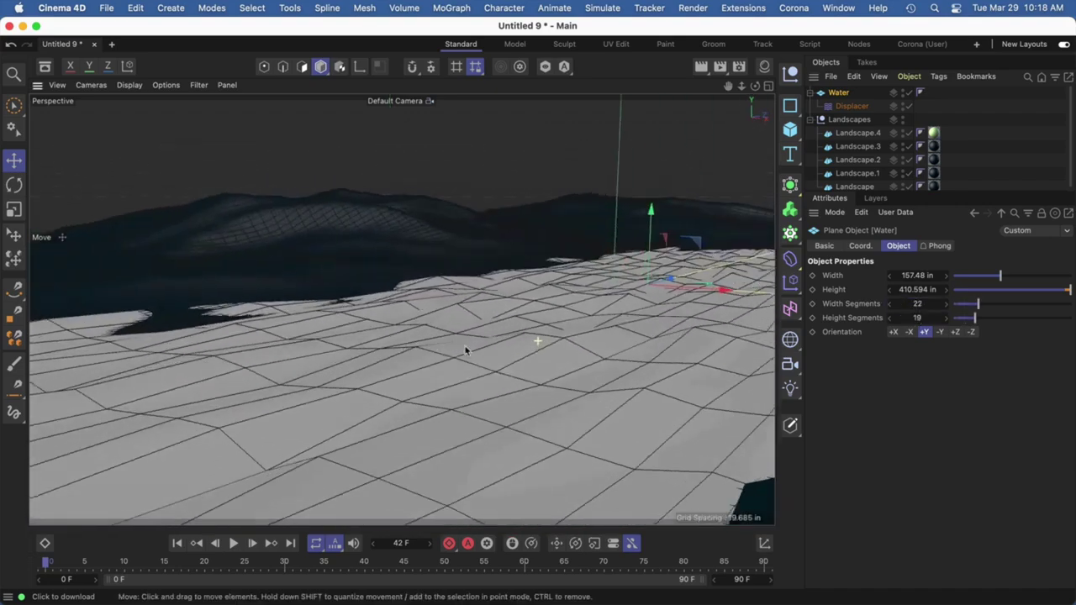
pyautogui.moveTo(540, 336)
pyautogui.keyDown('alt'); pyautogui.mouseDown()
pyautogui.moveTo(367, 356)
pyautogui.moveTo(476, 347)
pyautogui.moveTo(515, 357)
pyautogui.moveTo(476, 344)
pyautogui.moveTo(538, 353)
pyautogui.mouseUp(); pyautogui.keyUp('alt')
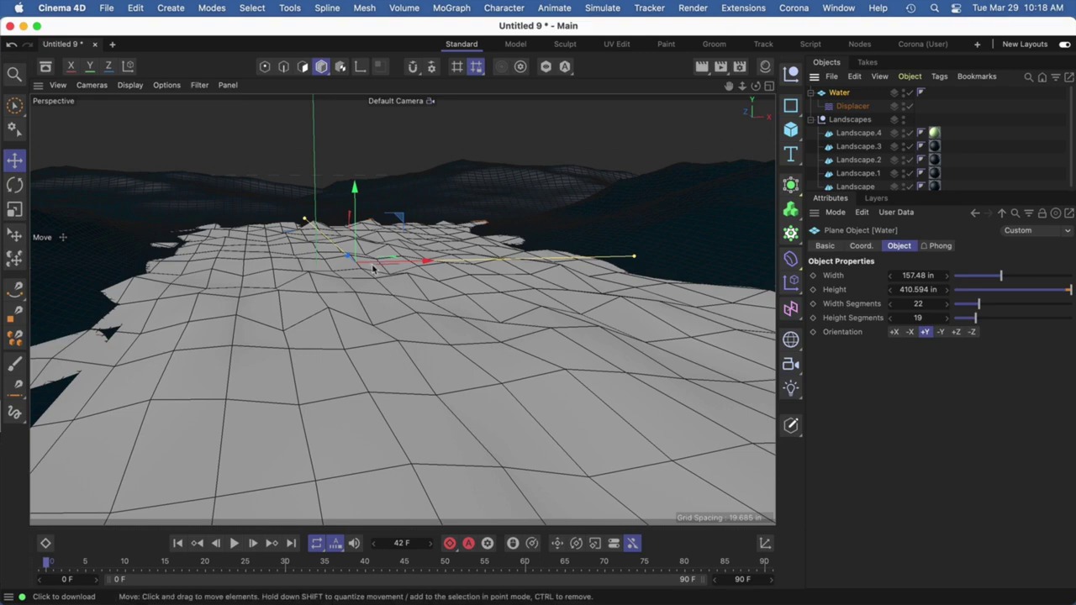
pyautogui.keyDown('alt'); pyautogui.moveTo(376, 264); pyautogui.dragTo(336, 285); pyautogui.keyUp('alt')
pyautogui.moveTo(387, 219); pyautogui.dragTo(387, 215)
pyautogui.keyDown('alt'); pyautogui.moveTo(295, 327); pyautogui.dragTo(437, 336); pyautogui.keyUp('alt')
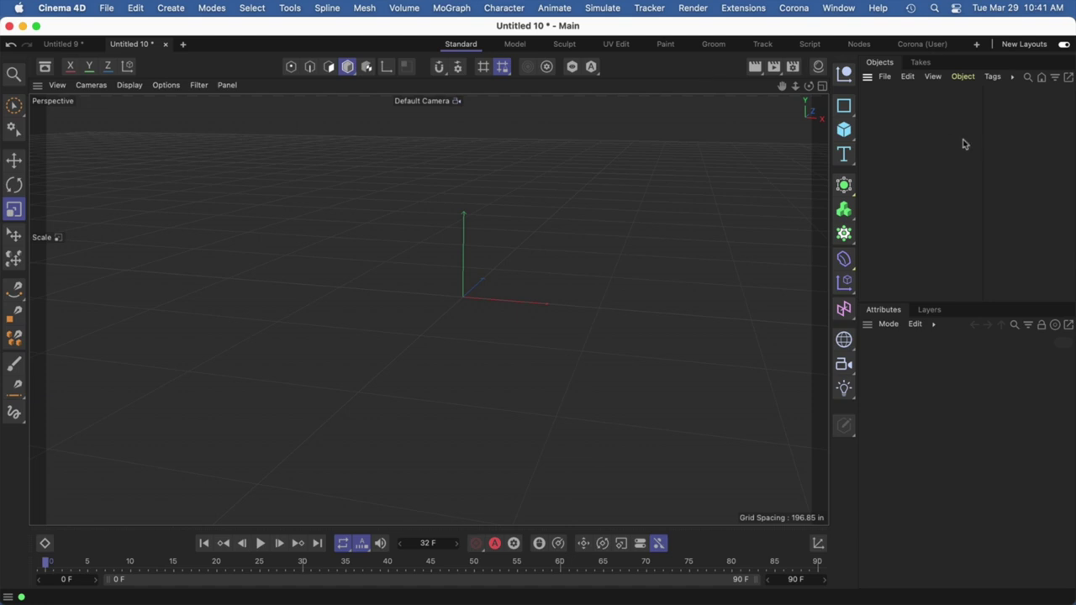
# - In the empty Untitled 10 project, add a cube and scale it down uniformly to about 28 in
pyautogui.click(843, 129)
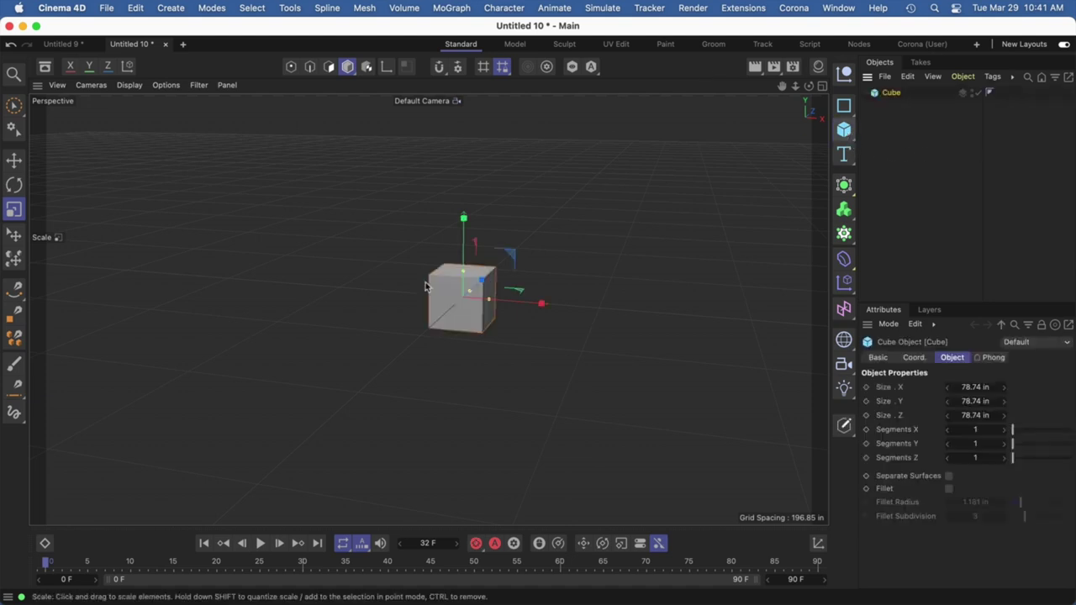
pyautogui.scroll(2, 502, 297)
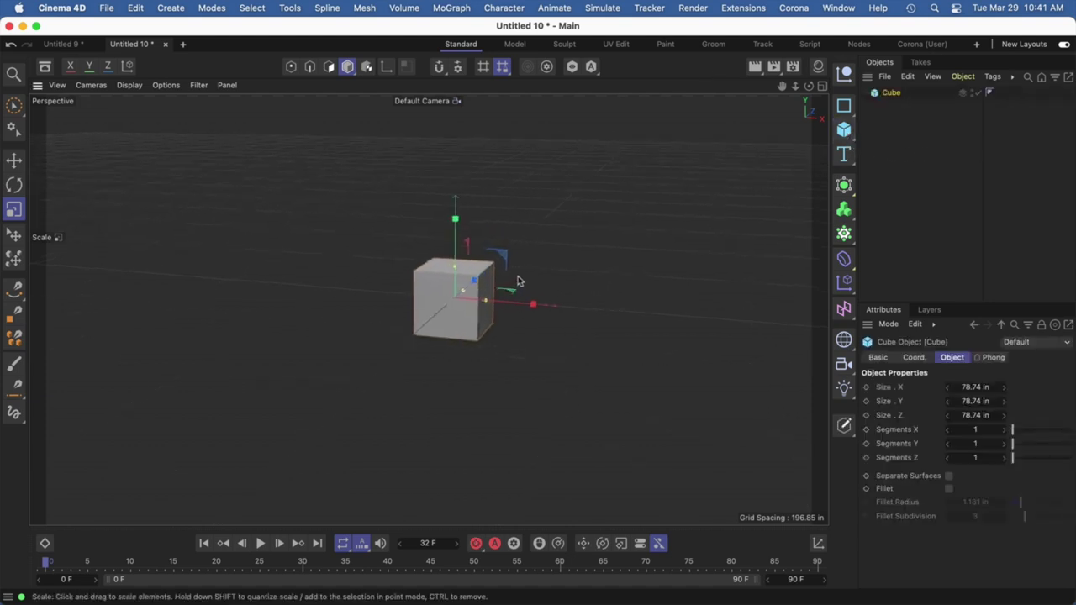
pyautogui.press('t')
pyautogui.moveTo(591, 225); pyautogui.dragTo(311, 299)
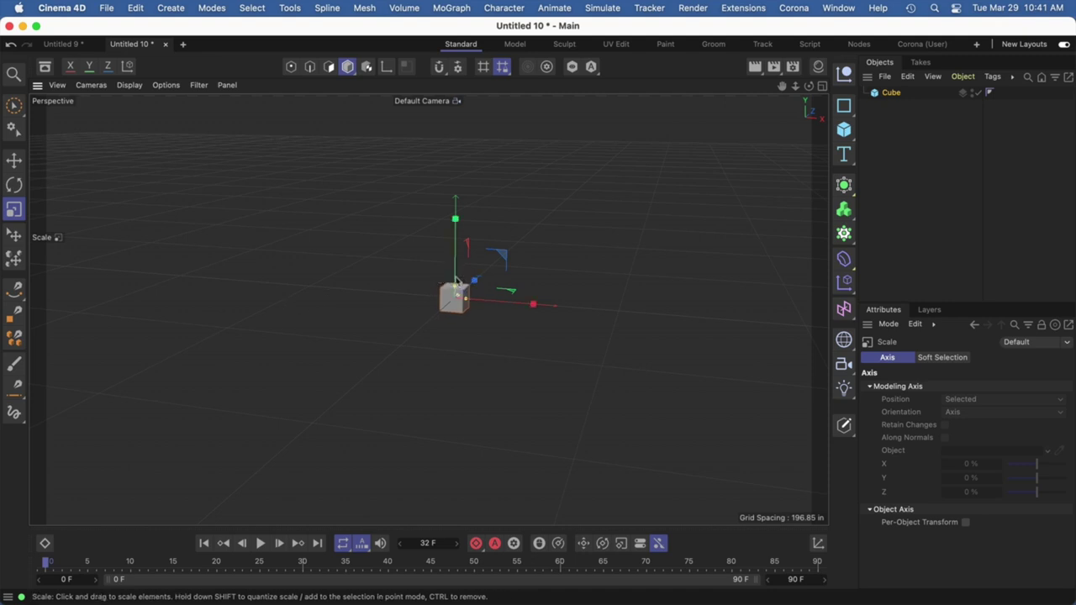
pyautogui.keyDown('alt'); pyautogui.moveTo(458, 257); pyautogui.dragTo(483, 249, button='right'); pyautogui.keyUp('alt')
pyautogui.keyDown('alt'); pyautogui.moveTo(427, 309); pyautogui.dragTo(553, 285); pyautogui.keyUp('alt')
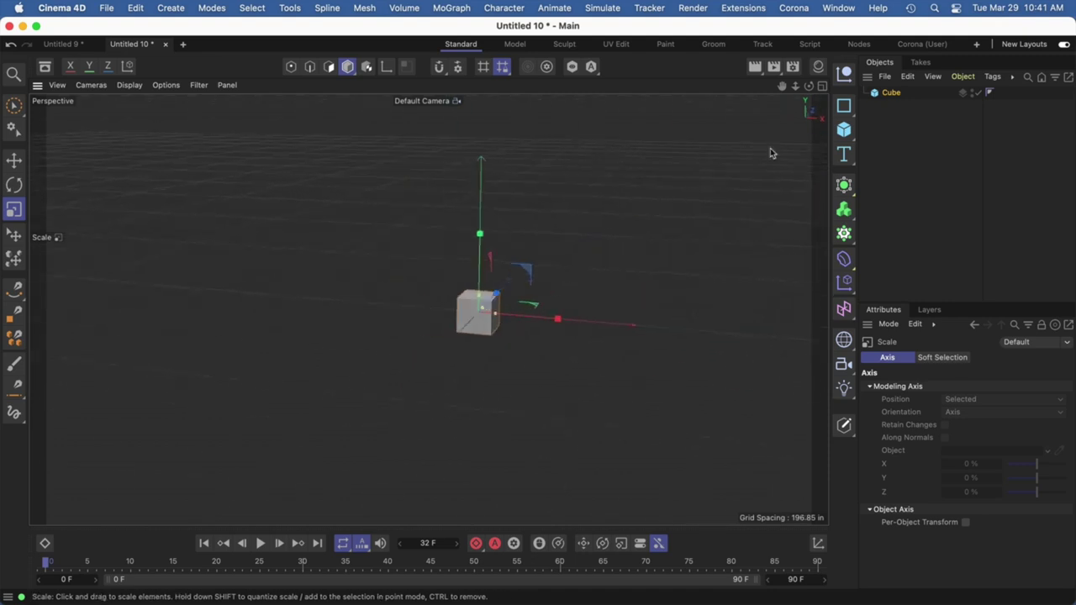
# - Add a Cloner, nest the cube under it, and show the Cloner's object settings in an enlarged attributes area
pyautogui.click(844, 233)
pyautogui.click(887, 250)
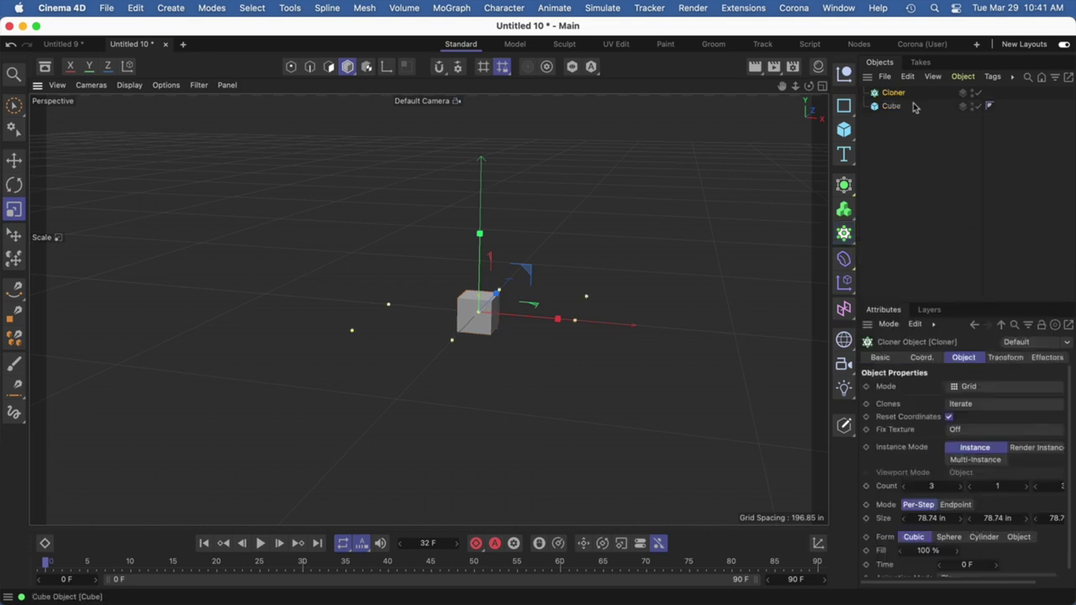
pyautogui.moveTo(892, 108)
pyautogui.mouseDown()
pyautogui.moveTo(908, 100)
pyautogui.moveTo(896, 97)
pyautogui.mouseUp()
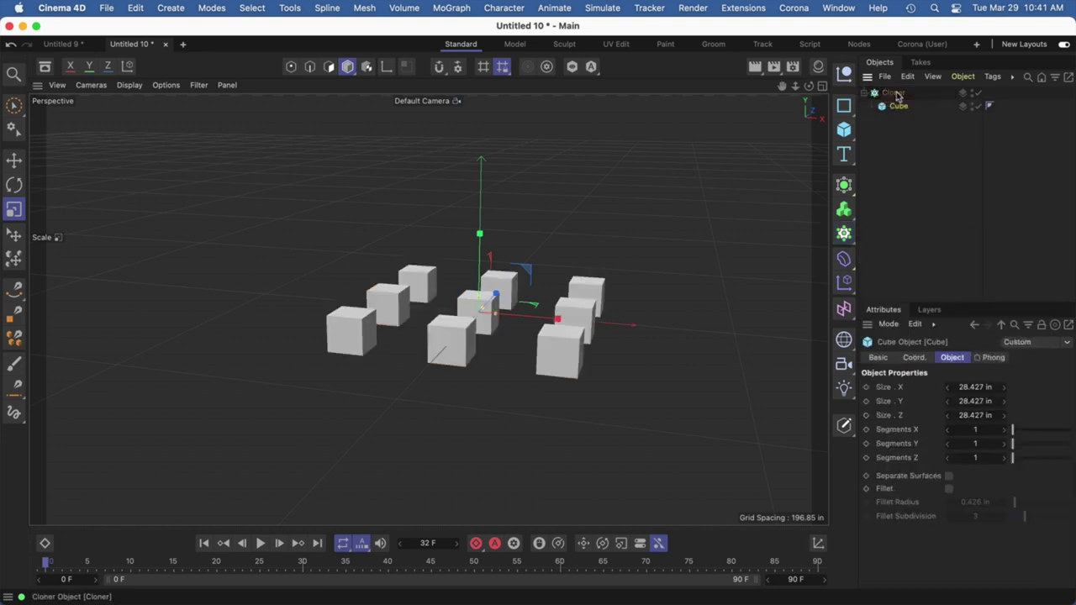
pyautogui.click(893, 93)
pyautogui.moveTo(533, 301)
pyautogui.mouseDown()
pyautogui.moveTo(471, 307)
pyautogui.moveTo(588, 313)
pyautogui.mouseUp()
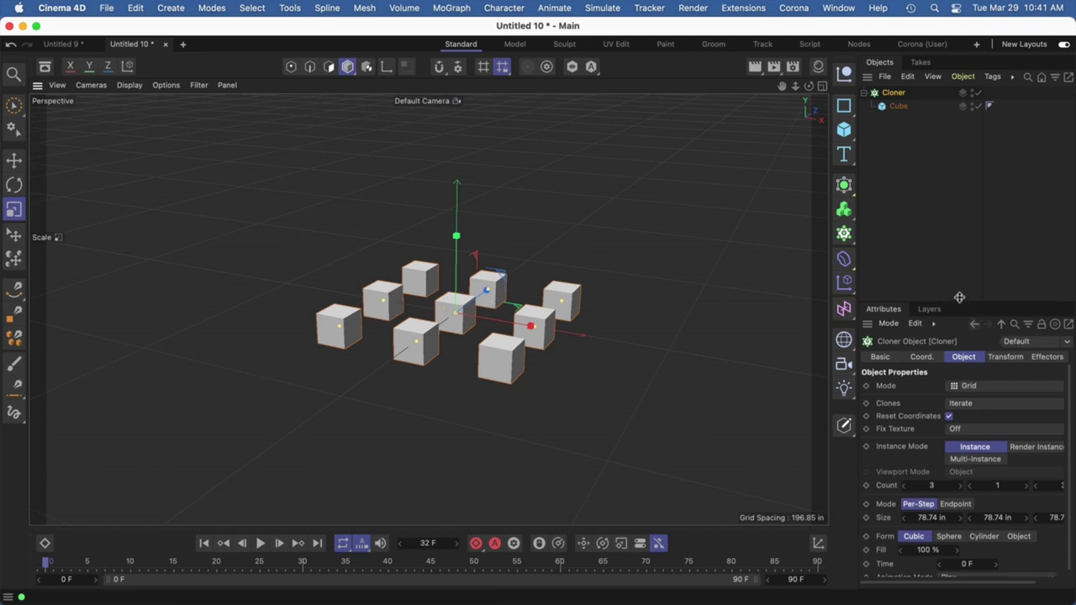
pyautogui.moveTo(959, 301); pyautogui.dragTo(956, 257)
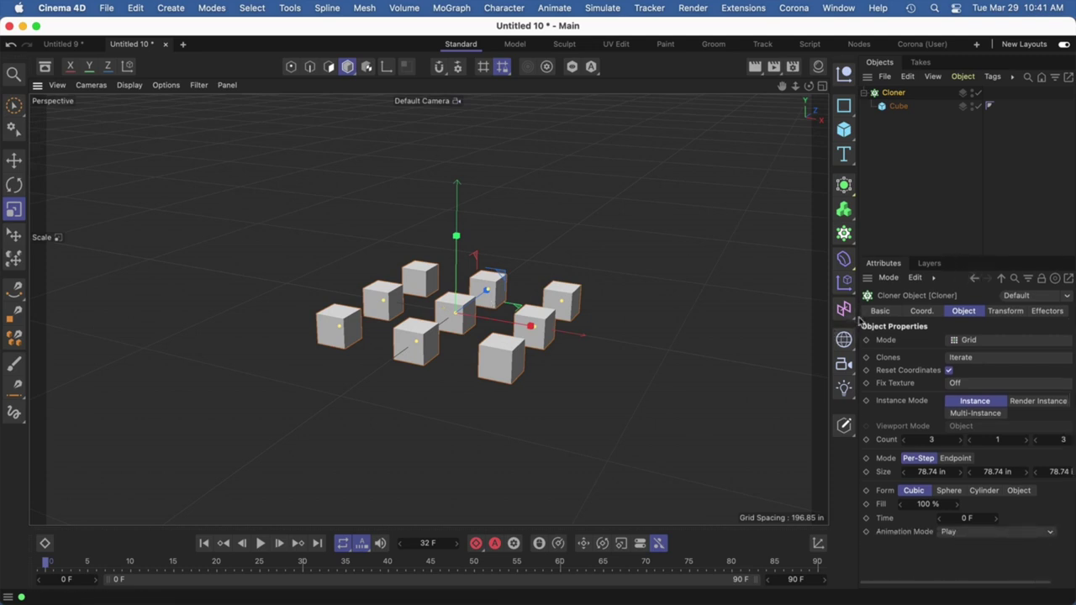
# - Switch the Cloner to Linear mode and space the clones 81 in per step along X, with 0 in along Y
pyautogui.moveTo(858, 313); pyautogui.dragTo(789, 315)
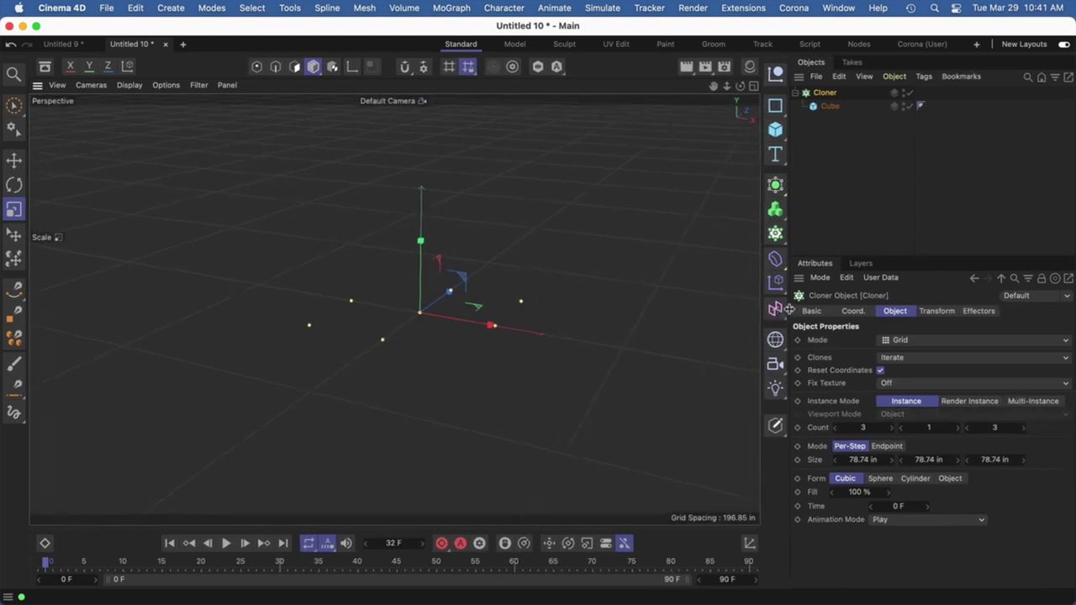
pyautogui.click(997, 340)
pyautogui.click(988, 373)
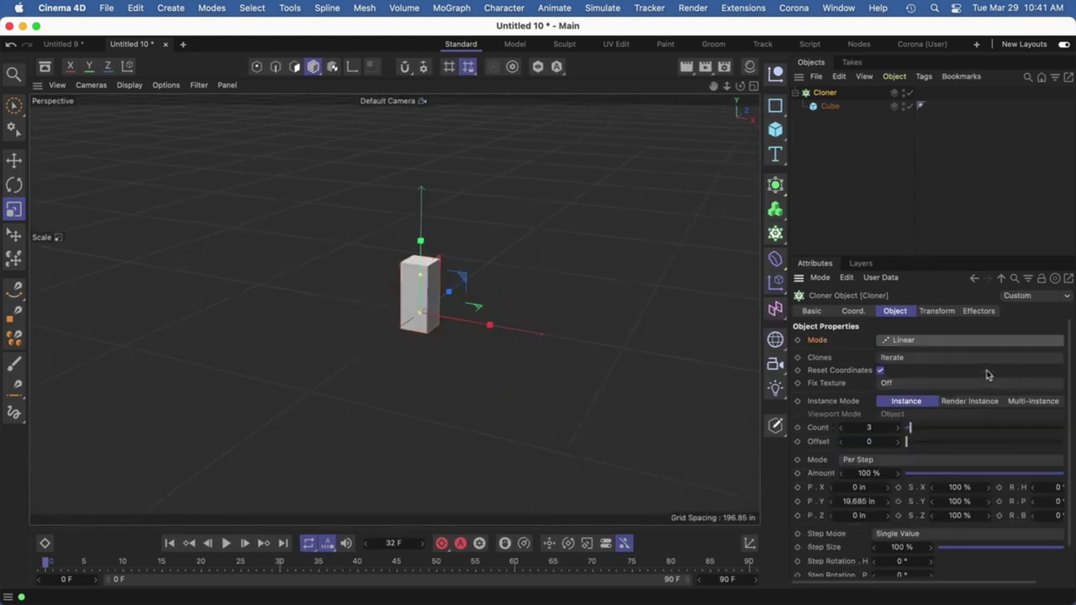
pyautogui.click(856, 501)
pyautogui.write('0')
pyautogui.press('Tab')
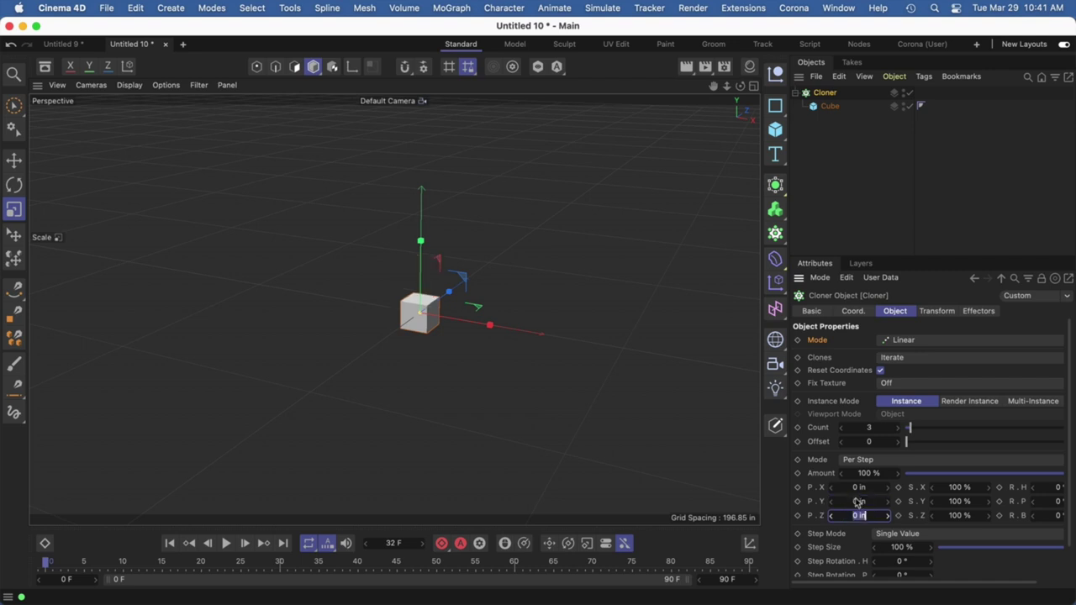
pyautogui.moveTo(857, 488); pyautogui.dragTo(911, 487)
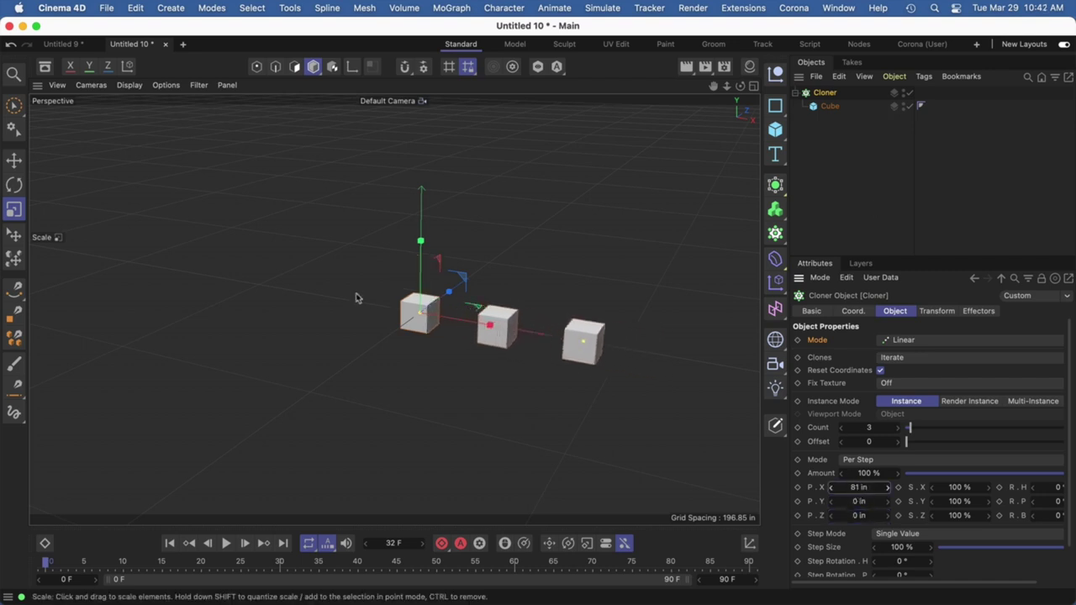
# - Raise the Cloner's count to 11 and frame the whole row of cubes in the perspective view
pyautogui.keyDown('alt'); pyautogui.moveTo(344, 286); pyautogui.dragTo(264, 286, button='right'); pyautogui.keyUp('alt')
pyautogui.moveTo(913, 430); pyautogui.dragTo(926, 428)
pyautogui.keyDown('alt'); pyautogui.moveTo(302, 292); pyautogui.dragTo(155, 297, button='right'); pyautogui.keyUp('alt')
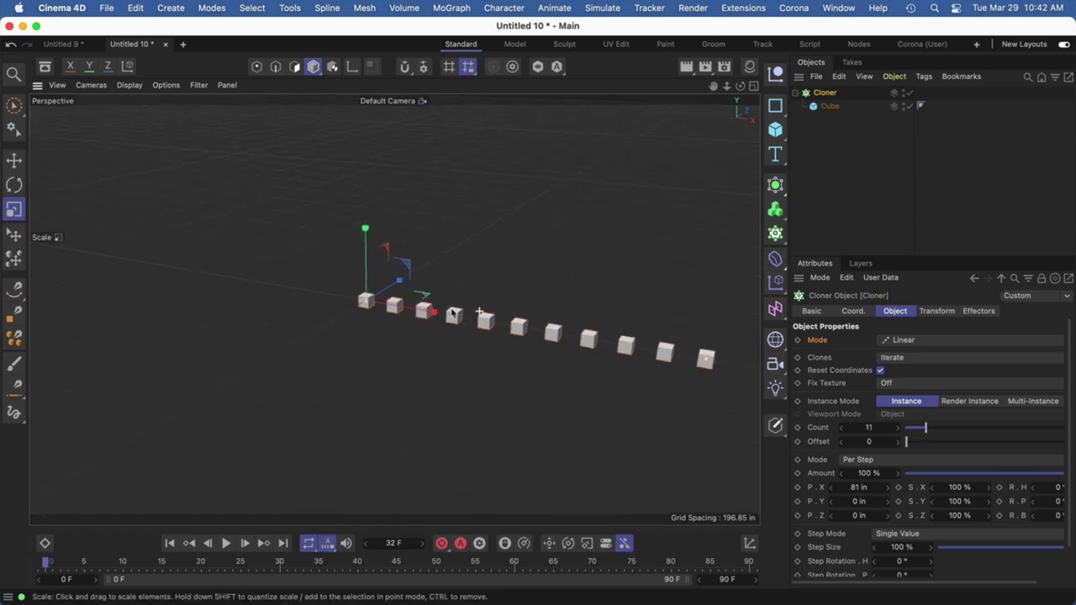
pyautogui.scroll(4, 693, 313)
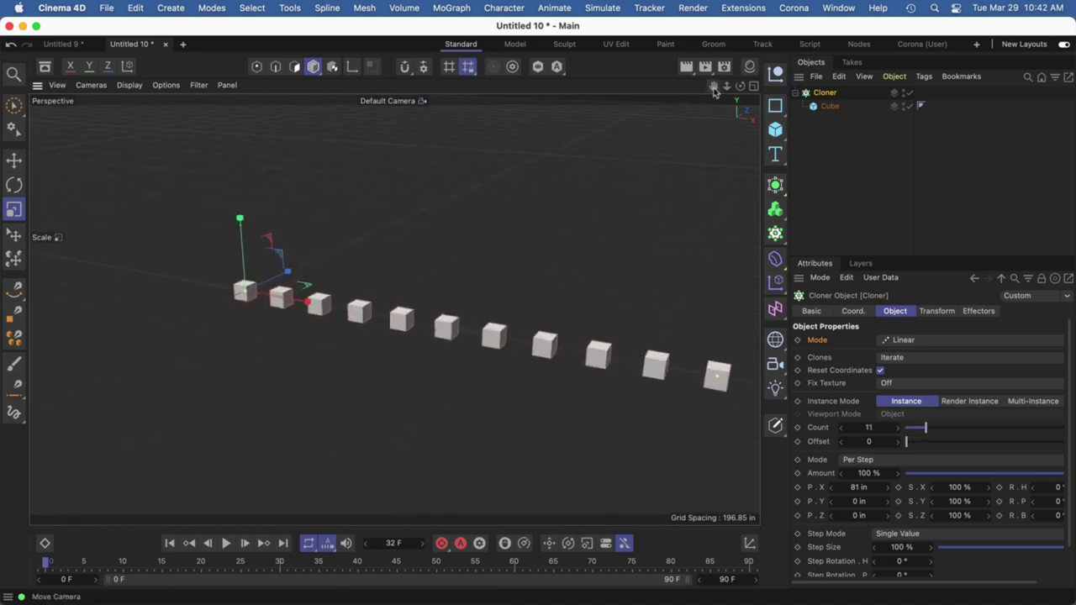
pyautogui.moveTo(713, 88); pyautogui.dragTo(659, 65)
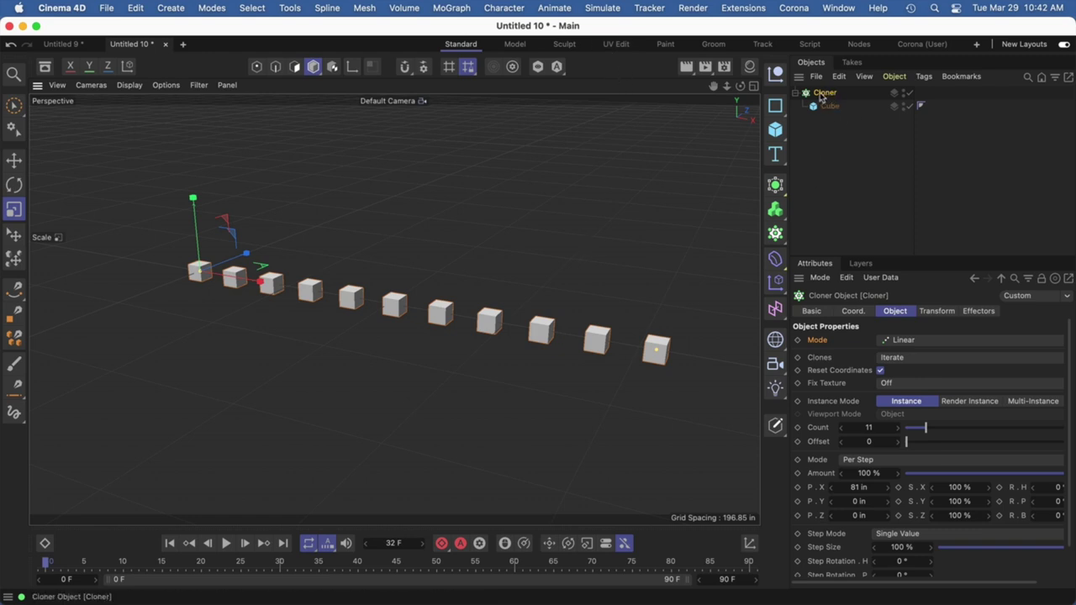
# - Add a MoGraph Sound effector to the Cloner and check that it is listed among the Cloner's effectors
pyautogui.click(853, 163)
pyautogui.click(820, 94)
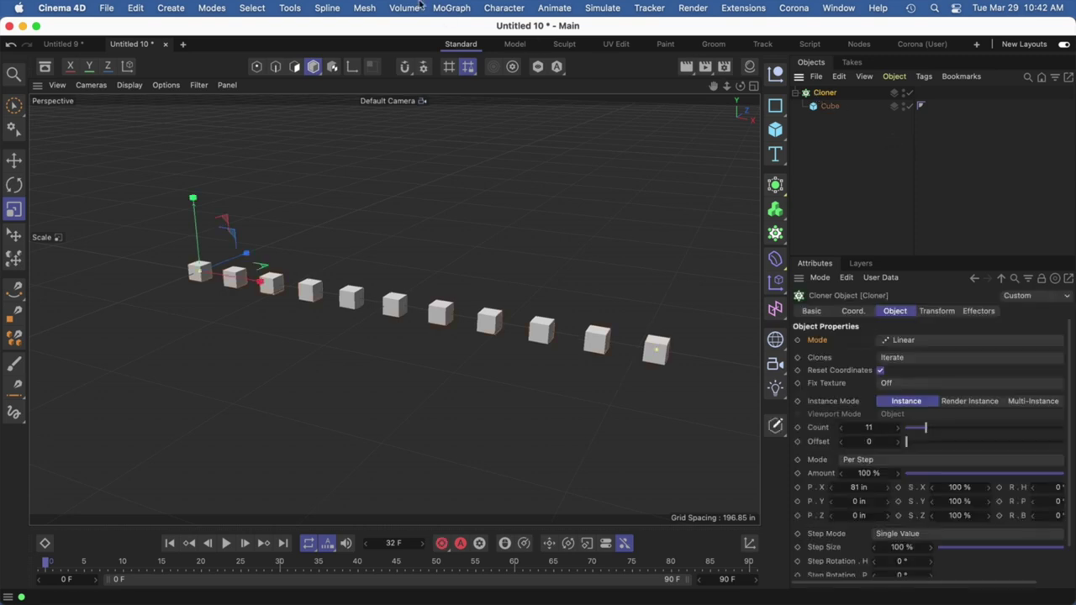
pyautogui.click(452, 8)
pyautogui.moveTo(476, 42)
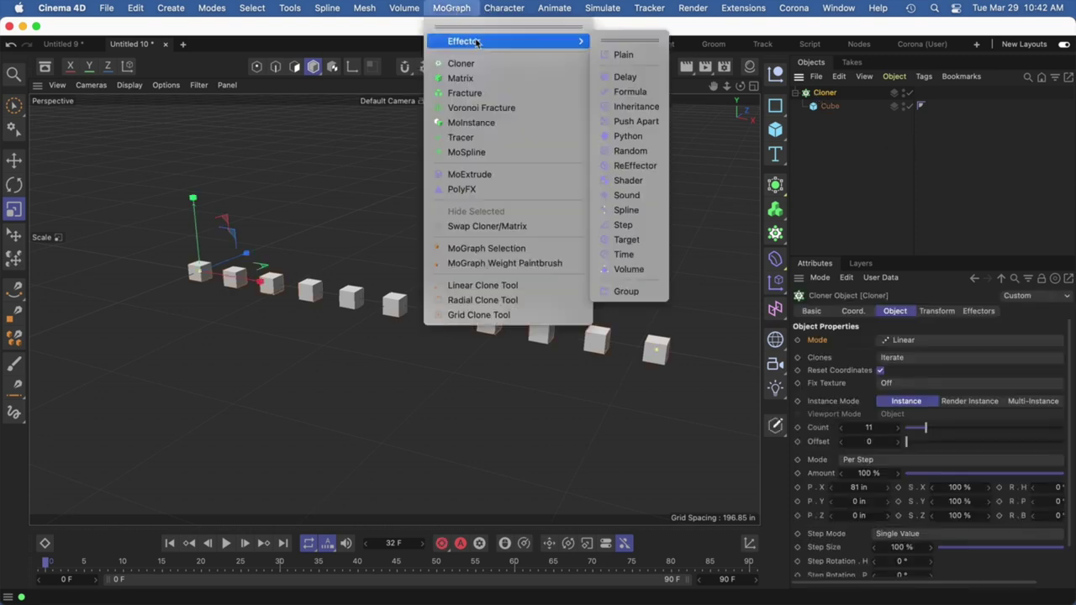
pyautogui.click(608, 196)
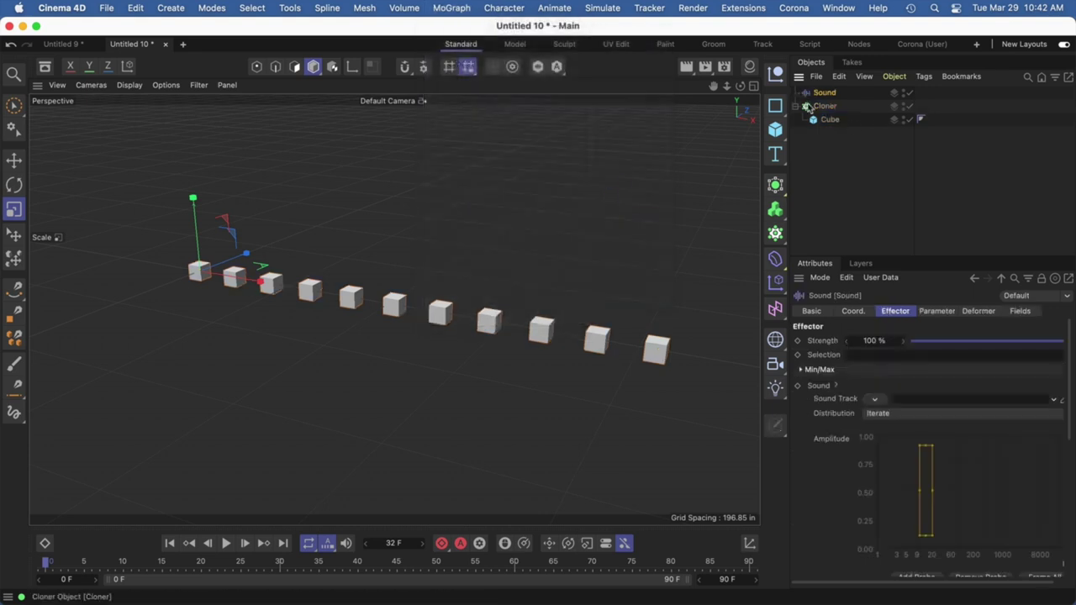
pyautogui.click(825, 107)
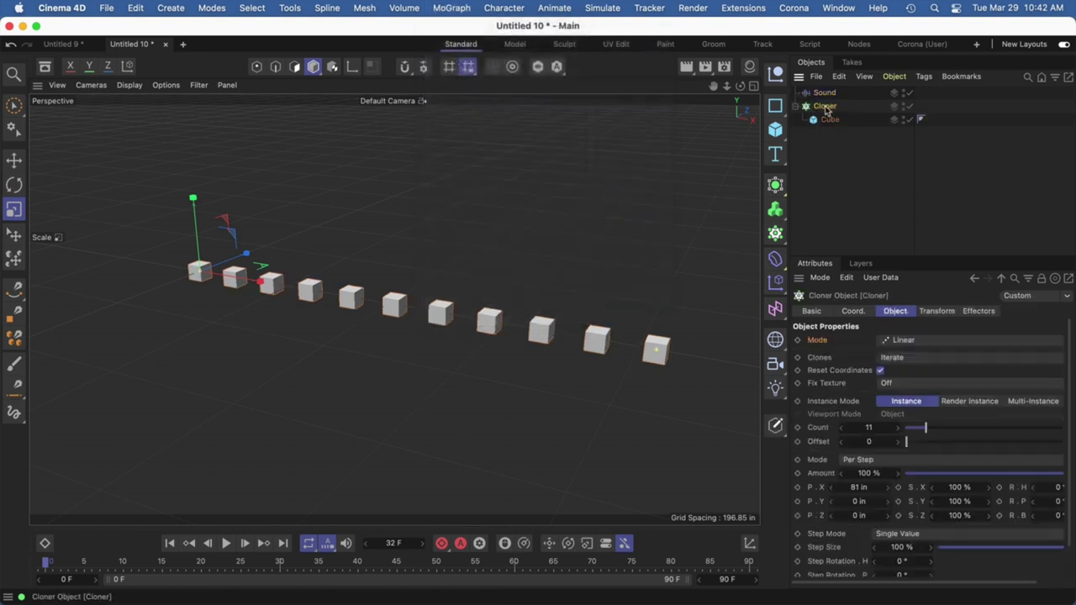
pyautogui.click(978, 311)
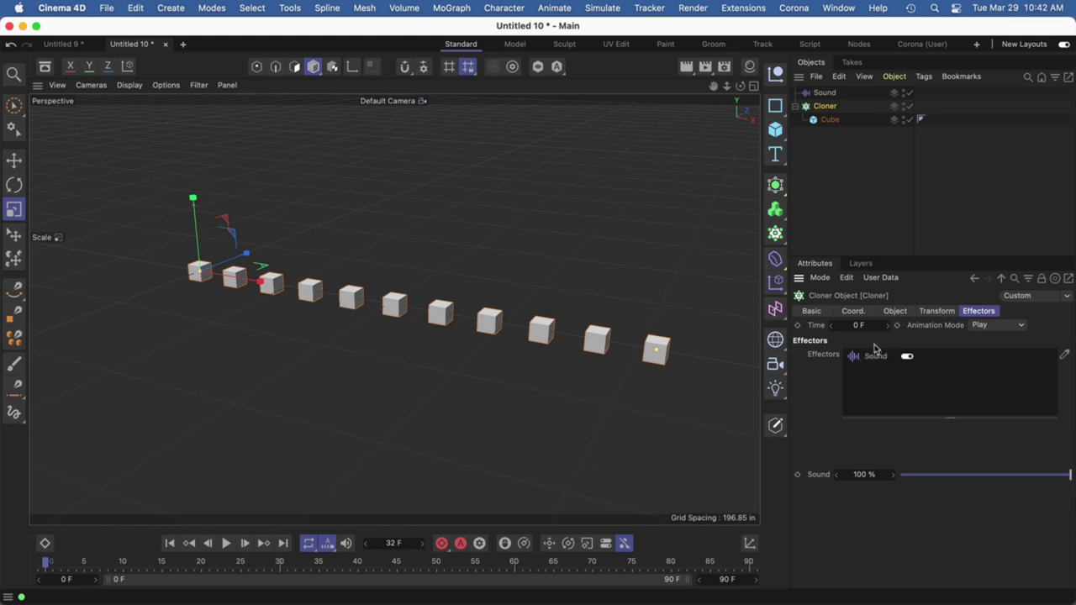
# - Load 01_Full Track.wav as the Sound effector's sound track
pyautogui.click(807, 93)
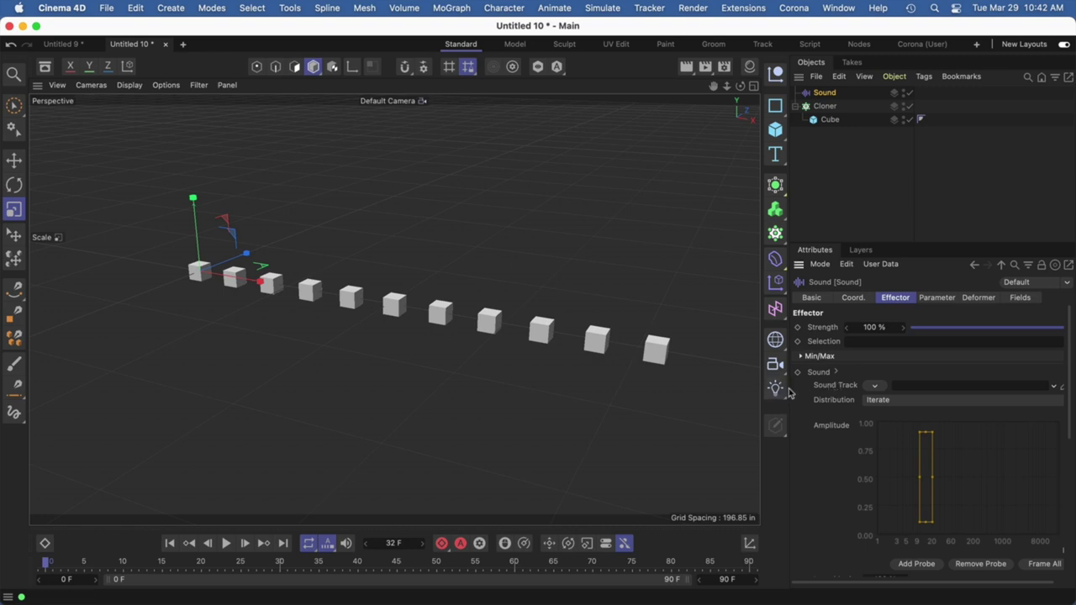
pyautogui.moveTo(790, 392); pyautogui.dragTo(765, 391)
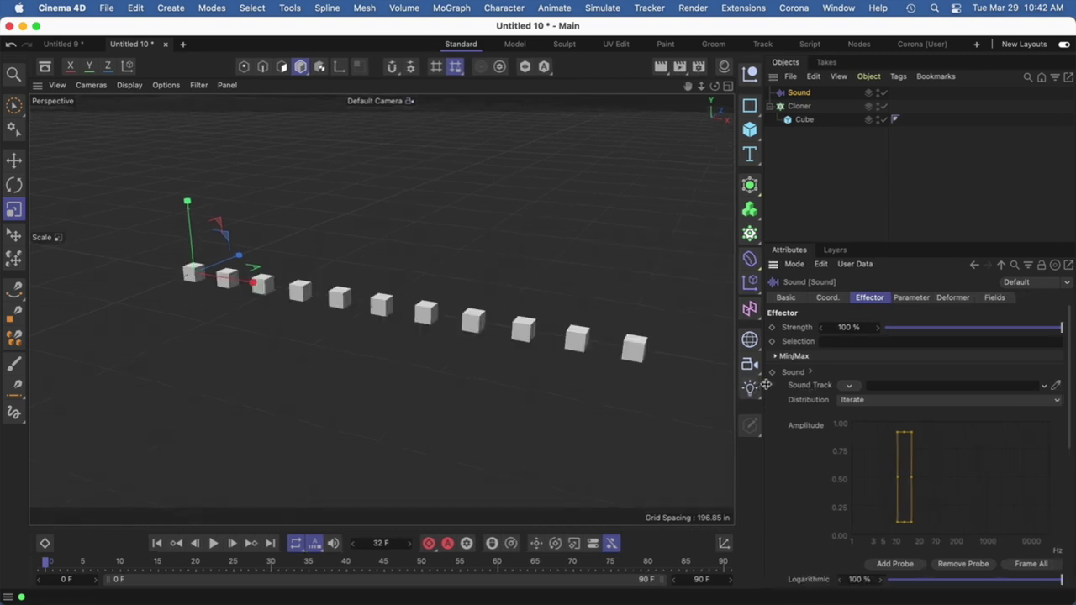
pyautogui.click(849, 385)
pyautogui.click(313, 72)
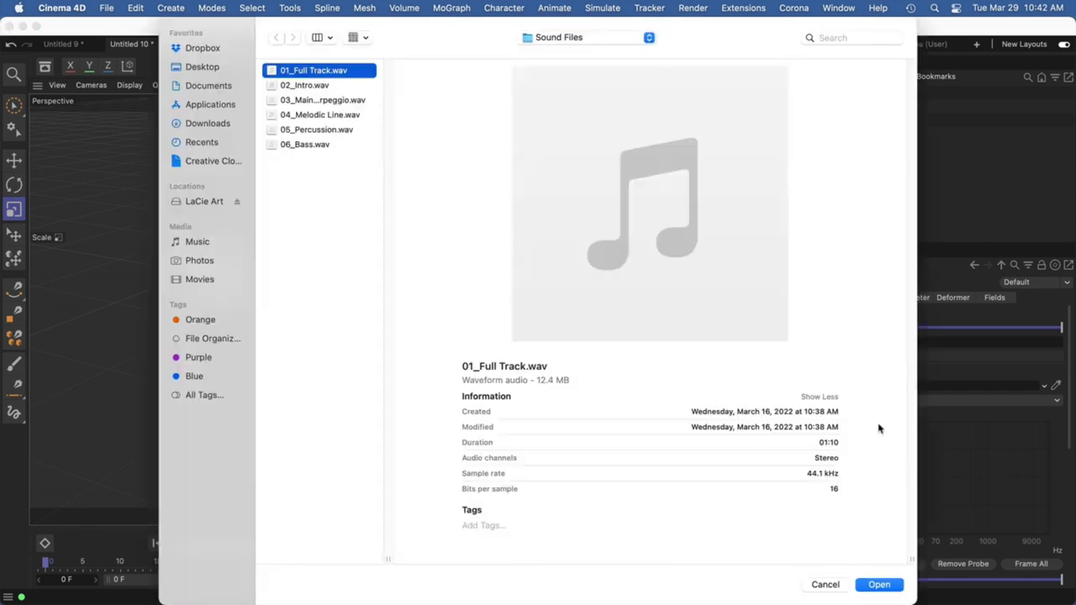
pyautogui.click(888, 589)
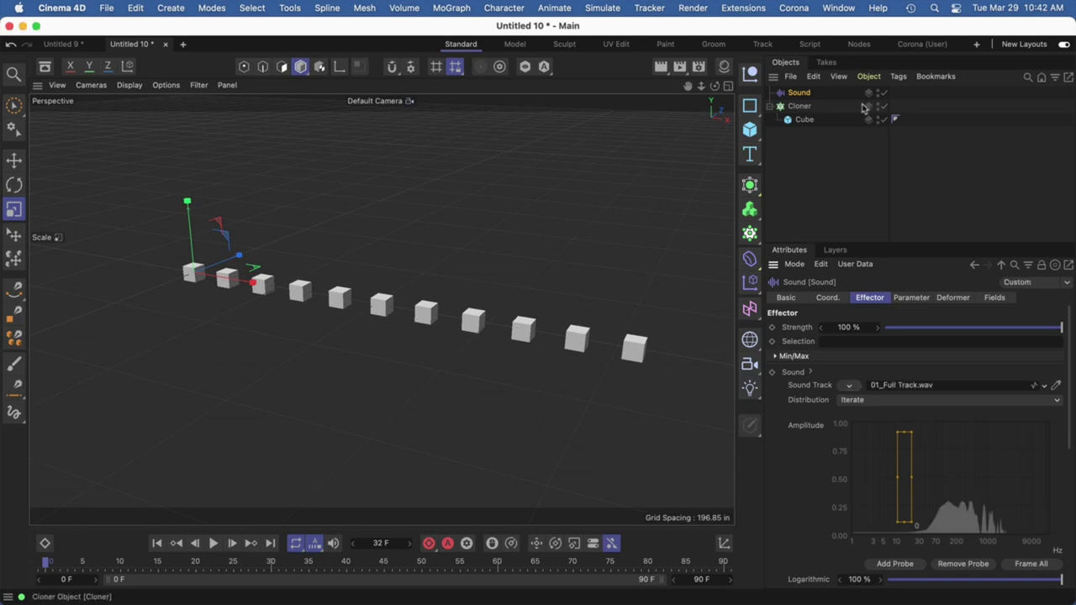
# - Make the Sound effector drive scale instead of position, with a Y scale of 28.99
pyautogui.click(912, 297)
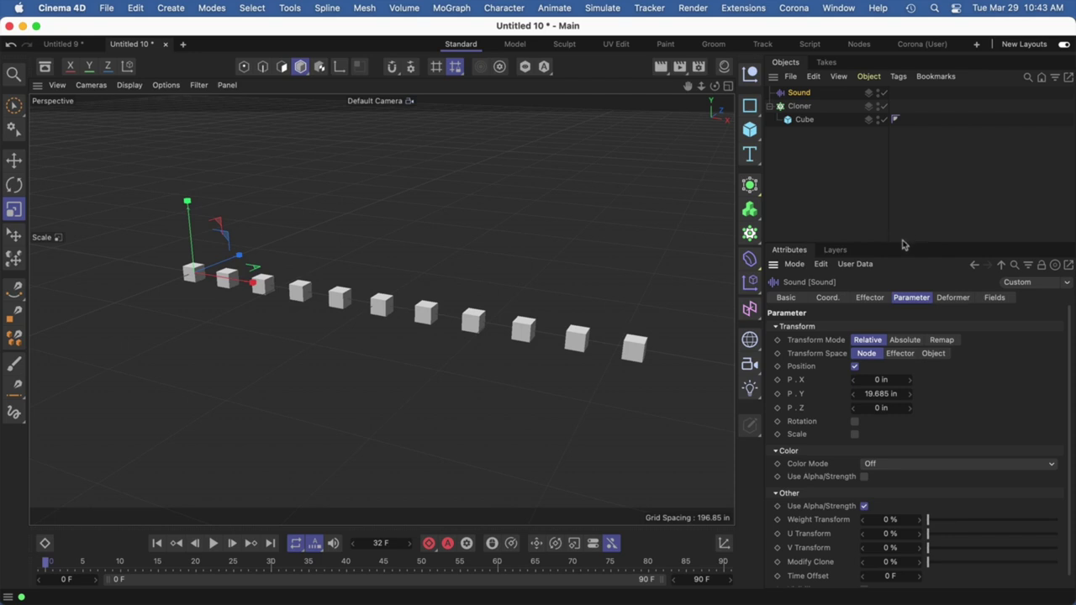
pyautogui.moveTo(901, 246); pyautogui.dragTo(907, 174)
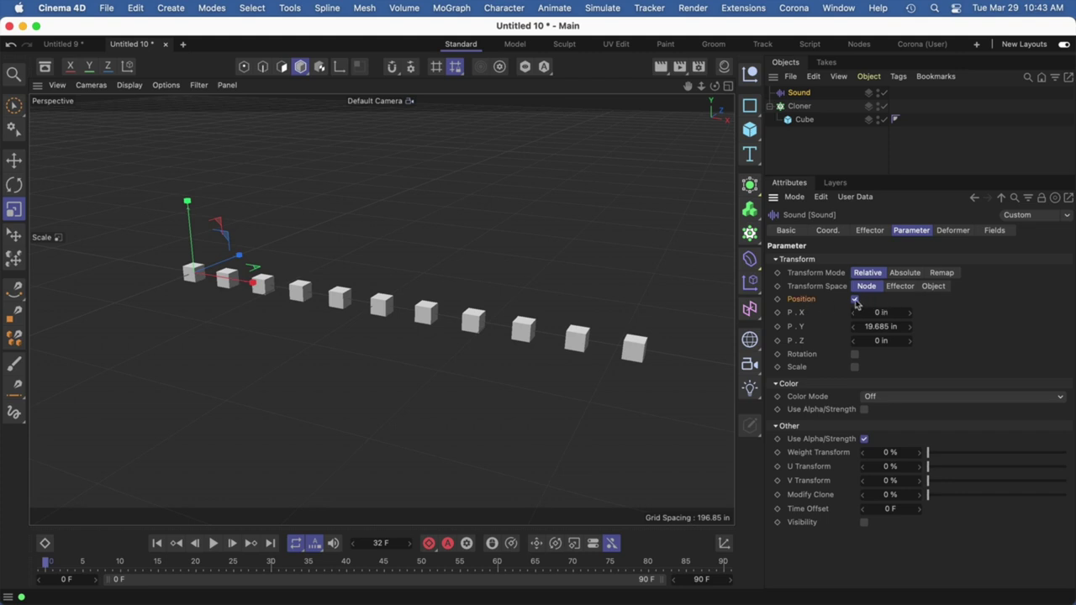
pyautogui.click(854, 299)
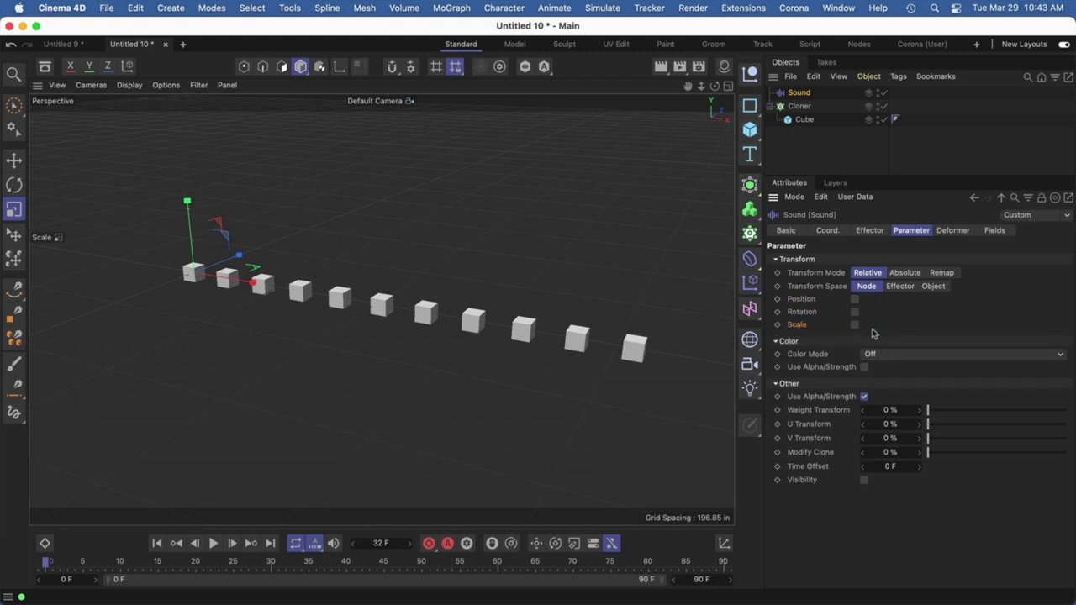
pyautogui.click(854, 325)
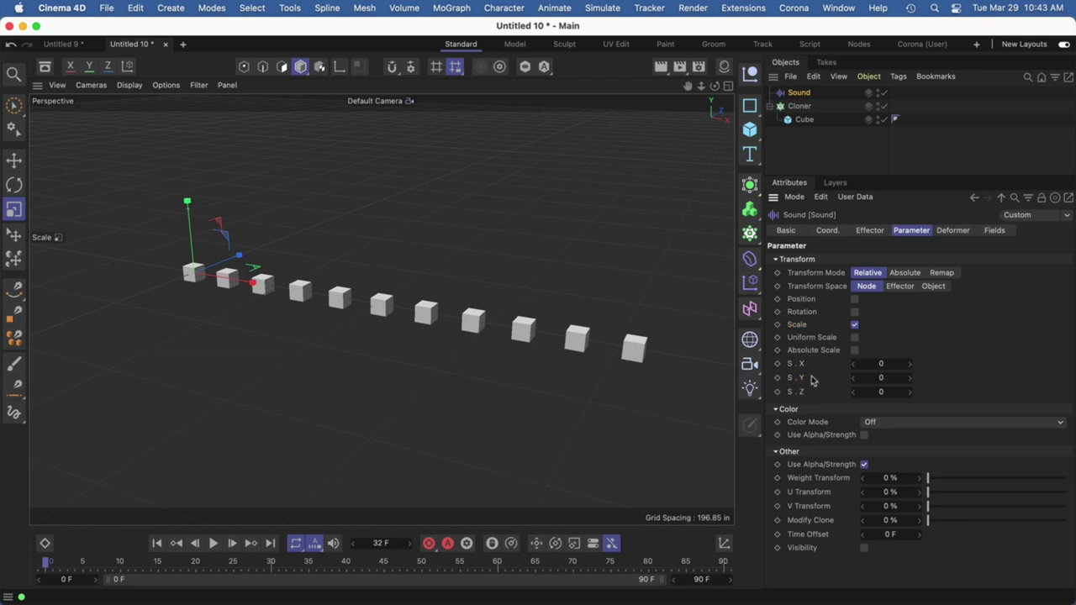
pyautogui.moveTo(883, 377); pyautogui.dragTo(906, 377)
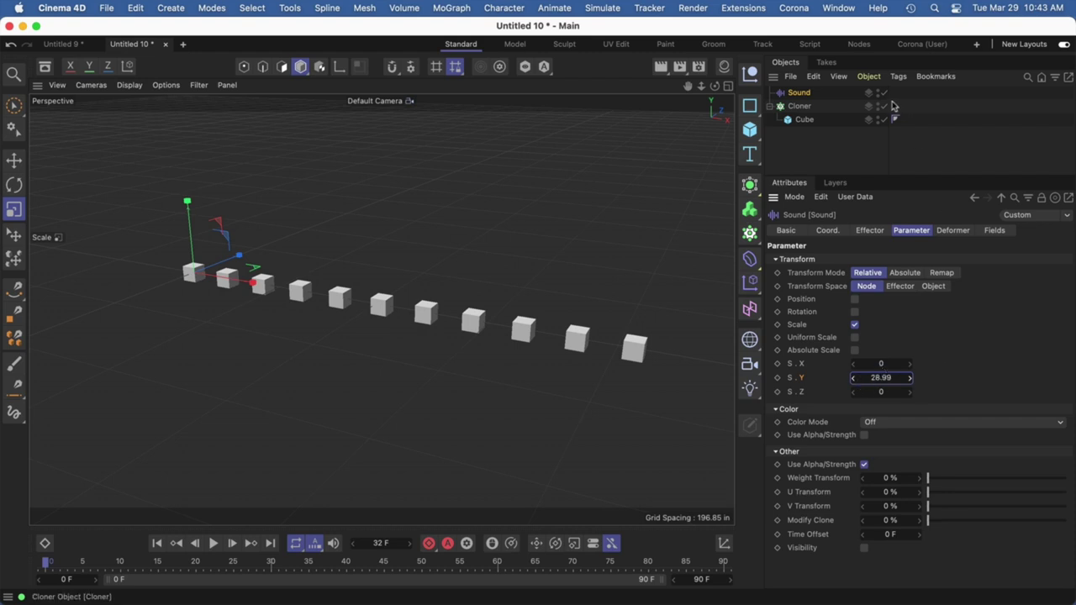
# - Display the Sound effector's amplitude graph and play the animation to compare the spectrum with the probe
pyautogui.click(782, 94)
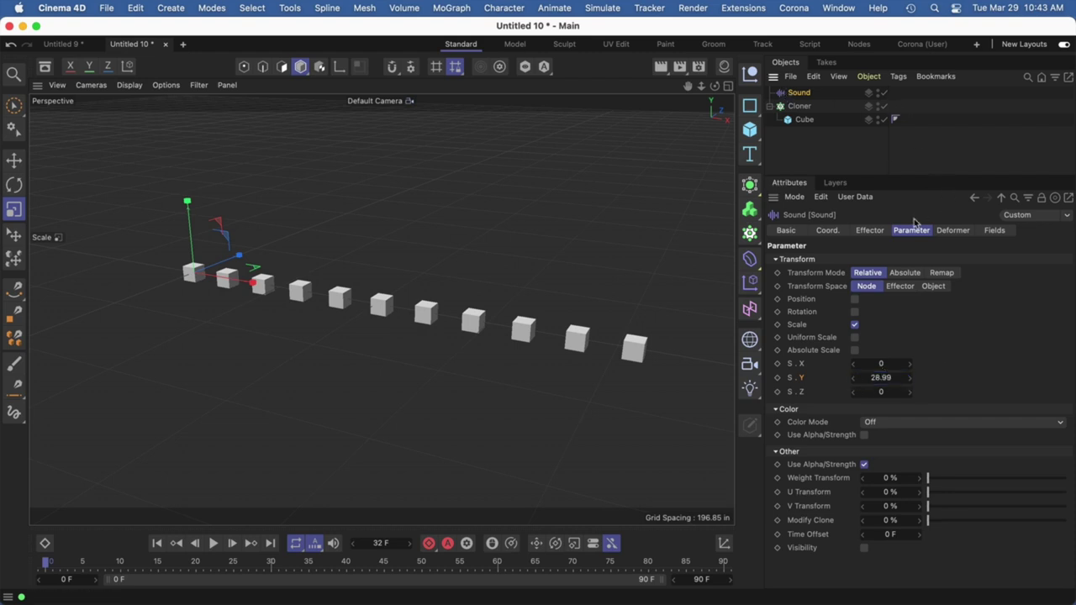
pyautogui.click(869, 230)
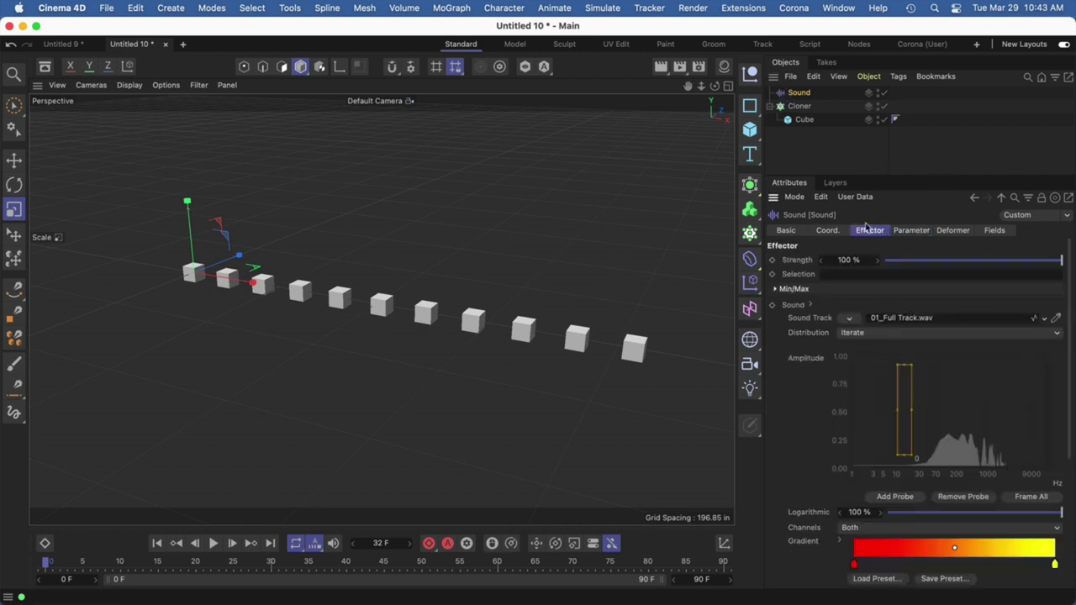
pyautogui.click(214, 543)
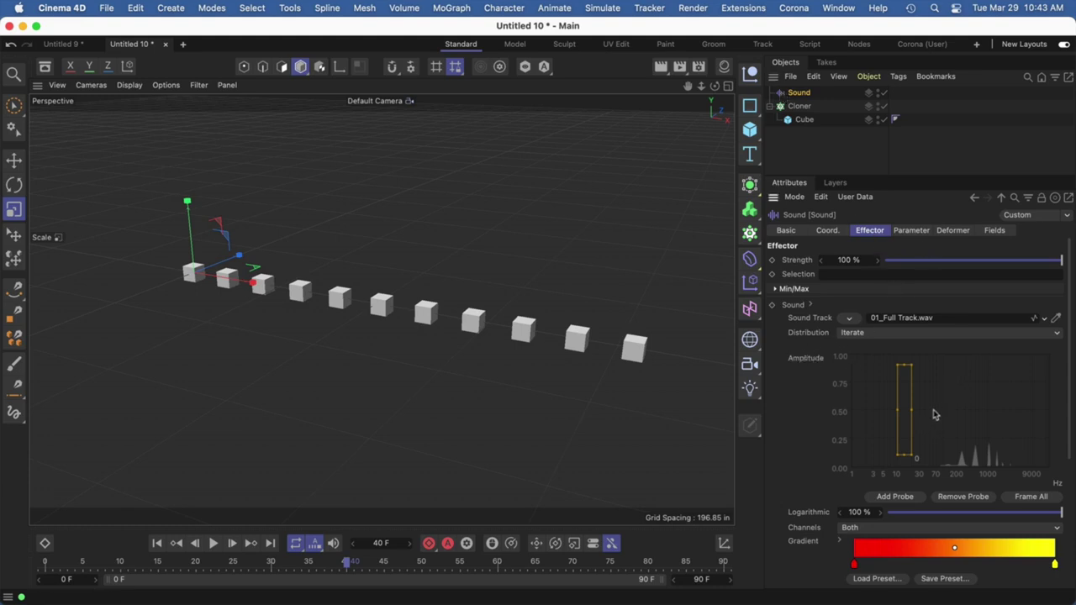
# - Resize the Sound effector's probe to span from about 70 Hz to well past 1000 Hz, with its upper edge slightly raised
pyautogui.moveTo(914, 414); pyautogui.dragTo(968, 411)
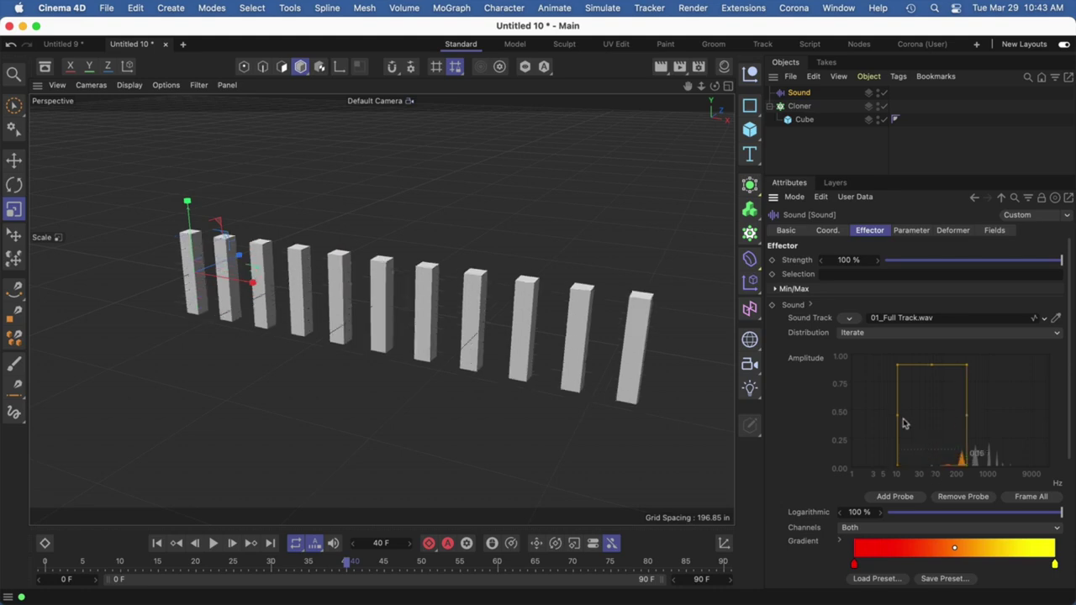
pyautogui.moveTo(896, 424); pyautogui.dragTo(938, 417)
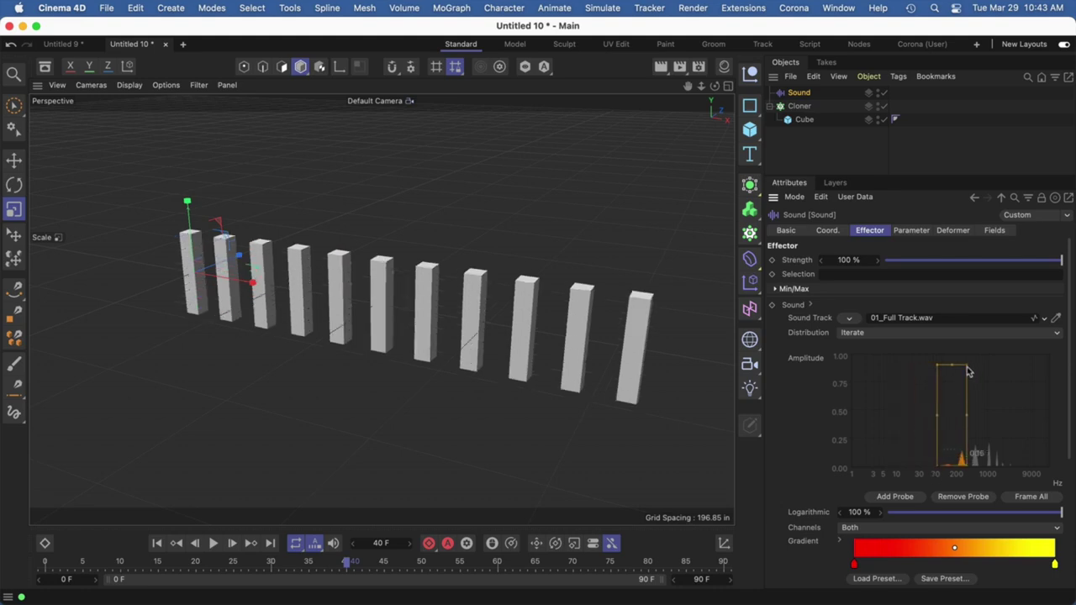
pyautogui.moveTo(954, 368); pyautogui.dragTo(954, 366)
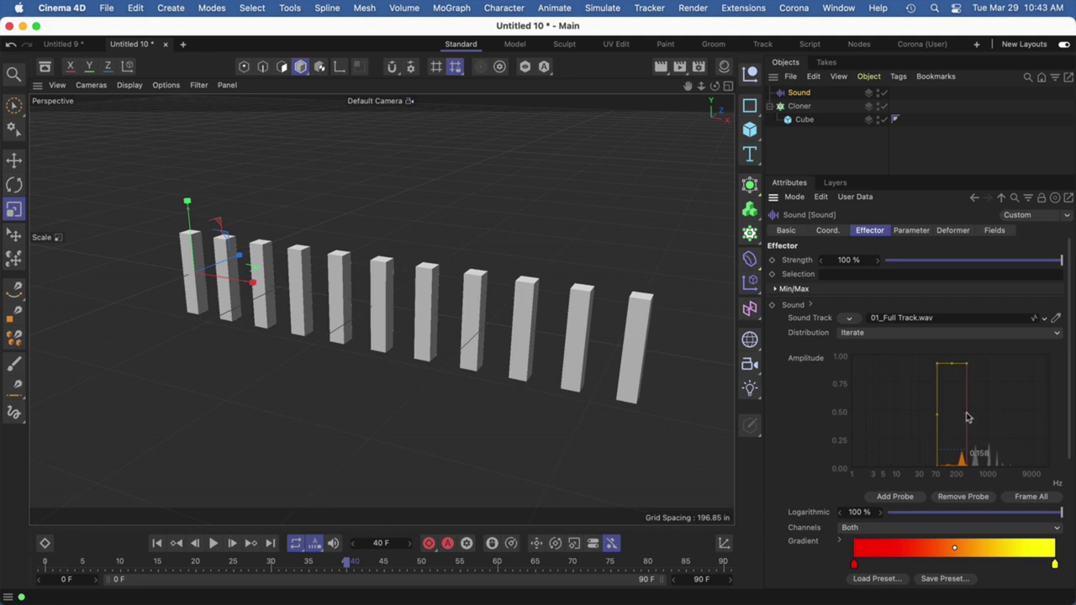
pyautogui.moveTo(967, 417); pyautogui.dragTo(1014, 414)
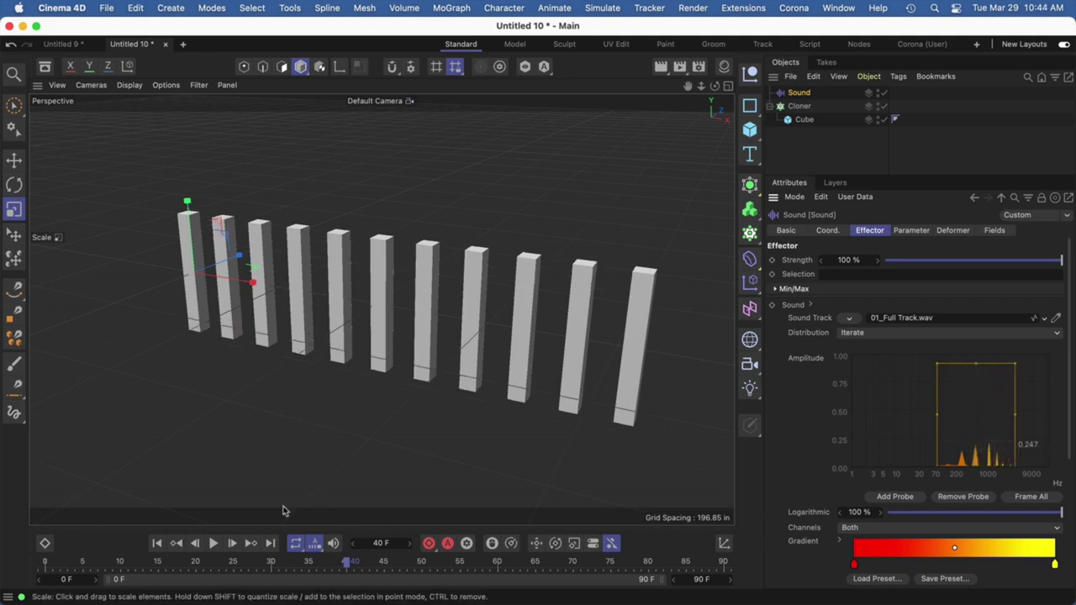
# - Play the animation from the first frame to preview the cubes stretching with the sound, and stop it
pyautogui.click(156, 543)
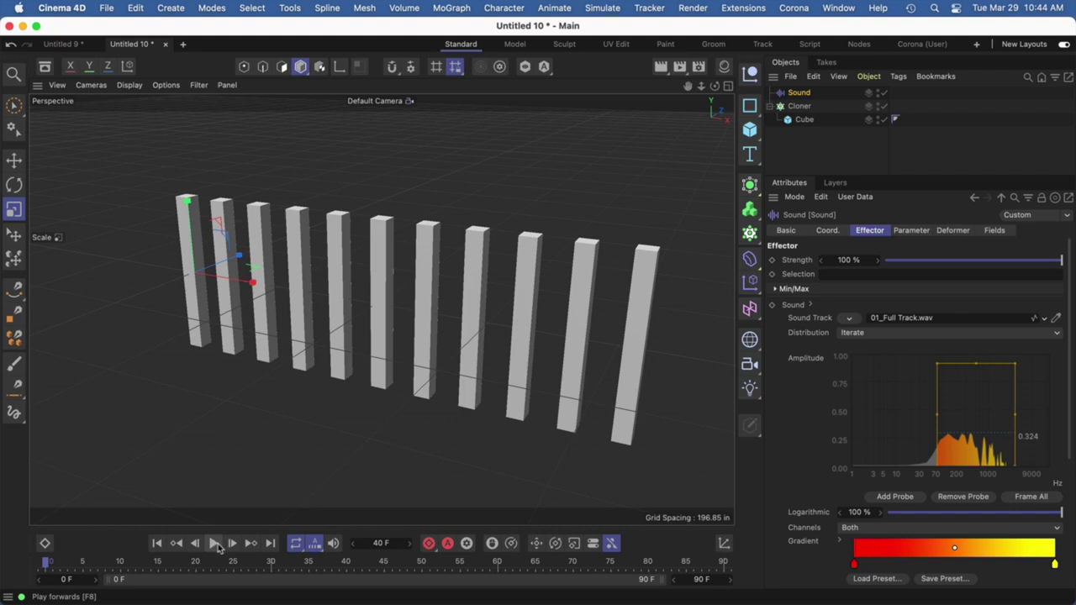
pyautogui.click(213, 544)
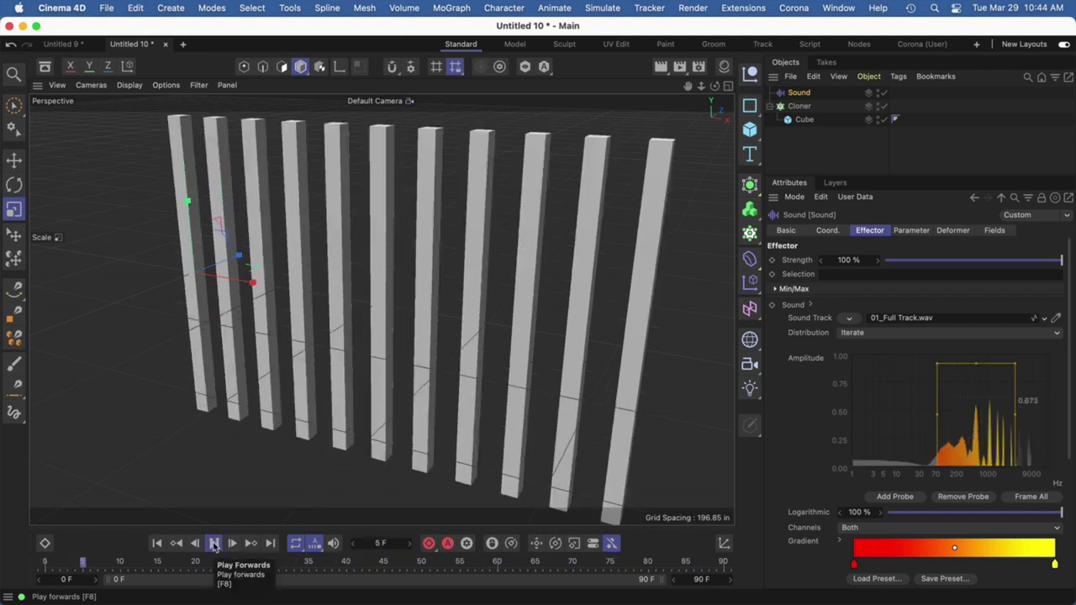
pyautogui.click(213, 544)
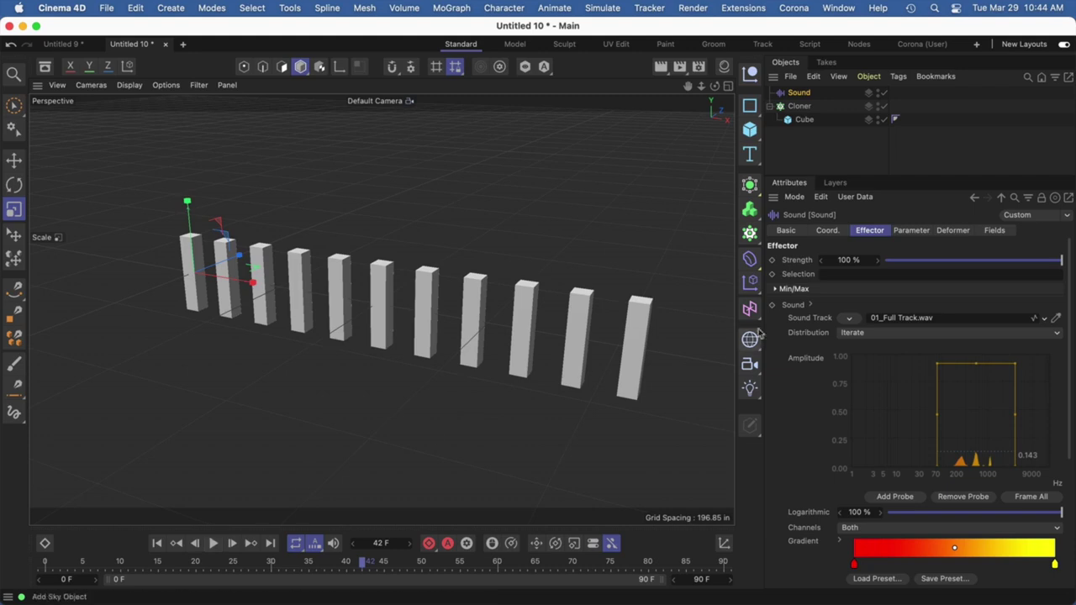
# - Review the Sound effector's Y scale setting and replay the animation from the start with the amplitude graph displayed
pyautogui.click(912, 231)
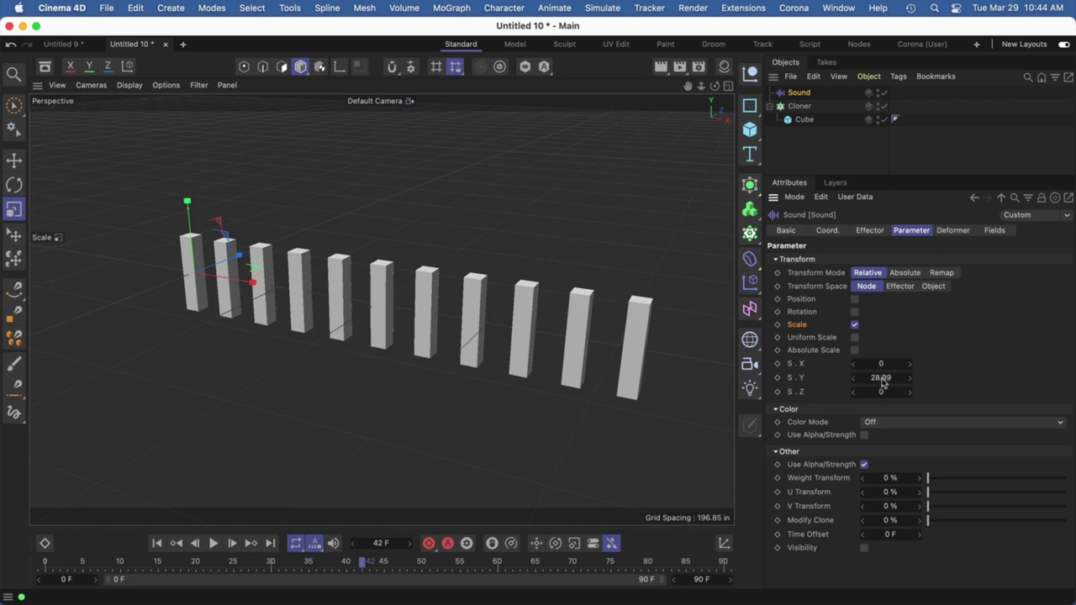
pyautogui.moveTo(882, 383); pyautogui.dragTo(889, 381)
pyautogui.click(869, 231)
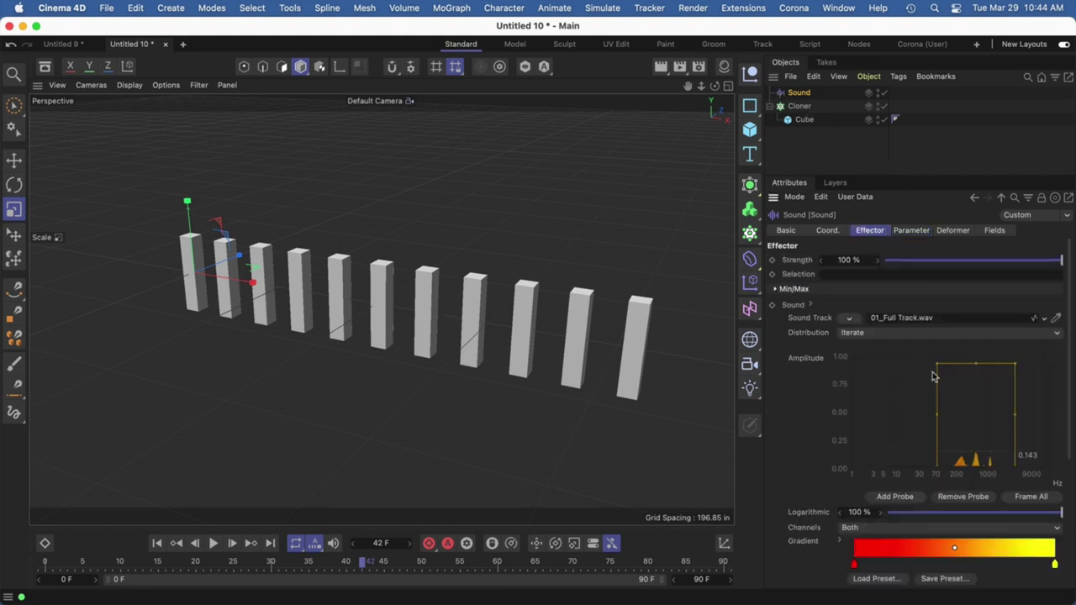
pyautogui.click(156, 543)
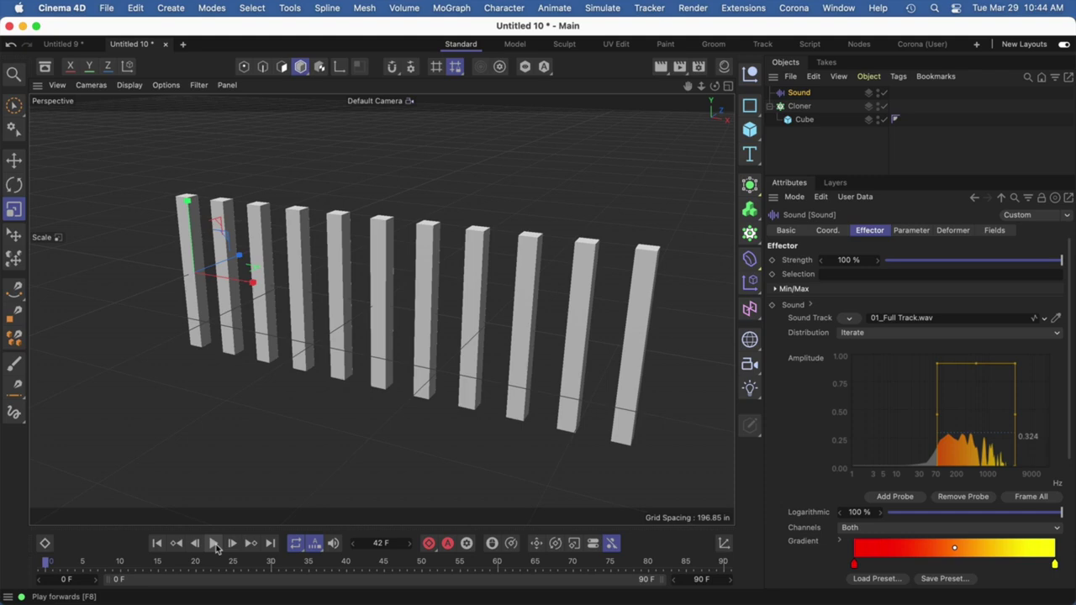
pyautogui.click(214, 544)
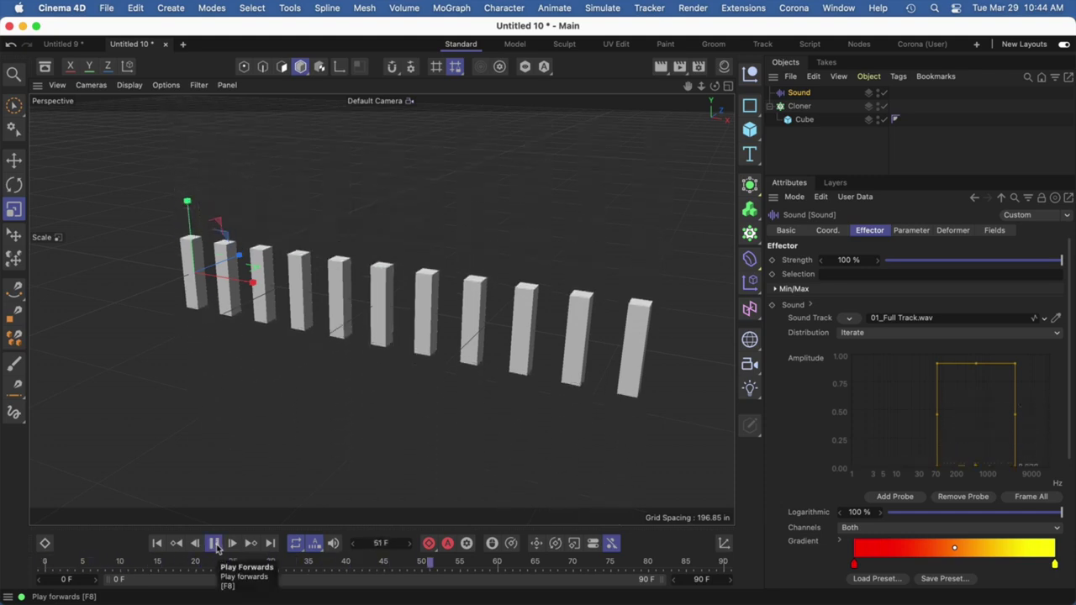
# - Set the Sound effector's probe Sampling to Step and play the animation to preview how the cubes respond
pyautogui.click(217, 547)
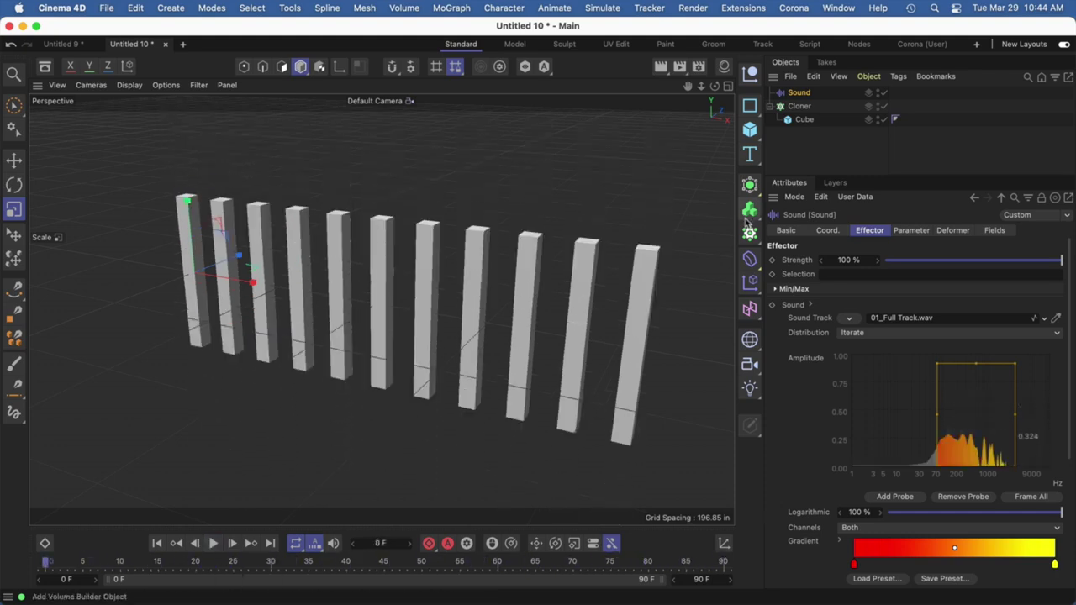
pyautogui.click(849, 147)
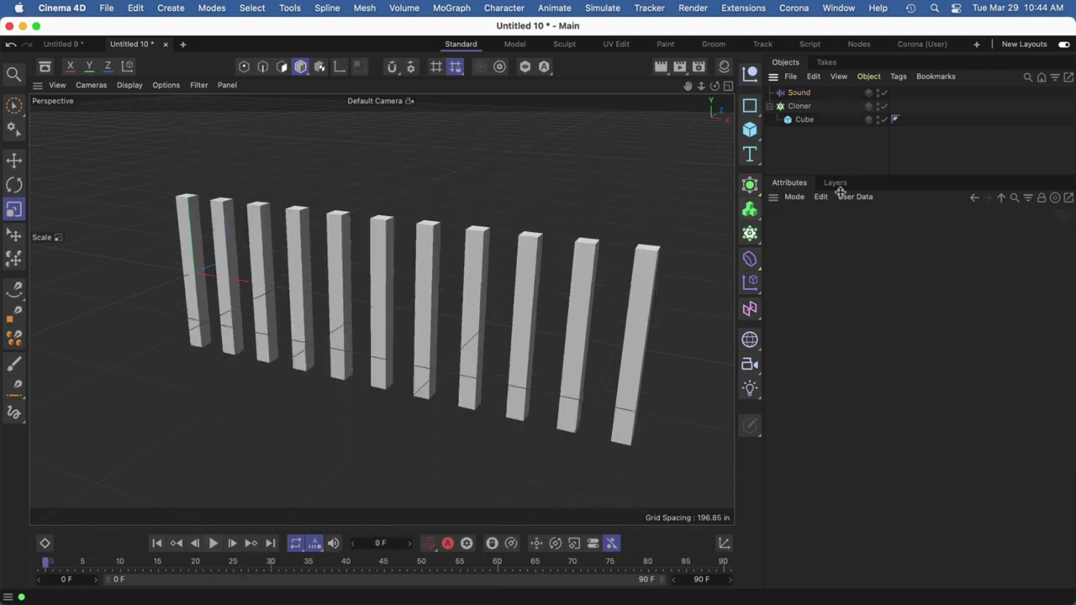
pyautogui.click(797, 92)
pyautogui.scroll(-5, 789, 358)
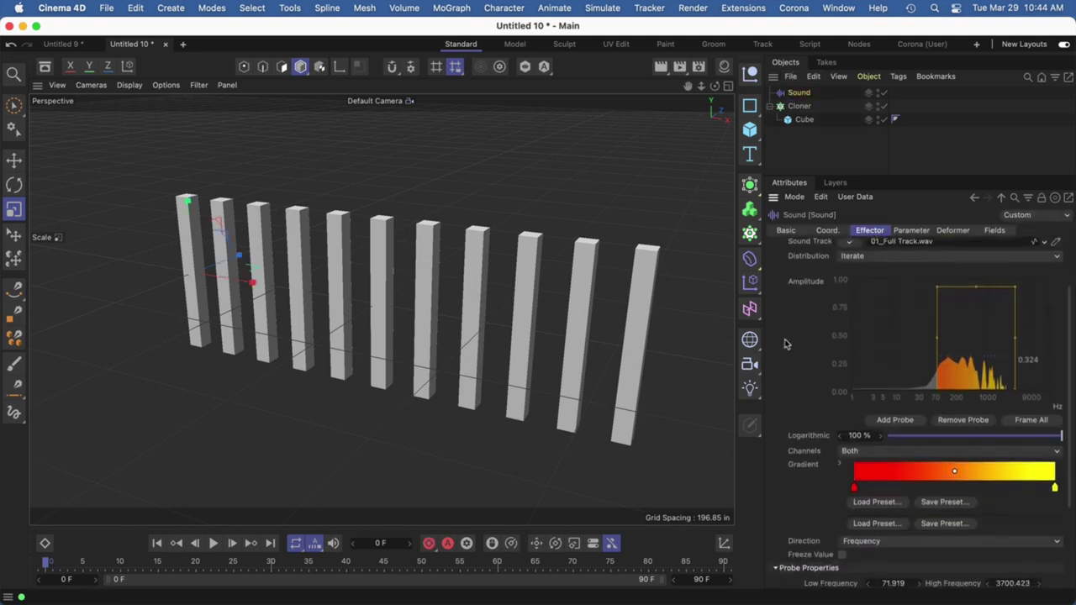
pyautogui.scroll(-5, 785, 343)
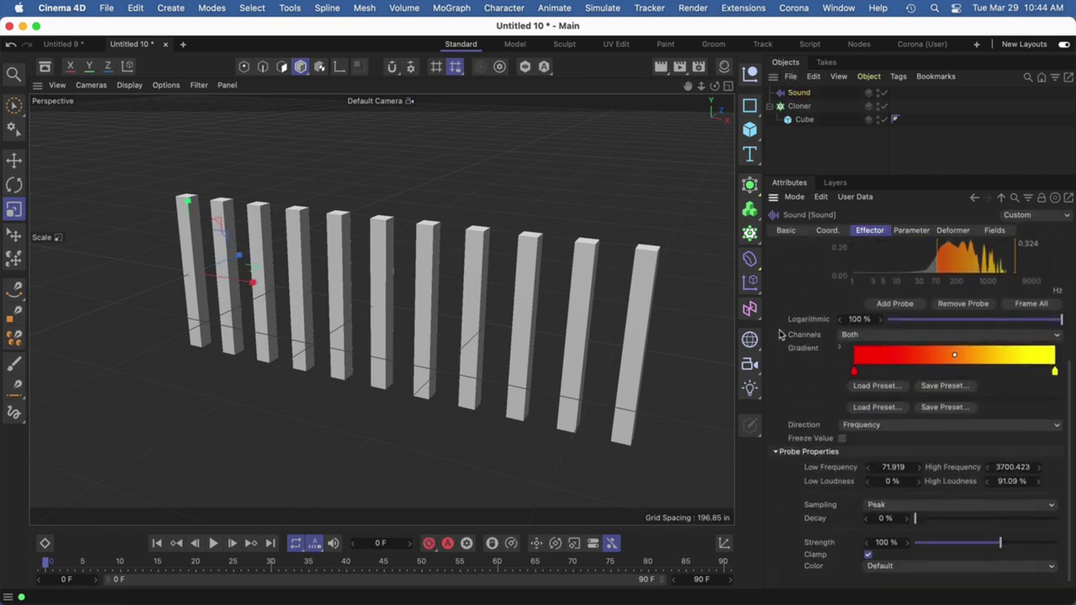
pyautogui.scroll(-1, 779, 334)
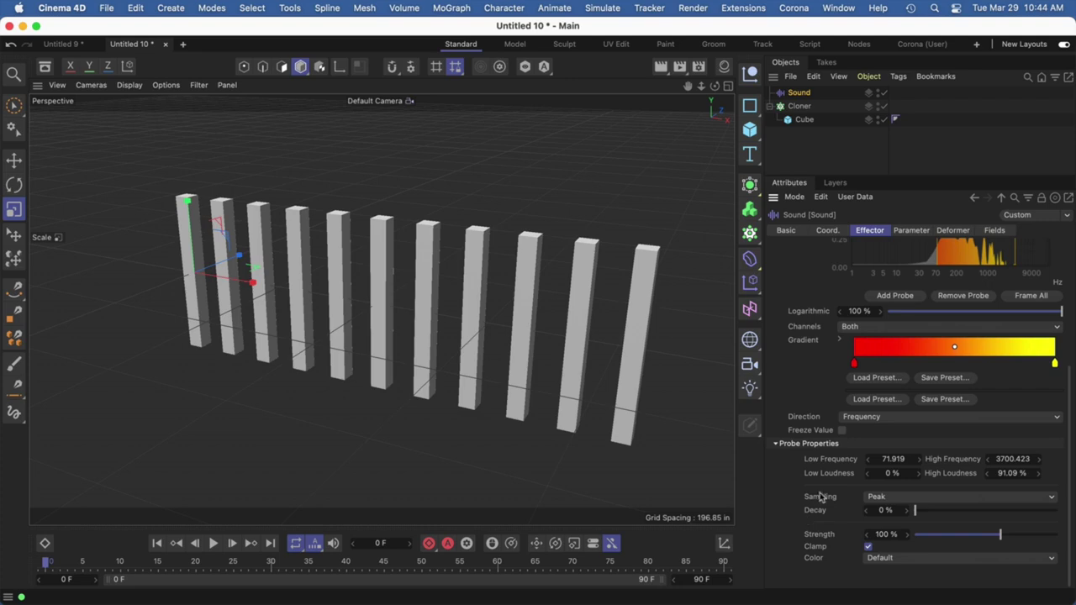
pyautogui.click(992, 497)
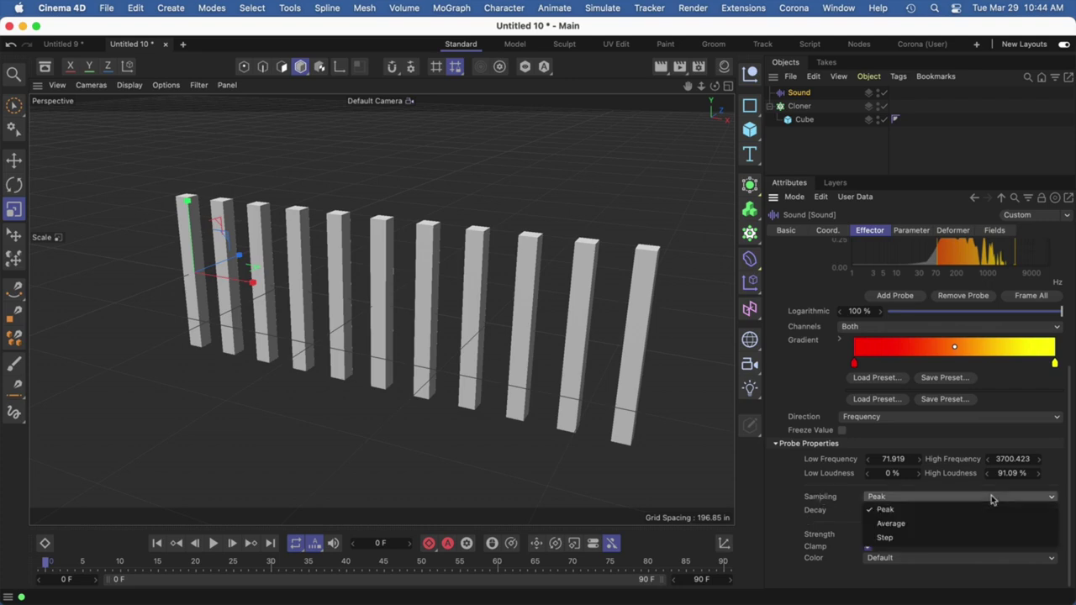
pyautogui.click(960, 536)
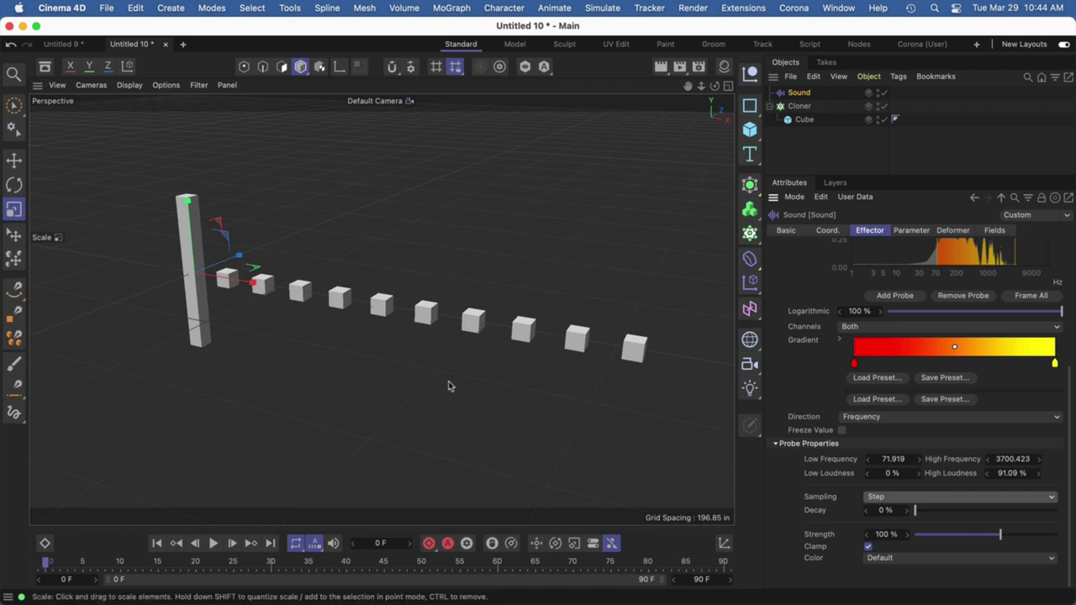
pyautogui.click(215, 544)
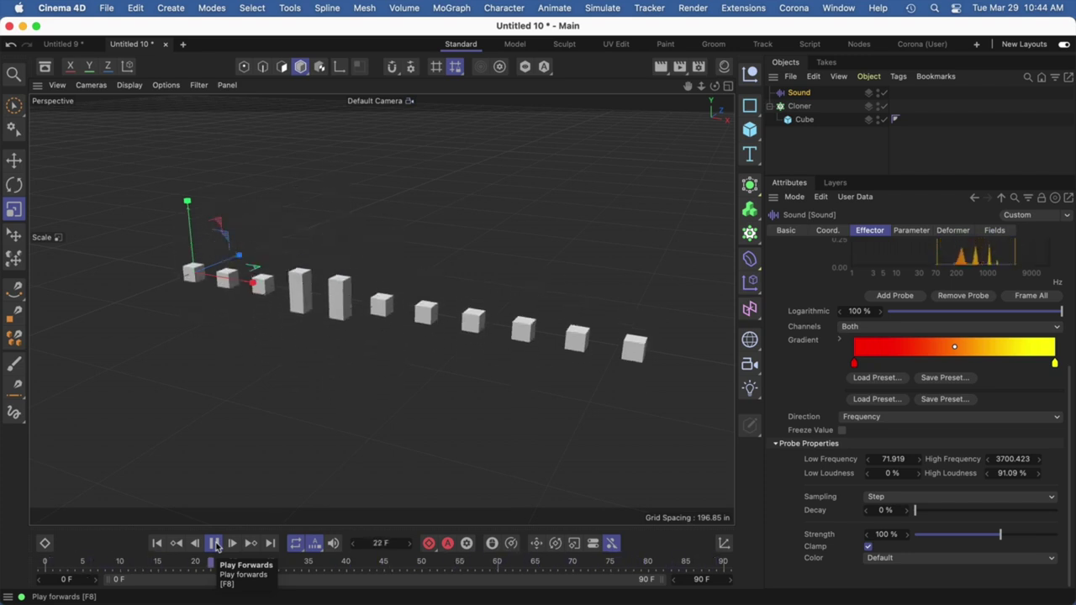
pyautogui.click(215, 544)
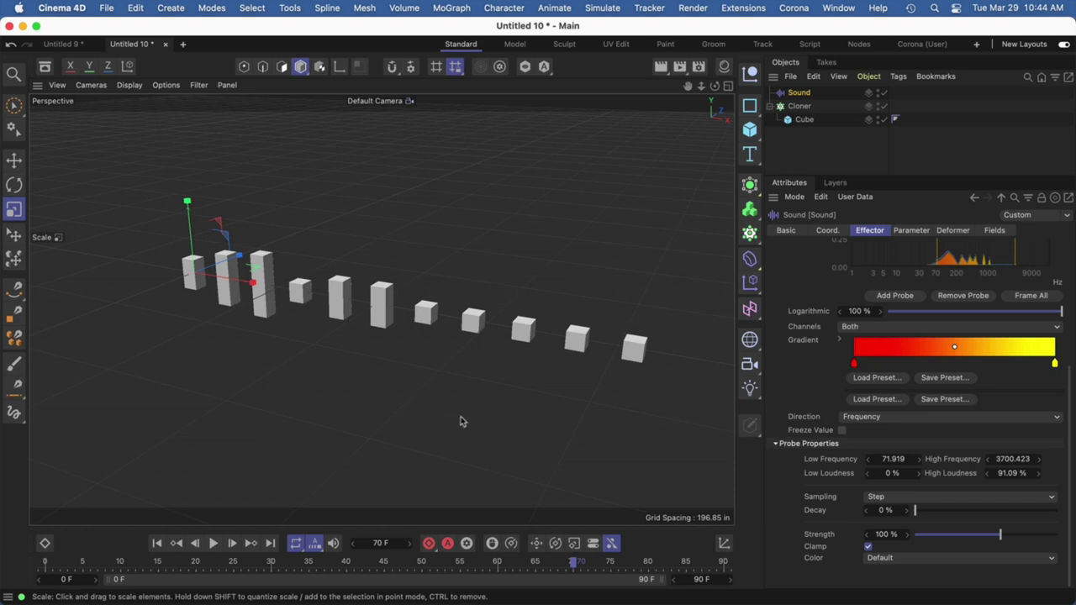
# - Extend the timeline's end to frame 500 and play the animation past frame 400 to preview the cube row
pyautogui.click(720, 579)
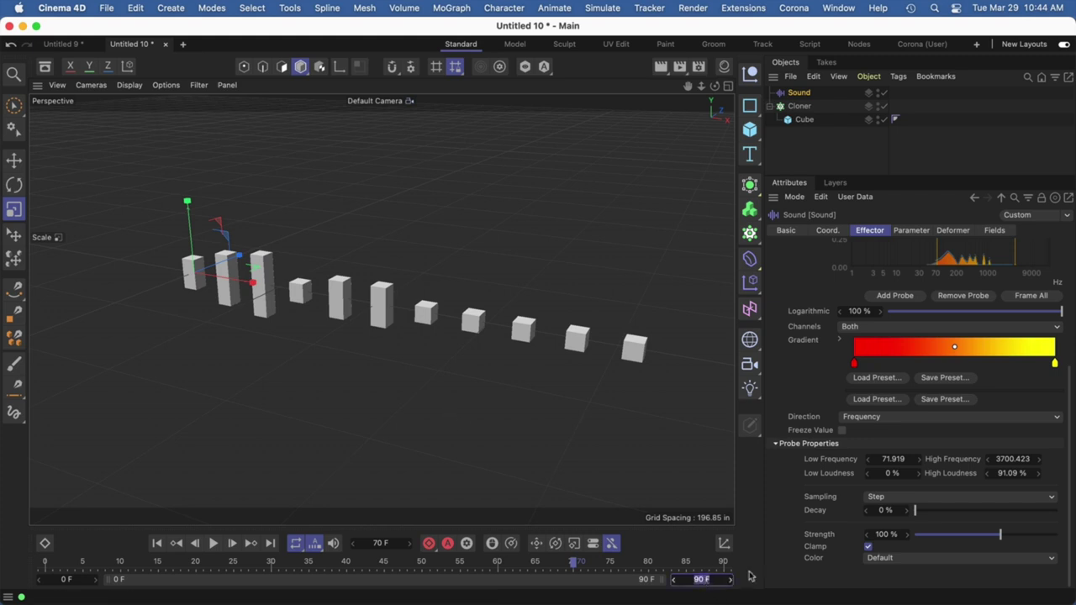
pyautogui.write('500')
pyautogui.press('Return')
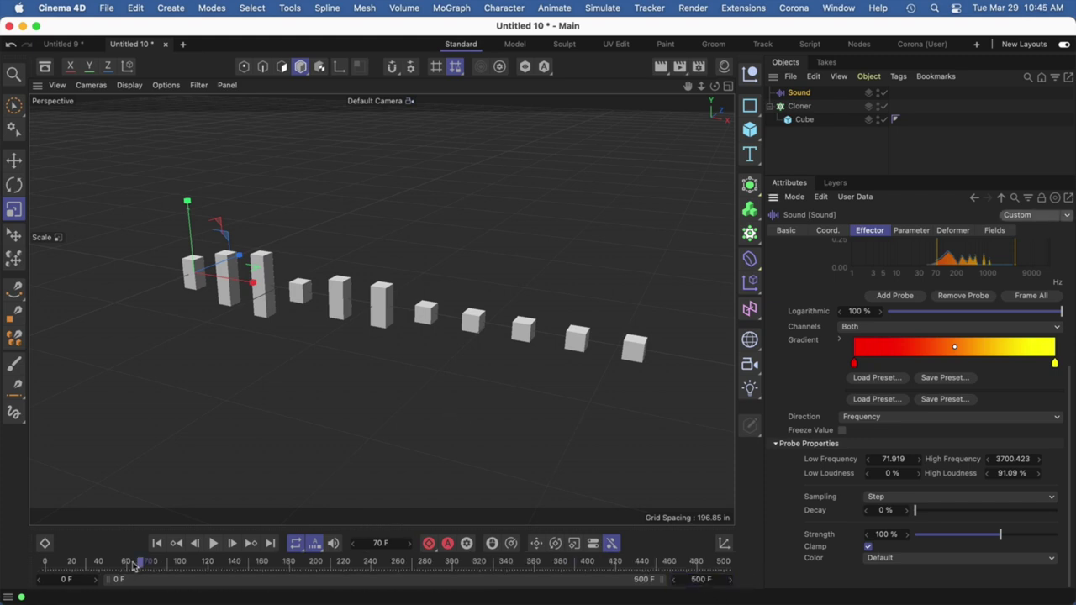
pyautogui.keyDown('alt'); pyautogui.moveTo(254, 399); pyautogui.dragTo(217, 398, button='right'); pyautogui.keyUp('alt')
pyautogui.click(215, 547)
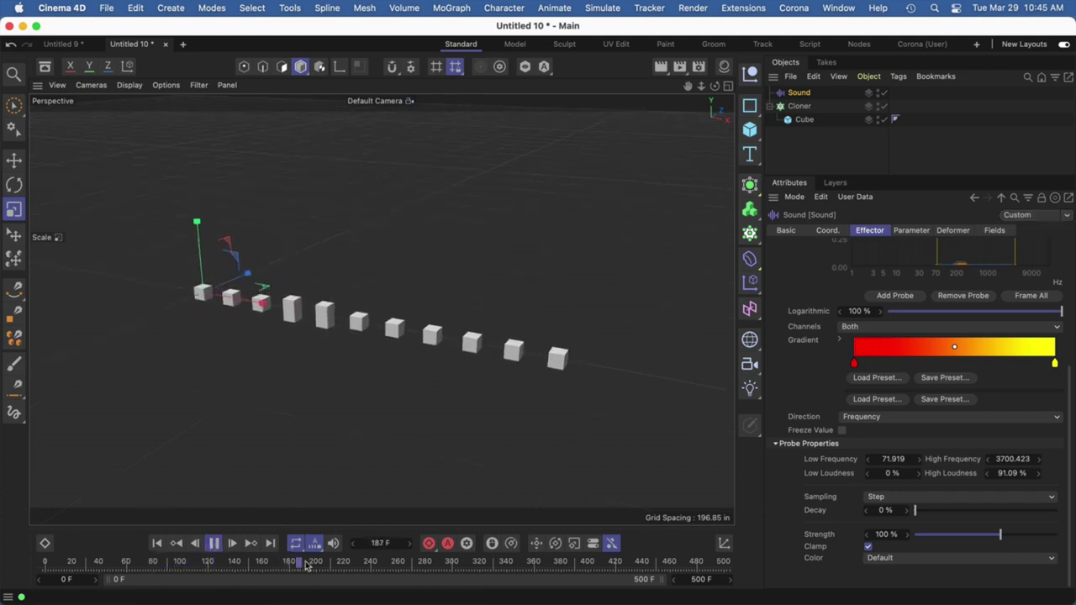
pyautogui.click(214, 544)
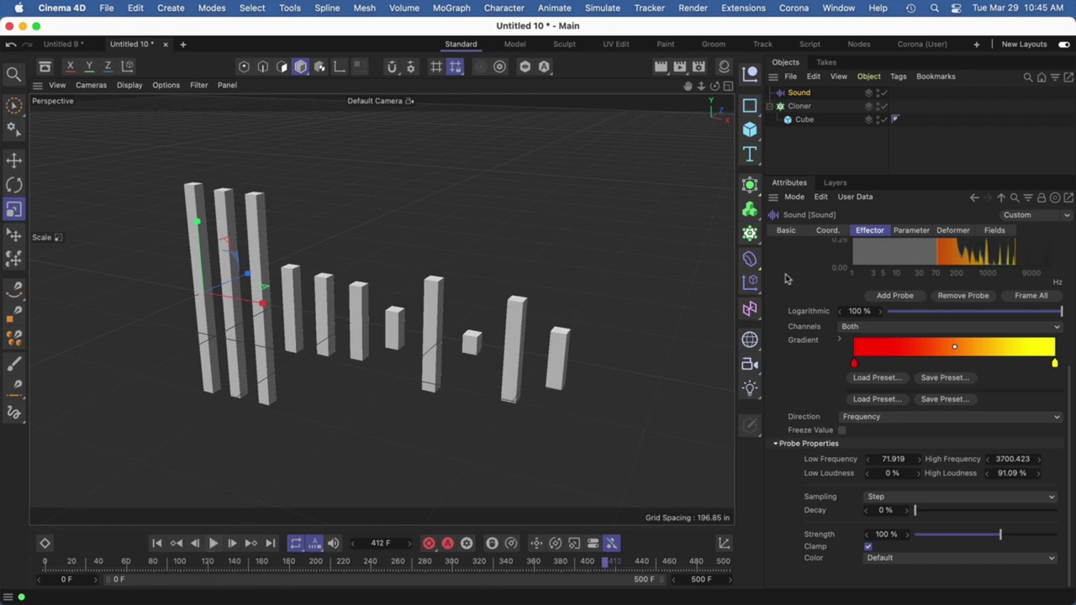
# - Resize the Sound effector's probe to span about 82 Hz to 1019 Hz, with its upper loudness edge at about 75%
pyautogui.scroll(5, 787, 279)
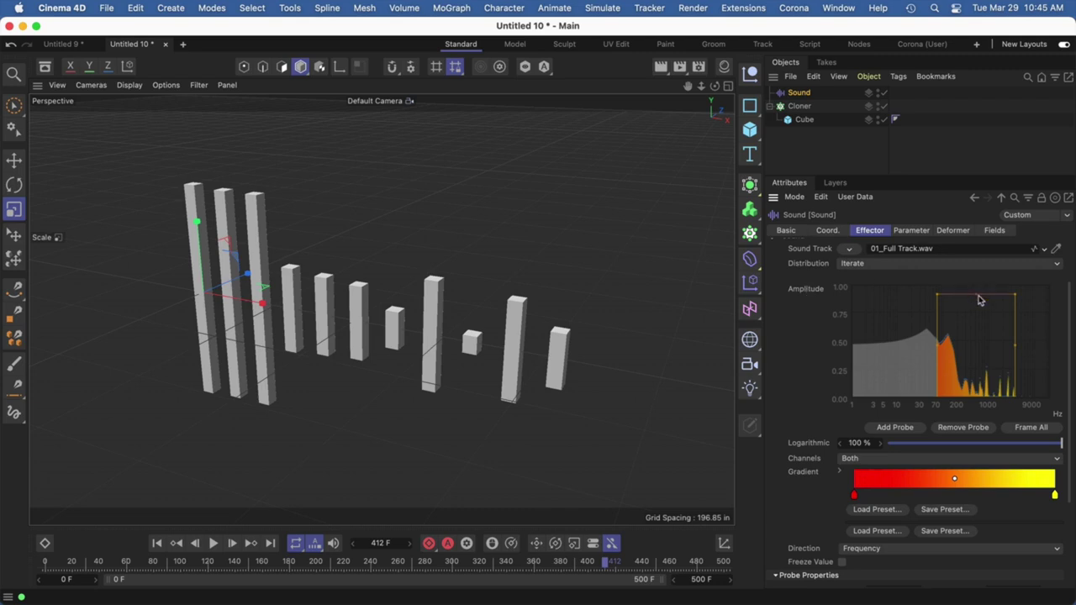
pyautogui.moveTo(1017, 350); pyautogui.dragTo(946, 346)
pyautogui.moveTo(967, 297); pyautogui.dragTo(965, 317)
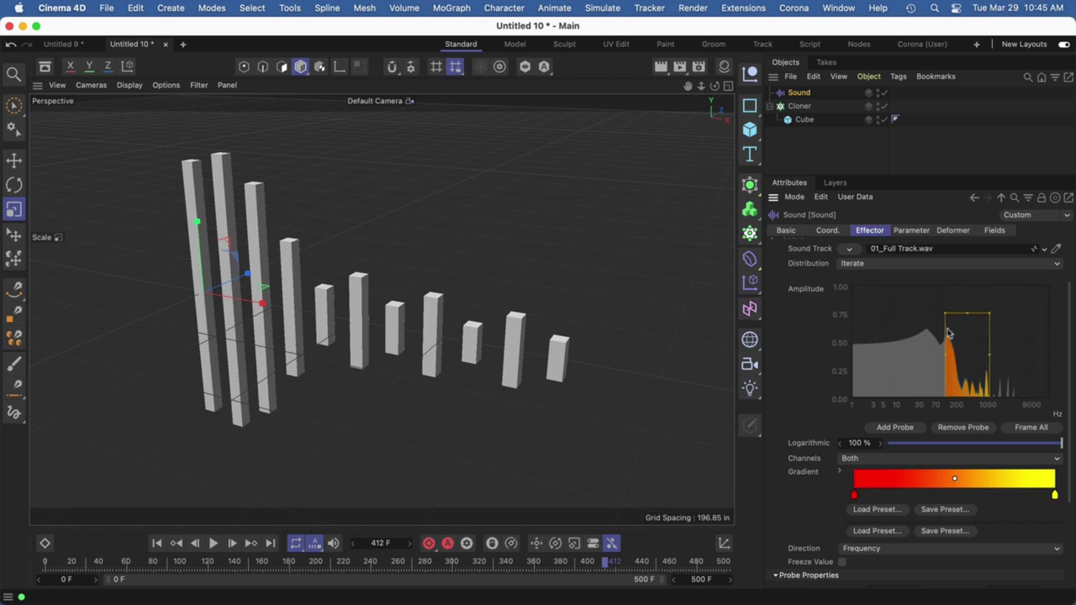
pyautogui.moveTo(944, 360); pyautogui.dragTo(939, 360)
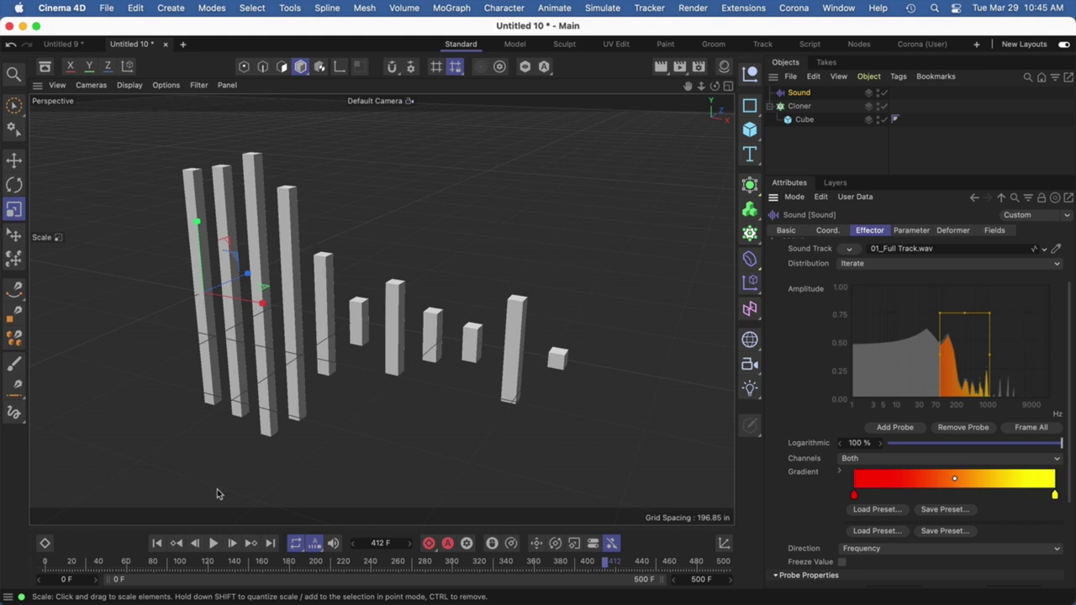
# - Play the animation from the first frame to check the cubes' motion with the narrowed probe, and stop it
pyautogui.click(156, 543)
pyautogui.click(214, 543)
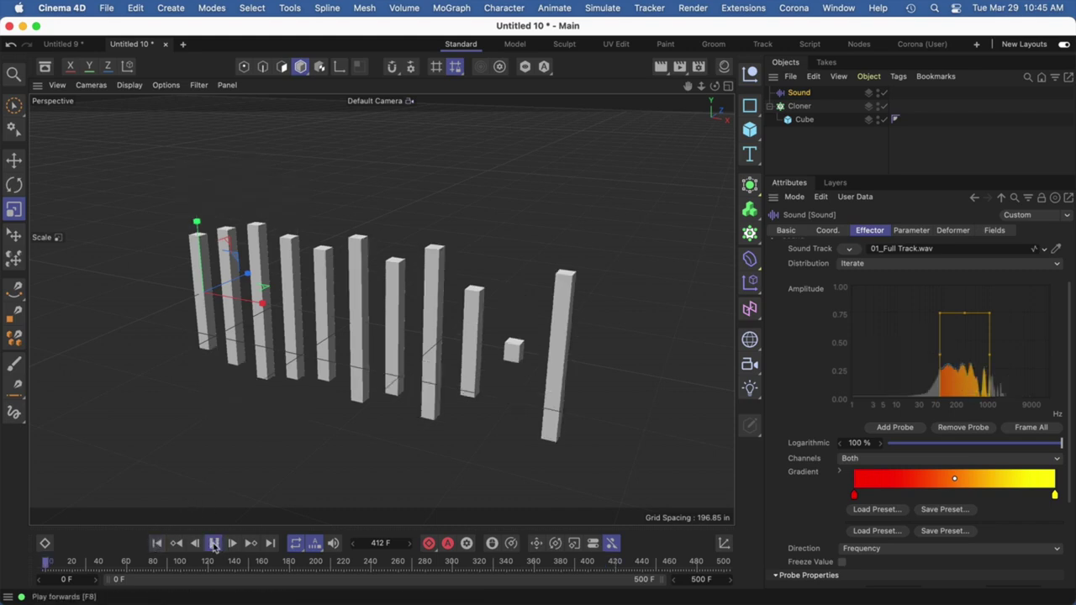
pyautogui.click(214, 544)
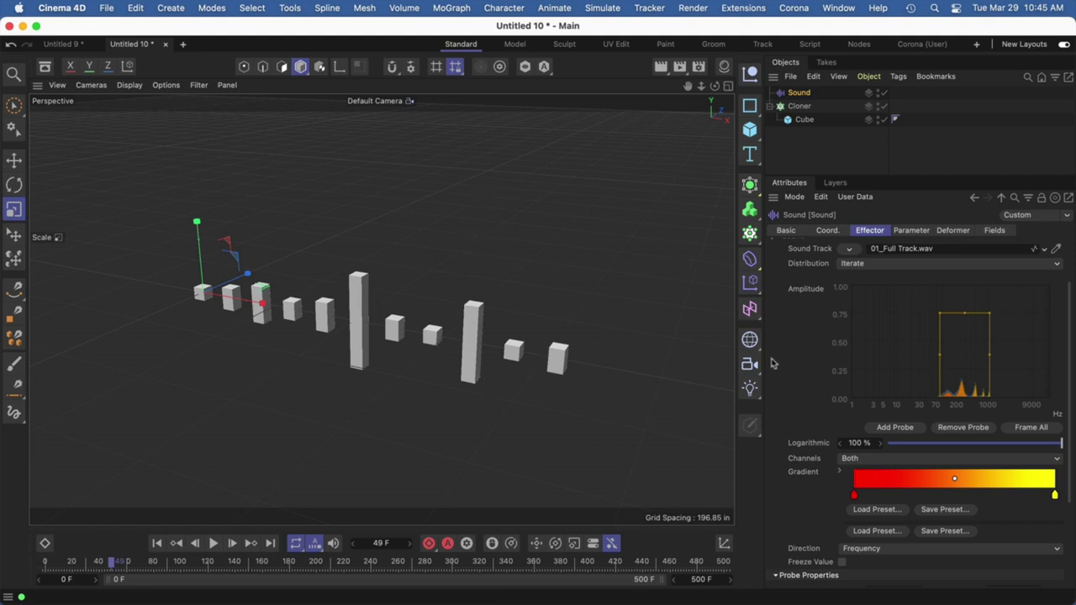
# - Set the Sound effector's probe Decay to 53% and play the animation from the start to preview it
pyautogui.scroll(-5, 772, 357)
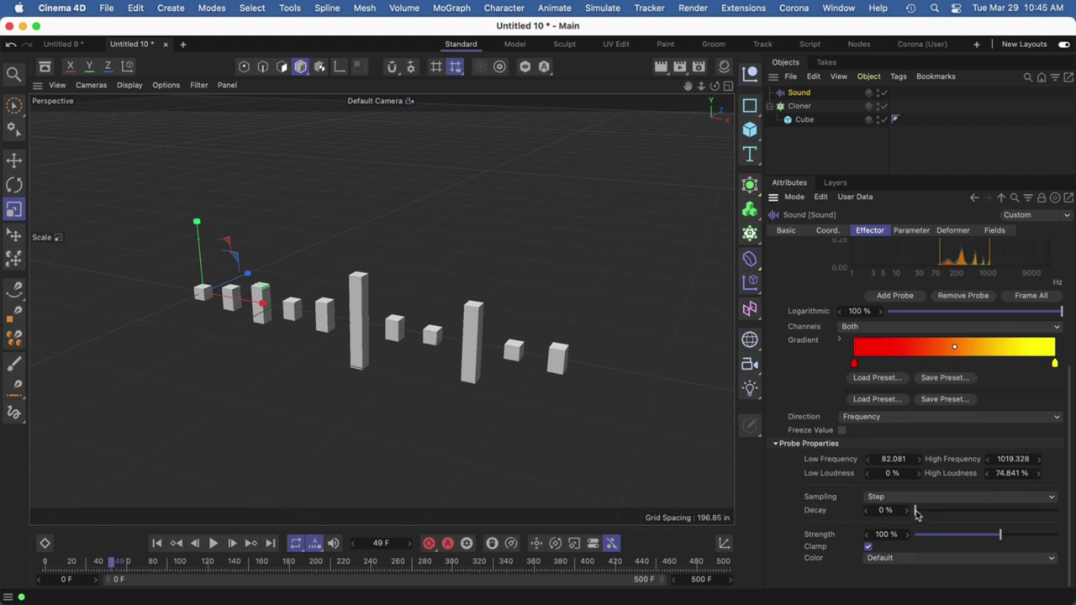
pyautogui.moveTo(916, 515); pyautogui.dragTo(993, 511)
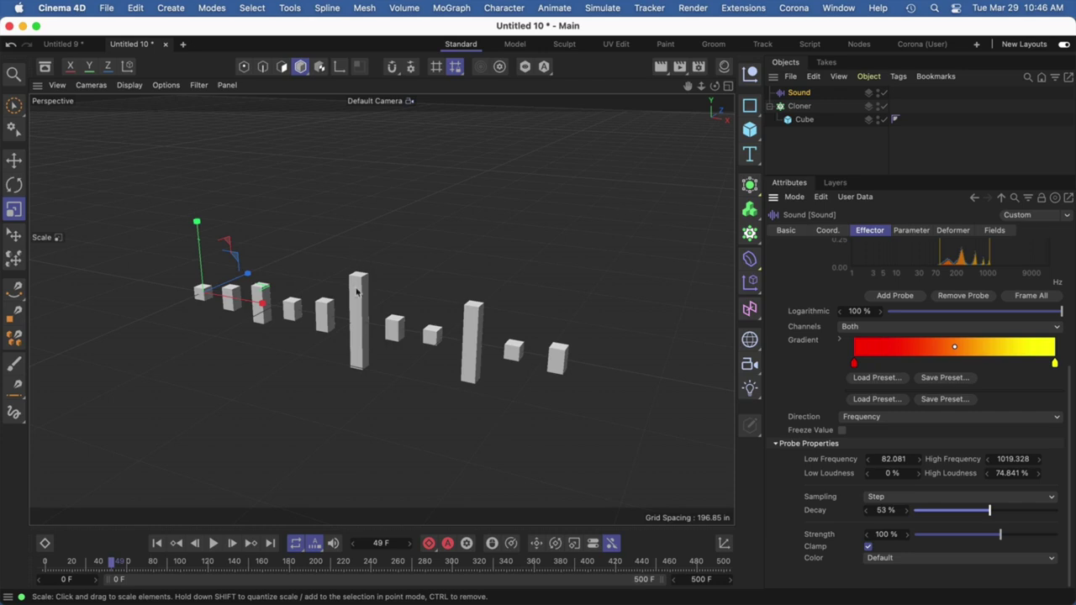
pyautogui.click(156, 543)
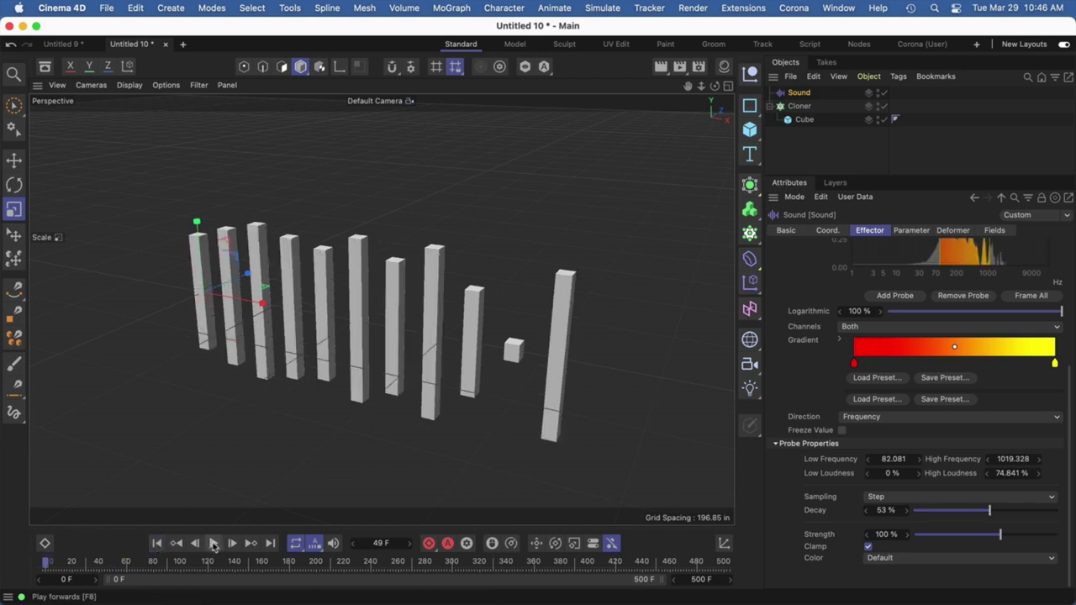
pyautogui.click(213, 544)
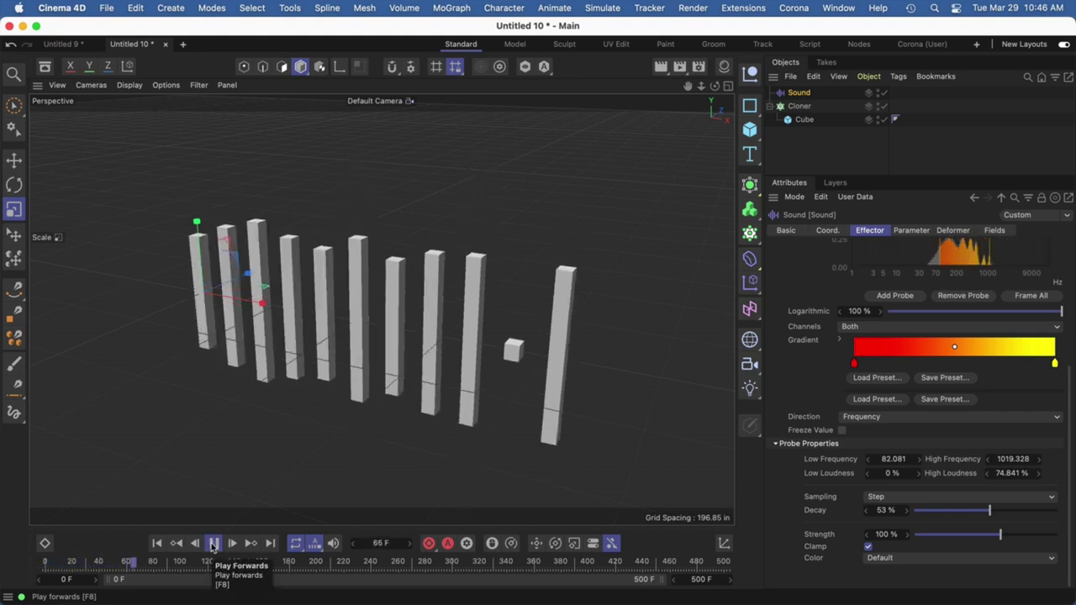
pyautogui.click(213, 544)
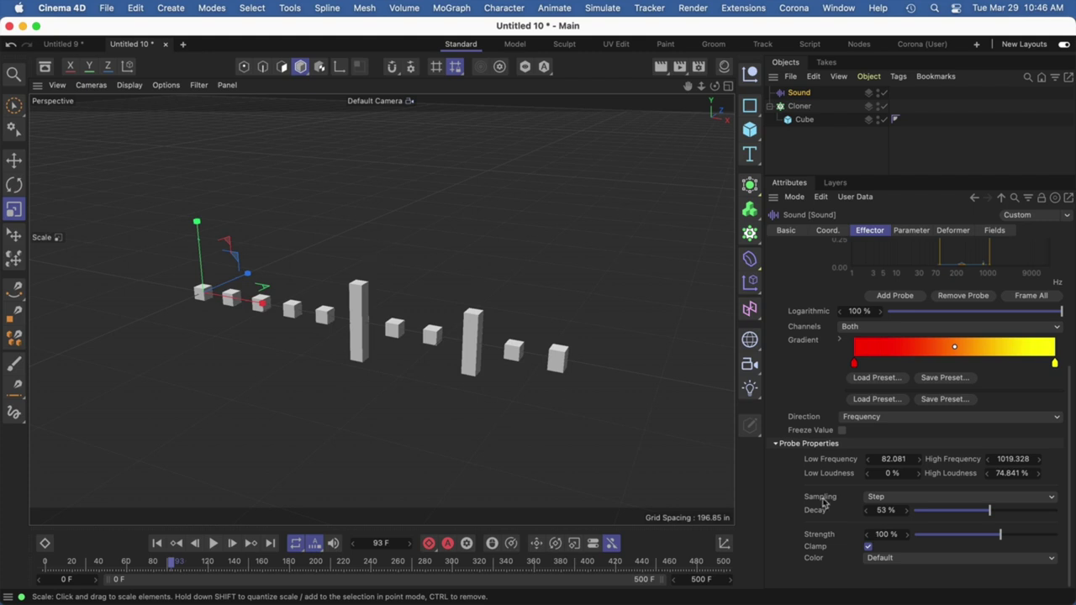
# - Reset the probe's Decay to 0% and replay the animation from the first frame for comparison
pyautogui.moveTo(989, 512); pyautogui.dragTo(882, 513)
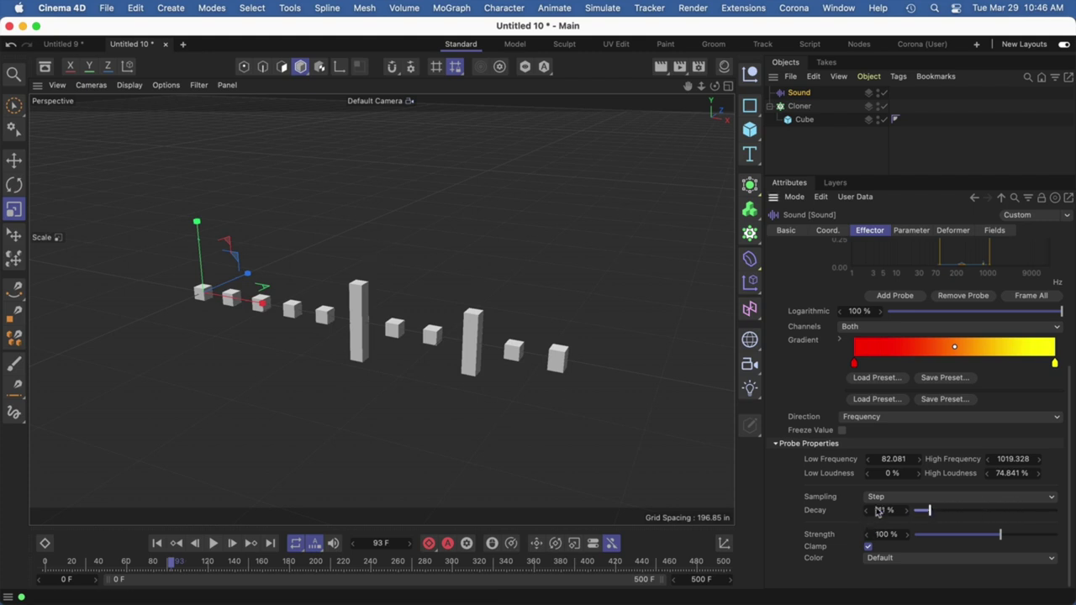
pyautogui.click(156, 544)
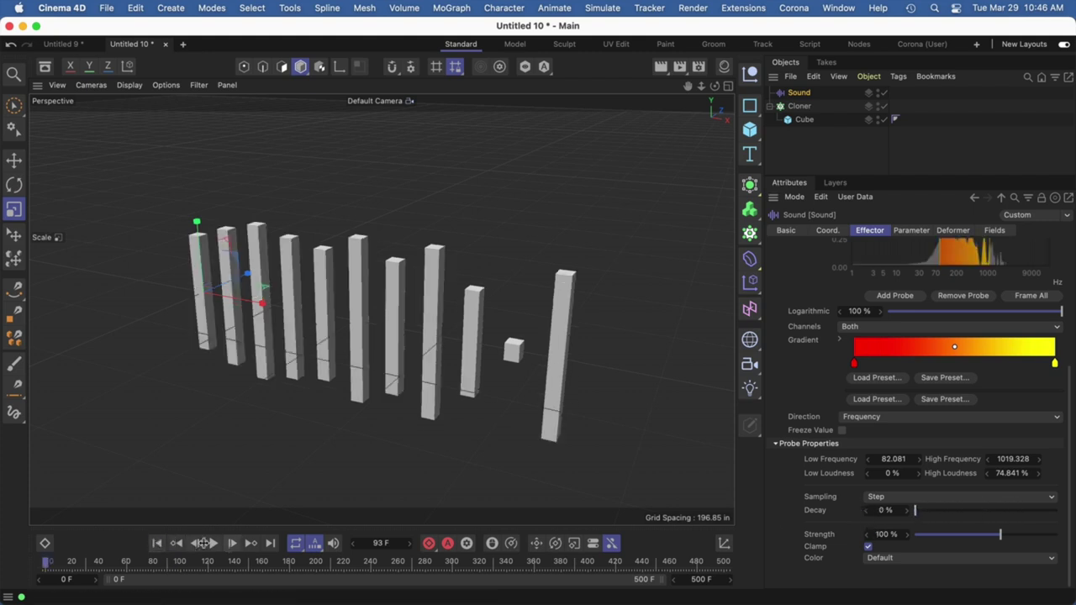
pyautogui.click(213, 543)
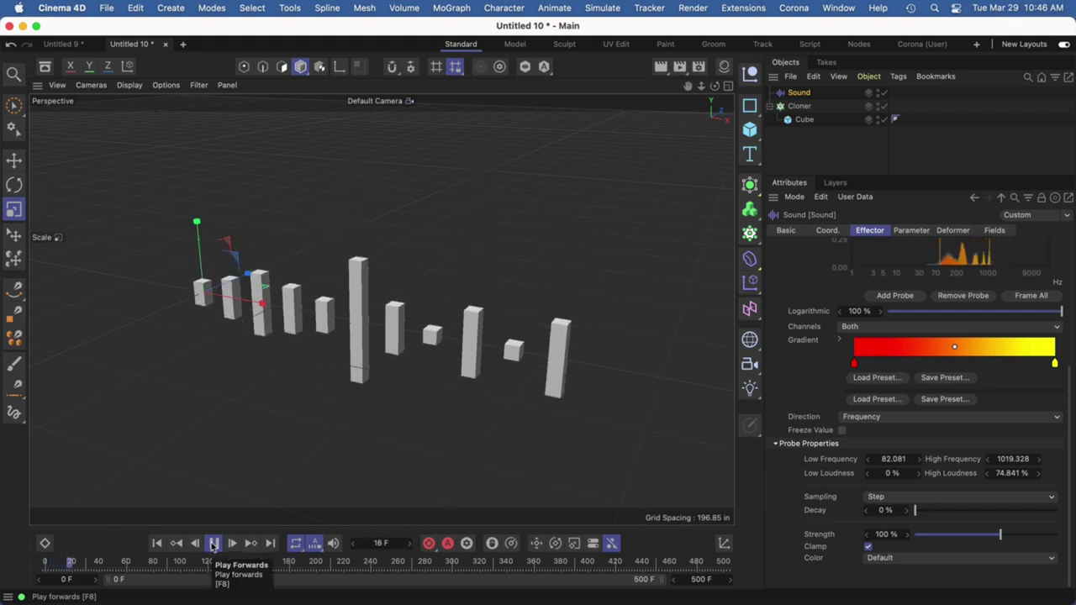
pyautogui.click(212, 543)
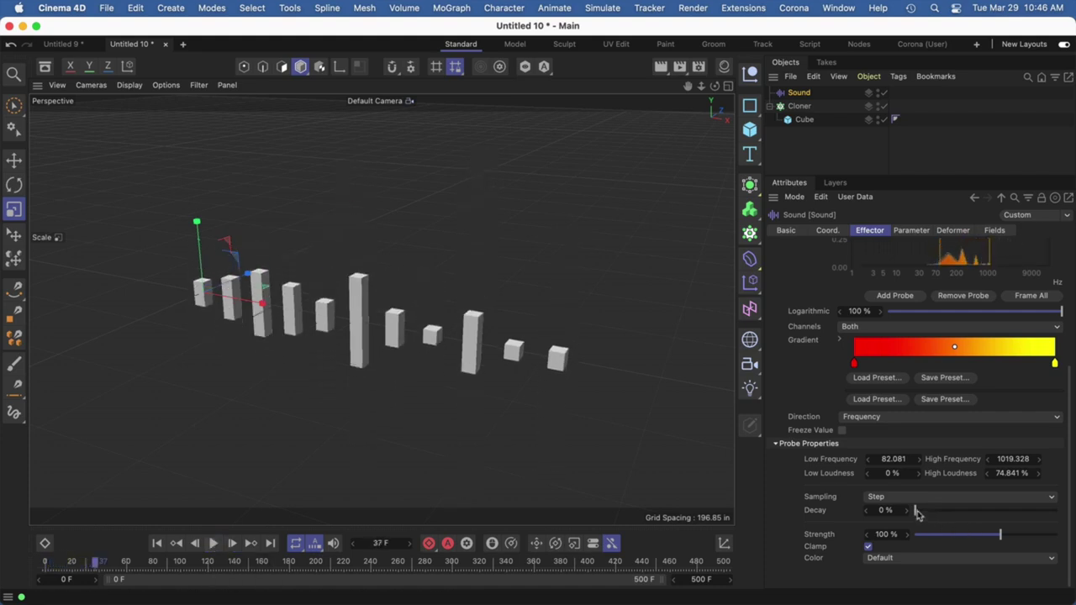
# - Raise the probe's Decay to 54% and play the animation again from the first frame
pyautogui.moveTo(917, 515); pyautogui.dragTo(993, 514)
pyautogui.click(156, 543)
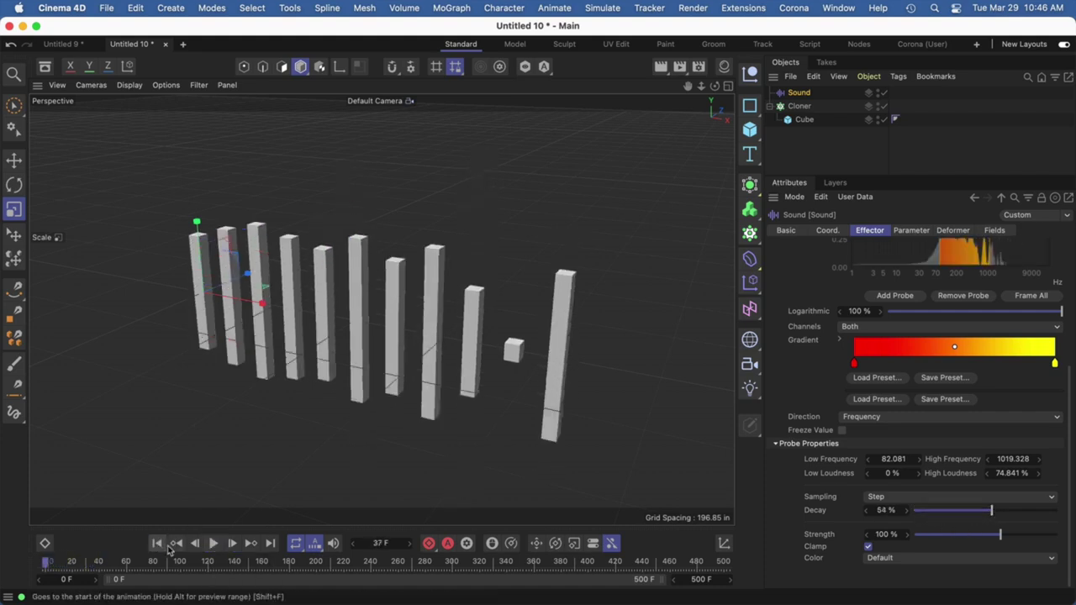
pyautogui.click(213, 543)
pyautogui.click(215, 543)
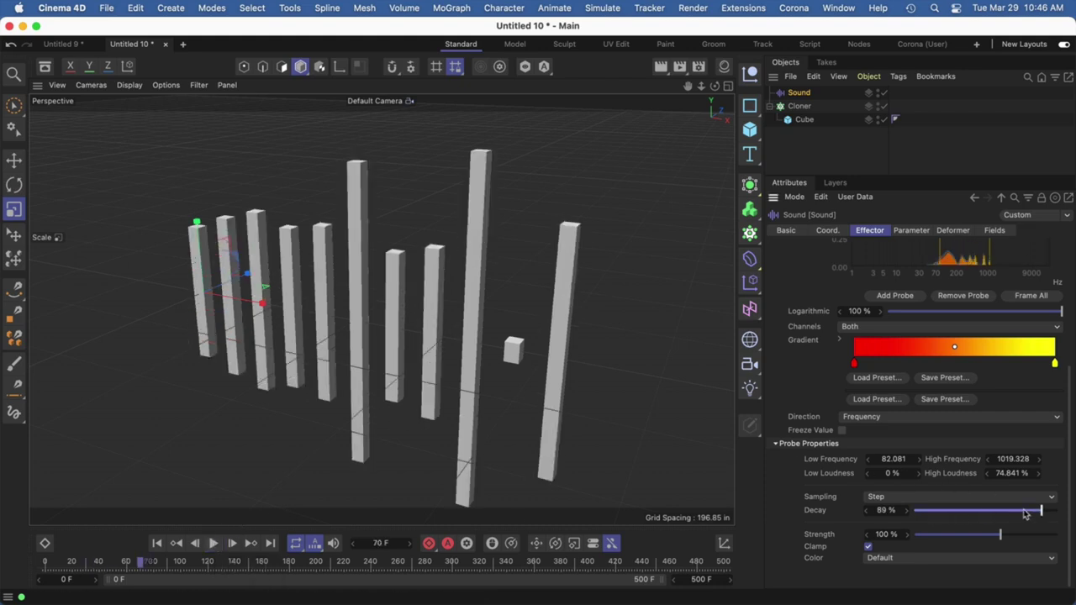
# - Set the probe's Decay to its 100% maximum and replay the animation from the first frame
pyautogui.moveTo(1040, 512)
pyautogui.mouseDown()
pyautogui.moveTo(984, 510)
pyautogui.moveTo(1061, 510)
pyautogui.mouseUp()
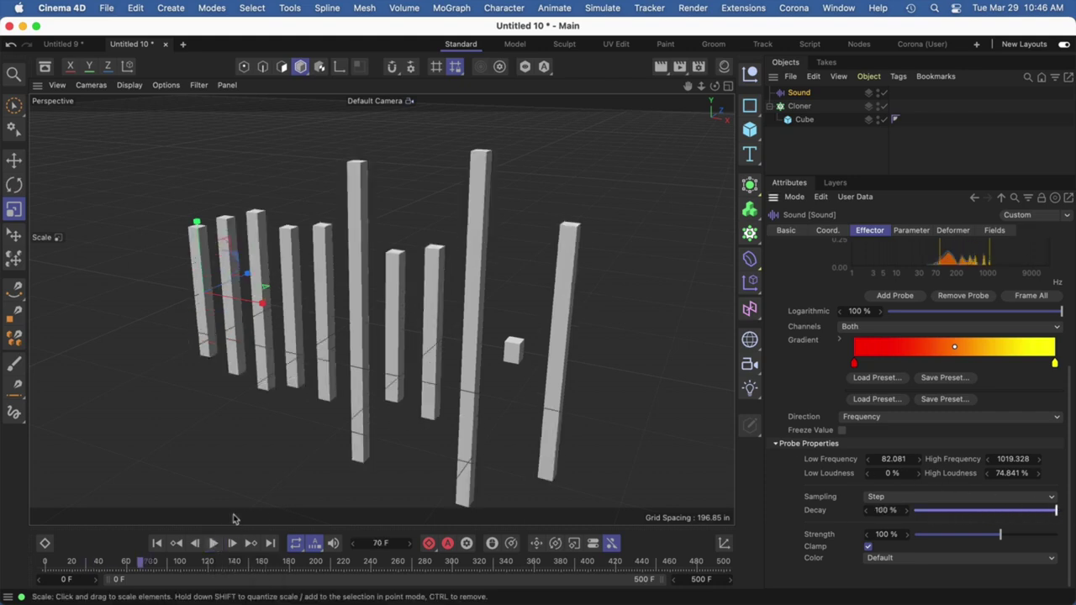
pyautogui.click(155, 543)
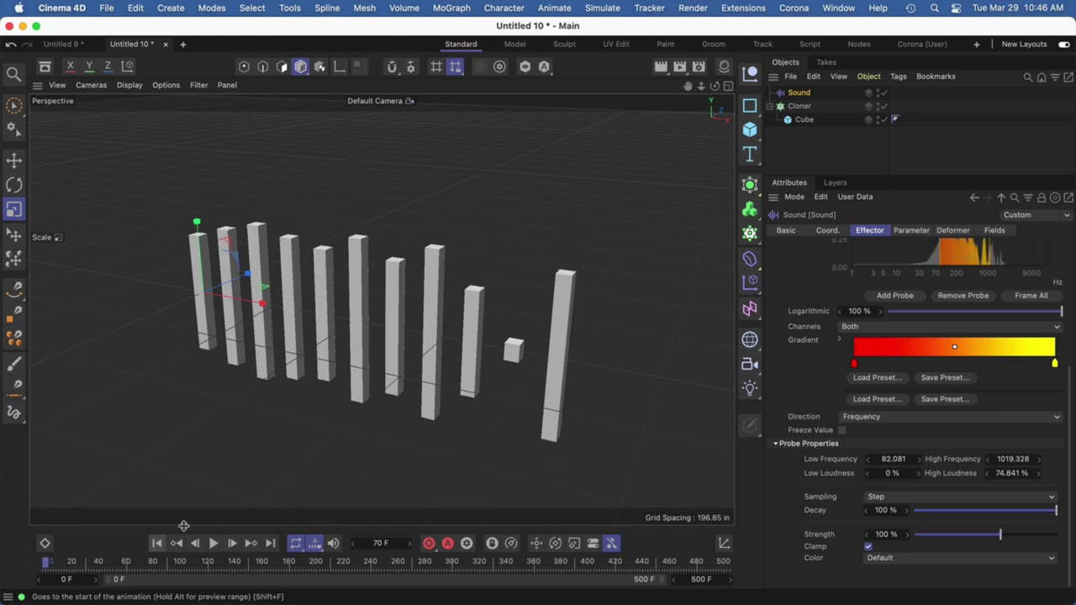
pyautogui.click(214, 544)
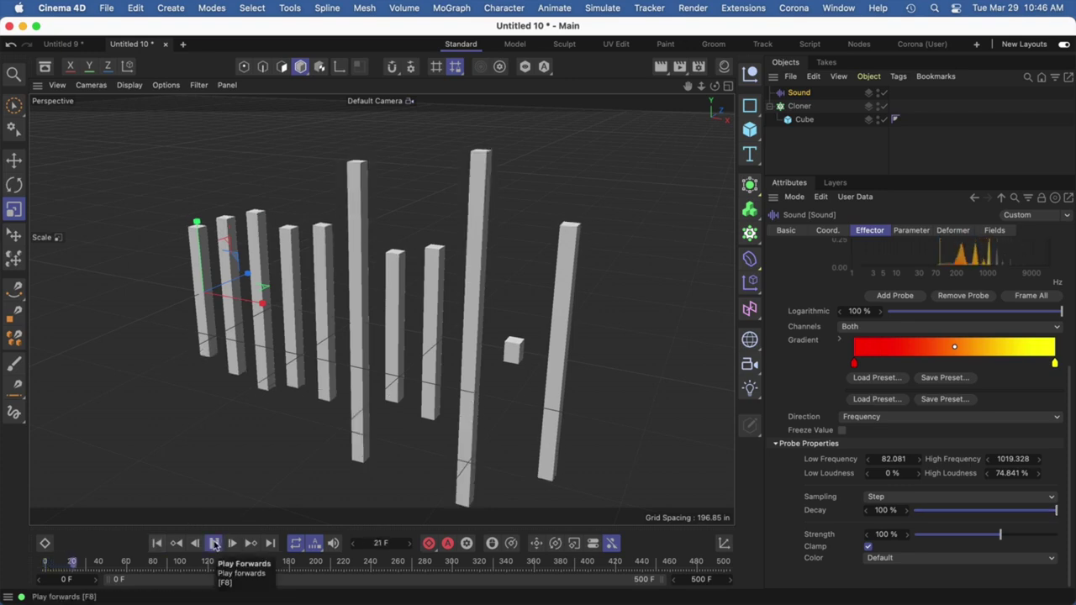
pyautogui.click(215, 543)
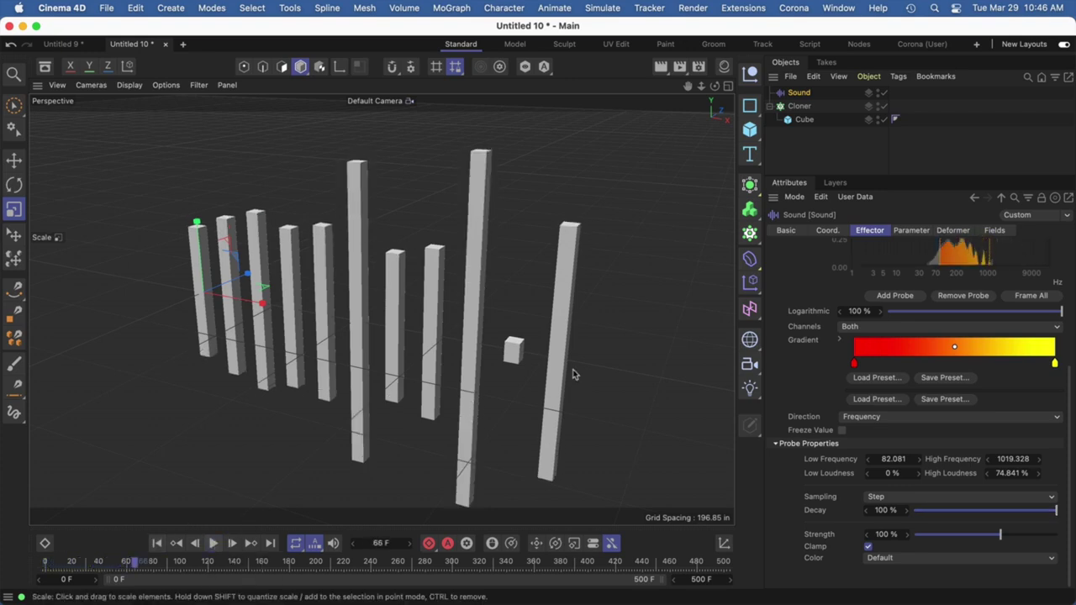
# - Lower the probe's Decay to 70% and replay the animation from the first frame
pyautogui.moveTo(1058, 511); pyautogui.dragTo(1018, 512)
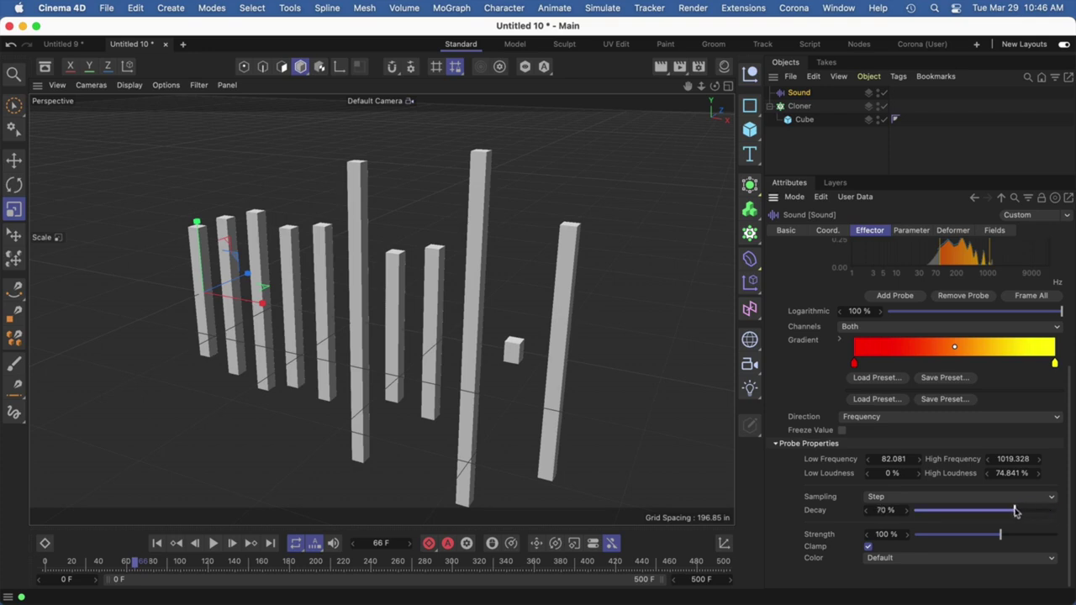
pyautogui.click(156, 544)
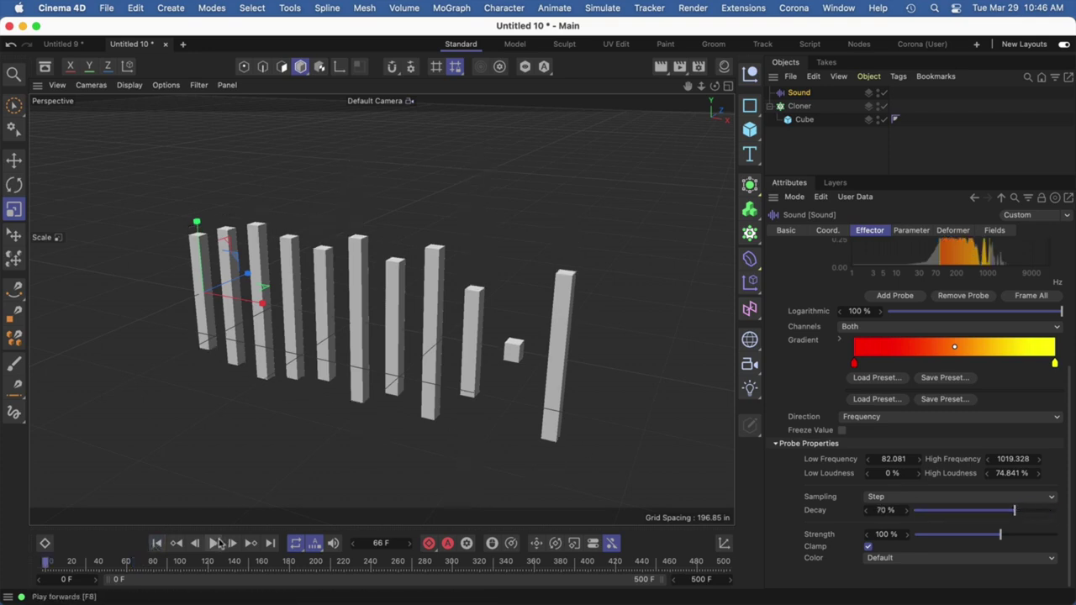
pyautogui.click(214, 544)
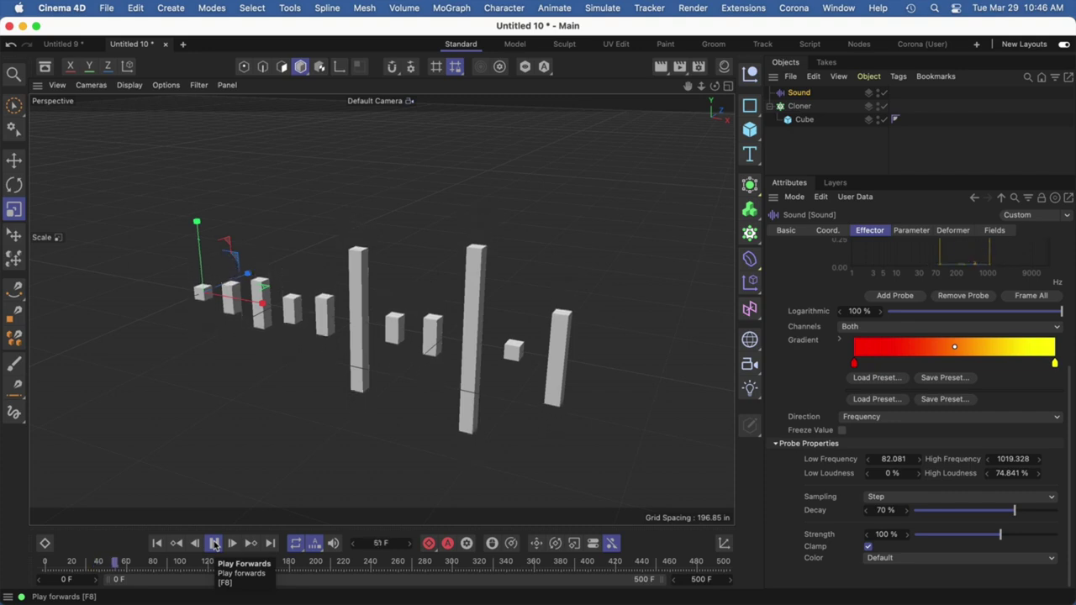
# - Set the probe's Decay to 43%, replay the animation from the first frame and stop it
pyautogui.moveTo(1013, 510); pyautogui.dragTo(967, 511)
pyautogui.click(157, 544)
pyautogui.click(212, 545)
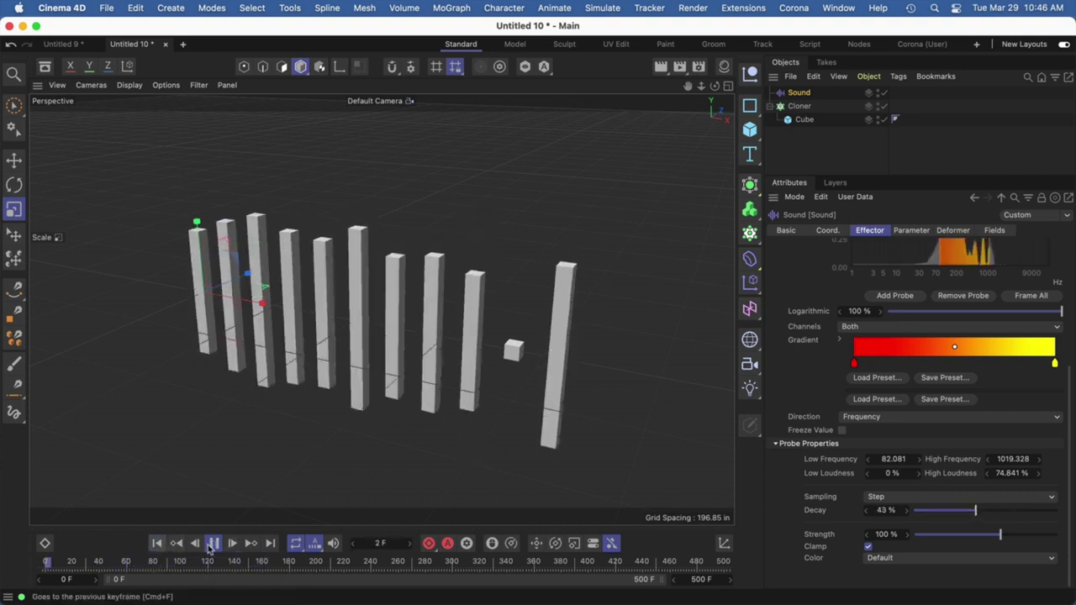
pyautogui.click(212, 544)
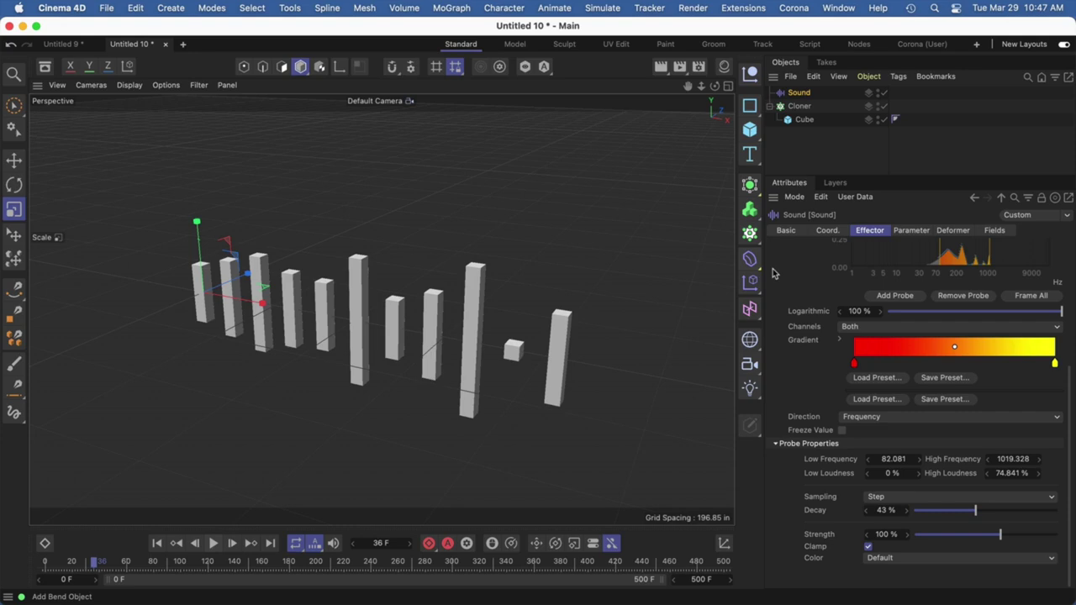
# - Enable Rotation in the Sound effector's parameters with R.H at 203°, and play the animation from the first frame
pyautogui.click(870, 158)
pyautogui.click(799, 93)
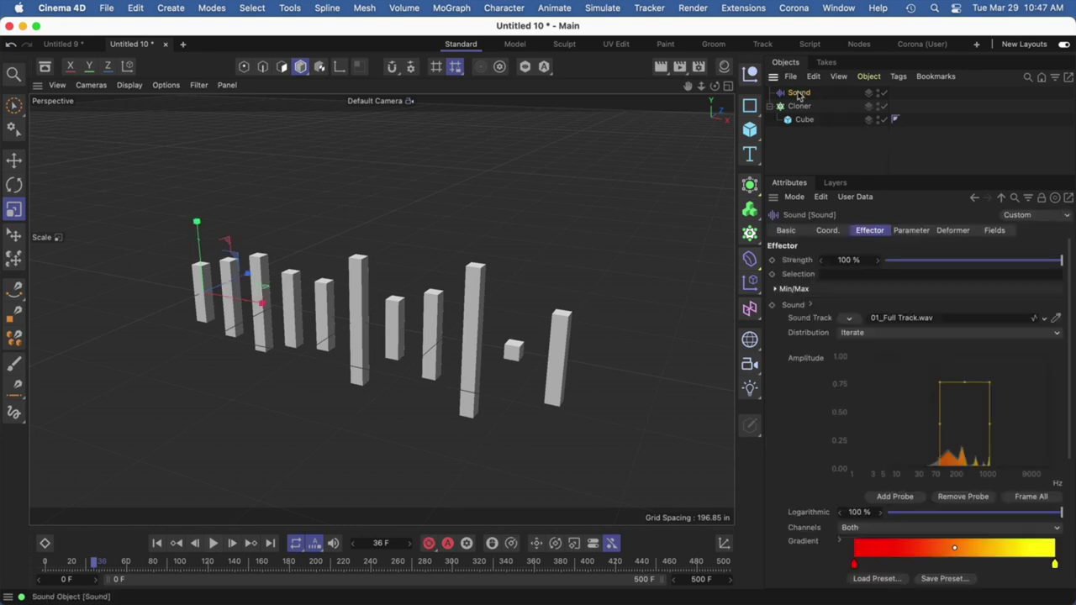
pyautogui.click(910, 230)
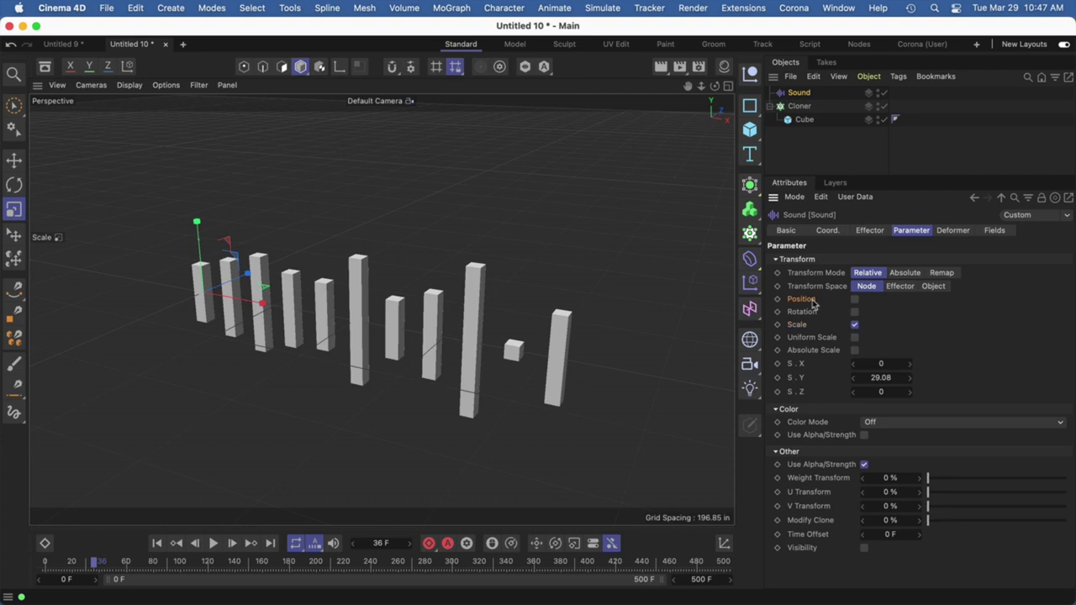
pyautogui.click(854, 311)
pyautogui.moveTo(878, 339); pyautogui.dragTo(1000, 325)
pyautogui.press('super+z')
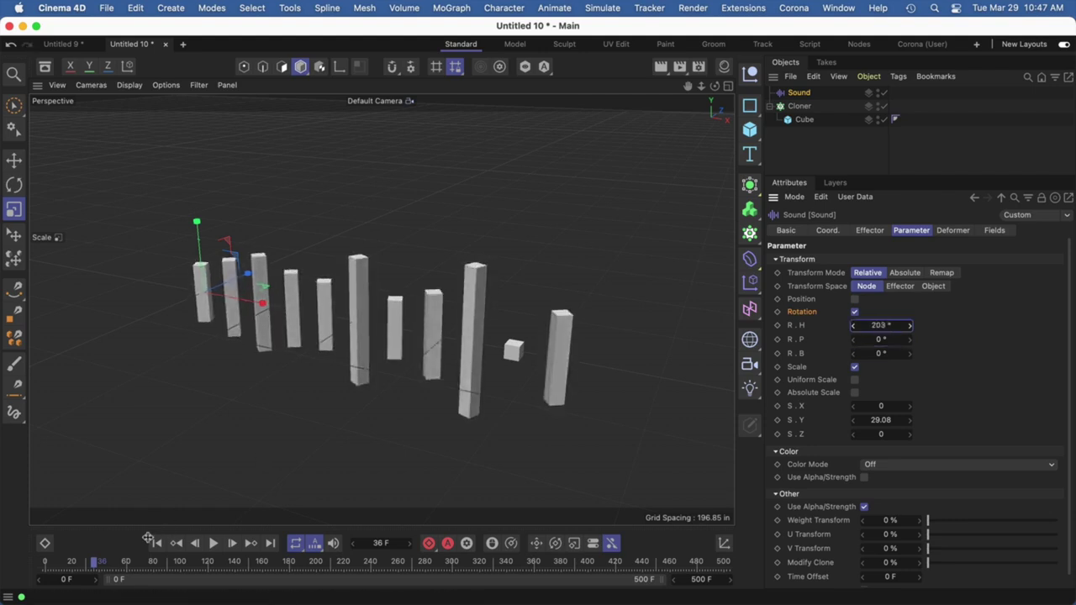
pyautogui.click(156, 543)
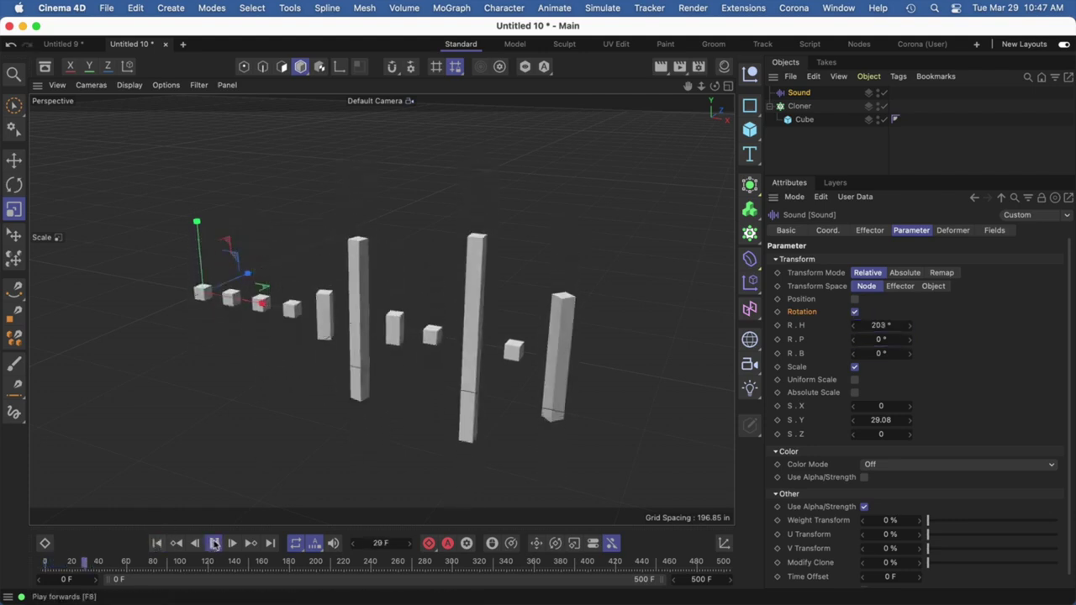
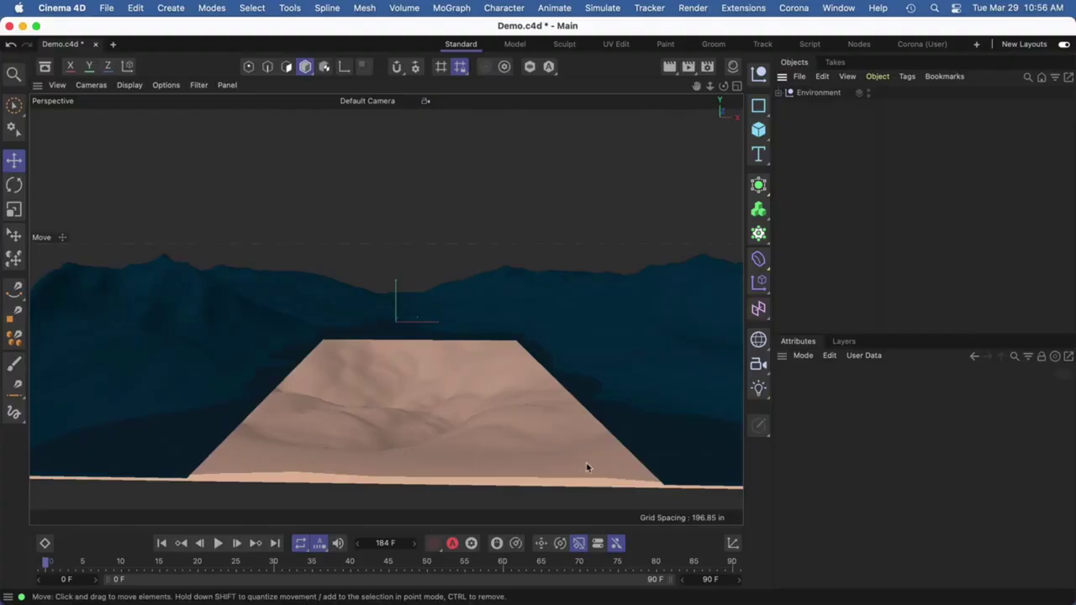
# - Extend the Demo.c4d project timeline to end at frame 2100 and slightly widen the object name column
pyautogui.doubleClick(708, 579)
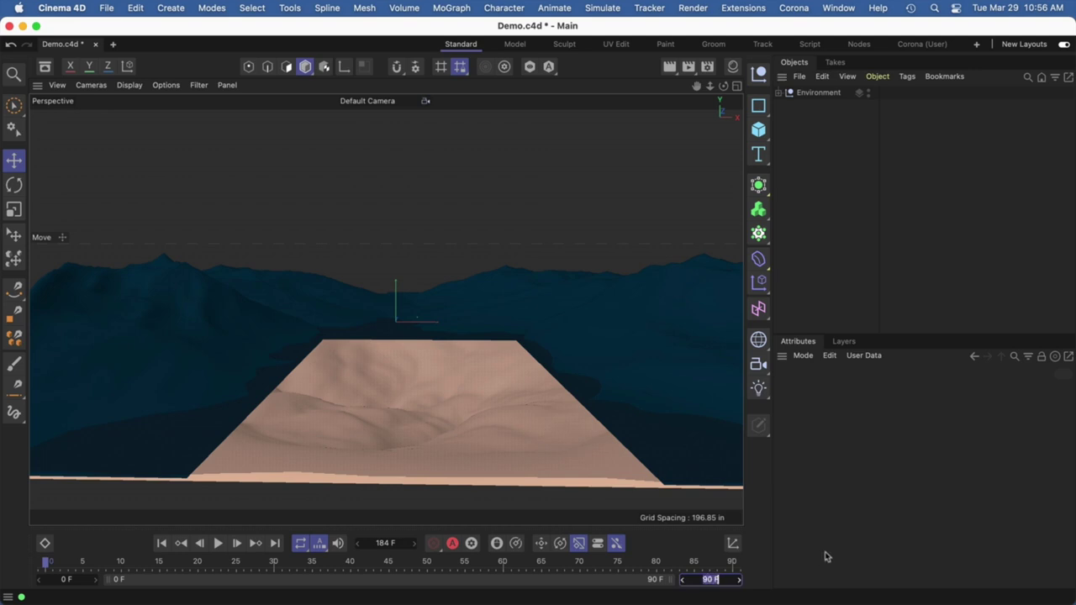
pyautogui.write('2100')
pyautogui.press('Return')
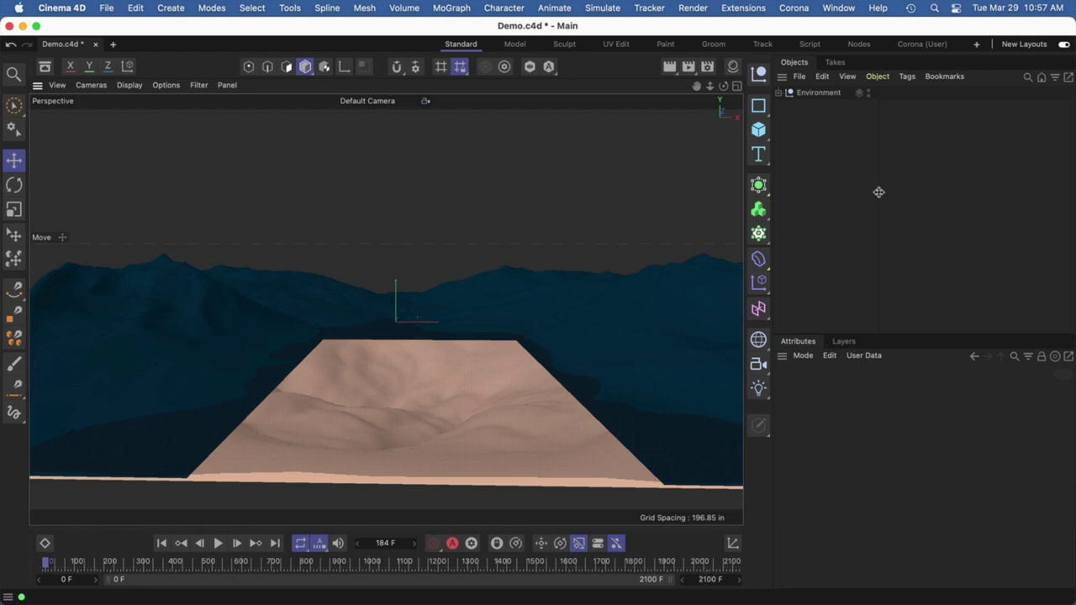
pyautogui.moveTo(878, 192); pyautogui.dragTo(890, 189)
# - Add a cube to the landscape scene and scale it down uniformly to a small block
pyautogui.keyDown('alt'); pyautogui.moveTo(487, 269); pyautogui.dragTo(480, 341); pyautogui.keyUp('alt')
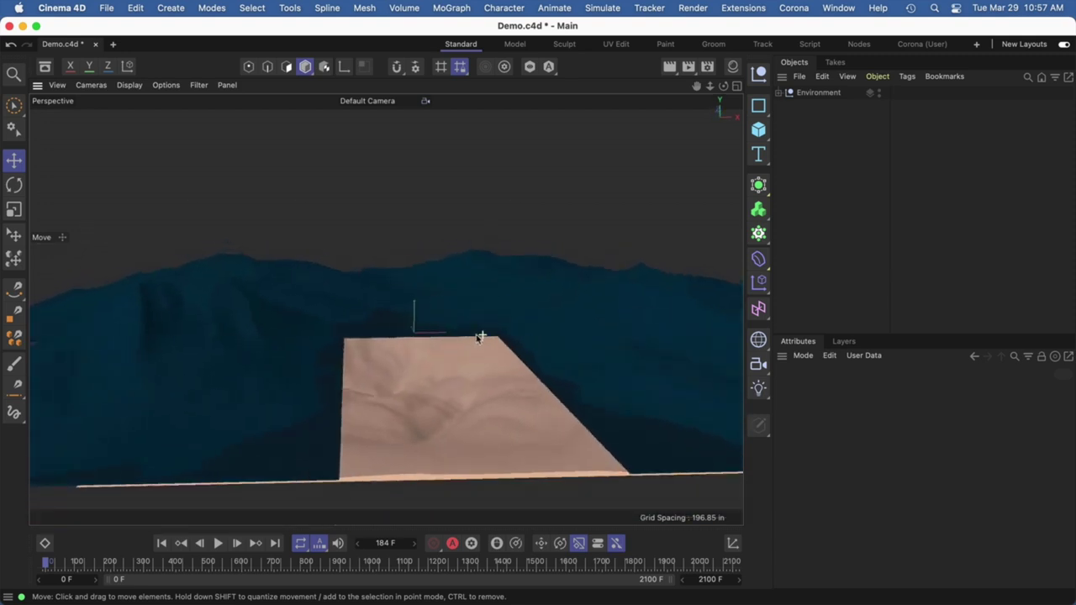
pyautogui.click(758, 130)
pyautogui.press('t')
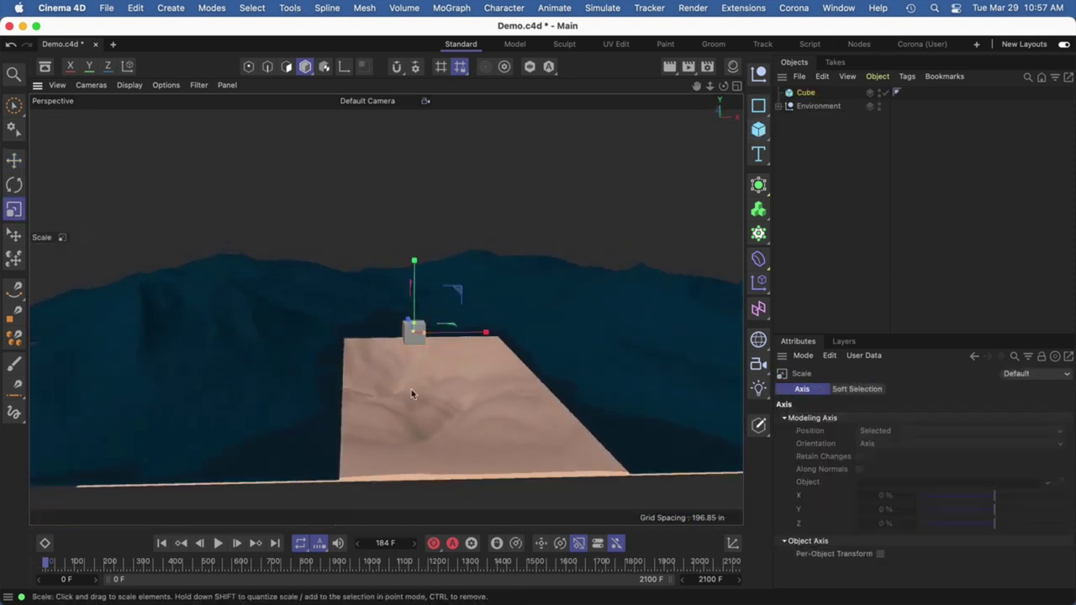
pyautogui.keyDown('alt'); pyautogui.moveTo(410, 389); pyautogui.dragTo(481, 313); pyautogui.keyUp('alt')
pyautogui.moveTo(587, 225); pyautogui.dragTo(222, 403)
pyautogui.keyDown('alt'); pyautogui.moveTo(437, 336); pyautogui.dragTo(468, 345); pyautogui.keyUp('alt')
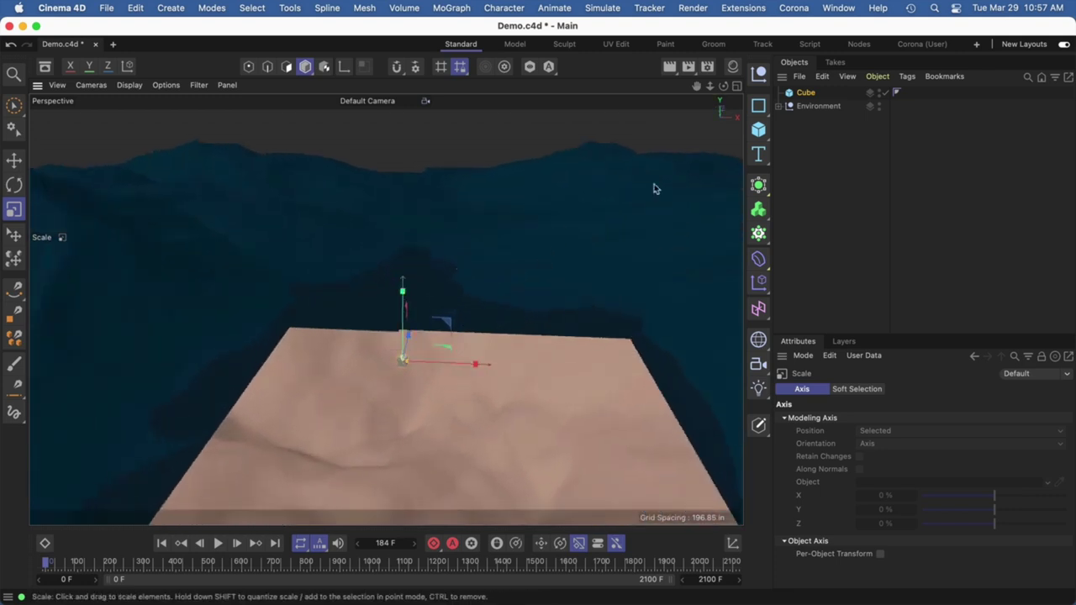
# - Place the cube inside a new Cloner and set the Cloner's mode to Linear
pyautogui.click(758, 233)
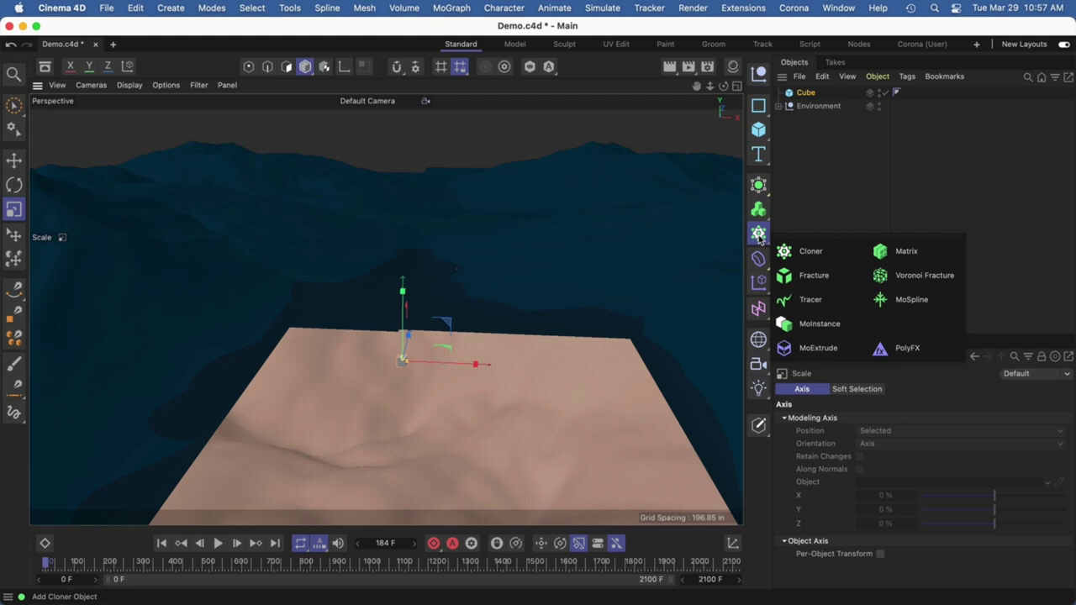
pyautogui.keyDown('alt'); pyautogui.click(811, 252); pyautogui.keyUp('alt')
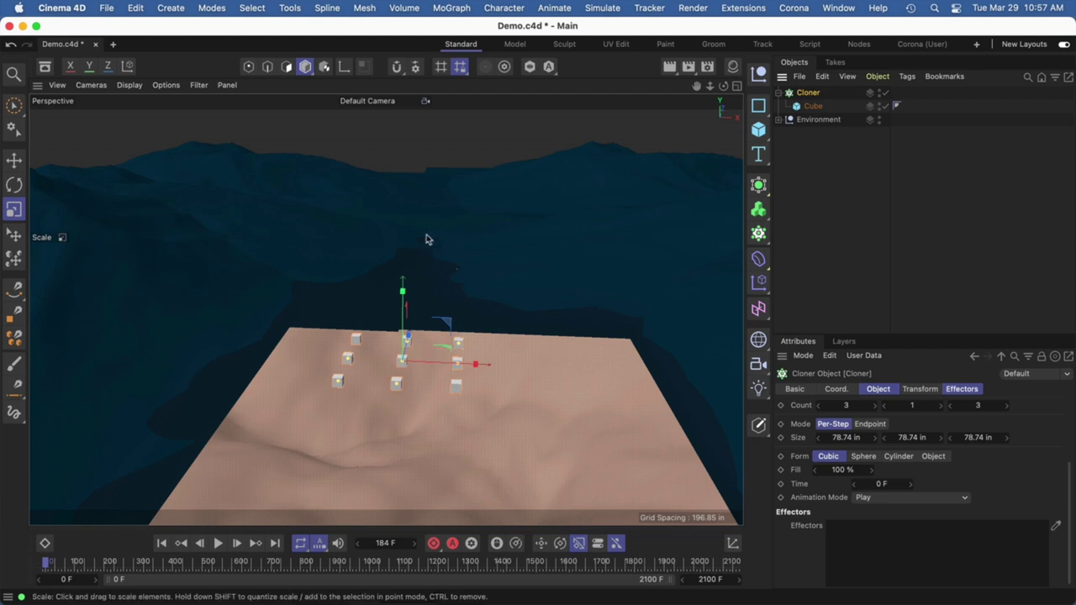
pyautogui.keyDown('alt'); pyautogui.moveTo(428, 237); pyautogui.dragTo(420, 353); pyautogui.keyUp('alt')
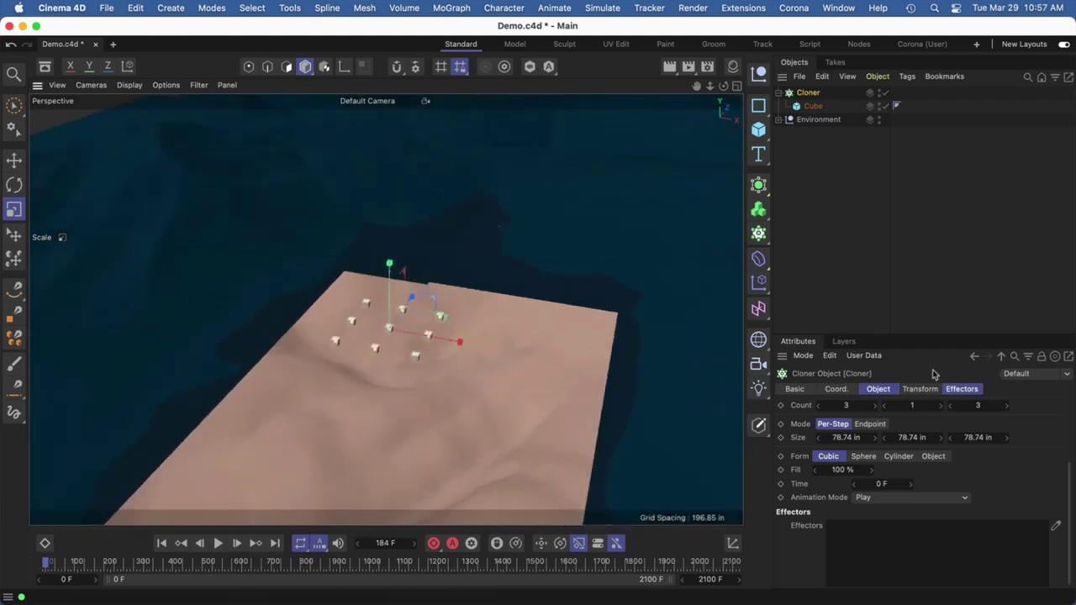
pyautogui.click(879, 390)
pyautogui.click(923, 409)
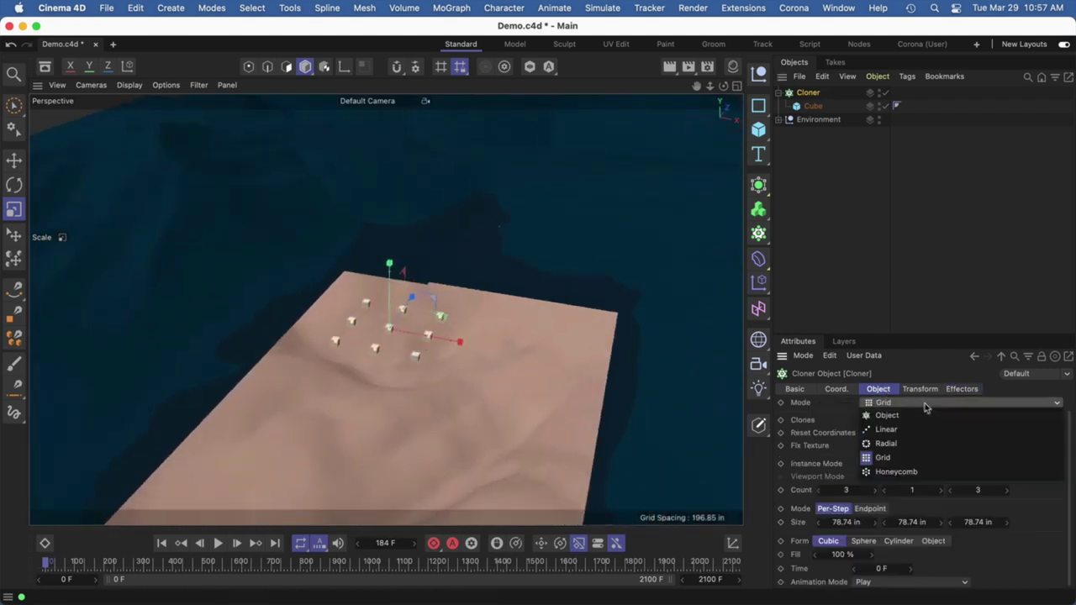
pyautogui.click(924, 431)
pyautogui.keyDown('alt'); pyautogui.moveTo(454, 292); pyautogui.dragTo(524, 289); pyautogui.keyUp('alt')
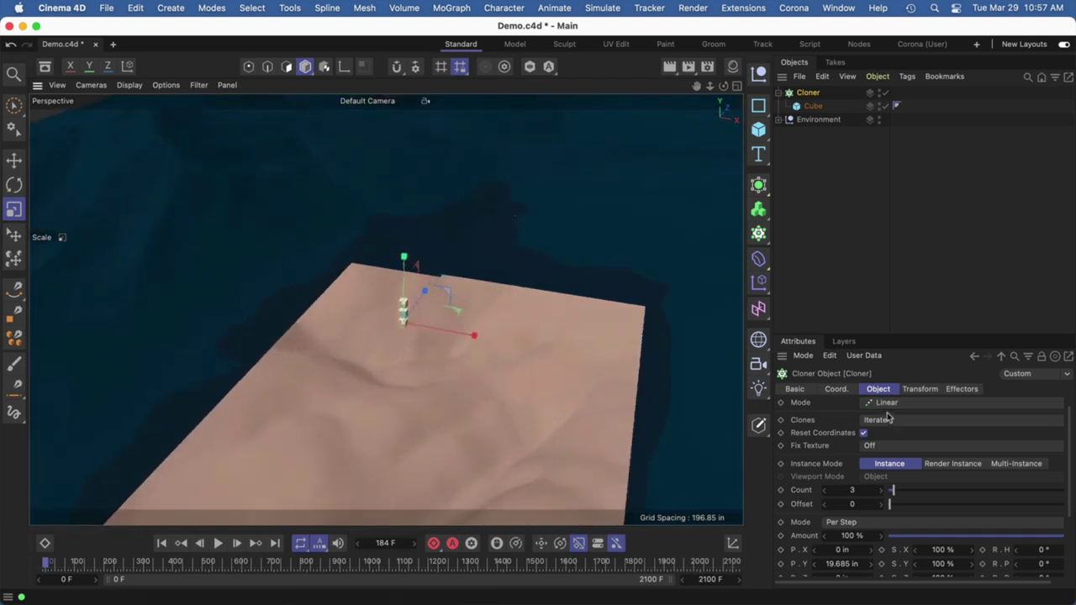
# - Set the Cloner's per-step position to 75 in on X and 0 in on Y, with a count of 10
pyautogui.doubleClick(843, 563)
pyautogui.write('0')
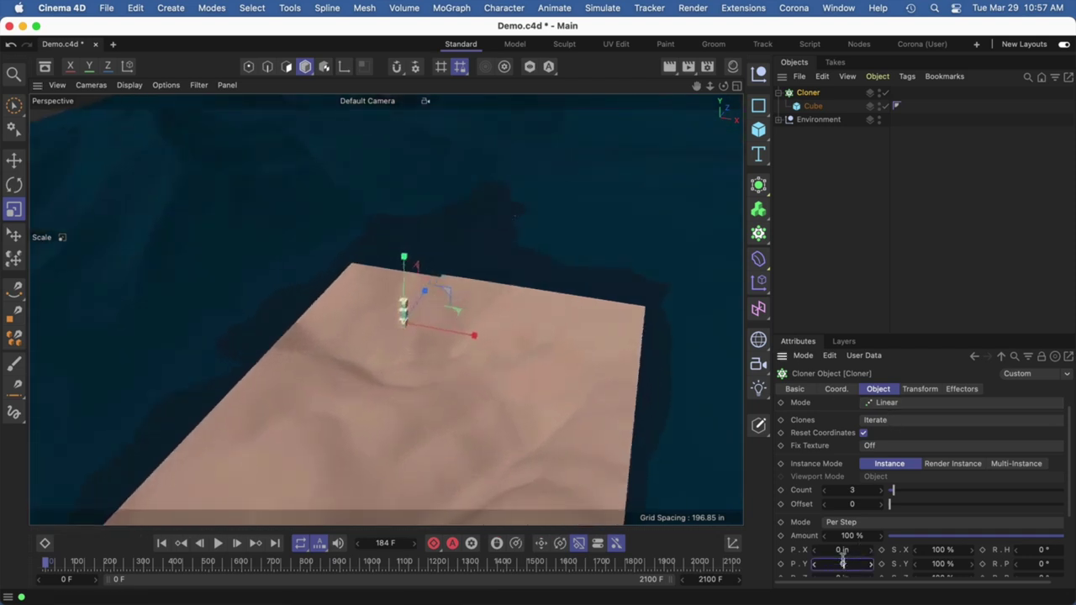
pyautogui.press('Tab')
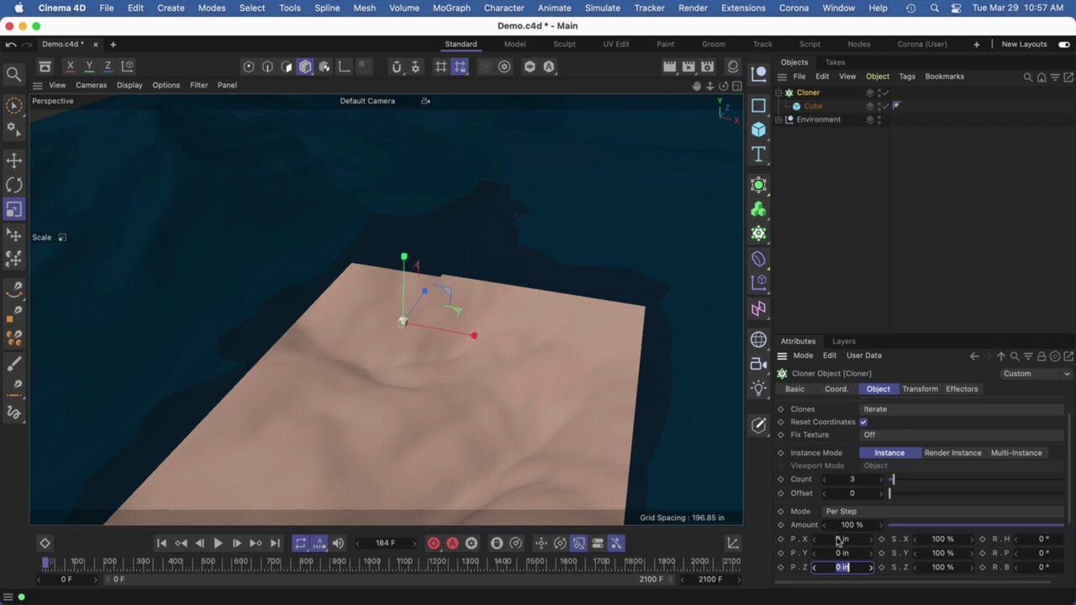
pyautogui.moveTo(838, 542)
pyautogui.mouseDown()
pyautogui.moveTo(873, 542)
pyautogui.moveTo(843, 539)
pyautogui.mouseUp()
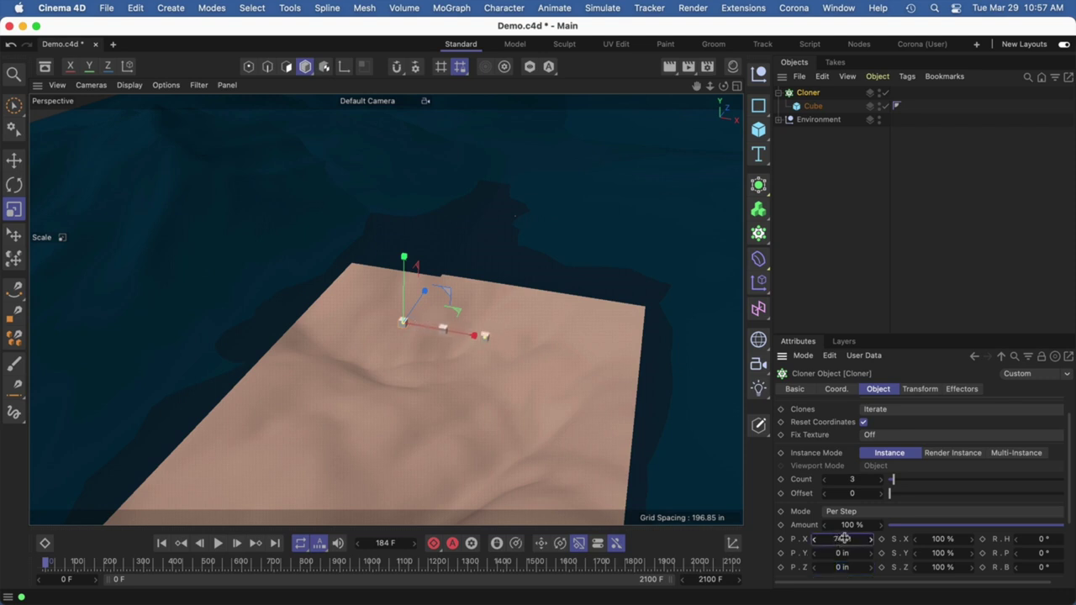
pyautogui.click(864, 540)
pyautogui.scroll(-2, 406, 282)
pyautogui.keyDown('alt'); pyautogui.moveTo(489, 280); pyautogui.dragTo(516, 275); pyautogui.keyUp('alt')
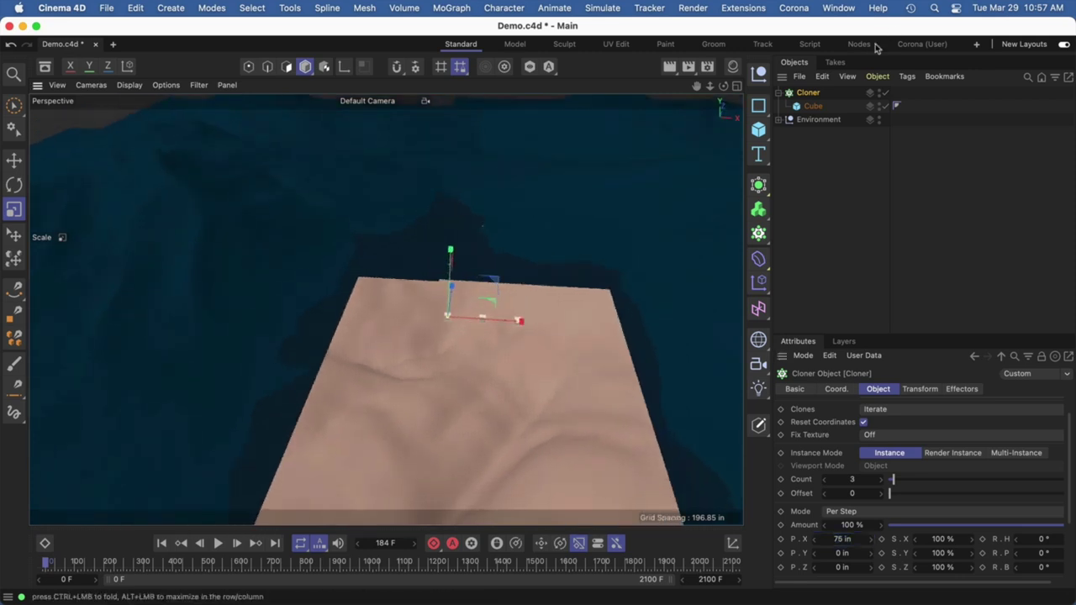
pyautogui.moveTo(892, 485); pyautogui.dragTo(906, 480)
pyautogui.scroll(-3, 374, 318)
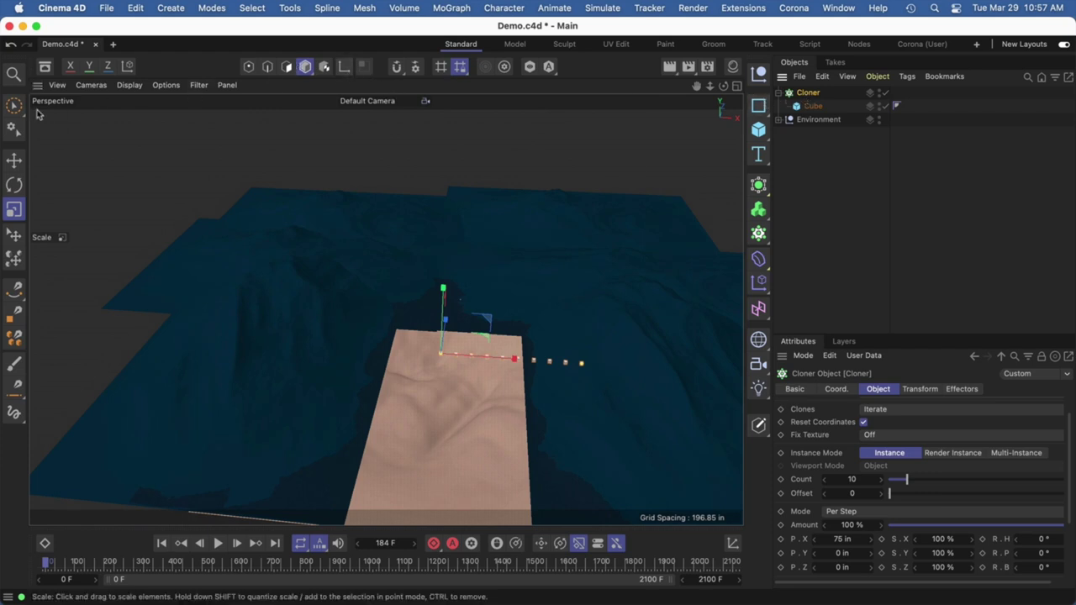
# - Move the Cloner in the negative X direction so the row of cubes sits over the sand-coloured terrain
pyautogui.click(14, 159)
pyautogui.moveTo(501, 358); pyautogui.dragTo(451, 356)
pyautogui.keyDown('alt'); pyautogui.moveTo(427, 372); pyautogui.dragTo(531, 361, button='right'); pyautogui.keyUp('alt')
pyautogui.keyDown('alt'); pyautogui.moveTo(532, 360); pyautogui.dragTo(517, 328); pyautogui.keyUp('alt')
# - Switch to the four-view layout and give the Front view a shaded display
pyautogui.click(734, 86)
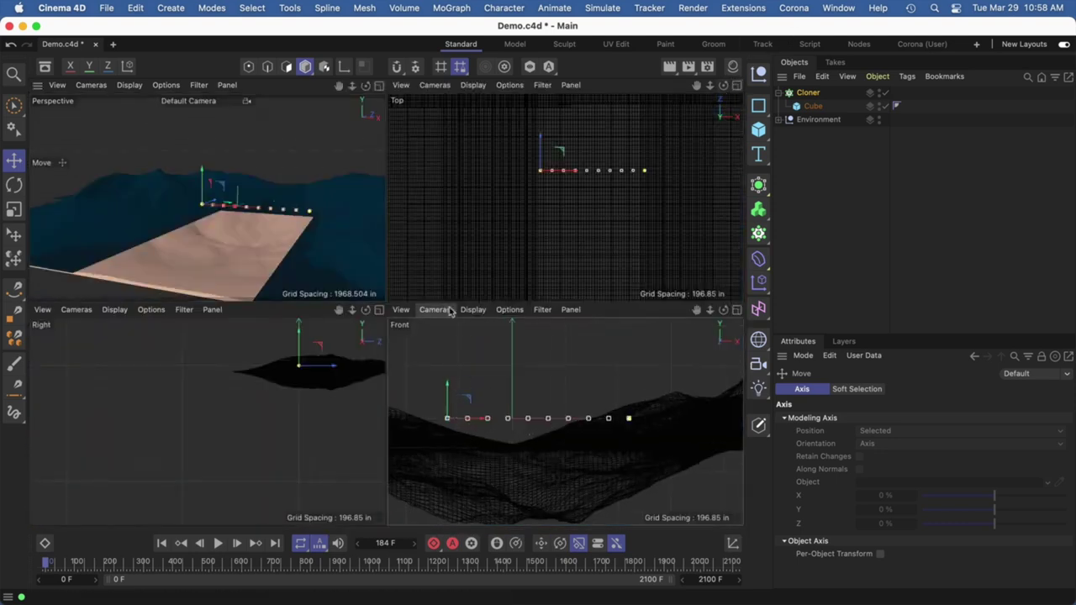
pyautogui.click(473, 311)
pyautogui.click(495, 333)
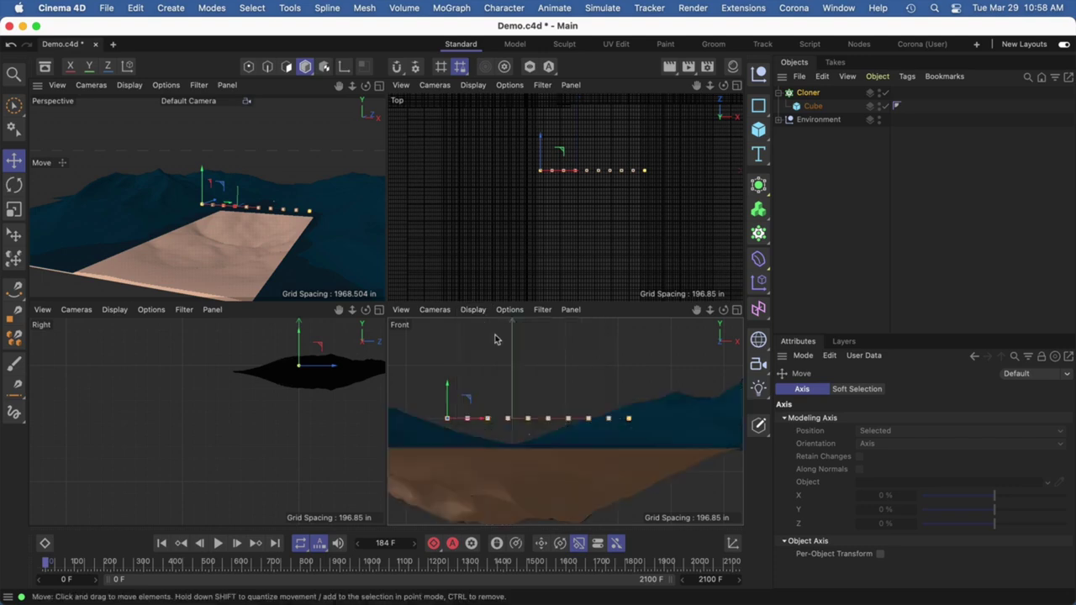
# - Lower the Cloner along Y until the row of cubes sits at the level of the sand-coloured terrain
pyautogui.scroll(3, 423, 429)
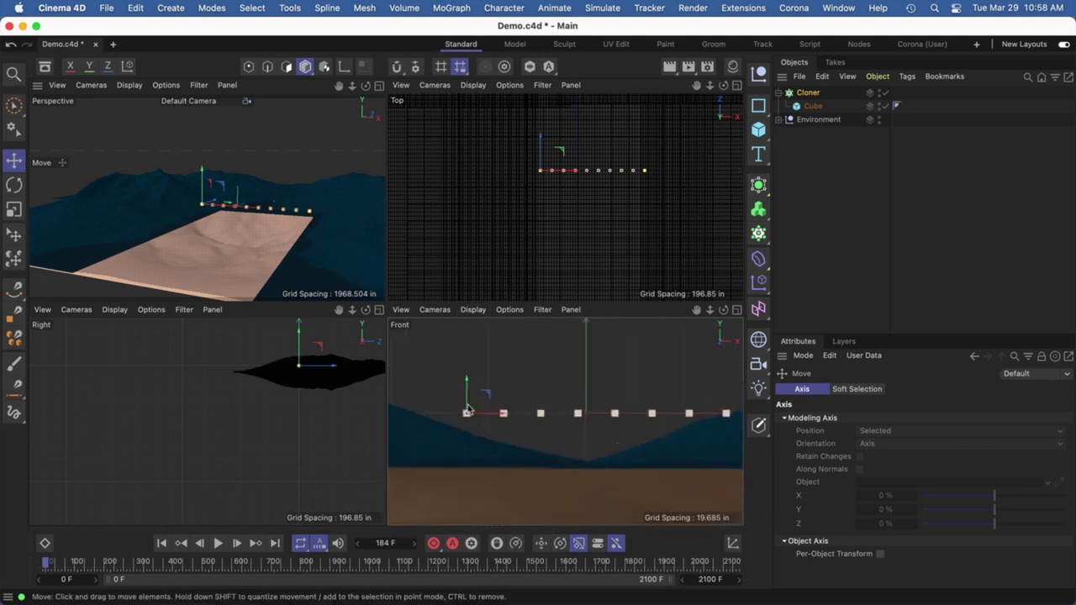
pyautogui.moveTo(461, 420); pyautogui.dragTo(468, 454)
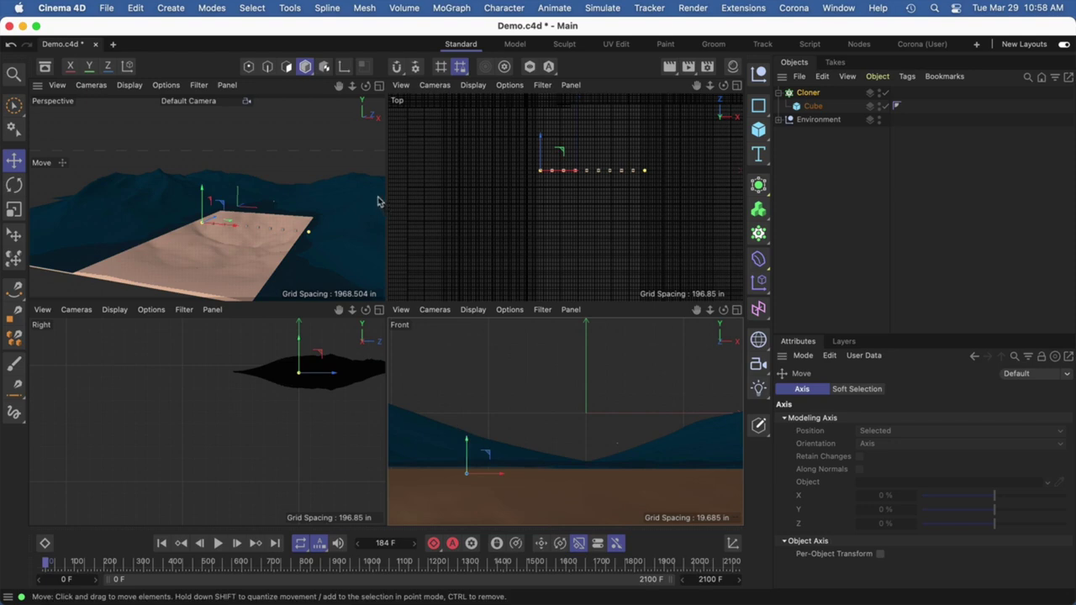
pyautogui.scroll(3, 202, 204)
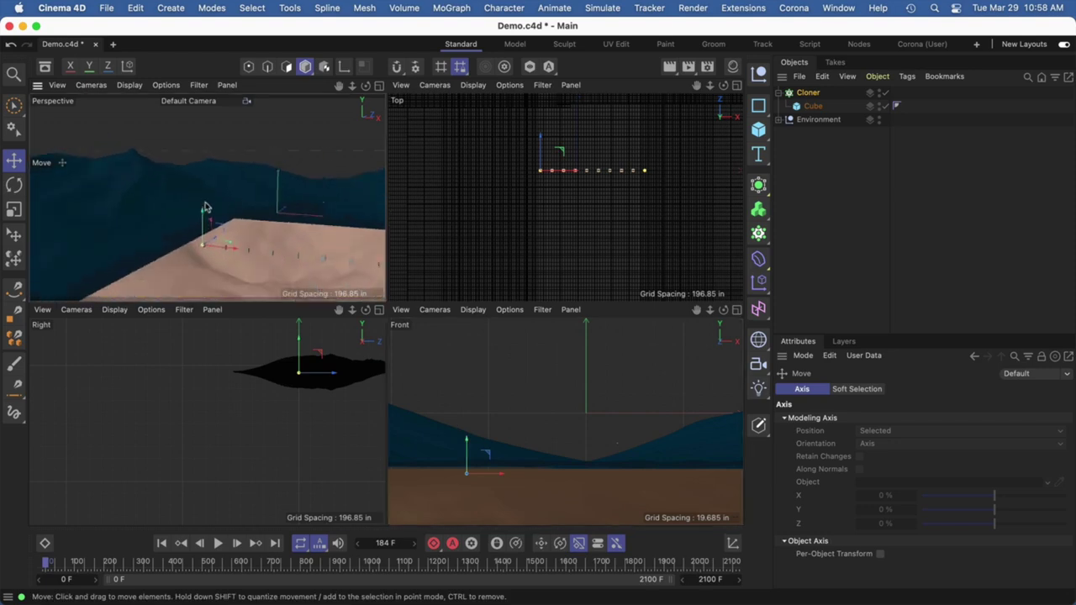
pyautogui.moveTo(201, 212); pyautogui.dragTo(202, 217)
pyautogui.keyDown('alt'); pyautogui.moveTo(201, 217); pyautogui.dragTo(341, 232); pyautogui.keyUp('alt')
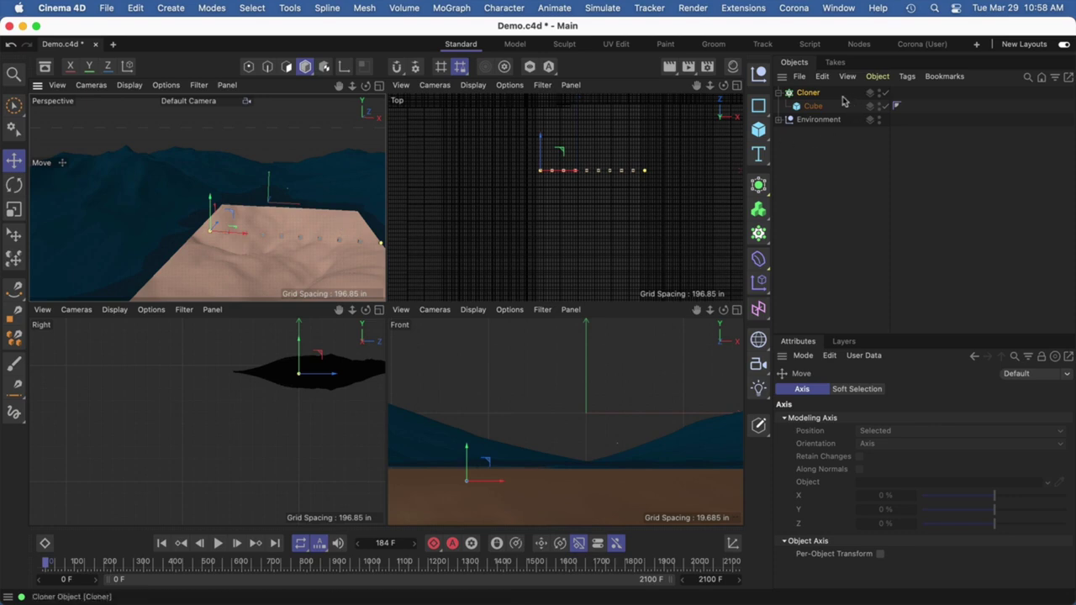
# - Widen the Cloner's per-step X spacing to 110 in and reduce the clone count to 7
pyautogui.click(812, 106)
pyautogui.click(806, 92)
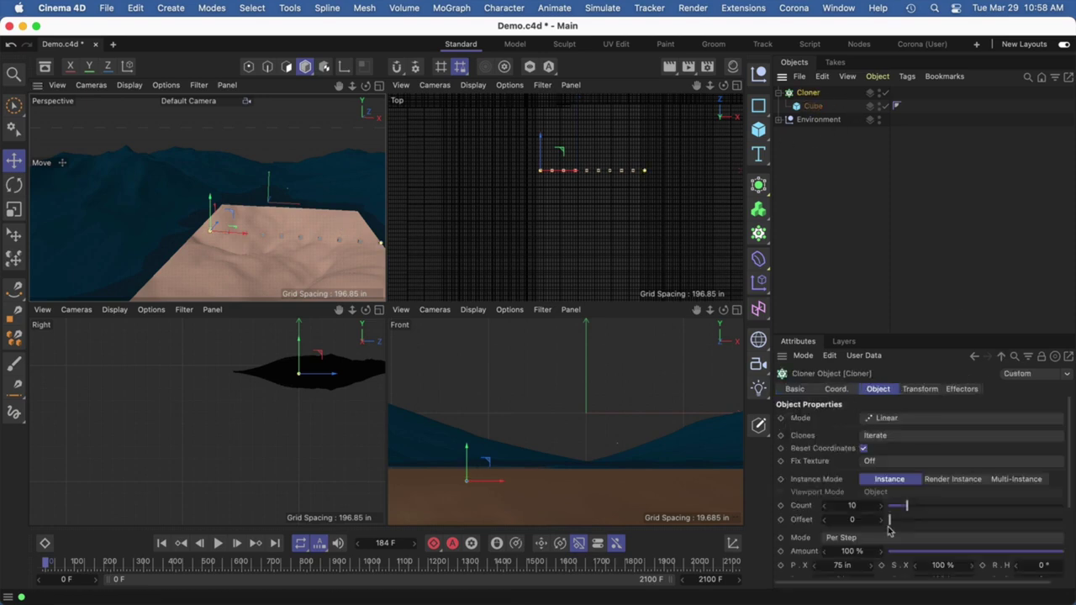
pyautogui.moveTo(840, 565); pyautogui.dragTo(866, 565)
pyautogui.click(379, 86)
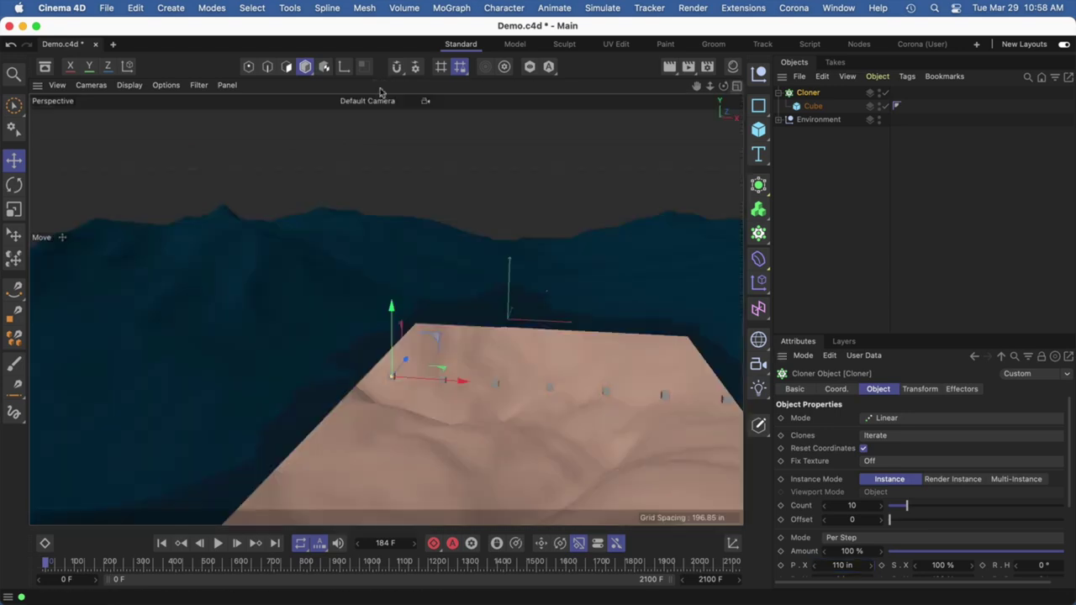
pyautogui.keyDown('alt'); pyautogui.moveTo(547, 387); pyautogui.dragTo(476, 414); pyautogui.keyUp('alt')
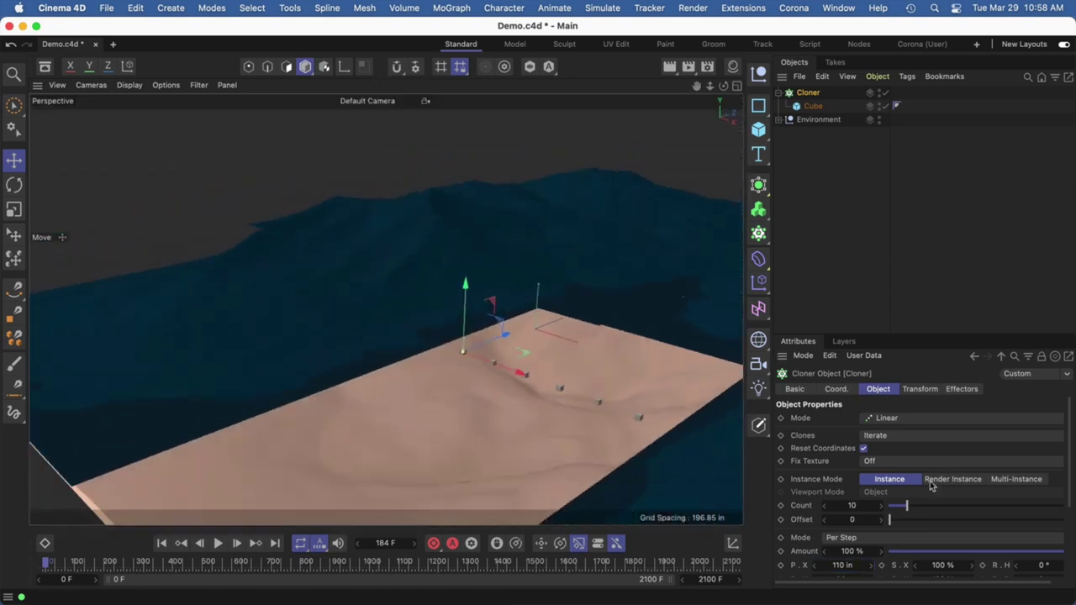
pyautogui.moveTo(907, 510); pyautogui.dragTo(896, 507)
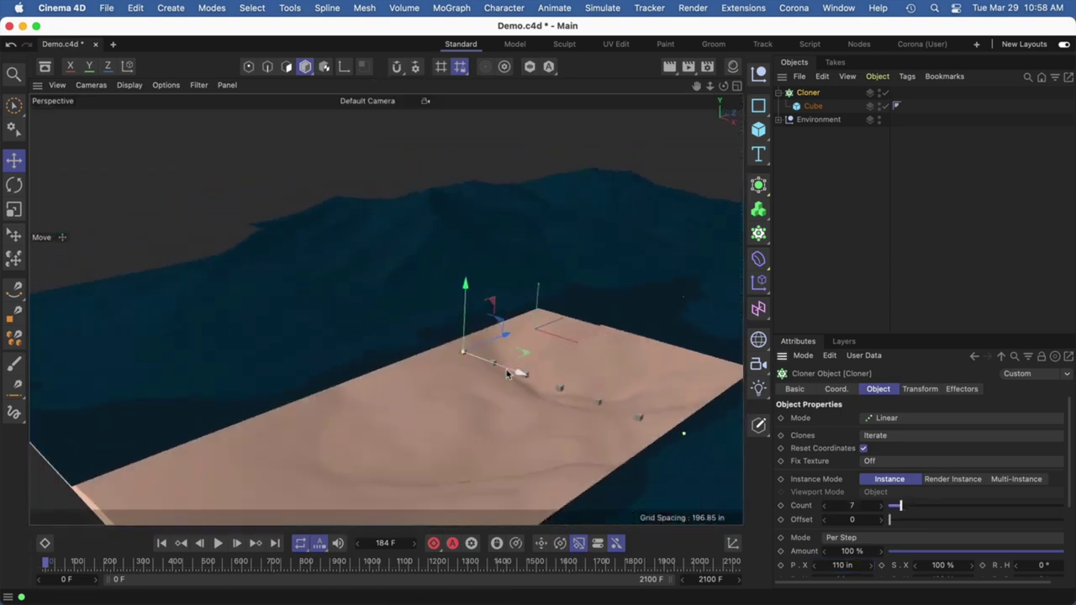
# - Apply the existing Green material to the Cube inside the Cloner
pyautogui.moveTo(511, 372); pyautogui.dragTo(615, 374)
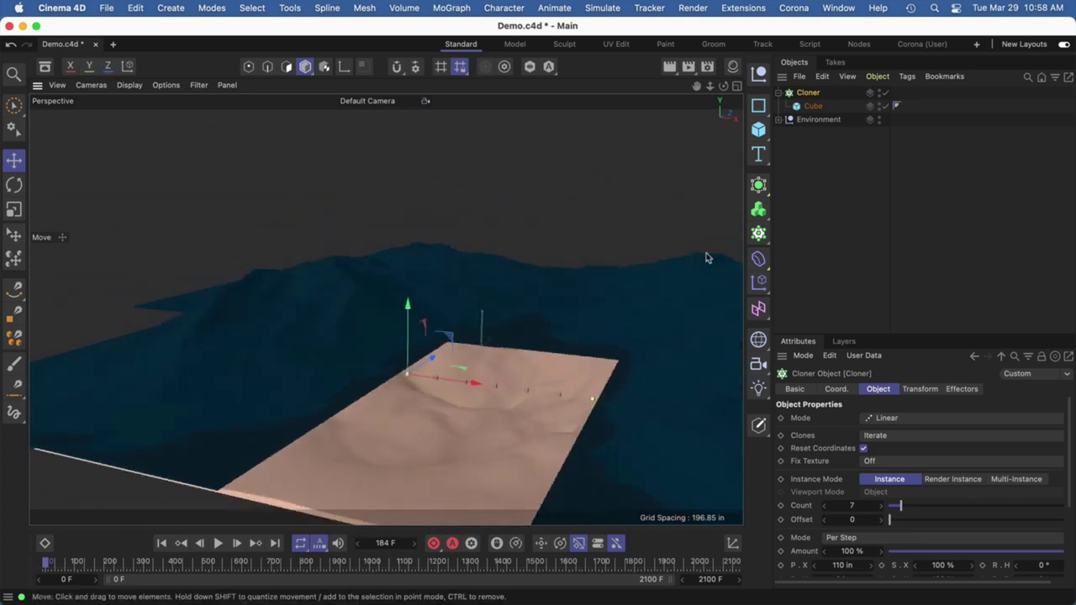
pyautogui.click(819, 108)
pyautogui.press('t')
pyautogui.moveTo(530, 285); pyautogui.dragTo(569, 334)
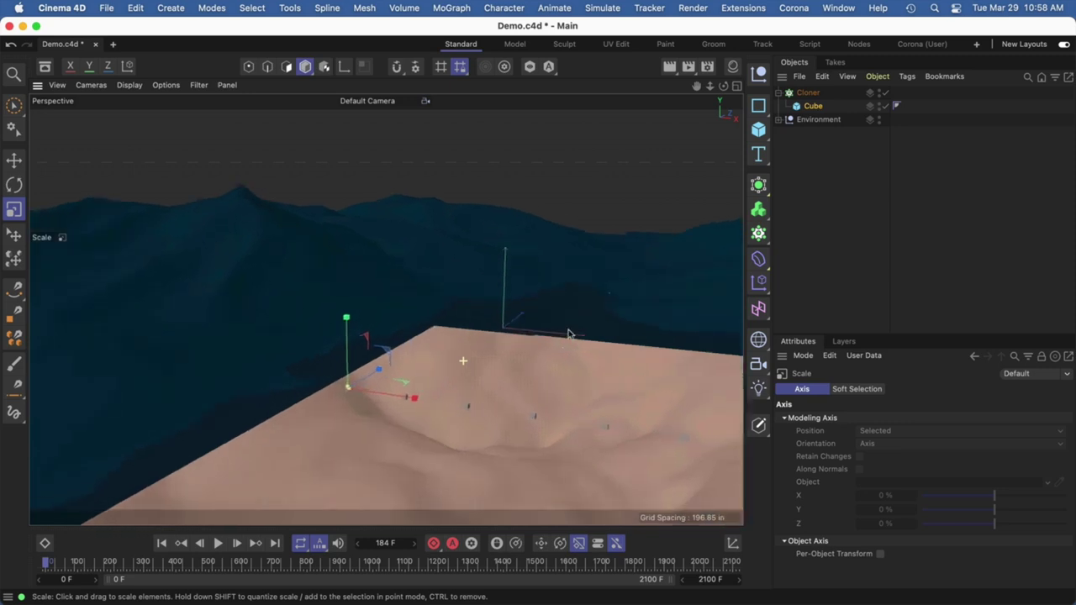
pyautogui.click(733, 66)
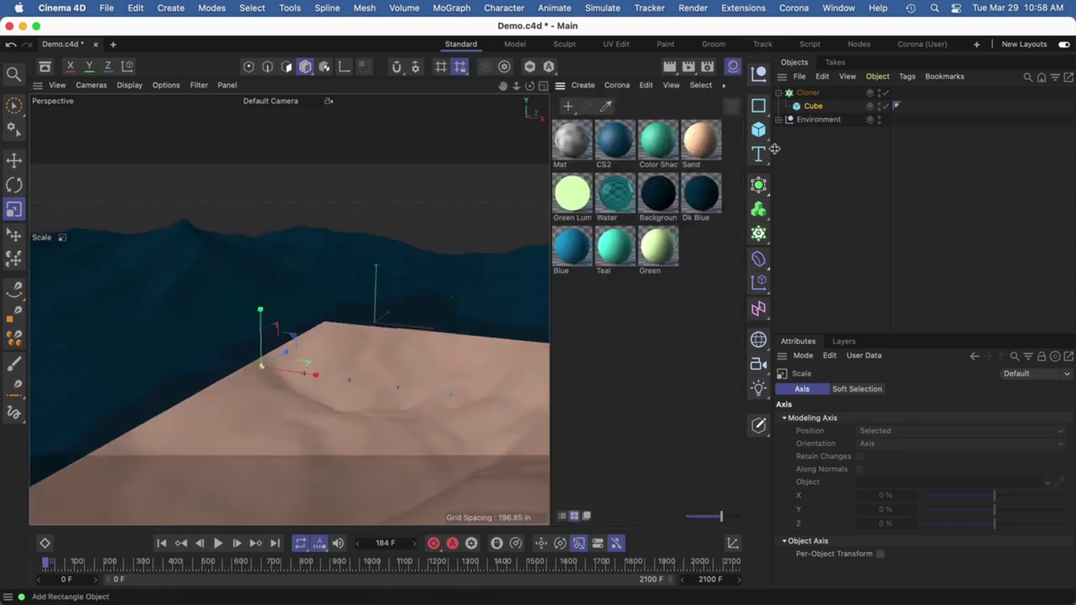
pyautogui.moveTo(672, 251); pyautogui.dragTo(814, 107)
pyautogui.click(869, 173)
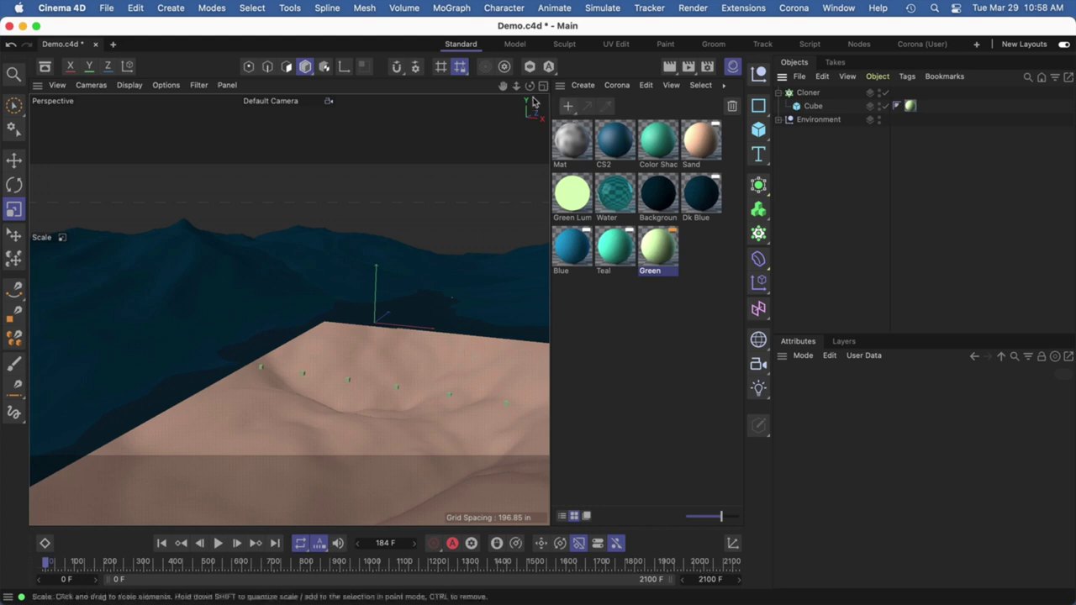
pyautogui.click(543, 86)
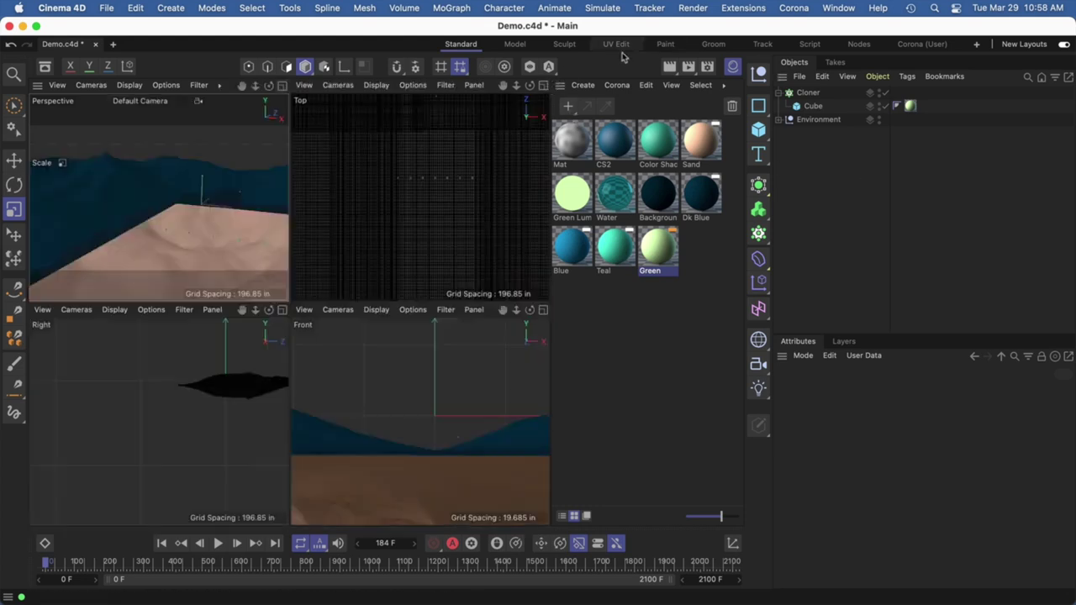
pyautogui.click(285, 87)
pyautogui.click(733, 67)
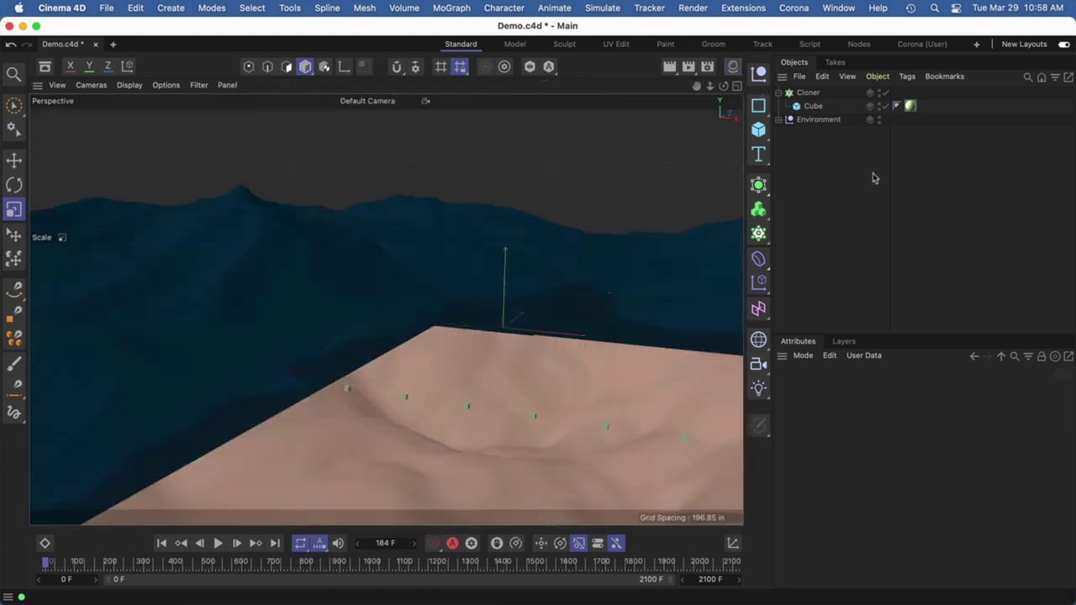
# - Add a MoGraph Sound effector to the Cloner
pyautogui.click(808, 93)
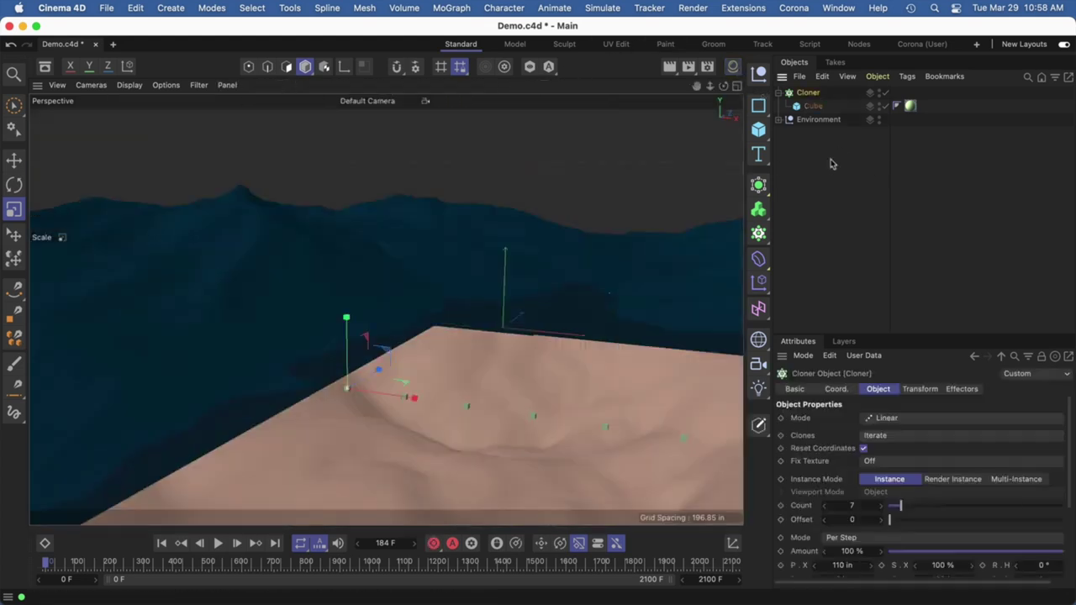
pyautogui.click(451, 8)
pyautogui.moveTo(489, 48)
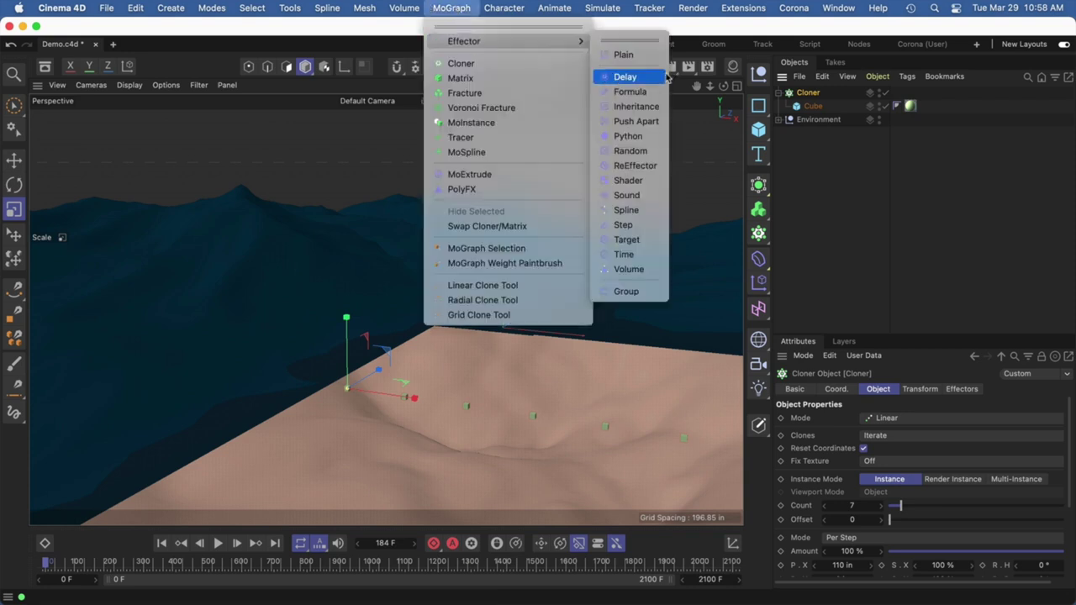
pyautogui.click(627, 195)
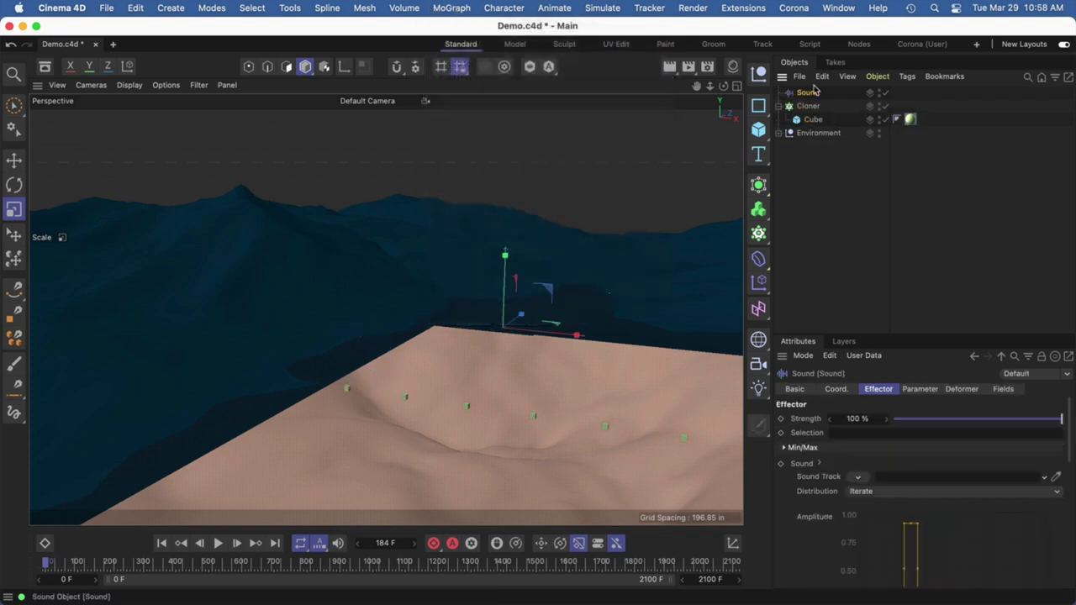
# - Load 02_Intro.wav from the Sound Files folder as the Sound effector's sound track
pyautogui.keyDown('alt'); pyautogui.moveTo(401, 241); pyautogui.dragTo(340, 242, button='right'); pyautogui.keyUp('alt')
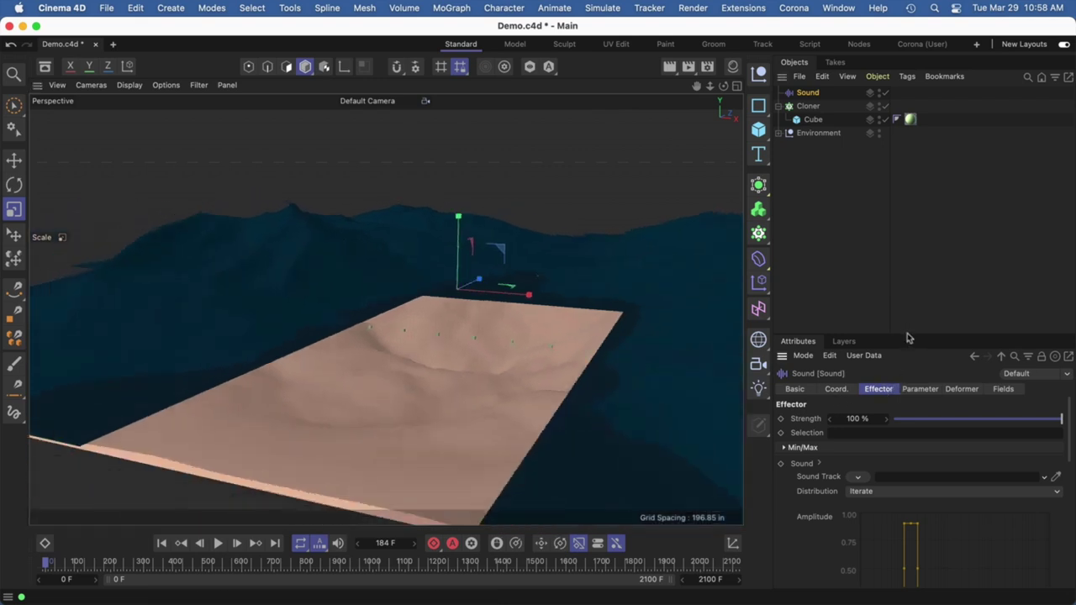
pyautogui.moveTo(908, 338); pyautogui.dragTo(908, 177)
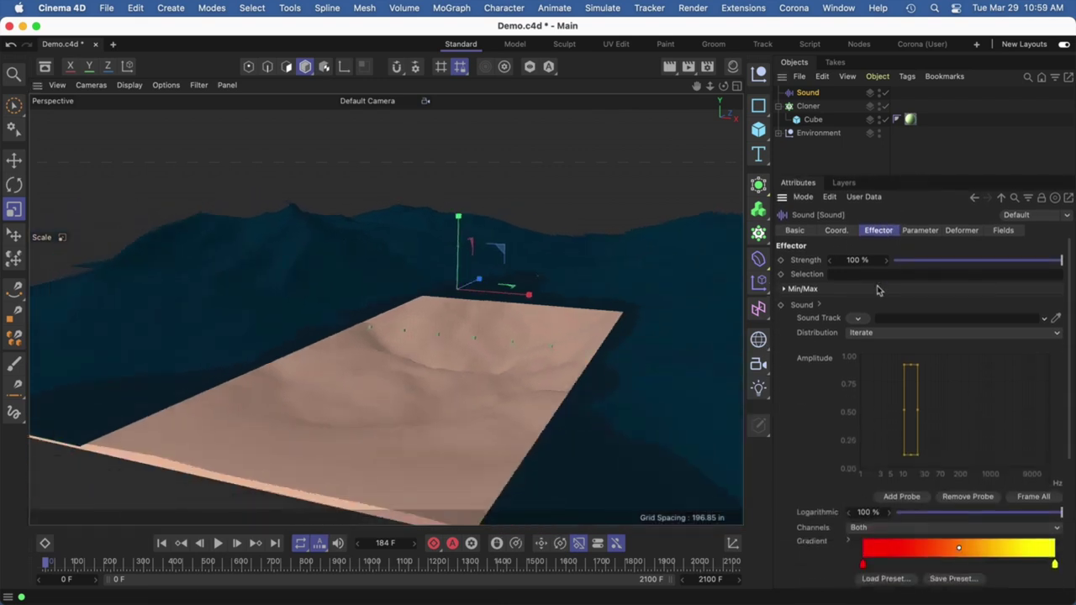
pyautogui.click(857, 318)
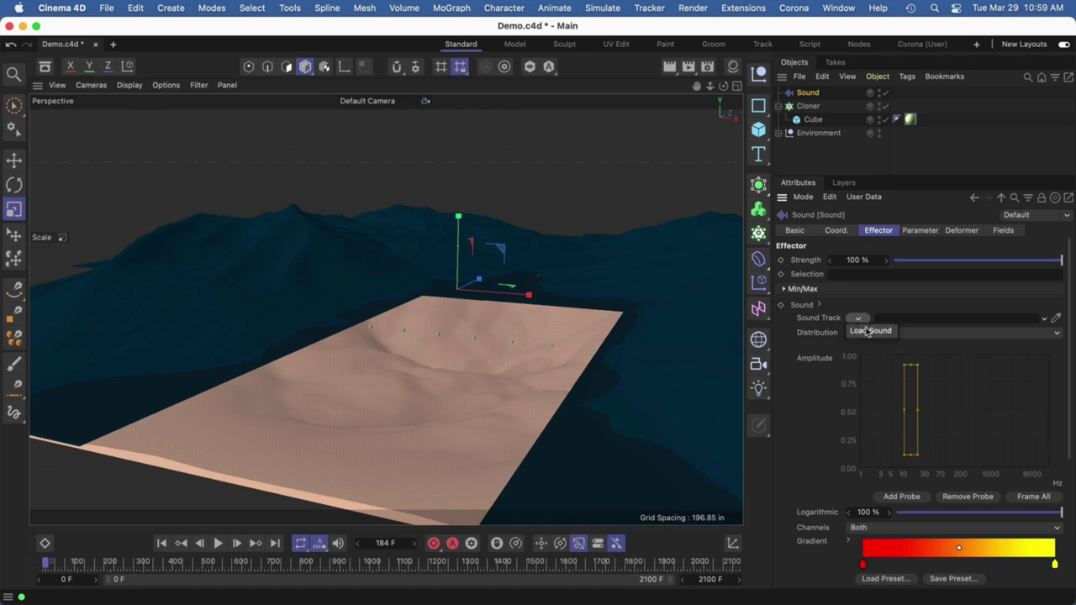
pyautogui.click(874, 329)
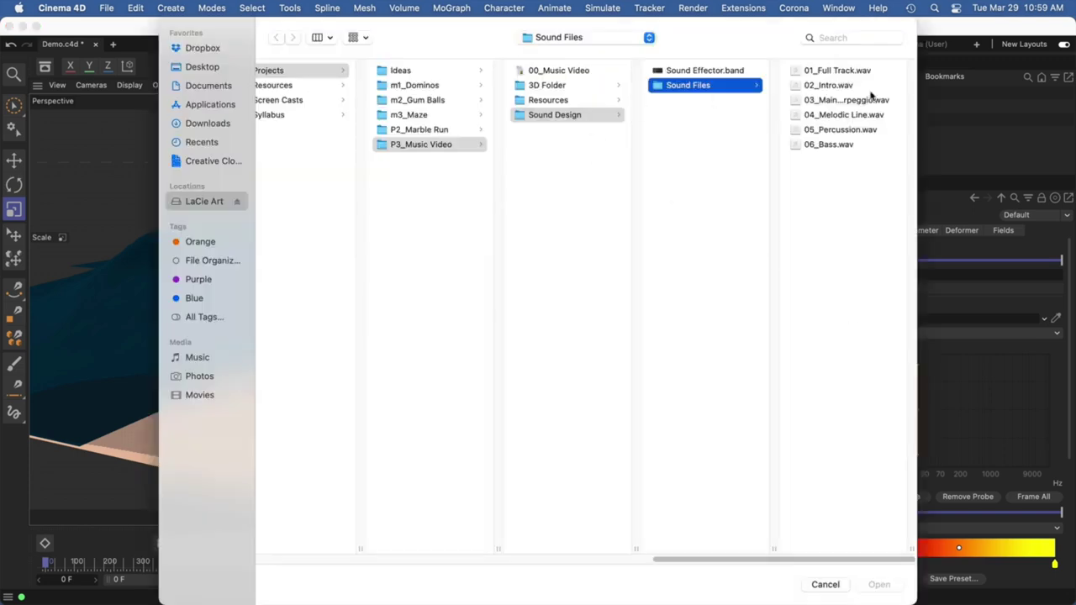
pyautogui.click(823, 85)
pyautogui.click(879, 586)
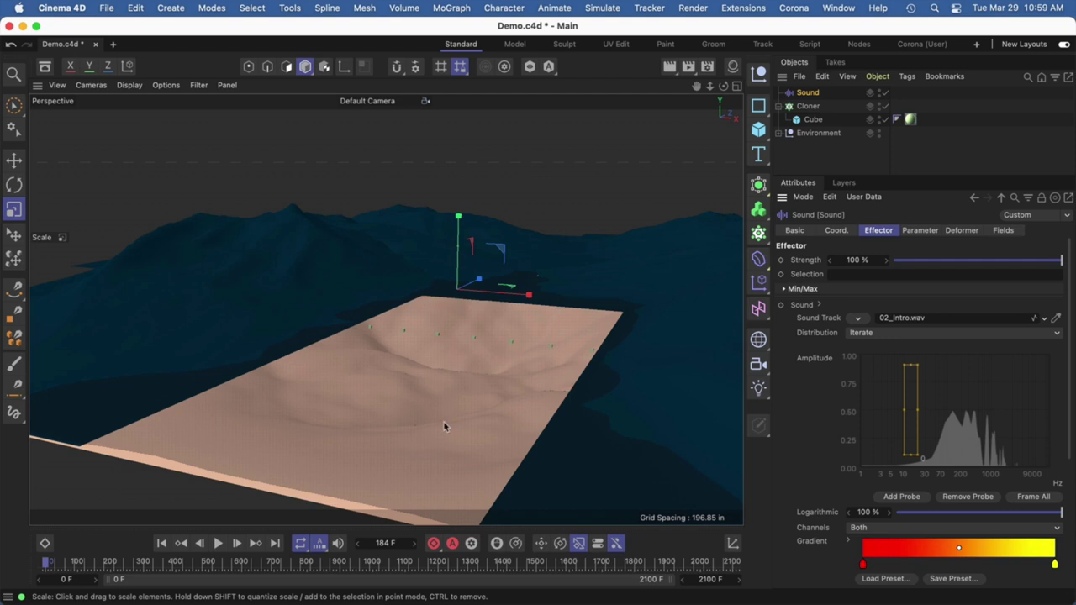
# - Turn off the Sound effector's position influence, enable scale, and set the Z scale to 30.42
pyautogui.click(922, 230)
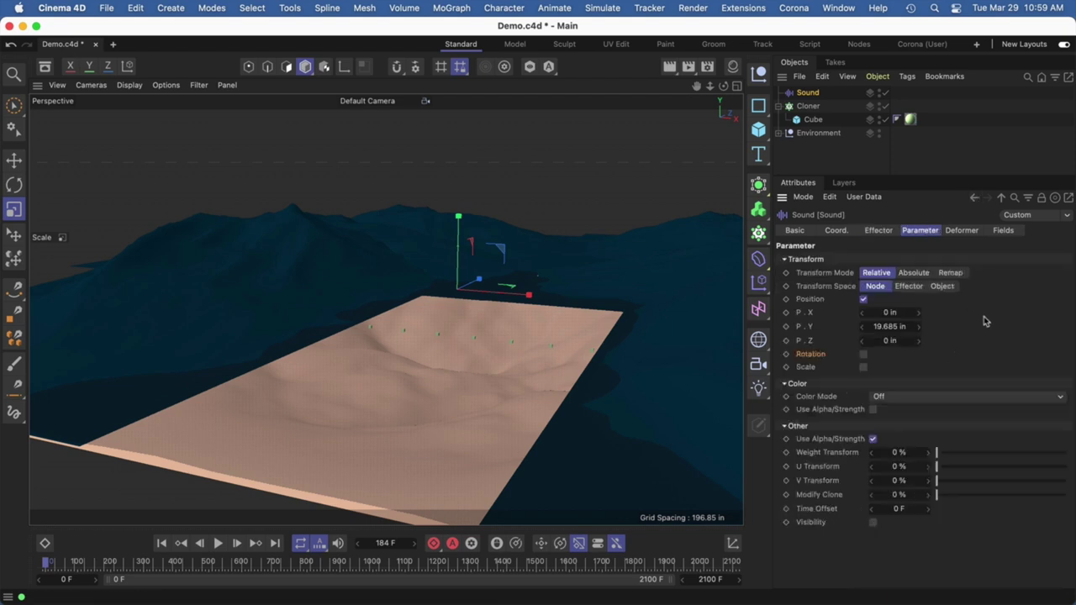
pyautogui.click(863, 300)
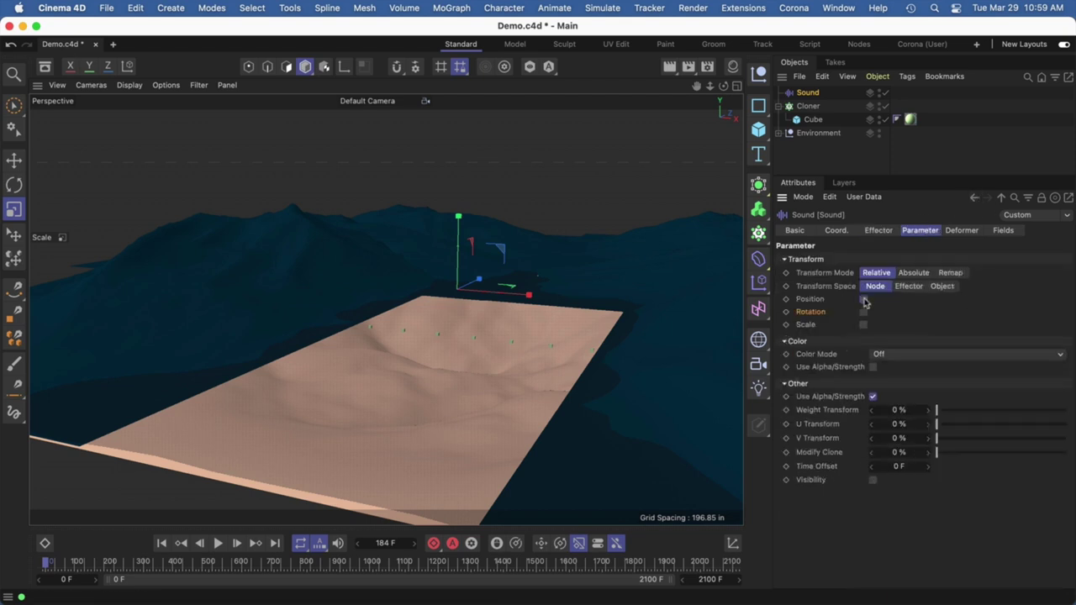
pyautogui.click(863, 325)
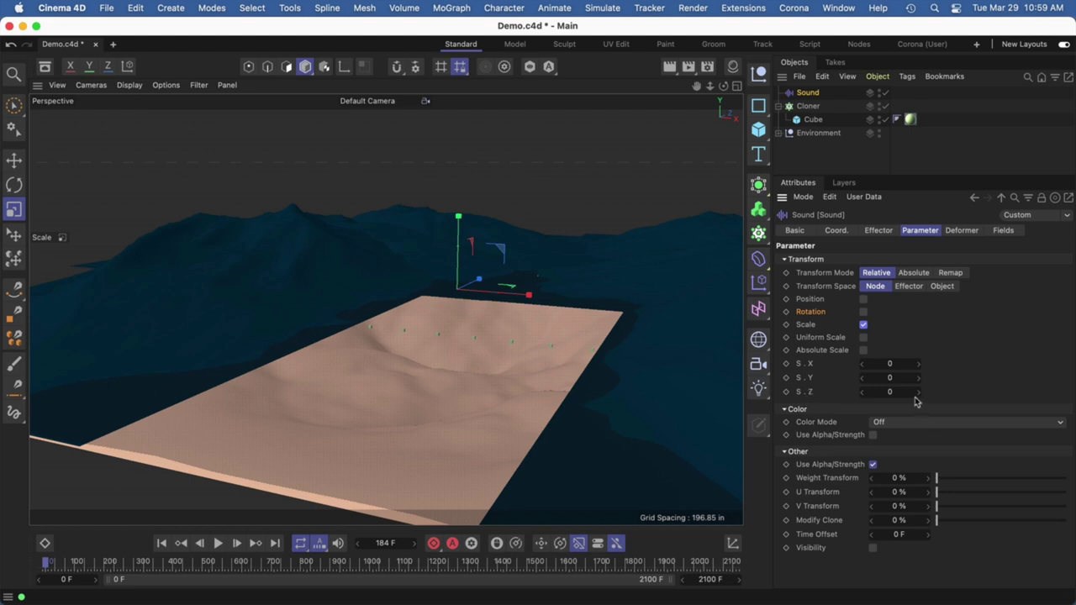
pyautogui.moveTo(889, 392); pyautogui.dragTo(903, 392)
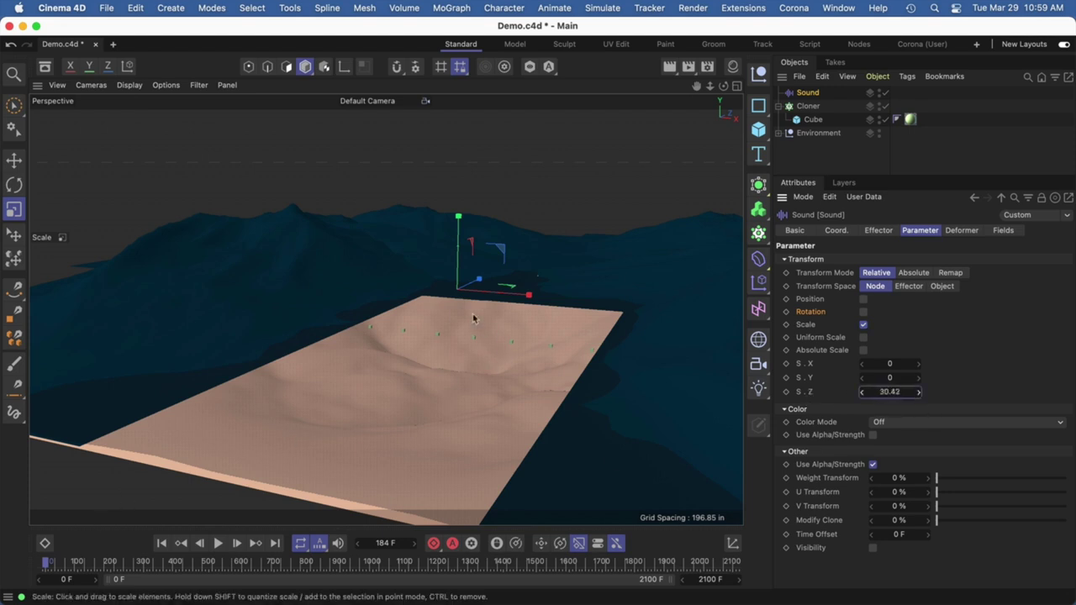
# - Play a short stretch of the animation to check how the cubes react to the sound
pyautogui.scroll(3, 473, 319)
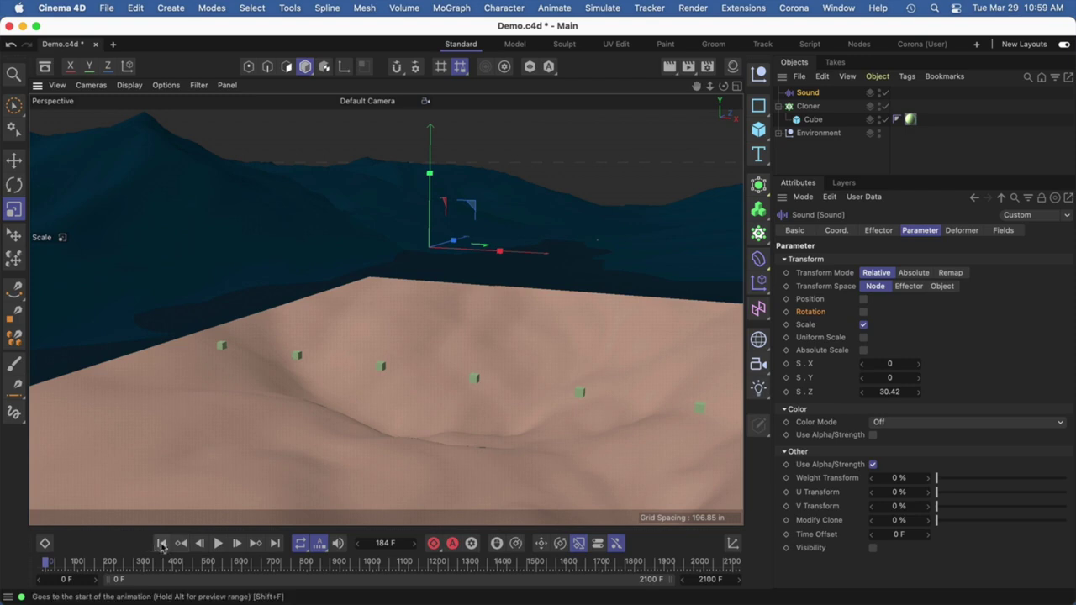
pyautogui.click(217, 544)
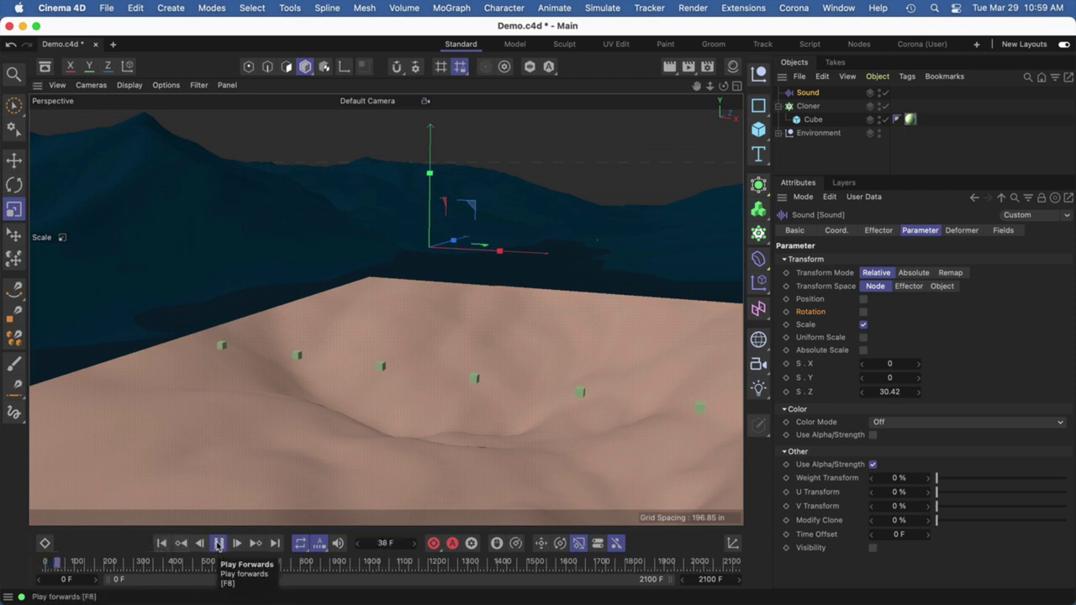
pyautogui.click(218, 544)
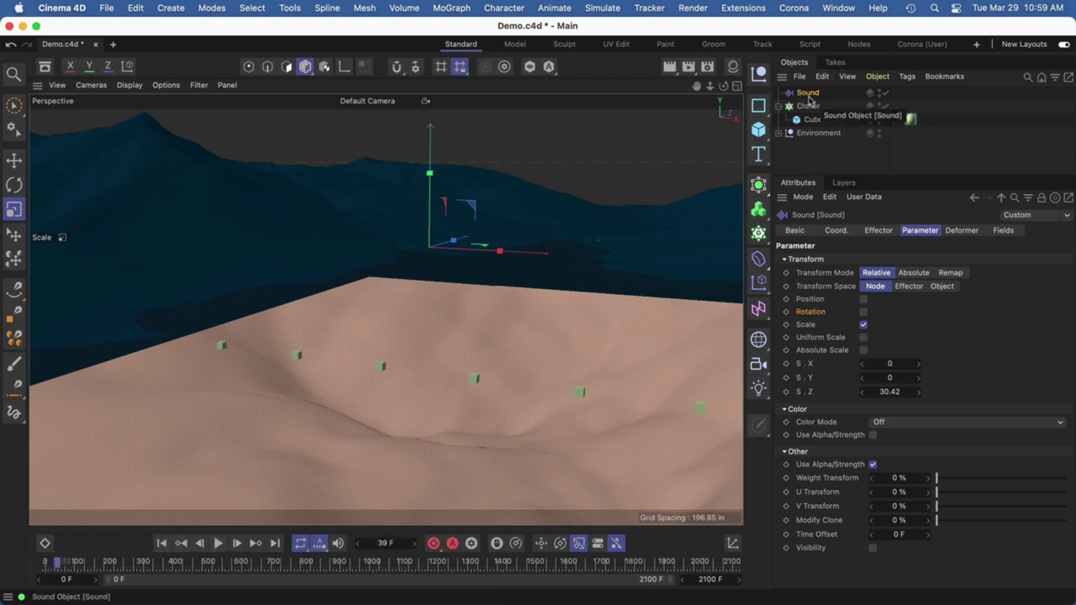
# - Reshape the Sound effector's probe to span about 75 to 4836 Hz with a high loudness of about 51 %
pyautogui.click(878, 231)
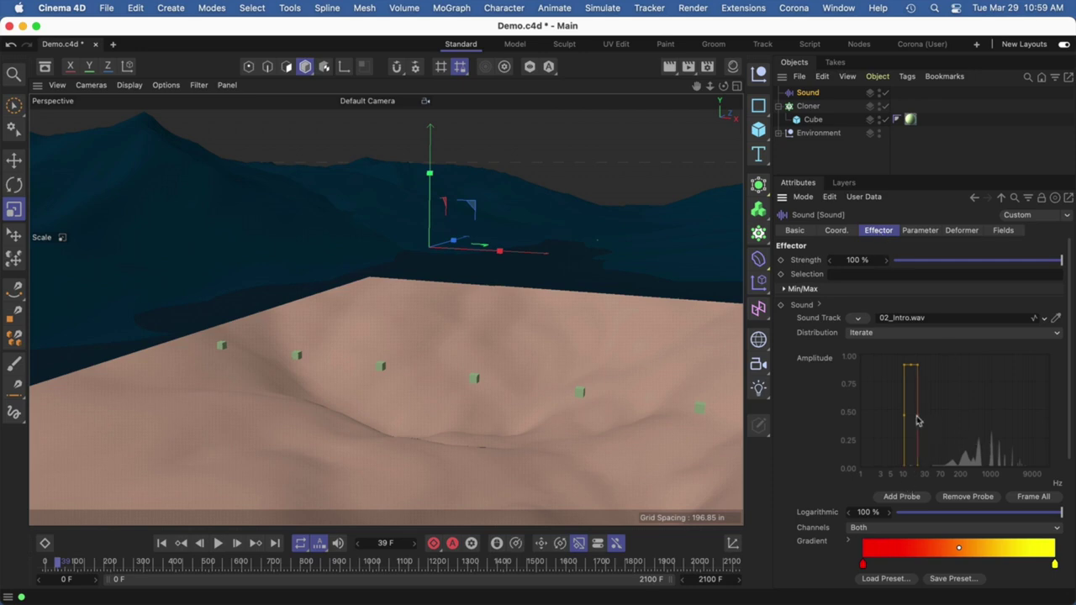
pyautogui.moveTo(916, 417); pyautogui.dragTo(996, 416)
pyautogui.moveTo(949, 370); pyautogui.dragTo(946, 411)
pyautogui.moveTo(903, 441); pyautogui.dragTo(1021, 441)
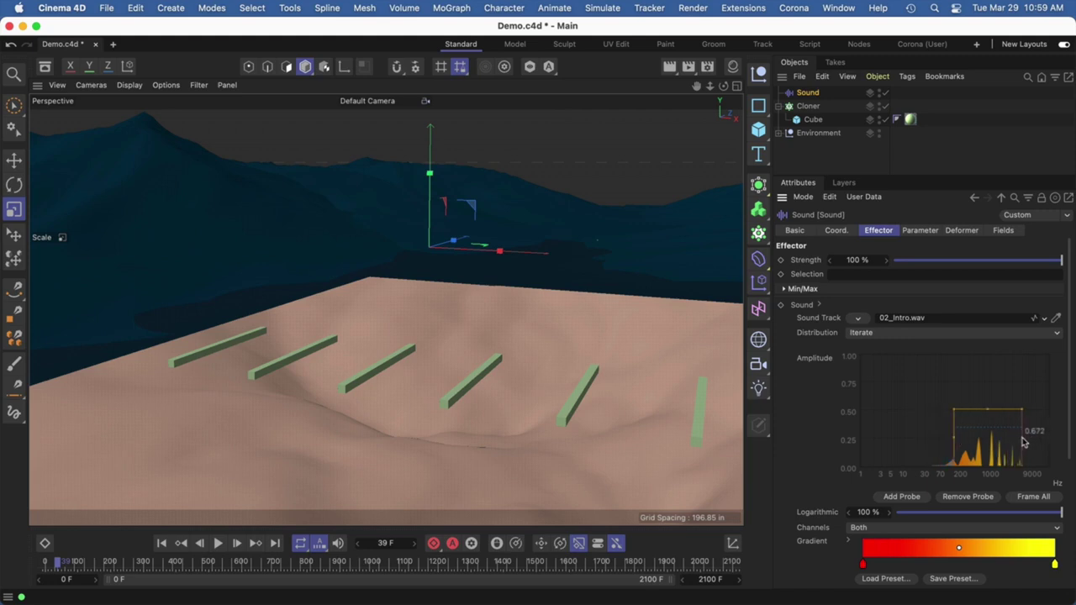
pyautogui.moveTo(945, 440); pyautogui.dragTo(940, 440)
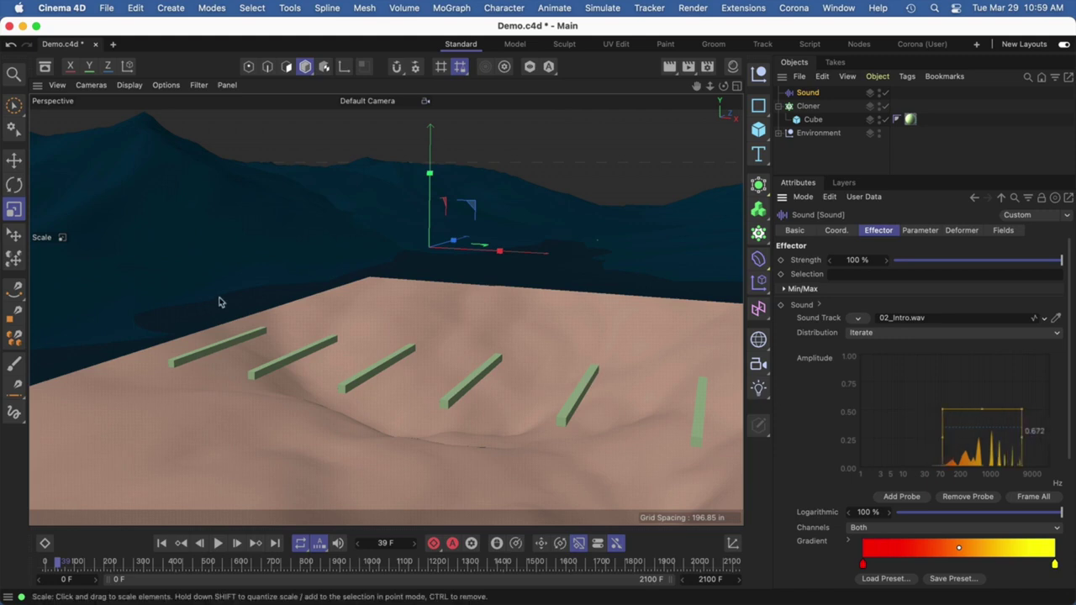
# - Raise the Sound effector's Z scale to 180.71 so the bars stretch farther along the sand terrain
pyautogui.keyDown('alt'); pyautogui.moveTo(221, 298); pyautogui.dragTo(131, 314, button='right'); pyautogui.keyUp('alt')
pyautogui.keyDown('alt'); pyautogui.moveTo(411, 333); pyautogui.dragTo(435, 372); pyautogui.keyUp('alt')
pyautogui.keyDown('alt'); pyautogui.moveTo(343, 325); pyautogui.dragTo(403, 314, button='right'); pyautogui.keyUp('alt')
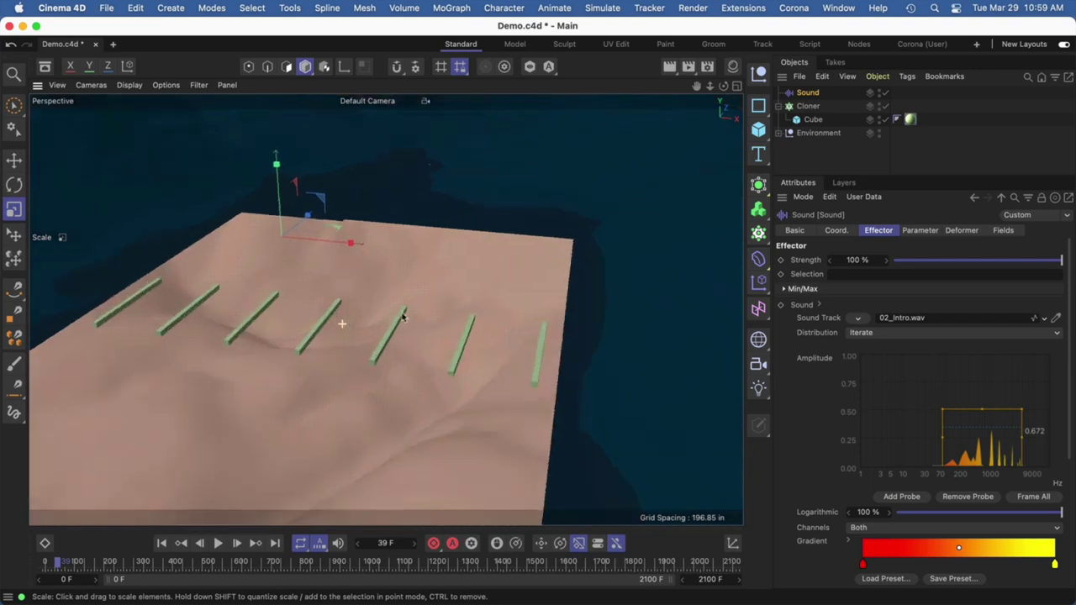
pyautogui.keyDown('alt'); pyautogui.moveTo(444, 326); pyautogui.dragTo(415, 323); pyautogui.keyUp('alt')
pyautogui.click(918, 230)
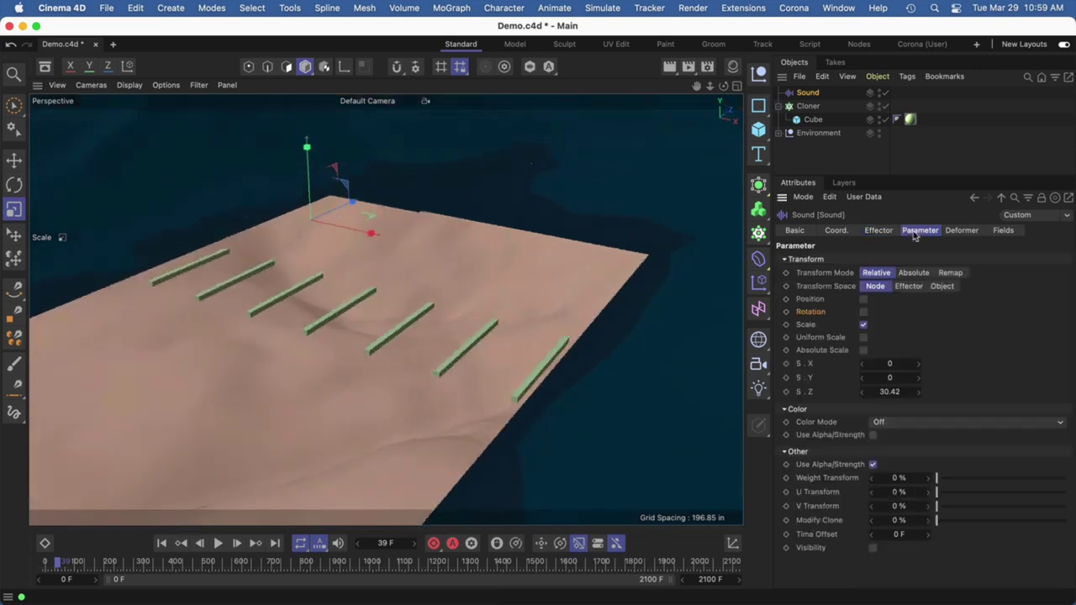
pyautogui.moveTo(896, 390); pyautogui.dragTo(947, 390)
pyautogui.scroll(-6, 504, 214)
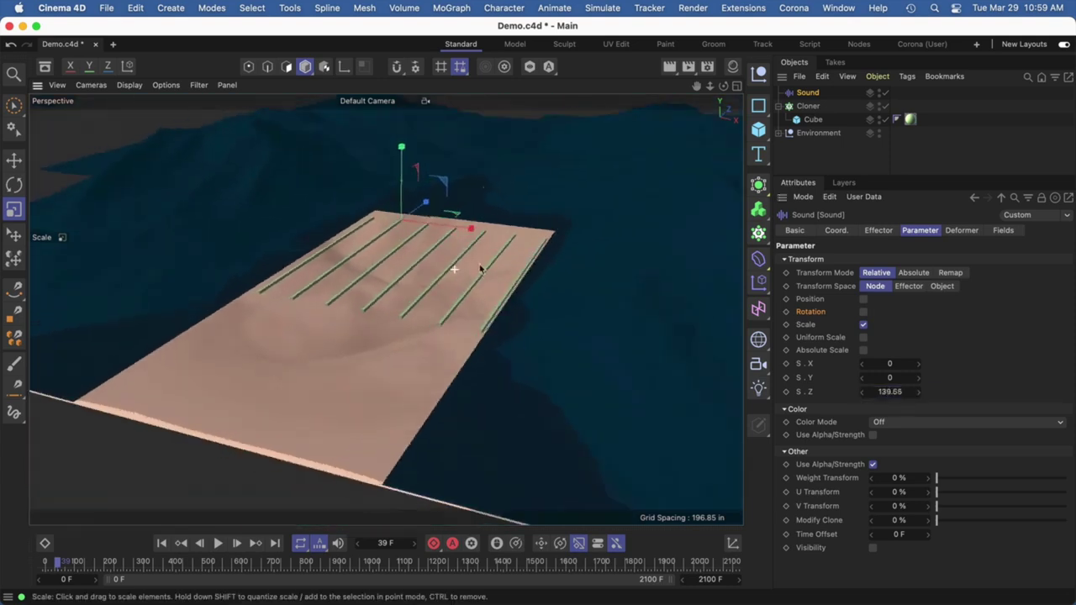
pyautogui.click(883, 392)
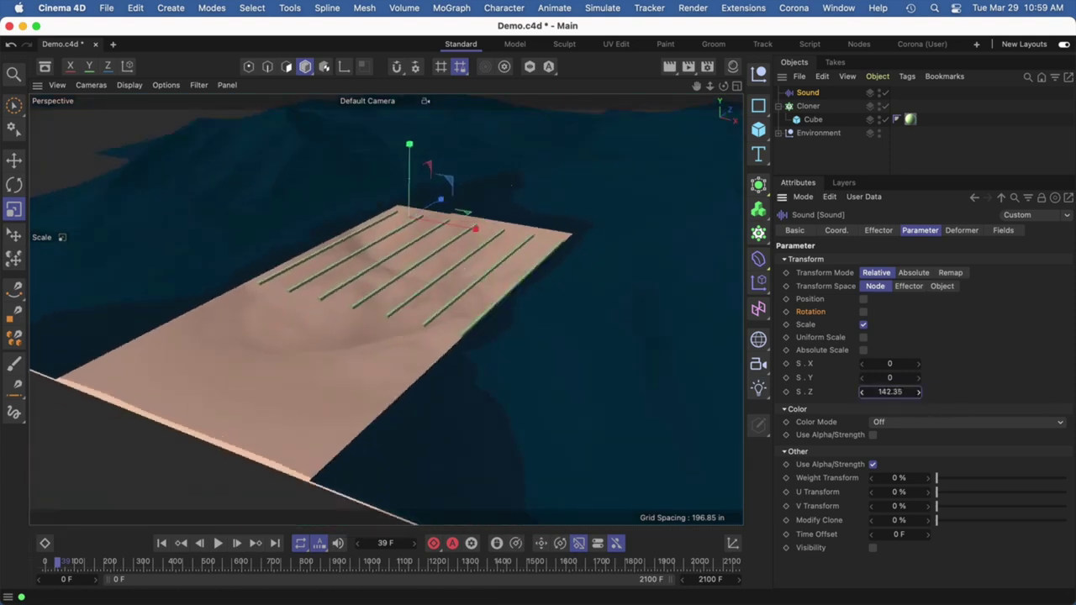
pyautogui.moveTo(882, 392); pyautogui.dragTo(901, 392)
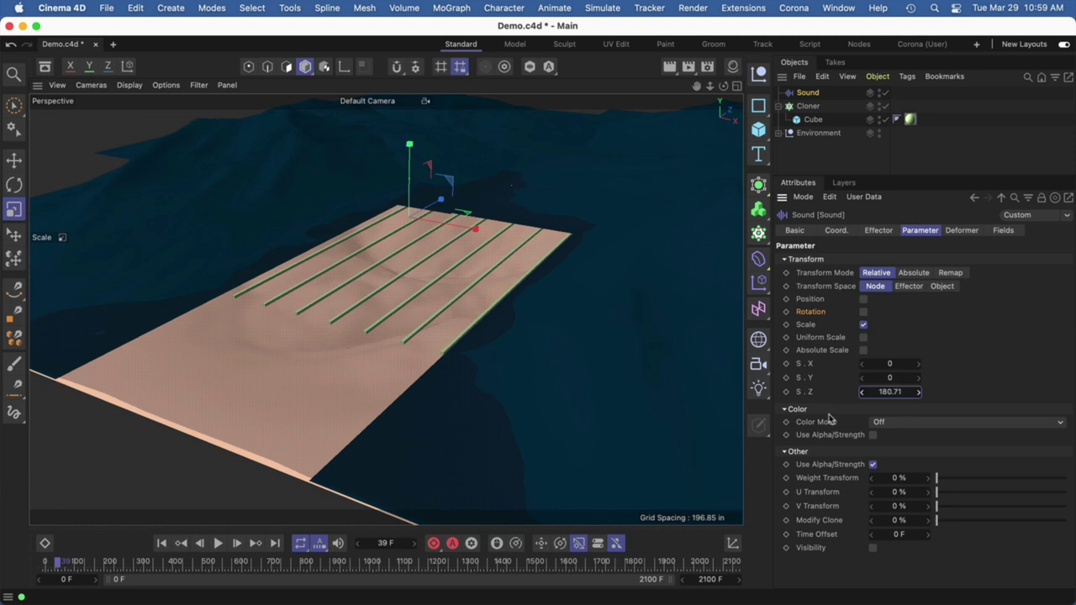
# - Set the Sound effector probe's sampling to Step and return the animation to its start
pyautogui.click(792, 95)
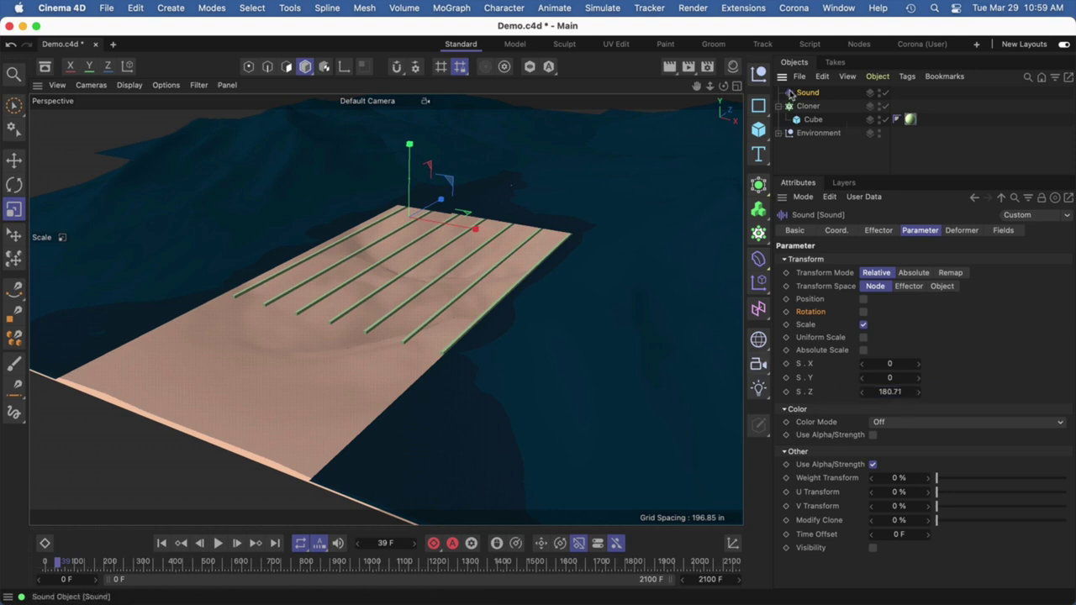
pyautogui.click(879, 232)
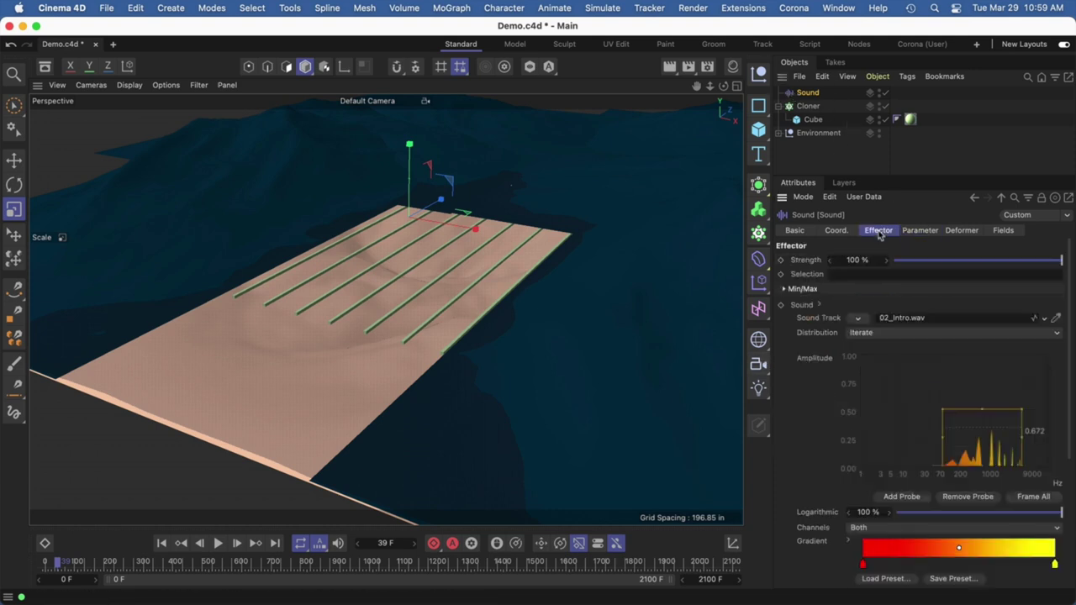
pyautogui.scroll(-5, 786, 440)
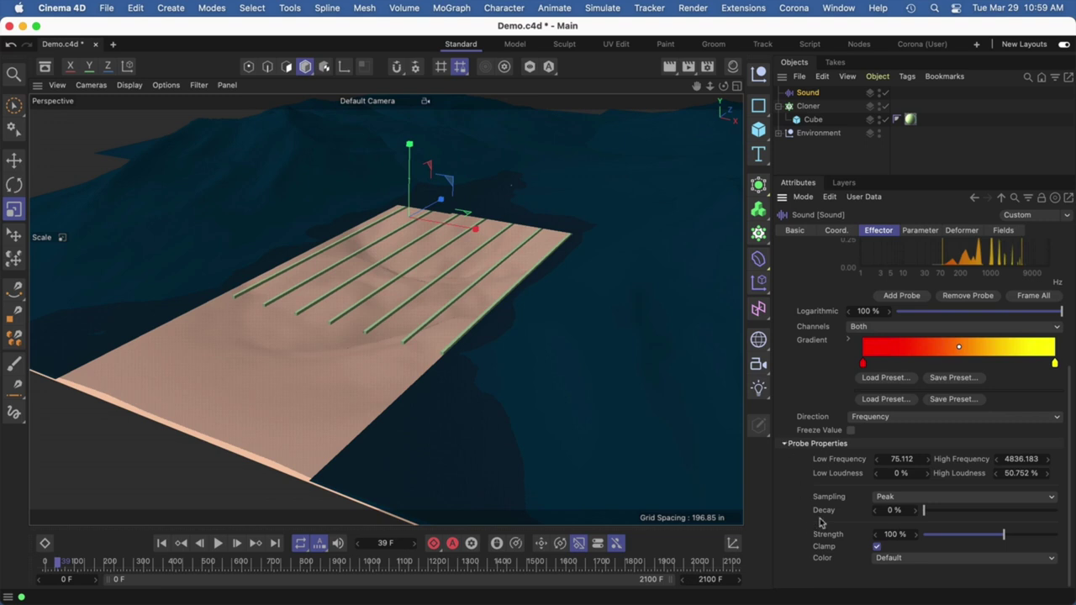
pyautogui.click(1017, 498)
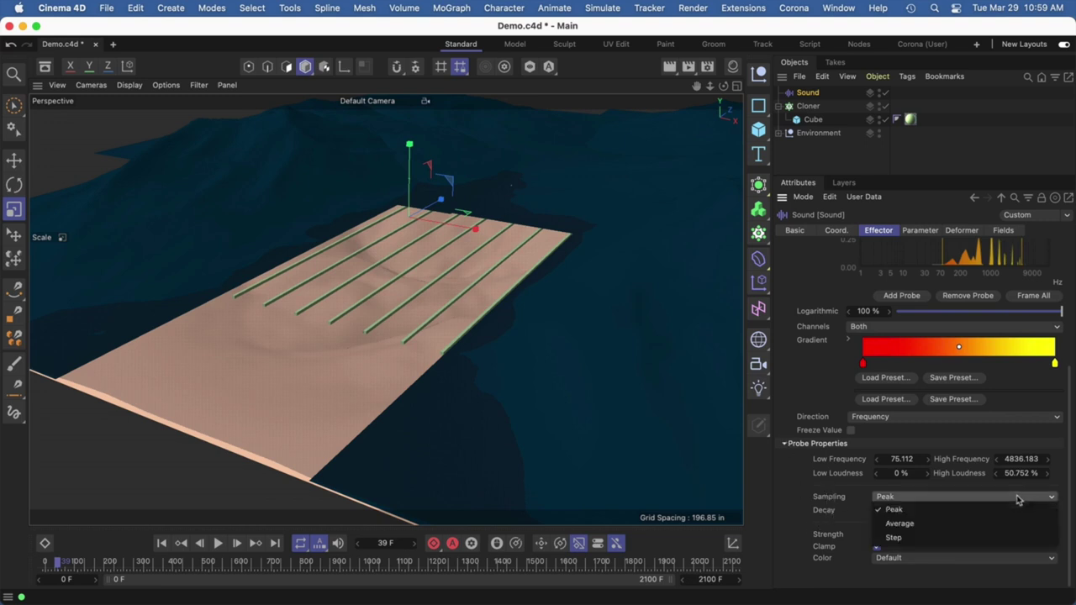
pyautogui.click(981, 536)
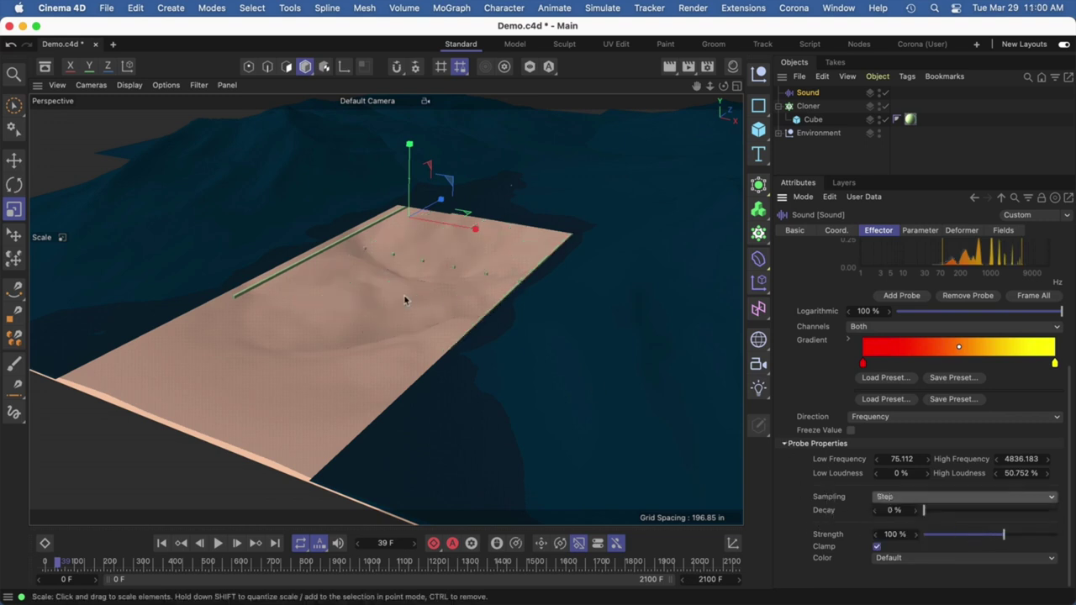
pyautogui.keyDown('alt'); pyautogui.moveTo(406, 299); pyautogui.dragTo(443, 292, button='right'); pyautogui.keyUp('alt')
pyautogui.click(162, 544)
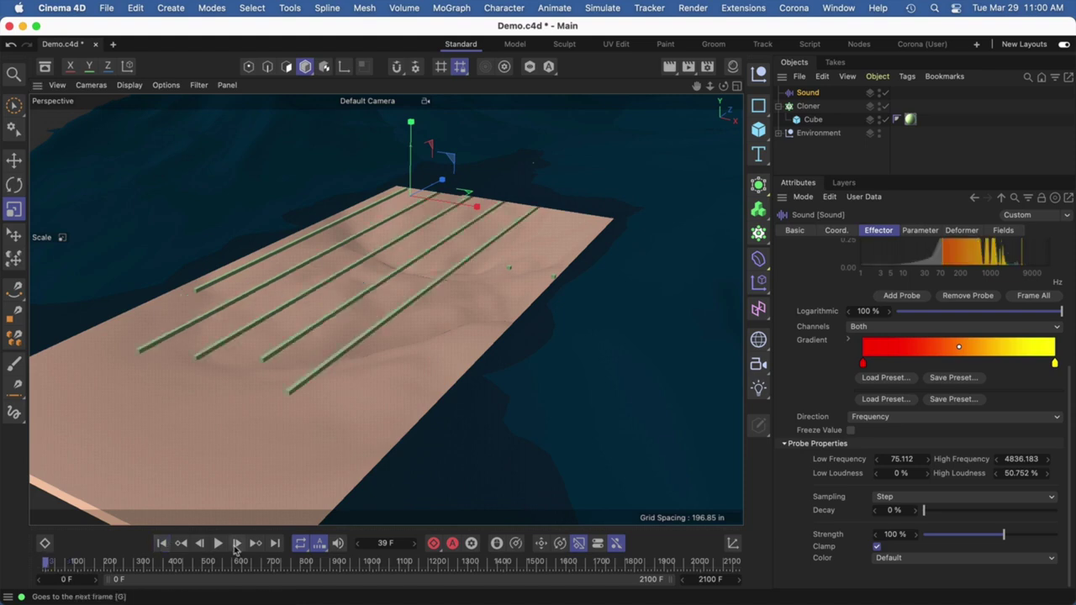
# - Try a Decay of 53 % on the Sound effector's probe, playing the animation before and after the change to compare
pyautogui.click(217, 543)
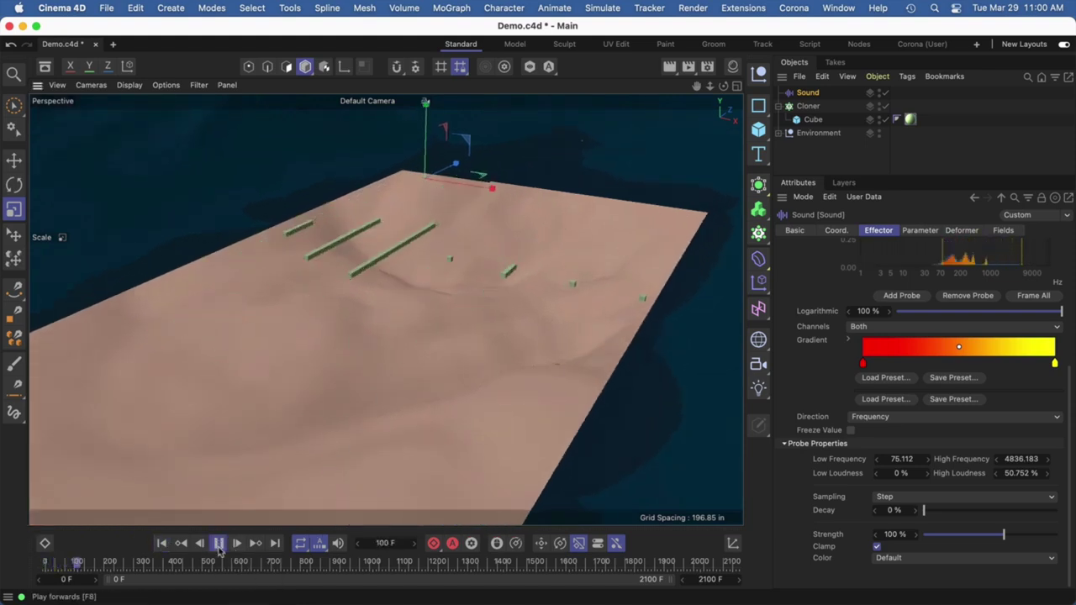
pyautogui.press('F8')
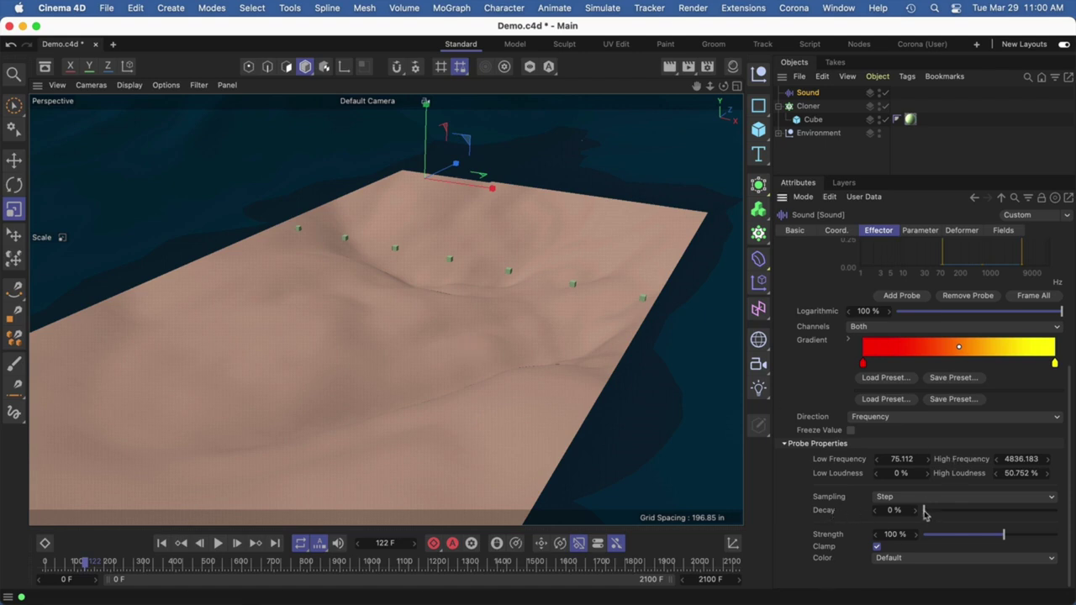
pyautogui.moveTo(925, 513); pyautogui.dragTo(994, 514)
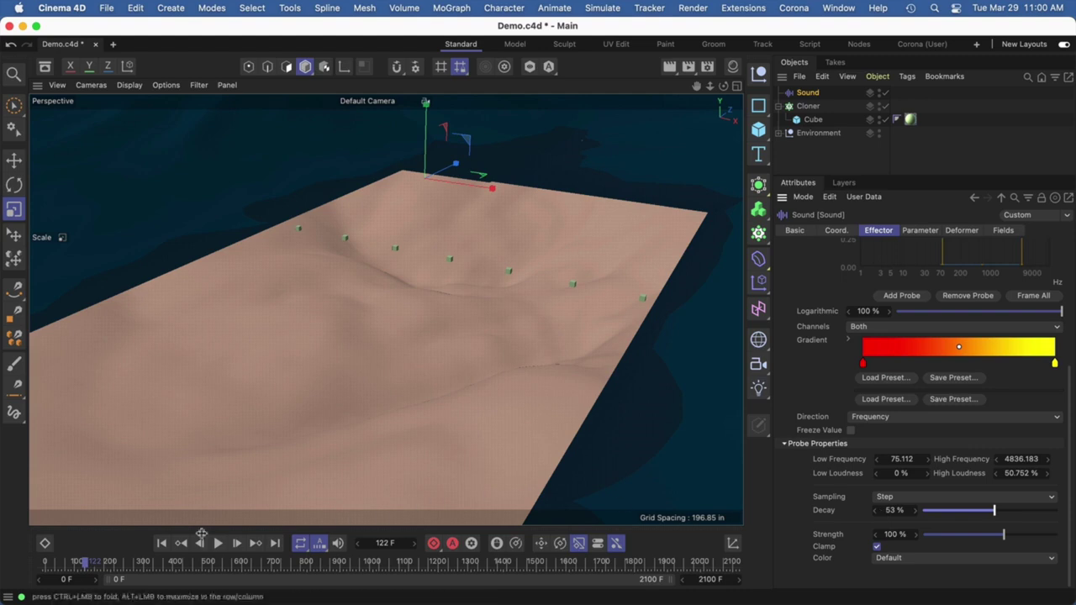
pyautogui.click(161, 542)
pyautogui.click(218, 543)
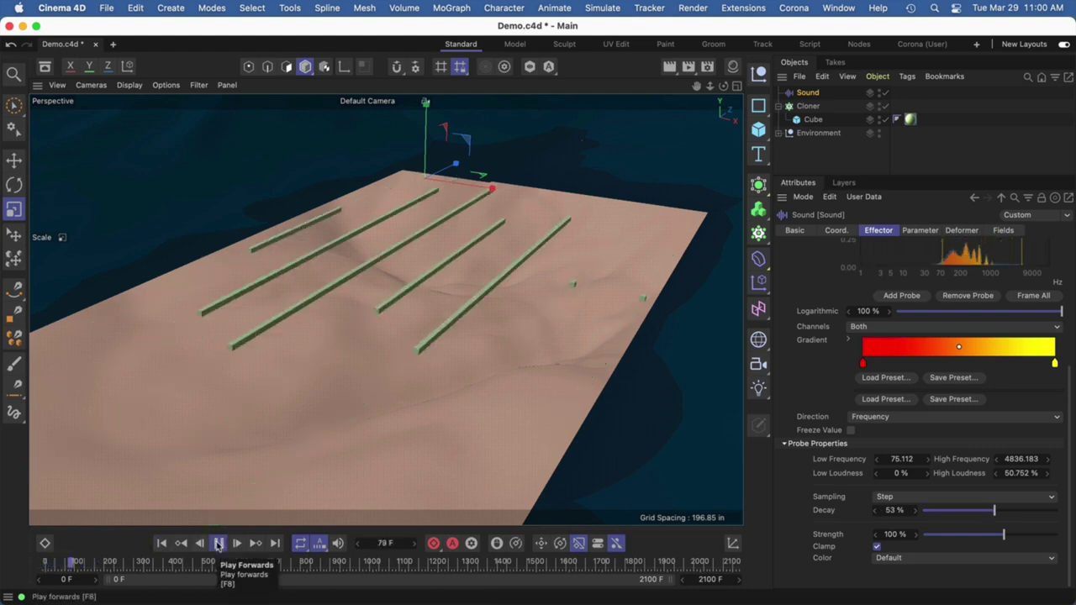
pyautogui.click(218, 543)
# - Set the Decay of the Sound effector's probe to 31 % and play the animation from its start to check the bars
pyautogui.moveTo(994, 513); pyautogui.dragTo(963, 512)
pyautogui.click(162, 543)
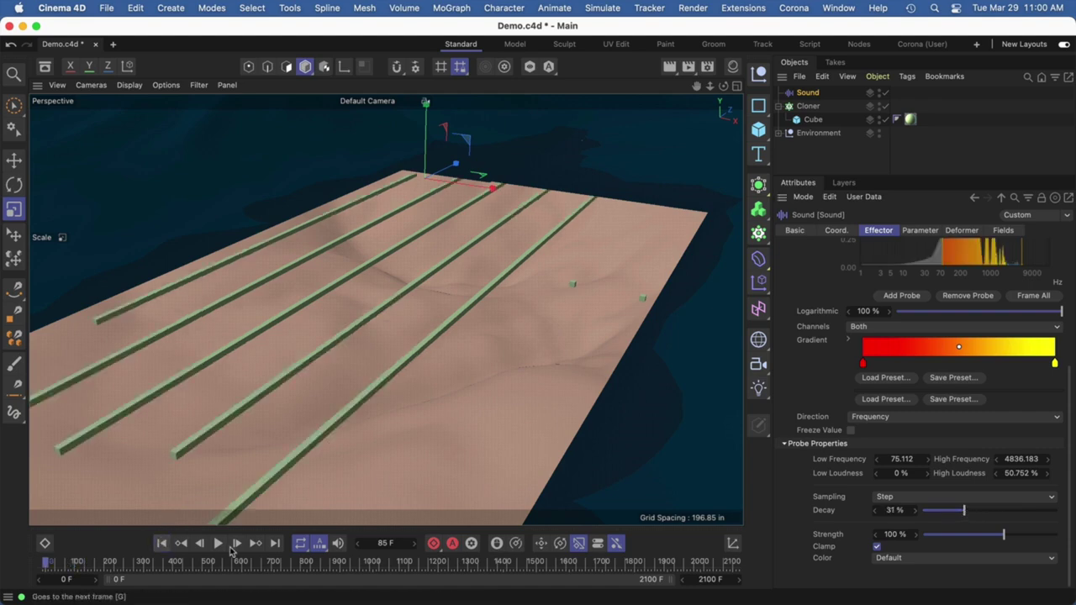
pyautogui.click(218, 543)
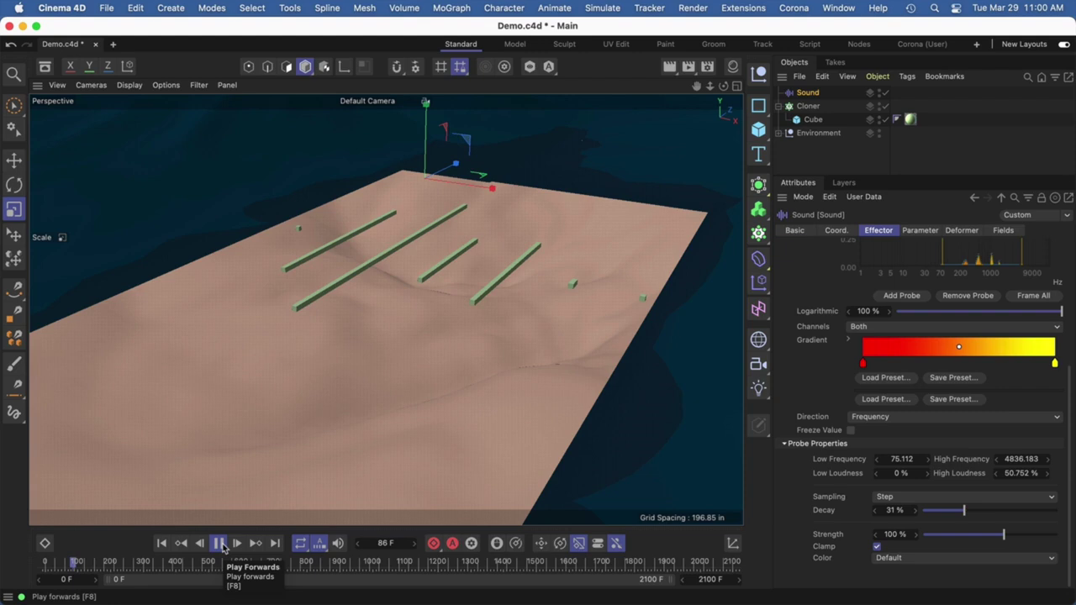
pyautogui.click(220, 544)
# - Collapse the Cloner's hierarchy and select the Sound effector and the Cloner together
pyautogui.scroll(-3, 551, 322)
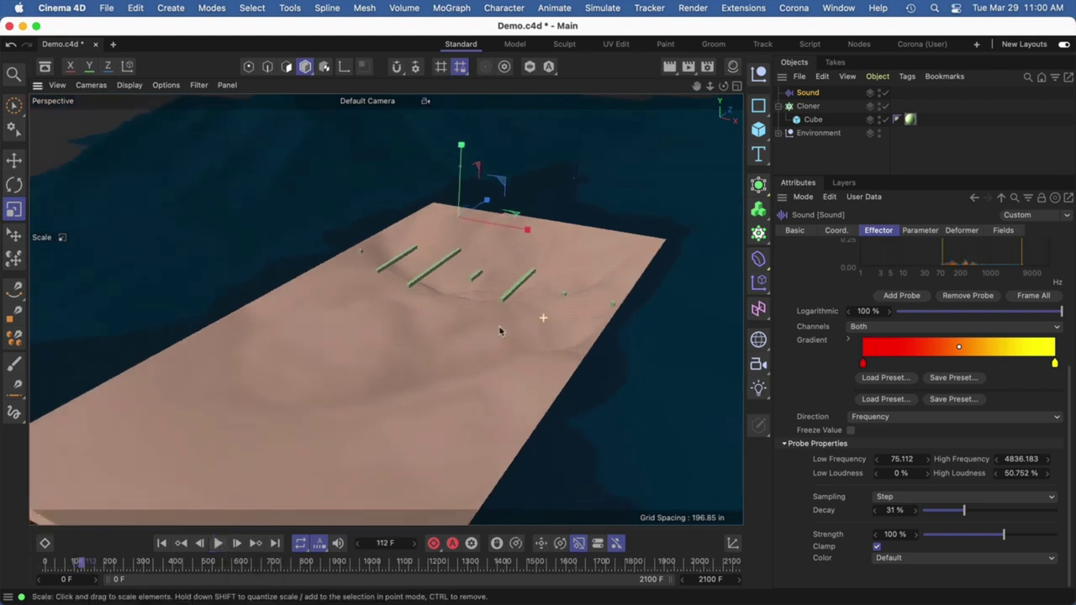
pyautogui.keyDown('alt'); pyautogui.moveTo(499, 330); pyautogui.dragTo(581, 305); pyautogui.keyUp('alt')
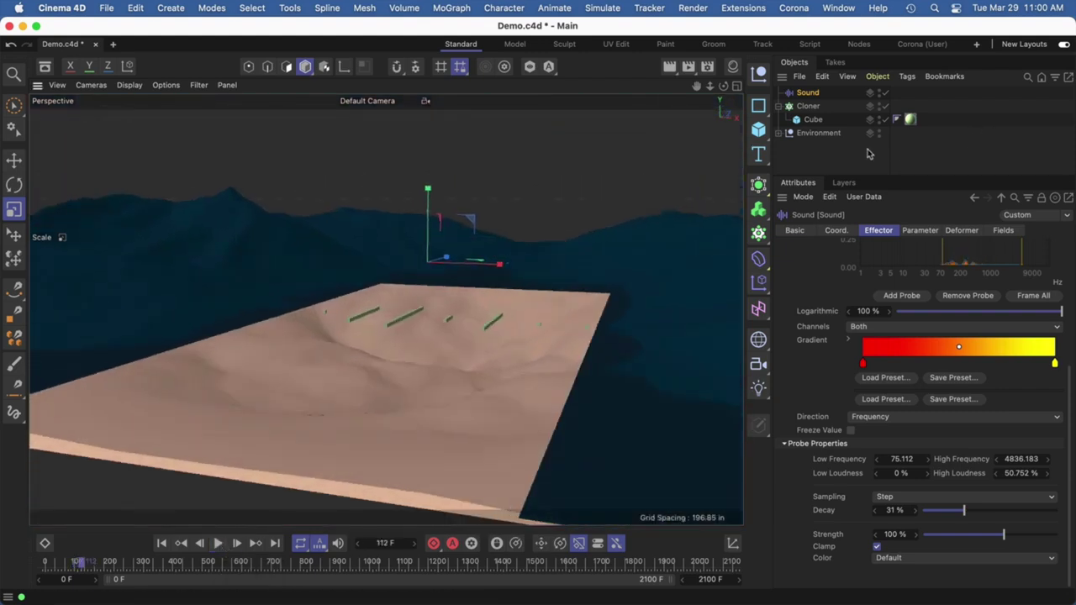
pyautogui.click(778, 107)
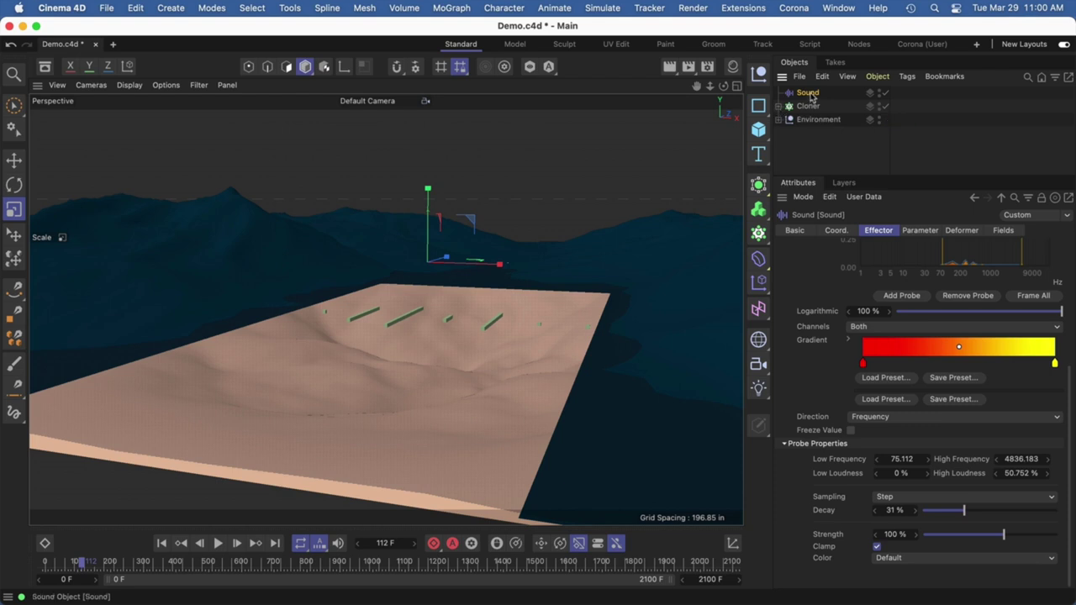
pyautogui.keyDown('shift'); pyautogui.click(812, 106); pyautogui.keyUp('shift')
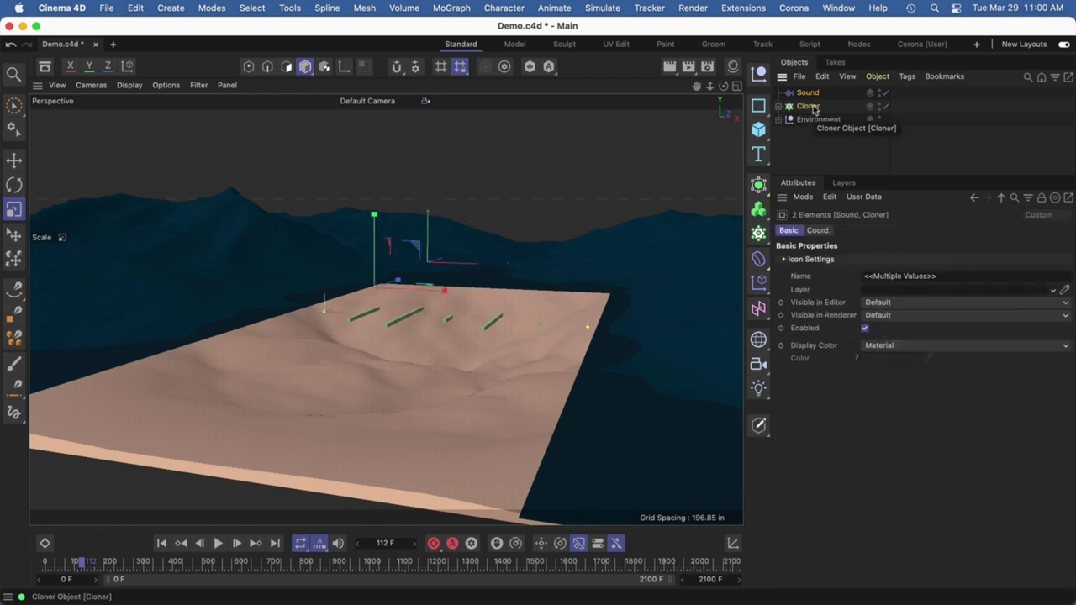
# - Group the Sound and Cloner objects under a null and rename the null 01_Cubes Under Water
pyautogui.hotkey('alt', 'g')
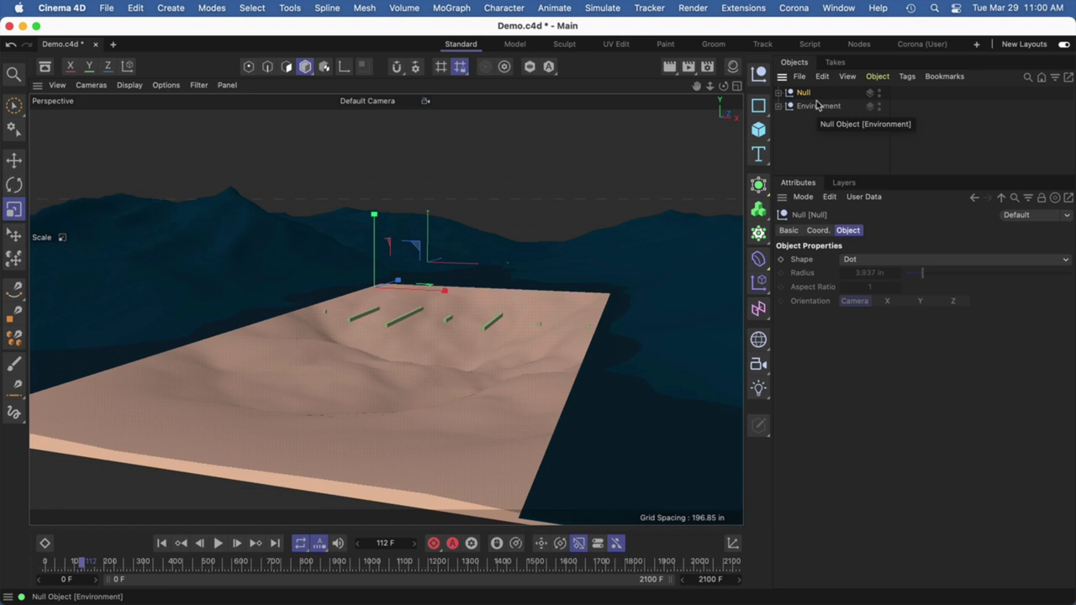
pyautogui.doubleClick(803, 92)
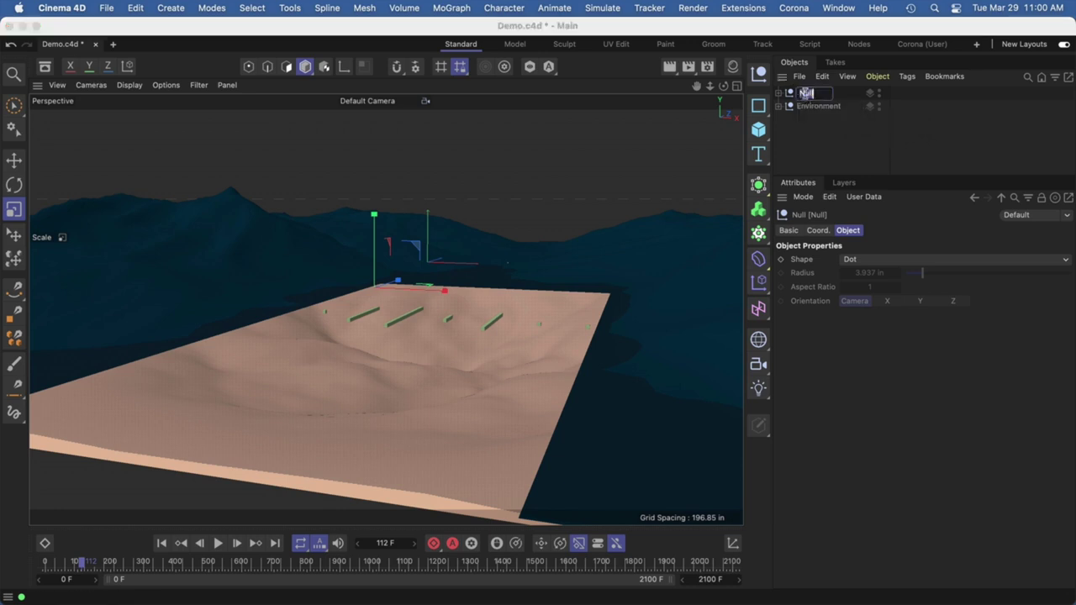
pyautogui.write('Ol_Clones_Under')
pyautogui.write(' Water')
pyautogui.press('Return')
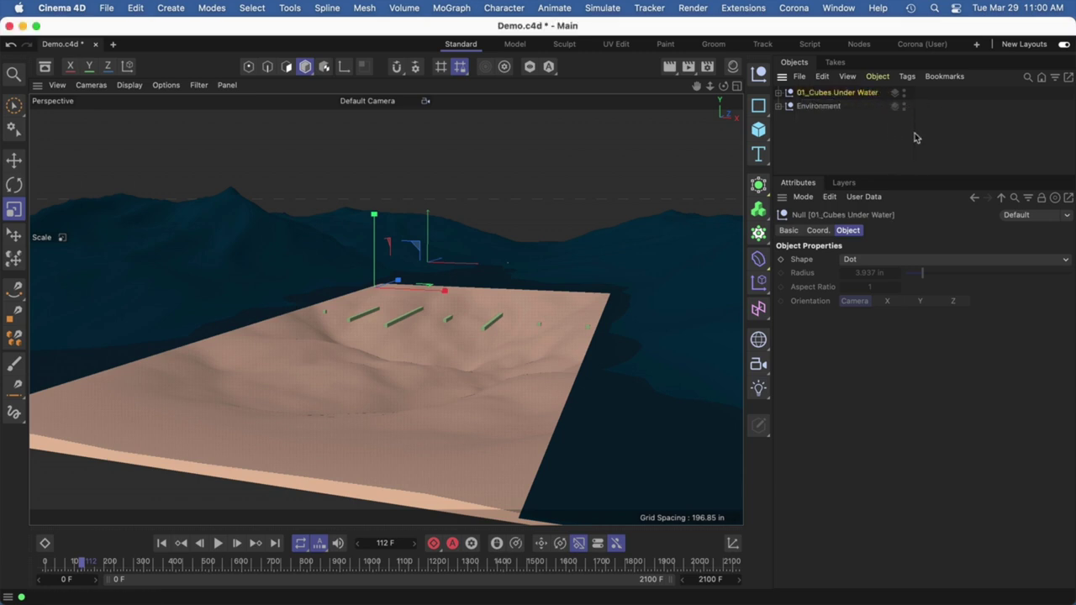
# - Select the cloner inside the 01_Cubes Under Water group, preview its animation from the first frame and return to the start
pyautogui.moveTo(893, 176); pyautogui.dragTo(892, 302)
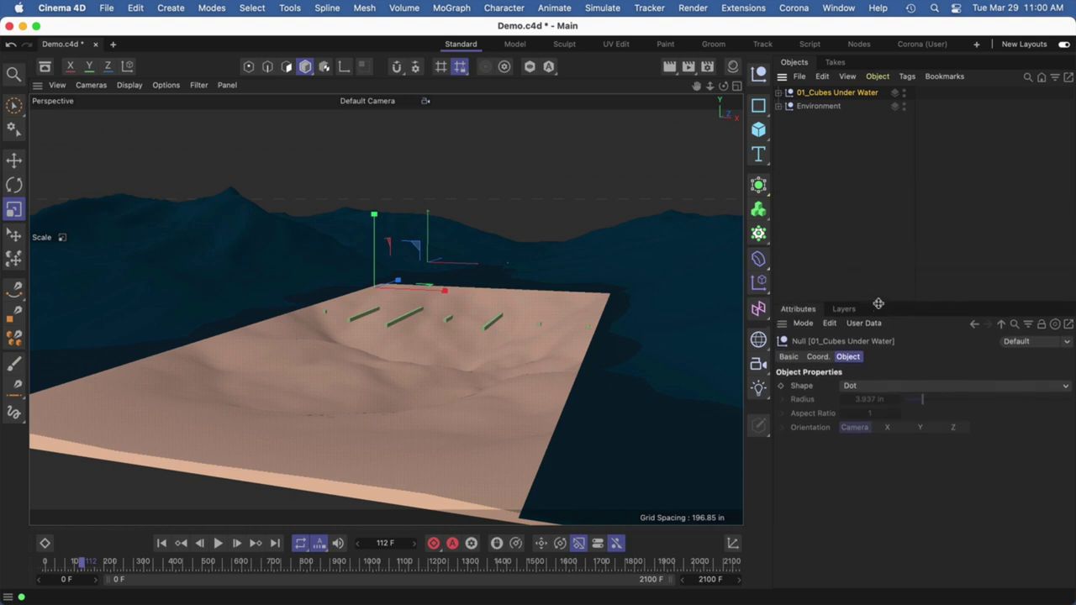
pyautogui.click(778, 93)
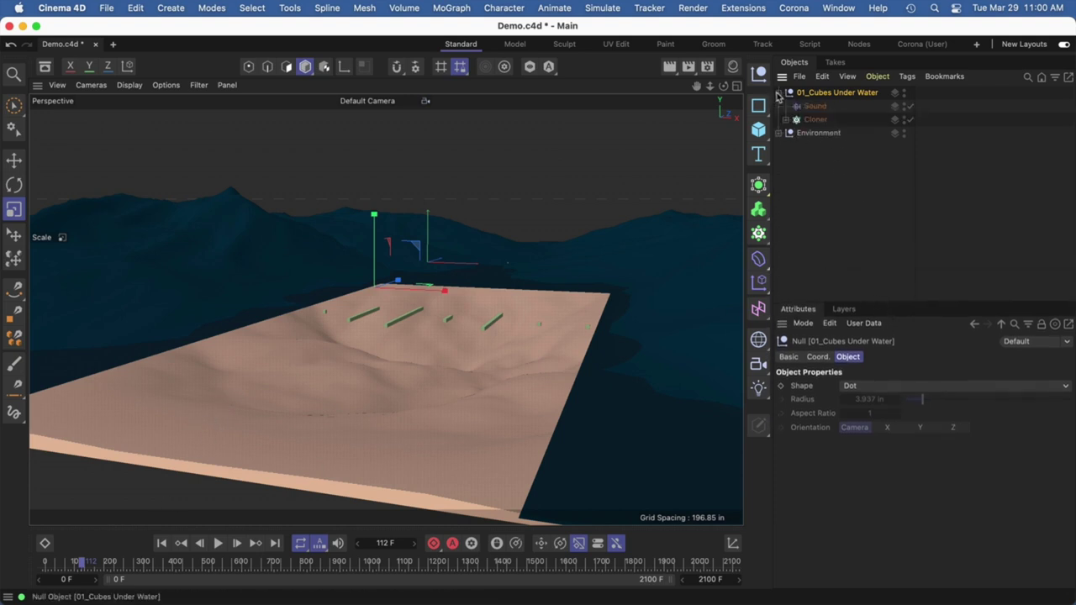
pyautogui.click(813, 119)
pyautogui.keyDown('alt'); pyautogui.moveTo(319, 309); pyautogui.dragTo(423, 307); pyautogui.keyUp('alt')
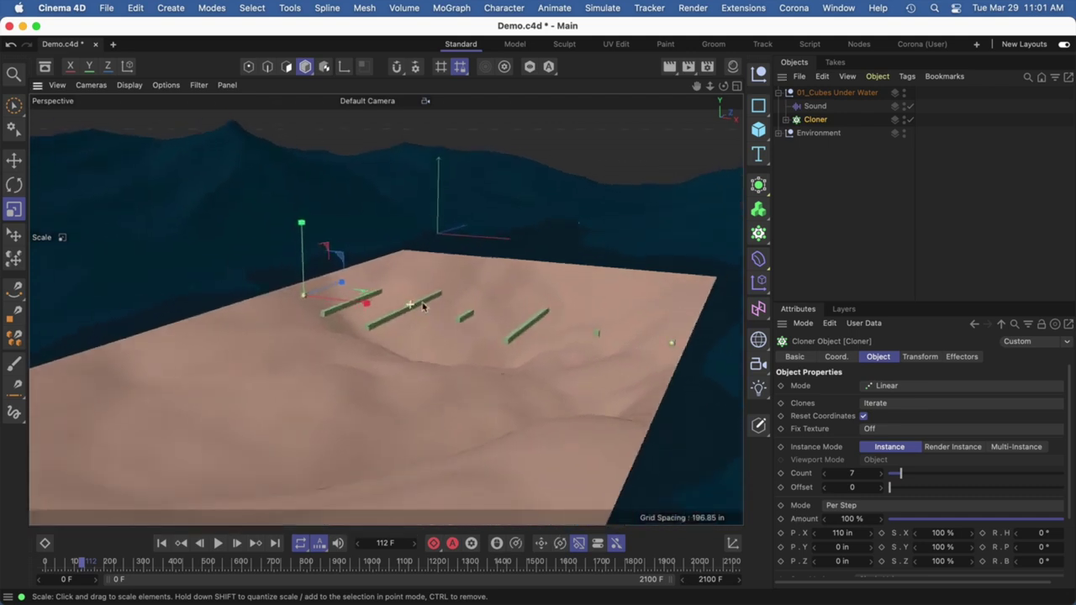
pyautogui.click(163, 542)
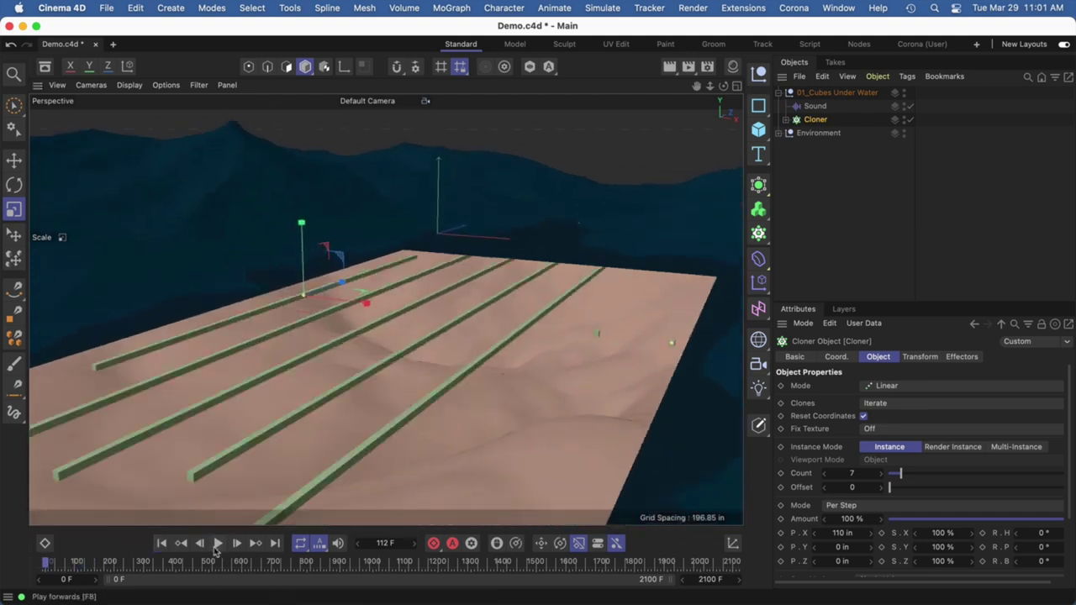
pyautogui.click(217, 544)
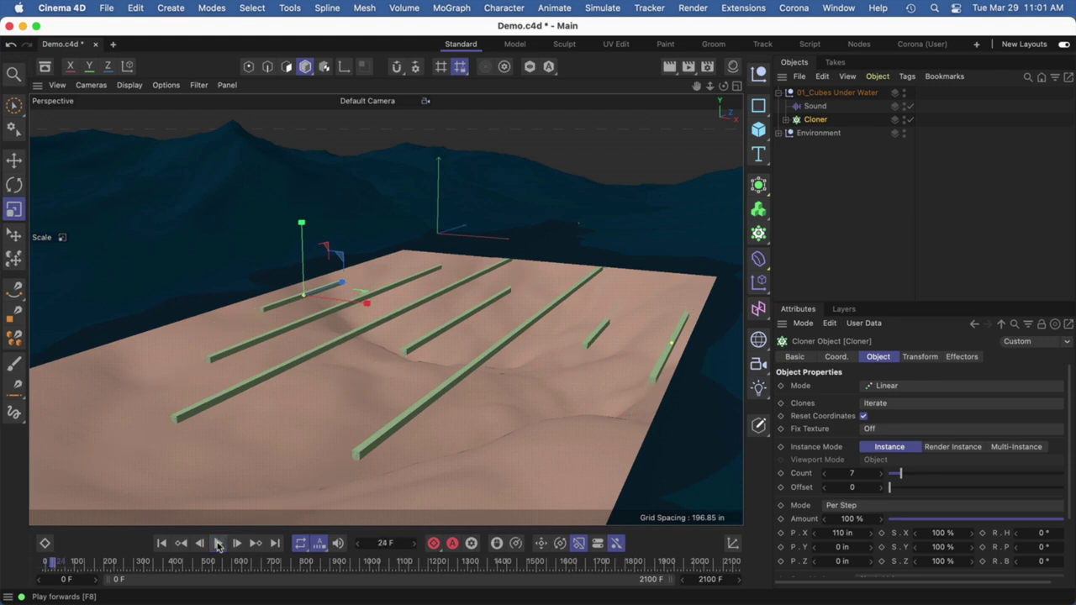
pyautogui.click(161, 544)
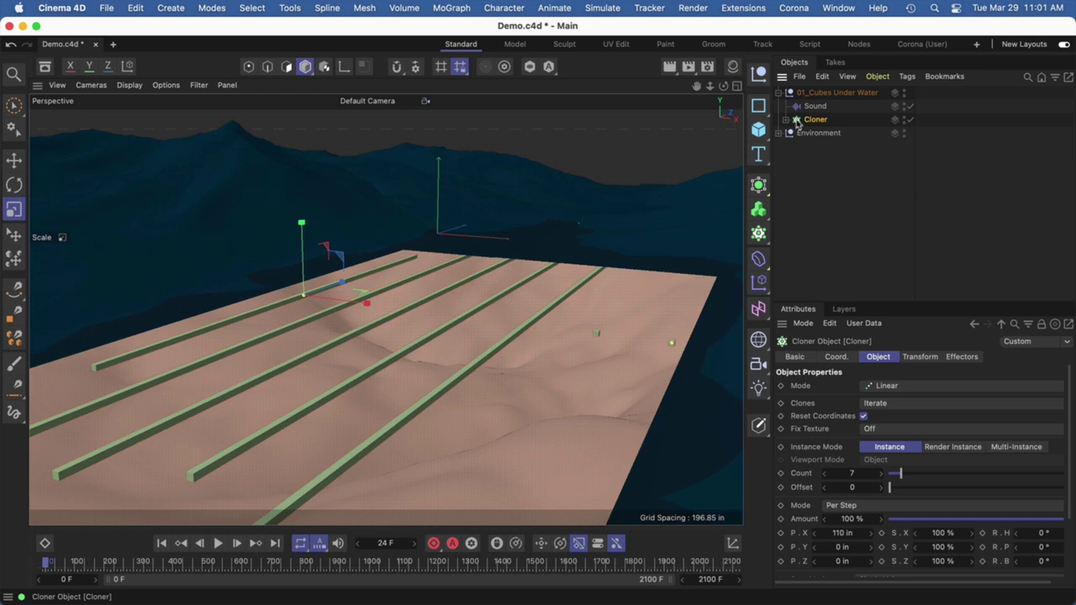
# - Add a MoGraph Cache tag to the cloner
pyautogui.click(170, 8)
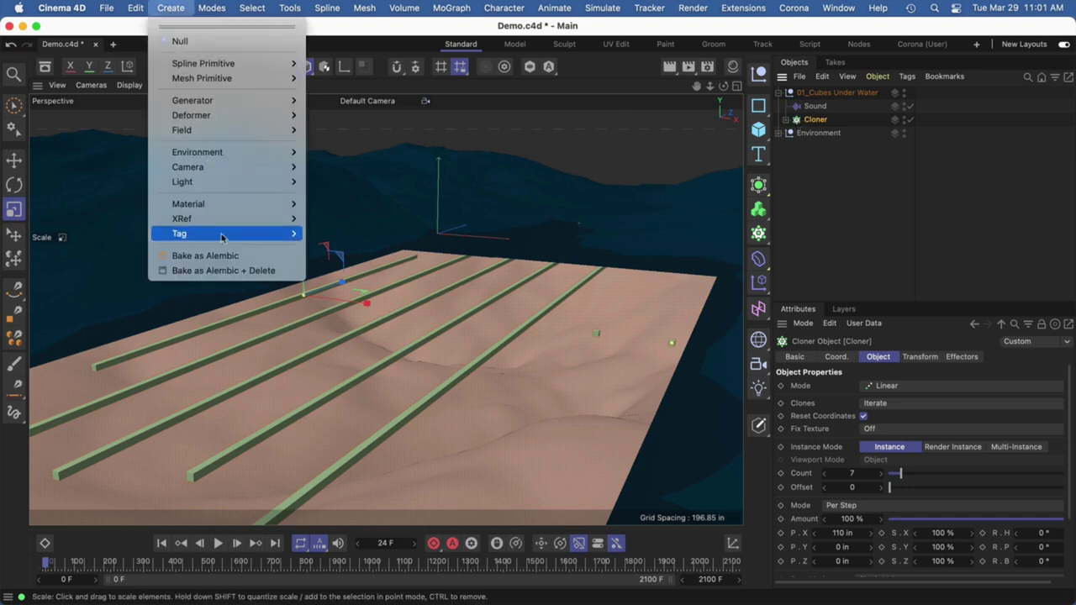
pyautogui.moveTo(221, 239)
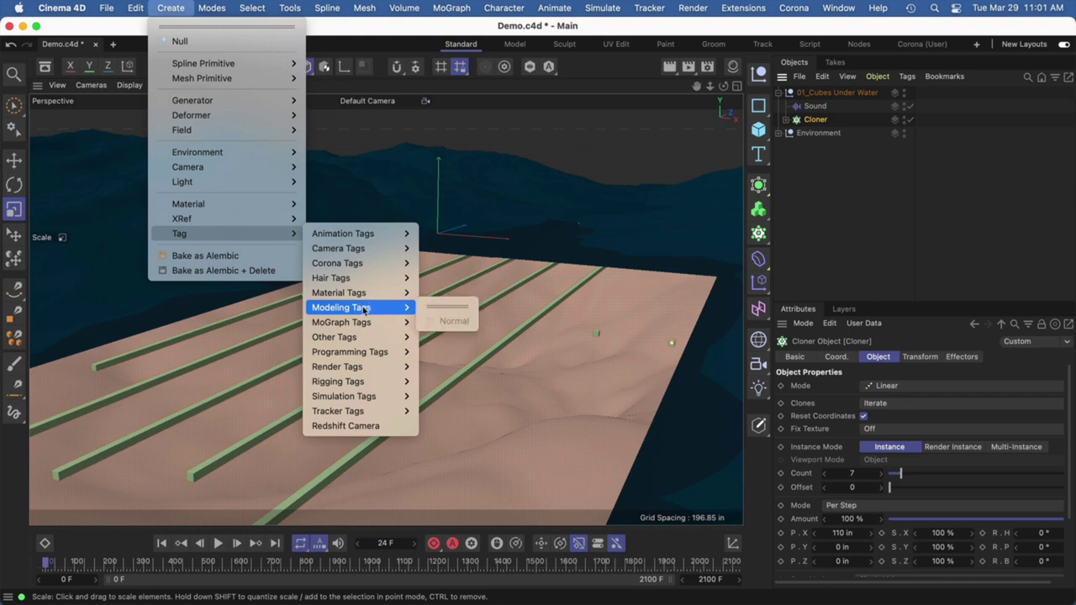
pyautogui.moveTo(357, 326)
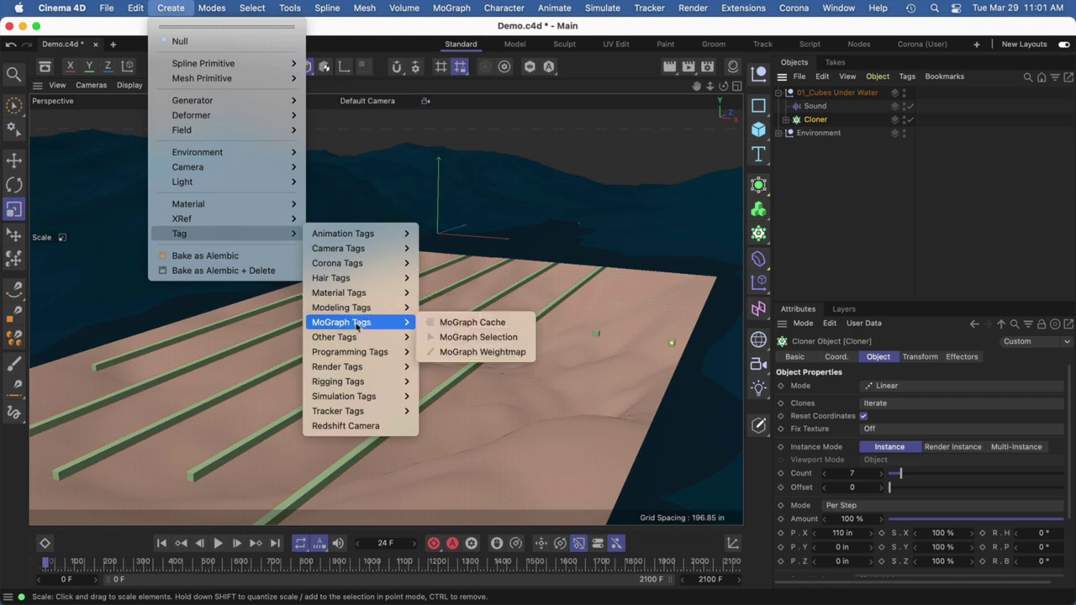
pyautogui.click(466, 323)
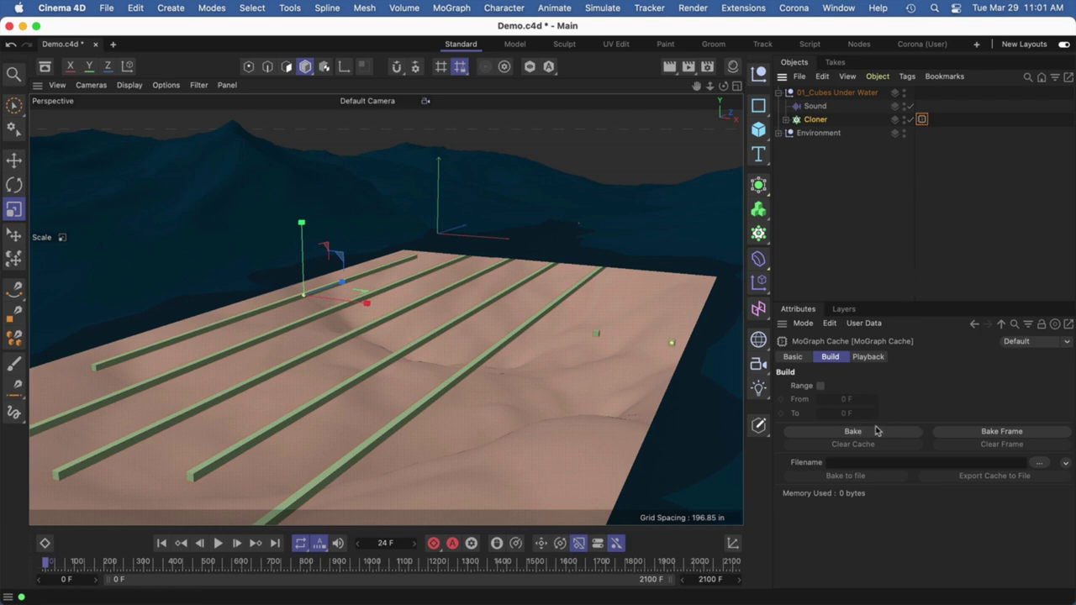
pyautogui.click(924, 462)
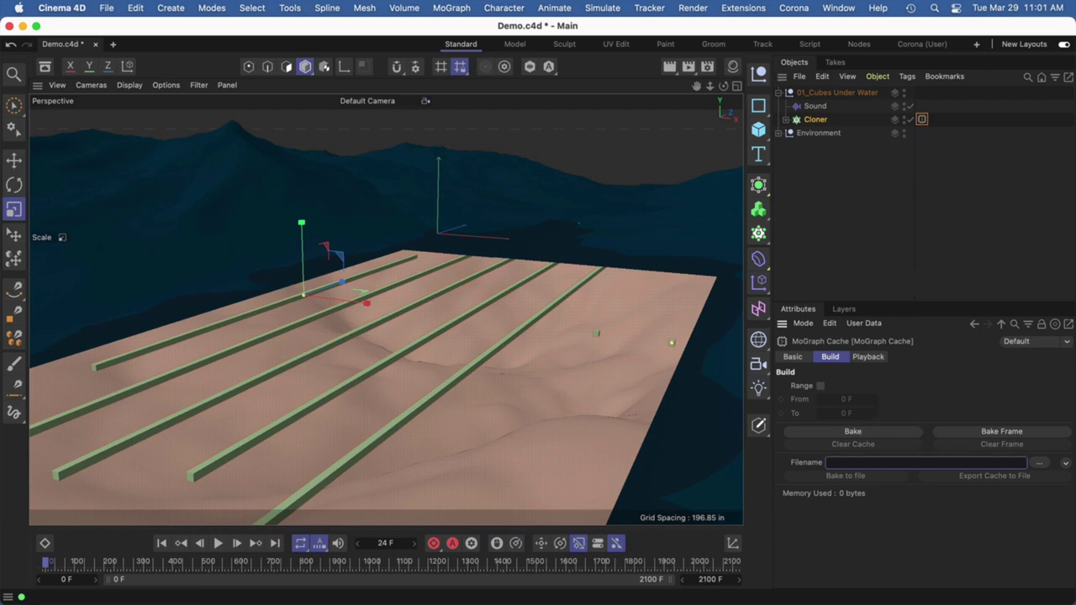
# - Switch to Finder and create a folder named Cache in the 3D Folder of P3_Music Video
pyautogui.press('super+Tab')
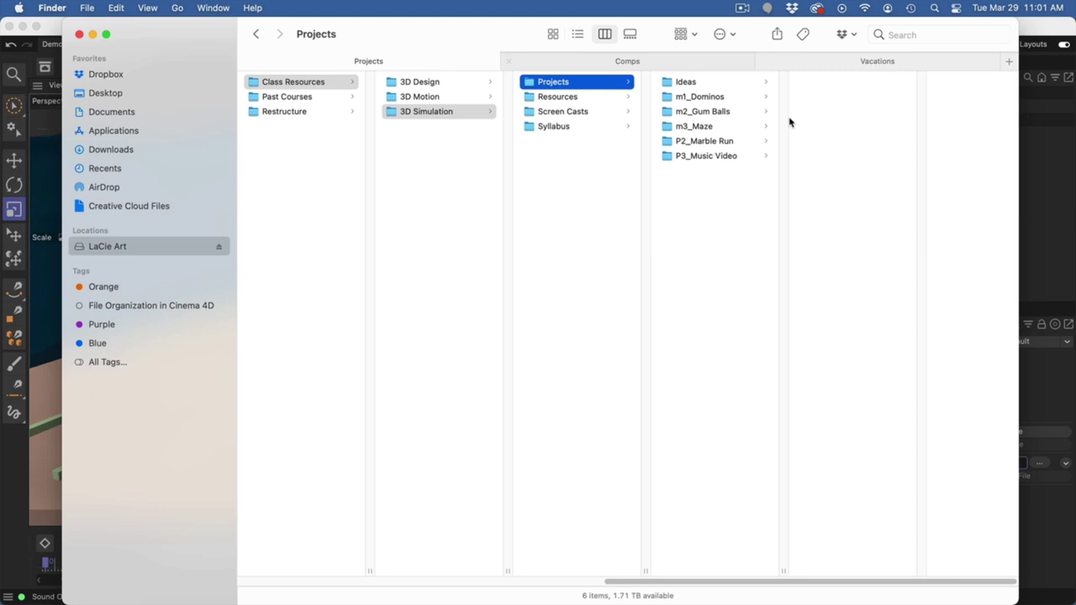
pyautogui.click(702, 158)
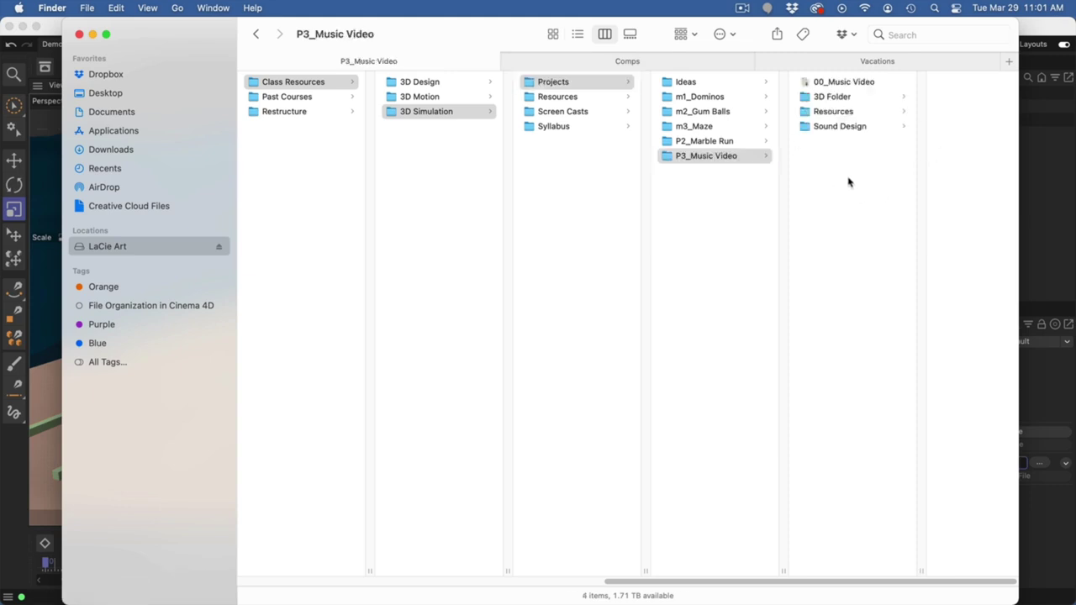
pyautogui.rightClick(819, 167)
pyautogui.click(840, 100)
pyautogui.click(840, 97)
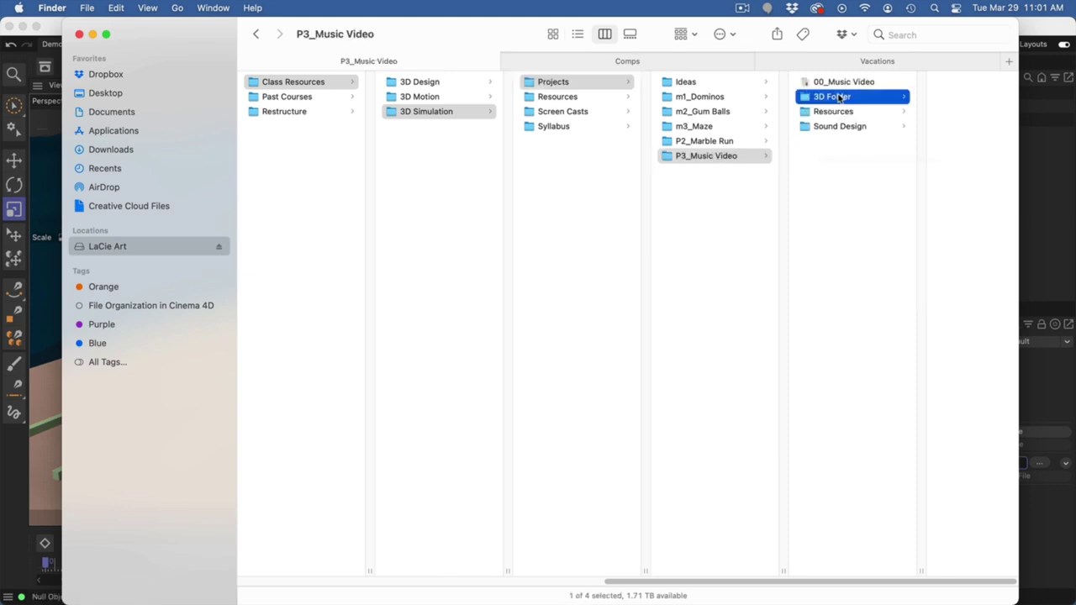
pyautogui.rightClick(925, 187)
pyautogui.click(950, 191)
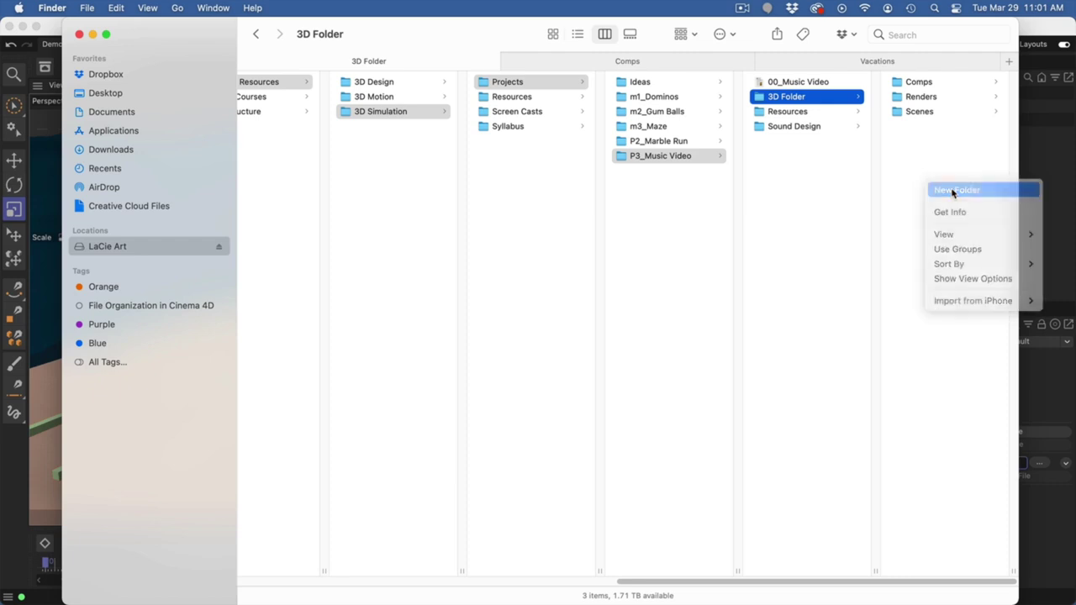
pyautogui.write('Cache')
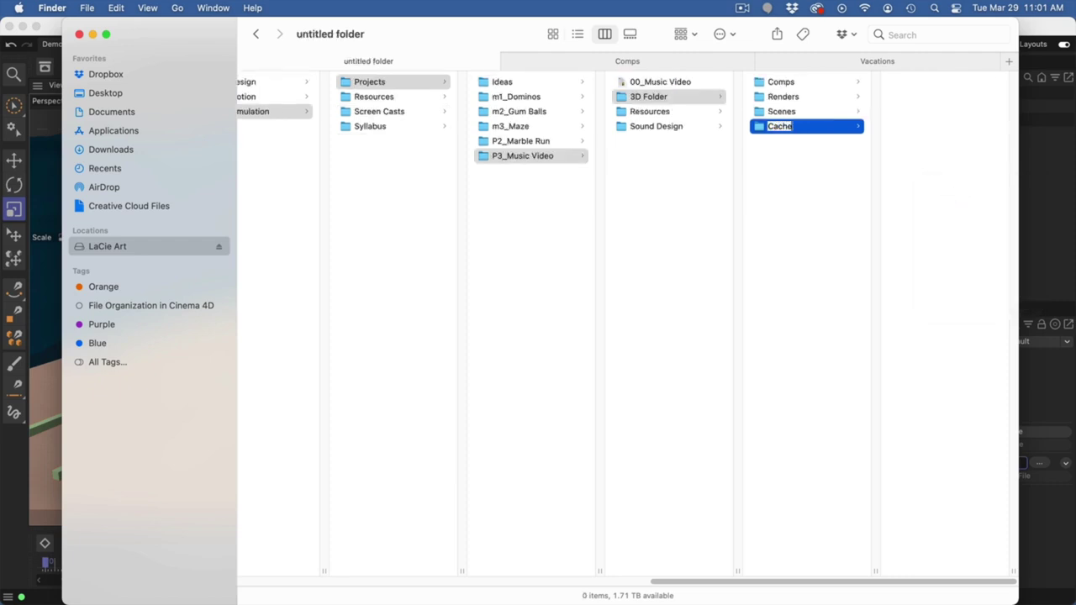
pyautogui.press('Return')
# - Back in Cinema 4D, set the cache's save file in the 3D Folder's Cache folder with a name starting with 01, and bake the cache
pyautogui.click(1027, 28)
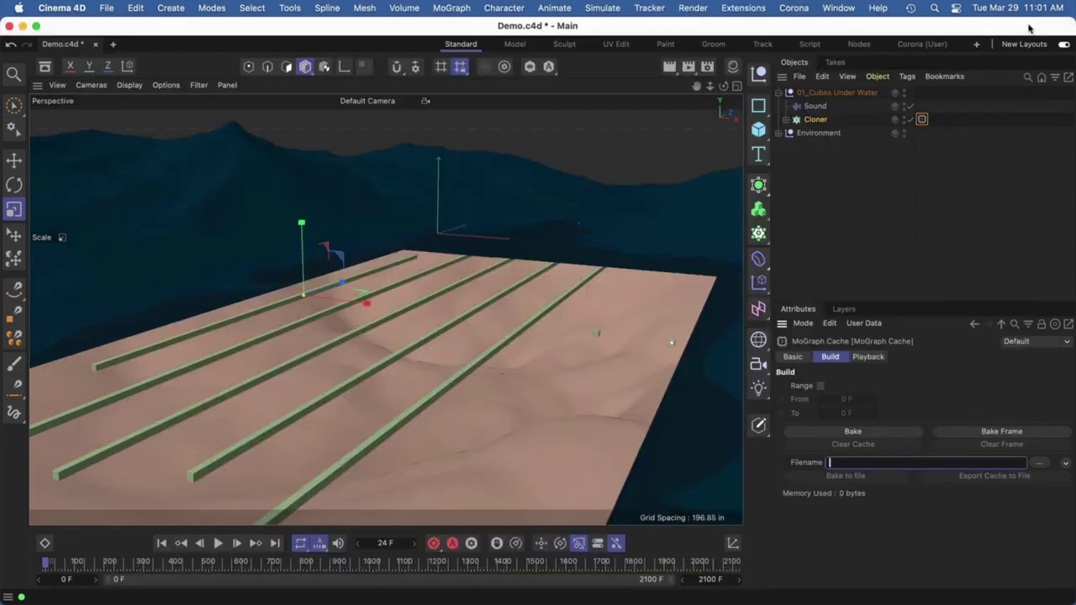
pyautogui.click(1039, 463)
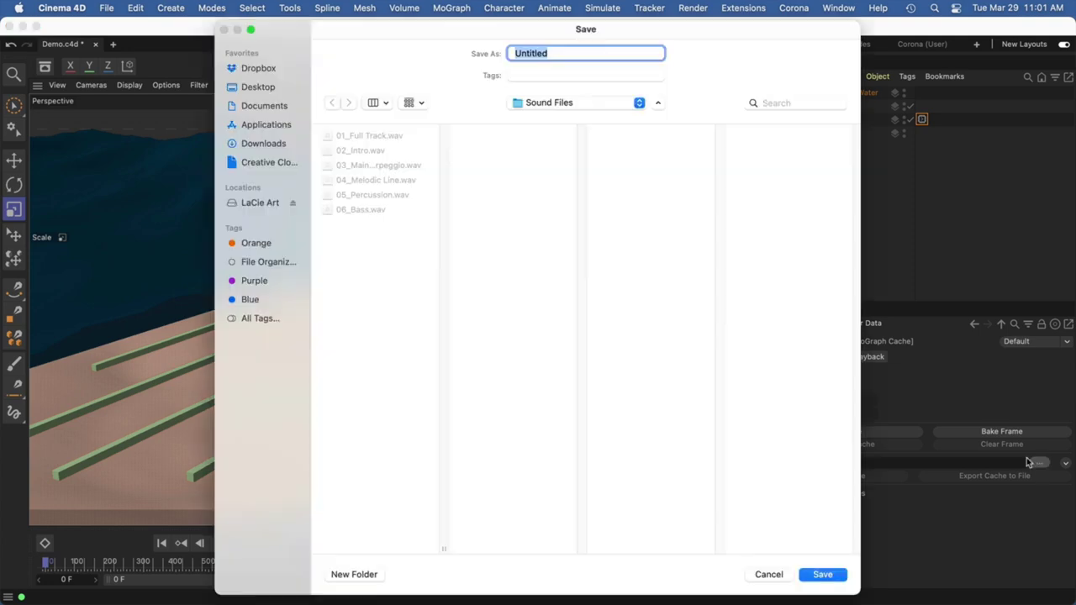
pyautogui.click(638, 102)
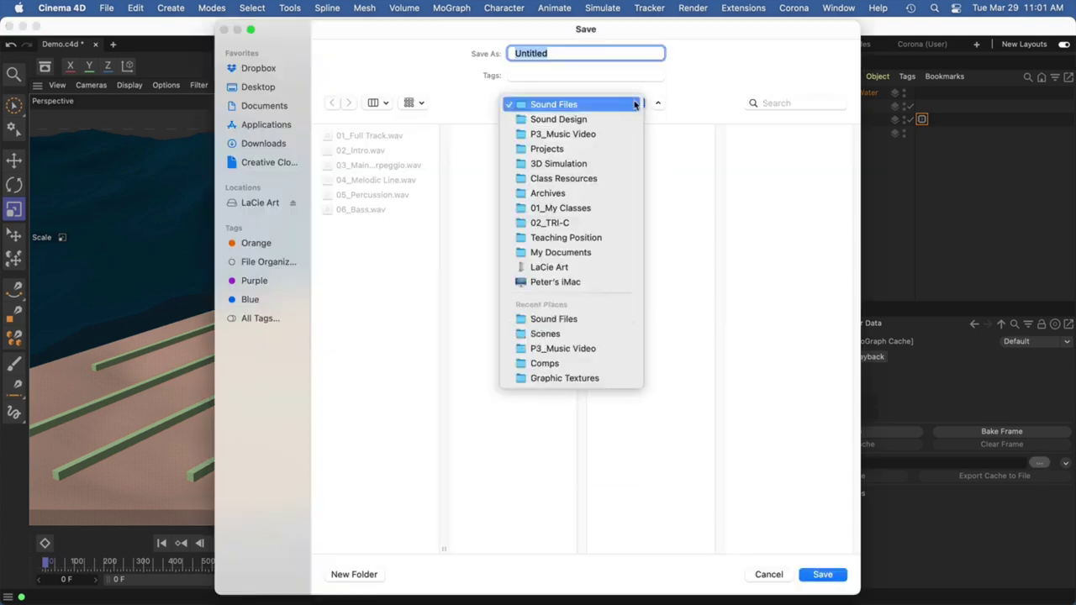
pyautogui.click(607, 134)
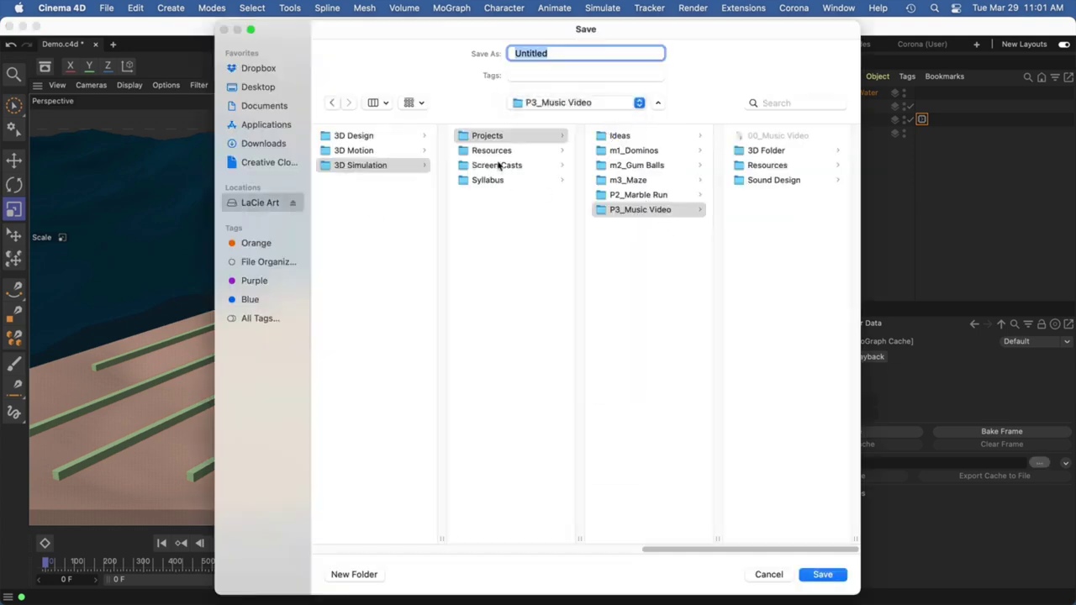
pyautogui.click(773, 152)
pyautogui.click(761, 136)
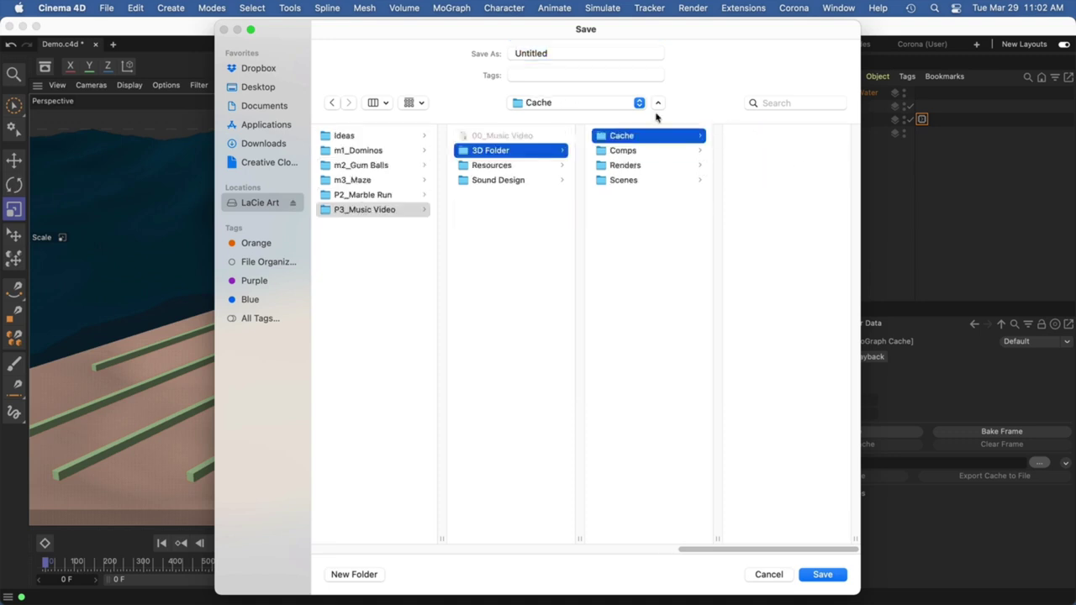
pyautogui.doubleClick(545, 55)
pyautogui.write('24')
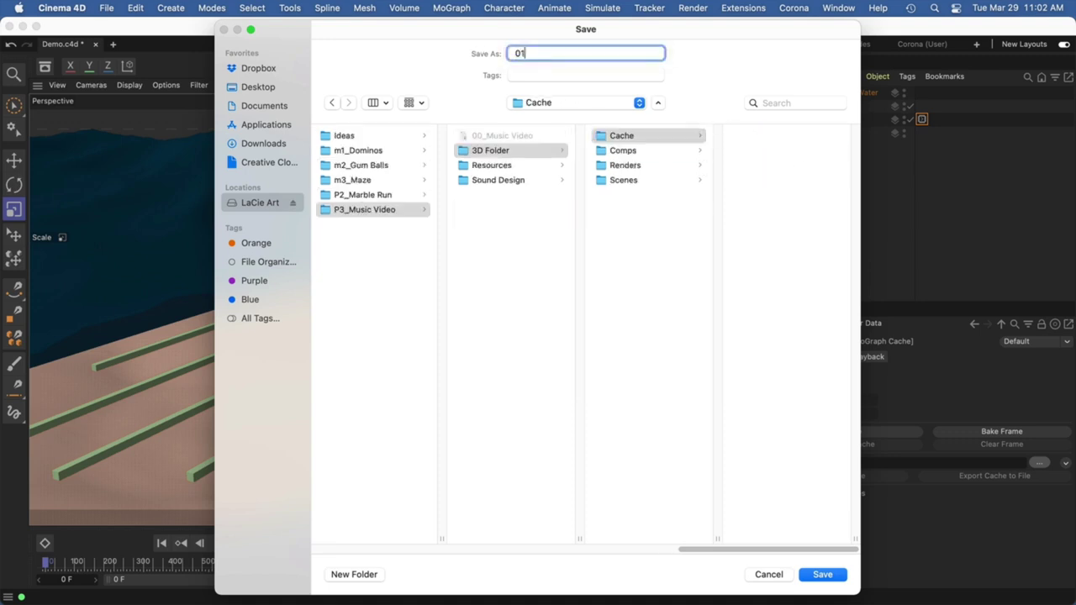
pyautogui.click(823, 575)
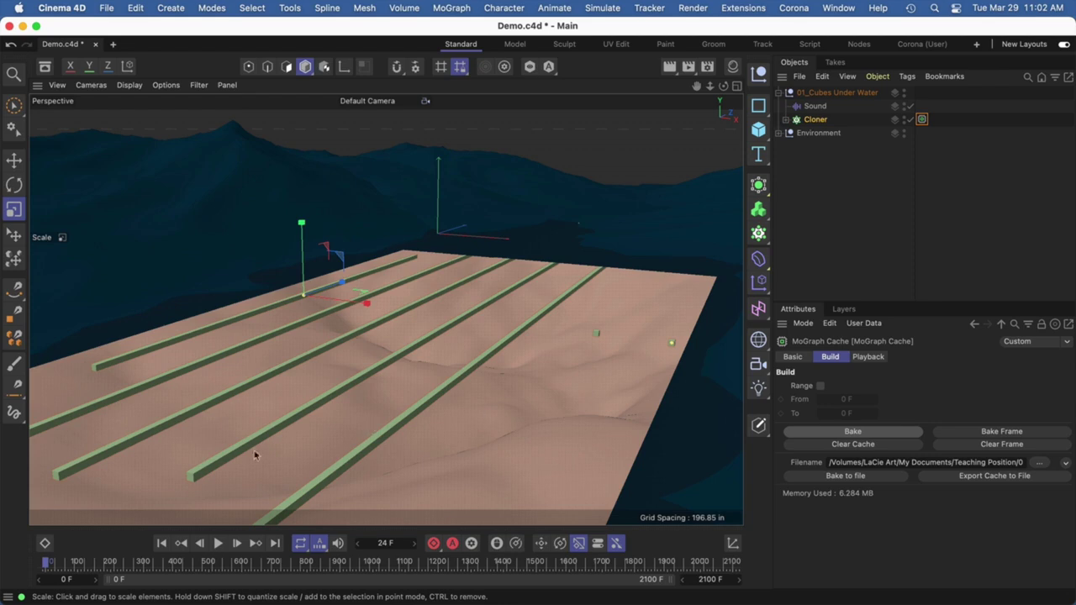
# - Scrub the timeline to about frame 62 and back to the start to check the baked cube motion
pyautogui.moveTo(48, 565)
pyautogui.mouseDown()
pyautogui.moveTo(101, 565)
pyautogui.moveTo(68, 565)
pyautogui.mouseUp()
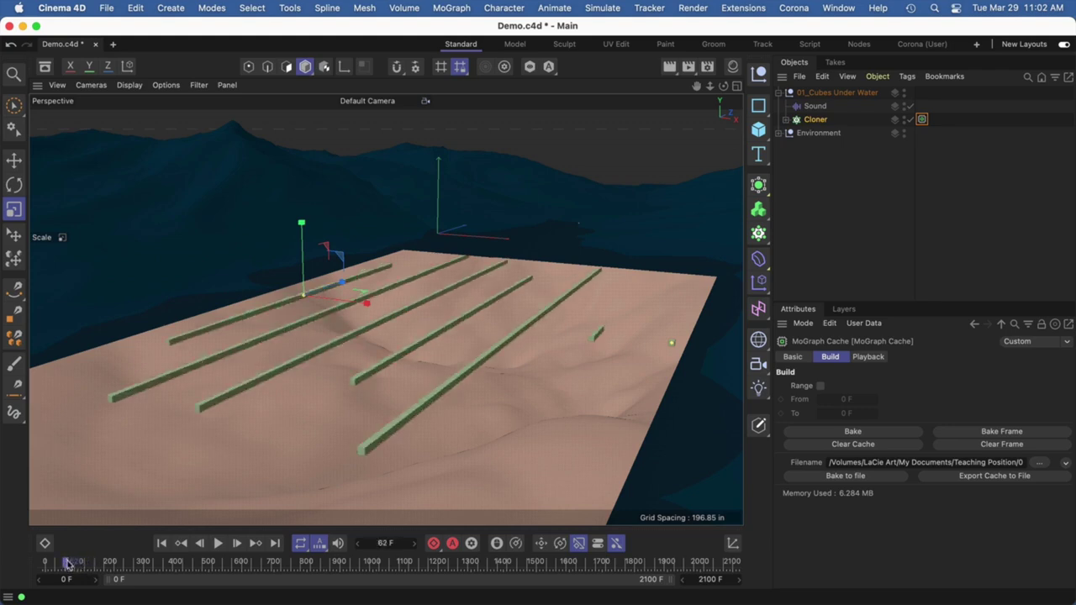
pyautogui.moveTo(68, 563); pyautogui.dragTo(44, 563)
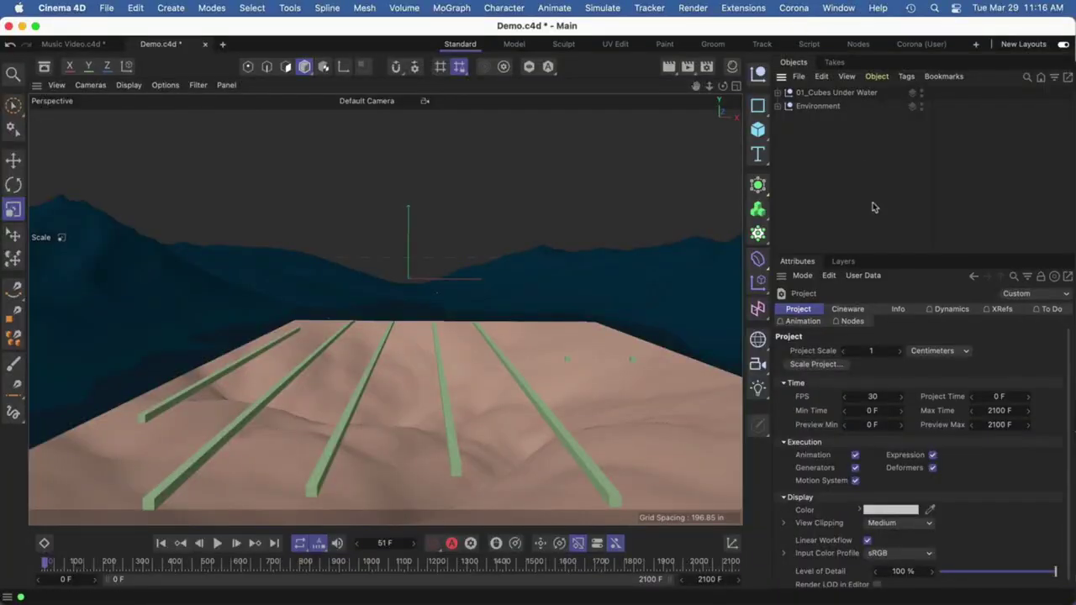
# - Add a sphere to the scene and scale it down uniformly to a radius of about 17.25 in
pyautogui.click(760, 131)
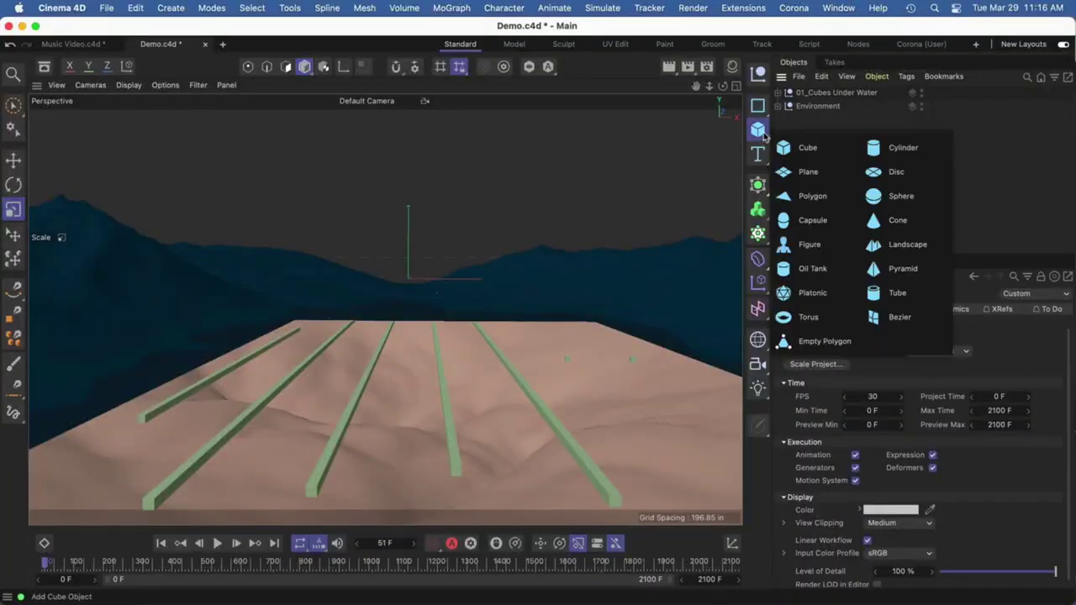
pyautogui.click(900, 195)
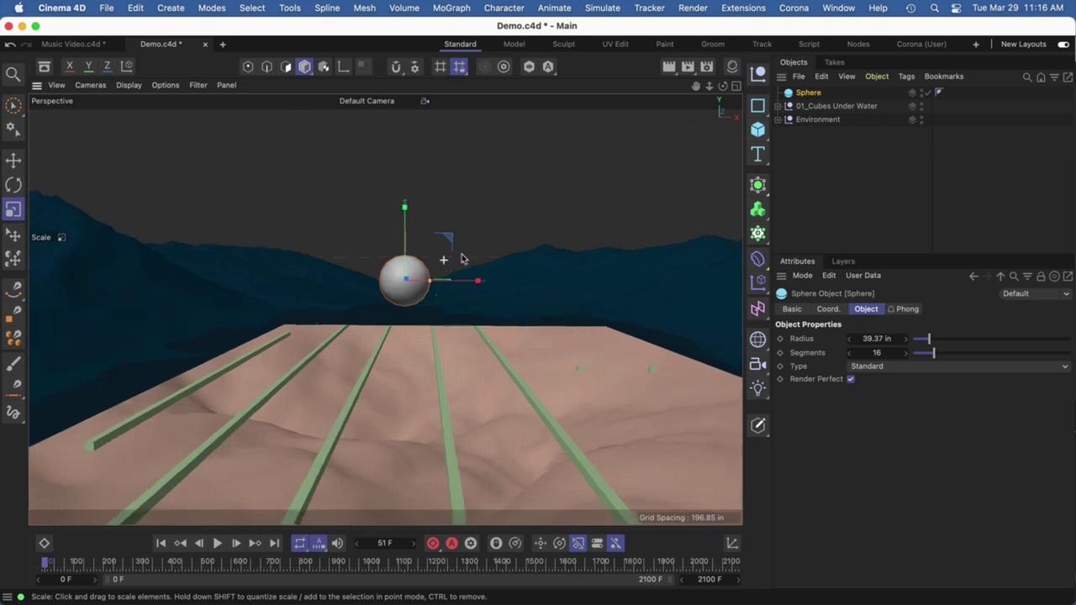
pyautogui.keyDown('alt'); pyautogui.moveTo(461, 259); pyautogui.dragTo(433, 263, button='right'); pyautogui.keyUp('alt')
pyautogui.press('t')
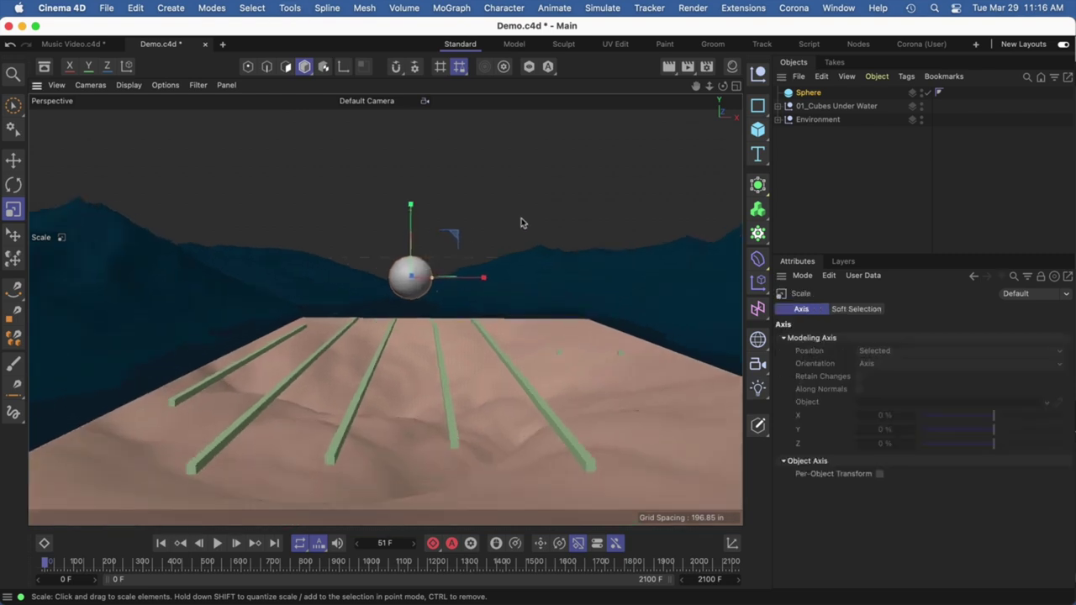
pyautogui.moveTo(518, 221); pyautogui.dragTo(359, 261)
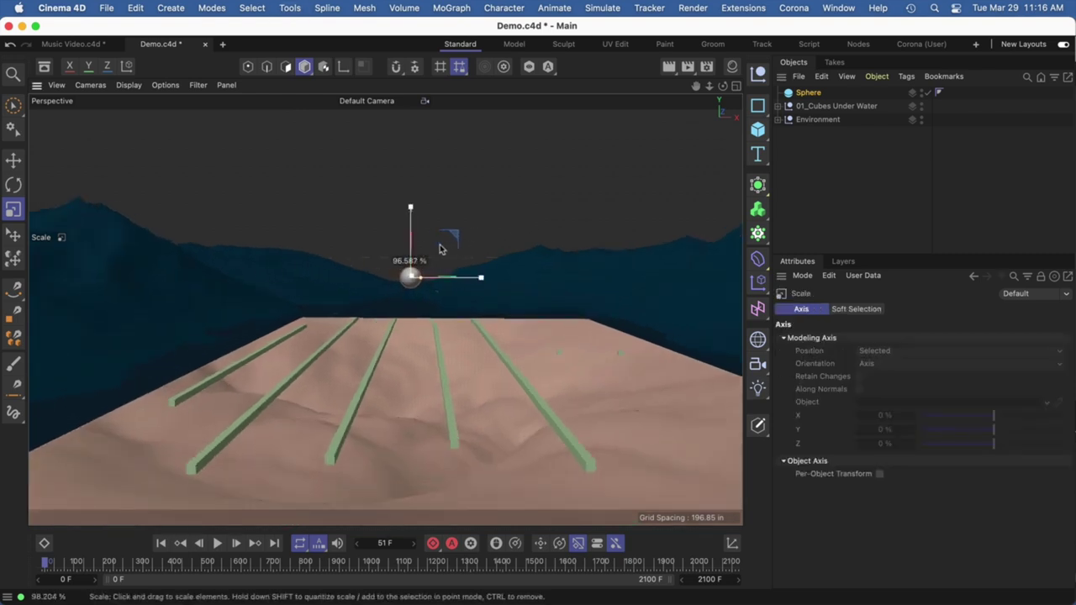
# - Copy the sphere and paste two duplicates of it in place
pyautogui.click(788, 94)
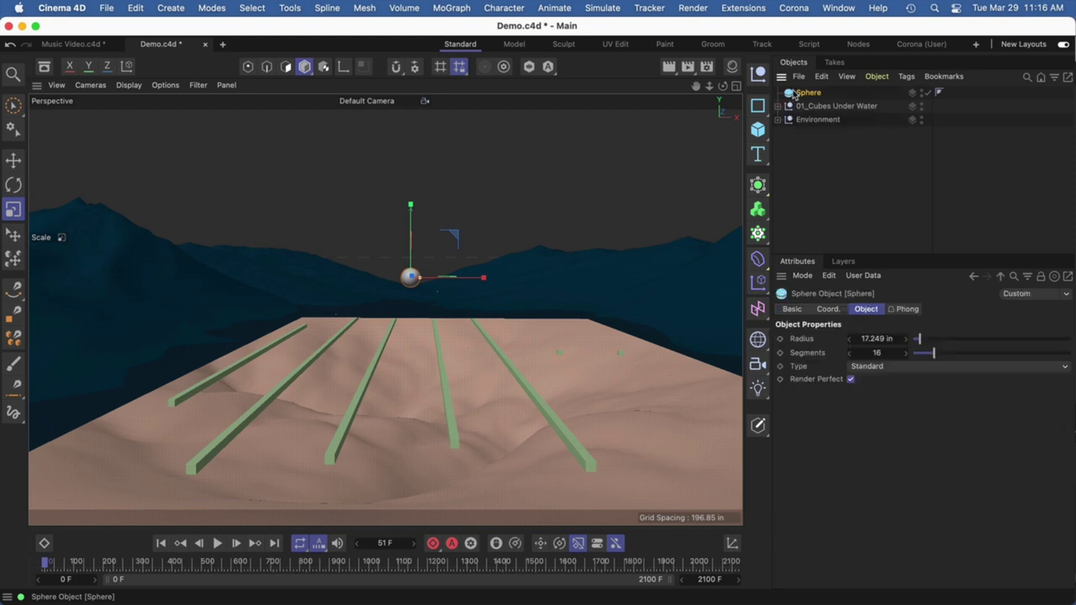
pyautogui.press('super+c')
pyautogui.press('super+v')
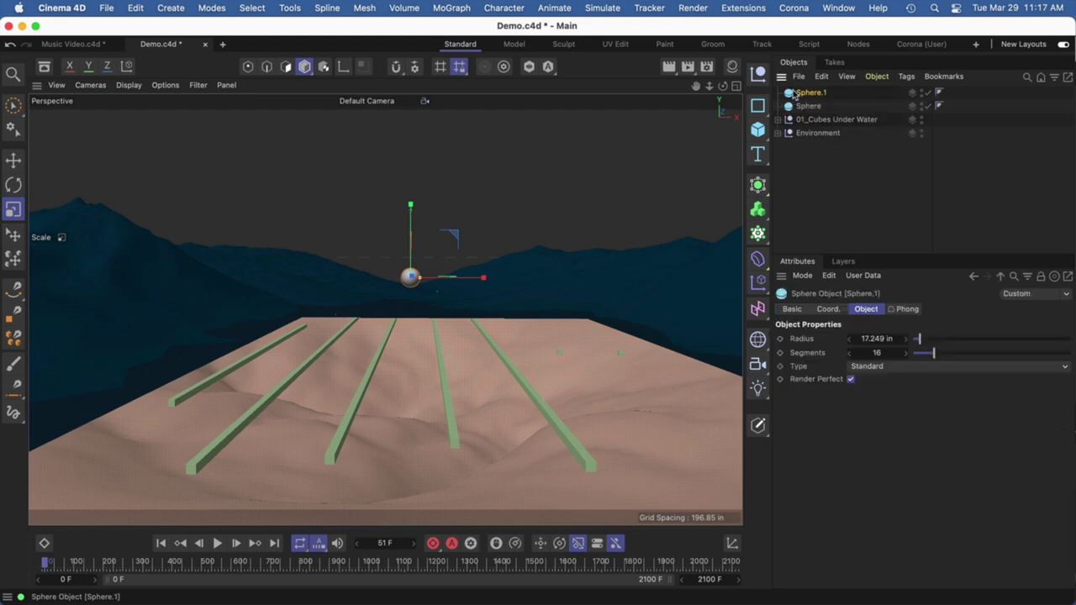
pyautogui.press('super+v')
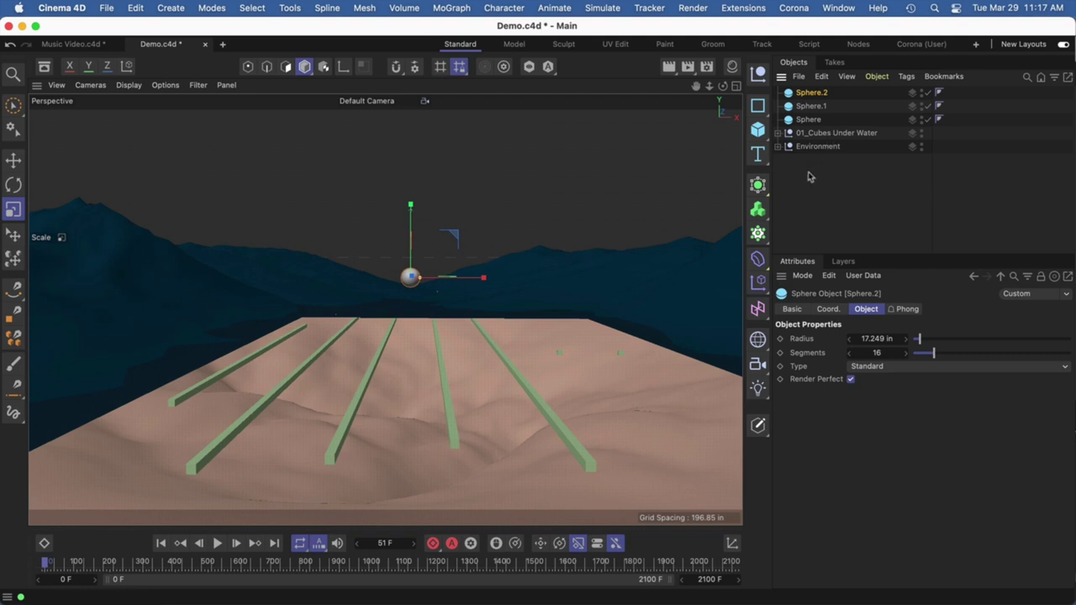
# - Add a Cloner to the scene and place all three spheres inside it
pyautogui.click(757, 234)
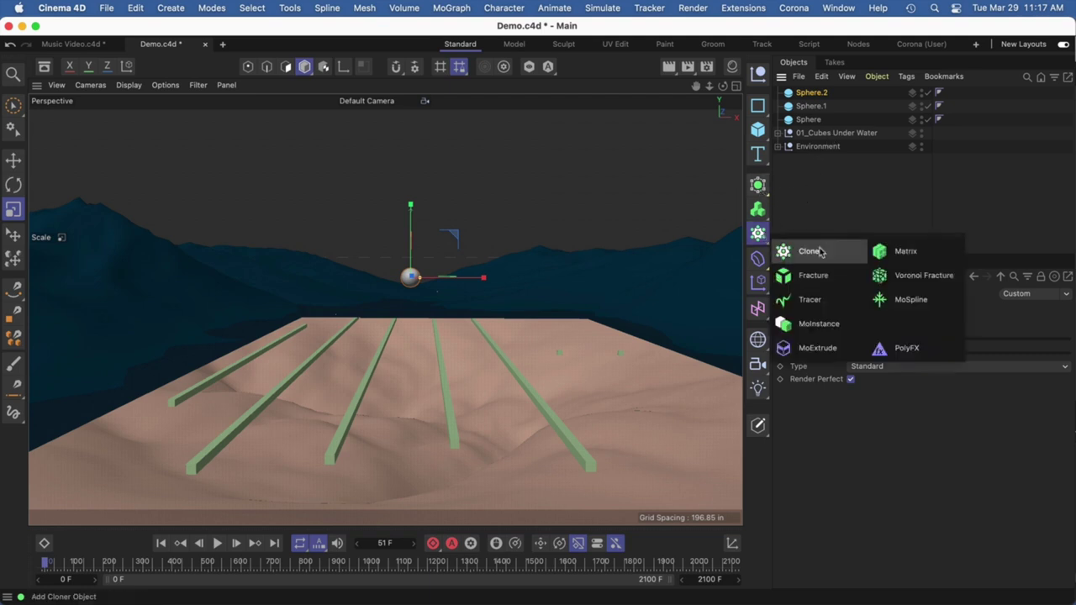
pyautogui.click(821, 252)
pyautogui.click(811, 106)
pyautogui.keyDown('shift'); pyautogui.click(808, 133); pyautogui.keyUp('shift')
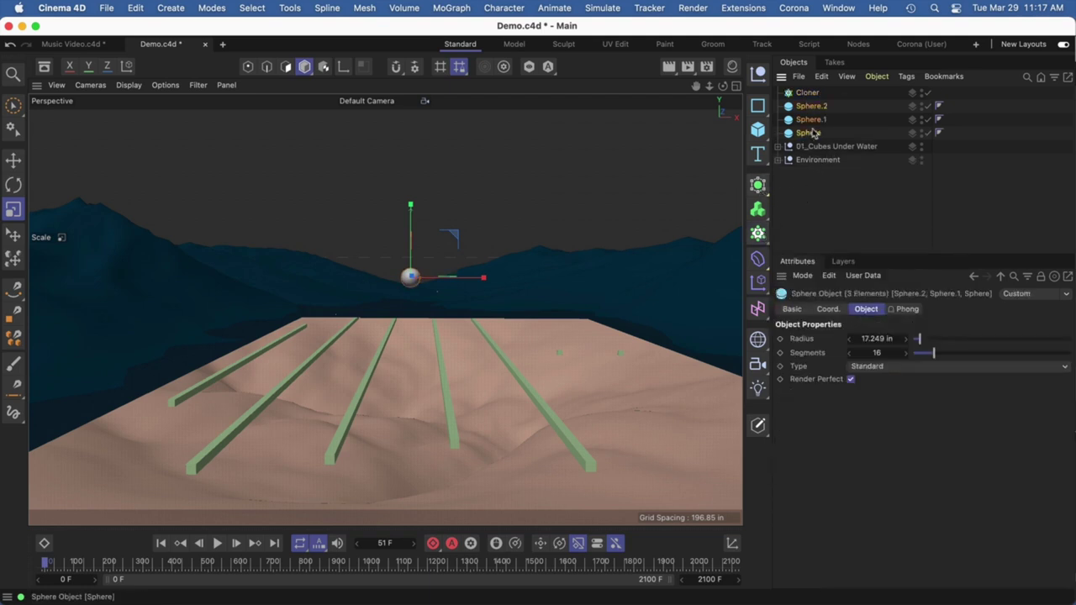
pyautogui.moveTo(811, 109); pyautogui.dragTo(808, 92)
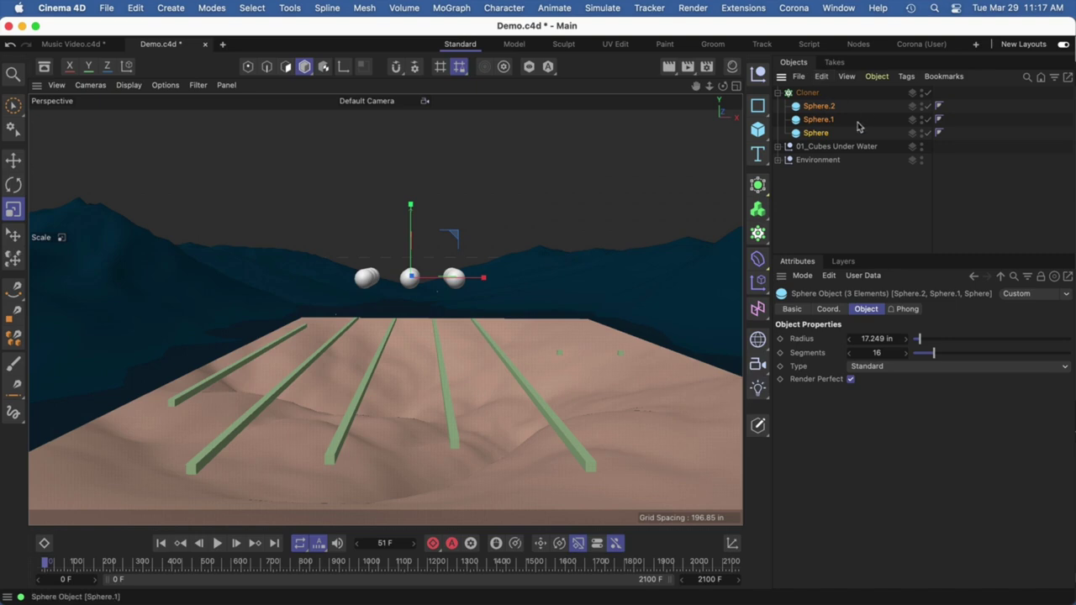
# - Assign the Green material to Sphere, Teal to Sphere.1 and Blue to Sphere.2
pyautogui.moveTo(516, 269)
pyautogui.keyDown('alt'); pyautogui.mouseDown()
pyautogui.moveTo(401, 294)
pyautogui.moveTo(427, 241)
pyautogui.moveTo(446, 250)
pyautogui.mouseUp(); pyautogui.keyUp('alt')
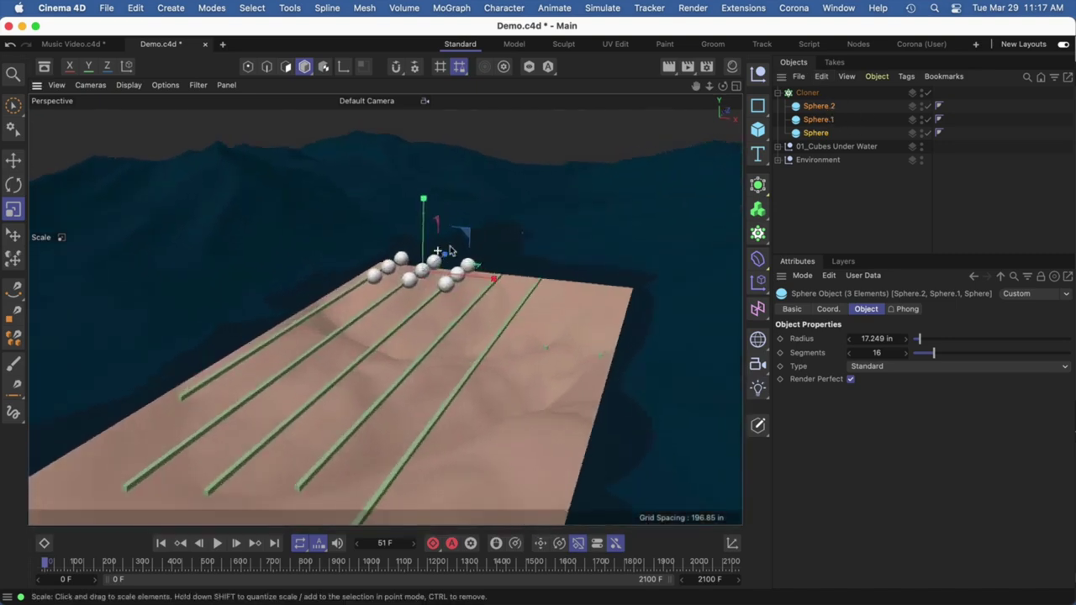
pyautogui.click(731, 67)
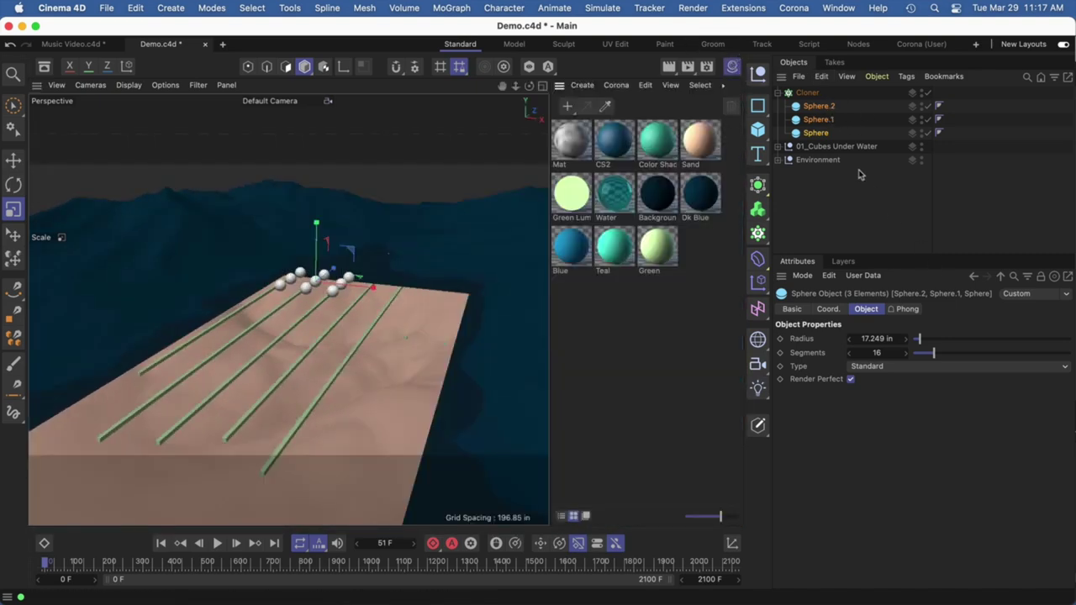
pyautogui.click(859, 174)
pyautogui.moveTo(668, 251); pyautogui.dragTo(816, 132)
pyautogui.moveTo(615, 254); pyautogui.dragTo(827, 120)
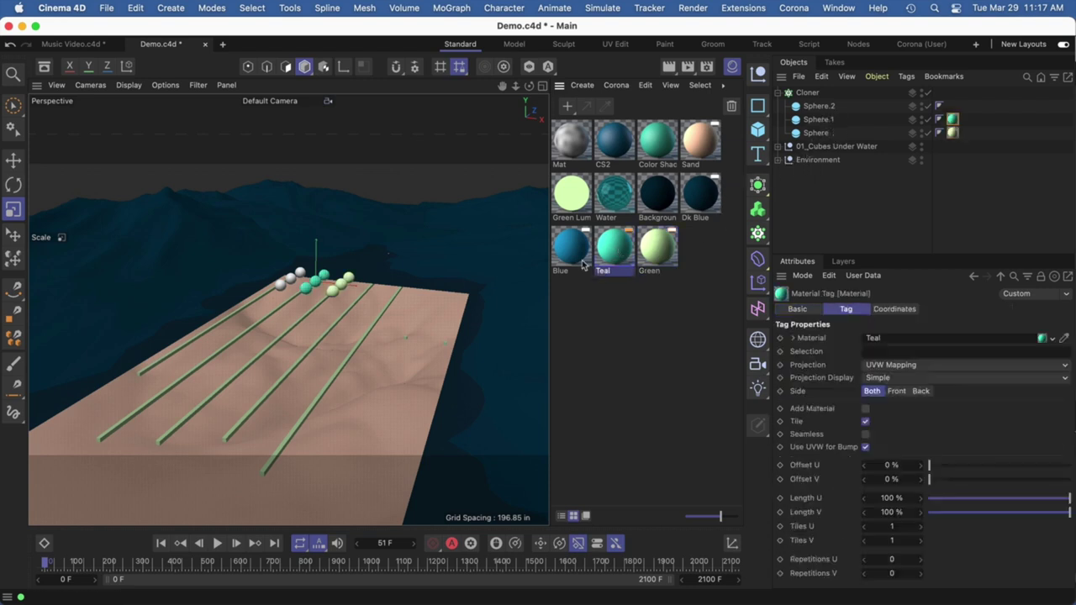
pyautogui.moveTo(573, 252); pyautogui.dragTo(823, 107)
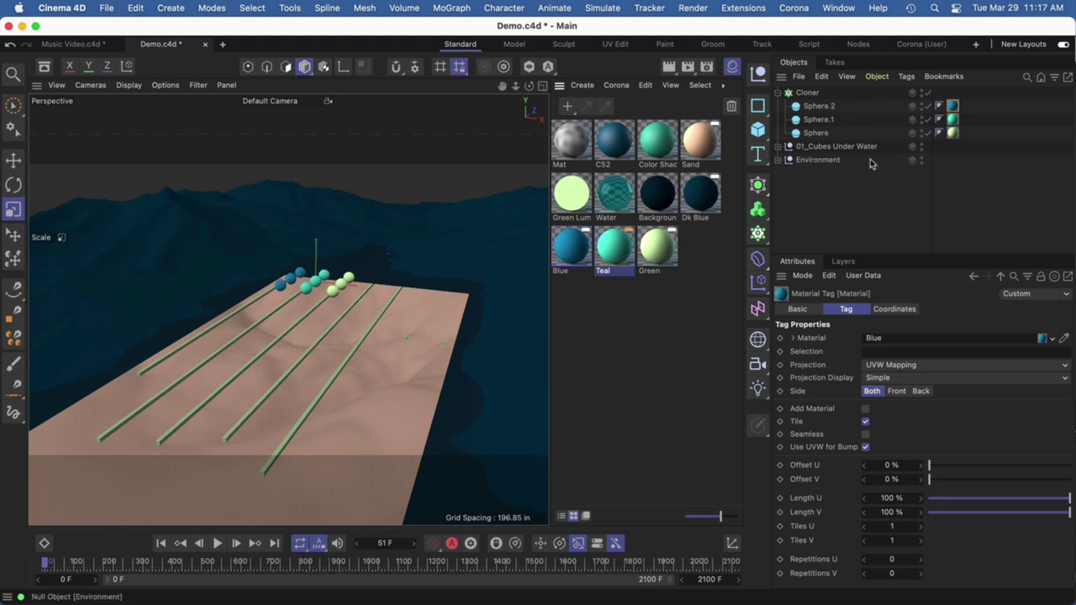
pyautogui.click(732, 67)
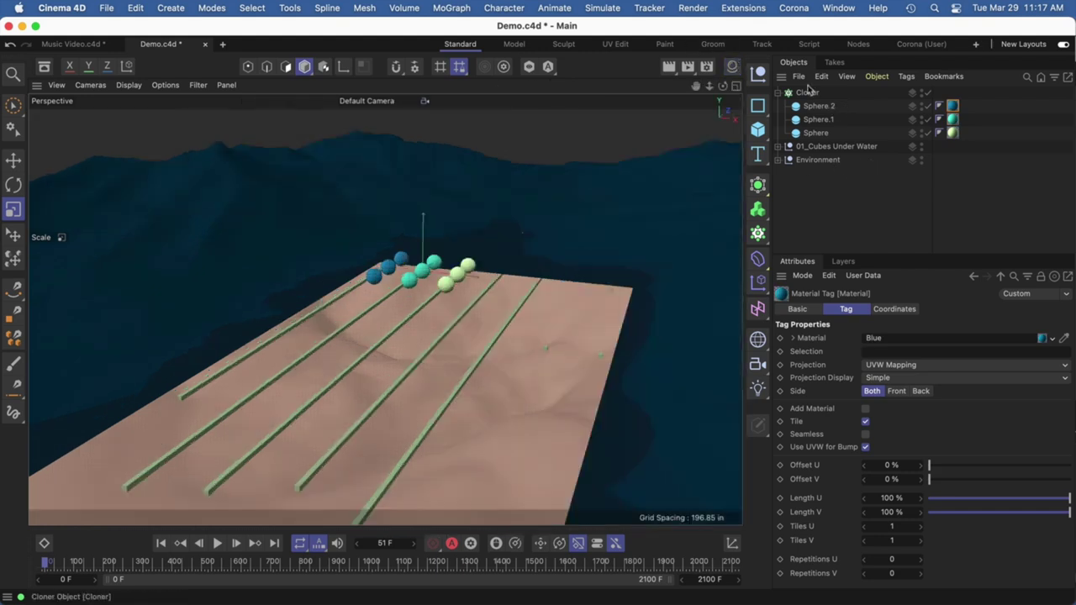
# - Set the sphere cloner's grid count along Y to 3 and collapse the cloner's hierarchy
pyautogui.click(807, 92)
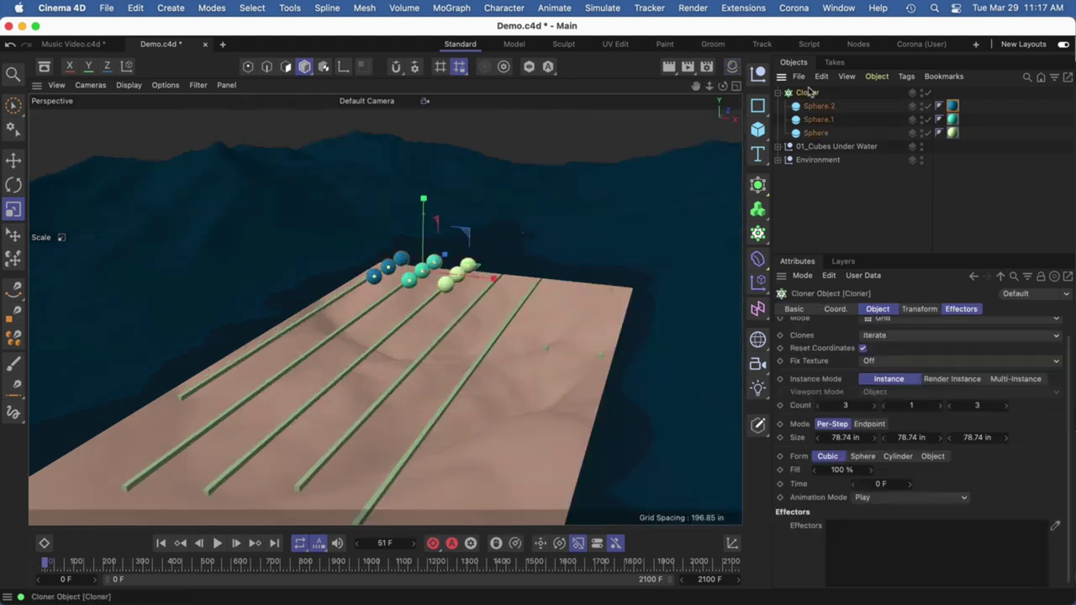
pyautogui.click(941, 407)
pyautogui.click(940, 407)
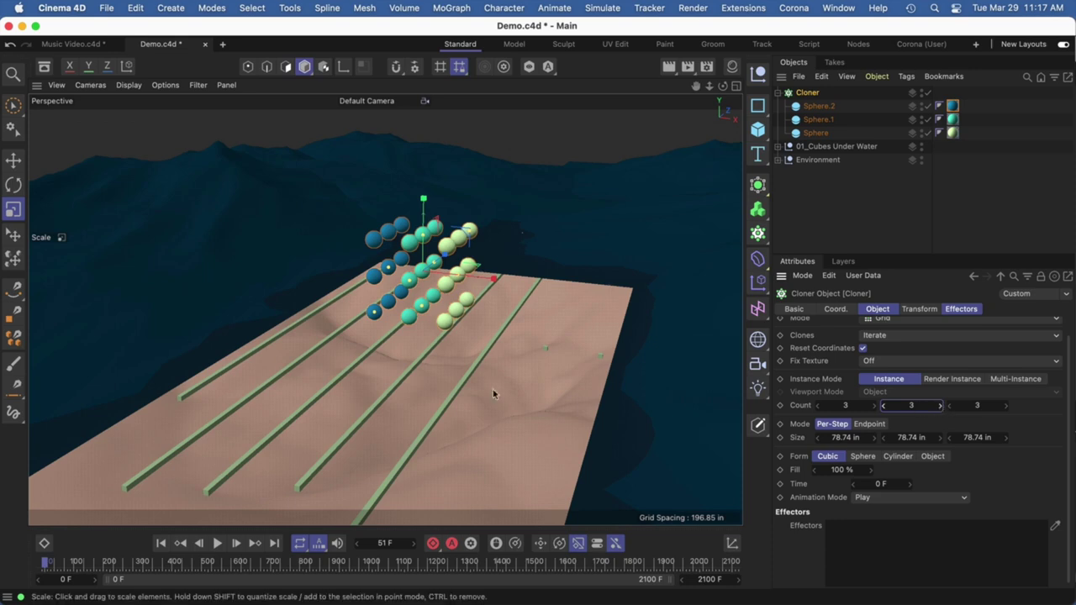
pyautogui.moveTo(496, 394)
pyautogui.keyDown('alt'); pyautogui.mouseDown()
pyautogui.moveTo(493, 284)
pyautogui.moveTo(453, 282)
pyautogui.moveTo(509, 307)
pyautogui.moveTo(424, 314)
pyautogui.mouseUp(); pyautogui.keyUp('alt')
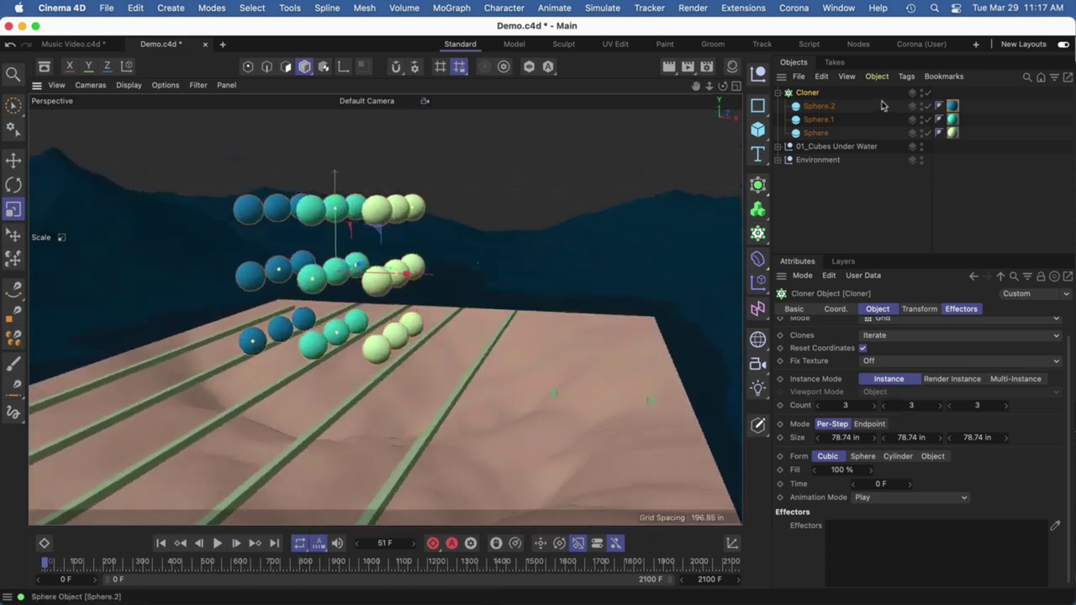
pyautogui.click(777, 92)
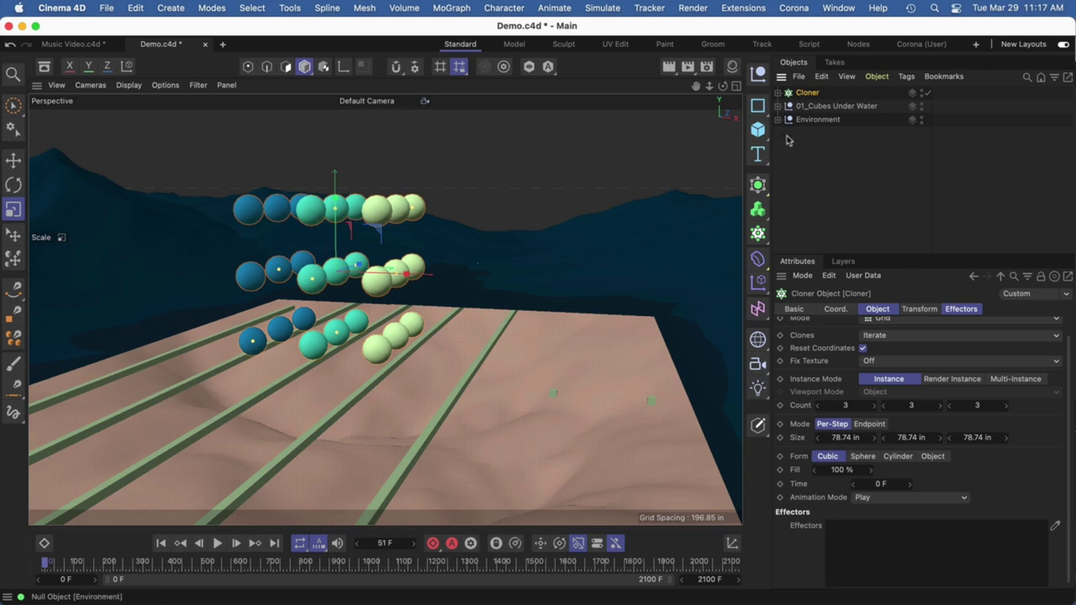
# - Add a Sound effector to the sphere cloner and enlarge the space for its attributes
pyautogui.keyDown('alt'); pyautogui.moveTo(471, 236); pyautogui.dragTo(479, 296); pyautogui.keyUp('alt')
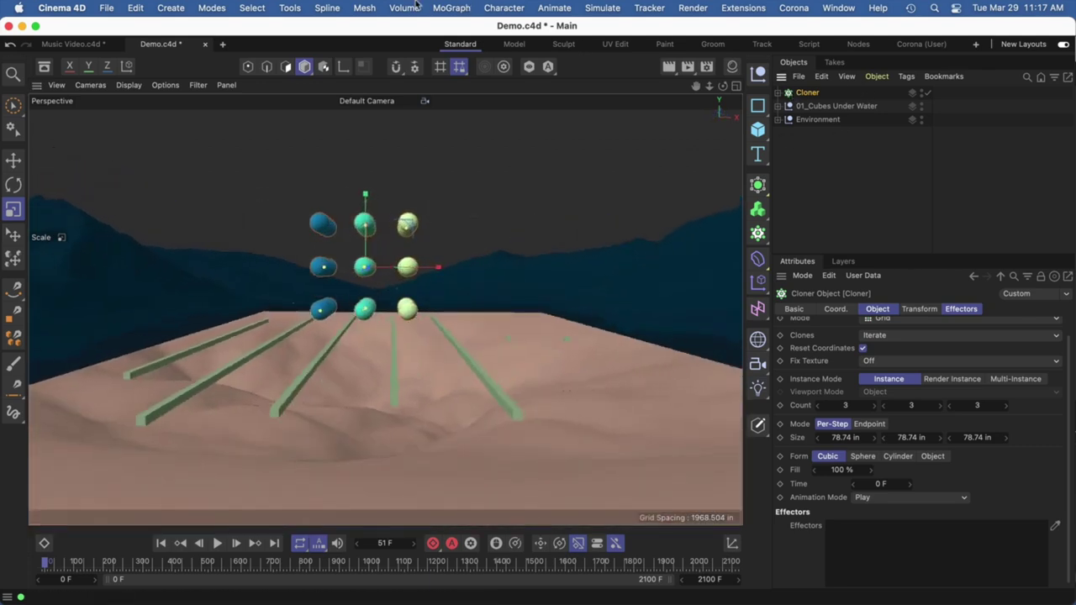
pyautogui.click(452, 8)
pyautogui.moveTo(474, 44)
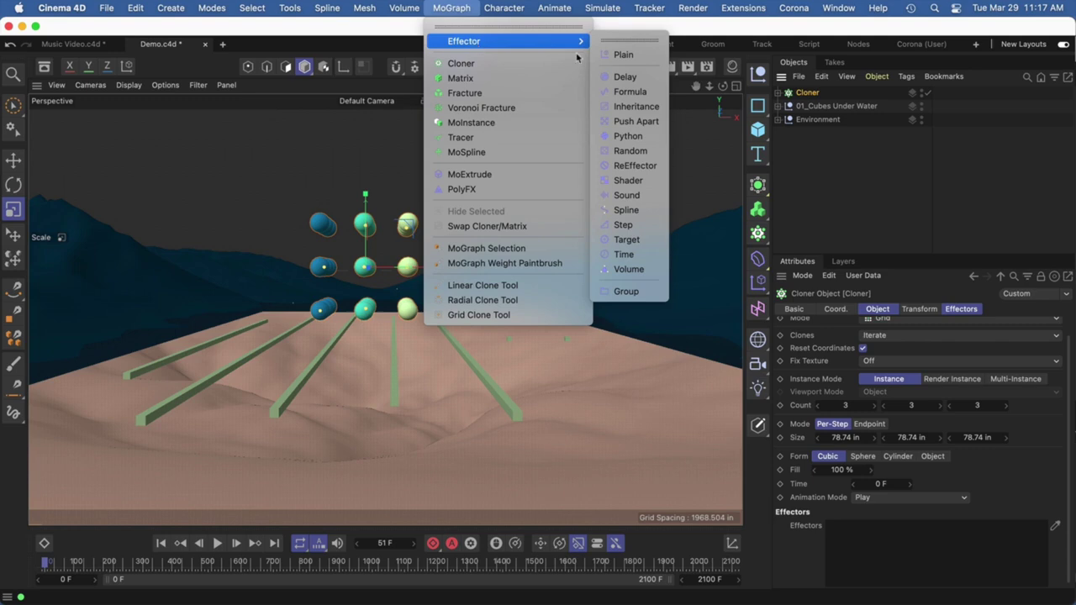
pyautogui.click(645, 194)
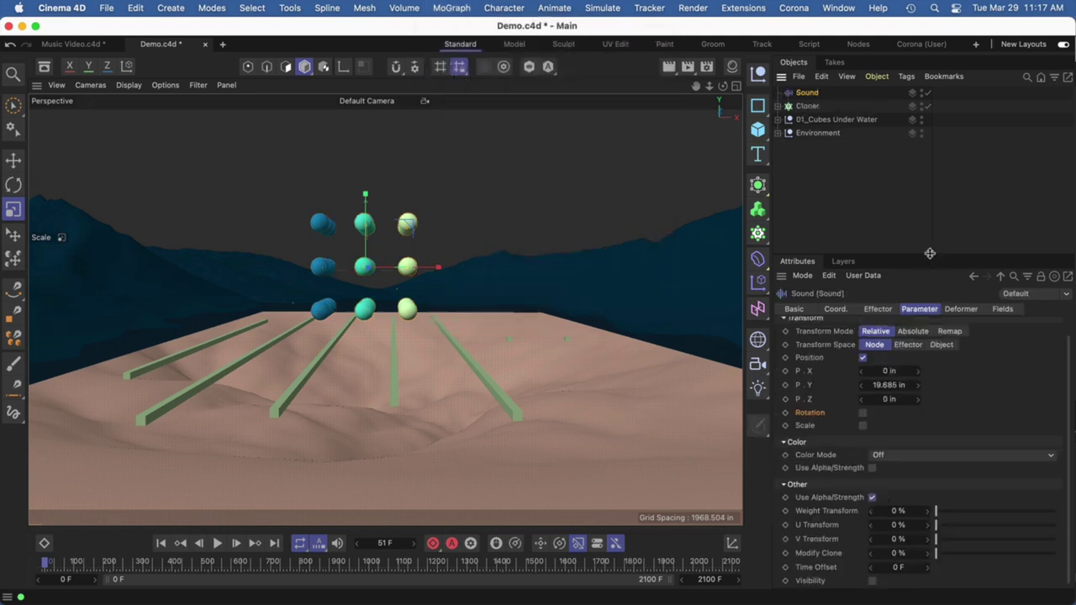
pyautogui.moveTo(928, 253); pyautogui.dragTo(931, 179)
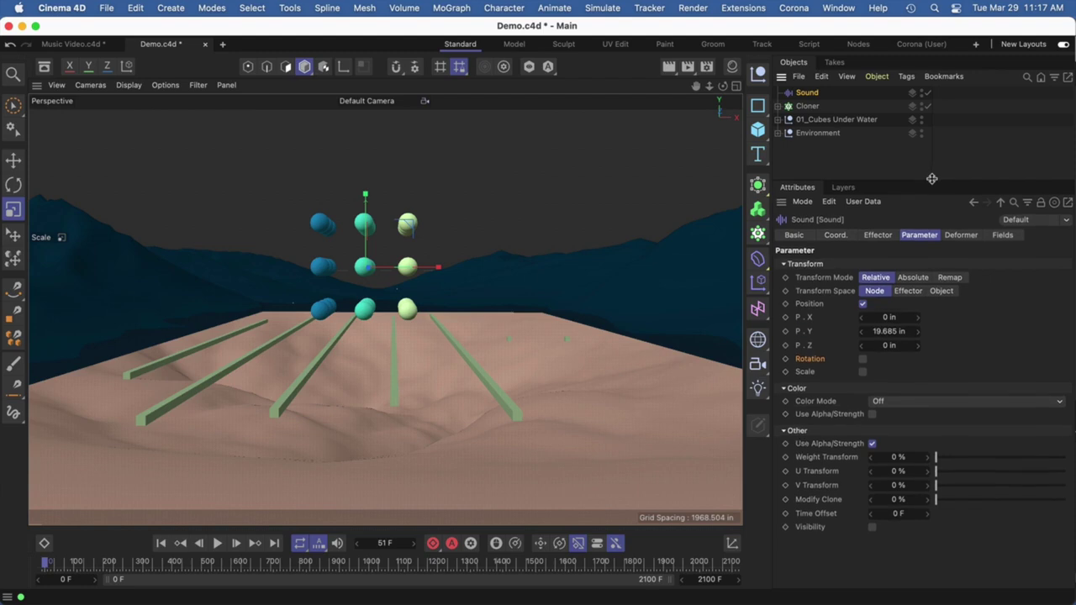
# - Load 02_Intro.wav from the Sound Files folder as the Sound effector's sound track
pyautogui.click(878, 236)
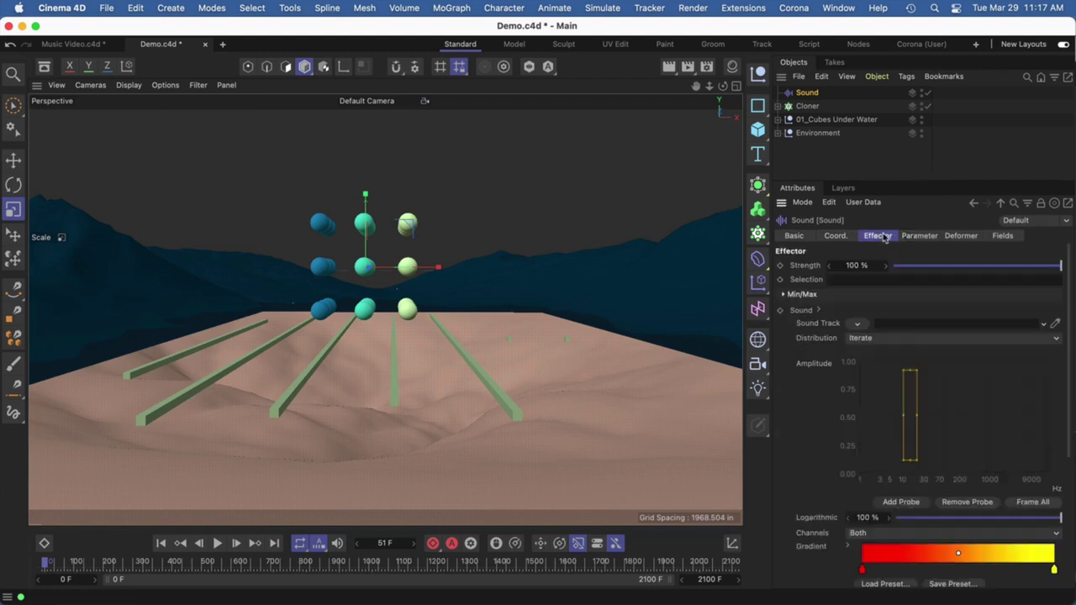
pyautogui.click(857, 326)
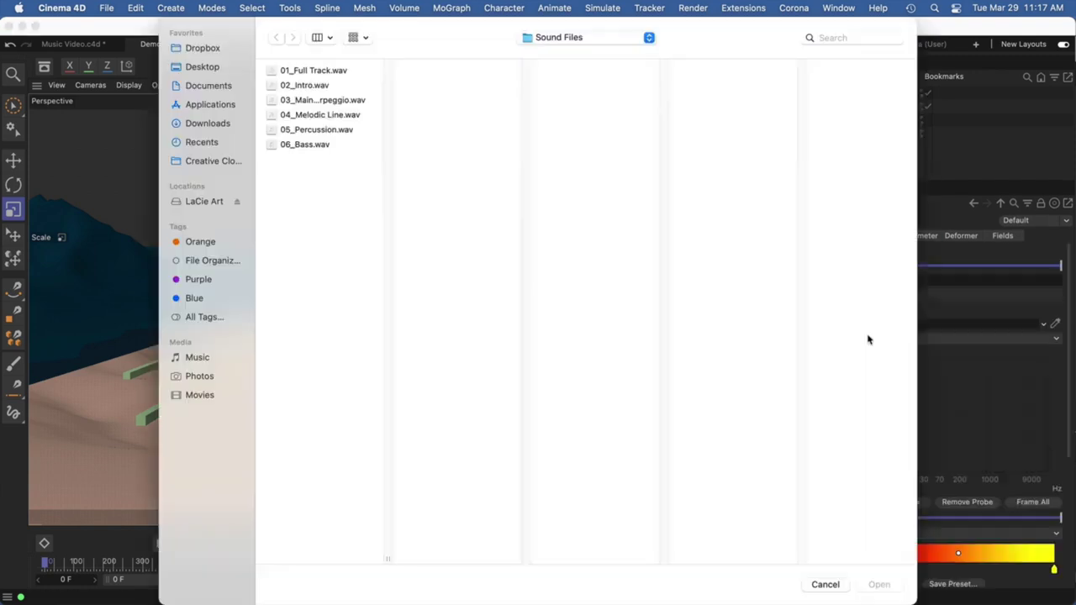
pyautogui.click(307, 86)
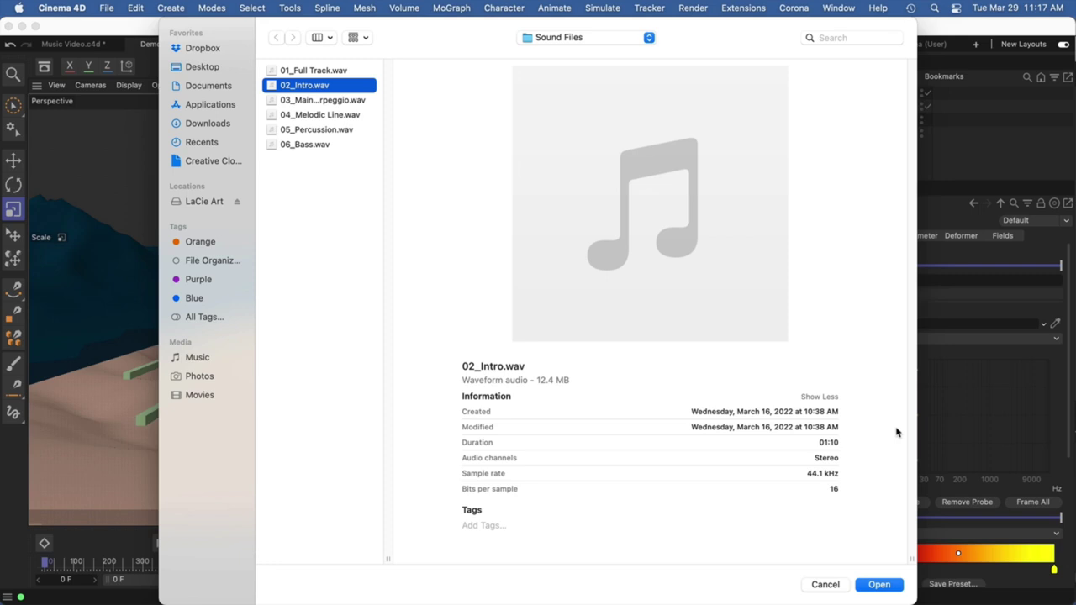
pyautogui.click(878, 585)
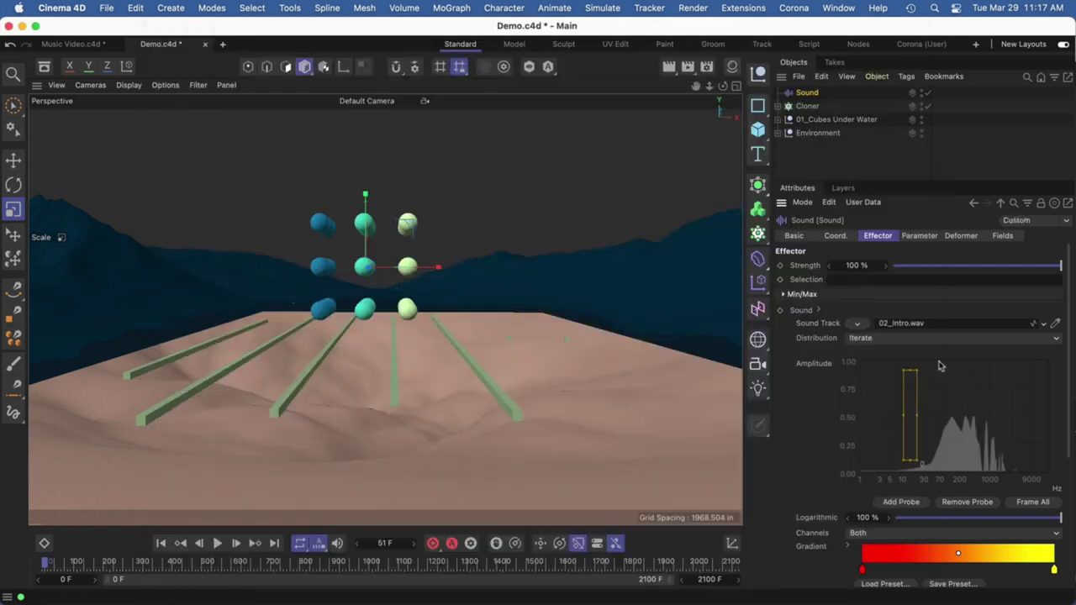
# - Disable the Sound effector's position transform and enable uniform scale with a value of 9.24
pyautogui.click(920, 236)
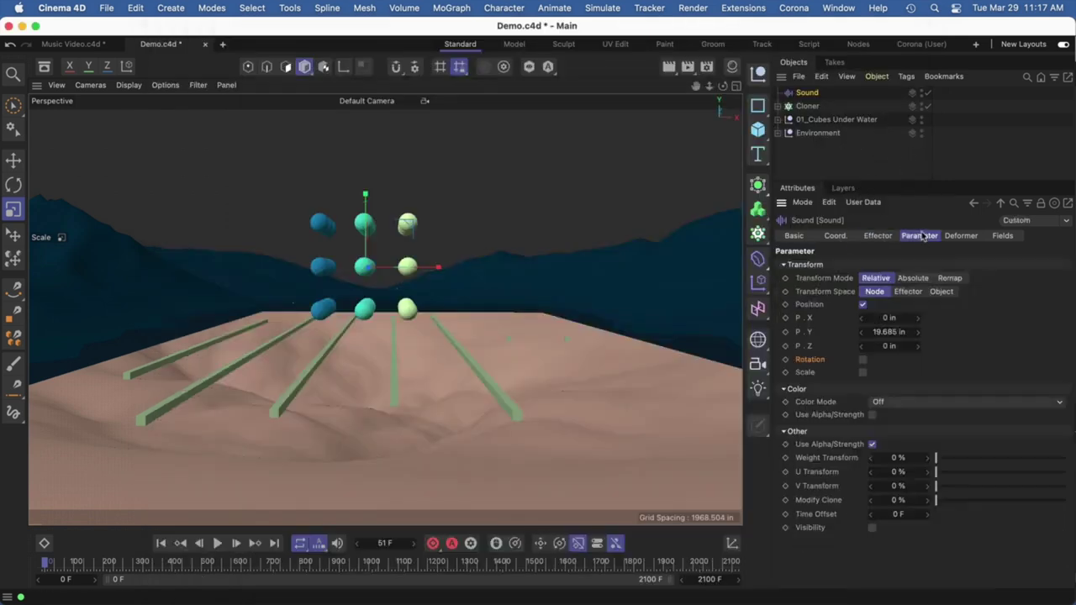
pyautogui.click(862, 304)
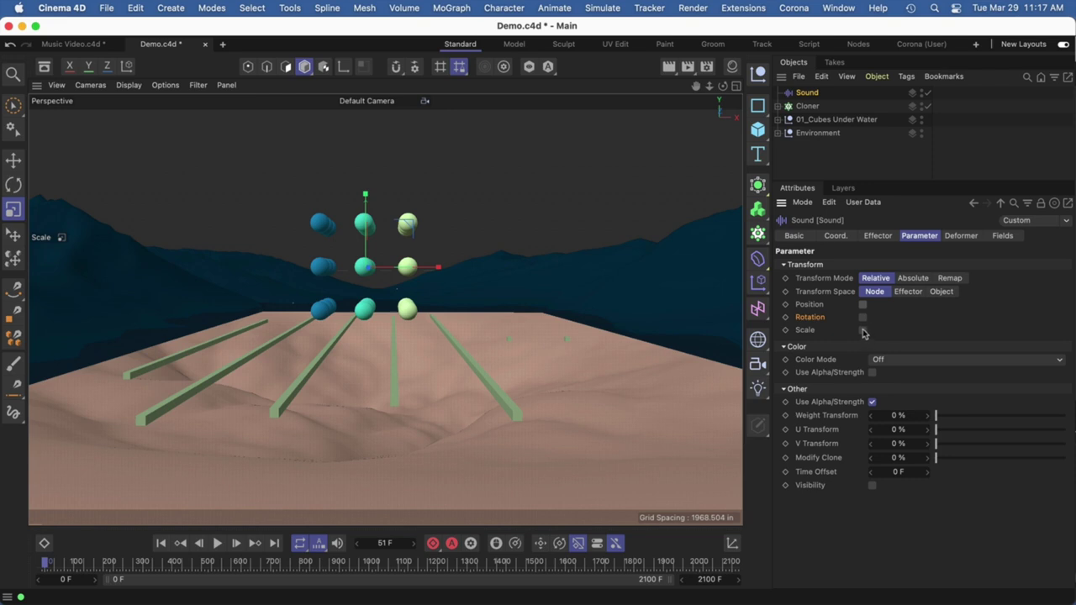
pyautogui.click(862, 330)
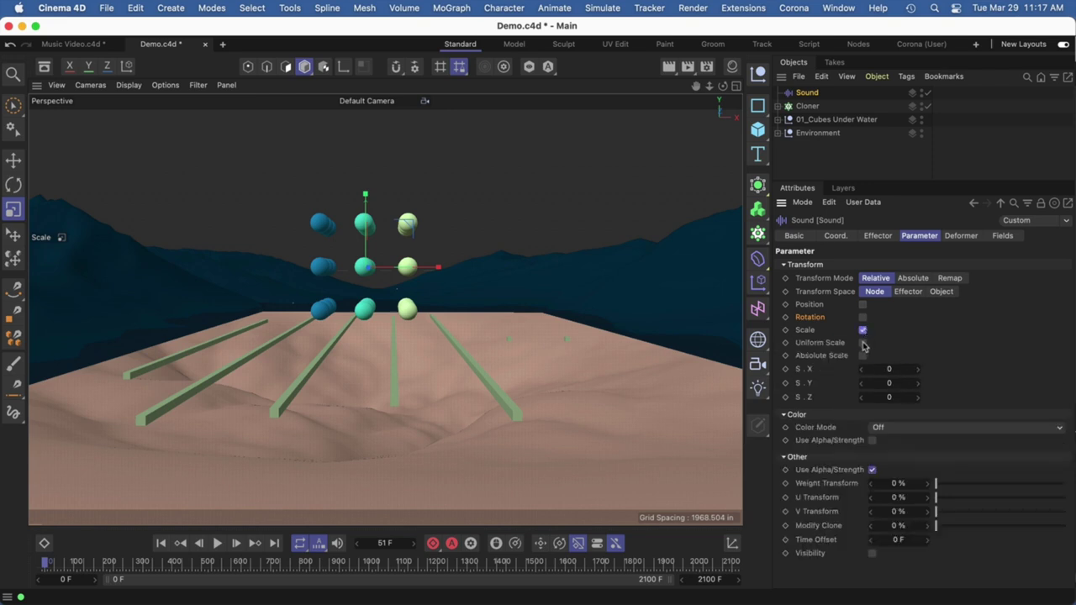
pyautogui.click(863, 343)
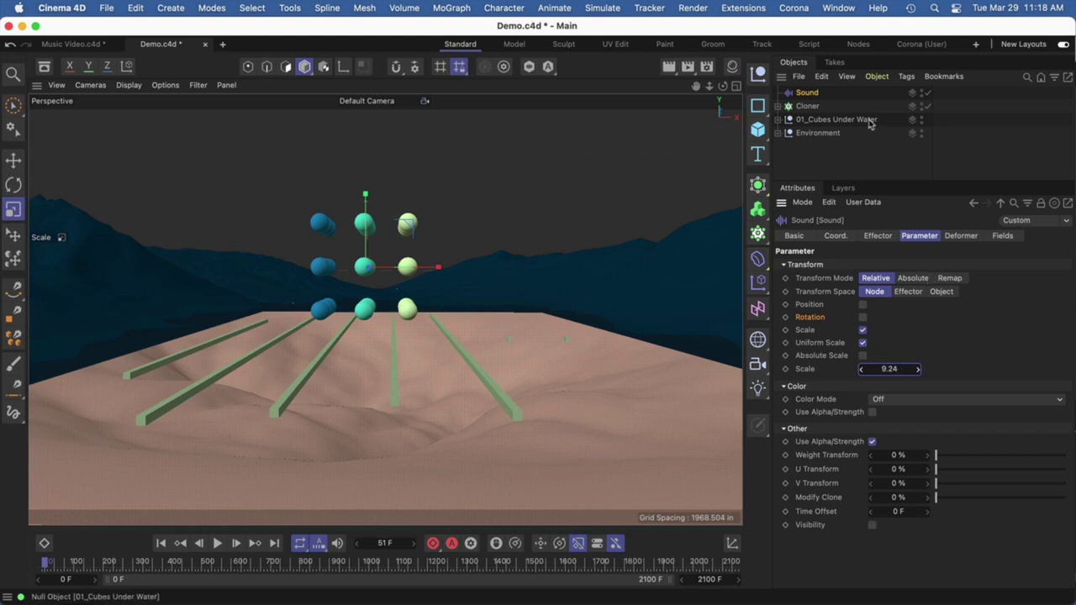
# - Resize the Sound effector's probe to cover about 73 to 755 Hz, with a high loudness of about 61%
pyautogui.click(790, 107)
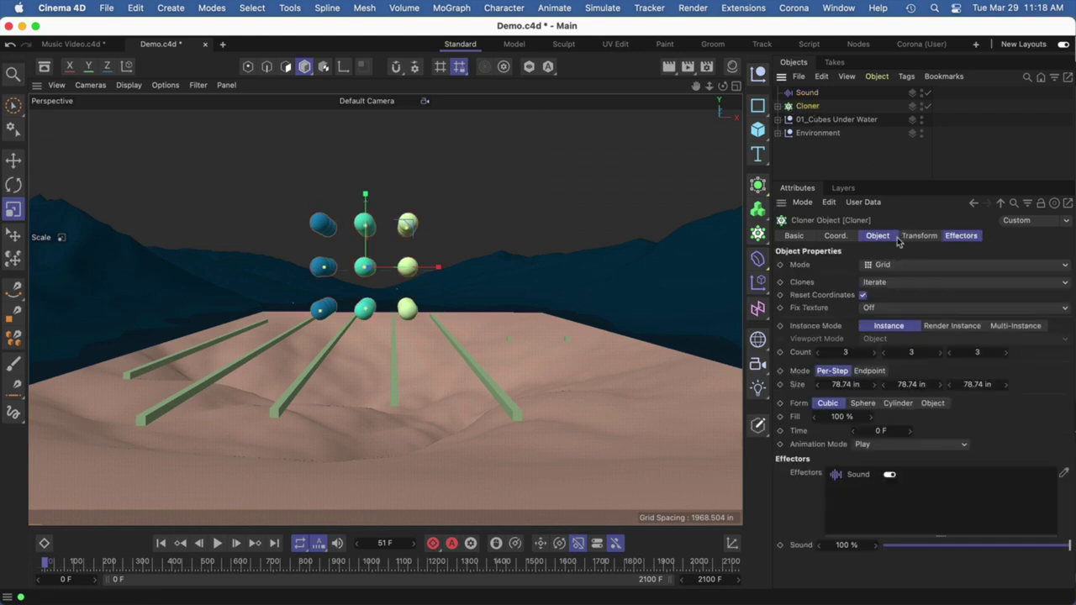
pyautogui.click(806, 94)
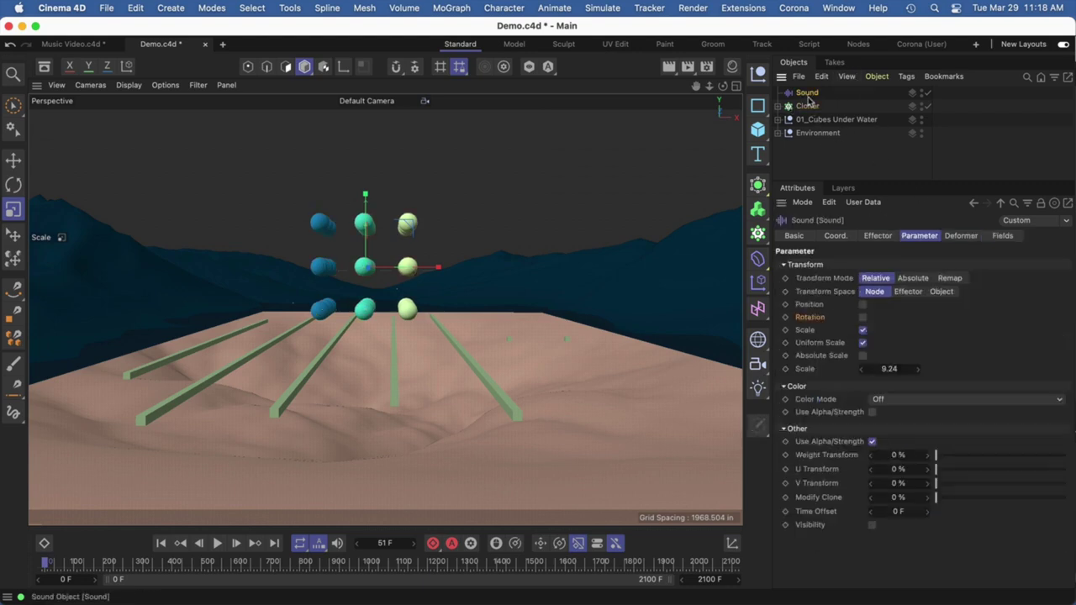
pyautogui.click(878, 236)
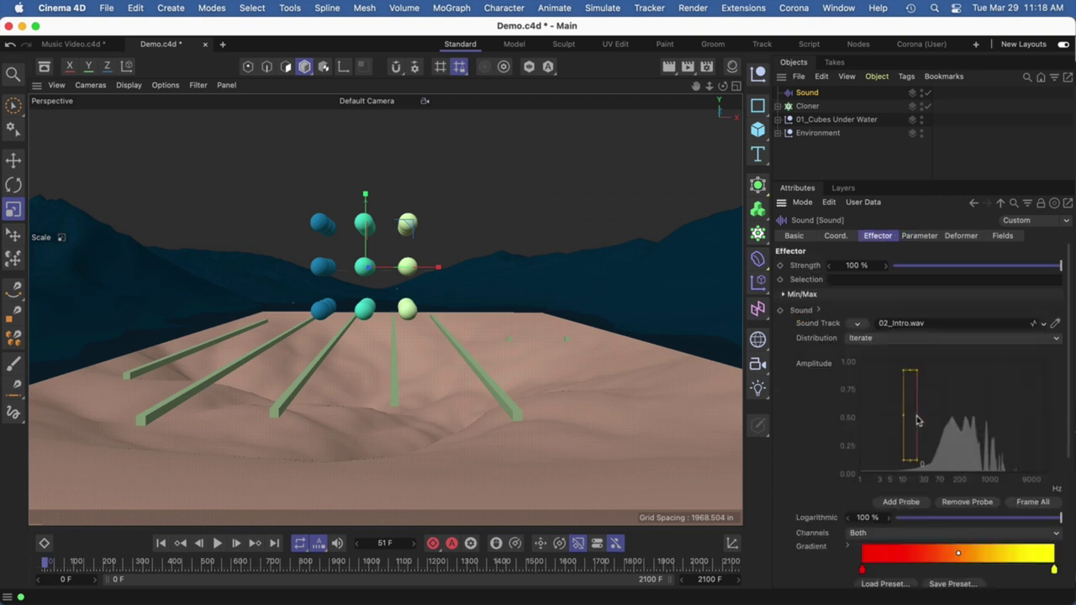
pyautogui.moveTo(918, 420); pyautogui.dragTo(985, 420)
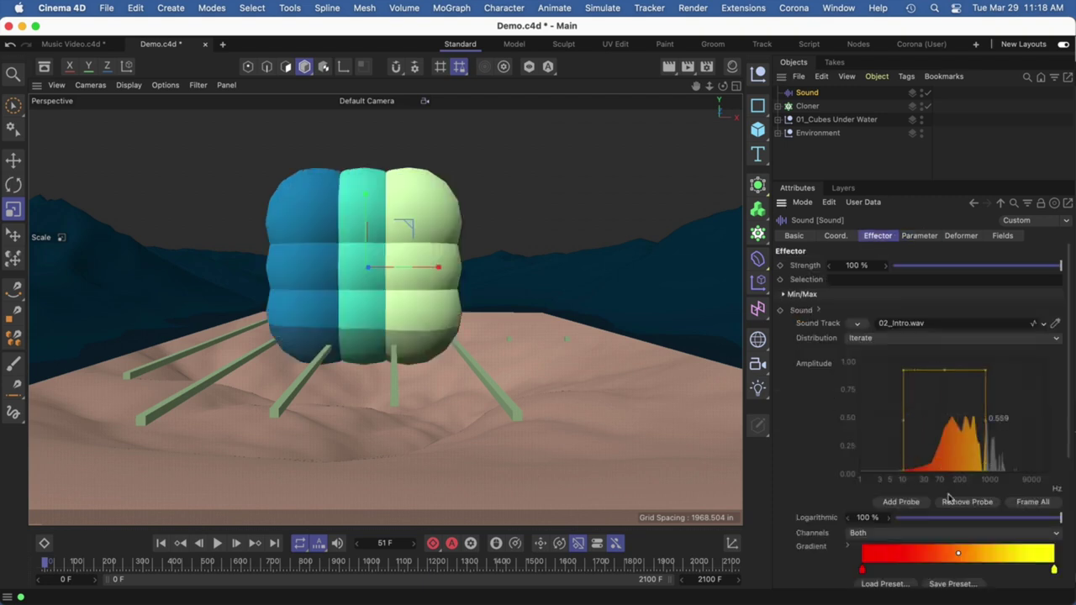
pyautogui.moveTo(903, 426); pyautogui.dragTo(950, 427)
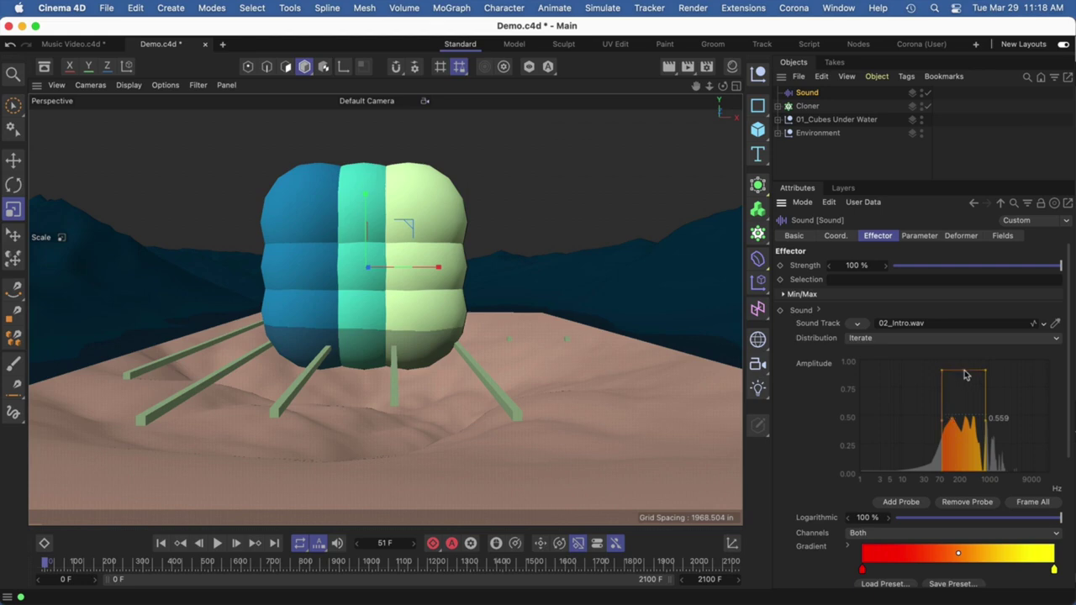
pyautogui.moveTo(966, 373); pyautogui.dragTo(965, 404)
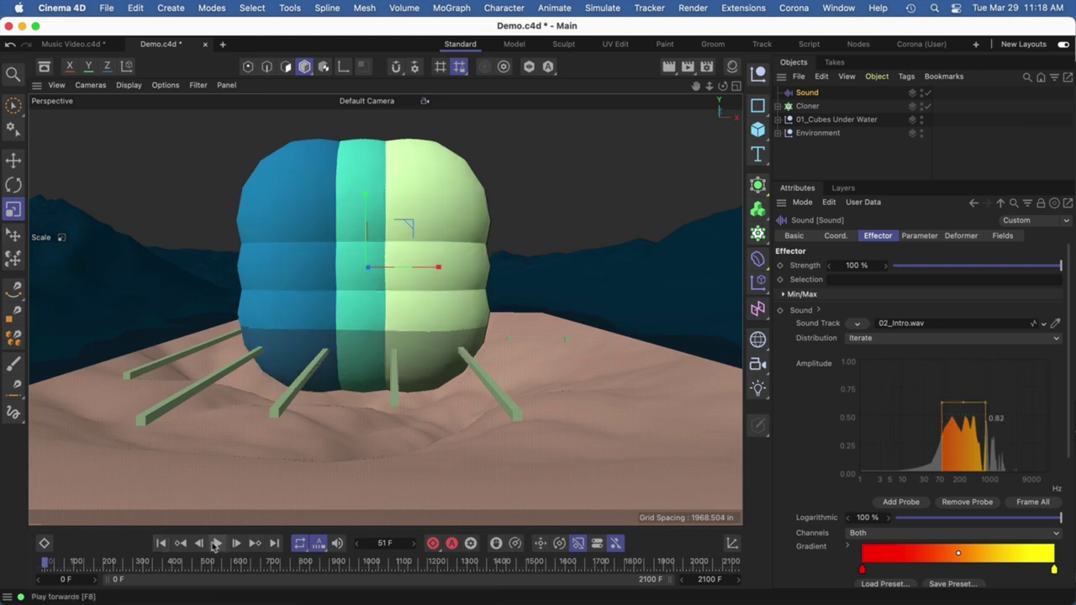
# - Play the animation to about frame 50 to check how the spheres scale with the sound
pyautogui.click(217, 543)
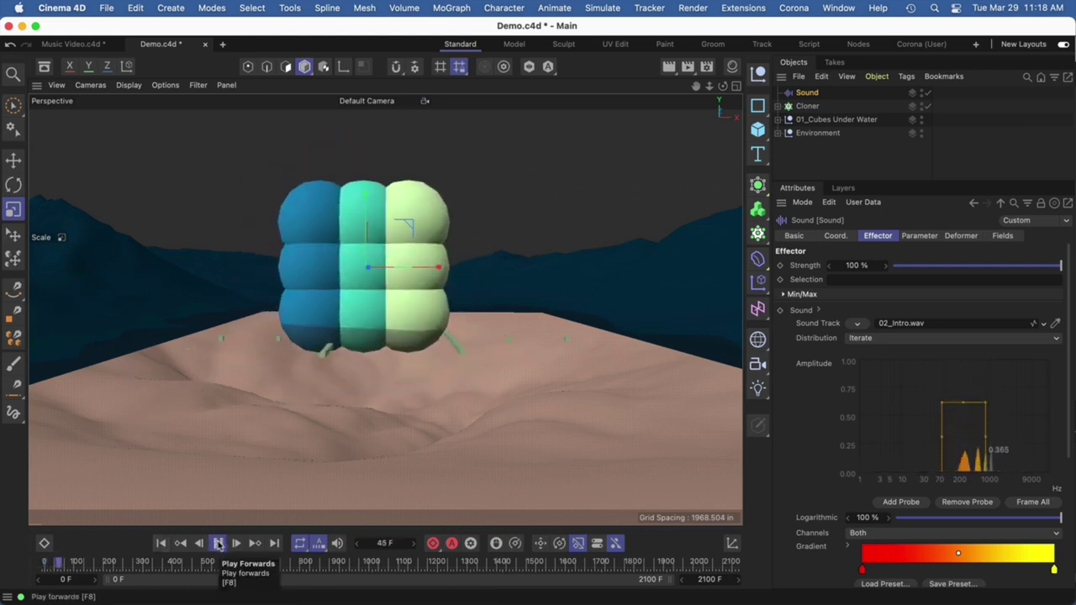
pyautogui.click(217, 543)
pyautogui.keyDown('alt'); pyautogui.moveTo(510, 290); pyautogui.dragTo(538, 301); pyautogui.keyUp('alt')
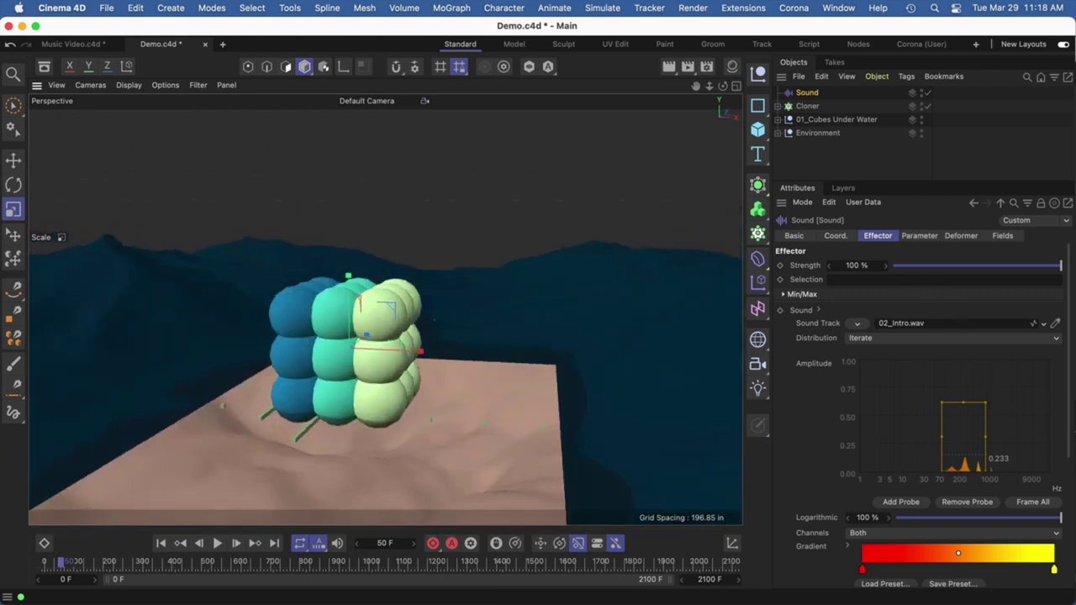
# - Set the probe's sampling to Step and return the timeline to the start
pyautogui.scroll(-5, 1071, 377)
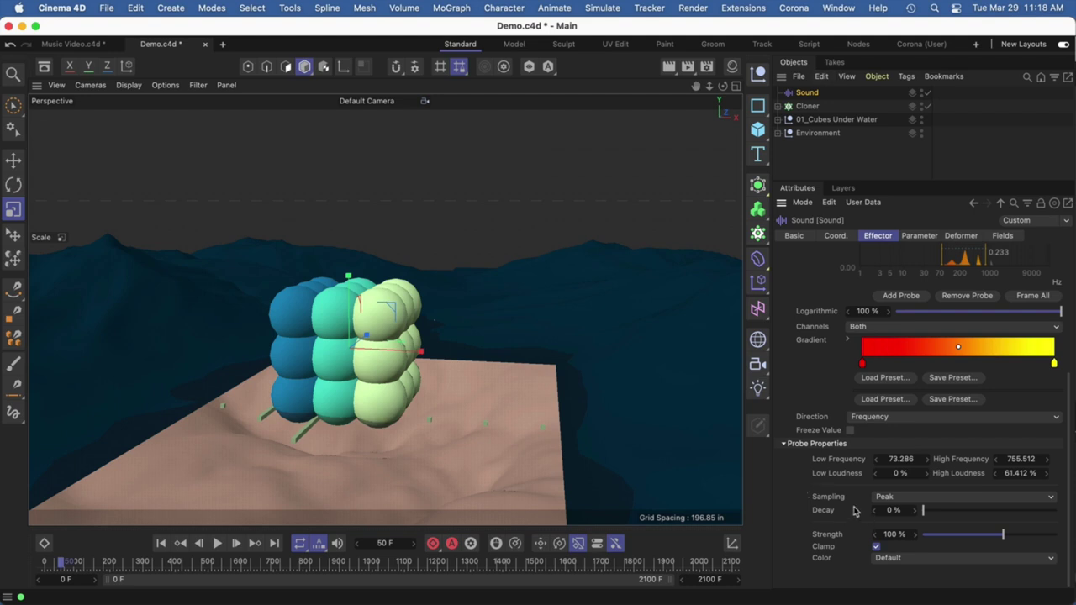
pyautogui.click(950, 501)
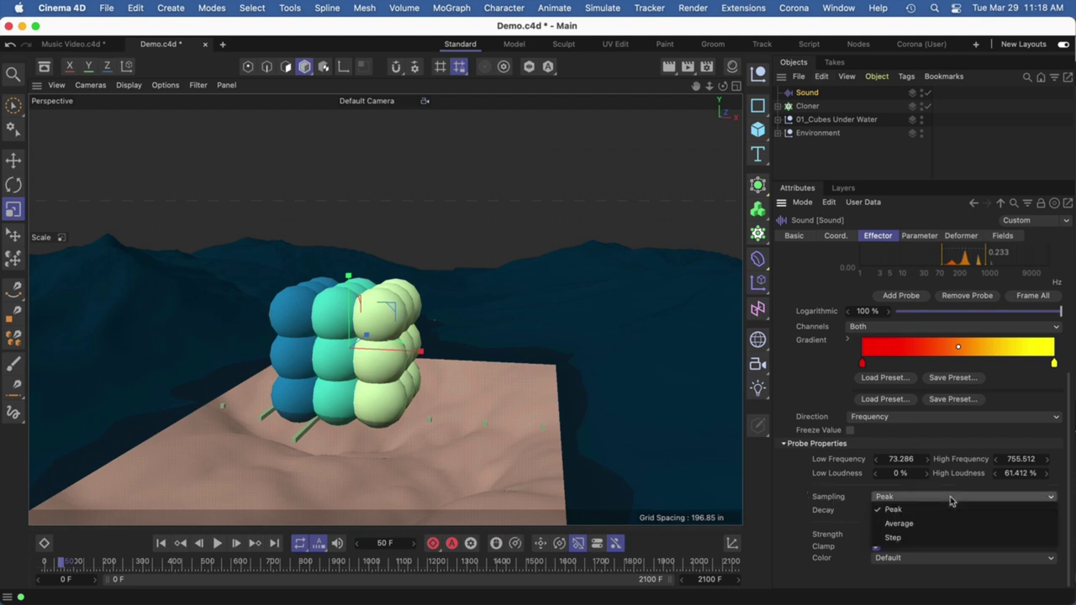
pyautogui.click(950, 539)
pyautogui.click(160, 543)
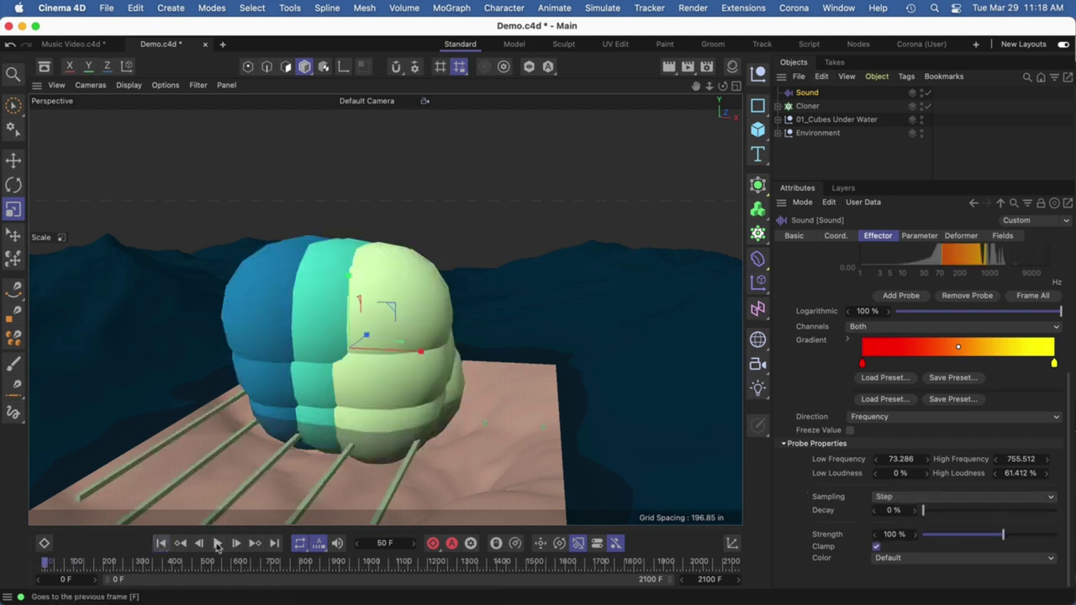
# - Play the animation to about frame 57 and inspect how the spheres scale from another angle
pyautogui.click(217, 542)
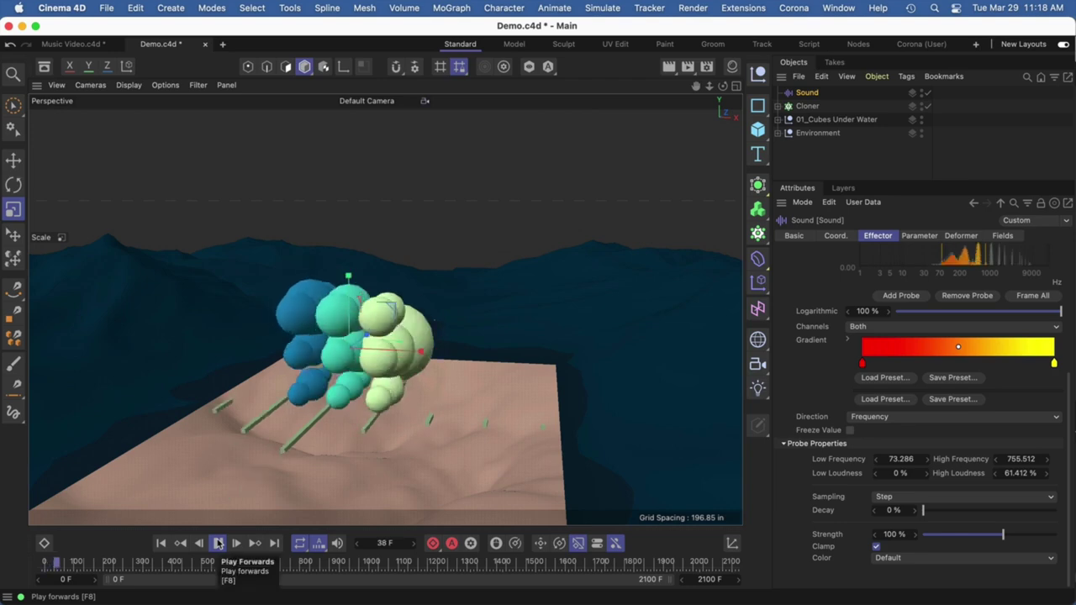
pyautogui.click(217, 542)
pyautogui.keyDown('alt'); pyautogui.moveTo(354, 336); pyautogui.dragTo(448, 342); pyautogui.keyUp('alt')
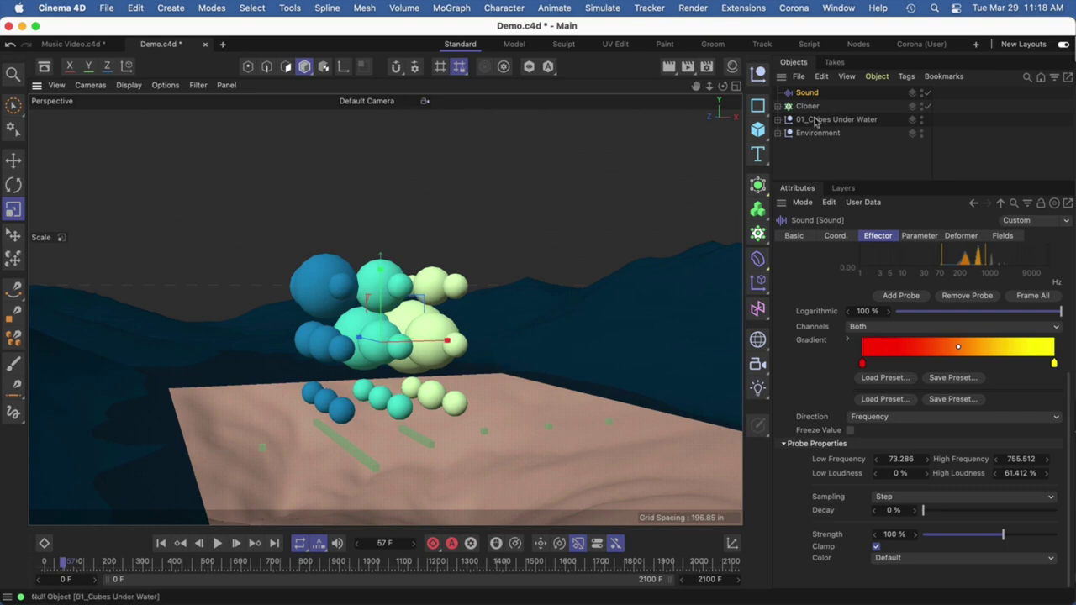
# - Add a Rigid Body simulation tag to the Cloner and return the timeline to the start
pyautogui.click(843, 160)
pyautogui.click(808, 107)
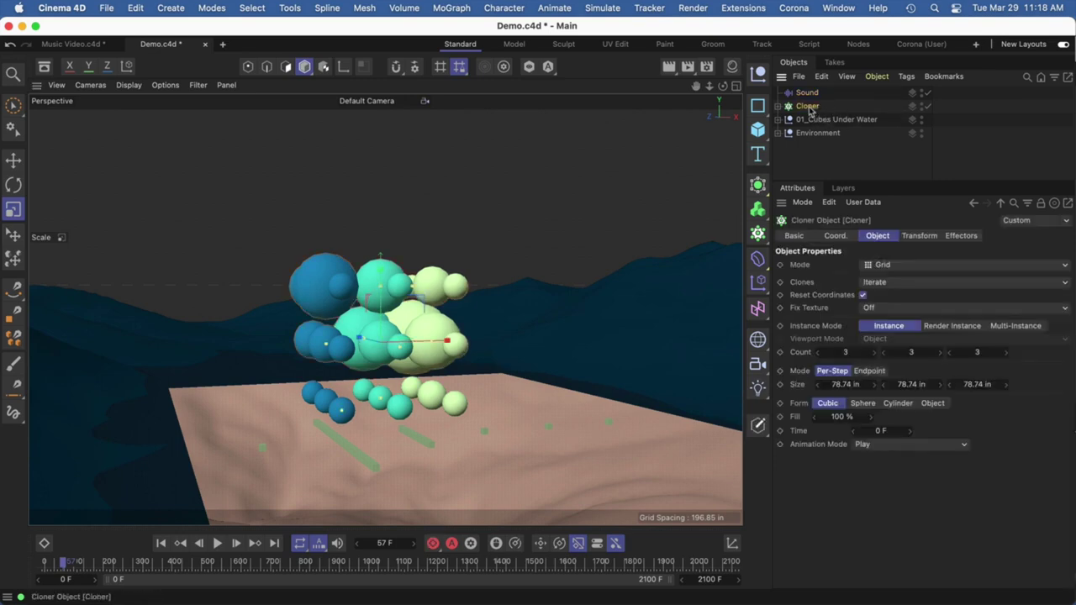
pyautogui.rightClick(808, 110)
pyautogui.moveTo(874, 209)
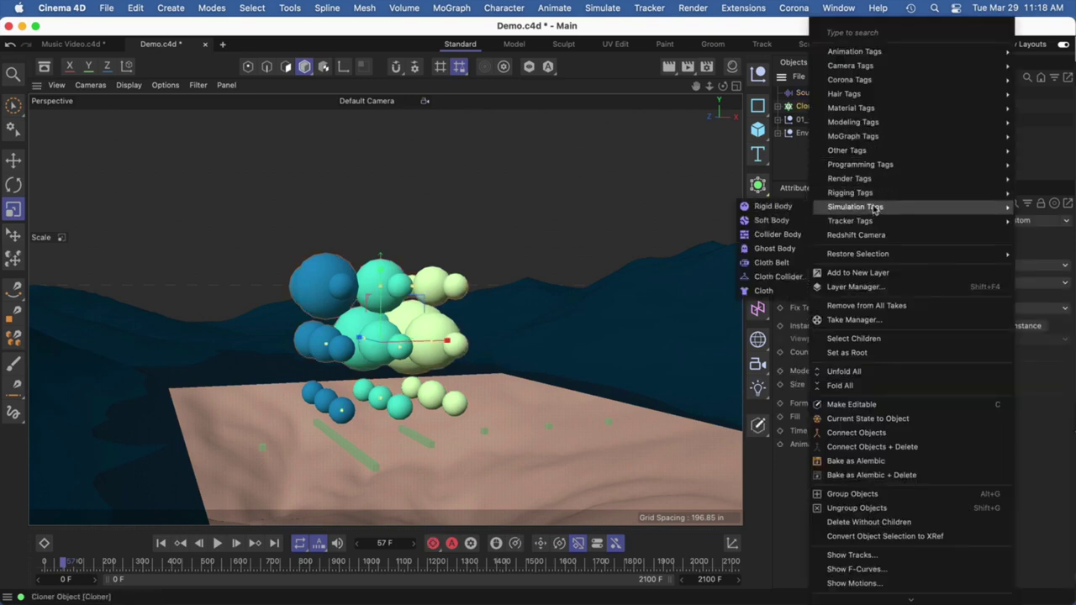
pyautogui.click(771, 207)
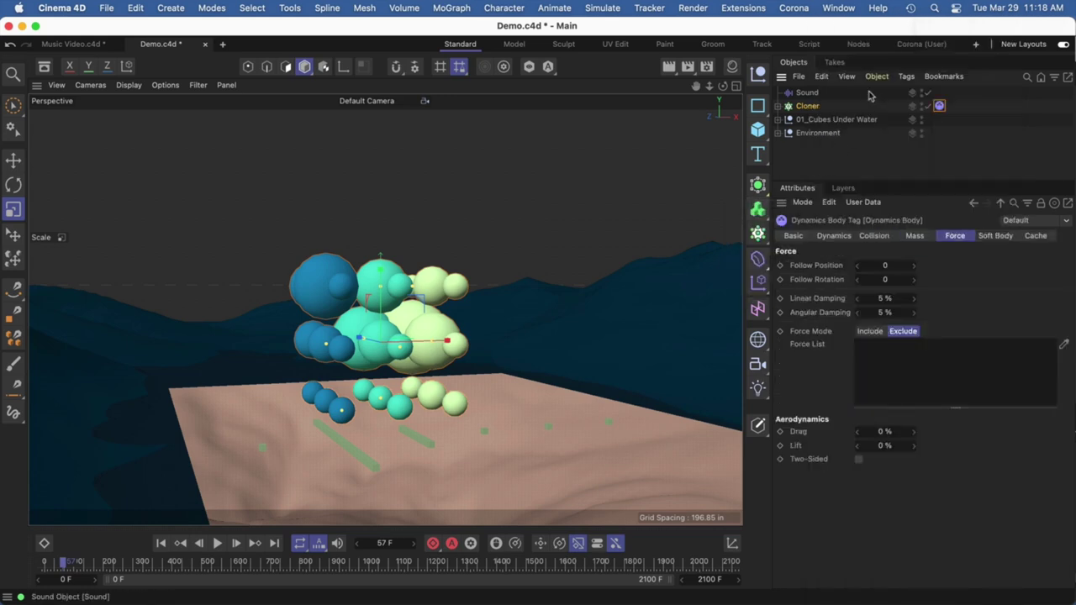
pyautogui.click(160, 543)
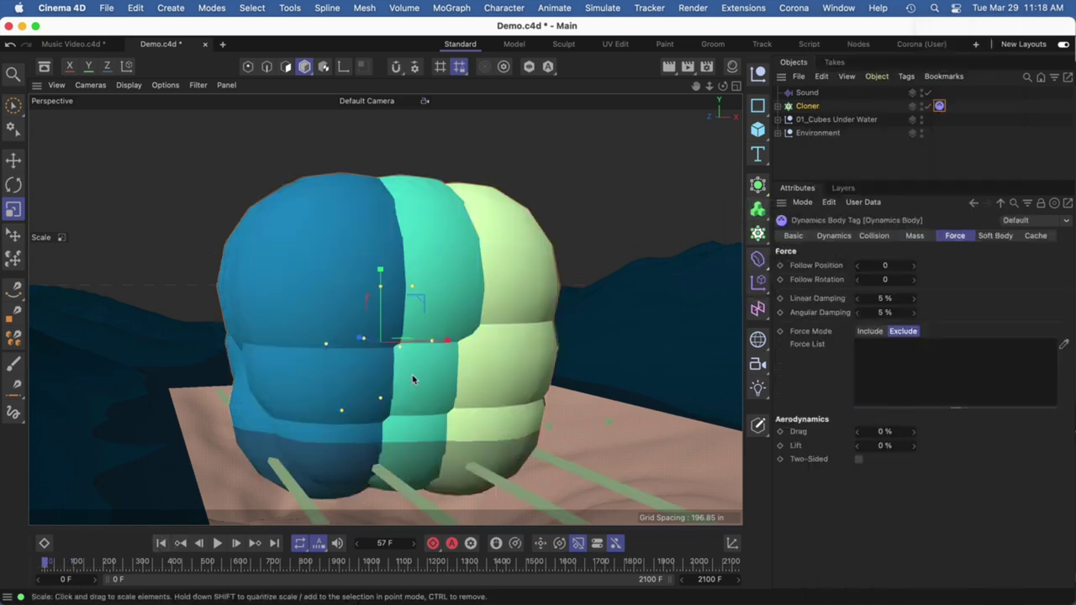
# - Set the Sound effector's uniform scale to 1.6
pyautogui.scroll(-4, 413, 378)
pyautogui.keyDown('alt'); pyautogui.moveTo(437, 368); pyautogui.dragTo(287, 380); pyautogui.keyUp('alt')
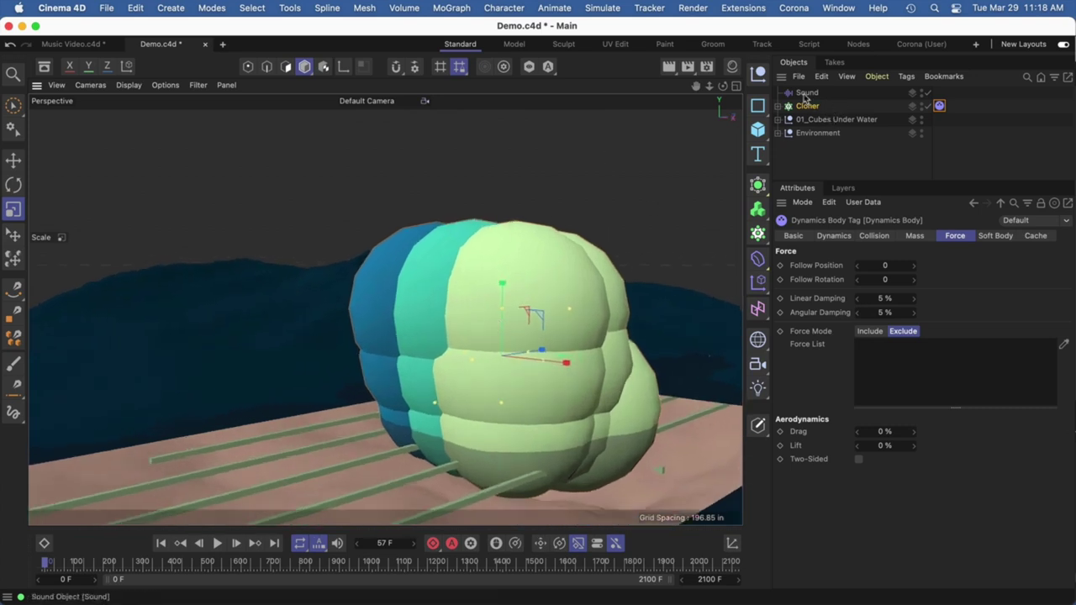
pyautogui.click(802, 93)
pyautogui.click(919, 236)
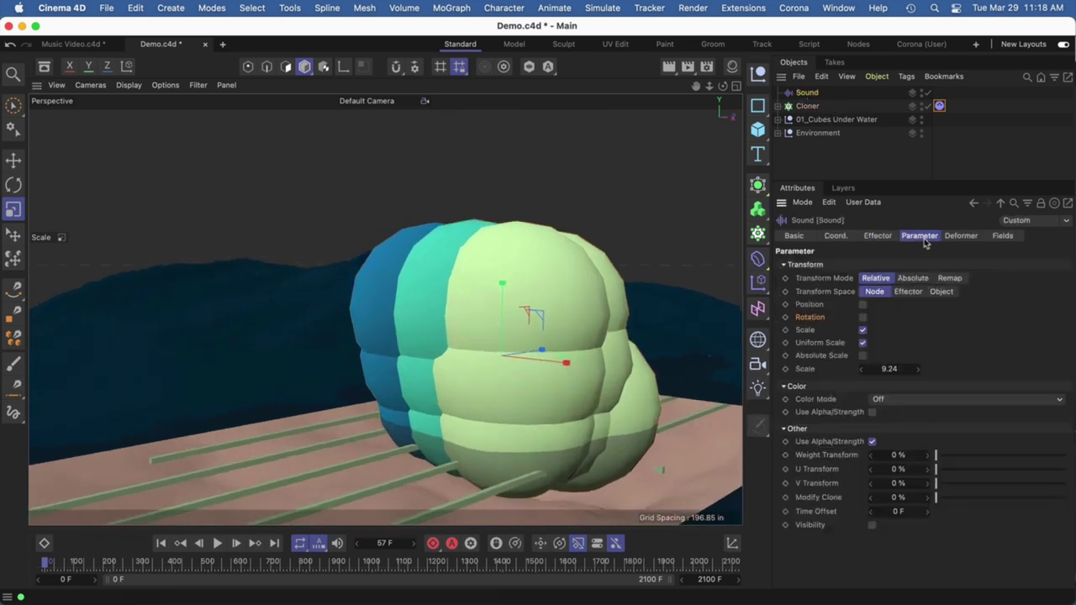
pyautogui.moveTo(882, 370)
pyautogui.mouseDown()
pyautogui.moveTo(849, 373)
pyautogui.moveTo(899, 373)
pyautogui.mouseUp()
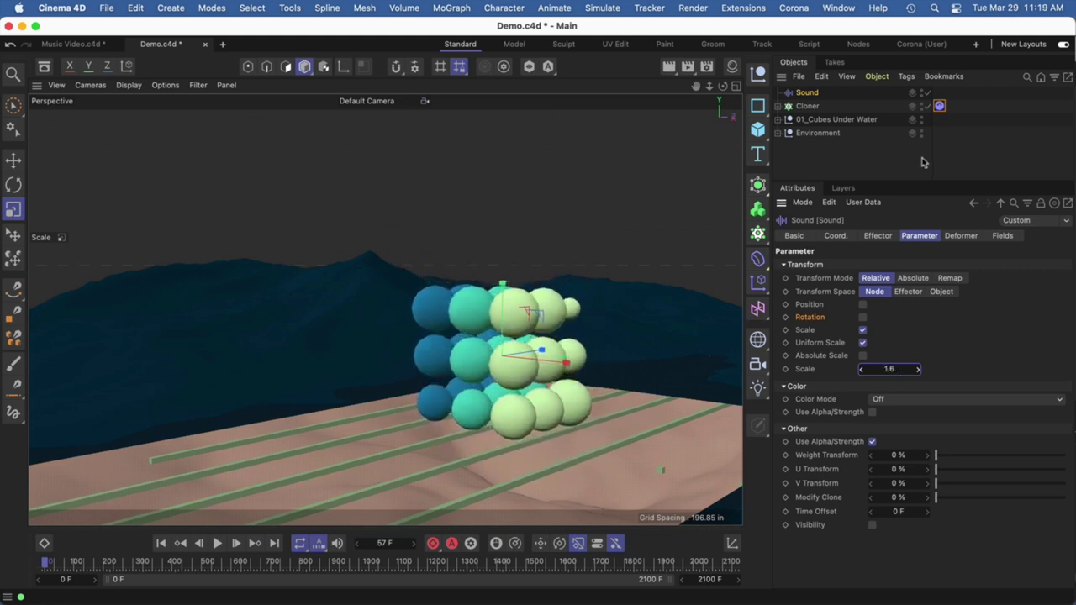
# - Play the rigid body simulation to about frame 90 to check the spheres' motion, and return the timeline to the start
pyautogui.click(938, 106)
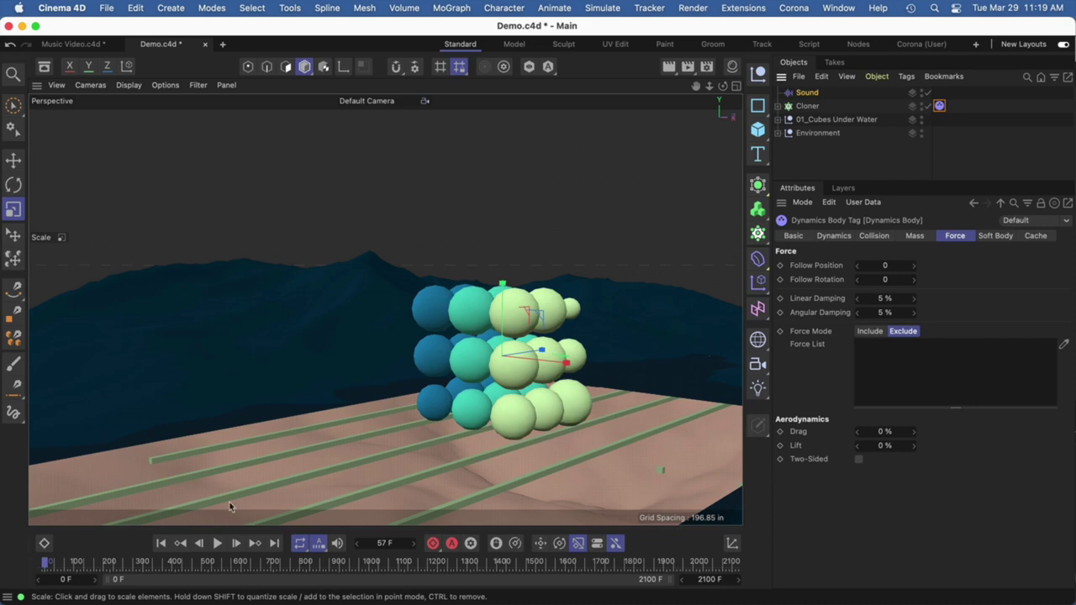
pyautogui.keyDown('alt'); pyautogui.moveTo(468, 336); pyautogui.dragTo(429, 340, button='right'); pyautogui.keyUp('alt')
pyautogui.moveTo(512, 365)
pyautogui.keyDown('alt'); pyautogui.mouseDown()
pyautogui.moveTo(513, 347)
pyautogui.moveTo(531, 358)
pyautogui.mouseUp(); pyautogui.keyUp('alt')
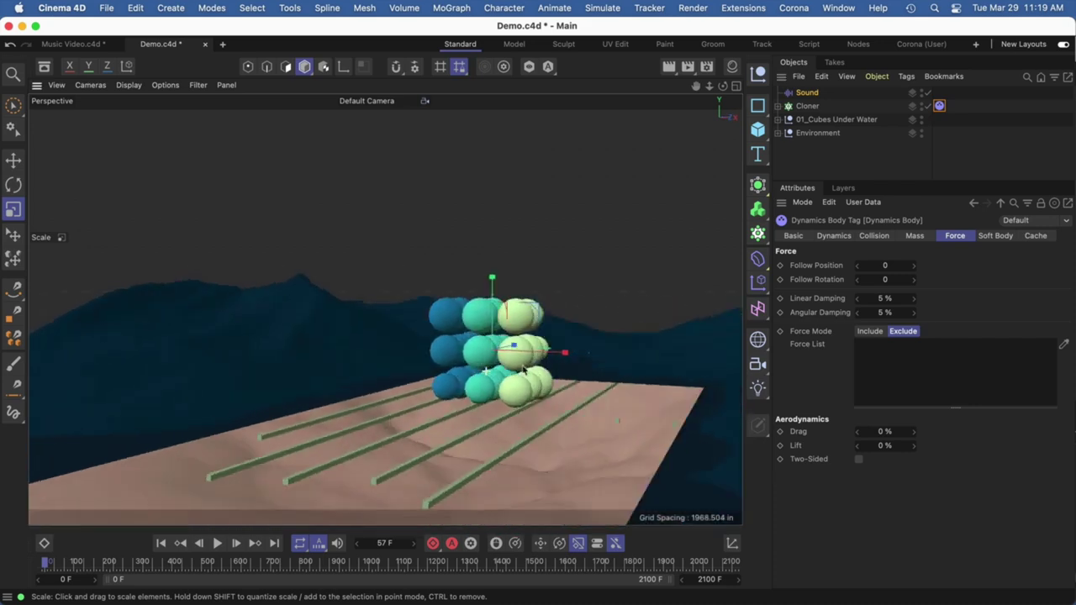
pyautogui.click(216, 543)
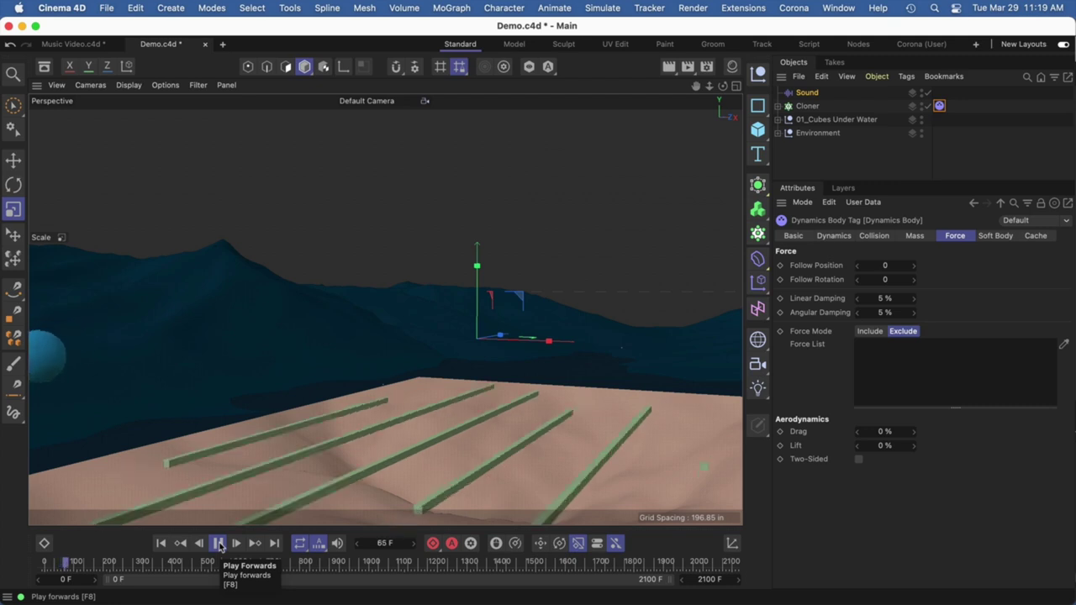
pyautogui.click(217, 543)
pyautogui.keyDown('alt'); pyautogui.moveTo(367, 358); pyautogui.dragTo(271, 375, button='right'); pyautogui.keyUp('alt')
pyautogui.keyDown('alt'); pyautogui.moveTo(376, 384); pyautogui.dragTo(414, 391); pyautogui.keyUp('alt')
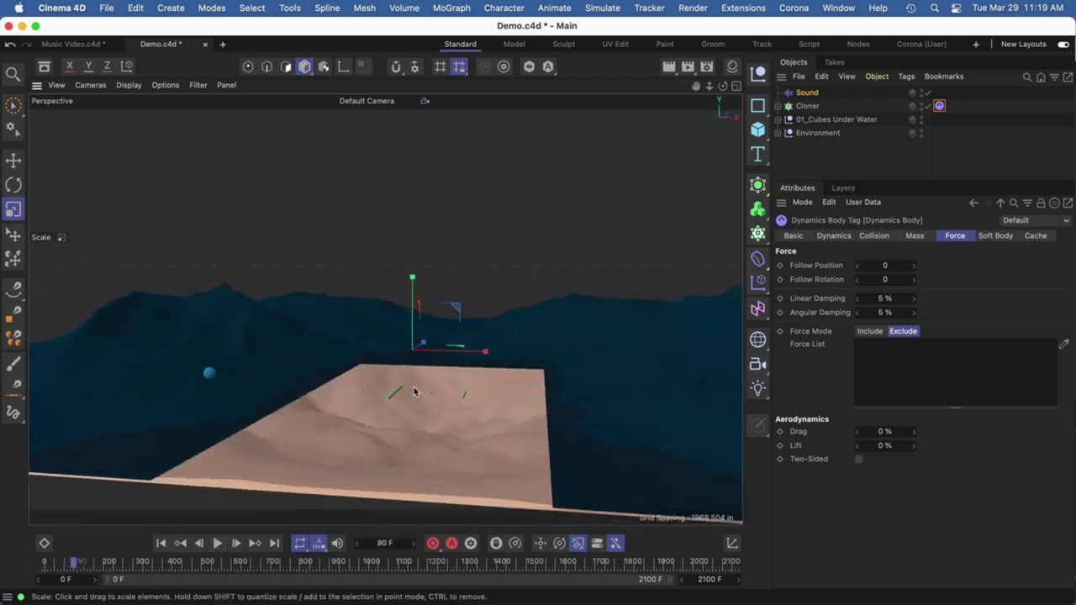
pyautogui.click(160, 542)
pyautogui.scroll(5, 523, 325)
pyautogui.scroll(1, 523, 325)
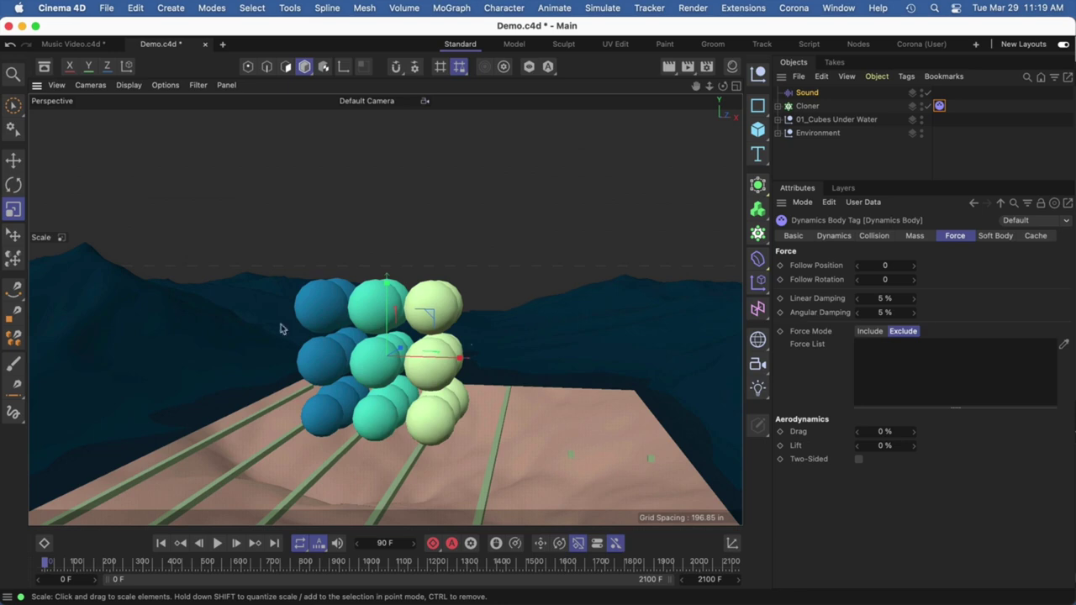
pyautogui.keyDown('alt'); pyautogui.moveTo(383, 319); pyautogui.dragTo(406, 326); pyautogui.keyUp('alt')
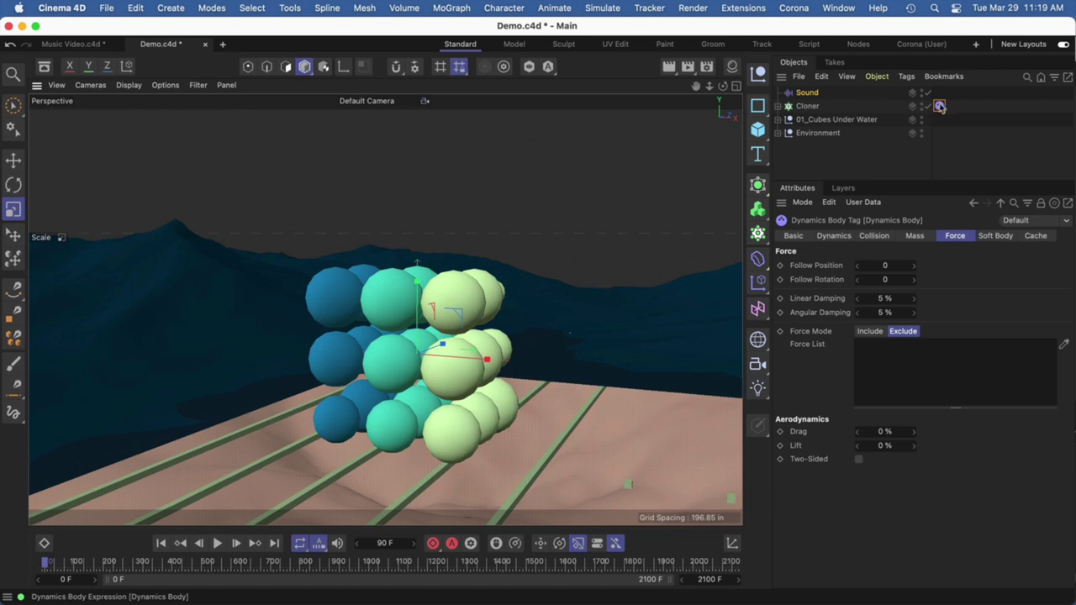
# - Set the Cloner's grid size to 0 in on all three axes
pyautogui.click(806, 106)
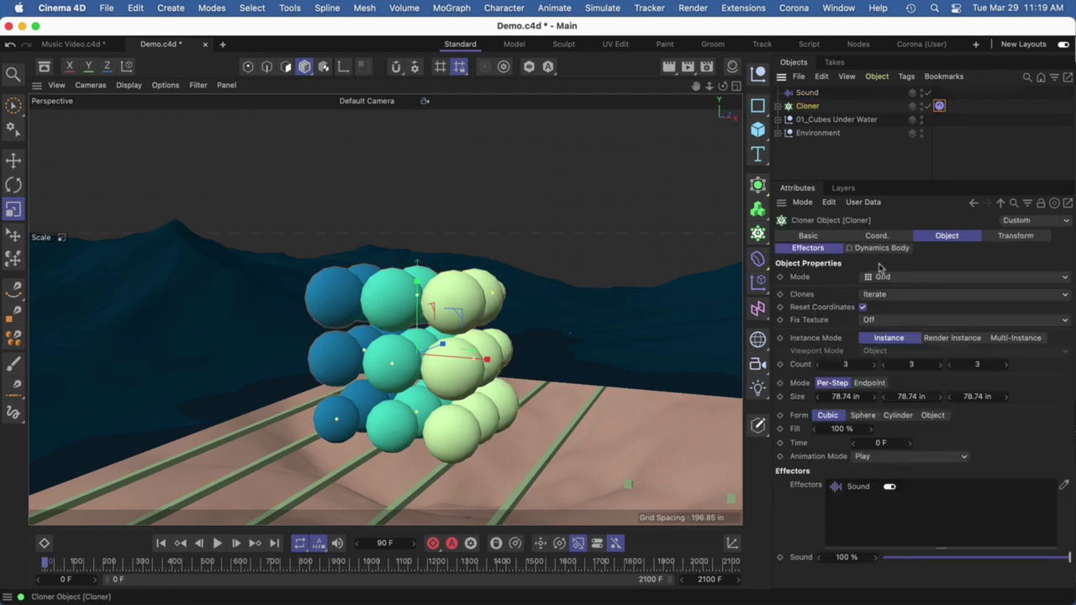
pyautogui.doubleClick(843, 396)
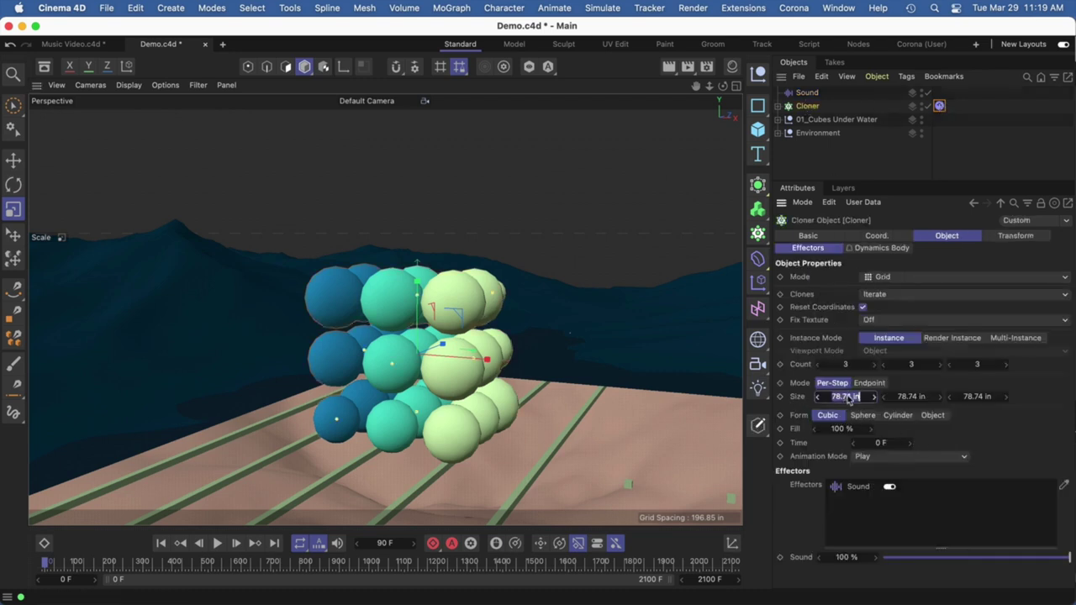
pyautogui.write('0')
pyautogui.press('Tab')
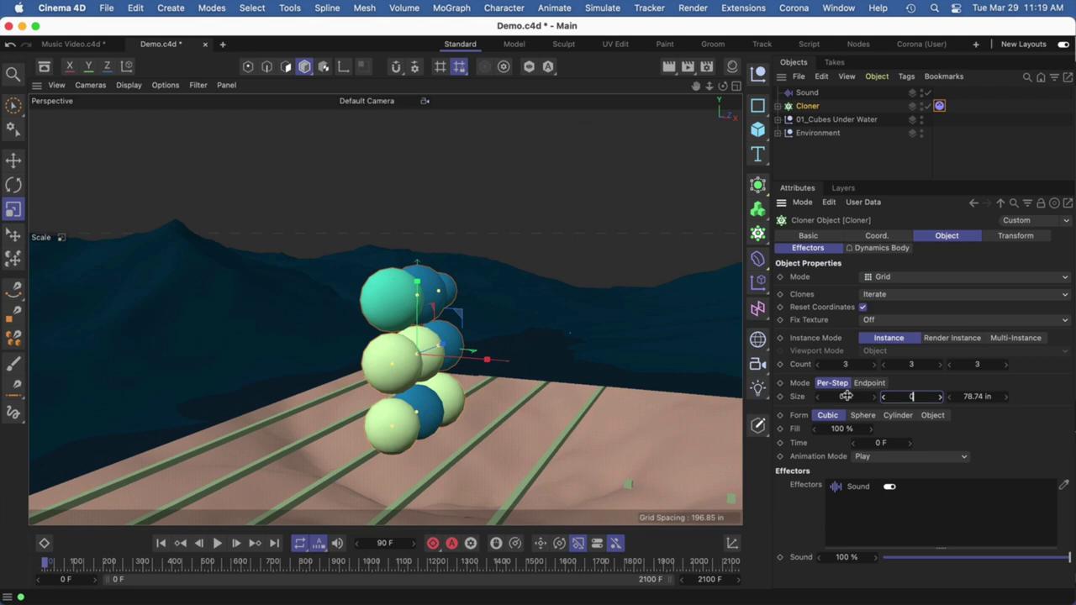
pyautogui.press('Tab')
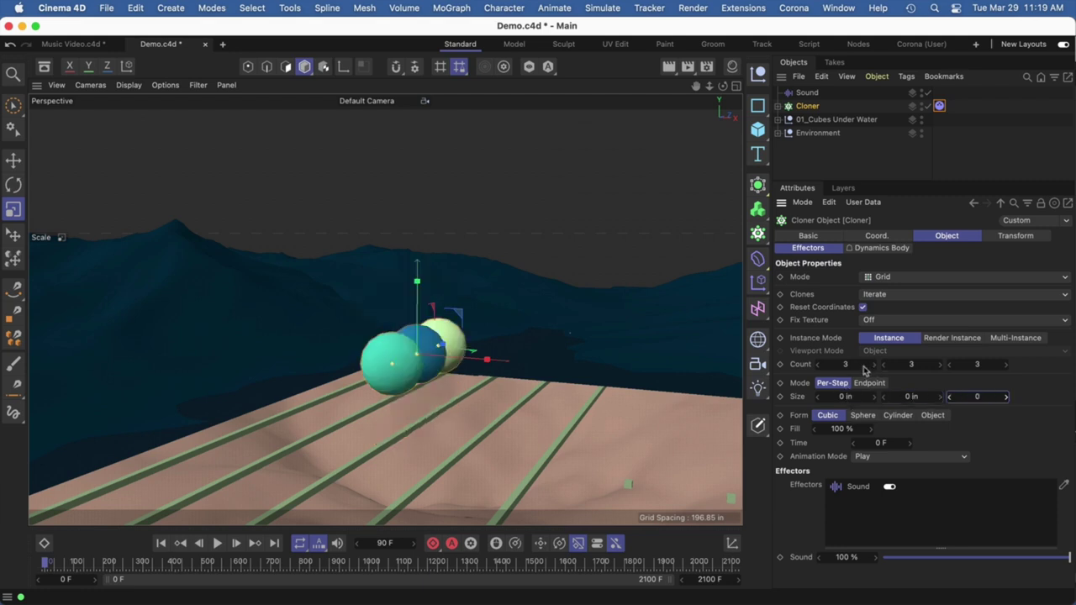
pyautogui.press('Return')
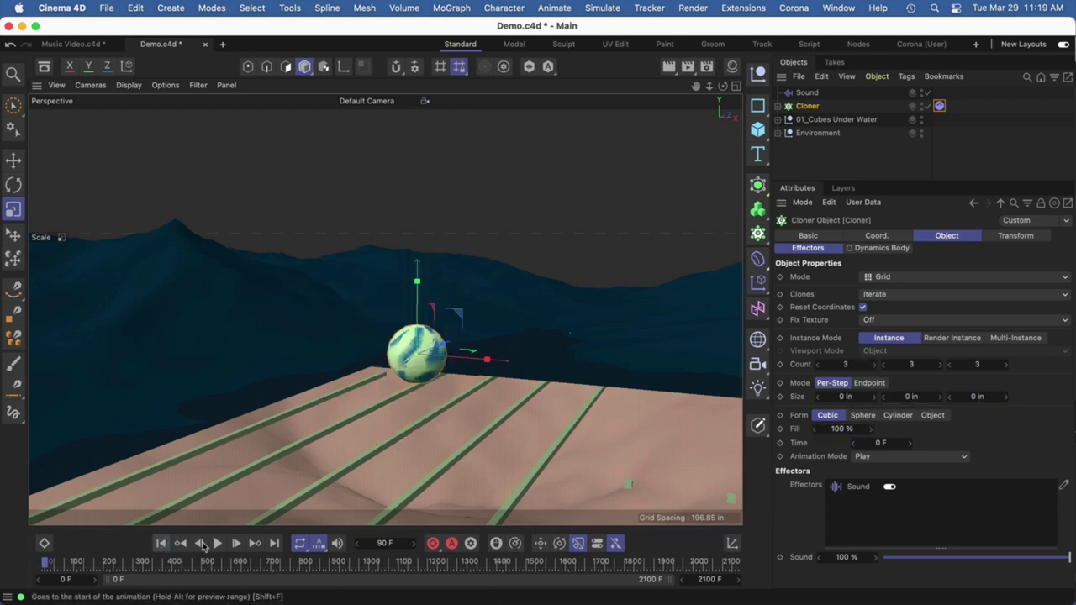
# - Play the simulation of the stacked spheres to about frame 59 and return the timeline to the start
pyautogui.keyDown('alt'); pyautogui.moveTo(364, 346); pyautogui.dragTo(269, 408, button='right'); pyautogui.keyUp('alt')
pyautogui.click(217, 544)
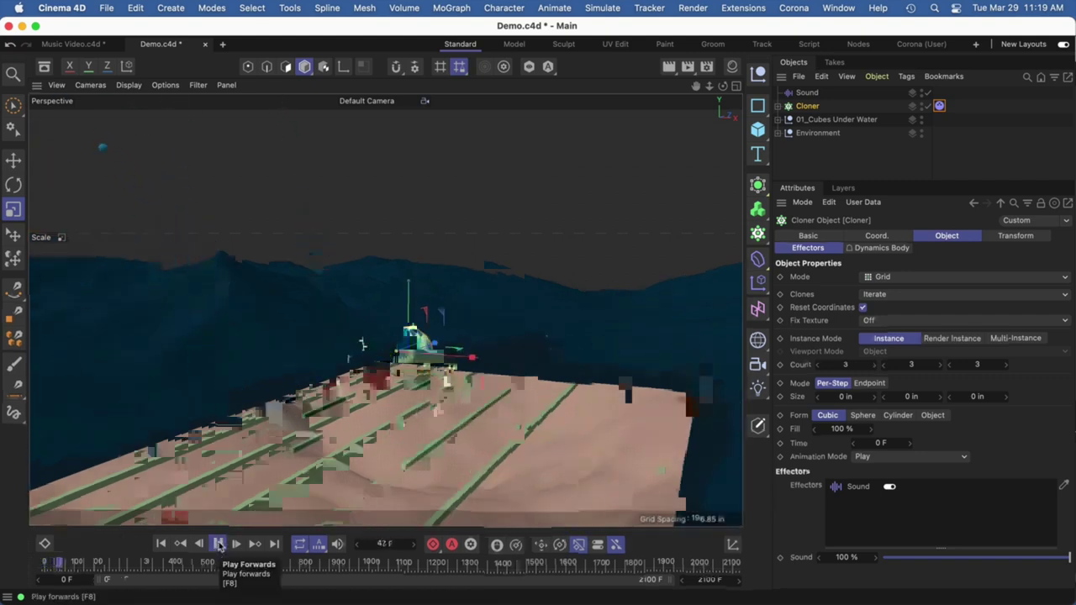
pyautogui.click(219, 546)
pyautogui.keyDown('alt'); pyautogui.moveTo(601, 256); pyautogui.dragTo(619, 271, button='right'); pyautogui.keyUp('alt')
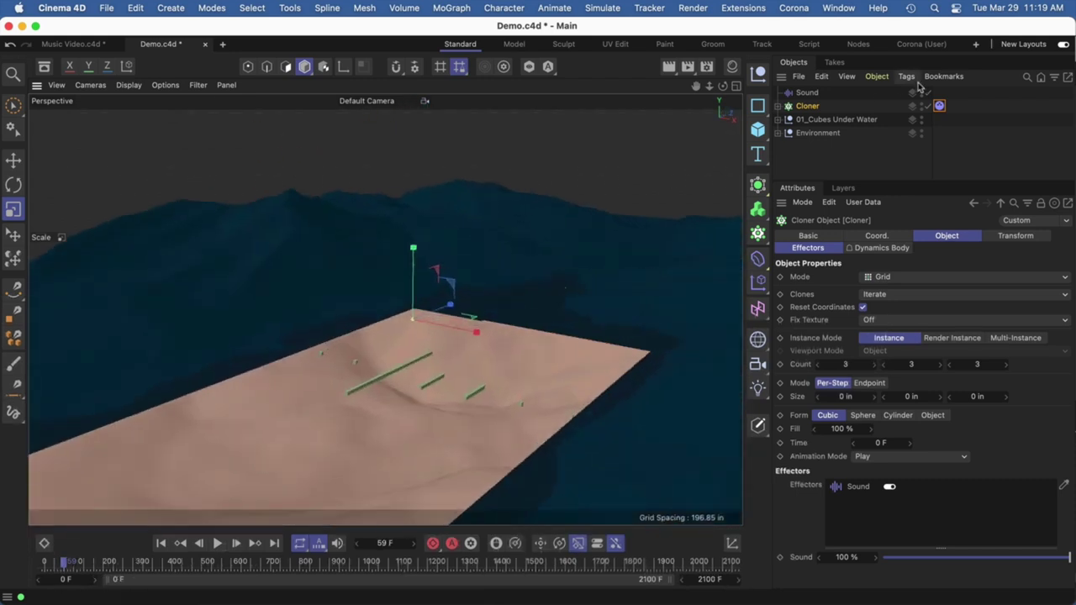
pyautogui.scroll(2, 413, 321)
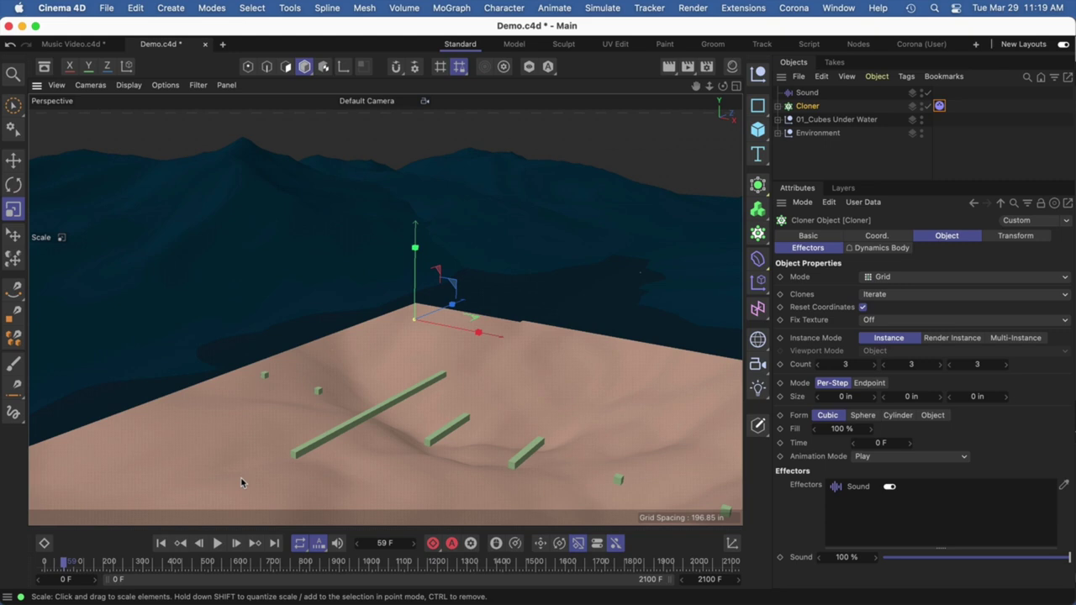
pyautogui.click(161, 543)
# - Set Follow Position to 10 in the force settings of the Cloner's Dynamics Body tag
pyautogui.click(939, 106)
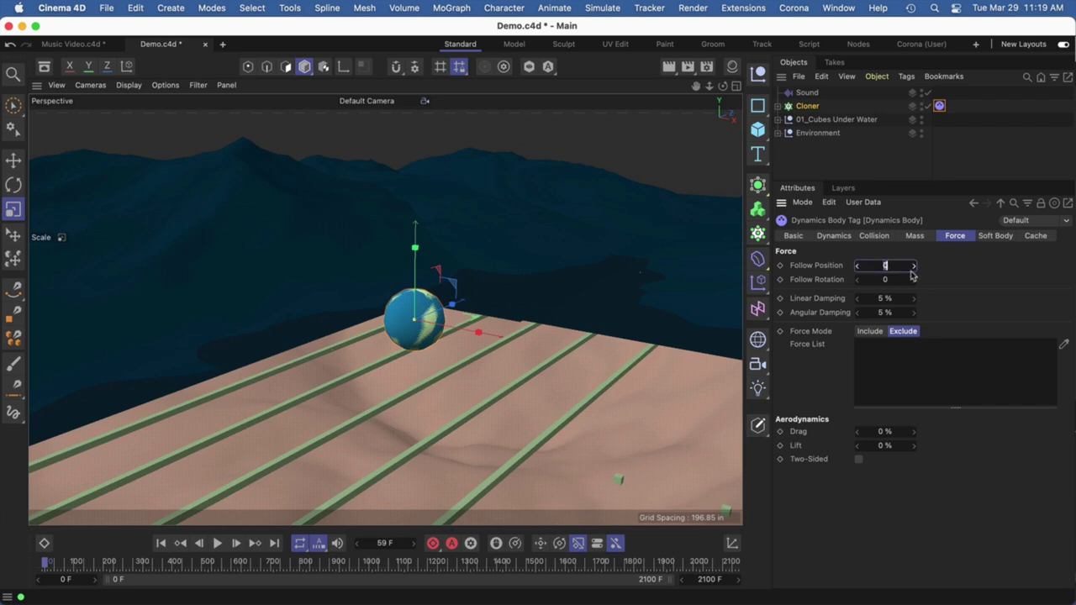
pyautogui.write('10')
pyautogui.press('Tab')
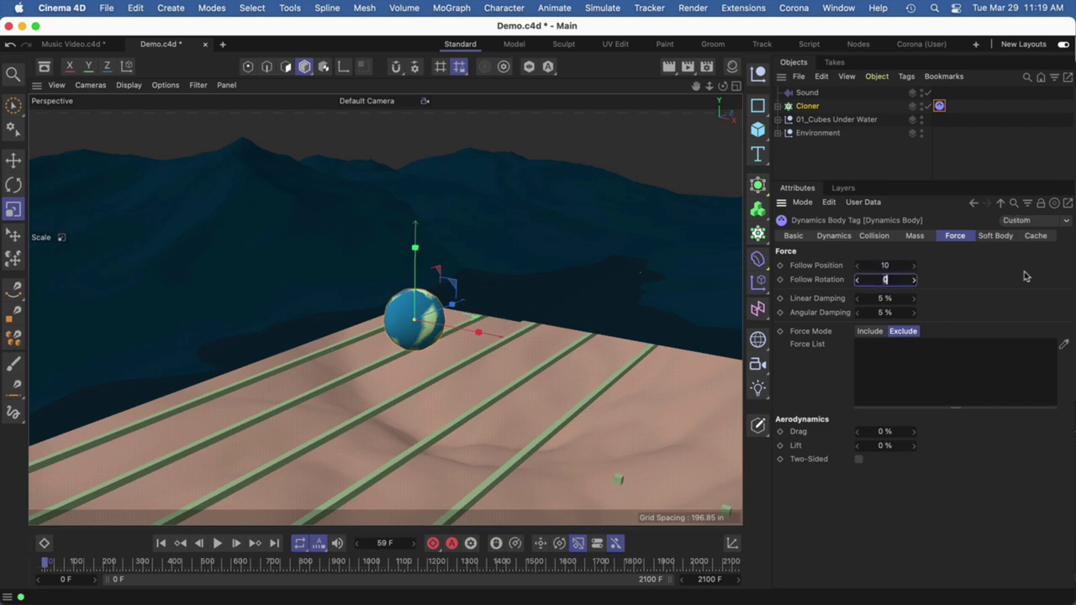
pyautogui.click(828, 271)
# - Play the simulation to about frame 166, and replay it from the start to about frame 33 to check the sphere cluster
pyautogui.keyDown('alt'); pyautogui.moveTo(403, 321); pyautogui.dragTo(269, 338, button='right'); pyautogui.keyUp('alt')
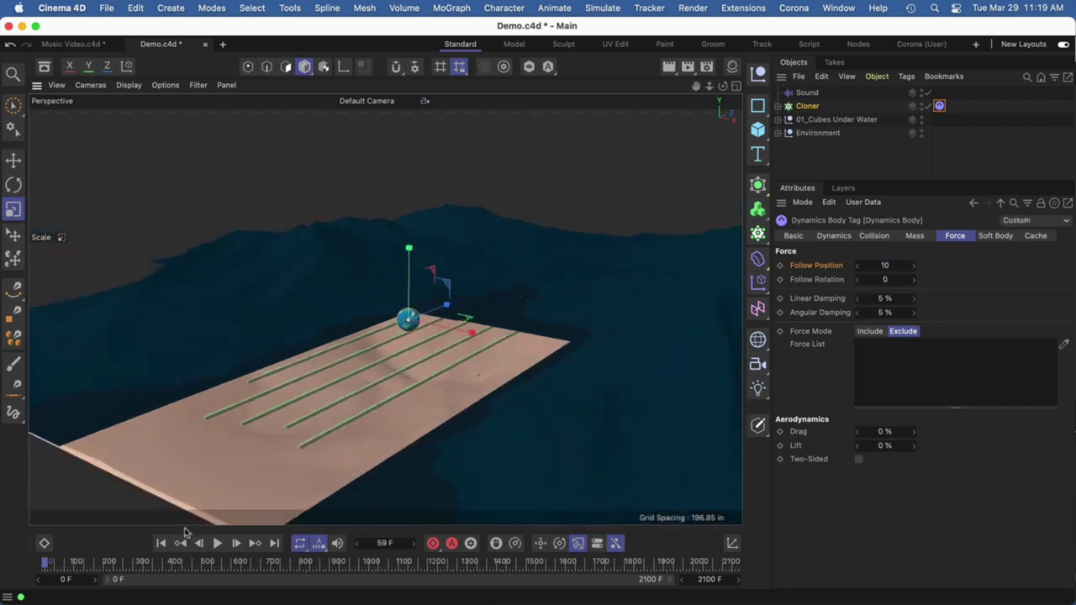
pyautogui.click(161, 543)
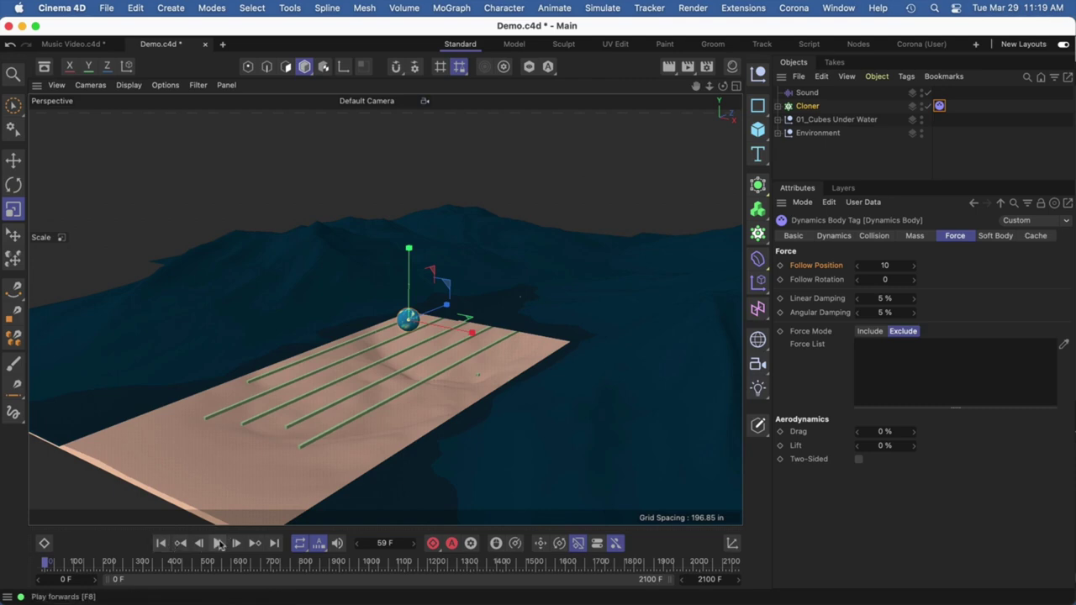
pyautogui.click(217, 543)
pyautogui.keyDown('alt'); pyautogui.moveTo(409, 319); pyautogui.dragTo(549, 274, button='right'); pyautogui.keyUp('alt')
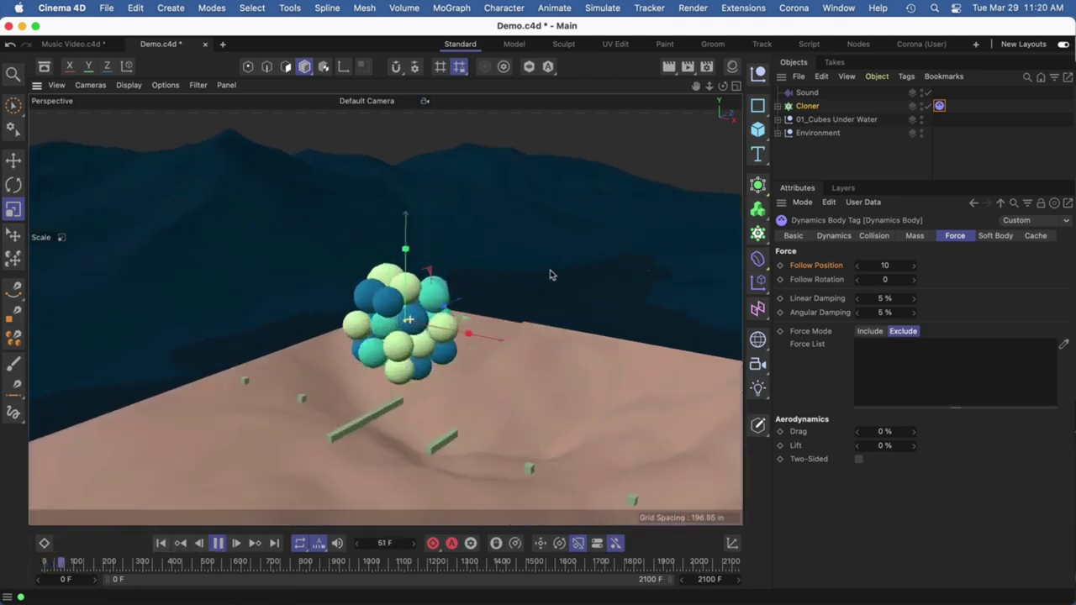
pyautogui.moveTo(487, 336)
pyautogui.keyDown('alt'); pyautogui.mouseDown()
pyautogui.moveTo(531, 315)
pyautogui.moveTo(493, 322)
pyautogui.mouseUp(); pyautogui.keyUp('alt')
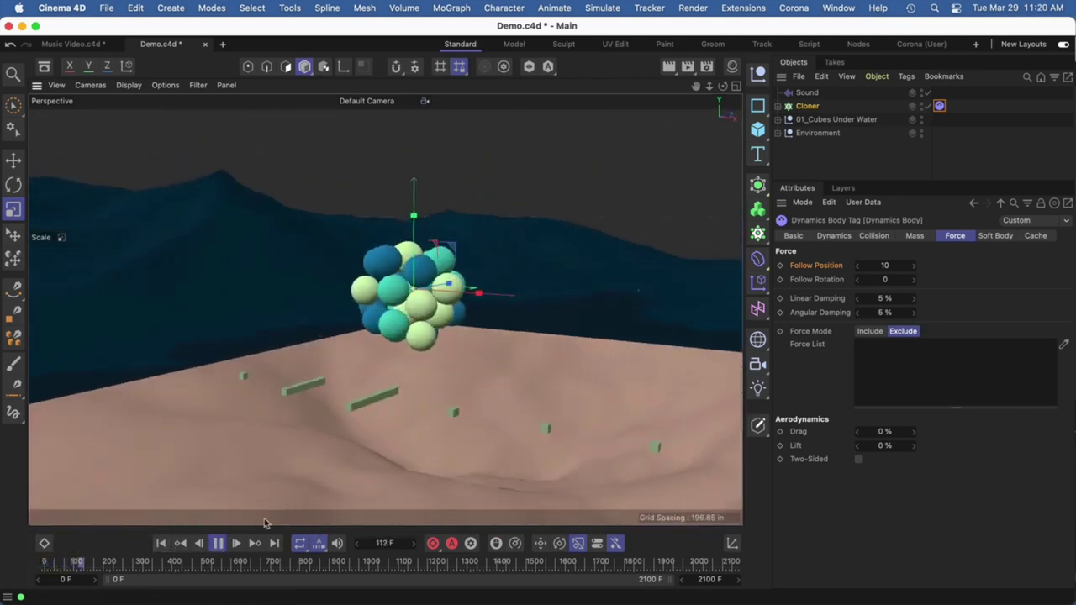
pyautogui.click(217, 542)
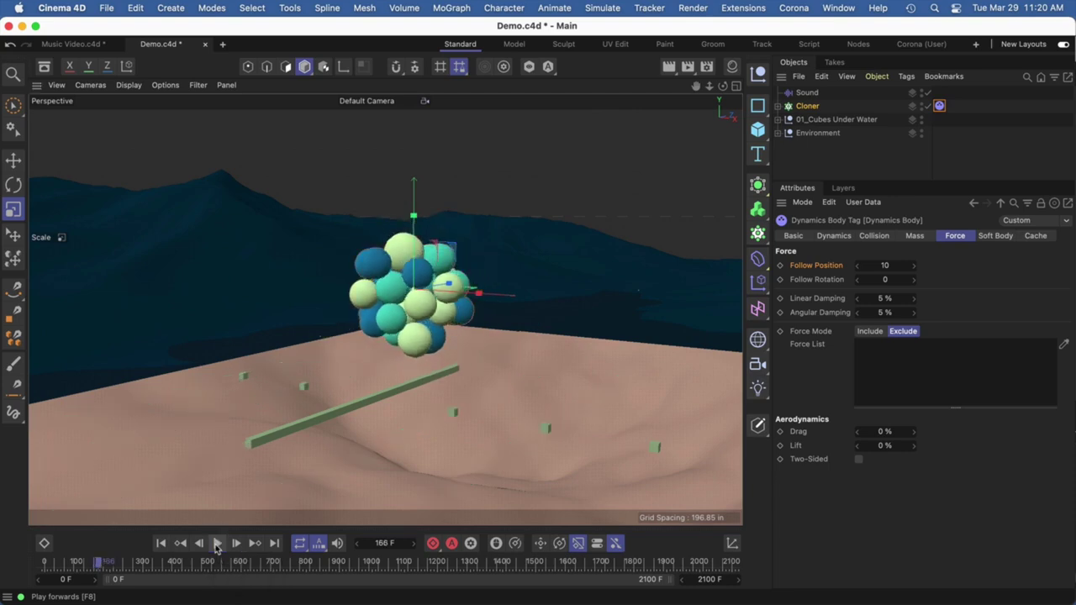
pyautogui.click(164, 545)
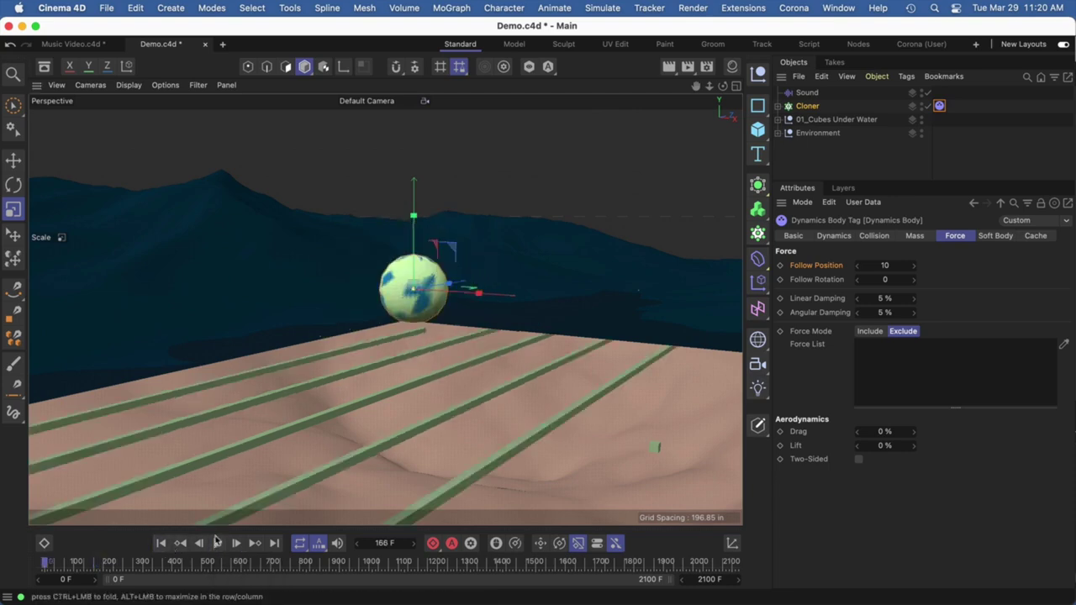
pyautogui.click(217, 542)
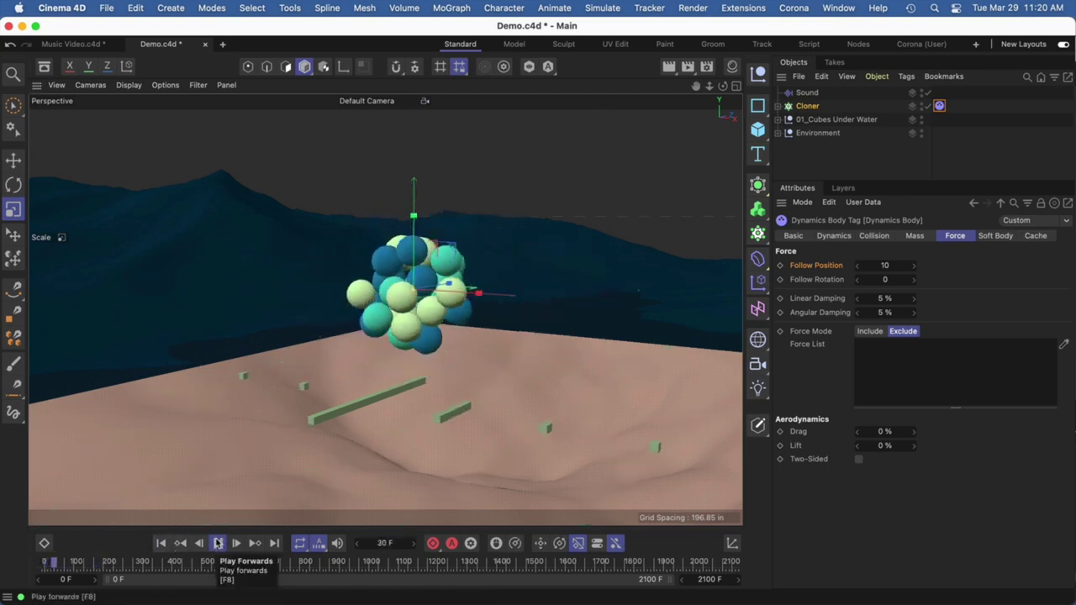
pyautogui.click(216, 543)
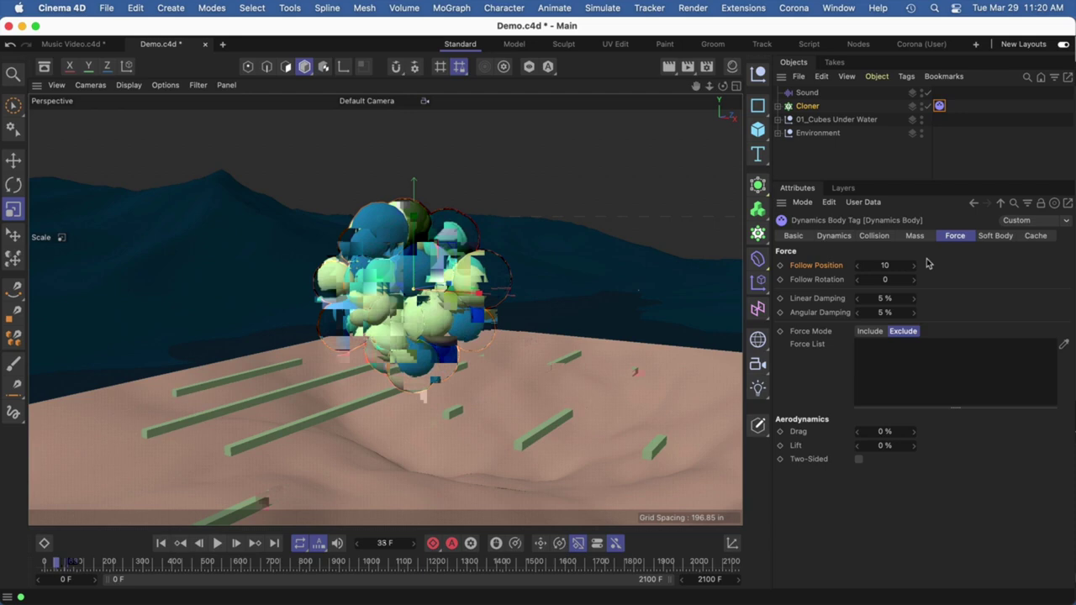
# - Shift the Sound effector's probe to higher frequencies, starting at about 200 Hz, with a high loudness of about 80%
pyautogui.click(807, 92)
pyautogui.click(878, 236)
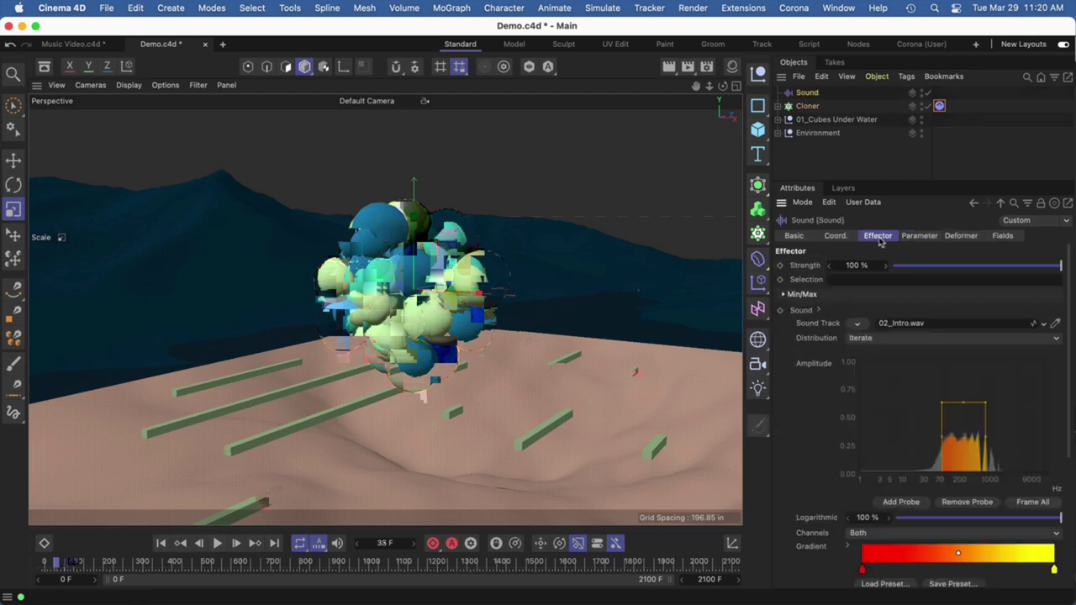
pyautogui.moveTo(934, 440); pyautogui.dragTo(958, 427)
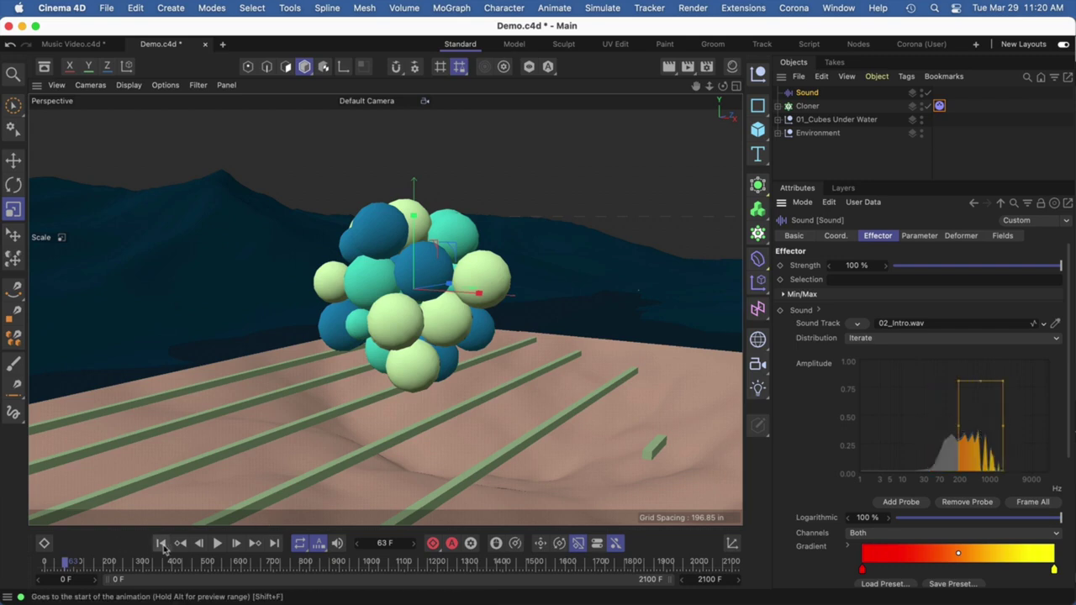
# - Play the simulation to about frame 106, check the Sound effector's probe properties, and replay from the start to about frame 114
pyautogui.click(215, 544)
pyautogui.click(216, 543)
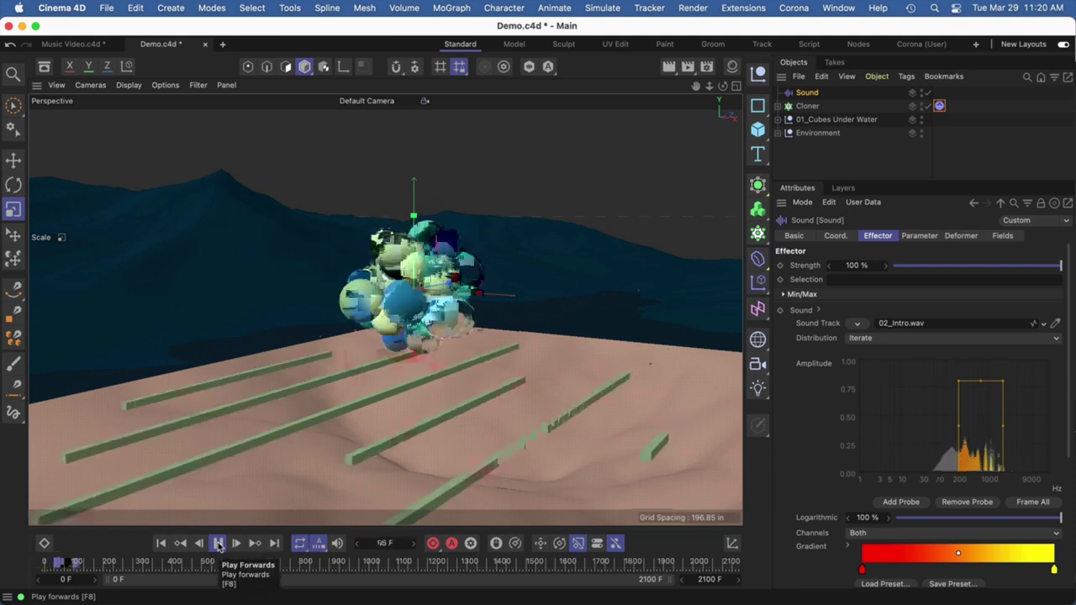
pyautogui.scroll(-5, 792, 383)
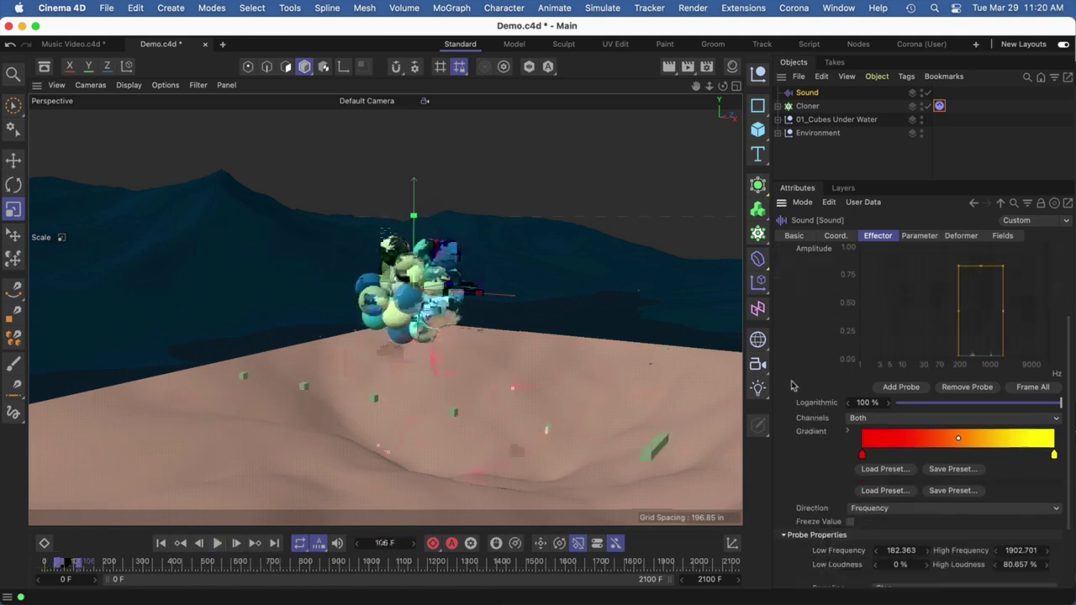
pyautogui.scroll(-1, 793, 386)
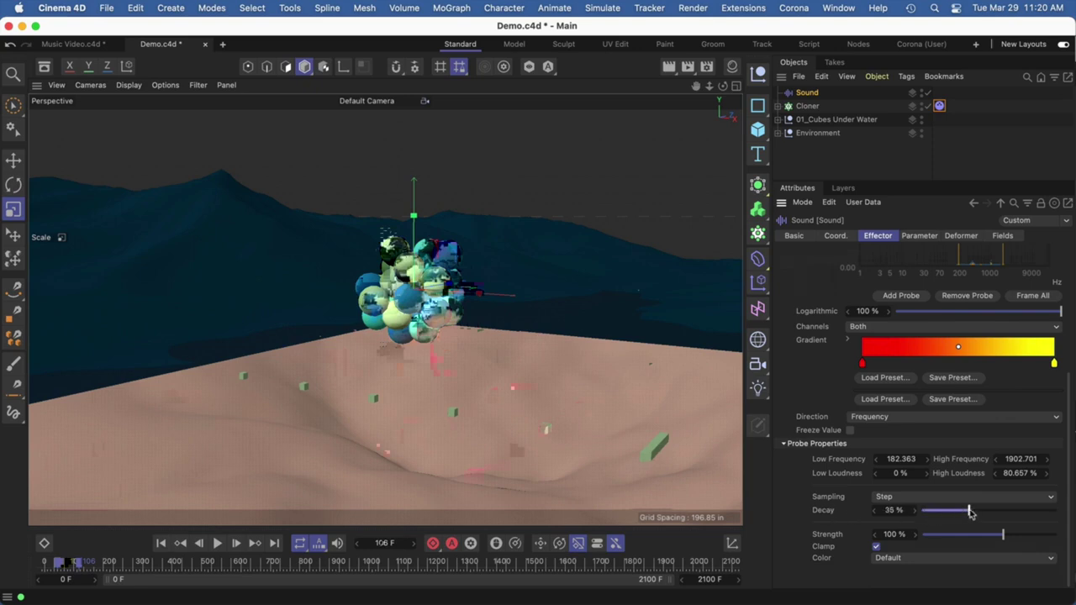
pyautogui.click(161, 543)
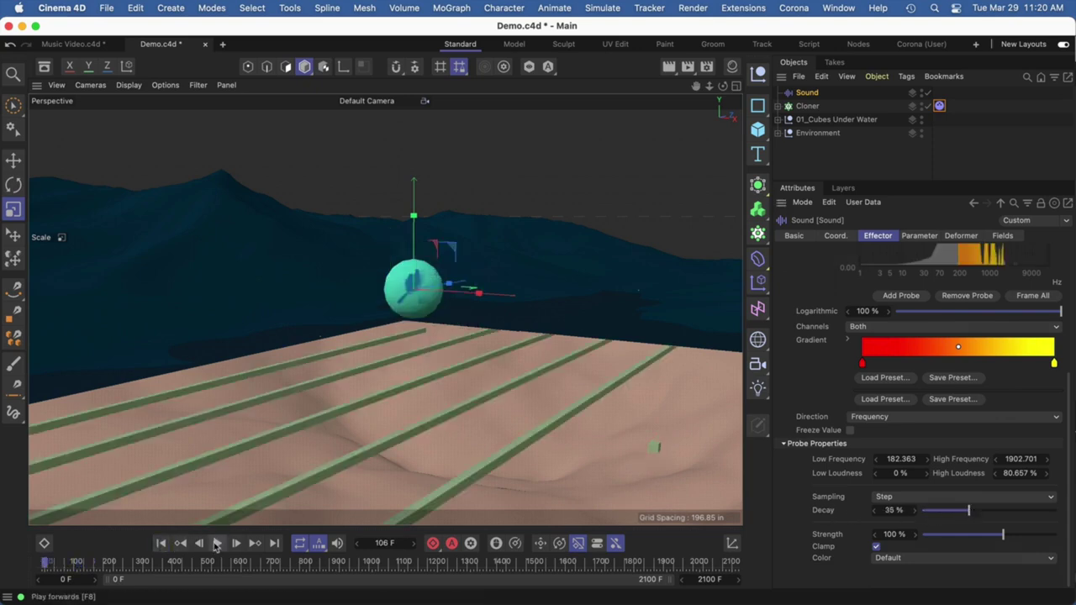
pyautogui.click(215, 544)
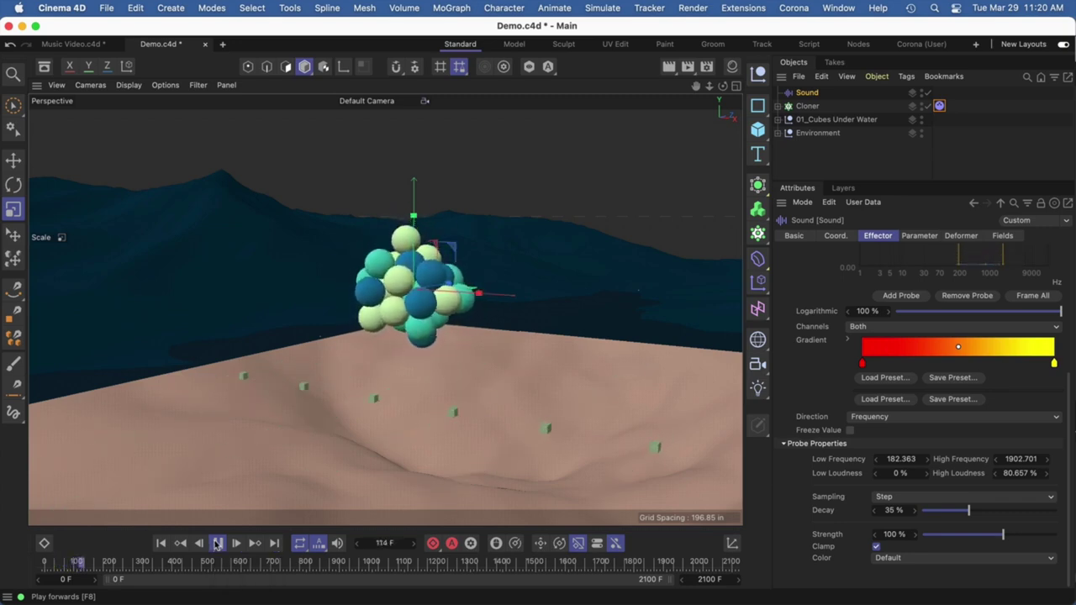
pyautogui.click(216, 544)
# - Group the Sound effector and the Cloner into a null named 01_Spheres
pyautogui.scroll(-5, 471, 244)
pyautogui.scroll(5, 472, 248)
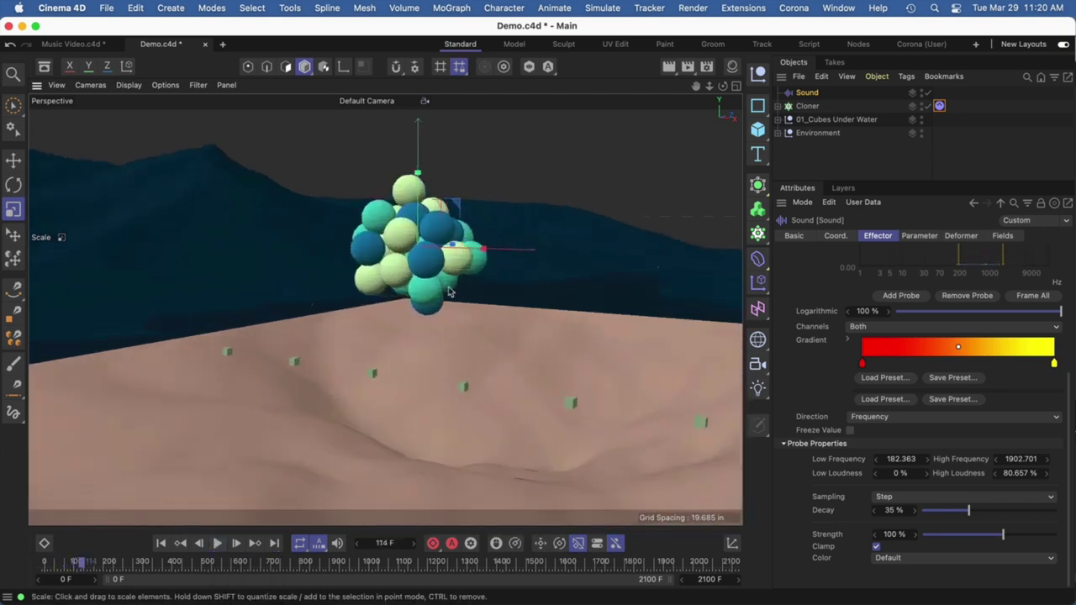
pyautogui.scroll(2, 468, 284)
pyautogui.keyDown('alt'); pyautogui.moveTo(506, 296); pyautogui.dragTo(543, 291); pyautogui.keyUp('alt')
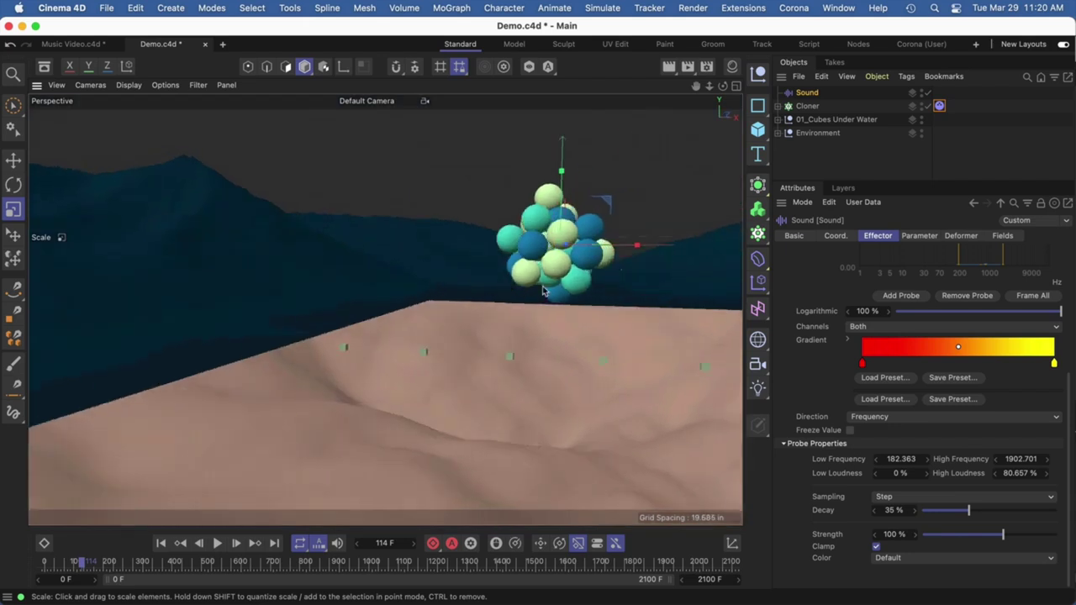
pyautogui.scroll(-3, 427, 300)
pyautogui.moveTo(697, 87); pyautogui.dragTo(625, 90)
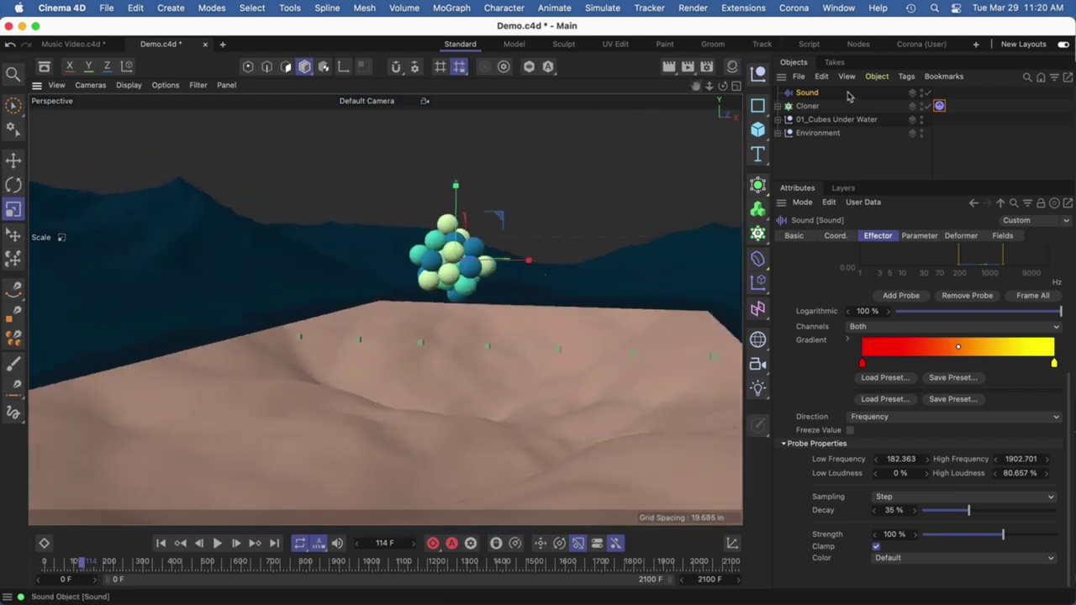
pyautogui.keyDown('shift'); pyautogui.click(805, 107); pyautogui.keyUp('shift')
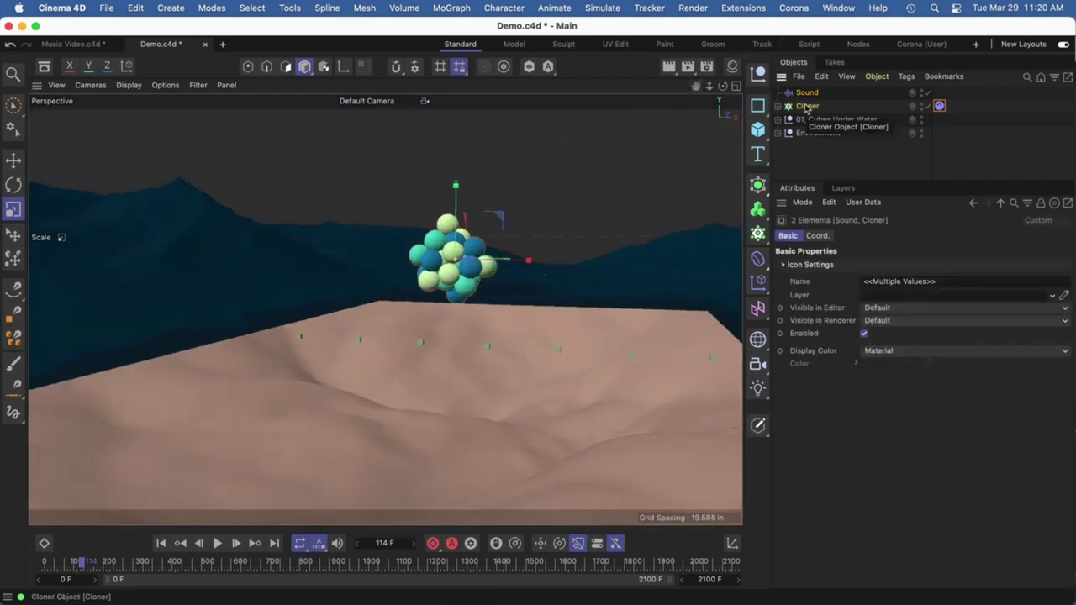
pyautogui.hotkey('alt', 'g')
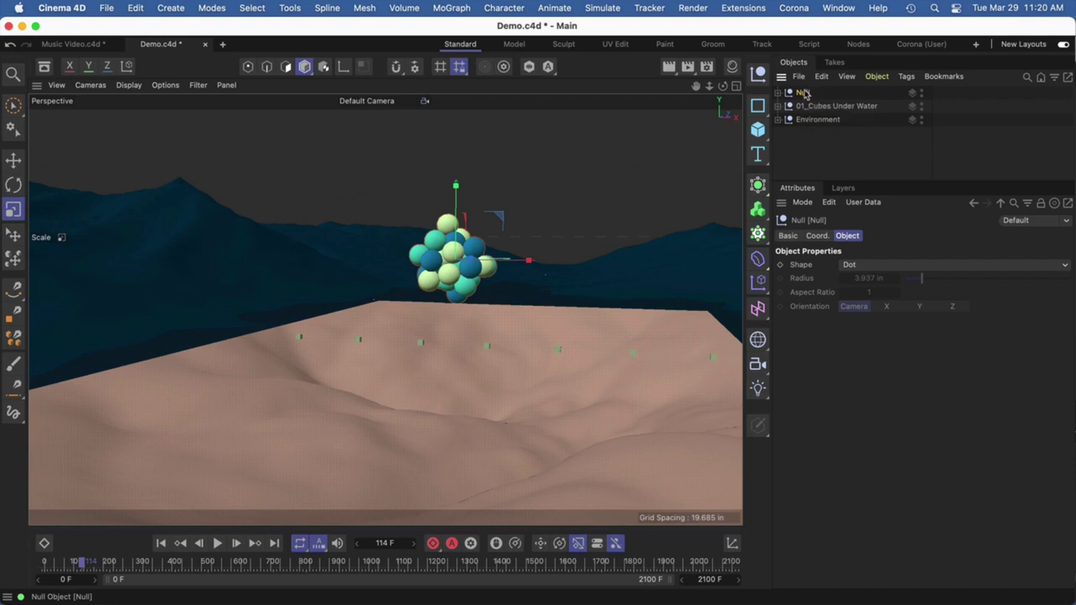
pyautogui.doubleClick(803, 94)
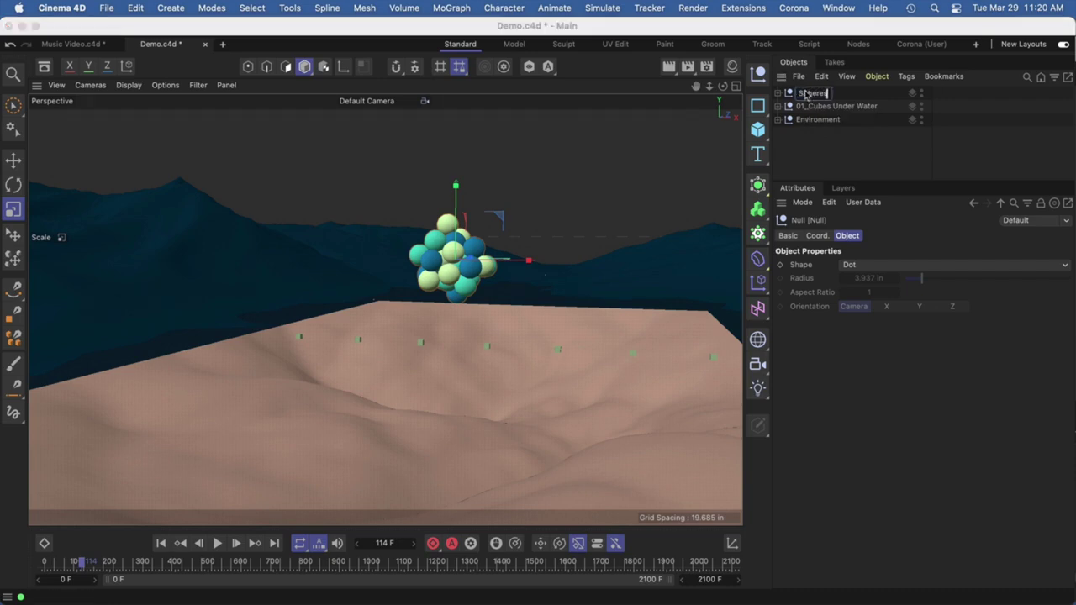
pyautogui.write('01_Spheres')
pyautogui.press('Return')
# - Frame the sphere cluster centrally above the terrain, add a camera from this view and look through it
pyautogui.scroll(-2, 411, 322)
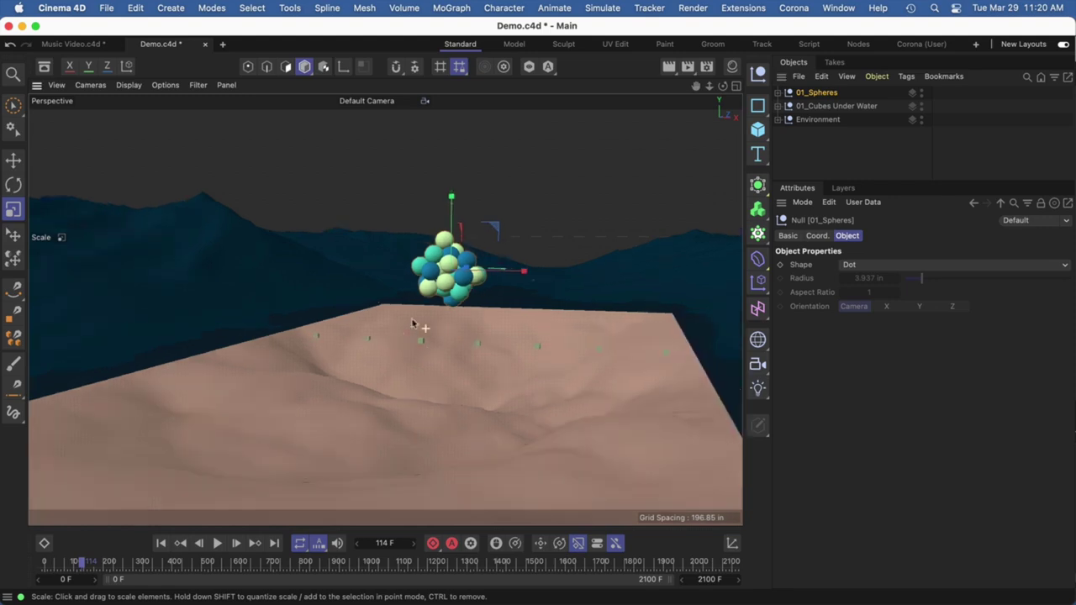
pyautogui.keyDown('alt'); pyautogui.moveTo(412, 322); pyautogui.dragTo(629, 134); pyautogui.keyUp('alt')
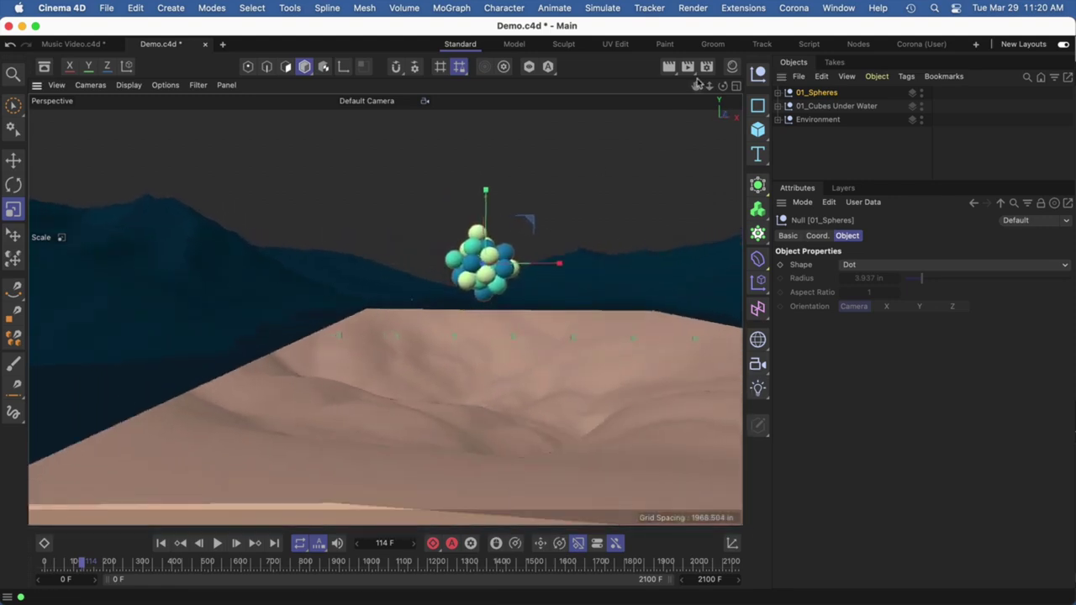
pyautogui.moveTo(696, 85); pyautogui.dragTo(592, 93)
pyautogui.moveTo(401, 323)
pyautogui.keyDown('alt'); pyautogui.mouseDown()
pyautogui.moveTo(359, 316)
pyautogui.moveTo(412, 323)
pyautogui.mouseUp(); pyautogui.keyUp('alt')
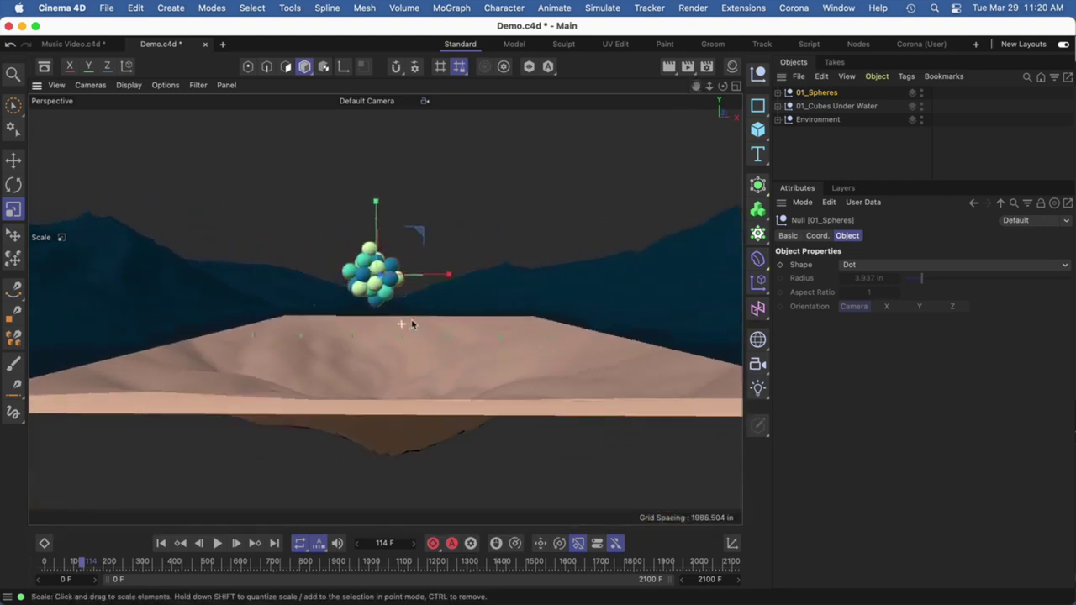
pyautogui.scroll(5, 412, 324)
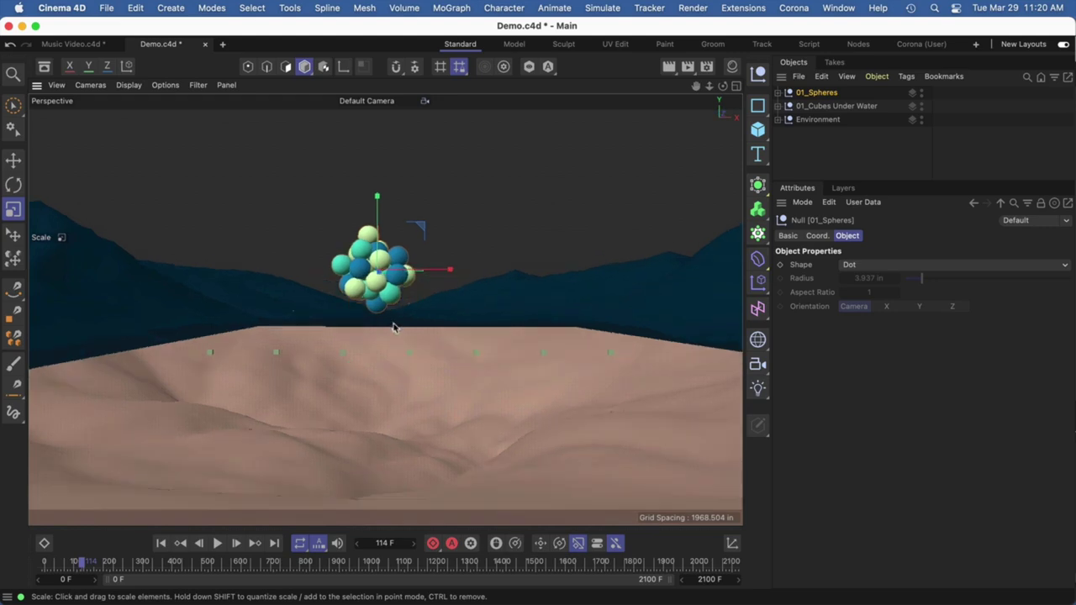
pyautogui.click(757, 364)
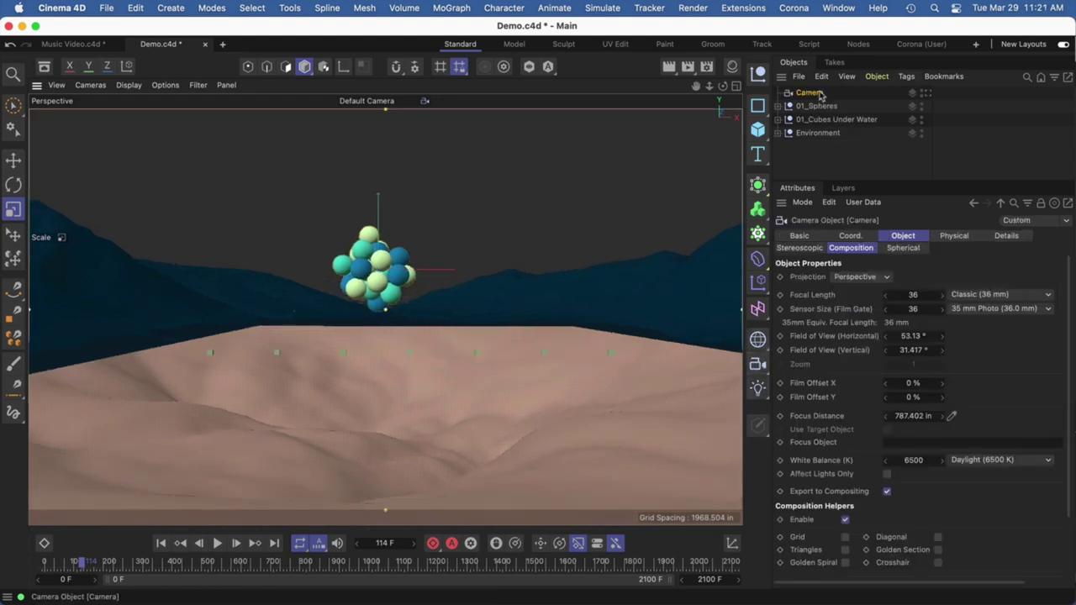
pyautogui.click(926, 93)
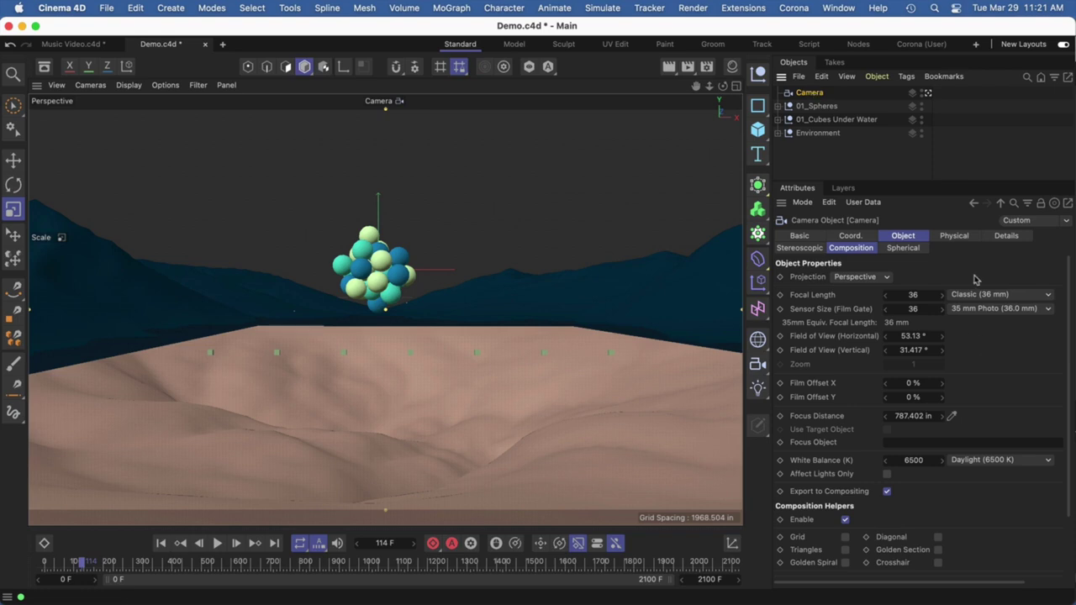
# - Enable the camera's Grid composition helper and reframe the shot with the spheres in the upper middle of the grid
pyautogui.click(846, 248)
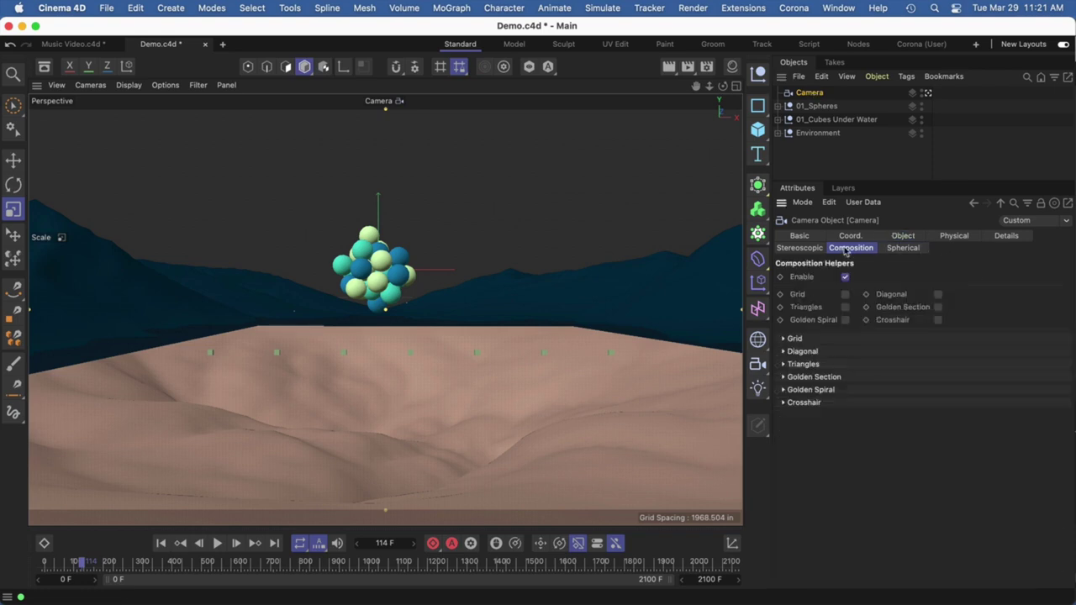
pyautogui.click(845, 294)
pyautogui.keyDown('alt'); pyautogui.moveTo(641, 168); pyautogui.dragTo(382, 303); pyautogui.keyUp('alt')
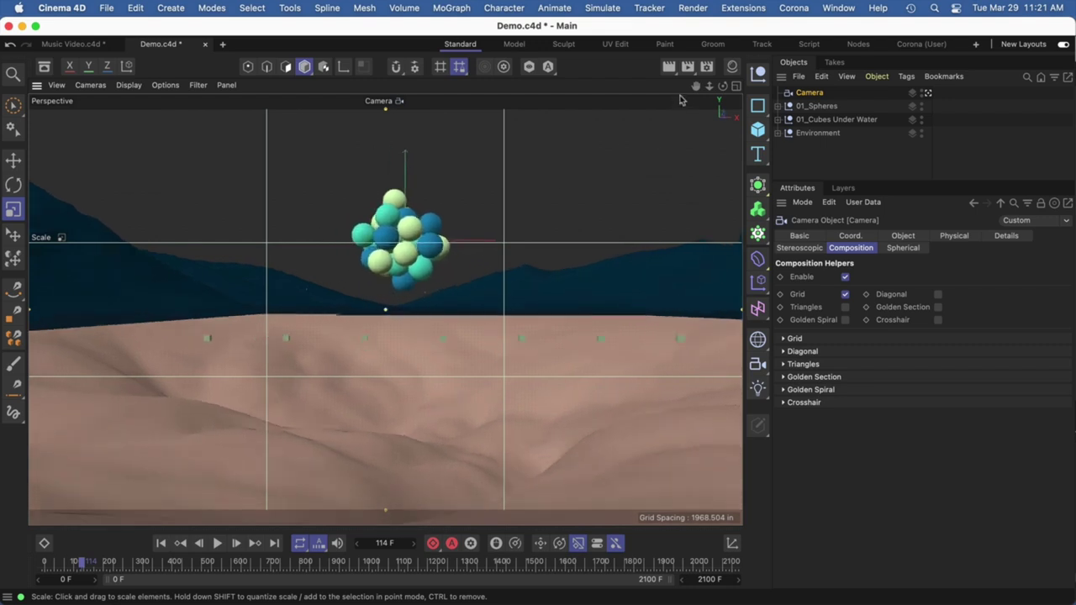
pyautogui.moveTo(695, 85); pyautogui.dragTo(687, 99)
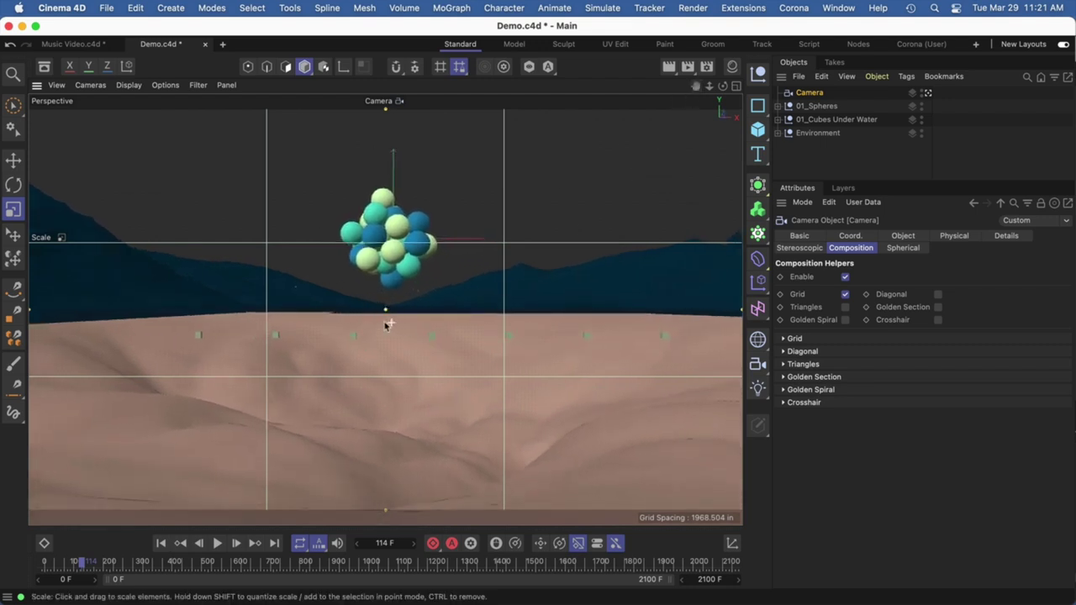
pyautogui.keyDown('alt'); pyautogui.moveTo(387, 319); pyautogui.dragTo(369, 353); pyautogui.keyUp('alt')
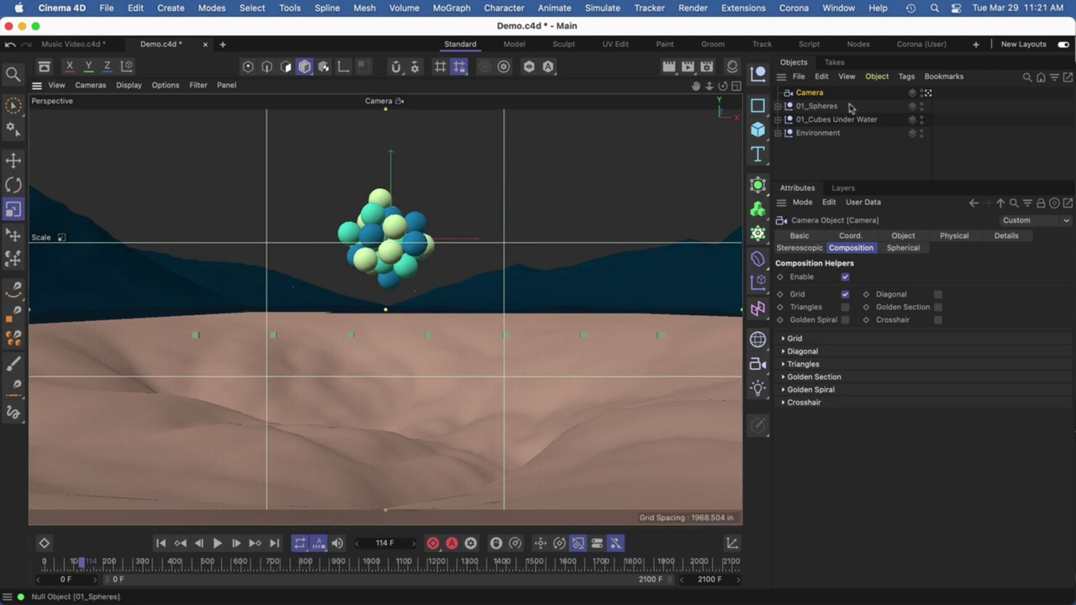
# - Move the 01_Spheres group far back from the camera and raise it about 97 in, checking it in playback to about frame 54
pyautogui.click(812, 108)
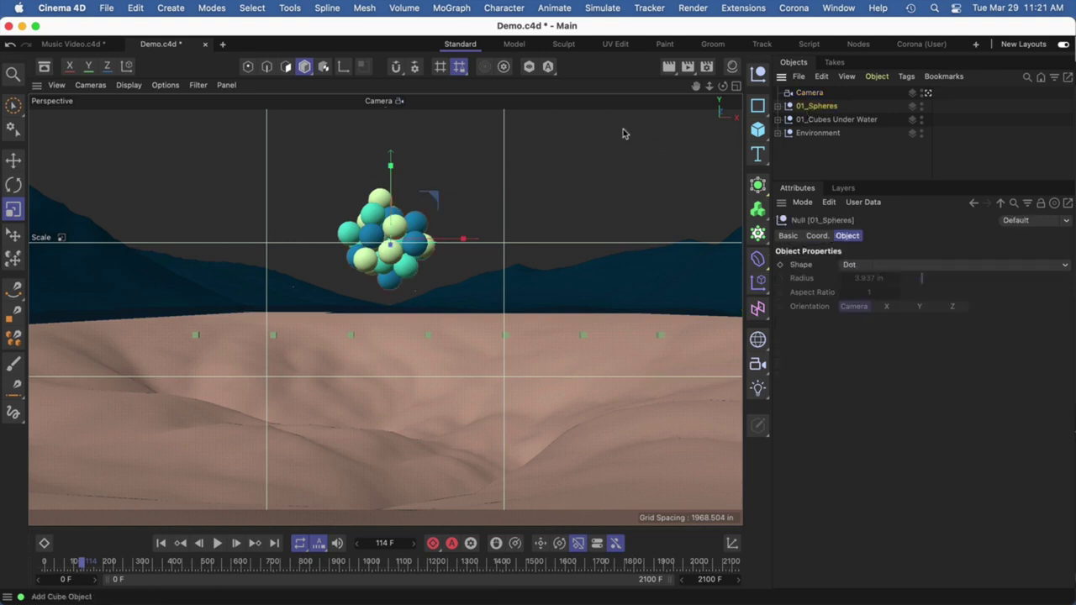
pyautogui.click(733, 85)
pyautogui.press('e')
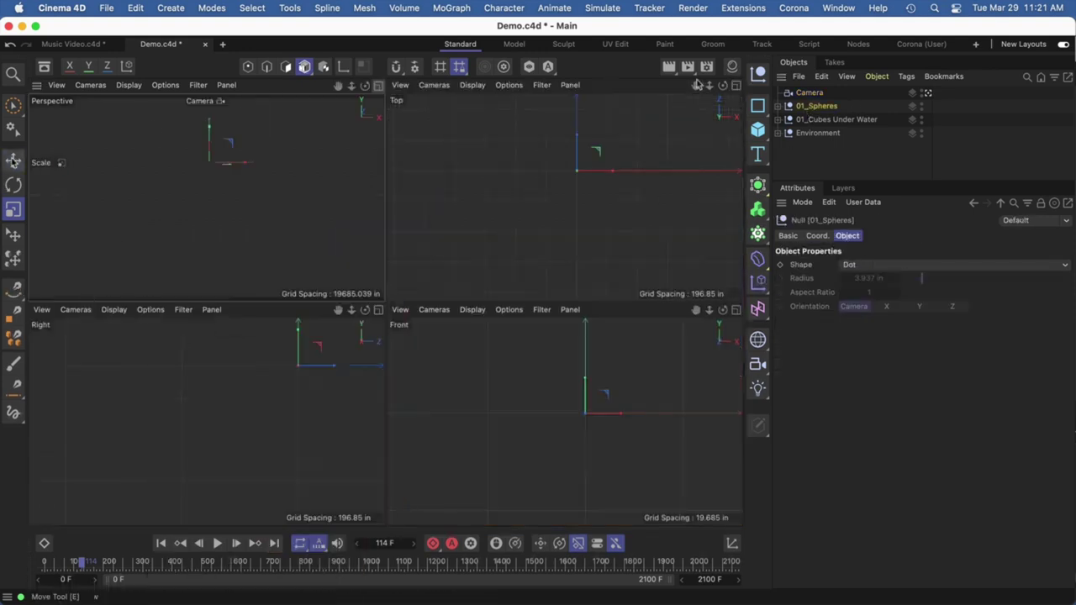
pyautogui.moveTo(580, 141); pyautogui.dragTo(580, 99)
pyautogui.click(160, 544)
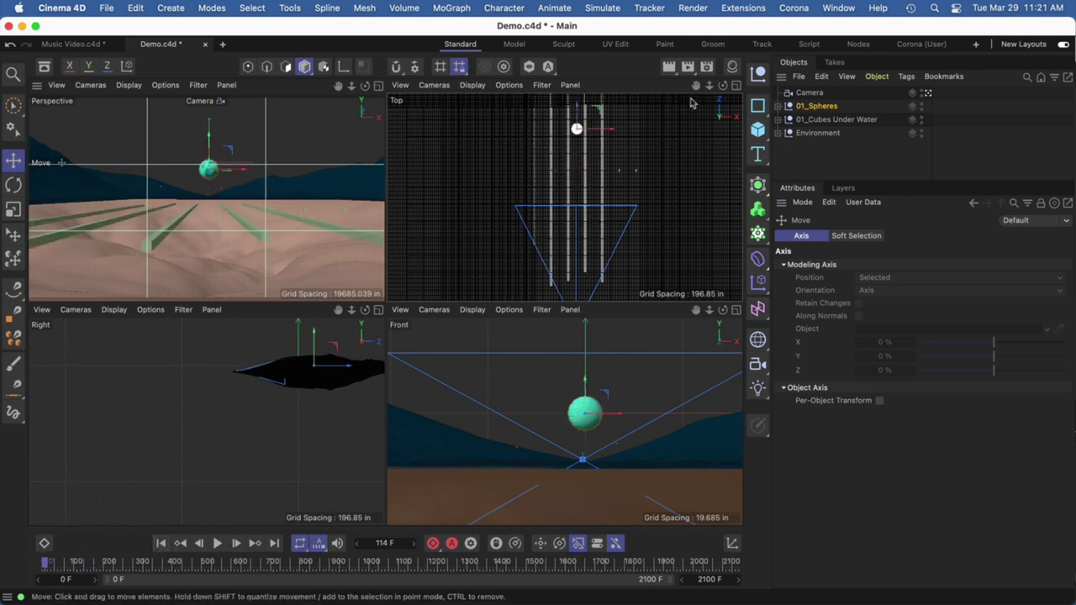
pyautogui.scroll(-4, 523, 211)
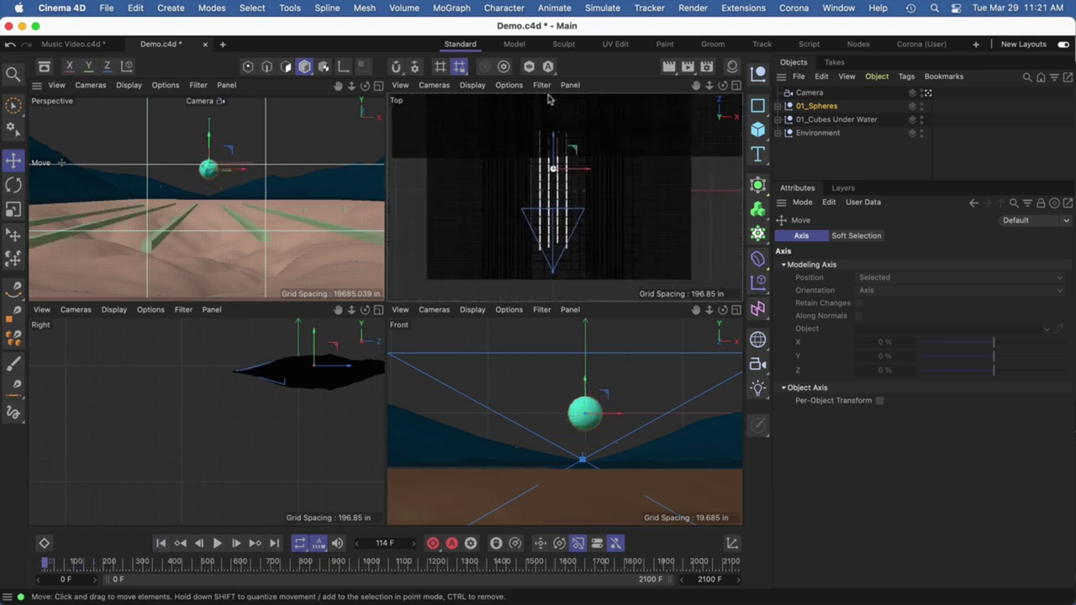
pyautogui.moveTo(552, 139); pyautogui.dragTo(554, 84)
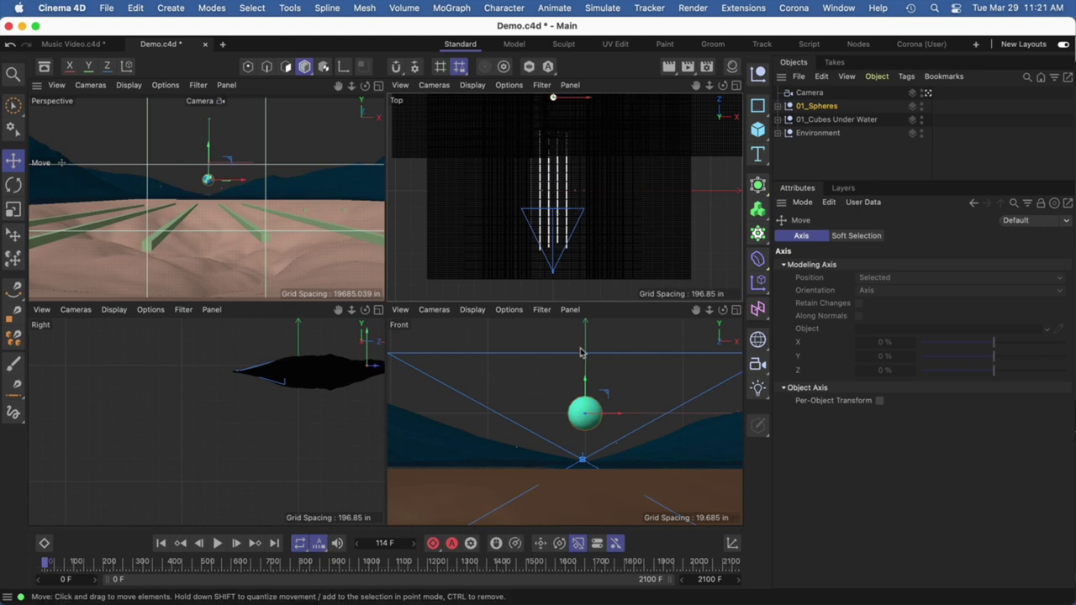
pyautogui.moveTo(586, 380); pyautogui.dragTo(586, 332)
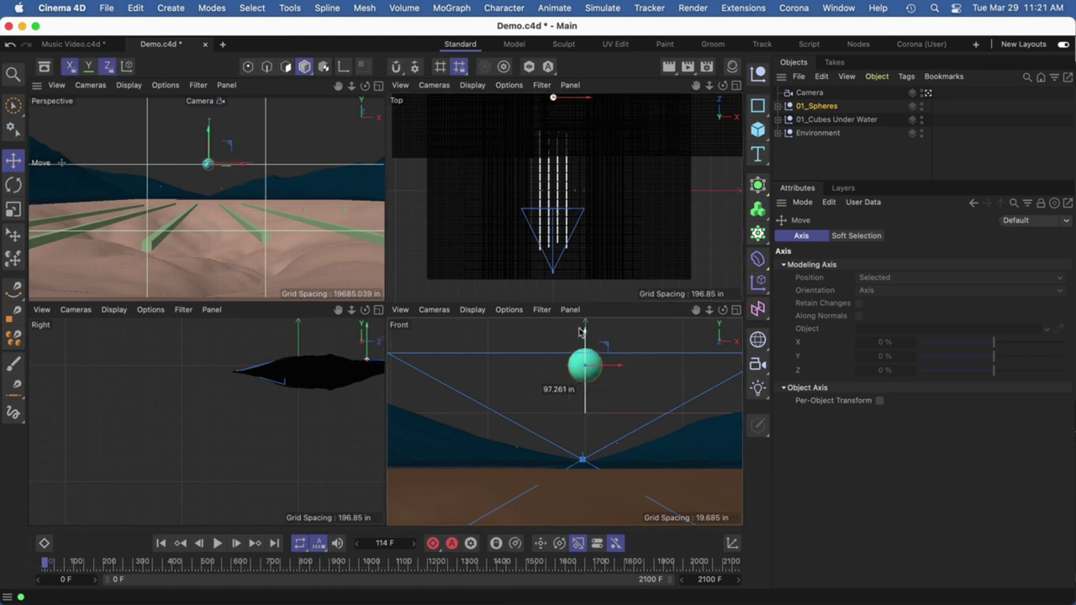
pyautogui.click(378, 85)
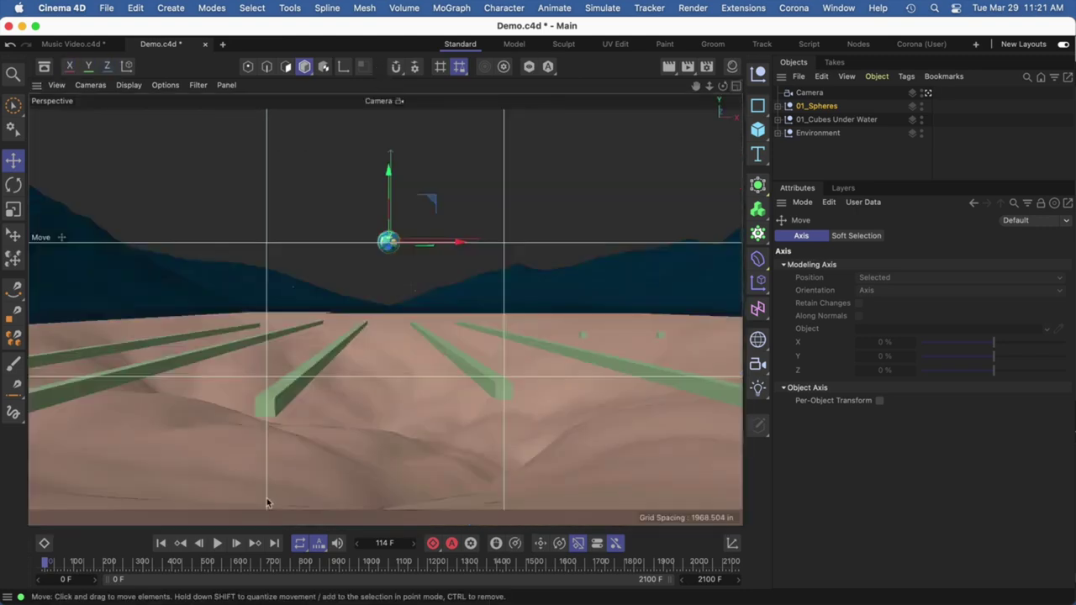
pyautogui.click(220, 544)
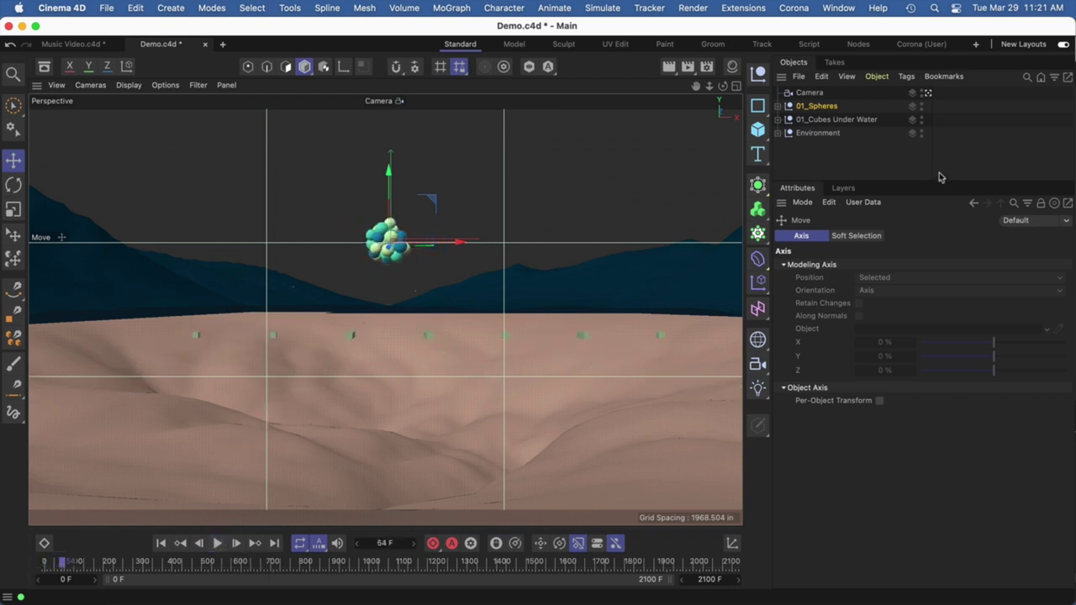
# - Increase the grid count of the Cloner inside 01_Spheres to 4 × 4 × 4
pyautogui.click(777, 106)
pyautogui.click(813, 133)
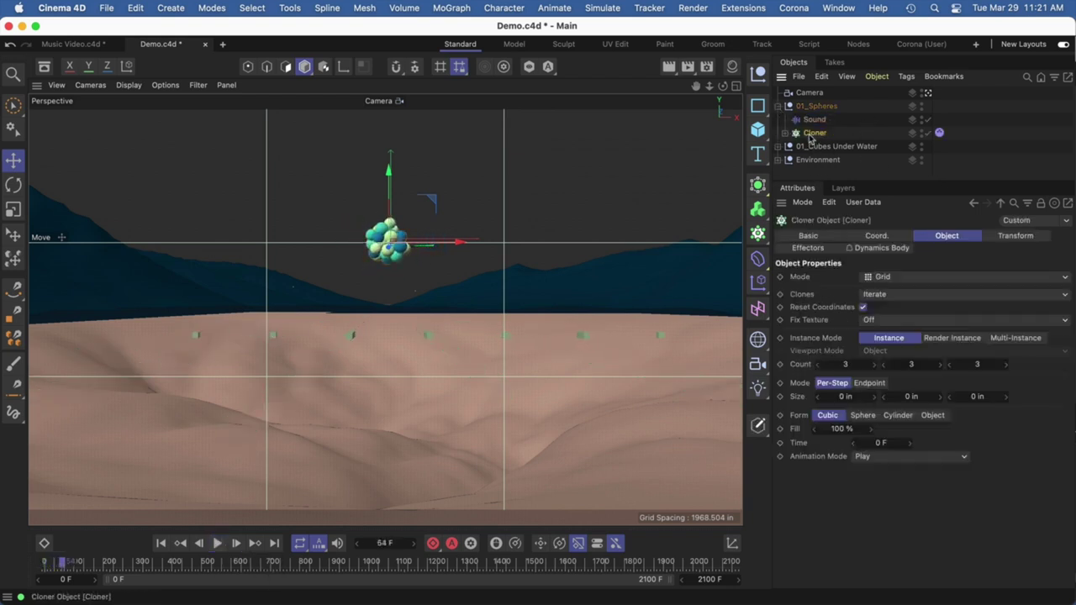
pyautogui.click(875, 366)
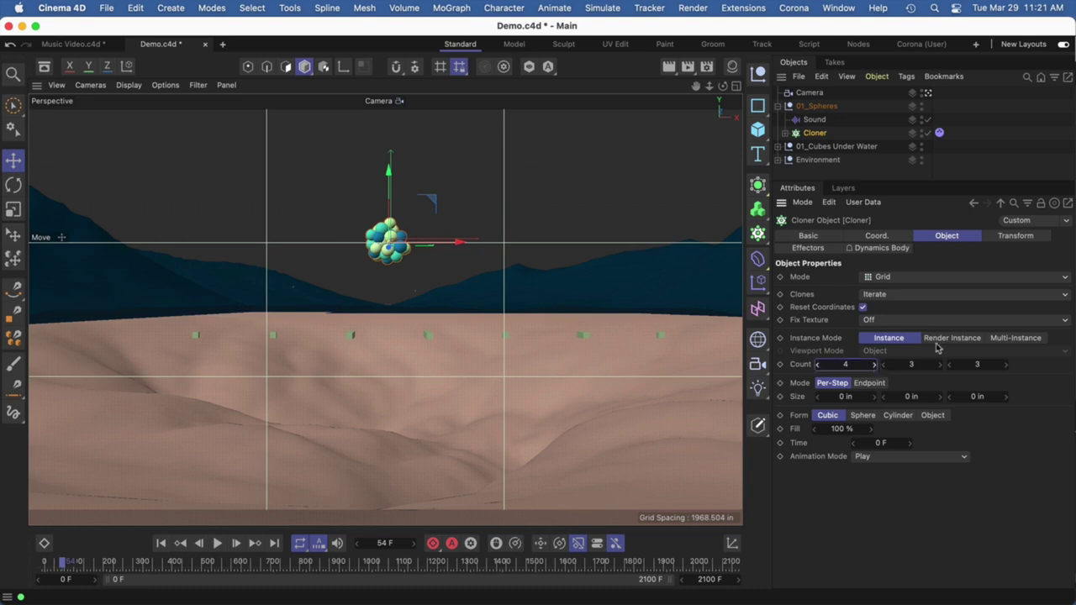
pyautogui.click(941, 366)
pyautogui.click(1008, 366)
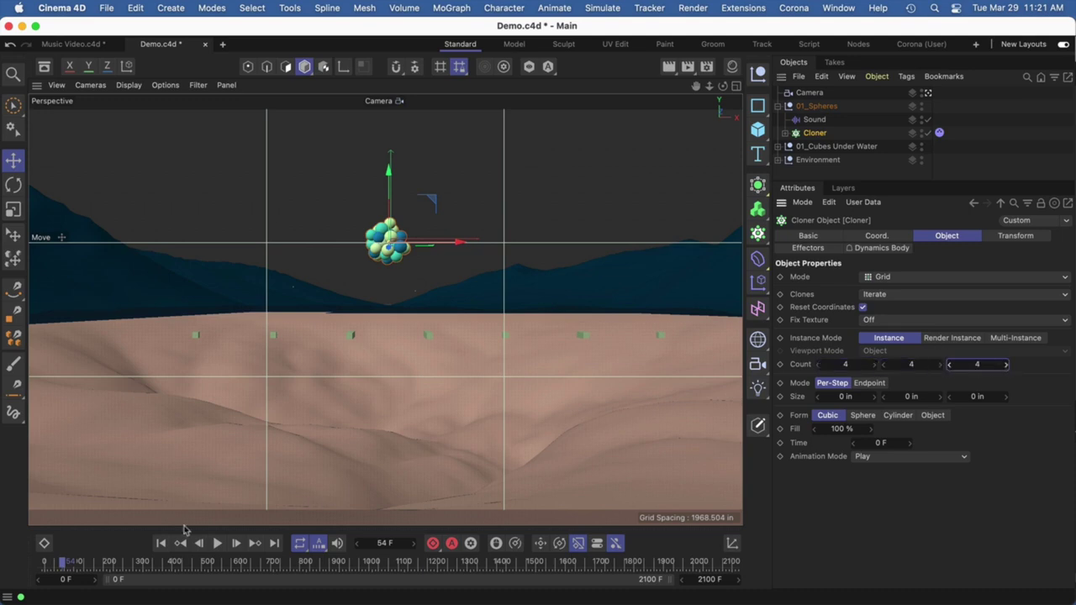
# - Replay the simulation from the start to about frame 33 to check the enlarged cluster, and give the object list more height
pyautogui.click(161, 543)
pyautogui.click(218, 543)
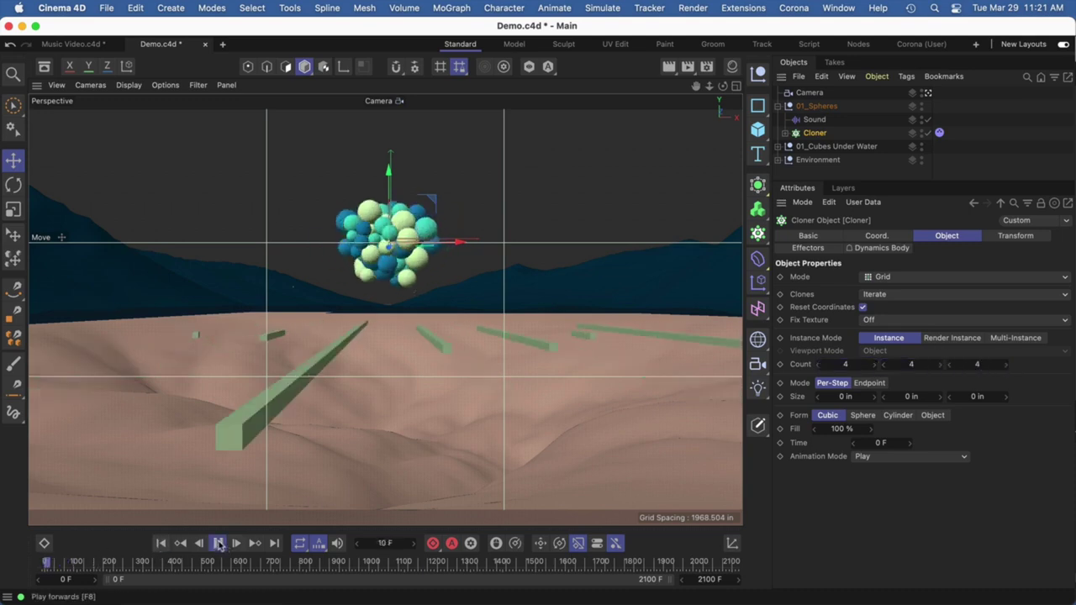
pyautogui.click(218, 542)
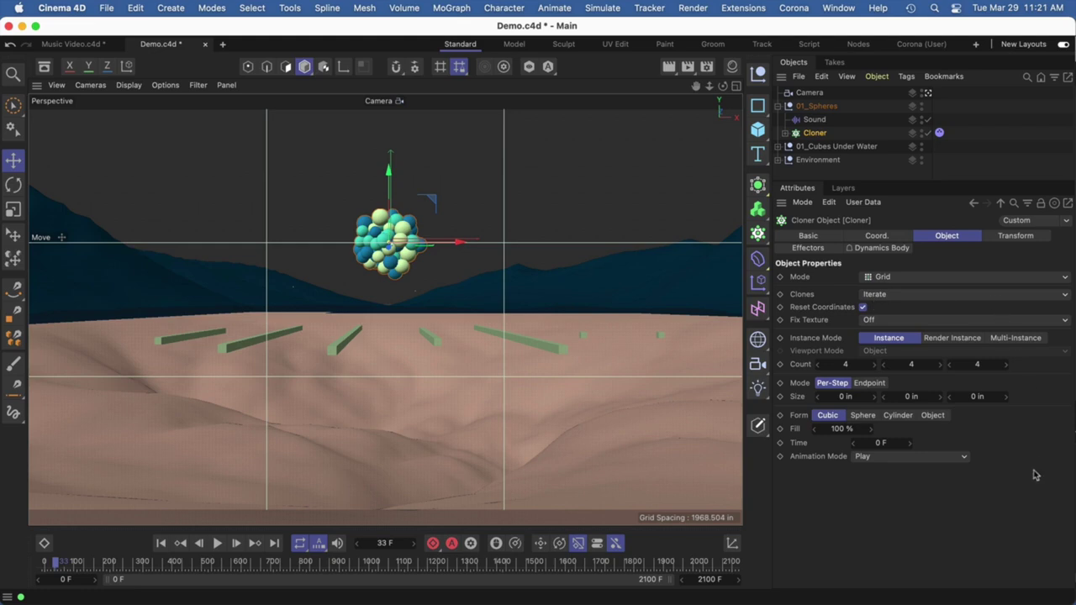
pyautogui.moveTo(908, 180); pyautogui.dragTo(906, 192)
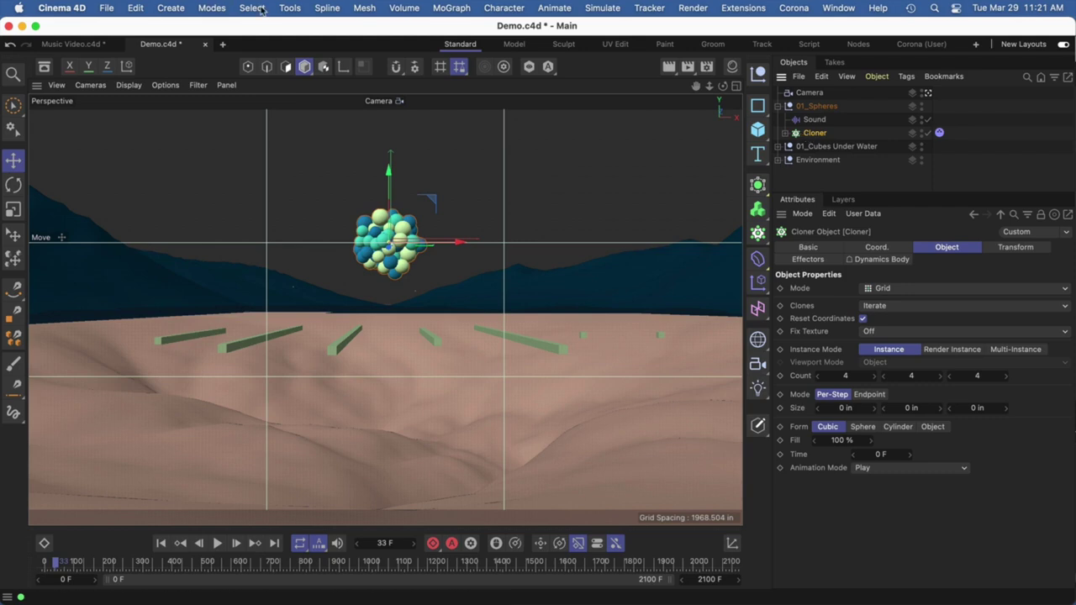
# - Add a MoGraph Cache tag to the Cloner inside 01_Spheres
pyautogui.click(170, 9)
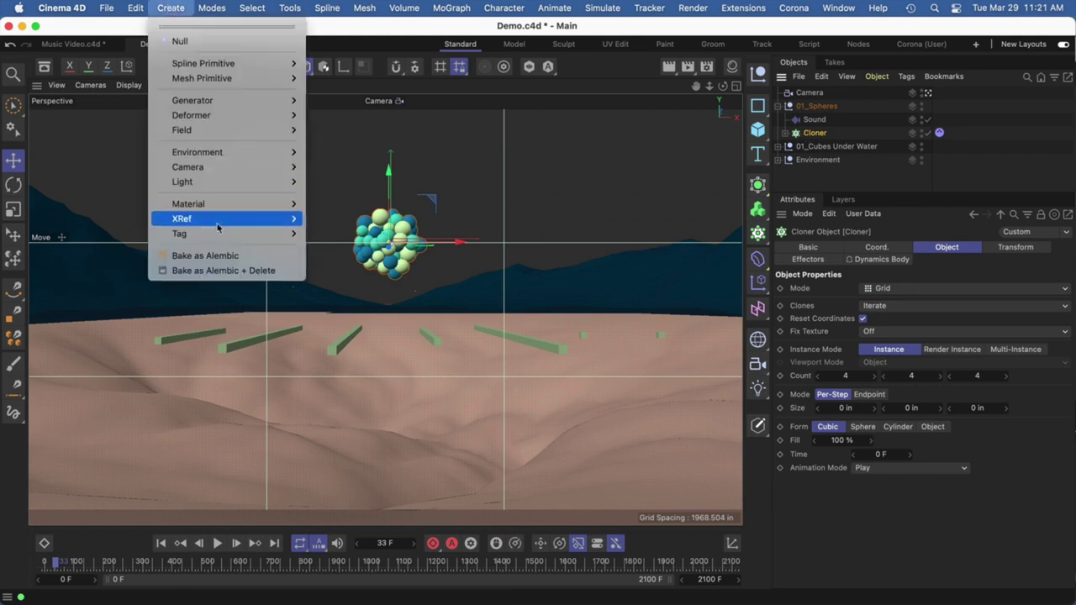
pyautogui.moveTo(268, 234)
pyautogui.moveTo(364, 324)
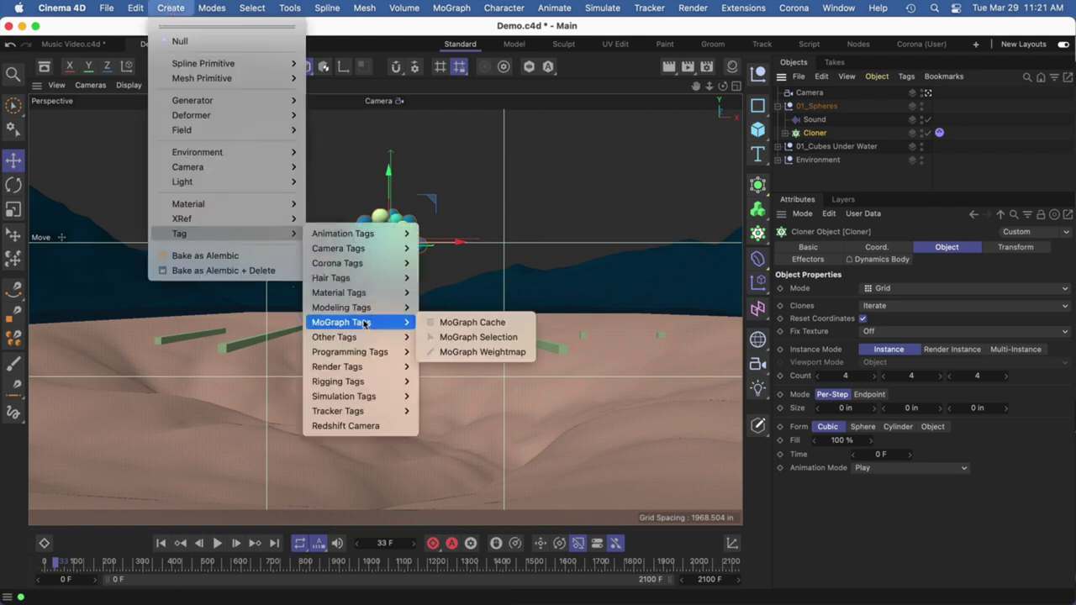
pyautogui.click(454, 325)
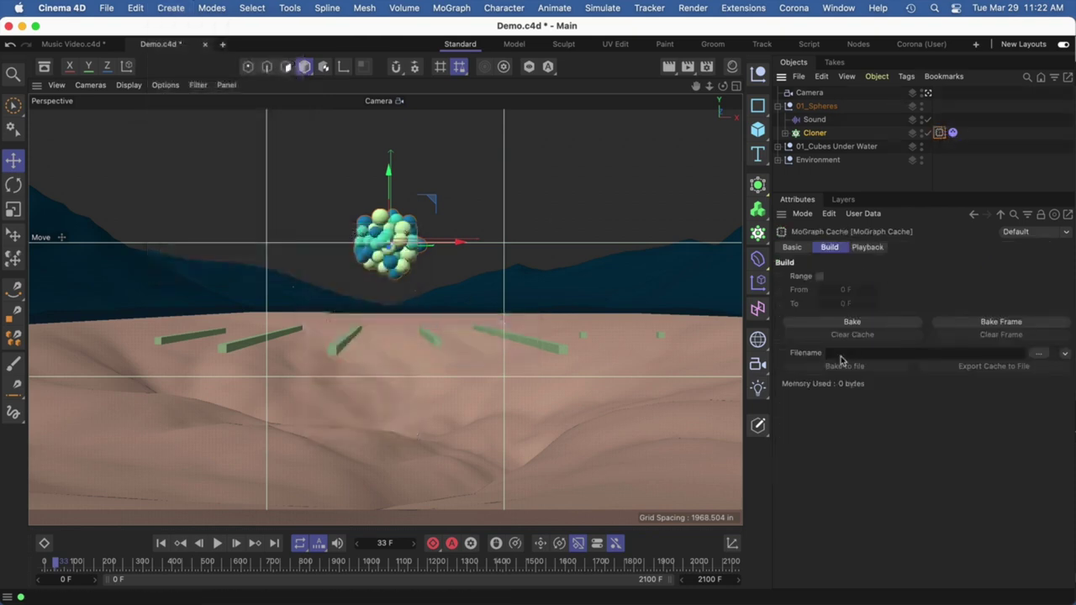
# - Set the cache filename to 02 in the Cache folder of P3_Music Video's 3D Folder and bake the Cloner's cache to file
pyautogui.click(1040, 353)
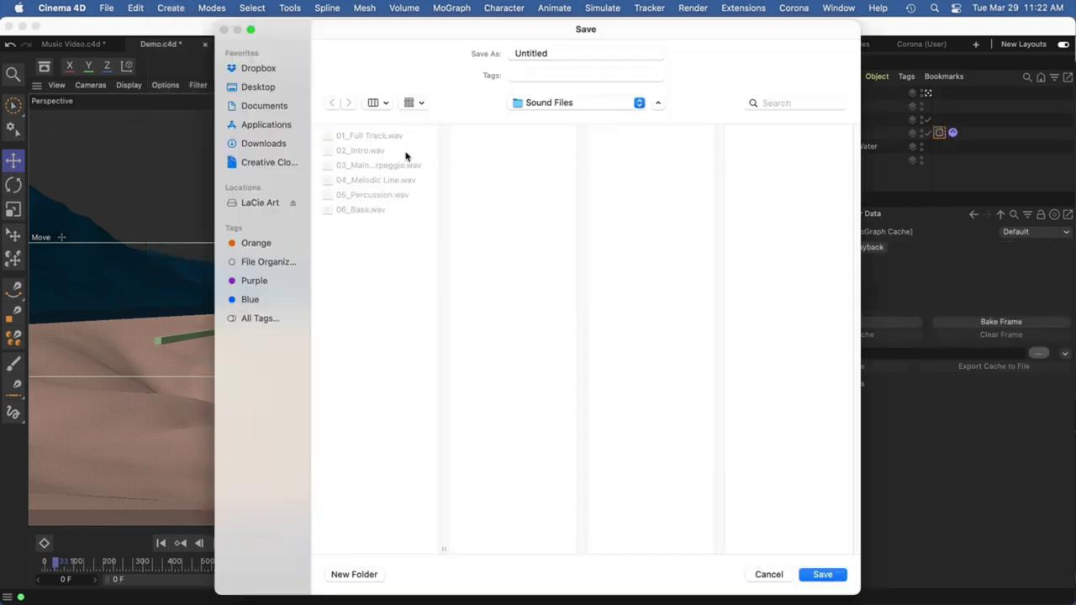
pyautogui.click(636, 102)
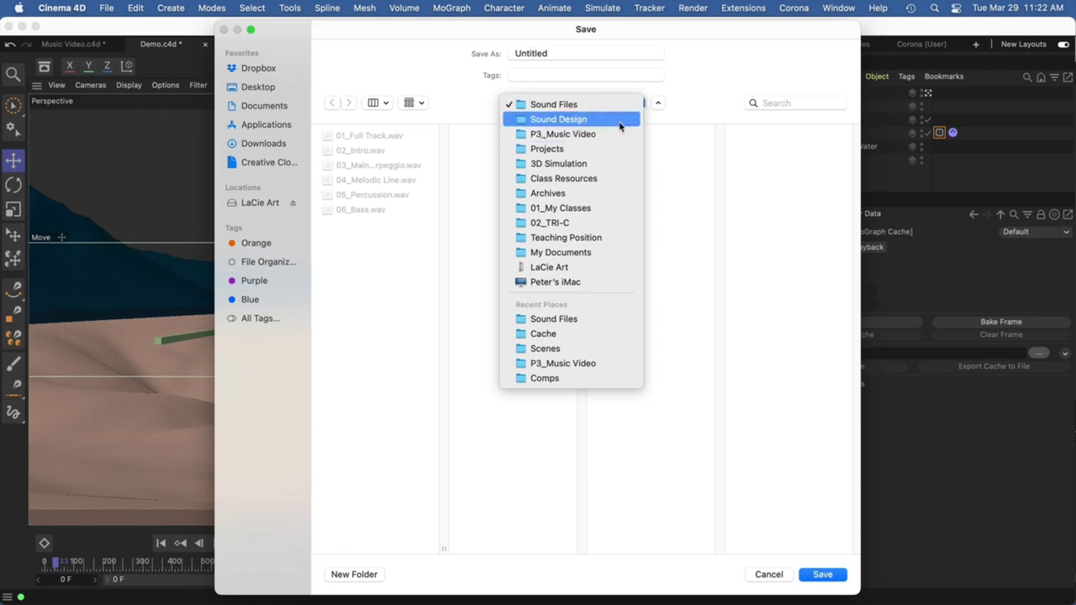
pyautogui.click(608, 132)
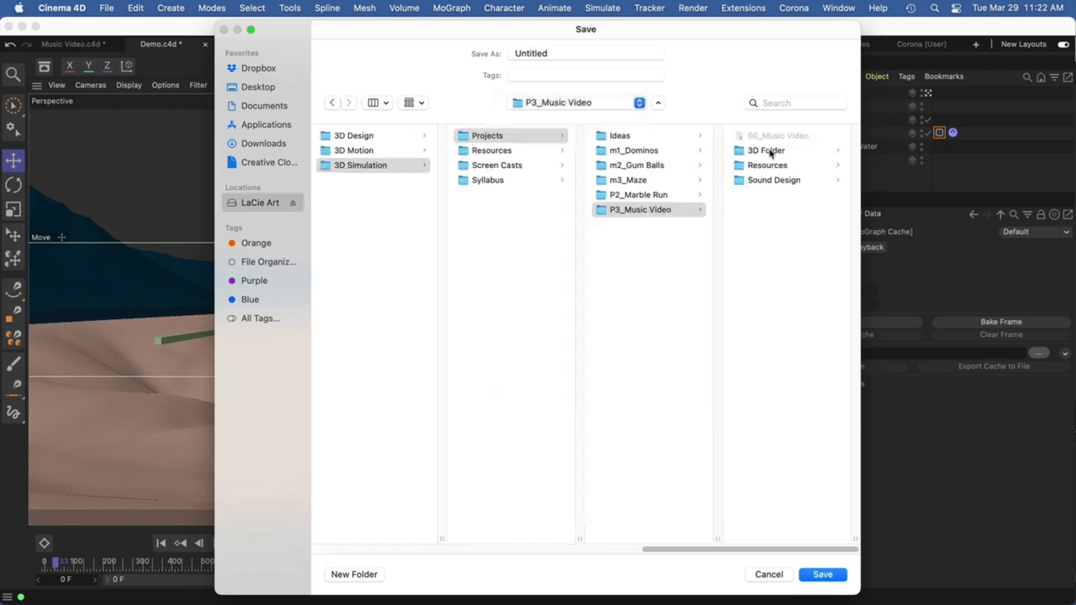
pyautogui.click(770, 152)
pyautogui.click(757, 137)
pyautogui.click(549, 54)
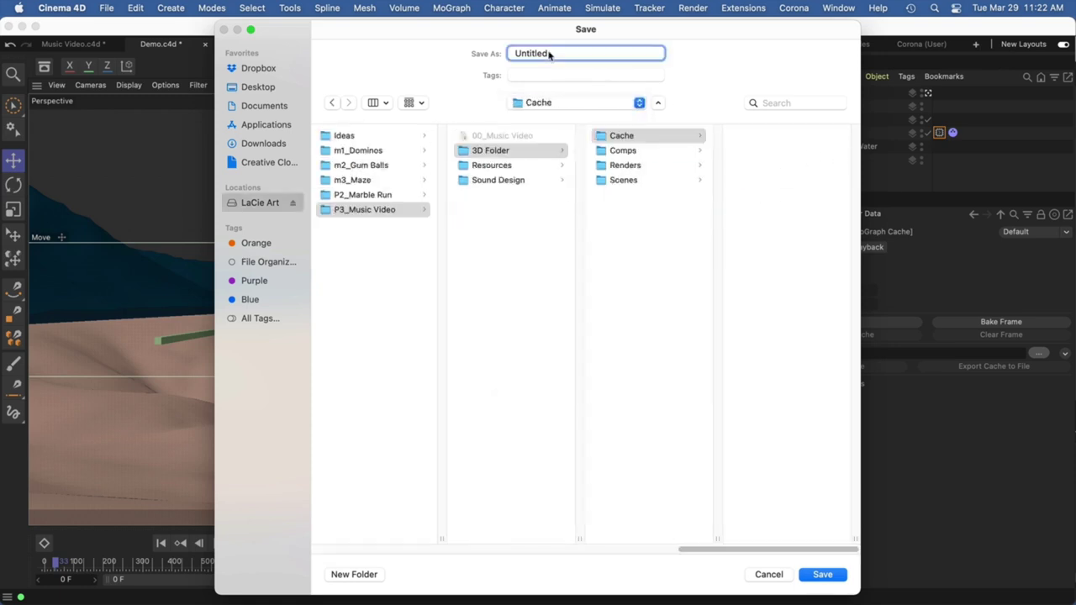
pyautogui.doubleClick(548, 54)
pyautogui.write('02')
pyautogui.press('Return')
pyautogui.click(893, 13)
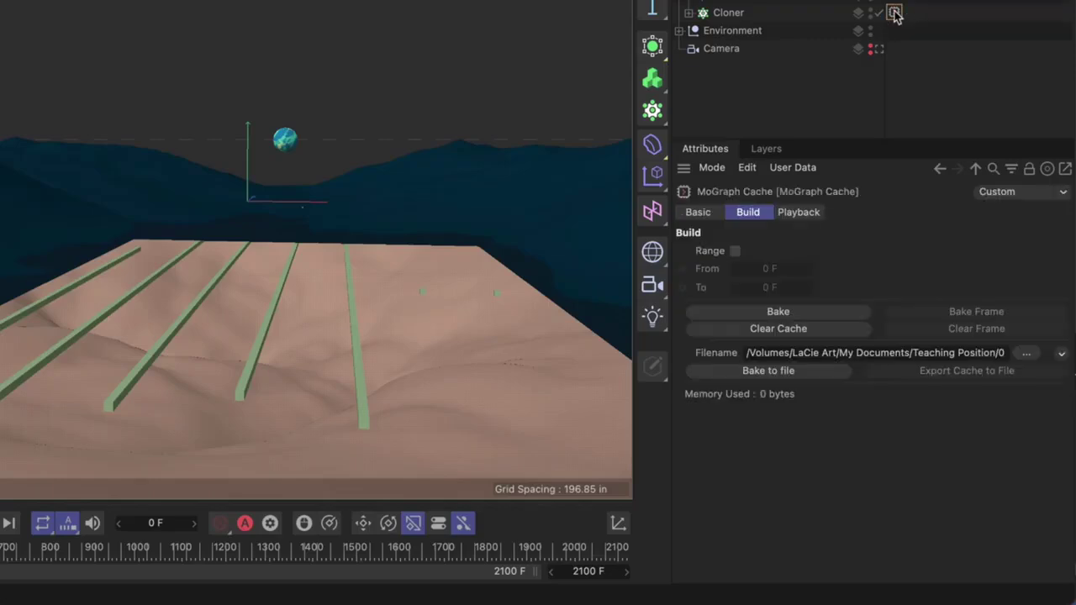
pyautogui.click(778, 372)
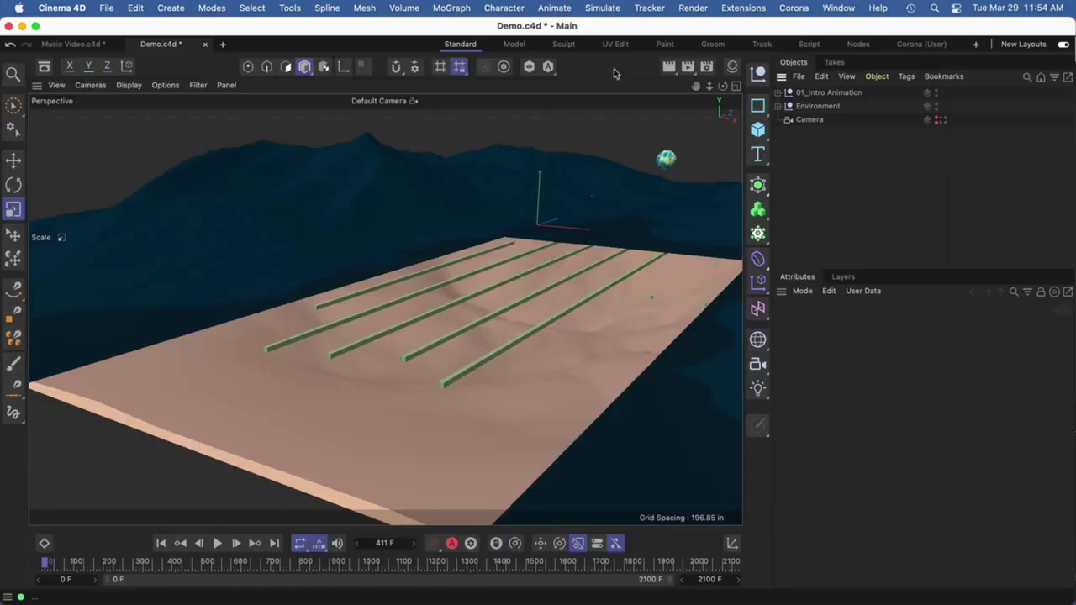
# - Add a Plane and lower it in the front view to the level of the sandy ground
pyautogui.click(759, 132)
pyautogui.click(807, 167)
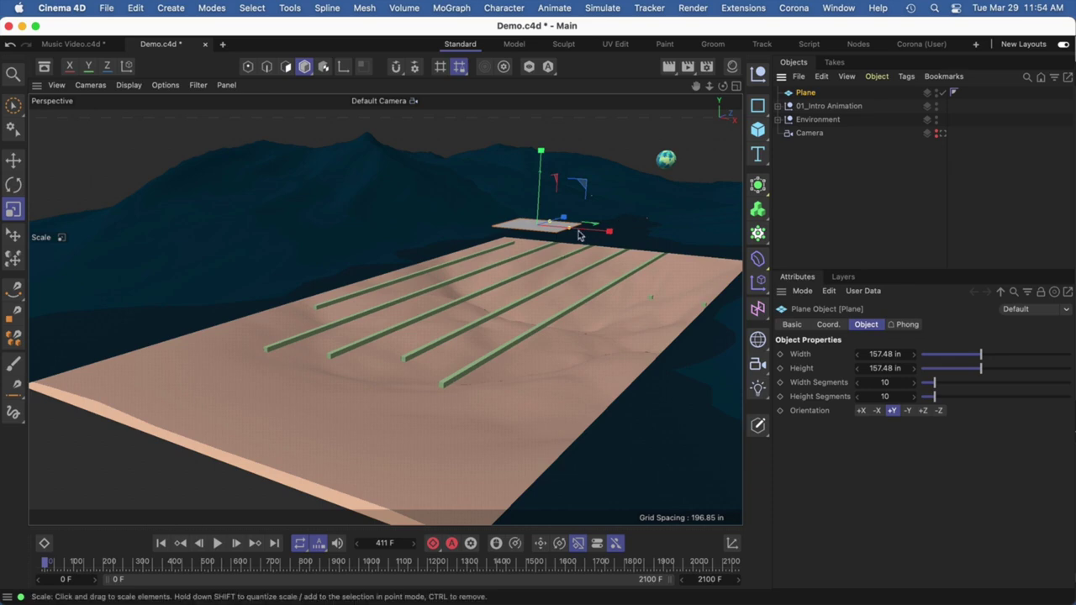
pyautogui.click(735, 86)
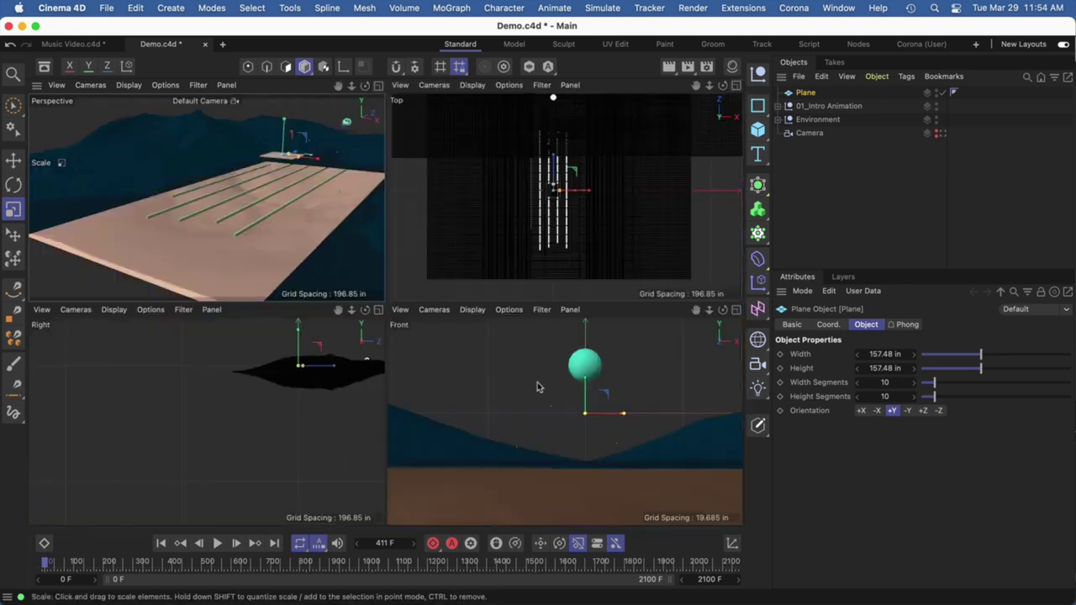
pyautogui.press('e')
pyautogui.moveTo(586, 387); pyautogui.dragTo(585, 432)
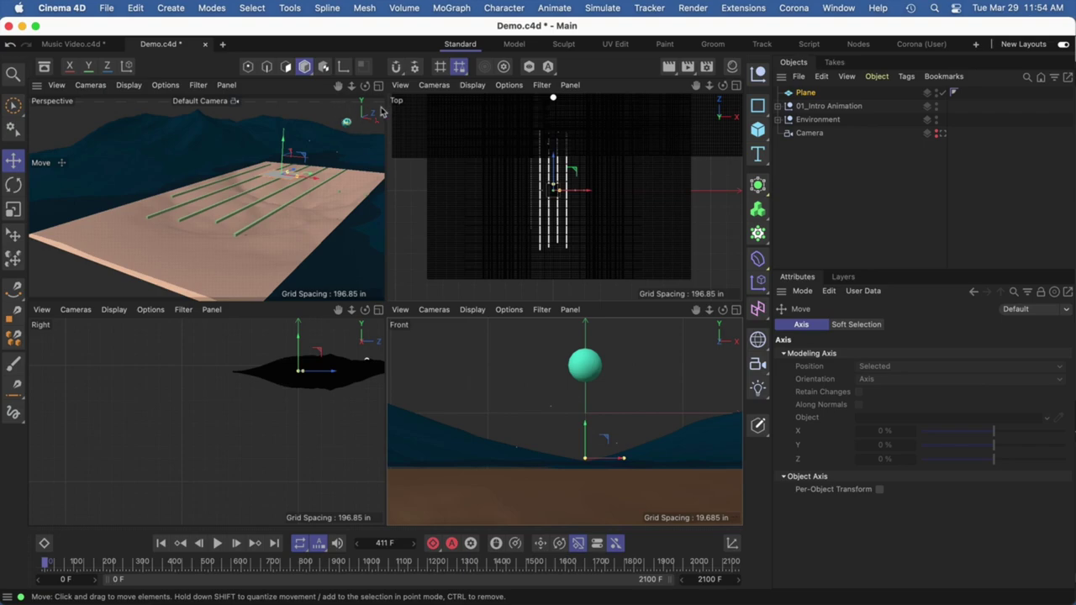
pyautogui.click(378, 90)
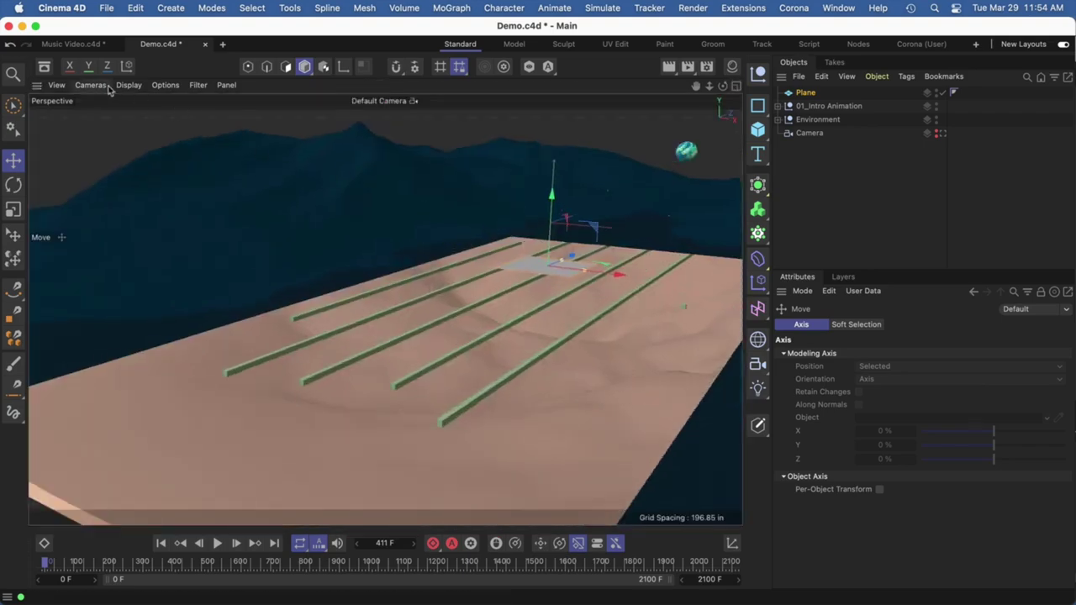
# - Switch the perspective view to shading with wireframe lines and compare the plane's subdivisions with the ground mesh
pyautogui.click(127, 85)
pyautogui.click(160, 117)
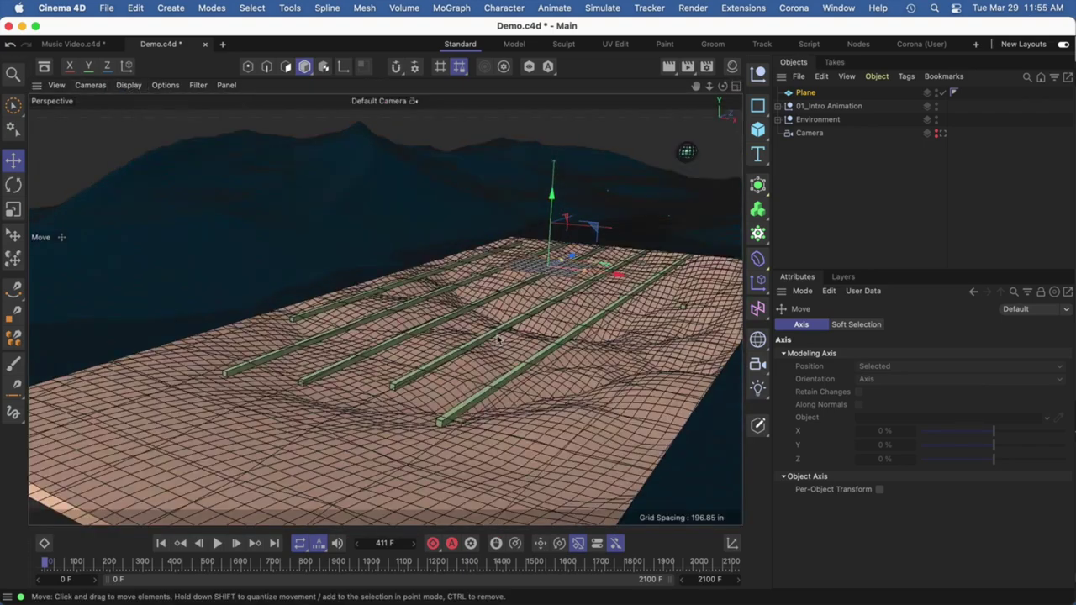
pyautogui.keyDown('alt'); pyautogui.moveTo(548, 259); pyautogui.dragTo(685, 235, button='right'); pyautogui.keyUp('alt')
pyautogui.keyDown('alt'); pyautogui.moveTo(607, 267); pyautogui.dragTo(547, 312); pyautogui.keyUp('alt')
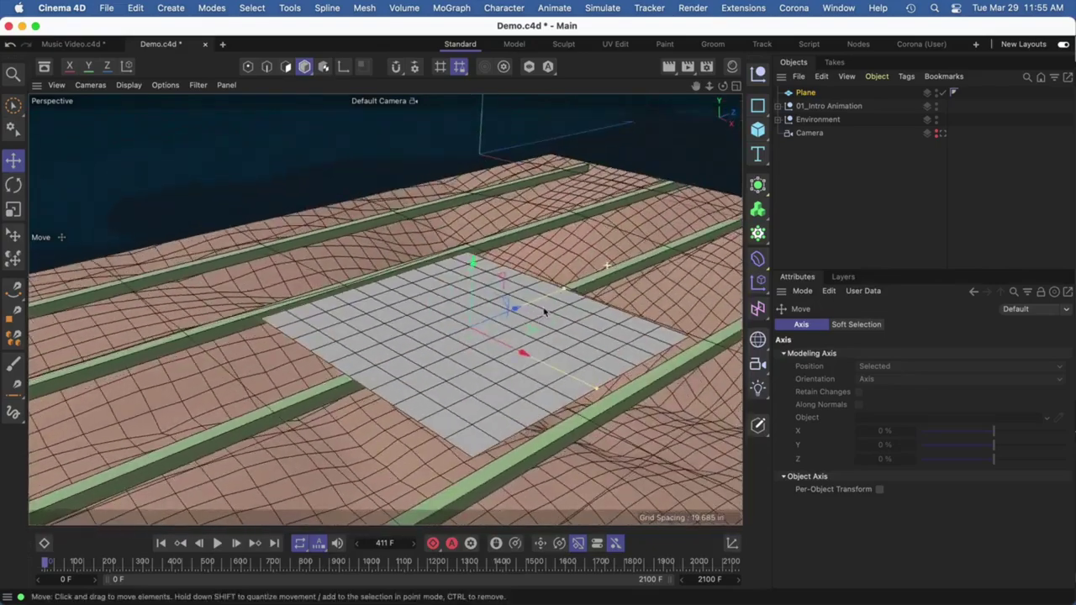
pyautogui.keyDown('alt'); pyautogui.moveTo(493, 306); pyautogui.dragTo(250, 319, button='right'); pyautogui.keyUp('alt')
pyautogui.keyDown('alt'); pyautogui.moveTo(409, 347); pyautogui.dragTo(456, 349); pyautogui.keyUp('alt')
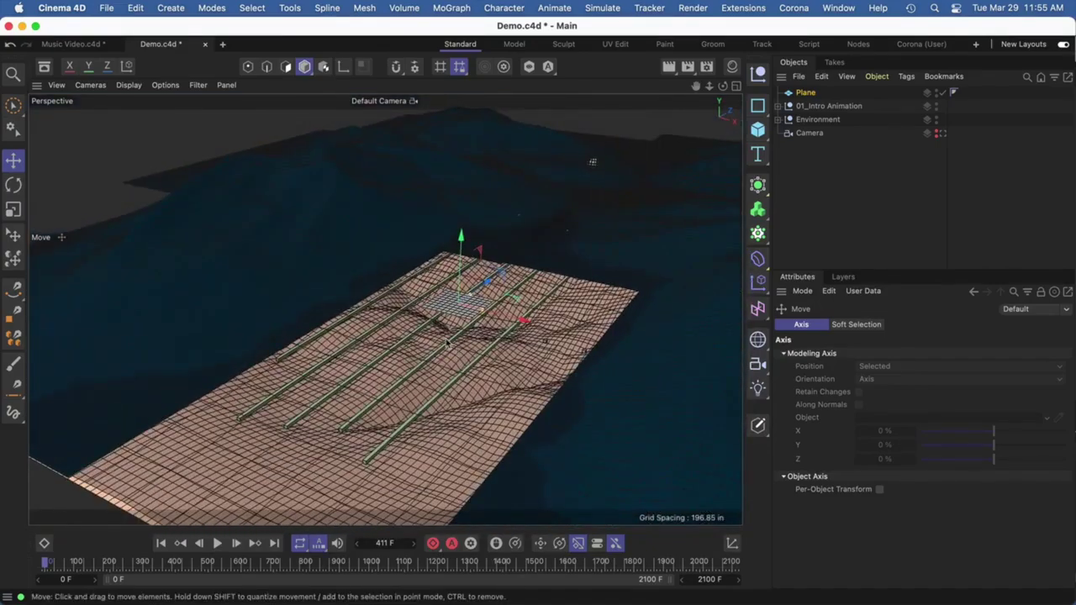
# - Enlarge the plane to about 1031 × 1485 in so it covers most of the sandy ground, and lower it slightly
pyautogui.press('t')
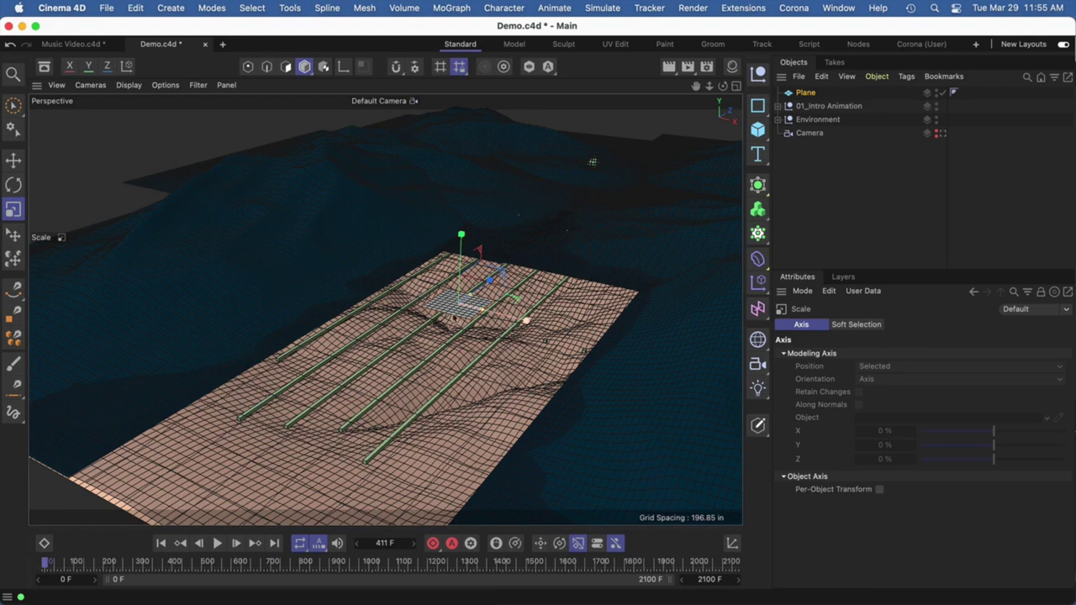
pyautogui.moveTo(454, 318); pyautogui.dragTo(636, 347)
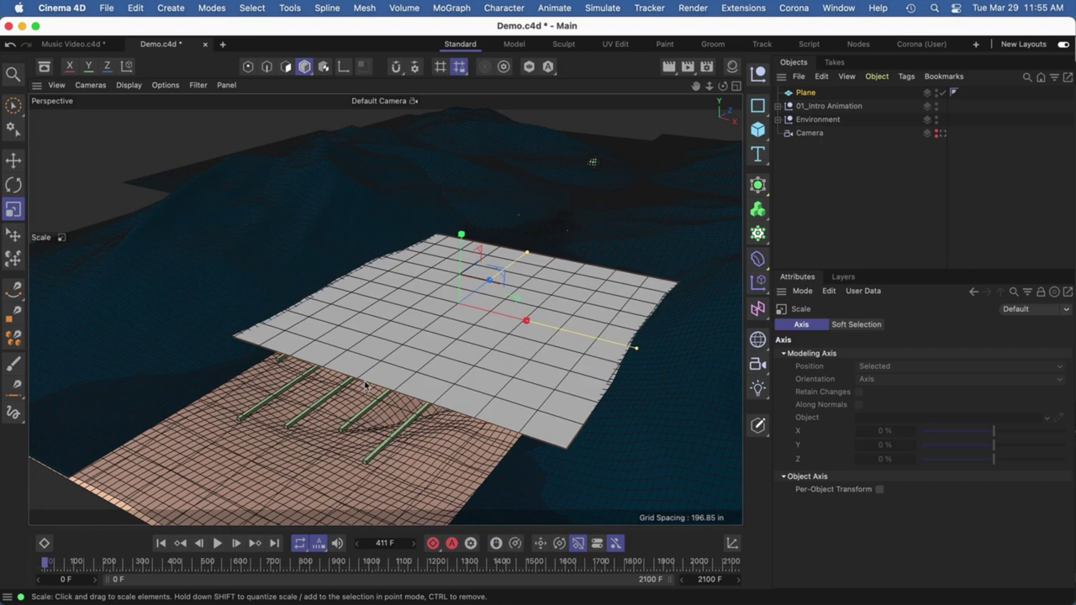
pyautogui.press('e')
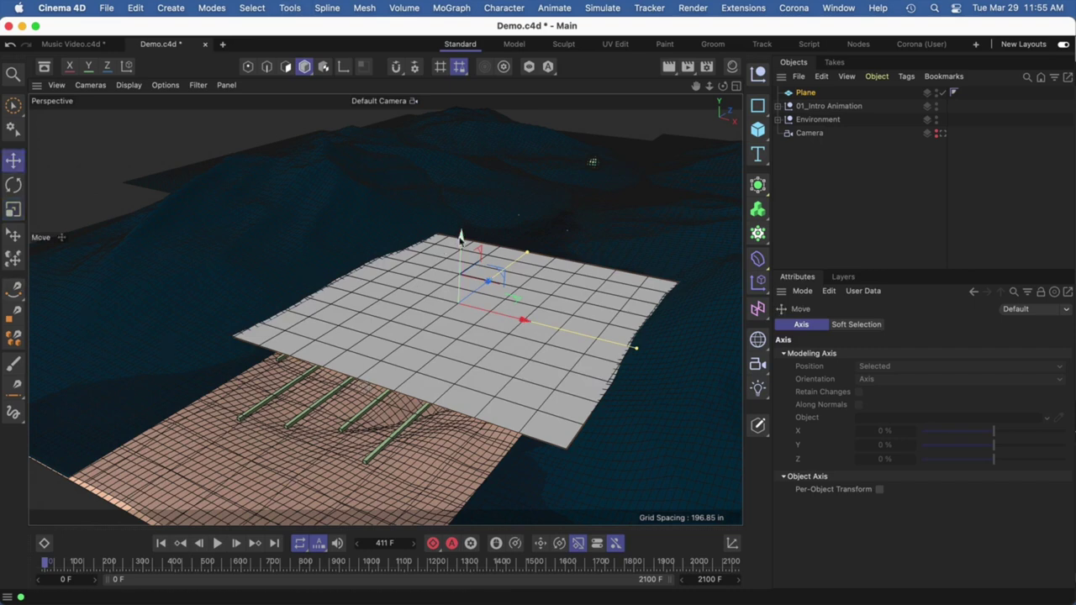
pyautogui.moveTo(458, 238); pyautogui.dragTo(461, 240)
pyautogui.keyDown('alt'); pyautogui.moveTo(437, 355); pyautogui.dragTo(392, 360, button='right'); pyautogui.keyUp('alt')
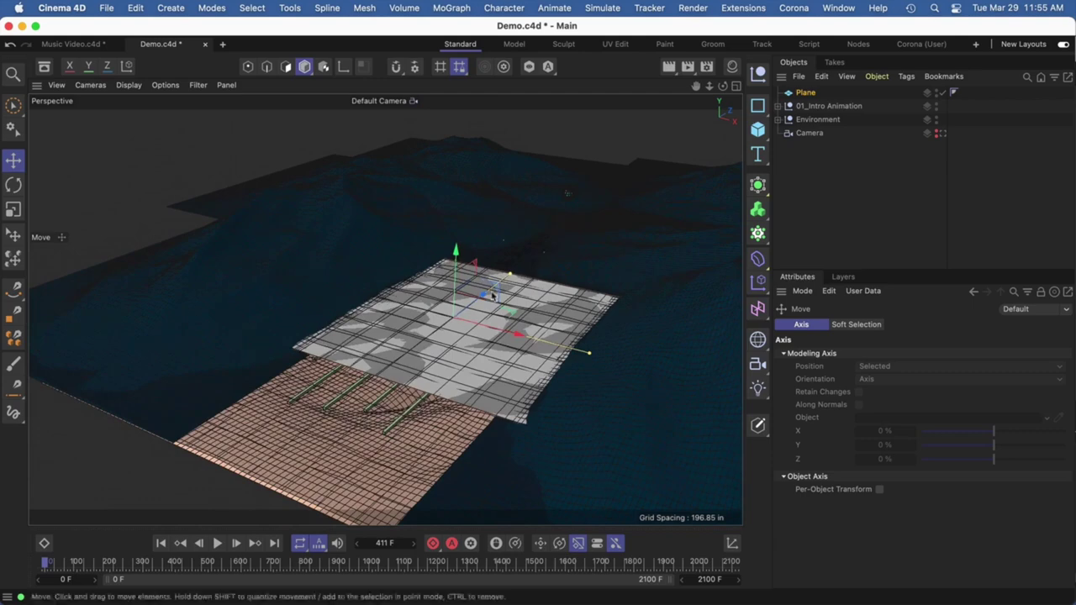
pyautogui.keyDown('alt'); pyautogui.moveTo(494, 294); pyautogui.dragTo(517, 273); pyautogui.keyUp('alt')
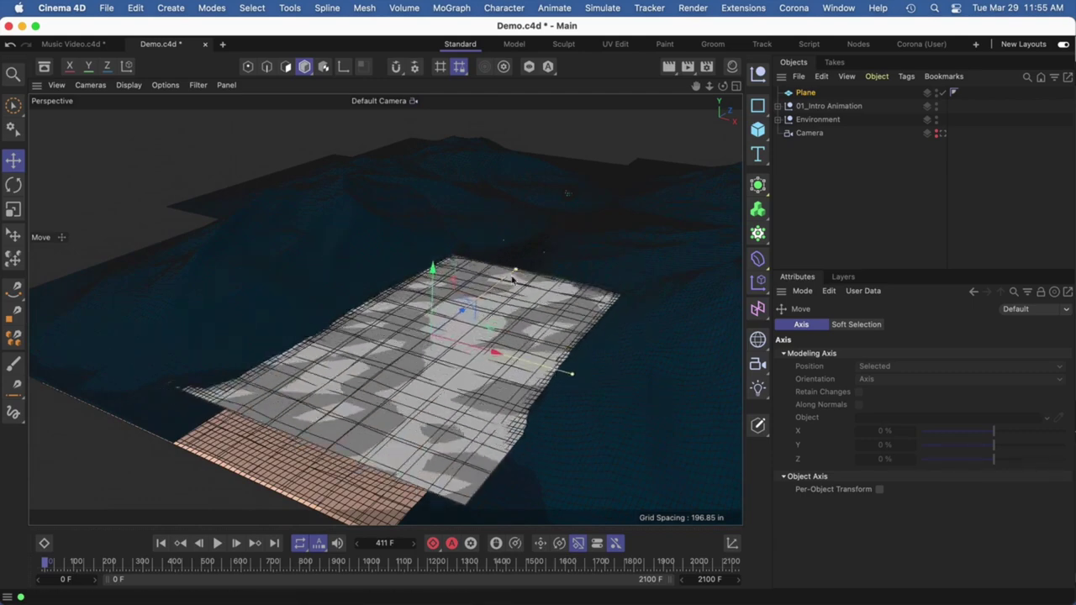
pyautogui.keyDown('alt'); pyautogui.moveTo(464, 333); pyautogui.dragTo(443, 336, button='right'); pyautogui.keyUp('alt')
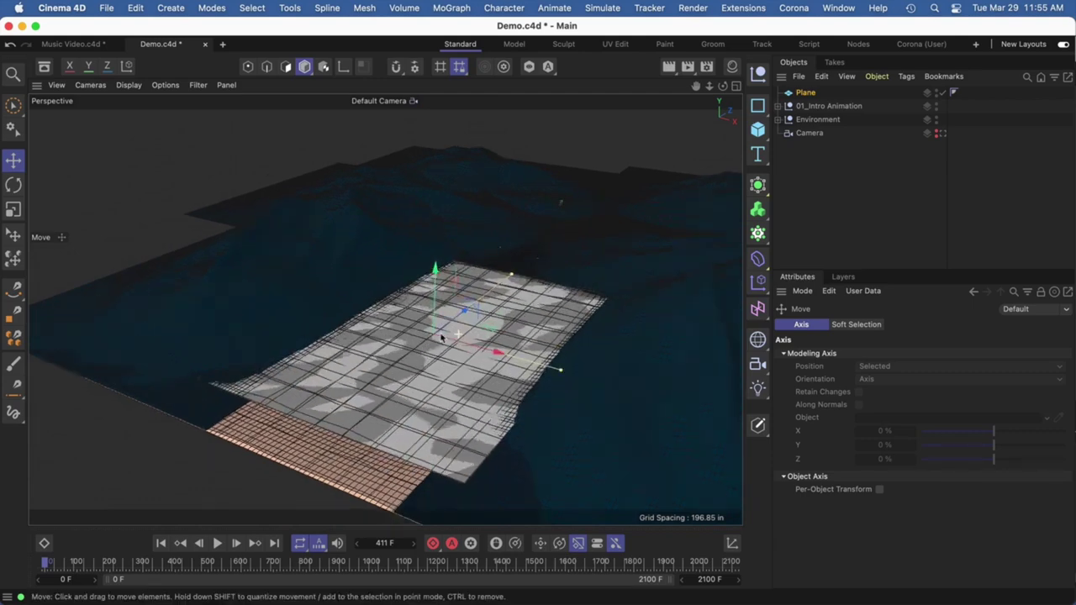
# - Hide the Environment group in the viewport and select the Plane
pyautogui.click(936, 122)
pyautogui.click(805, 92)
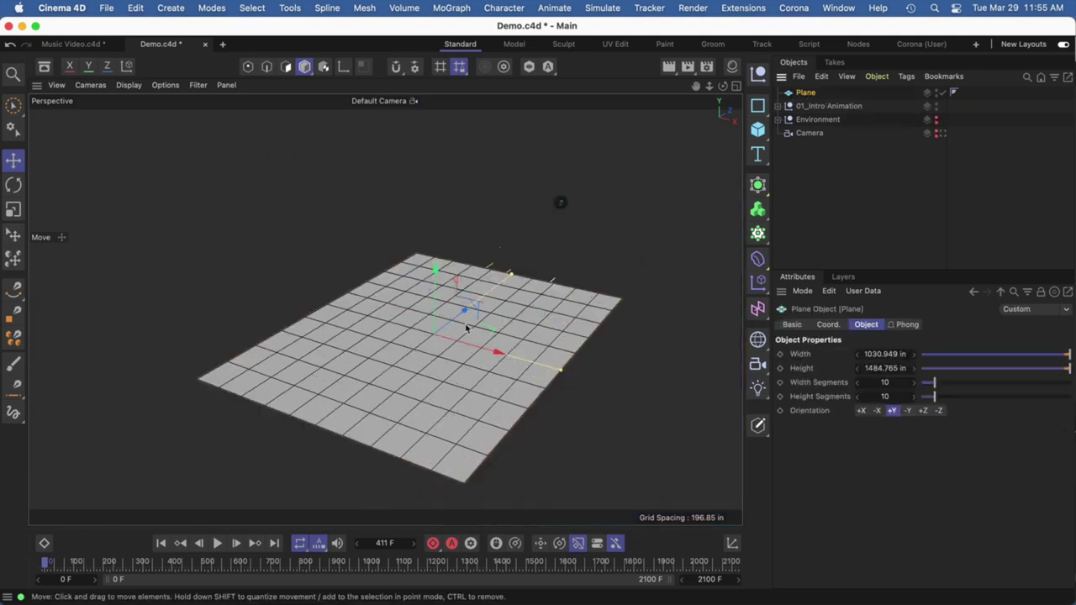
pyautogui.keyDown('alt'); pyautogui.moveTo(369, 331); pyautogui.dragTo(518, 312); pyautogui.keyUp('alt')
# - Add a Sphere and scale it down to about 32 percent
pyautogui.click(759, 131)
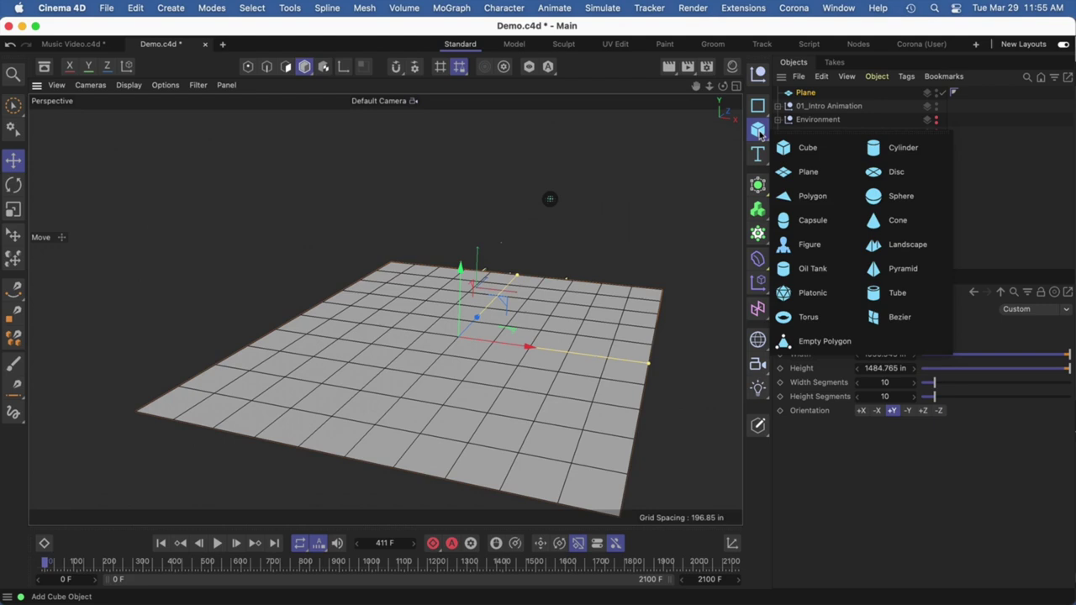
pyautogui.click(878, 200)
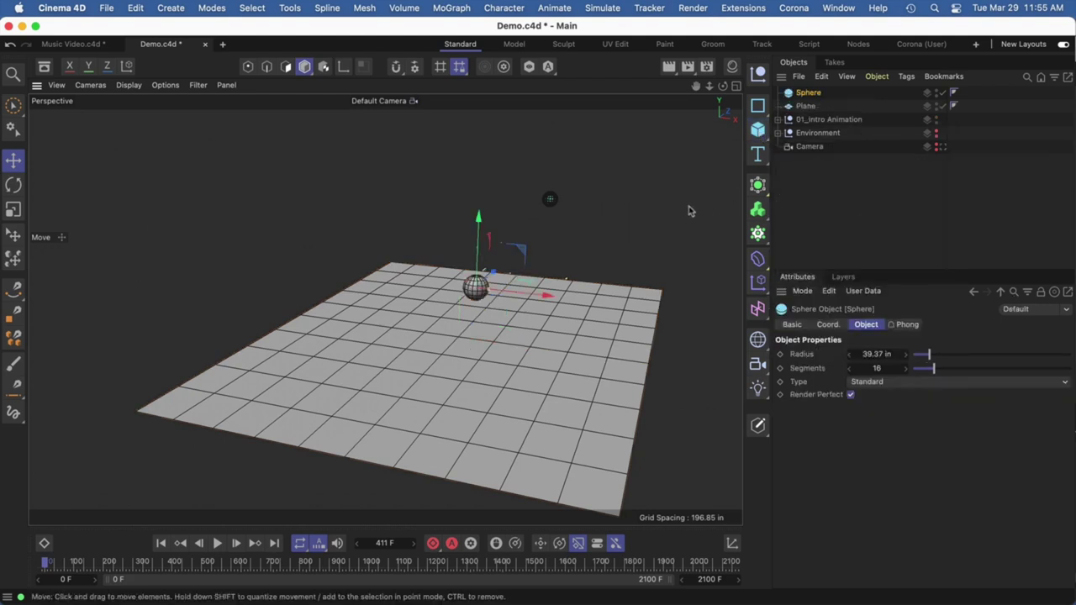
pyautogui.press('t')
pyautogui.moveTo(628, 214); pyautogui.dragTo(244, 299)
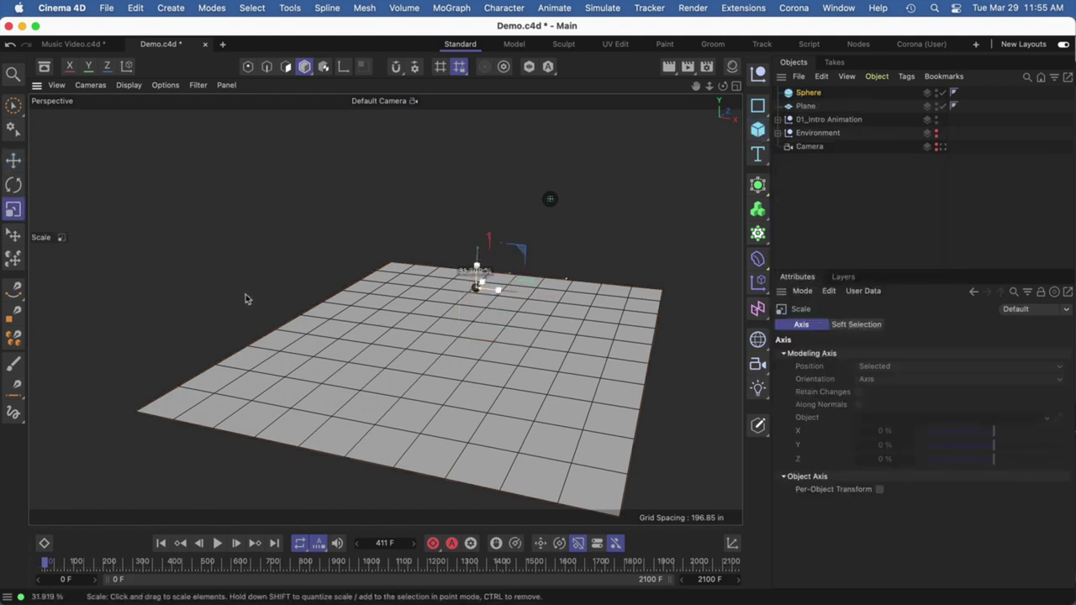
# - Place the Sphere in a new Cloner set to Object mode, with the Plane as the object to clone onto
pyautogui.click(757, 232)
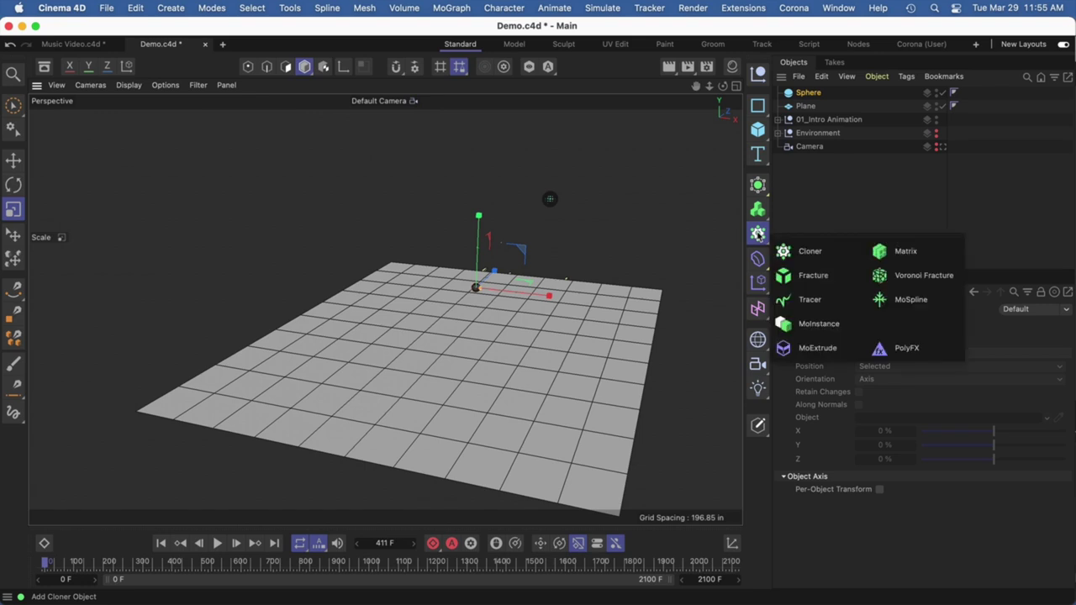
pyautogui.keyDown('alt'); pyautogui.click(802, 250); pyautogui.keyUp('alt')
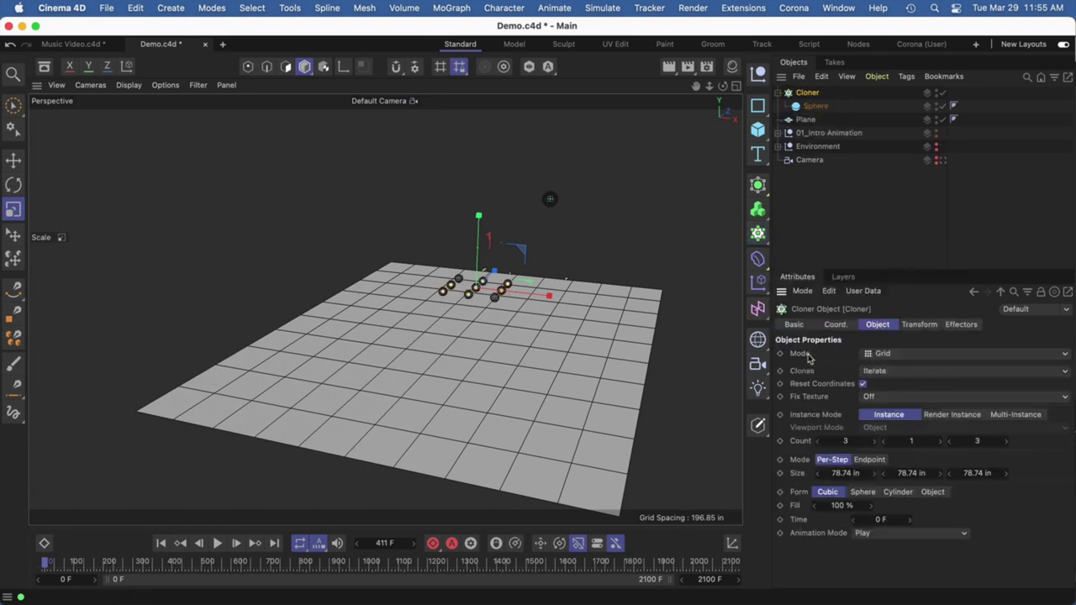
pyautogui.click(937, 355)
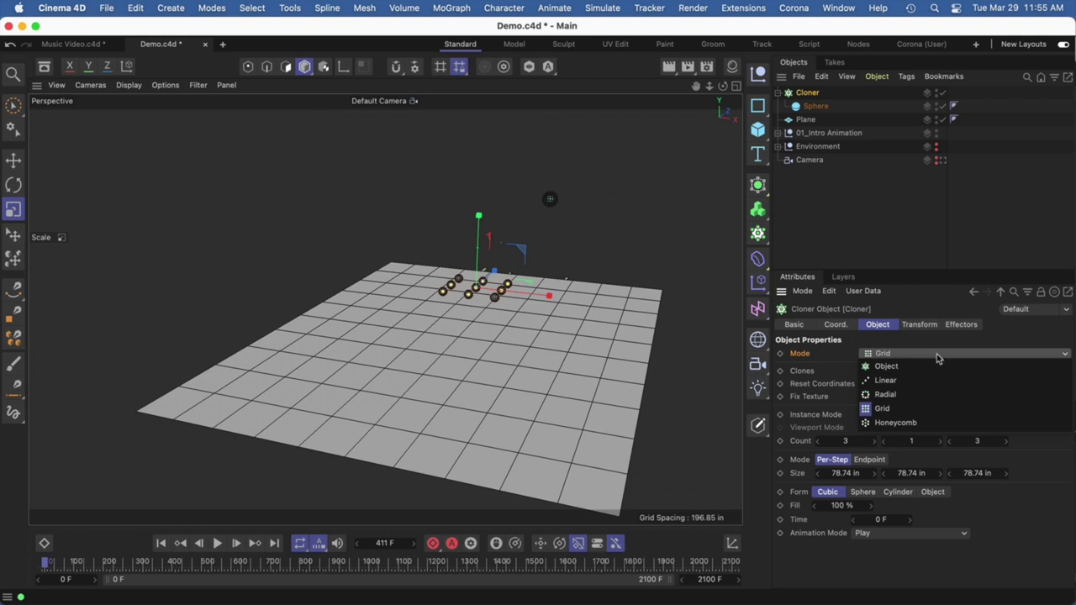
pyautogui.click(932, 367)
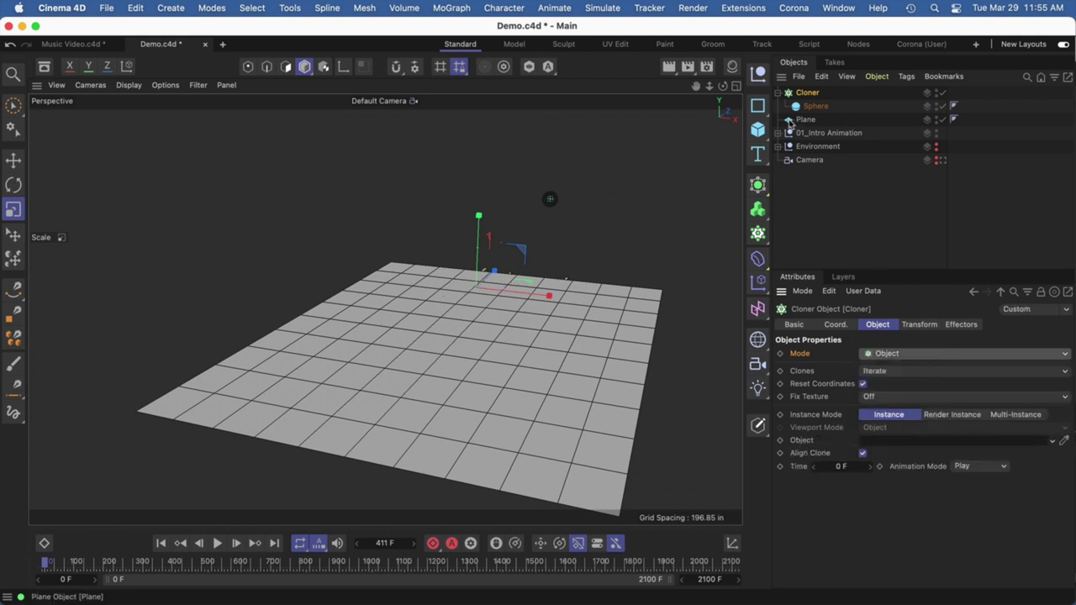
pyautogui.moveTo(790, 123); pyautogui.dragTo(913, 444)
pyautogui.keyDown('alt'); pyautogui.moveTo(437, 334); pyautogui.dragTo(514, 319); pyautogui.keyUp('alt')
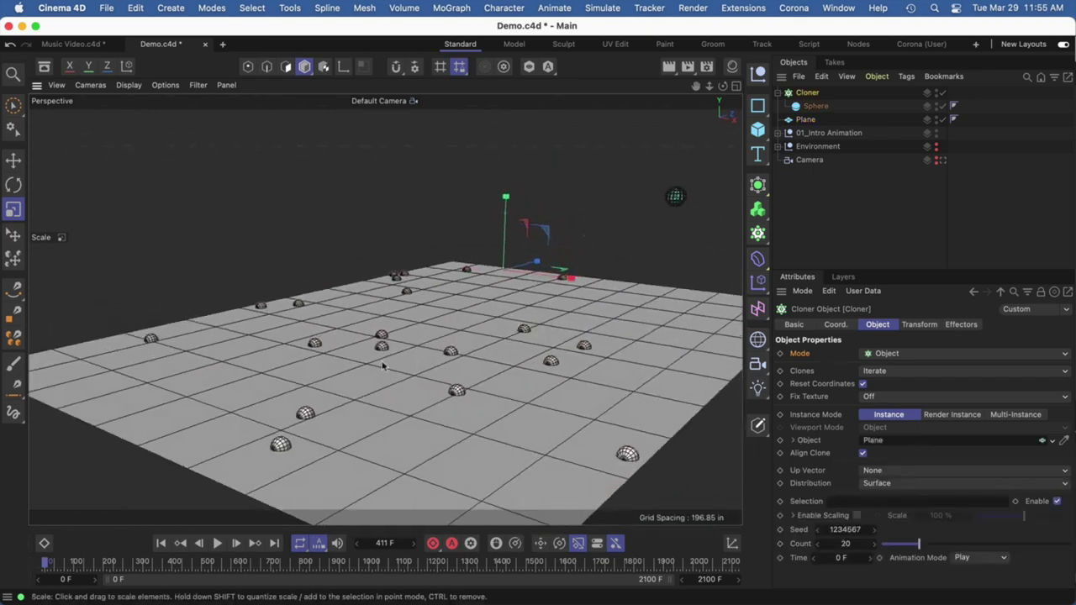
pyautogui.keyDown('alt'); pyautogui.moveTo(382, 365); pyautogui.dragTo(410, 356); pyautogui.keyUp('alt')
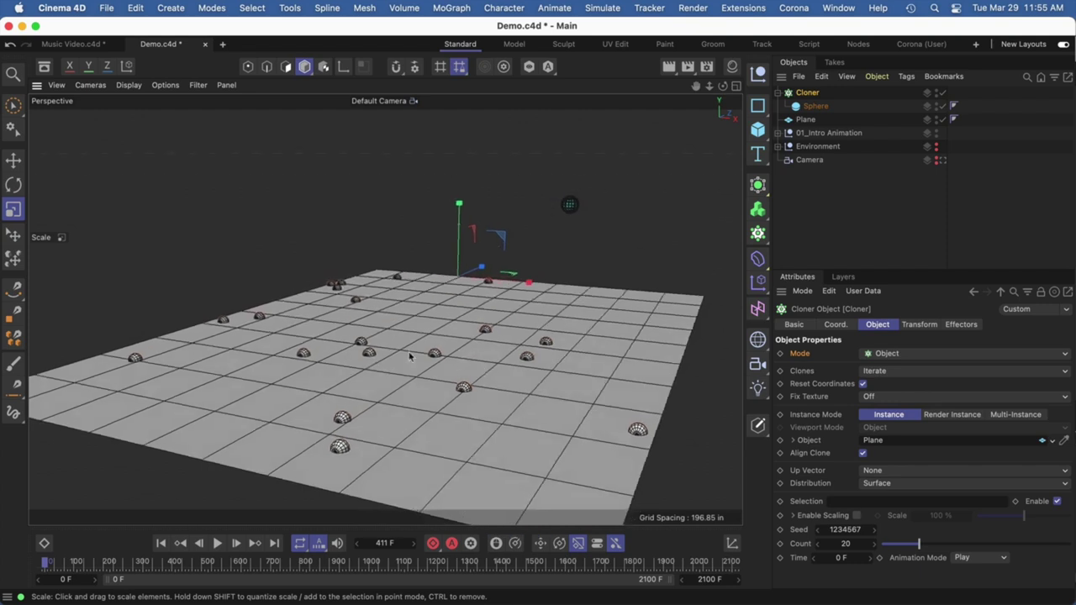
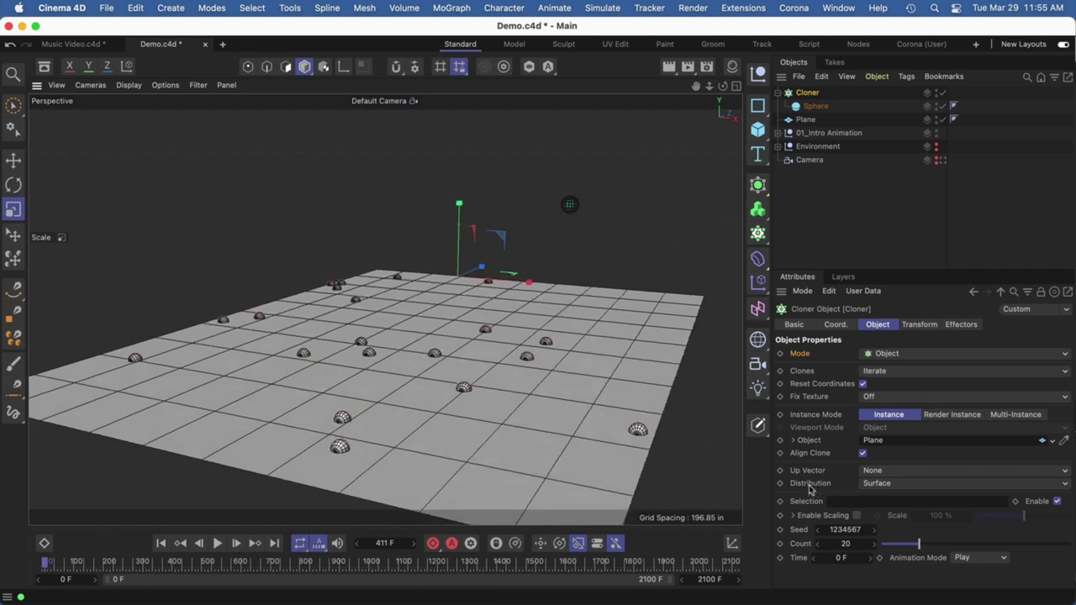
# - Set the Cloner's distribution to Vertex so a sphere sits on each point of the Plane
pyautogui.click(921, 484)
pyautogui.click(917, 498)
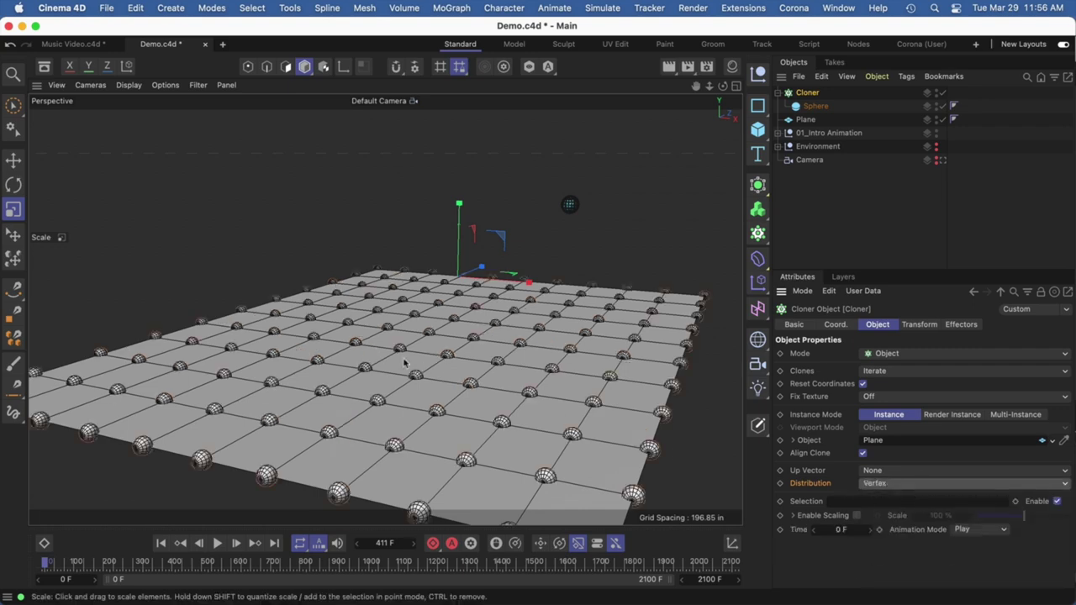
pyautogui.keyDown('alt'); pyautogui.moveTo(380, 348); pyautogui.dragTo(502, 334, button='right'); pyautogui.keyUp('alt')
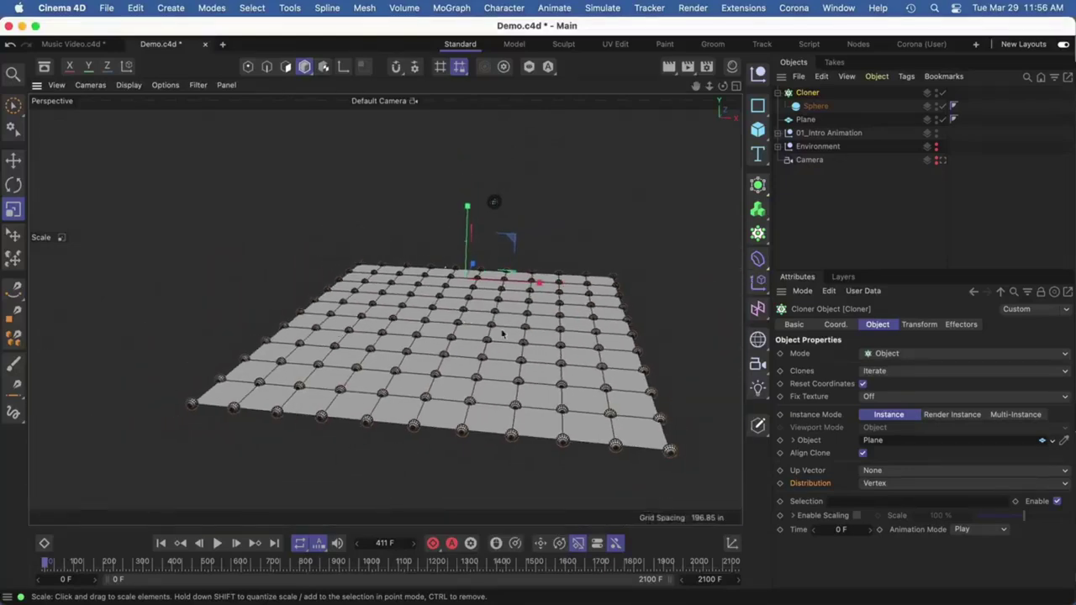
# - Turn viewport visibility back on for the Environment group to view the cloned spheres against the terrain
pyautogui.click(815, 106)
pyautogui.keyDown('alt'); pyautogui.moveTo(505, 270); pyautogui.dragTo(545, 265, button='right'); pyautogui.keyUp('alt')
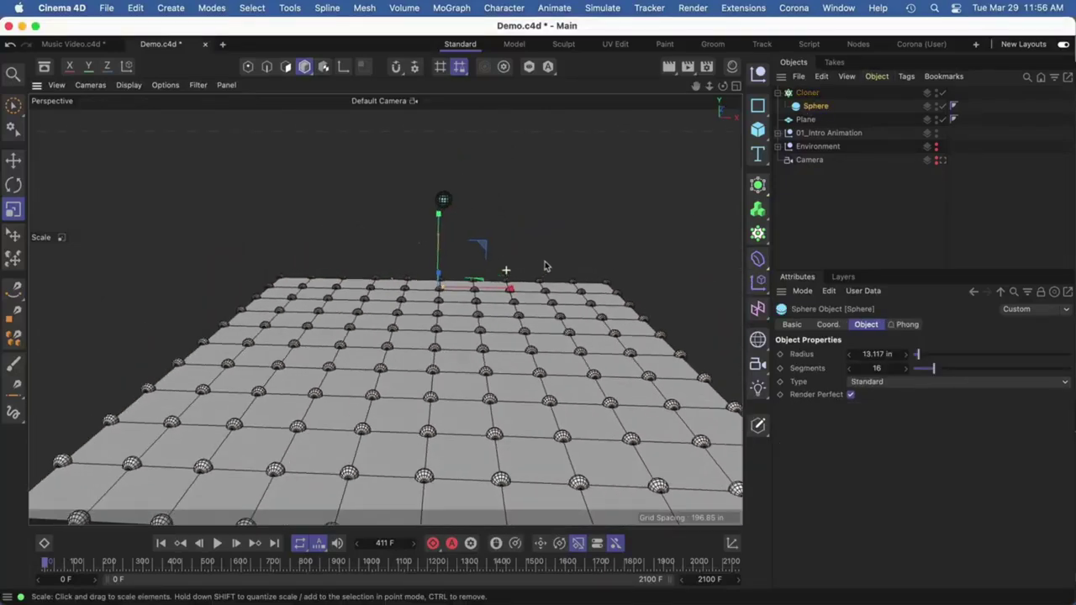
pyautogui.moveTo(548, 260); pyautogui.dragTo(373, 282)
pyautogui.keyDown('alt'); pyautogui.moveTo(375, 281); pyautogui.dragTo(399, 266, button='right'); pyautogui.keyUp('alt')
pyautogui.keyDown('alt'); pyautogui.moveTo(398, 266); pyautogui.dragTo(471, 287); pyautogui.keyUp('alt')
pyautogui.keyDown('alt'); pyautogui.moveTo(397, 294); pyautogui.dragTo(526, 266, button='right'); pyautogui.keyUp('alt')
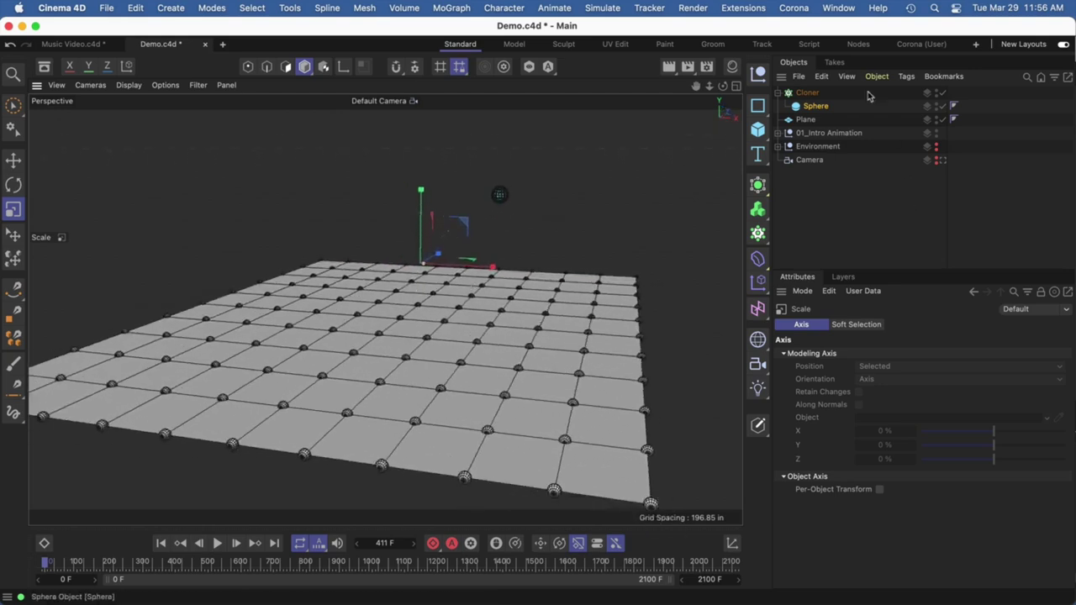
pyautogui.keyDown('alt'); pyautogui.click(935, 150); pyautogui.keyUp('alt')
pyautogui.keyDown('alt'); pyautogui.moveTo(476, 356); pyautogui.dragTo(367, 367, button='right'); pyautogui.keyUp('alt')
pyautogui.moveTo(364, 367)
pyautogui.keyDown('alt'); pyautogui.mouseDown()
pyautogui.moveTo(461, 362)
pyautogui.moveTo(370, 362)
pyautogui.mouseUp(); pyautogui.keyUp('alt')
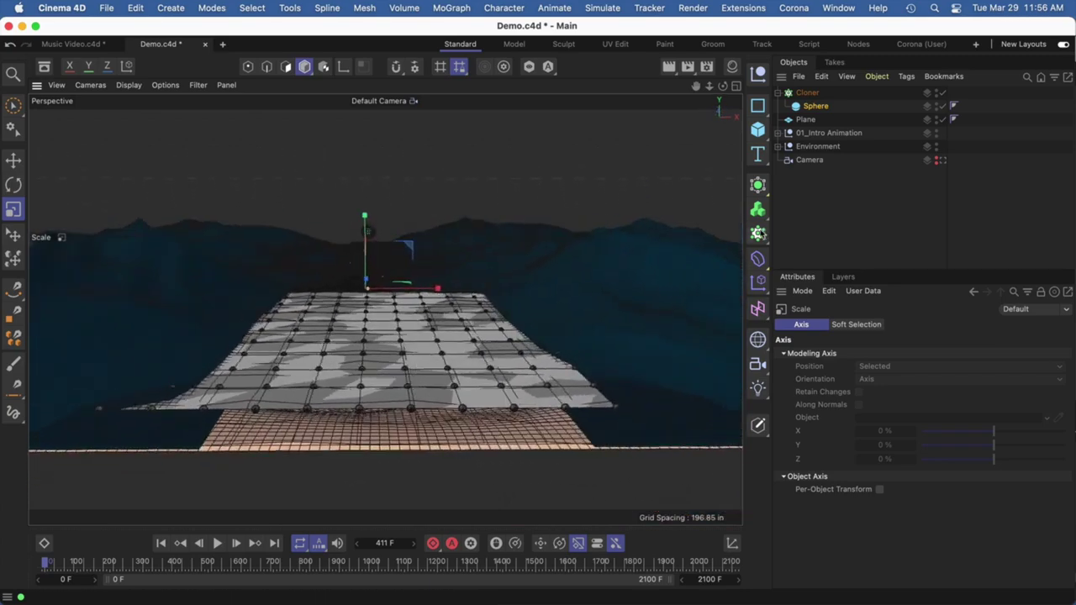
# - Hide the Plane in the viewport while keeping the spheres cloned onto its vertices
pyautogui.click(806, 119)
pyautogui.click(935, 117)
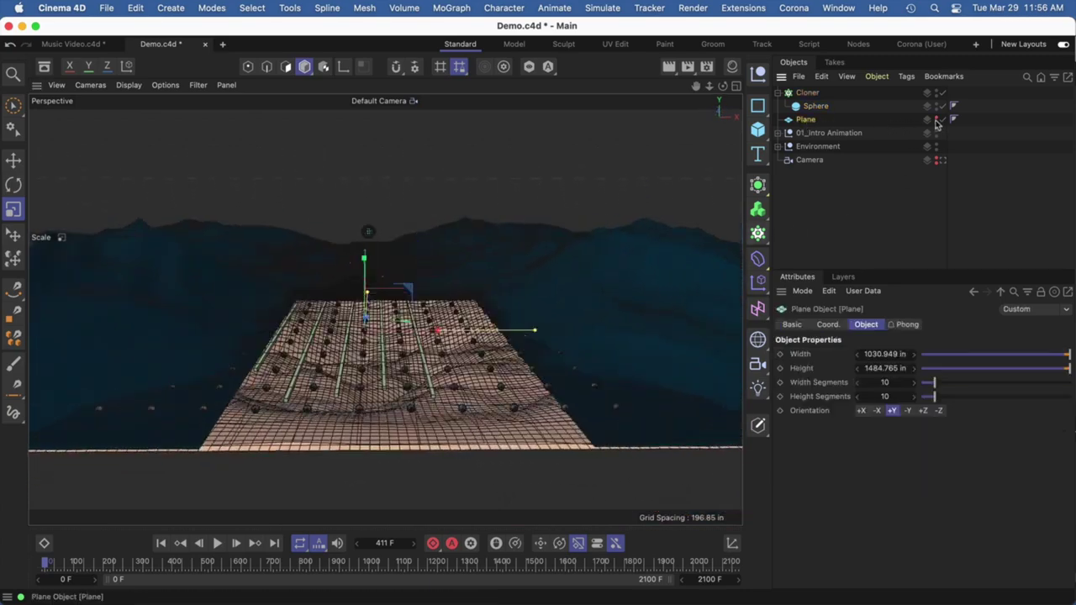
pyautogui.scroll(3, 477, 340)
pyautogui.keyDown('alt'); pyautogui.moveTo(401, 391); pyautogui.dragTo(538, 353); pyautogui.keyUp('alt')
# - Open the Green Lum material and examine its Luminance color settings
pyautogui.click(732, 66)
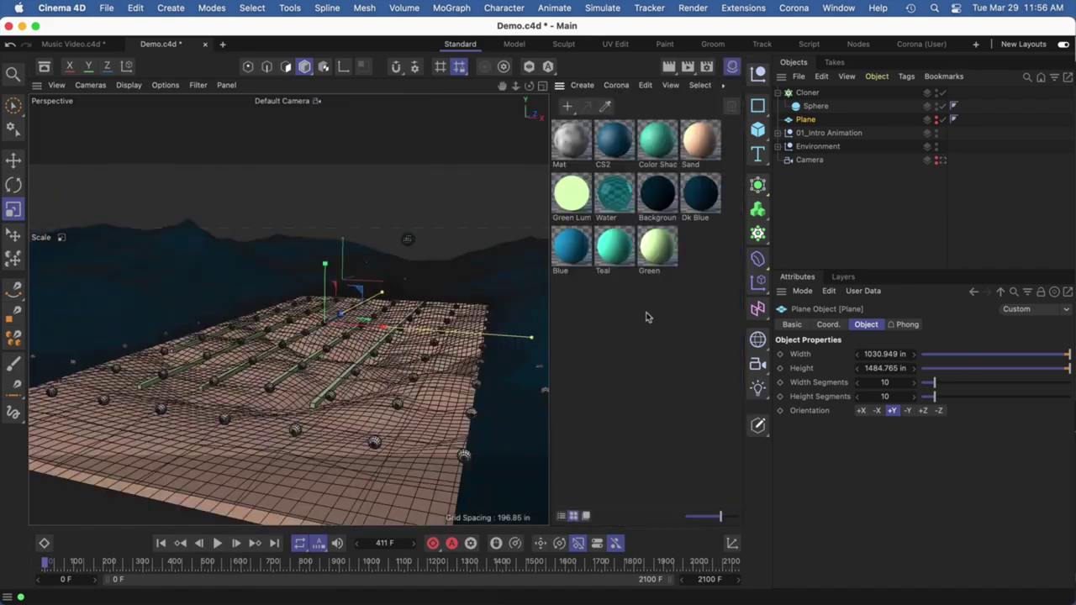
pyautogui.click(574, 192)
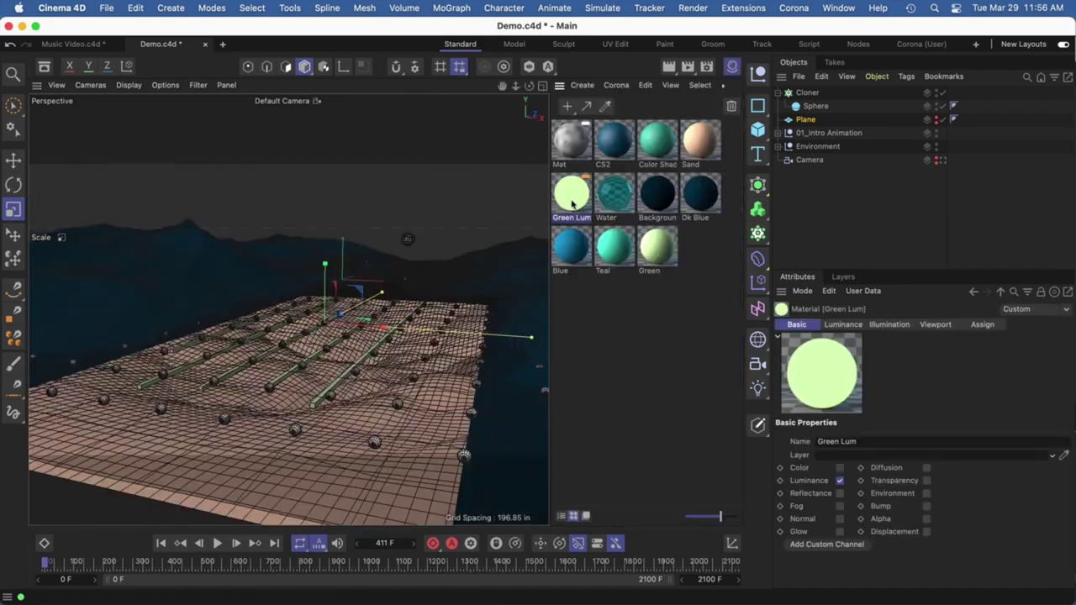
pyautogui.doubleClick(571, 200)
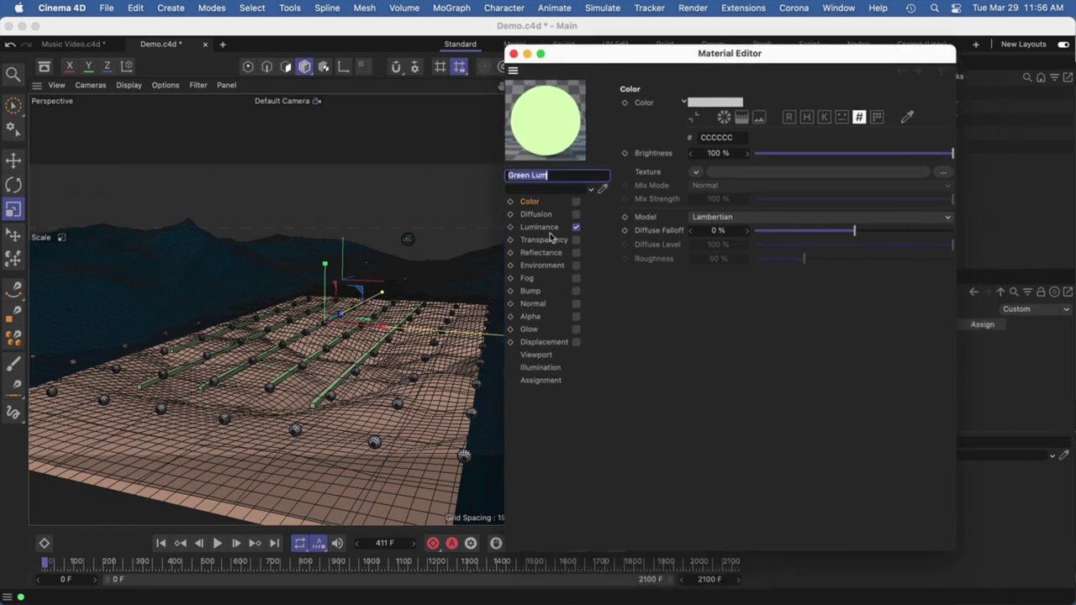
pyautogui.click(539, 227)
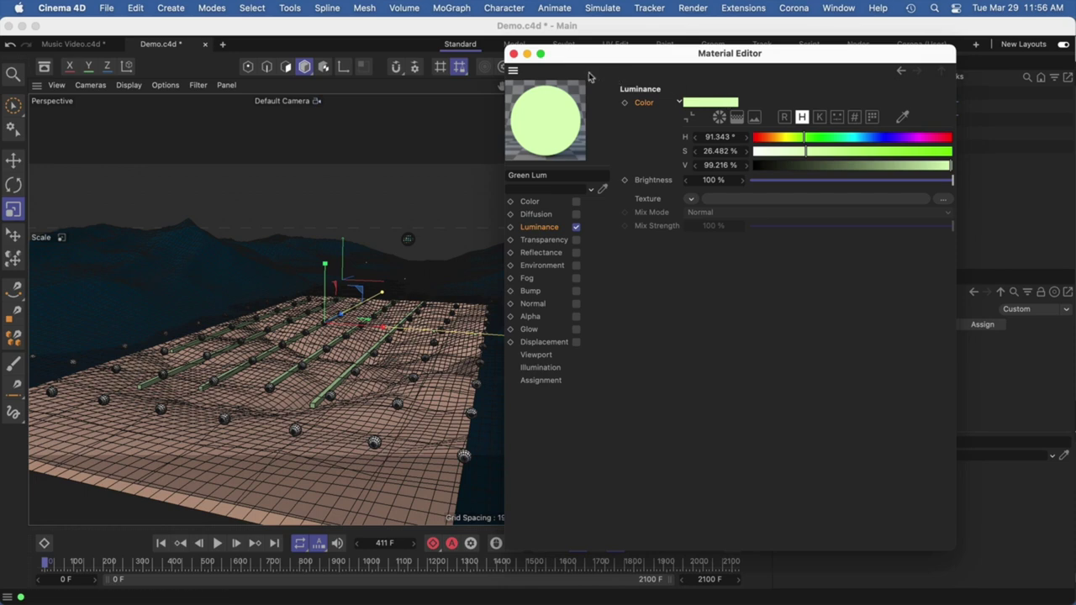
pyautogui.click(513, 54)
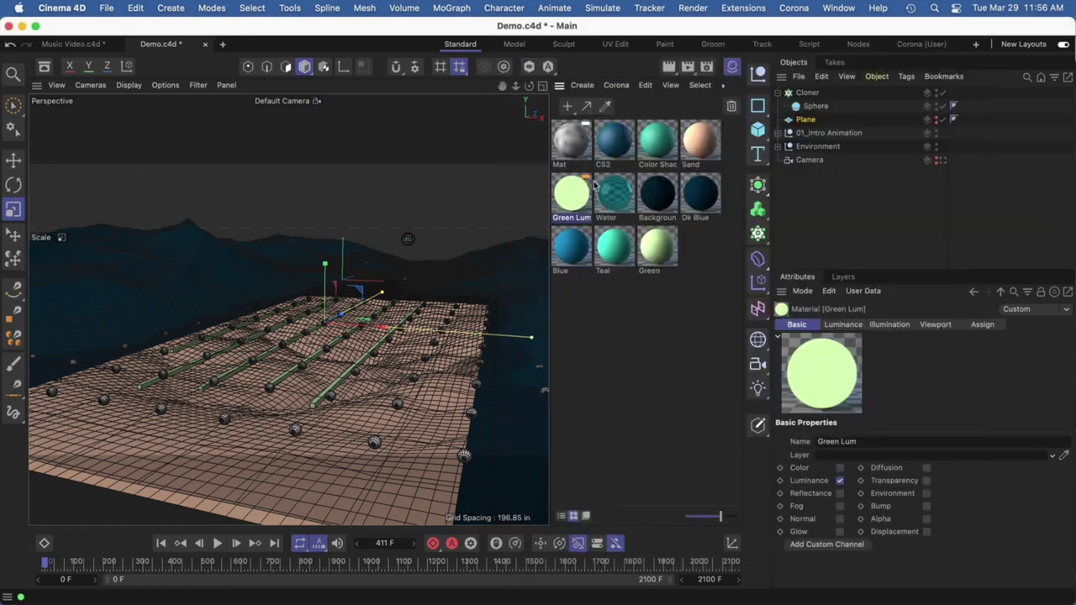
# - Assign the Green Lum material to the Sphere inside the Cloner and close the material manager
pyautogui.moveTo(594, 185); pyautogui.dragTo(813, 107)
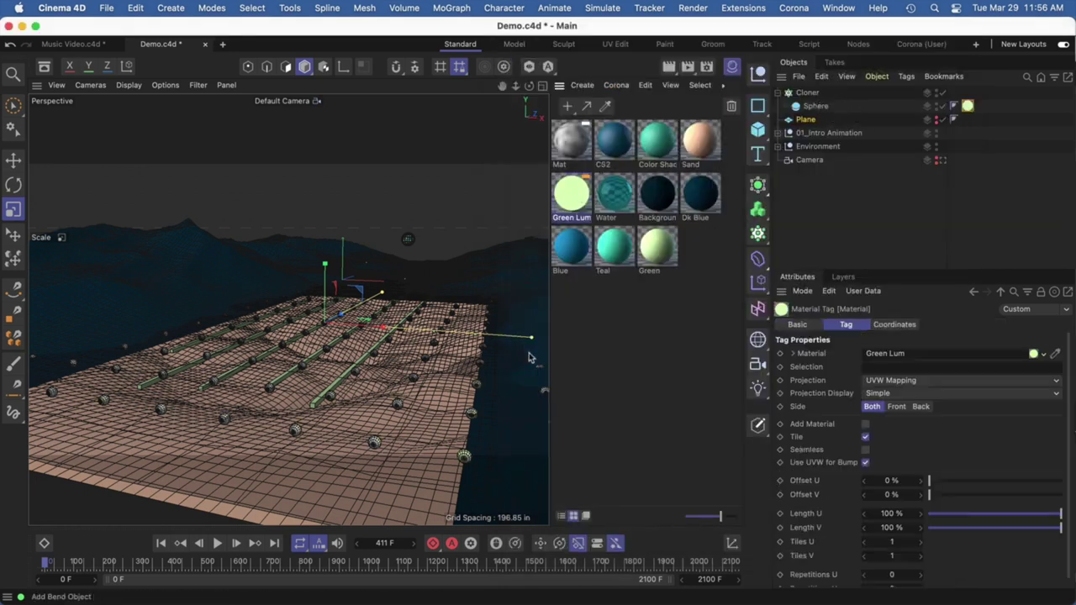
pyautogui.keyDown('alt'); pyautogui.moveTo(370, 343); pyautogui.dragTo(343, 361); pyautogui.keyUp('alt')
pyautogui.hotkey('shift', 'F2')
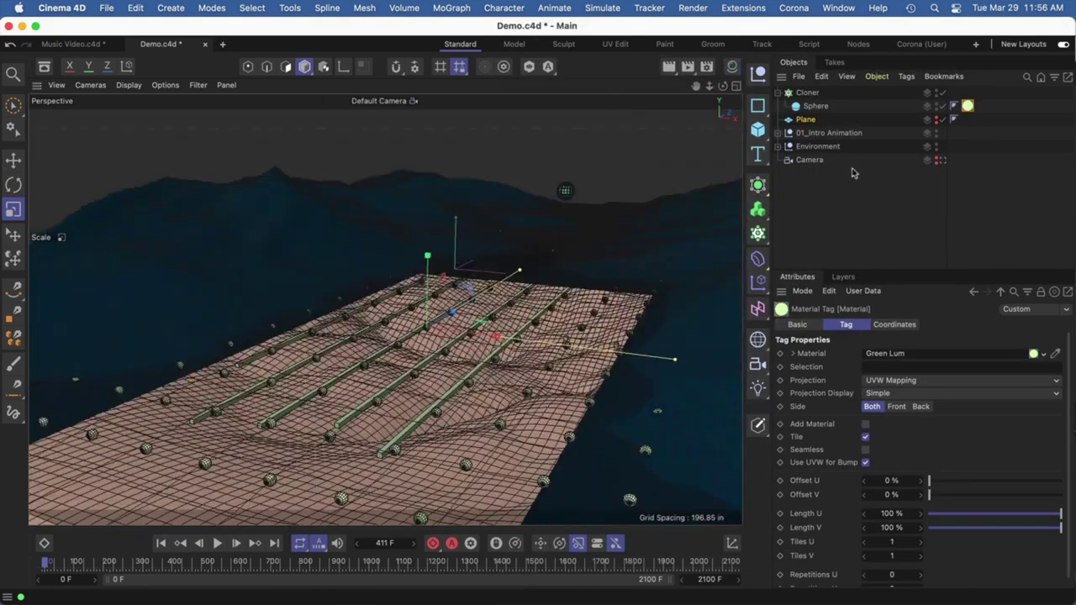
# - Hide the Environment and 01_Intro Animation groups and set the viewport display to shading without wireframe lines
pyautogui.click(936, 146)
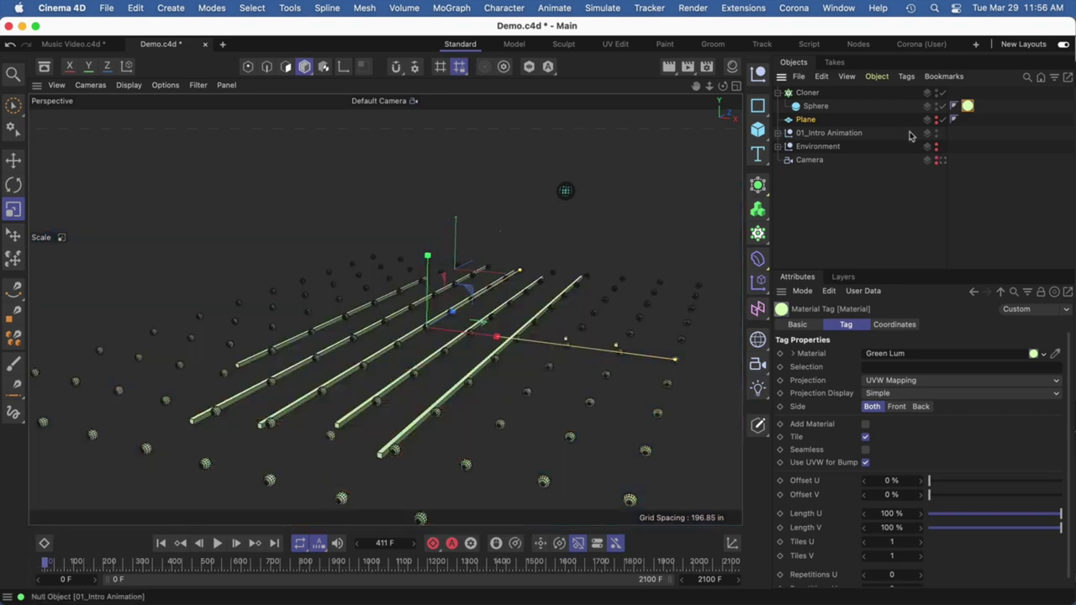
pyautogui.click(936, 133)
pyautogui.click(557, 257)
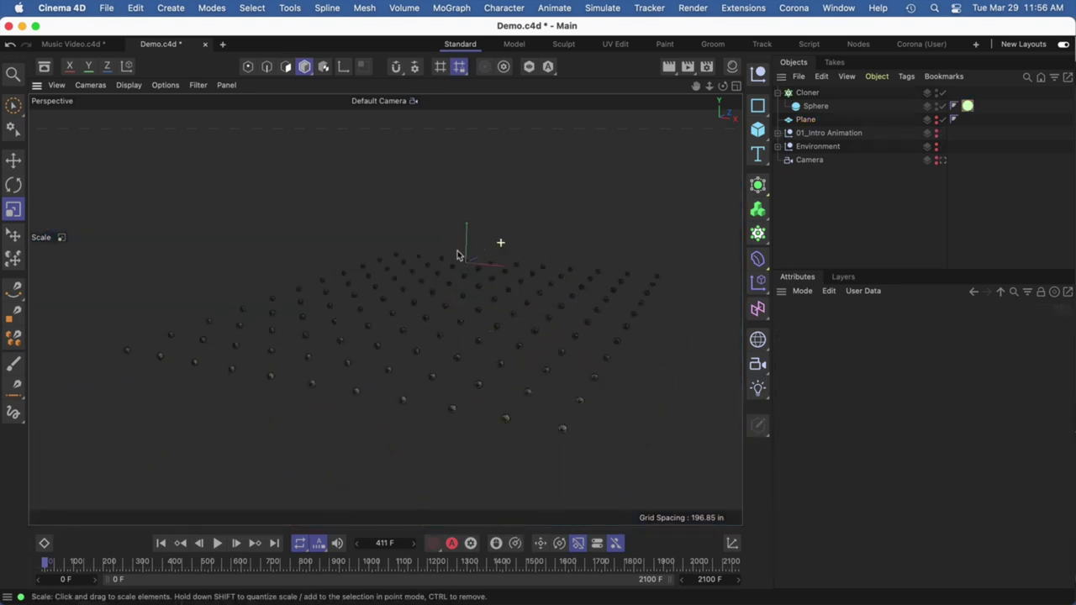
pyautogui.click(129, 85)
pyautogui.click(210, 149)
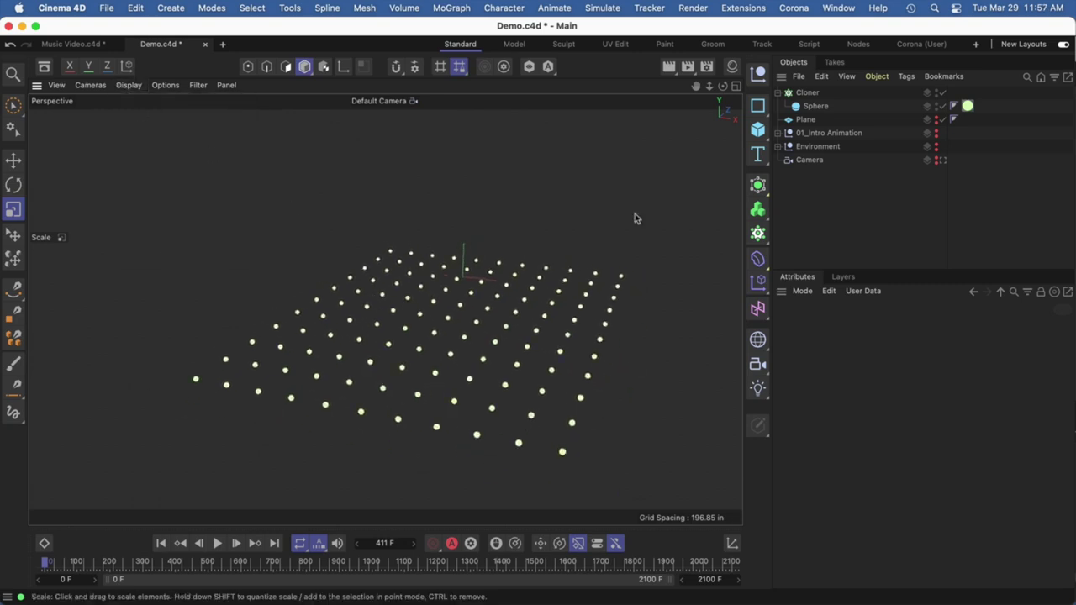
# - Add a Sound effector to the Cloner and load 03_Main Arpeggio.wav as its sound track
pyautogui.click(813, 92)
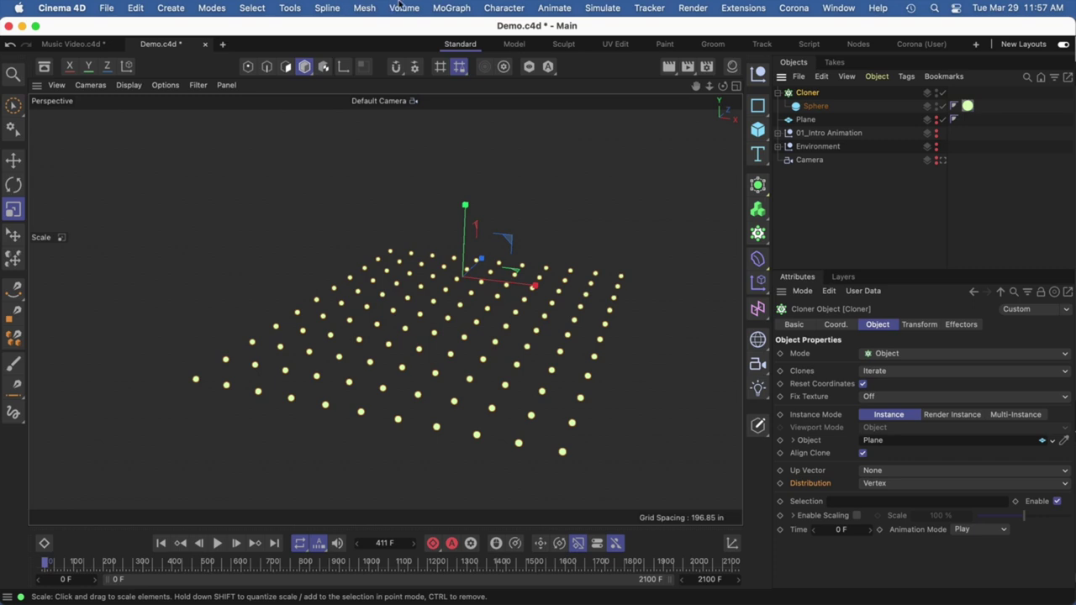
pyautogui.click(458, 9)
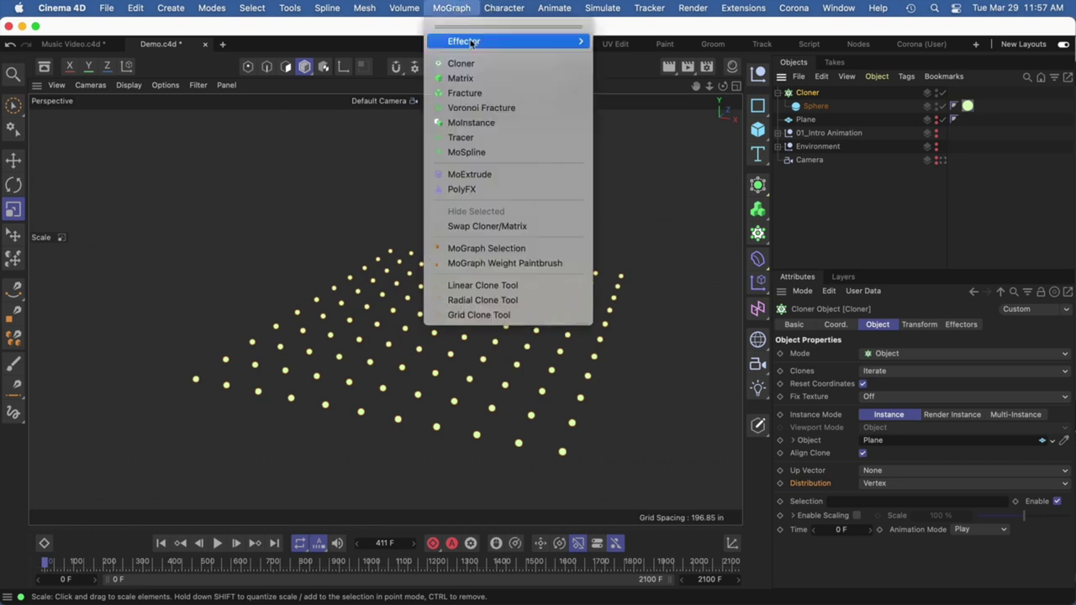
pyautogui.moveTo(472, 42)
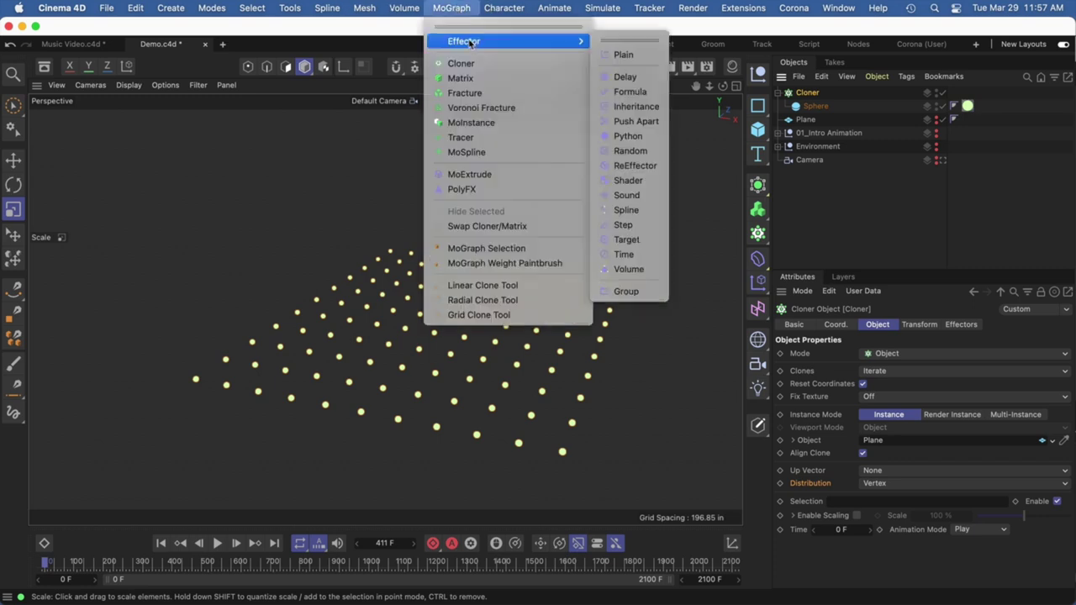
pyautogui.click(626, 195)
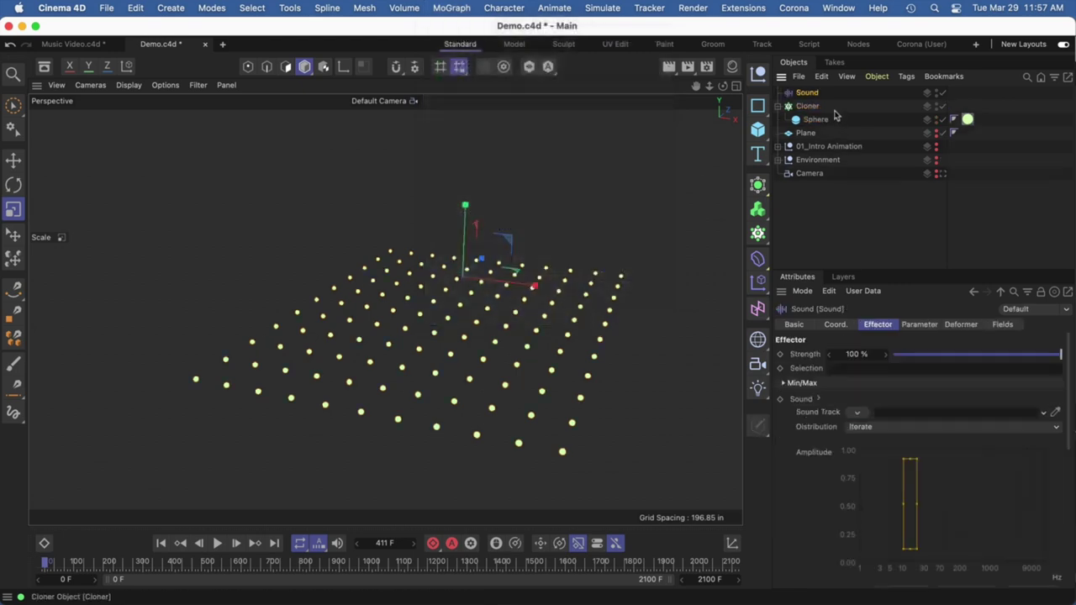
pyautogui.click(857, 413)
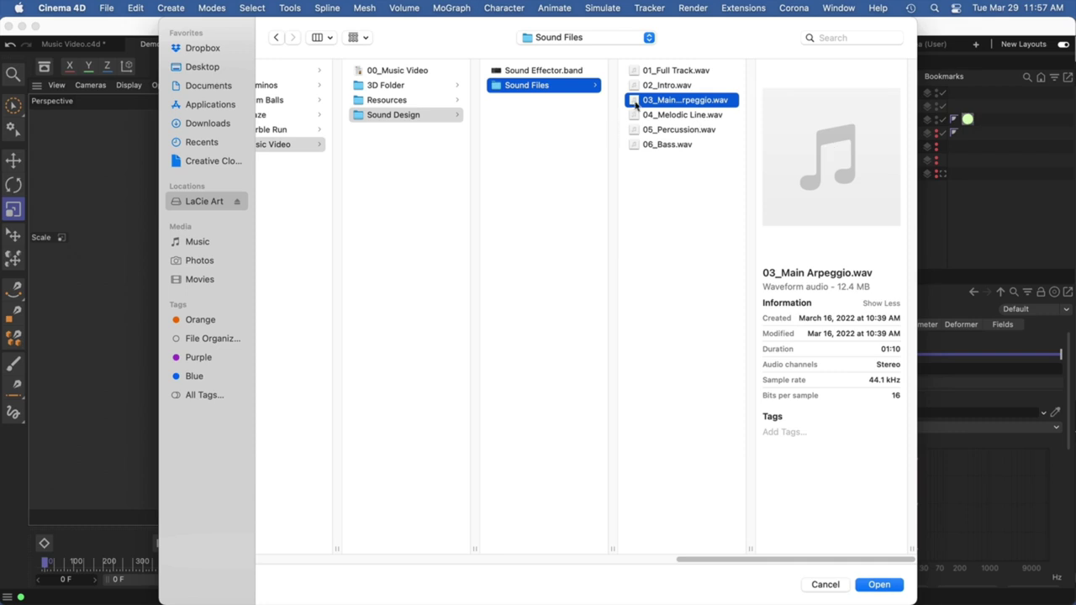
pyautogui.click(882, 588)
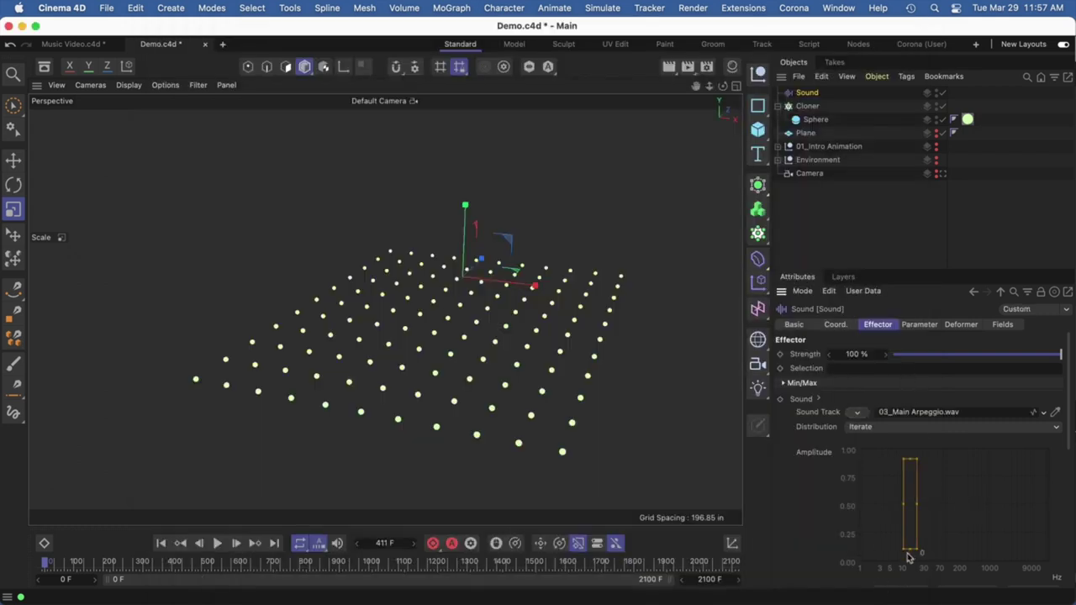
# - Extend the Sound effector's amplitude probe up to about 500 Hz and down to zero amplitude, and briefly play the animation
pyautogui.moveTo(918, 515); pyautogui.dragTo(978, 509)
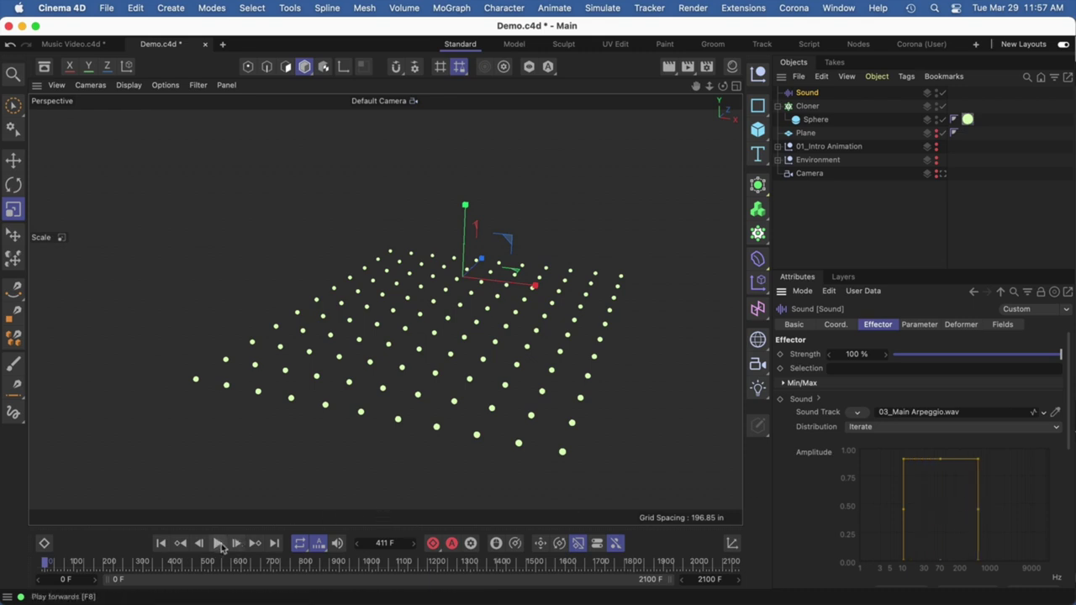
pyautogui.click(217, 544)
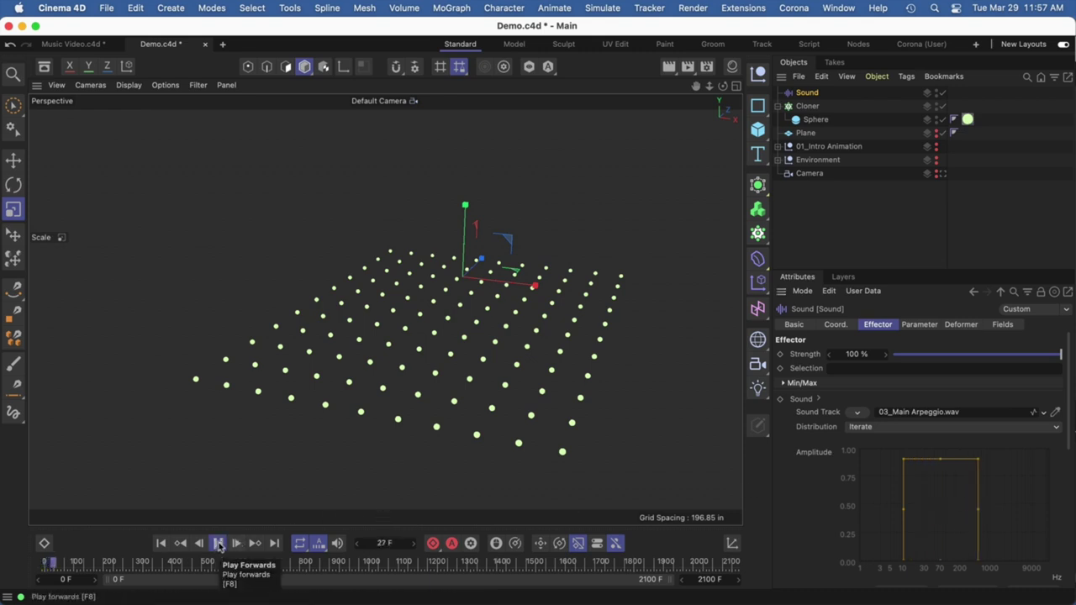
pyautogui.click(217, 544)
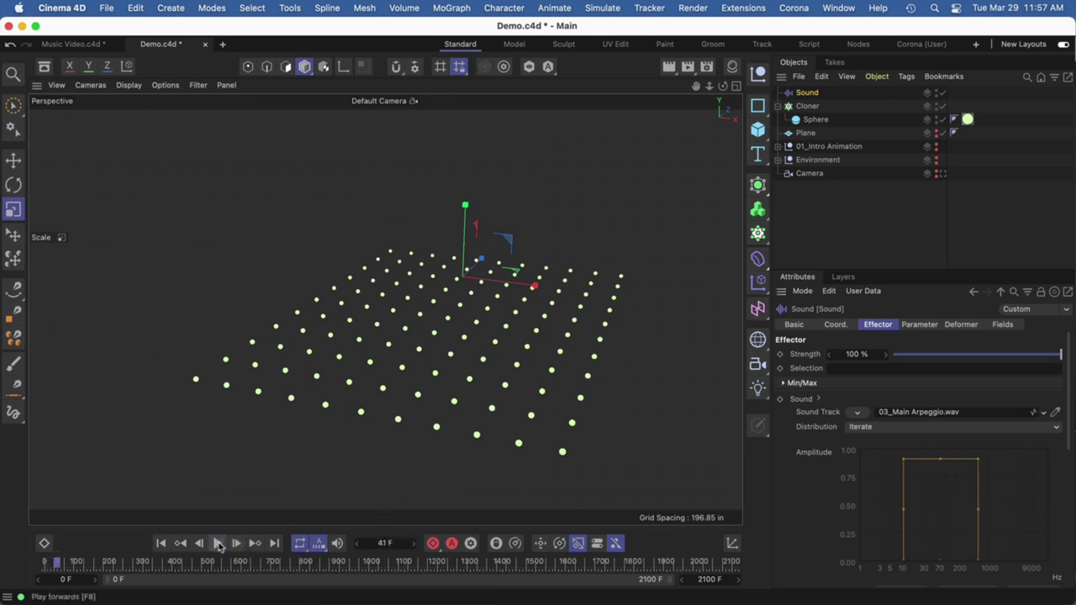
# - Go to frame 497 and fit the Sound effector's probe to the spectrum, from about 70 to about 5000 Hz
pyautogui.click(836, 147)
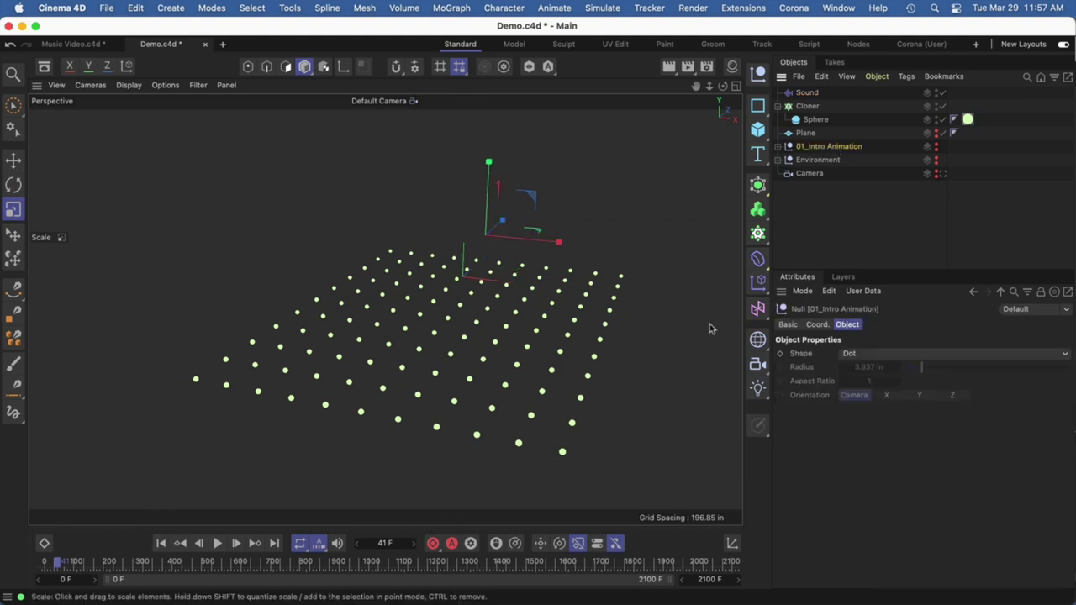
pyautogui.click(807, 92)
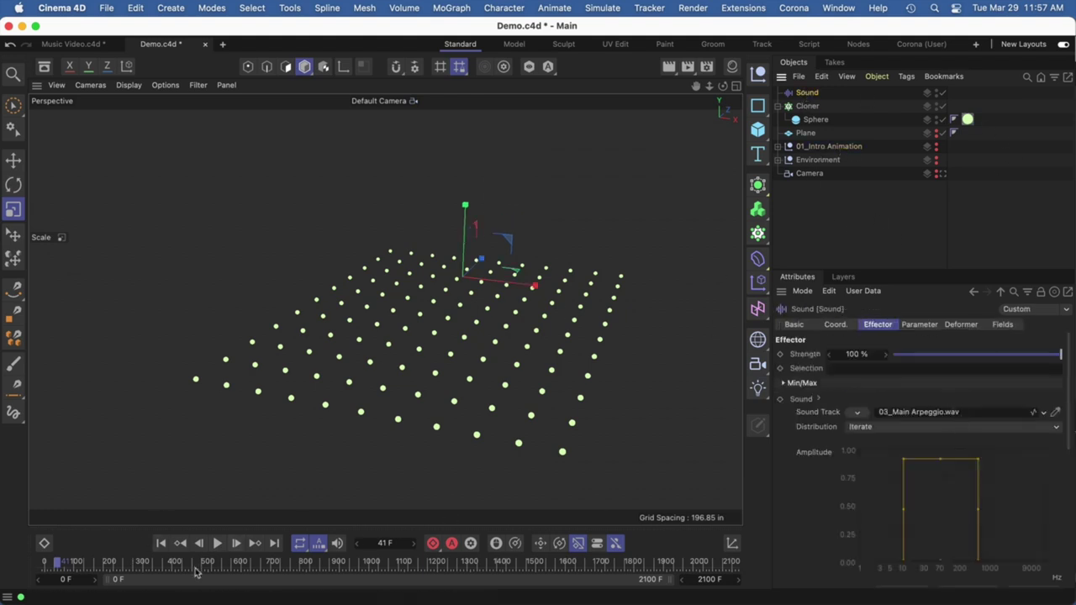
pyautogui.click(207, 563)
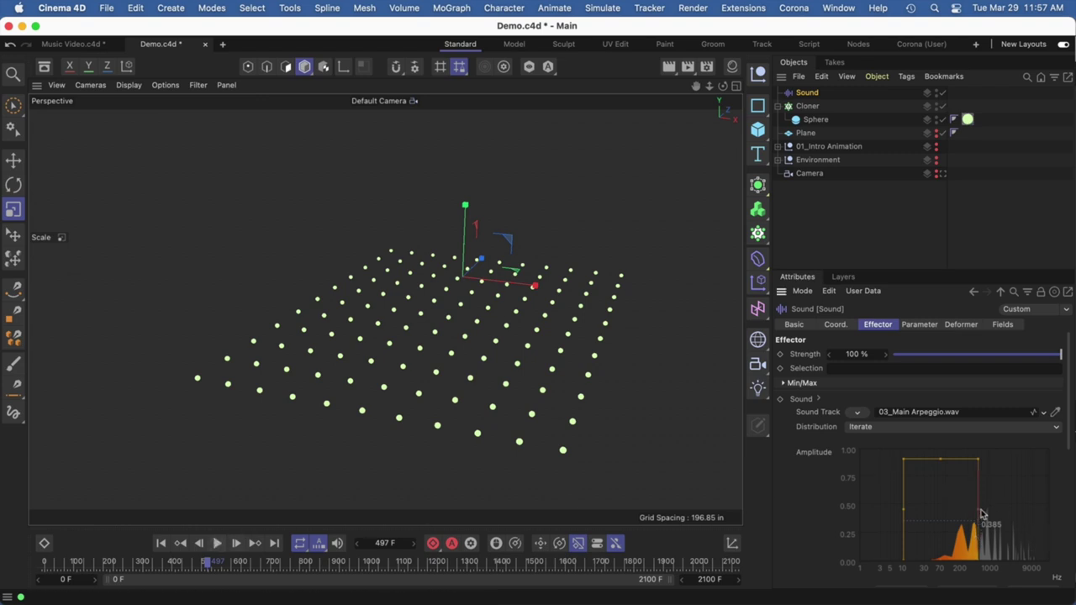
pyautogui.moveTo(981, 514); pyautogui.dragTo(1020, 514)
pyautogui.moveTo(904, 513); pyautogui.dragTo(937, 514)
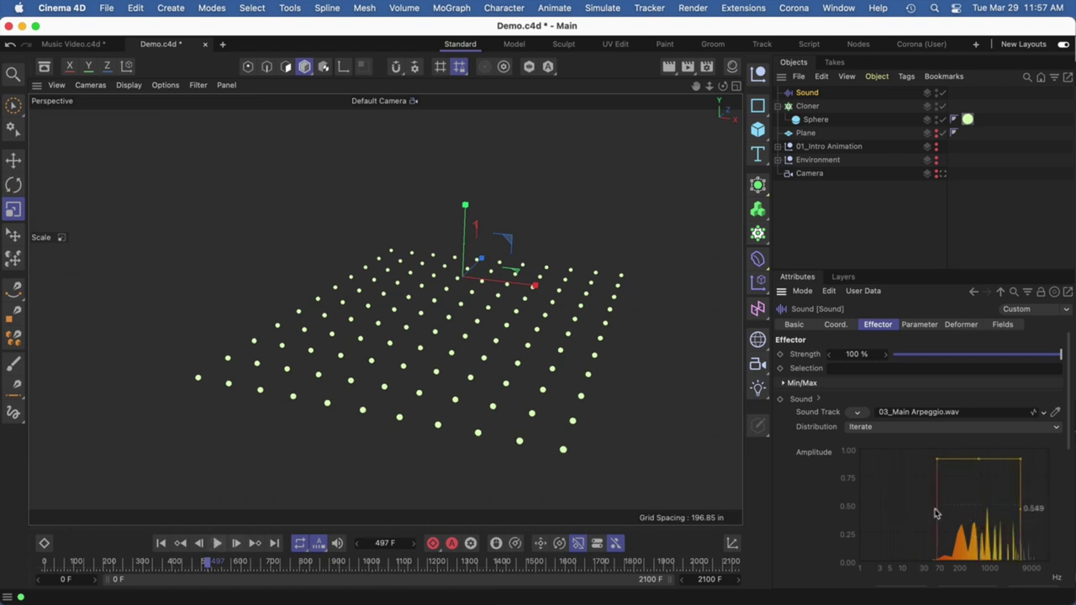
# - Set the Sound effector's position offset to 0 in on Y and 160 in on Z
pyautogui.click(919, 324)
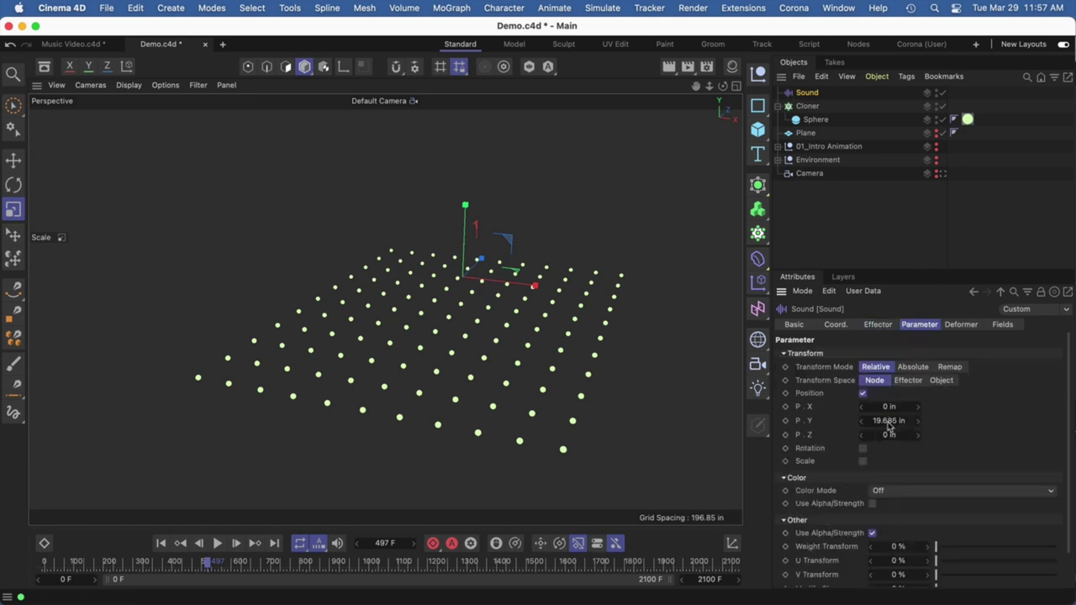
pyautogui.moveTo(889, 435); pyautogui.dragTo(963, 435)
pyautogui.write('0')
pyautogui.press('Tab')
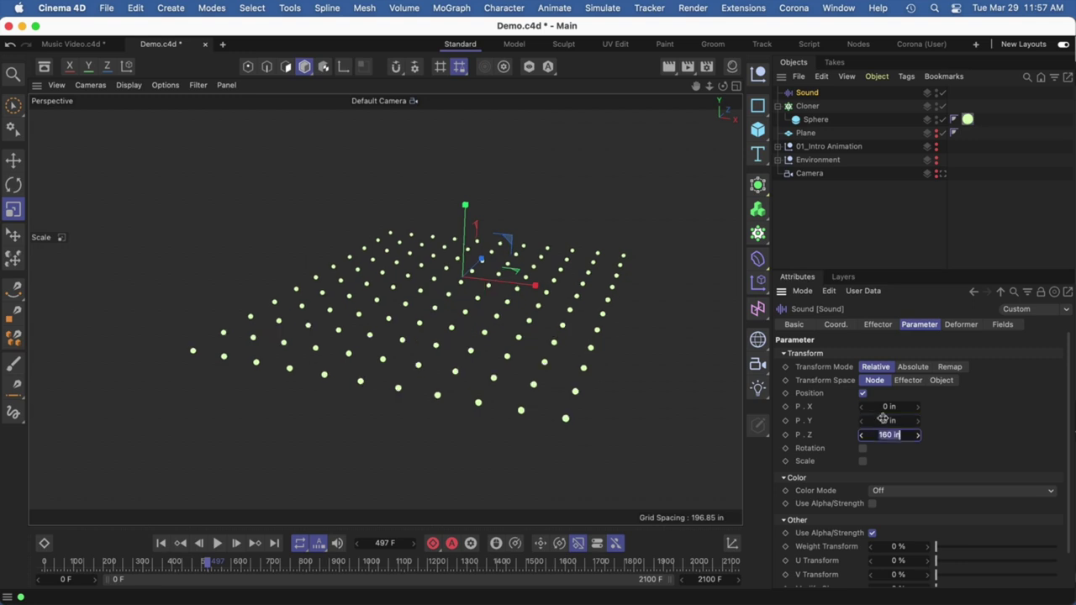
# - Narrow the Sound effector's frequency probe to about 100 to 2000 Hz while playing back the animation to test the motion
pyautogui.click(813, 95)
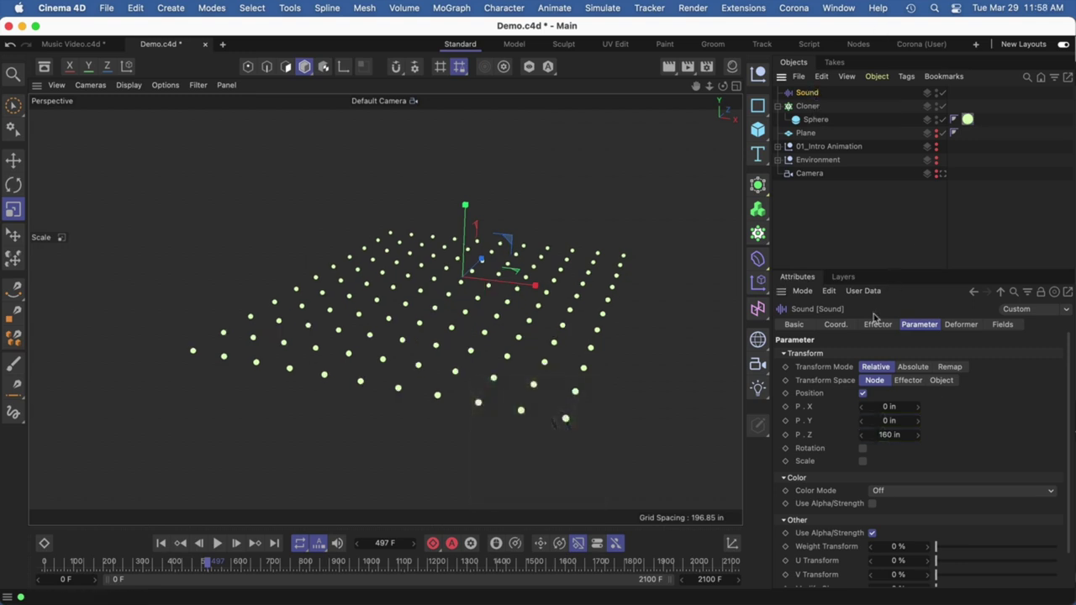
pyautogui.click(878, 324)
pyautogui.click(217, 543)
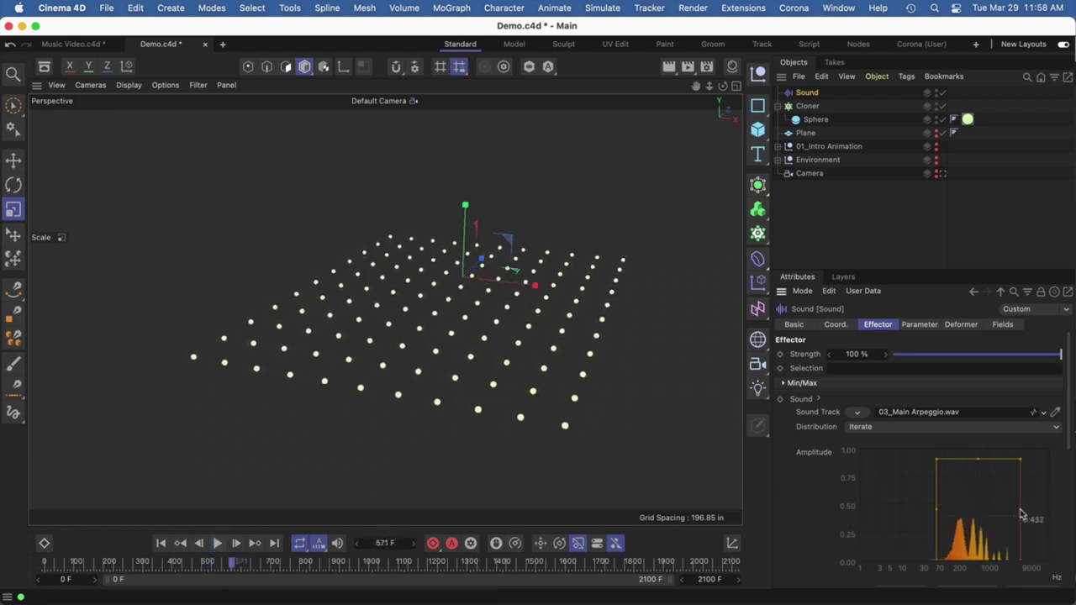
pyautogui.moveTo(1021, 514); pyautogui.dragTo(947, 515)
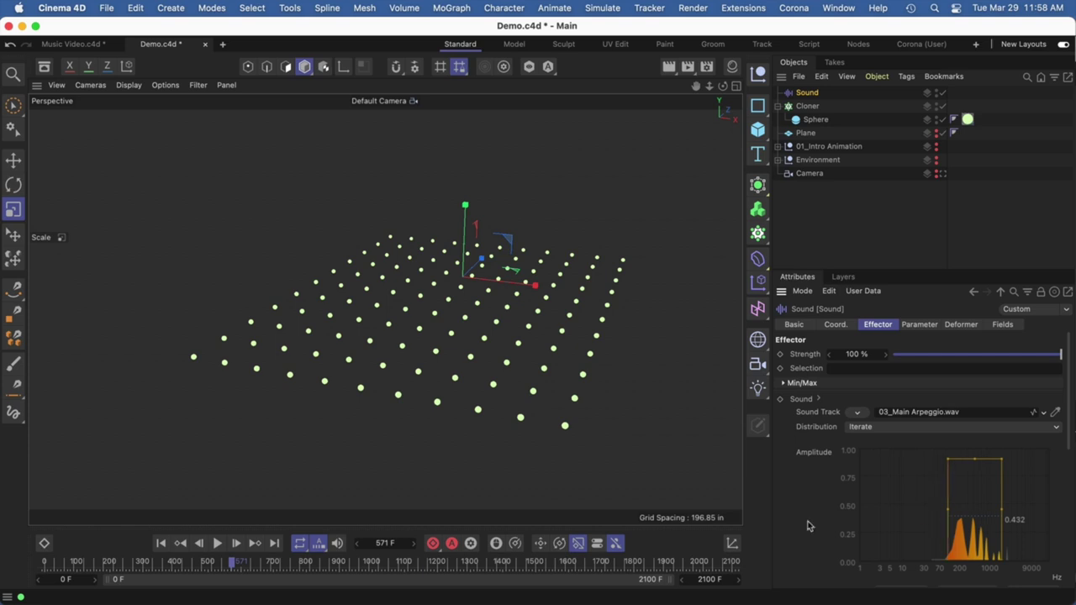
pyautogui.click(218, 543)
pyautogui.click(218, 543)
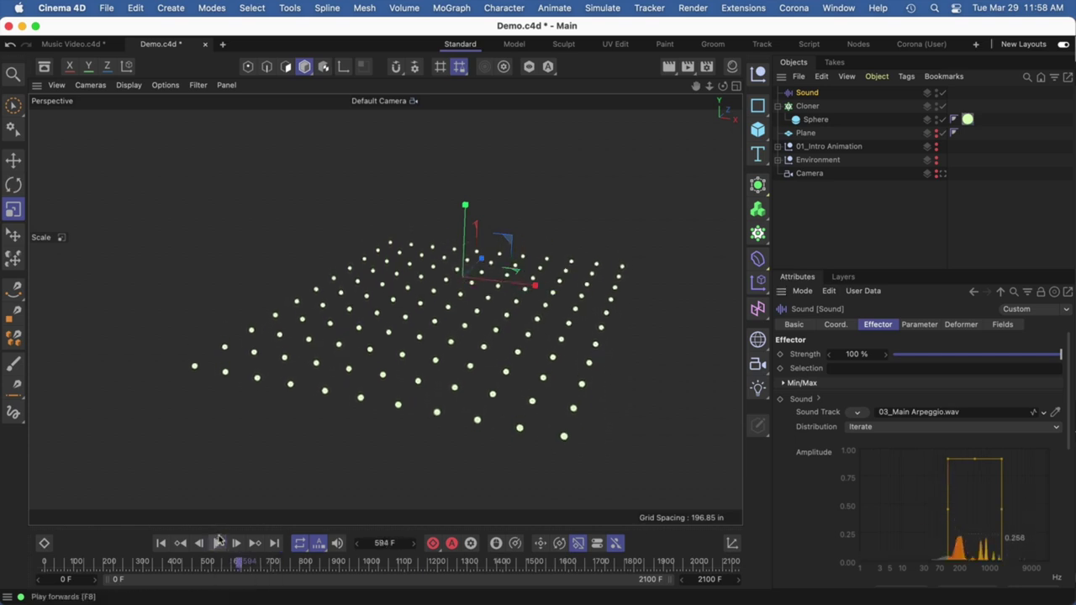
# - Show the Environment group in the viewport and view the sphere grid at a low angle over the sand
pyautogui.click(936, 160)
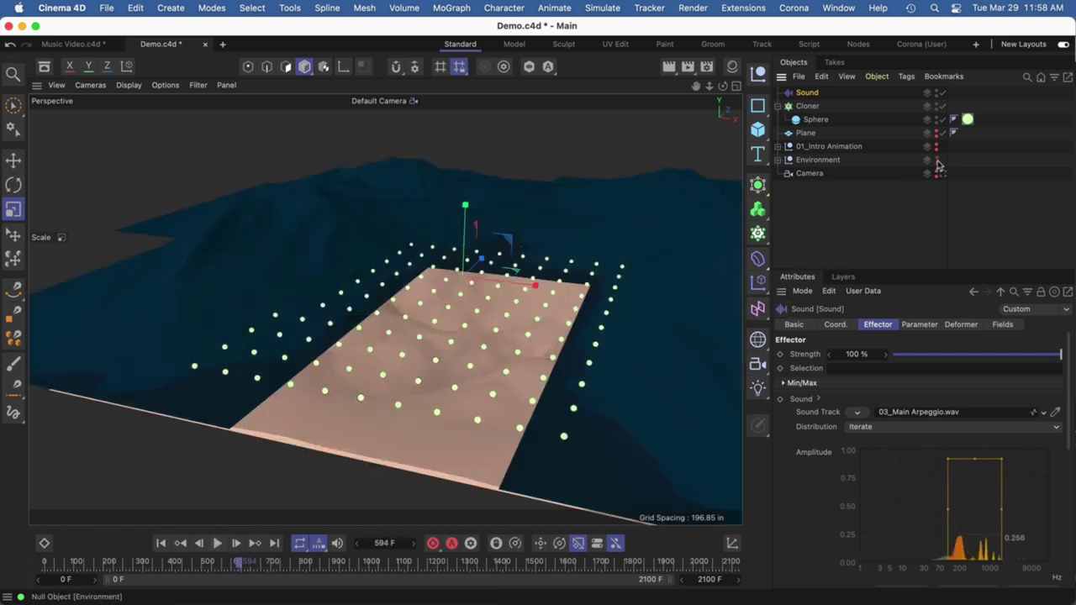
pyautogui.keyDown('alt'); pyautogui.moveTo(270, 341); pyautogui.dragTo(427, 302); pyautogui.keyUp('alt')
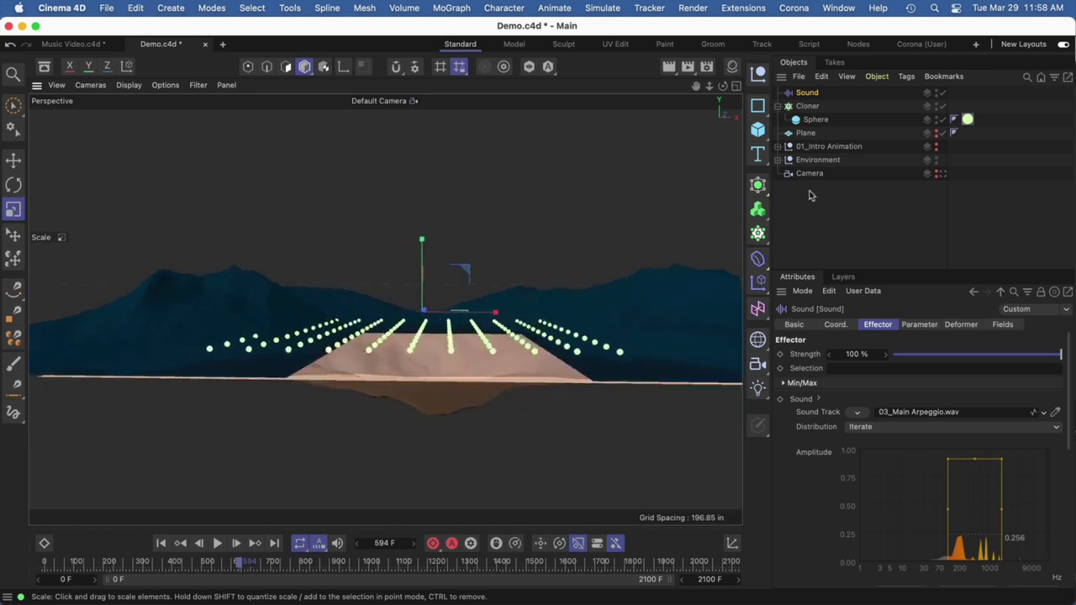
# - Set the Sound effector's Z position offset to 331 in
pyautogui.click(919, 324)
pyautogui.moveTo(888, 434); pyautogui.dragTo(985, 435)
pyautogui.keyDown('alt'); pyautogui.moveTo(465, 305); pyautogui.dragTo(495, 317); pyautogui.keyUp('alt')
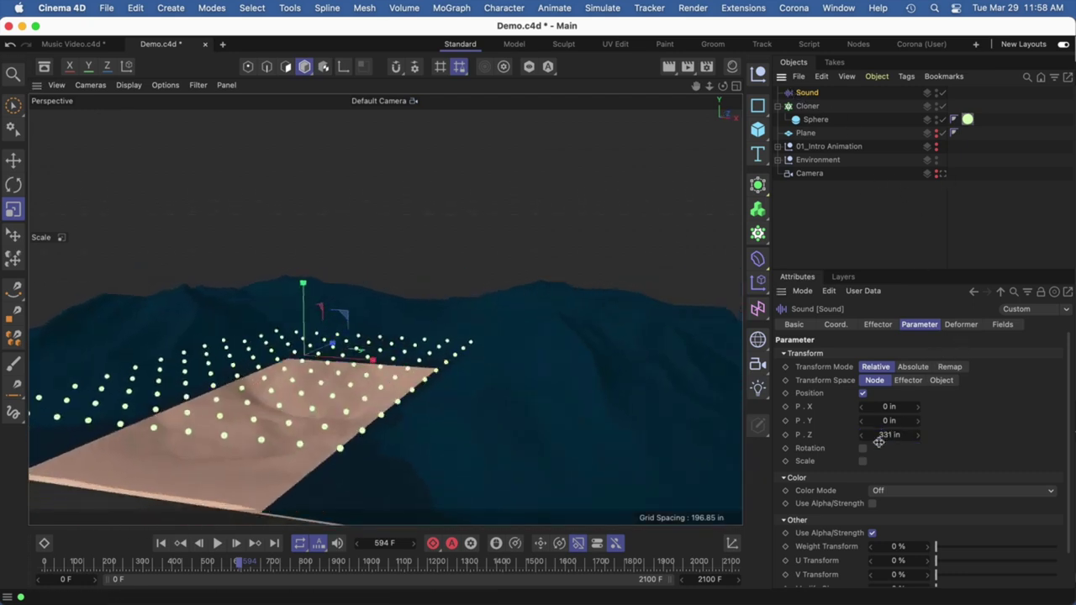
# - Enable scale on the Sound effector and set its Z scale to 7.51 so the spheres stretch vertically
pyautogui.scroll(-2, 981, 400)
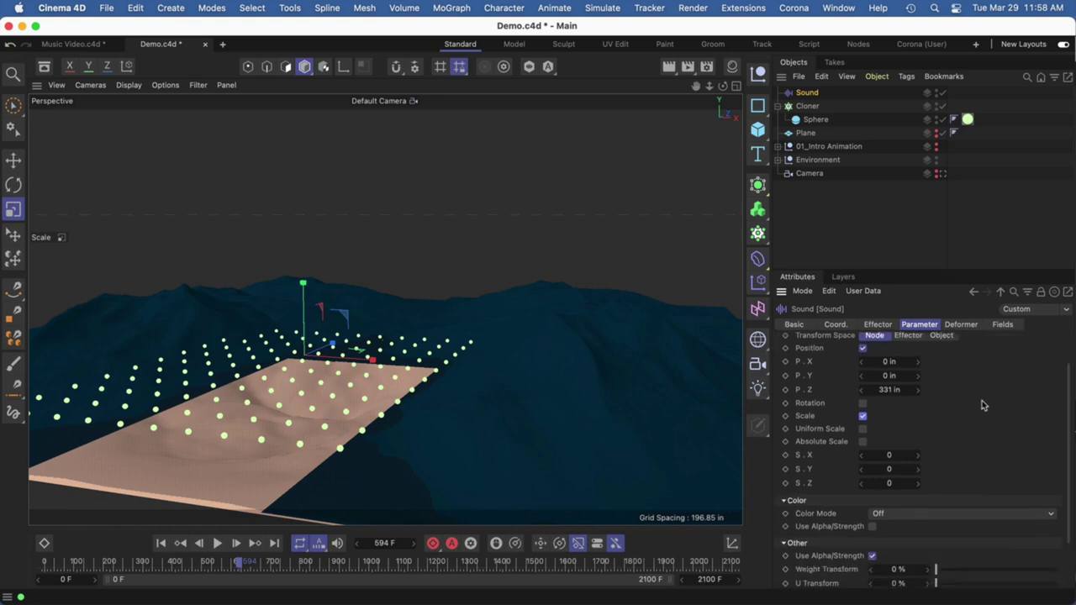
pyautogui.doubleClick(892, 484)
pyautogui.write('1.63')
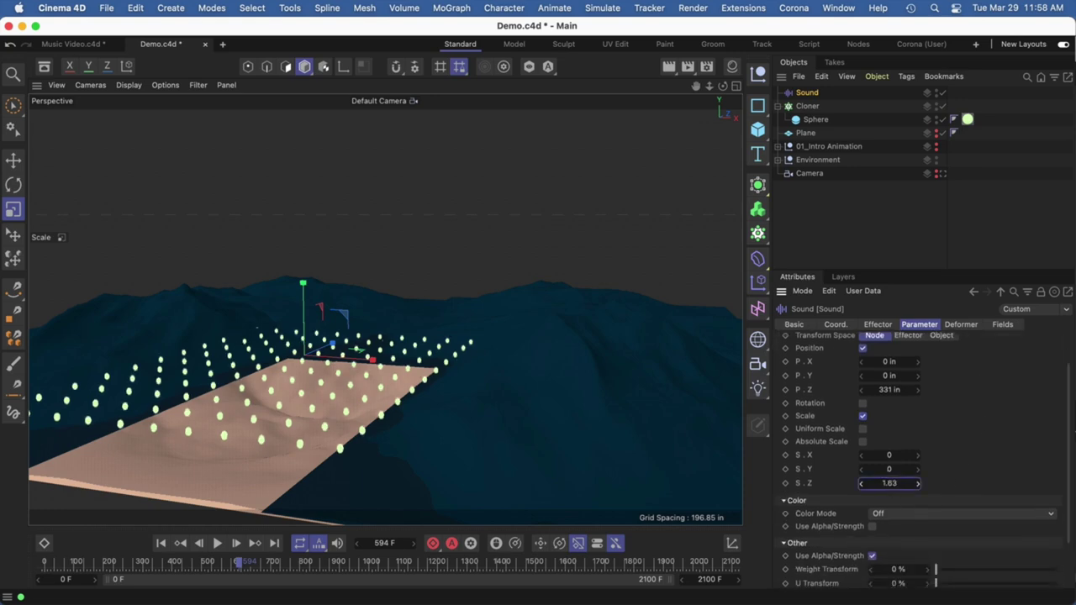
pyautogui.moveTo(918, 484); pyautogui.dragTo(917, 486)
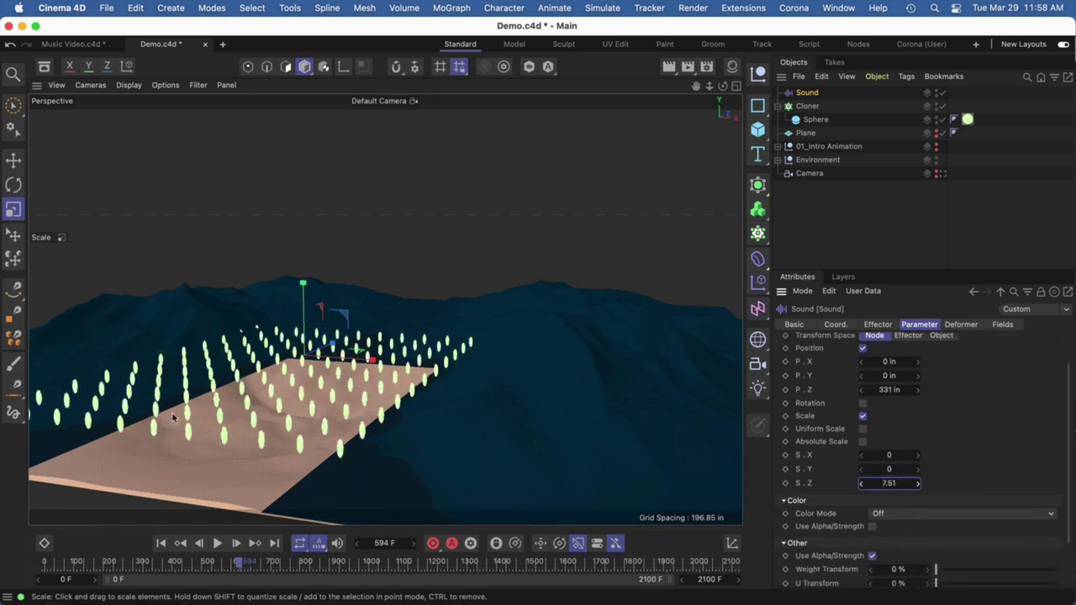
pyautogui.scroll(5, 172, 413)
pyautogui.moveTo(390, 403)
pyautogui.keyDown('alt'); pyautogui.mouseDown()
pyautogui.moveTo(393, 379)
pyautogui.moveTo(396, 414)
pyautogui.mouseUp(); pyautogui.keyUp('alt')
pyautogui.click(896, 486)
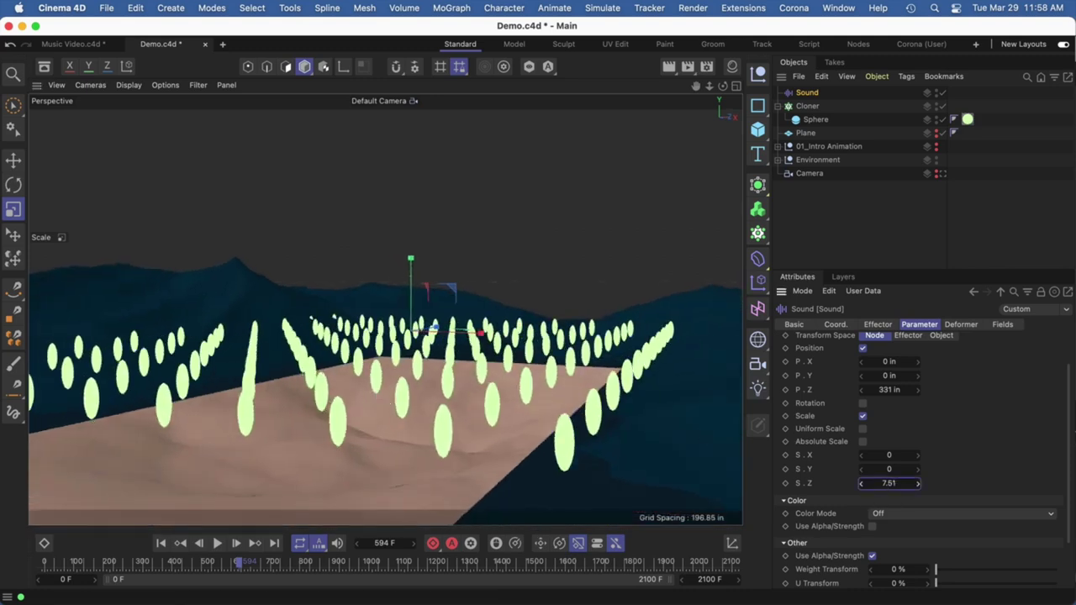
pyautogui.scroll(-5, 483, 383)
pyautogui.moveTo(444, 378)
pyautogui.keyDown('alt'); pyautogui.mouseDown()
pyautogui.moveTo(407, 407)
pyautogui.moveTo(397, 389)
pyautogui.mouseUp(); pyautogui.keyUp('alt')
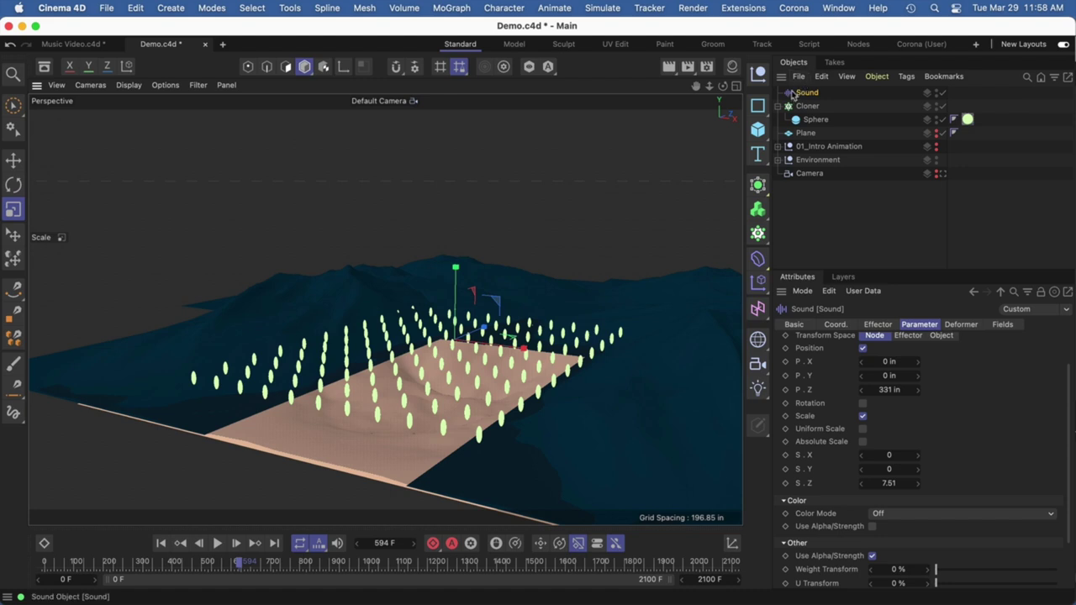
# - Add a Spherical Field to the Sound effector's falloff
pyautogui.click(1001, 326)
pyautogui.click(832, 459)
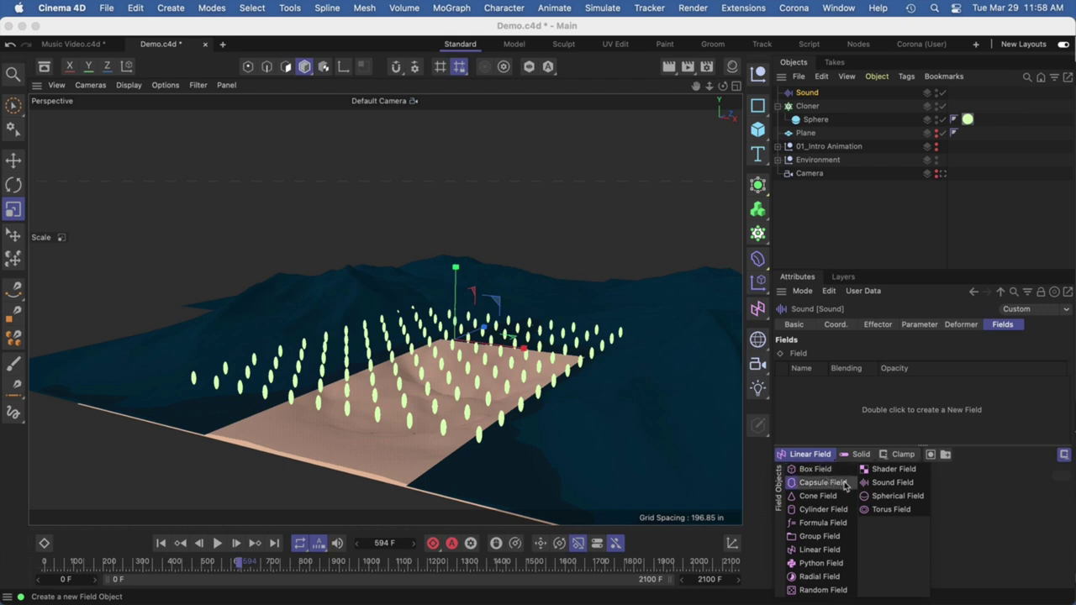
pyautogui.click(892, 496)
# - Enlarge the Spherical Field to about 243.5 in and place it over the far part of the sphere grid
pyautogui.keyDown('alt'); pyautogui.moveTo(436, 381); pyautogui.dragTo(469, 350); pyautogui.keyUp('alt')
pyautogui.press('e')
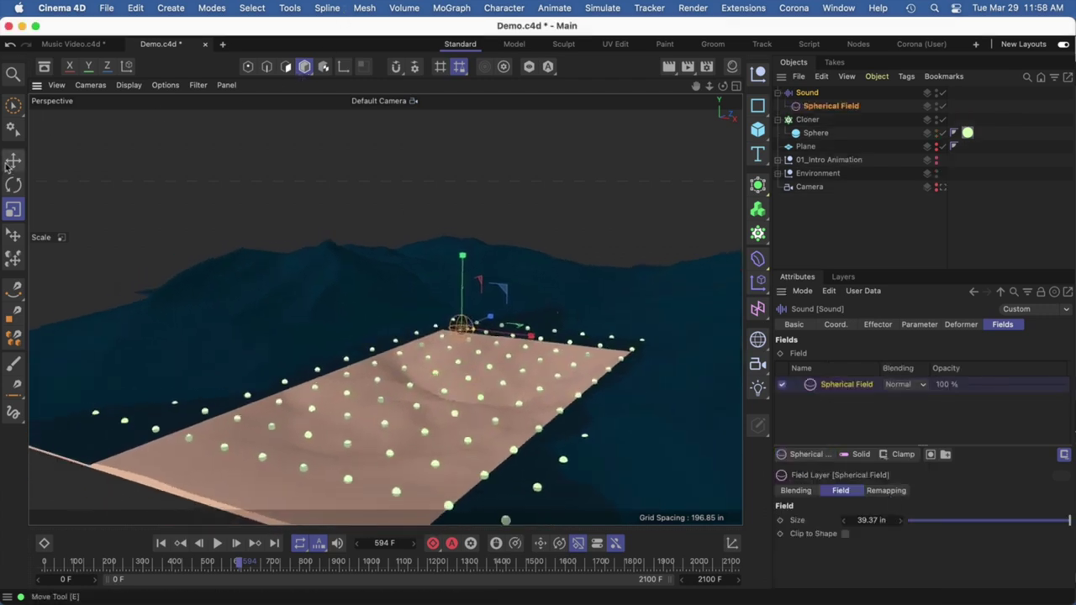
pyautogui.moveTo(464, 262); pyautogui.dragTo(599, 362)
pyautogui.scroll(4, 489, 358)
pyautogui.moveTo(489, 358)
pyautogui.keyDown('alt'); pyautogui.mouseDown()
pyautogui.moveTo(567, 374)
pyautogui.moveTo(415, 358)
pyautogui.moveTo(636, 354)
pyautogui.moveTo(528, 353)
pyautogui.moveTo(541, 344)
pyautogui.moveTo(514, 359)
pyautogui.moveTo(506, 351)
pyautogui.moveTo(445, 362)
pyautogui.moveTo(495, 339)
pyautogui.mouseUp(); pyautogui.keyUp('alt')
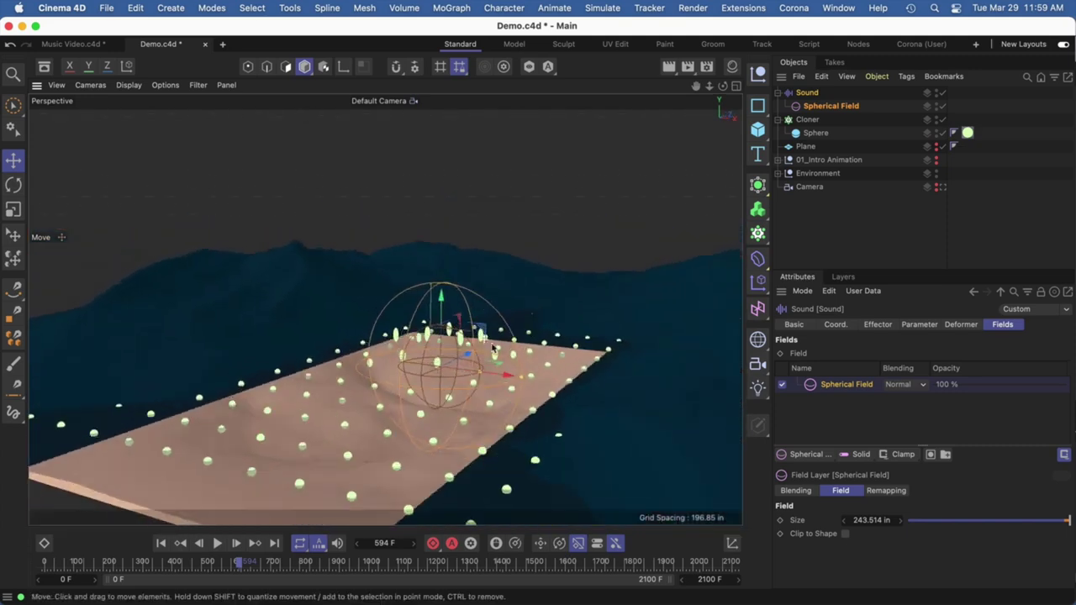
# - Add a Vibrate tag to the Spherical Field, enable its position vibration and play back the animation to test it
pyautogui.click(854, 107)
pyautogui.rightClick(837, 110)
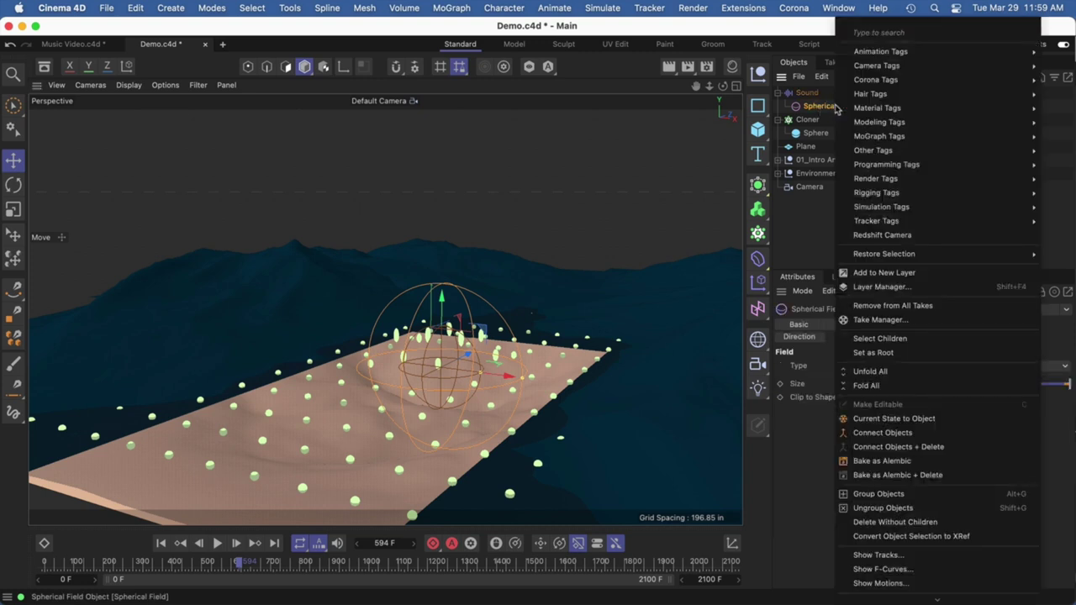
pyautogui.moveTo(875, 53)
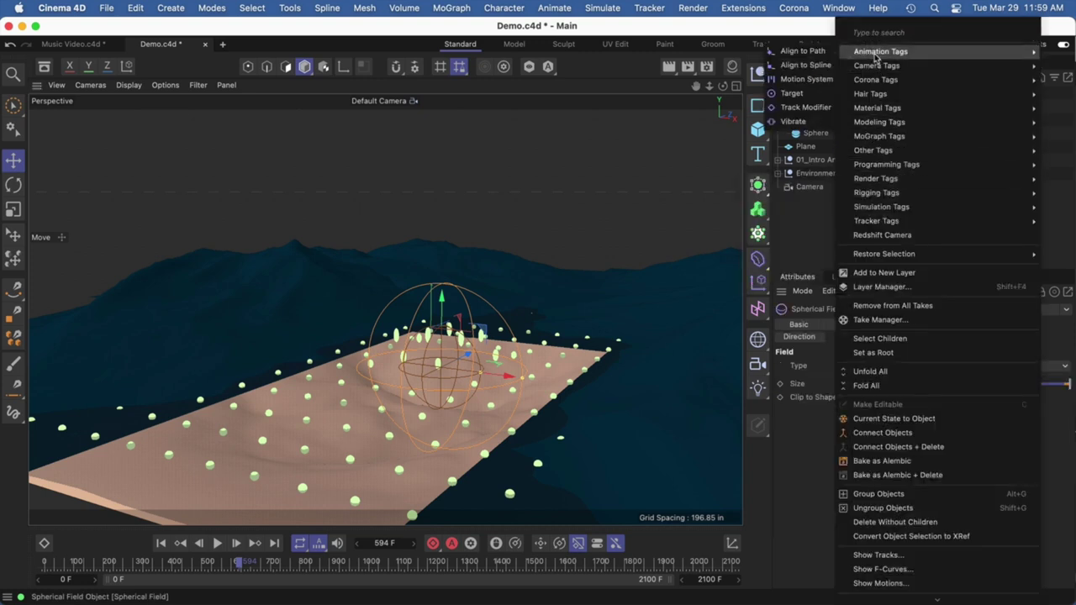
pyautogui.click(792, 121)
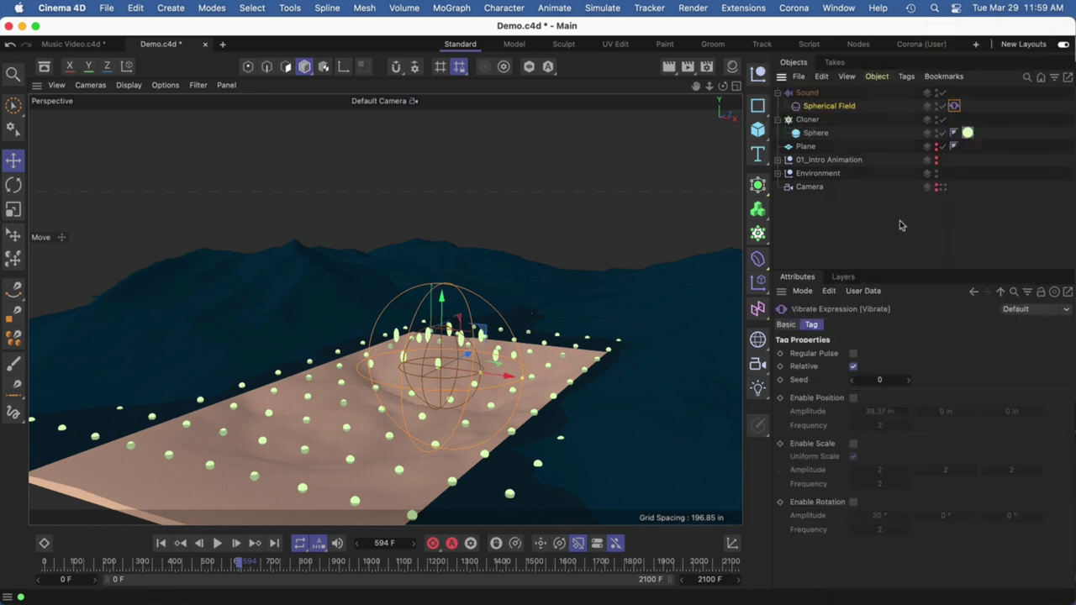
pyautogui.moveTo(899, 263); pyautogui.dragTo(898, 250)
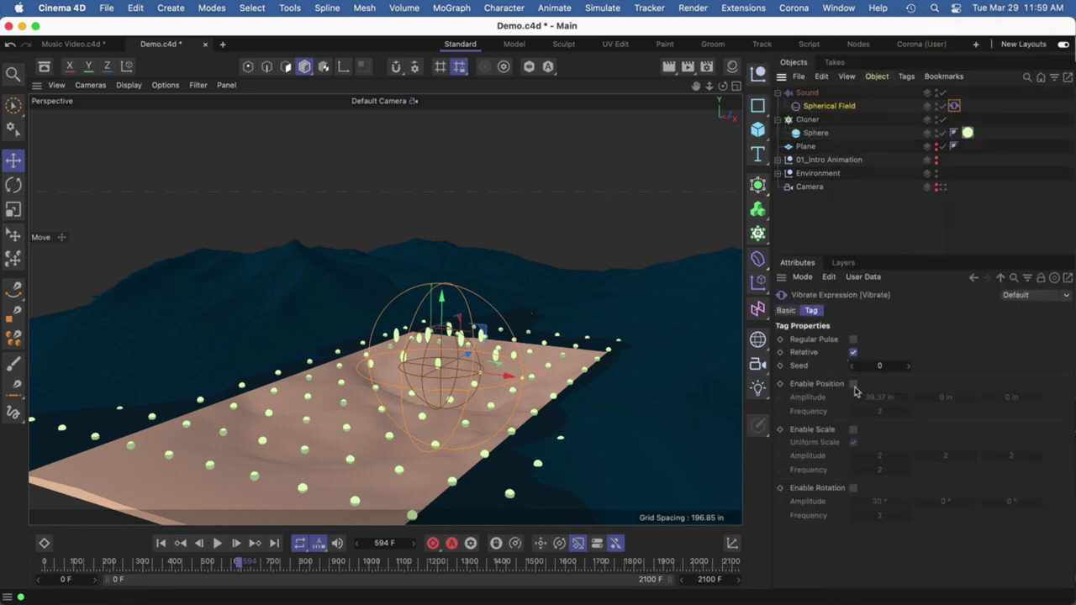
pyautogui.click(853, 384)
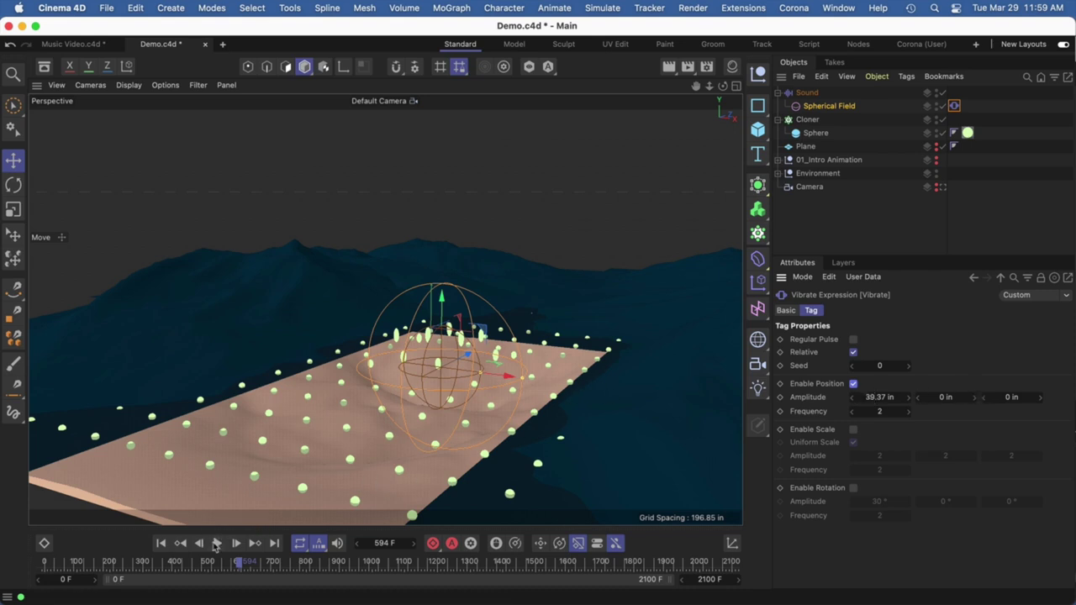
pyautogui.click(217, 542)
pyautogui.click(217, 543)
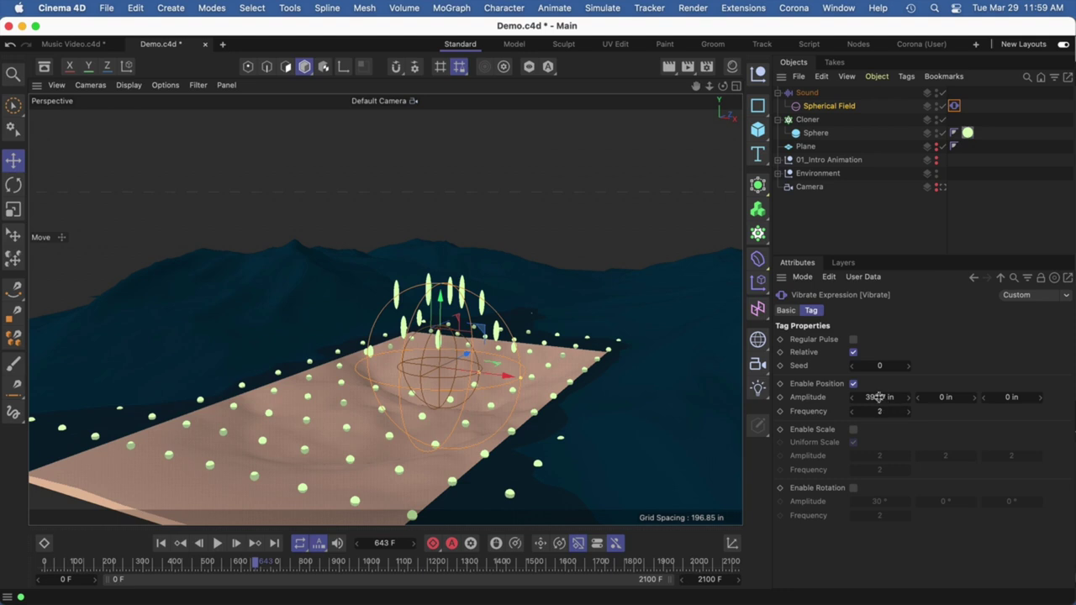
# - Raise the Vibrate tag's position amplitude to 153.37 in on X and 115 in on Z, and test it in playback
pyautogui.moveTo(877, 396); pyautogui.dragTo(894, 397)
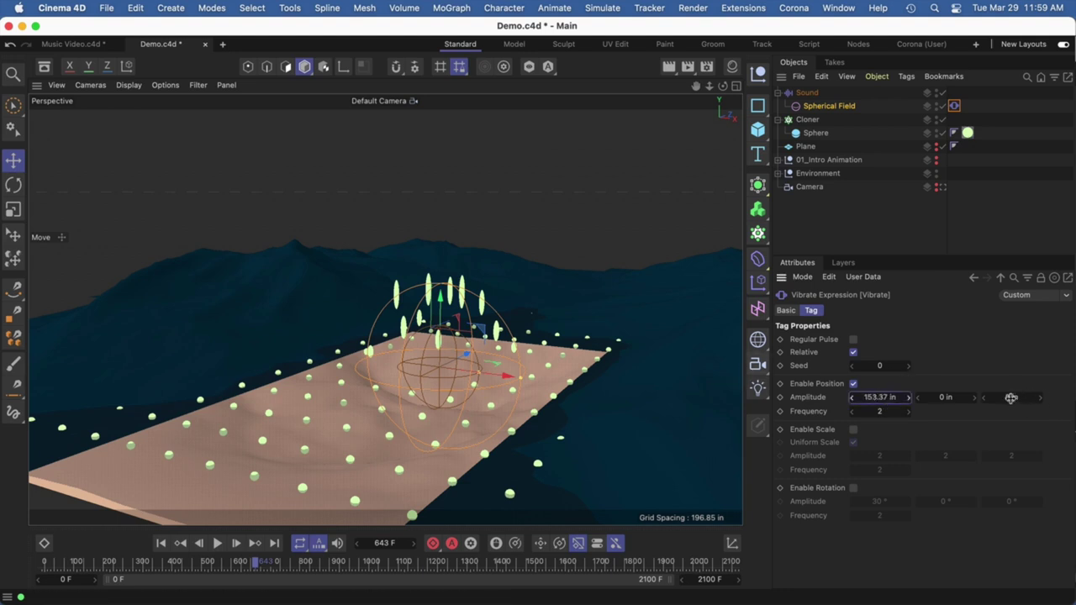
pyautogui.moveTo(1011, 397); pyautogui.dragTo(1036, 398)
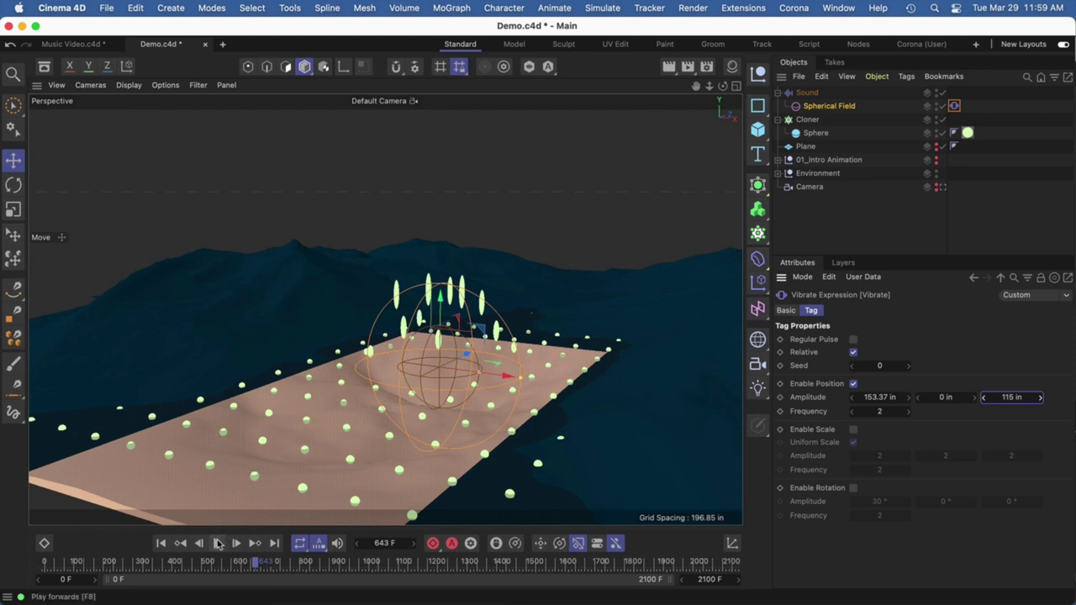
pyautogui.click(217, 543)
pyautogui.click(217, 543)
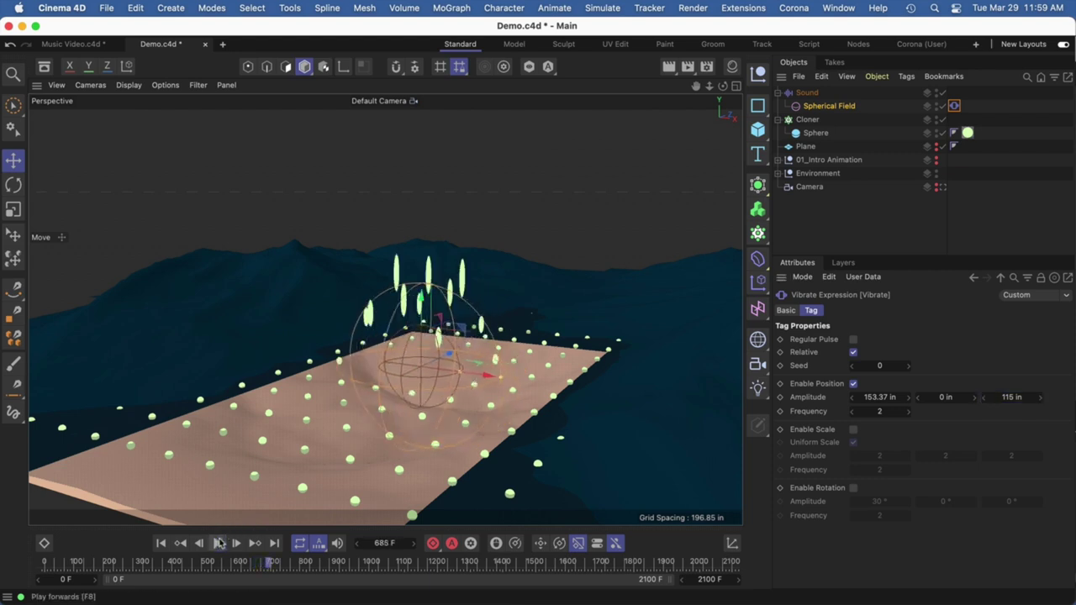
# - Increase the Vibrate tag's position amplitude to 295.37 in on X and 456 in on Z, and test it in playback
pyautogui.click(1006, 398)
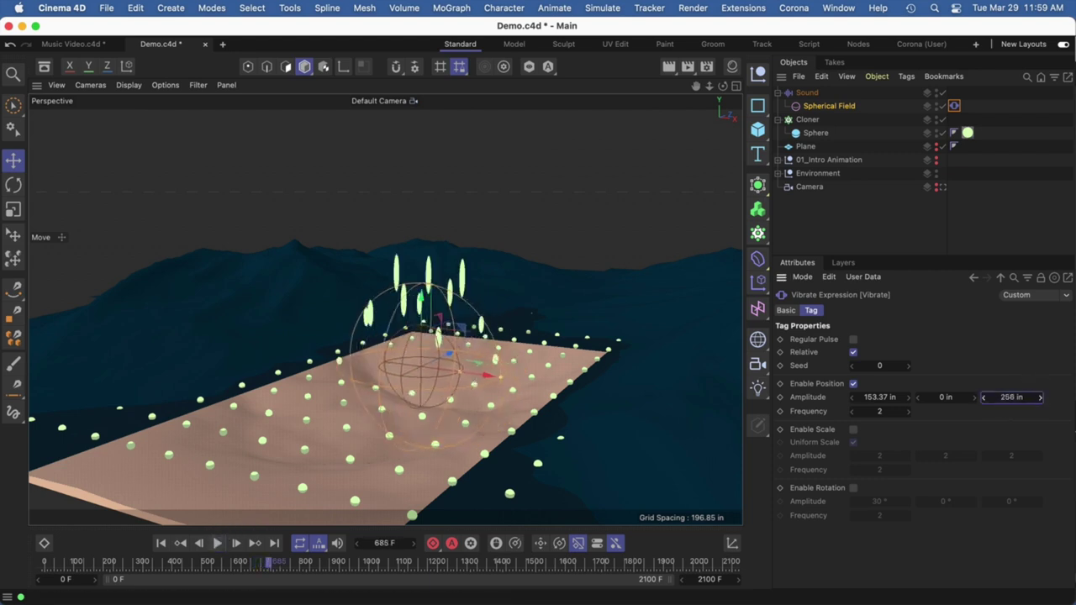
pyautogui.click(870, 397)
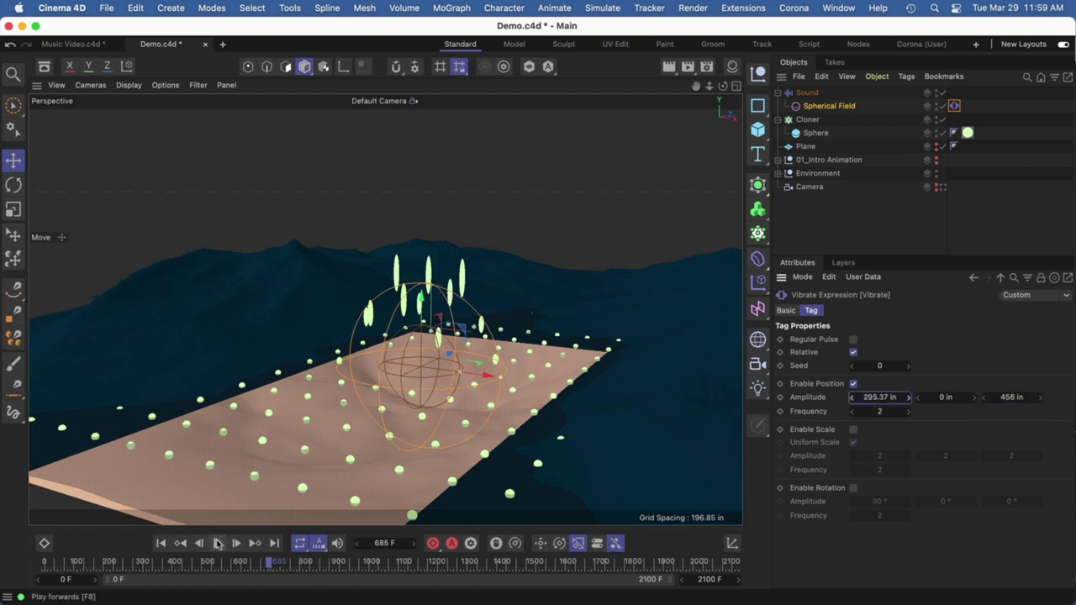
pyautogui.click(217, 544)
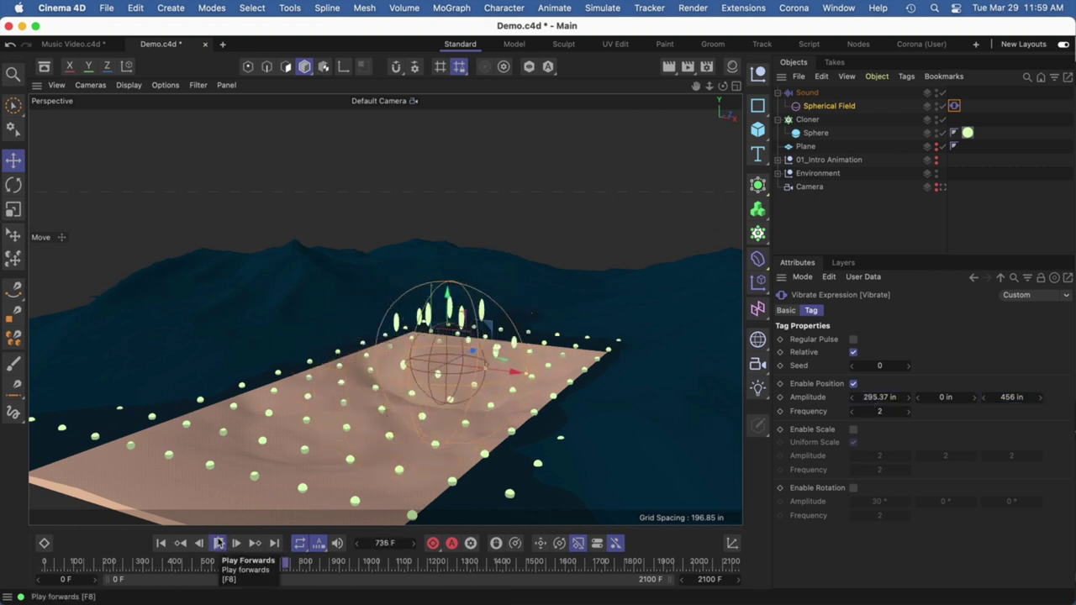
pyautogui.click(217, 543)
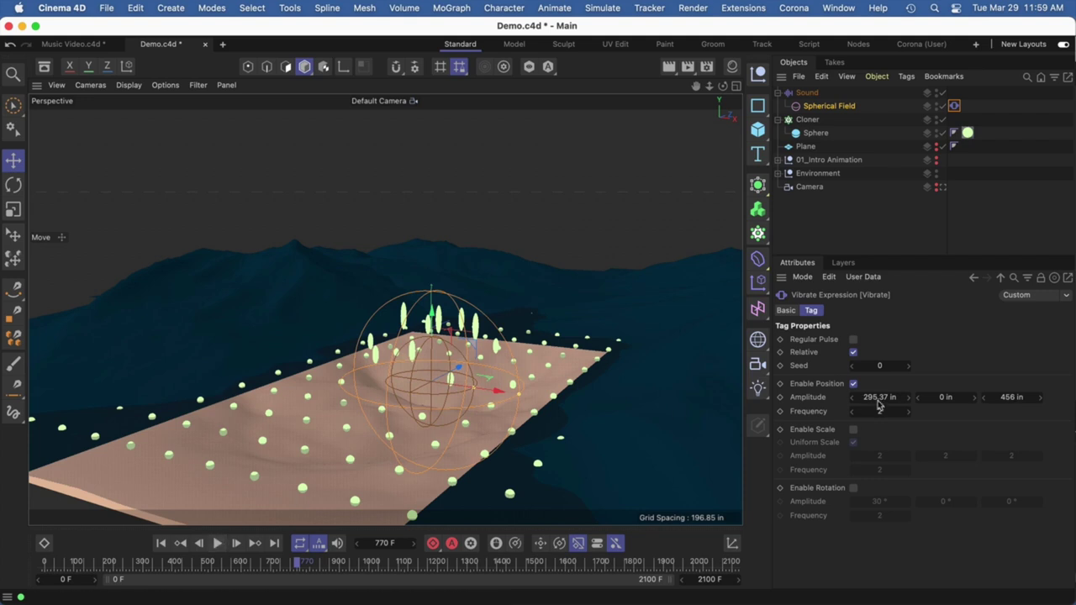
# - Reduce the Vibrate tag's position amplitude to 263.37 in on X and 377 in on Z, and play back the result
pyautogui.moveTo(879, 396); pyautogui.dragTo(858, 396)
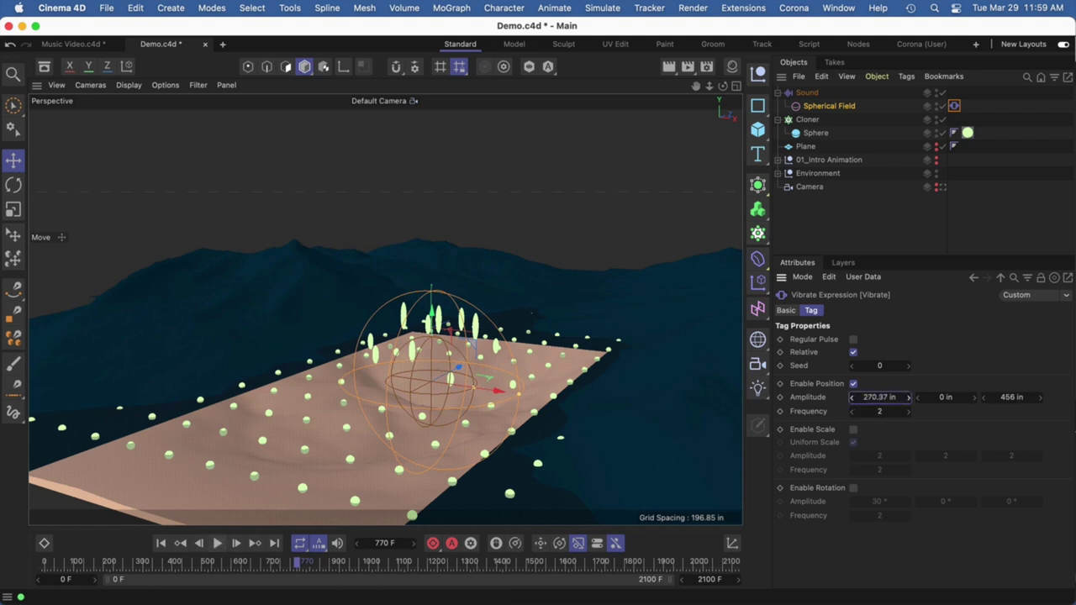
pyautogui.click(1000, 397)
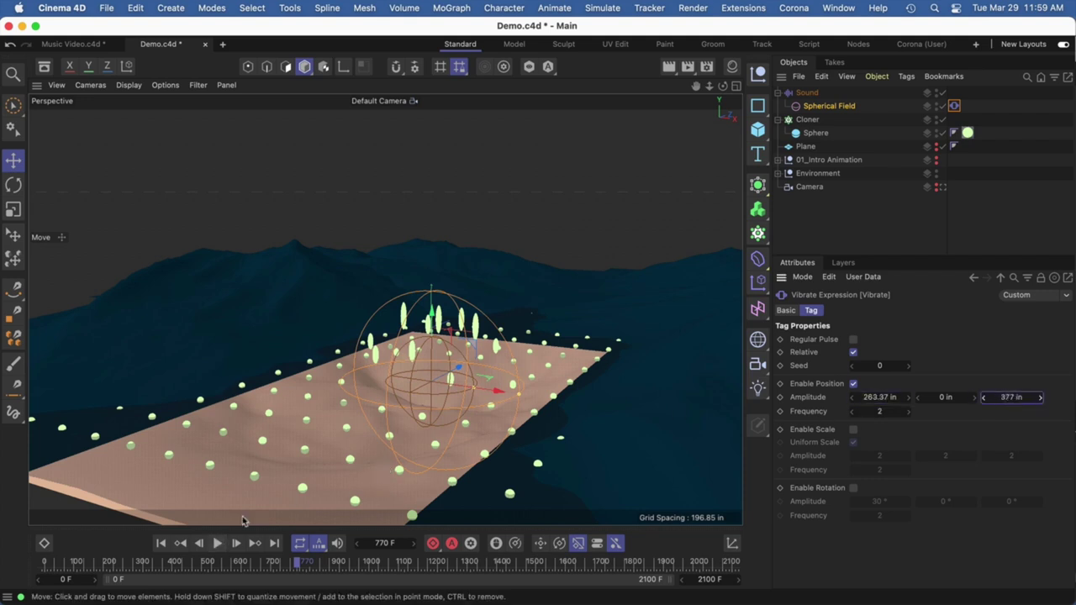
pyautogui.click(217, 543)
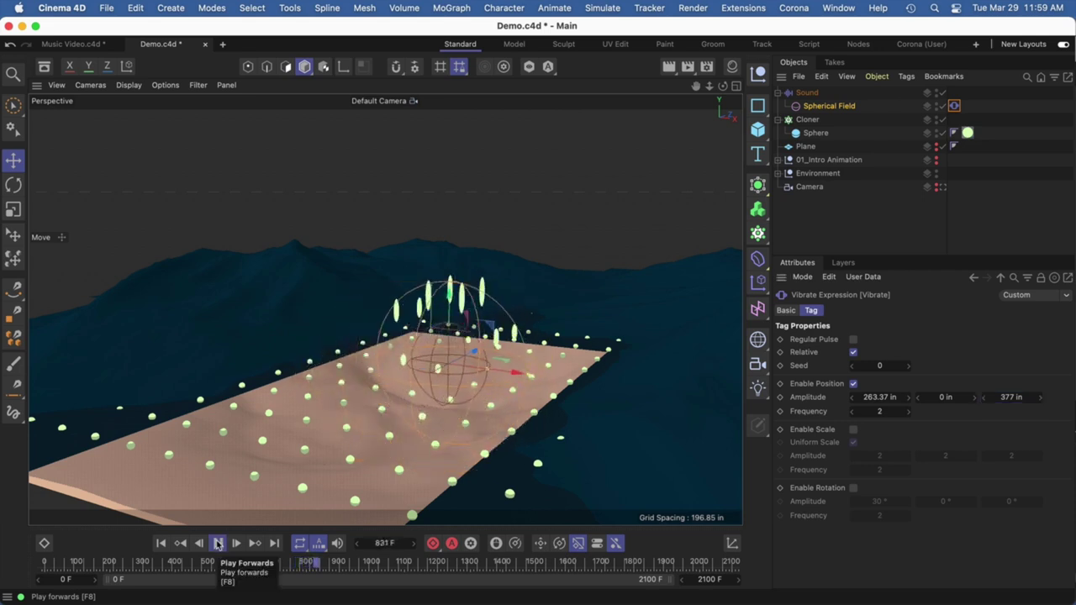
pyautogui.click(217, 543)
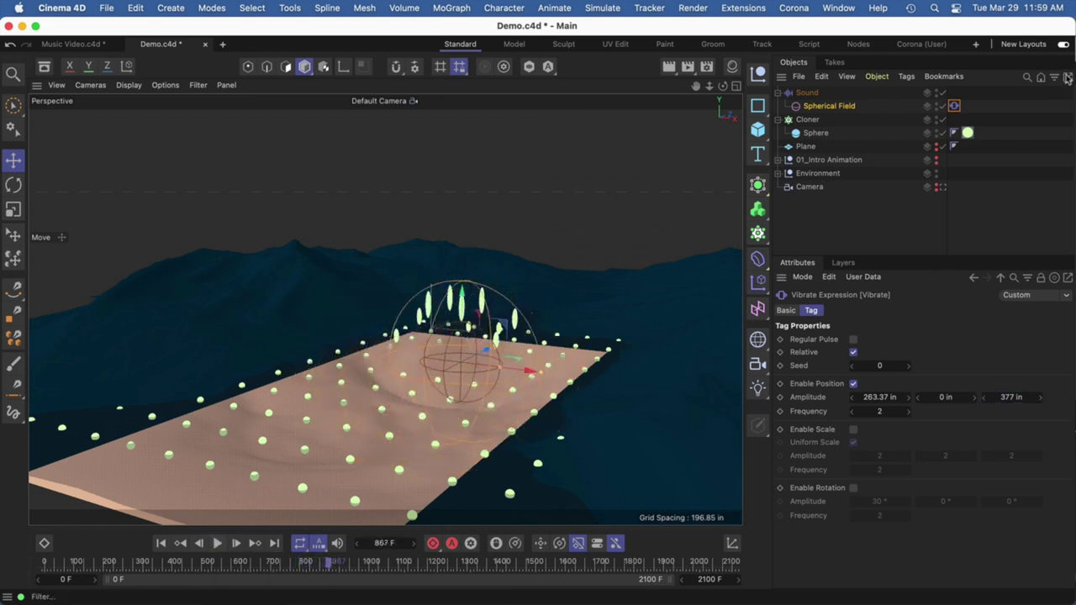
# - Set the Sound effector's probe decay to 57 % and play back the animation to check the smoother motion
pyautogui.click(807, 93)
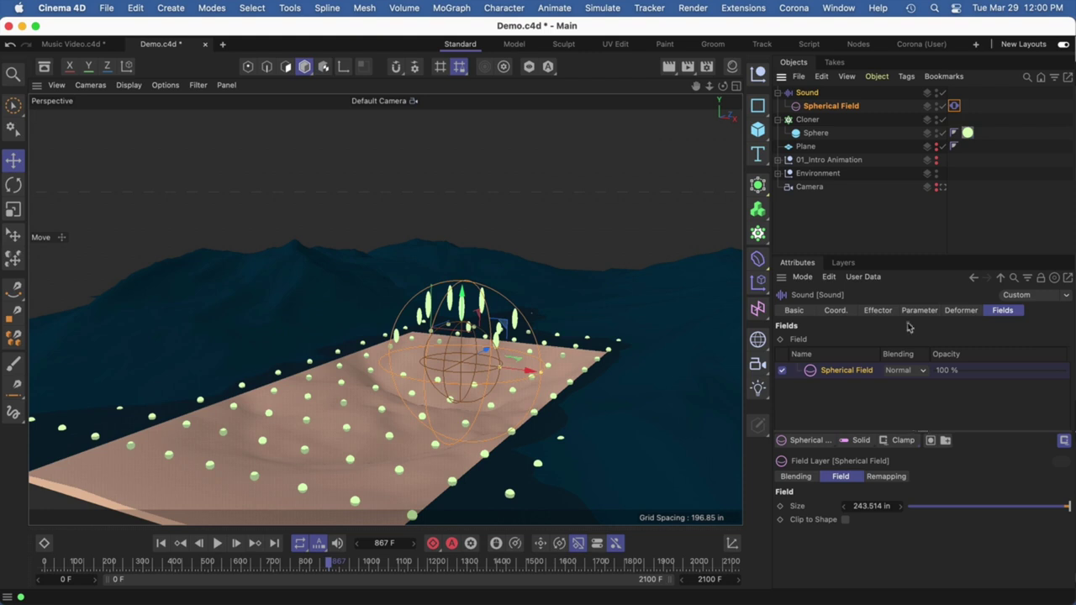
pyautogui.click(877, 311)
pyautogui.scroll(-8, 801, 501)
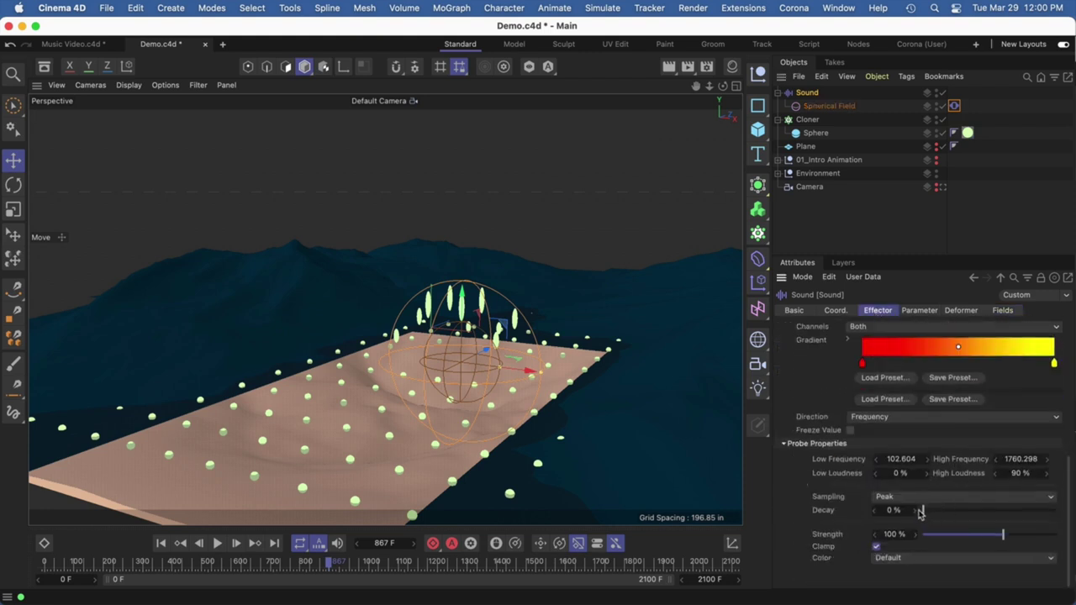
pyautogui.moveTo(923, 510); pyautogui.dragTo(946, 513)
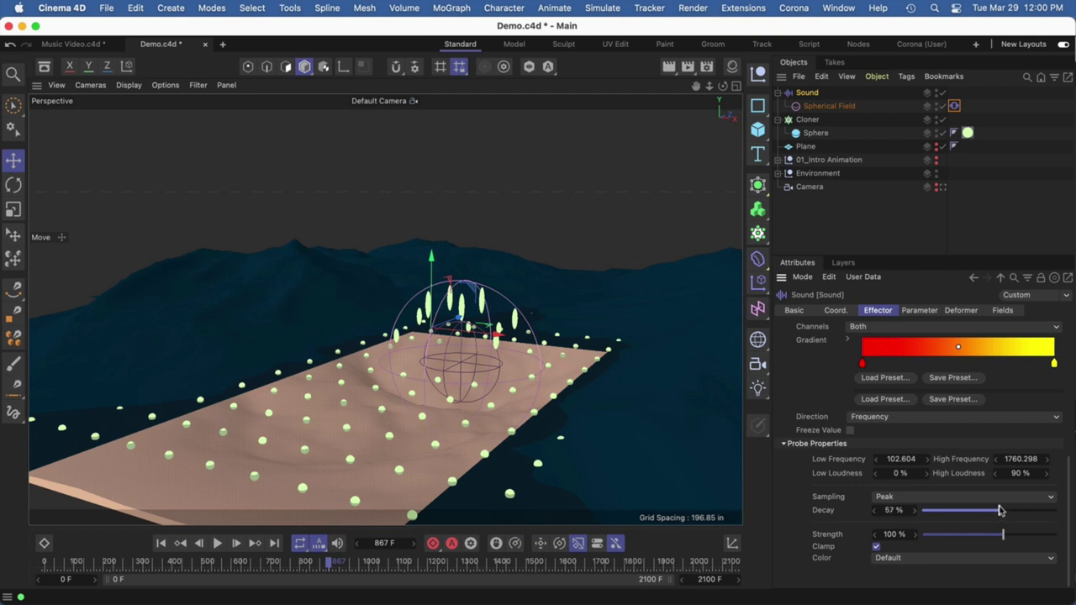
pyautogui.click(217, 543)
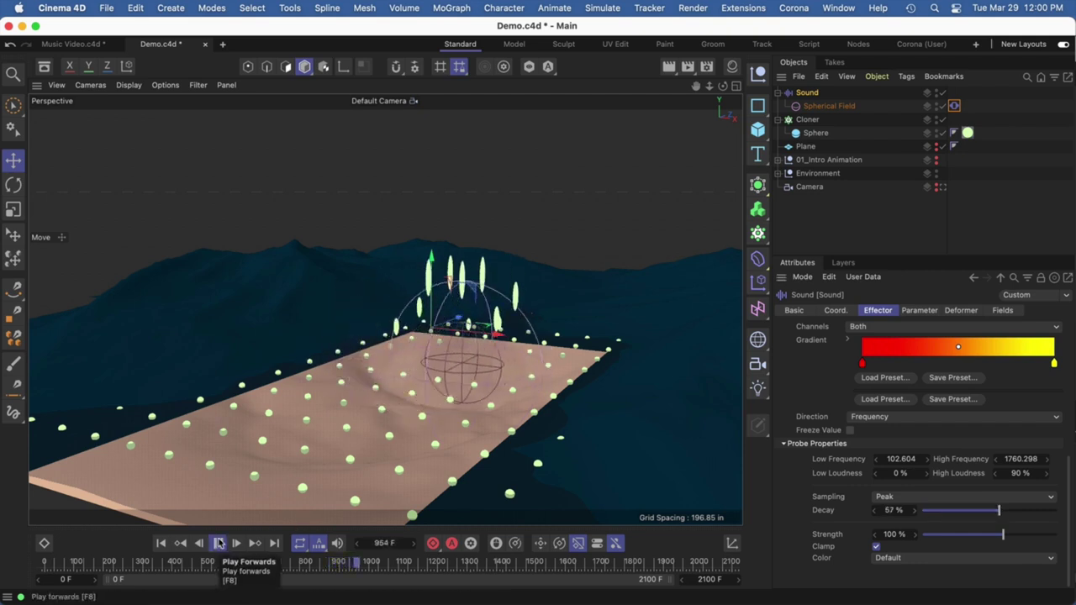
pyautogui.click(219, 542)
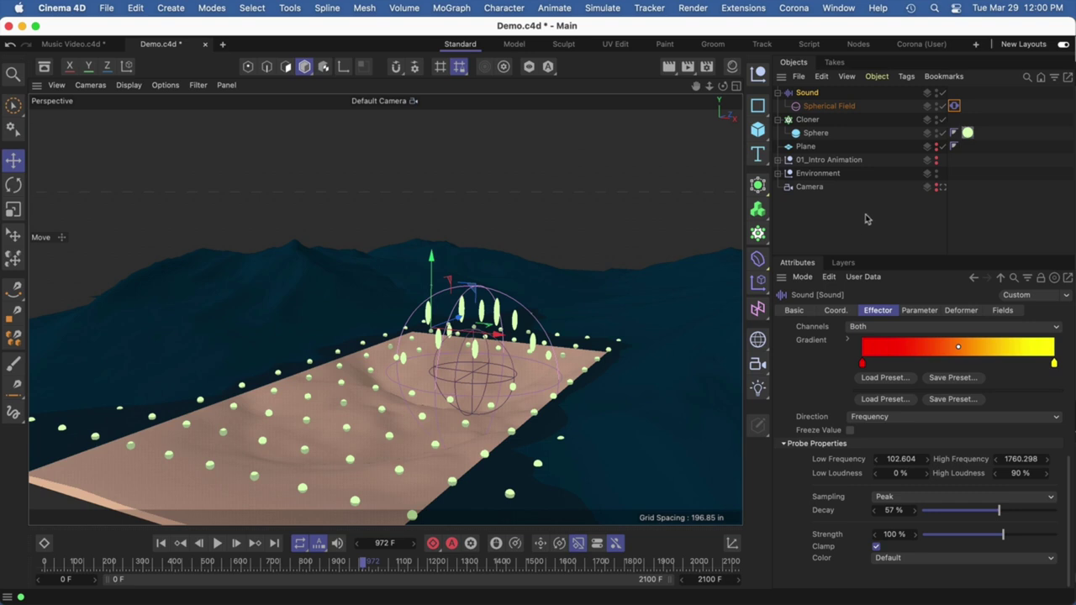
# - Change the Sound effector's probe sampling to Step and play back the animation to test it
pyautogui.click(927, 498)
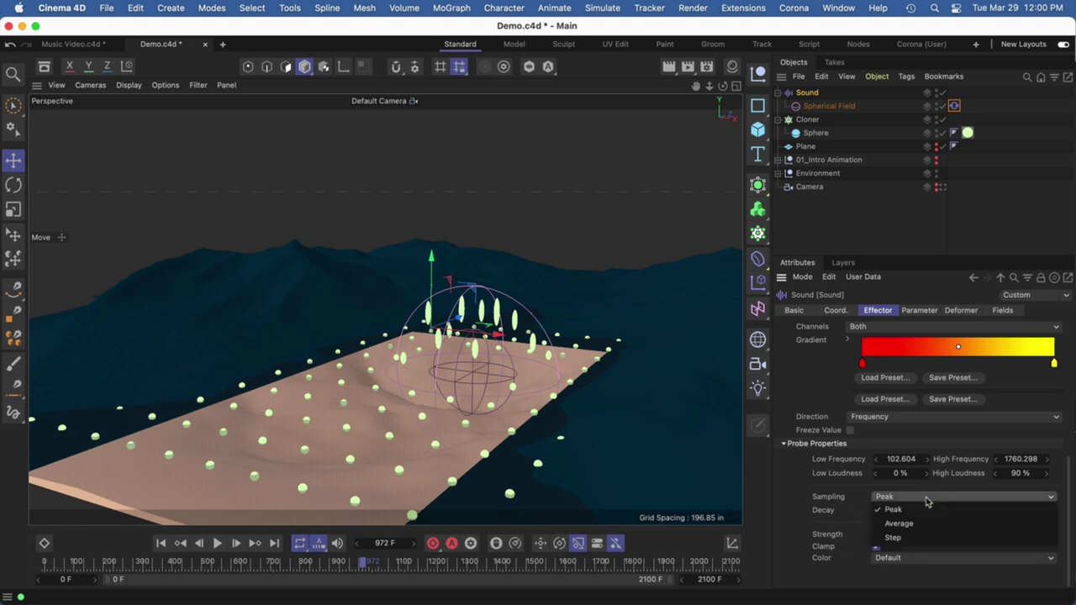
pyautogui.click(923, 538)
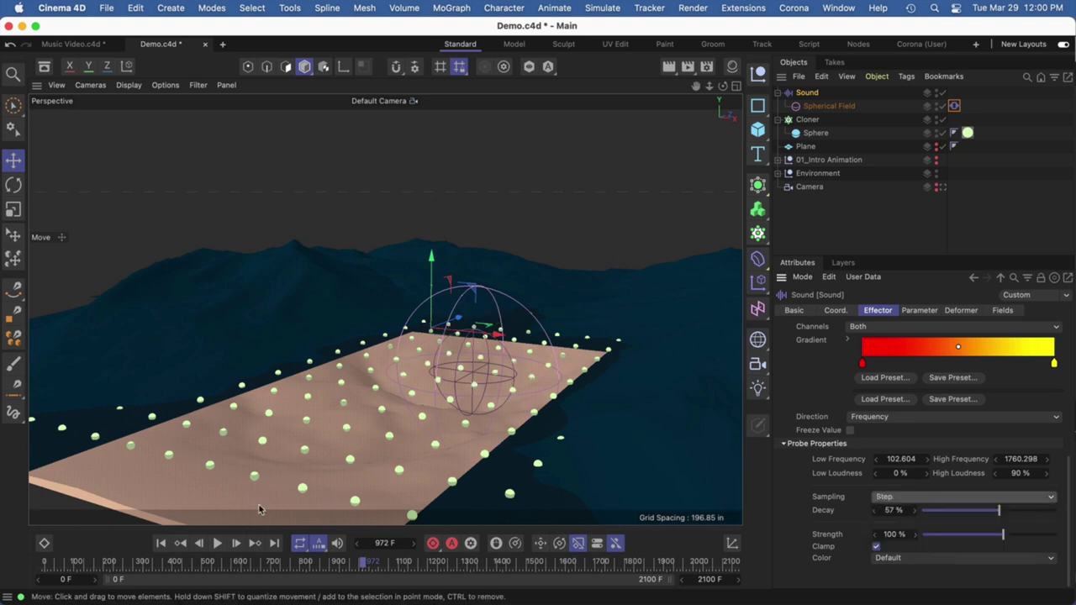
pyautogui.click(218, 543)
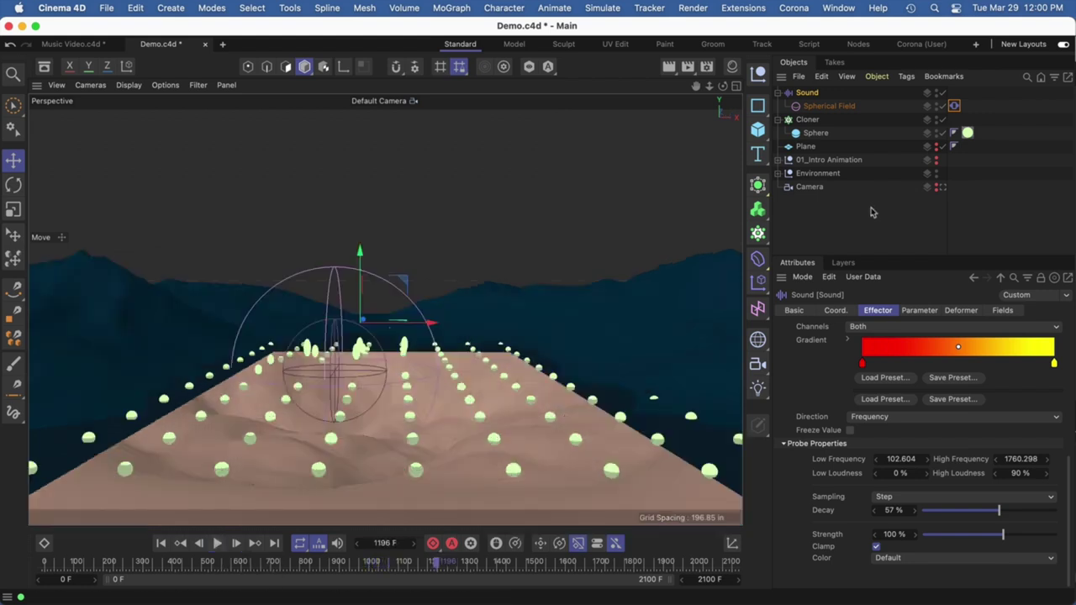
# - Group the Sound effector and the Cloner with its Sphere in a null named 02_Spheres on water, and save the scene
pyautogui.click(779, 93)
pyautogui.keyDown('shift'); pyautogui.click(817, 120); pyautogui.keyUp('shift')
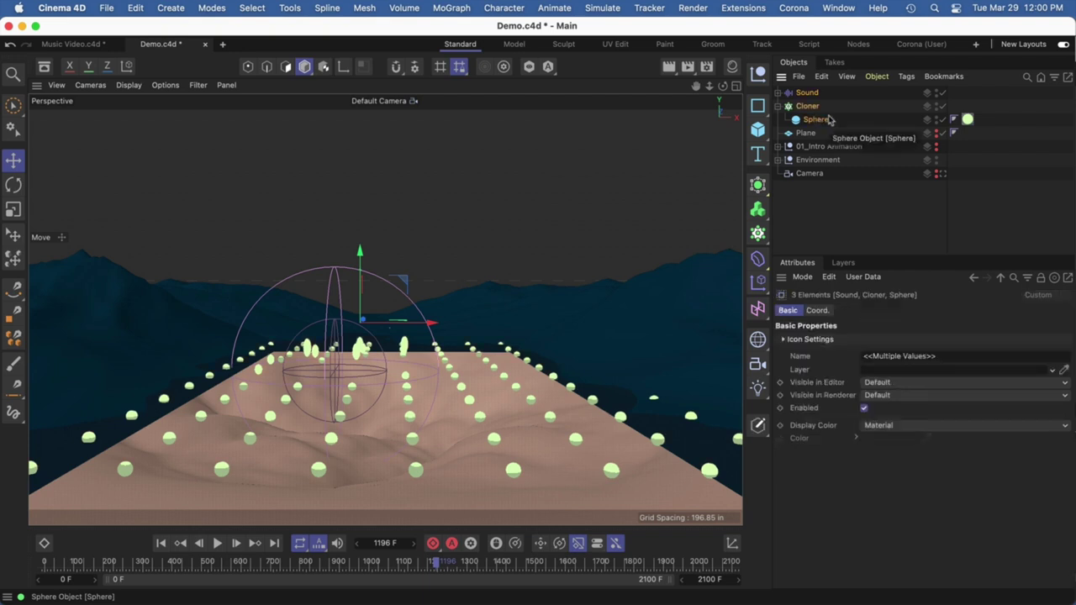
pyautogui.hotkey('alt', 'g')
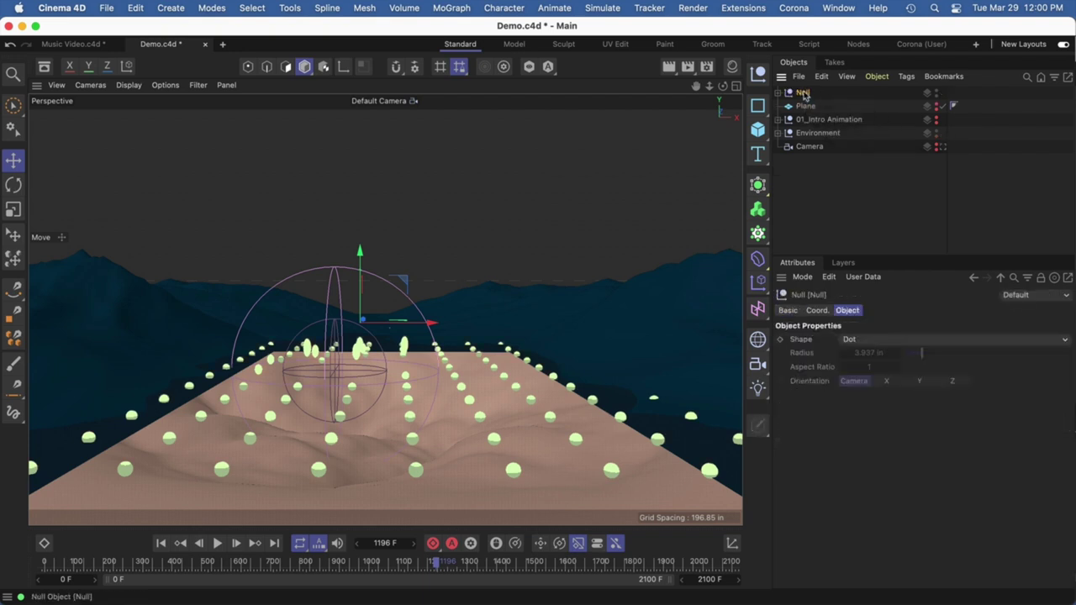
pyautogui.doubleClick(804, 93)
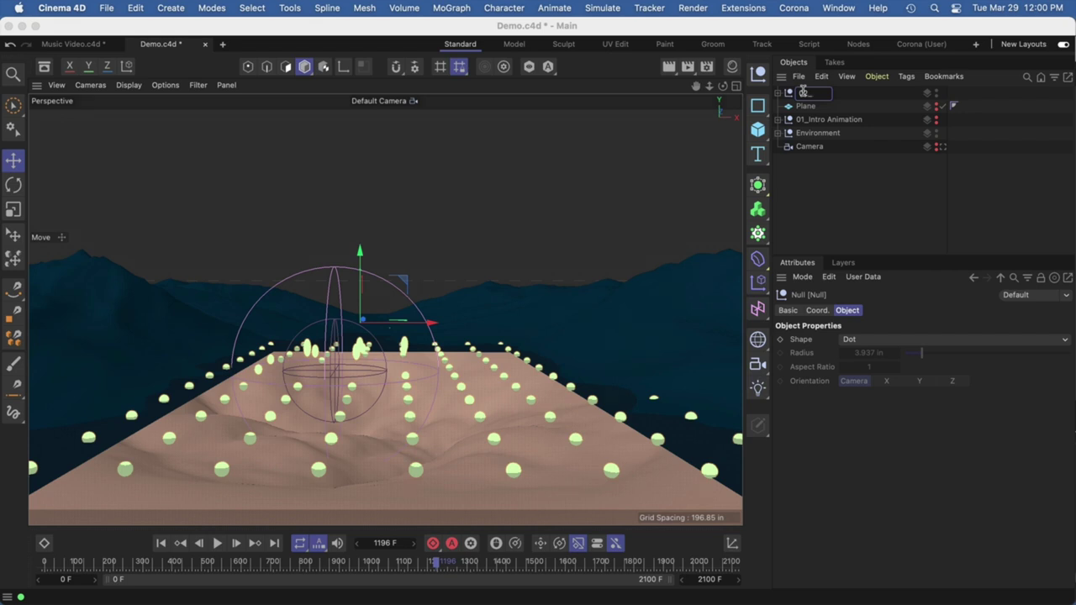
pyautogui.write('02_Spheres on water')
pyautogui.press('Return')
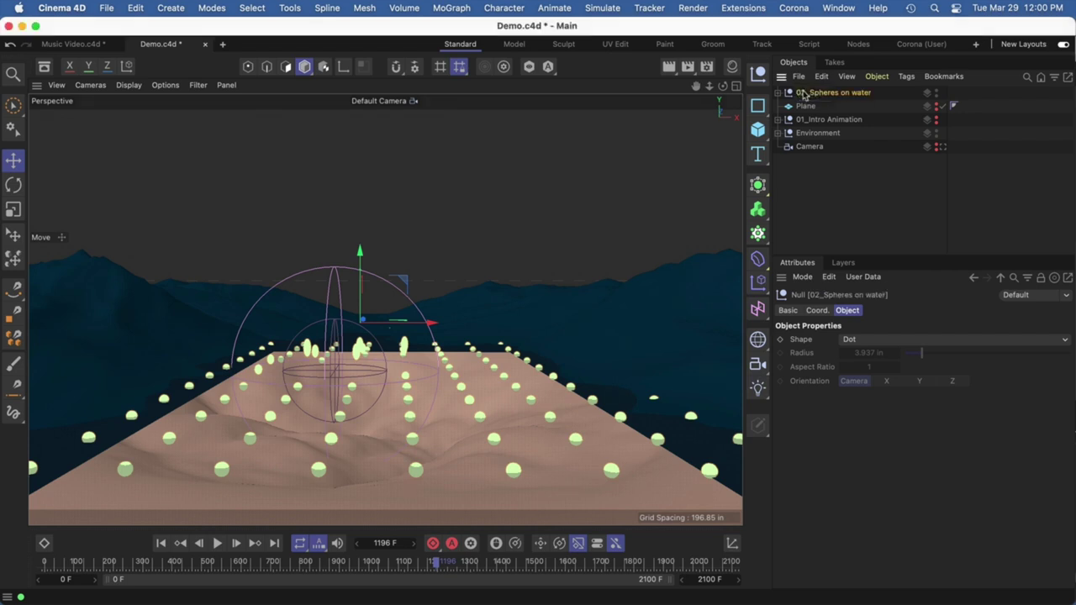
pyautogui.click(902, 176)
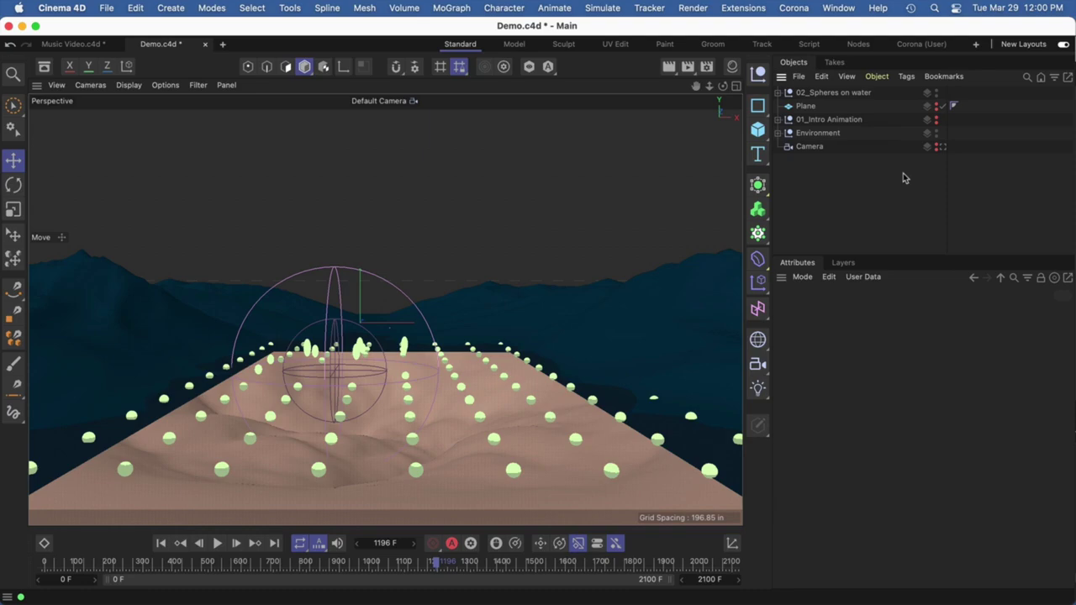
pyautogui.press('super+s')
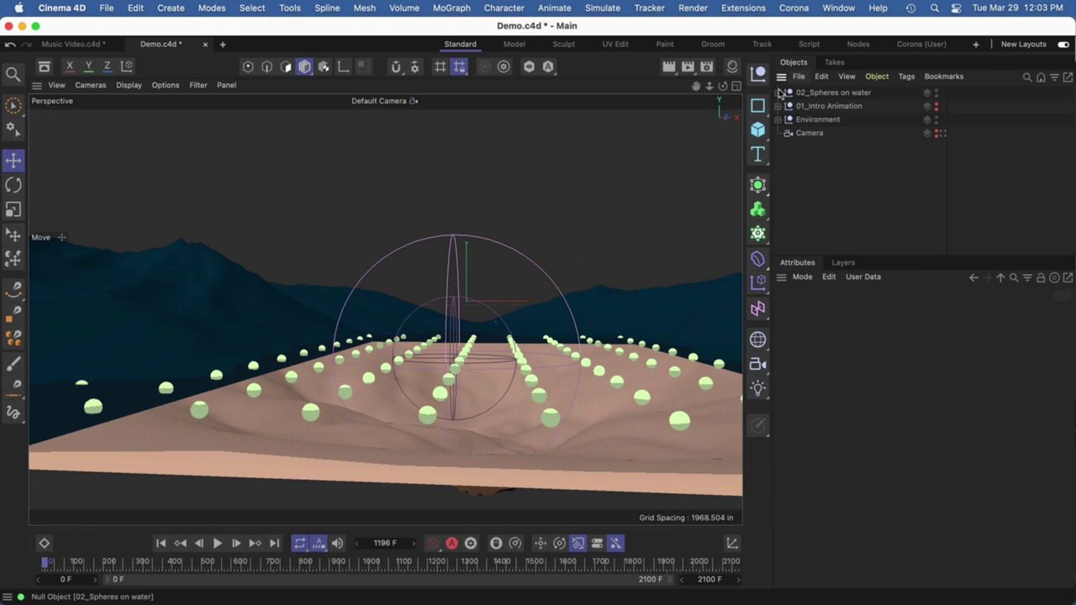
# - Duplicate the Plane from the 02_Spheres on water group to the top of the object hierarchy
pyautogui.click(778, 92)
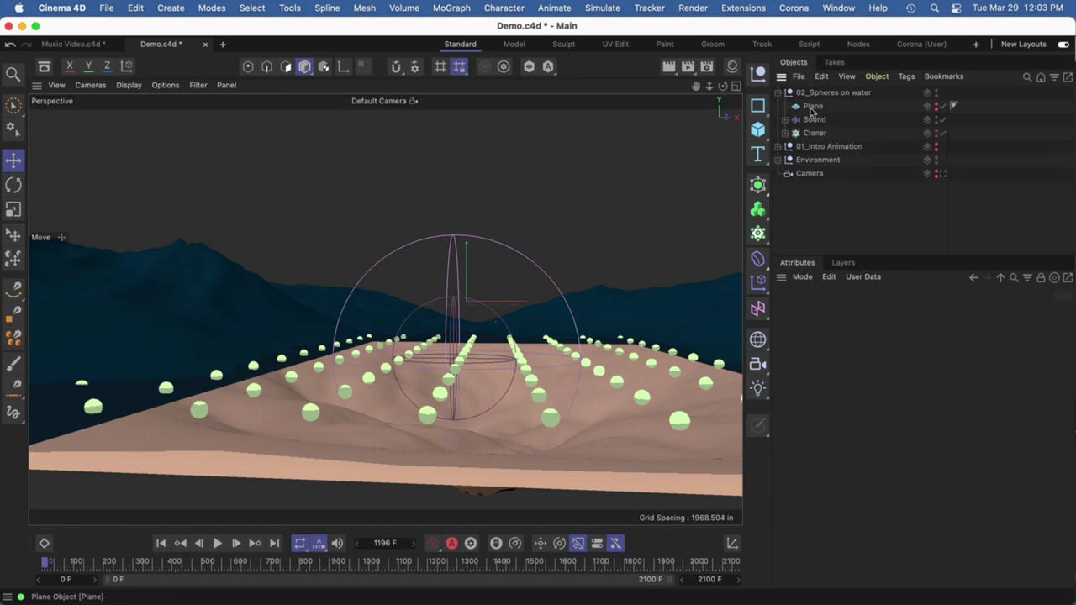
pyautogui.click(812, 112)
pyautogui.moveTo(812, 112); pyautogui.dragTo(802, 92)
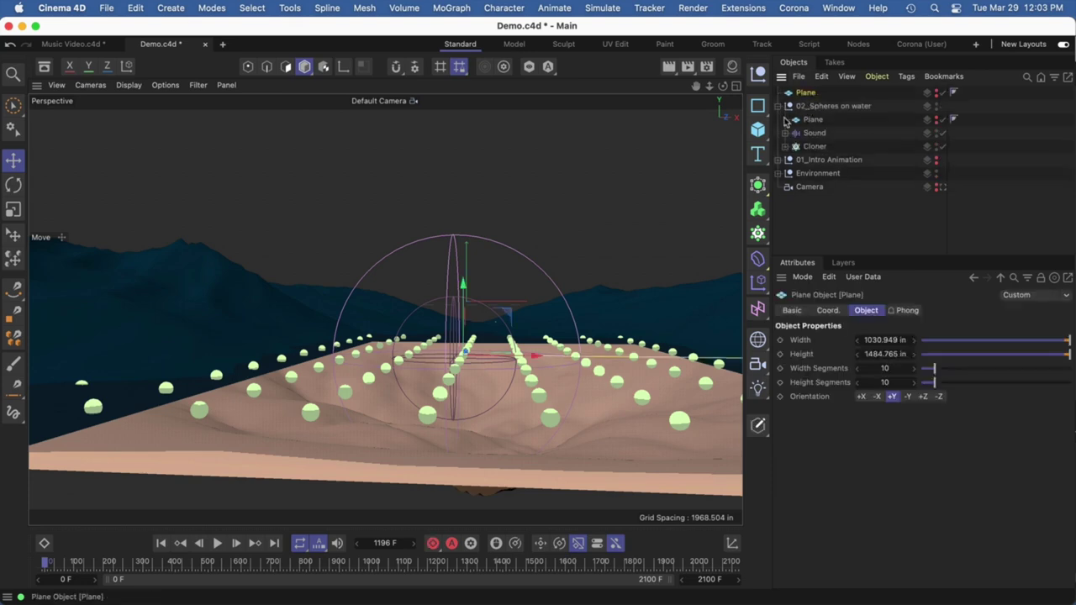
pyautogui.click(778, 106)
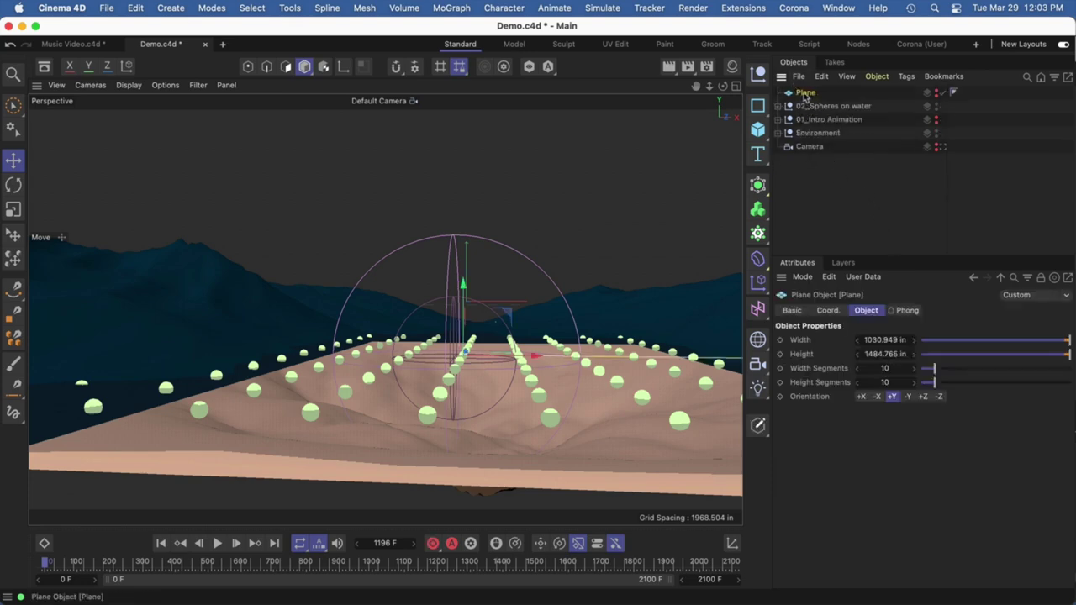
# - Hide the Environment group in the viewport and make the duplicated Plane visible there
pyautogui.keyDown('alt'); pyautogui.moveTo(505, 361); pyautogui.dragTo(279, 453); pyautogui.keyUp('alt')
pyautogui.scroll(3, 516, 336)
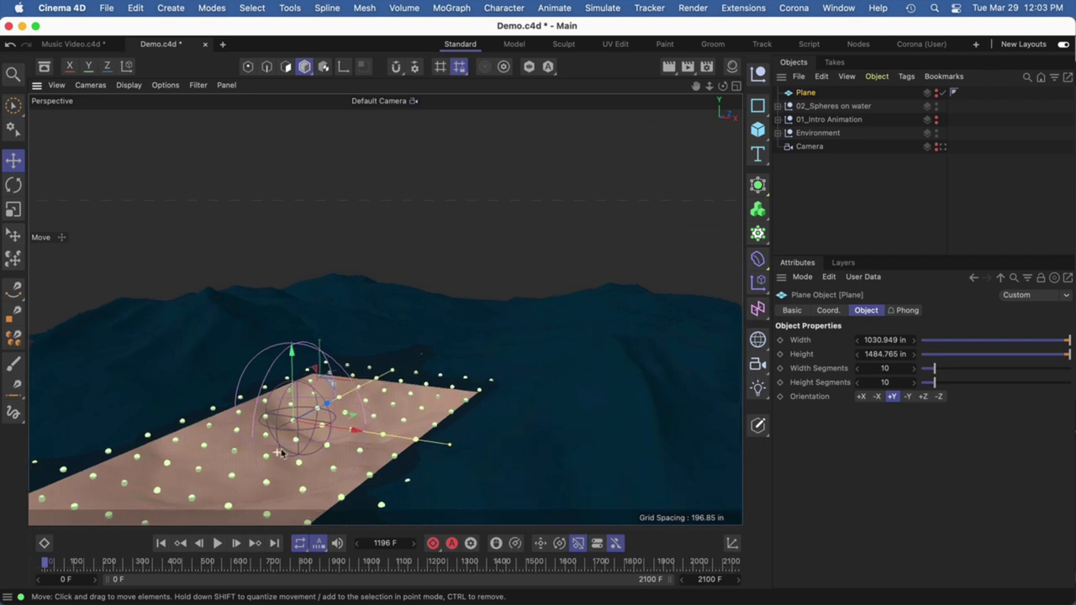
pyautogui.click(937, 133)
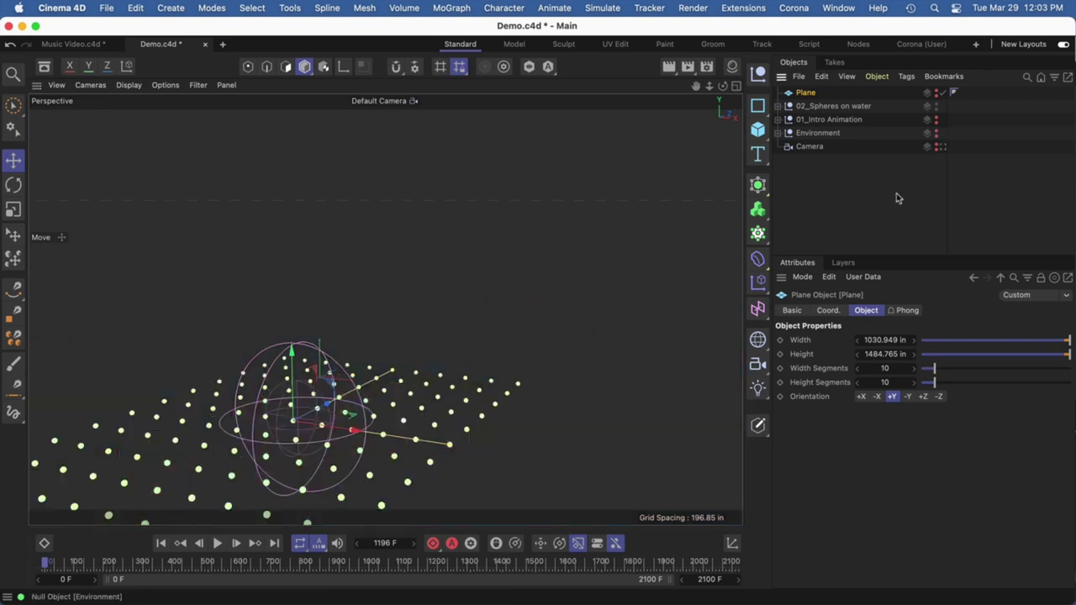
pyautogui.scroll(-2, 507, 264)
pyautogui.keyDown('alt'); pyautogui.moveTo(506, 263); pyautogui.dragTo(448, 351); pyautogui.keyUp('alt')
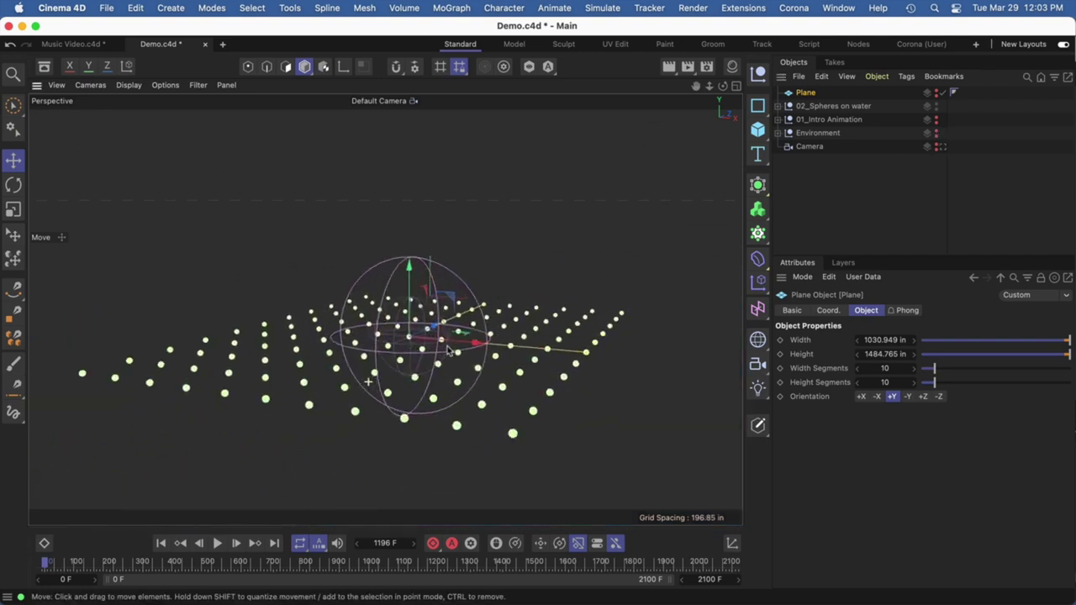
pyautogui.click(936, 91)
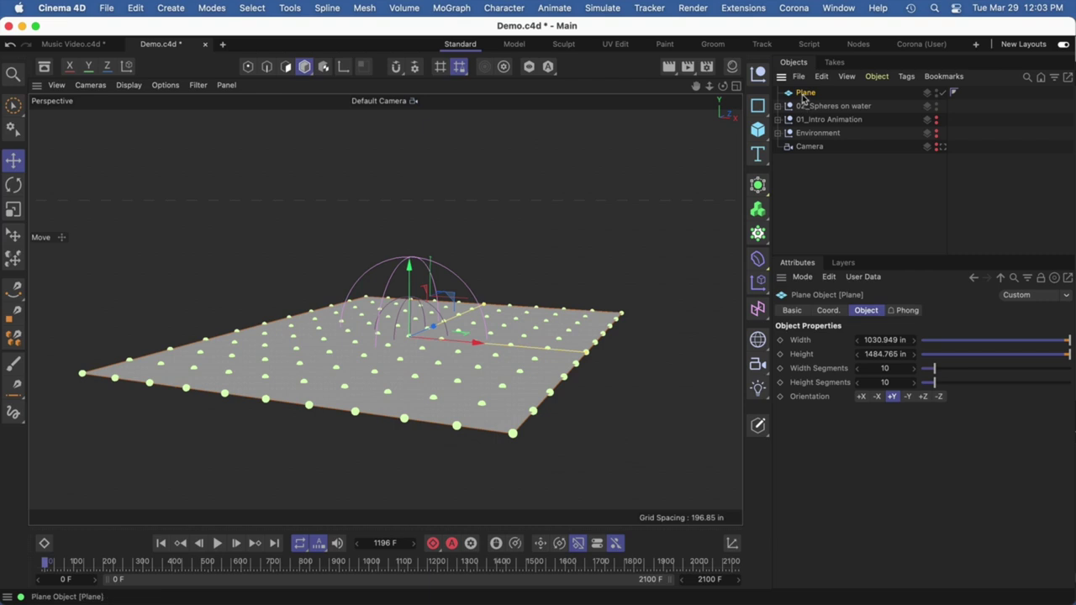
# - Add an Atom Array and nest the duplicated Plane inside it
pyautogui.click(757, 185)
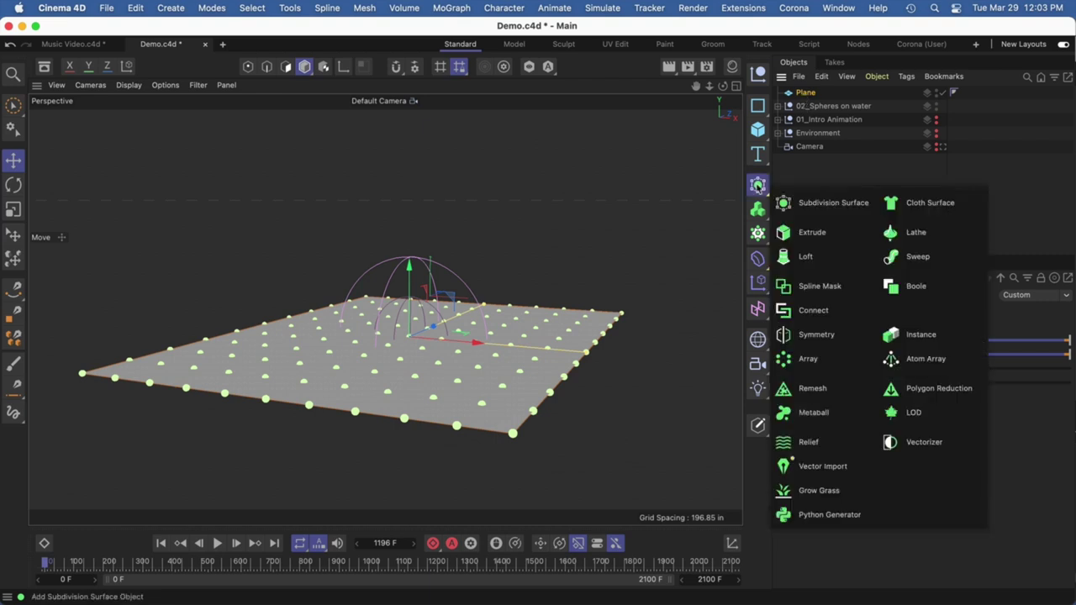
pyautogui.click(917, 359)
pyautogui.moveTo(809, 108); pyautogui.dragTo(817, 97)
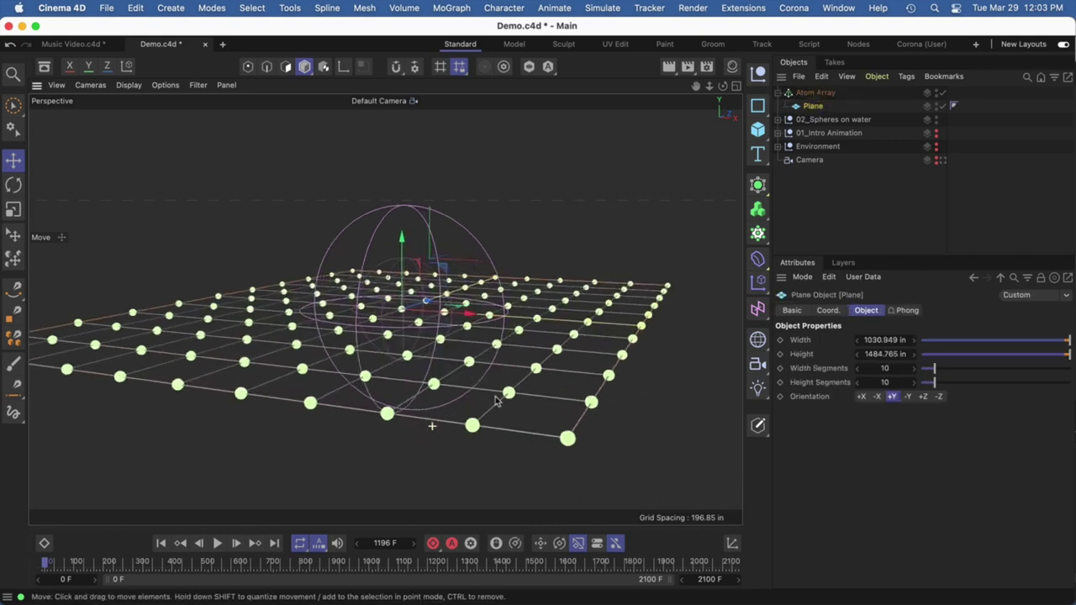
pyautogui.scroll(5, 495, 401)
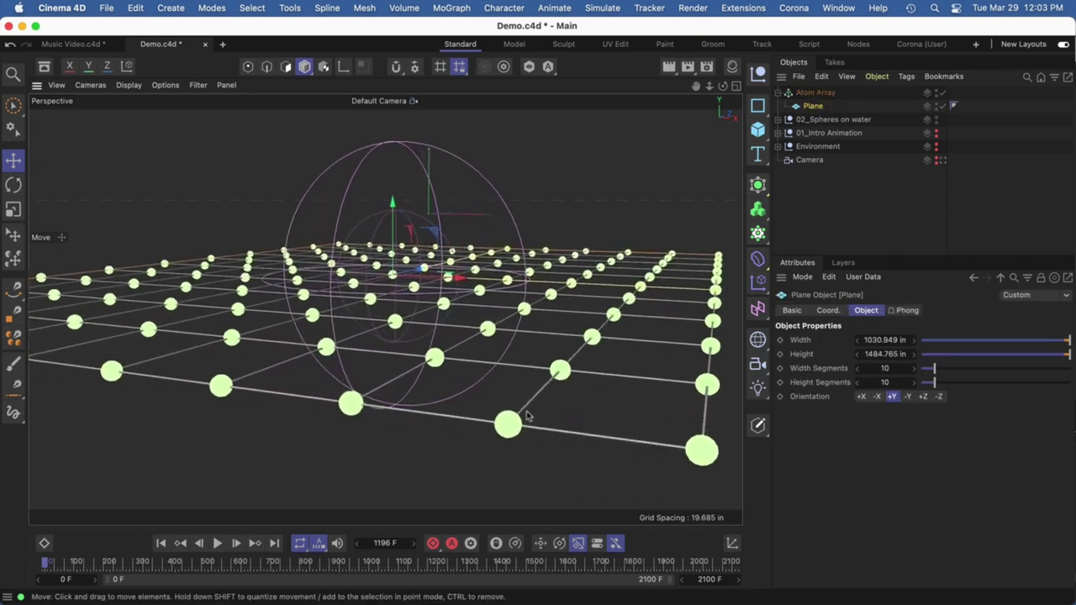
# - Hide the 02_Spheres on water group in the viewport and inspect the Atom Array grid on its own
pyautogui.click(936, 121)
pyautogui.scroll(4, 540, 403)
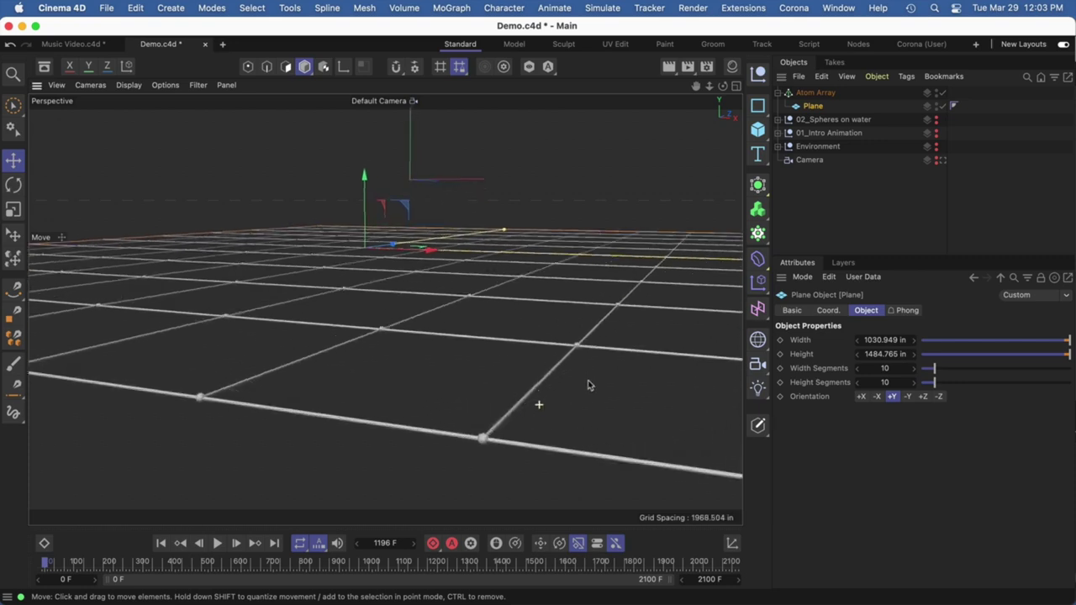
pyautogui.keyDown('alt'); pyautogui.moveTo(384, 308); pyautogui.dragTo(596, 371); pyautogui.keyUp('alt')
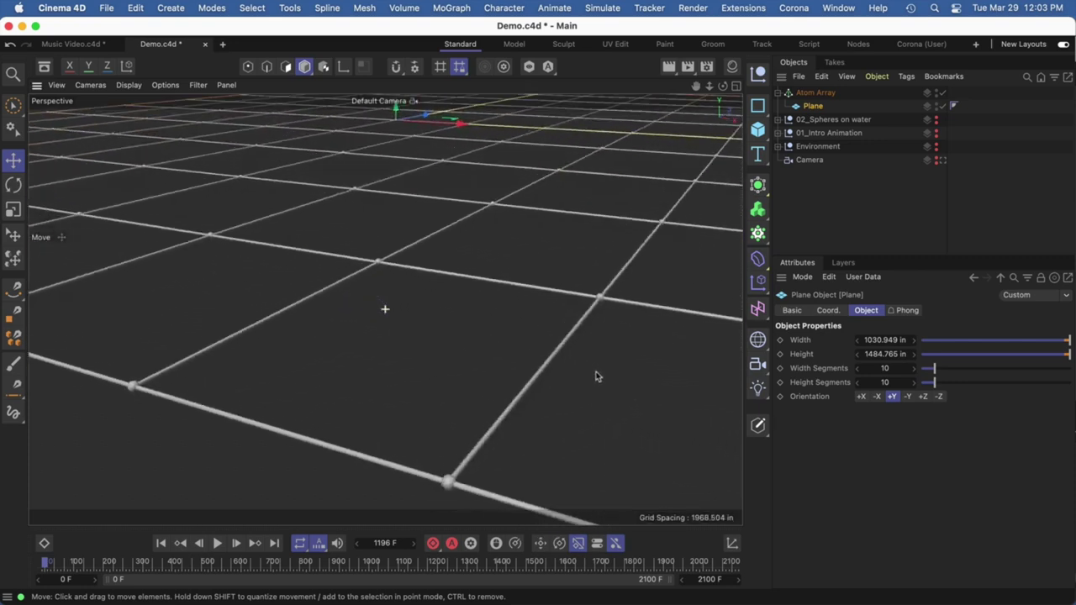
pyautogui.keyDown('alt'); pyautogui.moveTo(506, 311); pyautogui.dragTo(319, 332, button='right'); pyautogui.keyUp('alt')
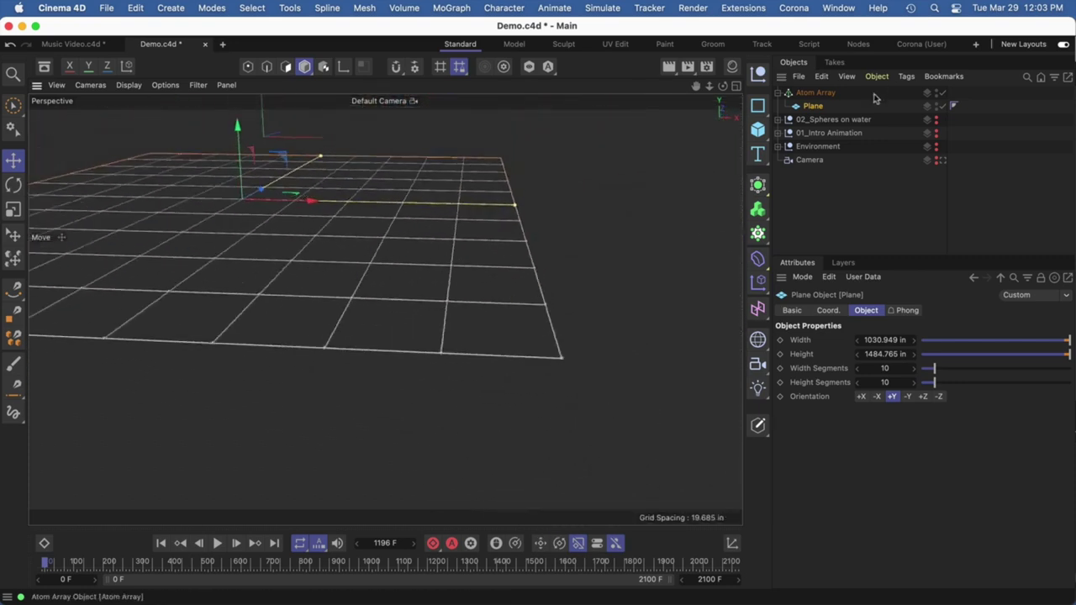
# - Set both the sphere radius and the cylinder radius of the Atom Array to 0.75 in
pyautogui.click(810, 94)
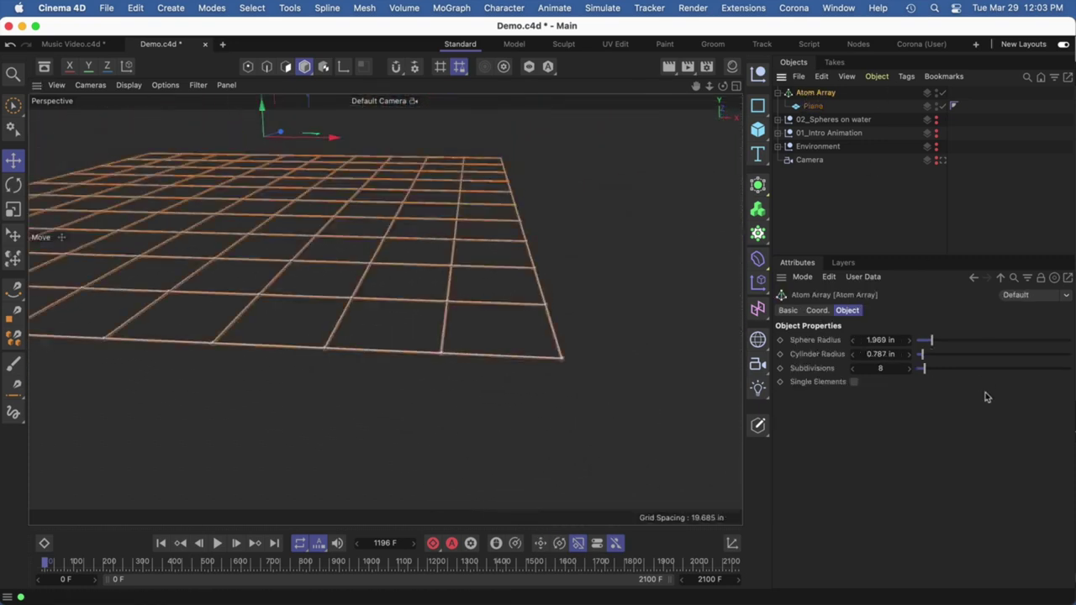
pyautogui.click(879, 340)
pyautogui.write('.75')
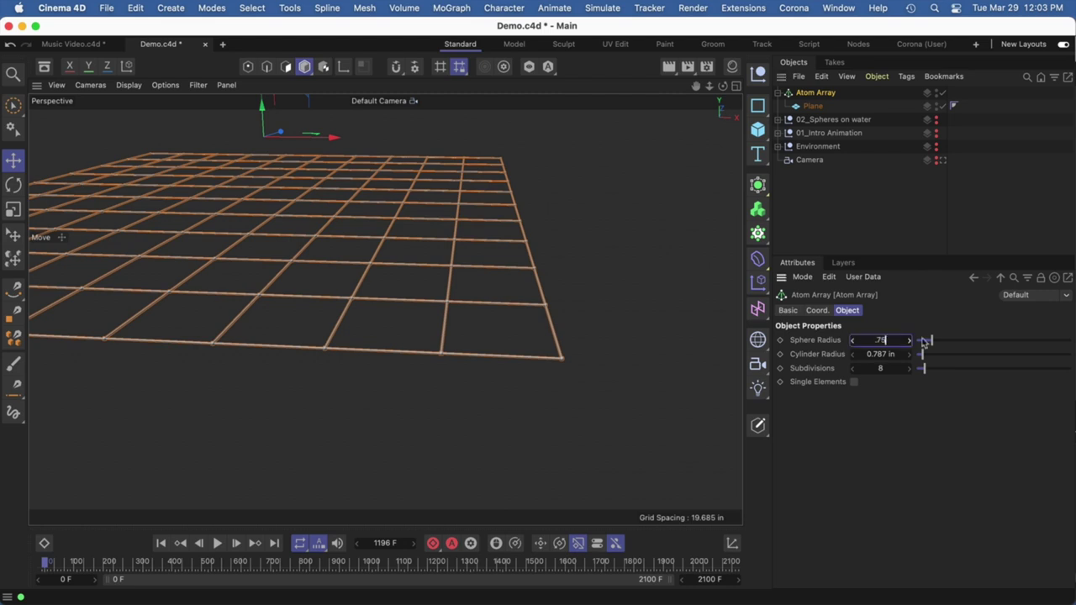
pyautogui.press('Tab')
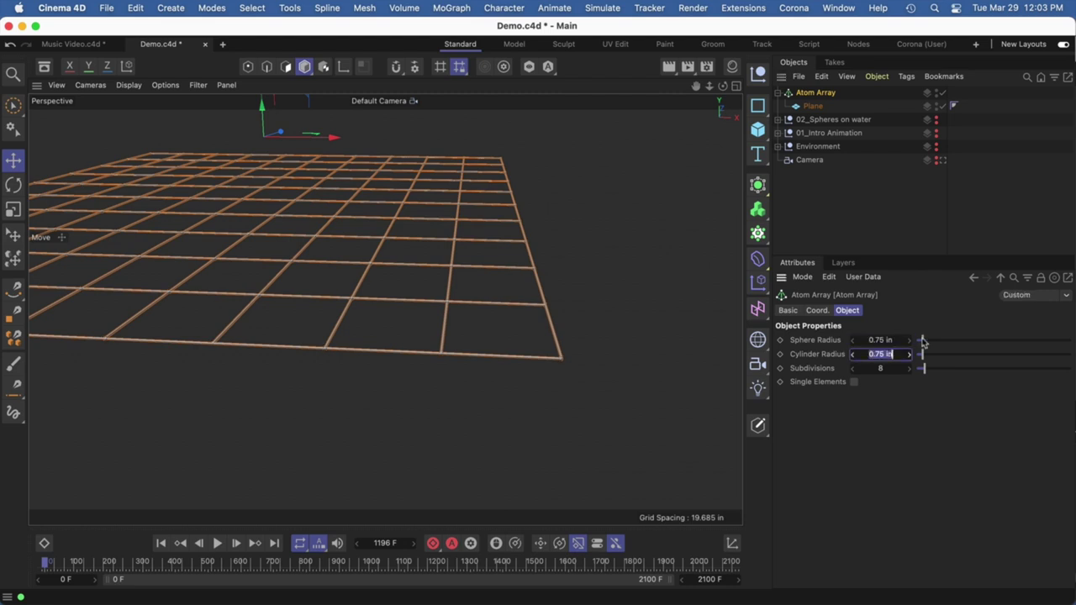
pyautogui.keyDown('alt'); pyautogui.moveTo(449, 308); pyautogui.dragTo(415, 298, button='right'); pyautogui.keyUp('alt')
pyautogui.keyDown('alt'); pyautogui.moveTo(416, 298); pyautogui.dragTo(376, 301); pyautogui.keyUp('alt')
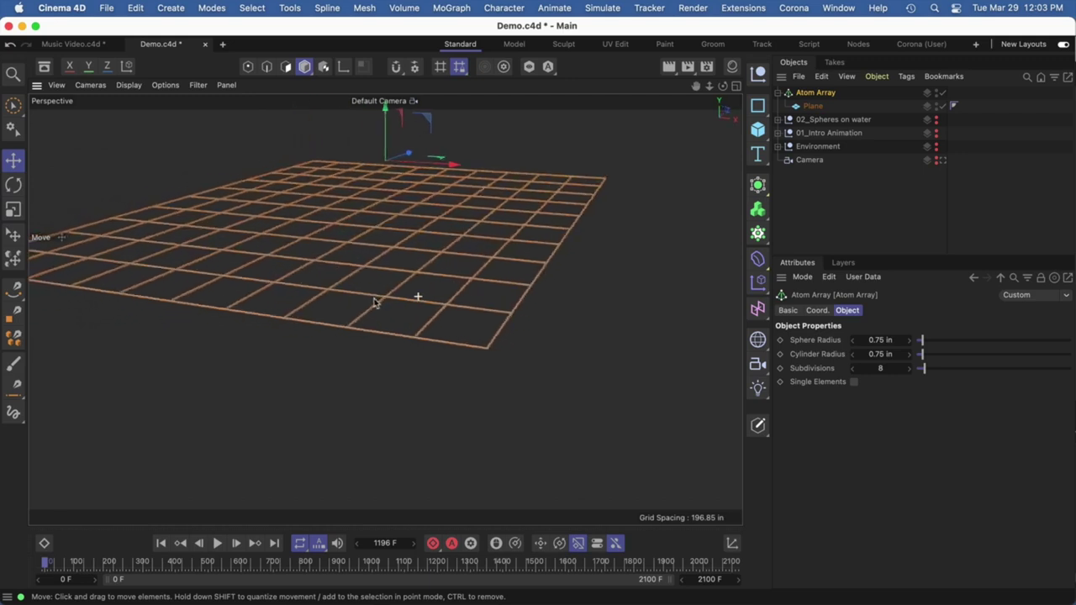
# - Set both the sphere radius and the cylinder radius of the Atom Array to 0.5 in
pyautogui.keyDown('alt'); pyautogui.moveTo(379, 260); pyautogui.dragTo(492, 242, button='right'); pyautogui.keyUp('alt')
pyautogui.click(880, 339)
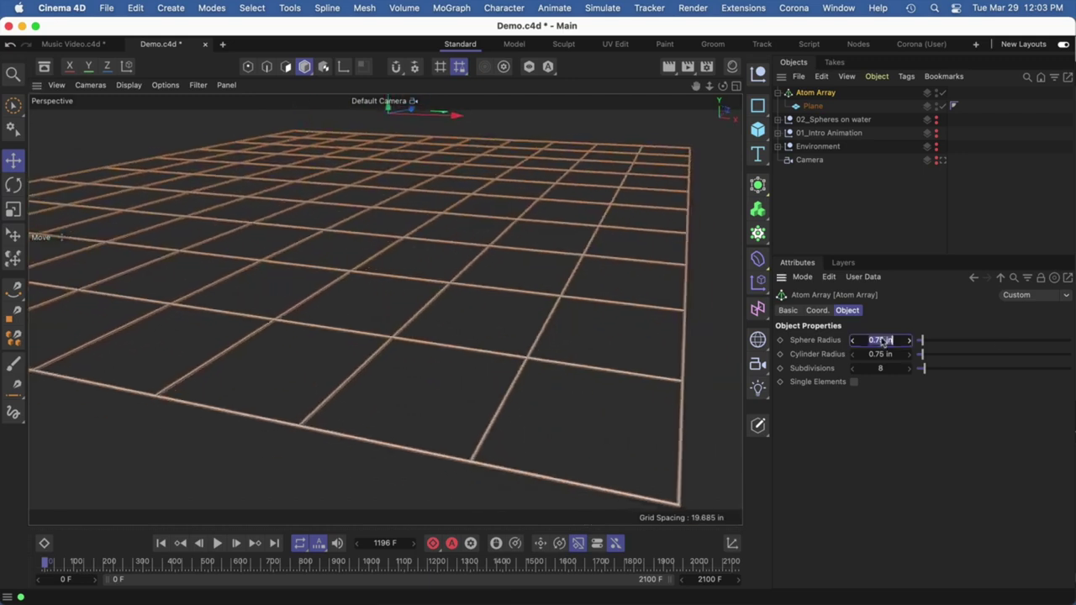
pyautogui.write('0.5')
pyautogui.press('Tab')
pyautogui.write('0.5')
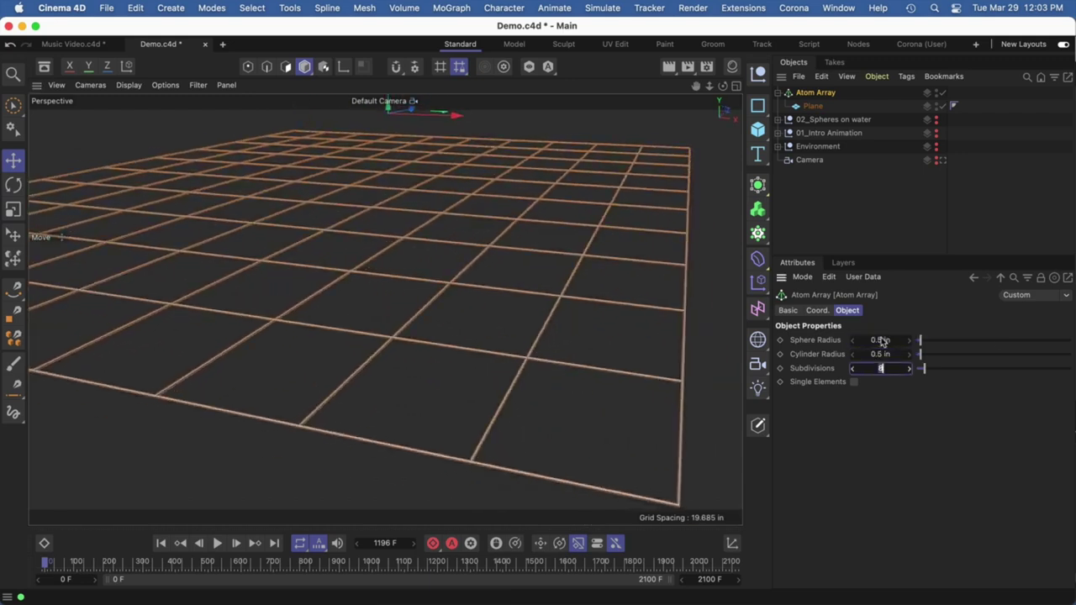
pyautogui.keyDown('alt'); pyautogui.moveTo(588, 307); pyautogui.dragTo(496, 292, button='right'); pyautogui.keyUp('alt')
pyautogui.keyDown('alt'); pyautogui.moveTo(496, 293); pyautogui.dragTo(465, 291); pyautogui.keyUp('alt')
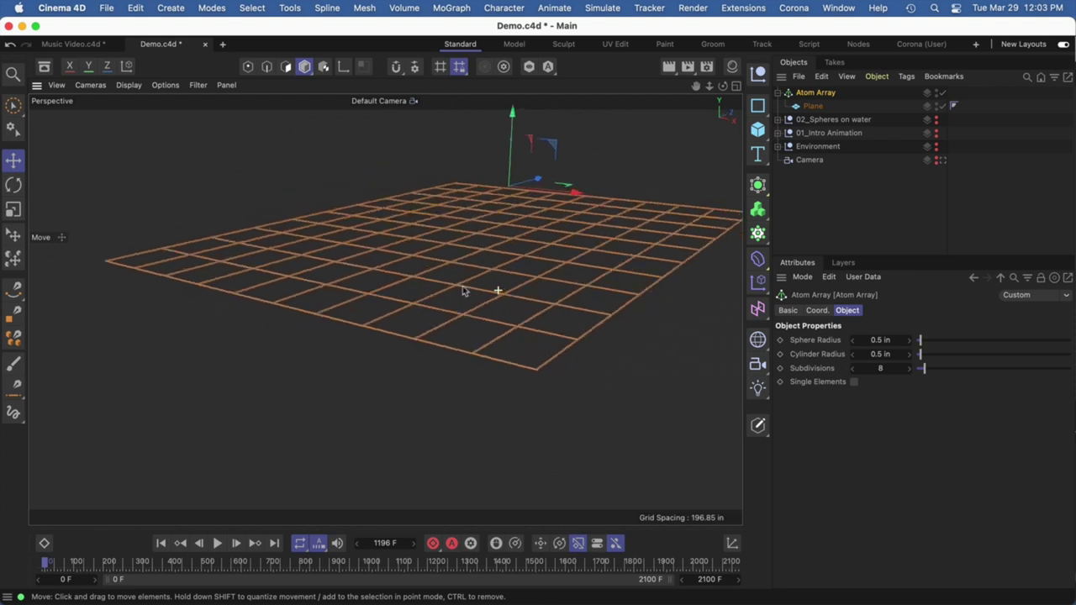
pyautogui.keyDown('alt'); pyautogui.moveTo(524, 247); pyautogui.dragTo(551, 241, button='right'); pyautogui.keyUp('alt')
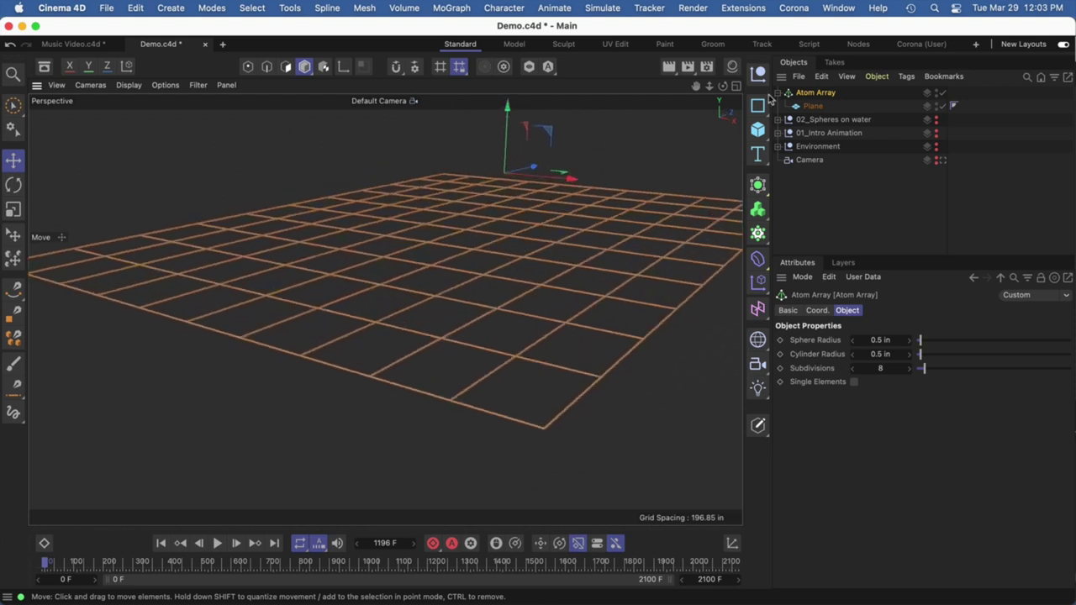
# - Apply the Green material to the Atom Array and check the grid together with the glowing spheres
pyautogui.moveTo(660, 250); pyautogui.dragTo(834, 93)
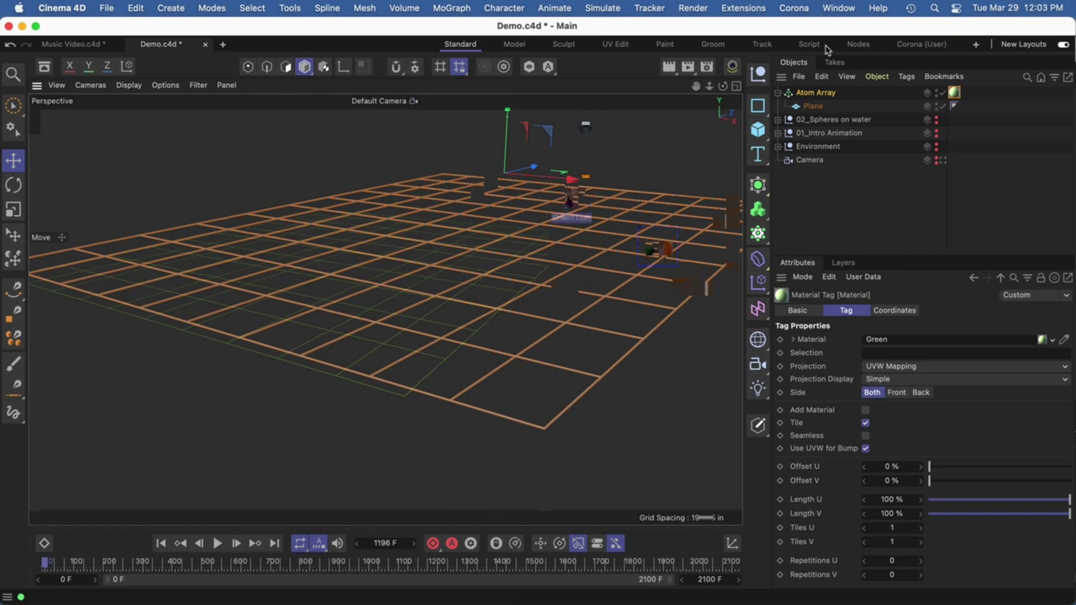
pyautogui.click(733, 69)
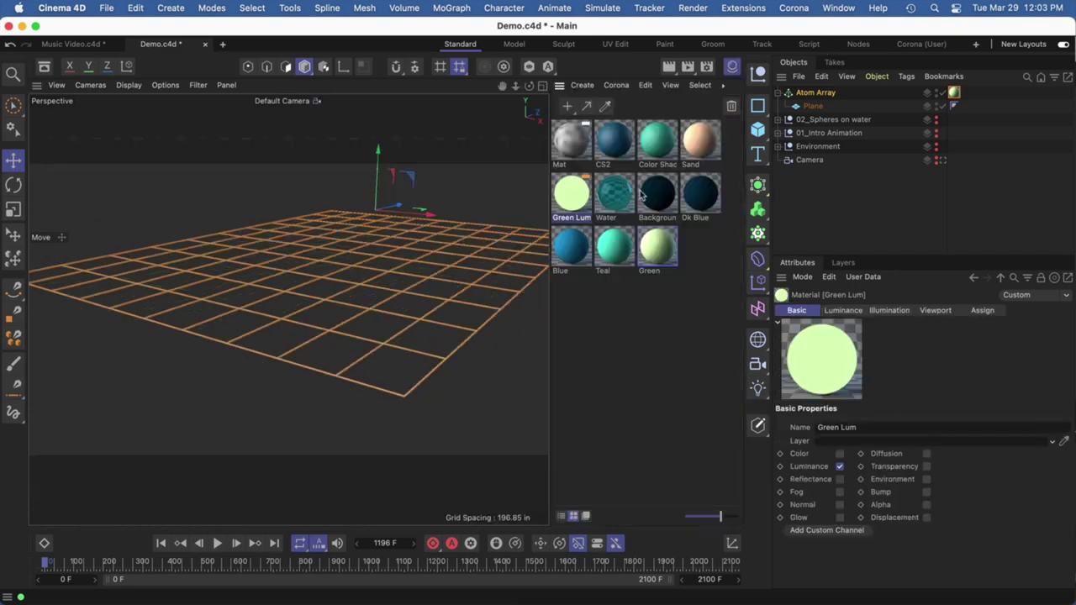
pyautogui.click(733, 69)
pyautogui.click(954, 92)
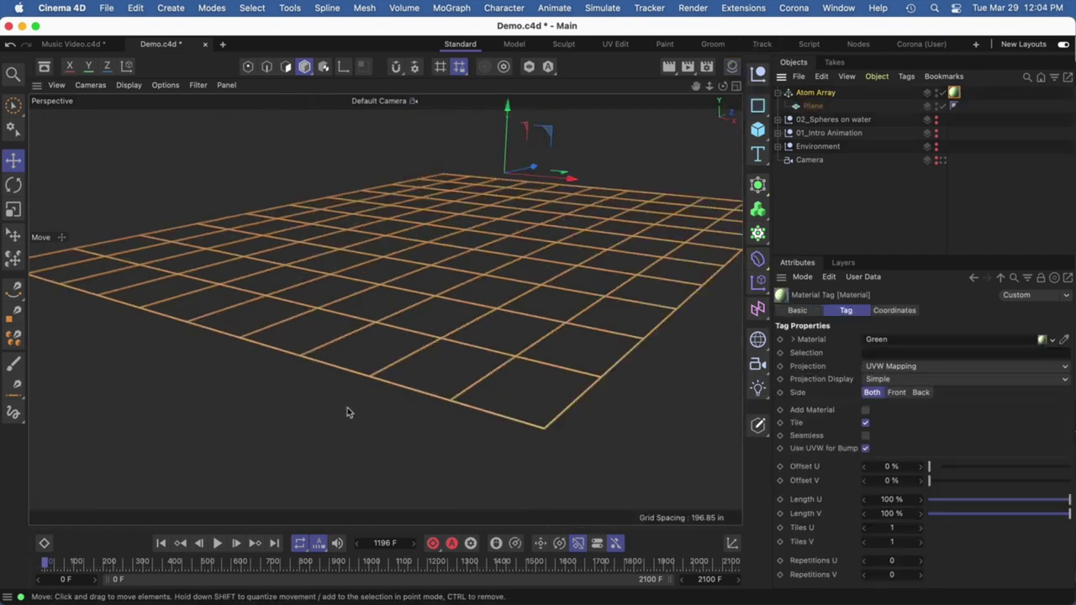
pyautogui.keyDown('alt'); pyautogui.moveTo(349, 411); pyautogui.dragTo(393, 278); pyautogui.keyUp('alt')
pyautogui.keyDown('alt'); pyautogui.moveTo(403, 268); pyautogui.dragTo(400, 241, button='right'); pyautogui.keyUp('alt')
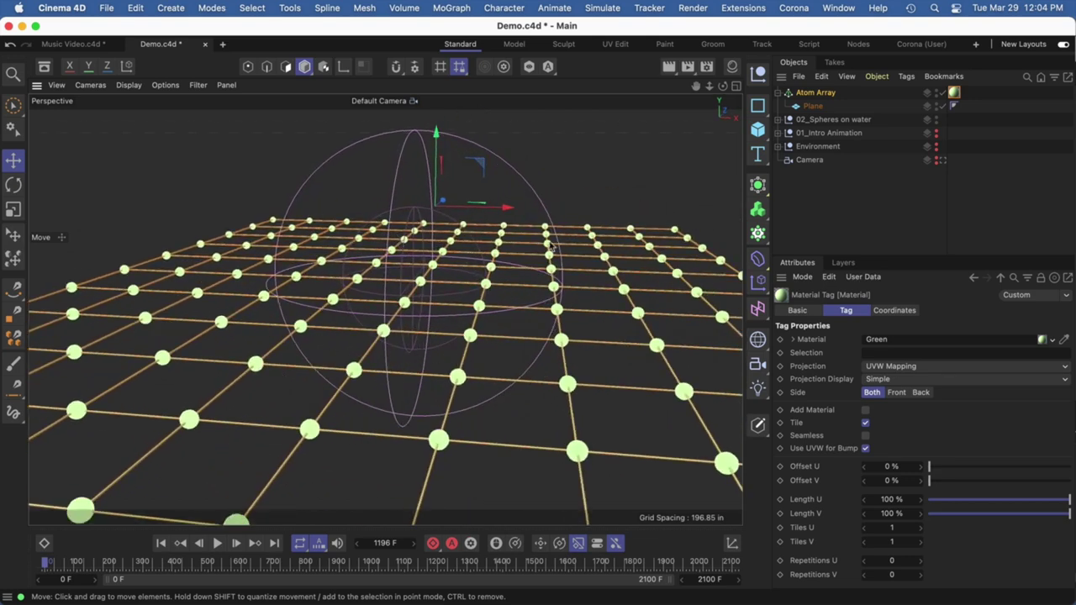
pyautogui.keyDown('alt'); pyautogui.moveTo(496, 316); pyautogui.dragTo(458, 315, button='right'); pyautogui.keyUp('alt')
pyautogui.keyDown('alt'); pyautogui.moveTo(495, 311); pyautogui.dragTo(467, 312); pyautogui.keyUp('alt')
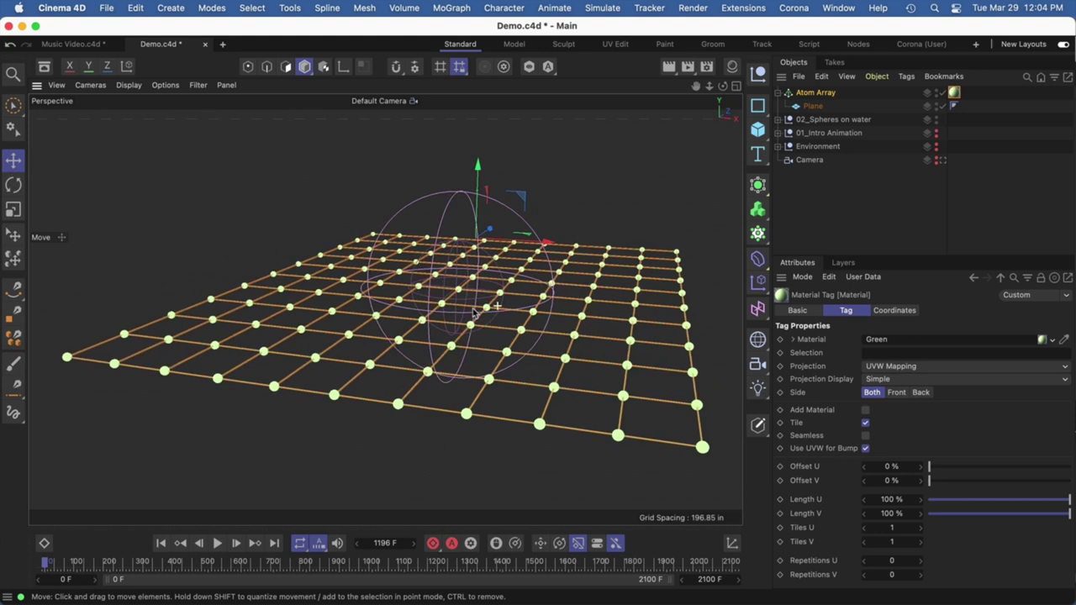
# - Group the Atom Array under a new null and name the null 02_Grid
pyautogui.click(894, 213)
pyautogui.click(843, 108)
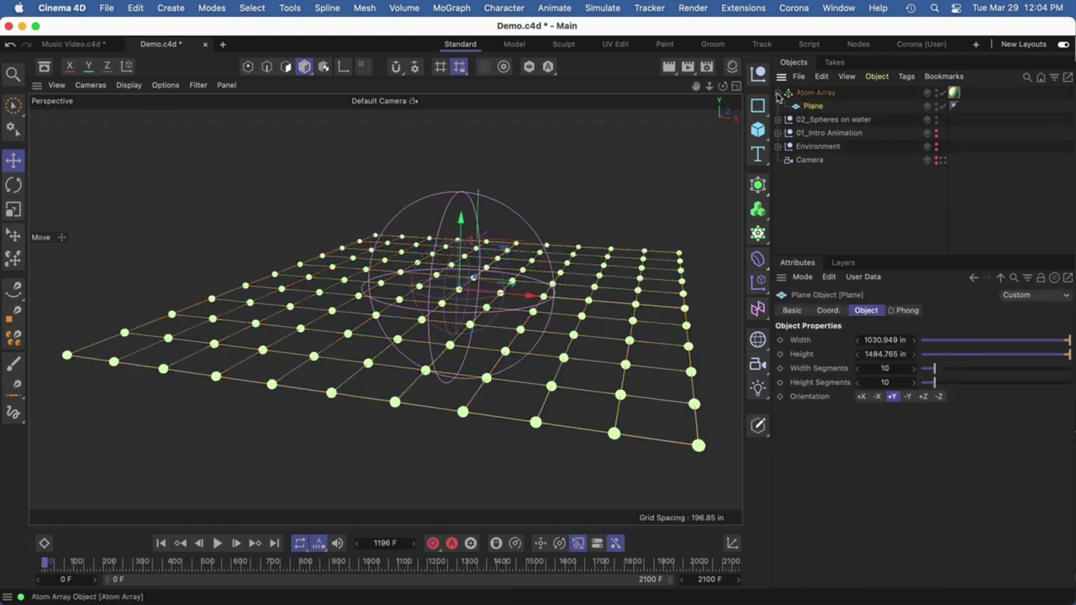
pyautogui.click(778, 92)
pyautogui.click(800, 93)
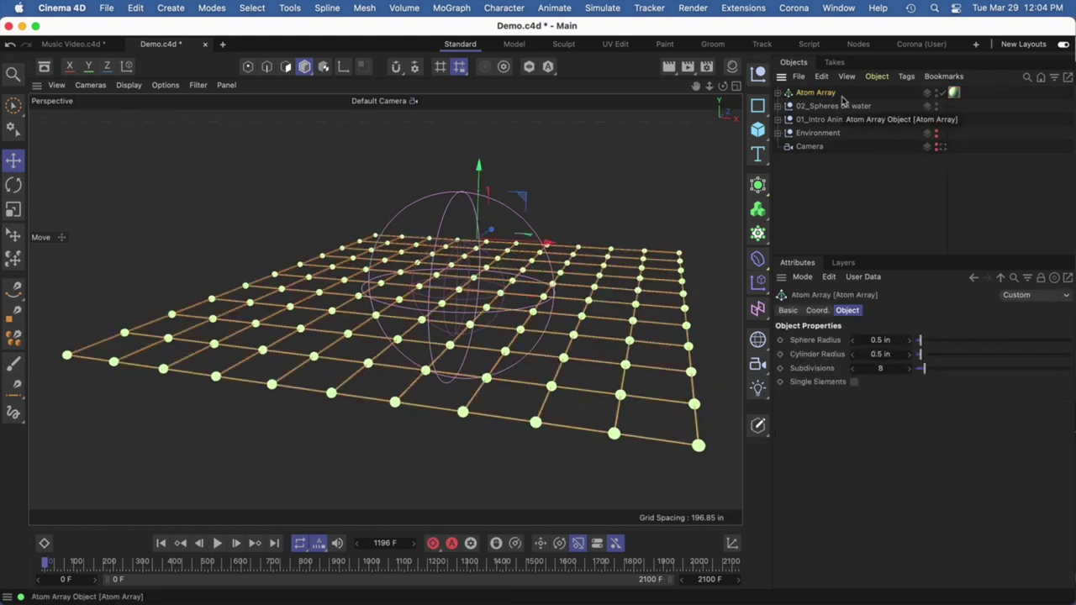
pyautogui.hotkey('alt', 'g')
pyautogui.doubleClick(803, 93)
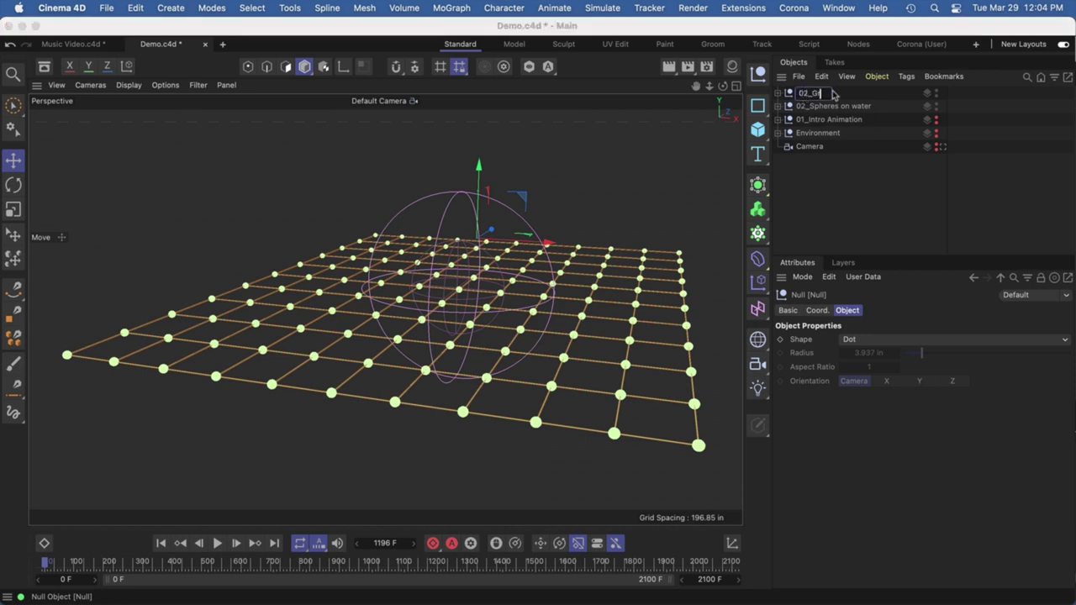
pyautogui.write('02_Grid')
pyautogui.press('Return')
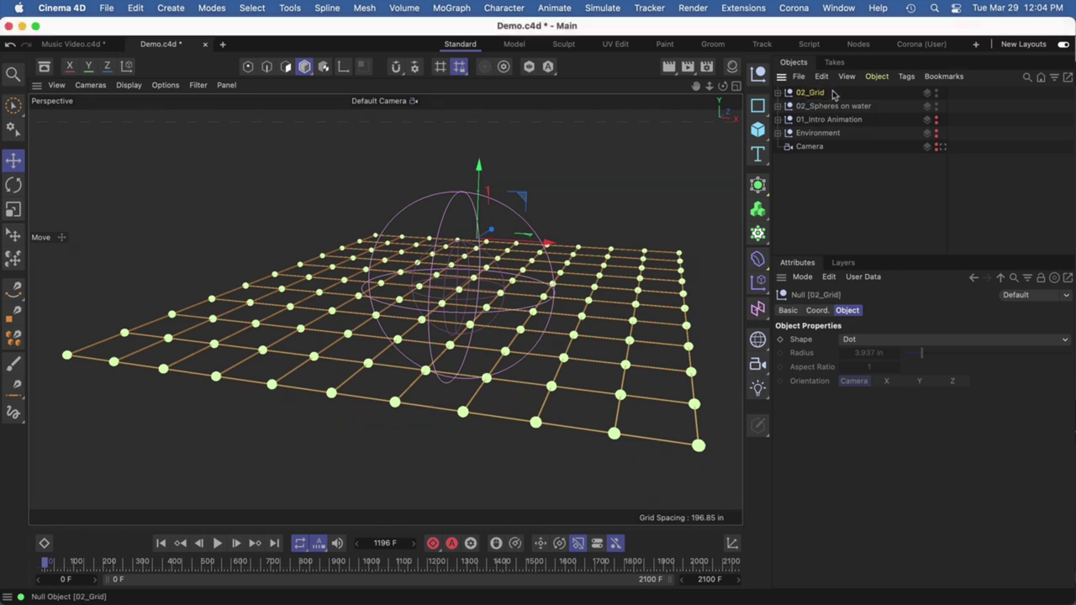
# - Add a PolyFX object and place it inside the 02_Grid group above the Atom Array
pyautogui.click(777, 93)
pyautogui.click(821, 106)
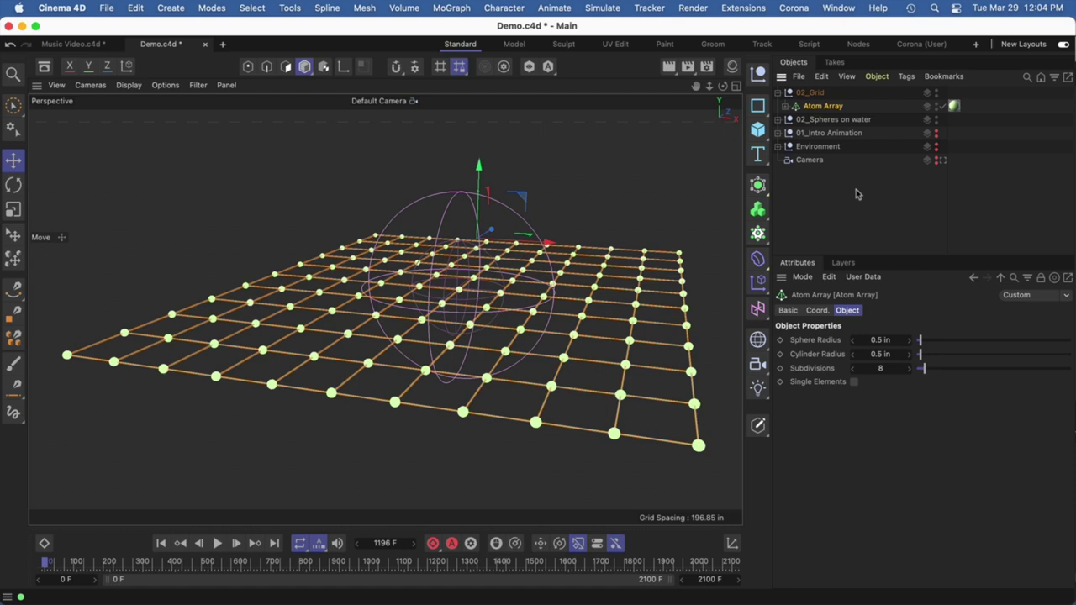
pyautogui.click(451, 9)
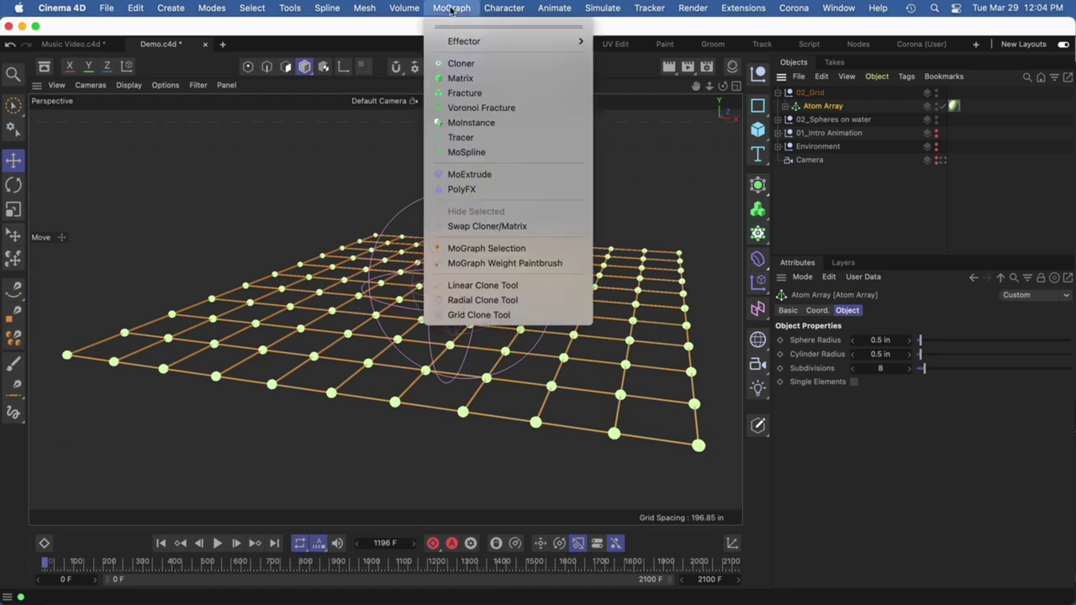
pyautogui.click(480, 190)
pyautogui.moveTo(803, 93); pyautogui.dragTo(823, 112)
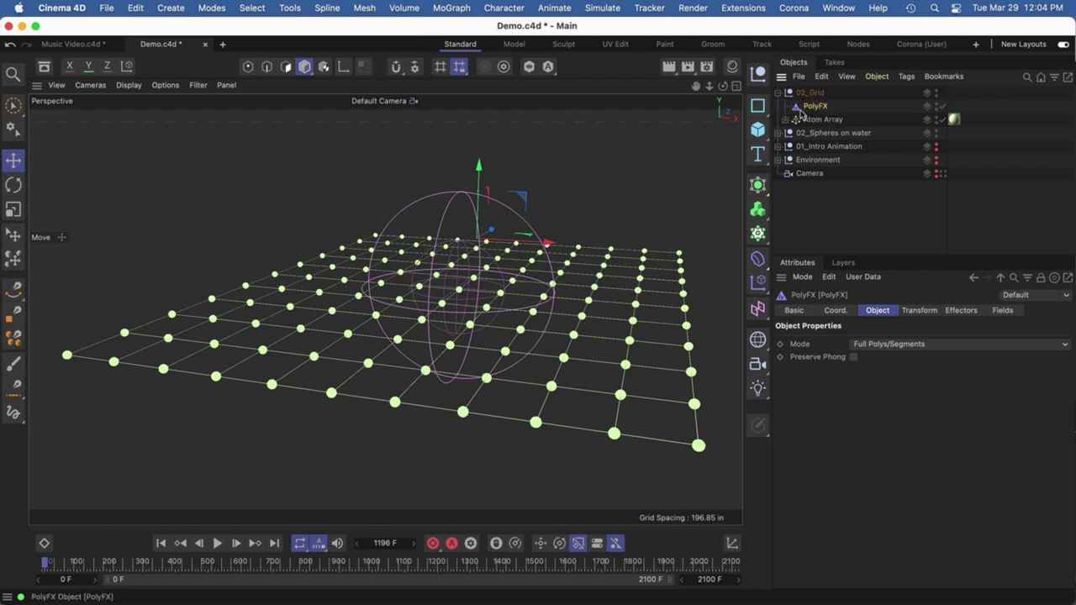
# - Add a Plain effector to the PolyFX and inspect its effect on the grid lines
pyautogui.click(451, 8)
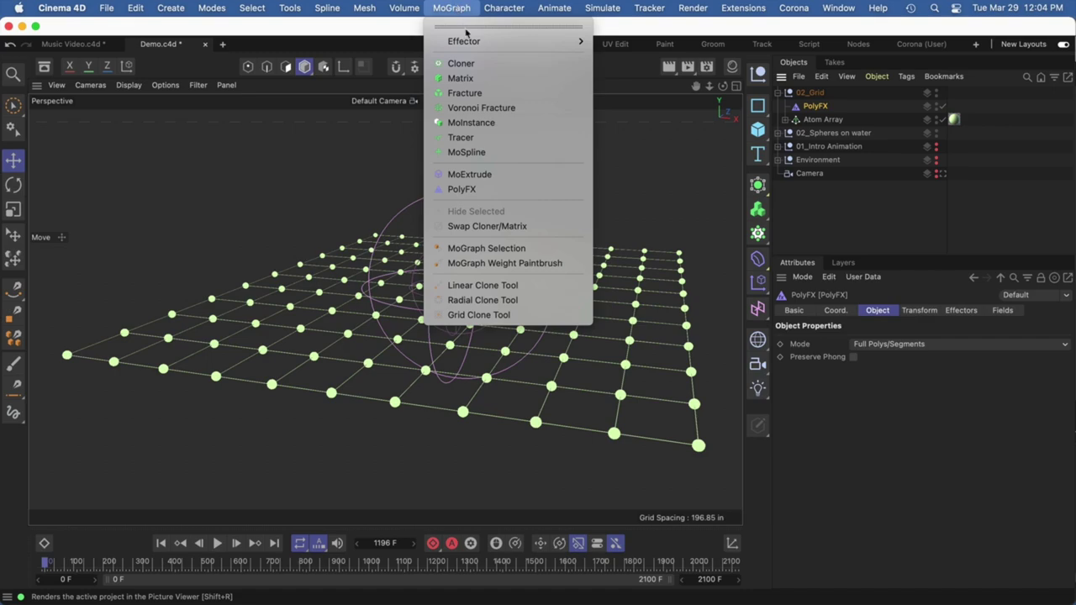
pyautogui.moveTo(472, 47)
pyautogui.click(623, 55)
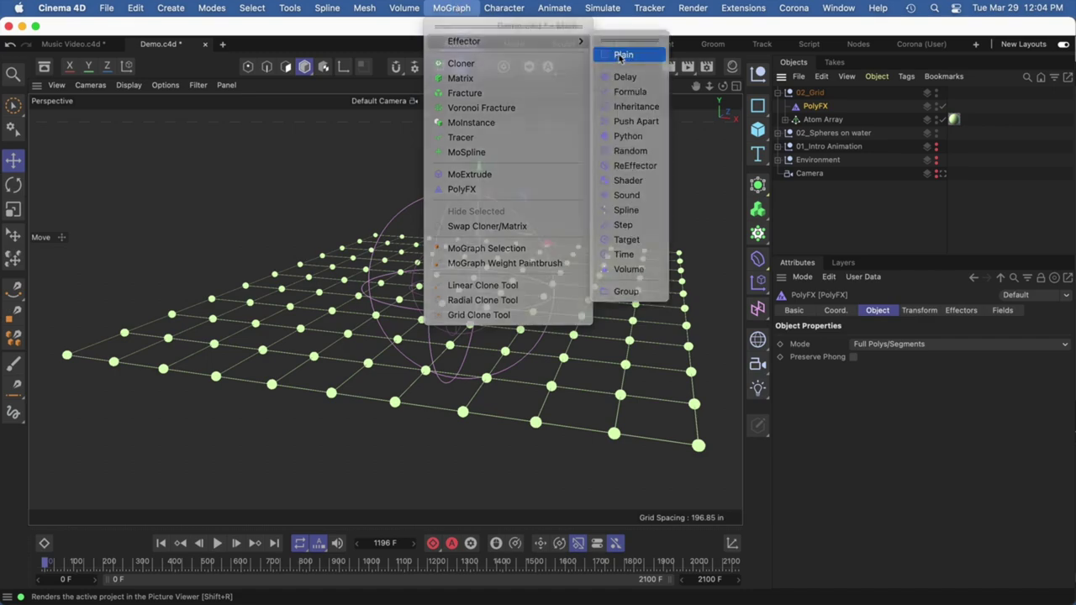
pyautogui.keyDown('alt'); pyautogui.moveTo(410, 354); pyautogui.dragTo(507, 312, button='right'); pyautogui.keyUp('alt')
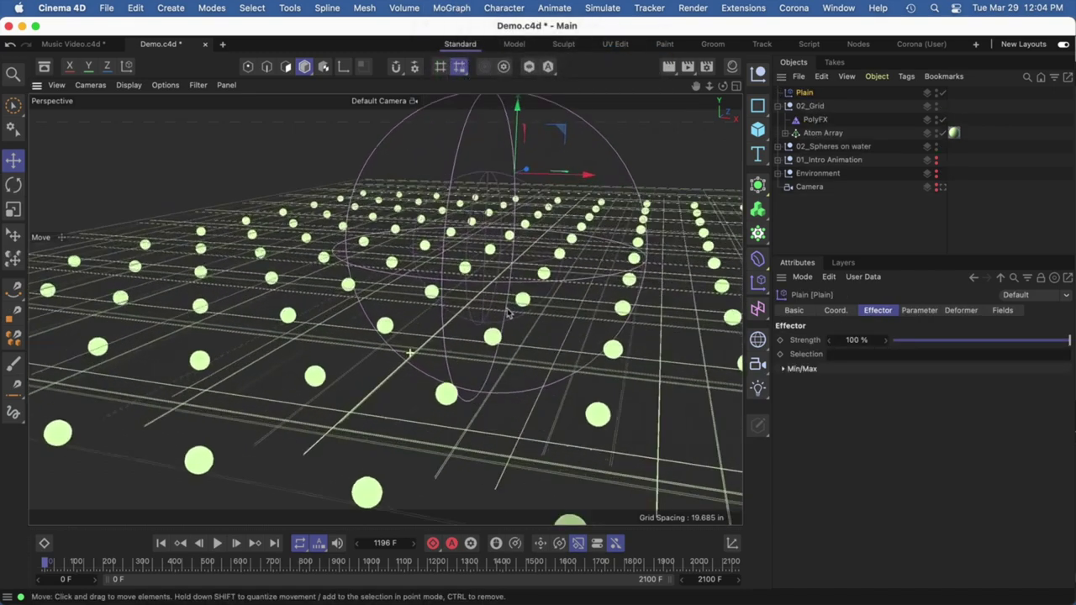
pyautogui.keyDown('alt'); pyautogui.moveTo(426, 347); pyautogui.dragTo(479, 357); pyautogui.keyUp('alt')
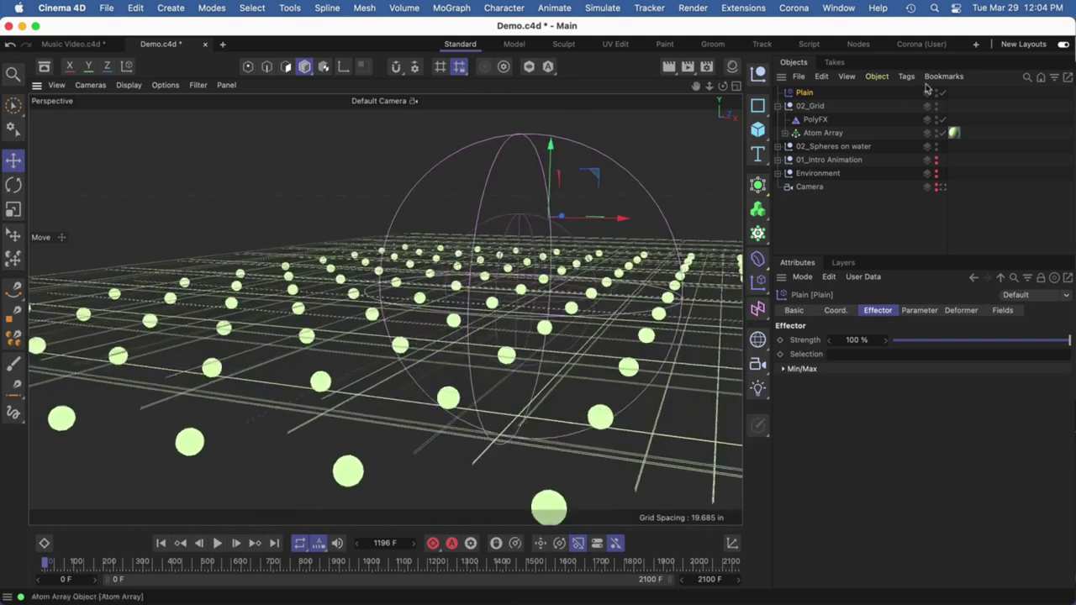
# - Turn off Position on the Plain effector and enable Rotation with a heading of 5°
pyautogui.click(918, 310)
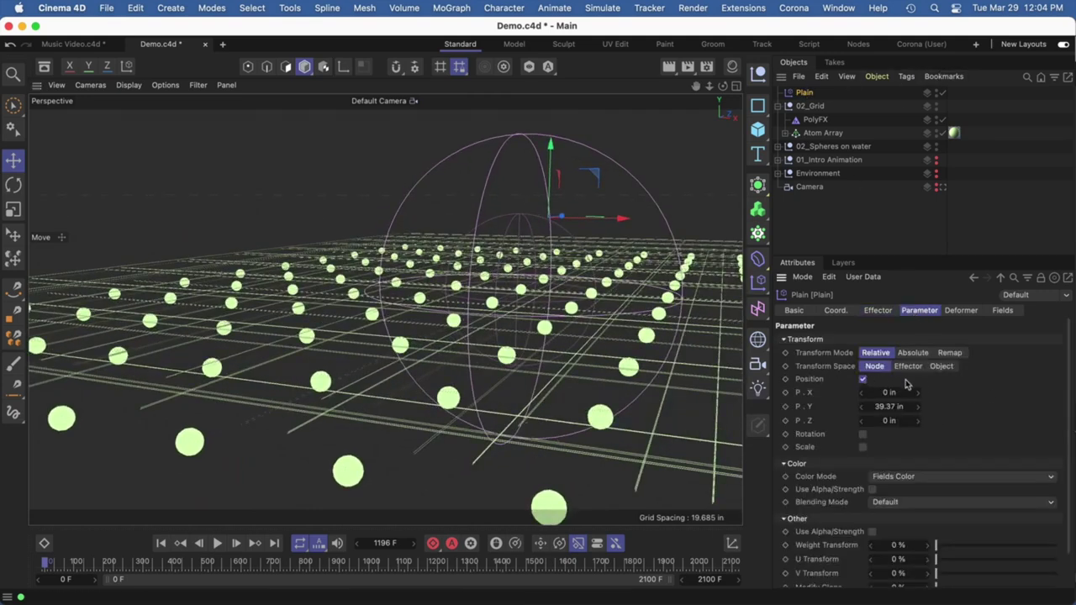
pyautogui.moveTo(886, 409); pyautogui.dragTo(863, 380)
pyautogui.click(862, 380)
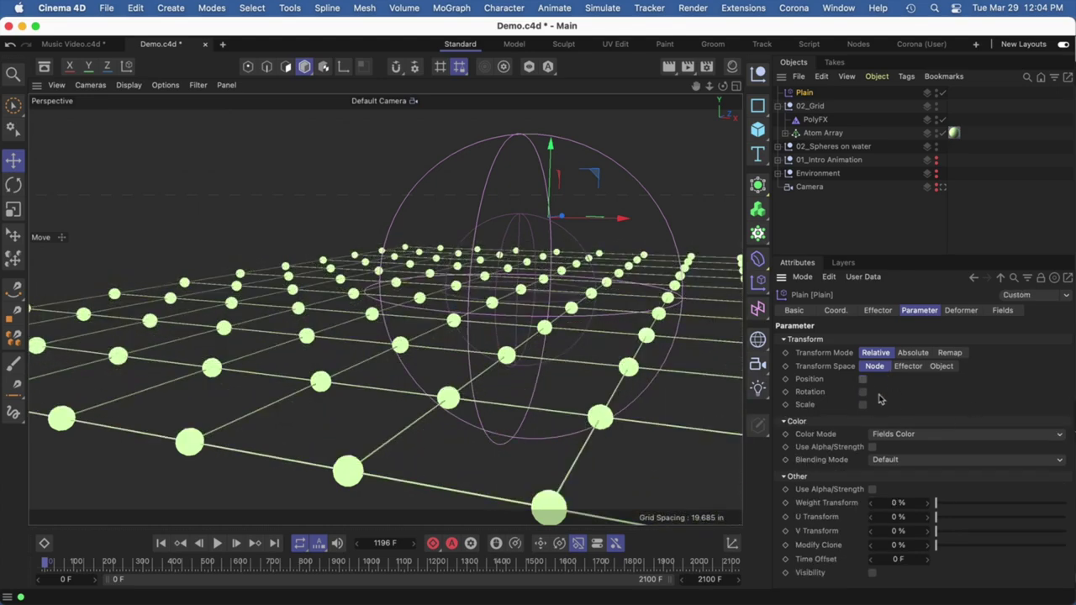
pyautogui.click(863, 392)
pyautogui.moveTo(886, 405); pyautogui.dragTo(889, 404)
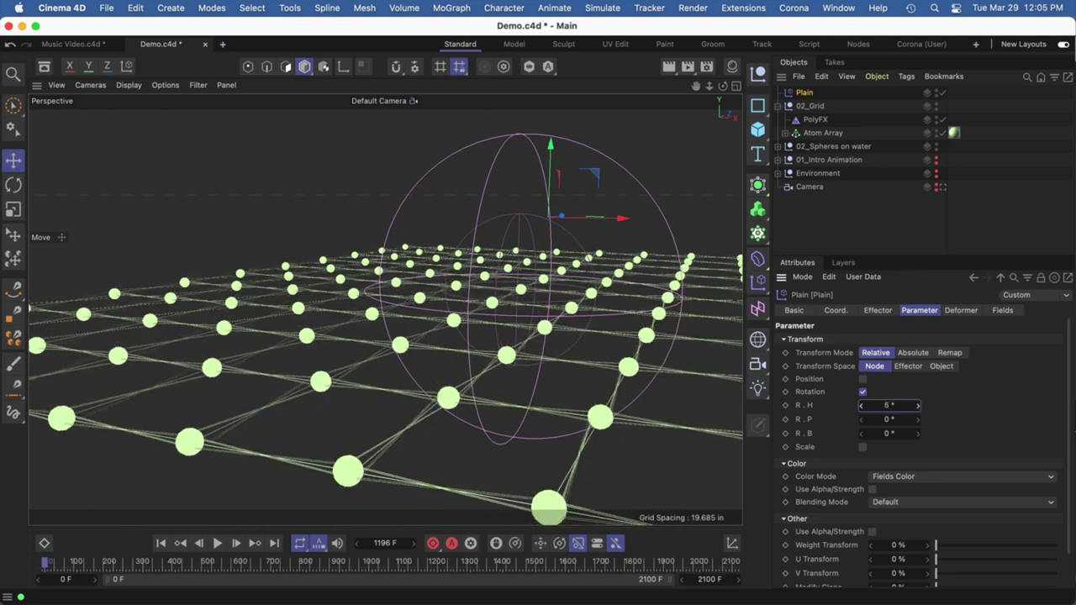
# - Enable Scale on the Plain effector as a uniform scale of -1
pyautogui.click(862, 447)
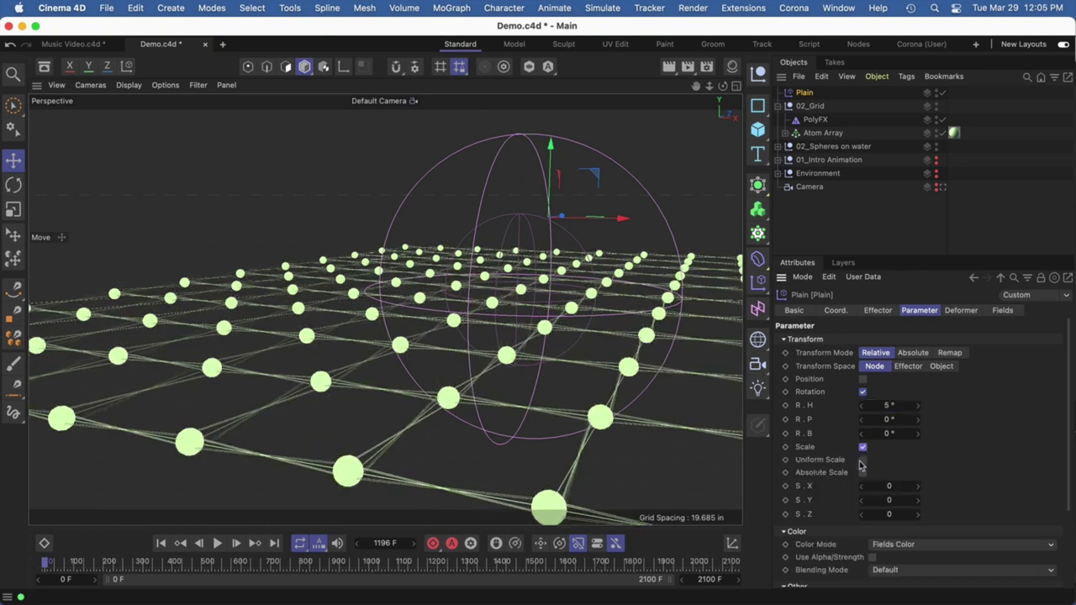
pyautogui.click(862, 459)
pyautogui.click(890, 487)
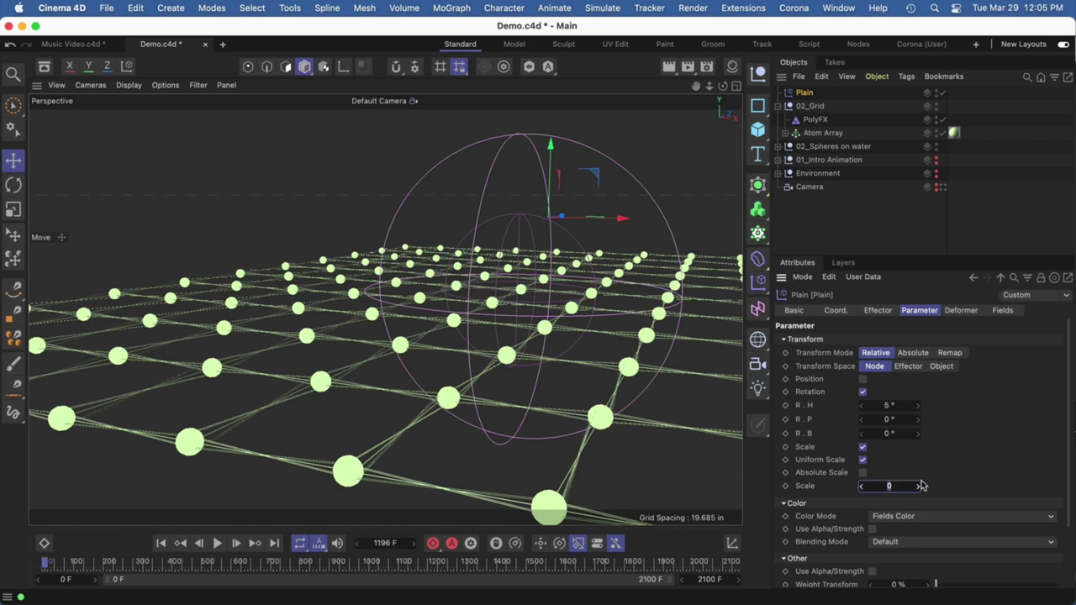
pyautogui.write('-1')
pyautogui.press('Return')
pyautogui.scroll(-5, 458, 345)
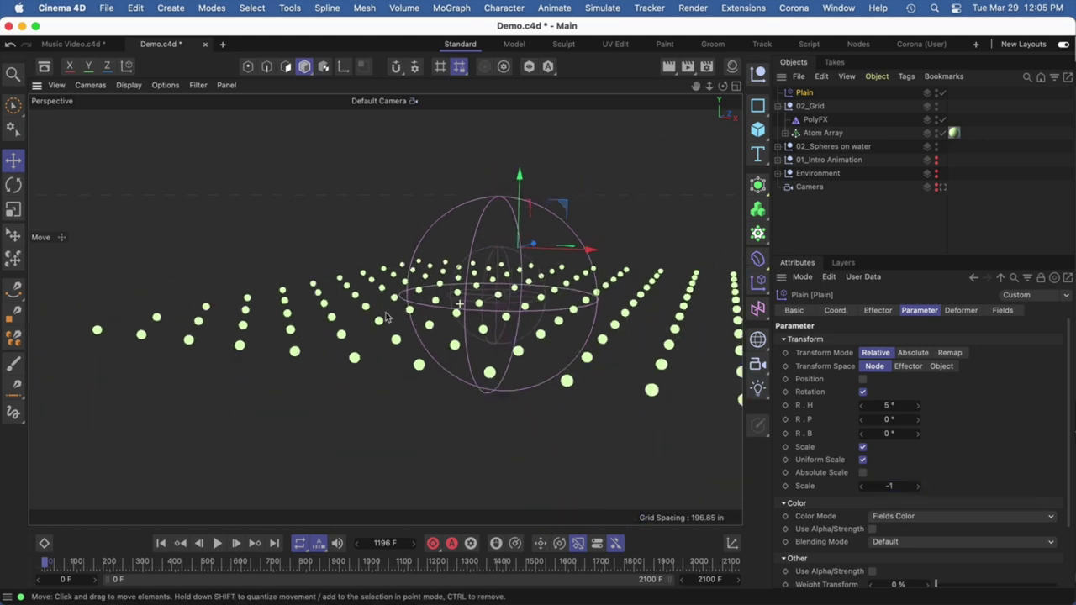
pyautogui.keyDown('alt'); pyautogui.moveTo(458, 344); pyautogui.dragTo(513, 339); pyautogui.keyUp('alt')
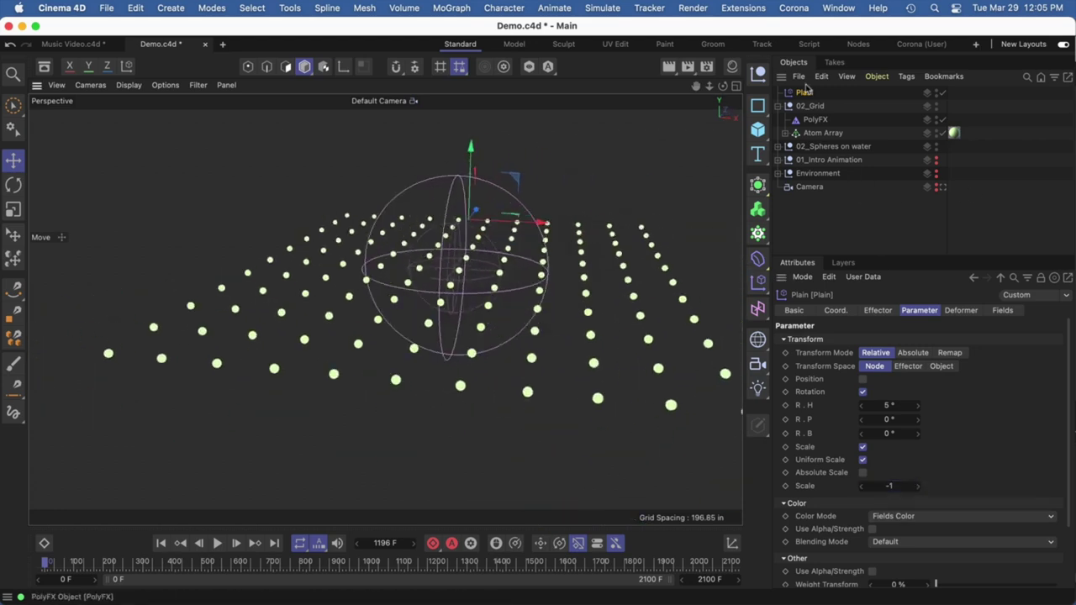
# - Move the Plain effector into the 02_Grid group and limit it with a Spherical Field
pyautogui.moveTo(807, 95); pyautogui.dragTo(814, 109)
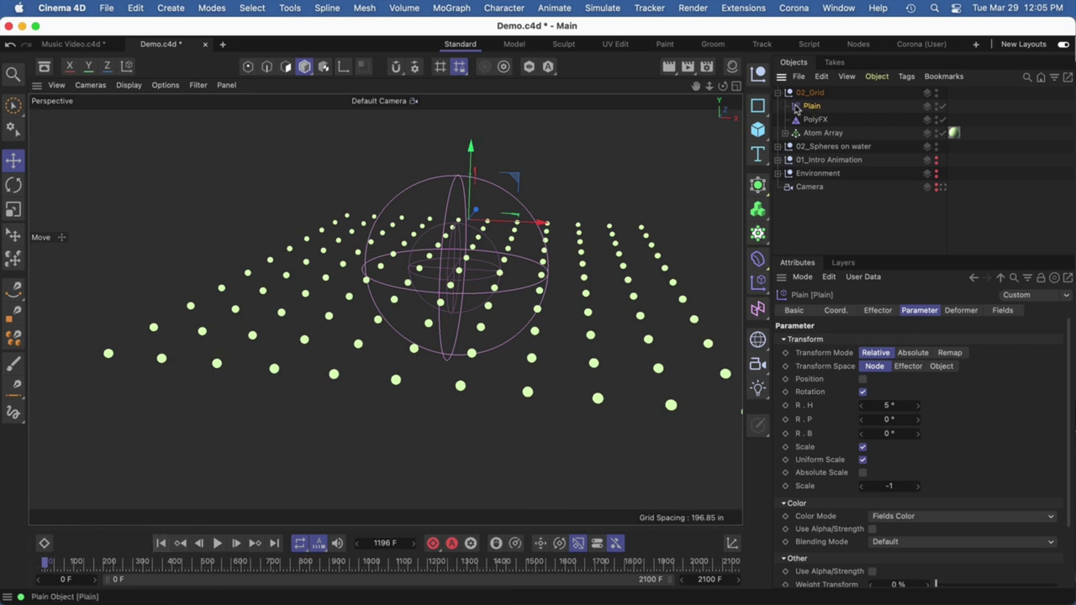
pyautogui.click(1002, 311)
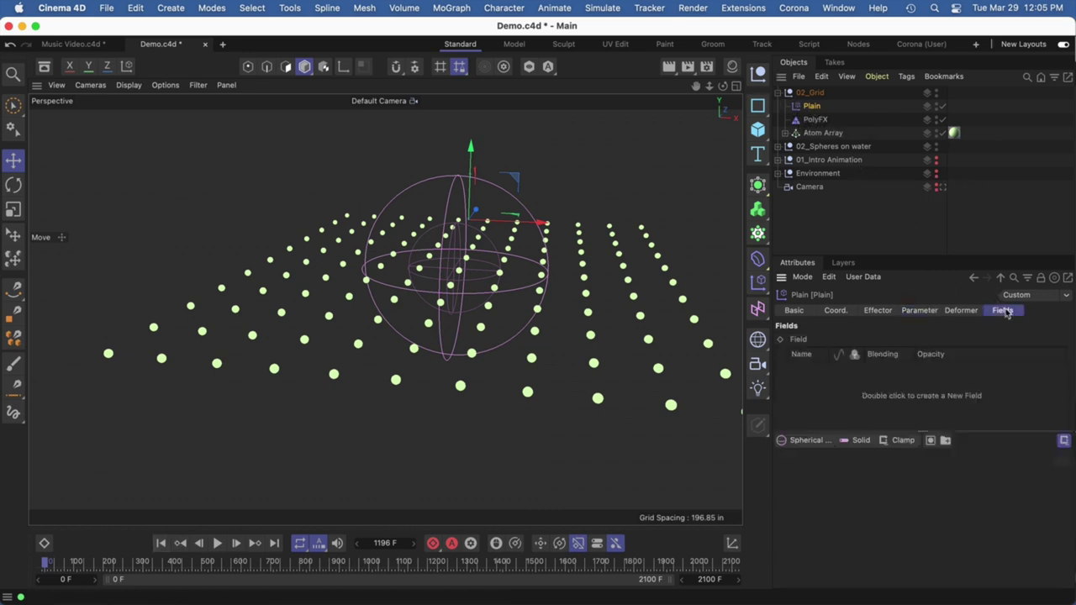
pyautogui.click(805, 440)
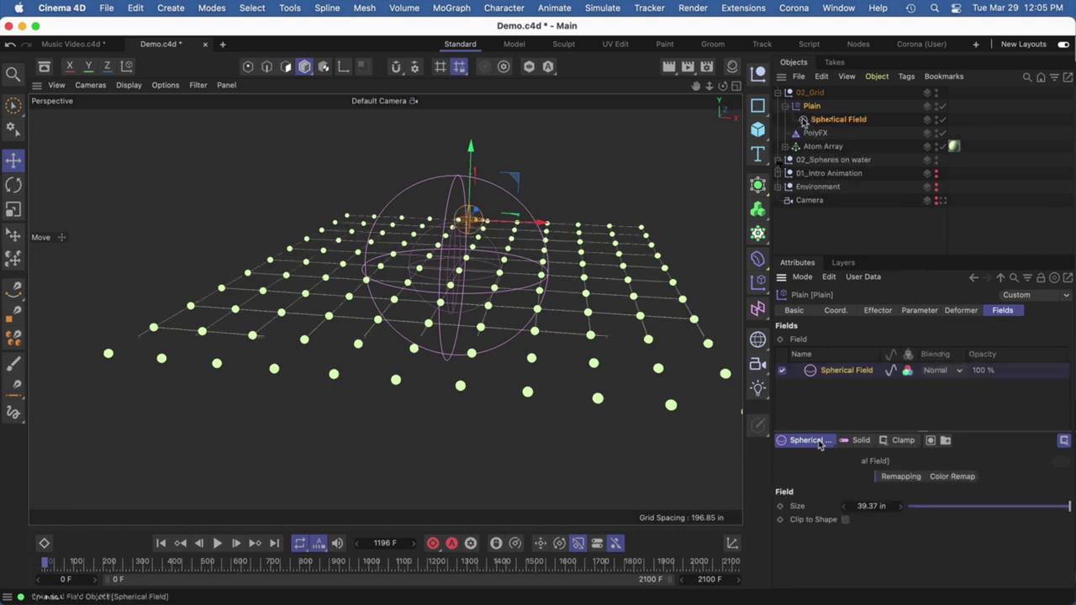
pyautogui.keyDown('alt'); pyautogui.moveTo(507, 216); pyautogui.dragTo(472, 251); pyautogui.keyUp('alt')
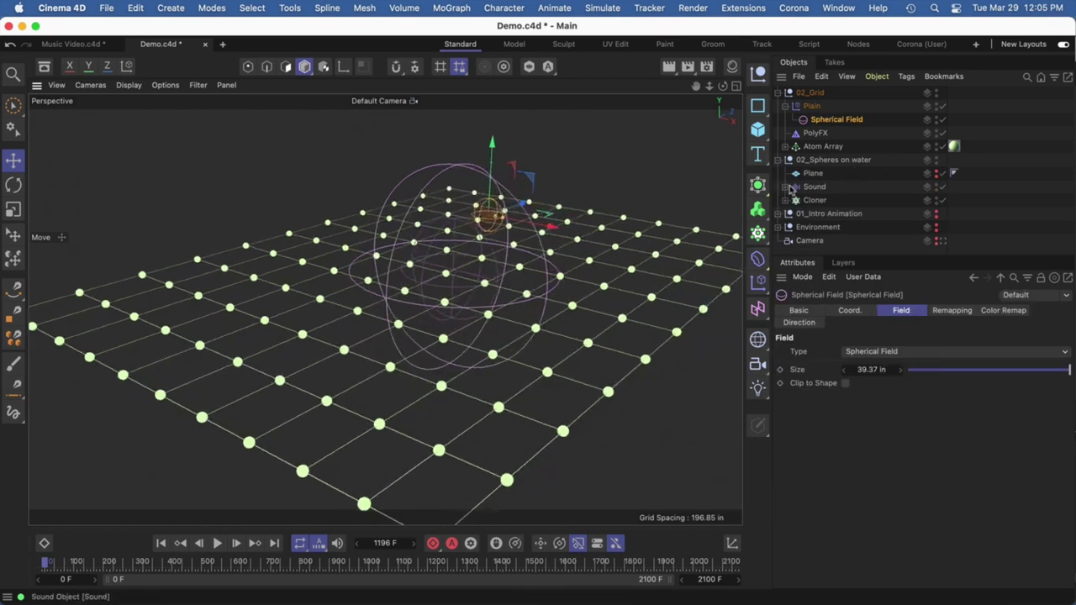
# - Copy the position of the Sound effector's Spherical Field to the Plain effector's Spherical Field and match its size
pyautogui.click(784, 187)
pyautogui.click(843, 200)
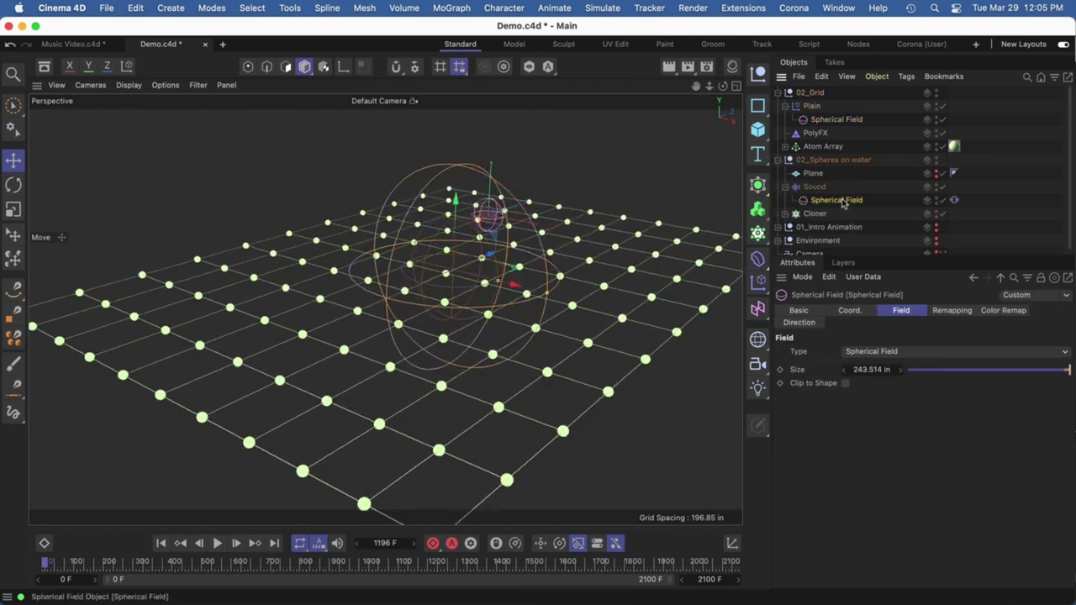
pyautogui.click(849, 311)
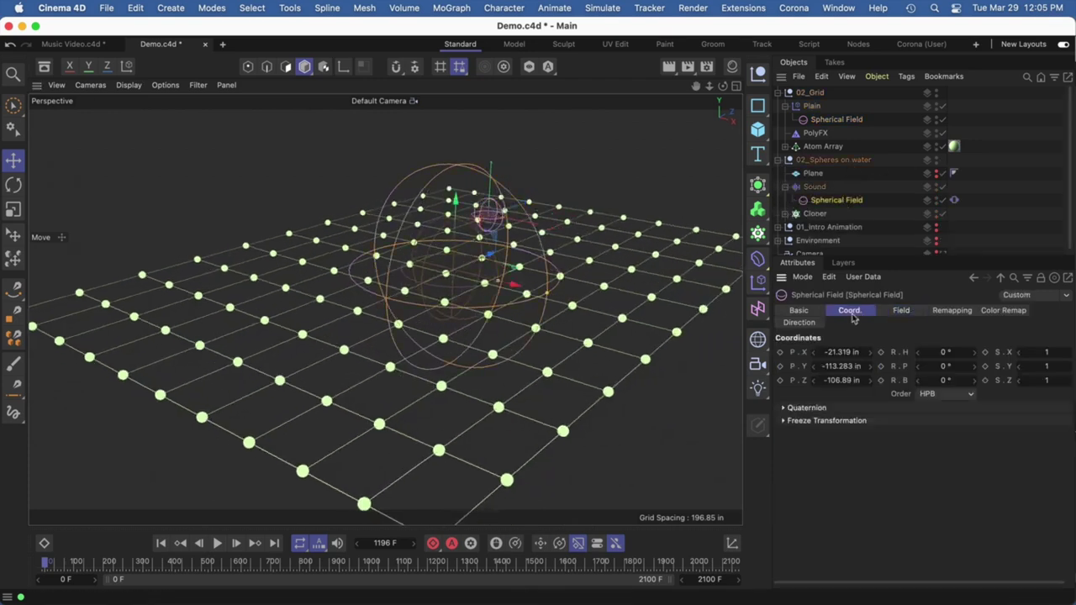
pyautogui.rightClick(794, 356)
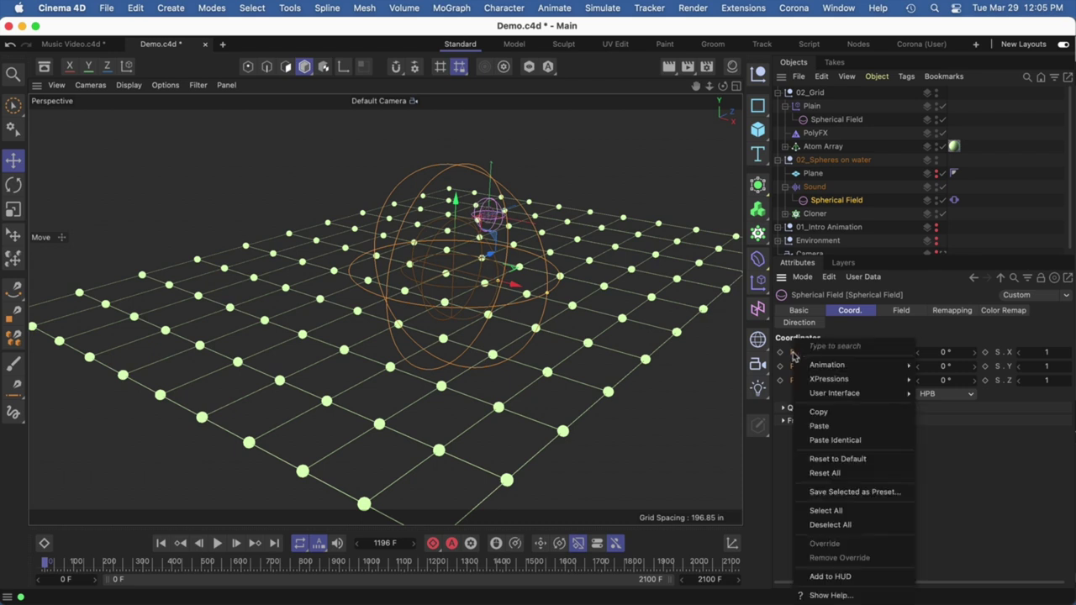
pyautogui.click(818, 412)
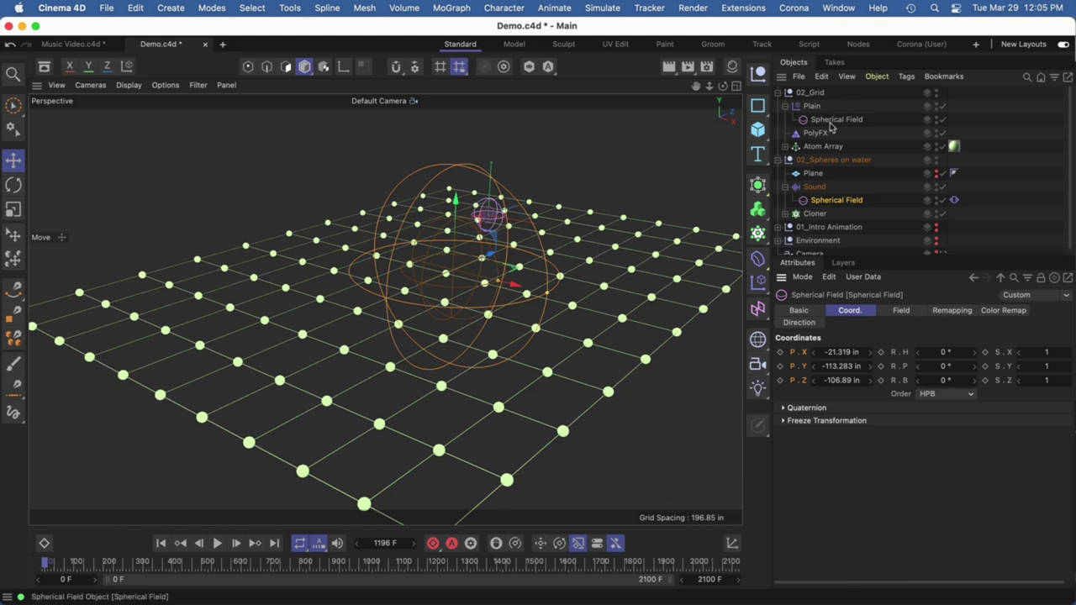
pyautogui.click(834, 120)
pyautogui.rightClick(796, 355)
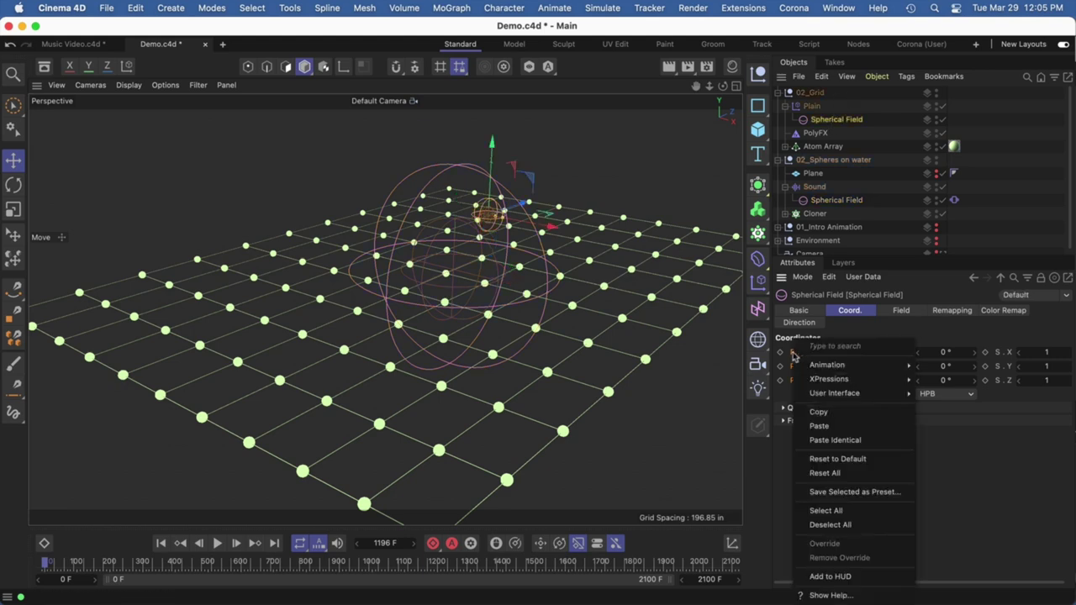
pyautogui.click(822, 423)
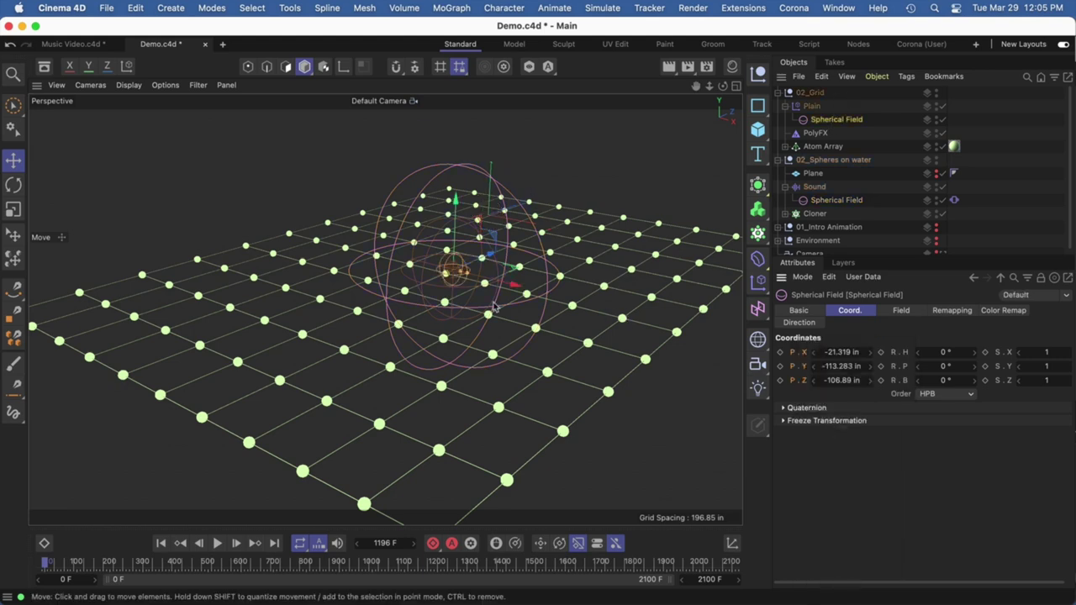
pyautogui.keyDown('alt'); pyautogui.moveTo(446, 291); pyautogui.dragTo(592, 304); pyautogui.keyUp('alt')
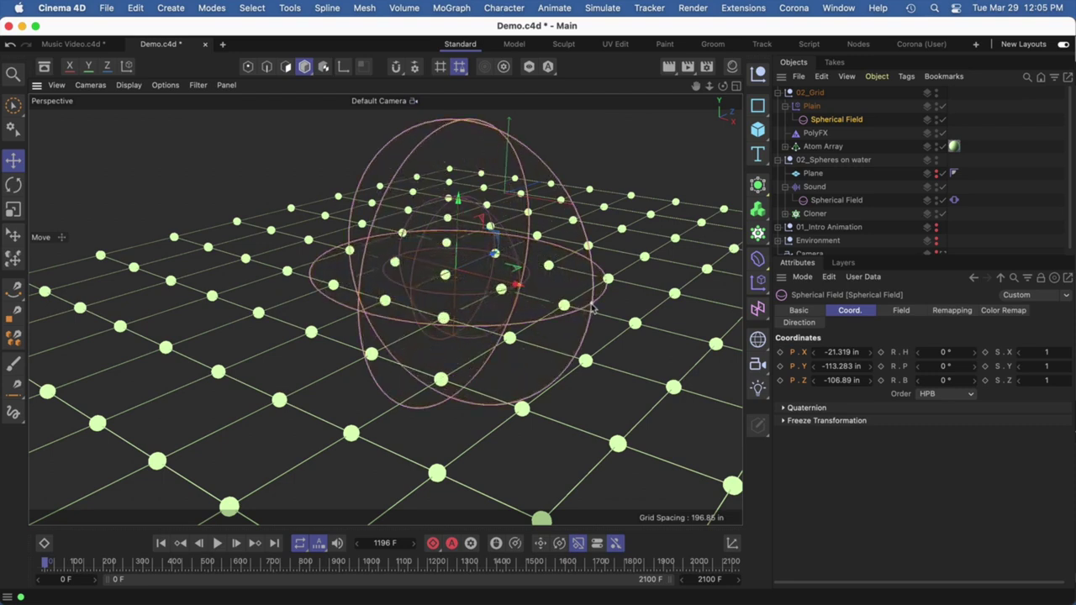
# - Duplicate the Vibrate tag from the Sound effector's Spherical Field onto the Plain effector's Spherical Field and check its settings
pyautogui.click(953, 200)
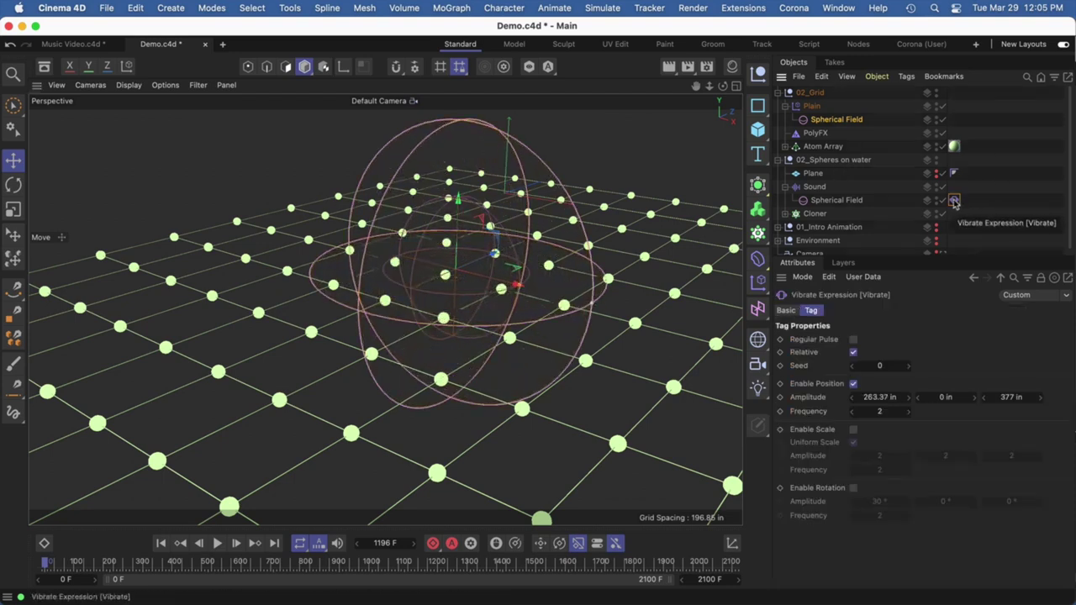
pyautogui.moveTo(954, 201)
pyautogui.keyDown('ctrl'); pyautogui.mouseDown()
pyautogui.moveTo(977, 112)
pyautogui.moveTo(954, 126)
pyautogui.mouseUp(); pyautogui.keyUp('ctrl')
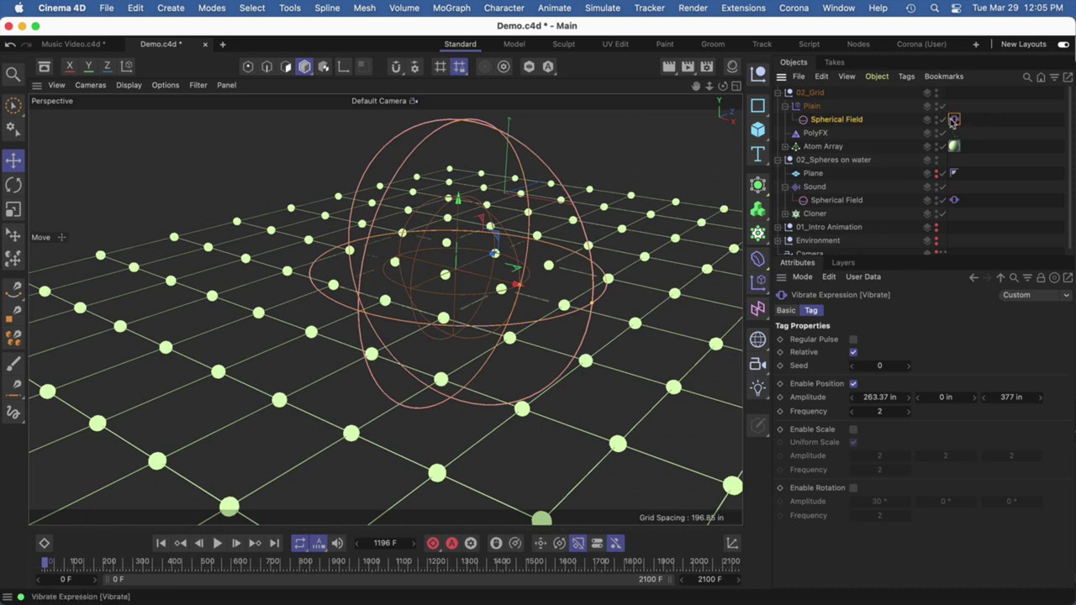
pyautogui.click(836, 119)
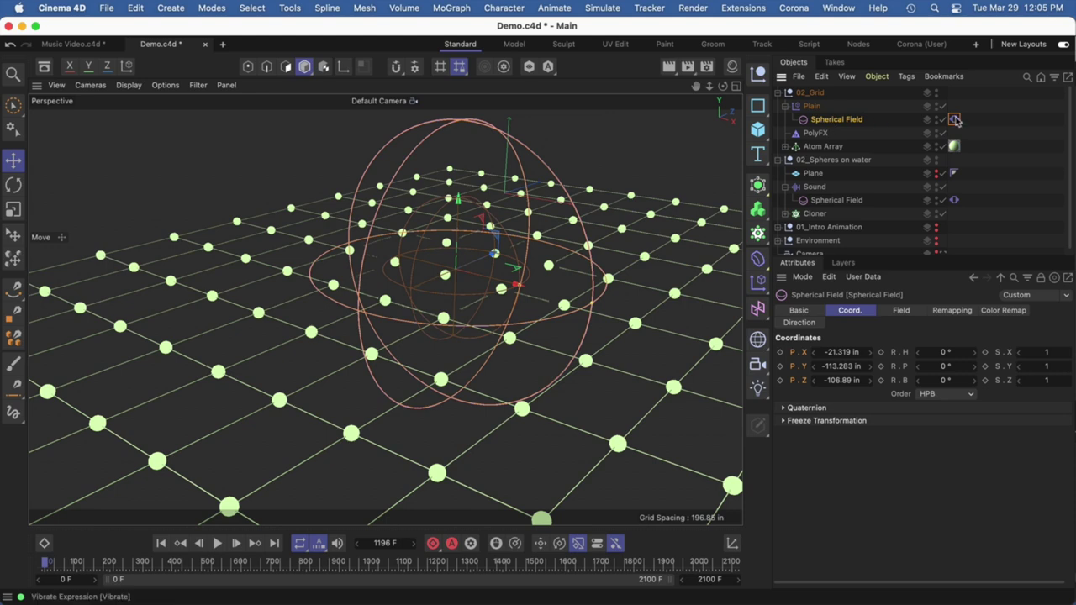
pyautogui.click(955, 119)
# - Play the animation from the start to check how the vibrating field affects the grid
pyautogui.keyDown('alt'); pyautogui.moveTo(514, 245); pyautogui.dragTo(464, 250, button='right'); pyautogui.keyUp('alt')
pyautogui.keyDown('alt'); pyautogui.moveTo(479, 280); pyautogui.dragTo(588, 271); pyautogui.keyUp('alt')
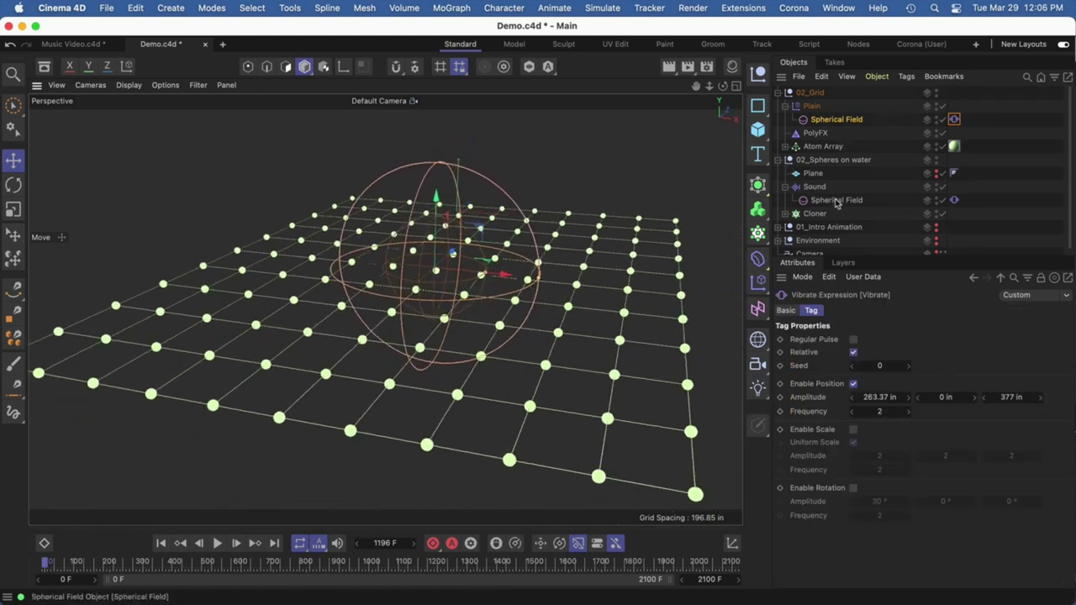
pyautogui.click(161, 543)
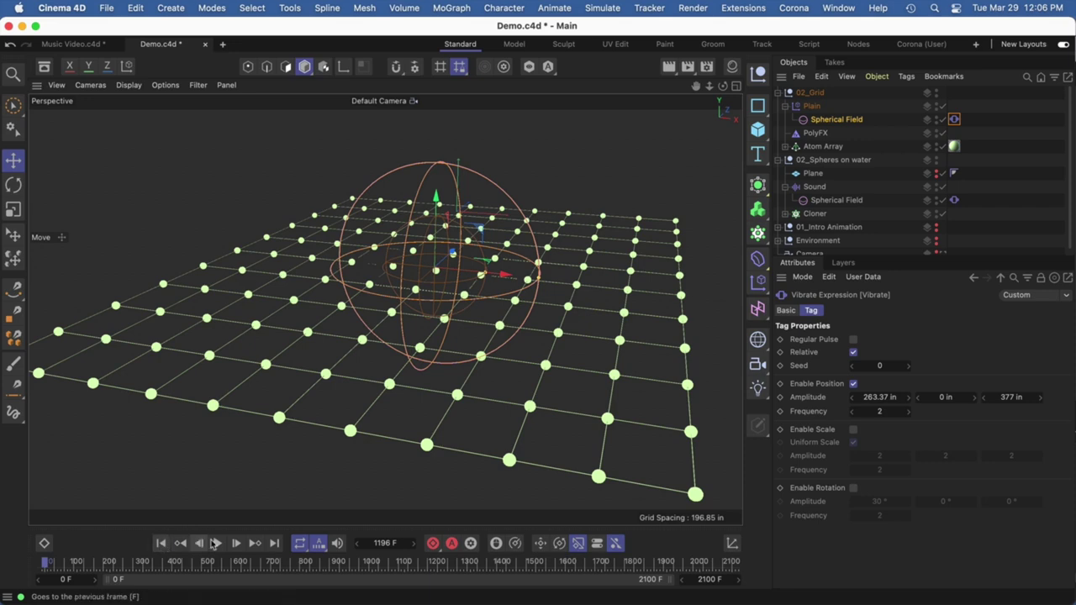
pyautogui.click(217, 543)
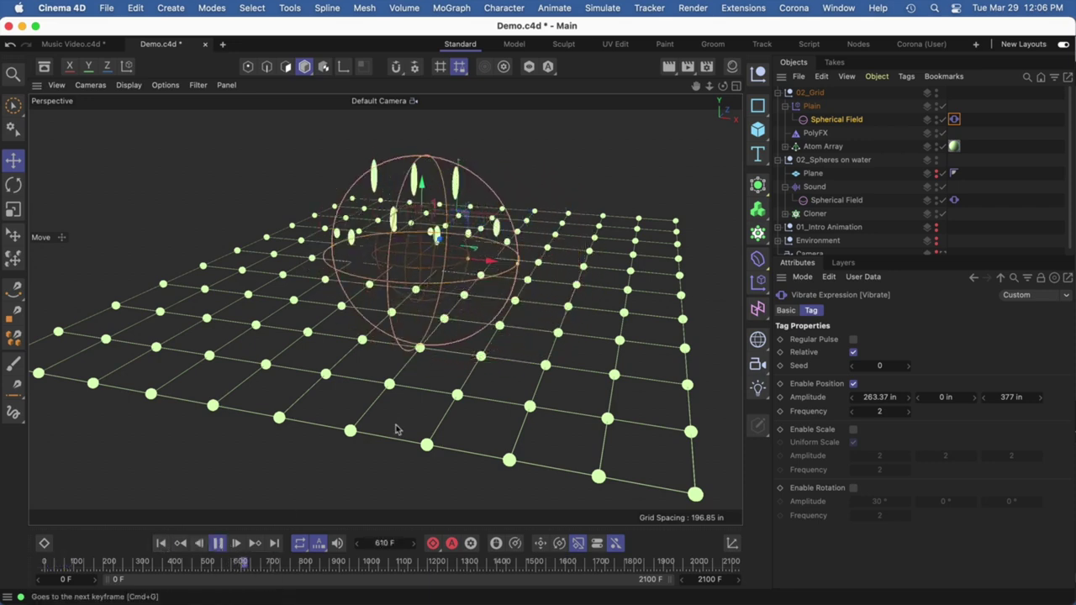
# - Examine the grid lines around the vibrating Spherical Field up close from several angles and pause the playback
pyautogui.keyDown('alt'); pyautogui.moveTo(415, 259); pyautogui.dragTo(520, 269, button='right'); pyautogui.keyUp('alt')
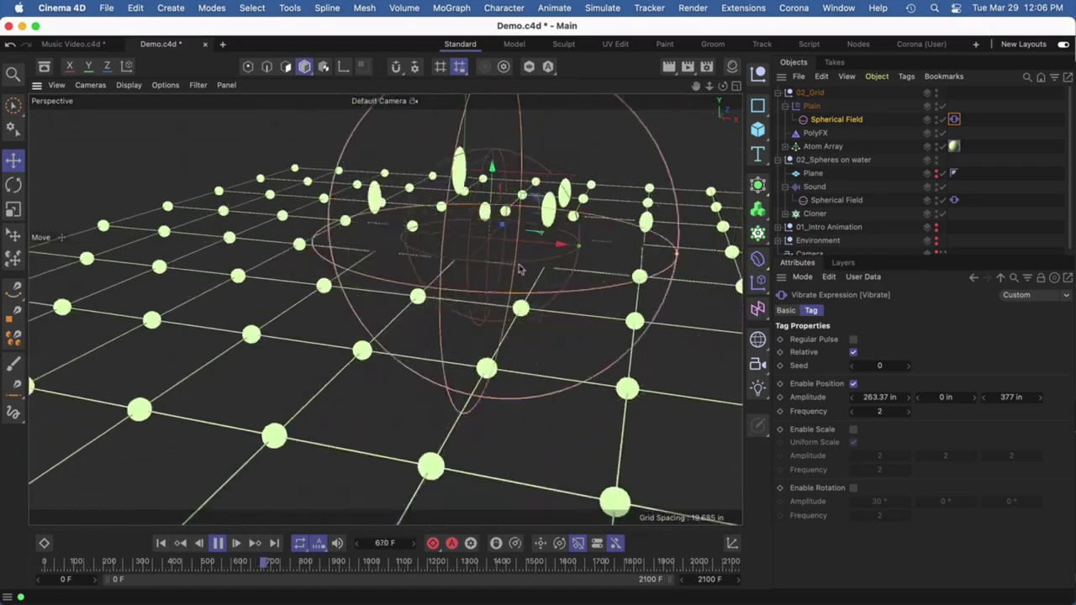
pyautogui.keyDown('alt'); pyautogui.moveTo(520, 269); pyautogui.dragTo(473, 281); pyautogui.keyUp('alt')
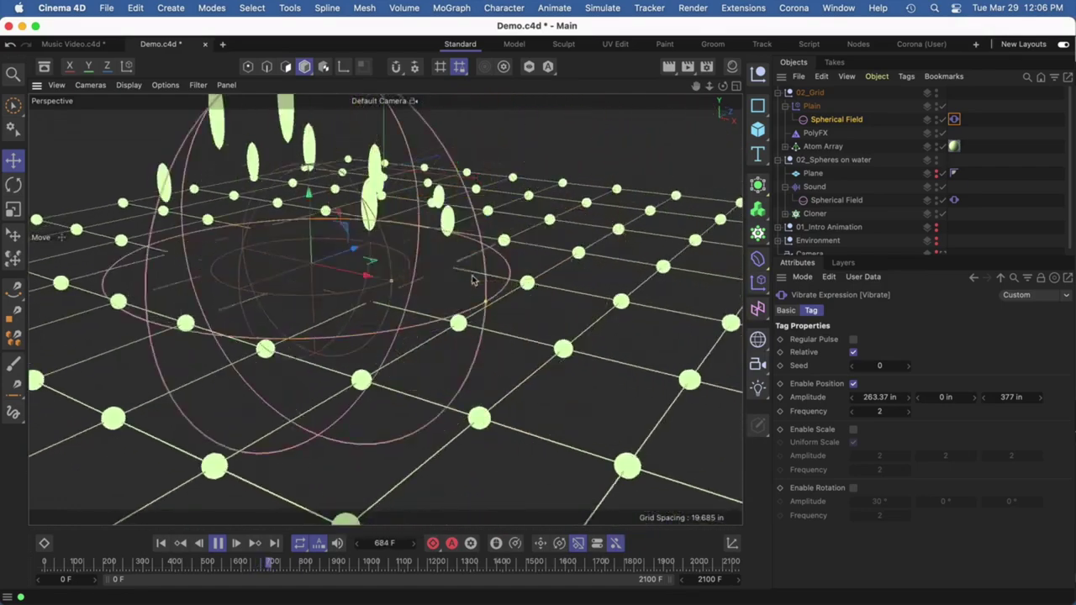
pyautogui.click(214, 551)
pyautogui.keyDown('alt'); pyautogui.moveTo(503, 247); pyautogui.dragTo(456, 245, button='right'); pyautogui.keyUp('alt')
pyautogui.keyDown('alt'); pyautogui.moveTo(404, 257); pyautogui.dragTo(528, 264); pyautogui.keyUp('alt')
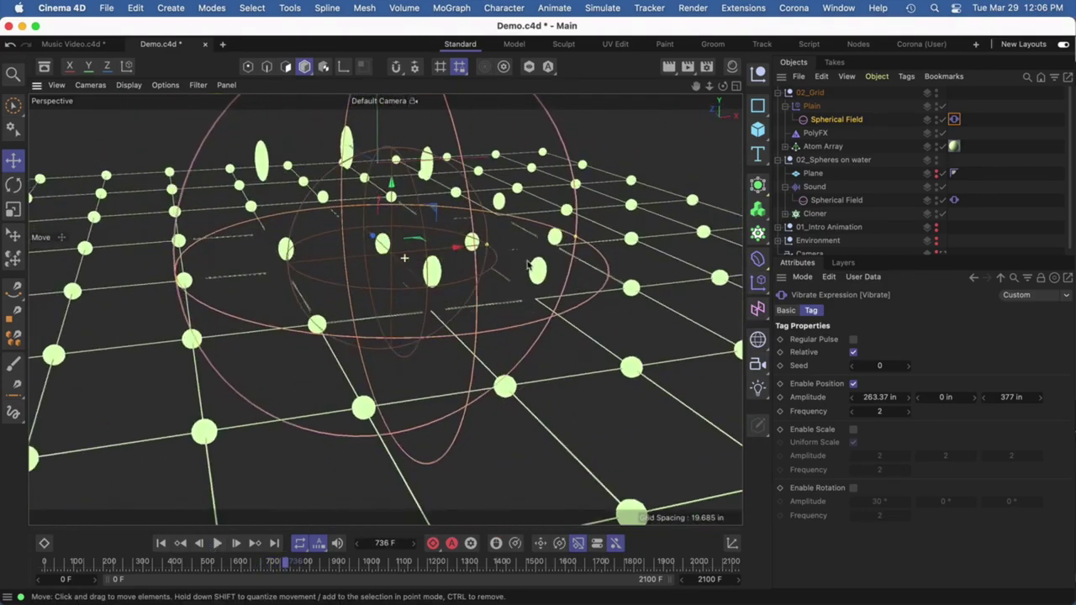
pyautogui.keyDown('alt'); pyautogui.moveTo(320, 250); pyautogui.dragTo(437, 312); pyautogui.keyUp('alt')
# - Invert the remapping of the Plain effector's Spherical Field and set its inner offset to about 77%
pyautogui.click(831, 122)
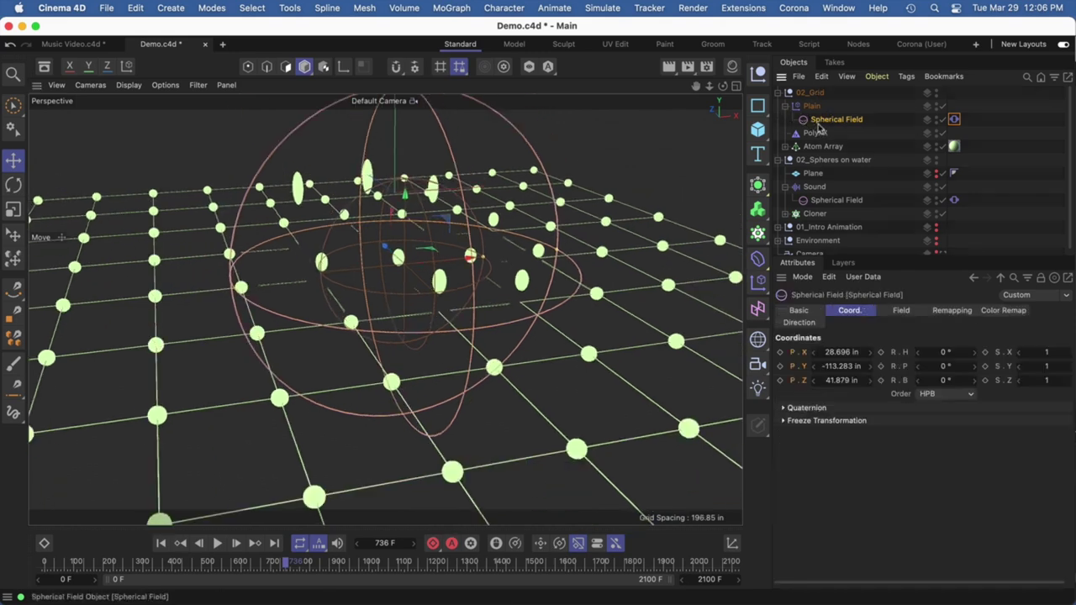
pyautogui.click(952, 310)
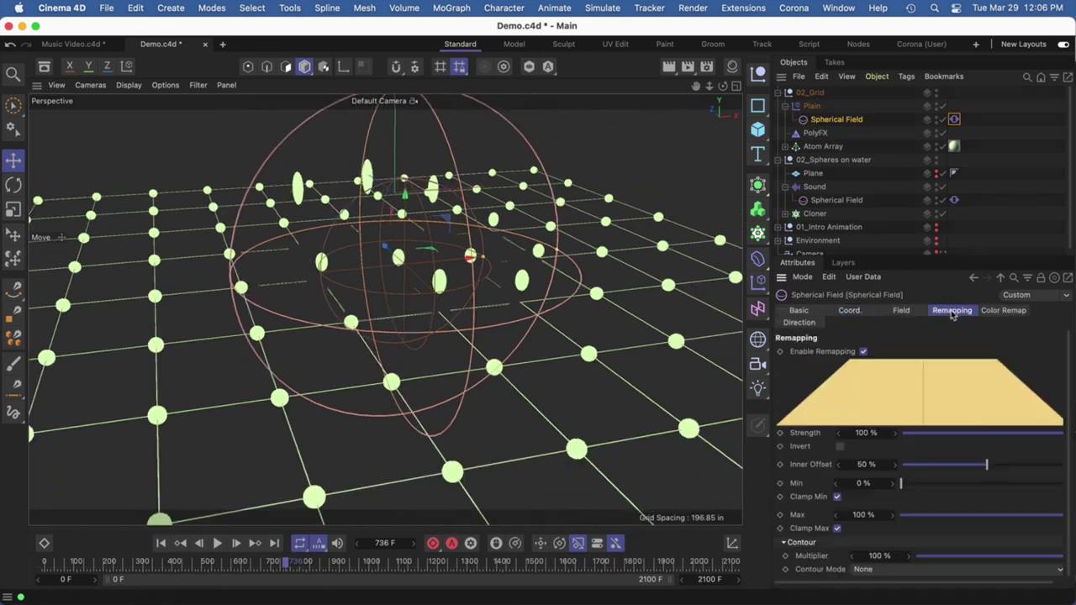
pyautogui.click(839, 447)
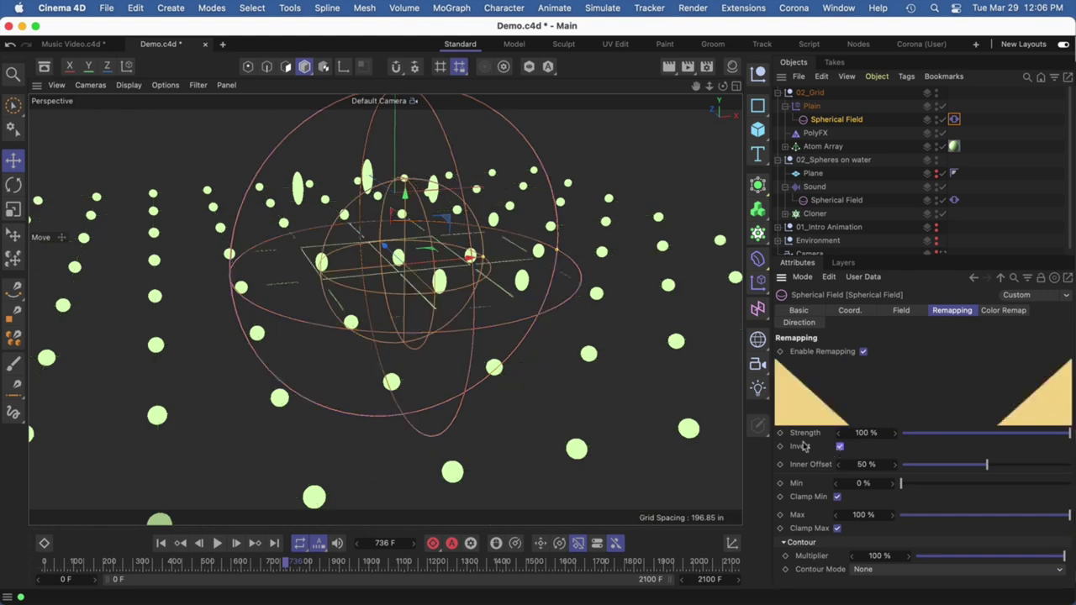
pyautogui.keyDown('alt'); pyautogui.moveTo(420, 252); pyautogui.dragTo(571, 277); pyautogui.keyUp('alt')
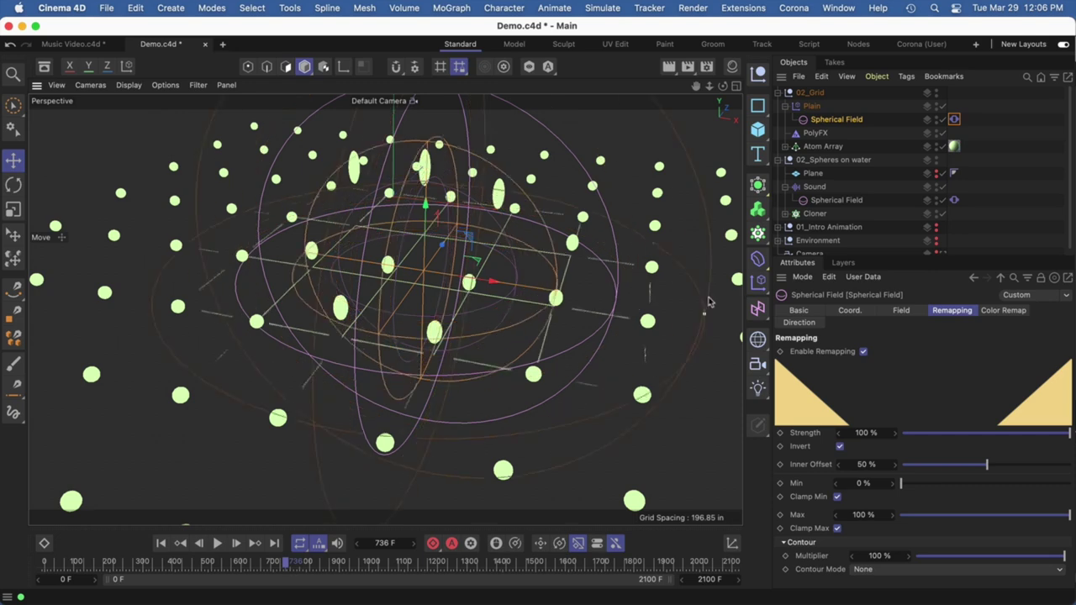
pyautogui.moveTo(557, 298)
pyautogui.keyDown('alt'); pyautogui.mouseDown()
pyautogui.moveTo(563, 290)
pyautogui.moveTo(570, 303)
pyautogui.mouseUp(); pyautogui.keyUp('alt')
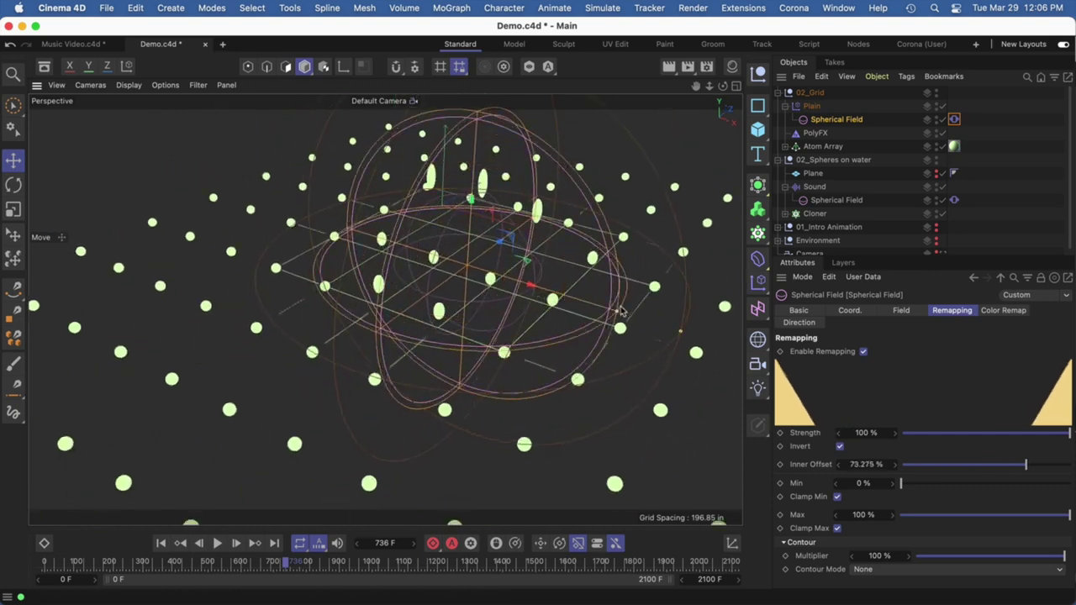
# - Play the animation to check how the grid lines follow the inverted field, and stop the playback
pyautogui.scroll(-3, 535, 327)
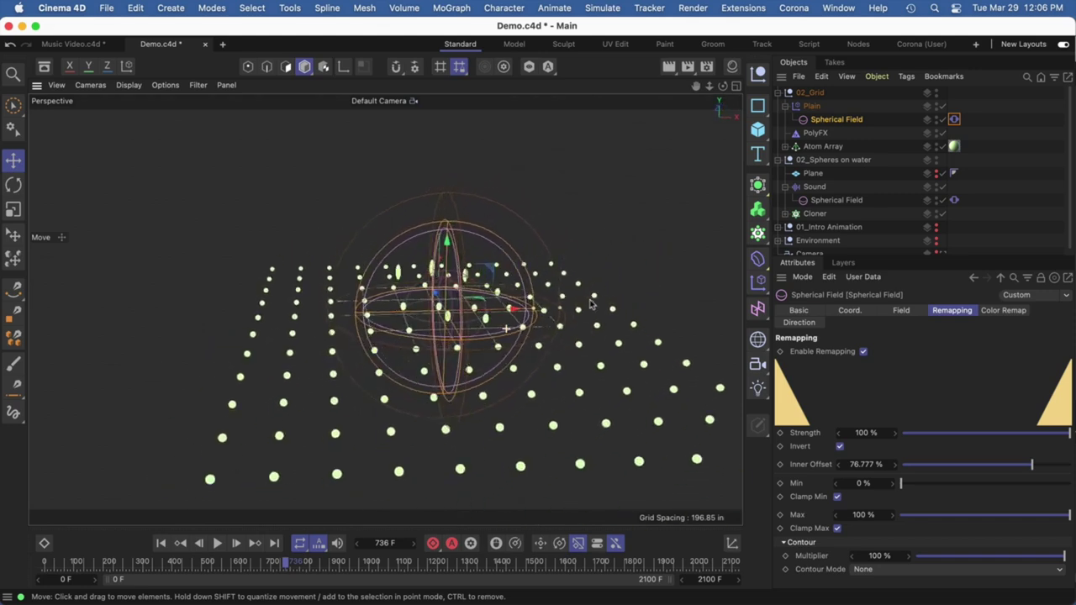
pyautogui.keyDown('alt'); pyautogui.moveTo(534, 326); pyautogui.dragTo(380, 384); pyautogui.keyUp('alt')
pyautogui.click(217, 542)
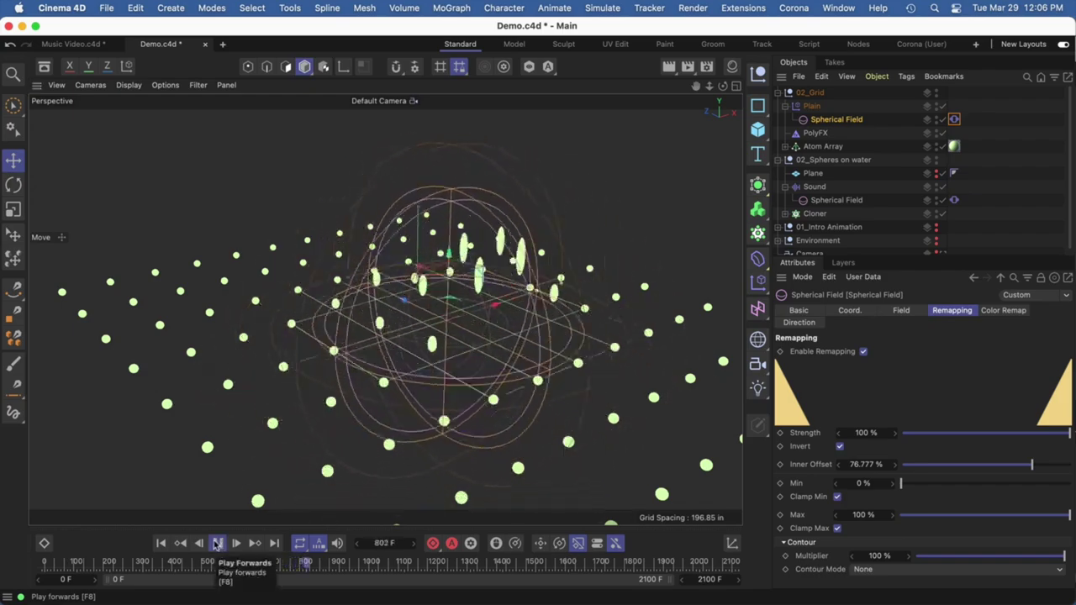
pyautogui.click(217, 543)
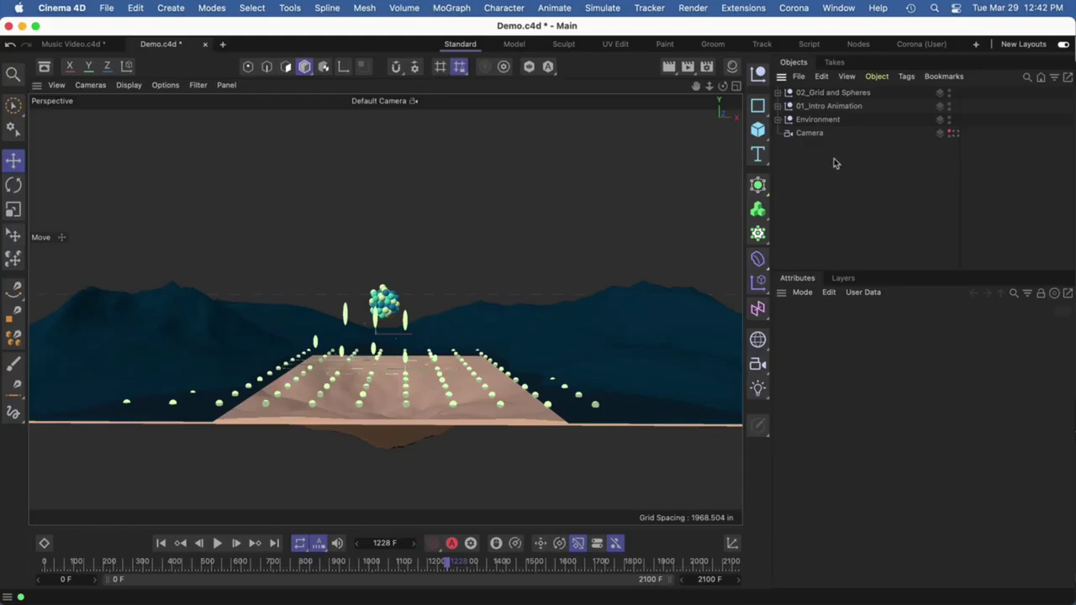
# - Add a Helix spline to the scene
pyautogui.click(759, 108)
pyautogui.click(807, 143)
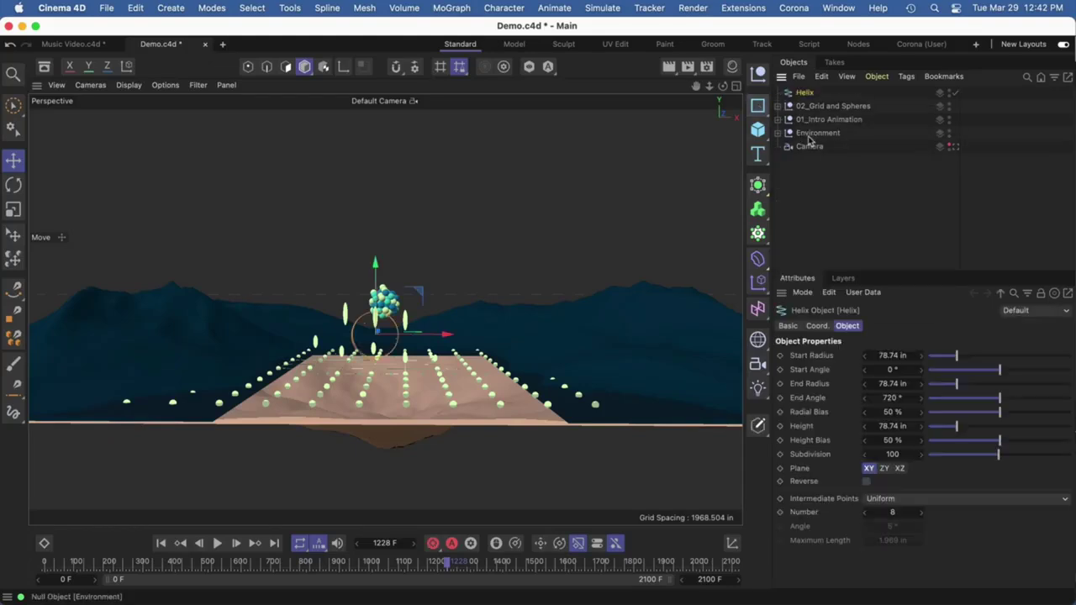
# - Flatten the helix spline by setting its Height to 0 in
pyautogui.scroll(5, 338, 325)
pyautogui.keyDown('alt'); pyautogui.moveTo(338, 324); pyautogui.dragTo(525, 330); pyautogui.keyUp('alt')
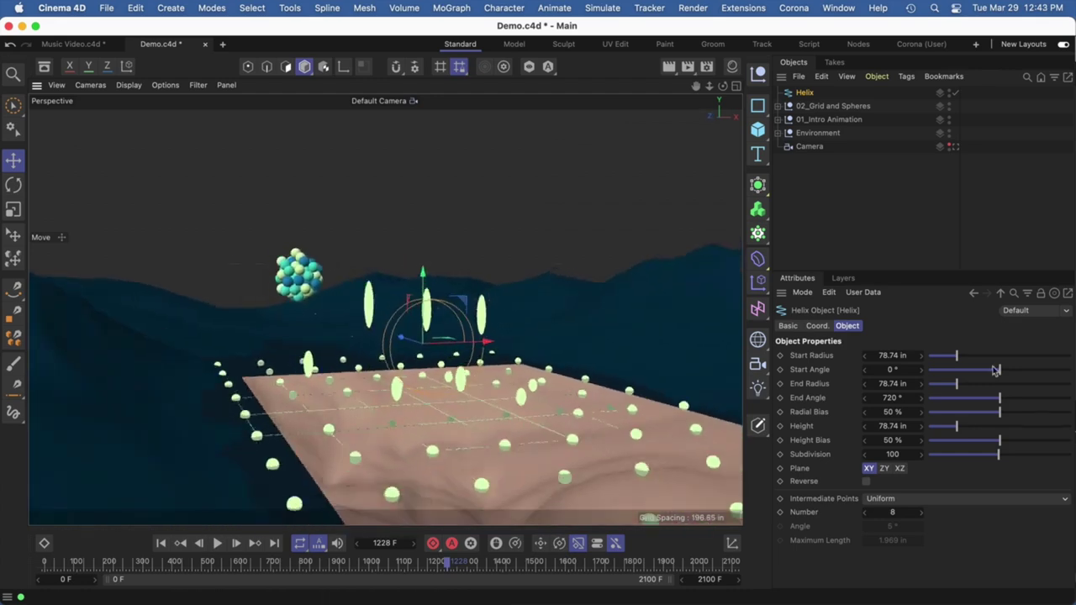
pyautogui.doubleClick(889, 428)
pyautogui.write('0')
pyautogui.press('Tab')
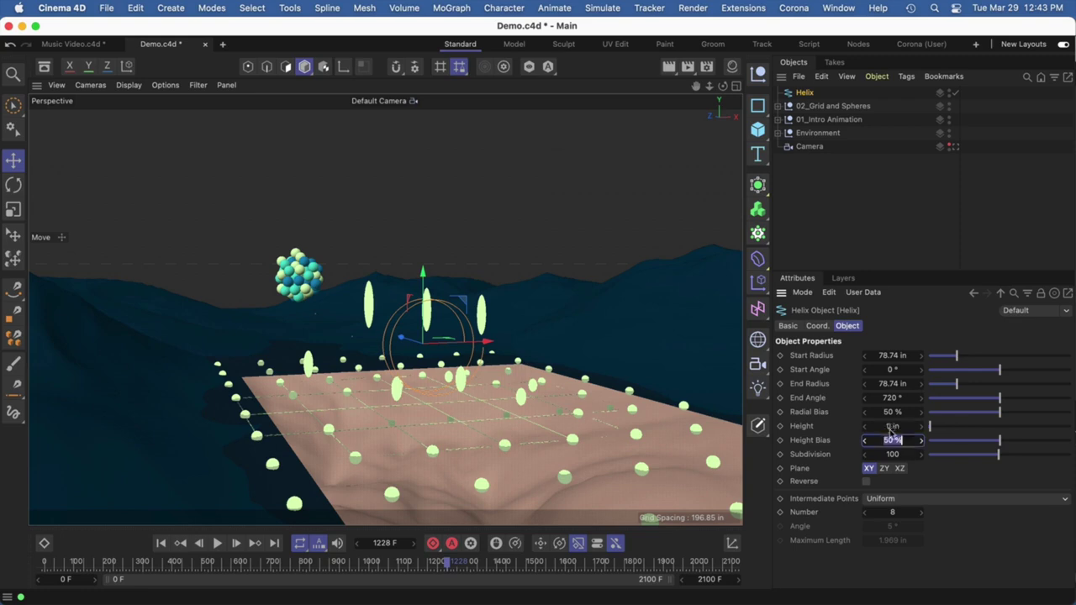
# - Move the helix back along the Z axis in the Top view, past the far edge of the terrain
pyautogui.click(735, 86)
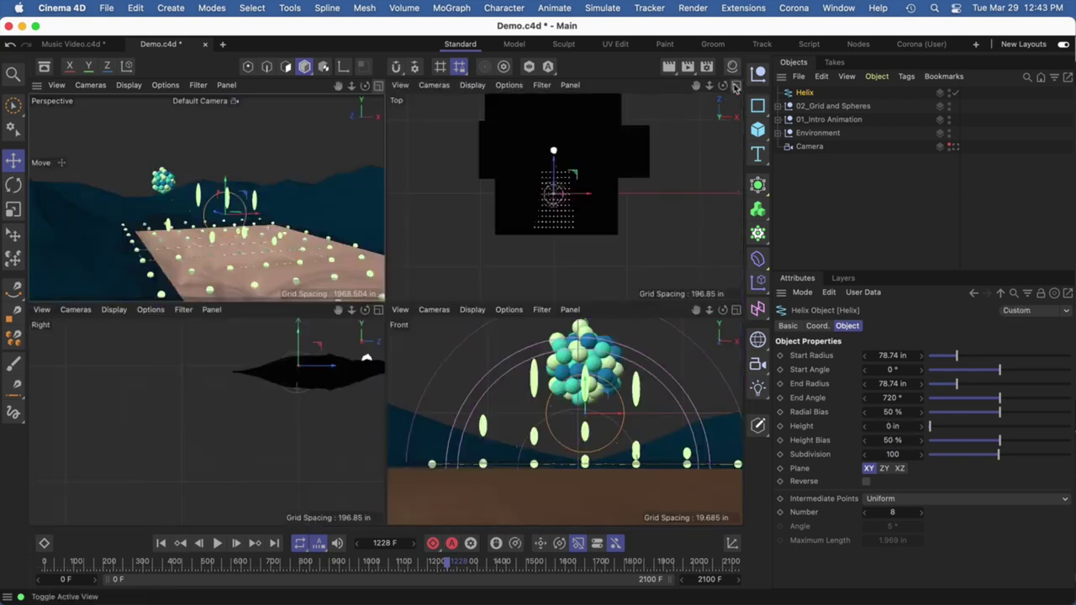
pyautogui.moveTo(553, 168); pyautogui.dragTo(558, 97)
pyautogui.scroll(-2, 554, 113)
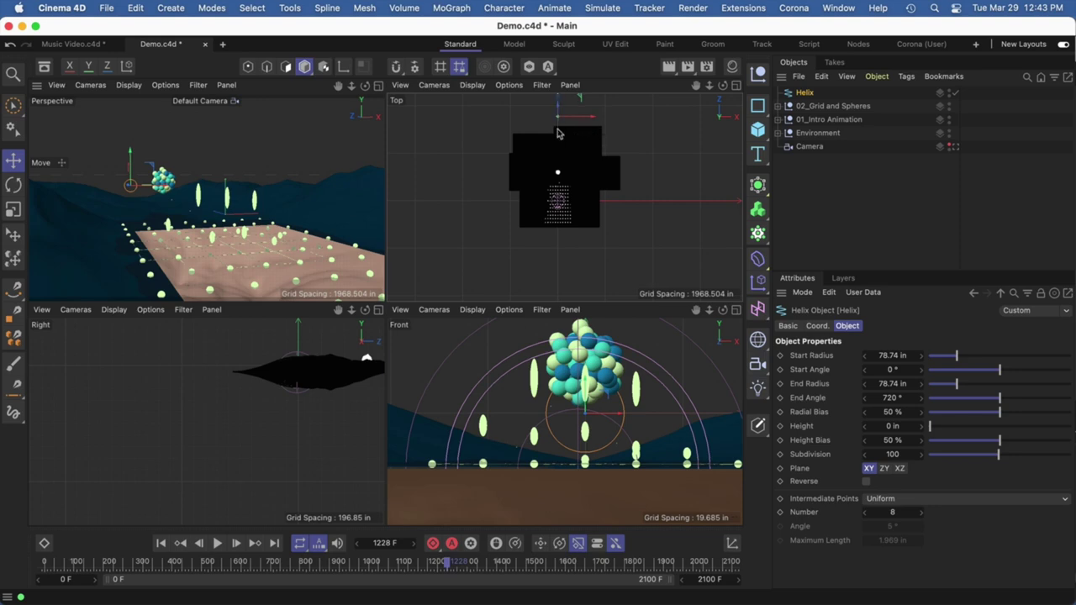
pyautogui.click(378, 84)
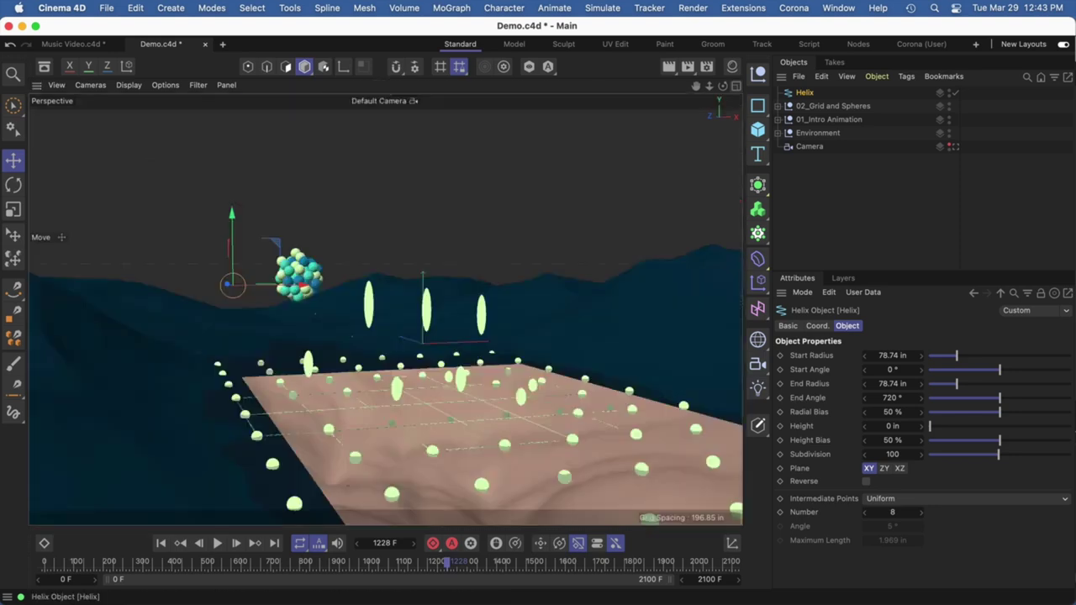
# - Look through the scene camera and raise the helix along the Y axis above the sphere cluster
pyautogui.click(953, 147)
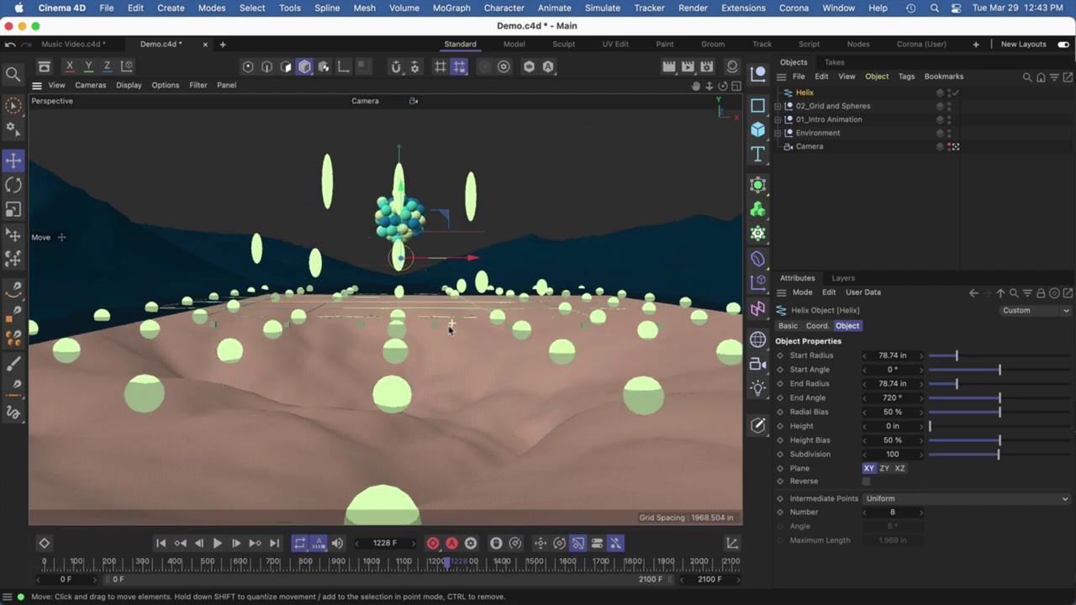
pyautogui.keyDown('alt'); pyautogui.moveTo(414, 333); pyautogui.dragTo(409, 329, button='right'); pyautogui.keyUp('alt')
pyautogui.keyDown('alt'); pyautogui.moveTo(445, 320); pyautogui.dragTo(445, 324); pyautogui.keyUp('alt')
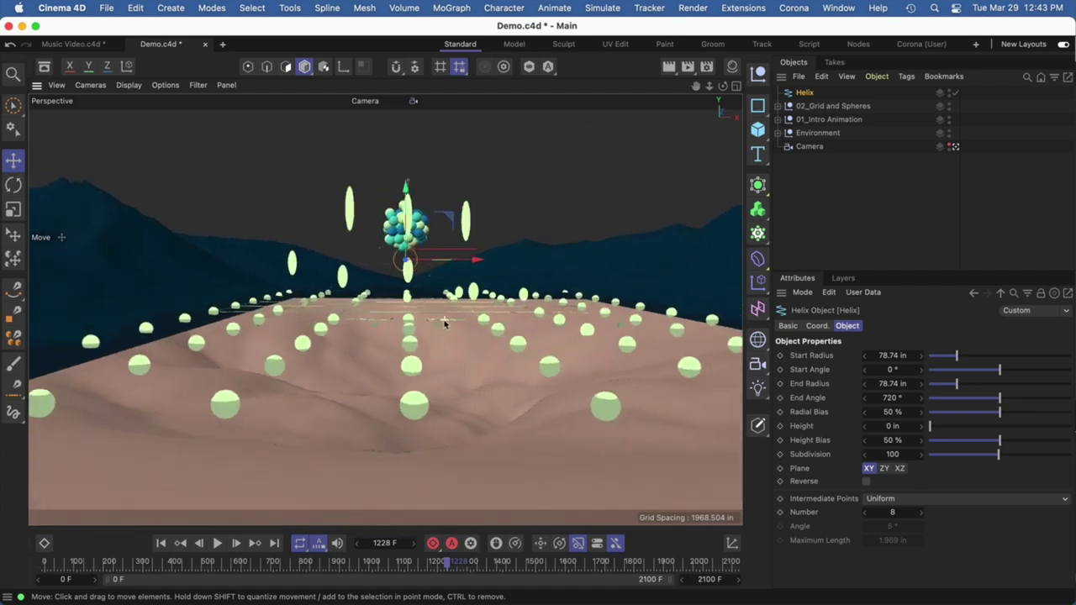
pyautogui.moveTo(406, 186); pyautogui.dragTo(406, 128)
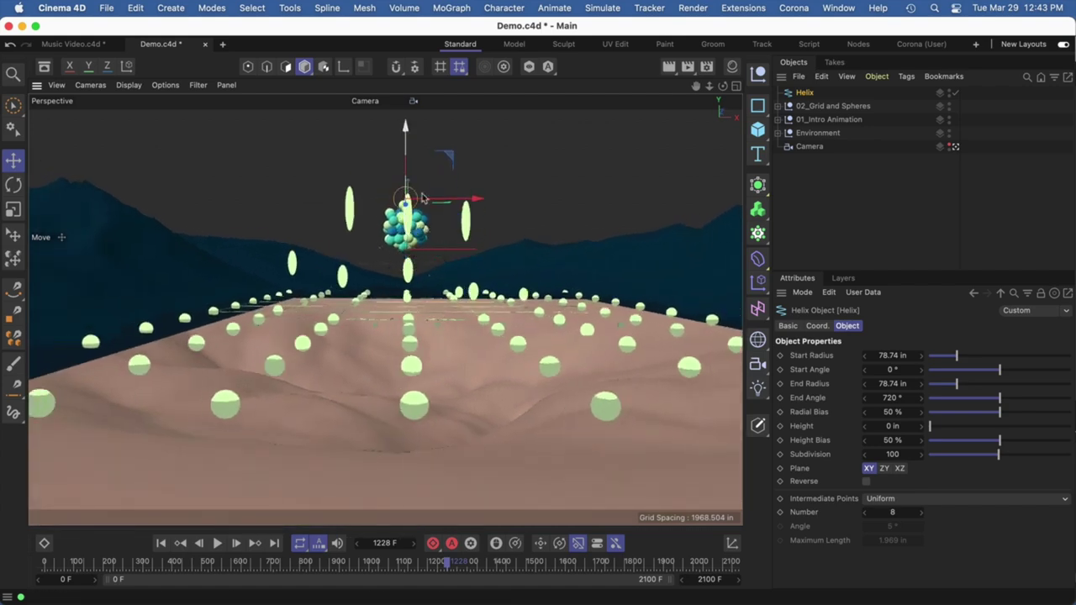
pyautogui.moveTo(419, 293)
pyautogui.keyDown('alt'); pyautogui.mouseDown(button='right')
pyautogui.moveTo(408, 294)
pyautogui.moveTo(430, 295)
pyautogui.mouseUp(button='right'); pyautogui.keyUp('alt')
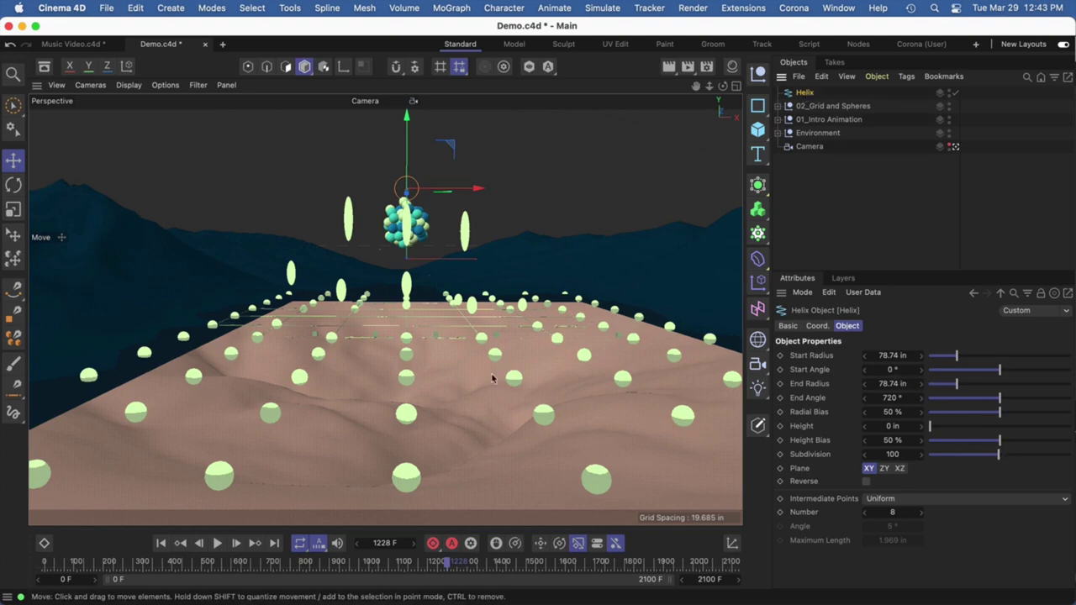
pyautogui.keyDown('alt'); pyautogui.moveTo(493, 377); pyautogui.dragTo(445, 377, button='right'); pyautogui.keyUp('alt')
# - Hide the field objects from display in the Front viewport
pyautogui.click(734, 89)
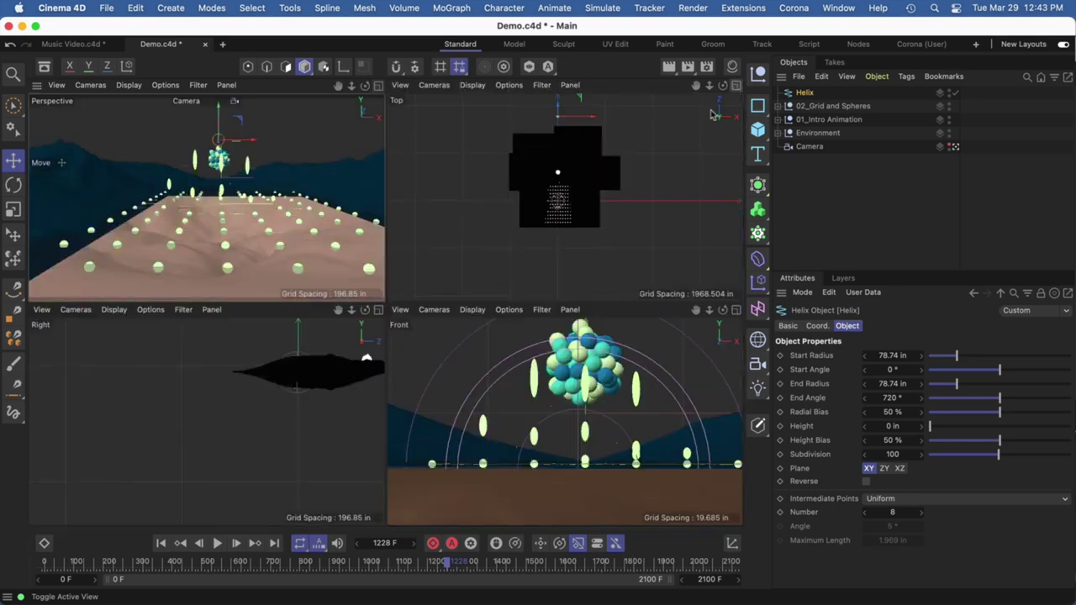
pyautogui.middleClick(563, 327)
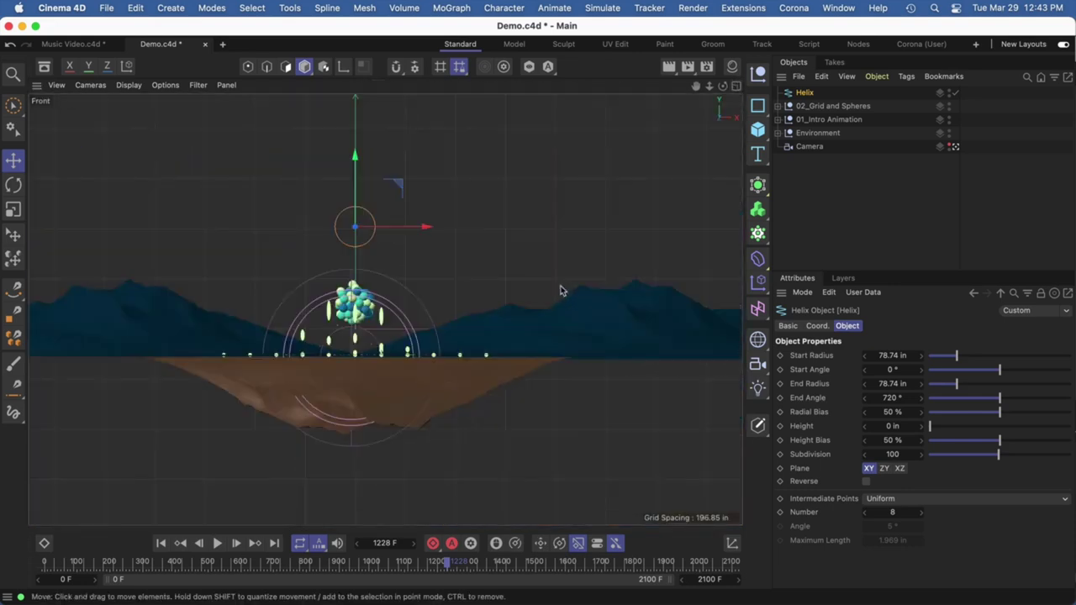
pyautogui.click(198, 85)
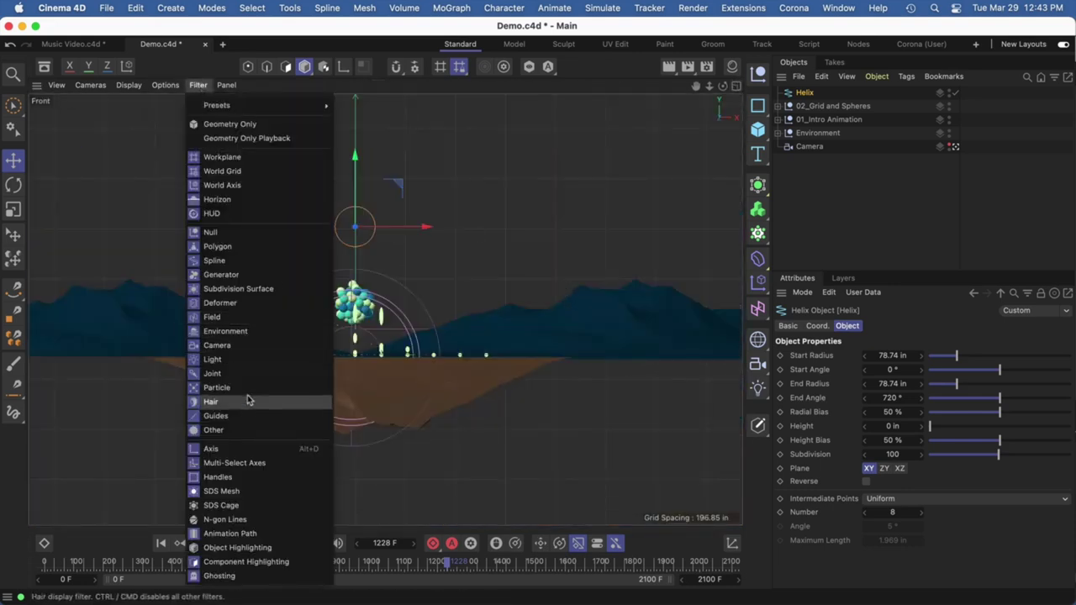
pyautogui.click(239, 318)
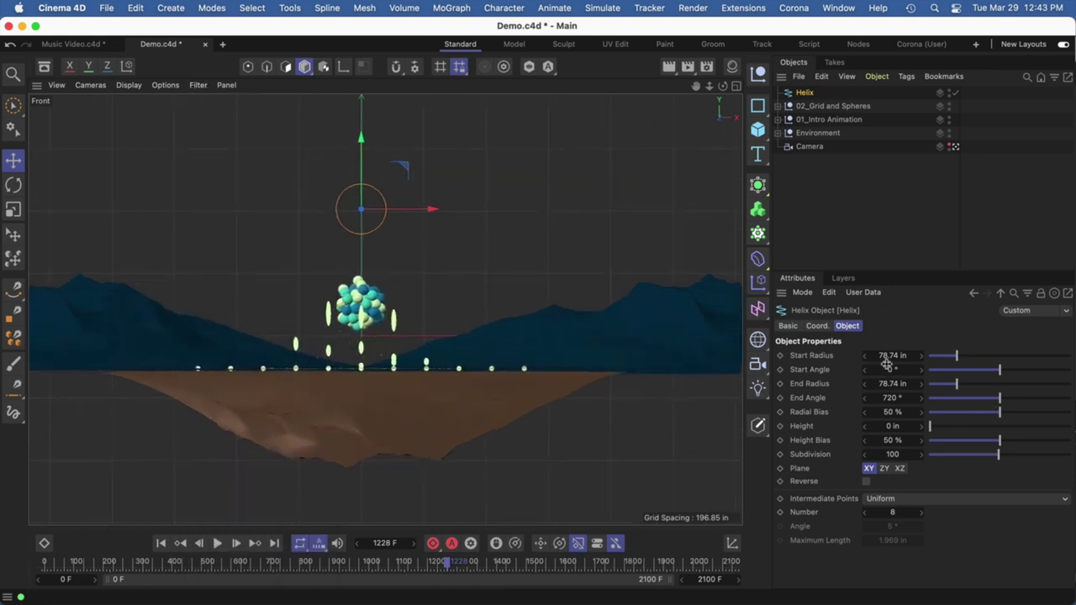
# - Expand the helix into a wide spiral with an End Radius of 847.74 in and an End Angle of 1414°
pyautogui.moveTo(891, 385); pyautogui.dragTo(1067, 385)
pyautogui.click(735, 85)
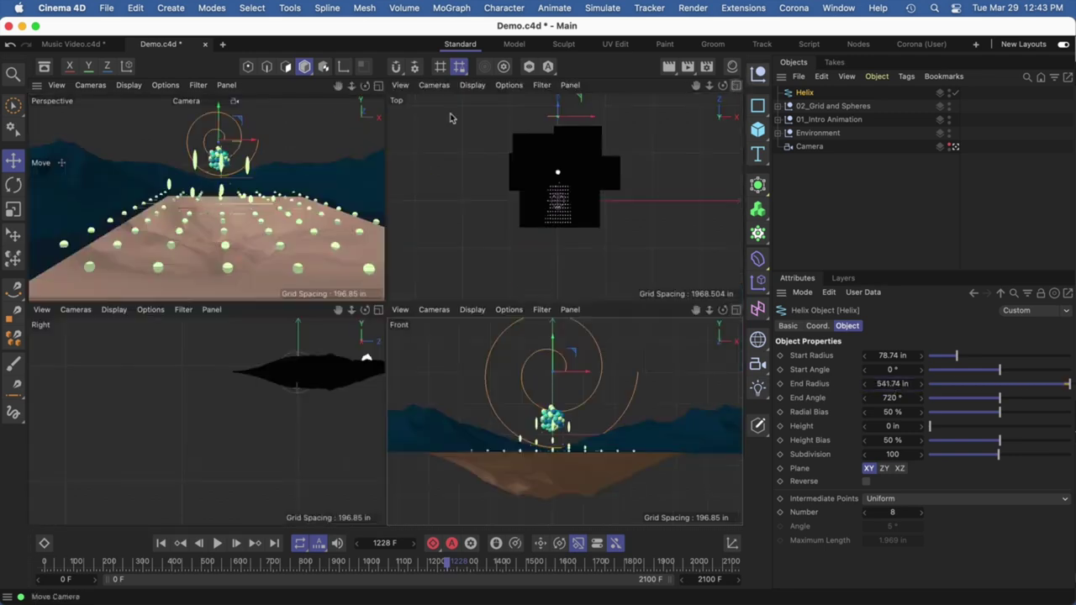
pyautogui.click(379, 86)
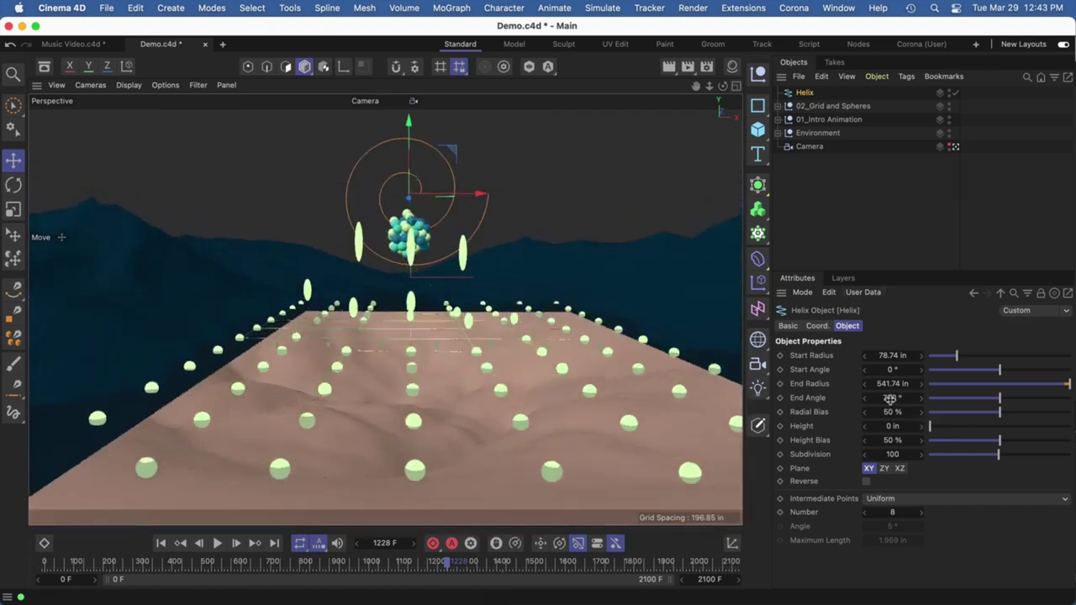
pyautogui.moveTo(889, 399); pyautogui.dragTo(978, 385)
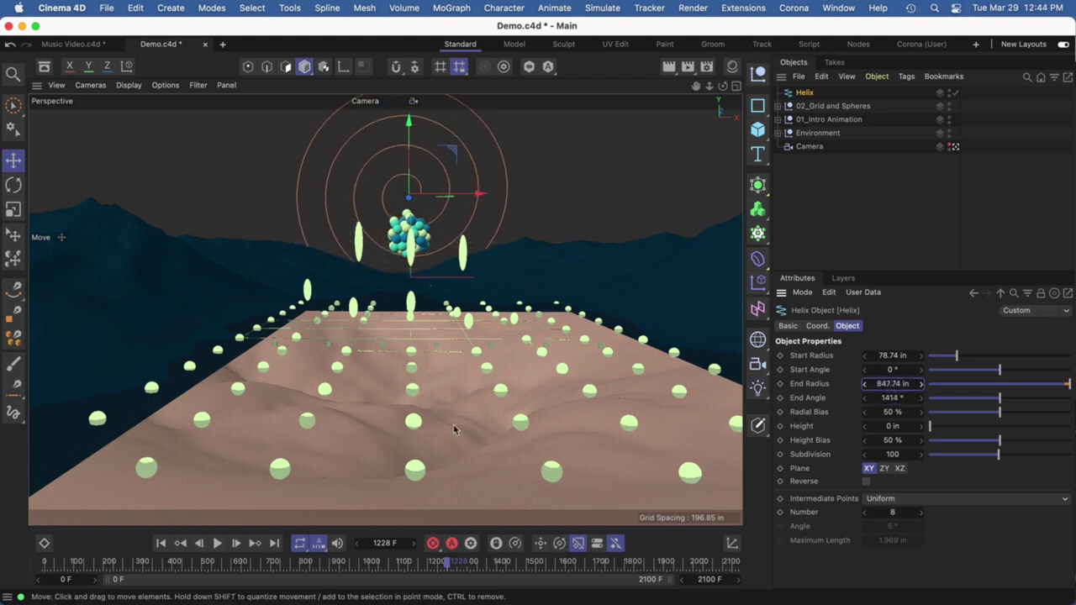
# - Add a cylinder oriented along +Z and resize it to about 17.74 in radius and 158.186 in height
pyautogui.keyDown('alt'); pyautogui.moveTo(358, 399); pyautogui.dragTo(412, 365); pyautogui.keyUp('alt')
pyautogui.scroll(-3, 413, 365)
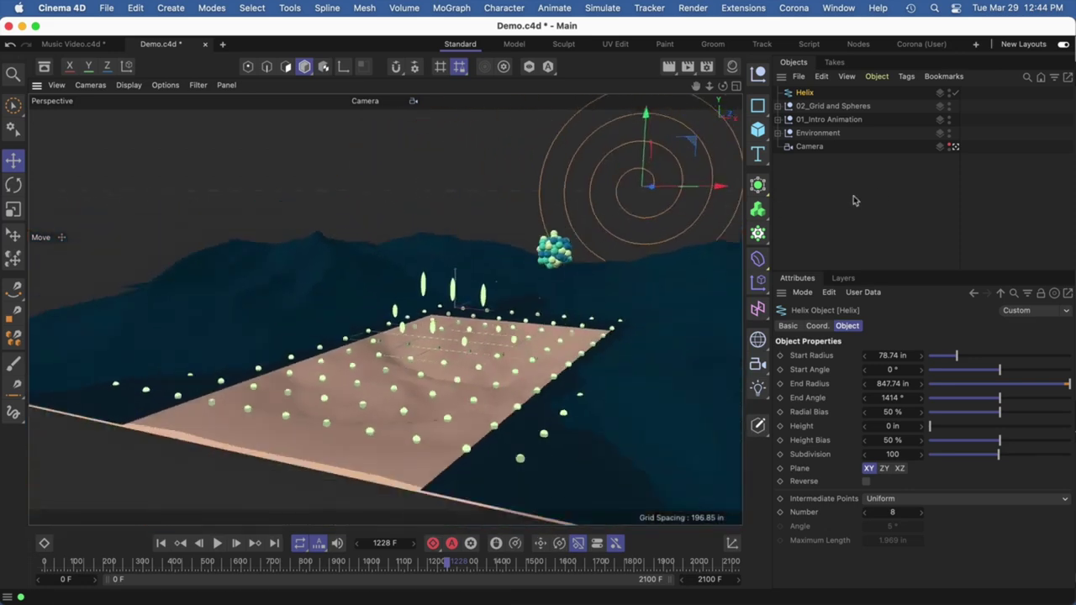
pyautogui.moveTo(757, 128); pyautogui.dragTo(904, 152)
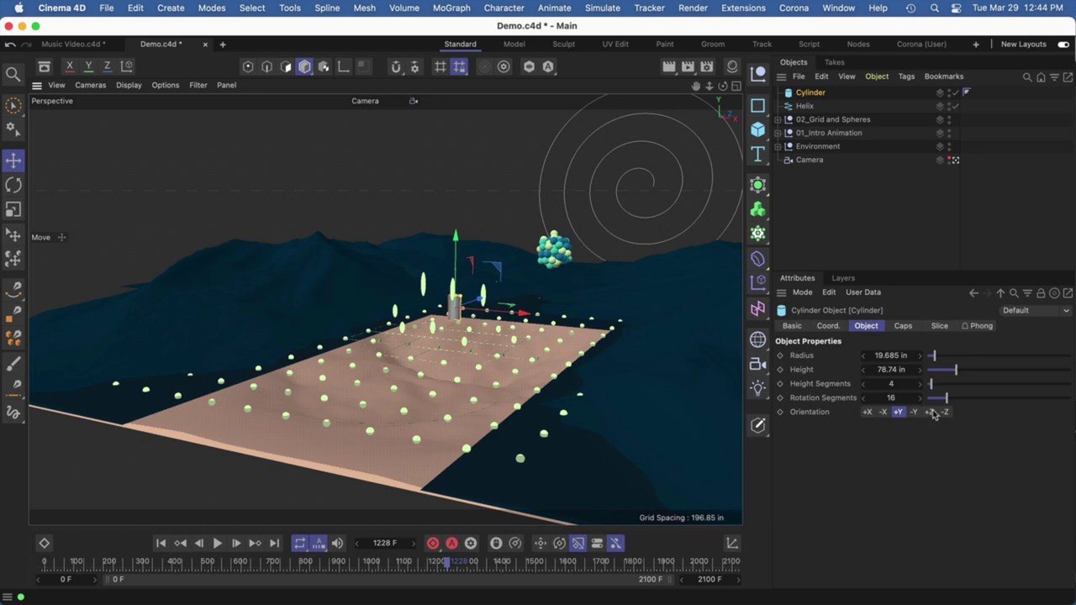
pyautogui.click(930, 411)
pyautogui.scroll(3, 467, 316)
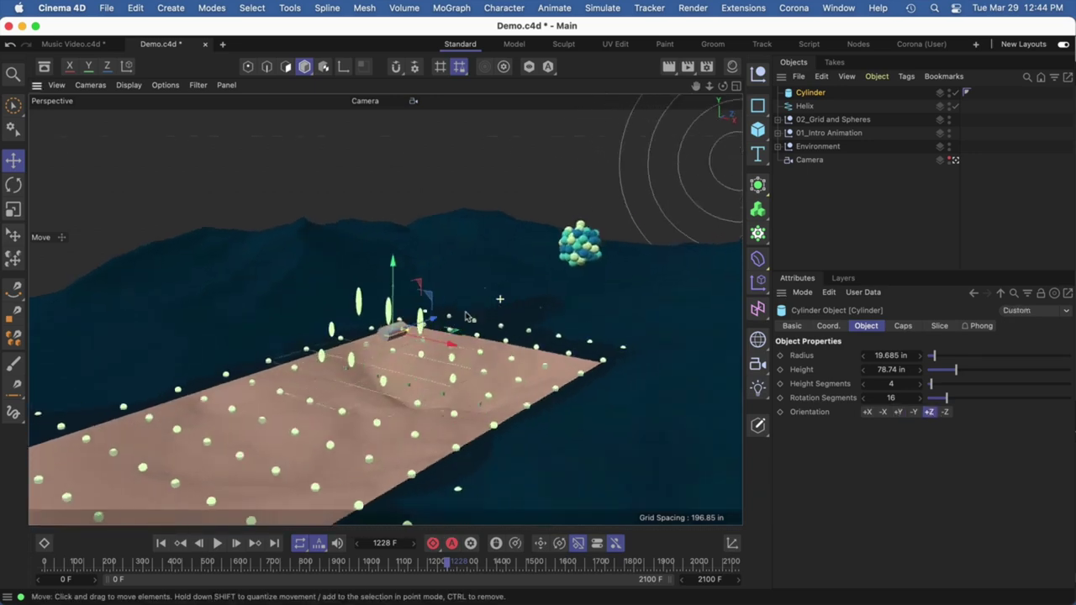
pyautogui.scroll(3, 467, 316)
pyautogui.moveTo(402, 334)
pyautogui.mouseDown()
pyautogui.moveTo(429, 337)
pyautogui.moveTo(417, 333)
pyautogui.mouseUp()
pyautogui.scroll(-5, 455, 313)
pyautogui.scroll(-3, 466, 339)
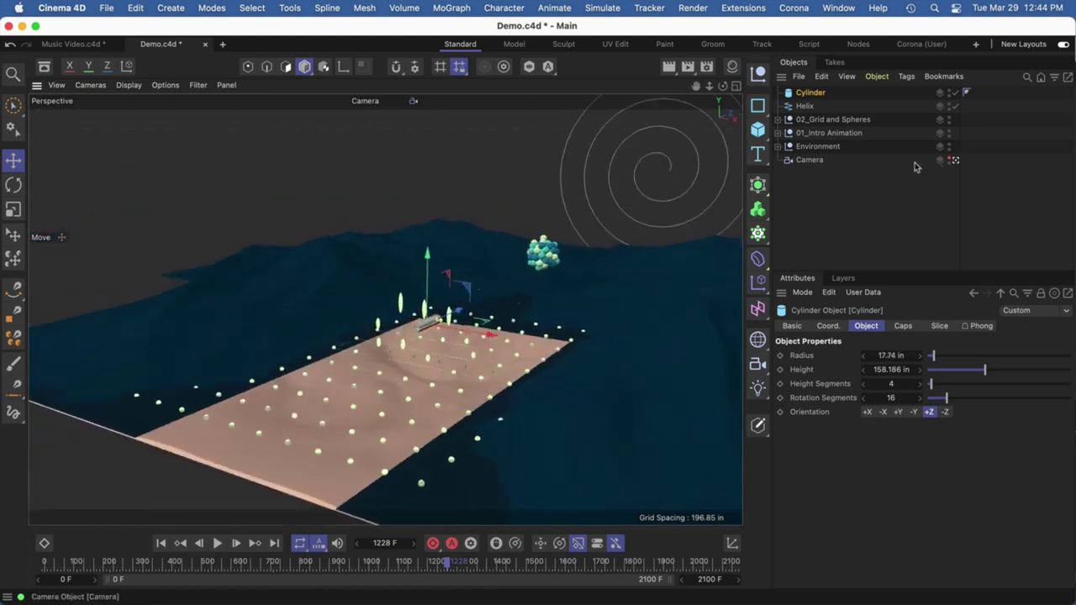
# - Add a sphere and shrink its radius to about 27.823 in
pyautogui.moveTo(758, 133); pyautogui.dragTo(889, 202)
pyautogui.scroll(3, 426, 314)
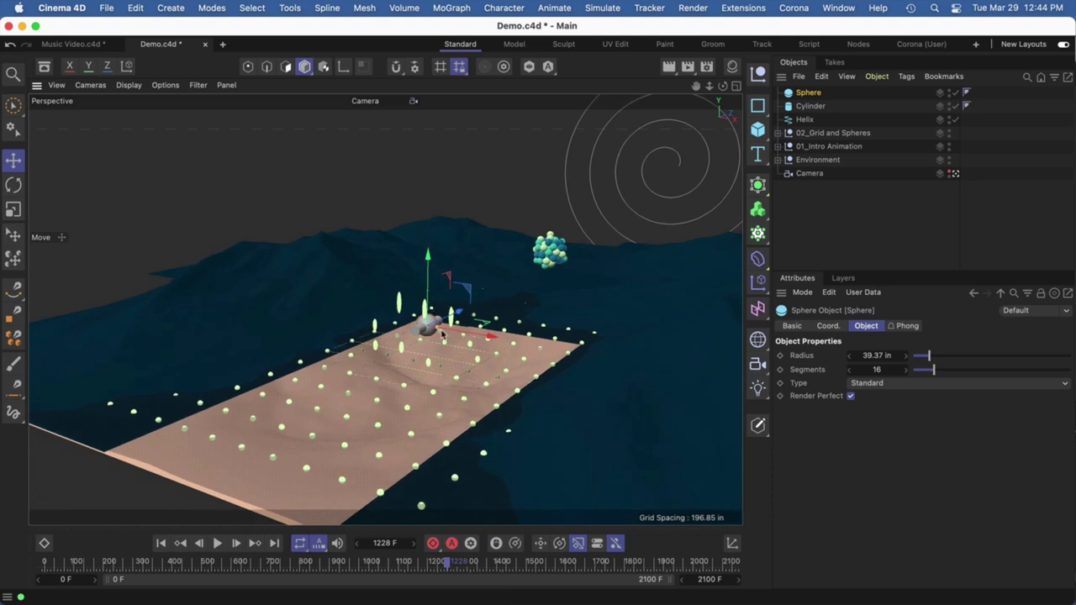
pyautogui.moveTo(432, 328); pyautogui.dragTo(439, 315)
pyautogui.keyDown('alt'); pyautogui.moveTo(438, 314); pyautogui.dragTo(406, 314, button='right'); pyautogui.keyUp('alt')
pyautogui.keyDown('alt'); pyautogui.moveTo(525, 299); pyautogui.dragTo(489, 300, button='right'); pyautogui.keyUp('alt')
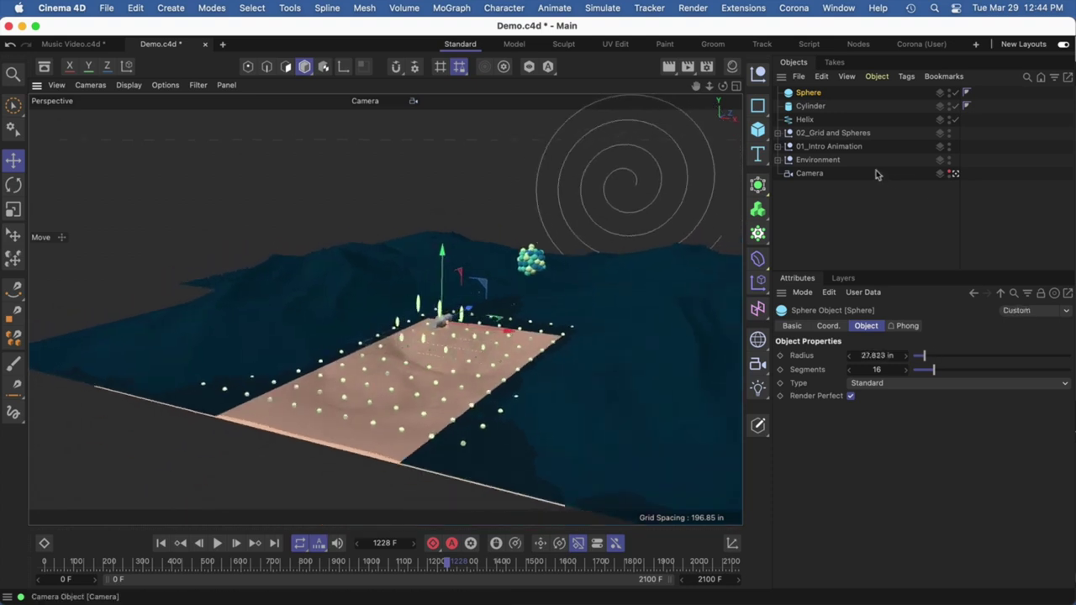
# - Add a Cloner and make both the sphere and the cylinder its children
pyautogui.click(760, 237)
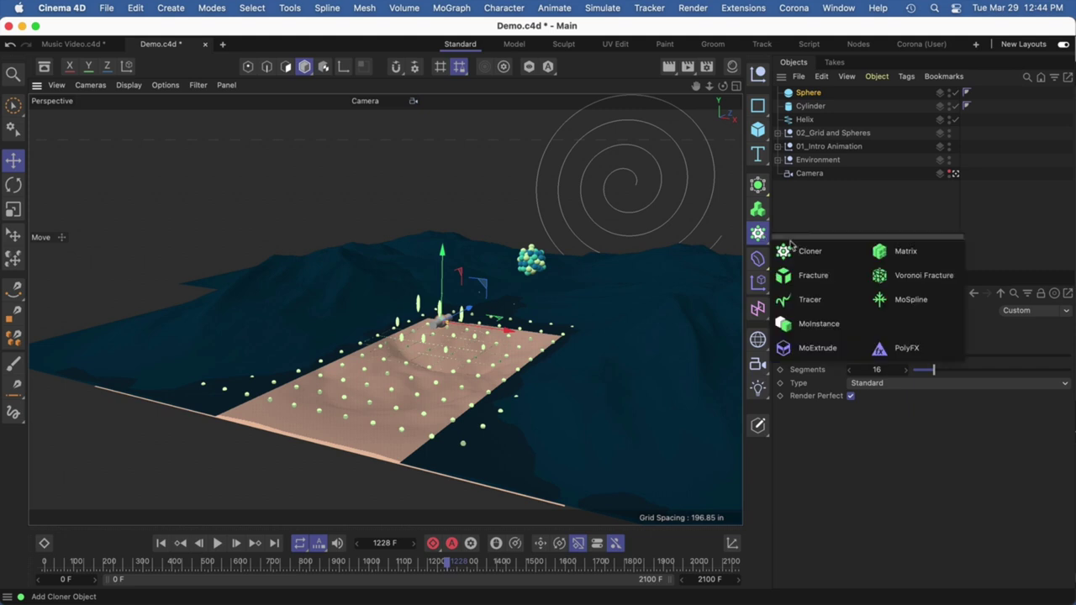
pyautogui.click(786, 249)
pyautogui.click(809, 107)
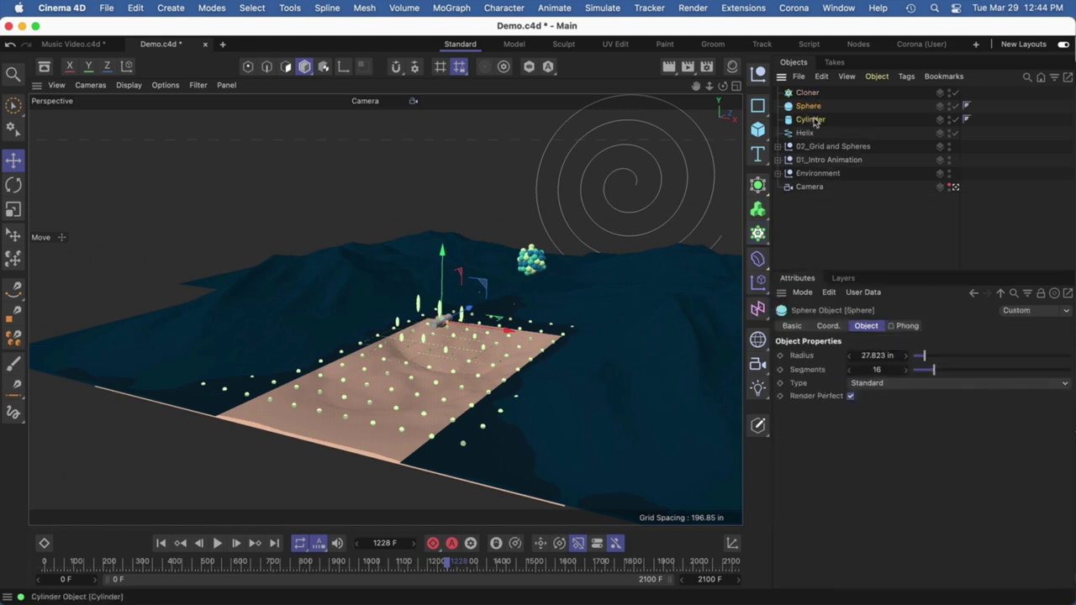
pyautogui.keyDown('shift'); pyautogui.click(812, 119); pyautogui.keyUp('shift')
pyautogui.moveTo(812, 119); pyautogui.dragTo(805, 96)
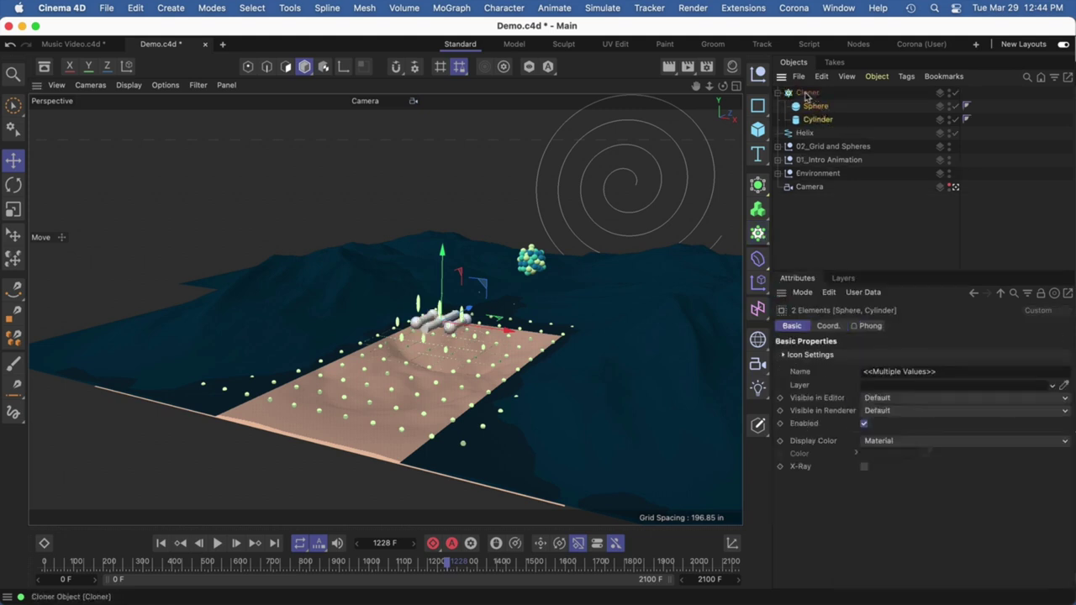
# - Set the Cloner's mode to Object and assign the helix as the object the clones follow
pyautogui.click(805, 94)
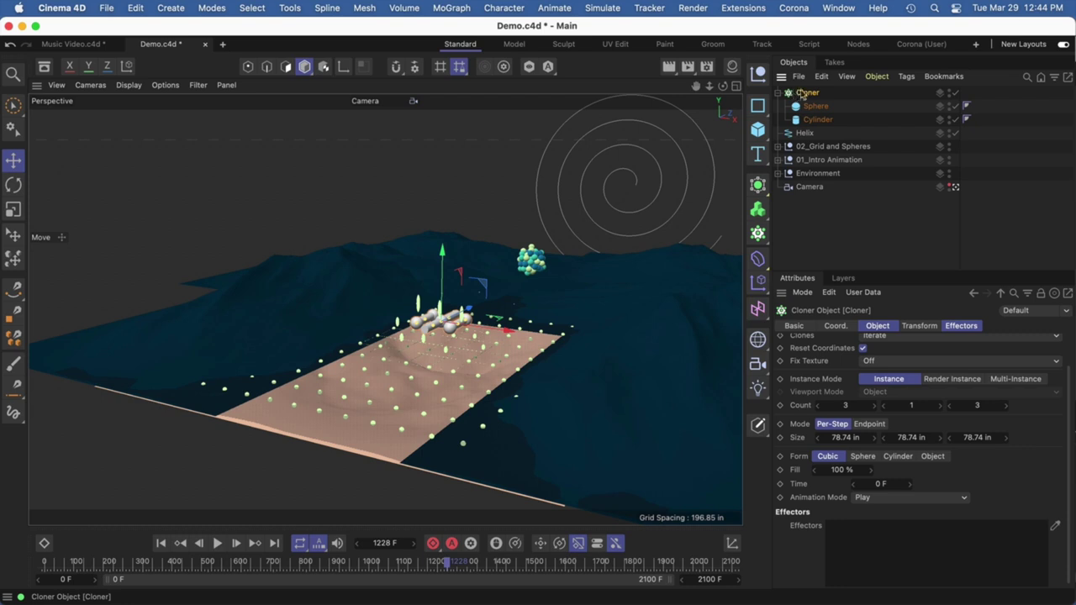
pyautogui.scroll(2, 796, 370)
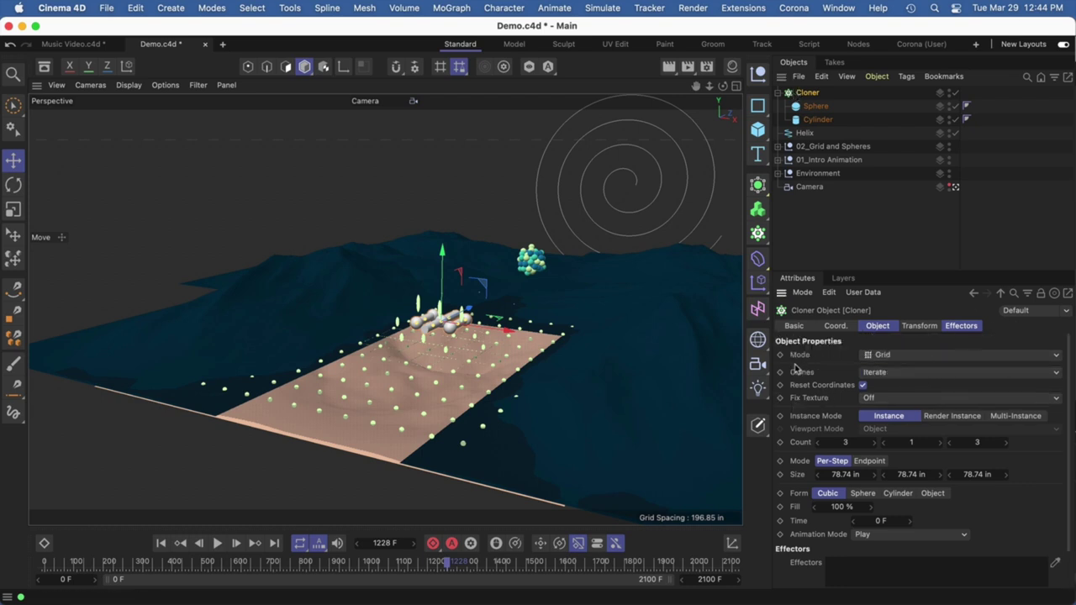
pyautogui.click(917, 356)
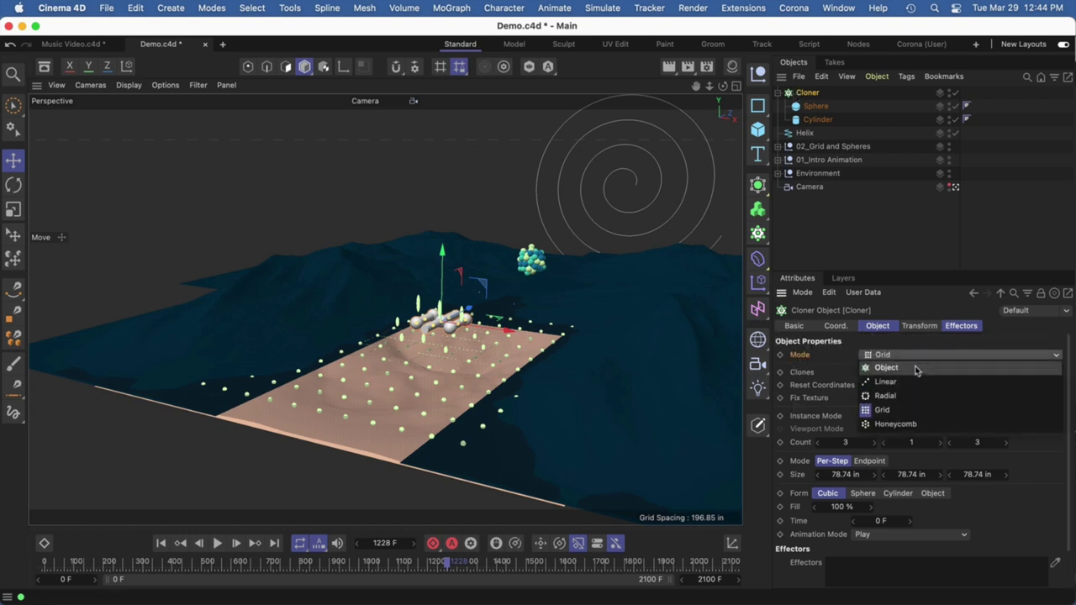
pyautogui.click(916, 368)
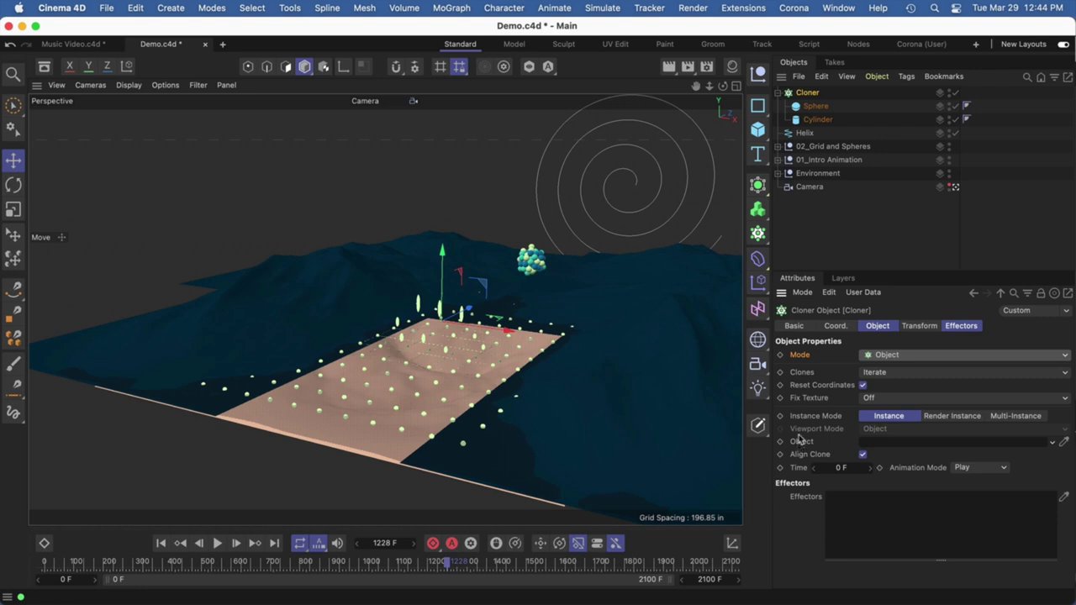
pyautogui.moveTo(803, 133); pyautogui.dragTo(943, 348)
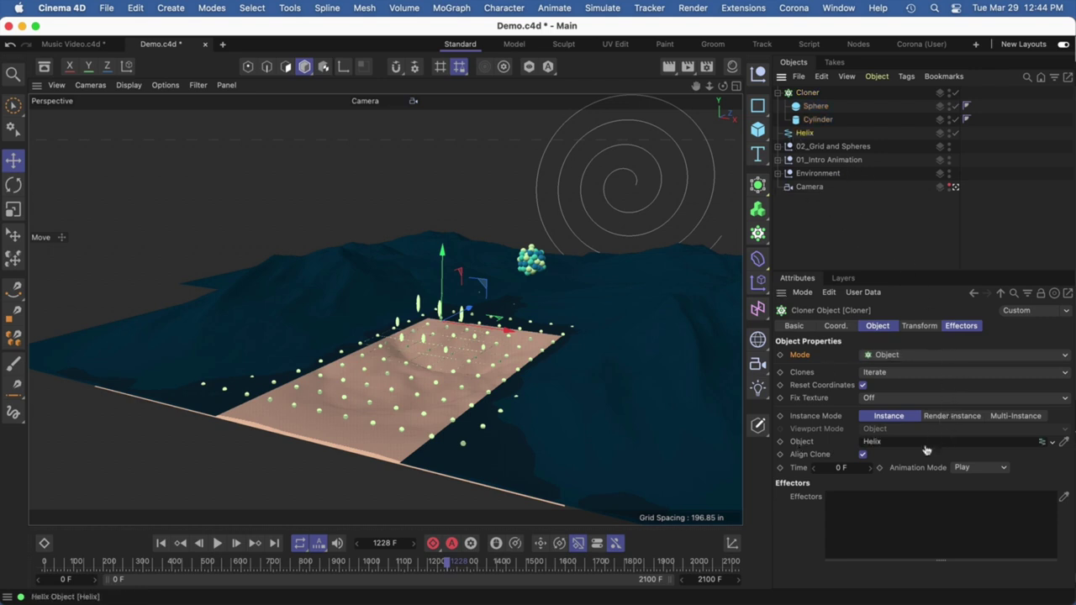
pyautogui.scroll(-5, 926, 445)
pyautogui.scroll(-5, 666, 172)
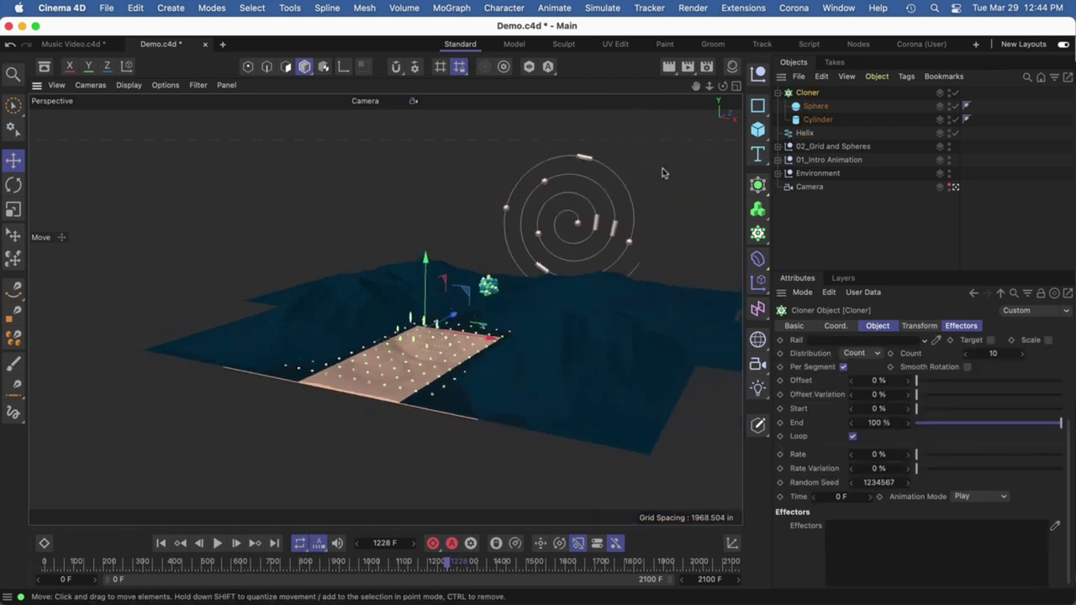
# - Set the Cloner's transform pitch rotation (R.P) to 90° so the clones turn perpendicular to the helix
pyautogui.scroll(7, 641, 156)
pyautogui.keyDown('alt'); pyautogui.moveTo(528, 264); pyautogui.dragTo(561, 261); pyautogui.keyUp('alt')
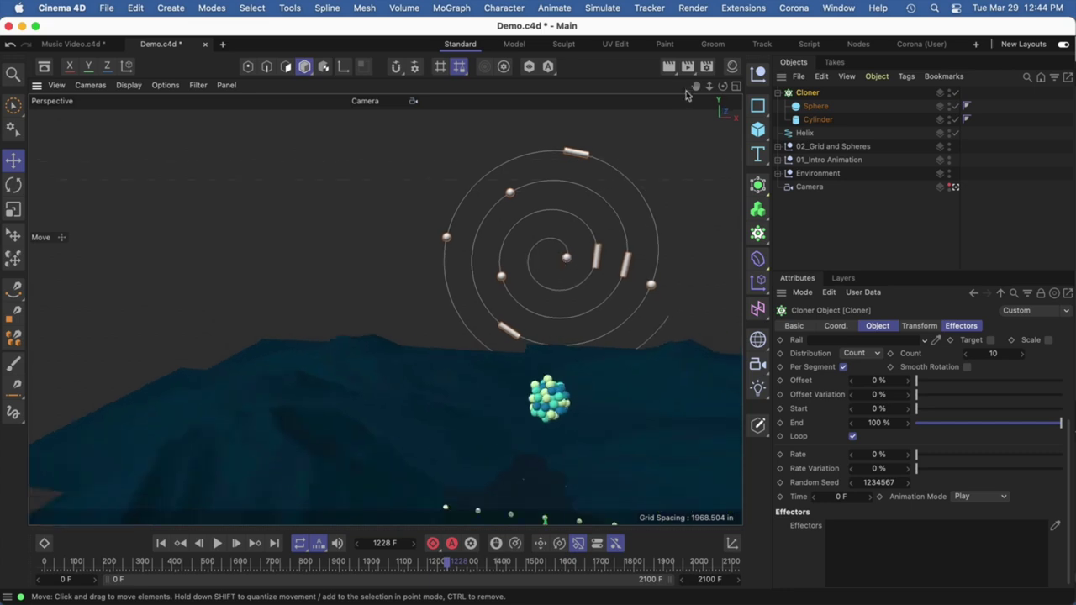
pyautogui.moveTo(696, 87); pyautogui.dragTo(589, 107)
pyautogui.keyDown('alt'); pyautogui.moveTo(385, 309); pyautogui.dragTo(881, 94); pyautogui.keyUp('alt')
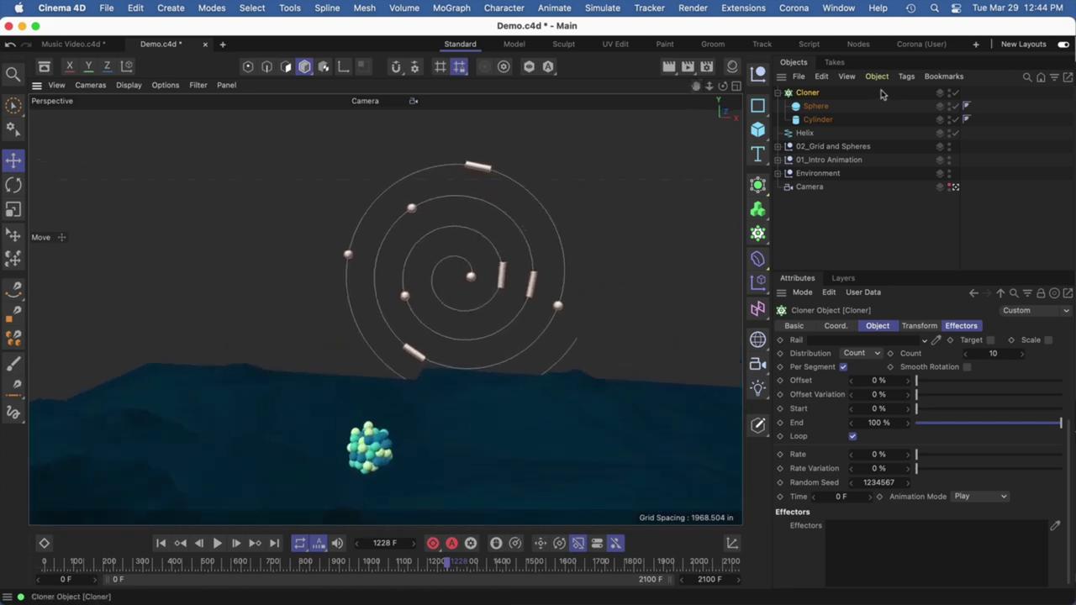
pyautogui.click(918, 326)
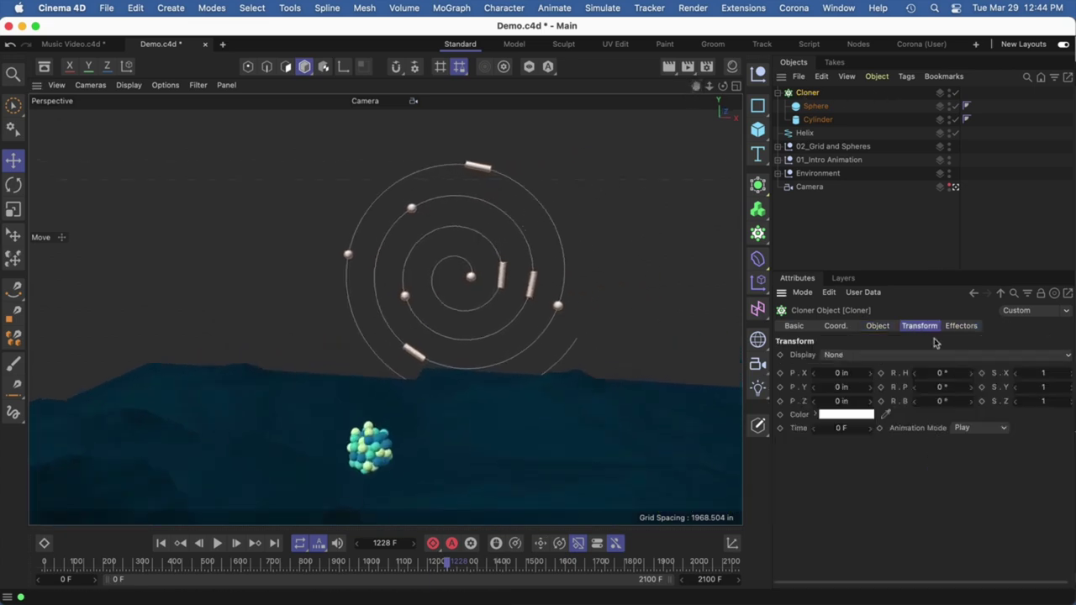
pyautogui.moveTo(938, 370)
pyautogui.mouseDown()
pyautogui.moveTo(984, 371)
pyautogui.moveTo(957, 387)
pyautogui.moveTo(979, 387)
pyautogui.mouseUp()
pyautogui.press('super+z')
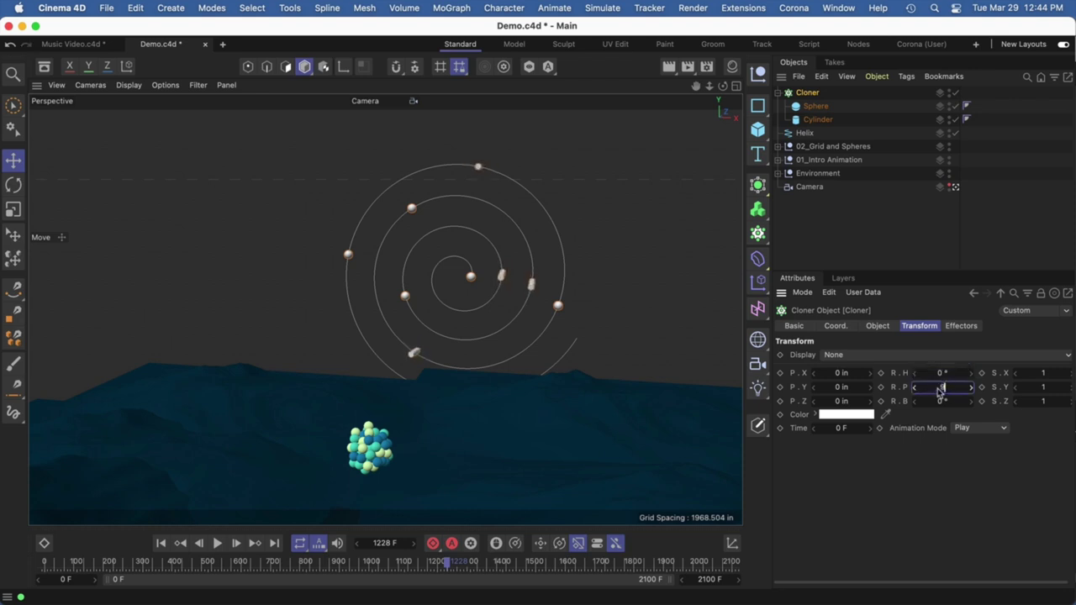
pyautogui.press('Return')
pyautogui.keyDown('alt'); pyautogui.moveTo(552, 281); pyautogui.dragTo(515, 265); pyautogui.keyUp('alt')
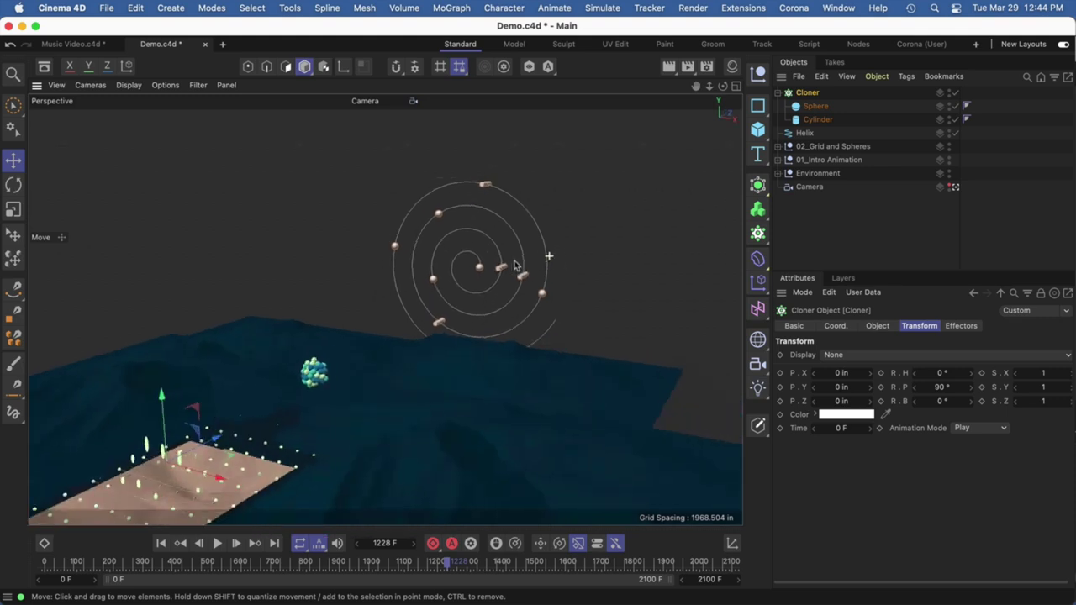
# - Set the Cloner's distribution along the helix to Even and raise its count to 109
pyautogui.click(876, 325)
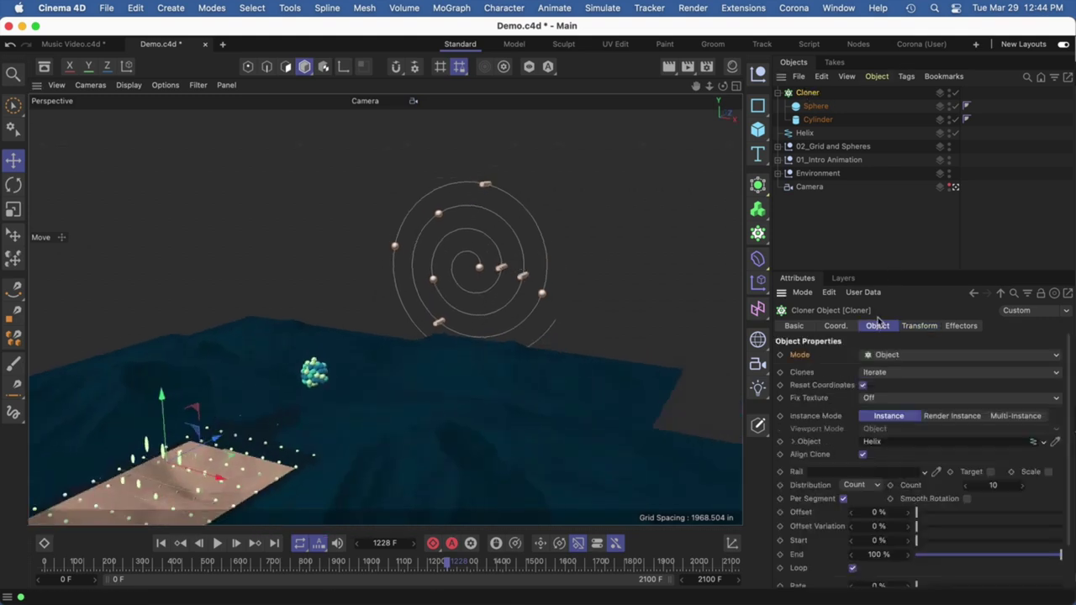
pyautogui.click(879, 486)
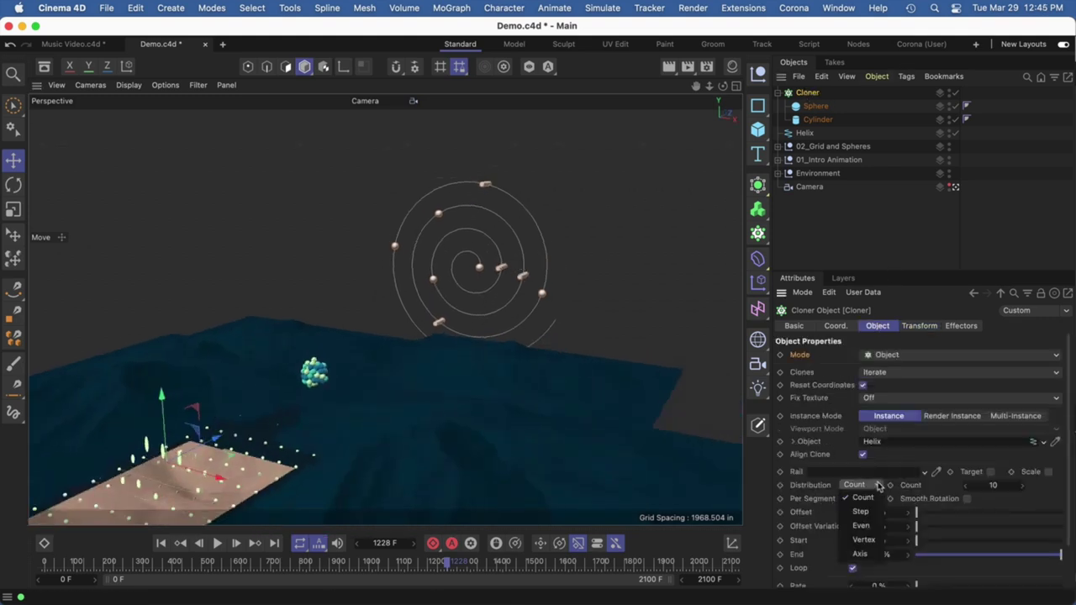
pyautogui.click(874, 525)
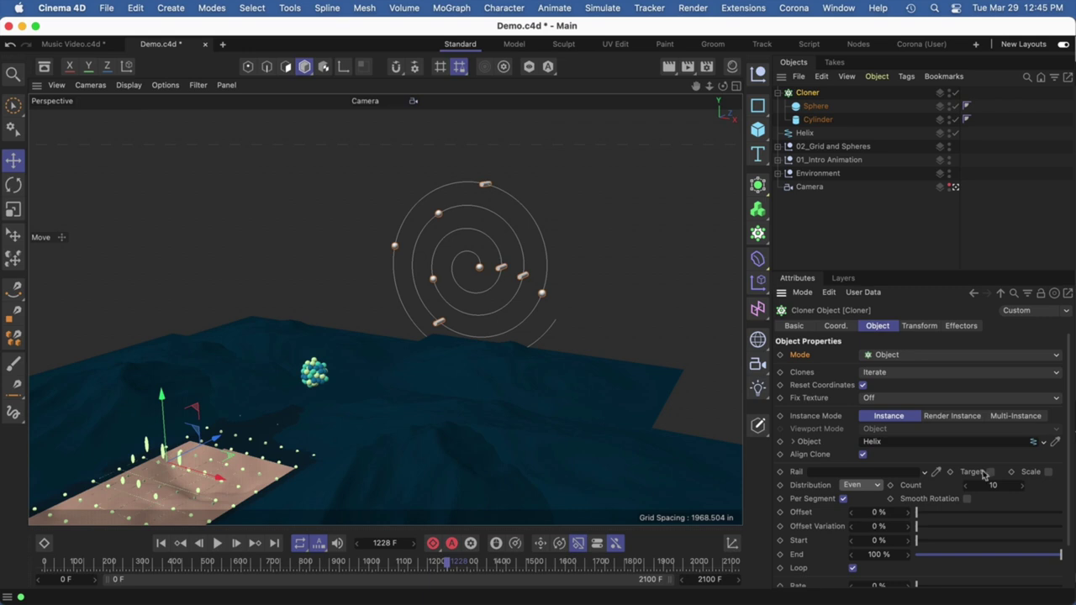
pyautogui.moveTo(994, 487); pyautogui.dragTo(1057, 487)
pyautogui.keyDown('alt'); pyautogui.moveTo(458, 218); pyautogui.dragTo(514, 216, button='right'); pyautogui.keyUp('alt')
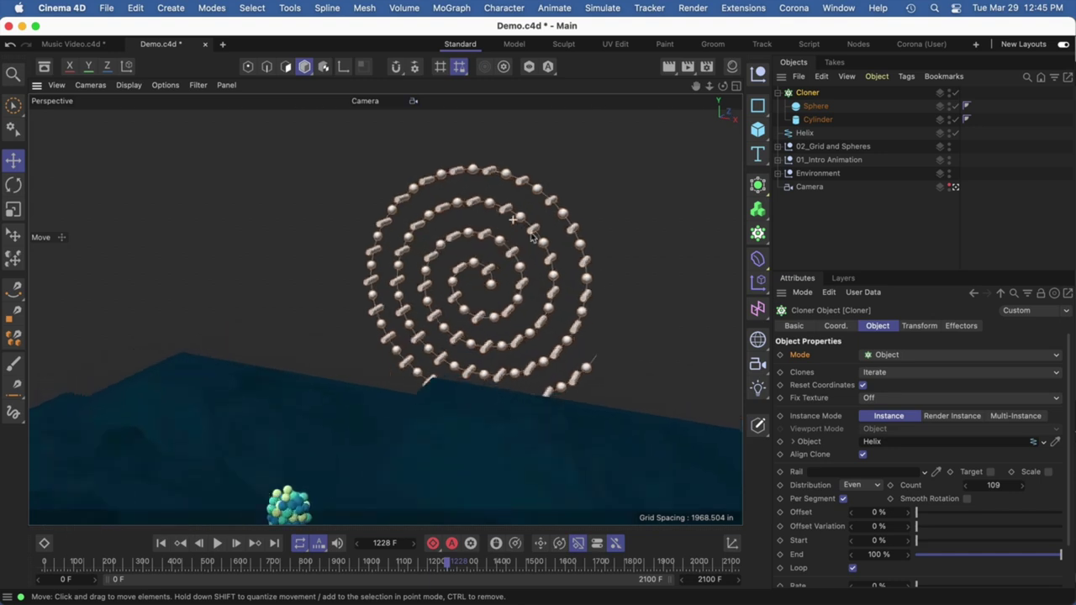
# - Scale up the cylinder slightly and raise the Cloner's count to 133
pyautogui.click(517, 309)
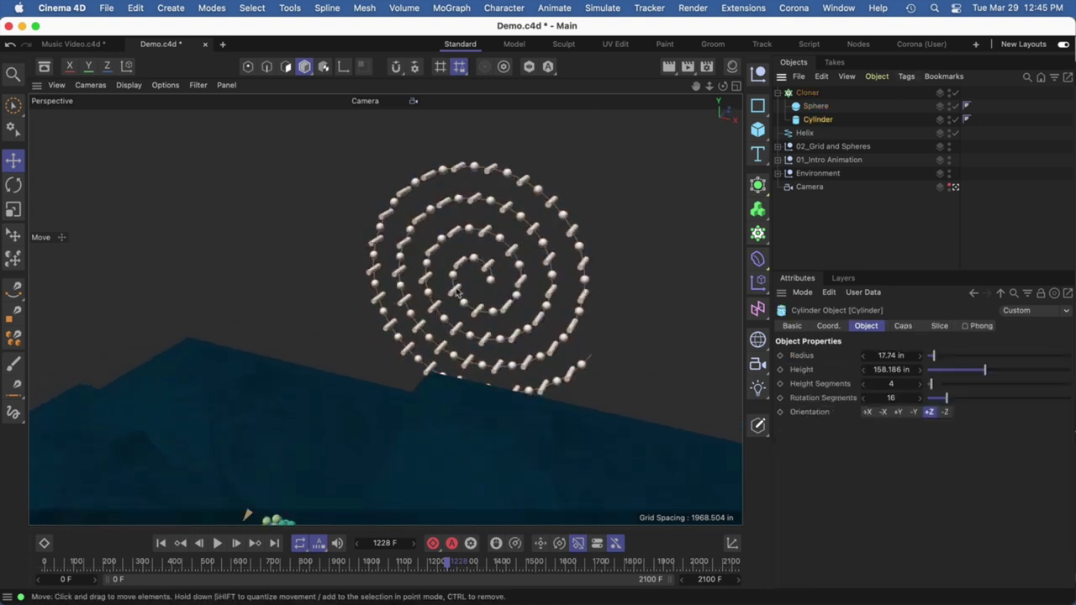
pyautogui.keyDown('alt'); pyautogui.moveTo(456, 292); pyautogui.dragTo(490, 286); pyautogui.keyUp('alt')
pyautogui.press('t')
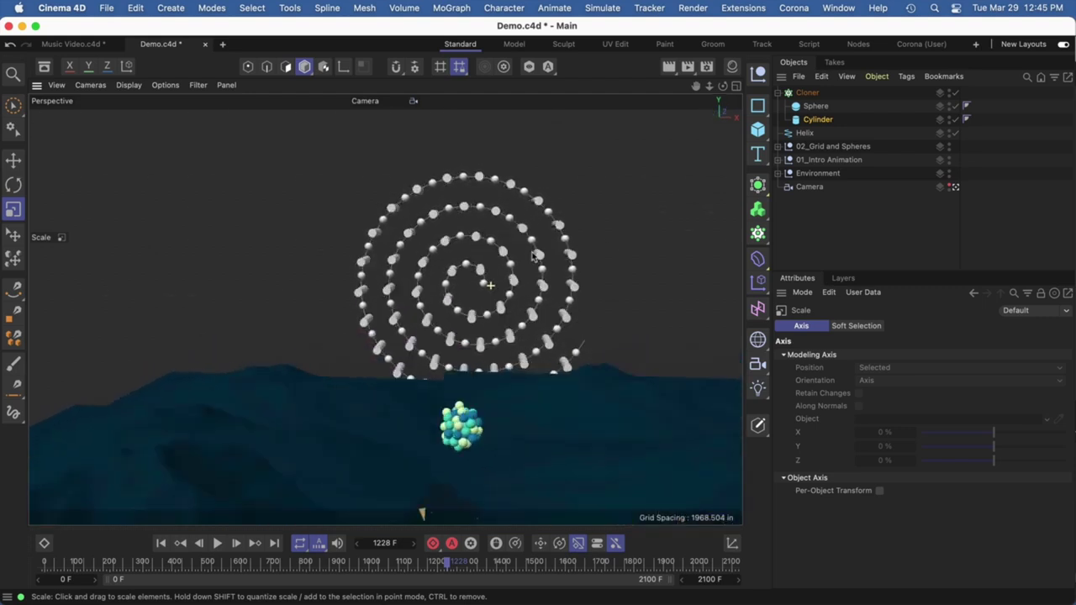
pyautogui.click(806, 93)
pyautogui.moveTo(994, 487); pyautogui.dragTo(1040, 487)
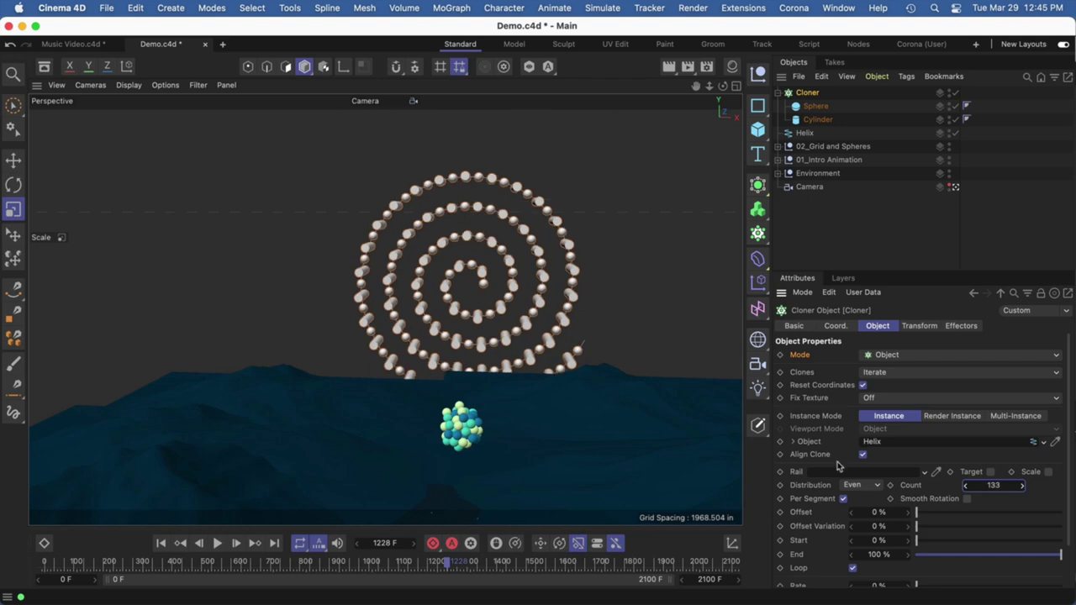
pyautogui.keyDown('alt'); pyautogui.moveTo(443, 395); pyautogui.dragTo(325, 380); pyautogui.keyUp('alt')
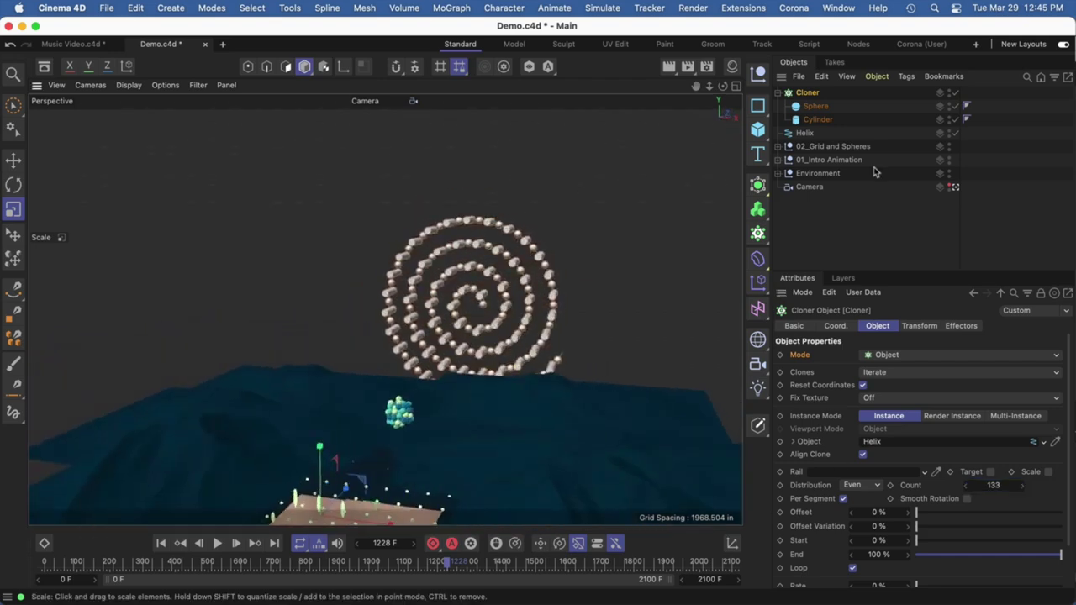
# - Collapse the Cloner's hierarchy and add a Sound effector to it
pyautogui.click(778, 92)
pyautogui.click(453, 8)
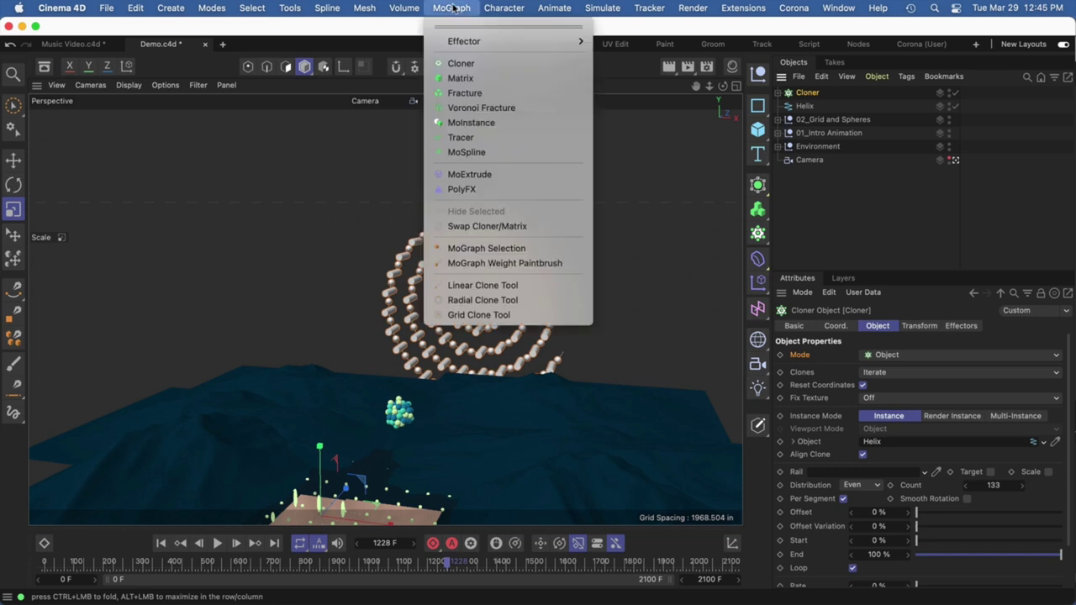
pyautogui.moveTo(462, 40)
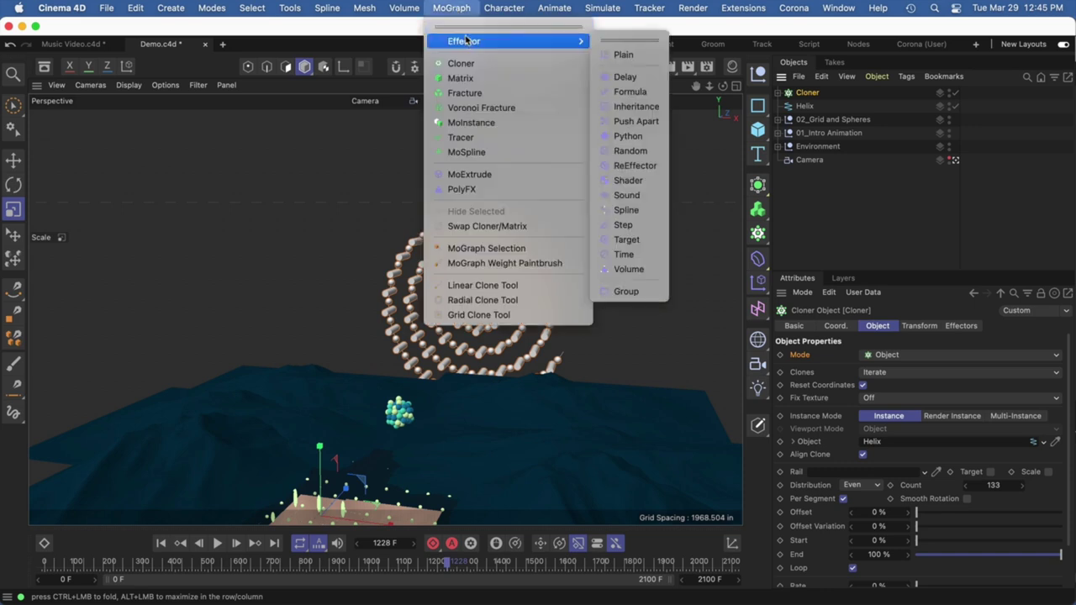
pyautogui.click(627, 195)
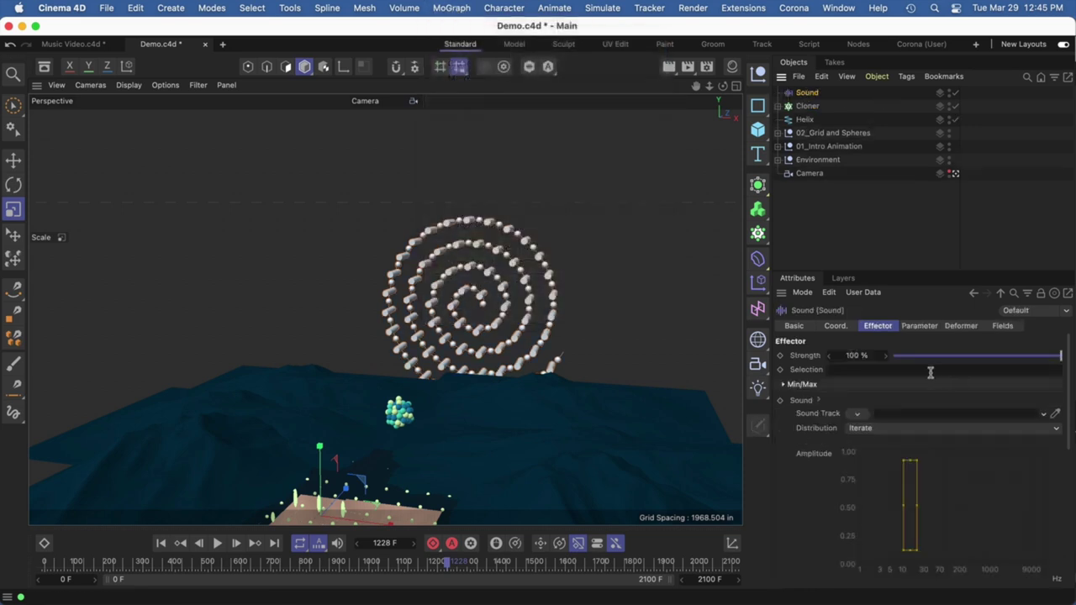
# - Load 03_Main Arpeggio.wav into the Sound effector and fit its probe to about 61–894 Hz with high loudness of about 80%
pyautogui.click(864, 417)
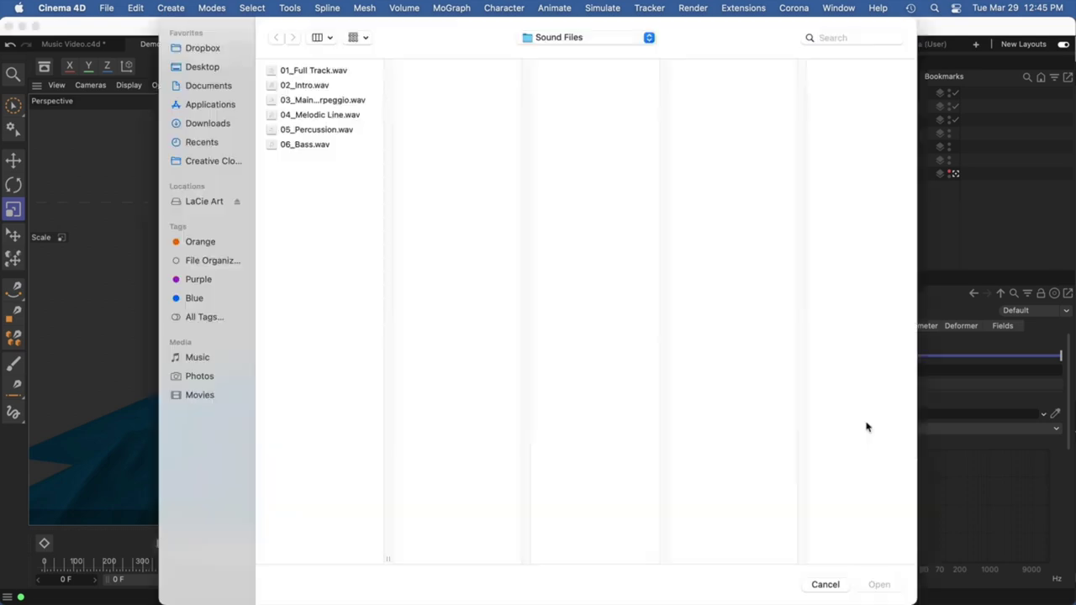
pyautogui.click(311, 100)
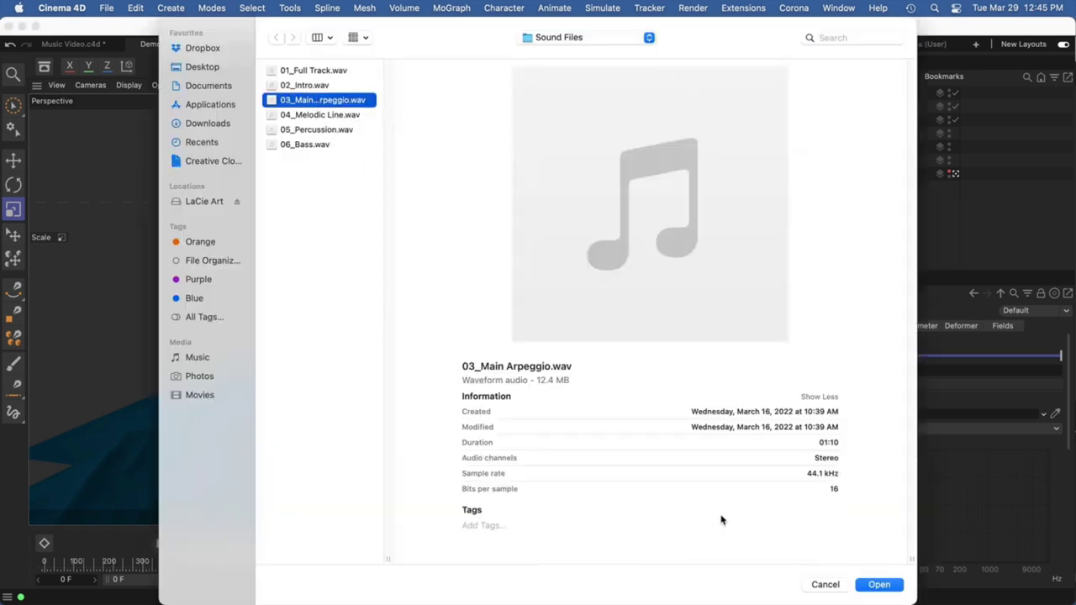
pyautogui.click(879, 585)
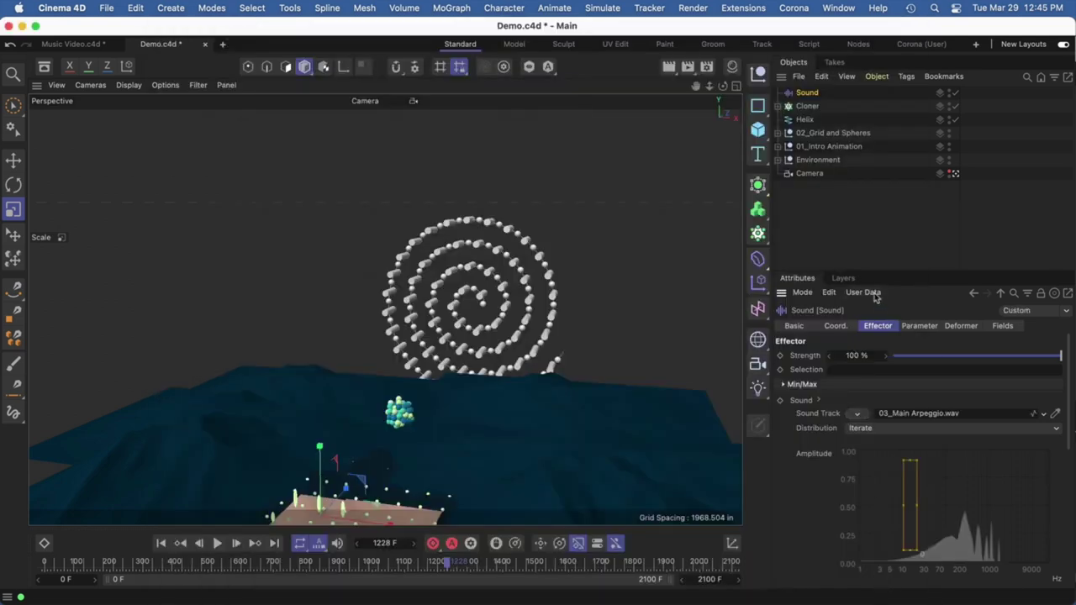
pyautogui.moveTo(917, 505); pyautogui.dragTo(988, 507)
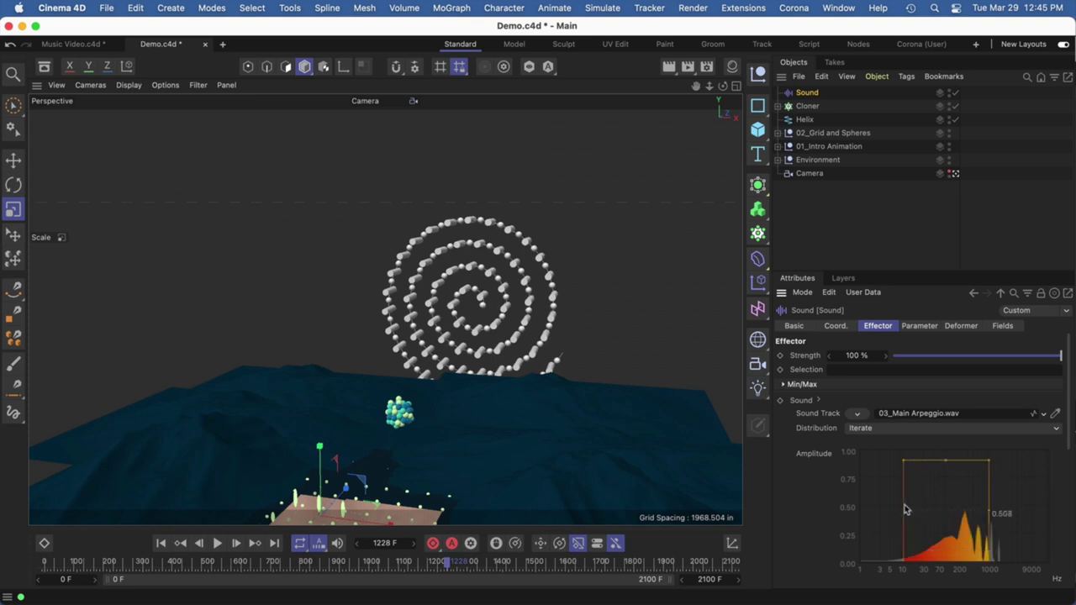
pyautogui.moveTo(921, 514); pyautogui.dragTo(938, 512)
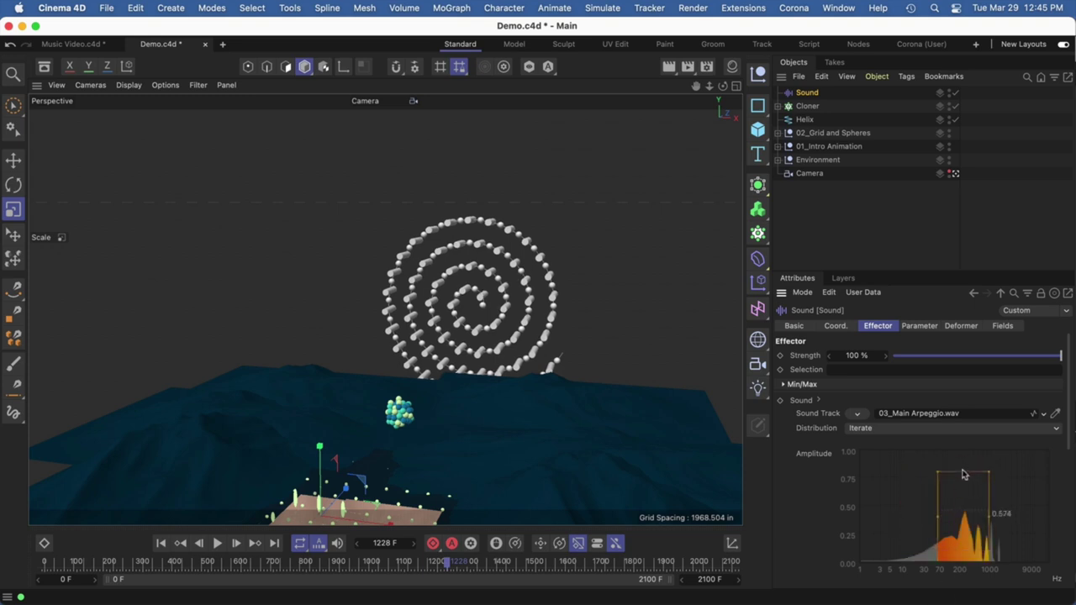
# - Disable the Sound effector's position change and enable uniform scale with a value of about 0.98
pyautogui.click(919, 326)
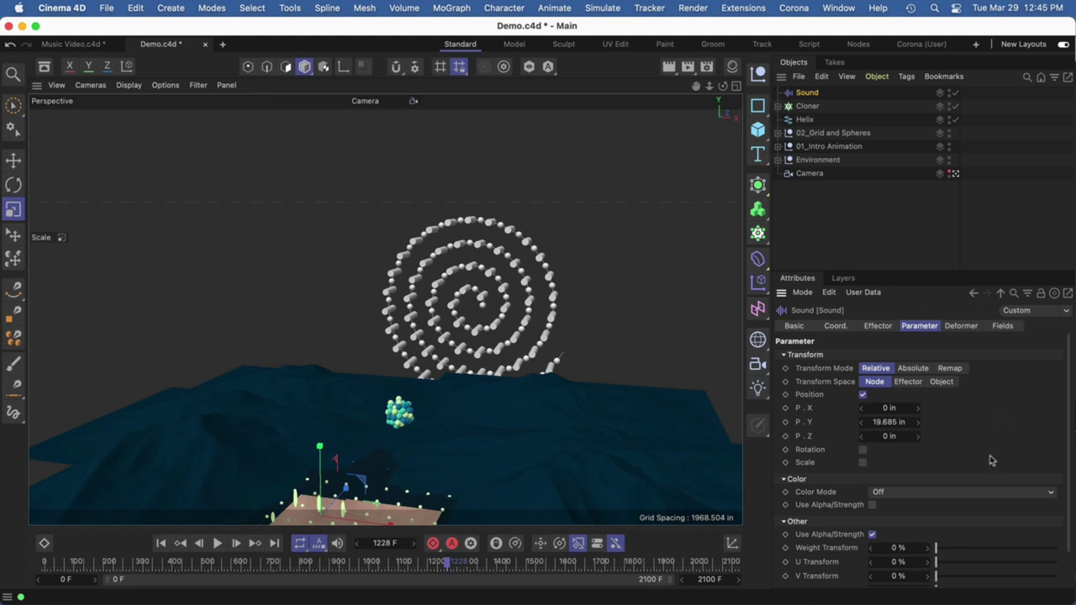
pyautogui.click(862, 394)
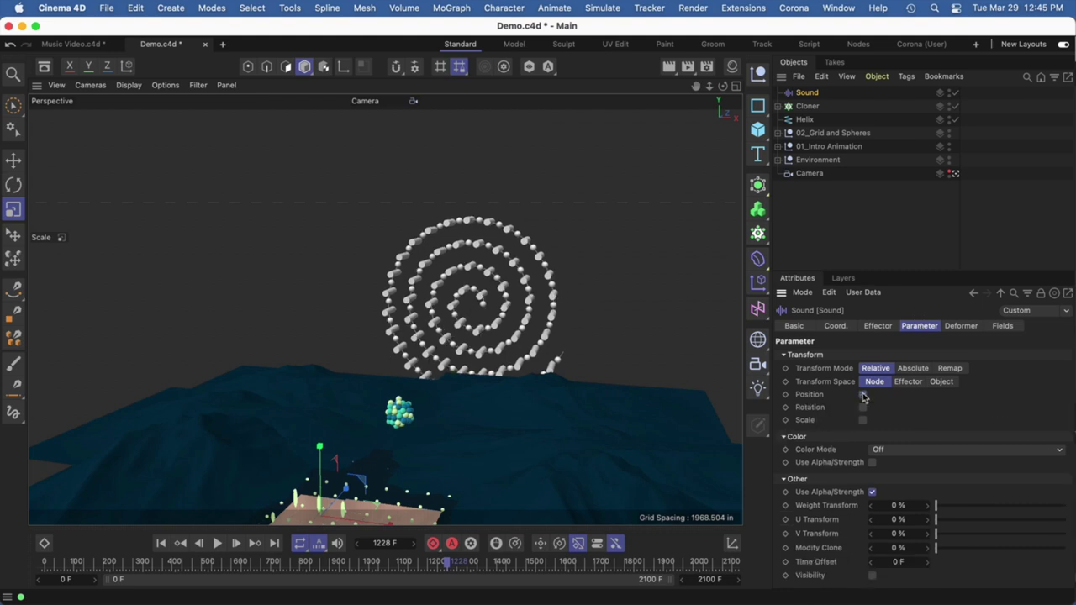
pyautogui.click(862, 420)
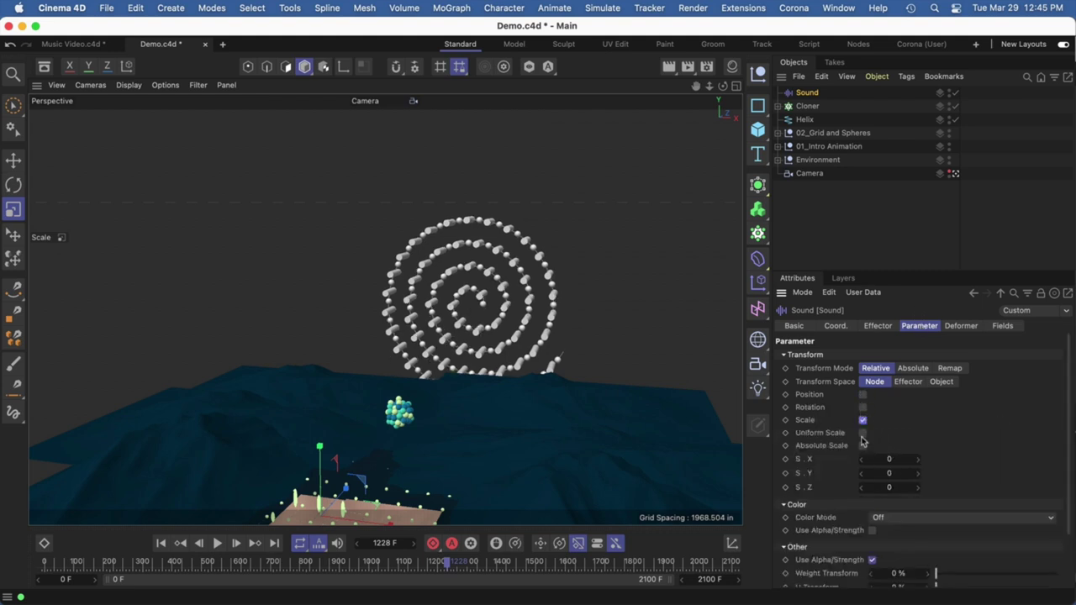
pyautogui.click(863, 433)
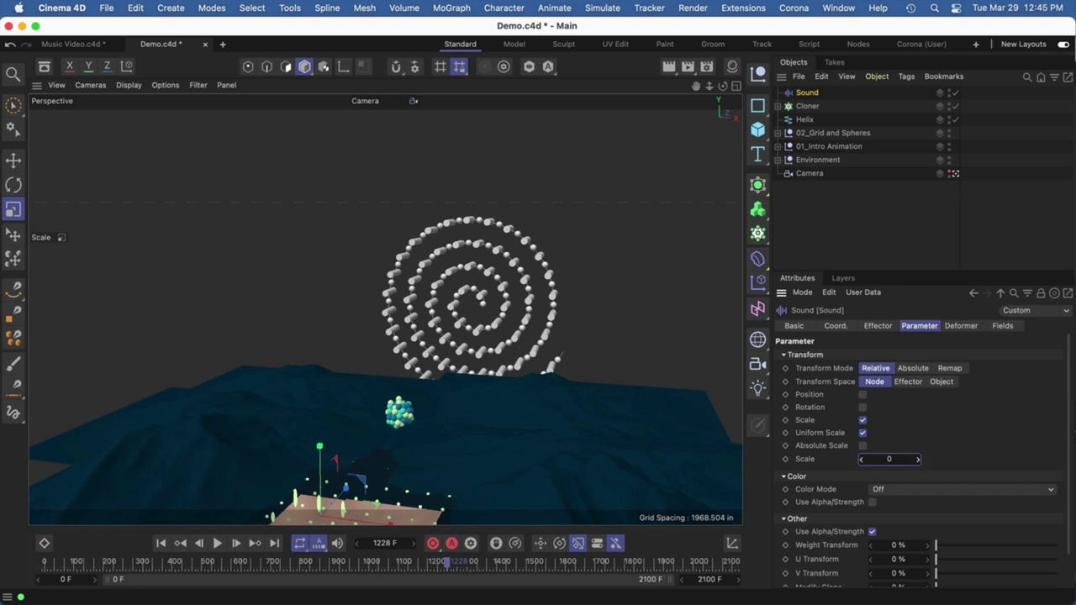
pyautogui.moveTo(917, 459); pyautogui.dragTo(961, 459)
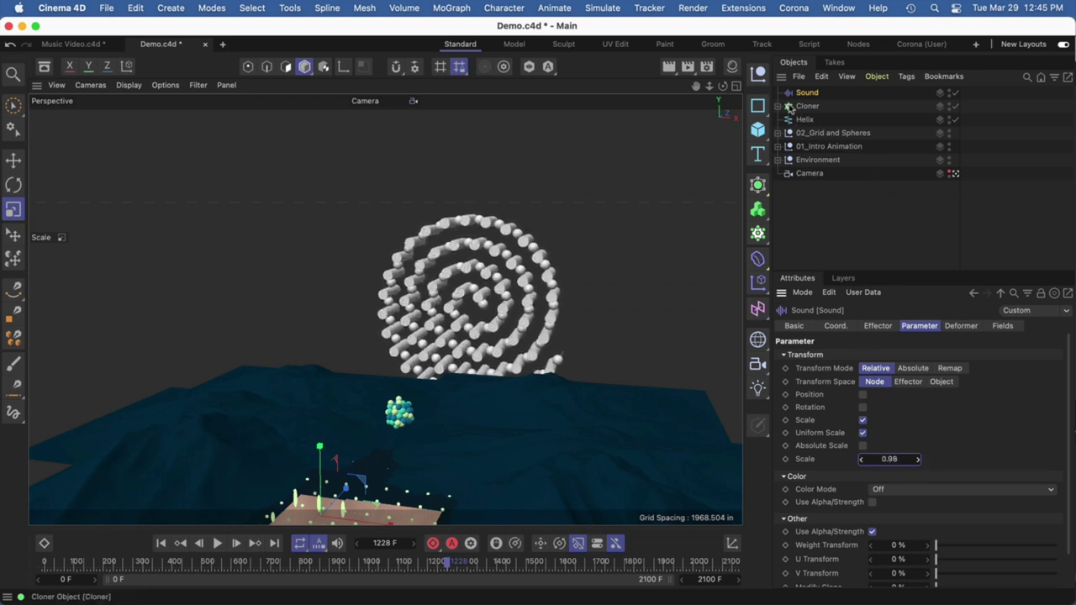
# - Play back the animation to check how the spiral's clones scale with the sound
pyautogui.click(161, 543)
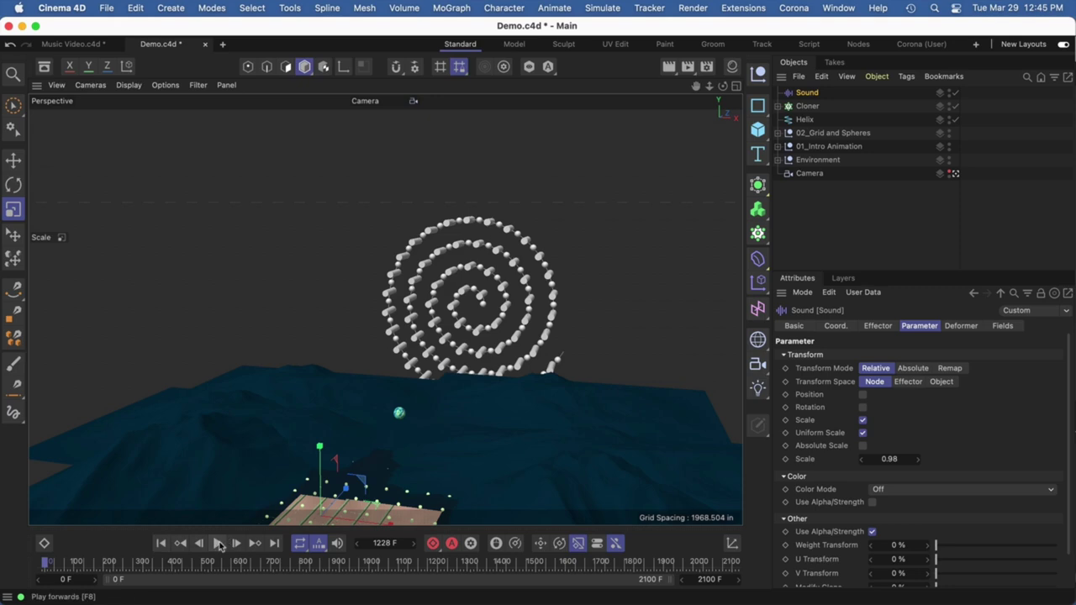
pyautogui.click(219, 544)
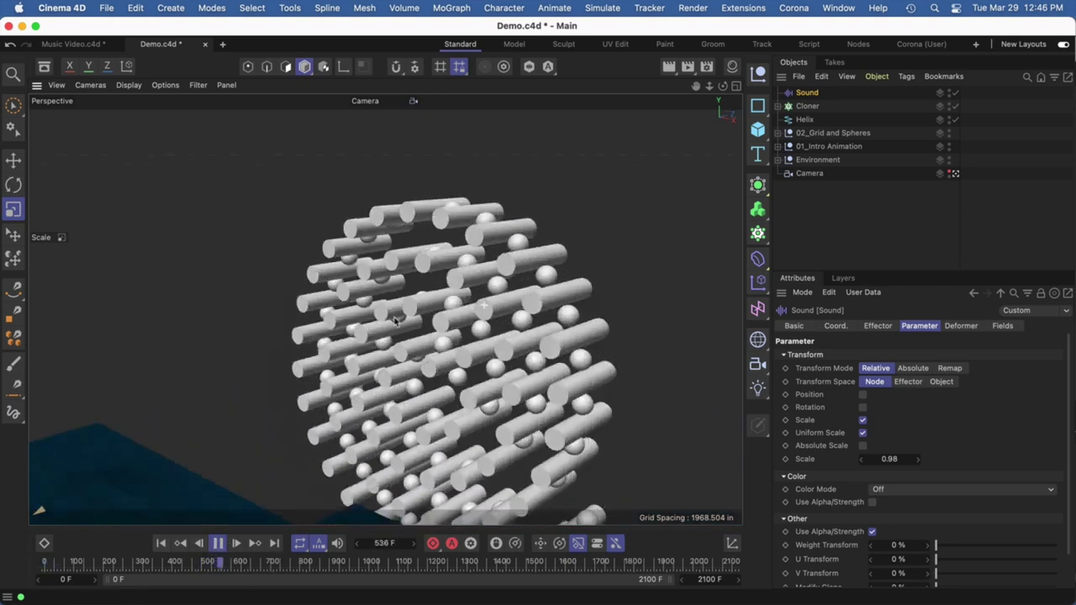
pyautogui.click(218, 544)
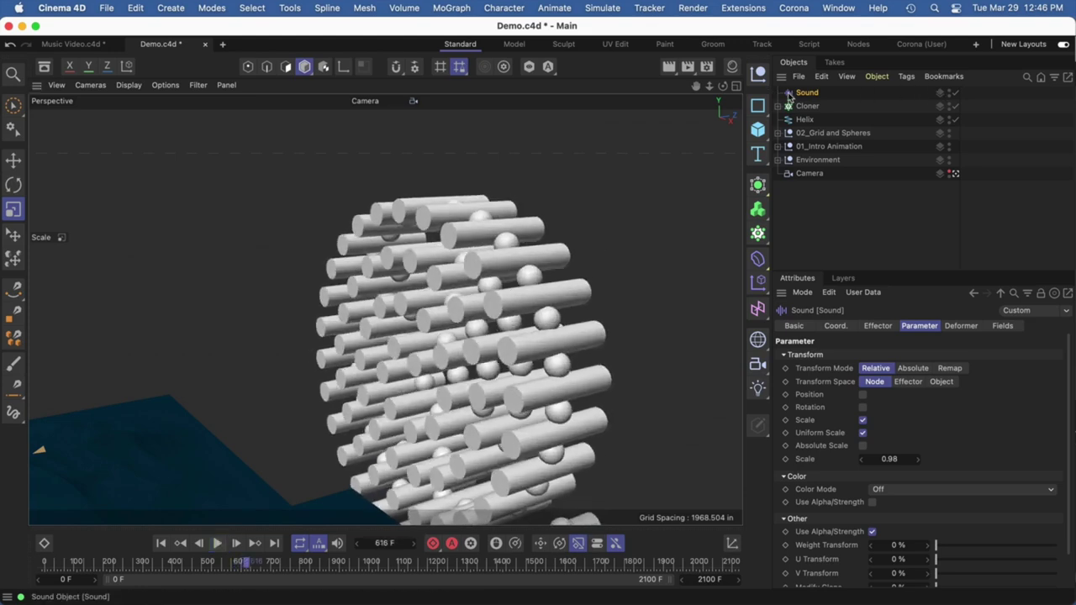
# - Change the sampling in the Sound effector's probe properties to Step
pyautogui.click(877, 326)
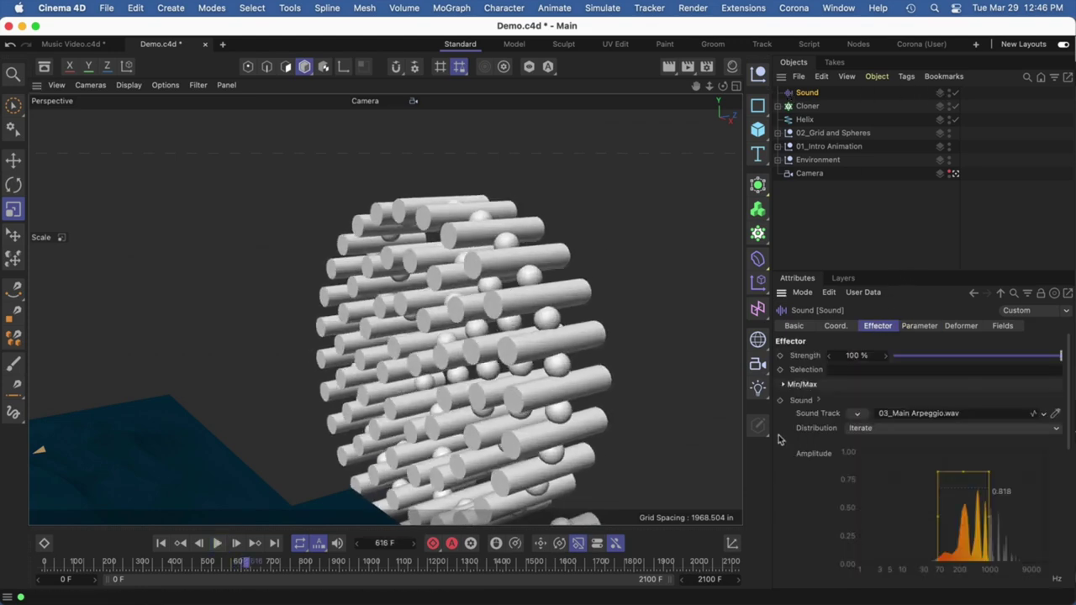
pyautogui.scroll(-5, 776, 426)
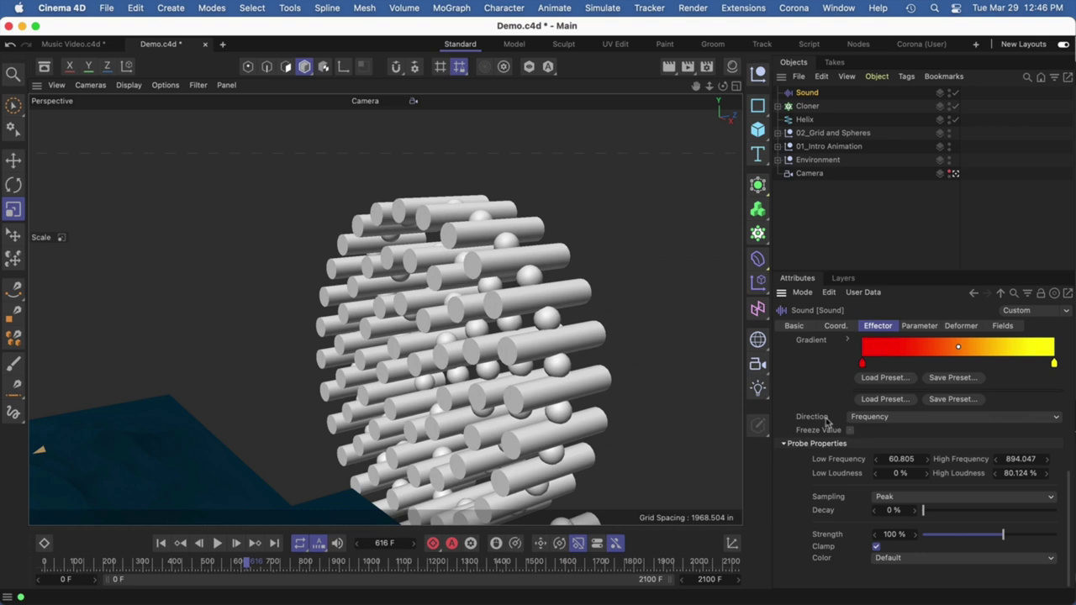
pyautogui.click(950, 497)
pyautogui.click(943, 535)
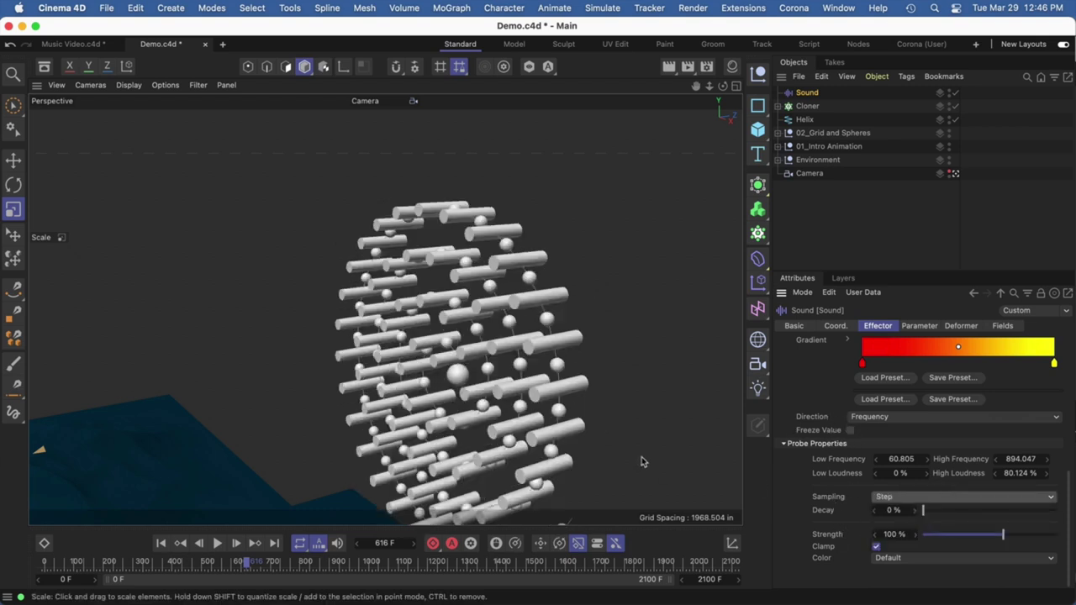
# - Play the animation from around frame 600 and set the probe's decay to about 43%, stopping playback at frame 707
pyautogui.click(161, 543)
pyautogui.click(216, 543)
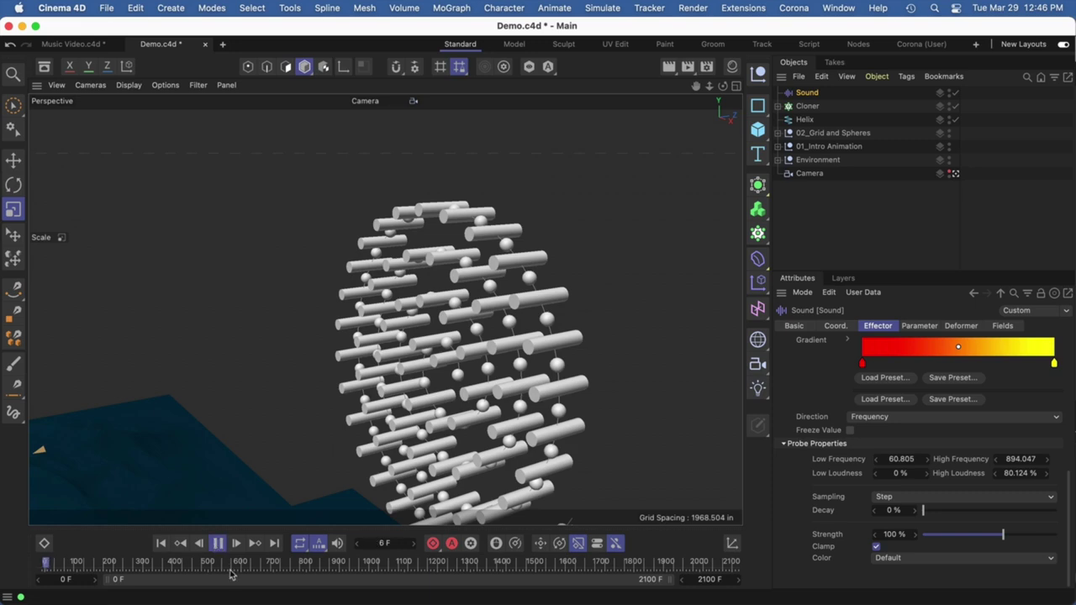
pyautogui.click(236, 563)
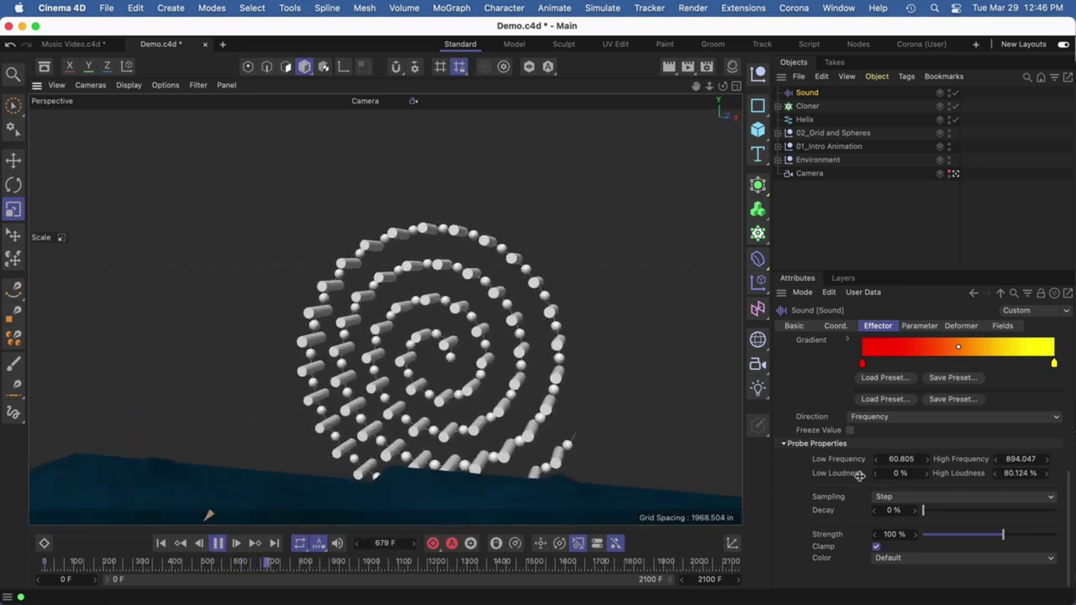
pyautogui.press('F8')
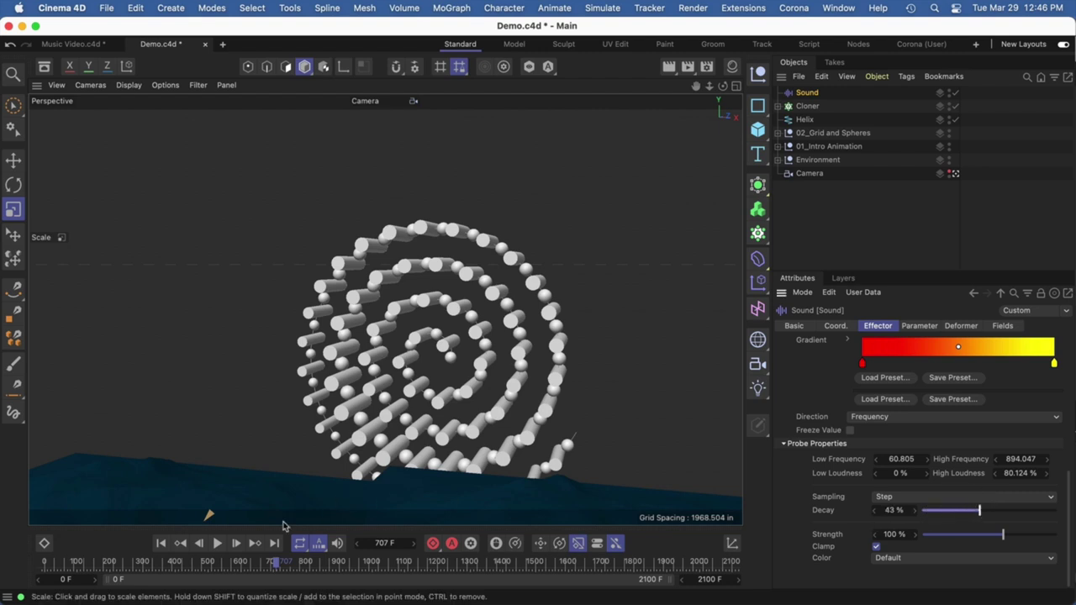
# - Play the animation on to frame 833, then lower the decay in the Sound effector's probe properties to 30%
pyautogui.click(216, 544)
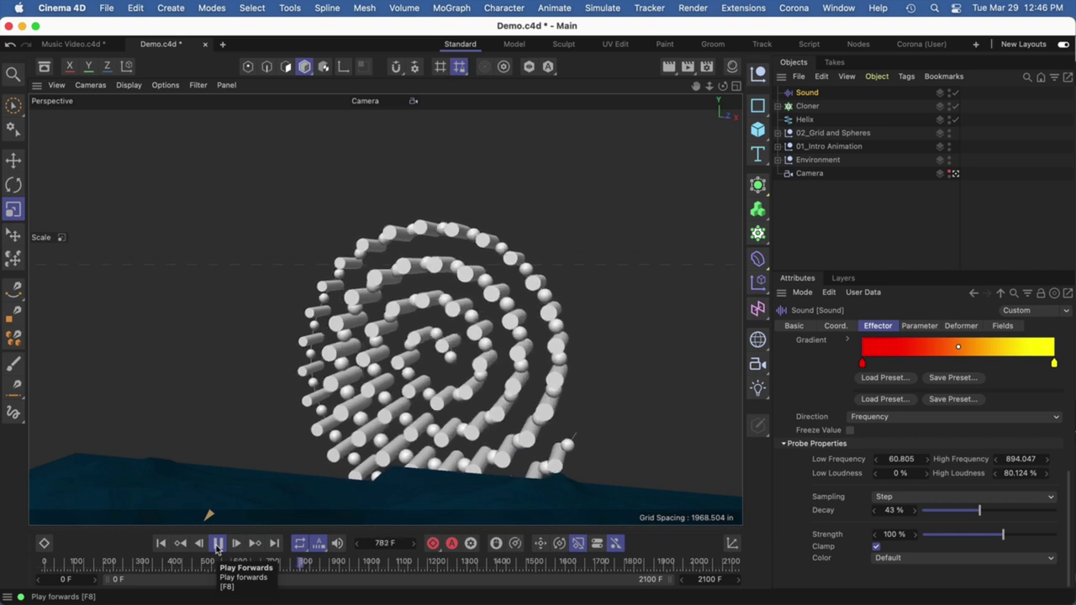
pyautogui.click(217, 544)
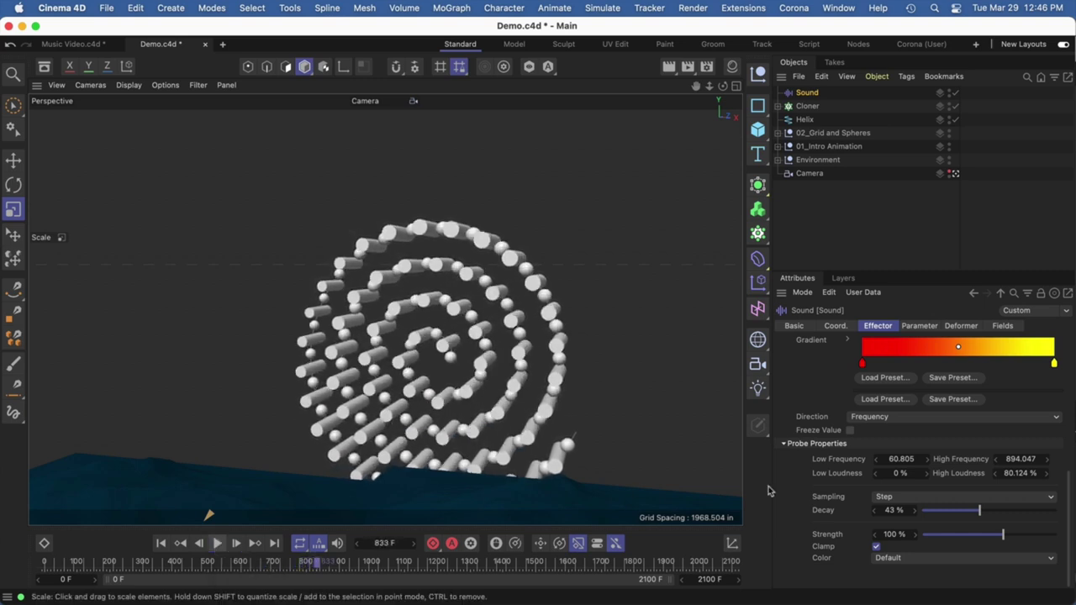
pyautogui.moveTo(979, 513); pyautogui.dragTo(961, 513)
pyautogui.keyDown('alt'); pyautogui.moveTo(359, 287); pyautogui.dragTo(461, 228); pyautogui.keyUp('alt')
pyautogui.keyDown('alt'); pyautogui.moveTo(539, 311); pyautogui.dragTo(436, 227); pyautogui.keyUp('alt')
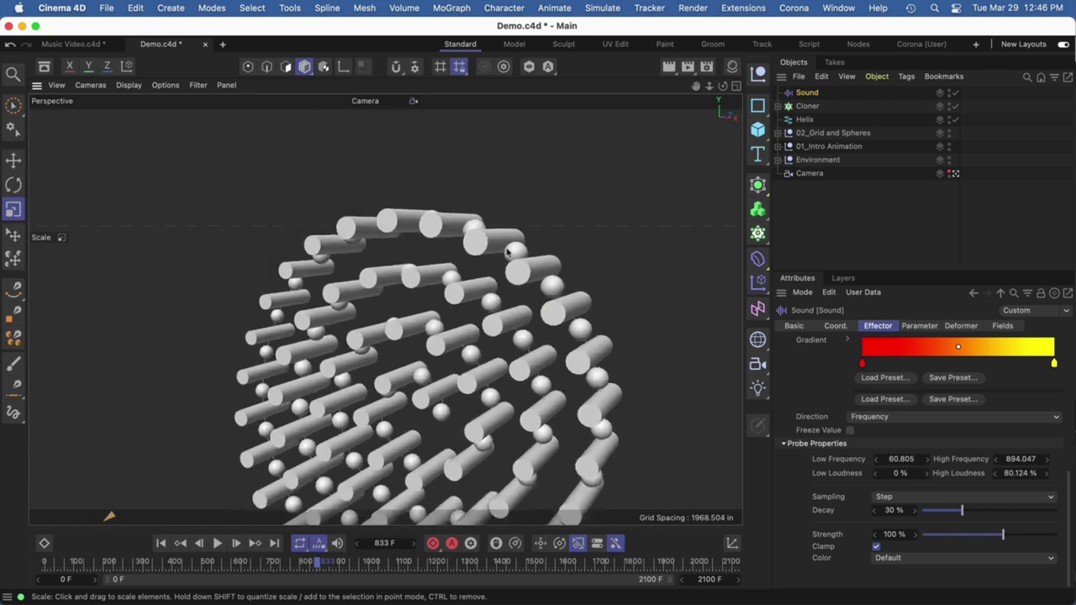
# - Add a Delay effector to the Cloner and turn off rotation in its transform parameters
pyautogui.click(792, 107)
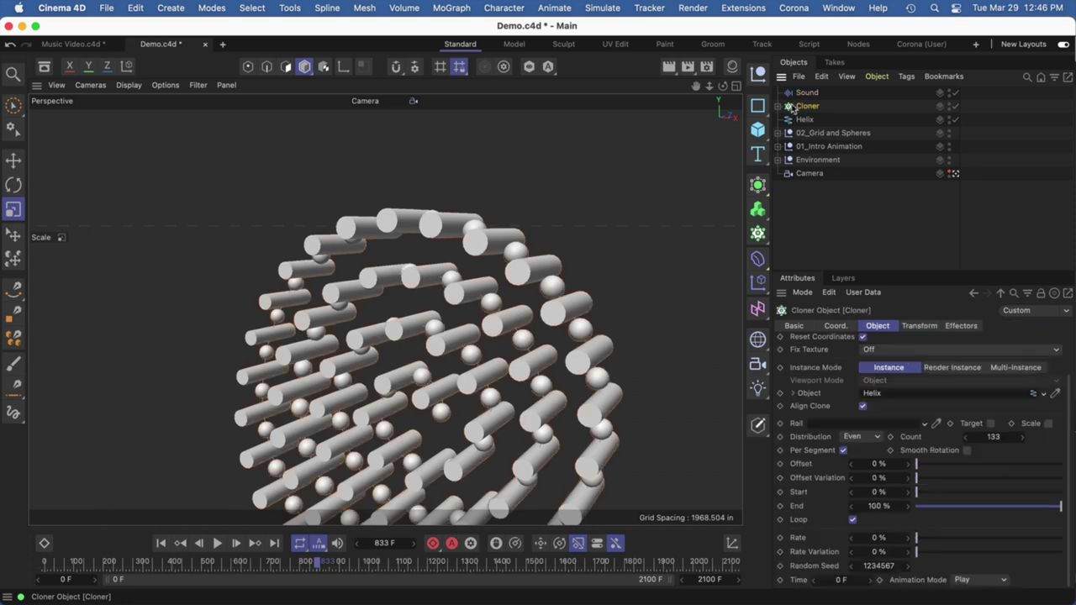
pyautogui.click(464, 8)
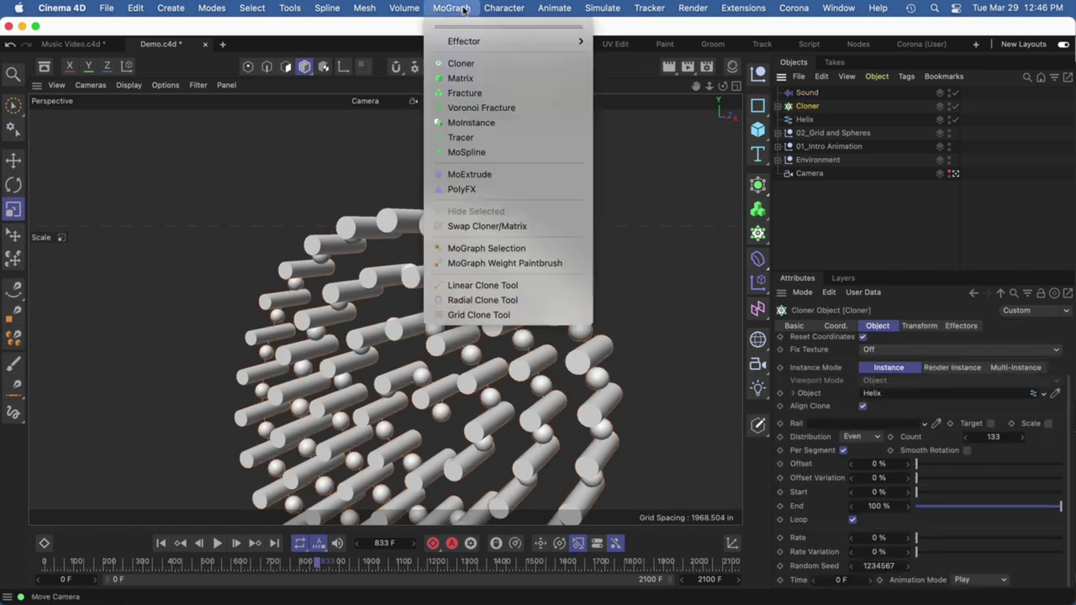
pyautogui.moveTo(475, 43)
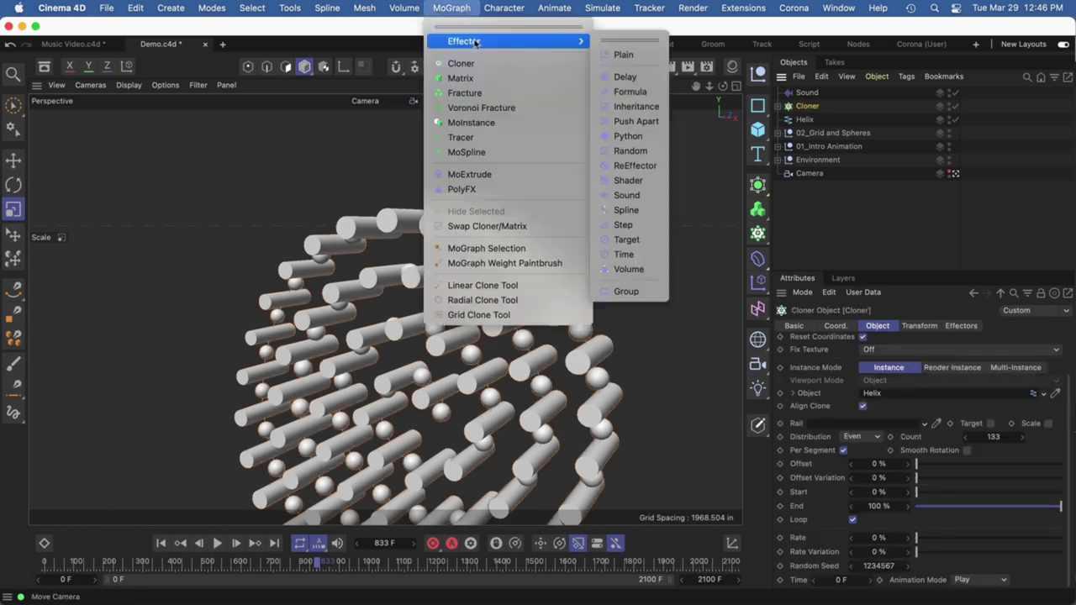
pyautogui.click(625, 76)
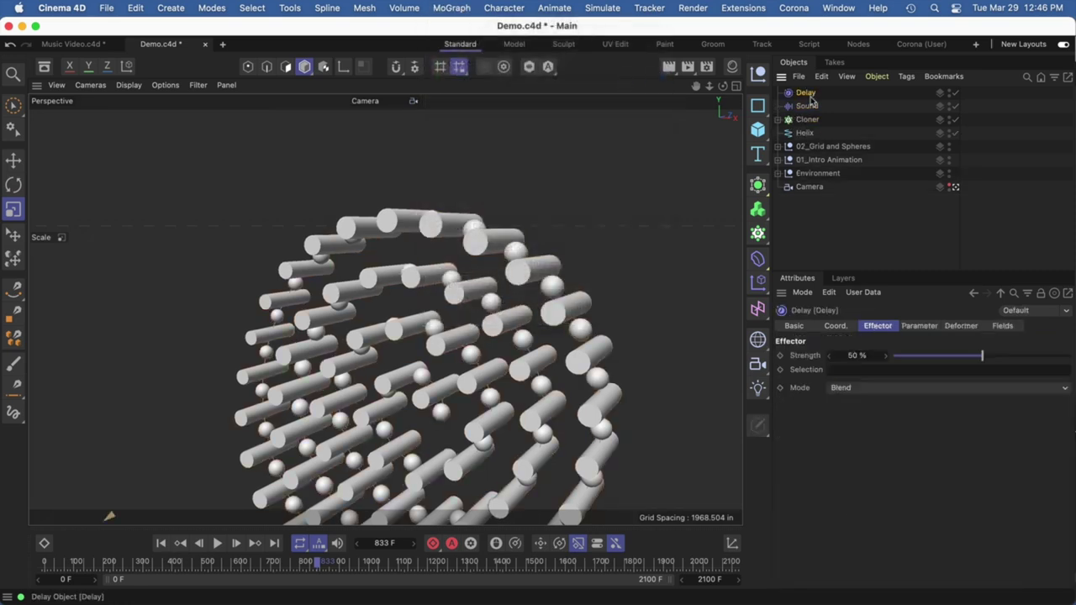
pyautogui.click(919, 326)
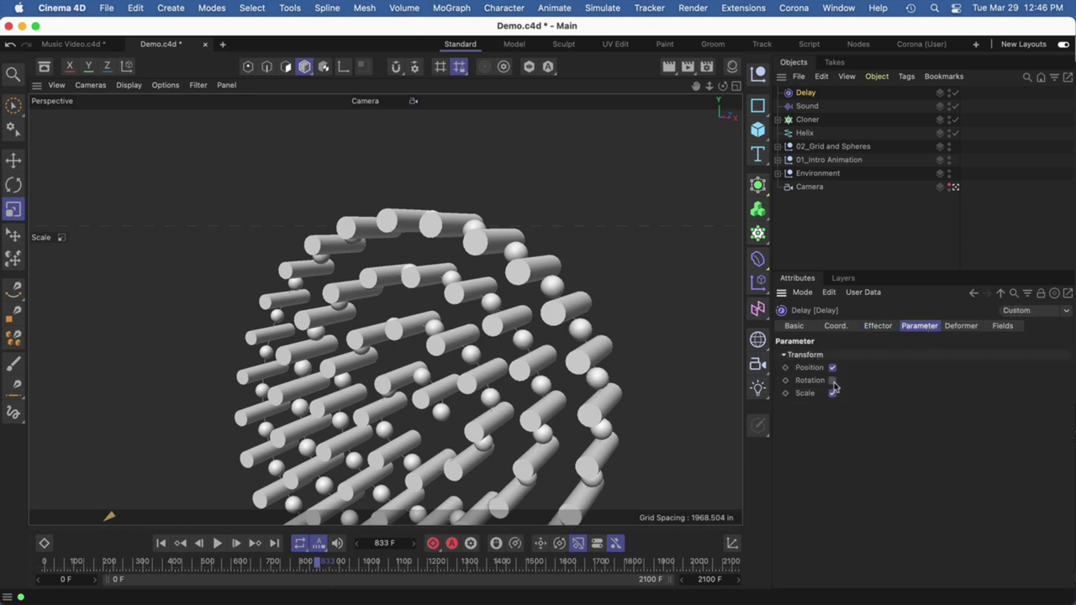
# - Play back the animation to check the delayed scaling of the clones, stopping at frame 823
pyautogui.click(161, 543)
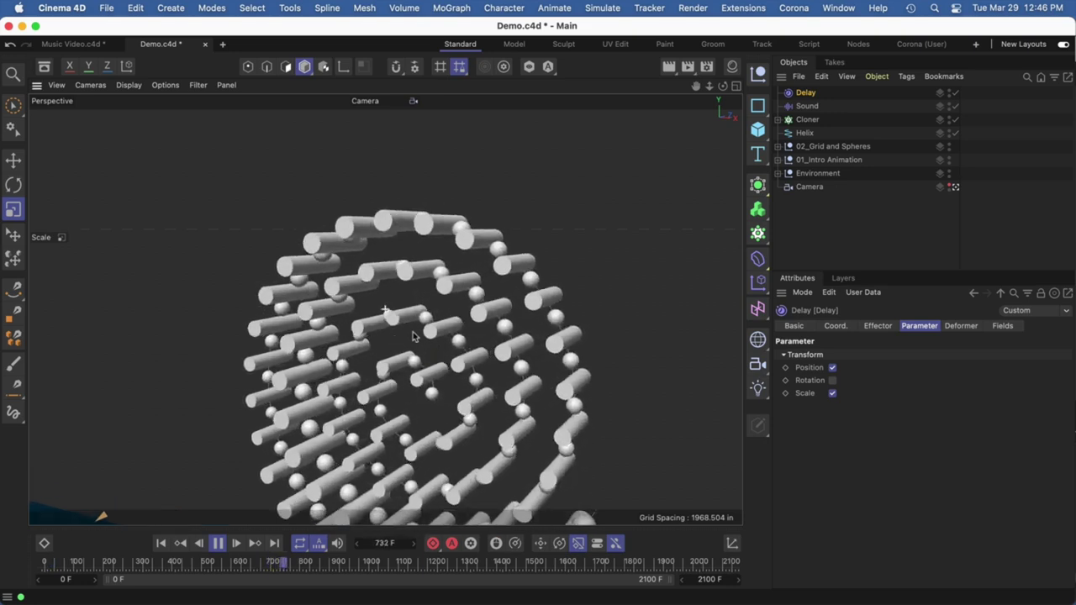
pyautogui.click(217, 543)
pyautogui.keyDown('alt'); pyautogui.moveTo(429, 284); pyautogui.dragTo(465, 291); pyautogui.keyUp('alt')
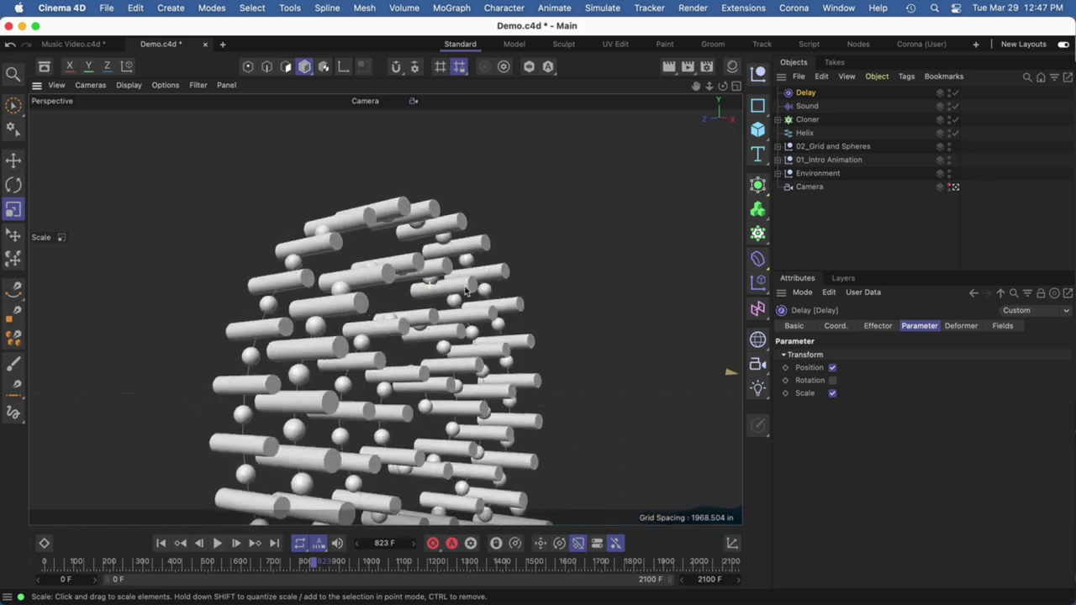
# - Adjust the Sound effector's uniform scale value to about -4.26
pyautogui.click(807, 106)
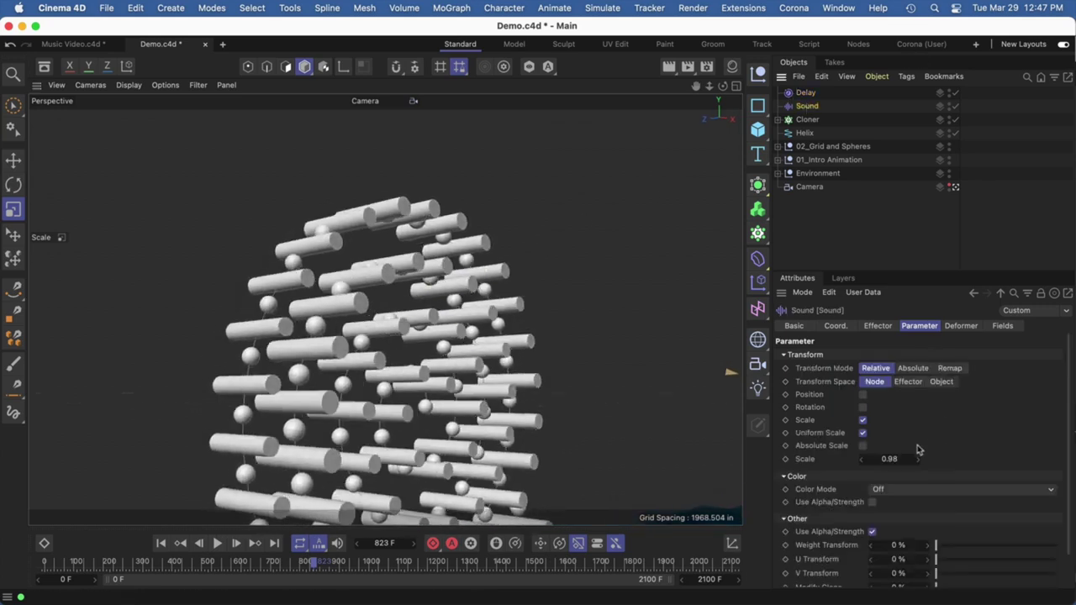
pyautogui.moveTo(893, 460); pyautogui.dragTo(945, 460)
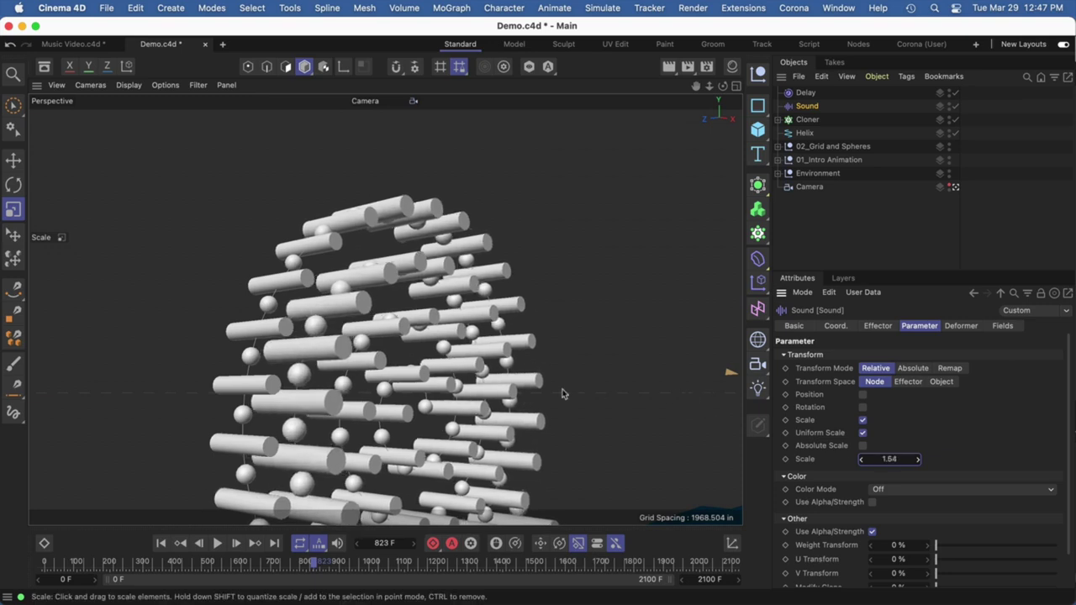
pyautogui.keyDown('alt'); pyautogui.moveTo(429, 342); pyautogui.dragTo(378, 362); pyautogui.keyUp('alt')
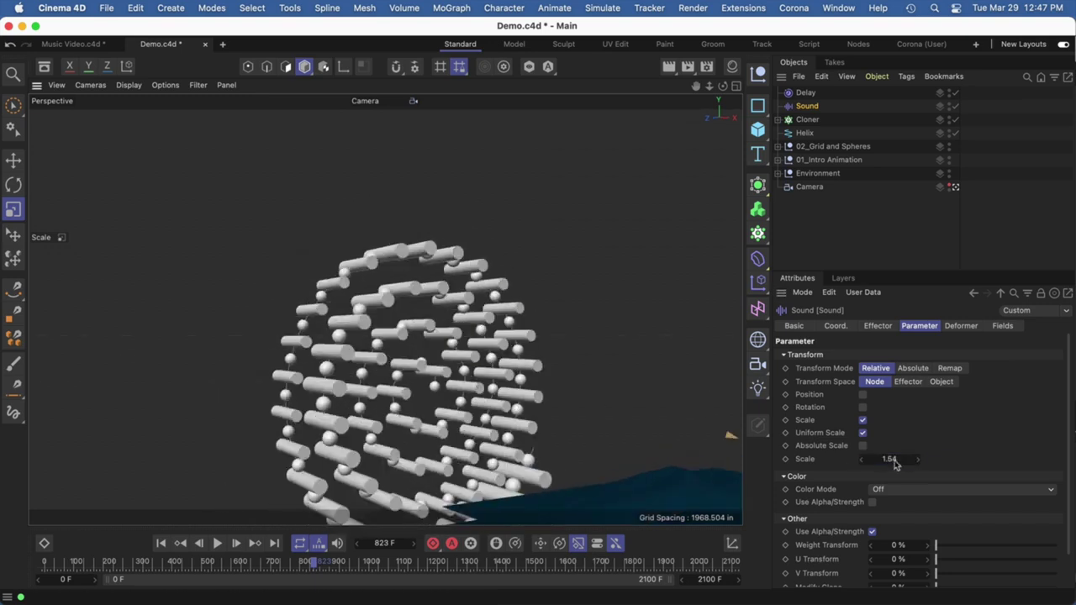
pyautogui.moveTo(895, 460); pyautogui.dragTo(445, 460)
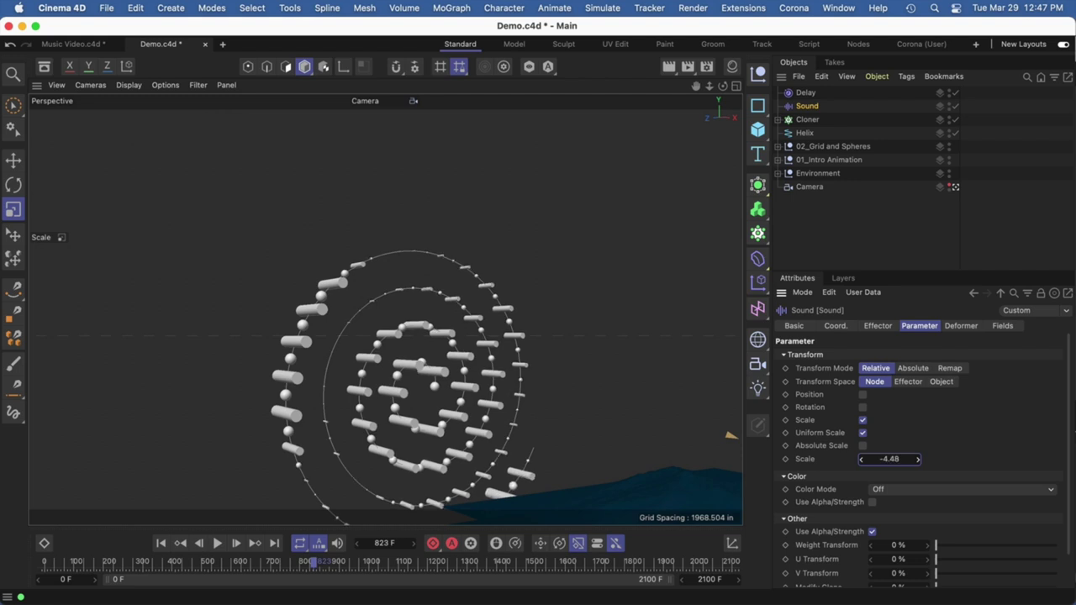
pyautogui.keyDown('alt'); pyautogui.moveTo(383, 370); pyautogui.dragTo(451, 364); pyautogui.keyUp('alt')
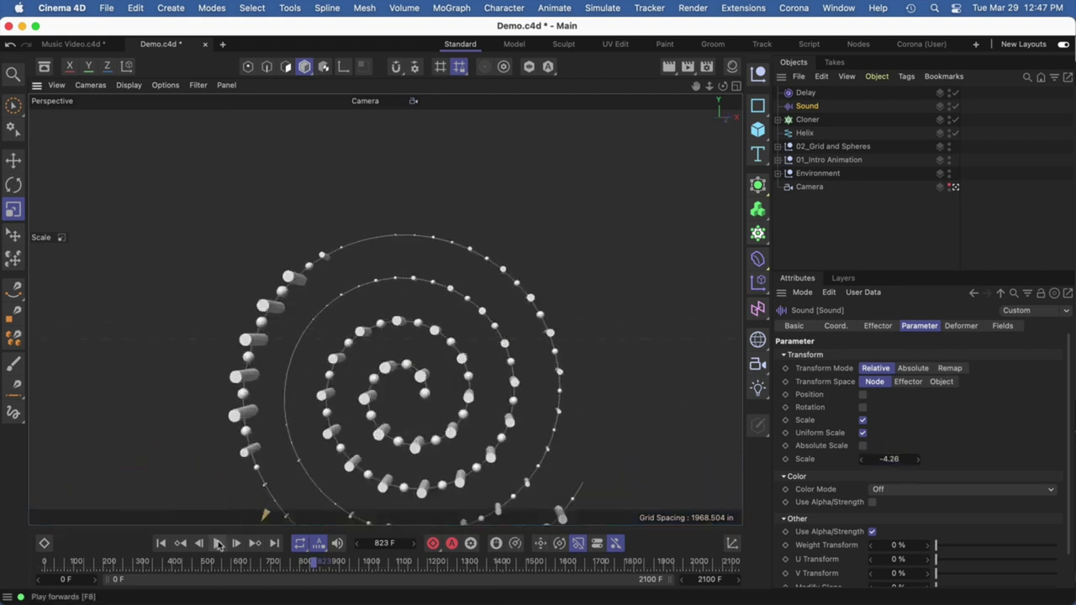
# - Play the animation from frame 823 to check the stronger scale reaction, stopping at frame 991
pyautogui.click(218, 543)
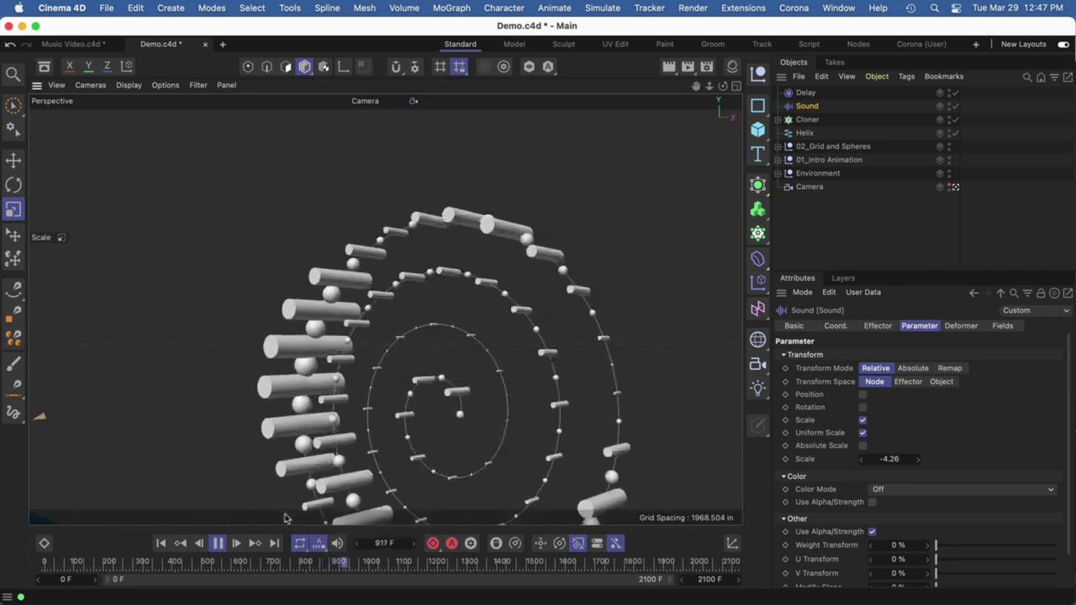
pyautogui.click(218, 543)
pyautogui.scroll(-5, 487, 283)
pyautogui.keyDown('alt'); pyautogui.moveTo(470, 315); pyautogui.dragTo(497, 324); pyautogui.keyUp('alt')
# - Duplicate the Cylinder twice inside the Cloner so that the Sphere is followed by three cylinders
pyautogui.click(778, 119)
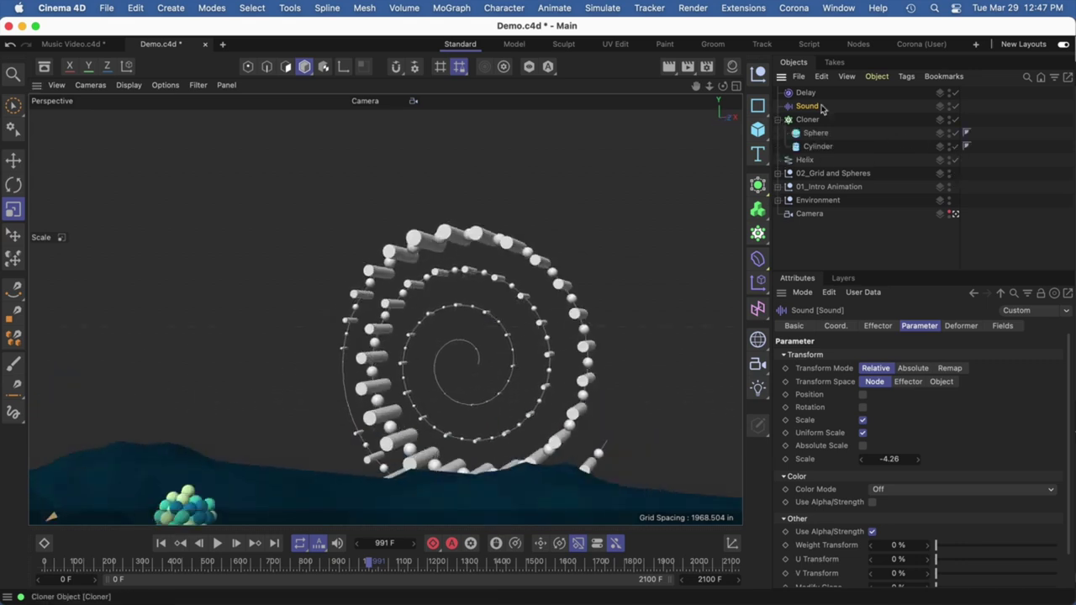
pyautogui.click(811, 148)
pyautogui.keyDown('ctrl'); pyautogui.moveTo(817, 147); pyautogui.dragTo(819, 141); pyautogui.keyUp('ctrl')
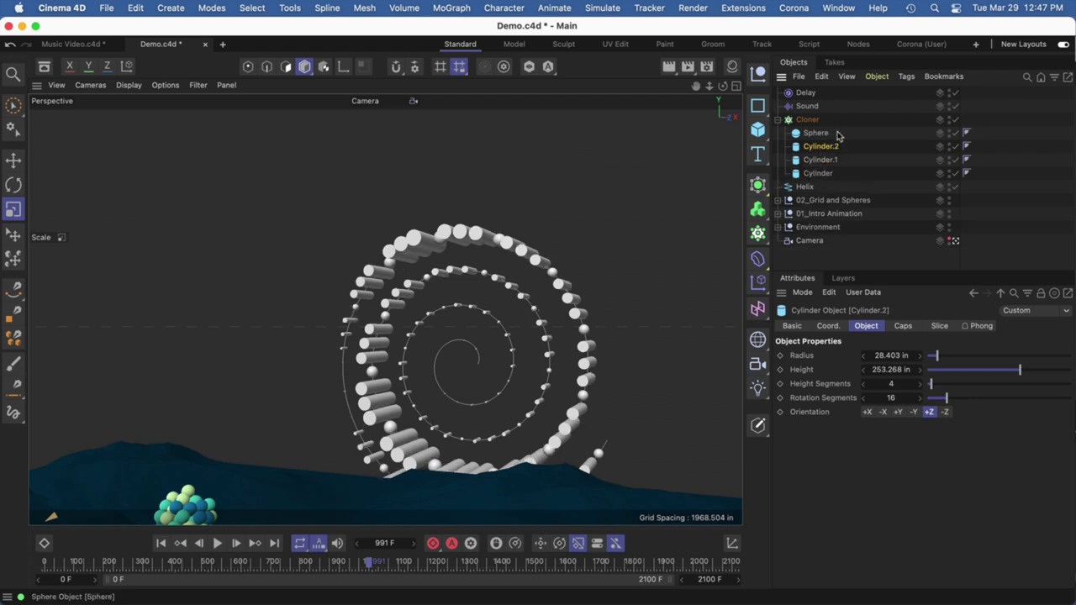
# - Assign the Green, Teal and Dk Blue materials to Cylinder, Cylinder.1 and Cylinder.2, and Blue to the Sphere
pyautogui.click(732, 67)
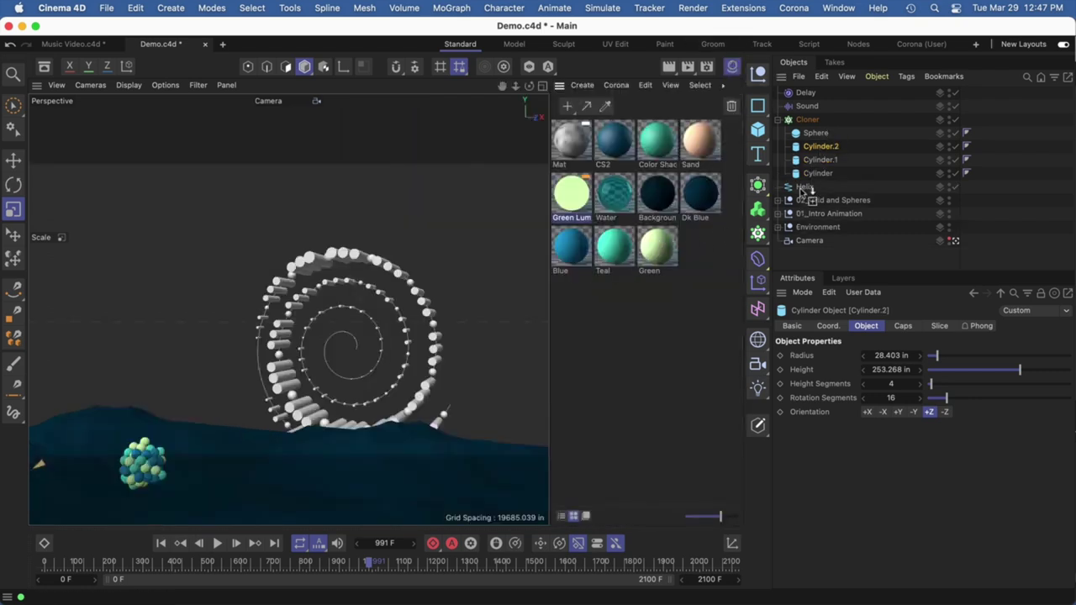
pyautogui.moveTo(819, 179); pyautogui.dragTo(827, 148)
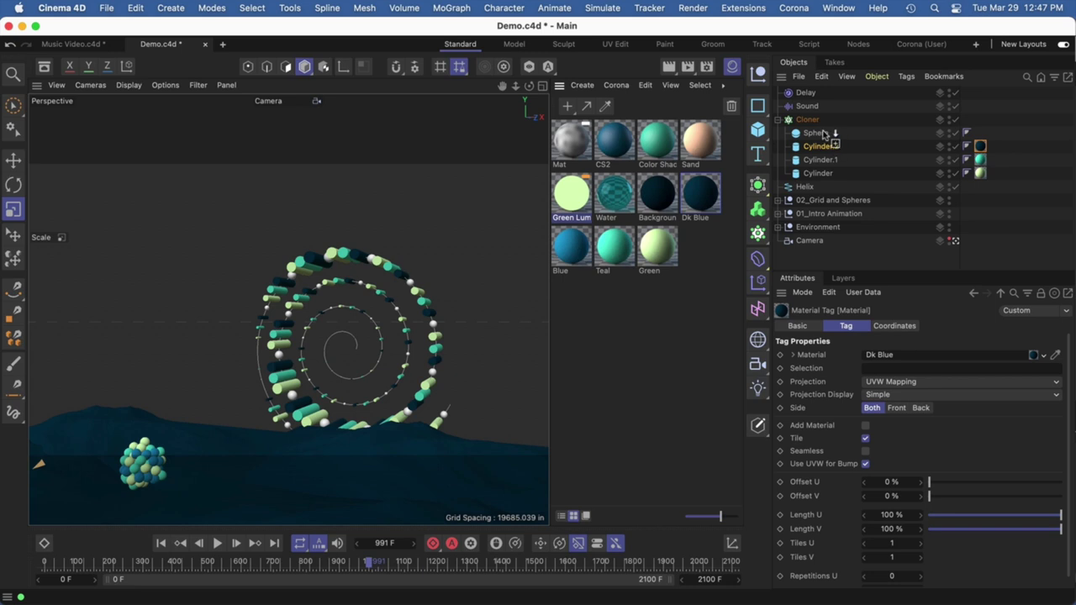
pyautogui.moveTo(823, 135); pyautogui.dragTo(822, 133)
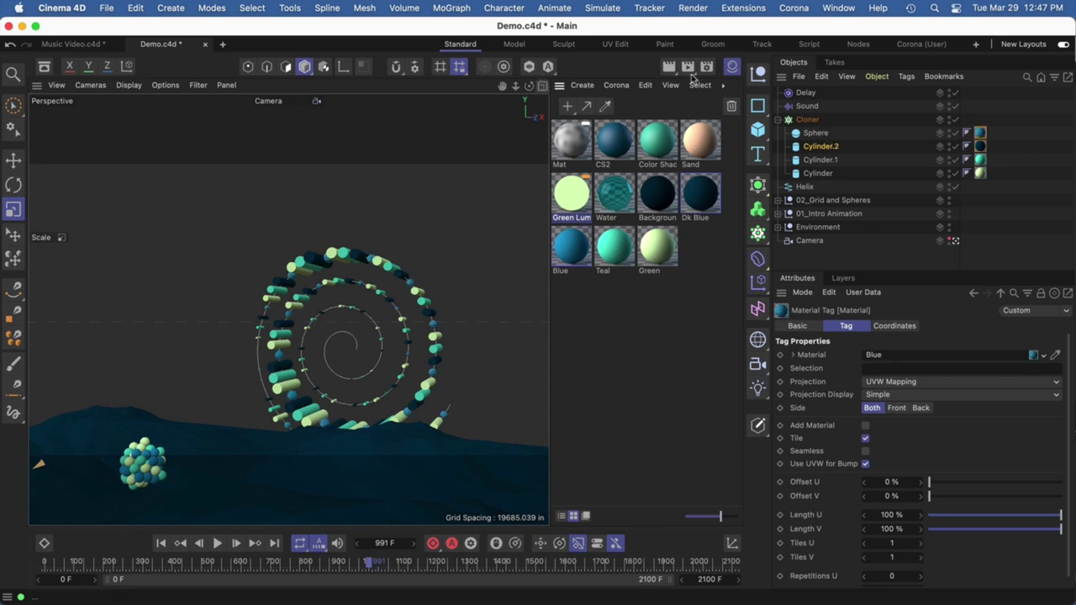
pyautogui.click(732, 66)
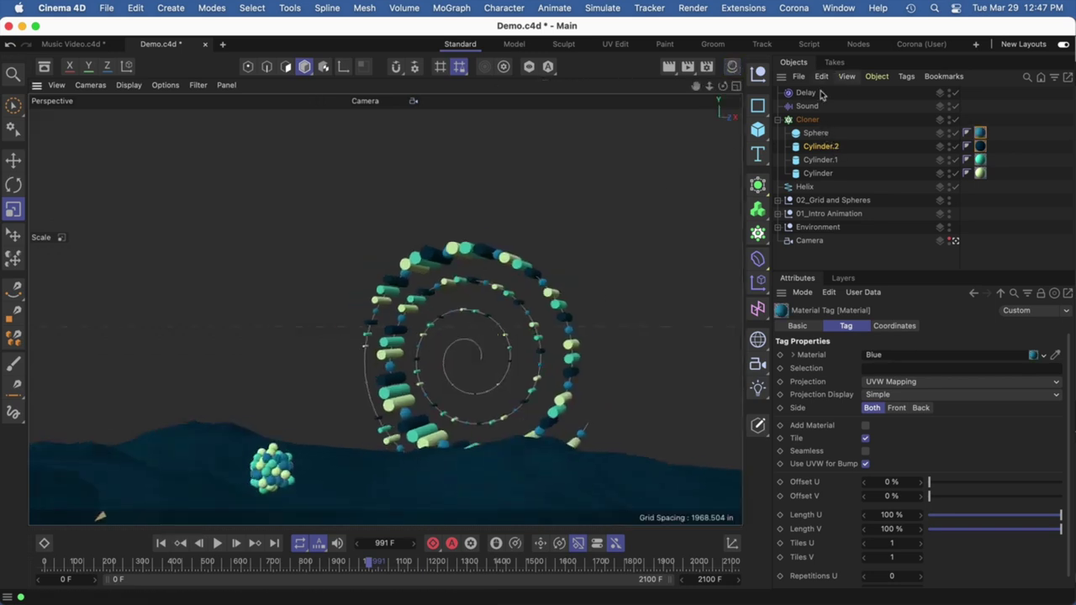
# - Group the Delay, Sound, Cloner and Helix objects under a null and rename it Background
pyautogui.click(778, 120)
pyautogui.click(807, 133)
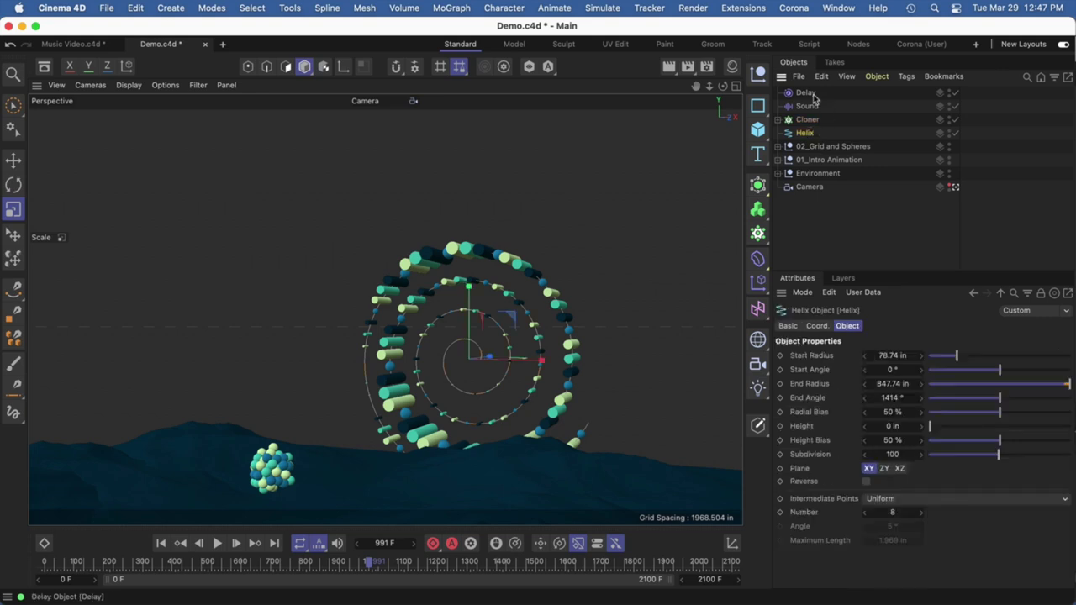
pyautogui.keyDown('shift'); pyautogui.click(809, 94); pyautogui.keyUp('shift')
pyautogui.hotkey('alt', 'g')
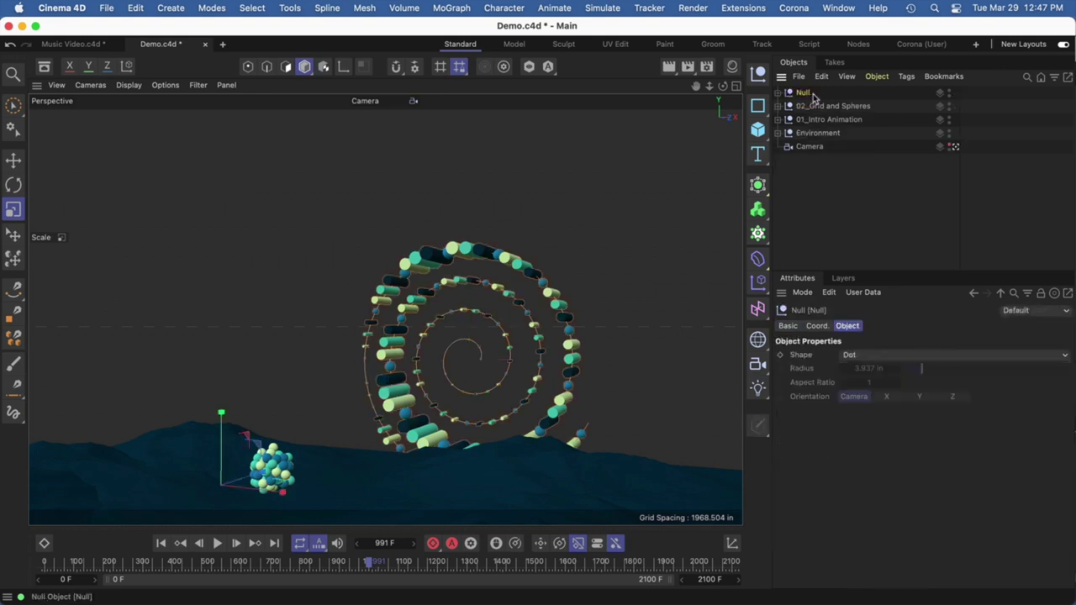
pyautogui.doubleClick(804, 93)
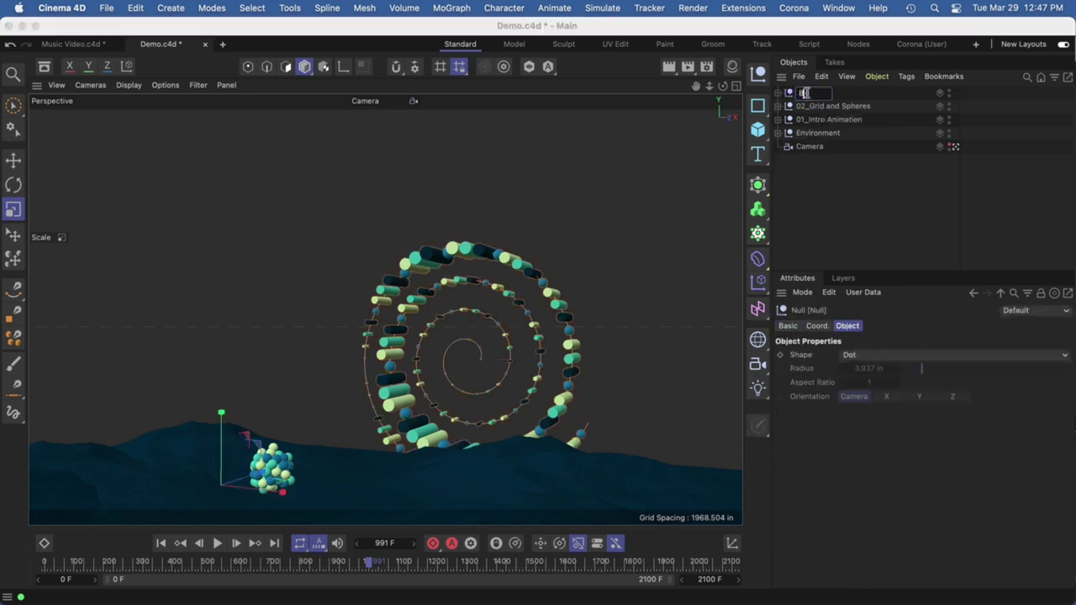
pyautogui.write('Background')
pyautogui.press('Return')
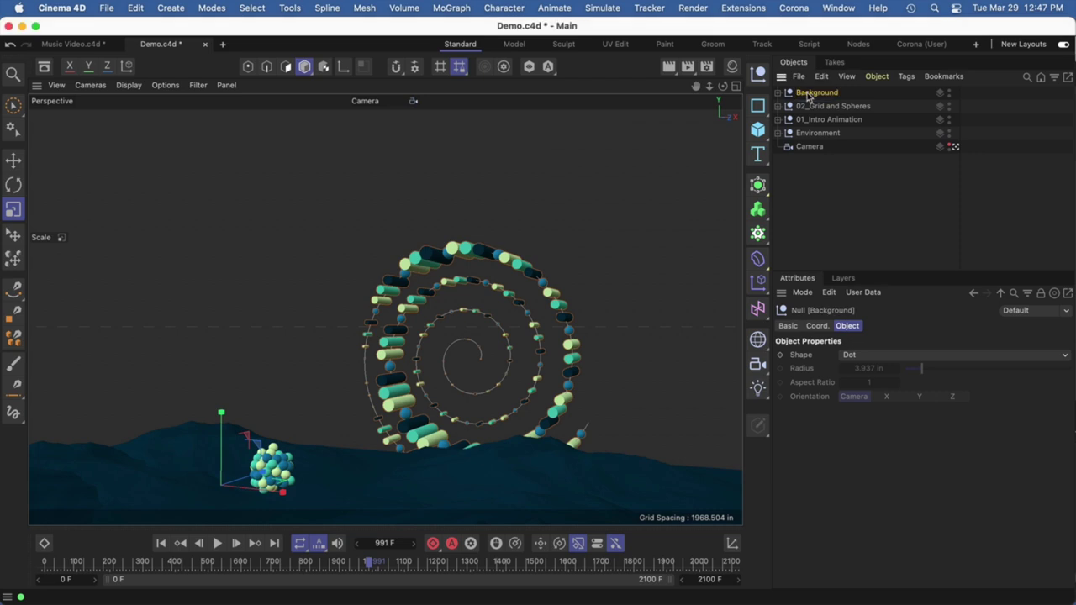
# - Review the Cloner's effector list in the Background group and view the spiral together with the rest of the scene
pyautogui.click(778, 92)
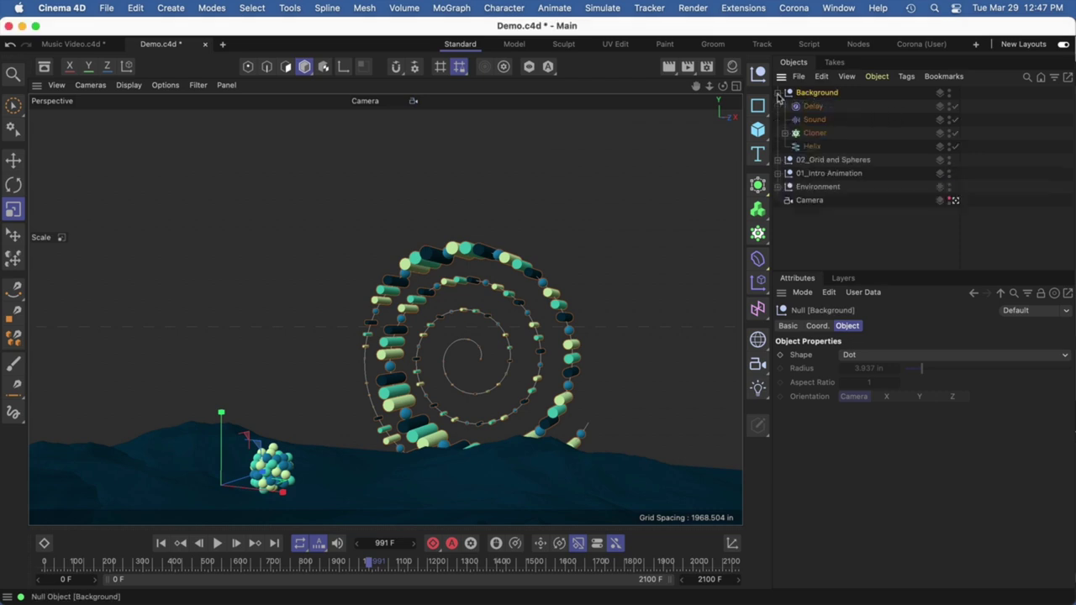
pyautogui.click(813, 132)
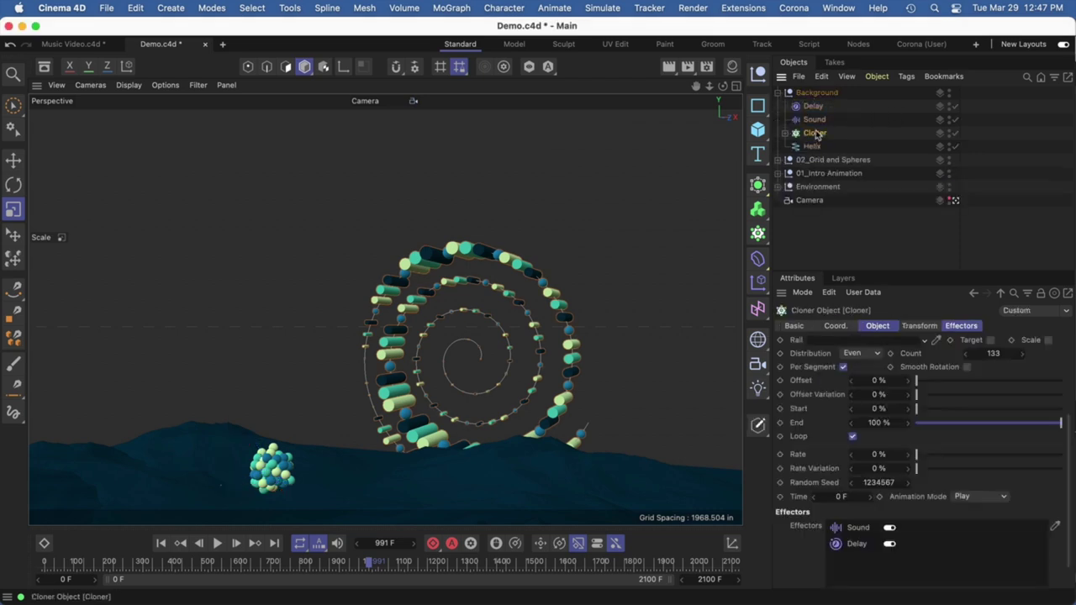
pyautogui.click(867, 228)
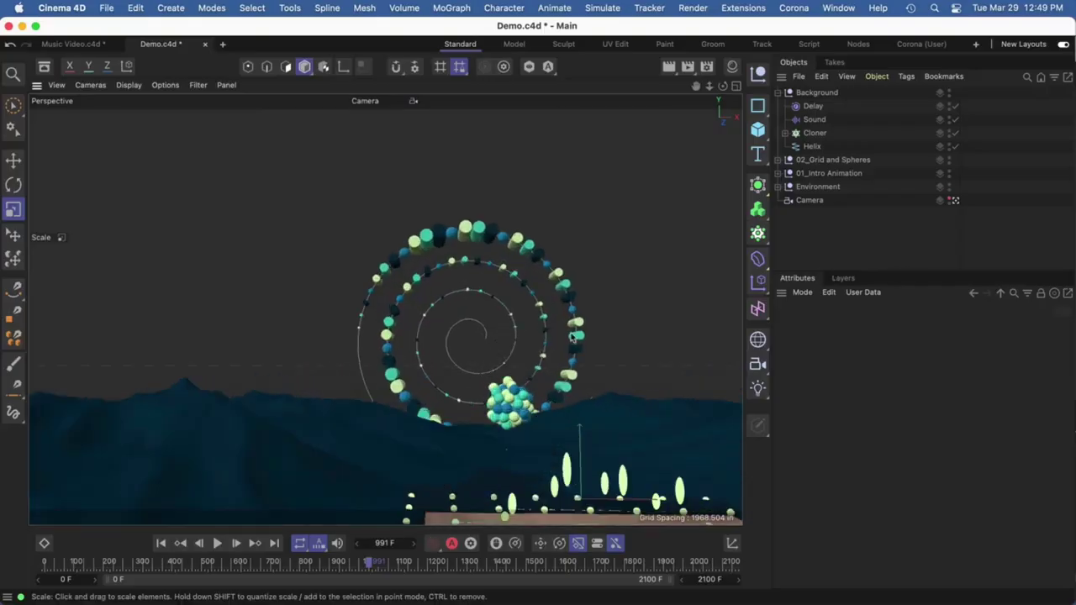
pyautogui.keyDown('alt'); pyautogui.moveTo(573, 337); pyautogui.dragTo(531, 335); pyautogui.keyUp('alt')
pyautogui.moveTo(696, 85)
pyautogui.mouseDown()
pyautogui.moveTo(695, 42)
pyautogui.moveTo(697, 90)
pyautogui.mouseUp()
pyautogui.keyDown('alt'); pyautogui.moveTo(535, 290); pyautogui.dragTo(536, 286); pyautogui.keyUp('alt')
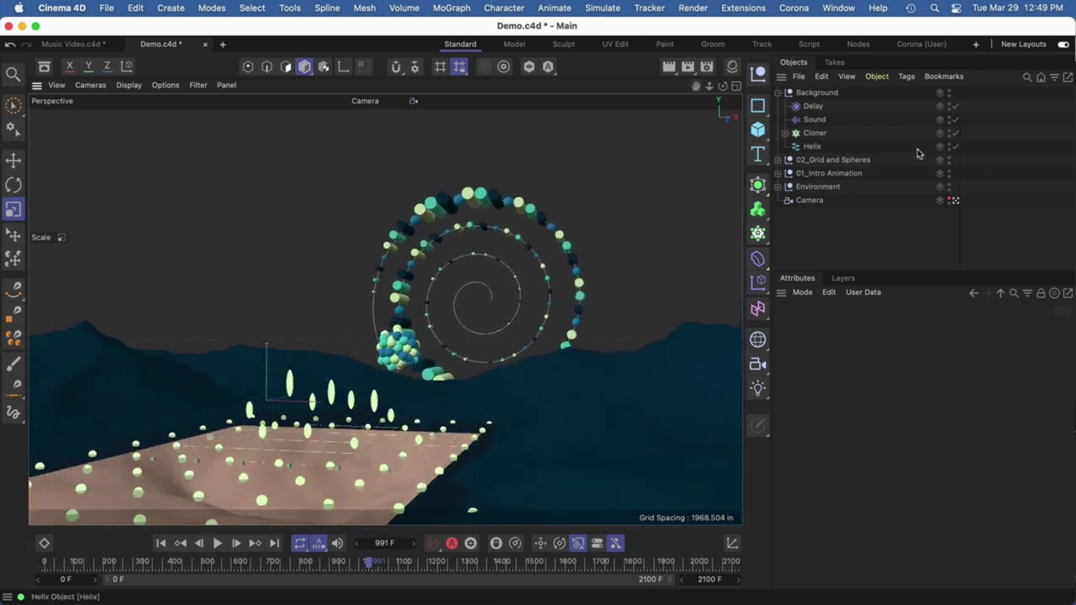
pyautogui.click(777, 93)
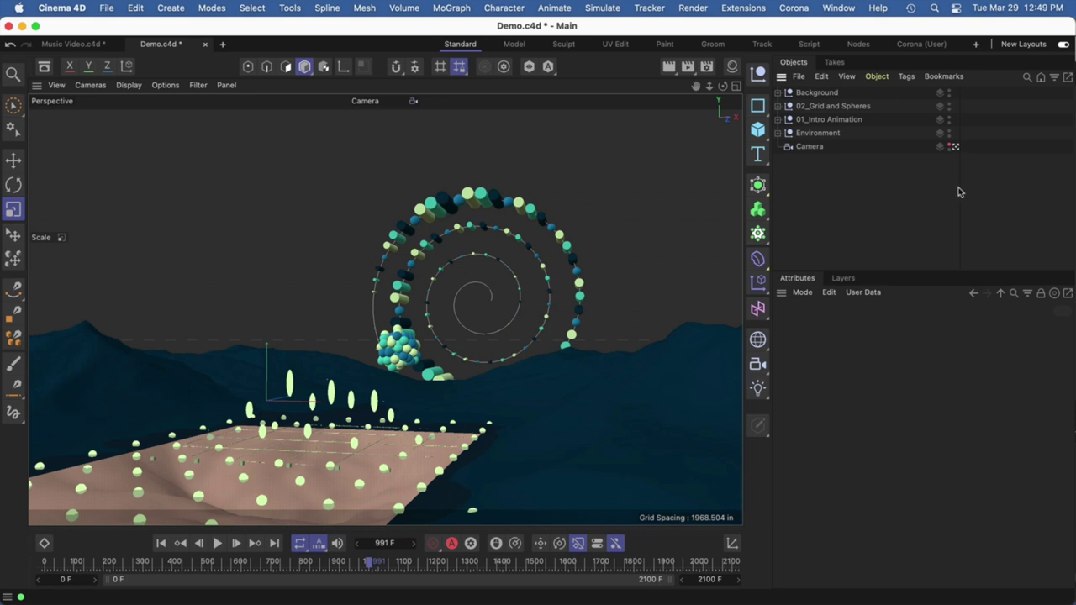
pyautogui.moveTo(958, 185); pyautogui.dragTo(926, 181)
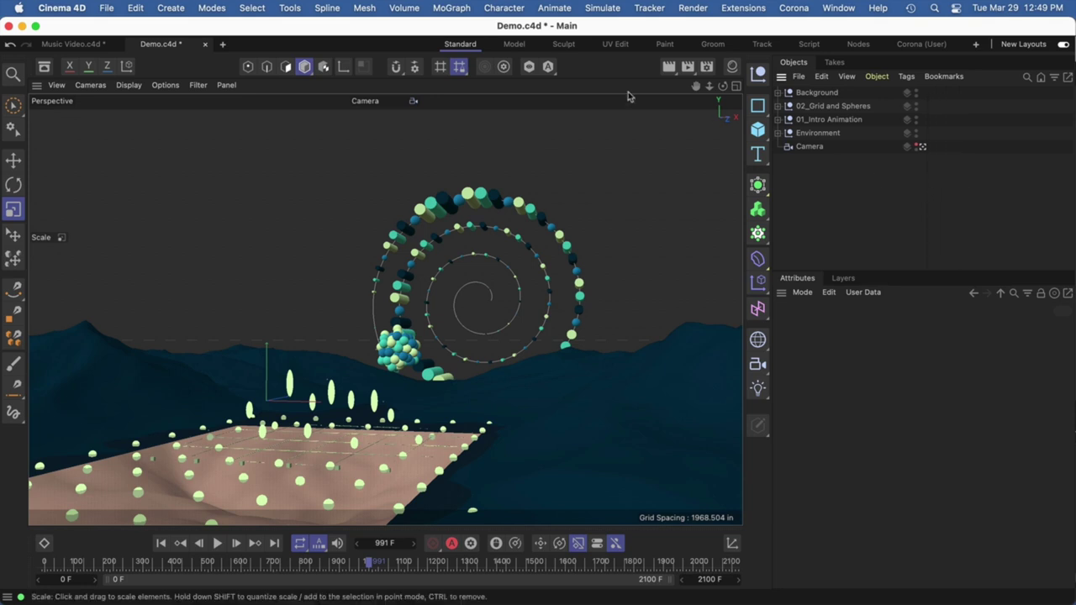
# - Create a new empty project alongside Demo.c4d
pyautogui.click(224, 44)
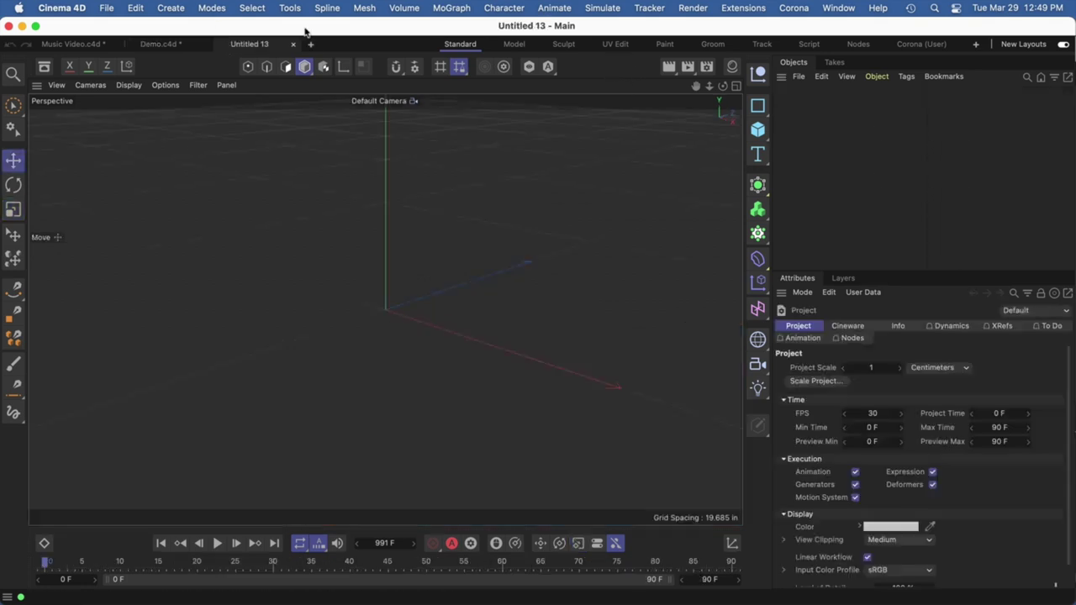
pyautogui.keyDown('alt'); pyautogui.moveTo(408, 346); pyautogui.dragTo(378, 336, button='right'); pyautogui.keyUp('alt')
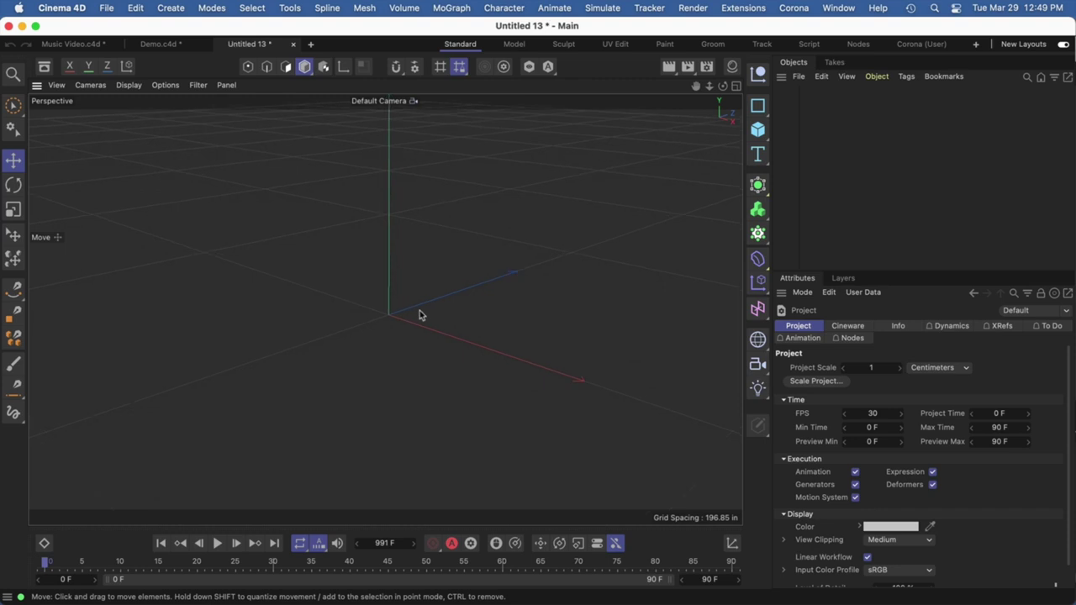
pyautogui.keyDown('alt'); pyautogui.moveTo(419, 312); pyautogui.dragTo(434, 294); pyautogui.keyUp('alt')
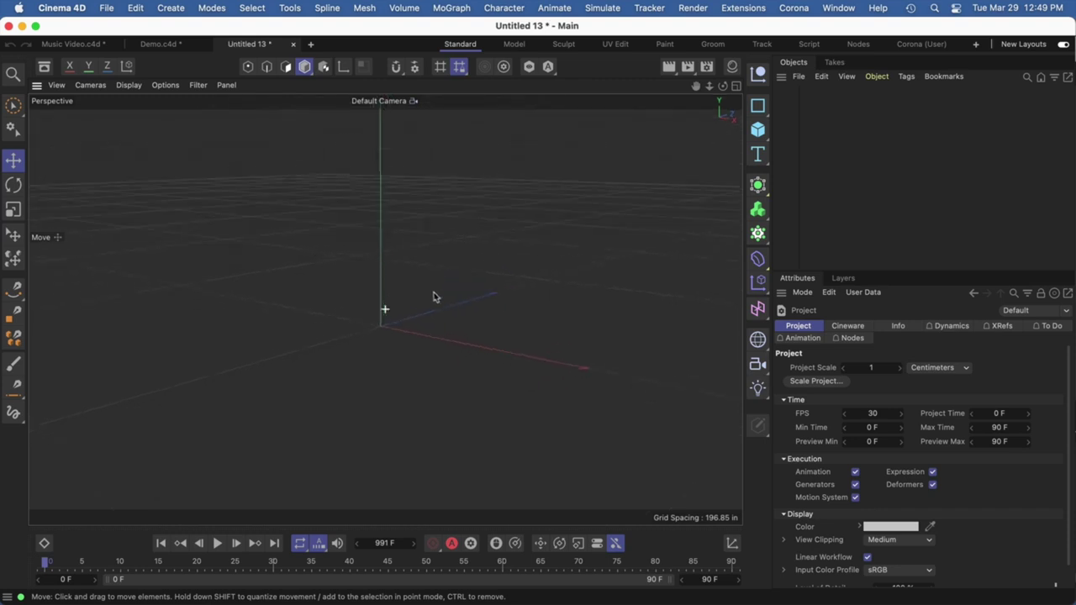
# - Add a sphere, reduce its radius to about 31.4 in and convert it to an editable polygon object
pyautogui.click(757, 129)
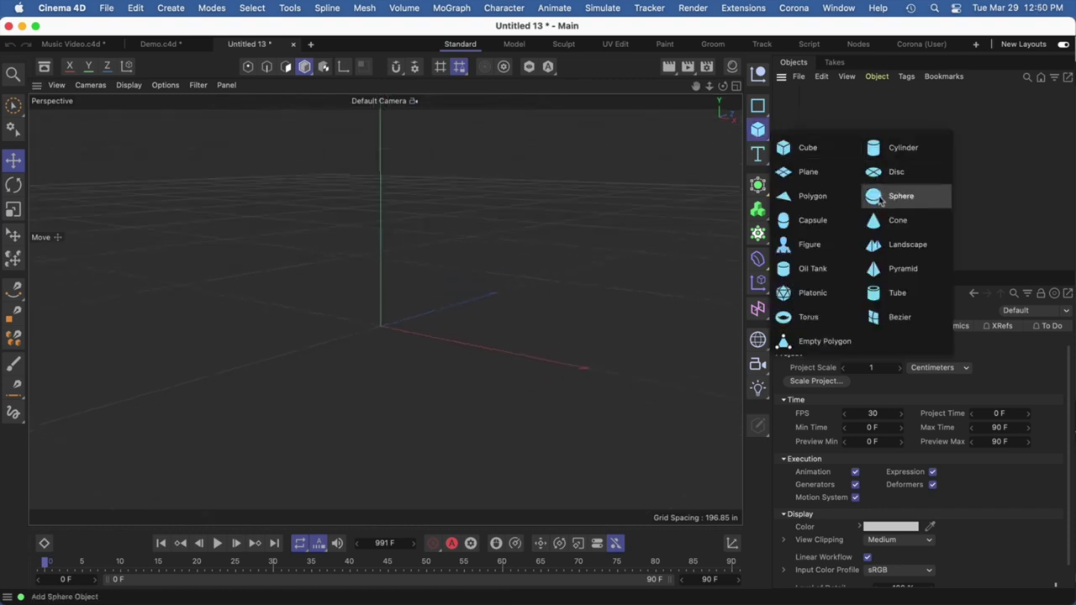
pyautogui.click(880, 196)
pyautogui.scroll(-2, 435, 322)
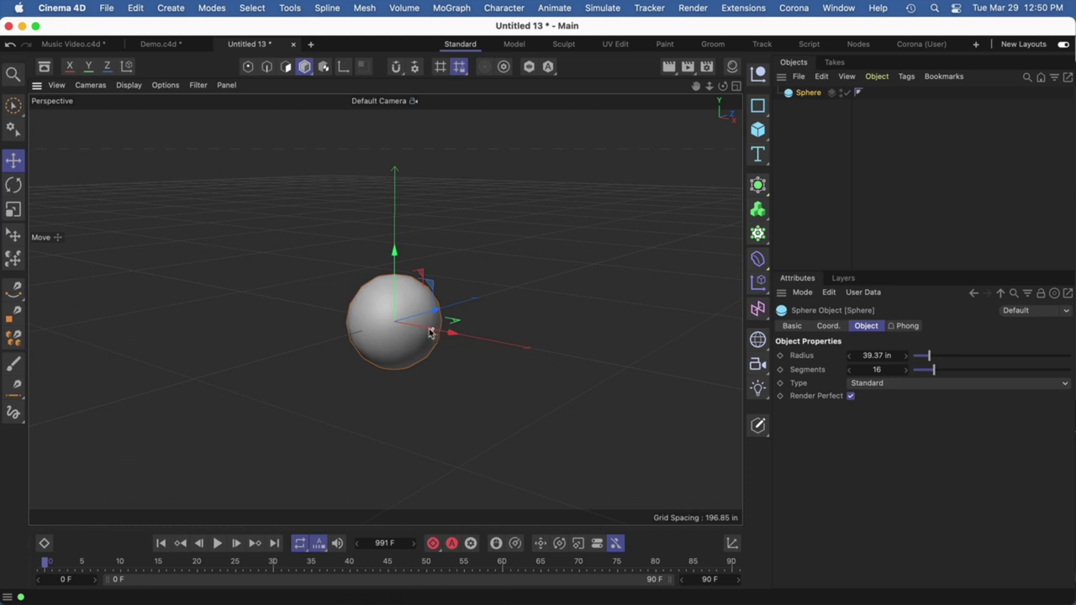
pyautogui.moveTo(430, 333); pyautogui.dragTo(426, 329)
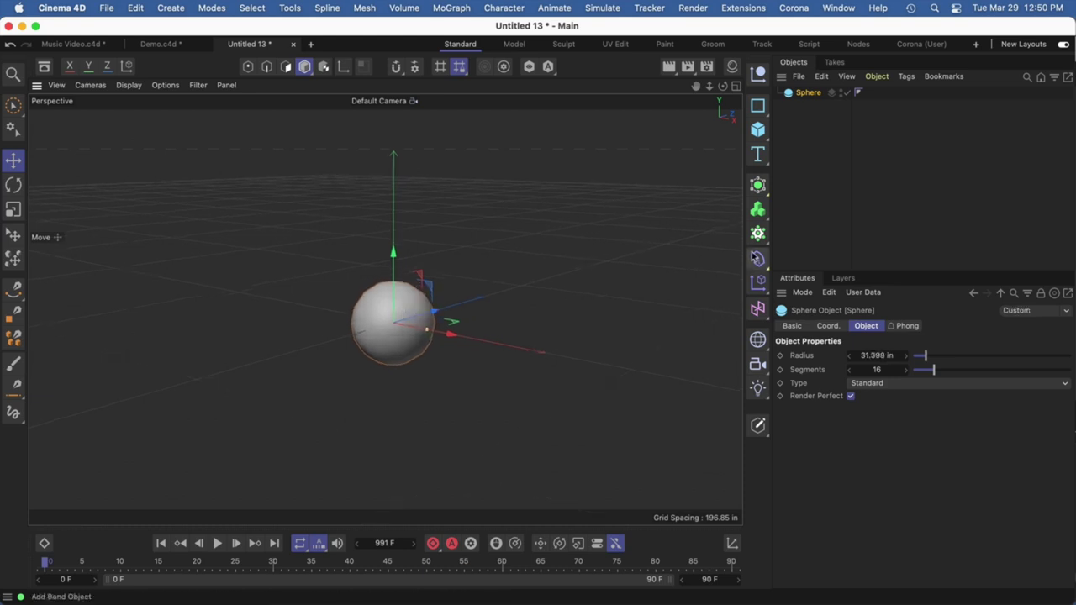
pyautogui.click(761, 428)
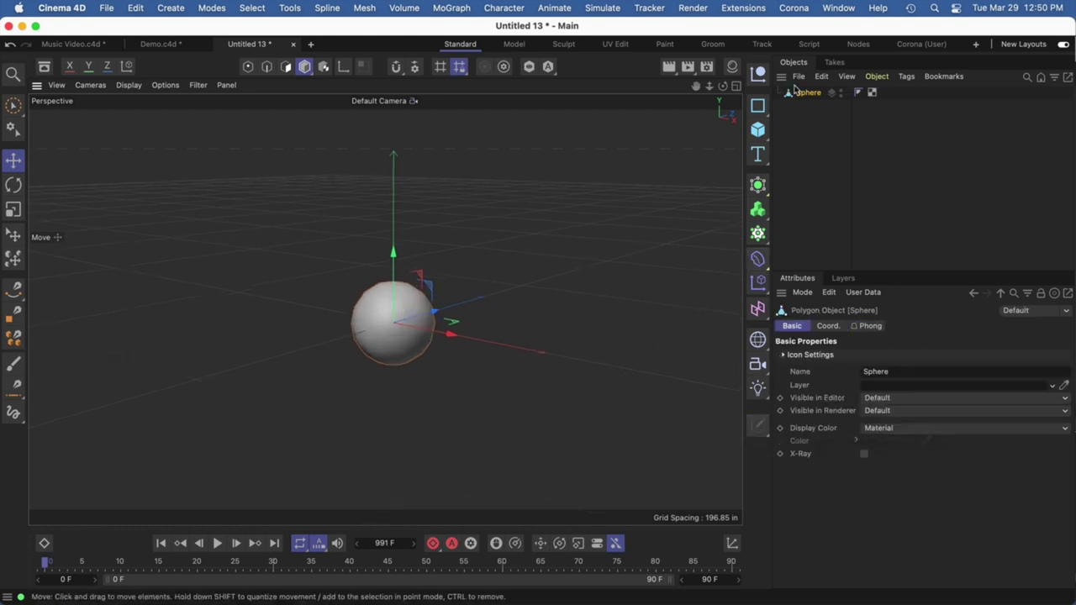
# - Select all the sphere's polygons with Rectangle Selection and add a Hair object to them
pyautogui.click(286, 67)
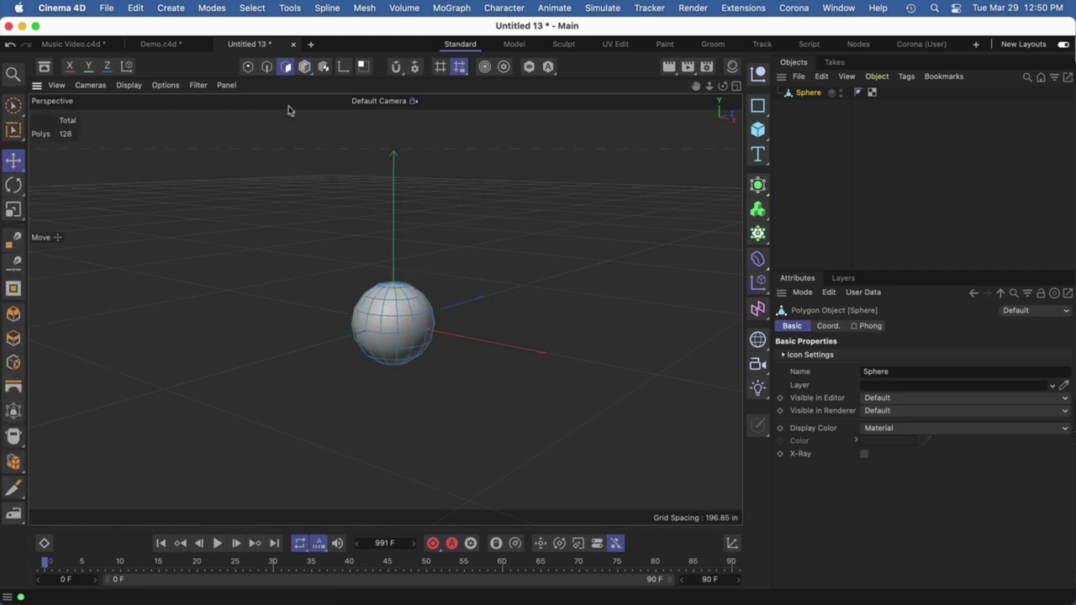
pyautogui.press('9')
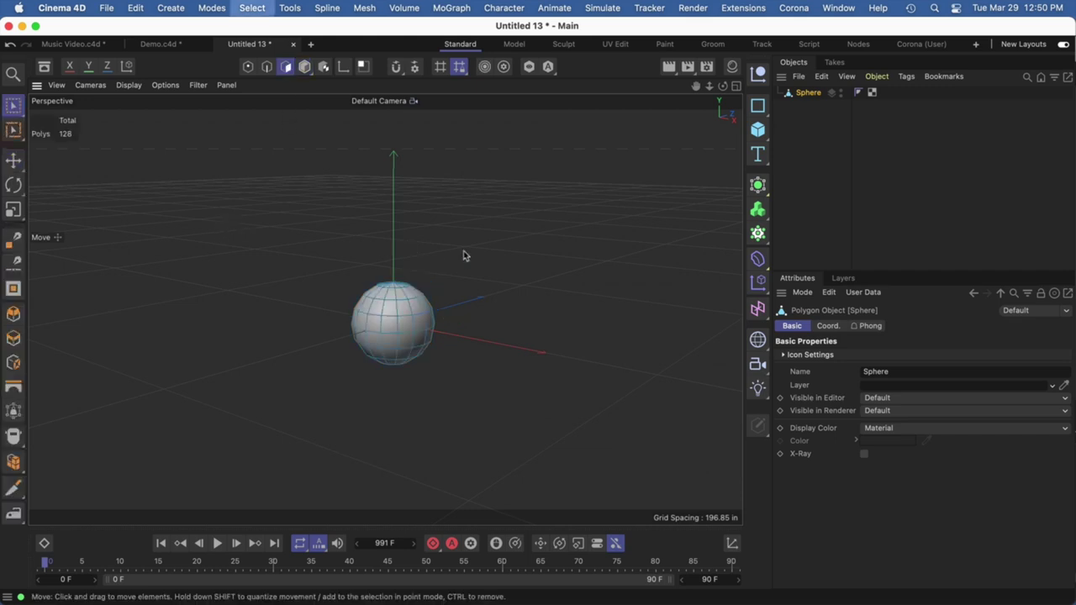
pyautogui.press('0')
pyautogui.moveTo(532, 232); pyautogui.dragTo(256, 436)
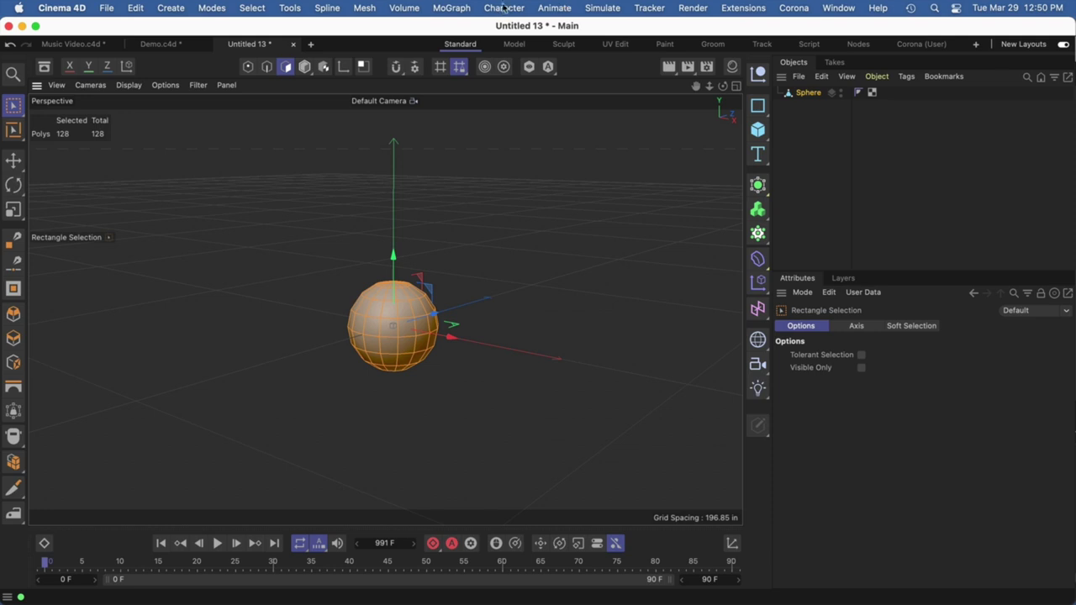
pyautogui.click(601, 8)
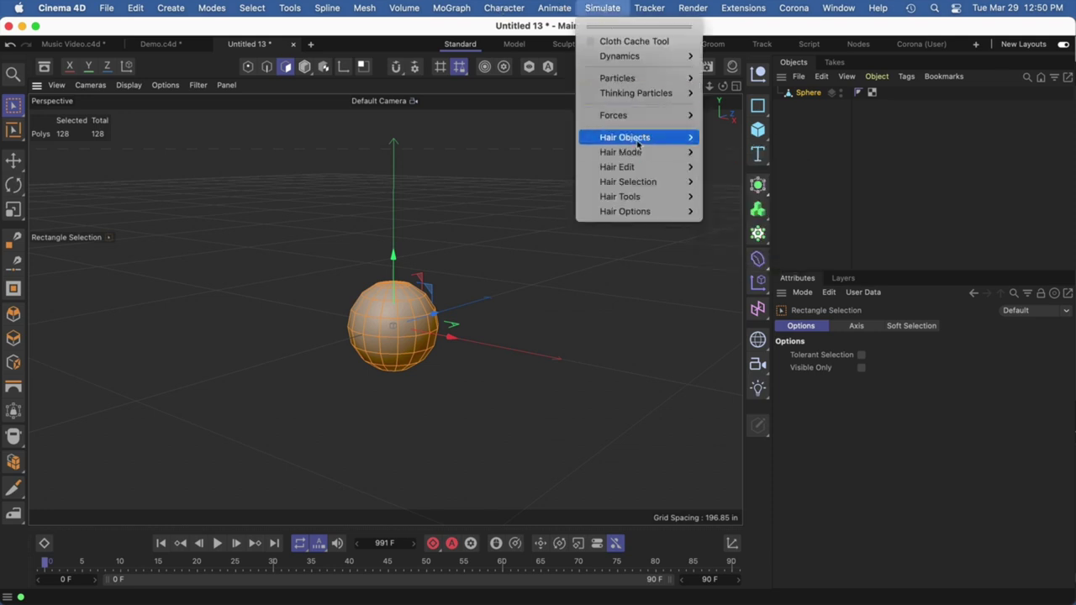
pyautogui.moveTo(637, 145)
pyautogui.click(738, 151)
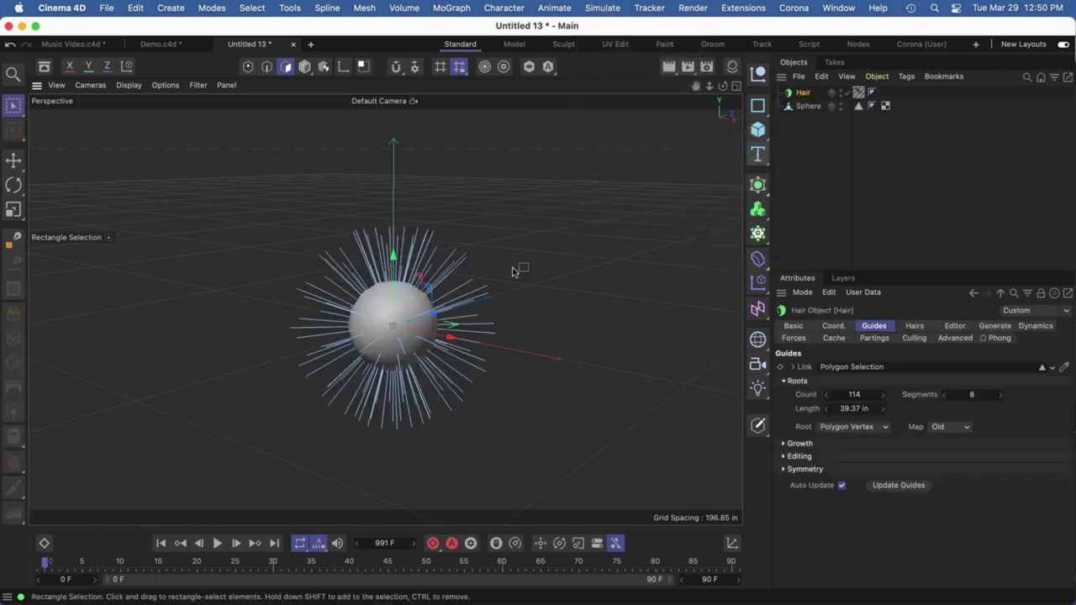
# - Render the hair-covered sphere in the Picture Viewer, examine the result and close the viewer
pyautogui.keyDown('alt'); pyautogui.moveTo(371, 304); pyautogui.dragTo(408, 291, button='right'); pyautogui.keyUp('alt')
pyautogui.keyDown('alt'); pyautogui.moveTo(380, 311); pyautogui.dragTo(427, 296); pyautogui.keyUp('alt')
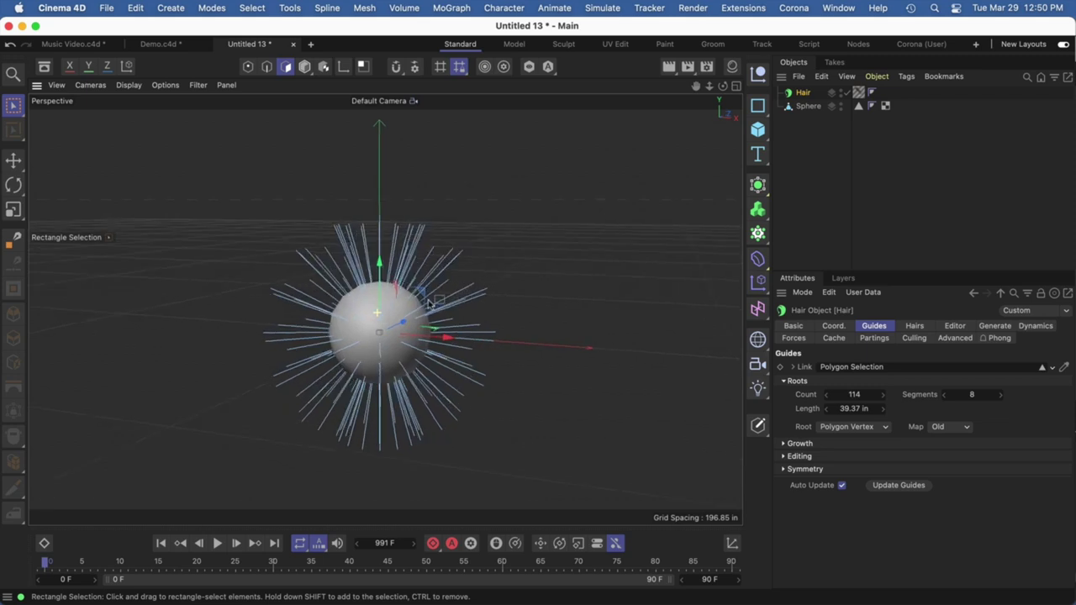
pyautogui.click(687, 66)
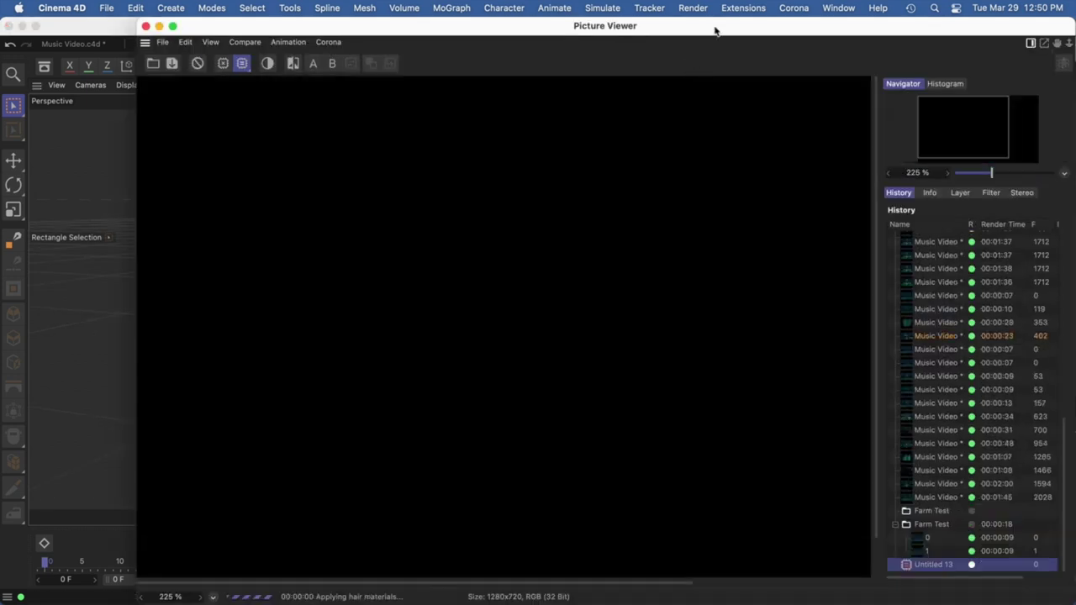
pyautogui.scroll(-5, 495, 296)
pyautogui.scroll(1, 495, 296)
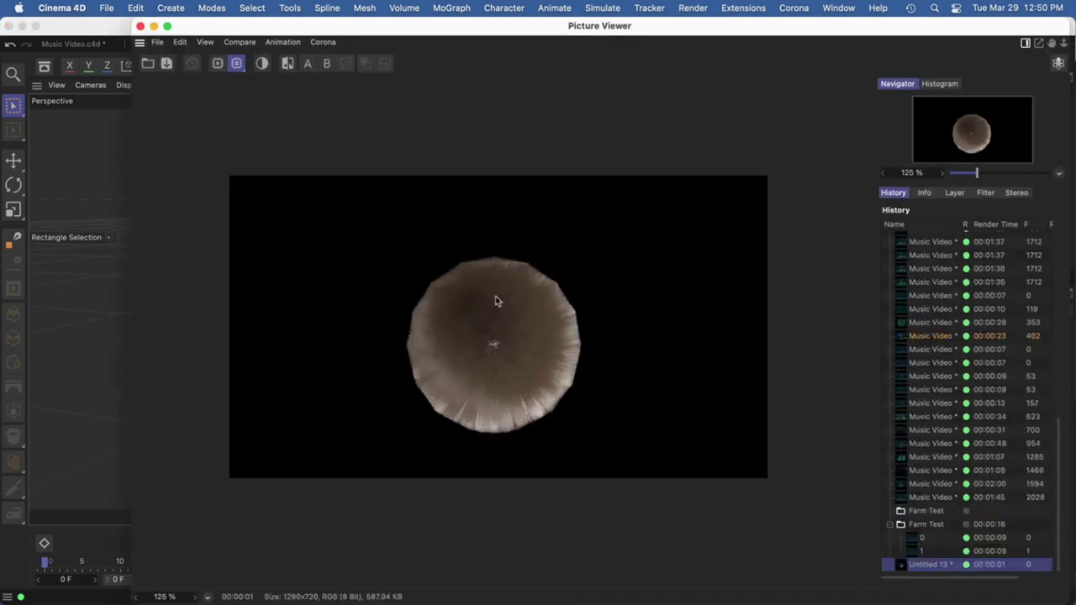
pyautogui.moveTo(495, 32); pyautogui.dragTo(484, 32)
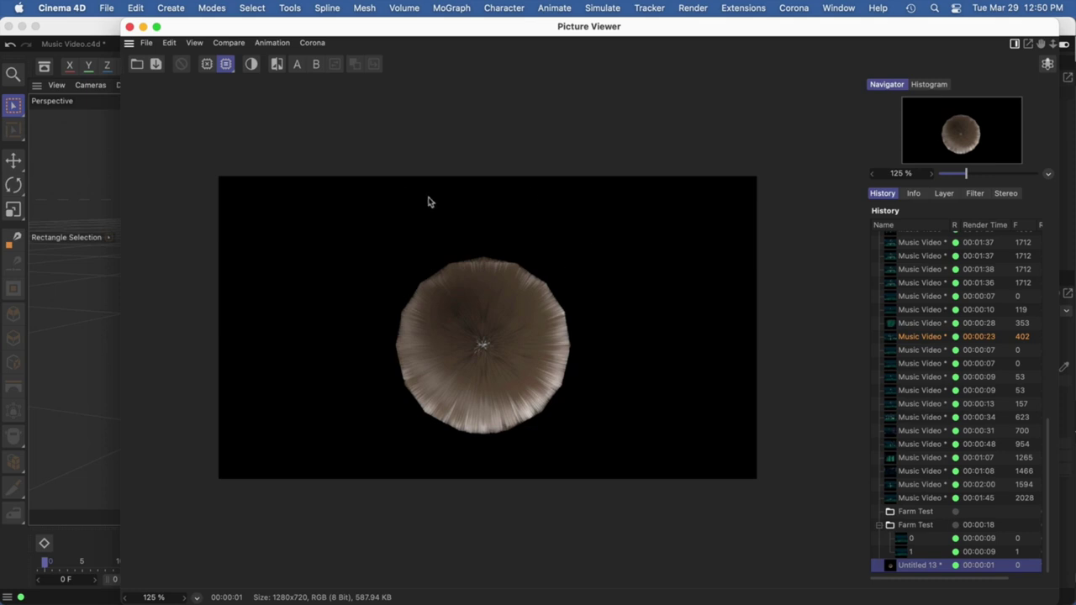
pyautogui.click(129, 27)
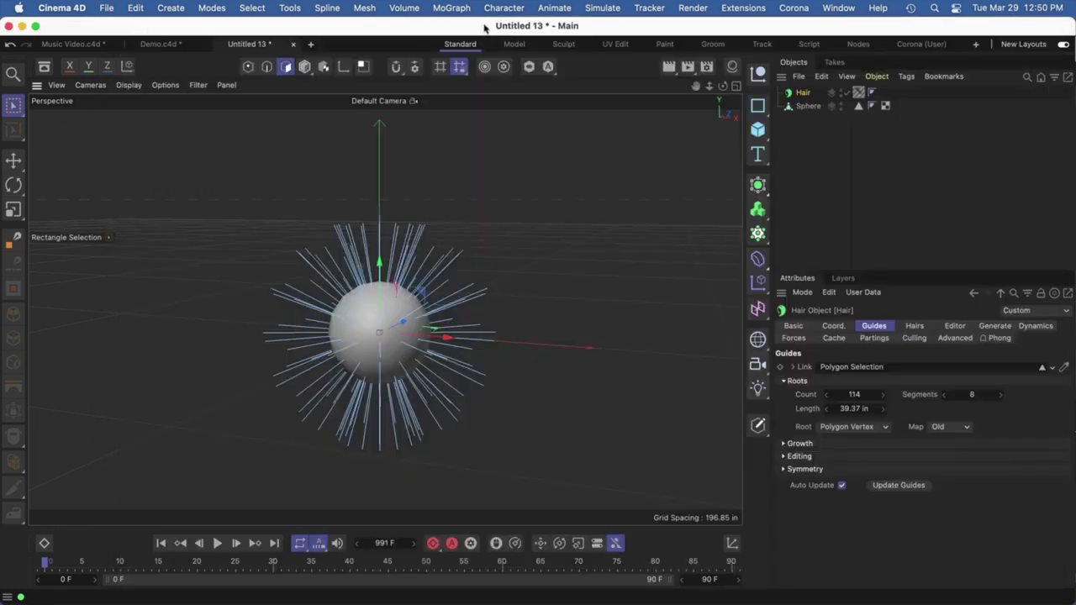
# - Return to model mode and add a Vibrate tag to the Sphere
pyautogui.click(807, 106)
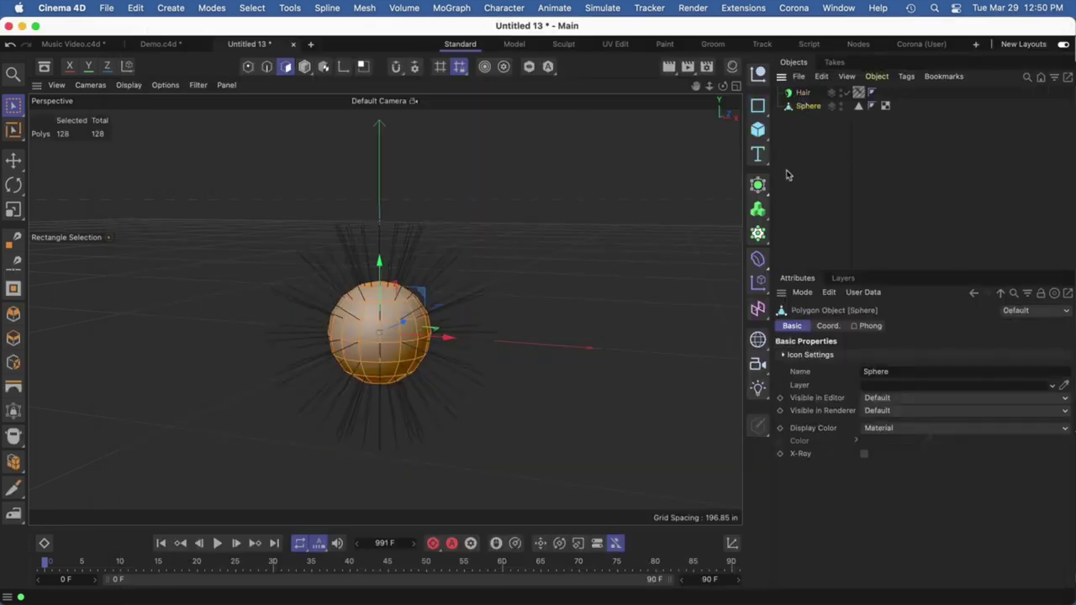
pyautogui.click(304, 66)
pyautogui.press('e')
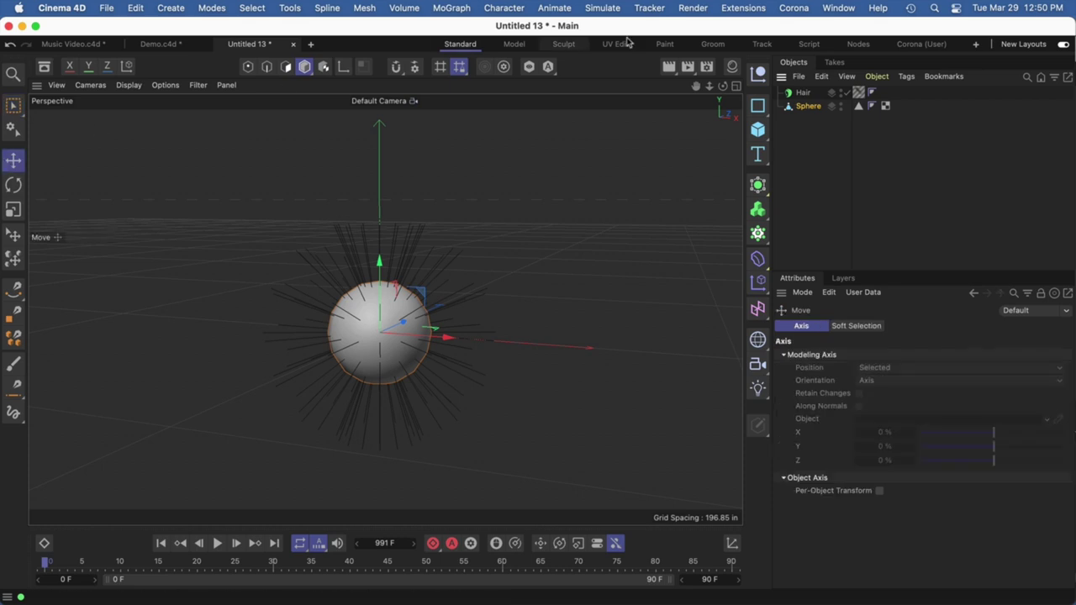
pyautogui.rightClick(812, 108)
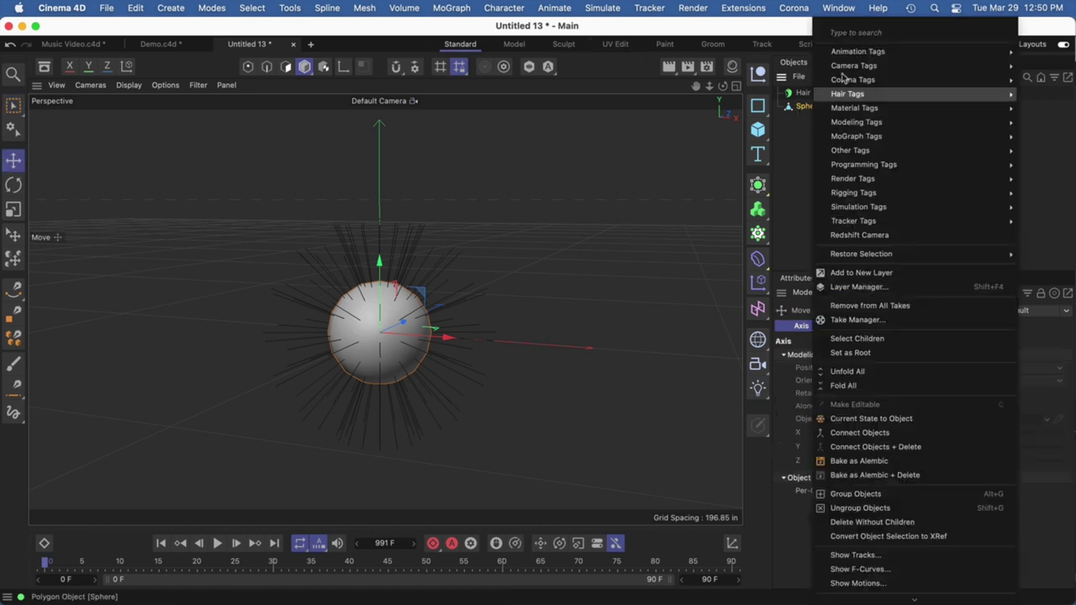
pyautogui.moveTo(857, 53)
pyautogui.click(768, 121)
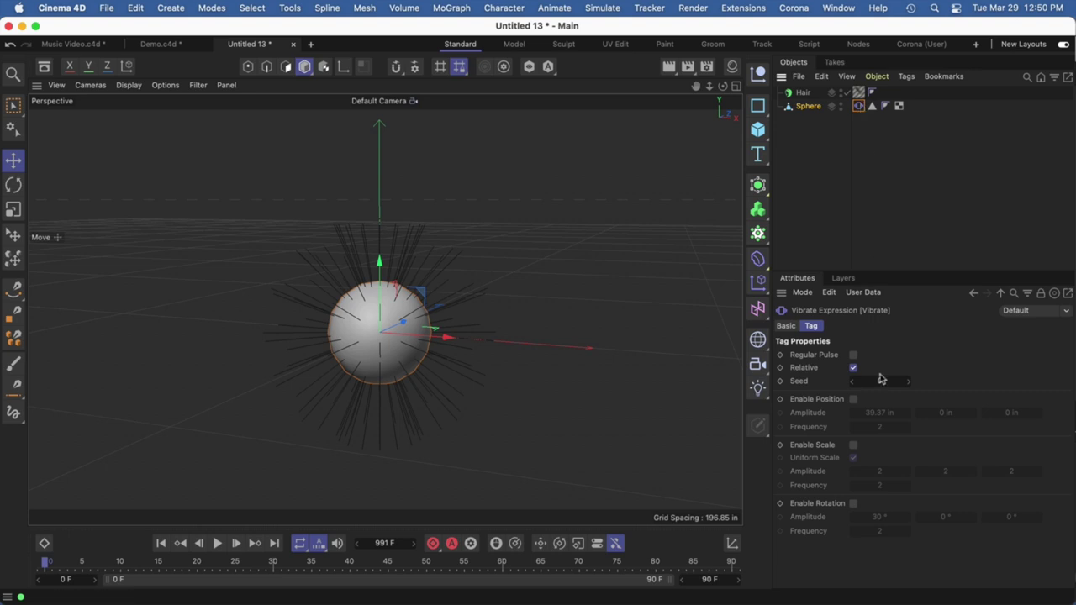
# - Enable position vibration with amplitudes of 87 in on Y and 71 in on Z, and play the animation to preview it
pyautogui.click(853, 400)
pyautogui.click(941, 412)
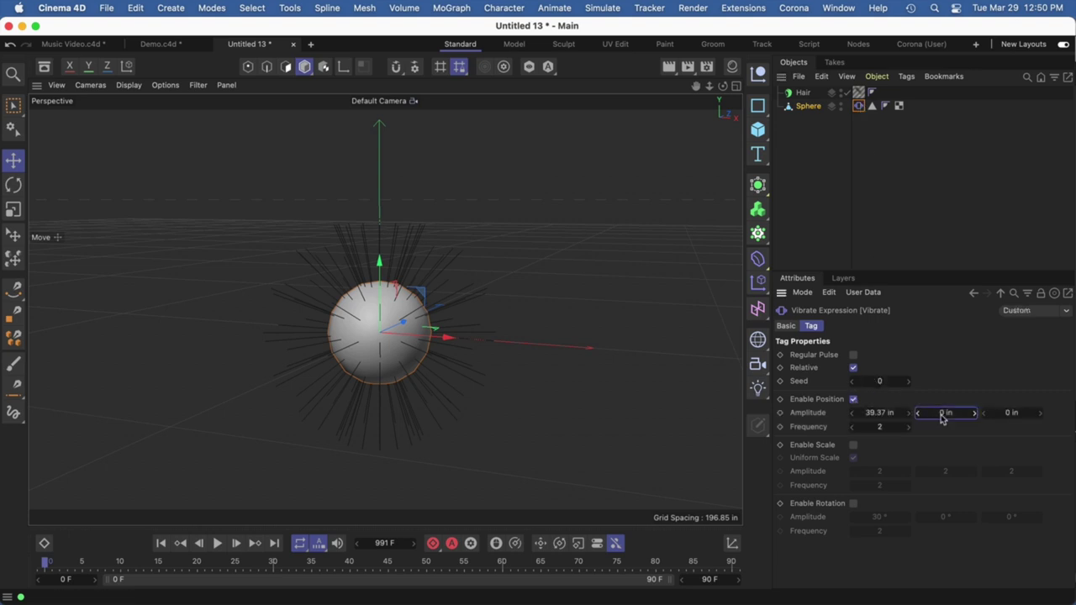
pyautogui.click(1007, 413)
pyautogui.write('65')
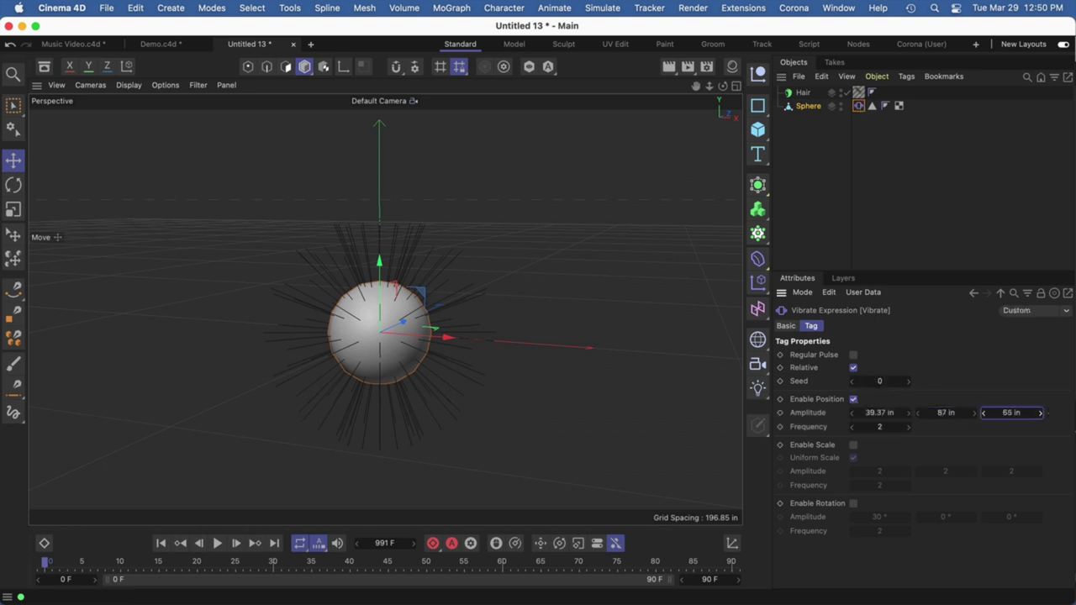
pyautogui.click(217, 543)
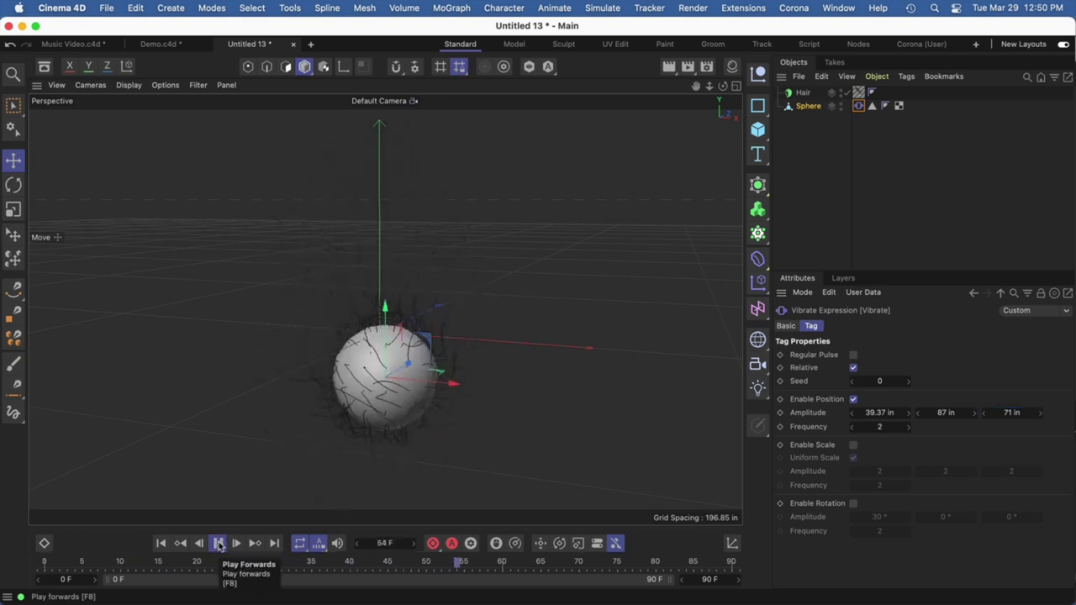
pyautogui.click(217, 543)
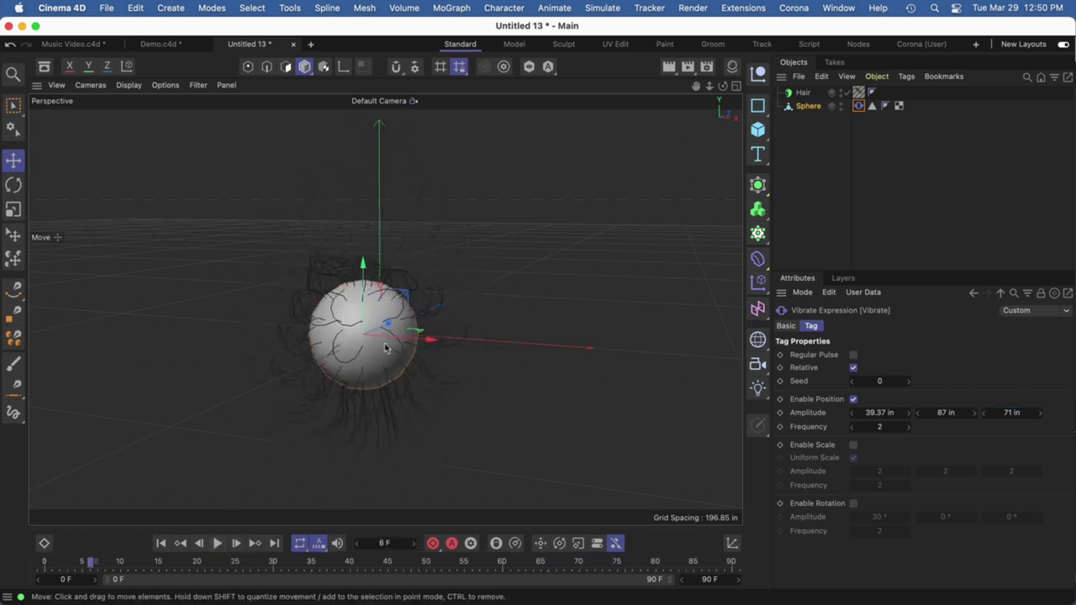
# - Render the vibrating hair at frame 6, examine it enlarged in a smaller Picture Viewer window and close the viewer
pyautogui.scroll(3, 355, 361)
pyautogui.scroll(2, 364, 277)
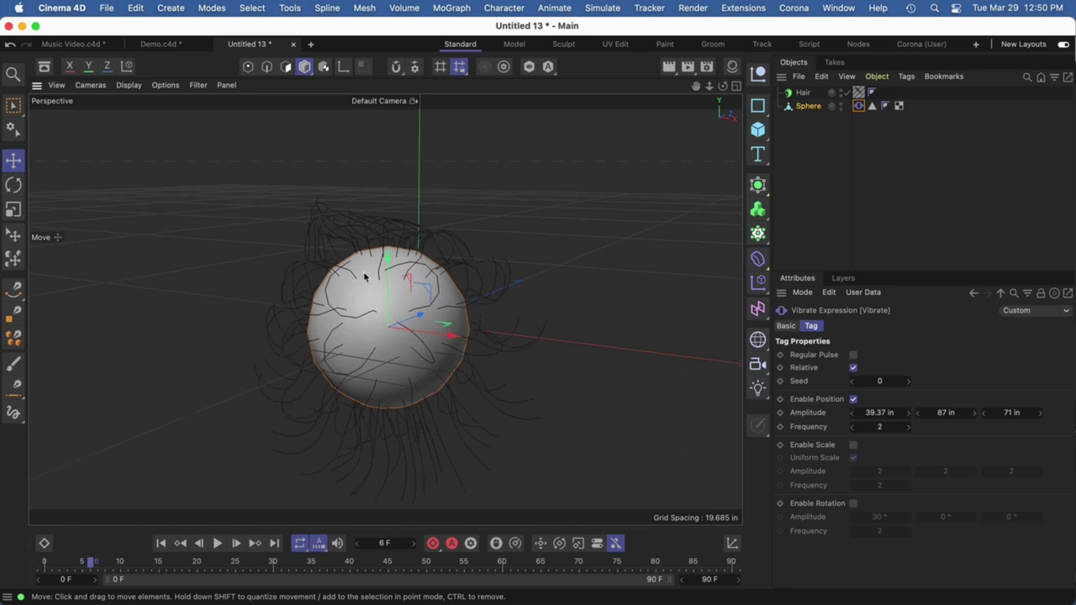
pyautogui.click(687, 66)
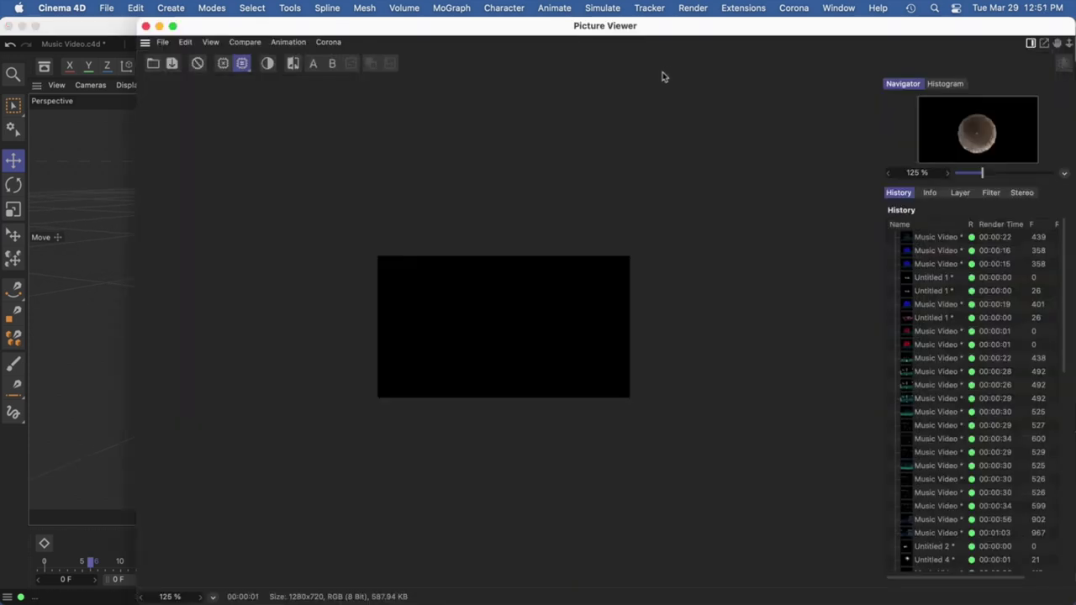
pyautogui.scroll(1, 508, 292)
pyautogui.scroll(-2, 509, 289)
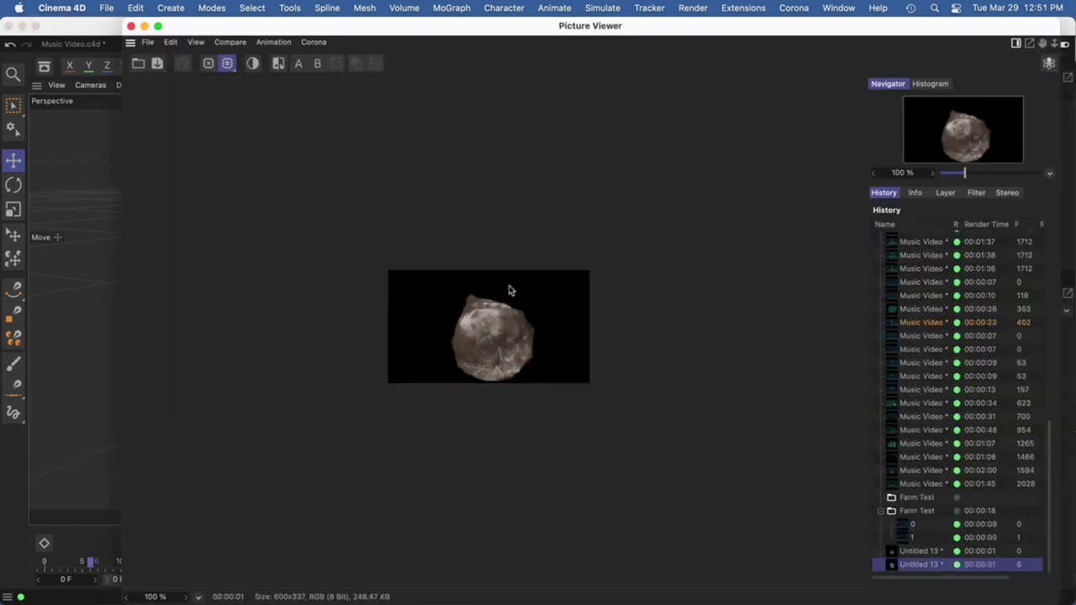
pyautogui.moveTo(1057, 602); pyautogui.dragTo(909, 393)
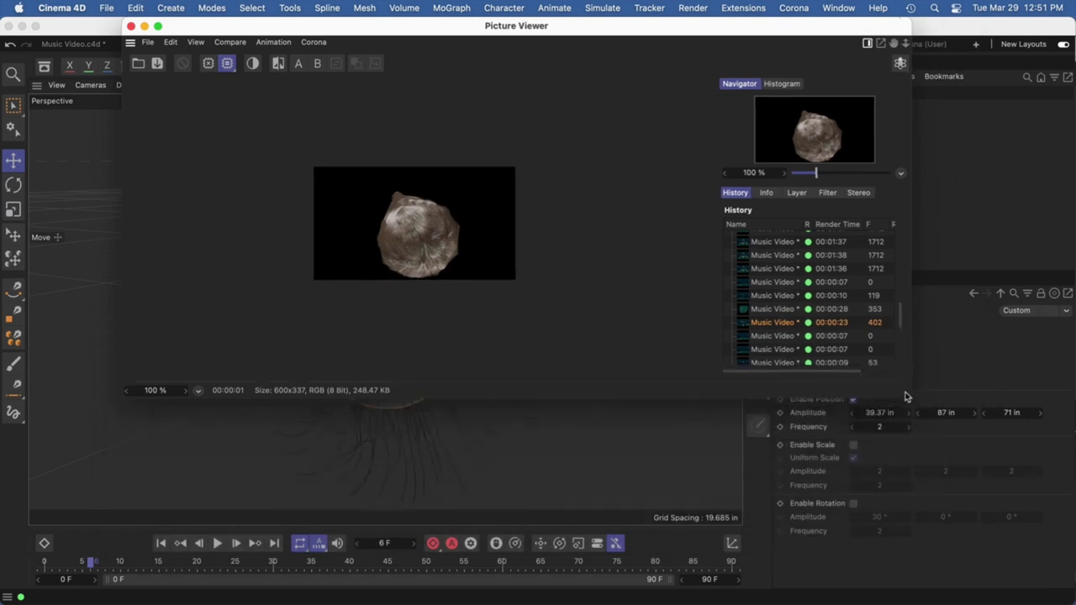
pyautogui.scroll(4, 410, 205)
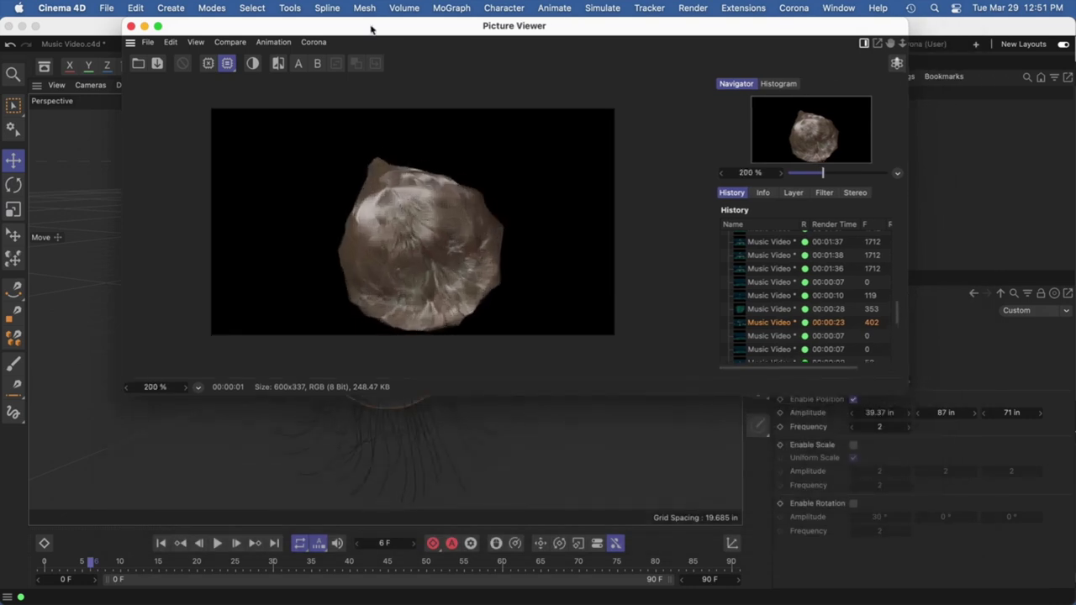
pyautogui.moveTo(371, 29); pyautogui.dragTo(506, 95)
pyautogui.click(266, 91)
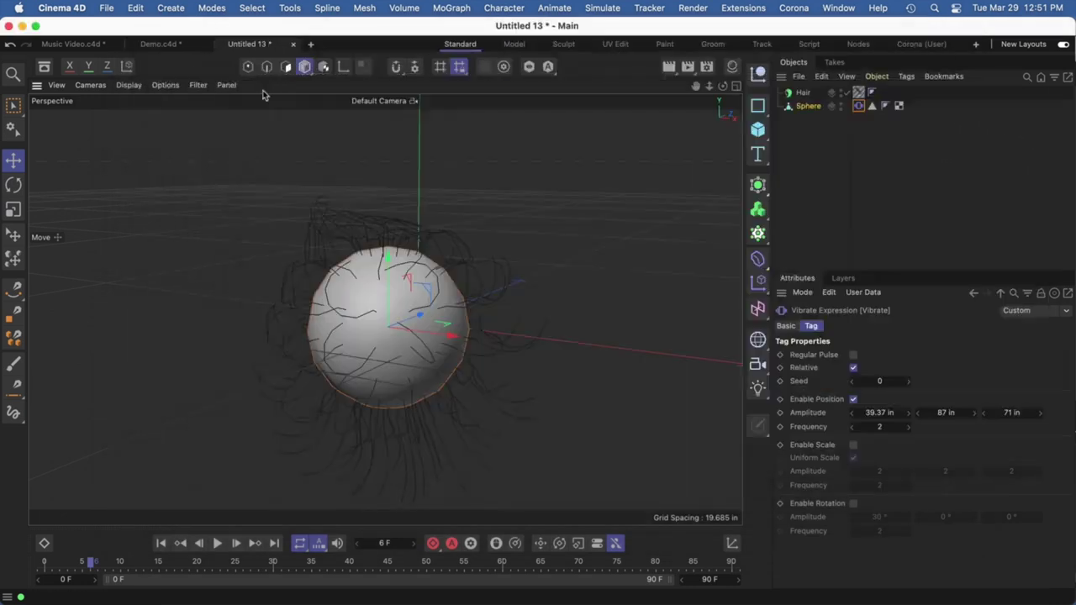
# - Rewind to the first frame, set the Hair object's hair count to 25000 and make a test render
pyautogui.click(801, 94)
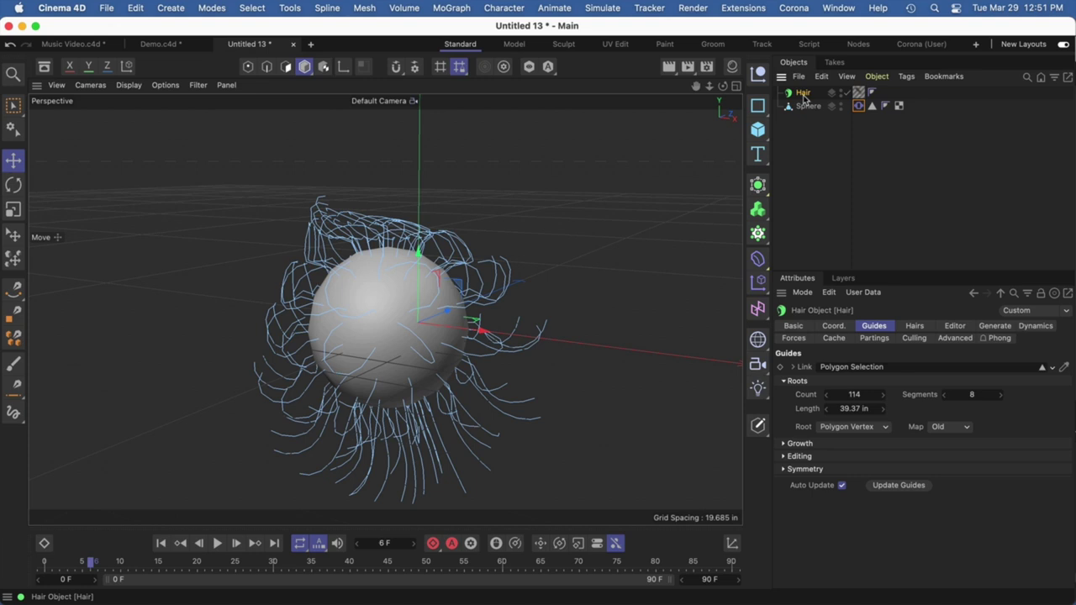
pyautogui.click(162, 543)
pyautogui.moveTo(845, 408); pyautogui.dragTo(831, 407)
pyautogui.click(915, 325)
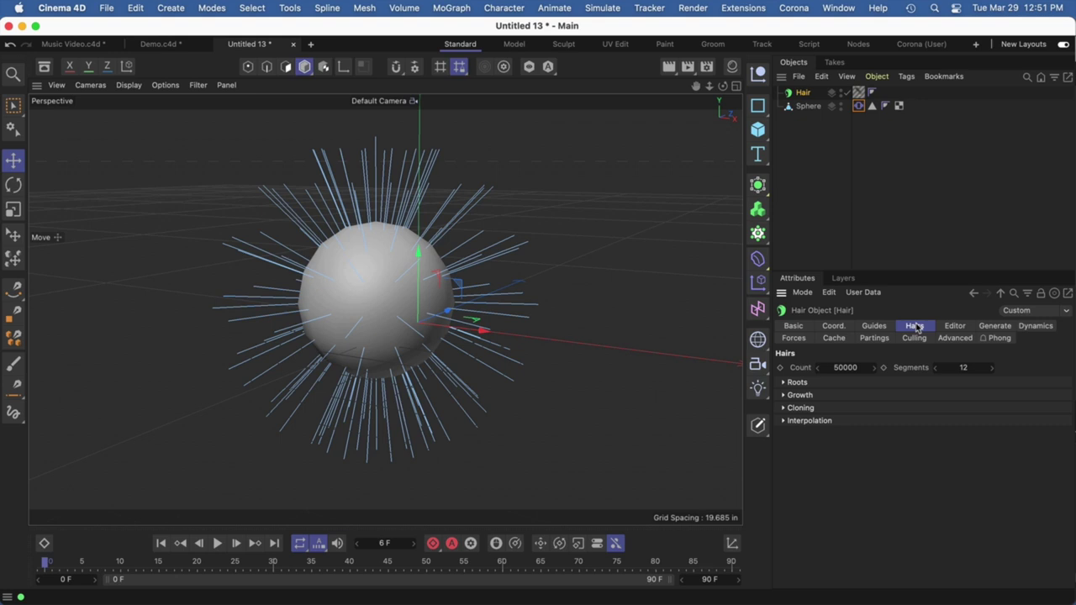
pyautogui.doubleClick(857, 367)
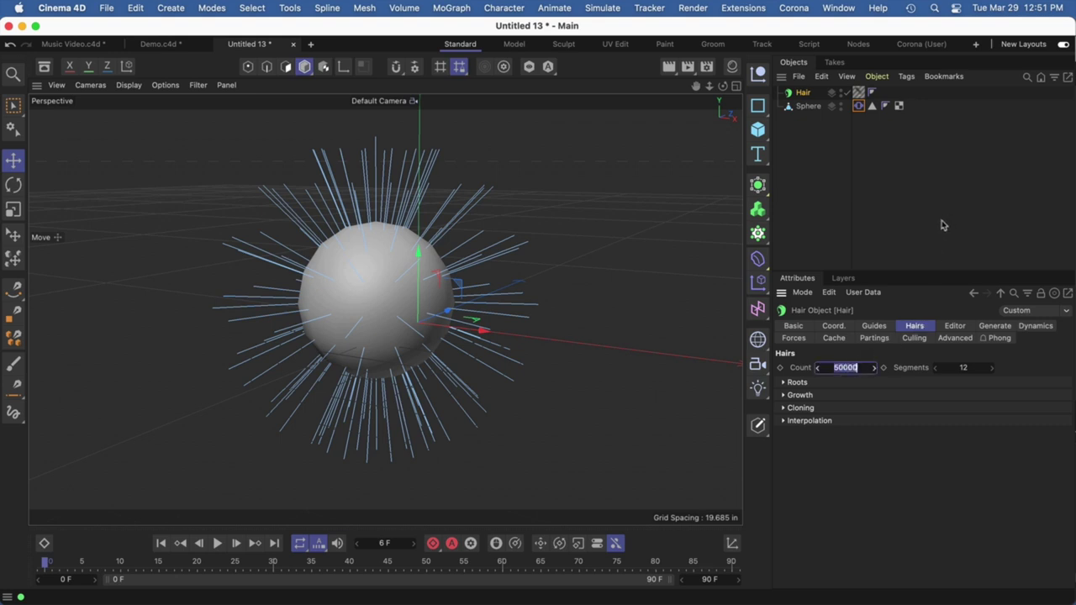
pyautogui.write('2')
pyautogui.press('Tab')
pyautogui.click(687, 66)
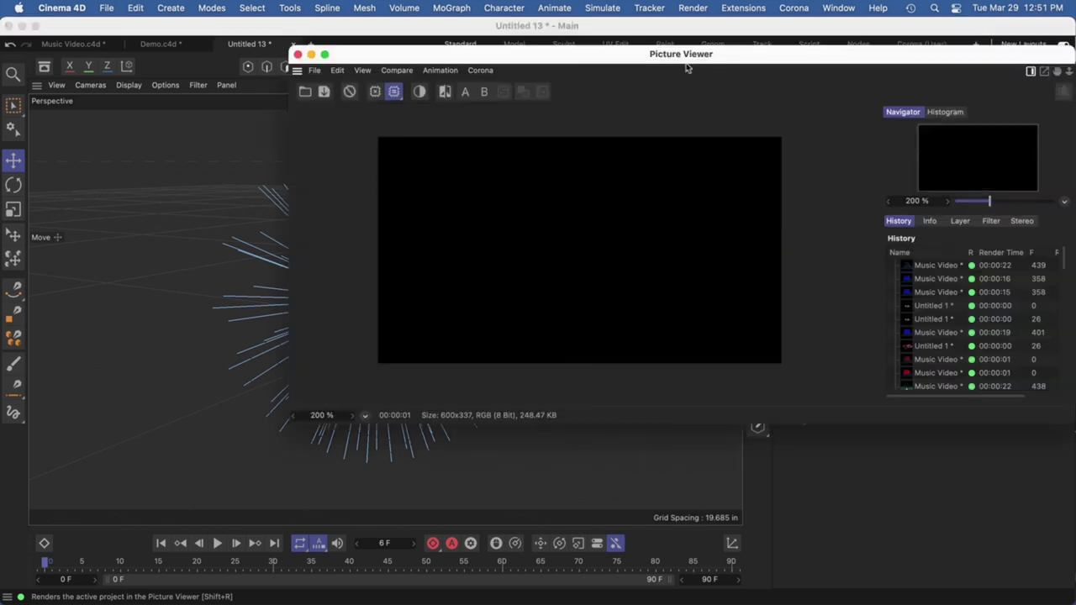
pyautogui.click(298, 55)
# - Set the Hair object's hair count to 15000
pyautogui.doubleClick(844, 367)
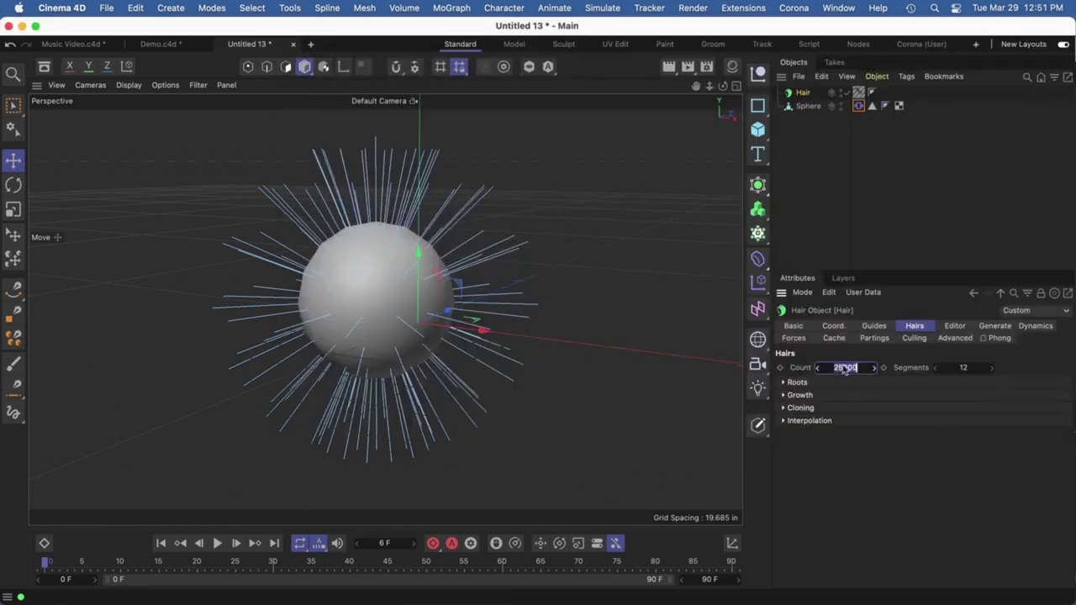
pyautogui.press('BackSpace')
pyautogui.write('15000')
pyautogui.press('Return')
# - Render the thinner hair and compare it with the previous renders in the Picture Viewer history
pyautogui.click(687, 67)
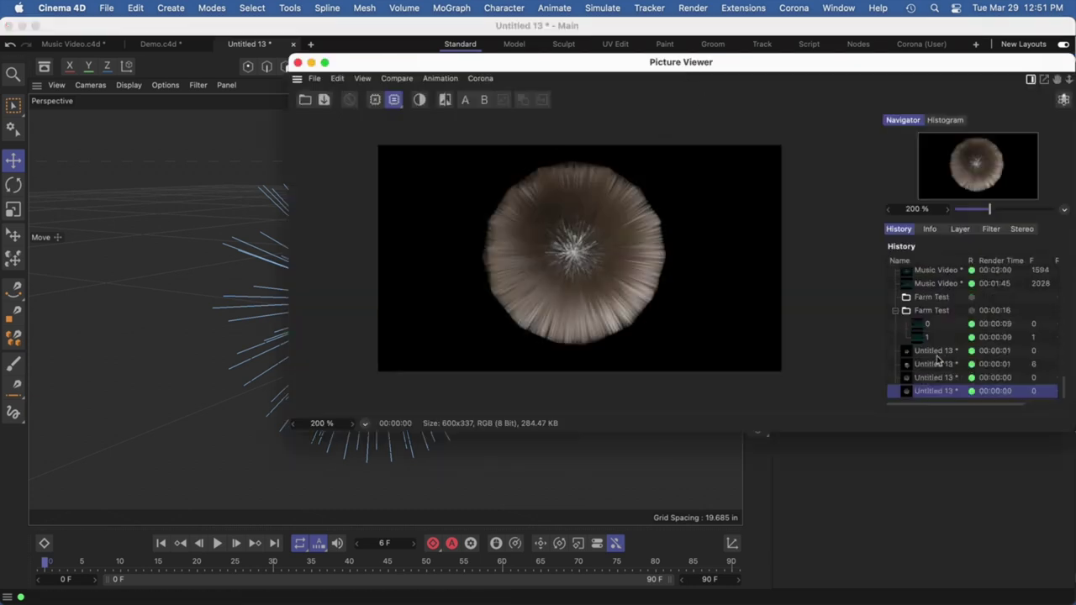
pyautogui.click(923, 365)
pyautogui.click(937, 378)
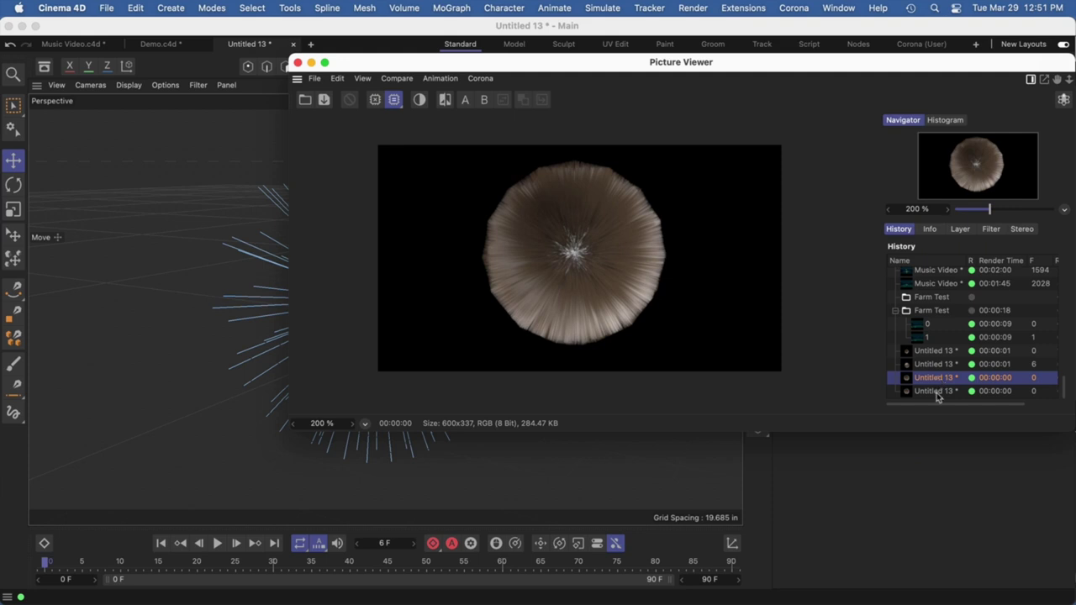
# - View the most recent render in the Picture Viewer history, close the viewer and clear the object selection
pyautogui.click(933, 392)
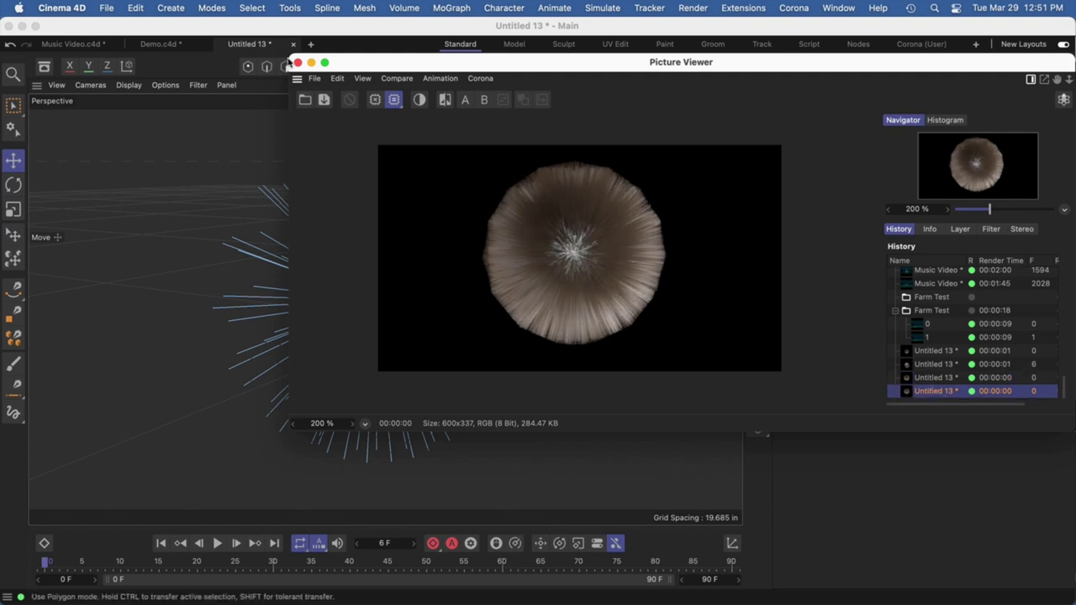
pyautogui.click(297, 62)
pyautogui.click(857, 164)
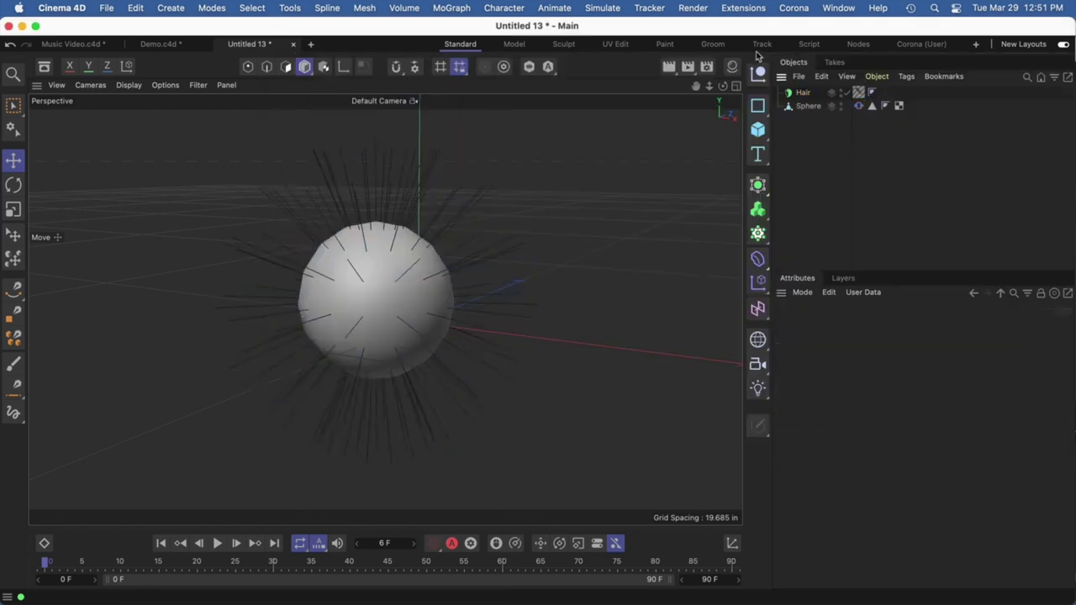
# - Open the Hair Mat material and set the root knot of its colour gradient to dark blue 2E2E50
pyautogui.click(732, 67)
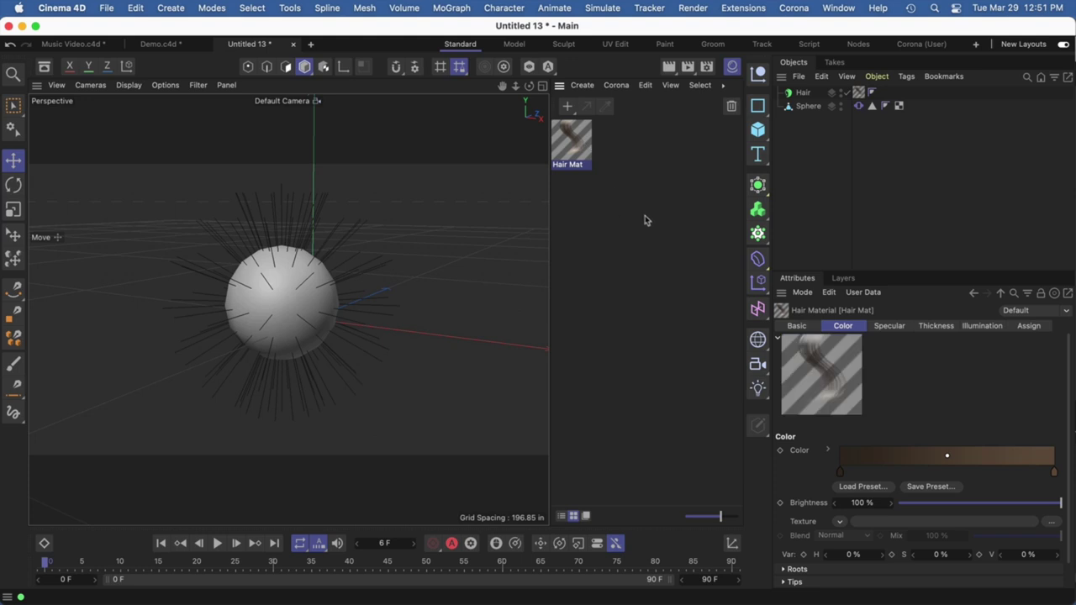
pyautogui.doubleClick(578, 143)
pyautogui.moveTo(638, 108); pyautogui.dragTo(472, 74)
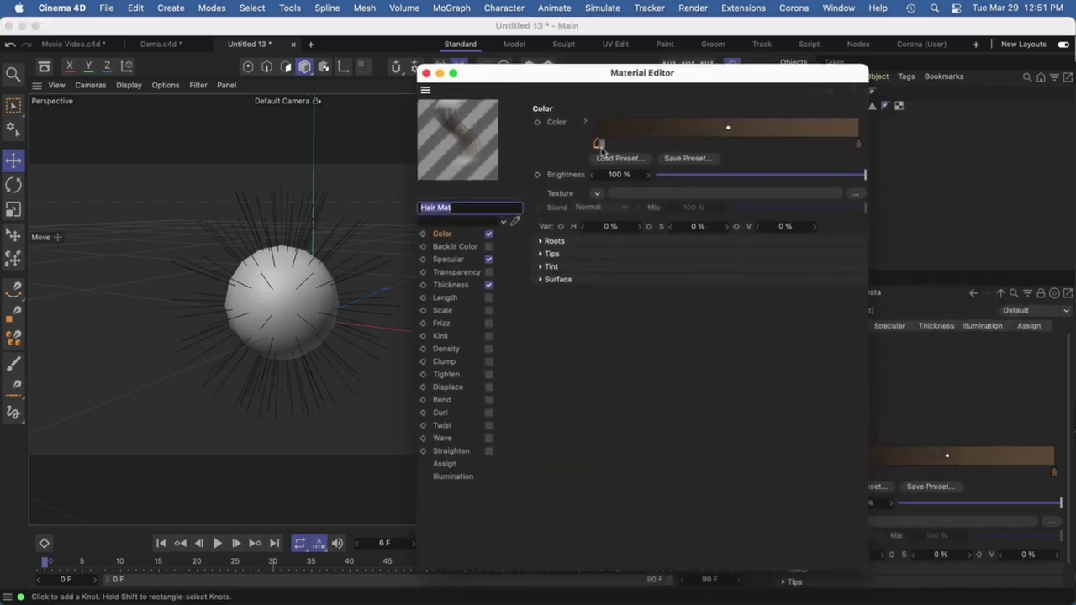
pyautogui.click(597, 143)
pyautogui.doubleClick(596, 144)
pyautogui.click(605, 195)
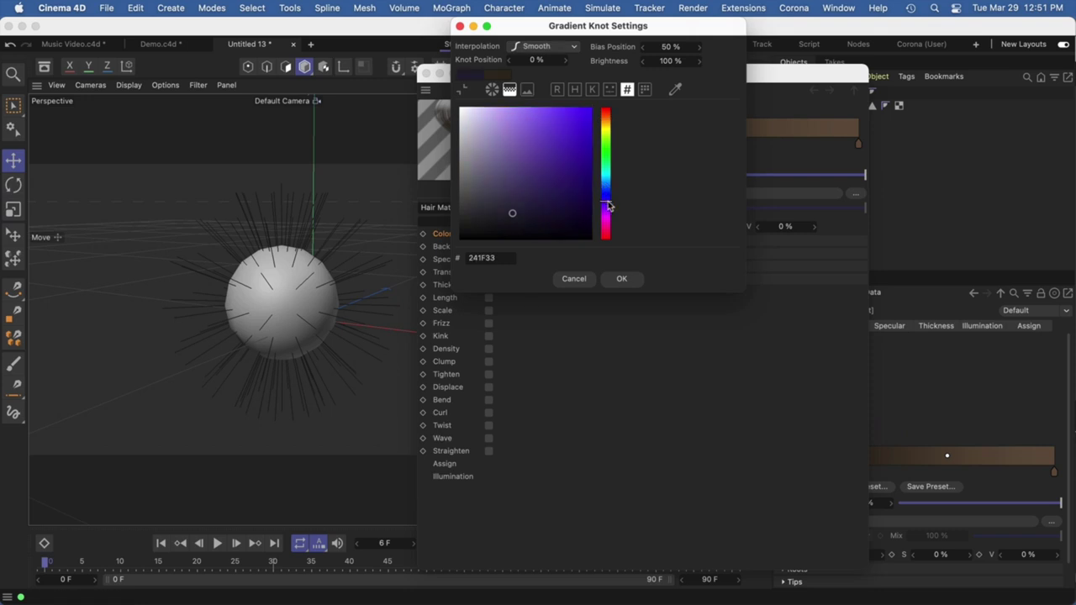
pyautogui.moveTo(541, 213); pyautogui.dragTo(513, 197)
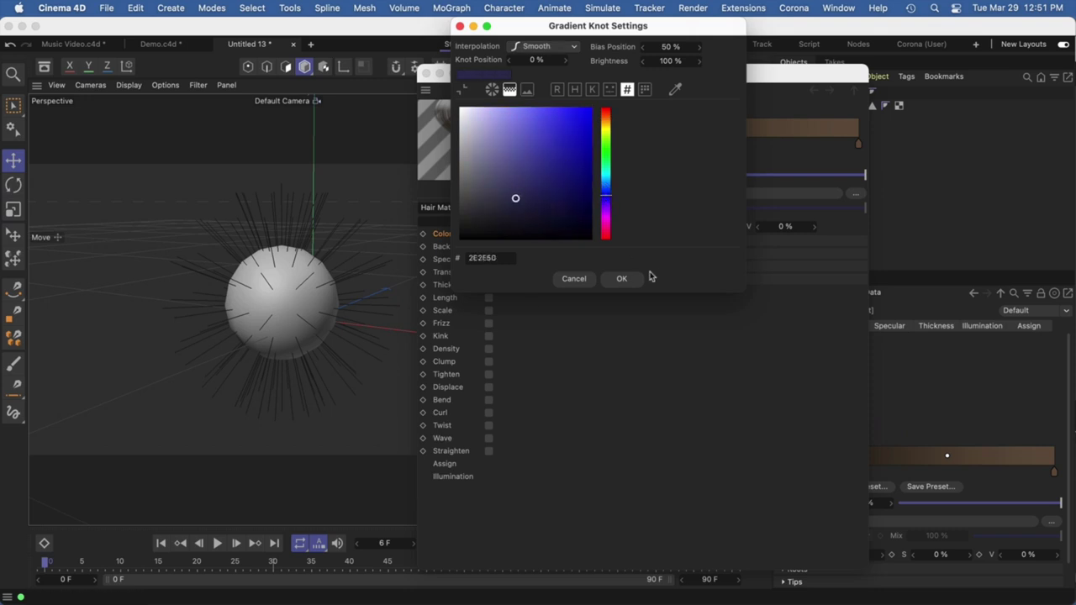
pyautogui.click(621, 278)
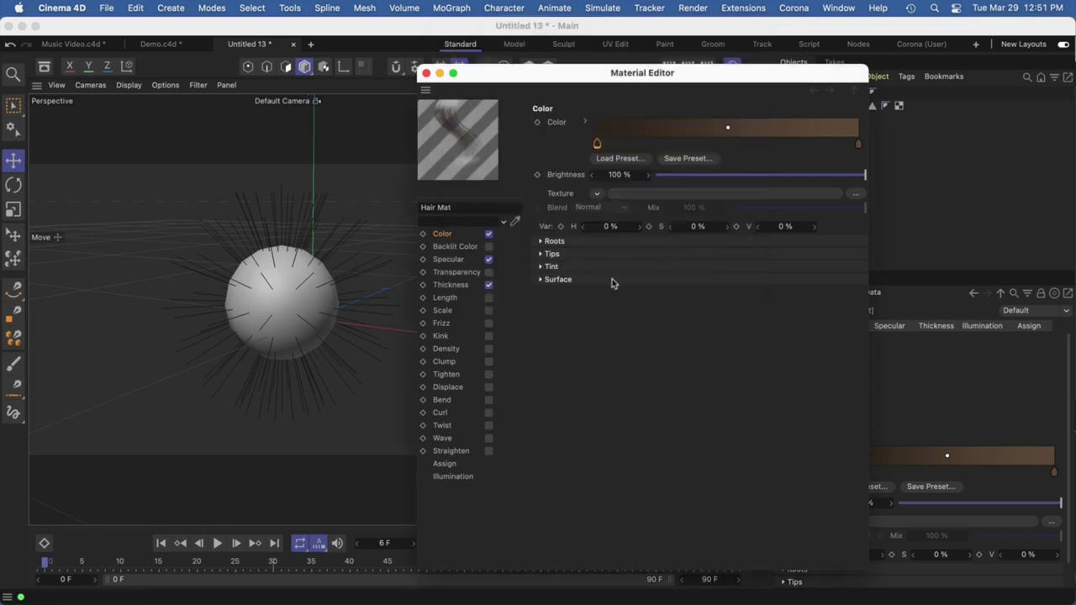
# - Set the tip knot of the hair colour gradient to a muted green, 5D8675
pyautogui.doubleClick(858, 145)
pyautogui.moveTo(787, 202); pyautogui.dragTo(787, 165)
pyautogui.moveTo(691, 188); pyautogui.dragTo(684, 168)
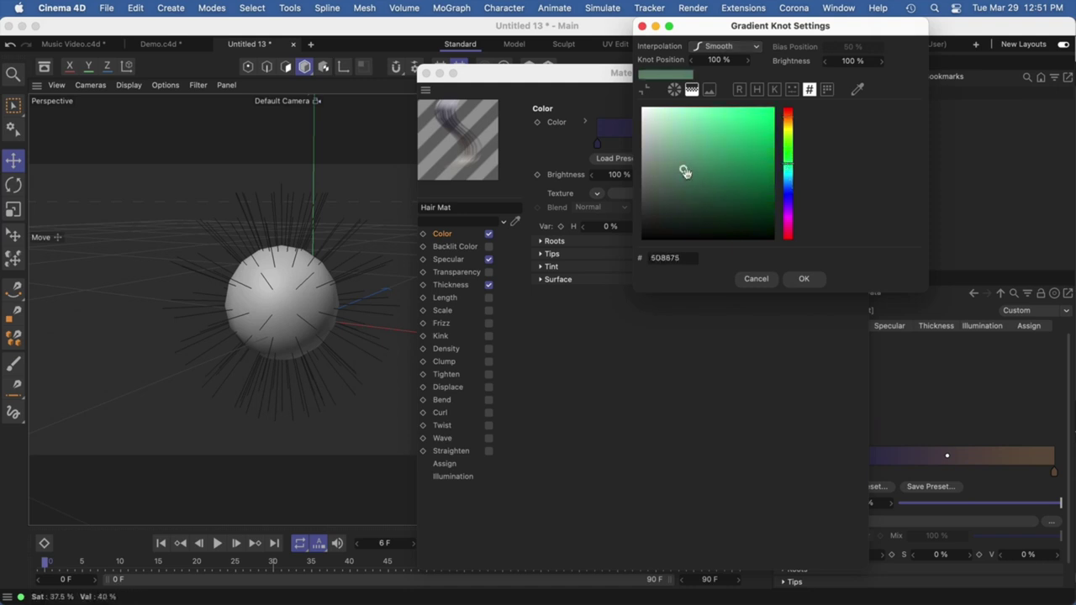
pyautogui.click(803, 278)
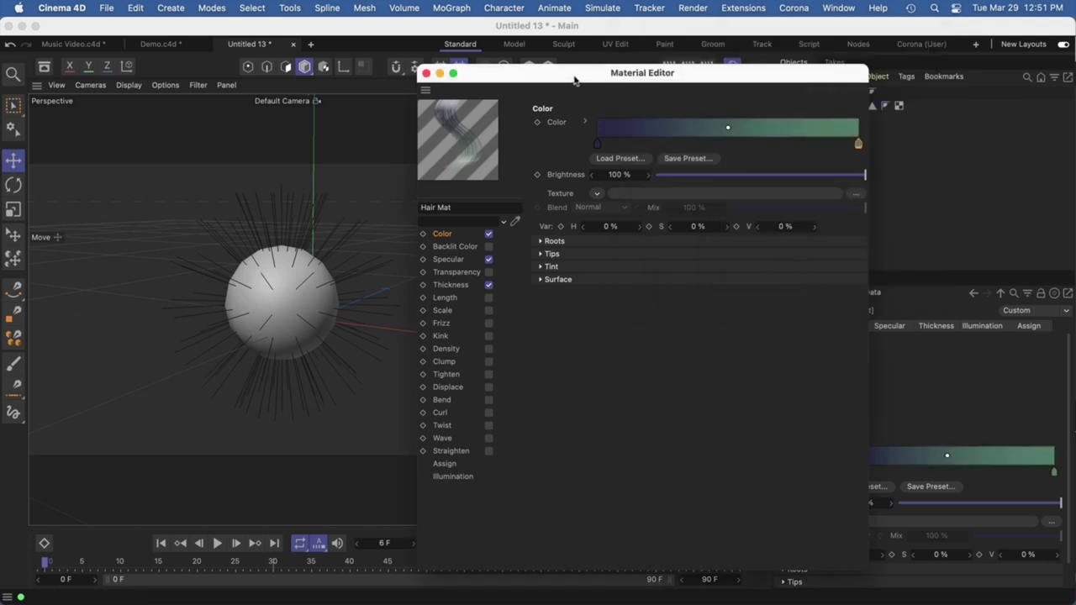
# - Turn off the Specular channel of the hair material
pyautogui.moveTo(574, 79); pyautogui.dragTo(570, 77)
pyautogui.click(444, 260)
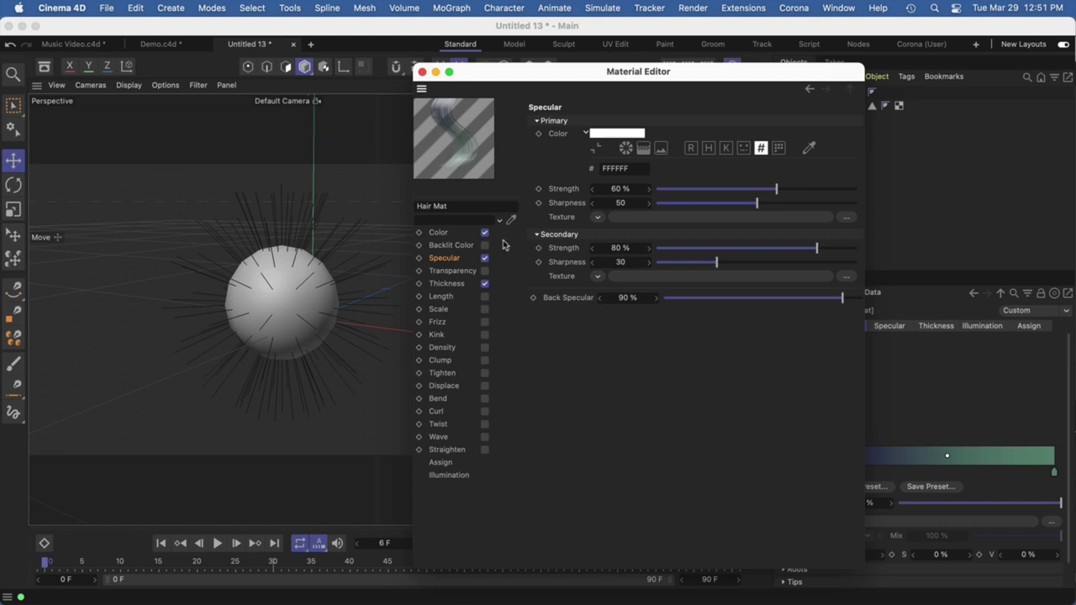
pyautogui.click(484, 258)
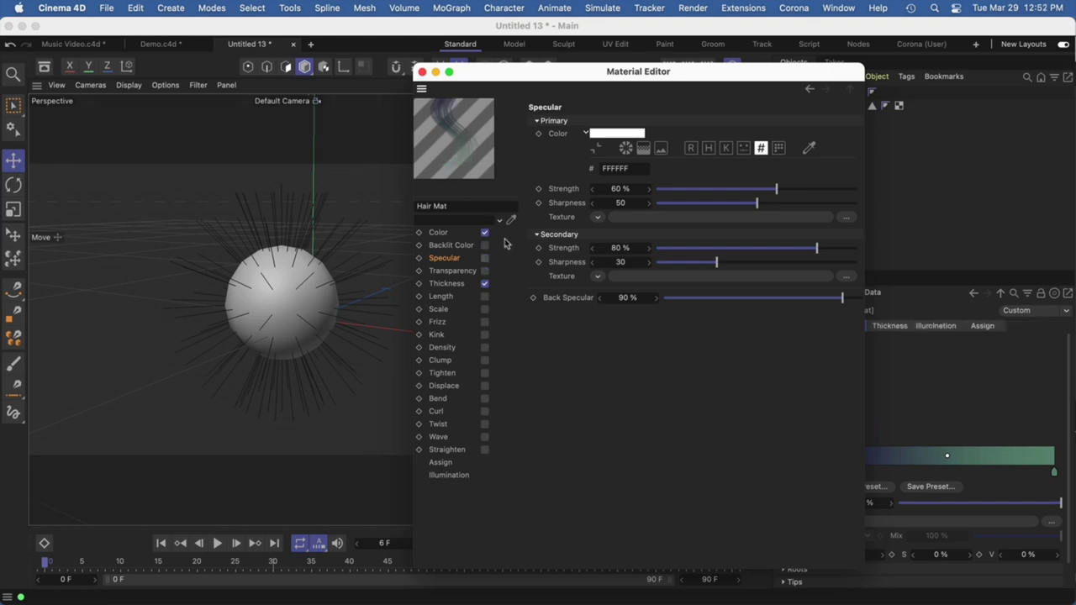
# - Taper the hair material's Thickness curve by lowering its end point to about 0.2
pyautogui.click(447, 284)
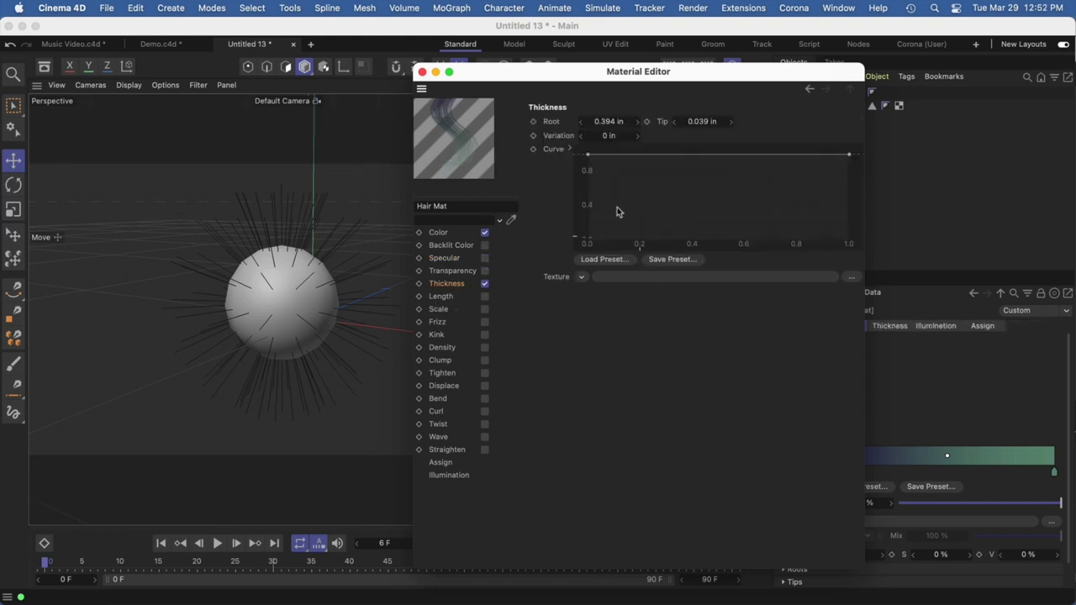
pyautogui.moveTo(587, 156)
pyautogui.mouseDown()
pyautogui.moveTo(582, 229)
pyautogui.moveTo(569, 152)
pyautogui.mouseUp()
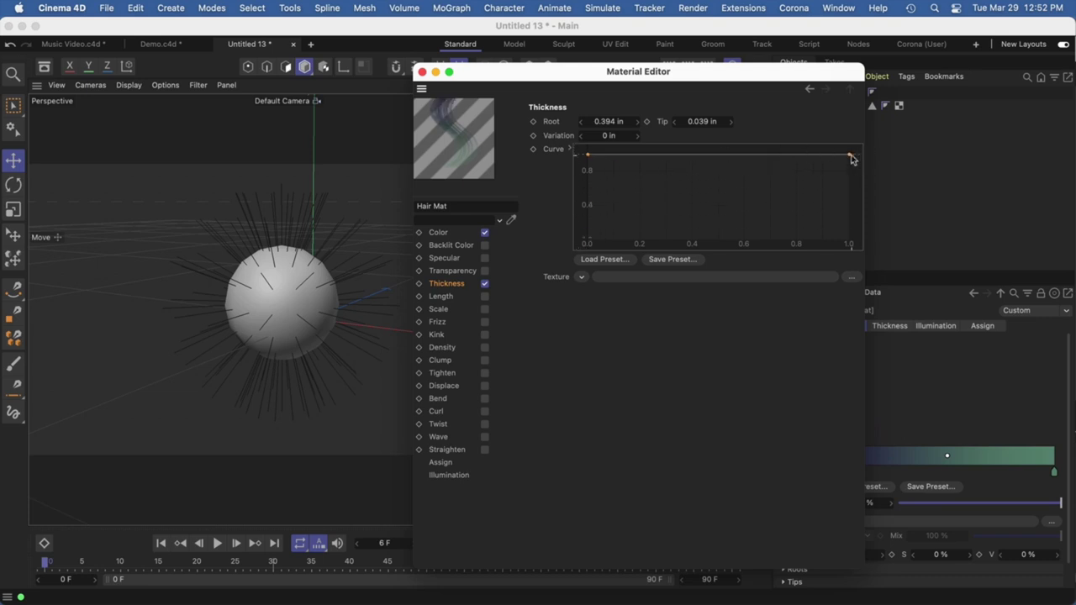
pyautogui.moveTo(851, 156); pyautogui.dragTo(851, 223)
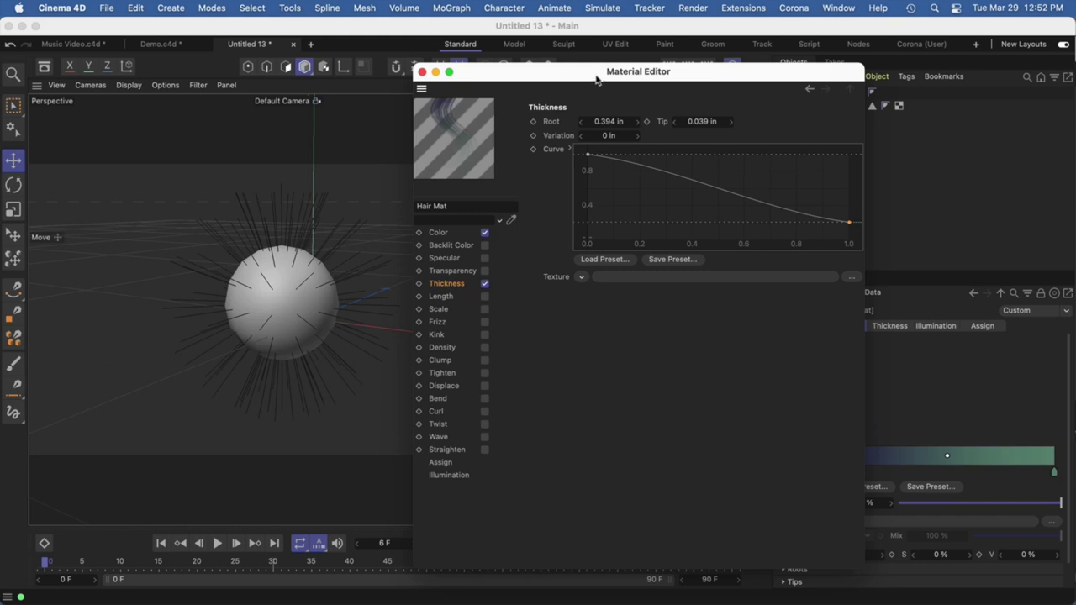
# - Enable the hair material's Frizz channel and raise Frizz to 84 %
pyautogui.moveTo(596, 79); pyautogui.dragTo(603, 67)
pyautogui.click(491, 310)
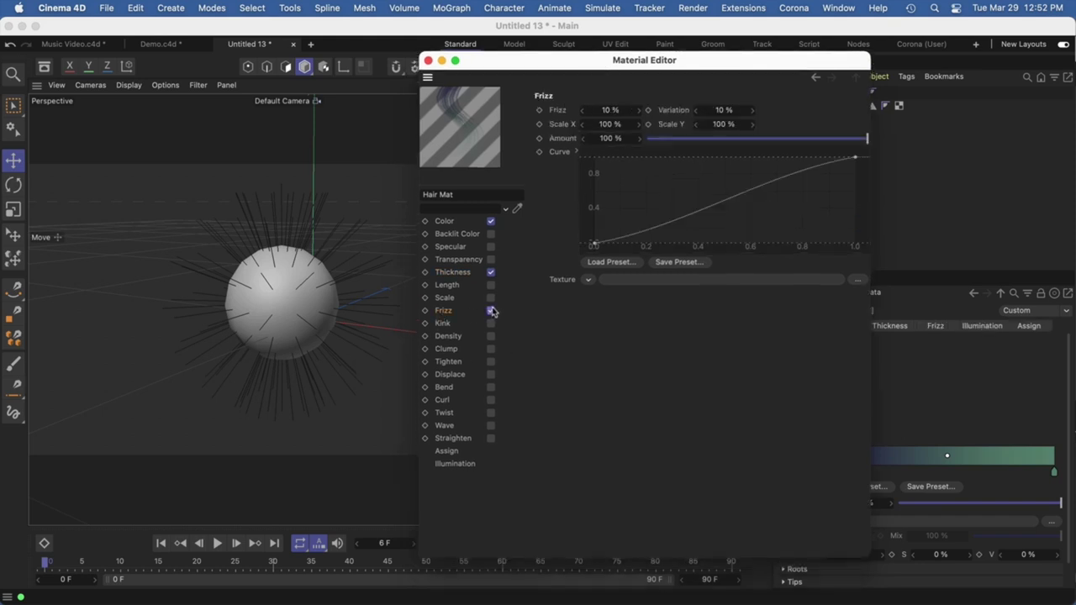
pyautogui.click(619, 109)
pyautogui.moveTo(638, 110); pyautogui.dragTo(680, 110)
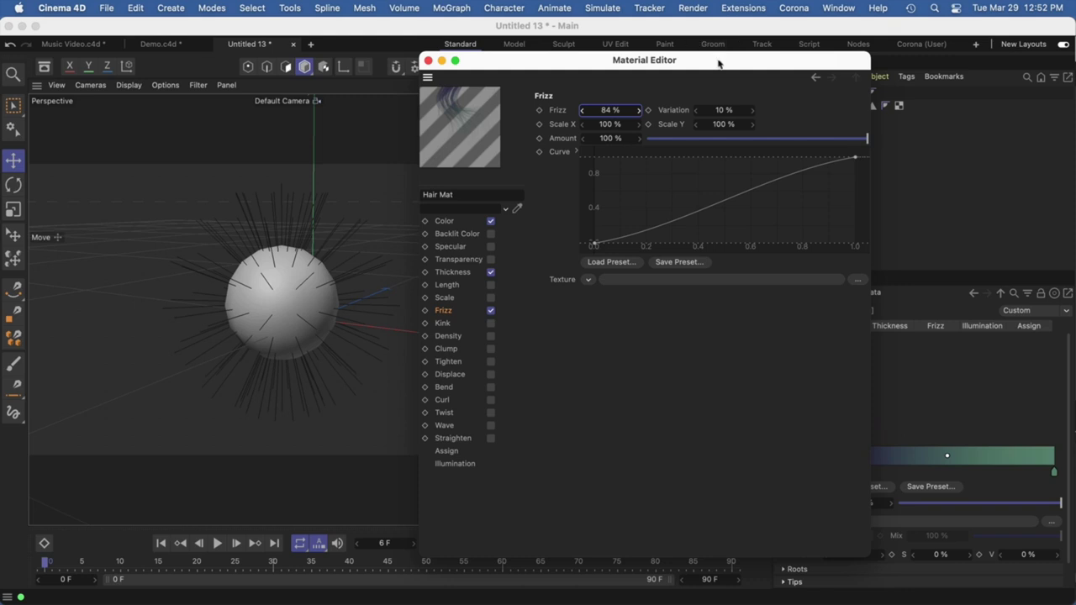
# - Render the recoloured frizzy hair at the first frame, inspect it and close the Picture Viewer
pyautogui.moveTo(718, 61); pyautogui.dragTo(769, 129)
pyautogui.click(688, 68)
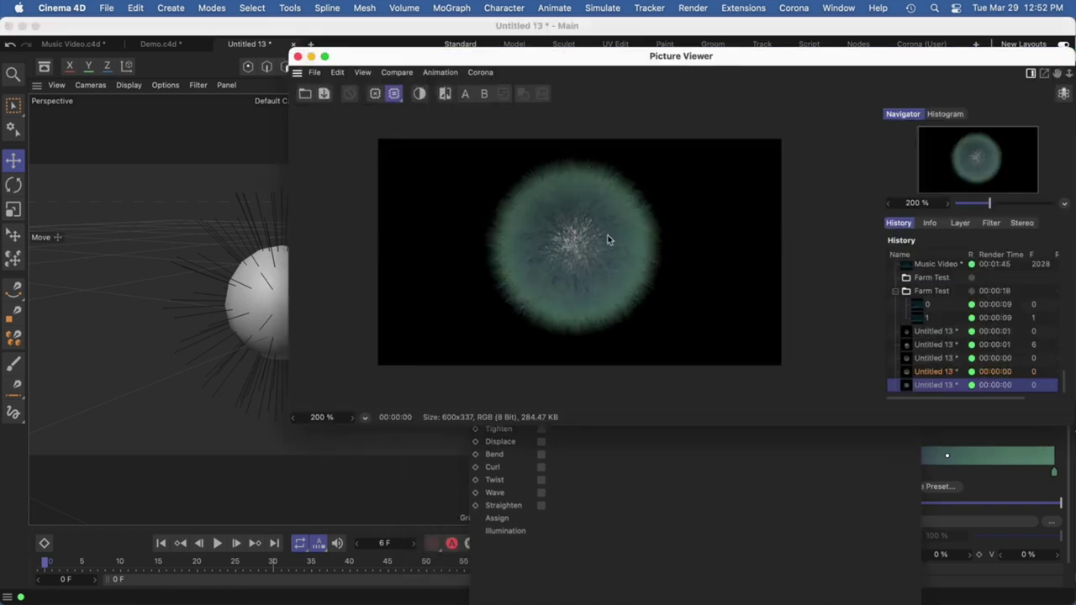
pyautogui.click(298, 56)
# - Play the animation to frame 29, render the moving hair, and close the Picture Viewer and the Material Editor
pyautogui.click(217, 543)
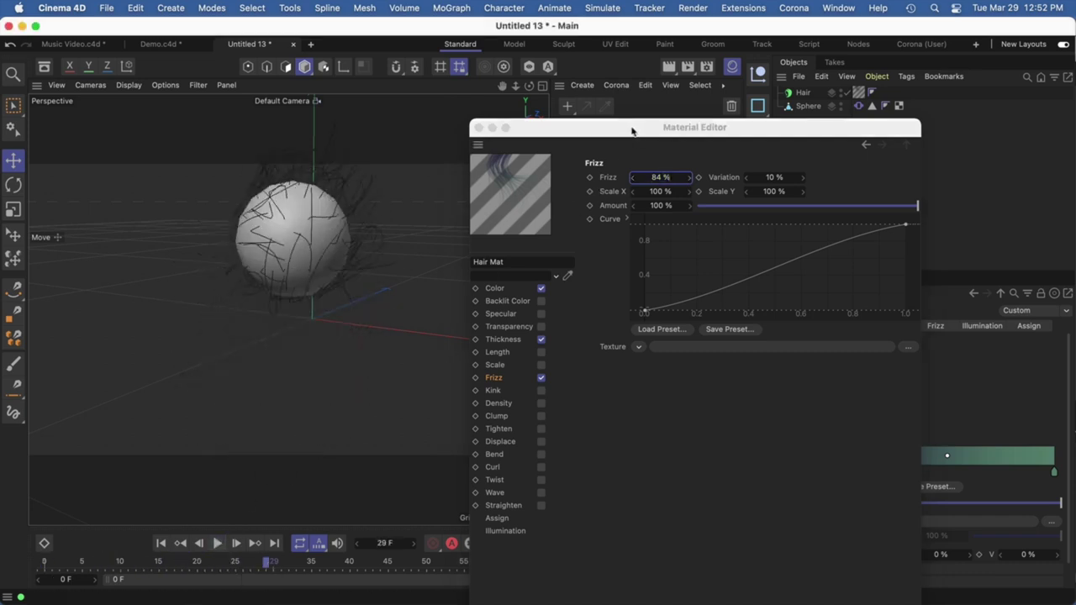
pyautogui.click(688, 66)
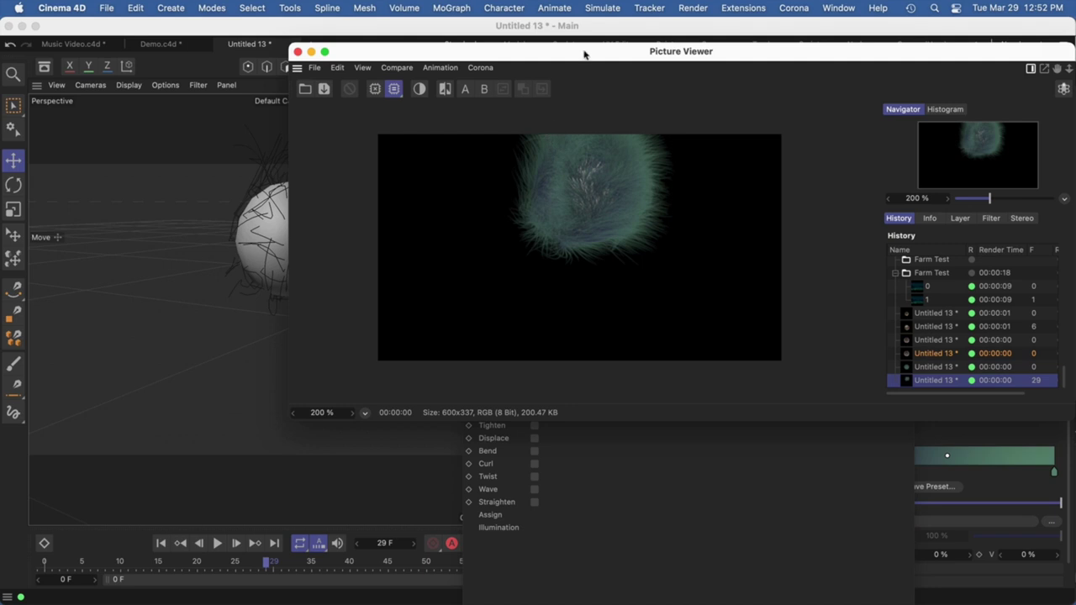
pyautogui.moveTo(584, 54); pyautogui.dragTo(569, 72)
pyautogui.click(298, 68)
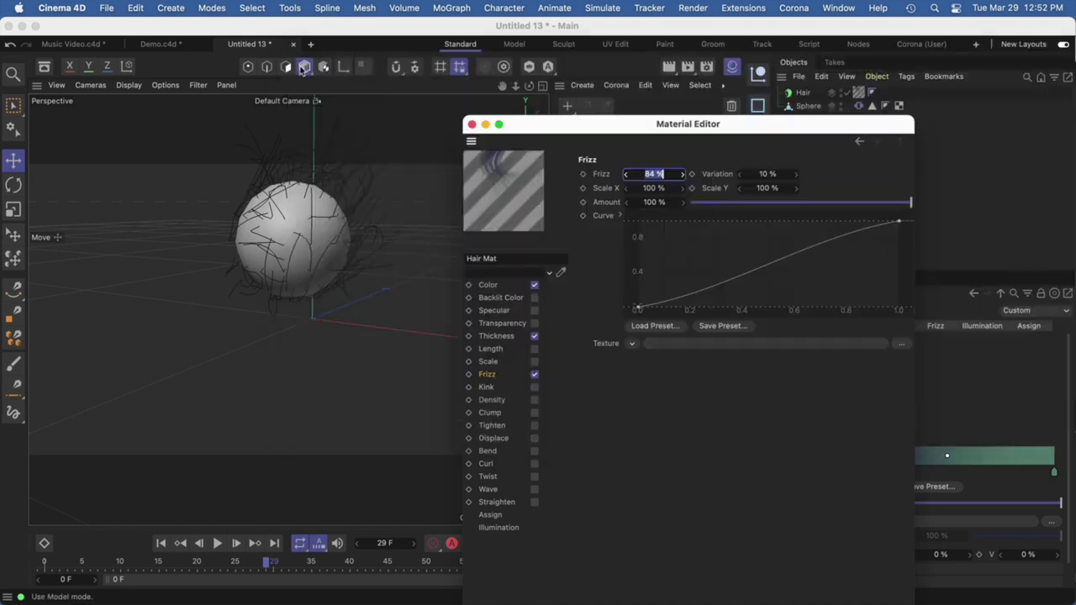
pyautogui.click(471, 123)
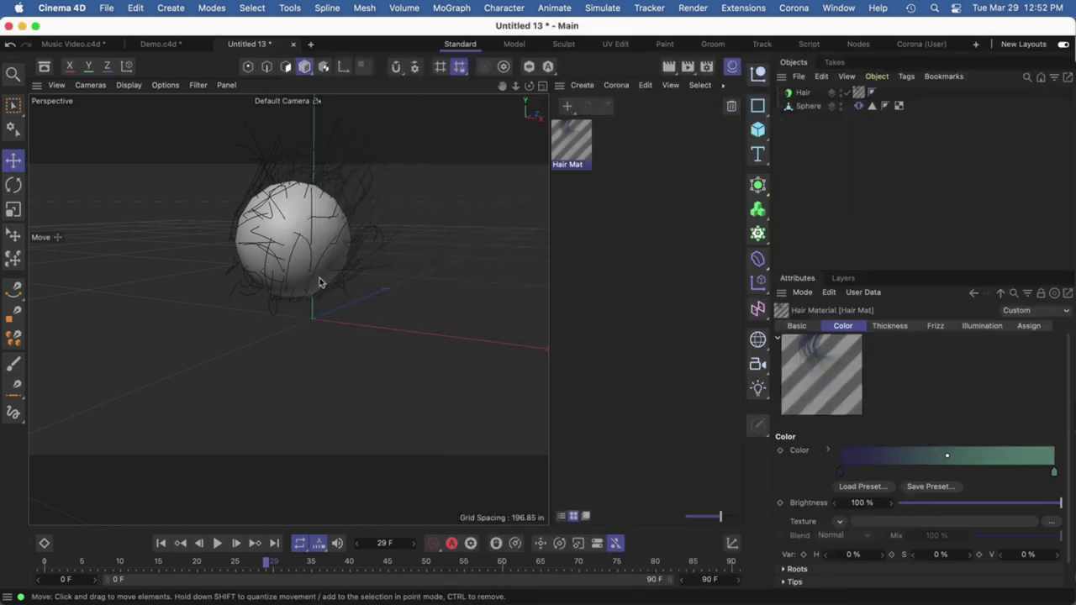
# - Hide the material list, add a Light object and place it above and to the right of the hairy sphere
pyautogui.keyDown('alt'); pyautogui.moveTo(352, 316); pyautogui.dragTo(306, 314, button='right'); pyautogui.keyUp('alt')
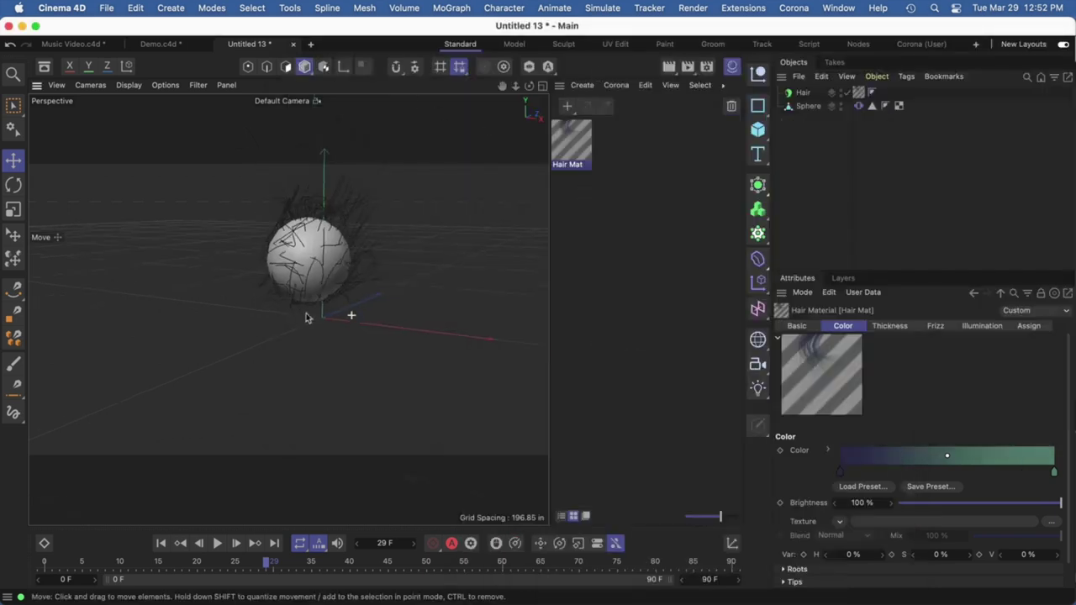
pyautogui.click(732, 66)
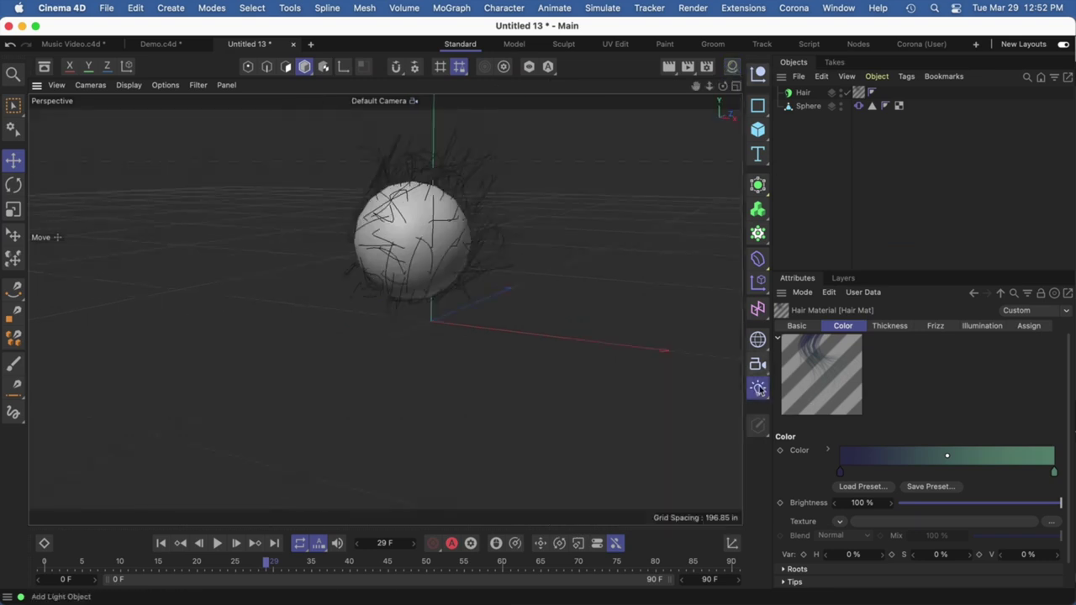
pyautogui.click(757, 389)
pyautogui.click(802, 388)
pyautogui.moveTo(470, 285); pyautogui.dragTo(540, 104)
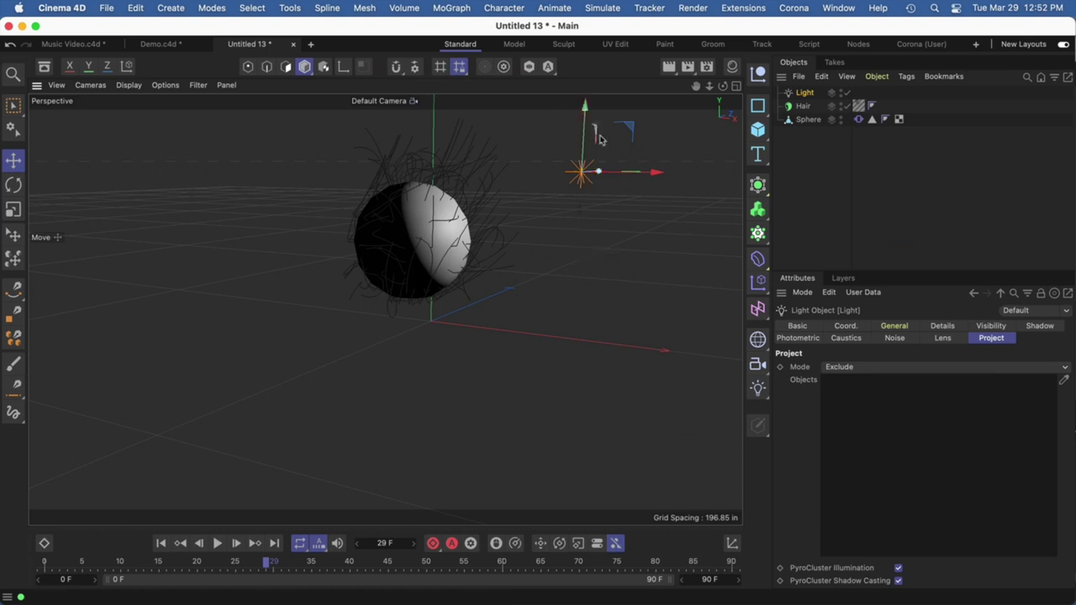
pyautogui.keyDown('alt'); pyautogui.moveTo(593, 168); pyautogui.dragTo(533, 191); pyautogui.keyUp('alt')
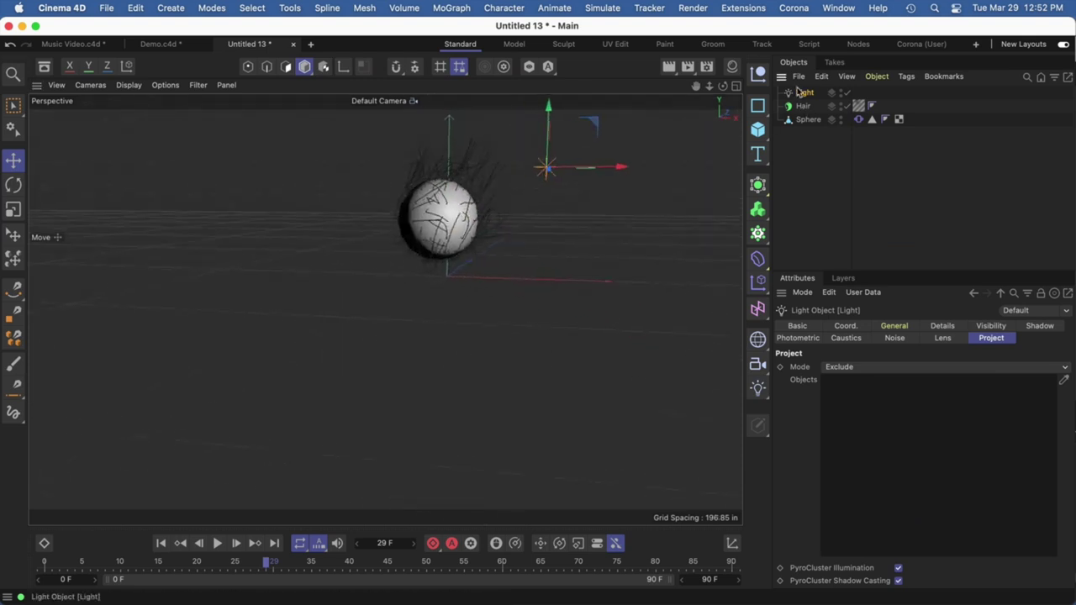
# - Set the light's shadow type to Shadow Maps (Soft)
pyautogui.click(1041, 327)
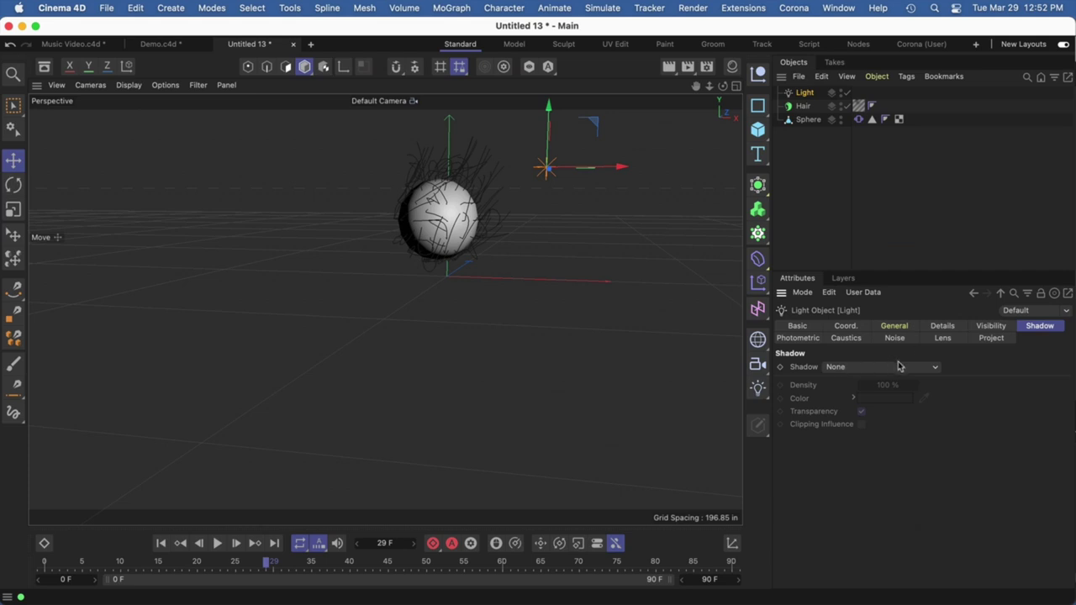
pyautogui.click(930, 366)
pyautogui.click(924, 389)
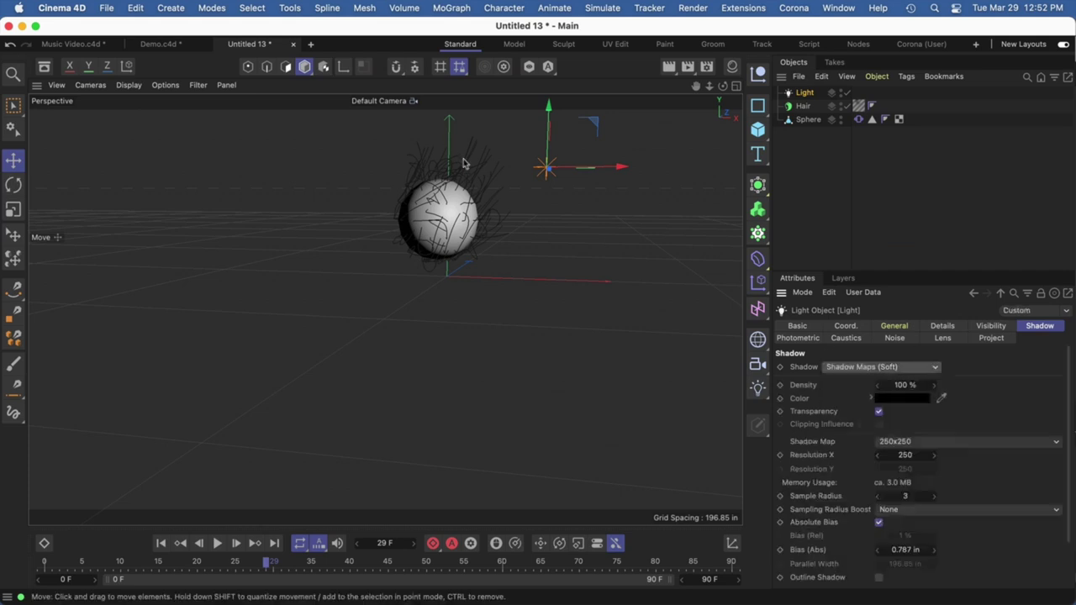
# - Render frame 29 with the shadowed light, compare it with the previous render and close the Picture Viewer
pyautogui.keyDown('alt'); pyautogui.moveTo(462, 158); pyautogui.dragTo(562, 155, button='right'); pyautogui.keyUp('alt')
pyautogui.click(688, 66)
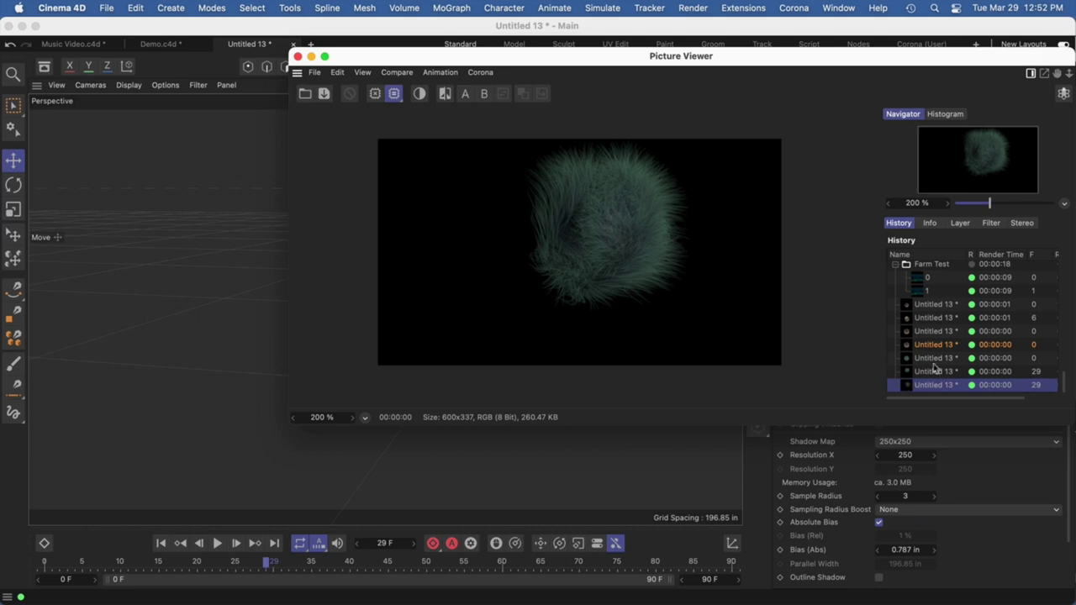
pyautogui.click(936, 370)
pyautogui.click(929, 385)
pyautogui.click(298, 56)
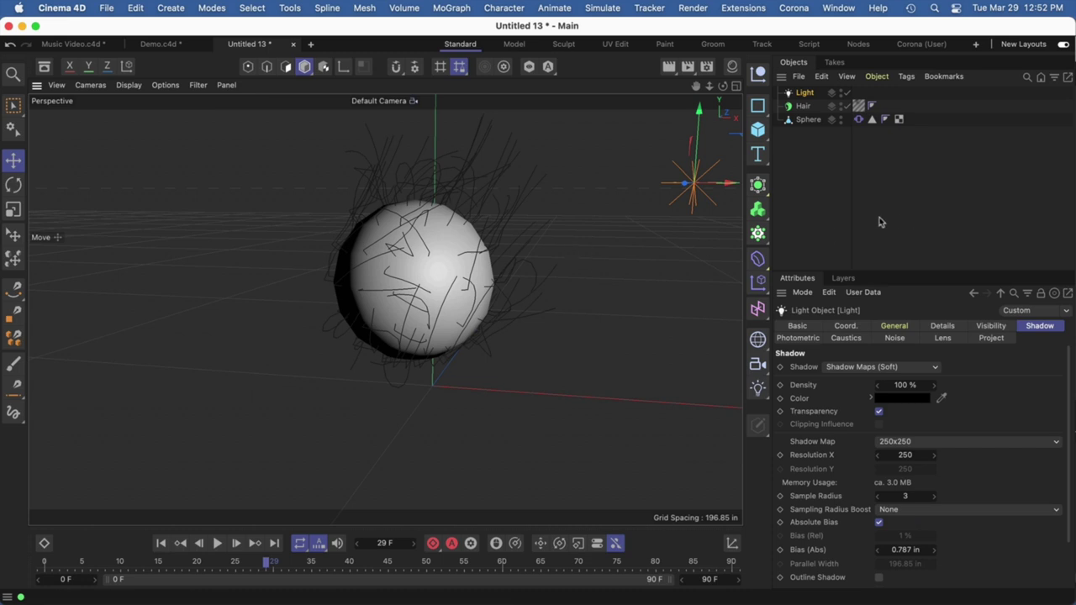
pyautogui.click(840, 211)
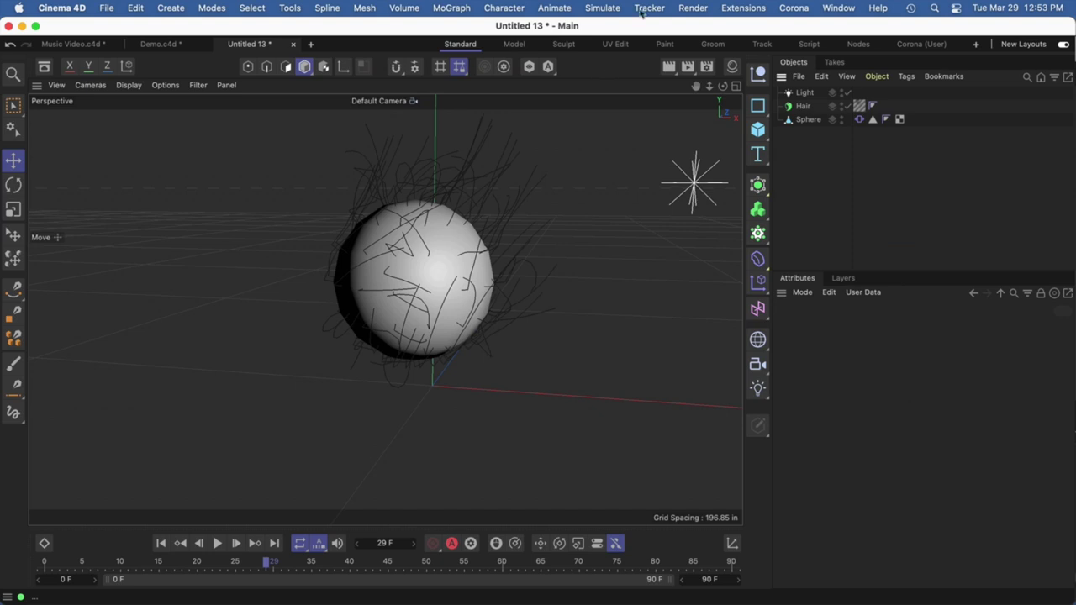
pyautogui.click(800, 106)
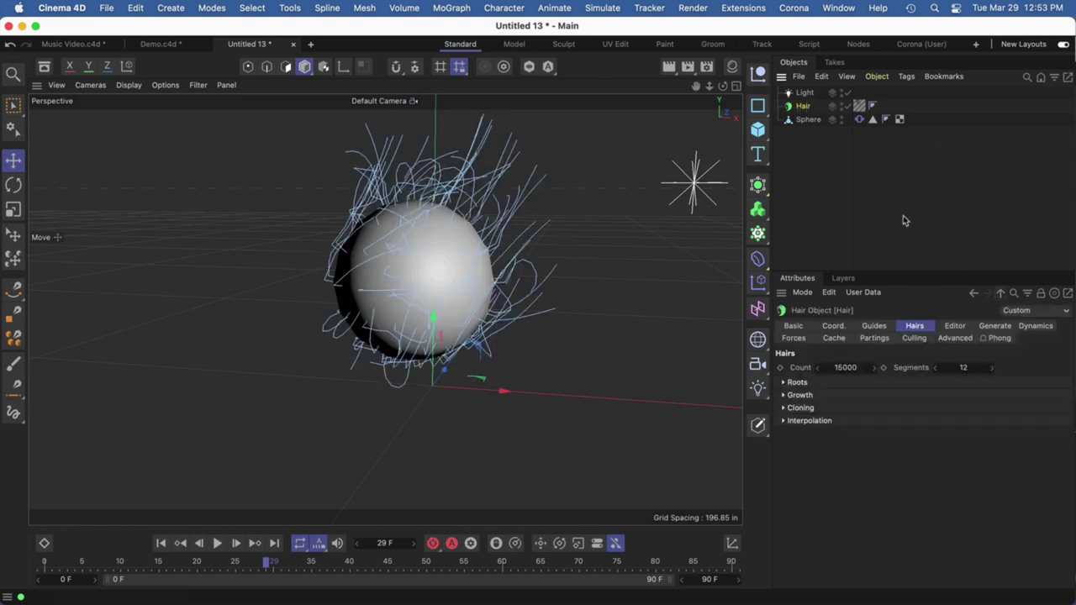
pyautogui.click(832, 172)
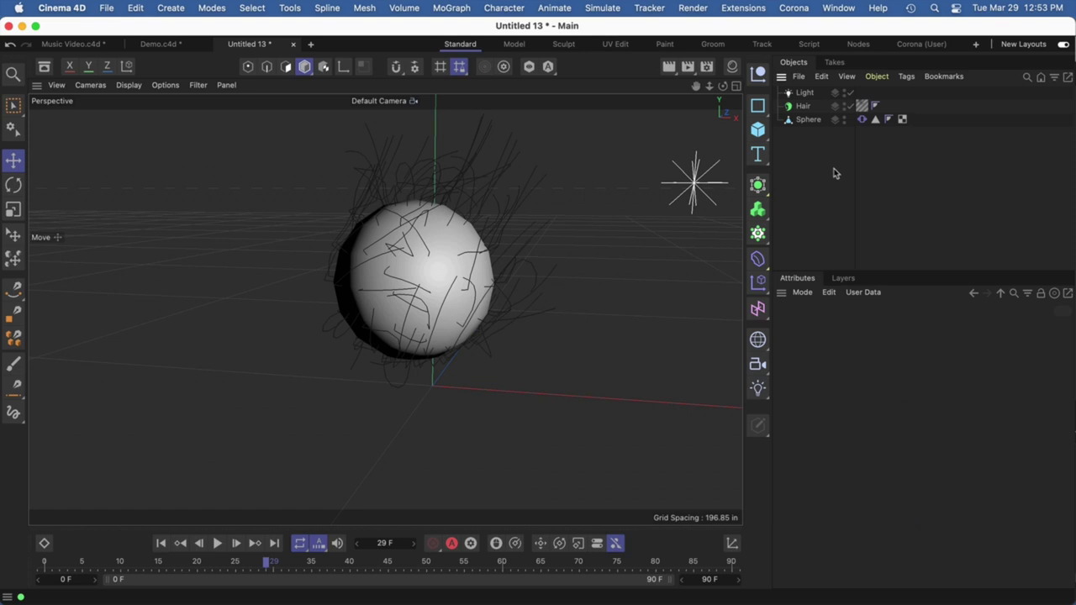
# - Return the hair animation to the first frame and create a new empty project
pyautogui.click(160, 543)
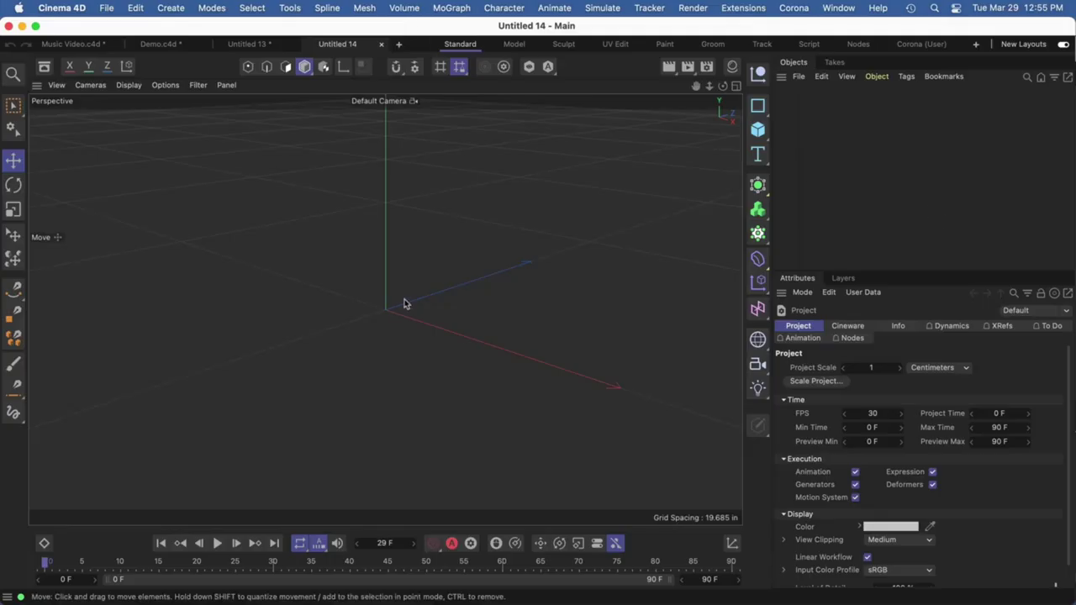
pyautogui.keyDown('alt'); pyautogui.moveTo(405, 297); pyautogui.dragTo(476, 281); pyautogui.keyUp('alt')
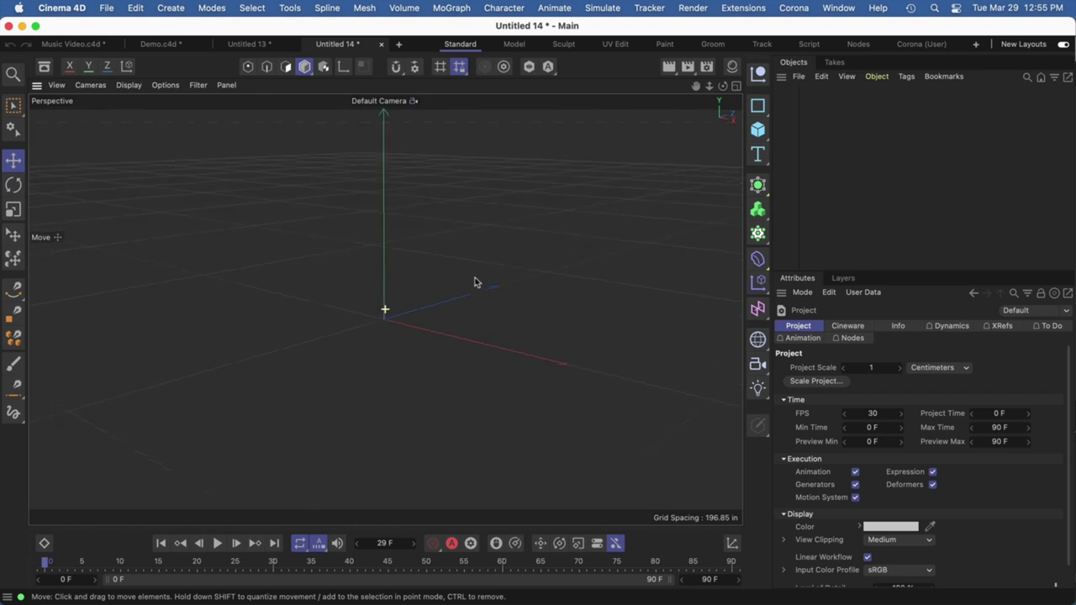
pyautogui.moveTo(367, 313)
pyautogui.keyDown('alt'); pyautogui.mouseDown()
pyautogui.moveTo(409, 310)
pyautogui.moveTo(373, 312)
pyautogui.mouseUp(); pyautogui.keyUp('alt')
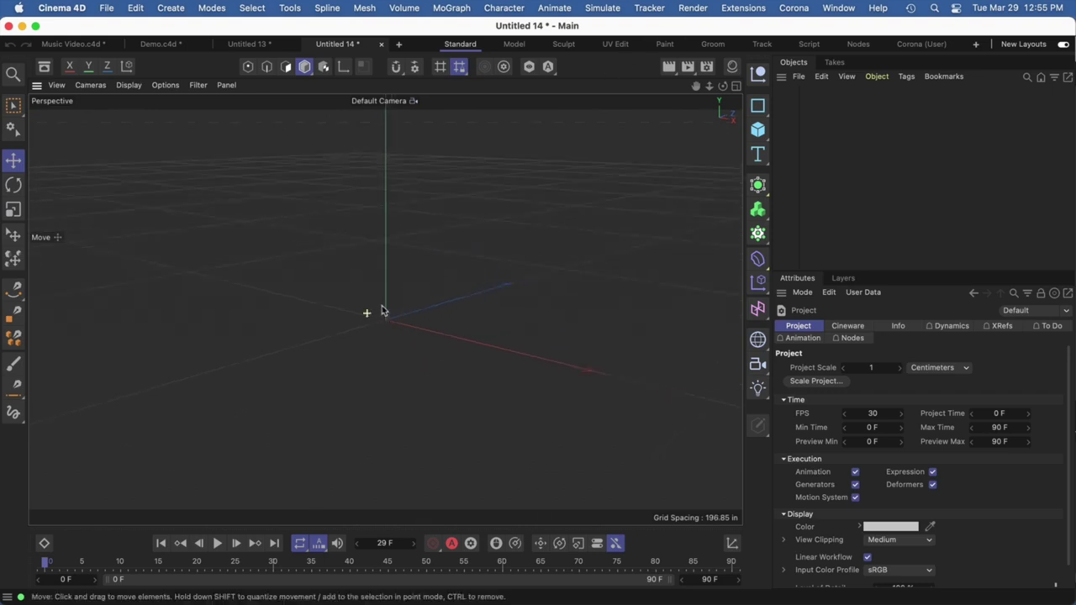
# - Add a cube and scale it down uniformly to about 42.7 in per side
pyautogui.click(760, 131)
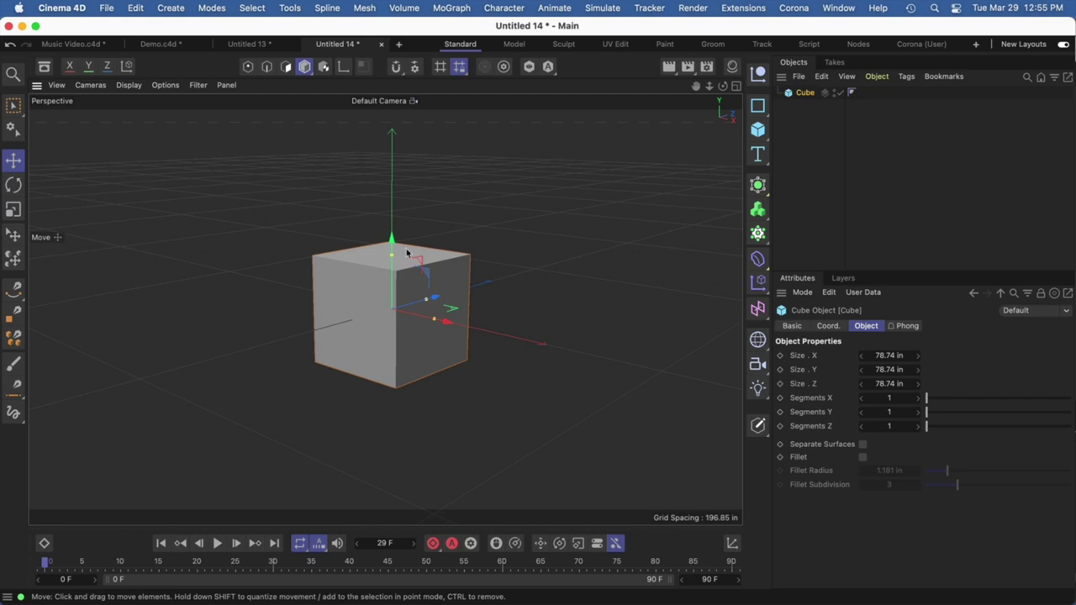
pyautogui.press('t')
pyautogui.moveTo(543, 218); pyautogui.dragTo(269, 302)
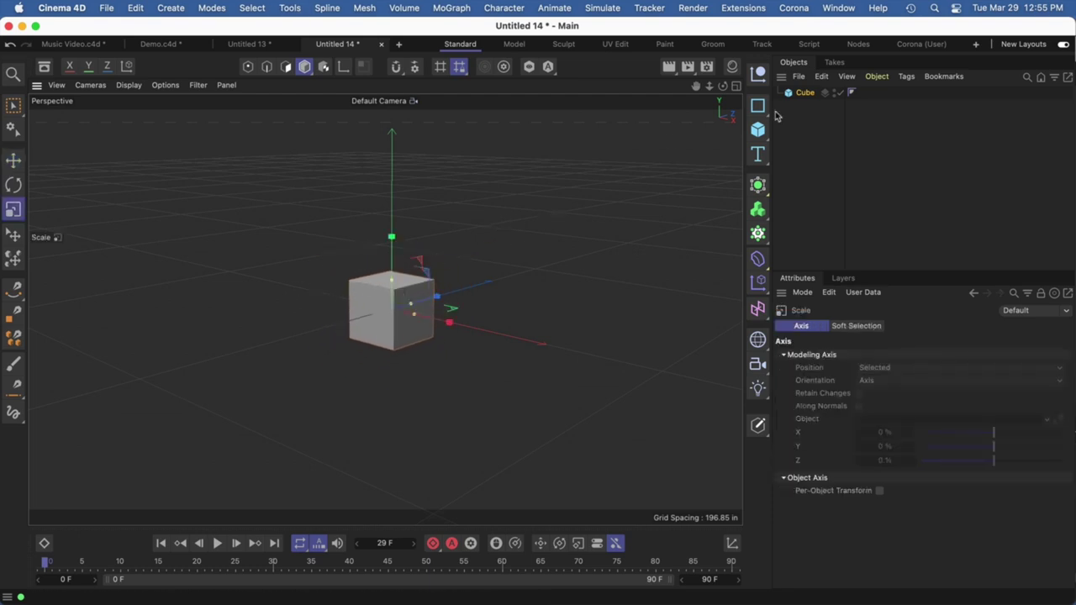
pyautogui.click(792, 94)
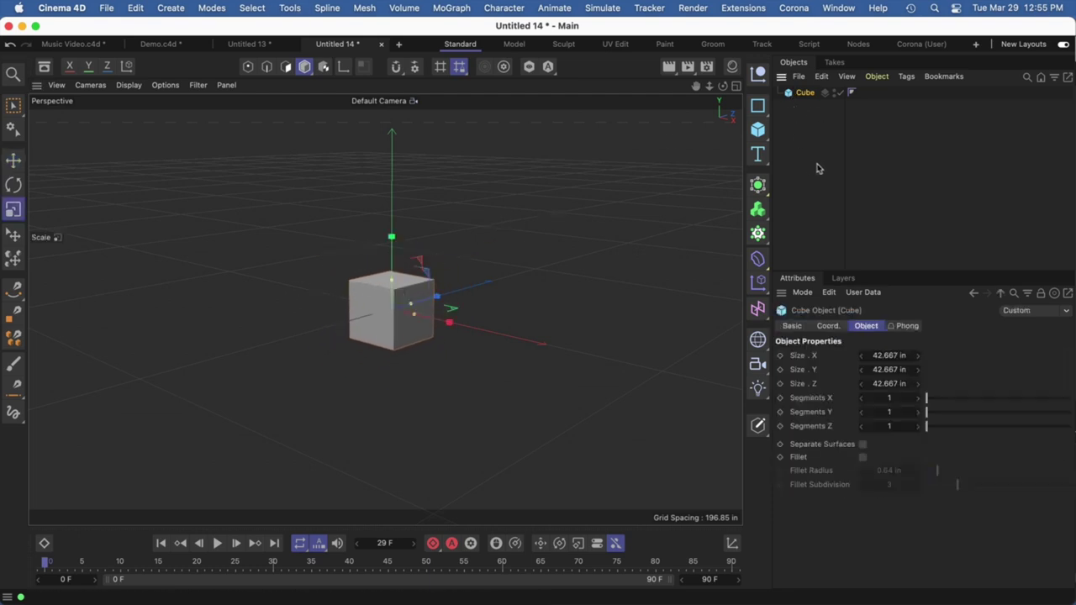
pyautogui.press('e')
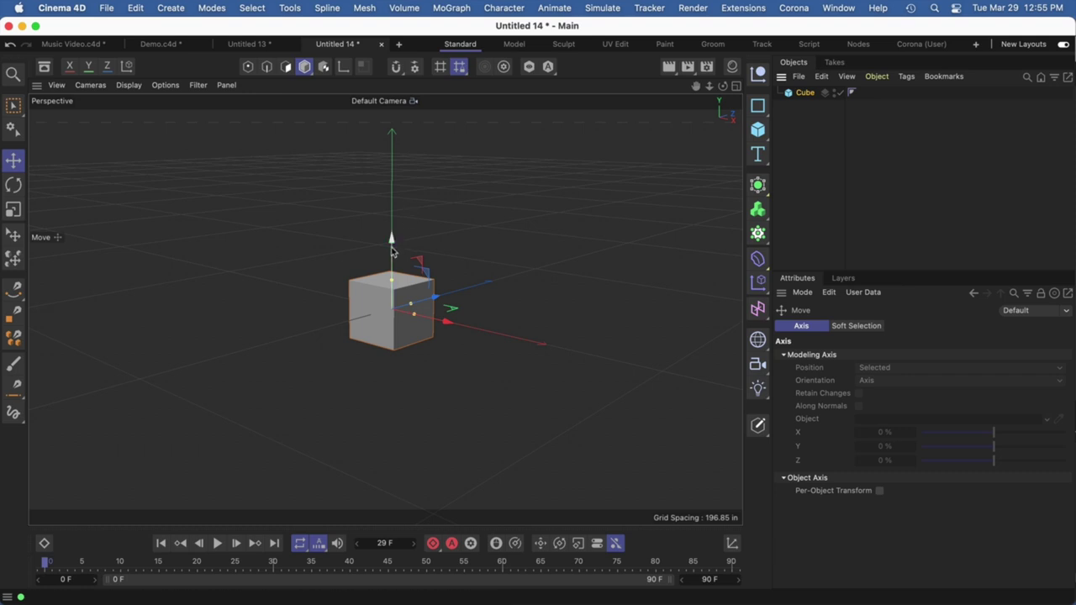
pyautogui.moveTo(393, 240)
pyautogui.mouseDown()
pyautogui.moveTo(396, 219)
pyautogui.moveTo(394, 267)
pyautogui.moveTo(395, 214)
pyautogui.moveTo(392, 227)
pyautogui.mouseUp()
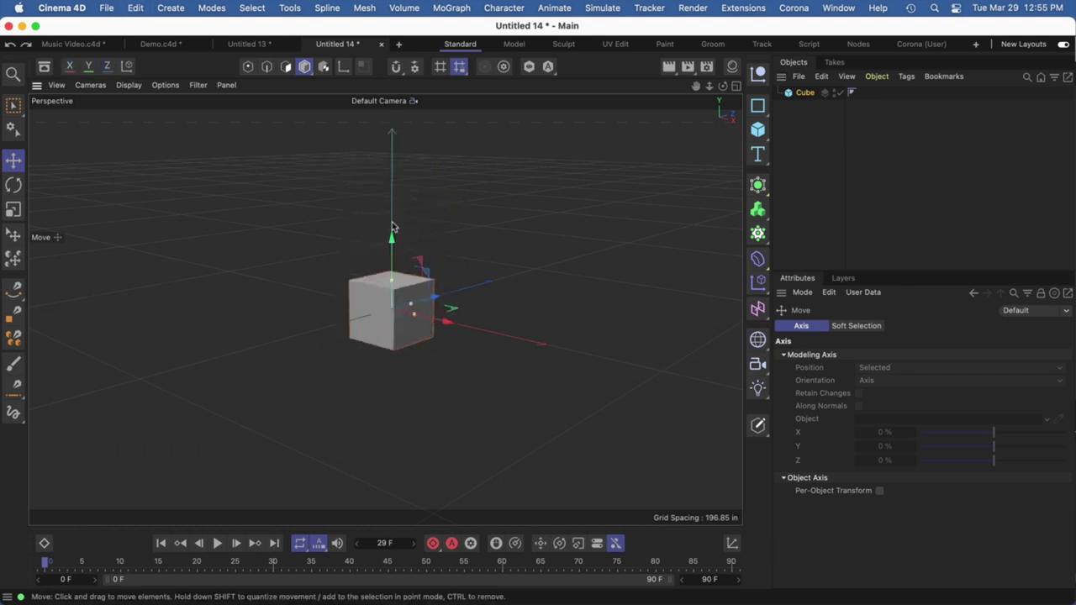
pyautogui.scroll(-3, 410, 271)
pyautogui.scroll(3, 410, 268)
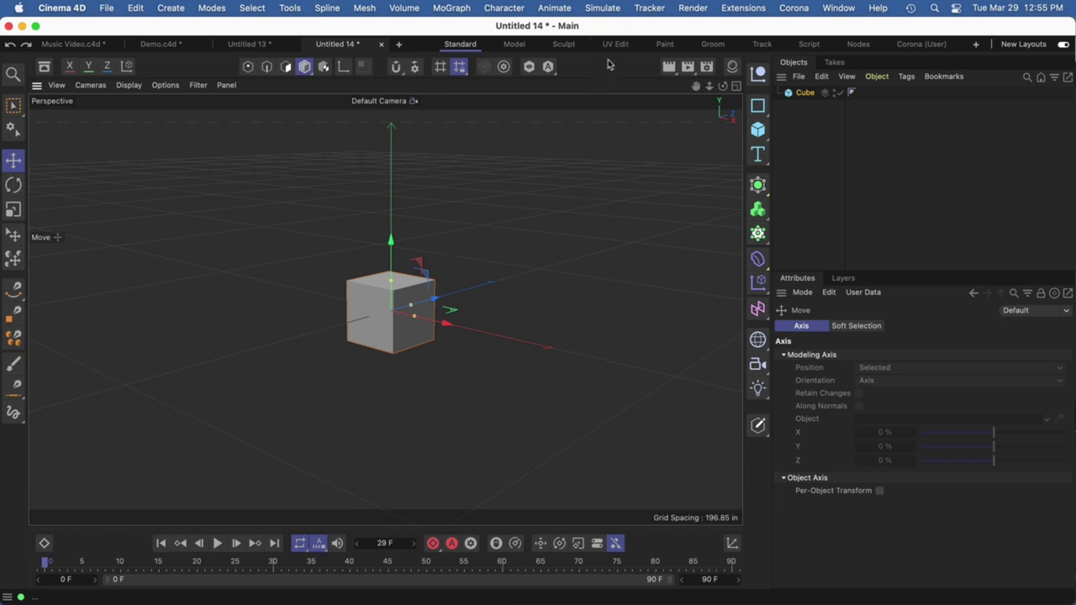
# - Add a capsule, place it about 94 in from the cube along X, and scale it down into a slimmer shape
pyautogui.click(757, 128)
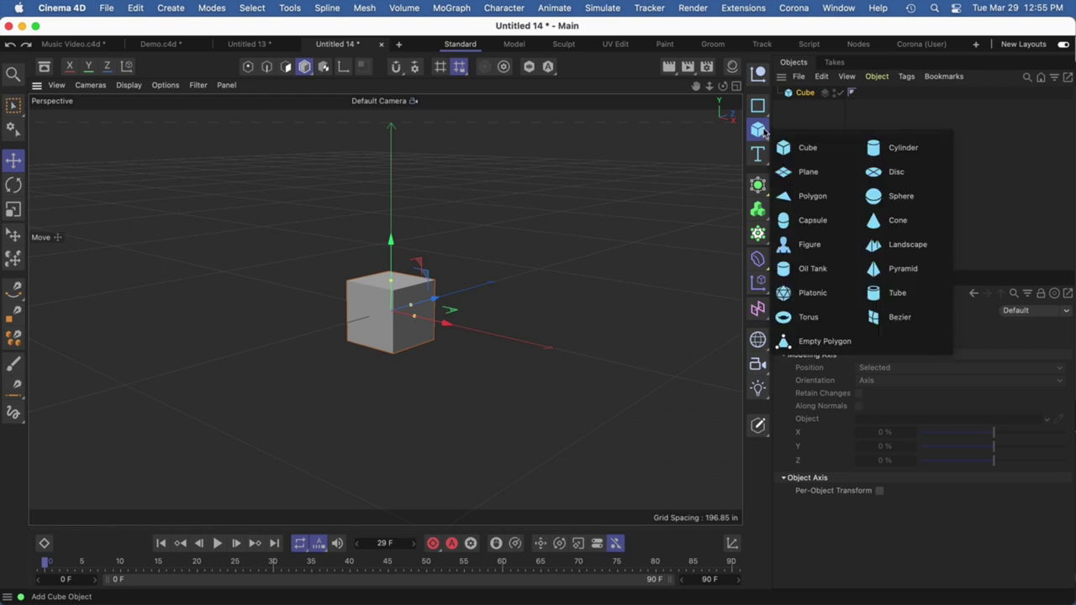
pyautogui.click(809, 220)
pyautogui.moveTo(443, 321); pyautogui.dragTo(576, 339)
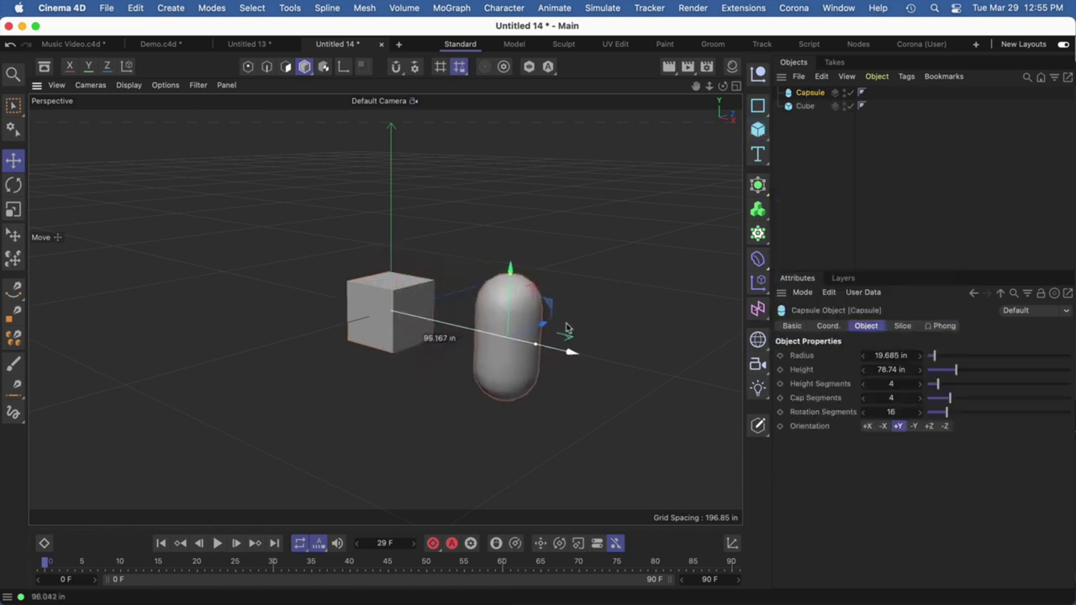
pyautogui.press('t')
pyautogui.moveTo(538, 274); pyautogui.dragTo(522, 274)
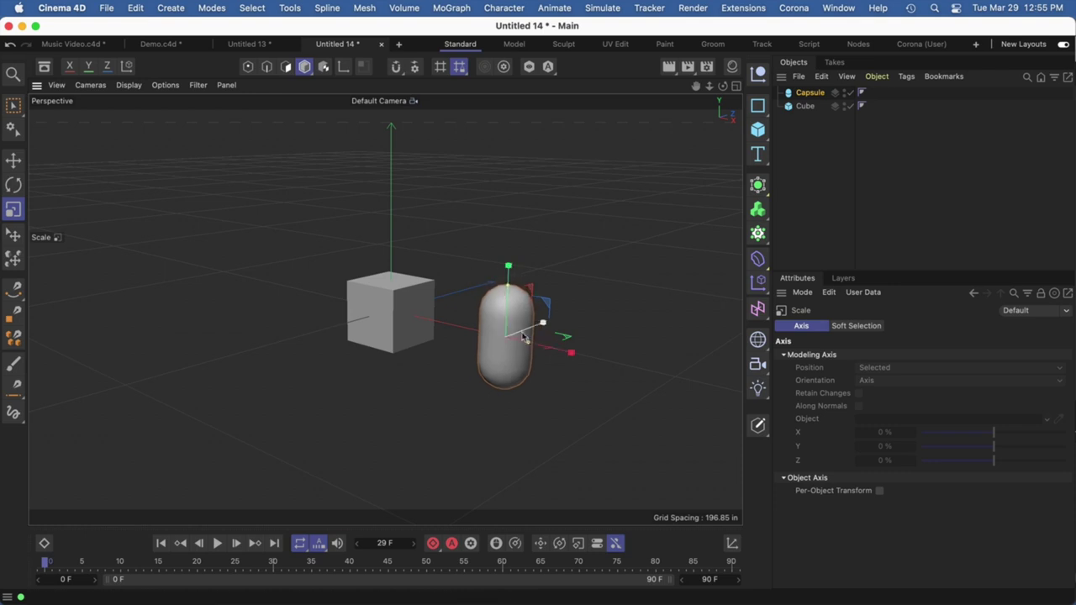
pyautogui.moveTo(531, 346); pyautogui.dragTo(520, 347)
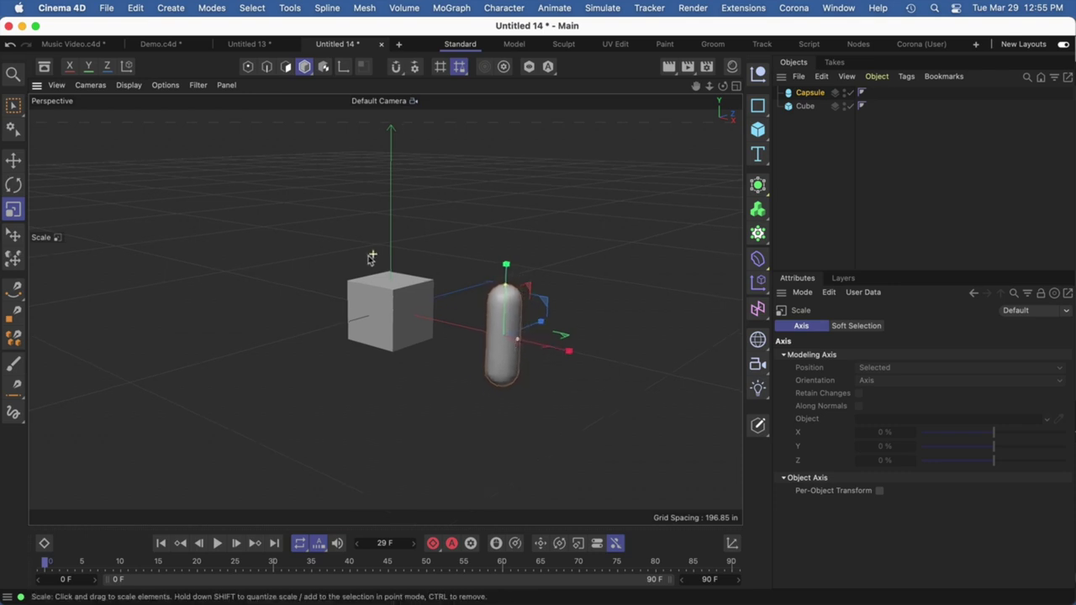
pyautogui.keyDown('alt'); pyautogui.moveTo(367, 255); pyautogui.dragTo(374, 232); pyautogui.keyUp('alt')
# - Set the cube's Z position as the XPressions driver
pyautogui.click(800, 108)
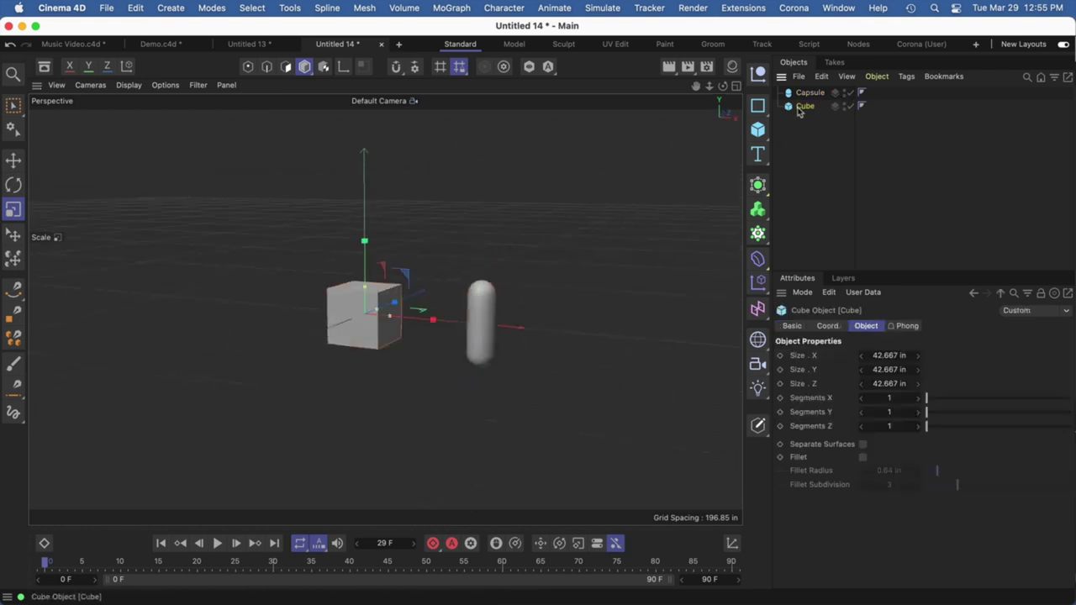
pyautogui.click(830, 326)
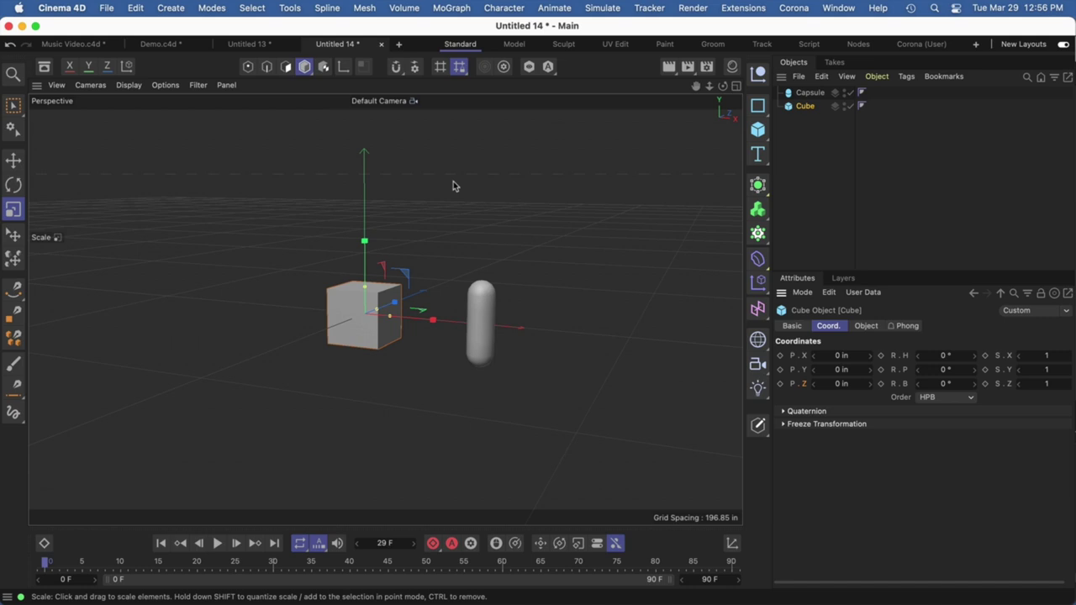
pyautogui.press('e')
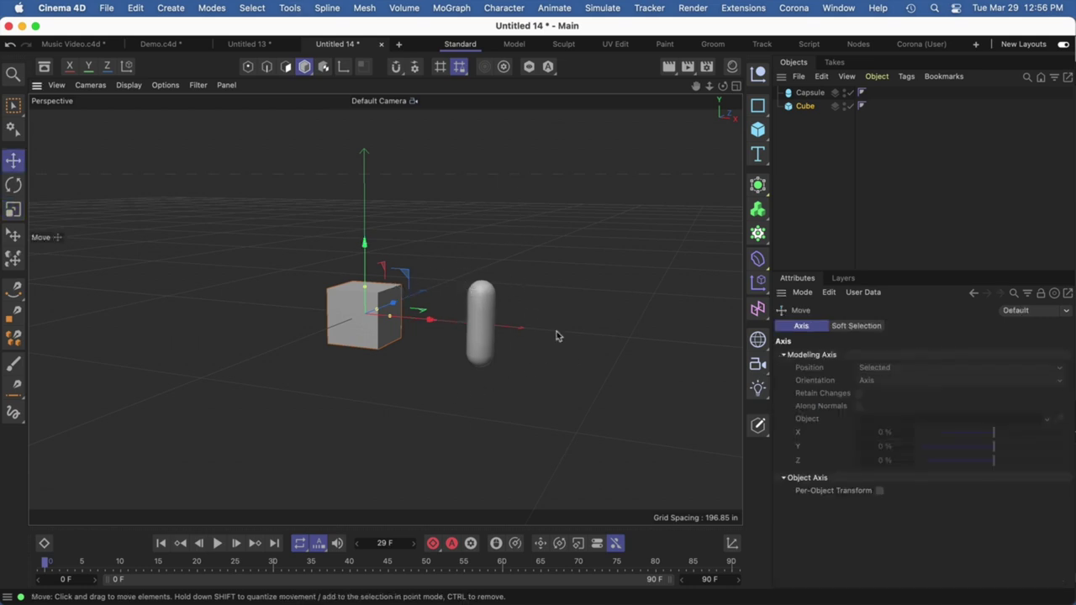
pyautogui.click(790, 107)
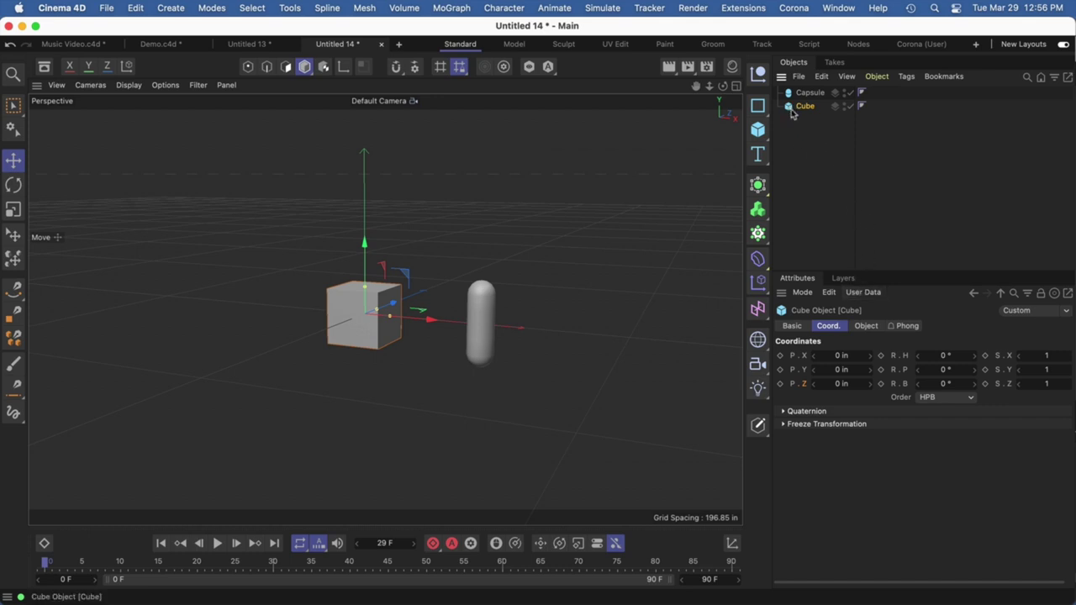
pyautogui.rightClick(804, 387)
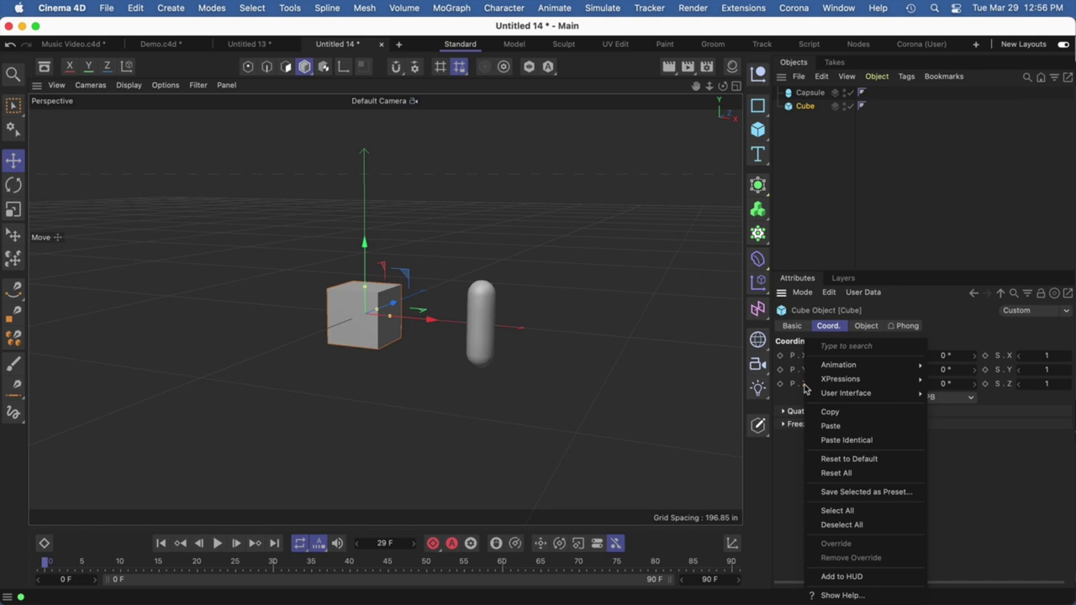
pyautogui.moveTo(847, 383)
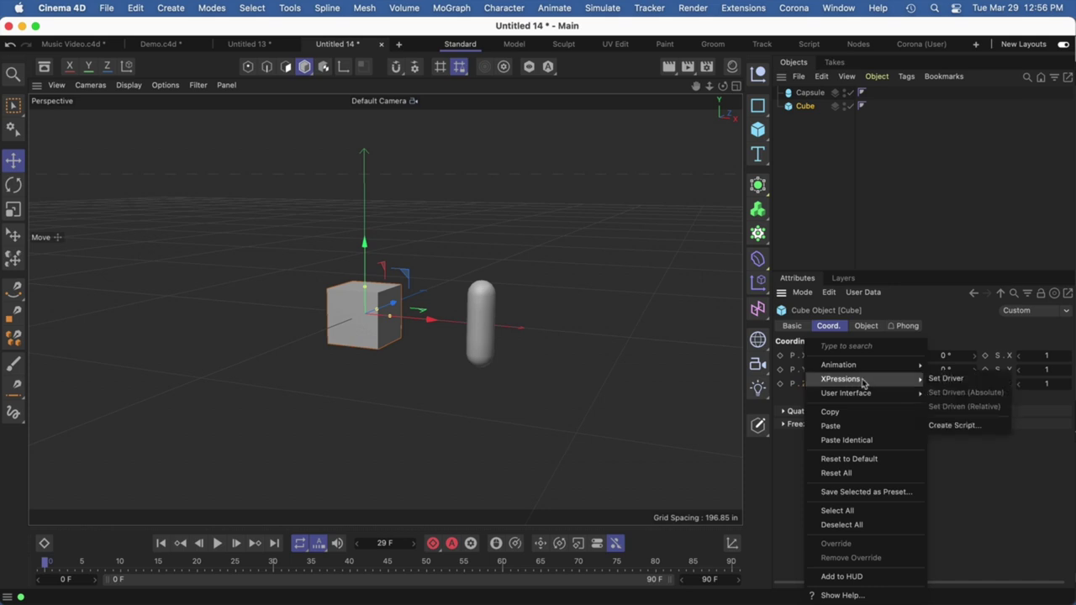
pyautogui.click(945, 379)
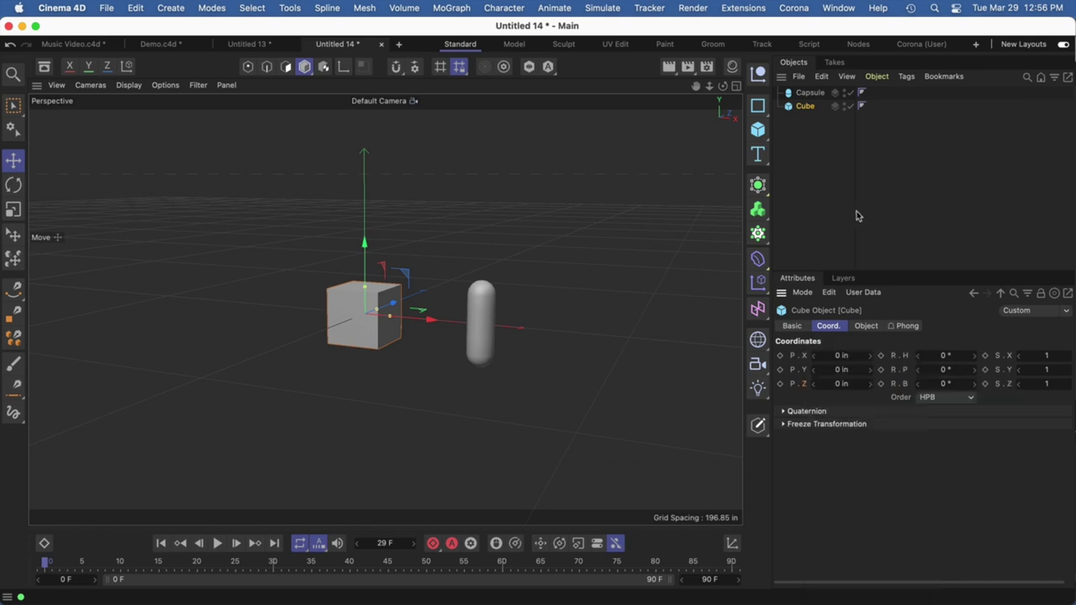
# - Select the capsule and try a pitch rotation of 60° and a bank rotation of 63°, undoing each
pyautogui.click(809, 92)
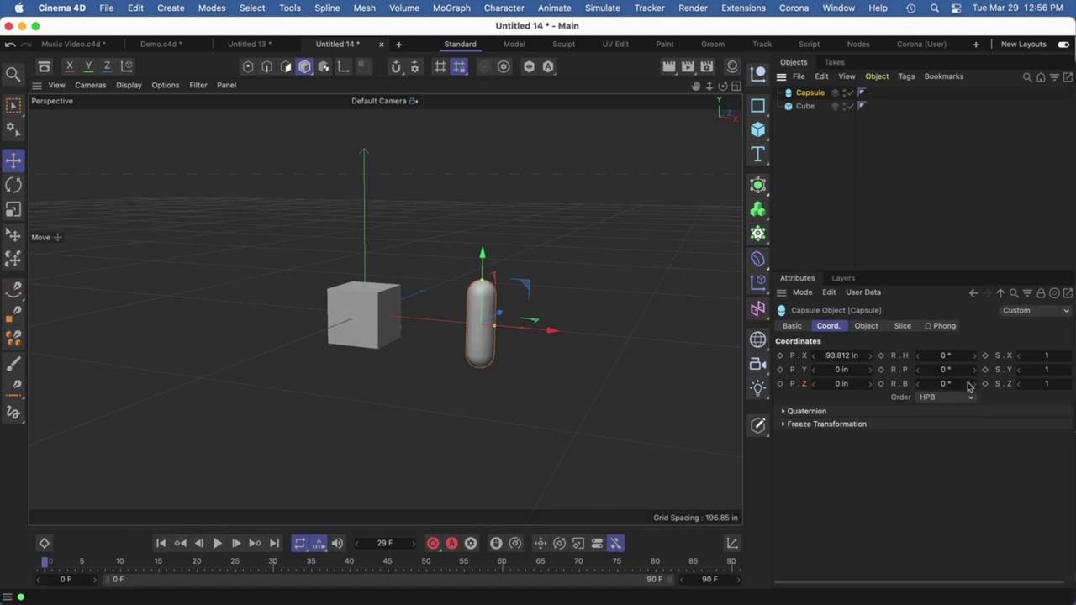
pyautogui.moveTo(944, 369); pyautogui.dragTo(994, 369)
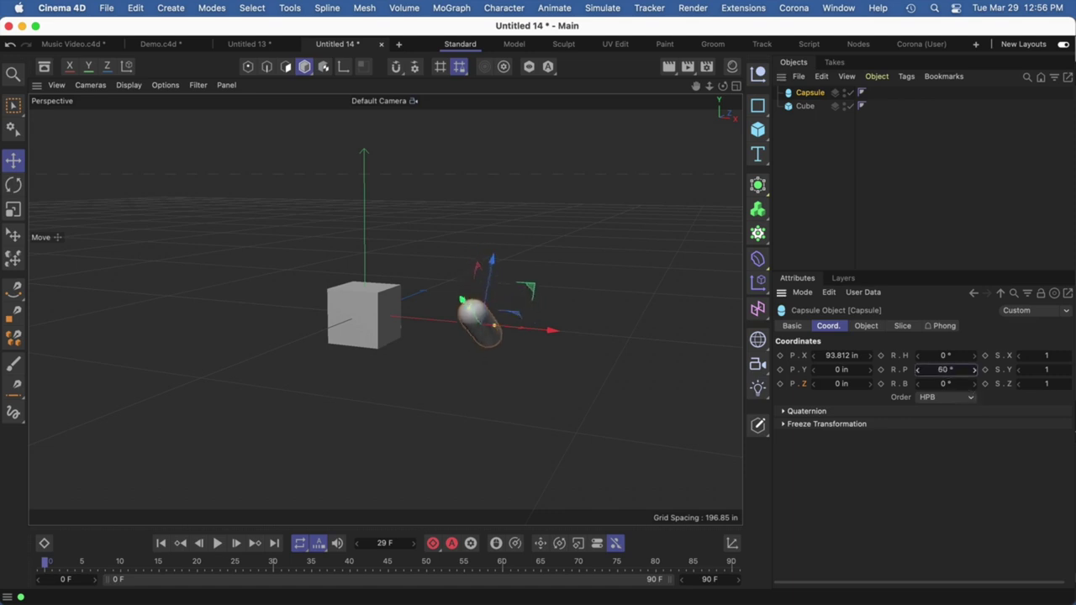
pyautogui.press('super+z')
pyautogui.click(944, 355)
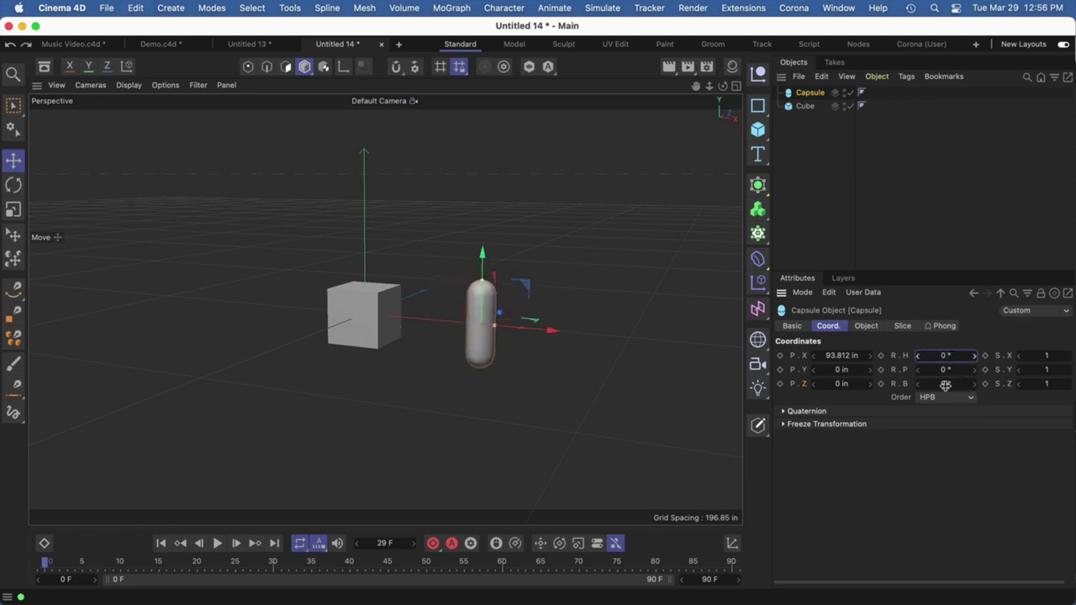
pyautogui.moveTo(945, 384); pyautogui.dragTo(998, 384)
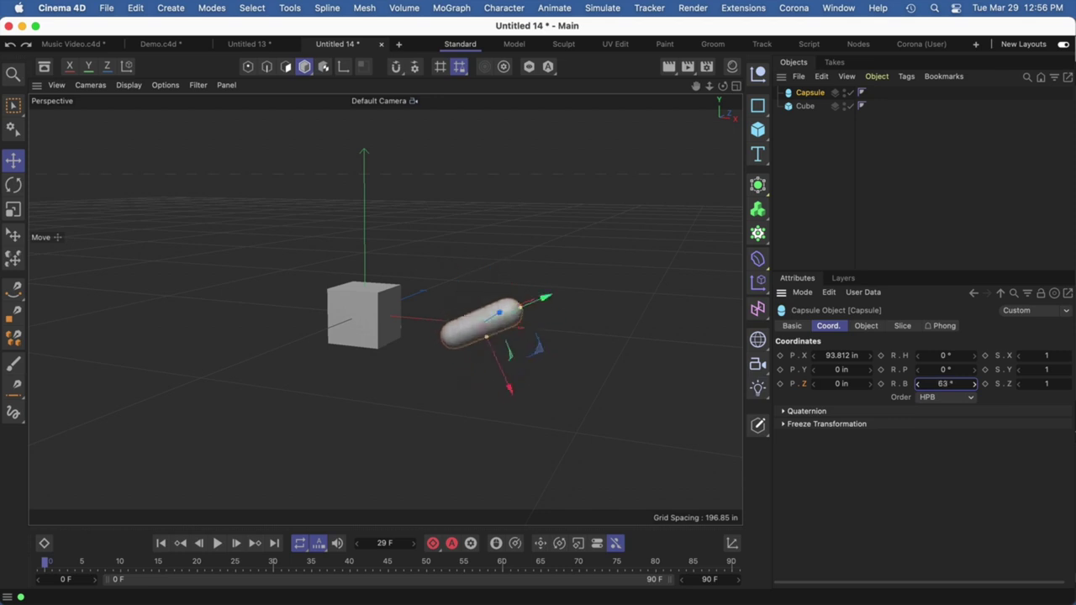
pyautogui.press('super+z')
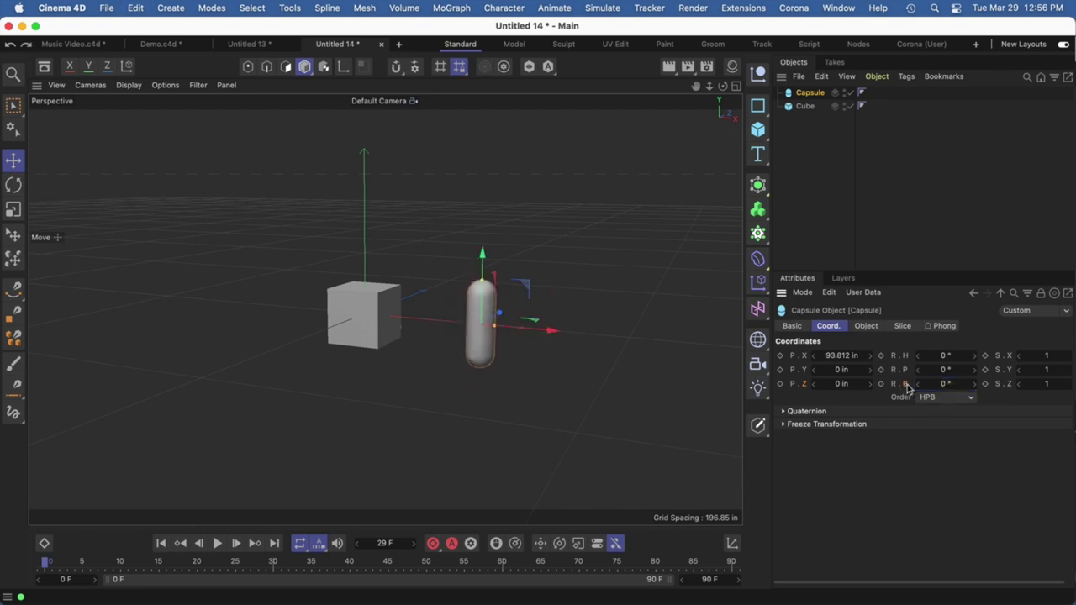
# - Set the capsule's bank rotation as absolutely driven by the cube's Z position
pyautogui.rightClick(906, 385)
pyautogui.moveTo(947, 382)
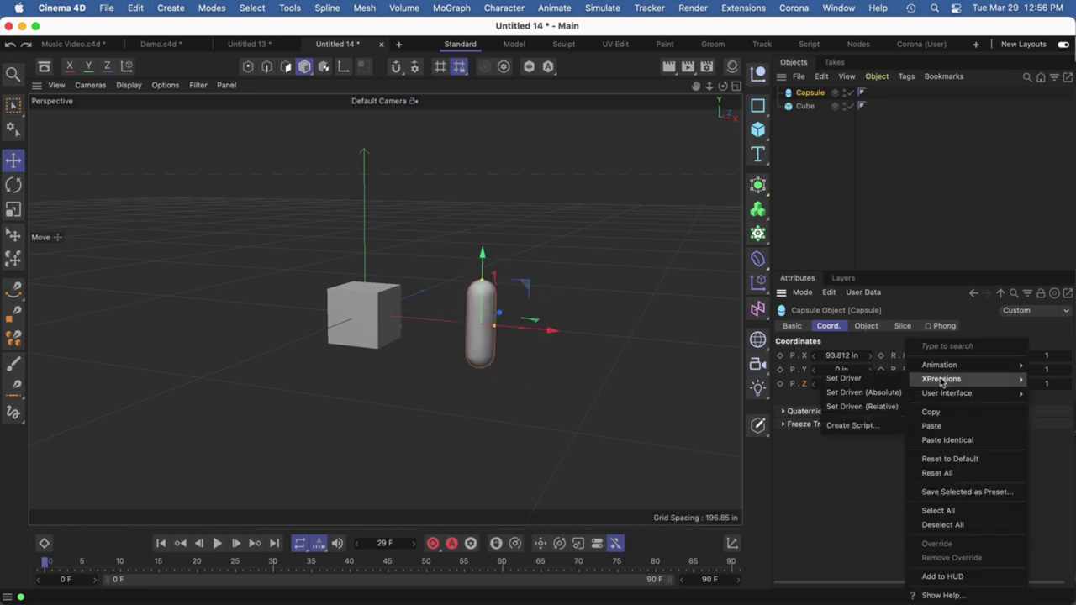
pyautogui.click(860, 393)
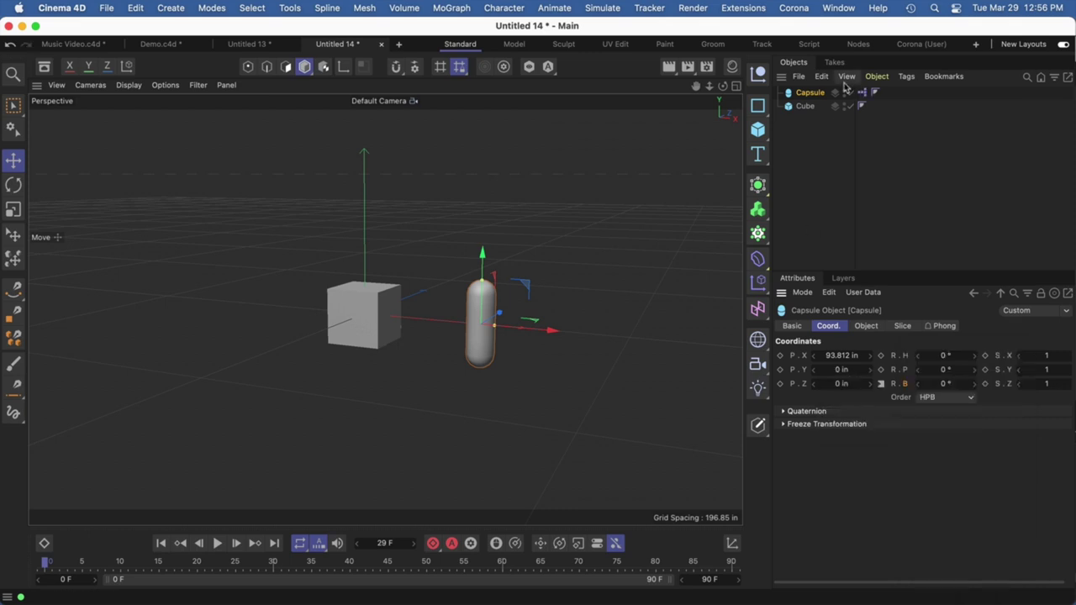
# - Test the driven rotation by moving the cube about 54 in along Z, and undo the move
pyautogui.click(804, 106)
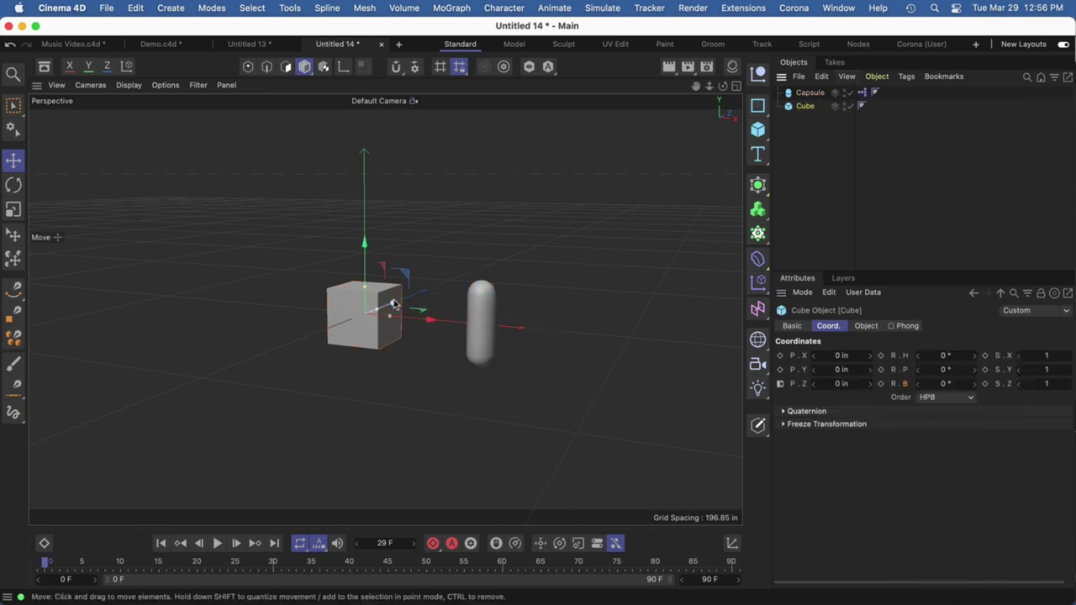
pyautogui.moveTo(395, 304); pyautogui.dragTo(394, 231)
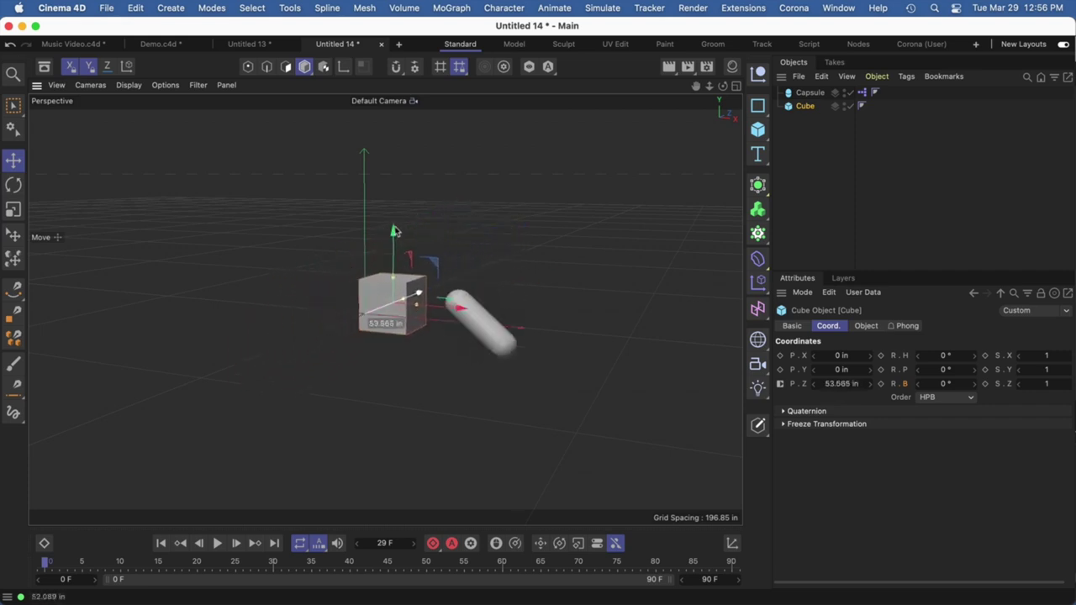
pyautogui.hotkey('ctrl', 'z')
# - Open the capsule's XPresso expression, select its Range Mapper node, and resize the layout so its parameters and both objects are in view
pyautogui.click(863, 92)
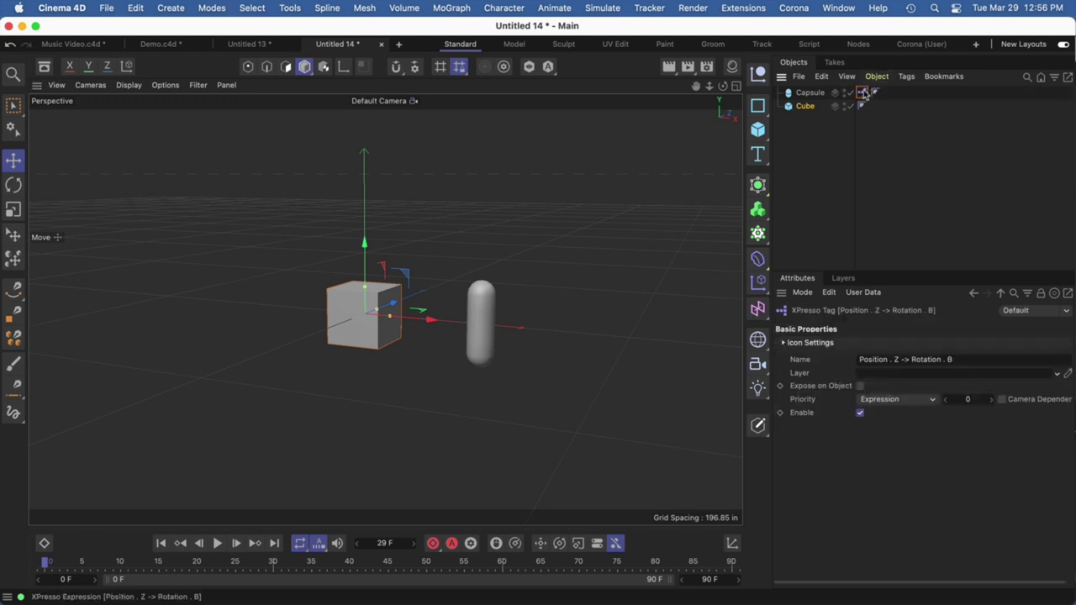
pyautogui.doubleClick(863, 93)
pyautogui.moveTo(880, 87); pyautogui.dragTo(308, 96)
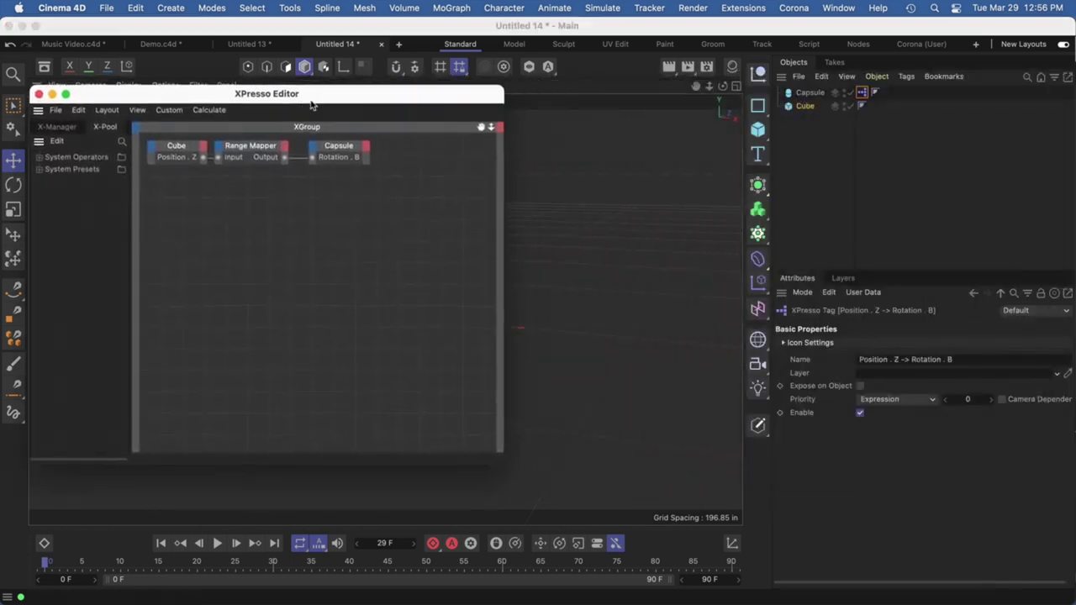
pyautogui.click(254, 151)
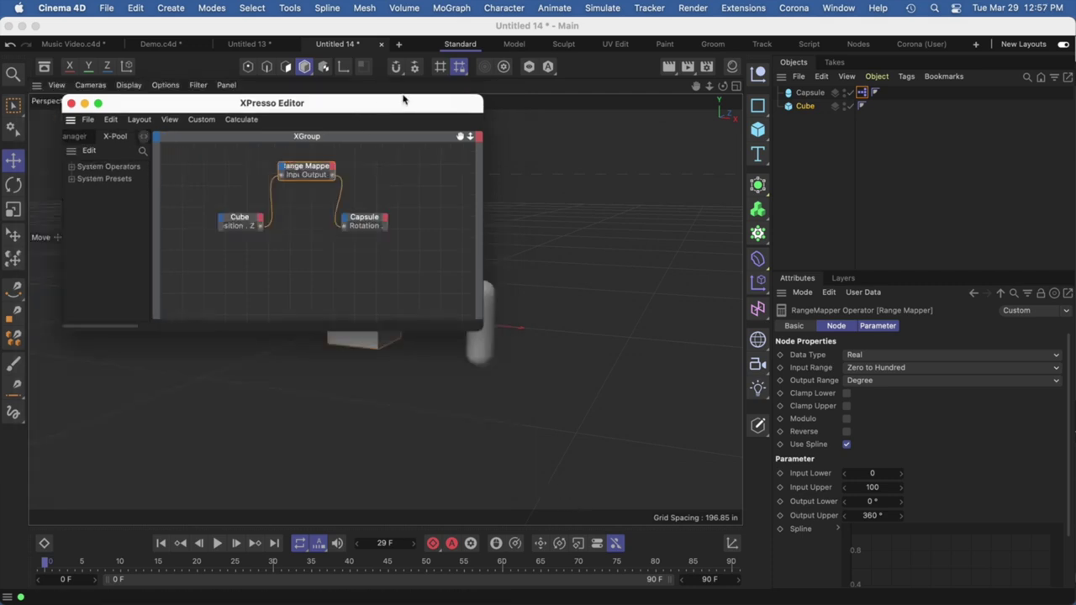
pyautogui.moveTo(402, 102); pyautogui.dragTo(382, 106)
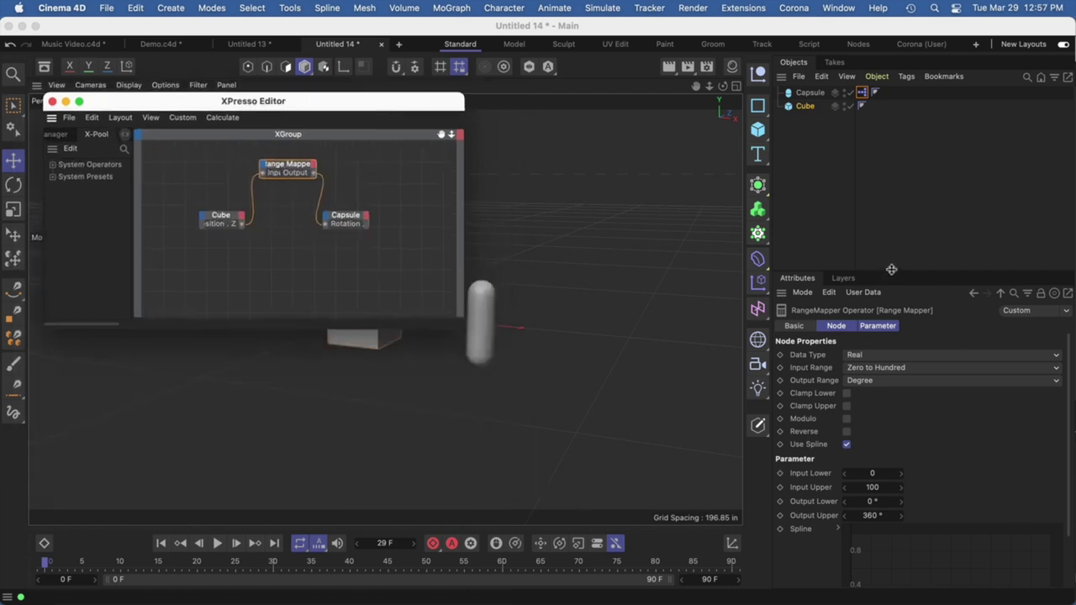
pyautogui.moveTo(890, 269); pyautogui.dragTo(885, 199)
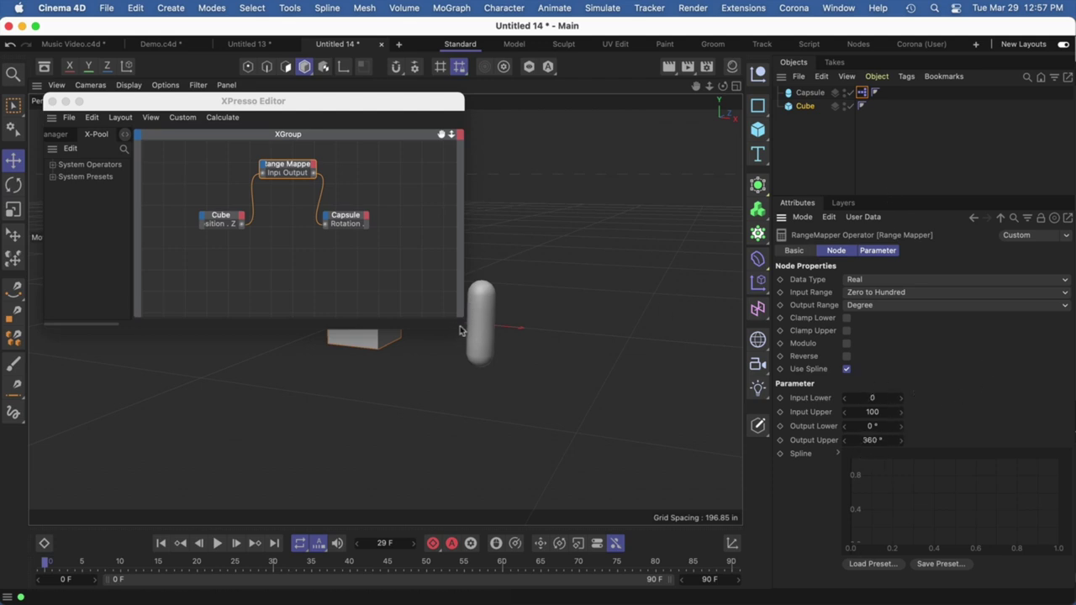
pyautogui.moveTo(459, 330); pyautogui.dragTo(433, 262)
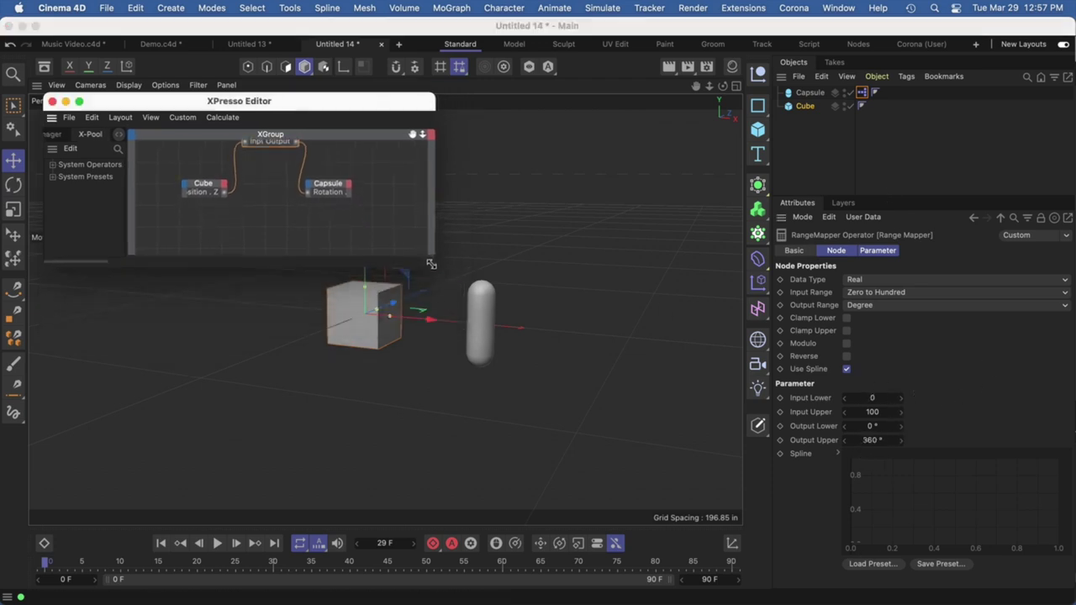
# - Set the Range Mapper's Output Upper to 62° and test the reduced rotation by moving the cube back and forth along Z
pyautogui.click(872, 440)
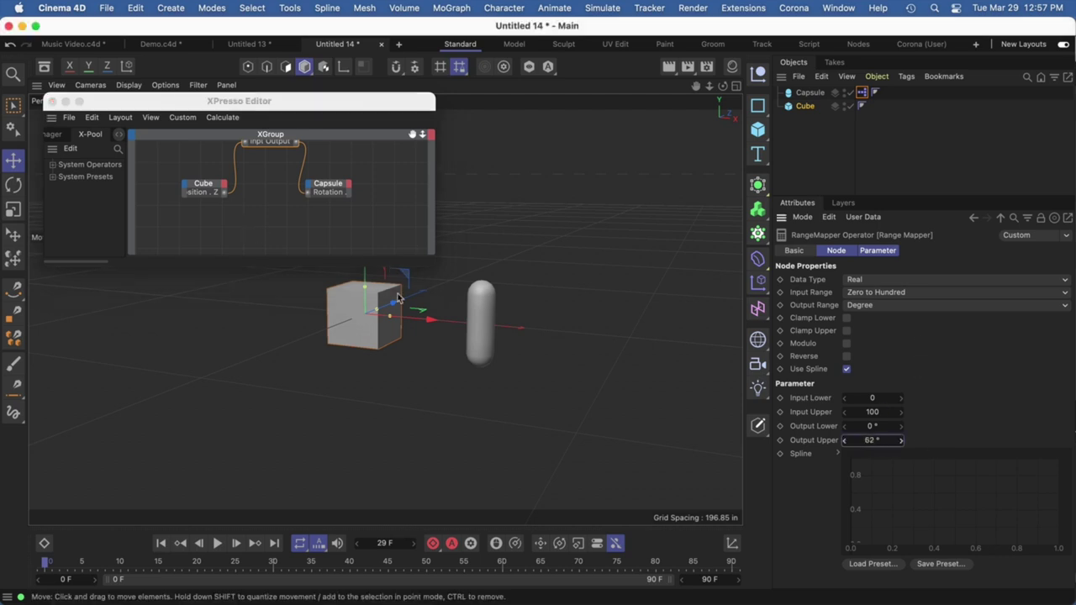
pyautogui.moveTo(391, 300); pyautogui.dragTo(462, 272)
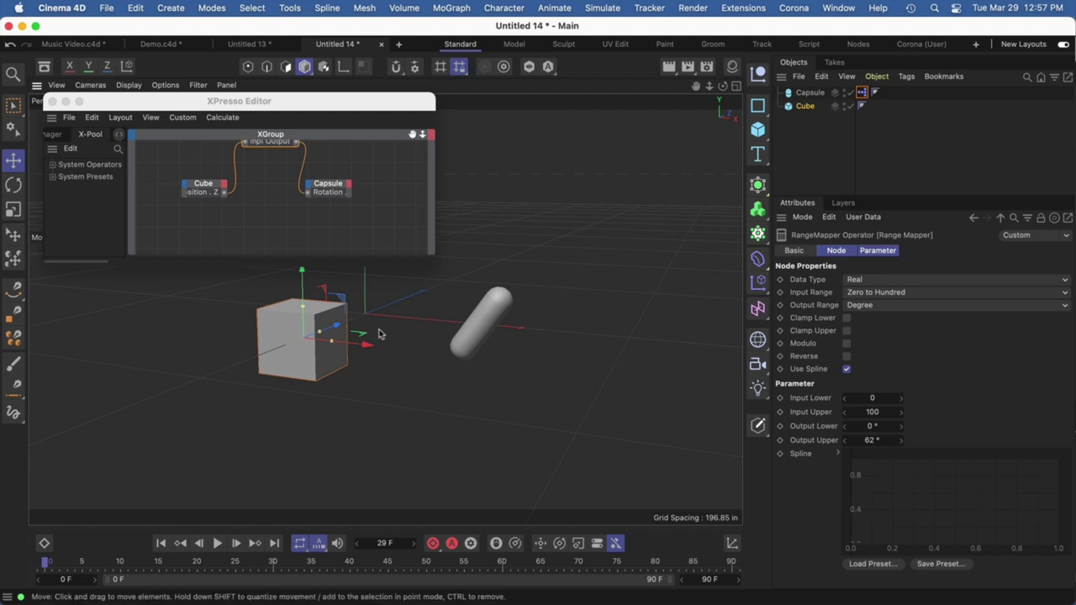
pyautogui.moveTo(338, 319); pyautogui.dragTo(387, 302)
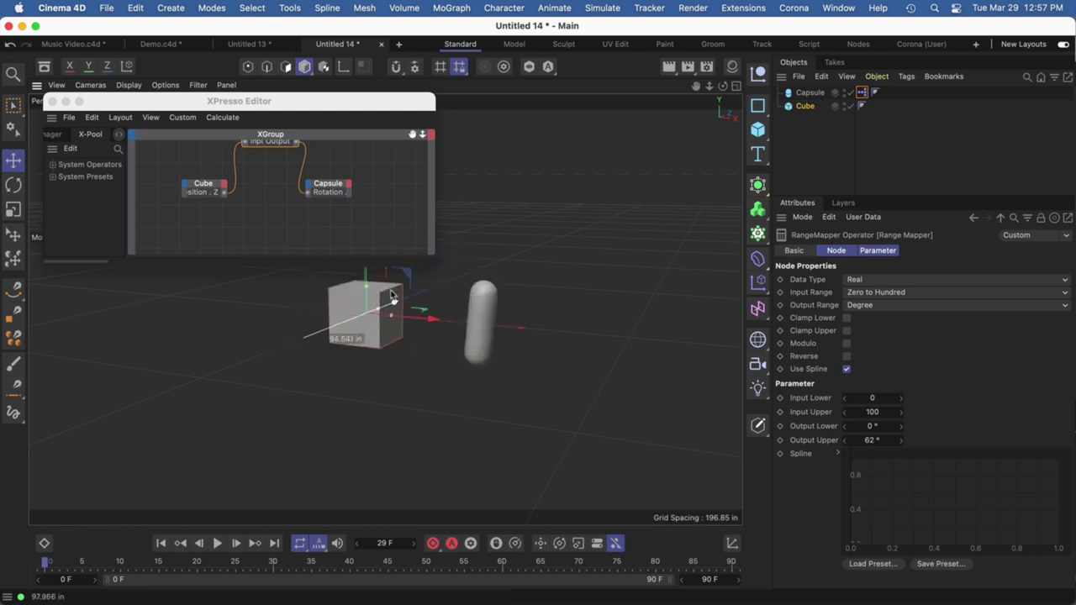
# - Close the XPresso Editor, add a cylinder, and move it about 177 in along X, beyond the capsule
pyautogui.click(52, 101)
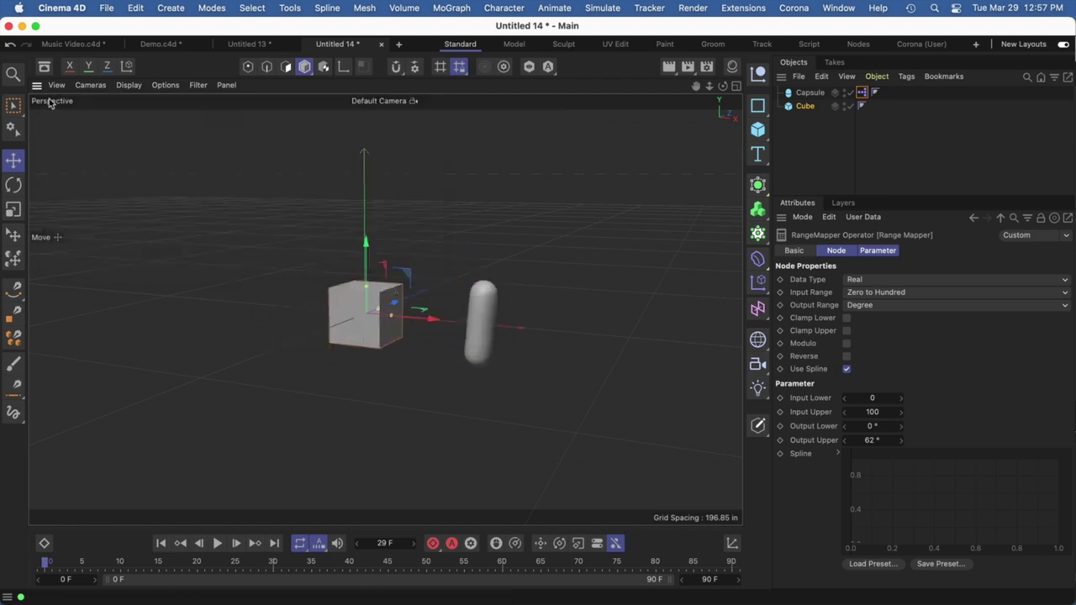
pyautogui.click(841, 139)
pyautogui.click(757, 129)
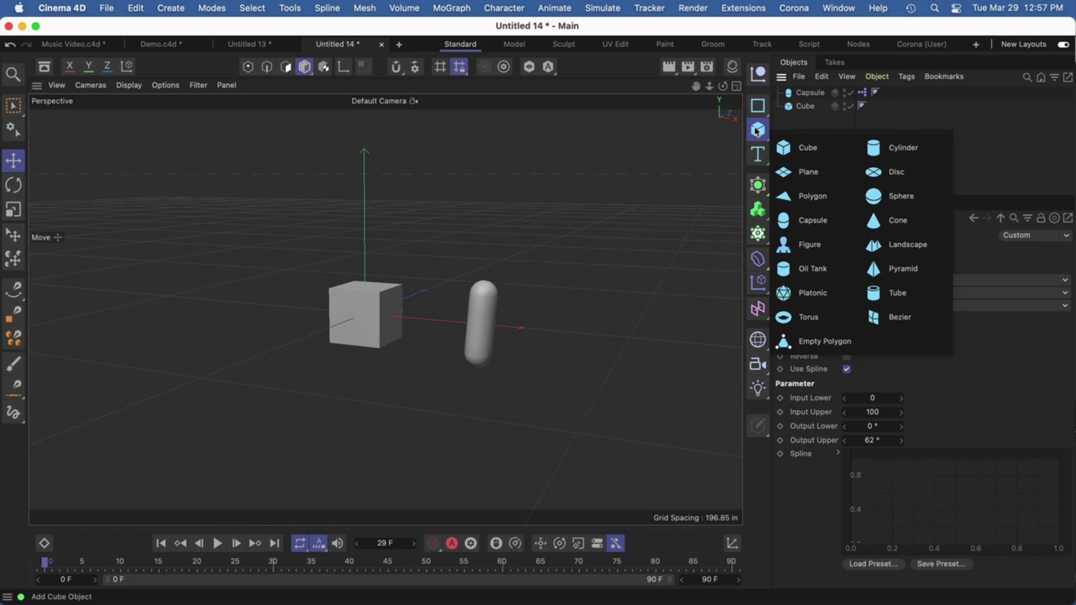
pyautogui.click(900, 147)
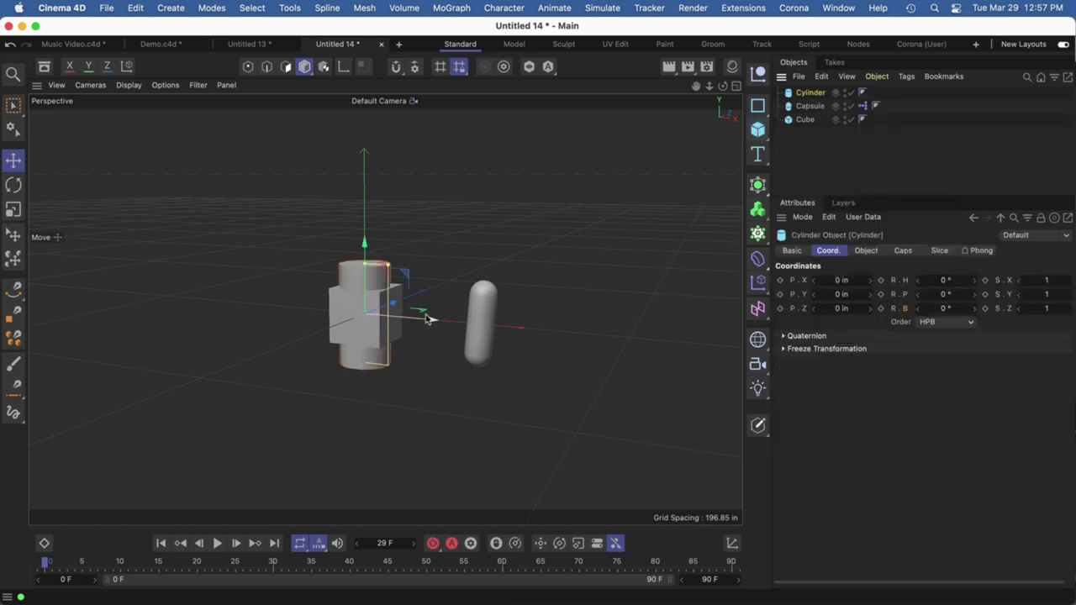
pyautogui.moveTo(427, 319); pyautogui.dragTo(617, 280)
pyautogui.keyDown('alt'); pyautogui.moveTo(464, 305); pyautogui.dragTo(425, 304, button='right'); pyautogui.keyUp('alt')
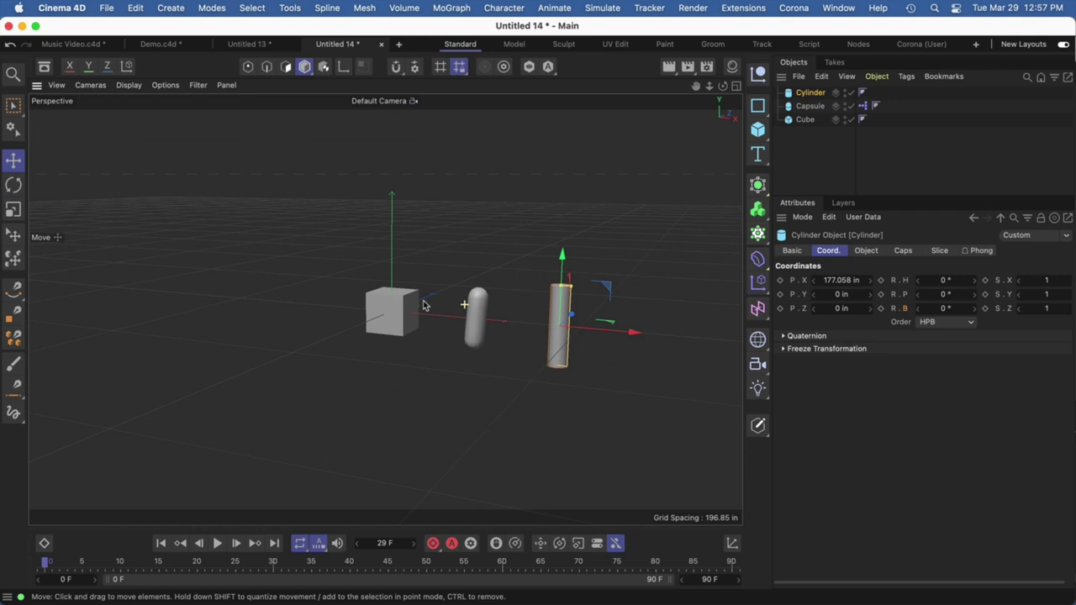
# - Set the cylinder's bank rotation as absolutely driven by the cube's Z position, and test it by moving the cube along Z
pyautogui.click(805, 120)
pyautogui.click(812, 92)
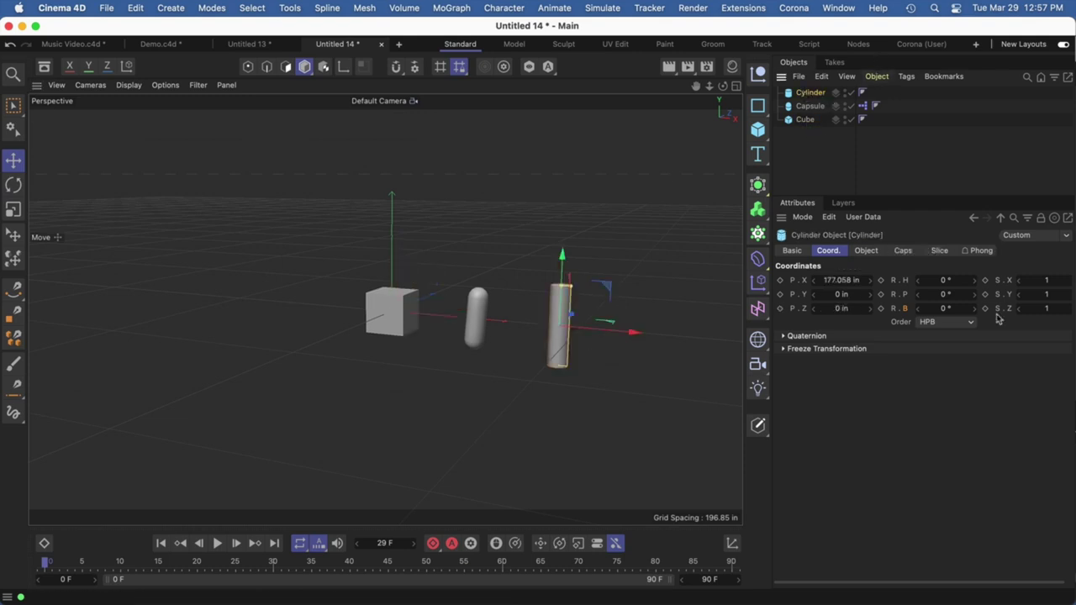
pyautogui.rightClick(906, 311)
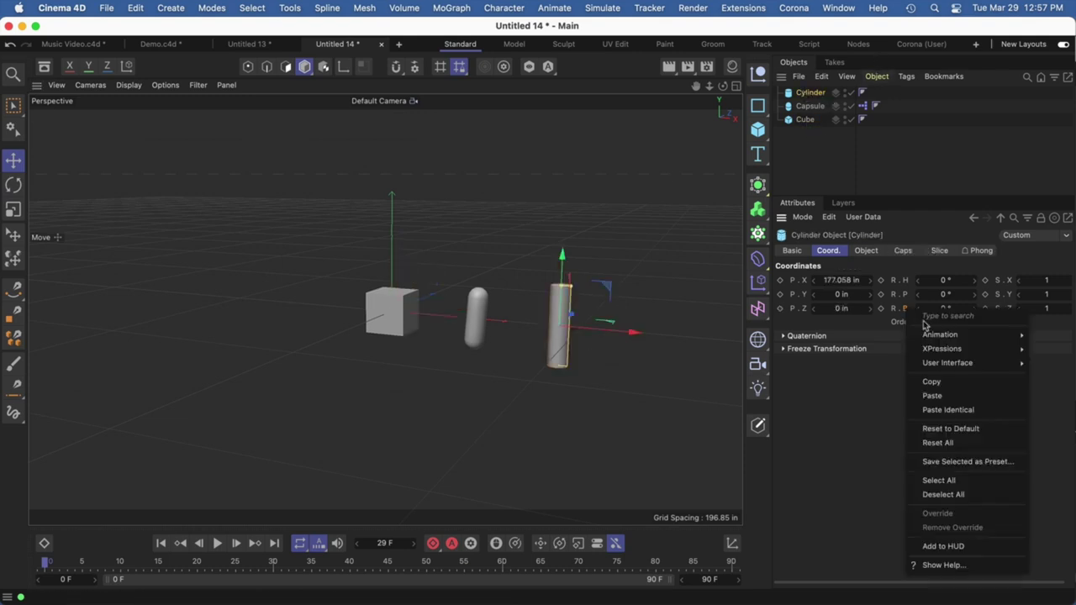
pyautogui.moveTo(952, 353)
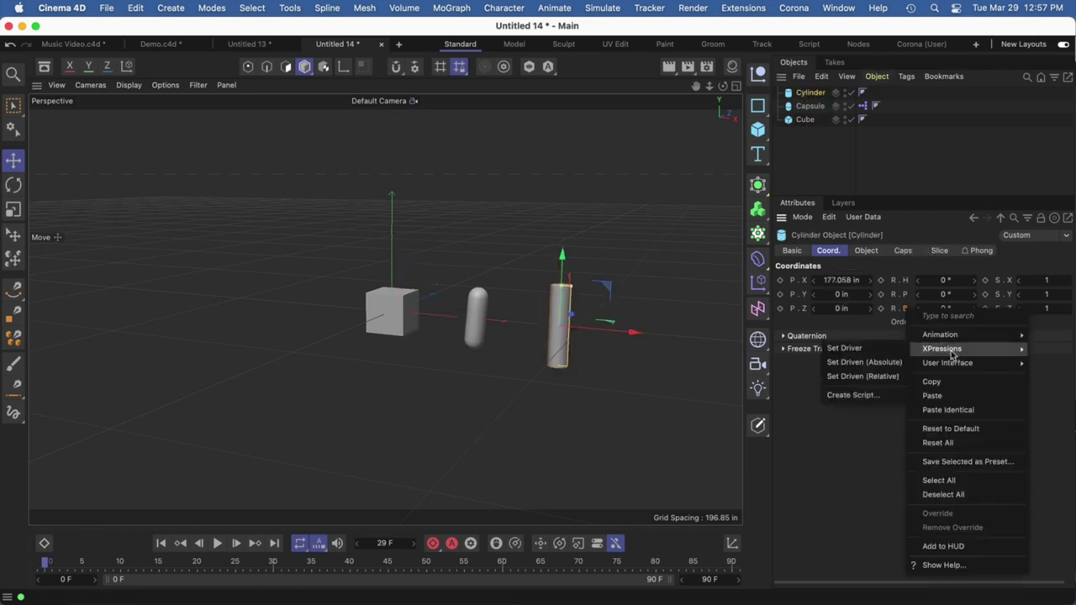
pyautogui.click(859, 363)
pyautogui.click(805, 120)
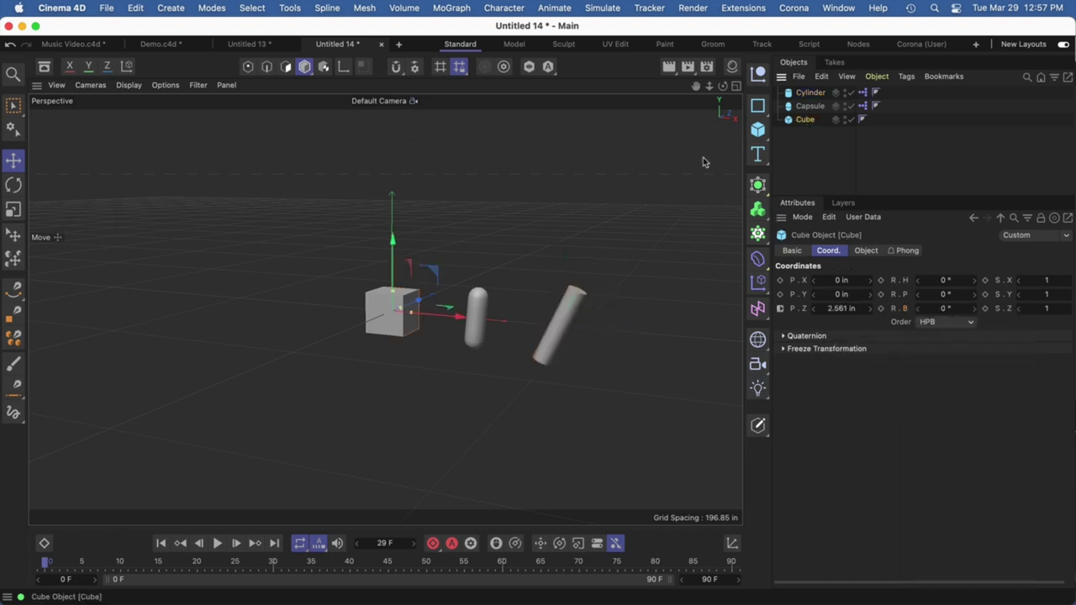
pyautogui.moveTo(427, 296); pyautogui.dragTo(401, 269)
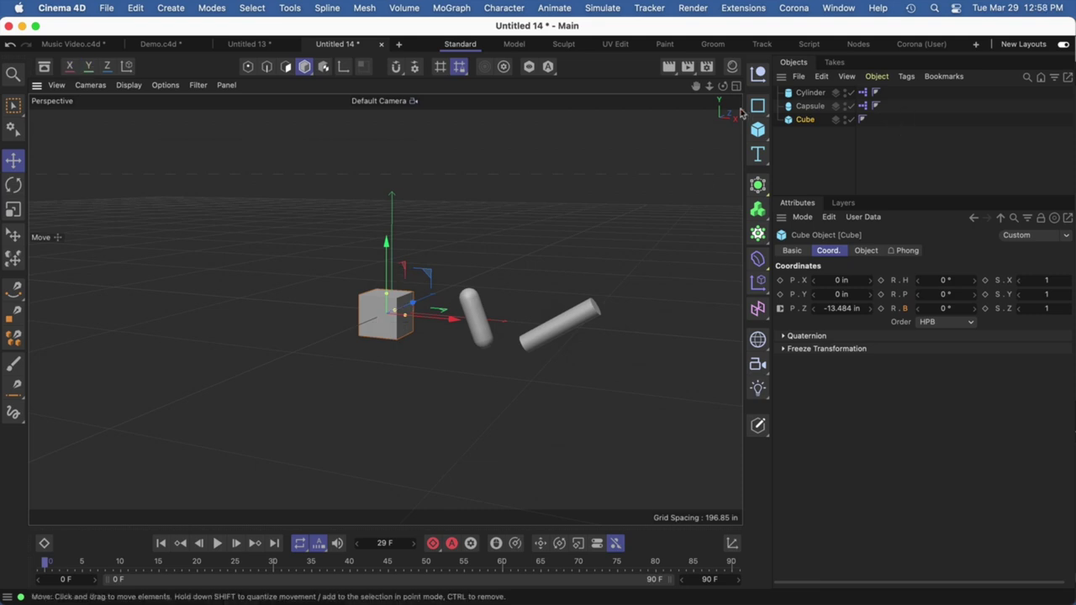
# - Set the Output Upper of the Range Mapper in the cylinder's XPresso expression to -20° and test it by moving the cube along Z
pyautogui.click(863, 92)
pyautogui.doubleClick(863, 92)
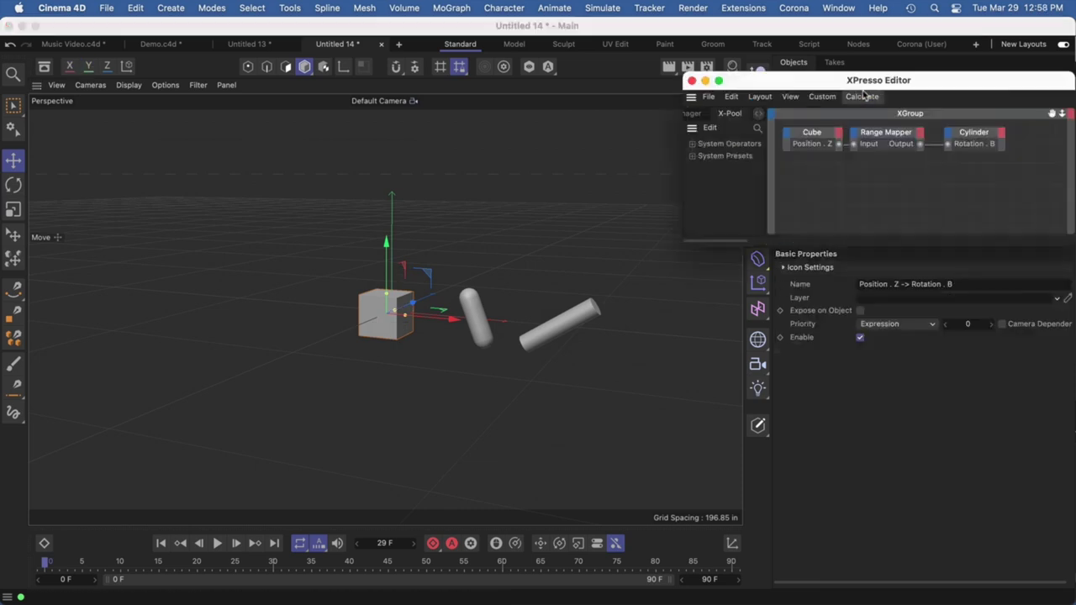
pyautogui.click(893, 136)
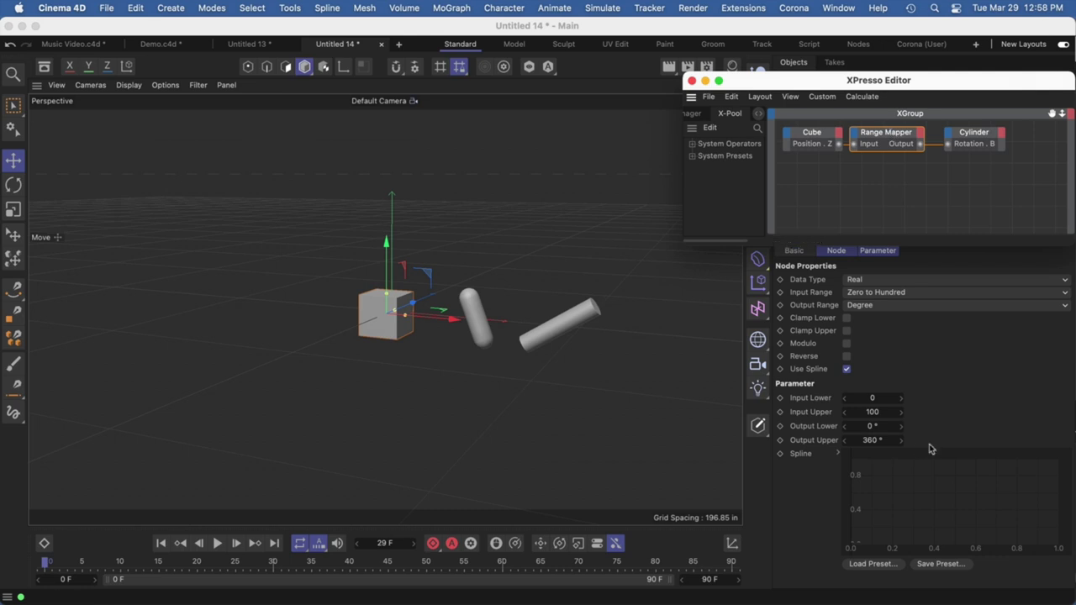
pyautogui.click(866, 440)
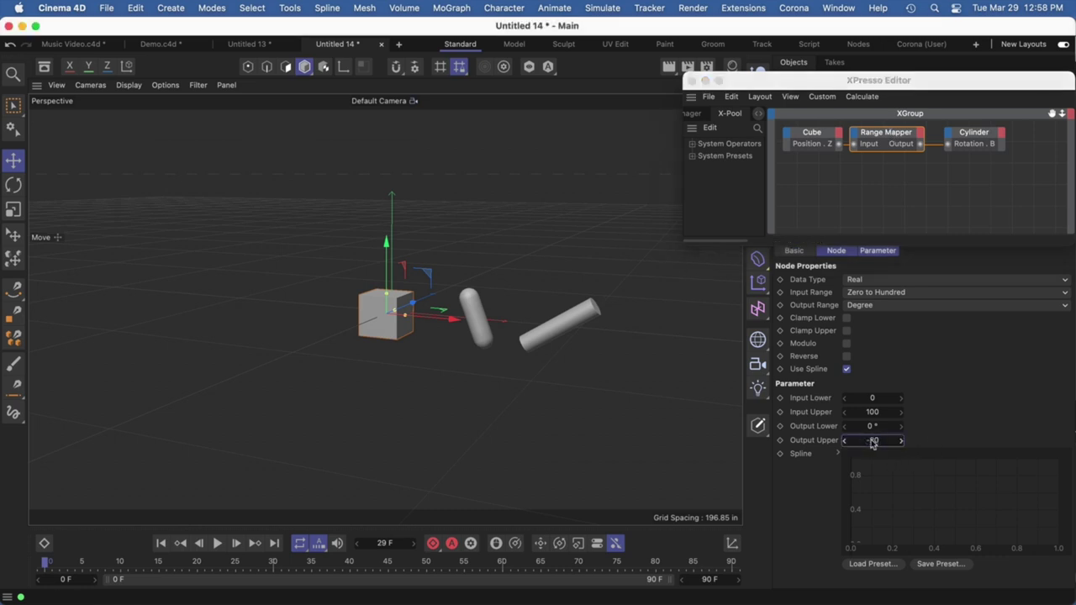
pyautogui.press('Return')
pyautogui.moveTo(413, 303); pyautogui.dragTo(485, 271)
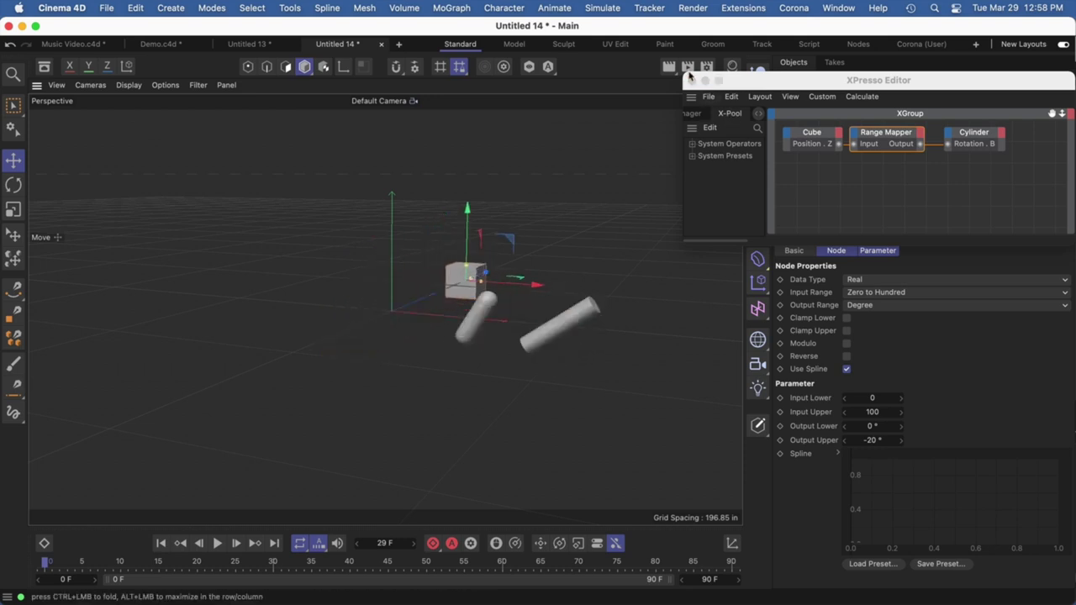
pyautogui.click(691, 79)
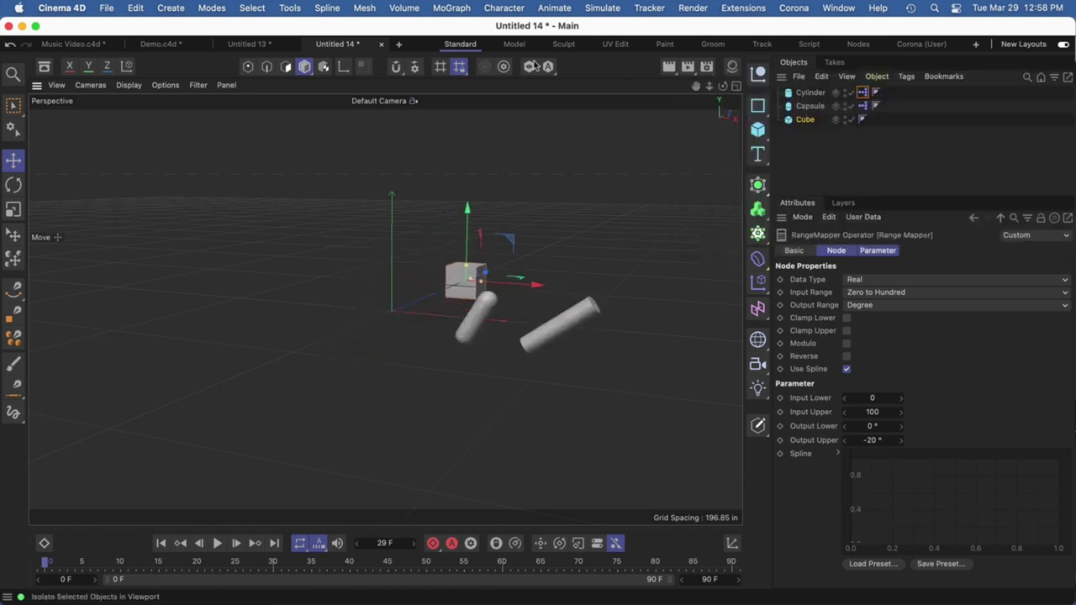
# - Add a Cloner, make the capsule its child, and show the Cloner's object properties
pyautogui.click(813, 108)
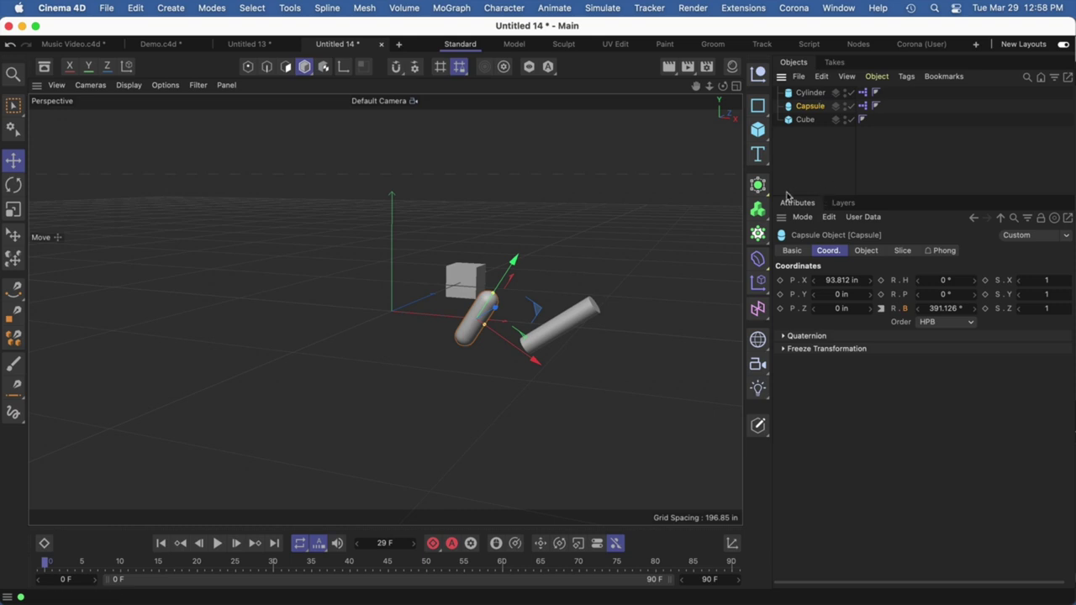
pyautogui.moveTo(760, 233); pyautogui.dragTo(819, 254)
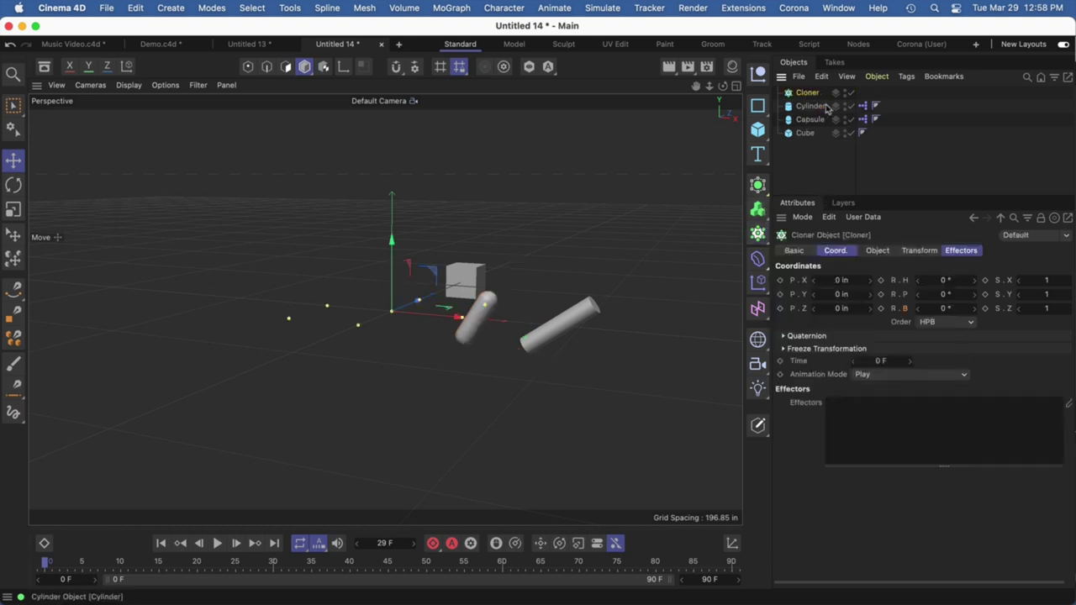
pyautogui.moveTo(804, 92)
pyautogui.mouseDown()
pyautogui.moveTo(813, 119)
pyautogui.moveTo(812, 107)
pyautogui.mouseUp()
pyautogui.click(812, 107)
pyautogui.click(878, 250)
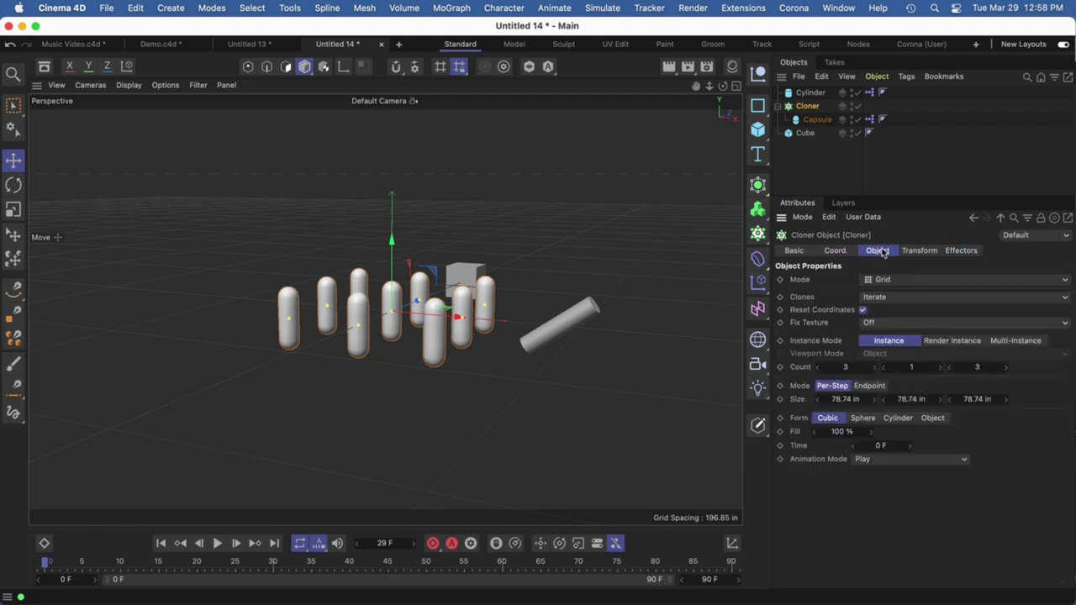
# - Set the capsule Cloner to Radial mode in the XY plane with a radius of about 133.9 in and a count of 11
pyautogui.click(910, 280)
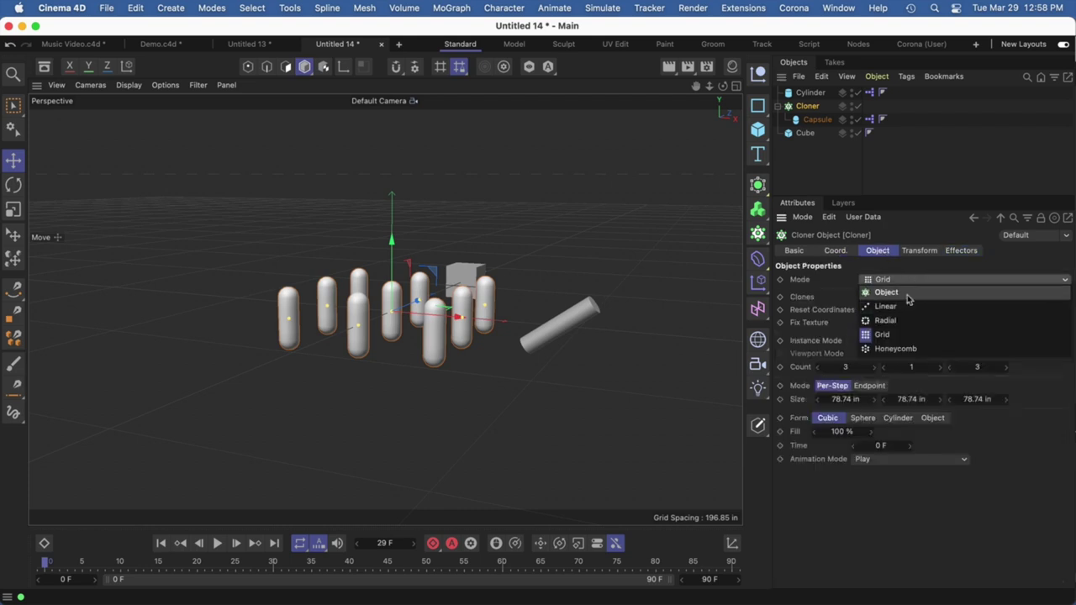
pyautogui.click(906, 294)
pyautogui.click(905, 280)
pyautogui.click(906, 323)
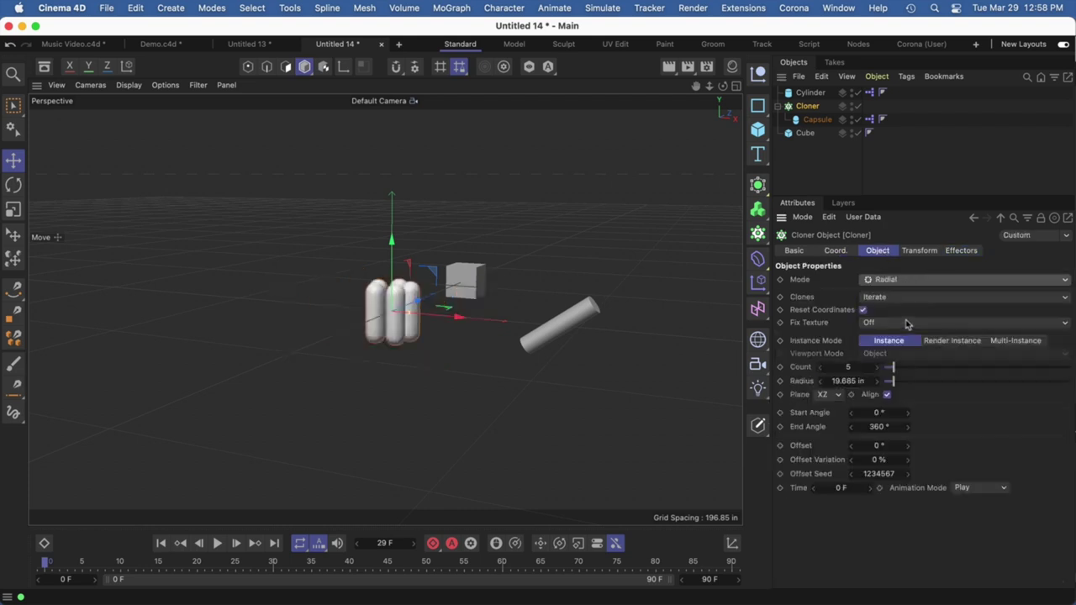
pyautogui.click(826, 394)
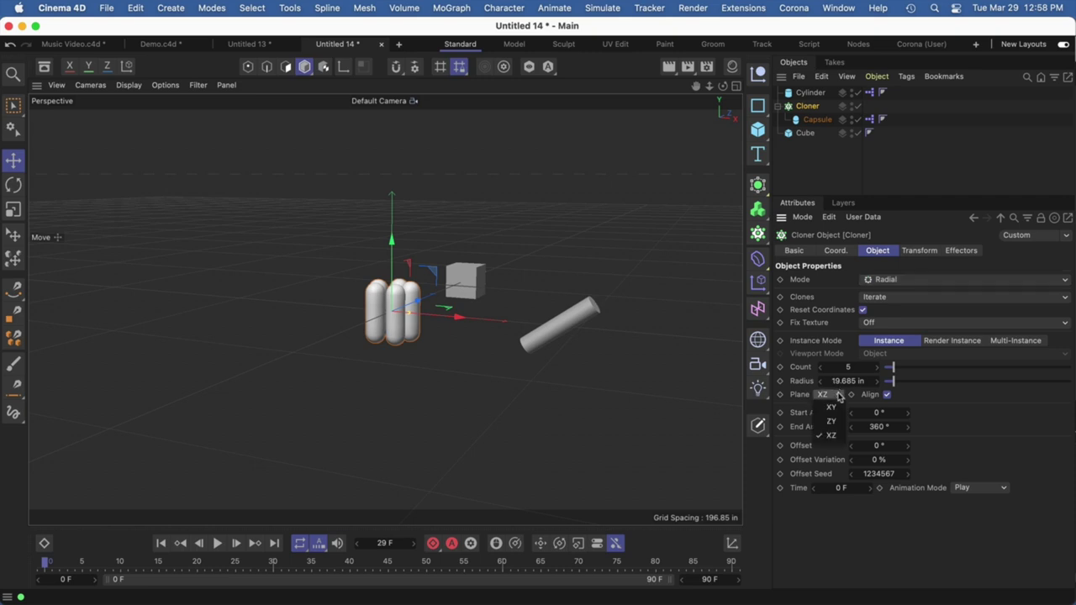
pyautogui.click(832, 407)
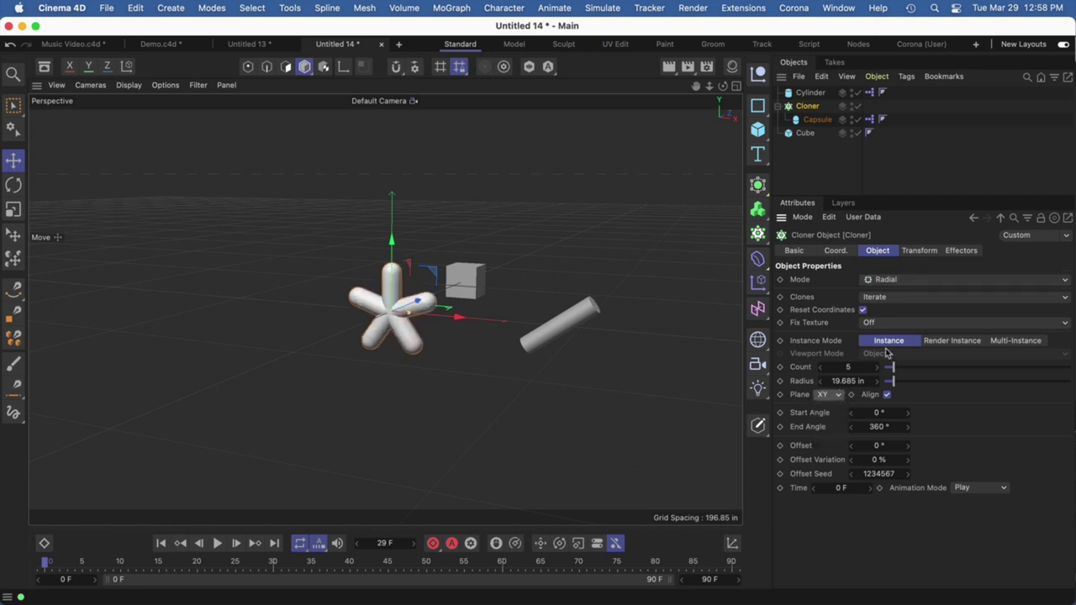
pyautogui.moveTo(895, 379)
pyautogui.mouseDown()
pyautogui.moveTo(947, 371)
pyautogui.moveTo(906, 368)
pyautogui.mouseUp()
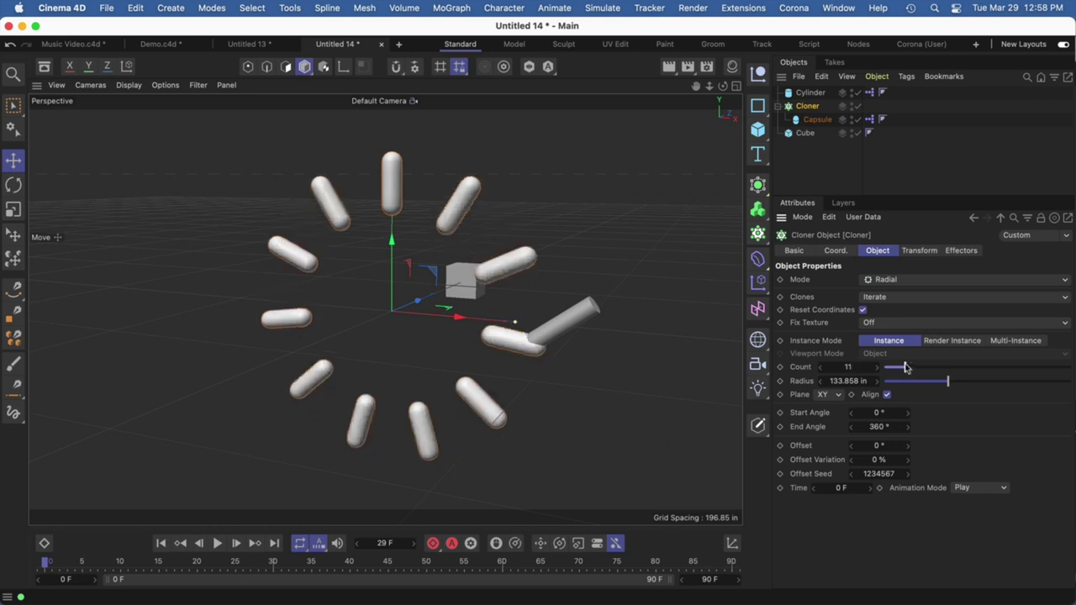
# - Turn off Reset Coordinates on the capsule Cloner and test the clones' driven rotation by moving the cube along Z
pyautogui.click(803, 133)
pyautogui.moveTo(465, 267); pyautogui.dragTo(415, 306)
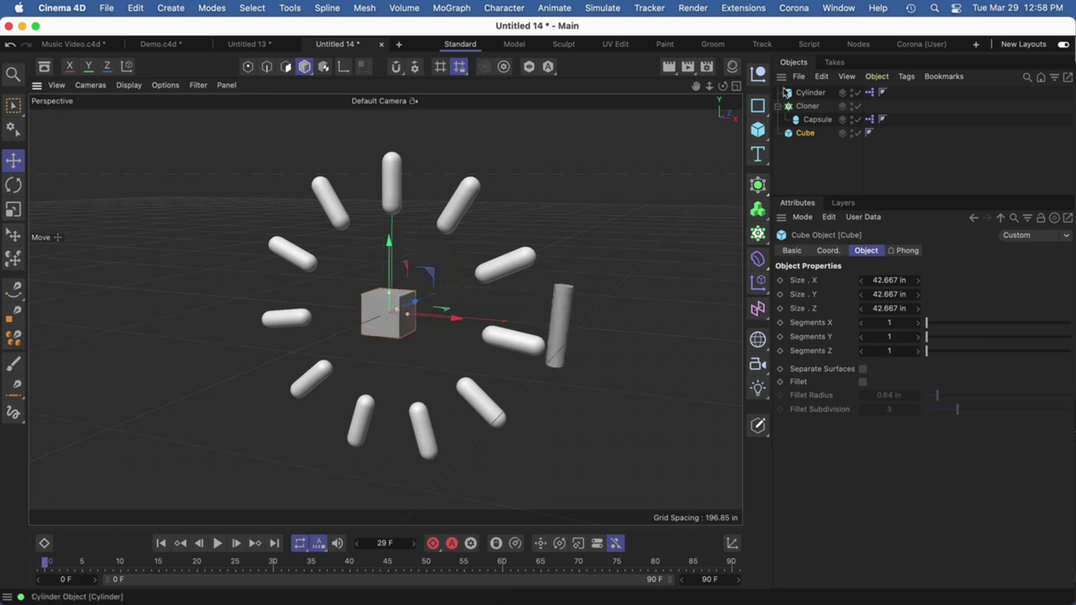
pyautogui.click(807, 106)
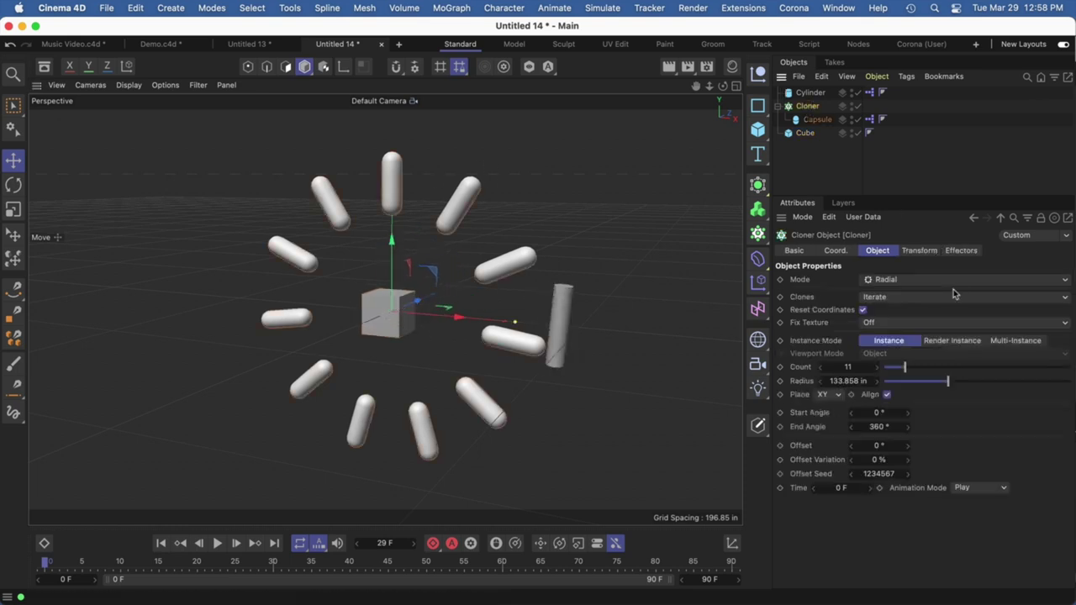
pyautogui.click(863, 310)
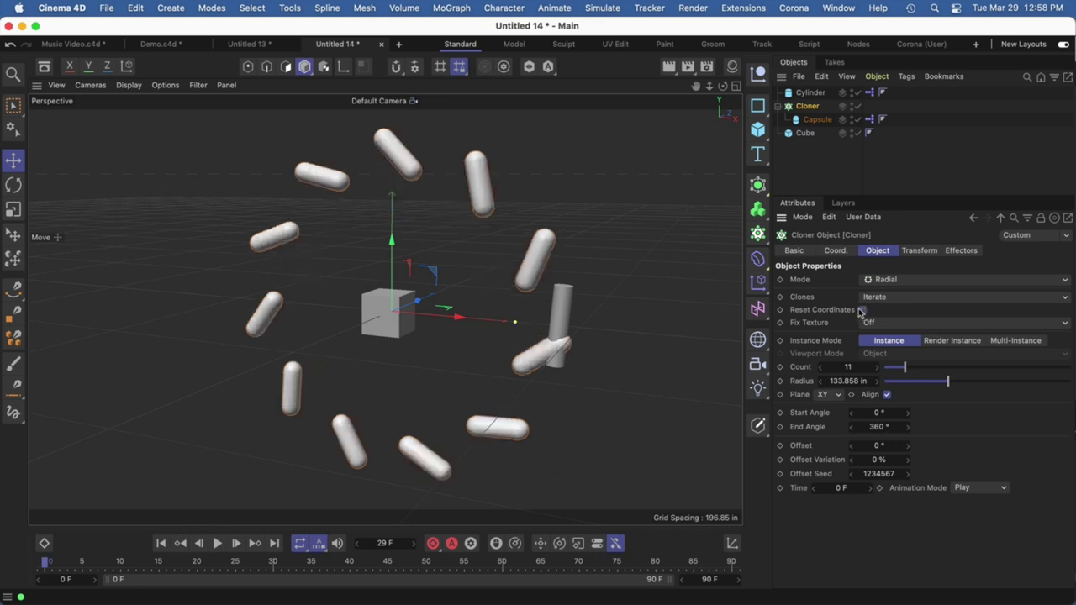
pyautogui.click(804, 134)
pyautogui.moveTo(405, 292); pyautogui.dragTo(412, 268)
pyautogui.moveTo(547, 300)
pyautogui.keyDown('alt'); pyautogui.mouseDown()
pyautogui.moveTo(512, 312)
pyautogui.moveTo(538, 305)
pyautogui.mouseUp(); pyautogui.keyUp('alt')
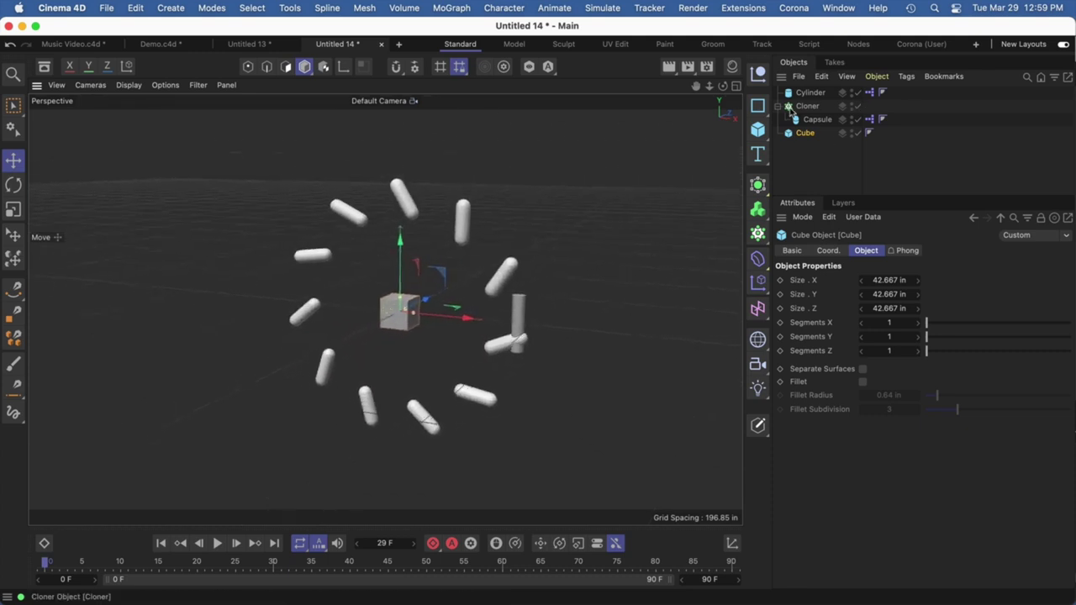
# - Duplicate the capsule Cloner and replace the capsule inside the copy with the driven cylinder
pyautogui.click(811, 94)
pyautogui.click(806, 106)
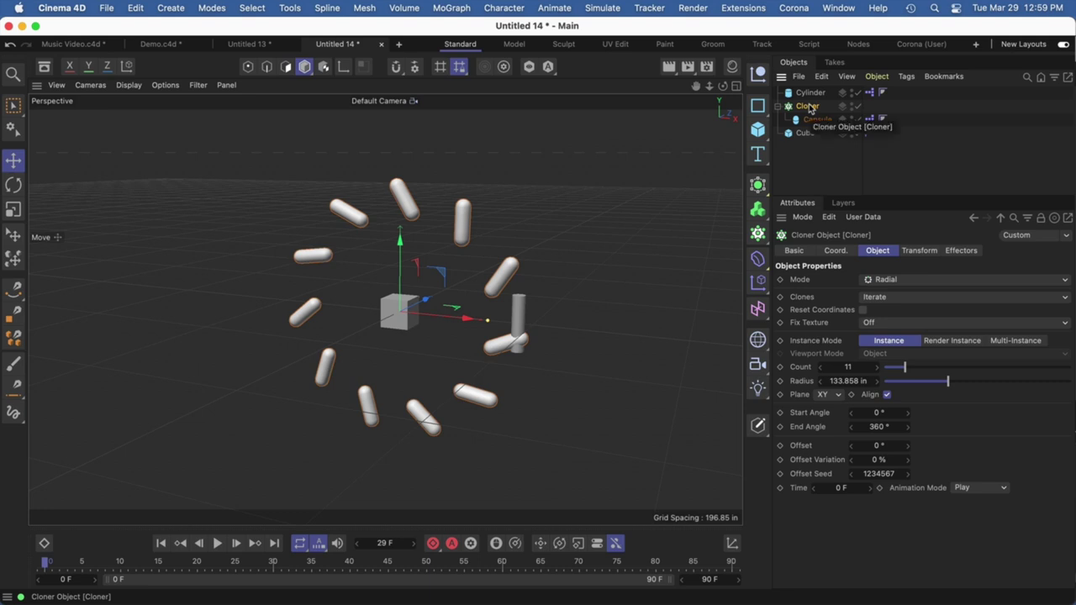
pyautogui.hotkey('ctrl', 'c')
pyautogui.hotkey('ctrl', 'v')
pyautogui.click(813, 107)
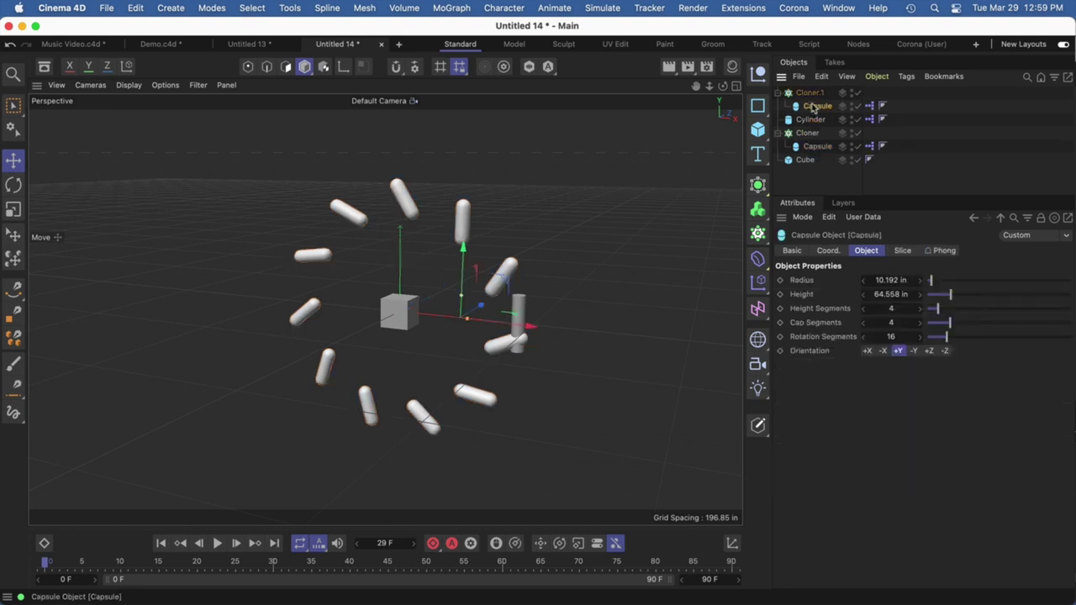
pyautogui.press('Delete')
pyautogui.moveTo(812, 106); pyautogui.dragTo(816, 92)
# - Set the cylinder Cloner's radius to about 215.9 in and test both rings by moving the cube along Z
pyautogui.click(809, 93)
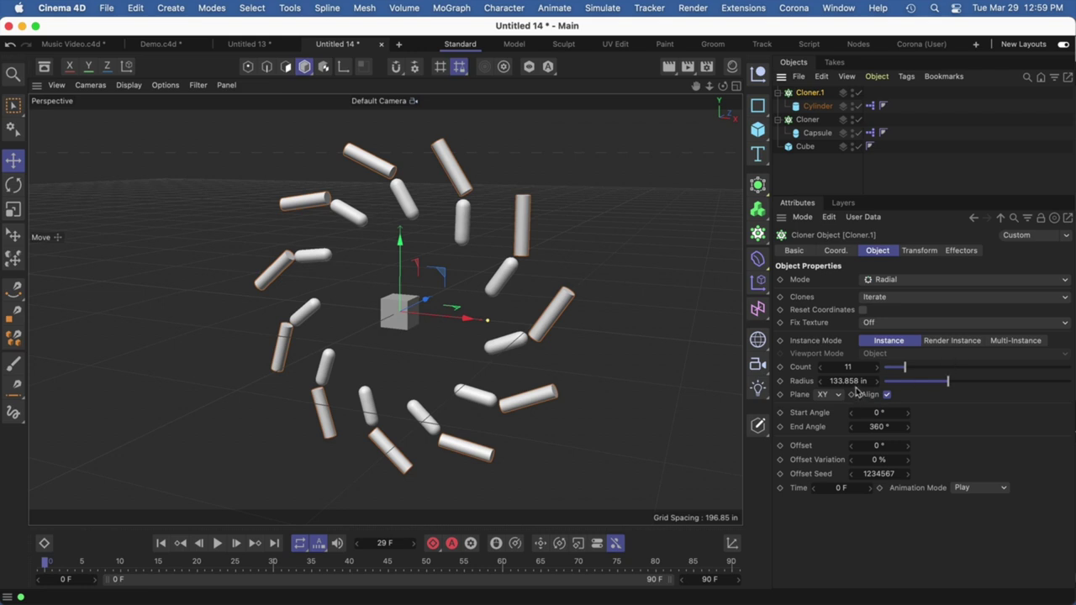
pyautogui.moveTo(855, 391); pyautogui.dragTo(912, 391)
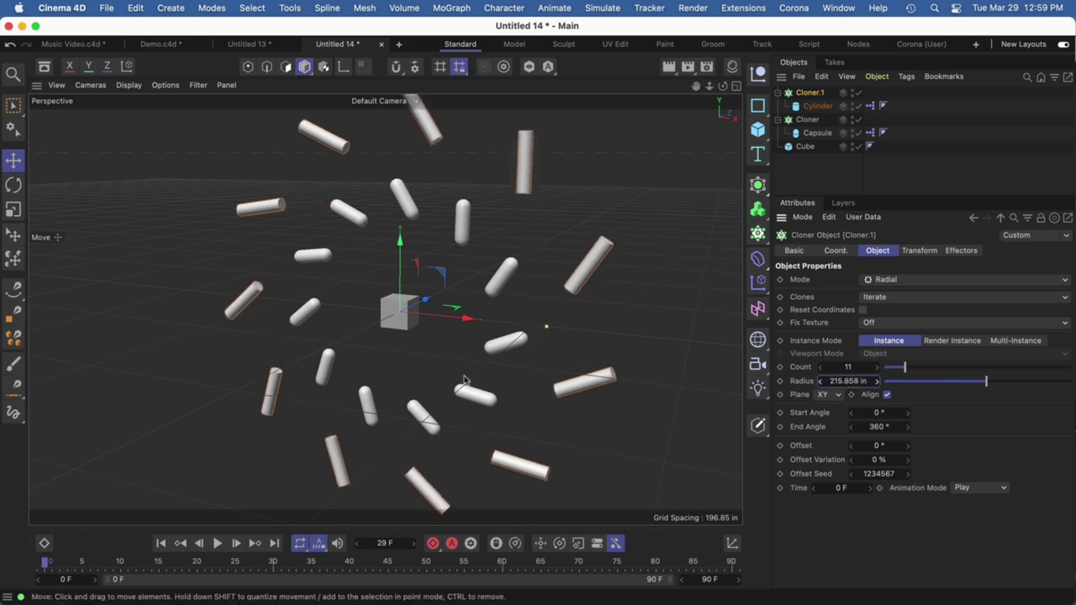
pyautogui.click(804, 146)
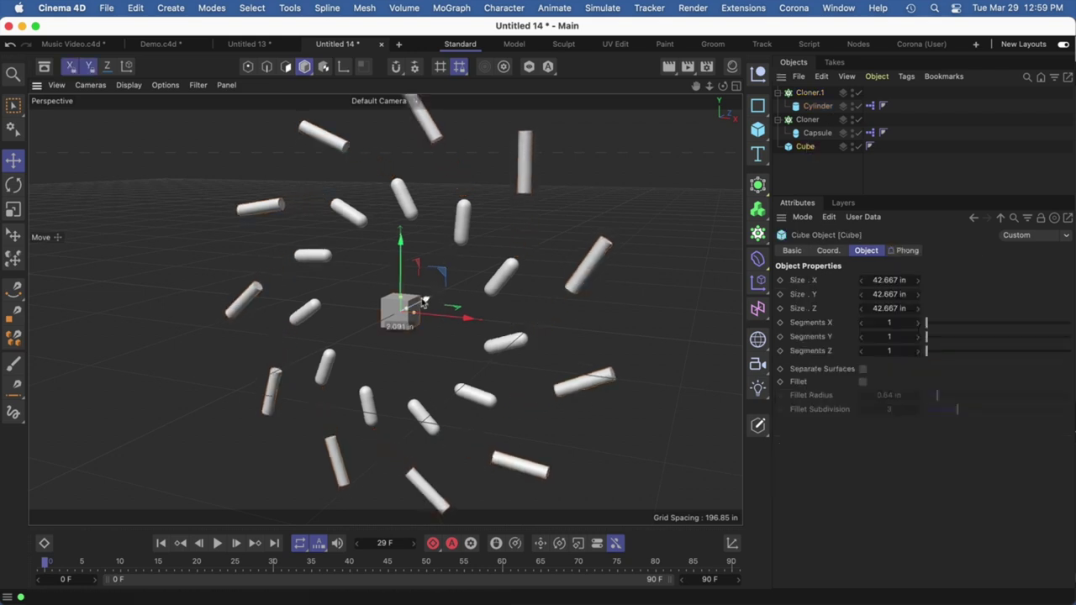
pyautogui.moveTo(424, 302); pyautogui.dragTo(409, 275)
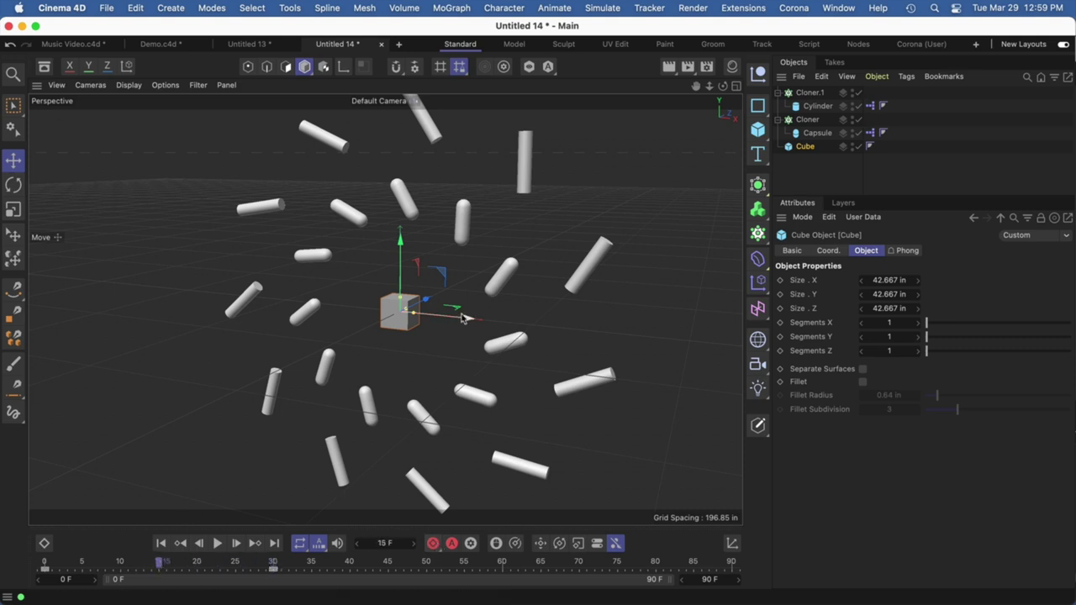
# - Keyframe the cube moved forward along Z, outside the capsule ring, at frame 15 and play back the animation
pyautogui.moveTo(463, 318)
pyautogui.mouseDown()
pyautogui.moveTo(370, 340)
pyautogui.moveTo(290, 346)
pyautogui.moveTo(269, 336)
pyautogui.mouseUp()
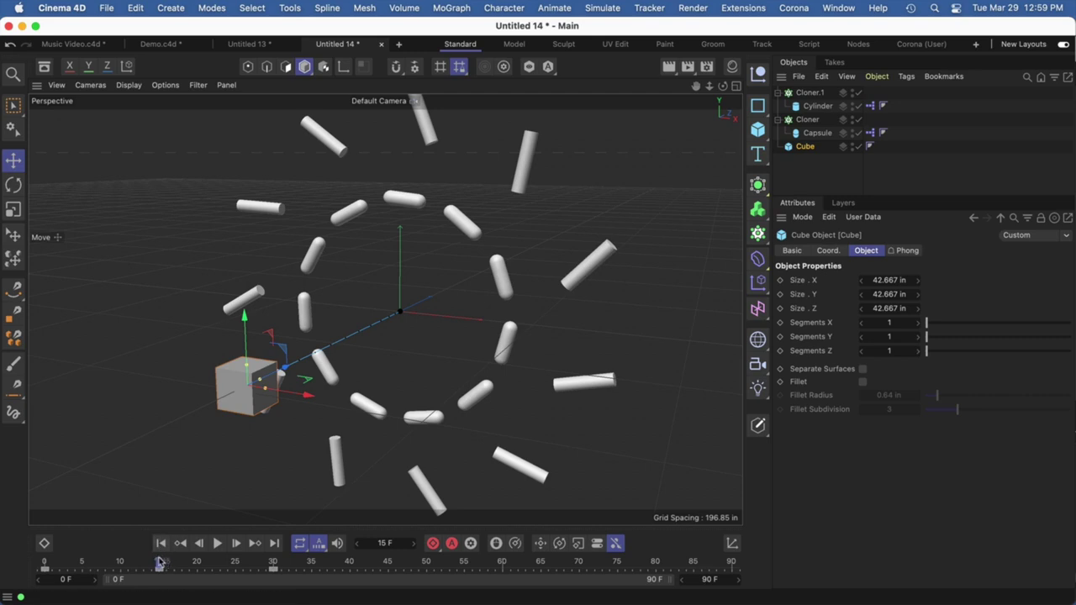
pyautogui.click(159, 562)
pyautogui.click(217, 543)
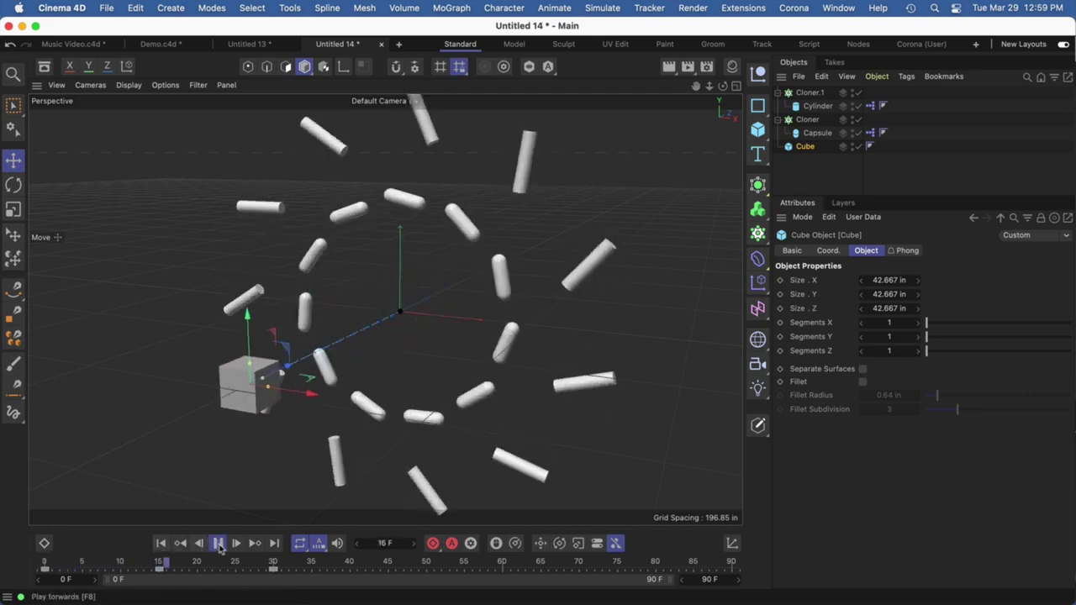
pyautogui.click(218, 544)
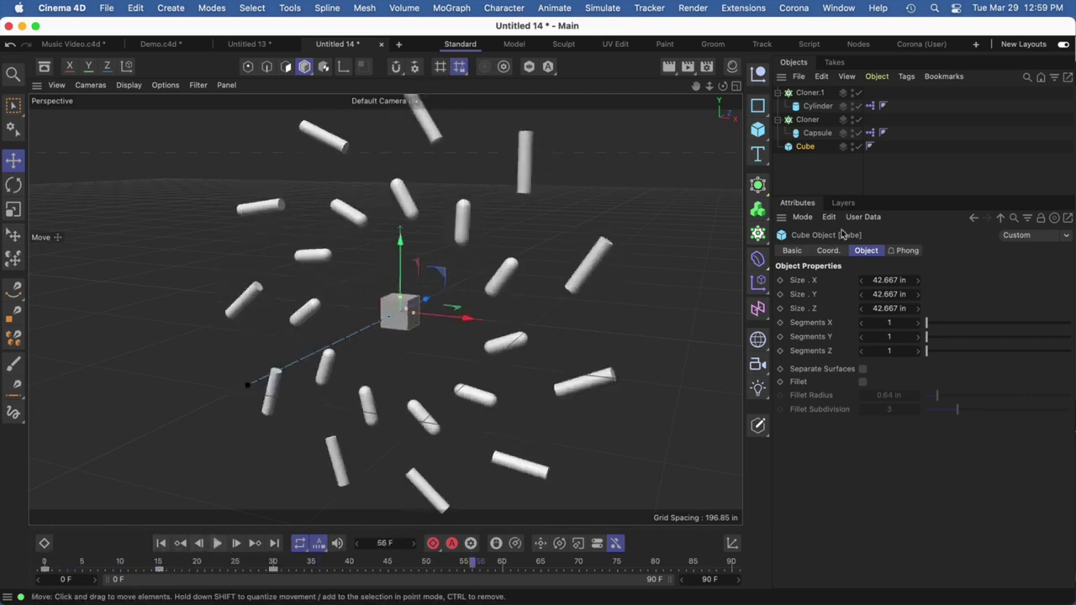
# - Set the cube's Position Z animation track to Repeat After so its keyframed motion loops past the last key
pyautogui.click(43, 543)
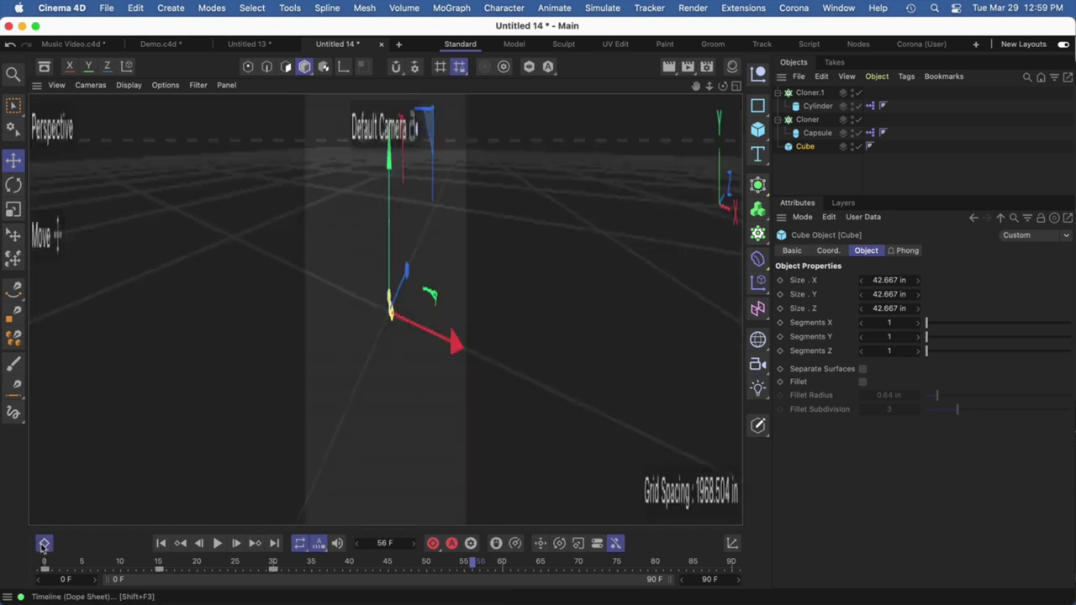
pyautogui.click(63, 216)
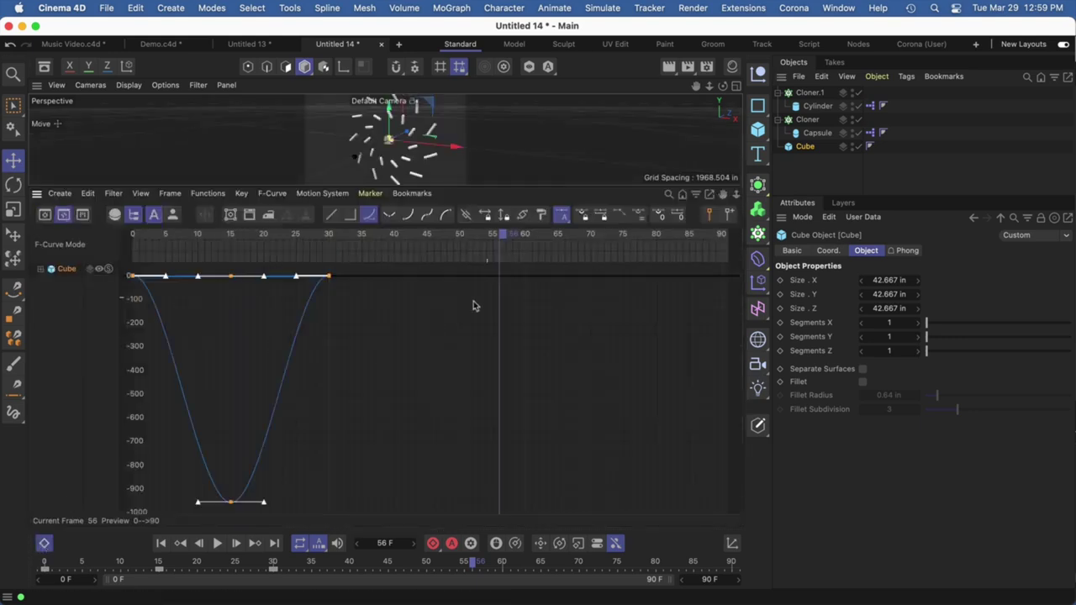
pyautogui.click(40, 269)
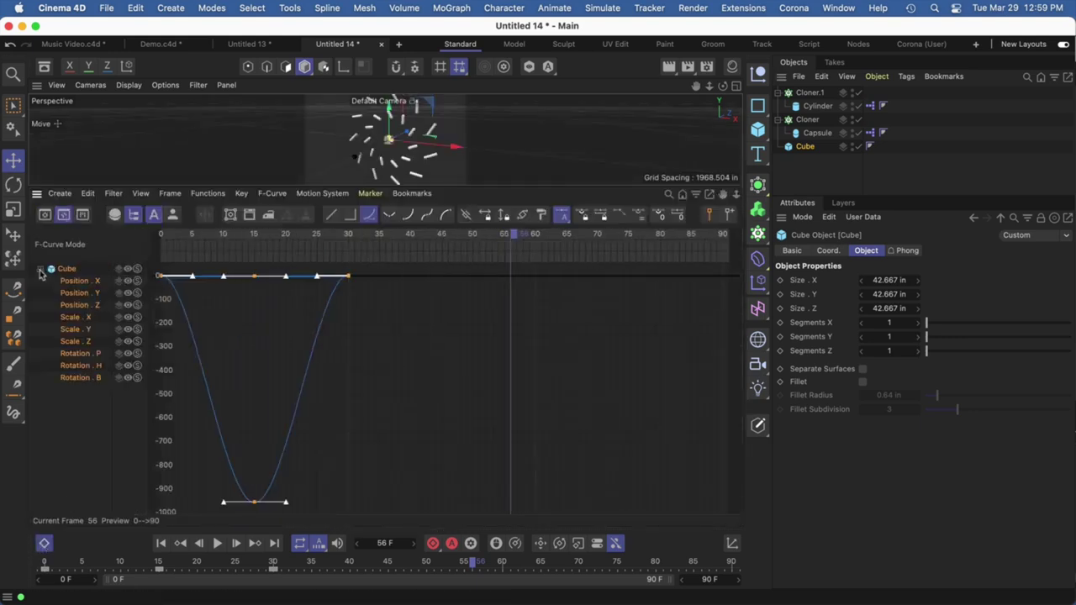
pyautogui.click(88, 306)
pyautogui.moveTo(371, 266); pyautogui.dragTo(150, 514)
pyautogui.click(208, 194)
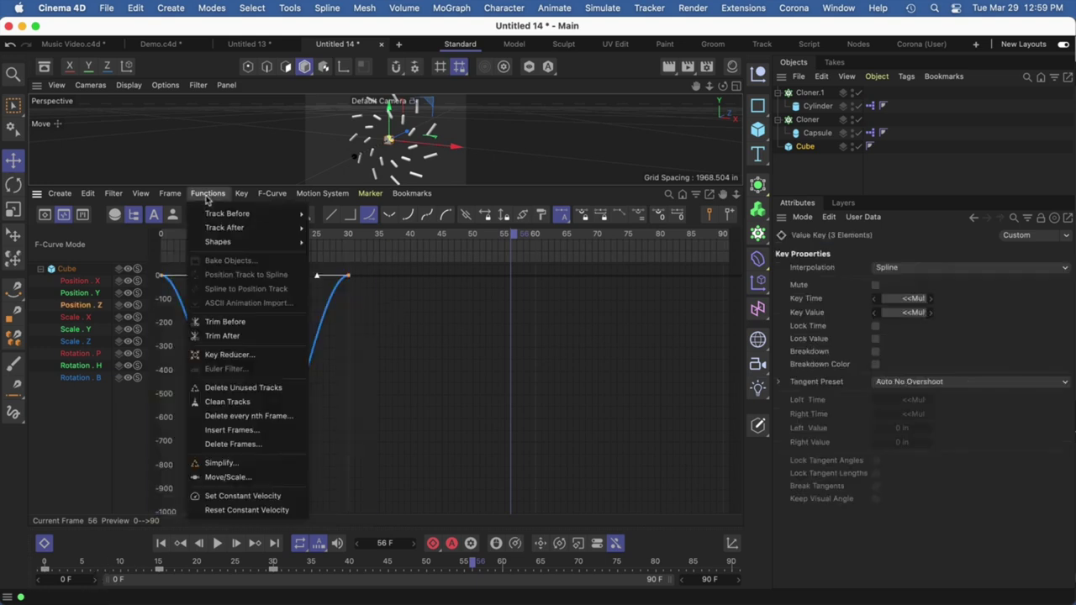
pyautogui.moveTo(231, 228)
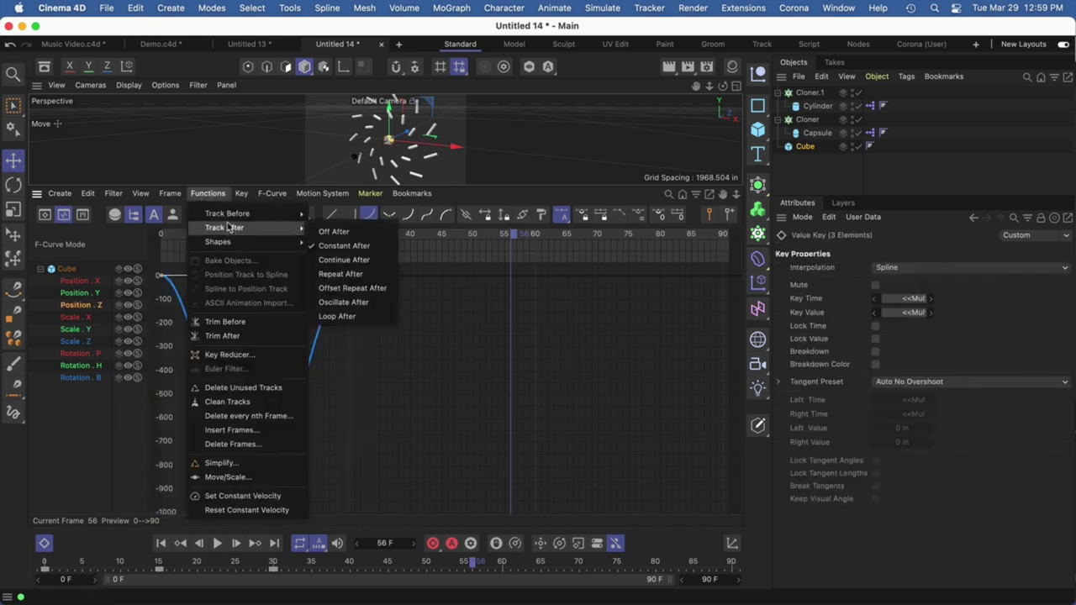
pyautogui.click(357, 274)
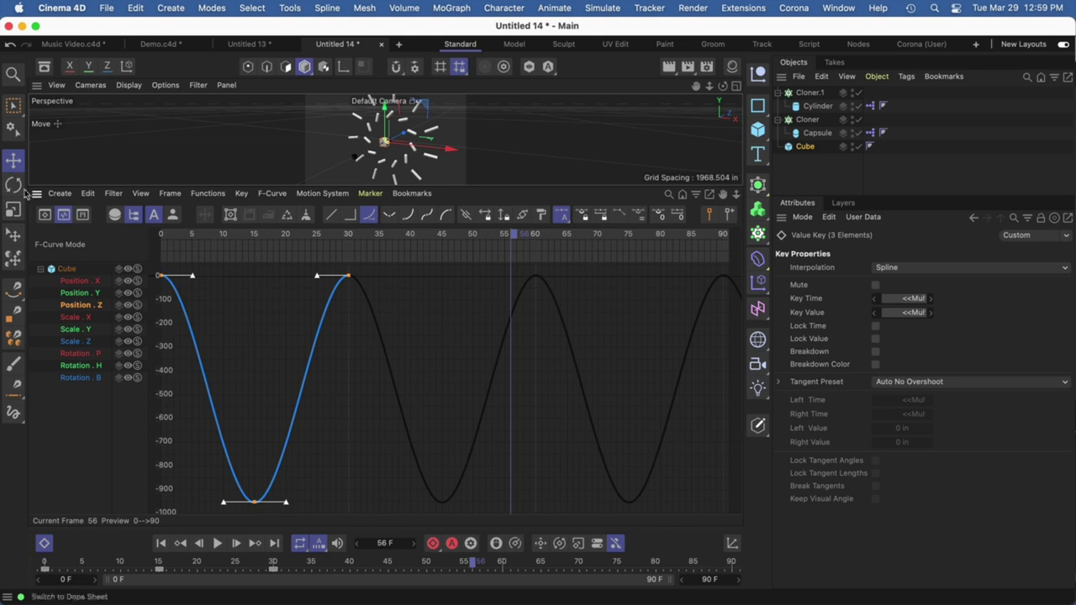
pyautogui.click(44, 542)
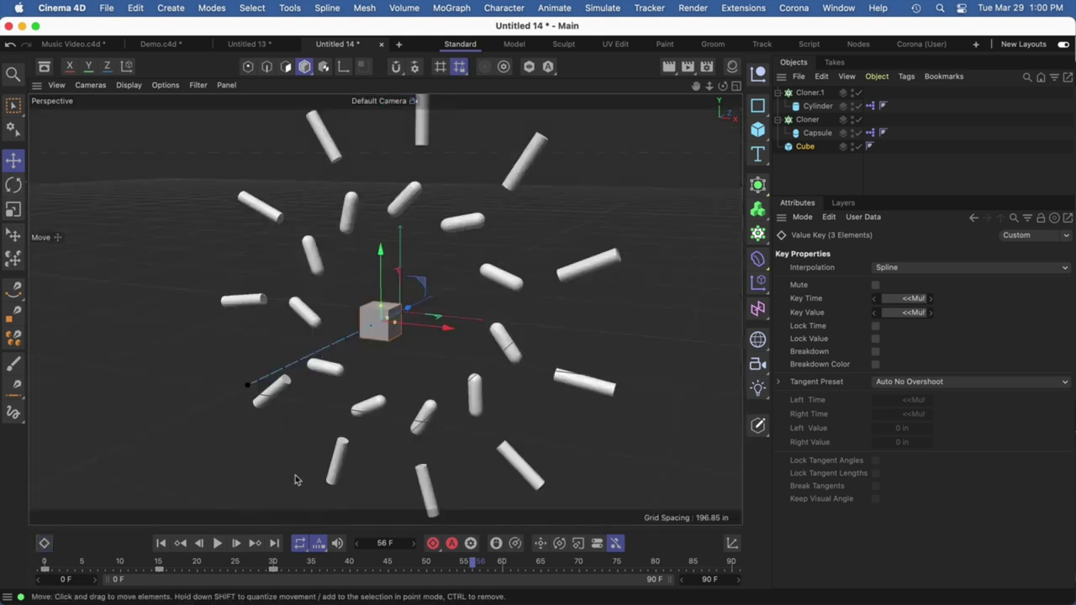
# - Play back the looping cube animation from the first frame to check both clone rings
pyautogui.click(160, 543)
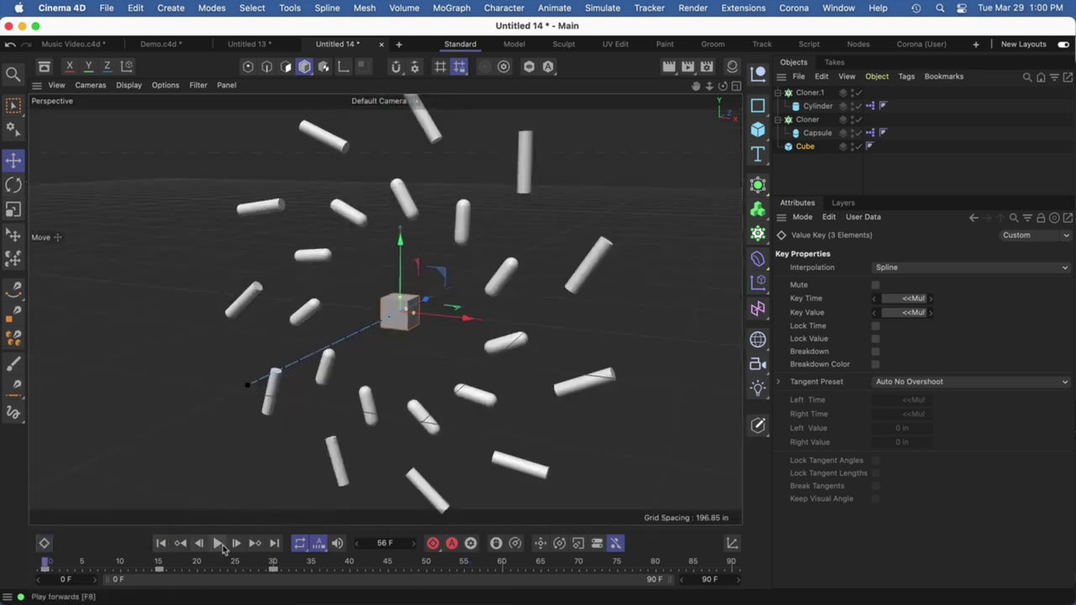
pyautogui.click(218, 543)
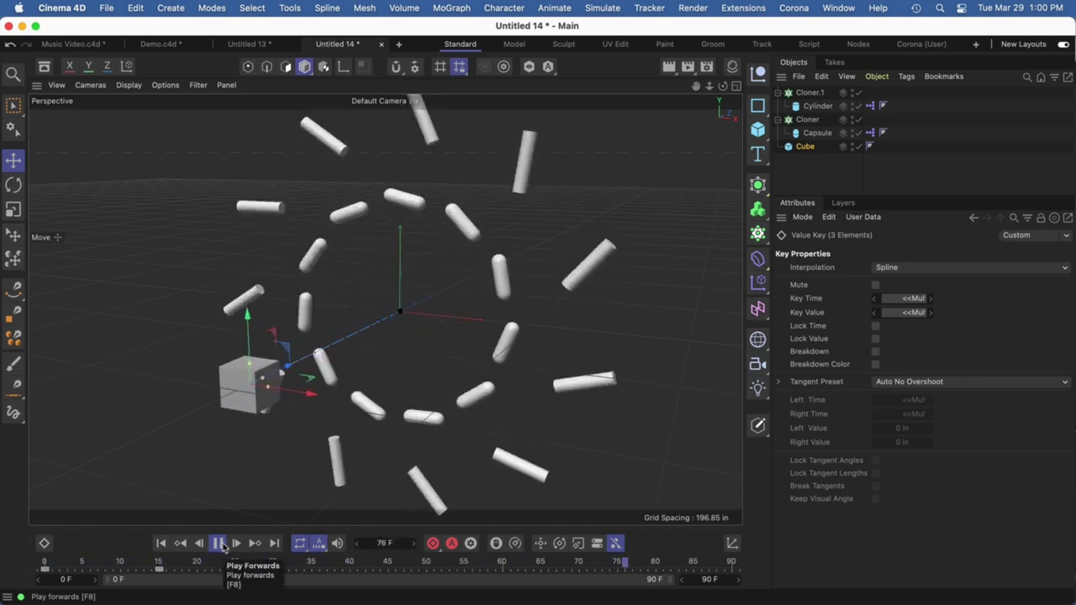
pyautogui.click(219, 543)
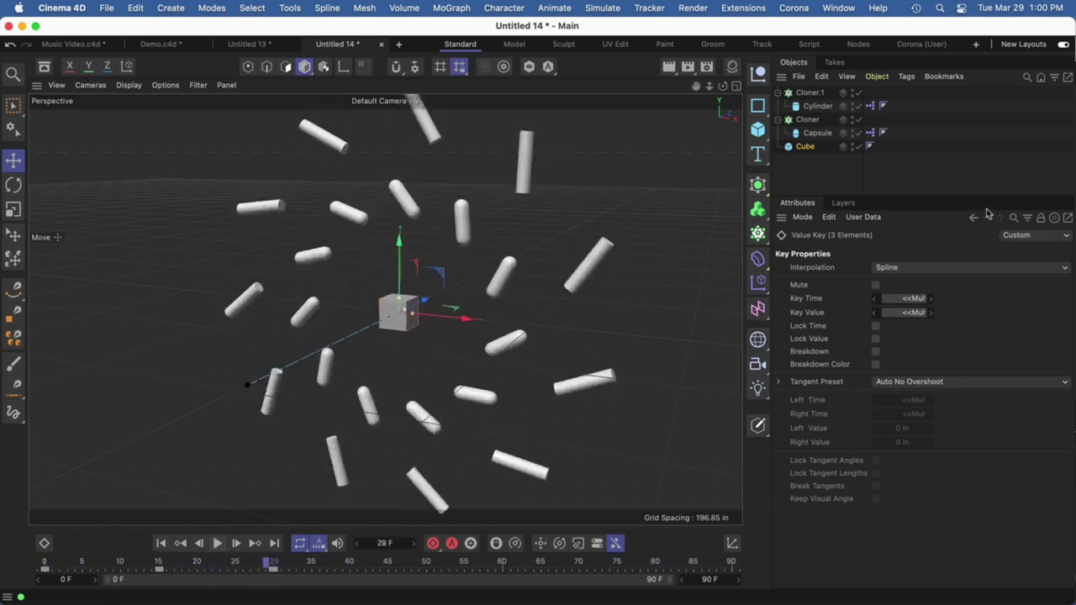
# - Reframe the Demo.c4d shot through the scene camera, closer to the grid of spheres with the spiral centred behind it
pyautogui.click(427, 326)
pyautogui.keyDown('alt'); pyautogui.moveTo(427, 326); pyautogui.dragTo(393, 310); pyautogui.keyUp('alt')
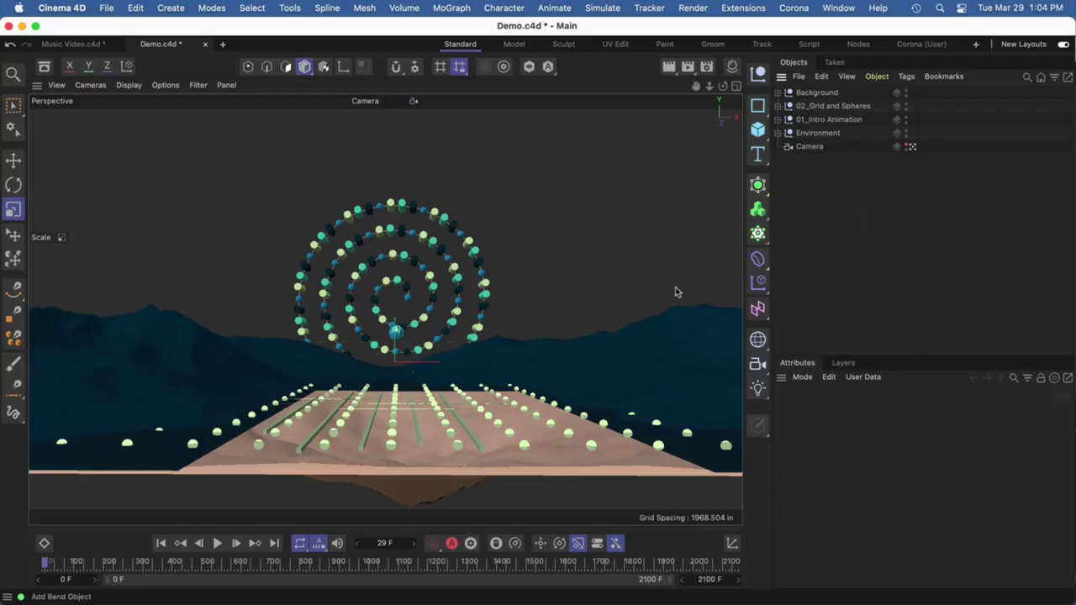
pyautogui.keyDown('alt'); pyautogui.moveTo(410, 332); pyautogui.dragTo(469, 328); pyautogui.keyUp('alt')
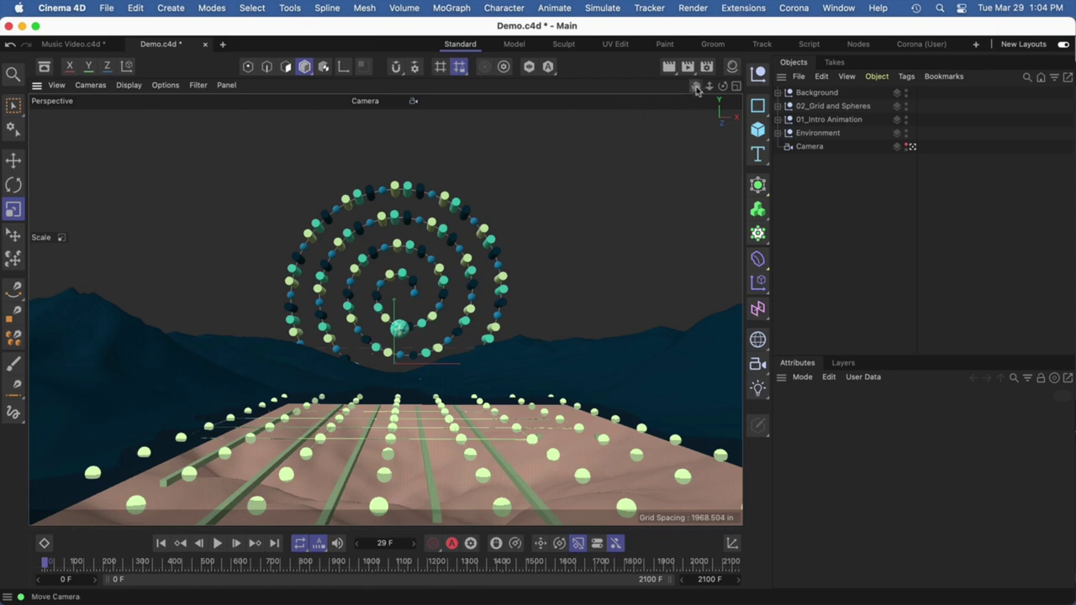
pyautogui.moveTo(695, 85); pyautogui.dragTo(695, 85)
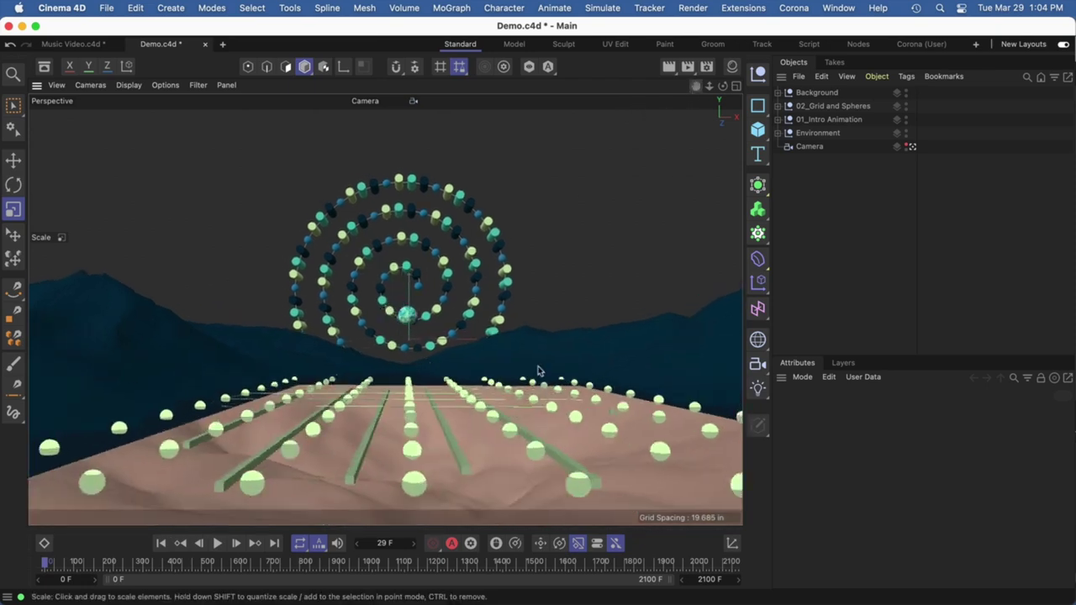
pyautogui.keyDown('alt'); pyautogui.moveTo(541, 371); pyautogui.dragTo(480, 382); pyautogui.keyUp('alt')
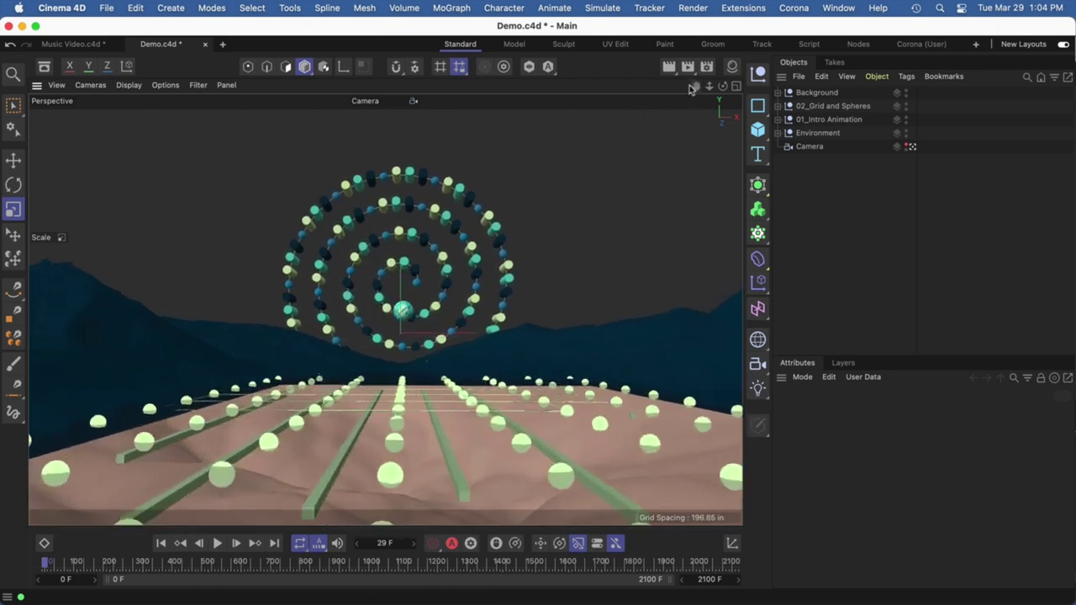
pyautogui.moveTo(695, 85); pyautogui.dragTo(694, 85)
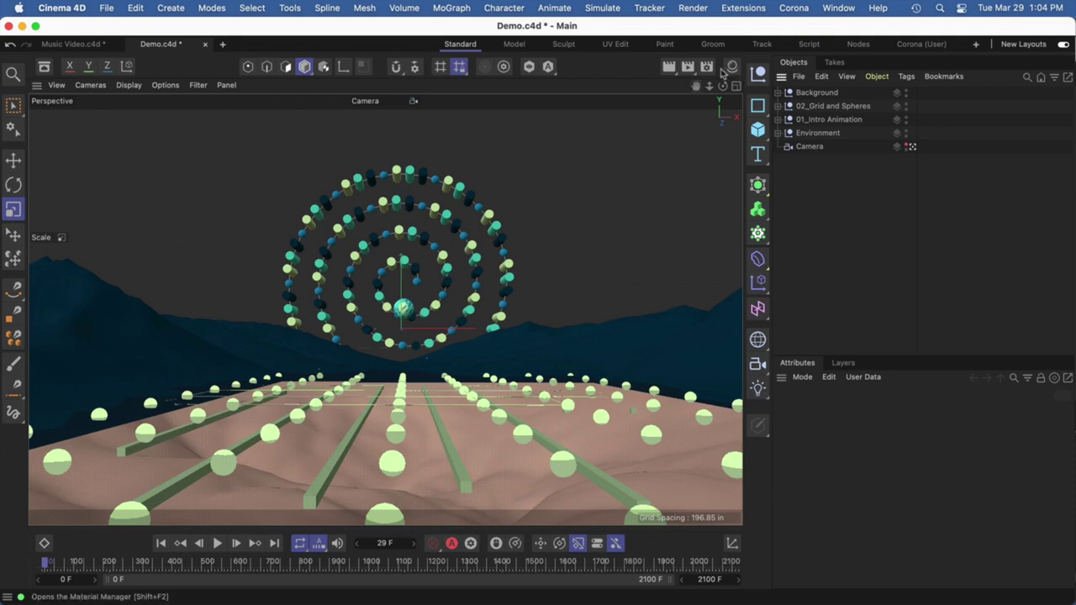
# - Add a null renamed Cameras and place the scene's camera inside it at the end of the object hierarchy
pyautogui.click(758, 74)
pyautogui.doubleClick(806, 93)
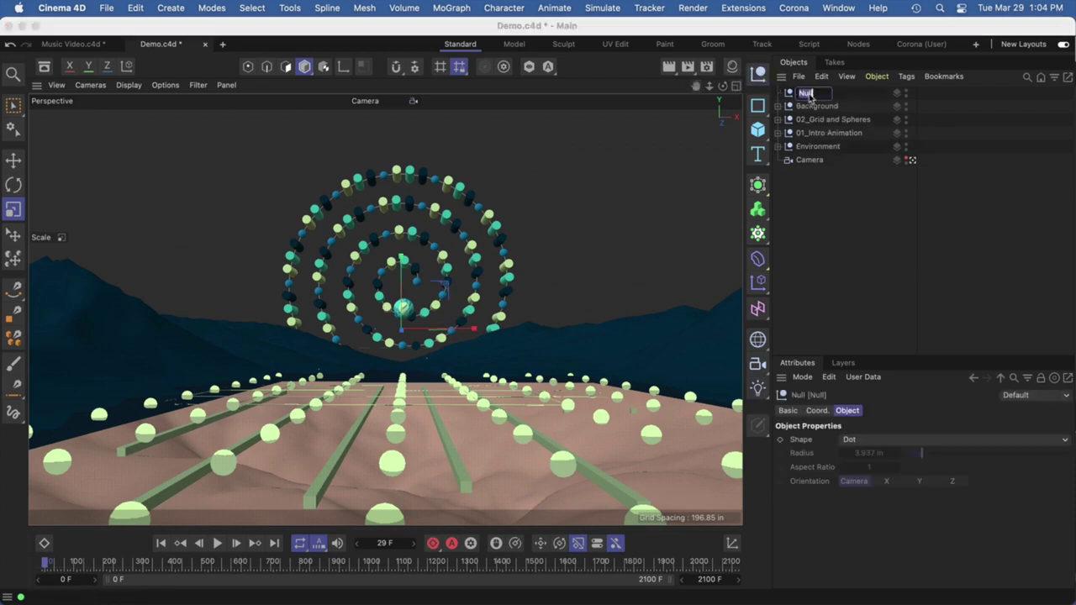
pyautogui.write('Cameras')
pyautogui.press('Return')
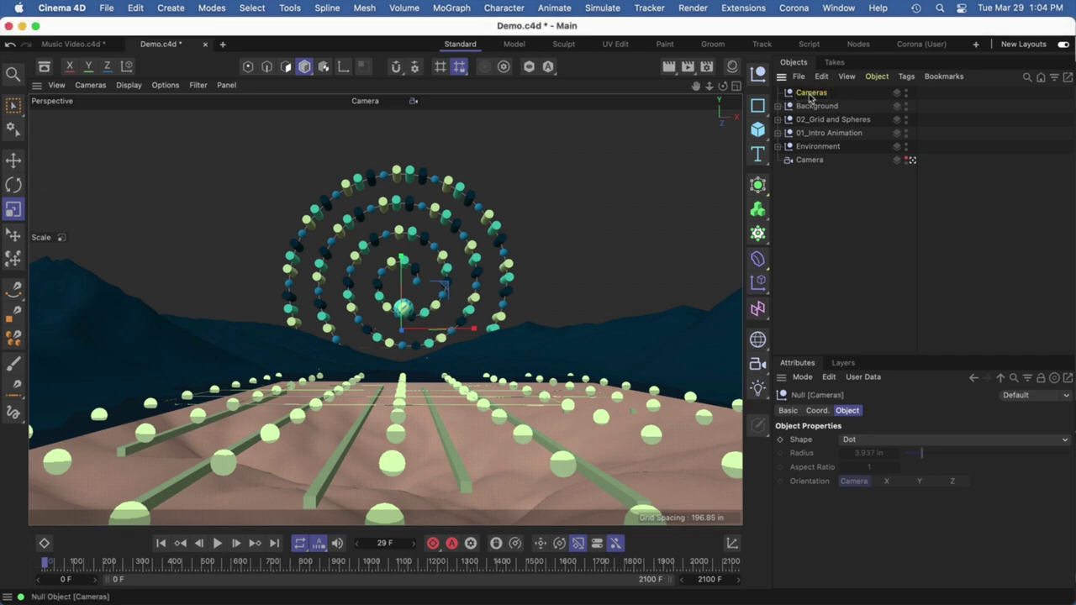
pyautogui.moveTo(811, 95); pyautogui.dragTo(818, 147)
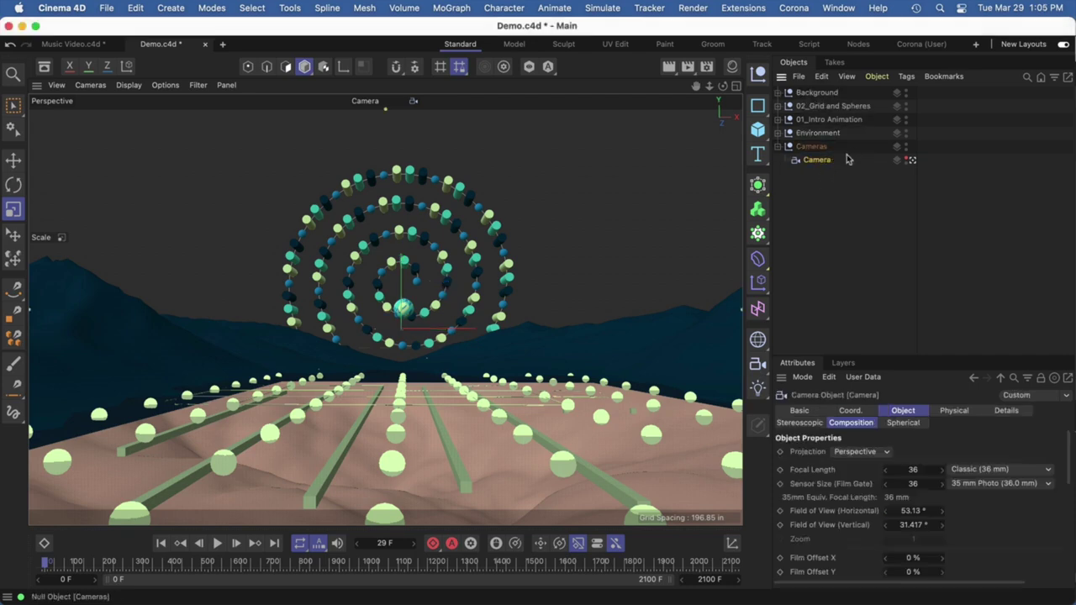
# - Make the camera visible in the viewport and compare the shot with its composition Grid helper off and on, leaving it on
pyautogui.click(910, 160)
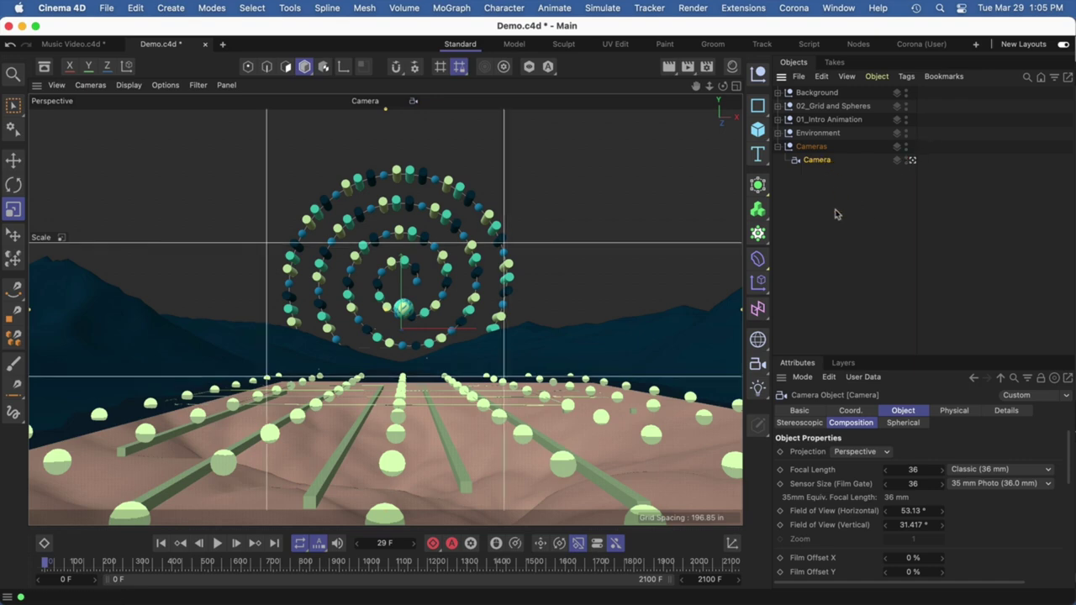
pyautogui.moveTo(696, 87); pyautogui.dragTo(696, 86)
pyautogui.click(854, 424)
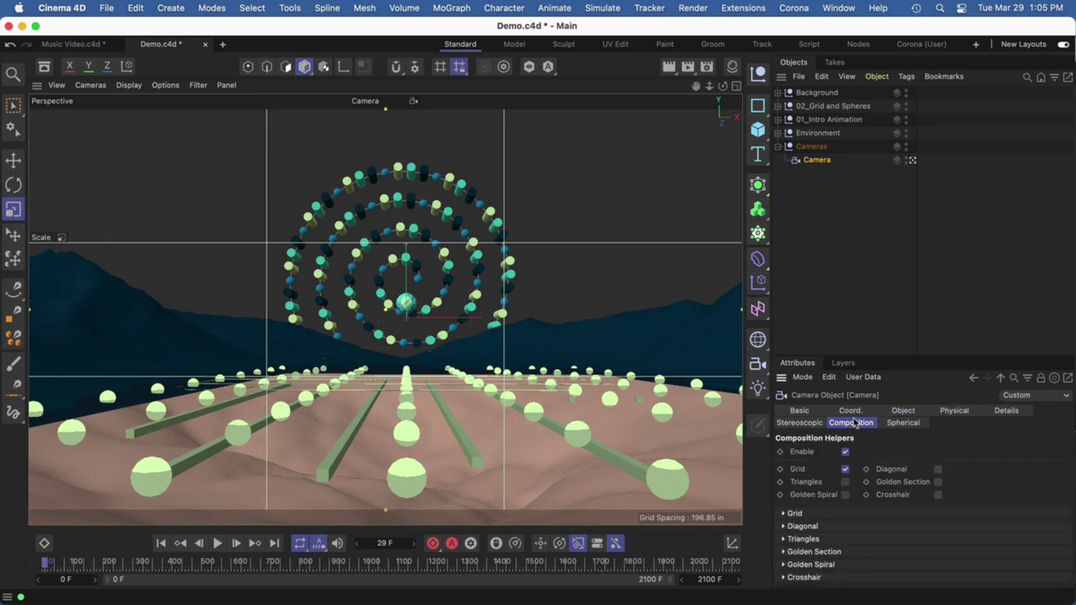
pyautogui.click(844, 470)
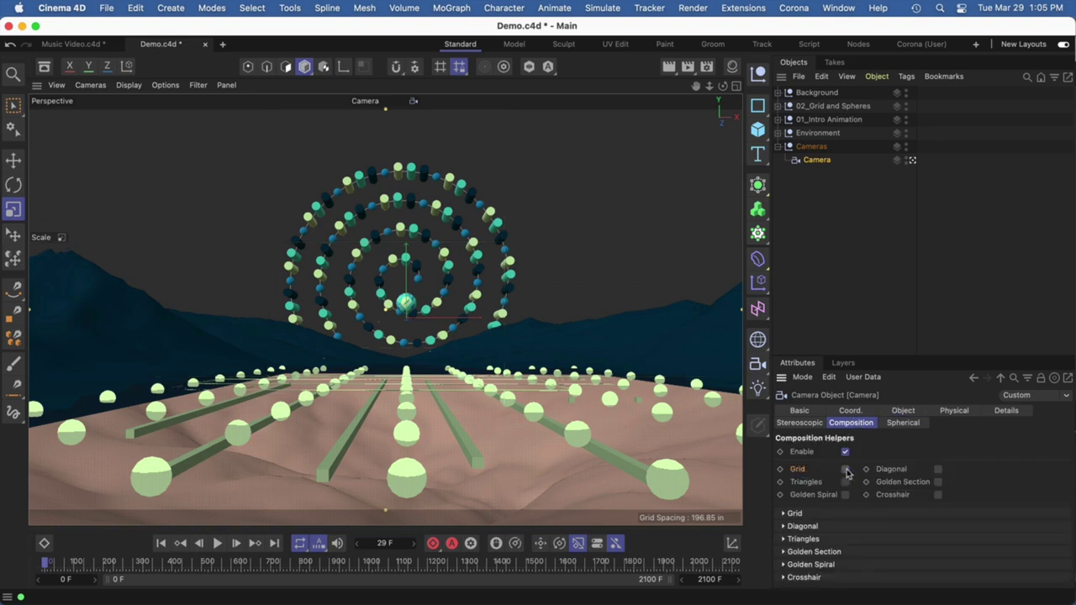
pyautogui.click(845, 470)
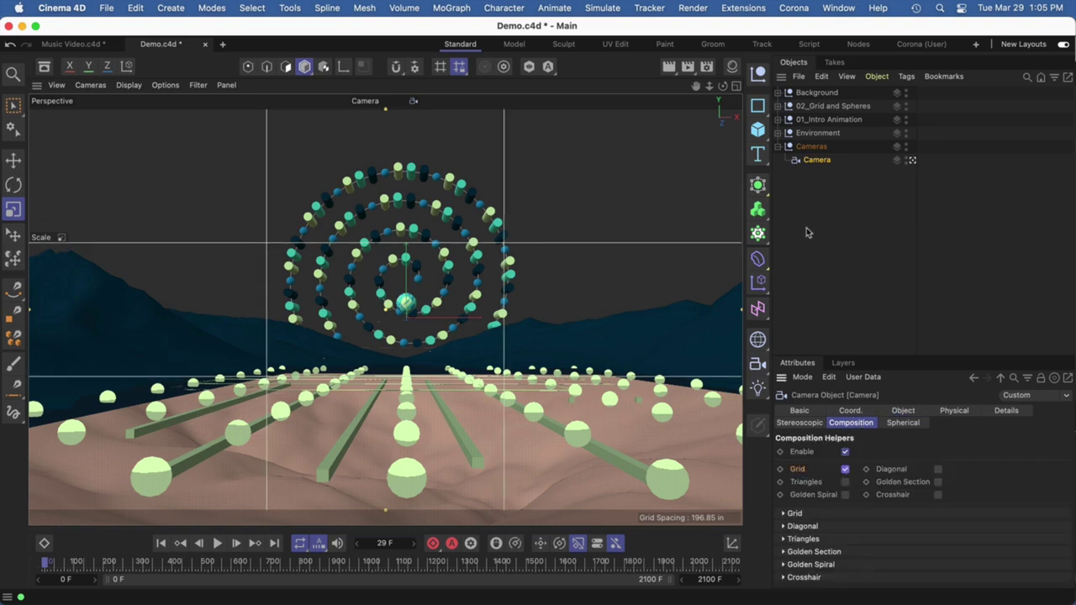
# - Hide the Background and 02_Grid and Spheres groups and reframe the camera on the floating sphere using the composition grid
pyautogui.moveTo(695, 87); pyautogui.dragTo(723, 87)
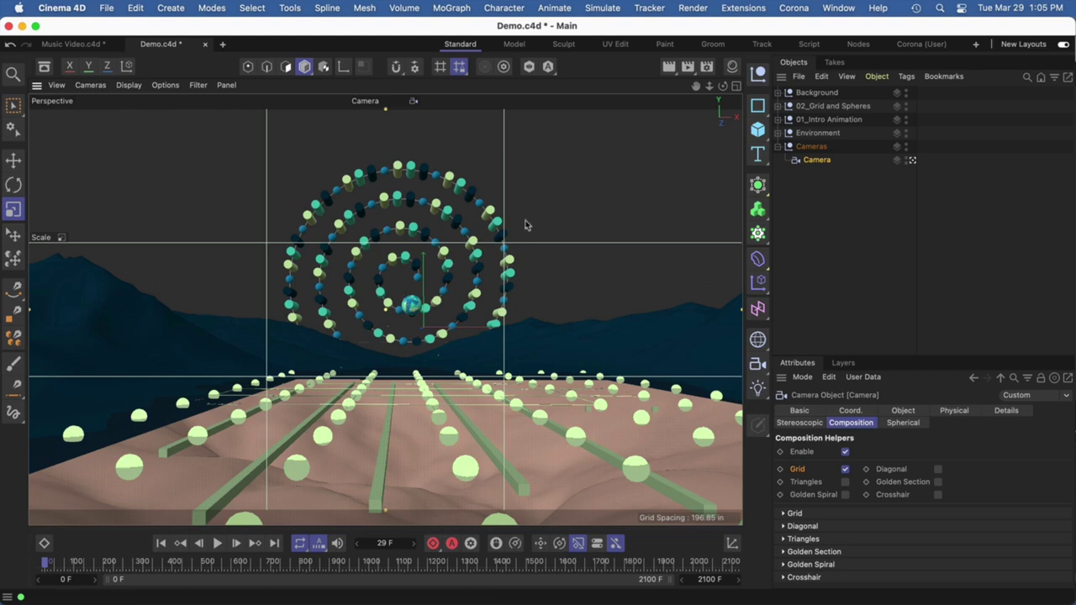
pyautogui.click(905, 92)
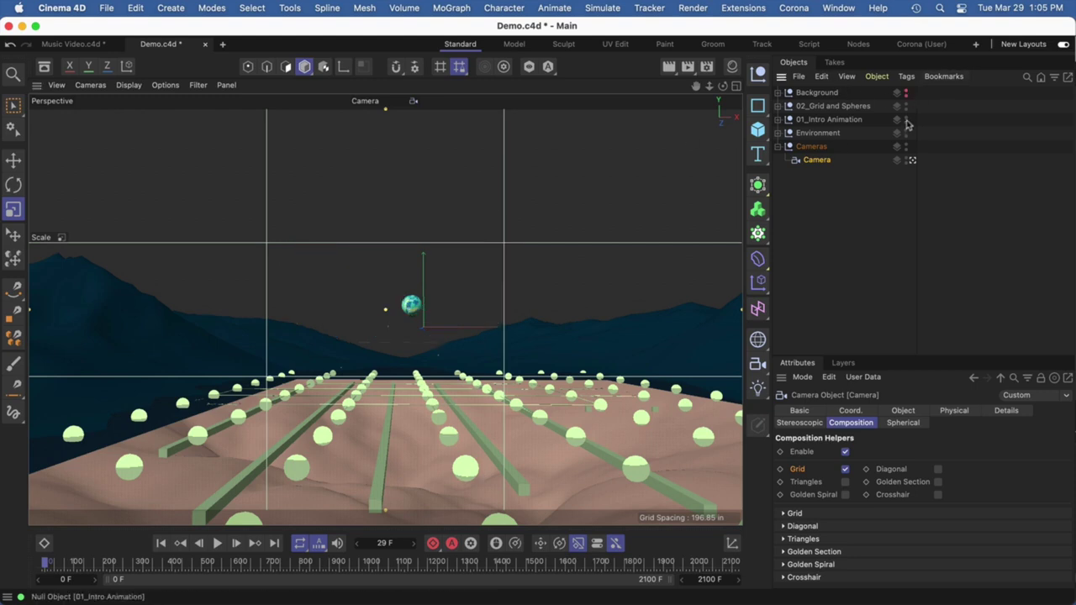
pyautogui.click(905, 106)
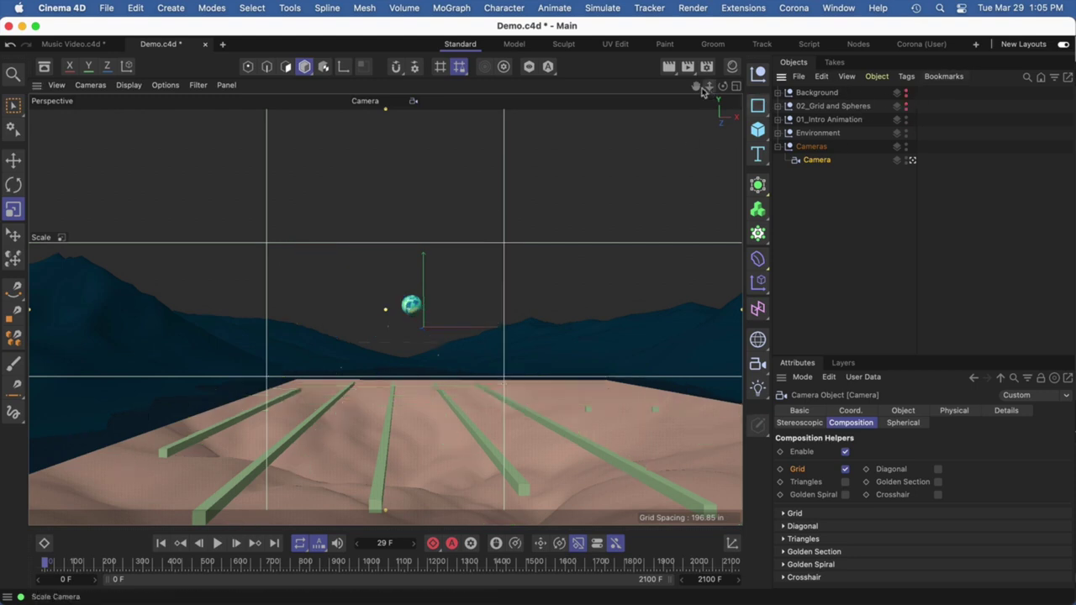
pyautogui.moveTo(695, 86); pyautogui.dragTo(681, 63)
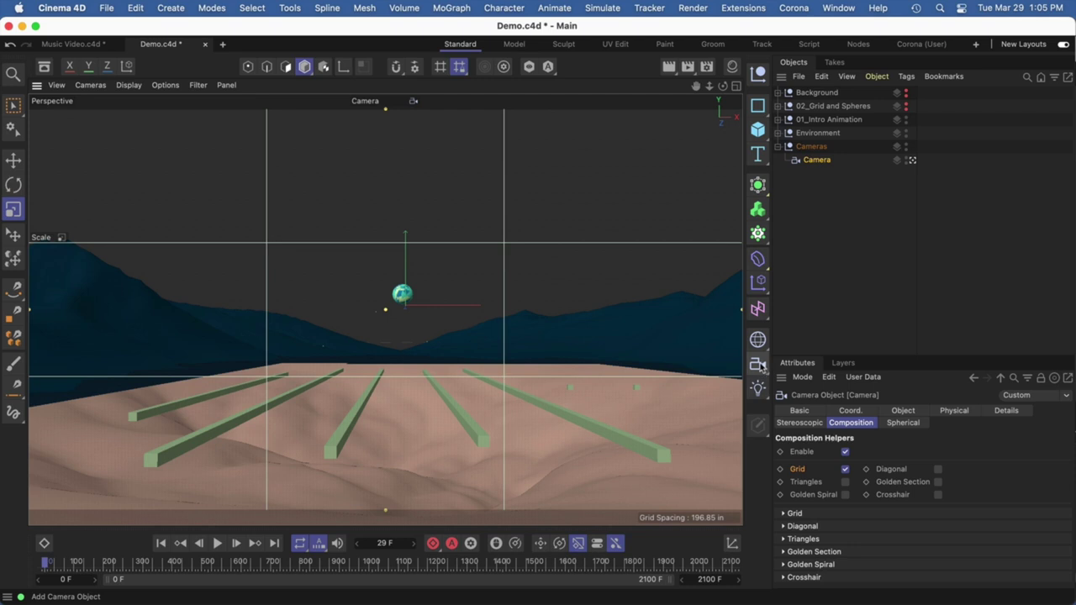
# - Add a Stage object and place it inside the Cameras null, below the camera
pyautogui.click(827, 296)
pyautogui.moveTo(758, 340)
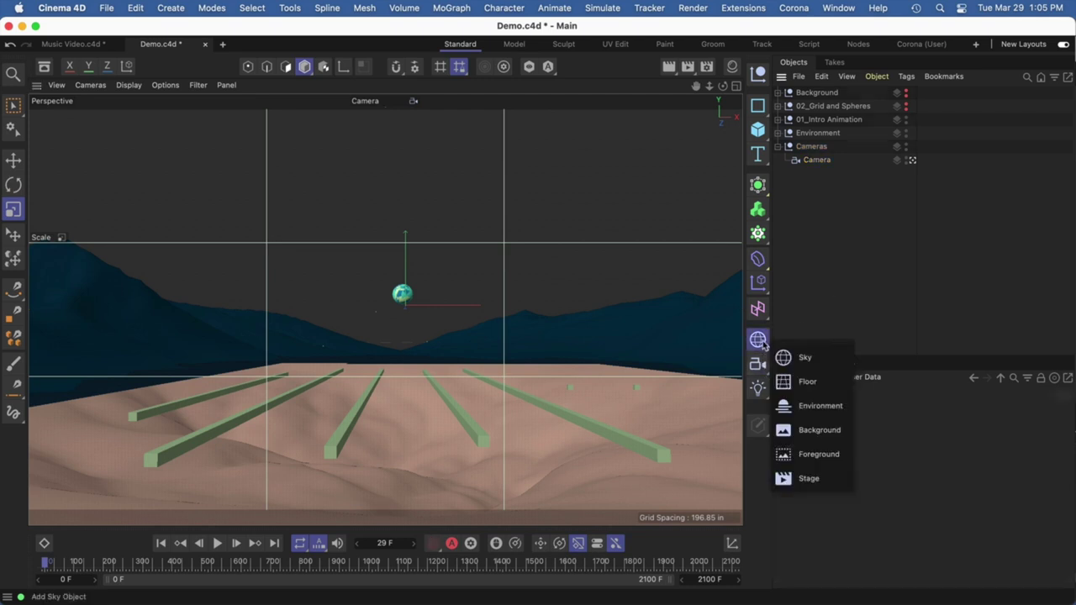
pyautogui.click(805, 479)
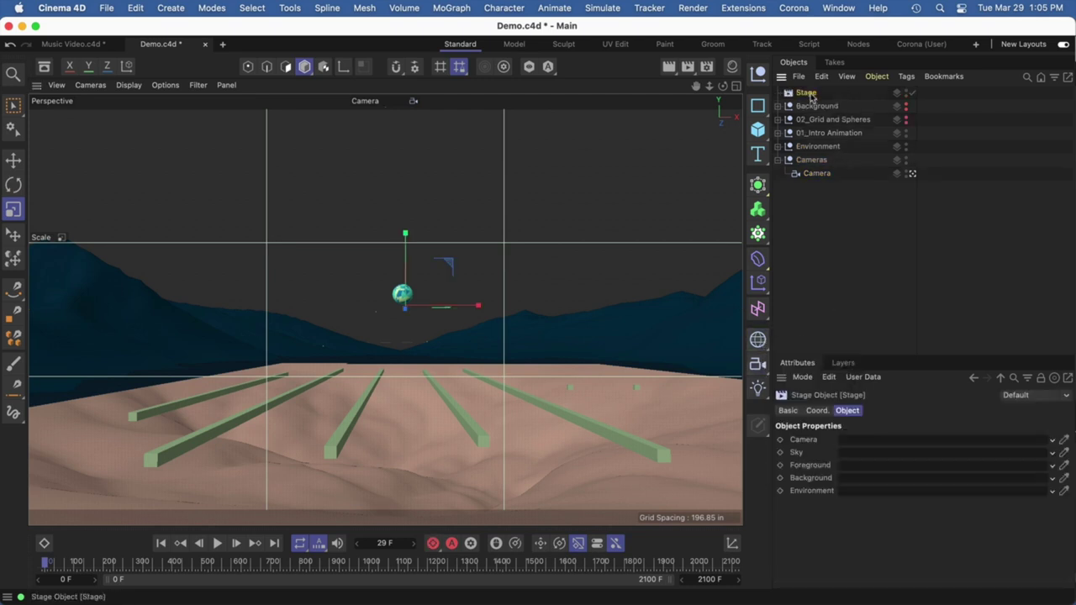
pyautogui.moveTo(811, 97); pyautogui.dragTo(820, 177)
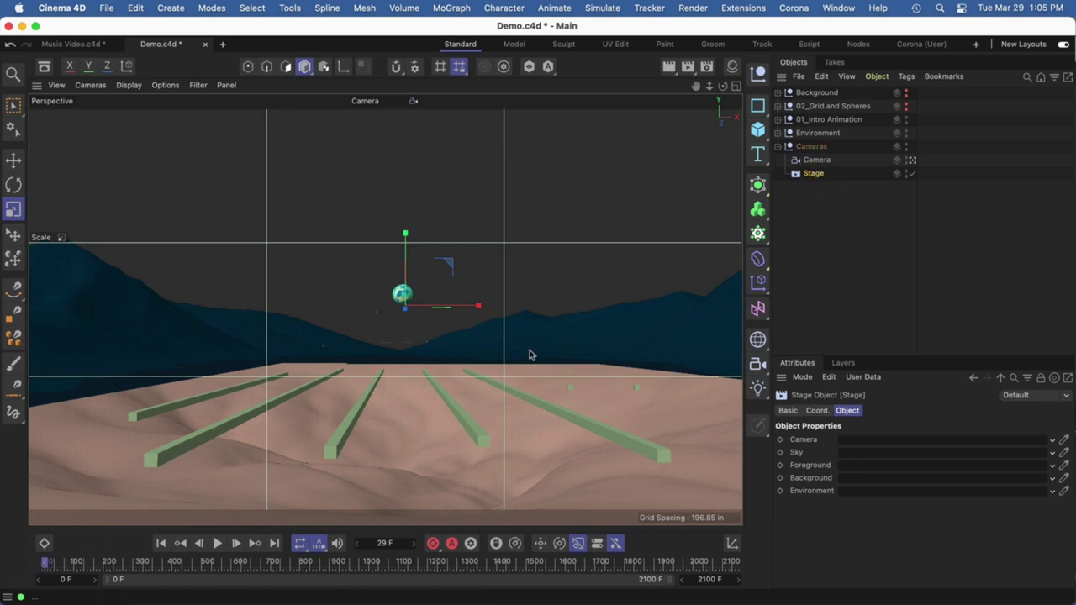
# - Rename the camera as Camera_01 and assign it as the Stage object's Camera, keyframed at the start of the timeline
pyautogui.click(816, 162)
pyautogui.doubleClick(834, 161)
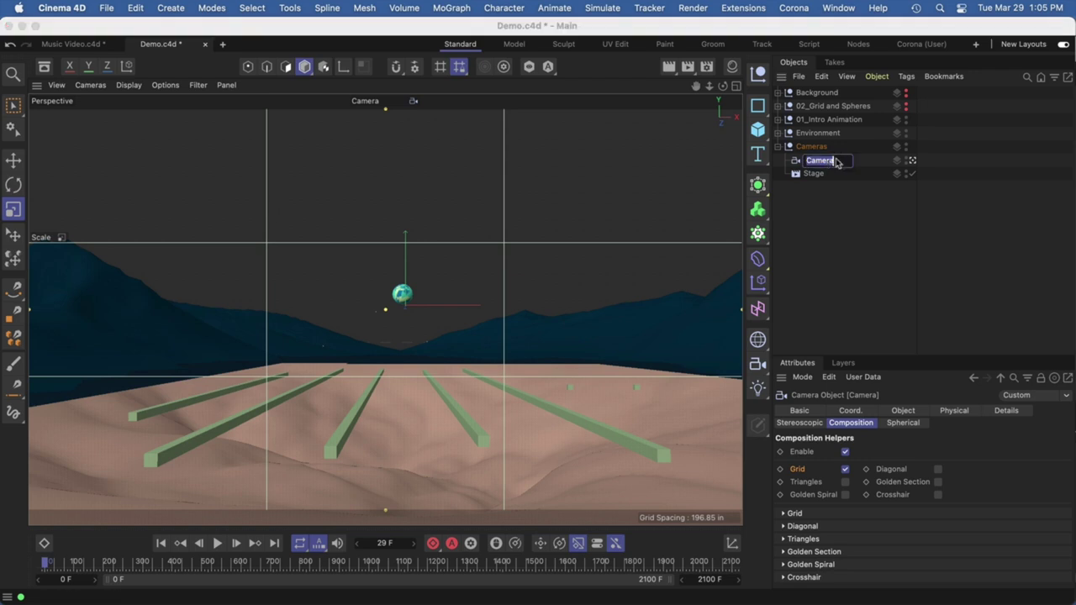
pyautogui.write('_01')
pyautogui.press('Return')
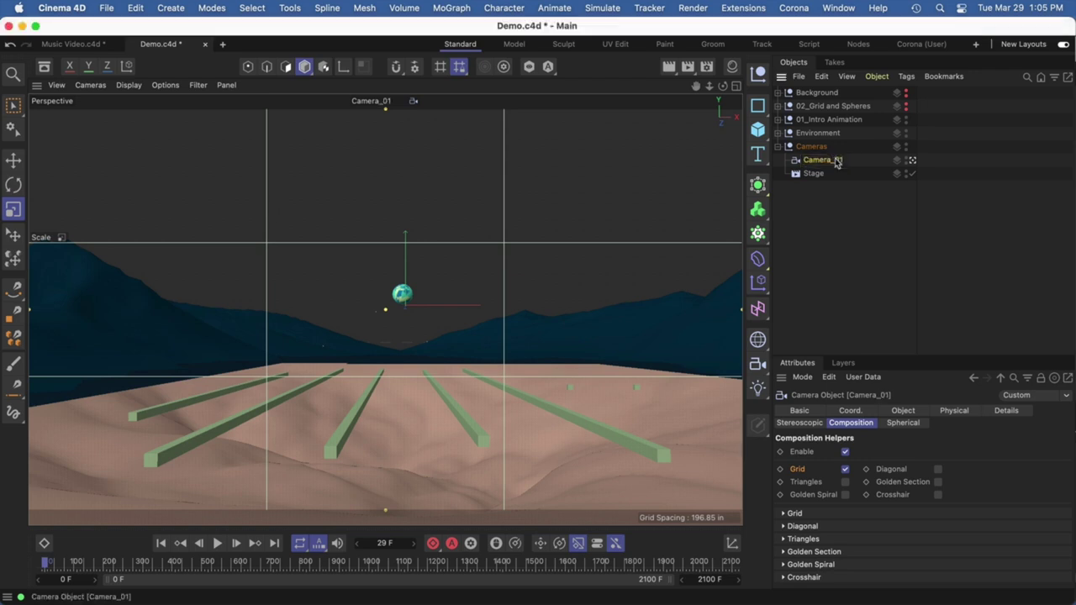
pyautogui.click(812, 174)
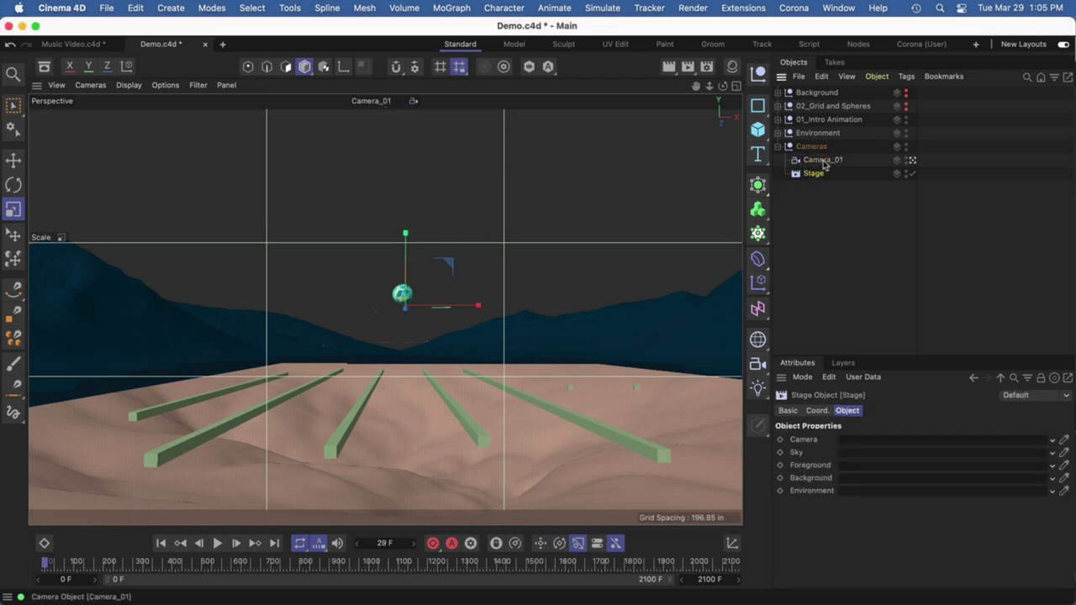
pyautogui.moveTo(821, 164); pyautogui.dragTo(883, 441)
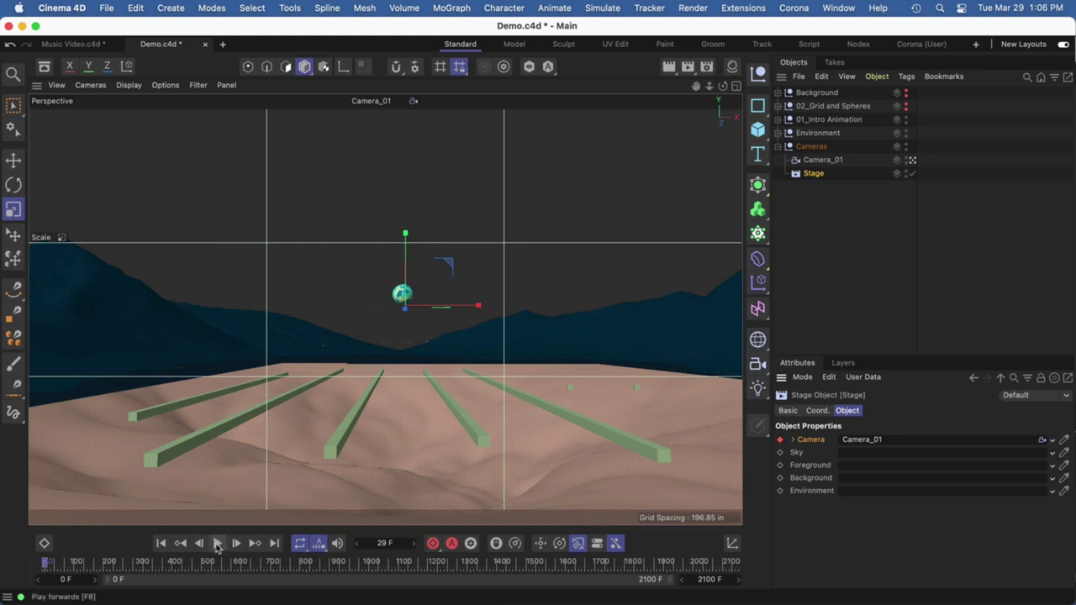
# - Play back the intro animation through Camera_01, stop it, and move the playhead to frame 331
pyautogui.click(216, 543)
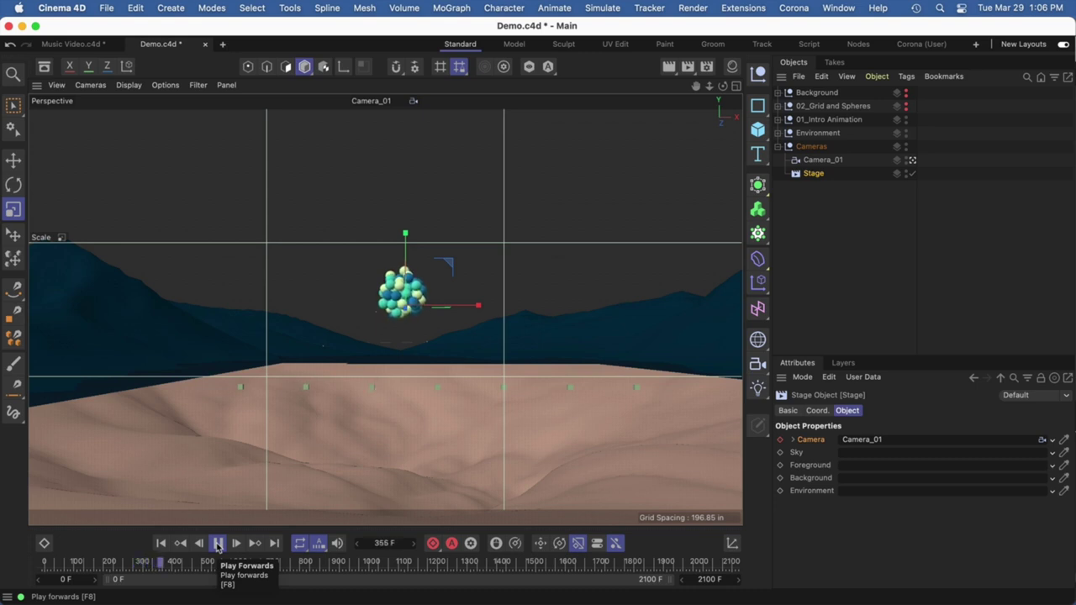
pyautogui.click(216, 544)
pyautogui.moveTo(159, 563); pyautogui.dragTo(153, 563)
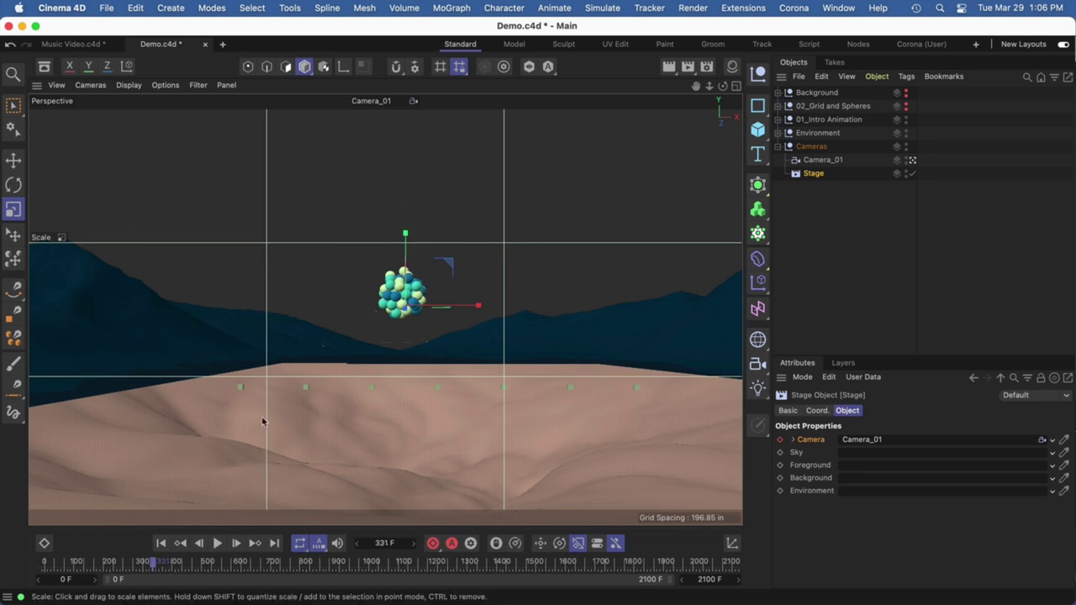
# - Keyframe Camera_01 at frame 0 and move the playhead to frame 355
pyautogui.click(822, 160)
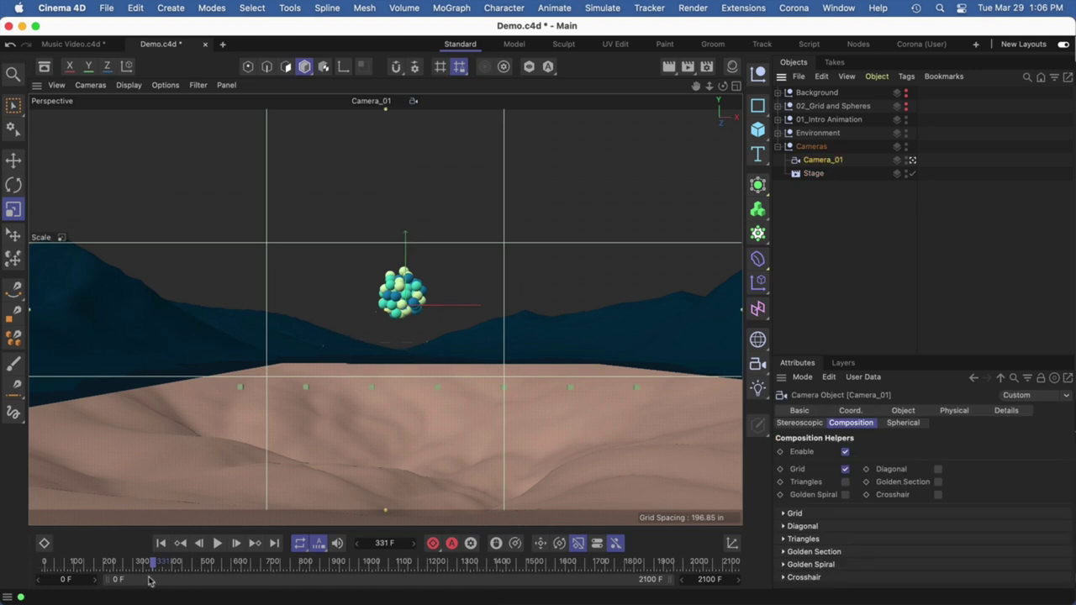
pyautogui.moveTo(153, 563); pyautogui.dragTo(44, 561)
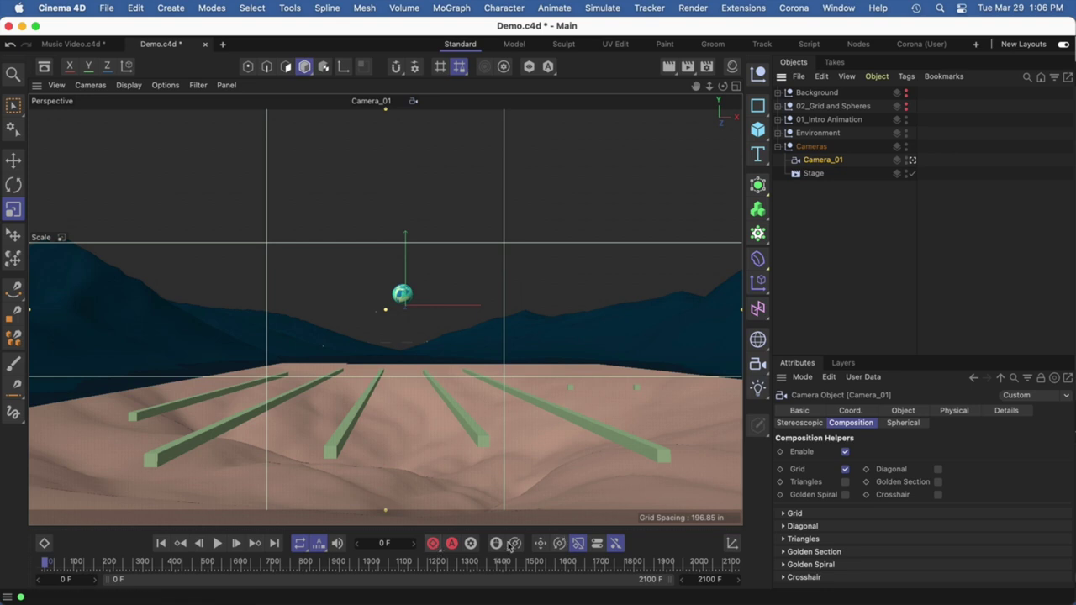
pyautogui.click(166, 566)
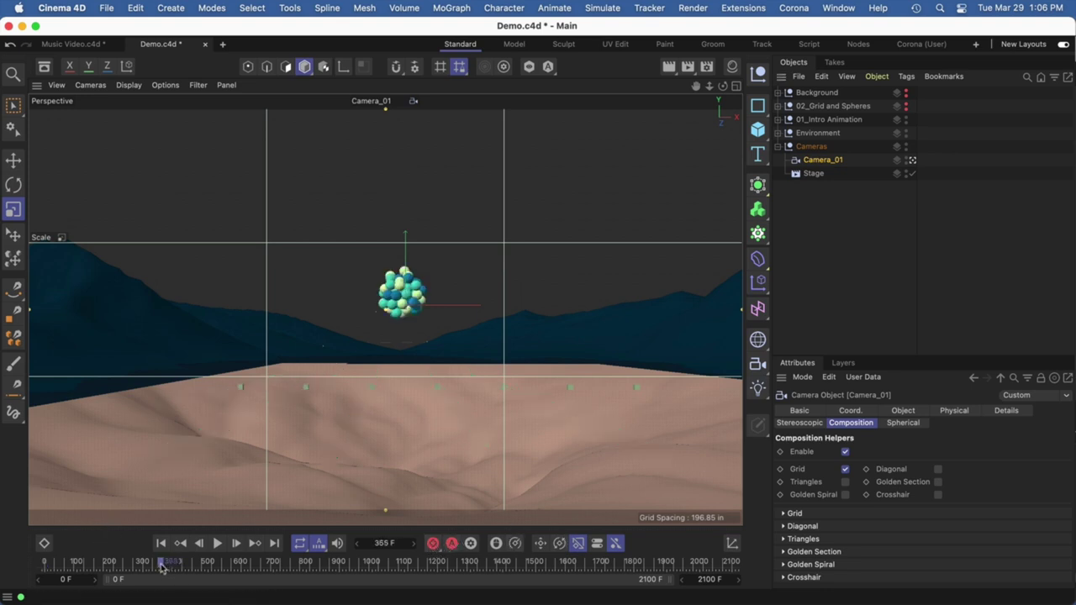
pyautogui.moveTo(162, 567); pyautogui.dragTo(159, 567)
# - Move Camera_01 closer to the floating sphere, recenter the sphere in its frame, keyframe it at frame 355, and scrub back to frame 331
pyautogui.click(735, 86)
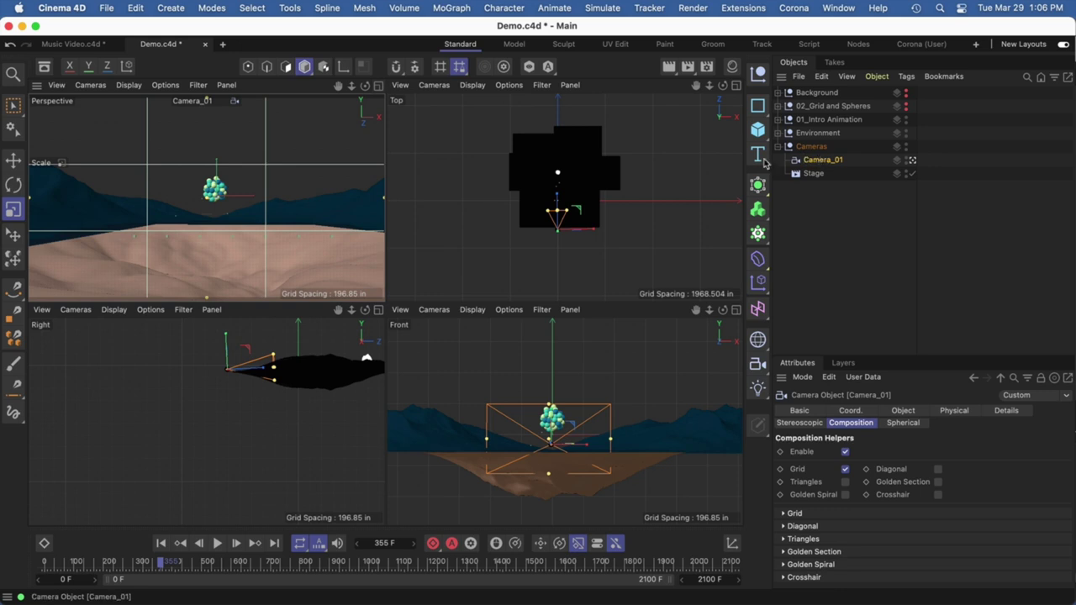
pyautogui.press('e')
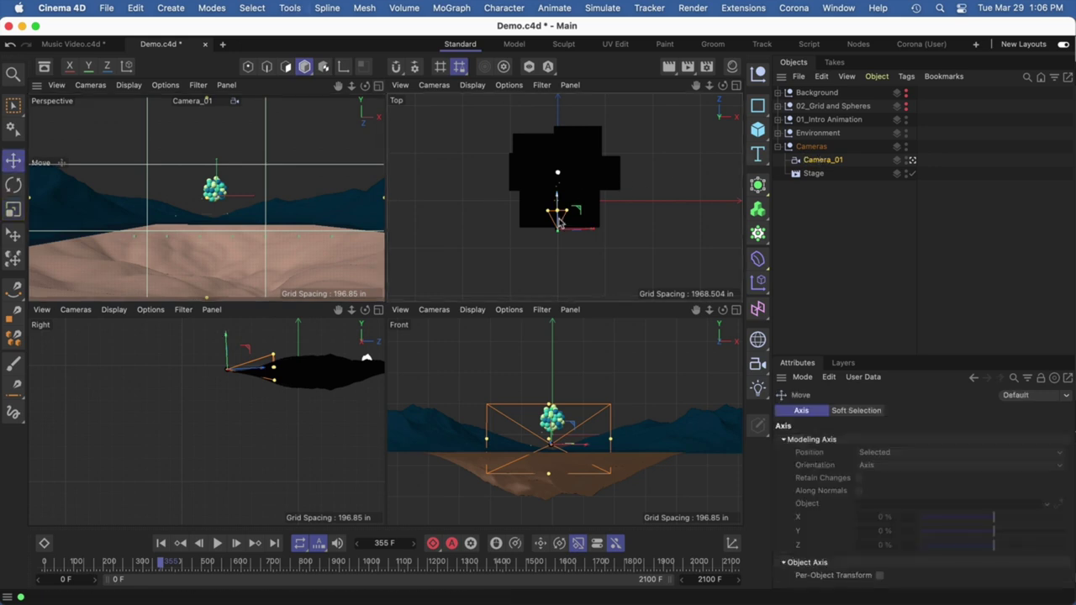
pyautogui.moveTo(559, 220); pyautogui.dragTo(563, 193)
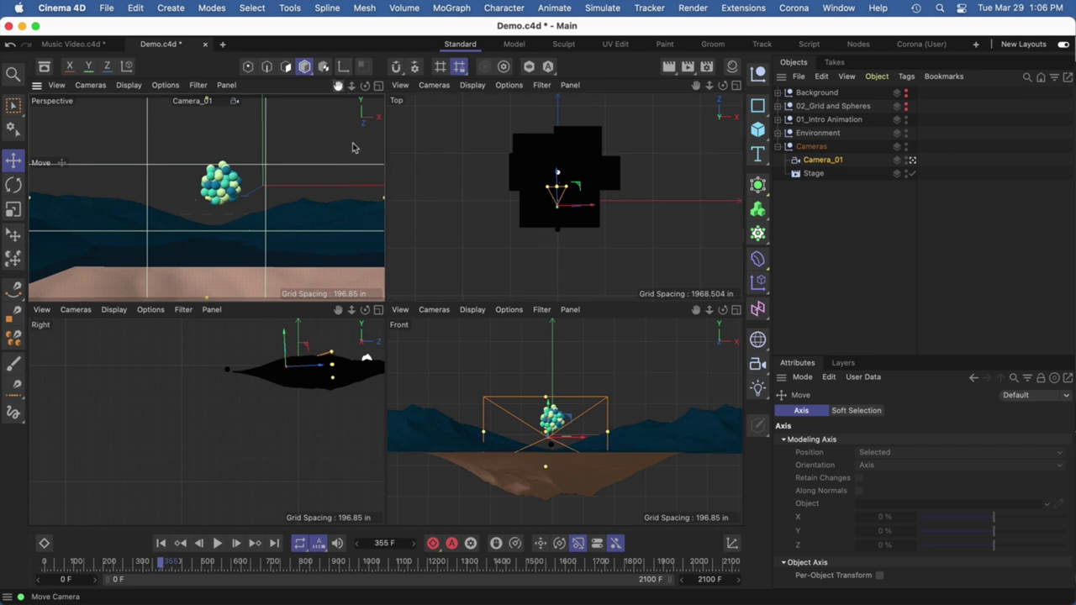
pyautogui.moveTo(338, 85); pyautogui.dragTo(327, 84)
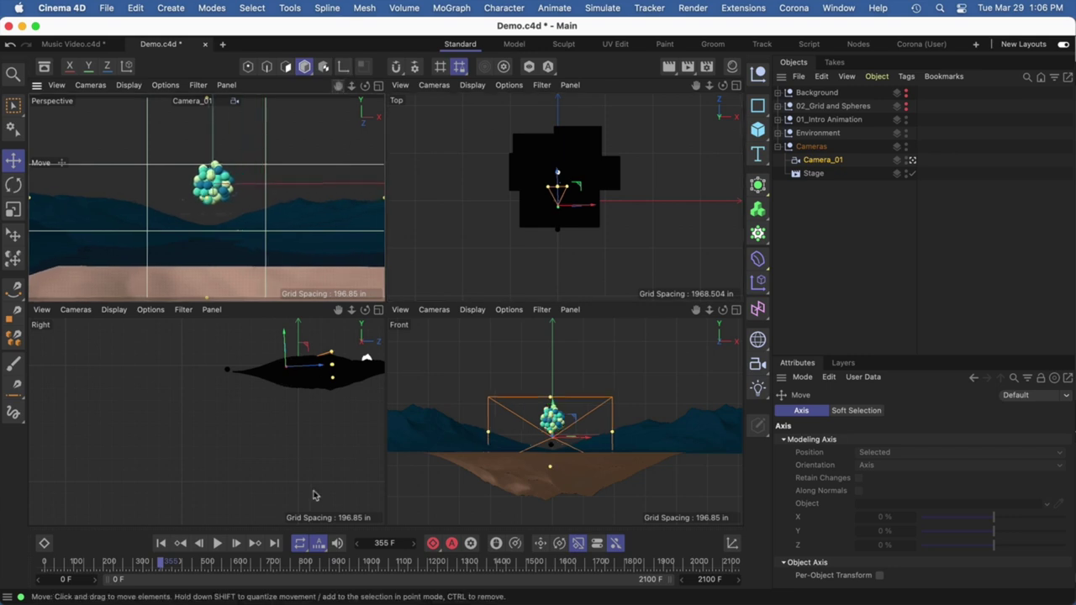
pyautogui.click(378, 85)
pyautogui.moveTo(43, 566); pyautogui.dragTo(153, 562)
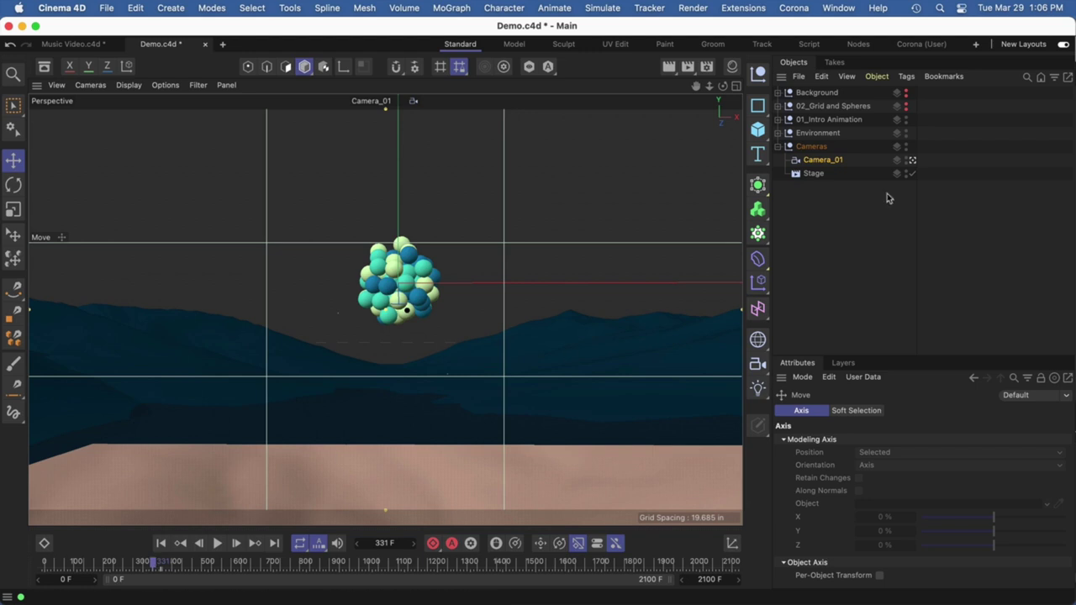
# - Add a second camera, rename it Camera_02, and place it inside the Cameras null above Camera_01
pyautogui.click(844, 207)
pyautogui.moveTo(765, 367); pyautogui.dragTo(798, 379)
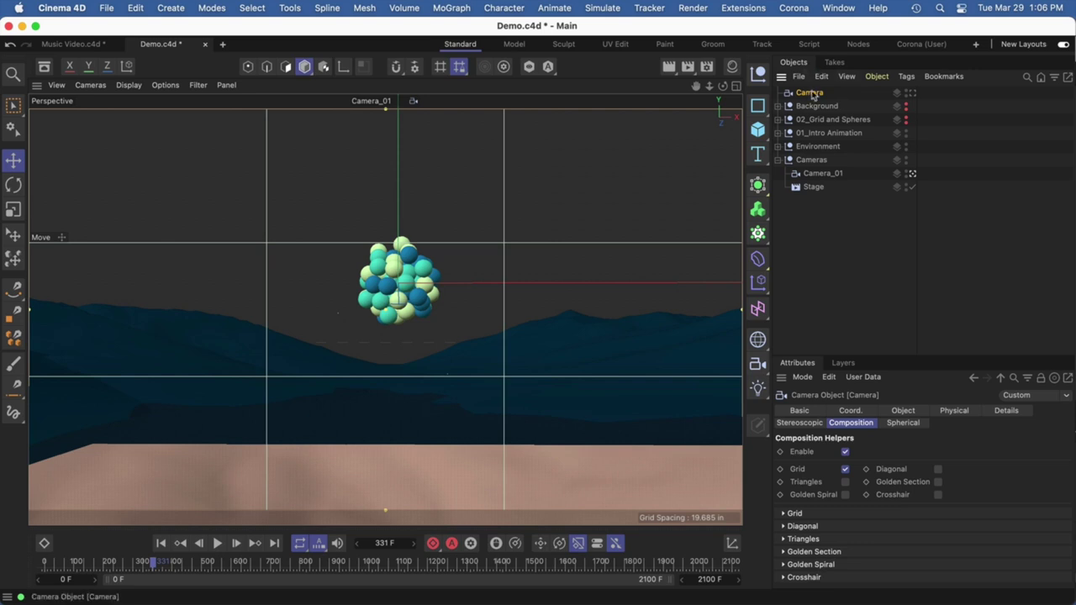
pyautogui.doubleClick(836, 94)
pyautogui.write('_0')
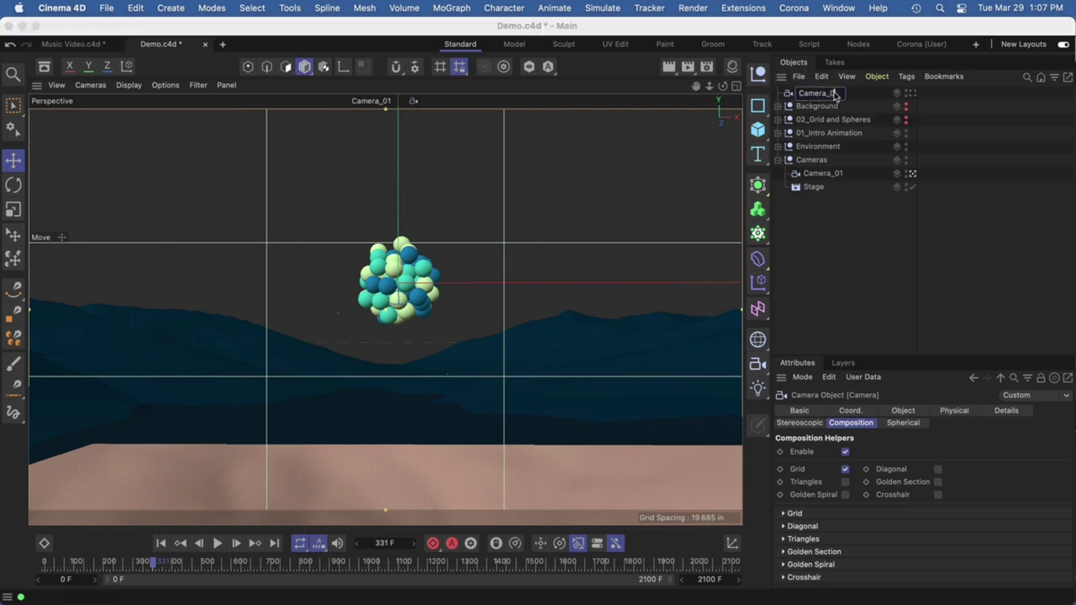
pyautogui.write('2')
pyautogui.press('Return')
pyautogui.moveTo(819, 95); pyautogui.dragTo(836, 171)
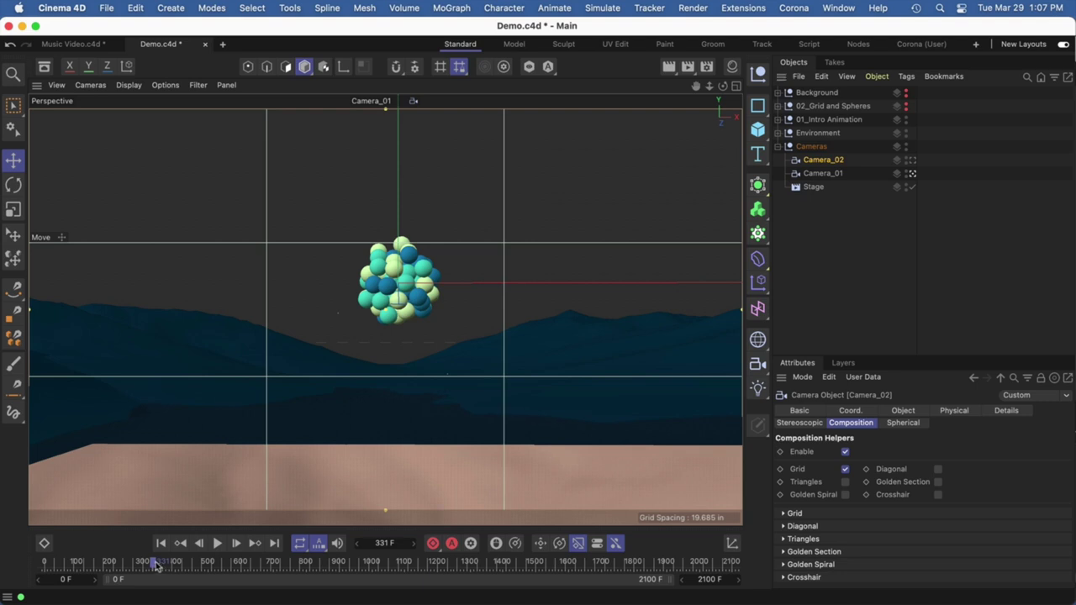
# - At frame 353, assign Camera_02 as the Stage object's Camera and keyframe it
pyautogui.moveTo(156, 565); pyautogui.dragTo(162, 564)
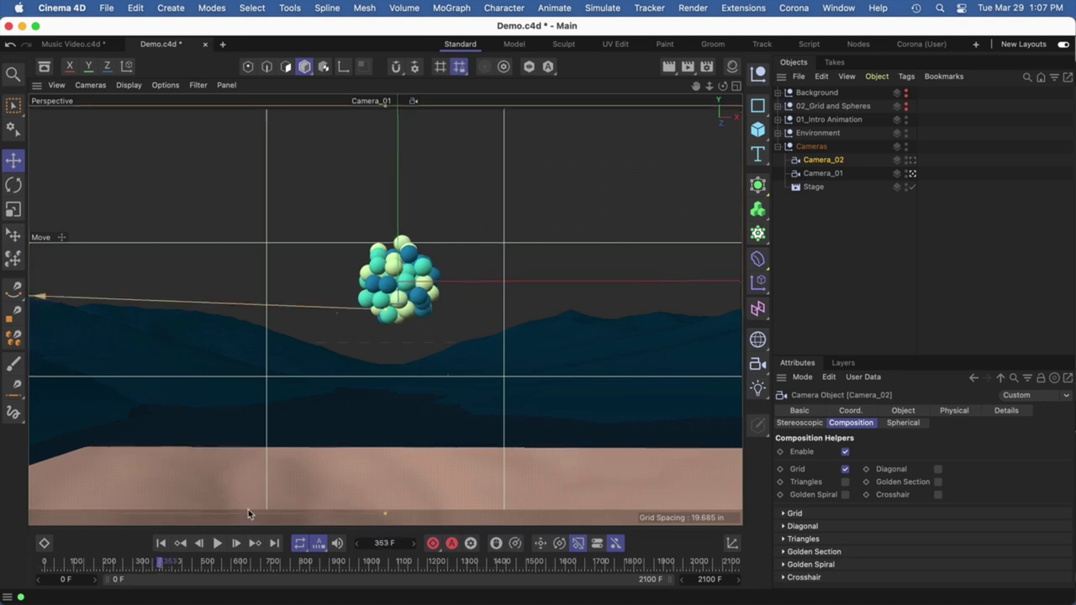
pyautogui.click(802, 187)
pyautogui.moveTo(832, 162); pyautogui.dragTo(850, 443)
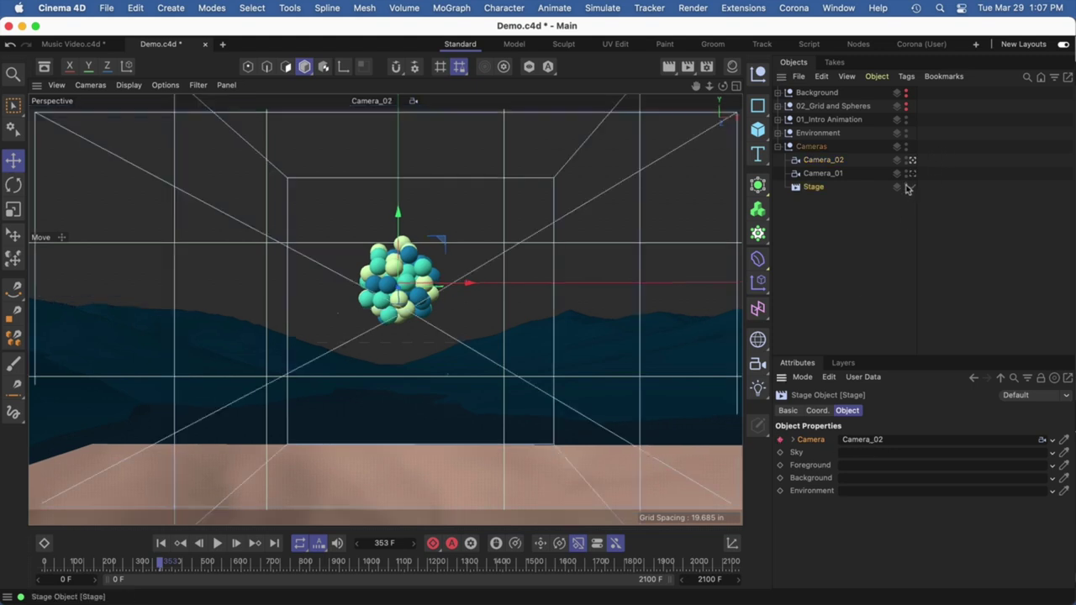
# - Orbit and pan Camera_02 to a side angle on the landscape, with the sphere in the right third of the composition grid
pyautogui.click(823, 160)
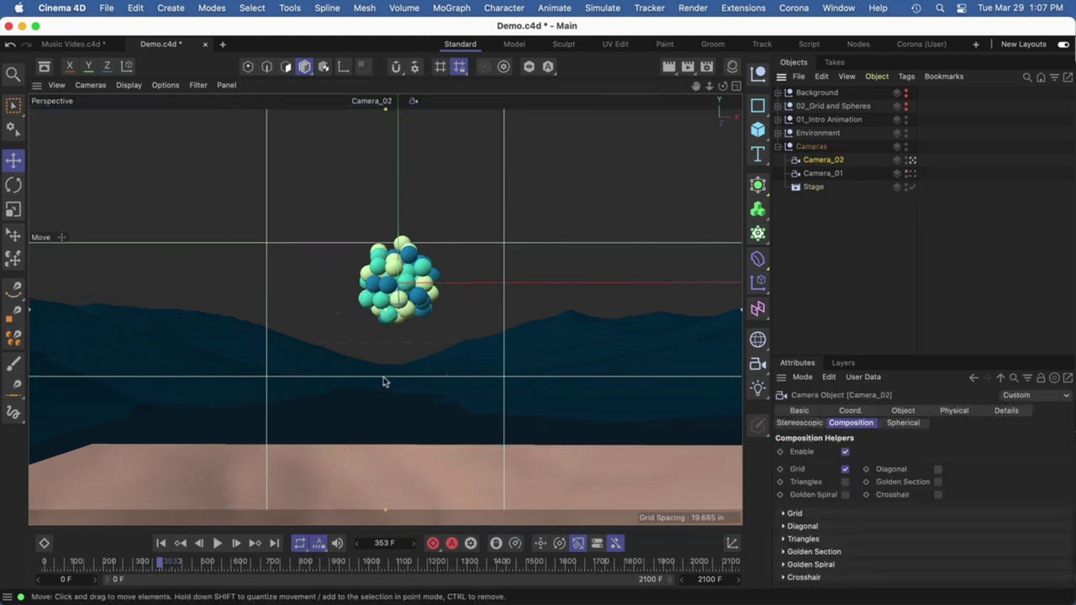
pyautogui.keyDown('alt'); pyautogui.moveTo(382, 378); pyautogui.dragTo(433, 385); pyautogui.keyUp('alt')
pyautogui.moveTo(695, 90); pyautogui.dragTo(693, 112)
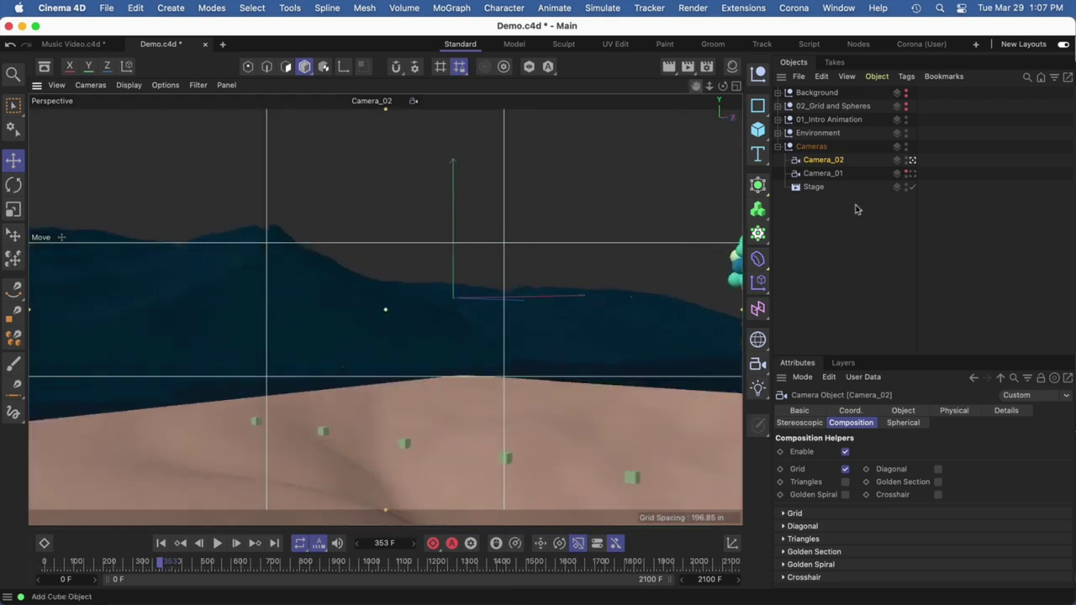
pyautogui.click(897, 222)
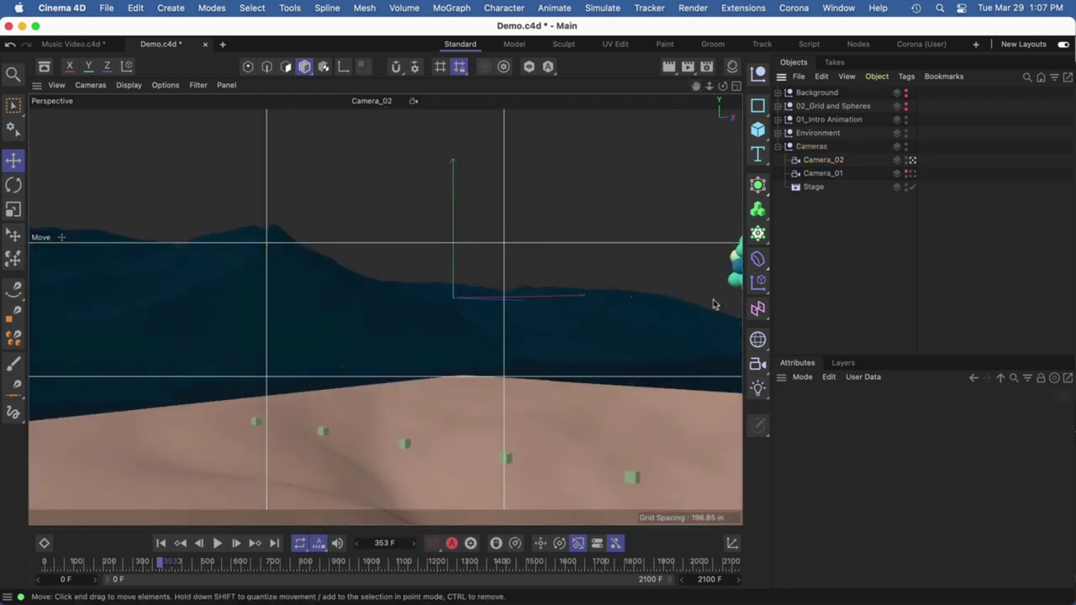
pyautogui.click(44, 543)
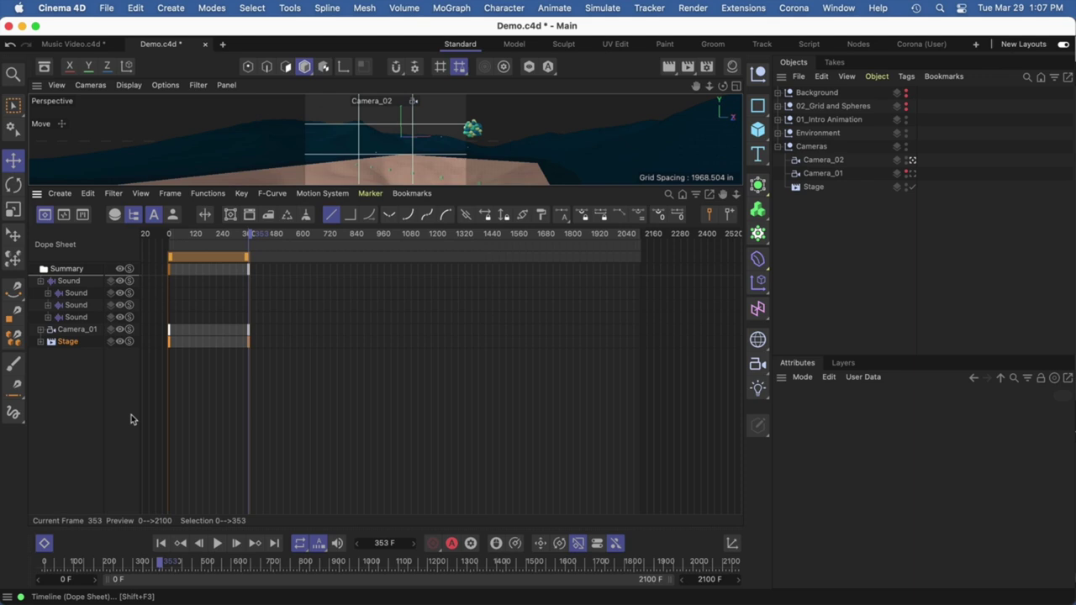
pyautogui.click(44, 542)
pyautogui.keyDown('alt'); pyautogui.moveTo(424, 290); pyautogui.dragTo(557, 321); pyautogui.keyUp('alt')
pyautogui.moveTo(700, 87); pyautogui.dragTo(685, 86)
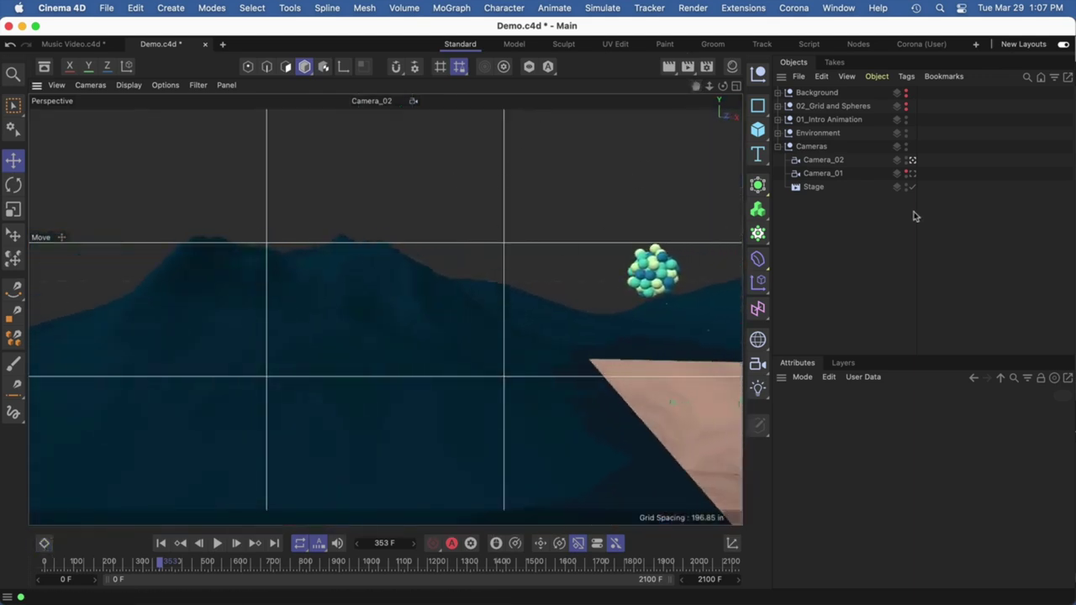
# - At frame 0, set the 01_Intro Animation null's Visible in Editor and Visible in Renderer to On and keyframe both
pyautogui.click(813, 186)
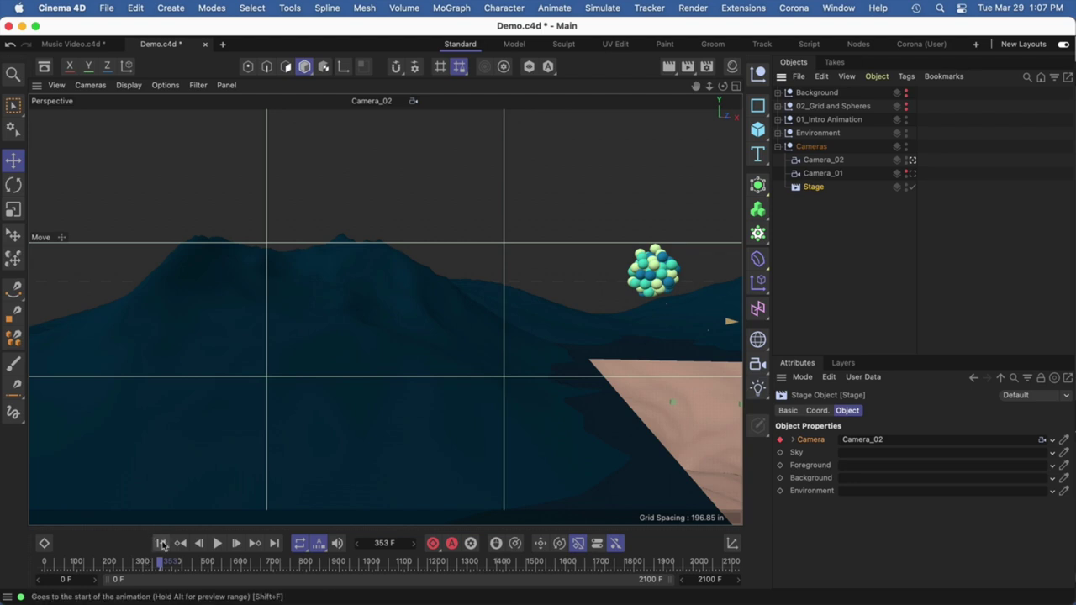
pyautogui.click(161, 543)
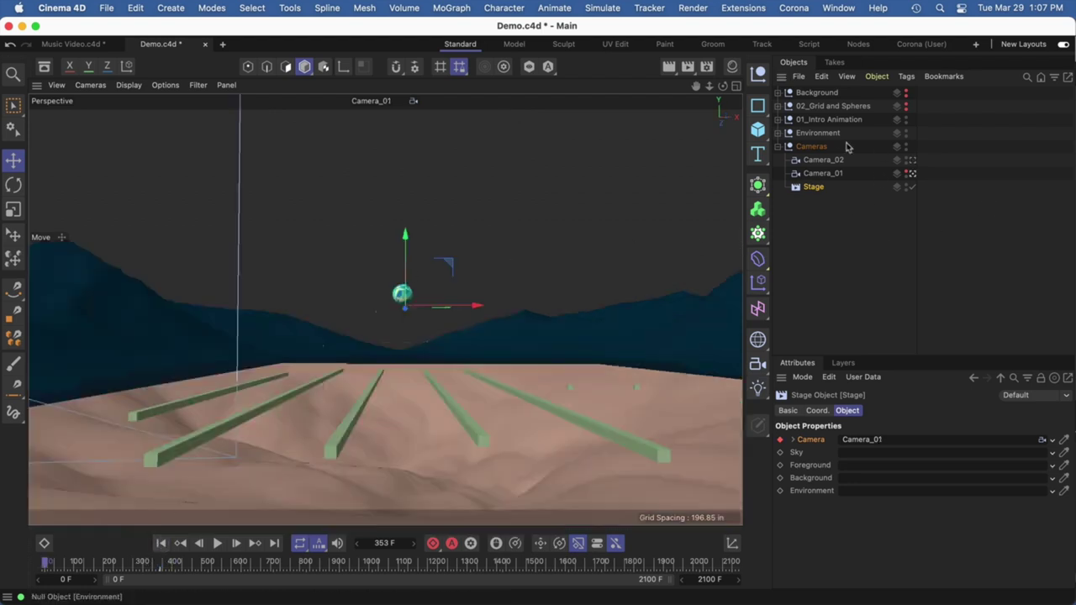
pyautogui.click(830, 121)
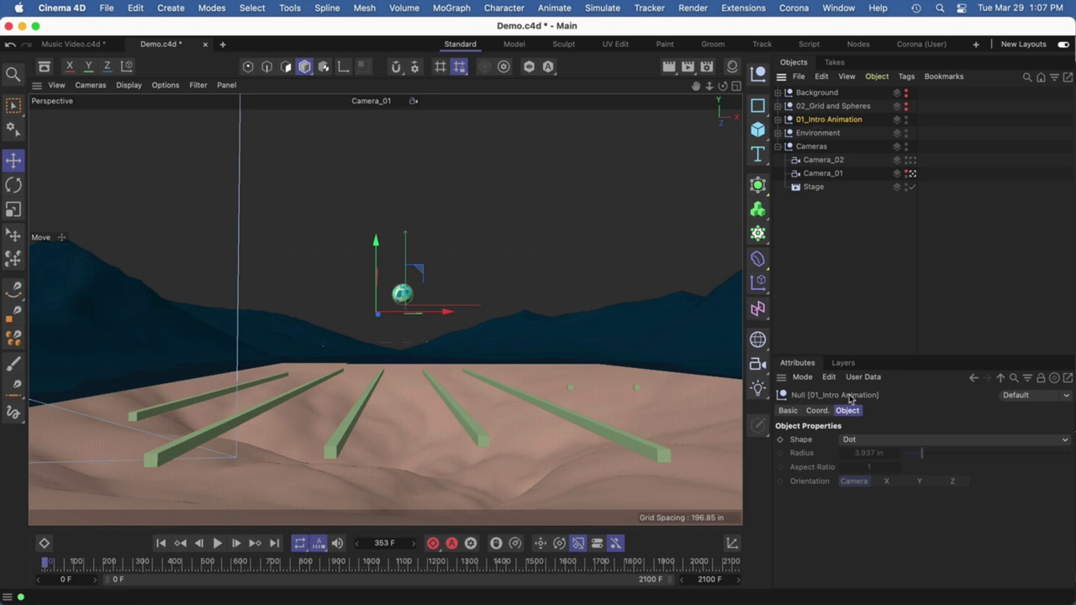
pyautogui.click(786, 411)
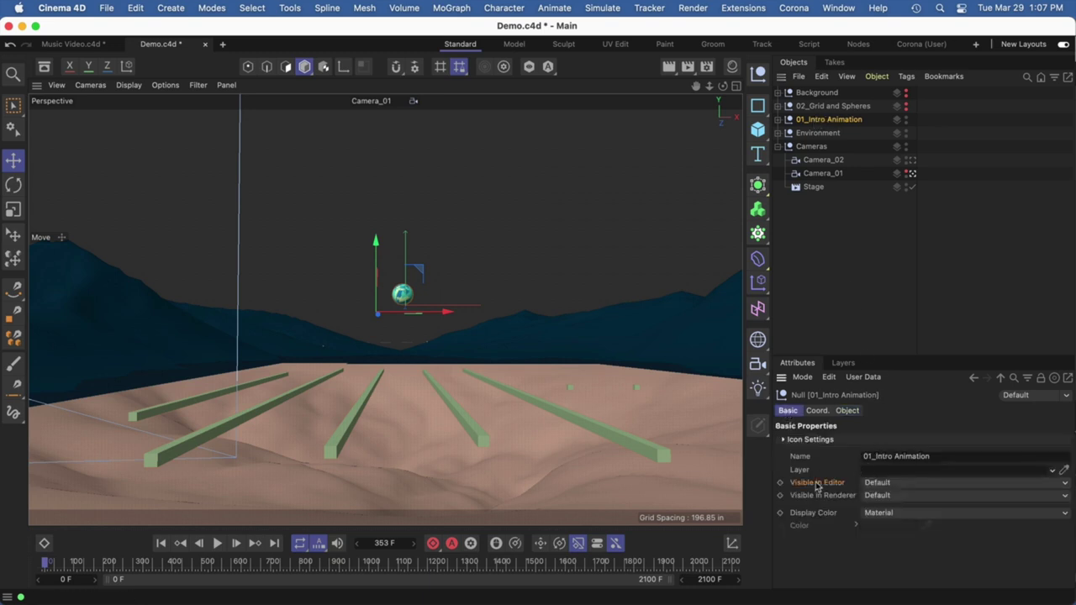
pyautogui.click(919, 484)
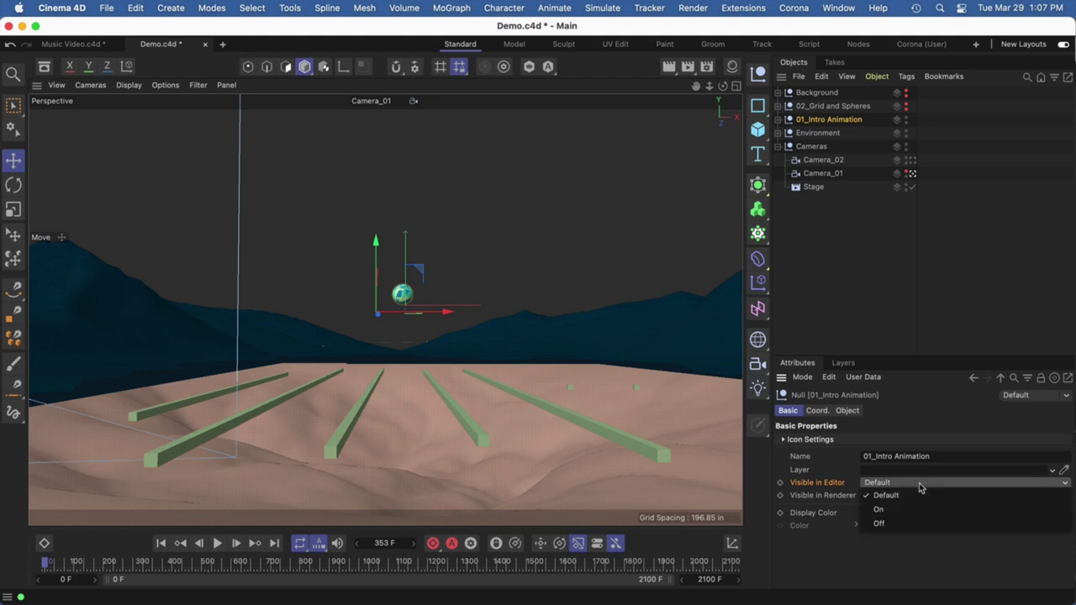
pyautogui.click(920, 495)
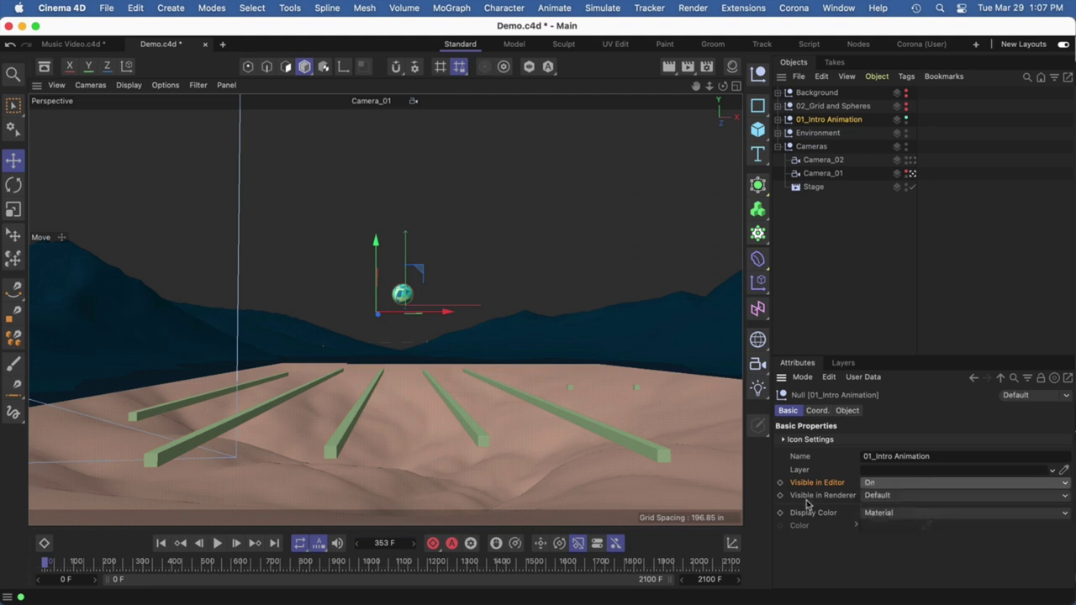
pyautogui.click(916, 497)
pyautogui.click(913, 519)
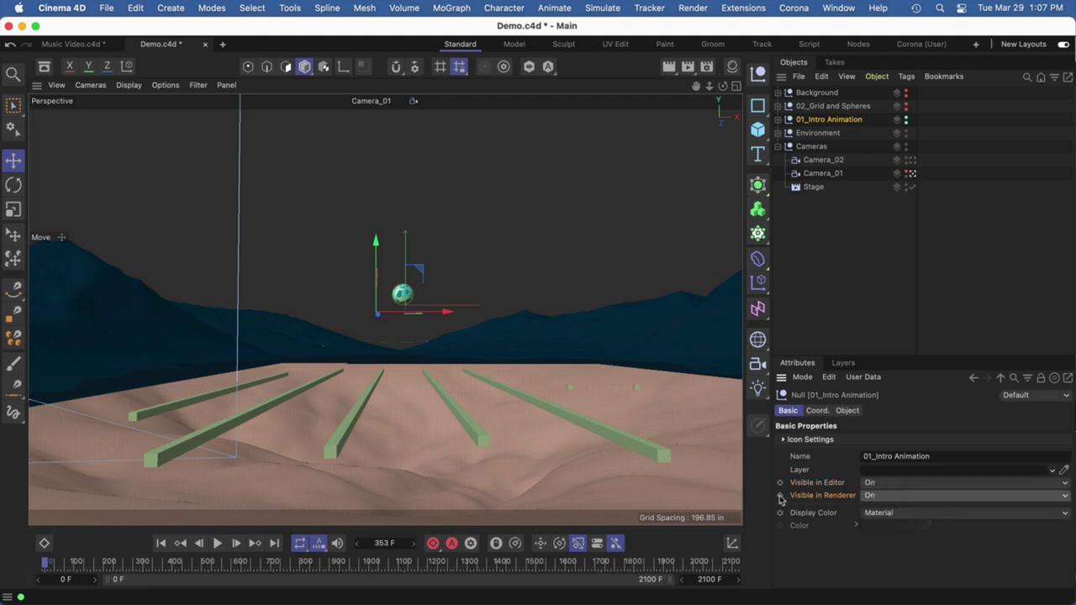
pyautogui.click(779, 495)
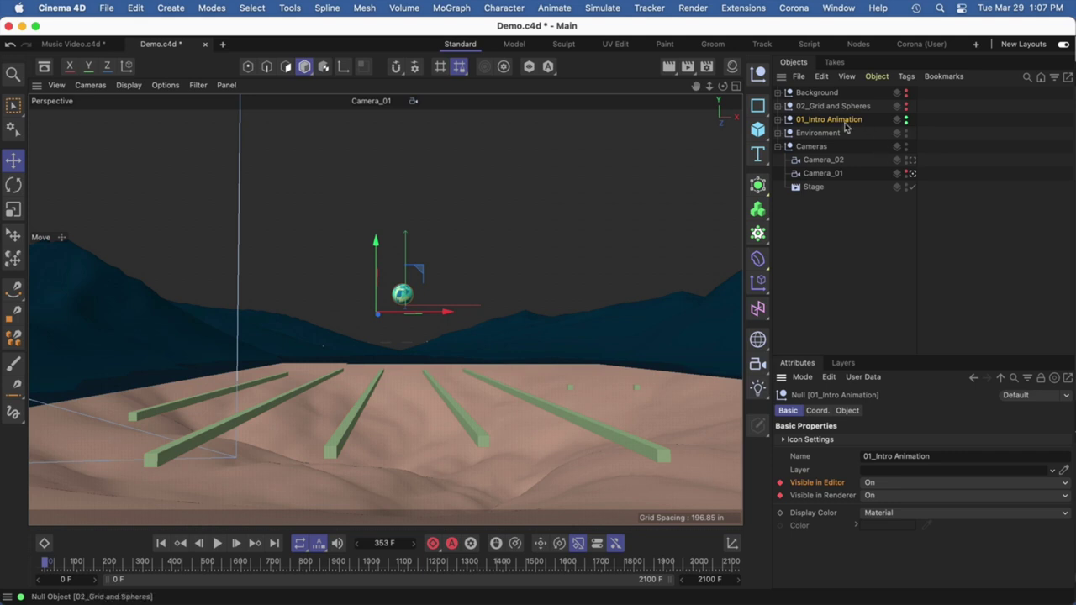
# - Open the Dope Sheet and move the playhead to the Stage object's second camera keyframe at frame 353
pyautogui.click(810, 188)
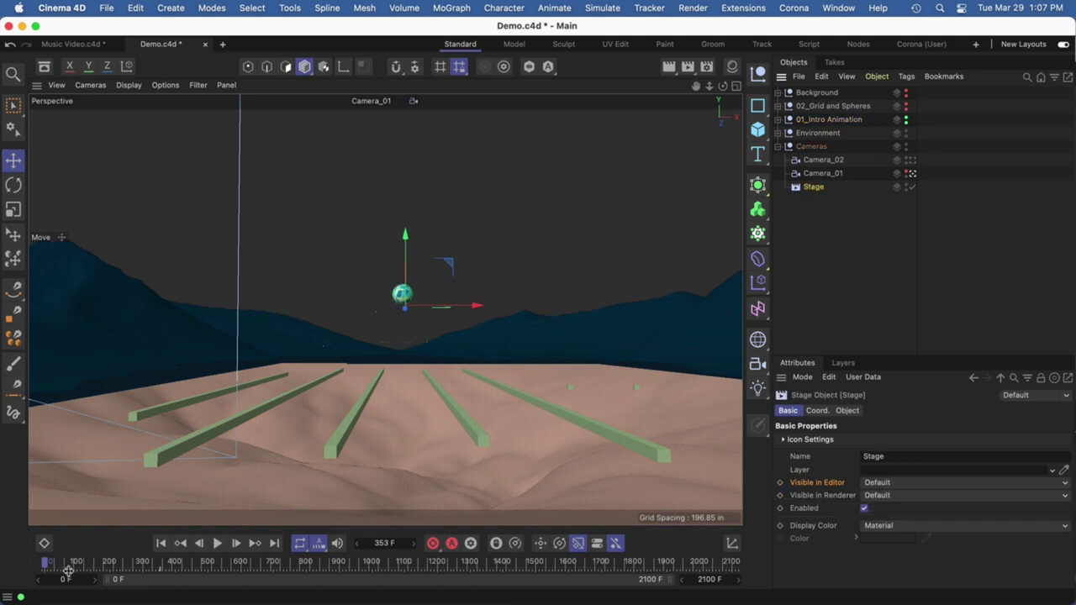
pyautogui.click(44, 543)
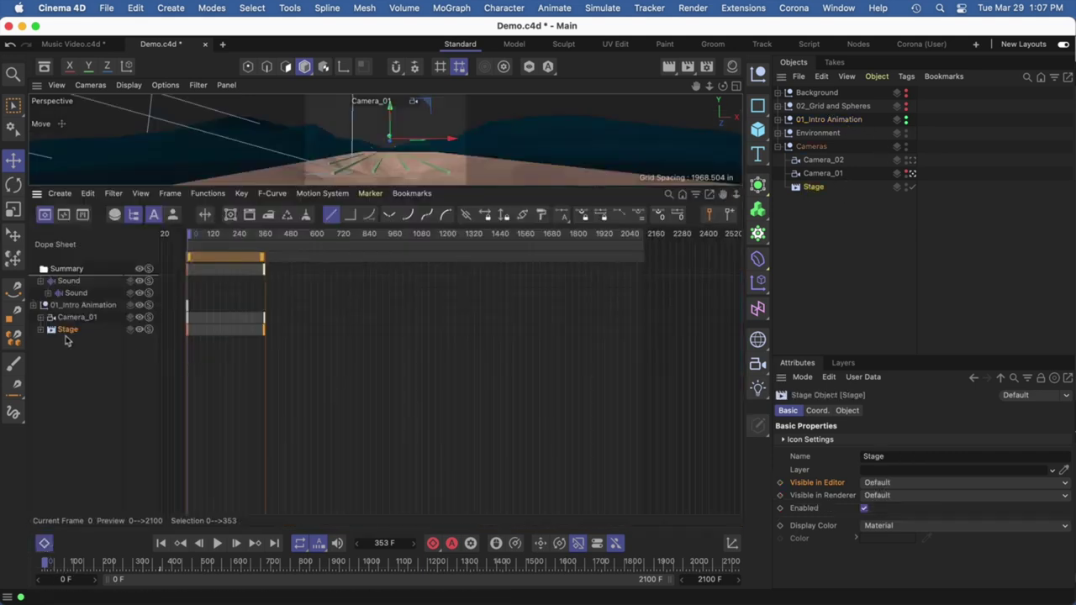
pyautogui.click(266, 238)
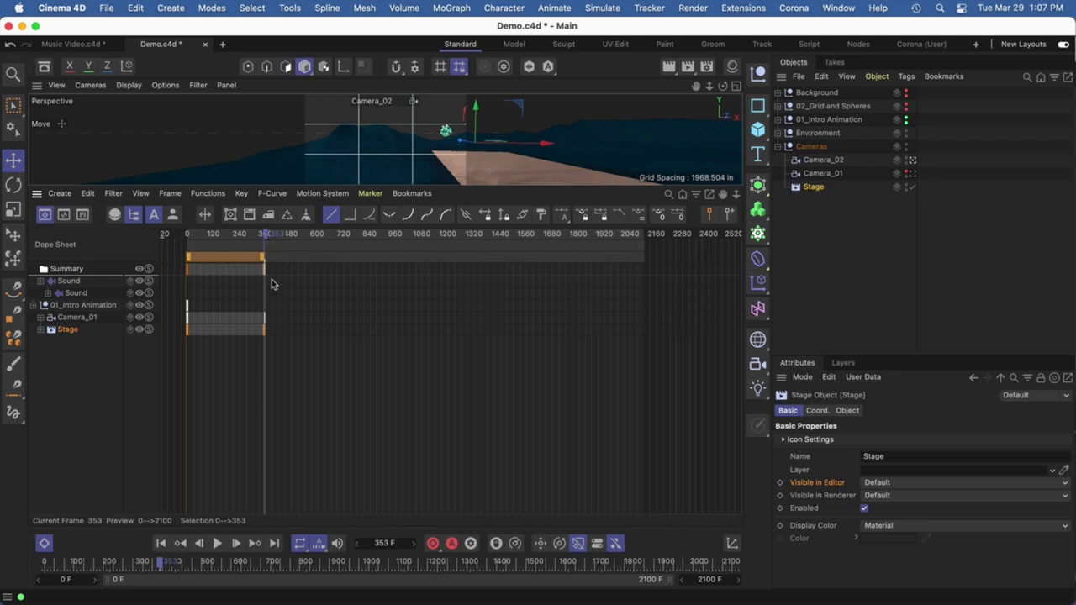
pyautogui.scroll(3, 269, 283)
pyautogui.scroll(3, 246, 308)
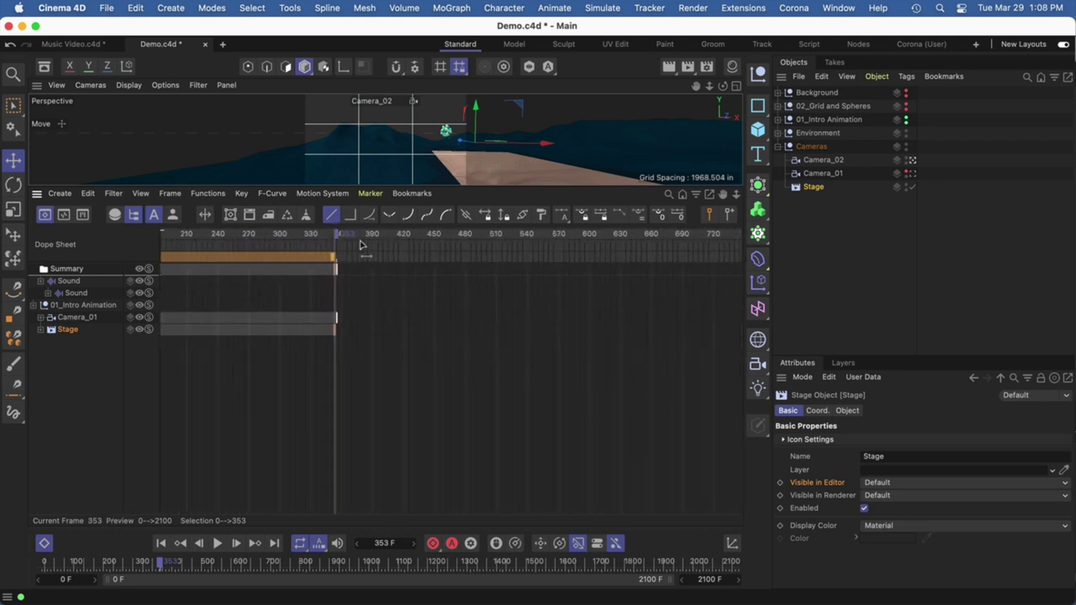
# - Set 01_Intro Animation's Visible in Editor and Visible in Renderer to Off, keyframe both at frame 353, and check frame 352
pyautogui.click(838, 120)
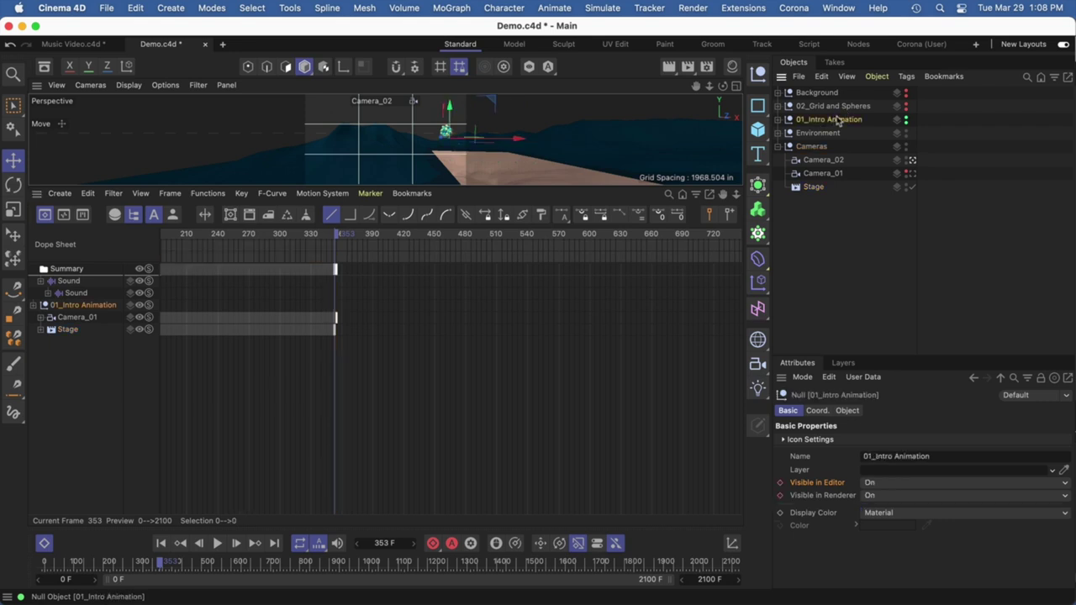
pyautogui.click(894, 485)
pyautogui.click(901, 522)
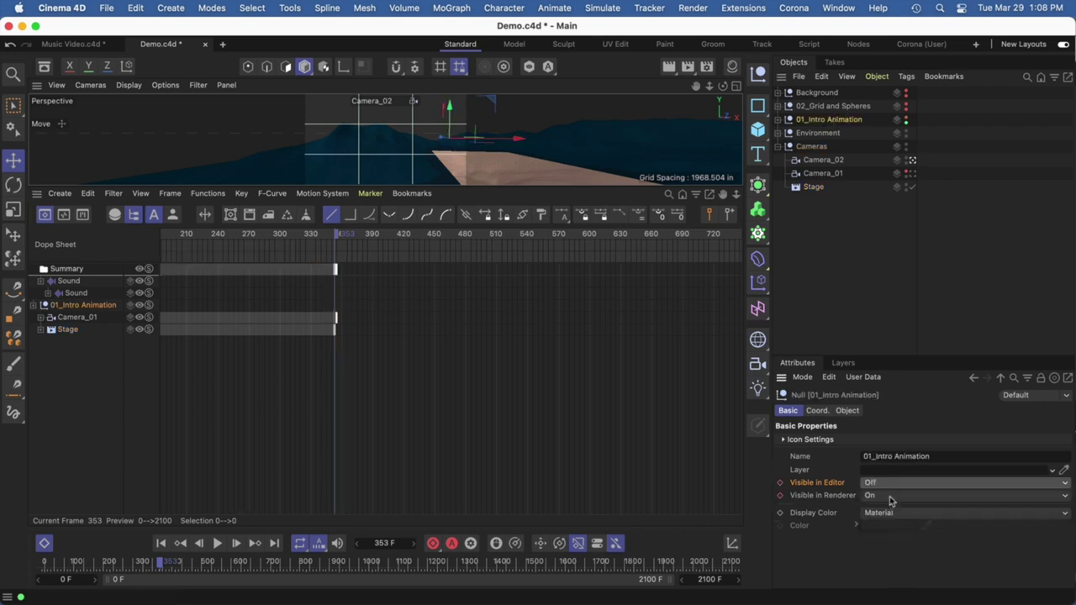
pyautogui.click(891, 496)
pyautogui.click(878, 535)
pyautogui.click(780, 496)
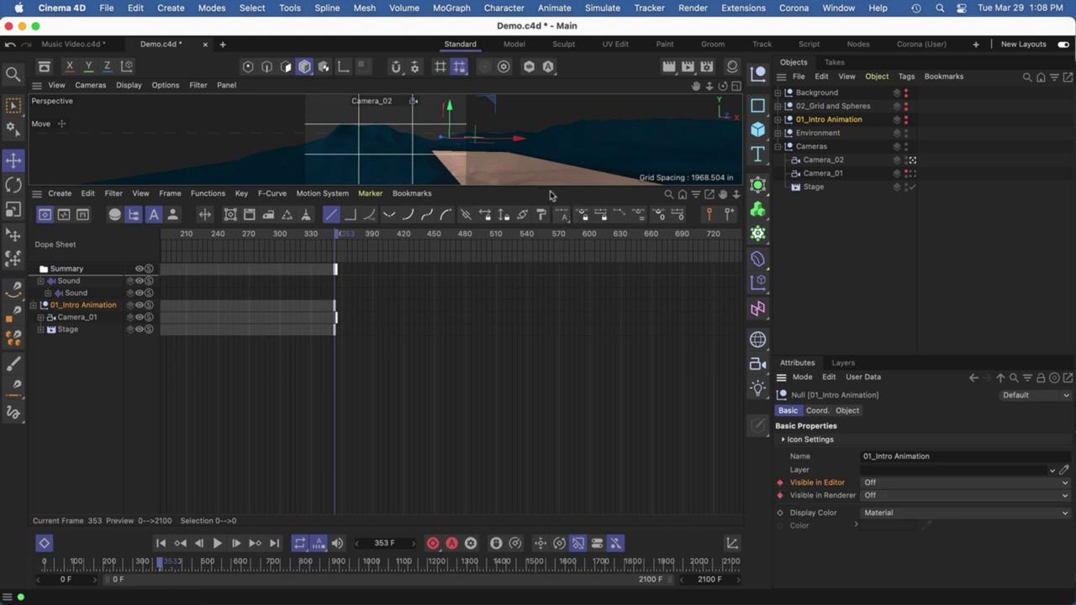
pyautogui.click(333, 236)
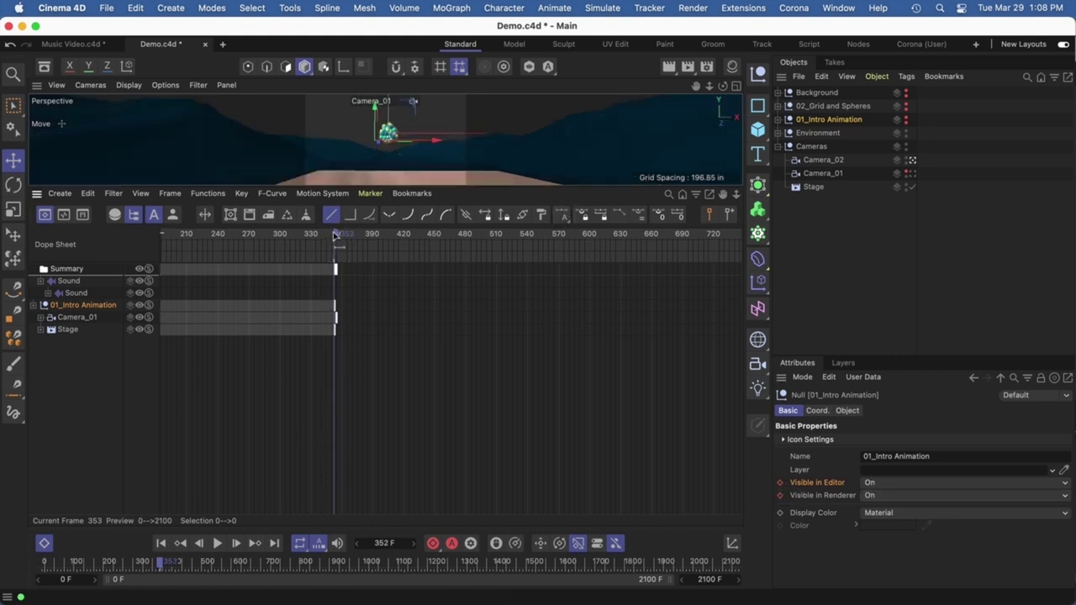
pyautogui.click(45, 542)
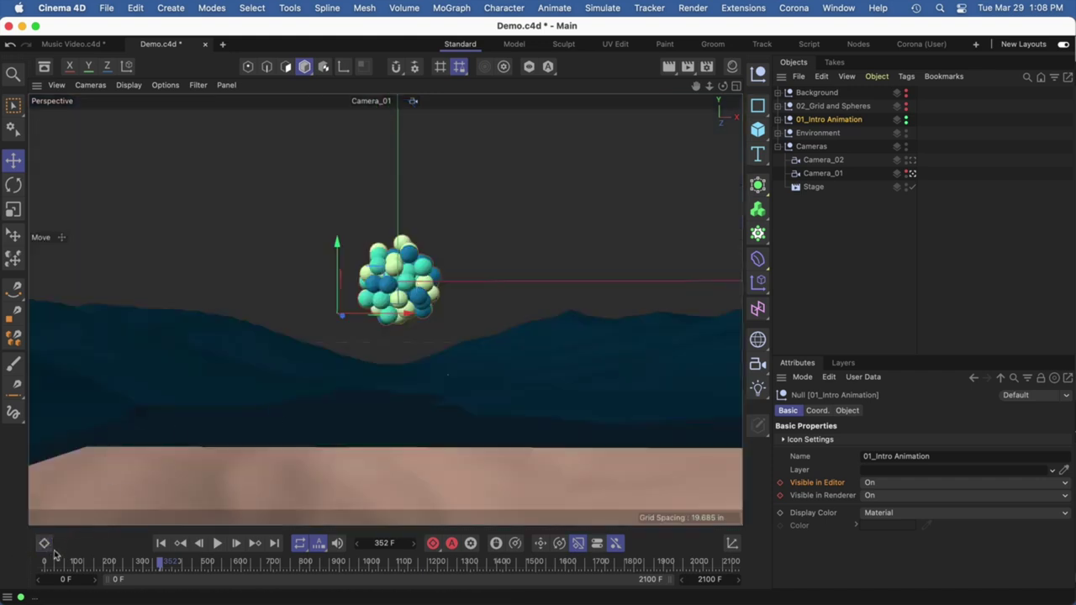
# - Scrub through the camera cut to frame 359, activate Camera_02, and reframe it to a centred frontal view of the landscape
pyautogui.moveTo(44, 566); pyautogui.dragTo(61, 561)
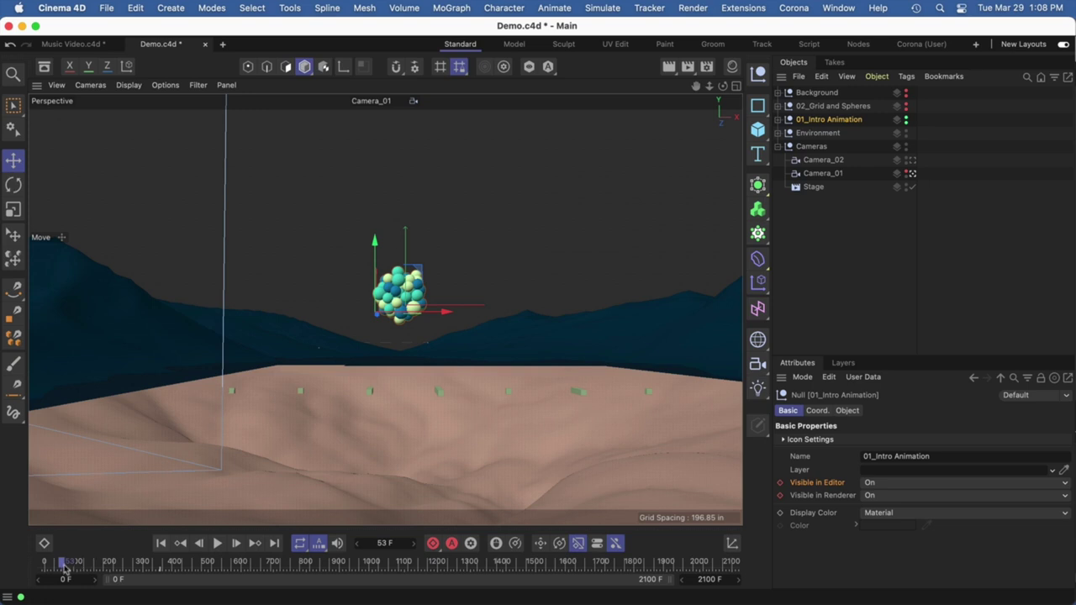
pyautogui.moveTo(64, 565); pyautogui.dragTo(164, 564)
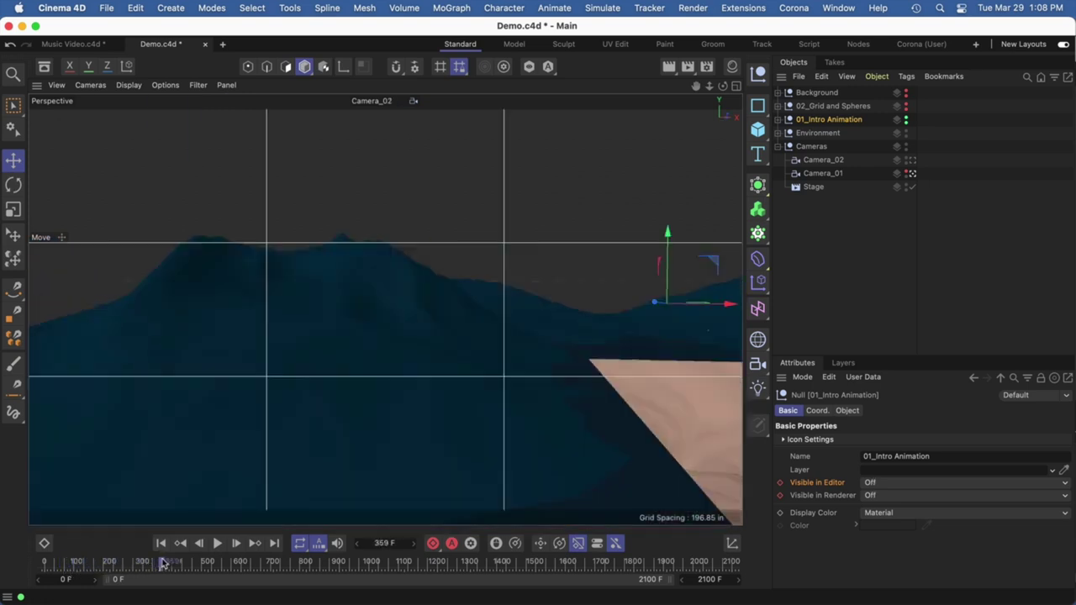
pyautogui.click(857, 159)
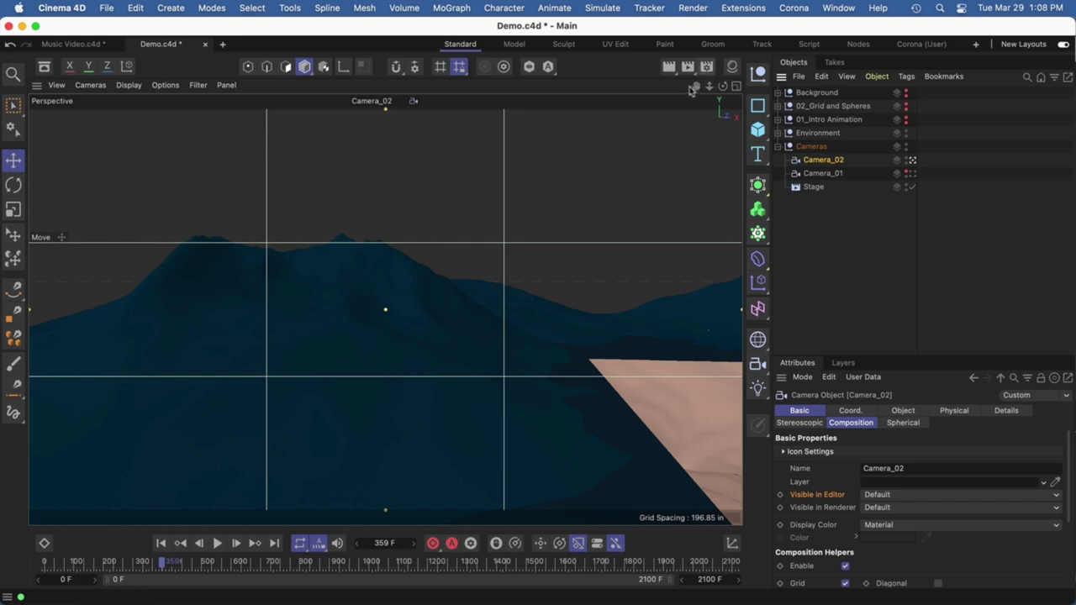
pyautogui.moveTo(695, 87); pyautogui.dragTo(490, 349)
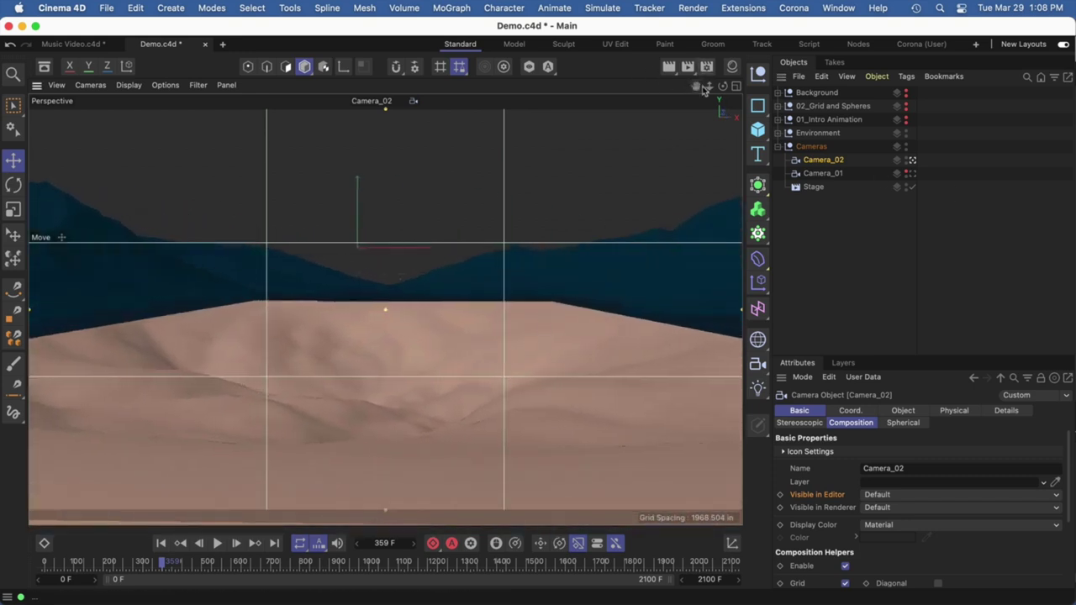
pyautogui.moveTo(696, 86); pyautogui.dragTo(709, 86)
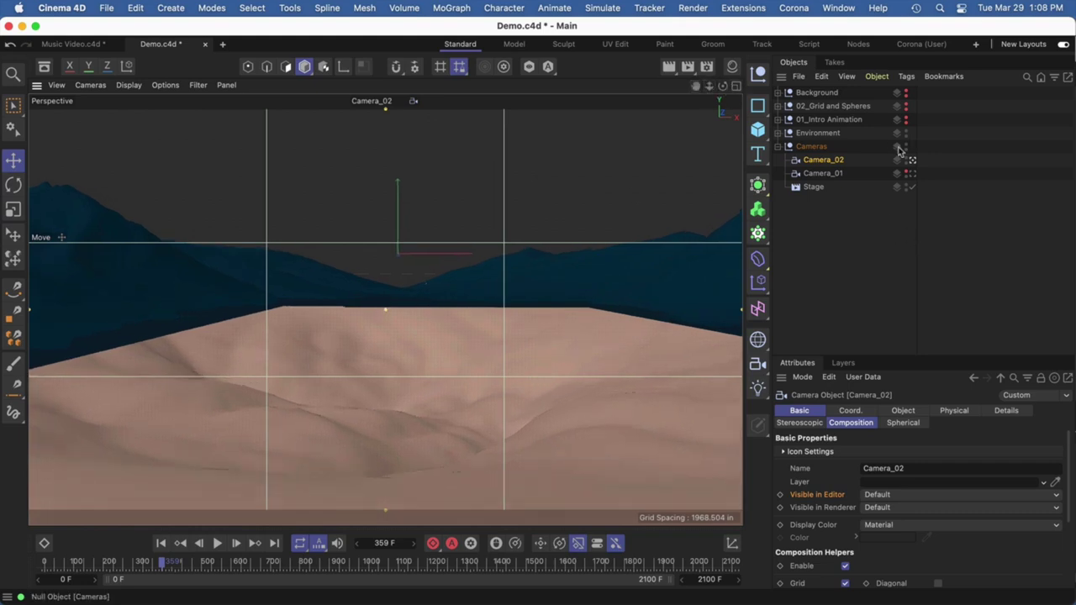
# - Reset the editor and renderer visibility of the 02_Grid and Spheres and Background nulls to Default
pyautogui.click(848, 107)
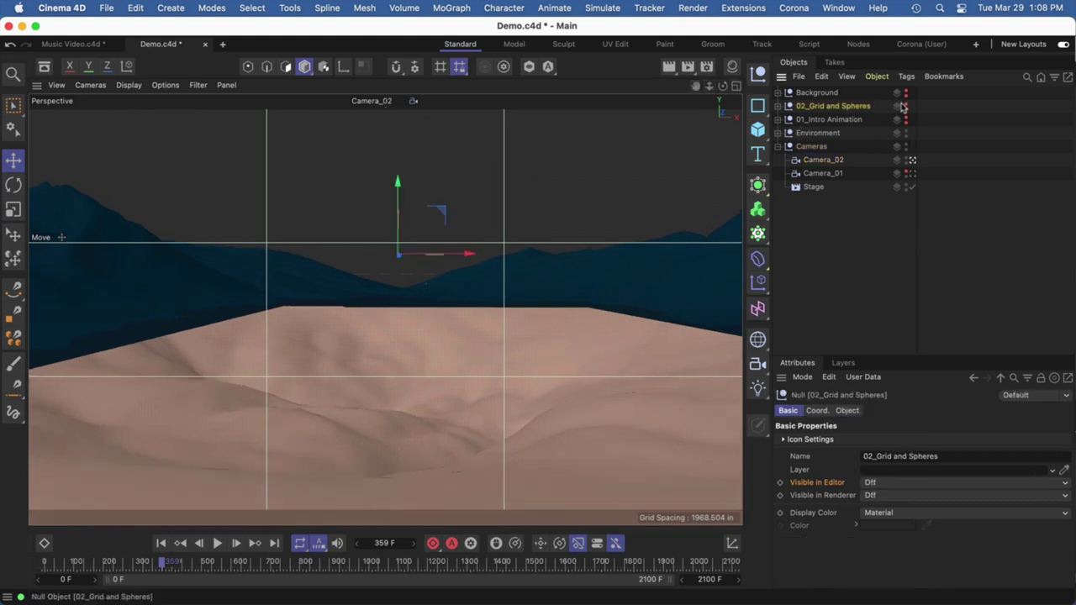
pyautogui.keyDown('ctrl'); pyautogui.click(906, 107); pyautogui.keyUp('ctrl')
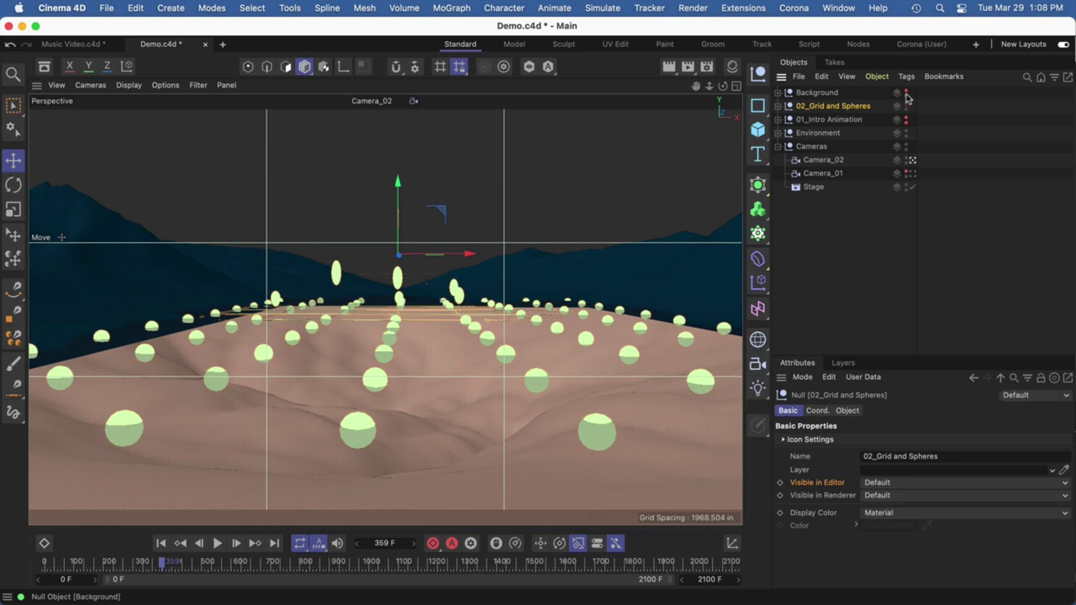
pyautogui.click(828, 94)
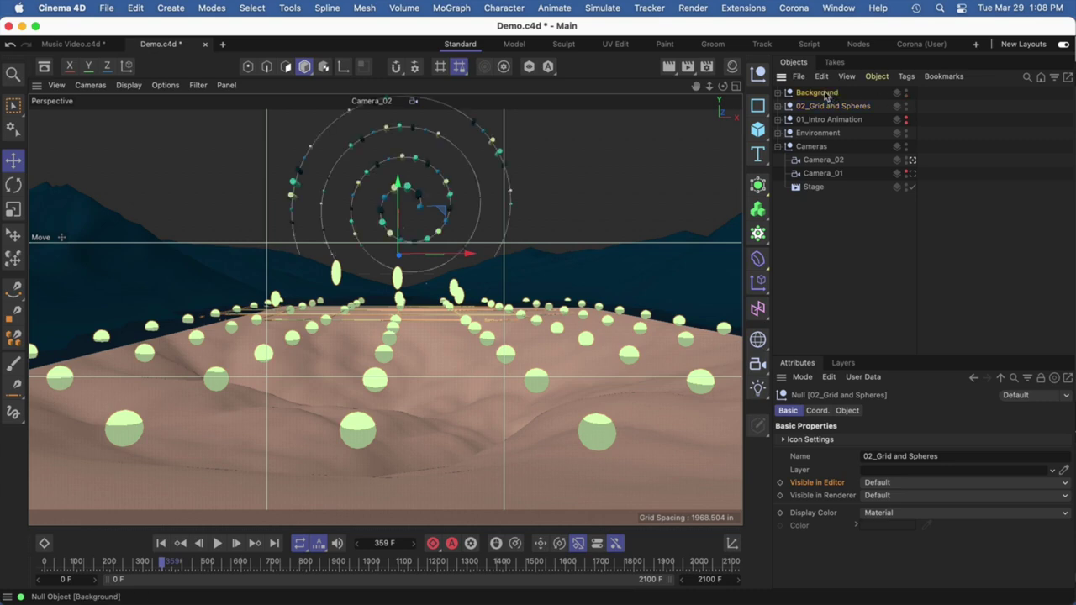
# - Set the 02_Grid and Spheres null's Visible in Editor and Visible in Renderer to On
pyautogui.click(832, 107)
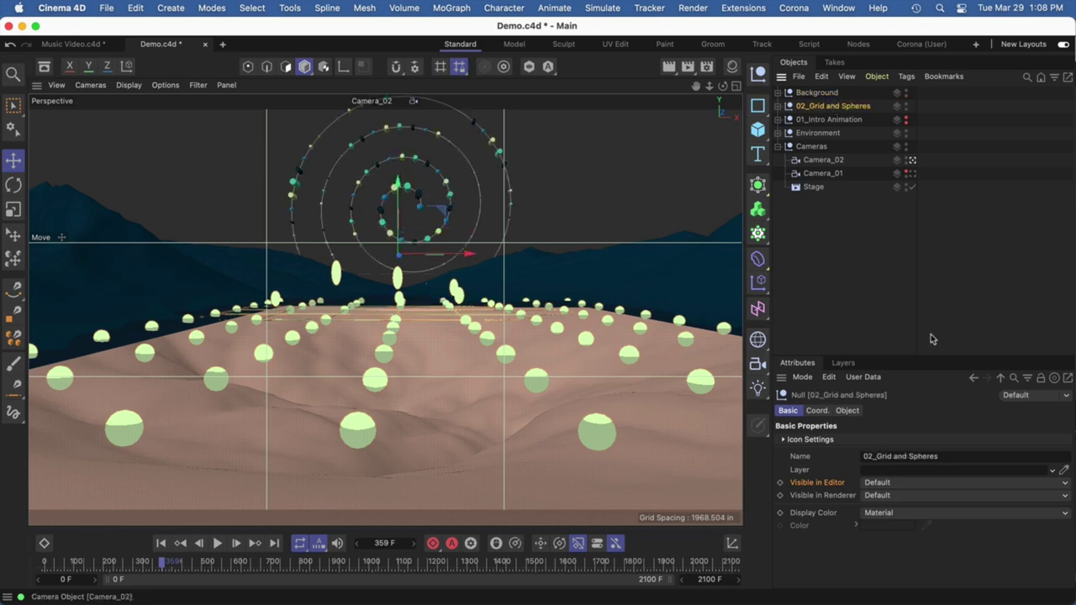
pyautogui.click(898, 483)
pyautogui.click(905, 510)
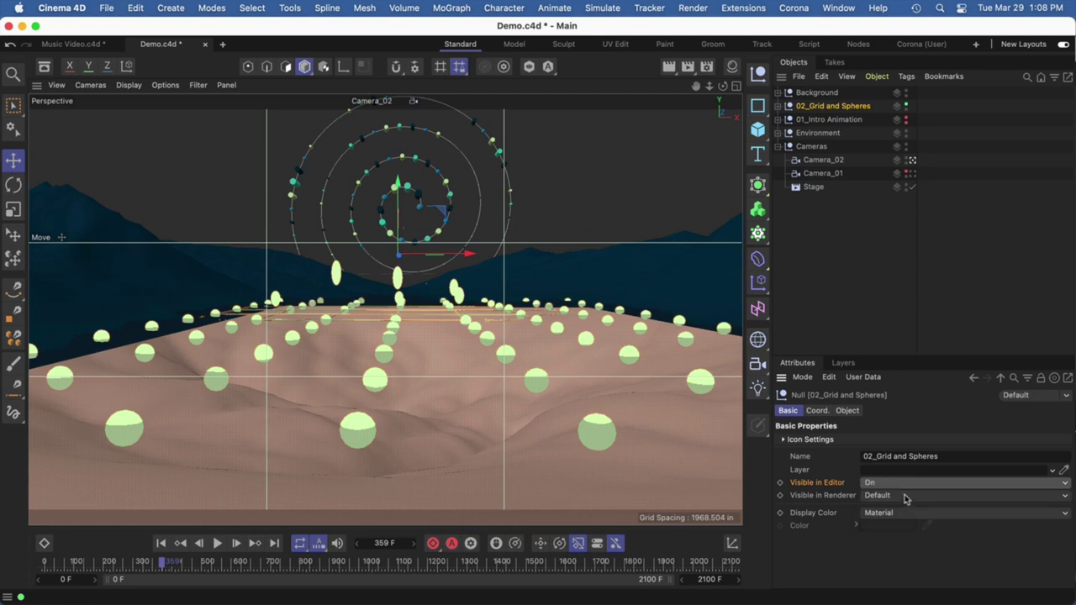
pyautogui.click(905, 496)
pyautogui.click(904, 524)
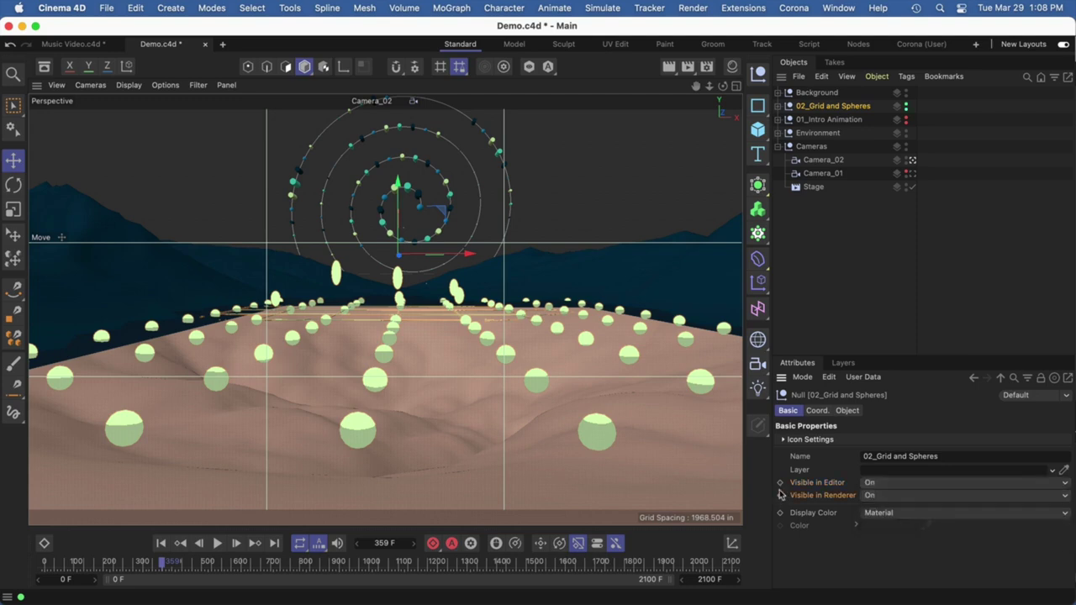
# - Set the Background null's Visible in Editor to On and open its Visible in Renderer options
pyautogui.click(842, 95)
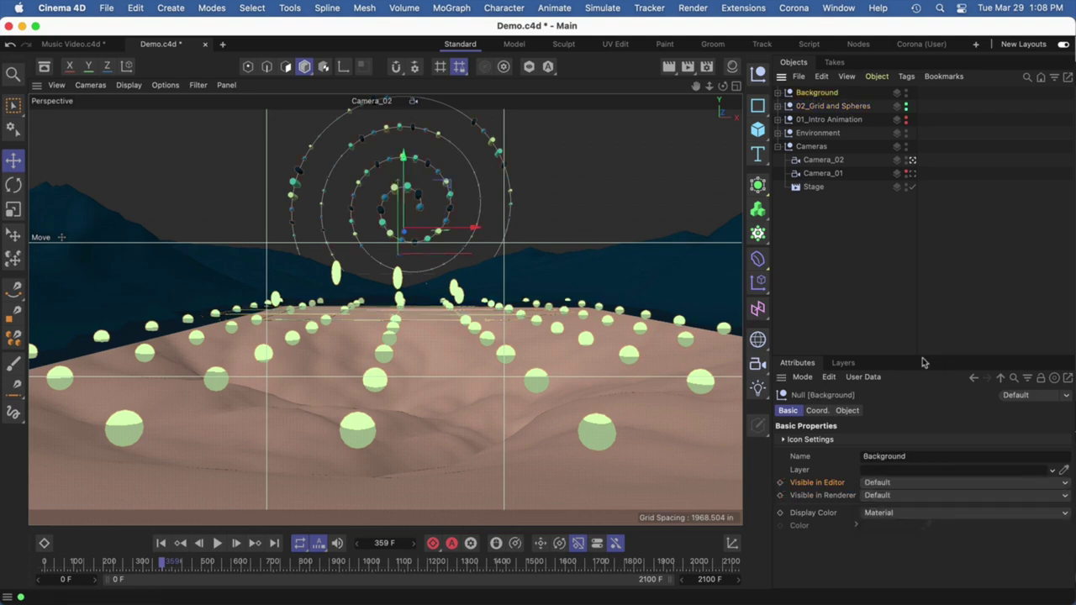
pyautogui.click(904, 486)
pyautogui.click(905, 510)
pyautogui.click(906, 496)
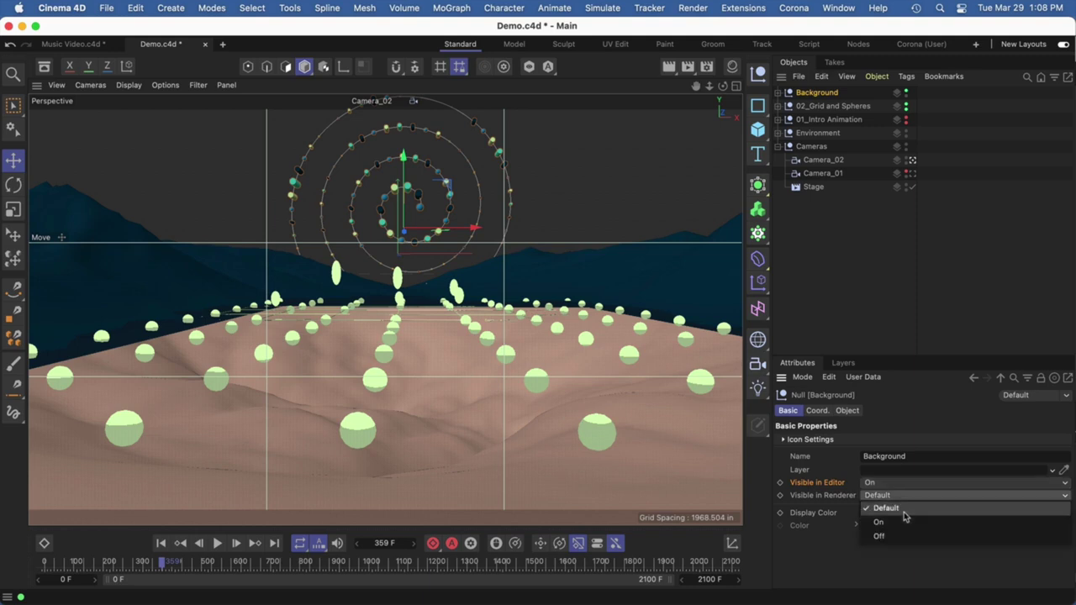
# - Keyframe the Background null's editor and renderer visibility as On at frame 359 and Off at frame 358
pyautogui.click(904, 522)
pyautogui.click(779, 496)
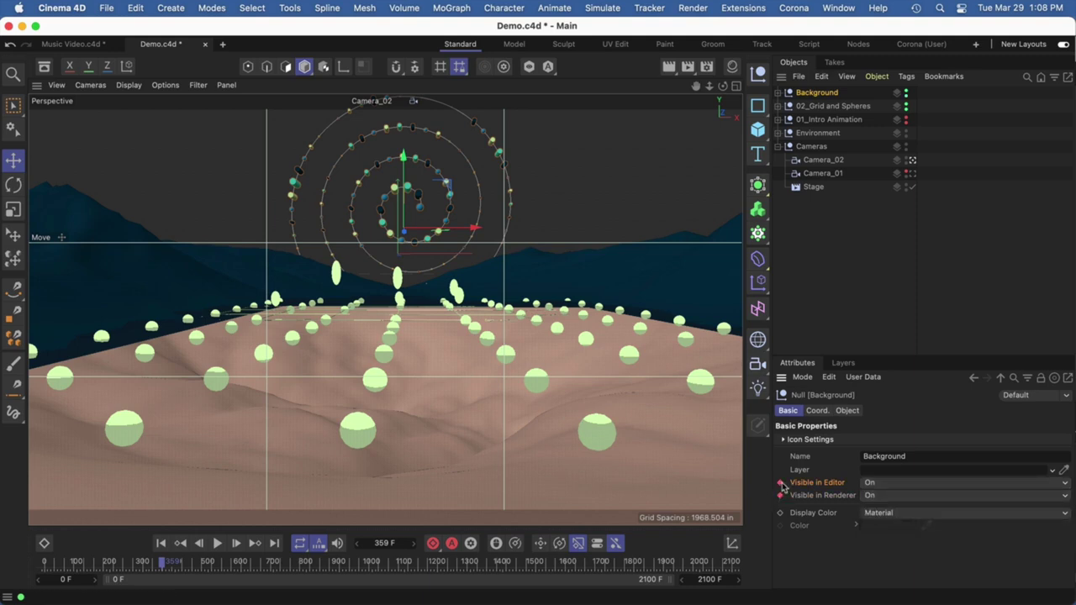
pyautogui.click(199, 543)
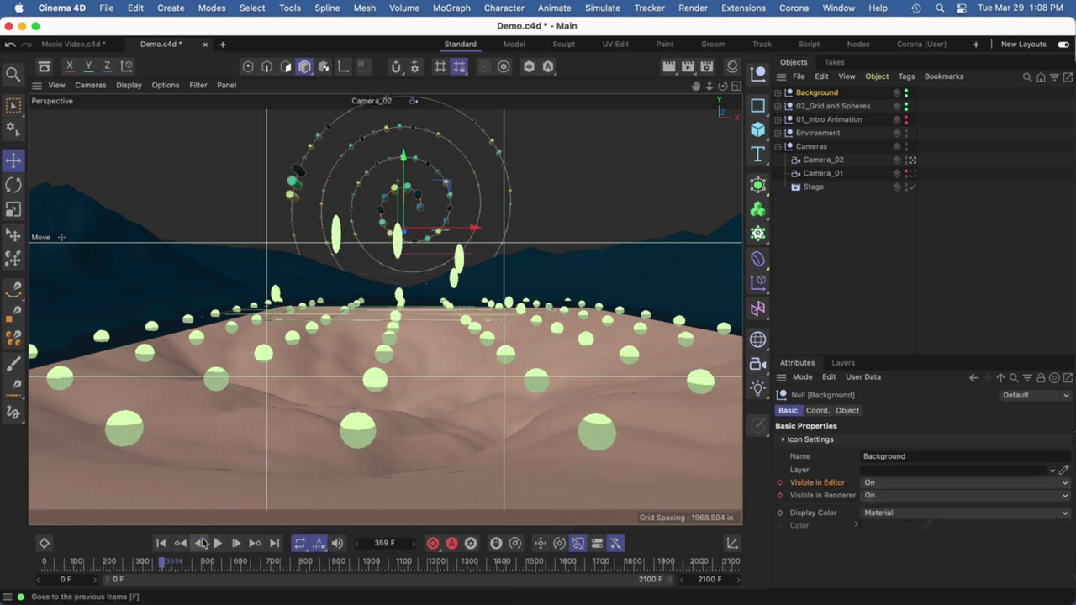
pyautogui.click(920, 496)
pyautogui.click(915, 536)
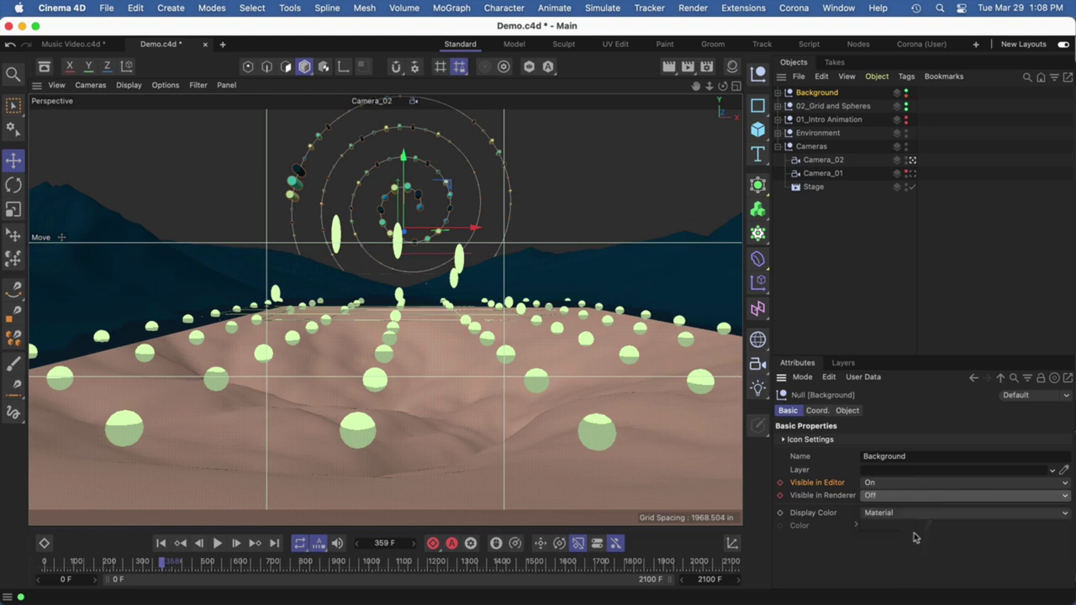
pyautogui.click(902, 492)
pyautogui.click(905, 527)
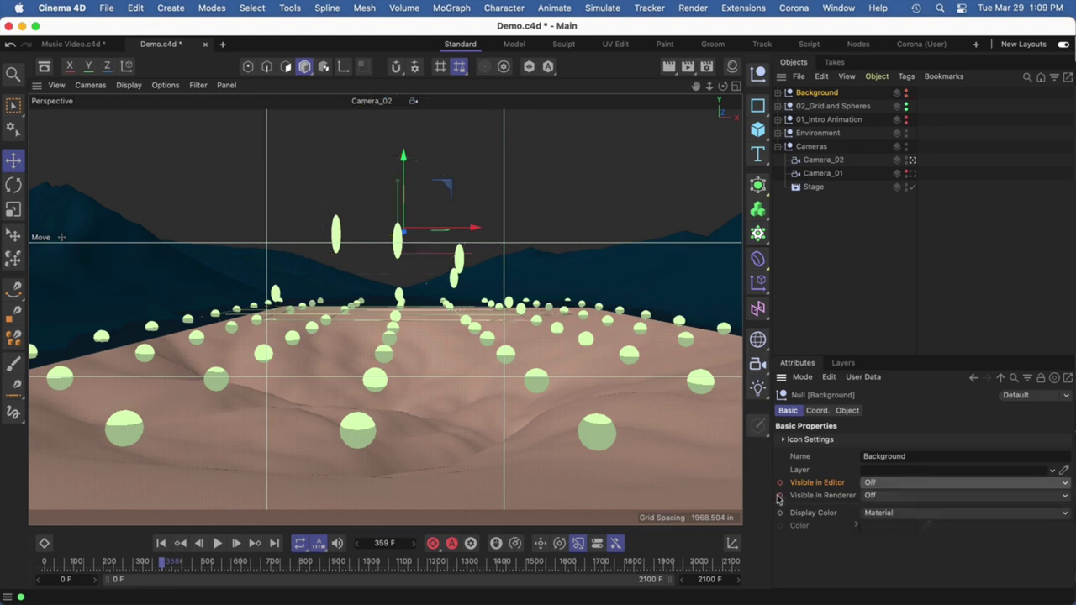
# - Set 02_Grid and Spheres to Off in both editor and renderer at frame 358 and keyframe both properties
pyautogui.click(814, 106)
pyautogui.click(902, 496)
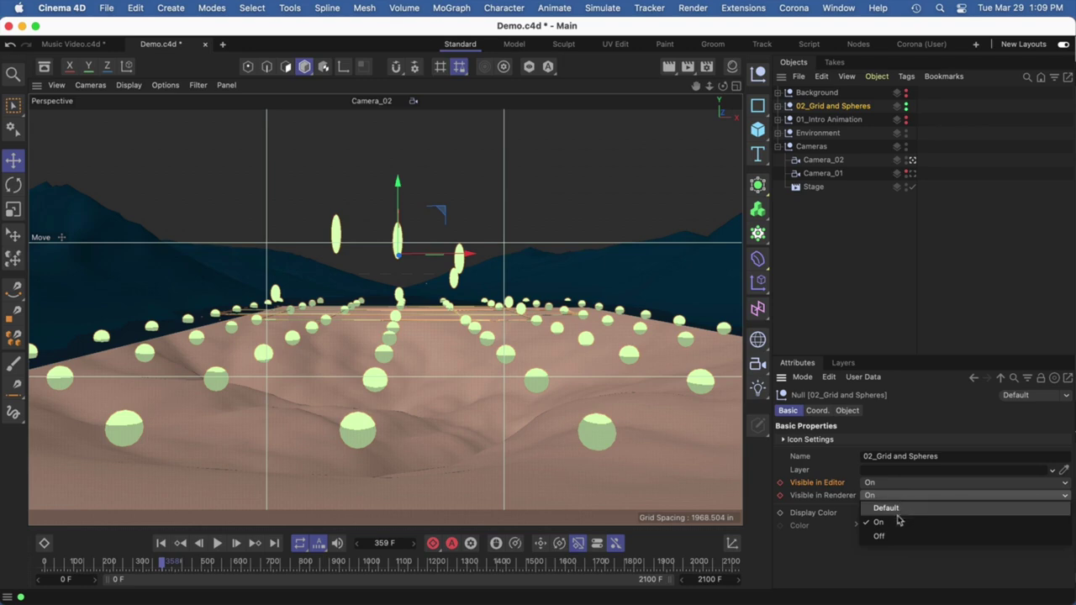
pyautogui.click(895, 521)
pyautogui.click(896, 497)
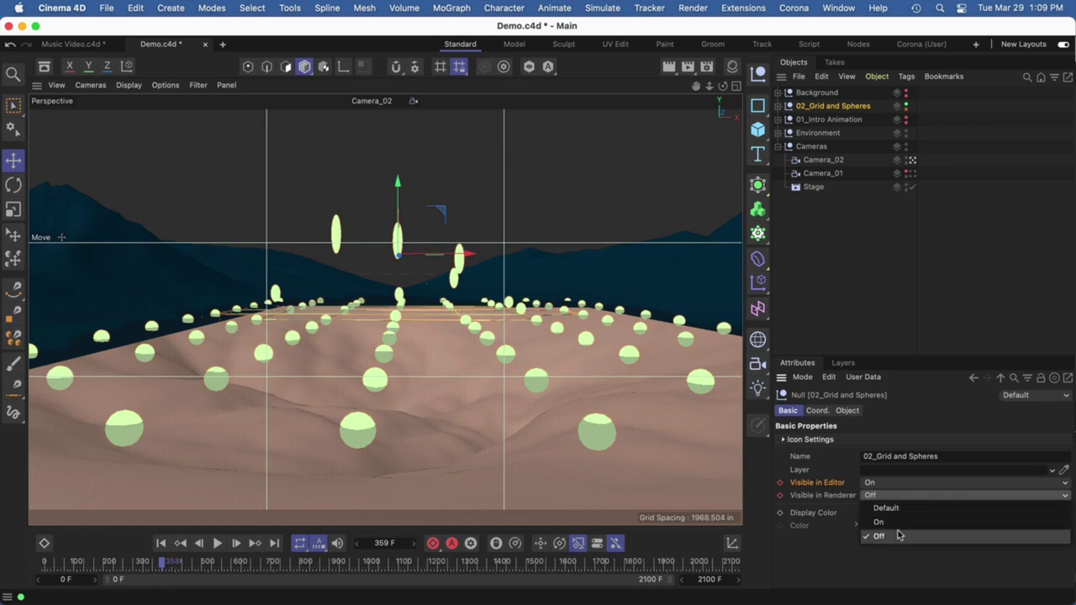
pyautogui.click(895, 494)
pyautogui.click(896, 482)
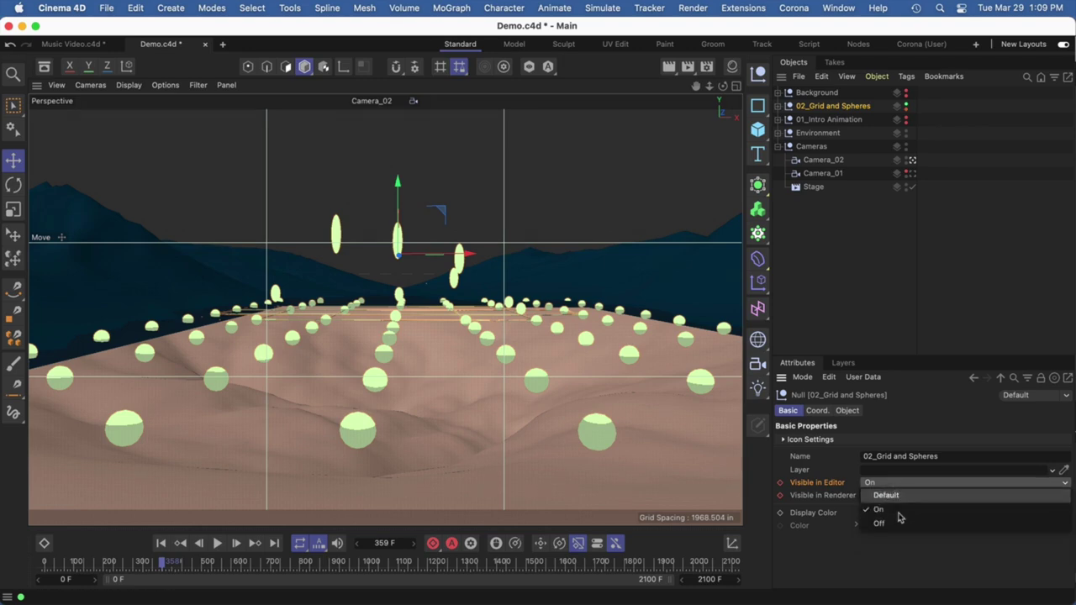
pyautogui.click(881, 522)
pyautogui.click(781, 496)
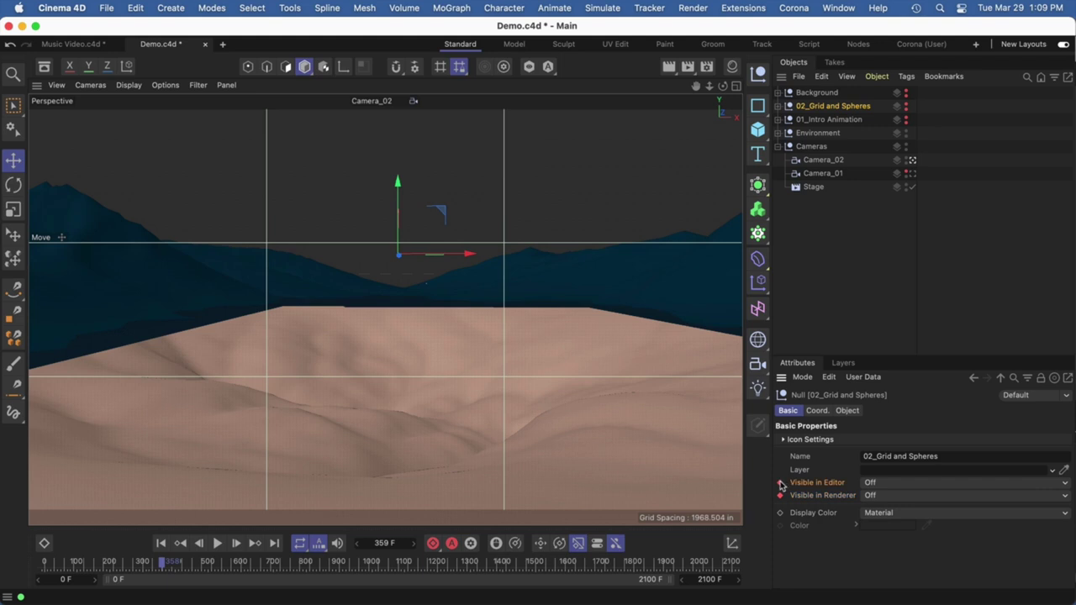
pyautogui.click(237, 544)
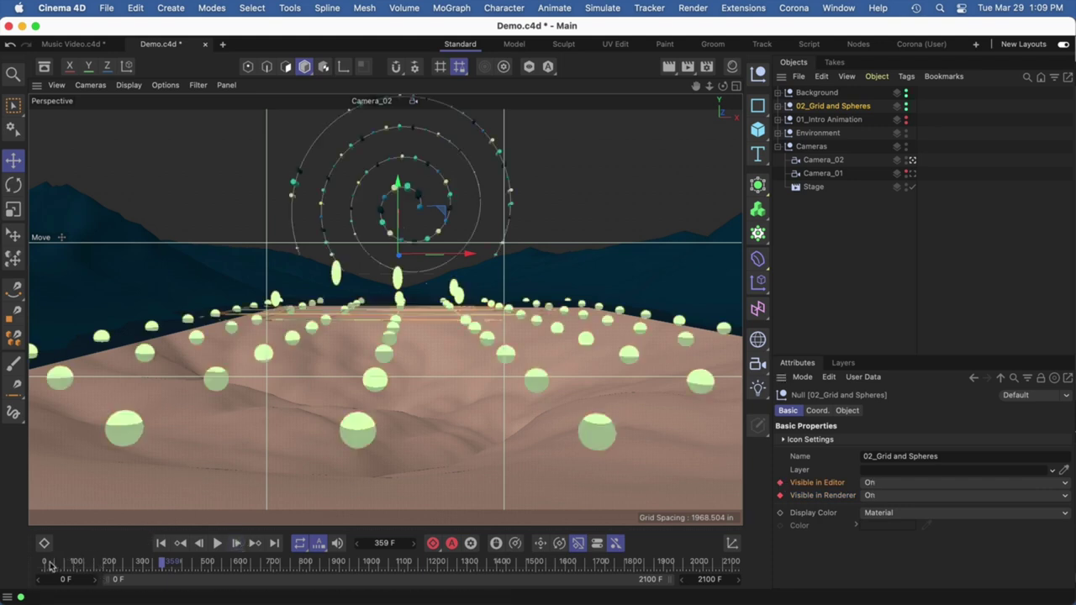
pyautogui.click(802, 227)
# - Switch to the Music Video.c4d project and scrub through its timeline from frame 0 to examine the camera shots and animation
pyautogui.click(85, 46)
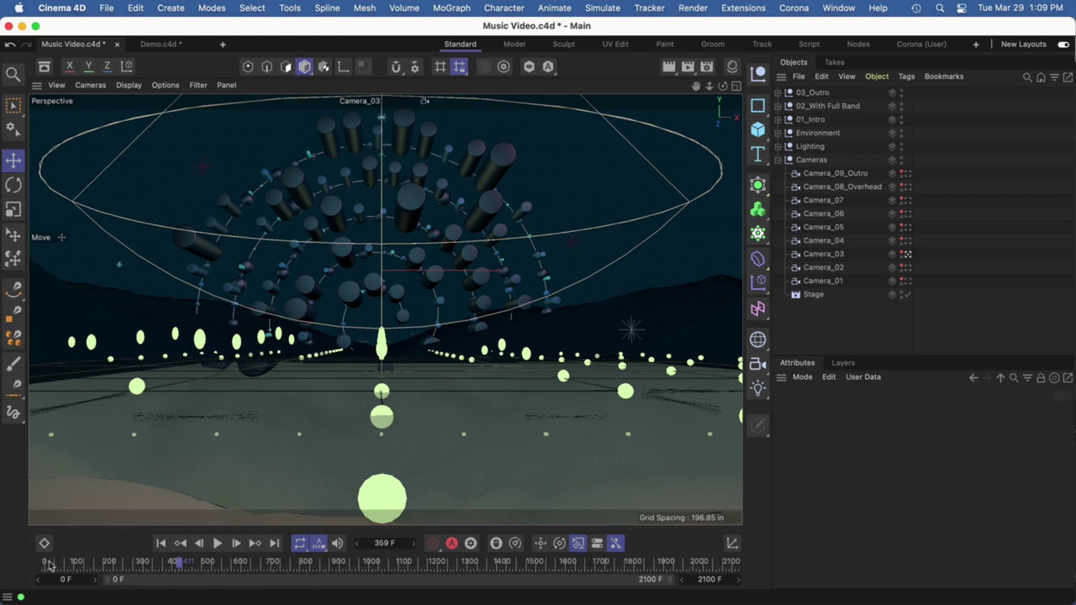
pyautogui.click(44, 565)
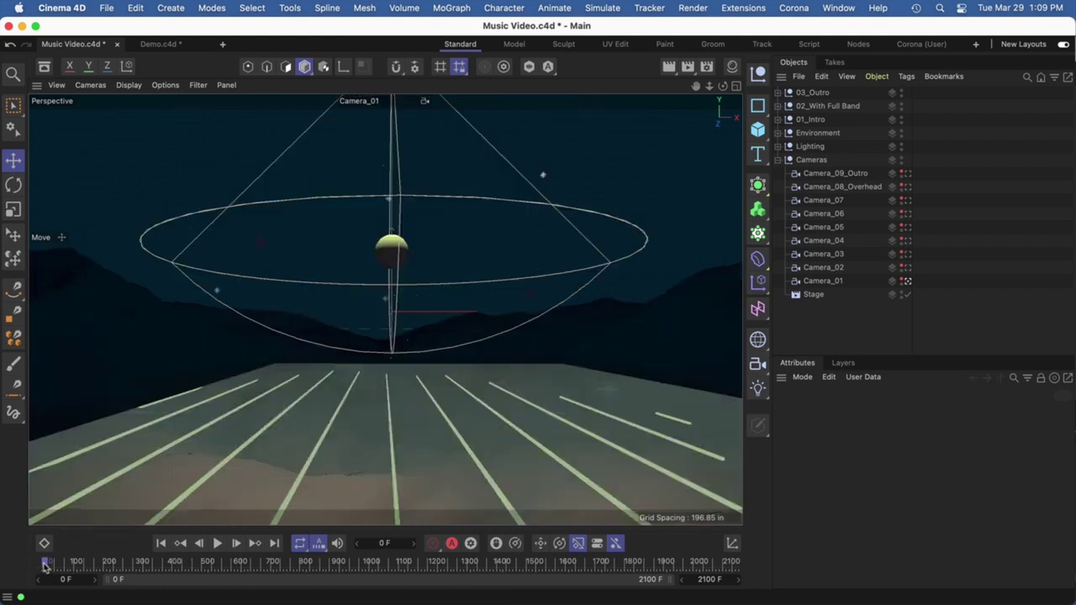
pyautogui.moveTo(46, 564); pyautogui.dragTo(48, 567)
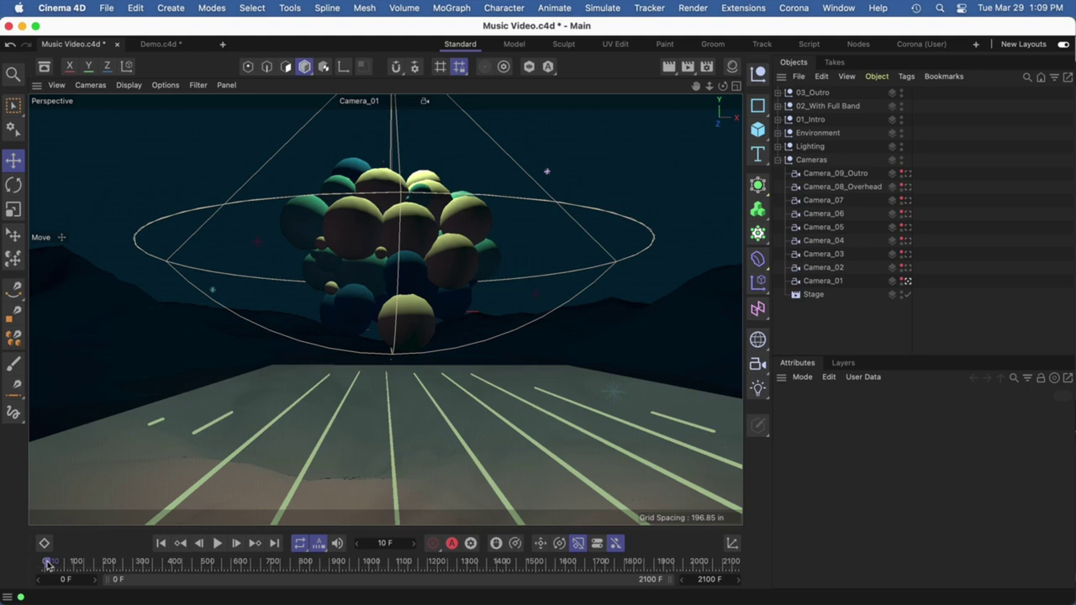
pyautogui.press('XF86AudioLowerVolume')
pyautogui.press('XF86AudioLowerVolume')
pyautogui.press('XF86AudioLowerVolume')
pyautogui.moveTo(48, 566); pyautogui.dragTo(145, 563)
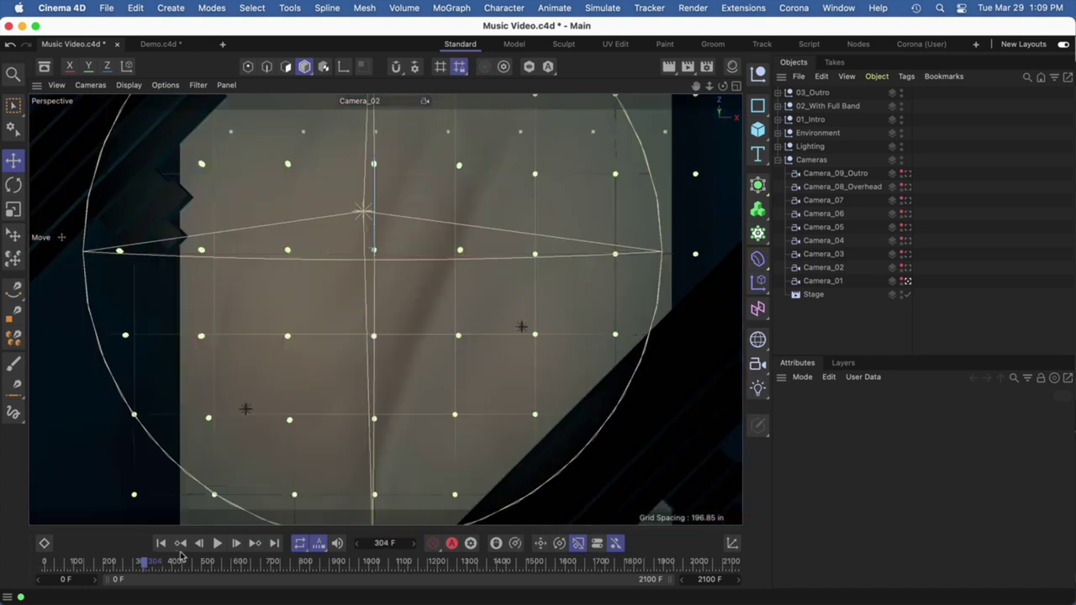
pyautogui.moveTo(213, 552)
pyautogui.mouseDown()
pyautogui.moveTo(145, 563)
pyautogui.moveTo(240, 551)
pyautogui.mouseUp()
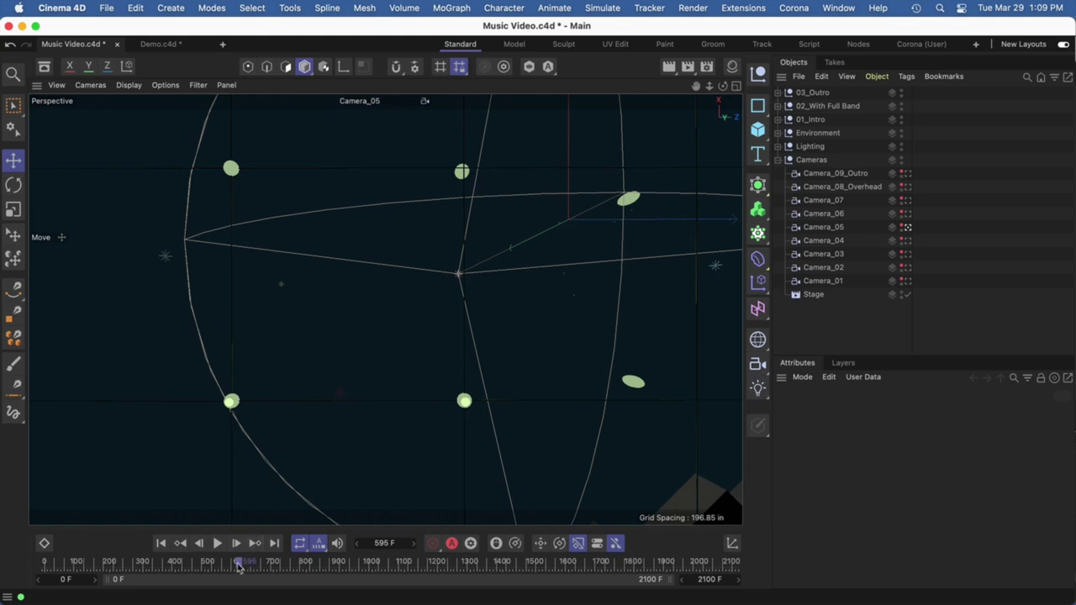
pyautogui.moveTo(240, 563); pyautogui.dragTo(282, 562)
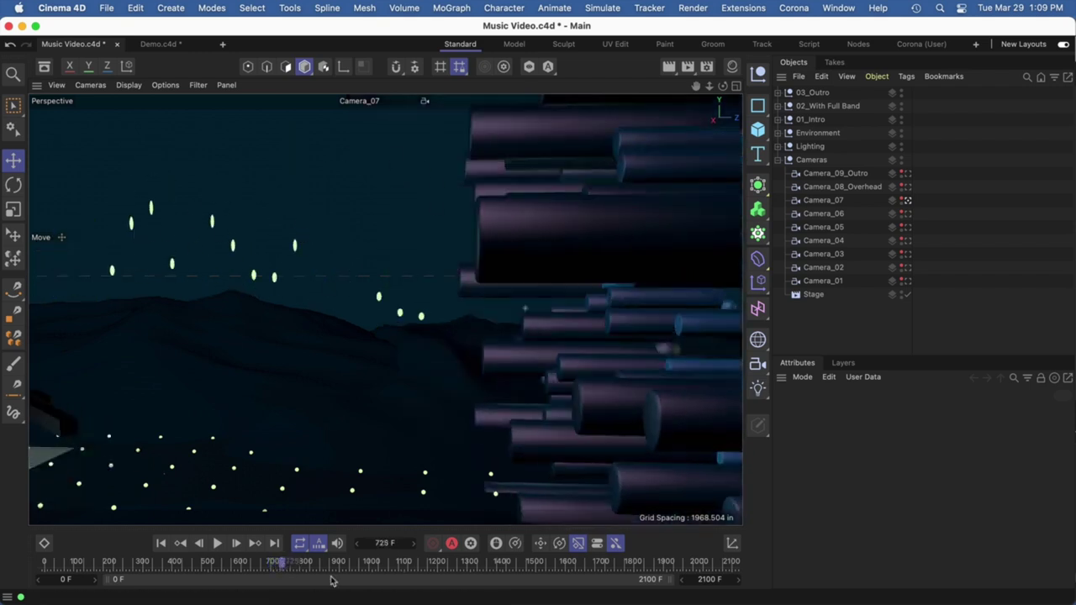
pyautogui.moveTo(286, 567); pyautogui.dragTo(575, 505)
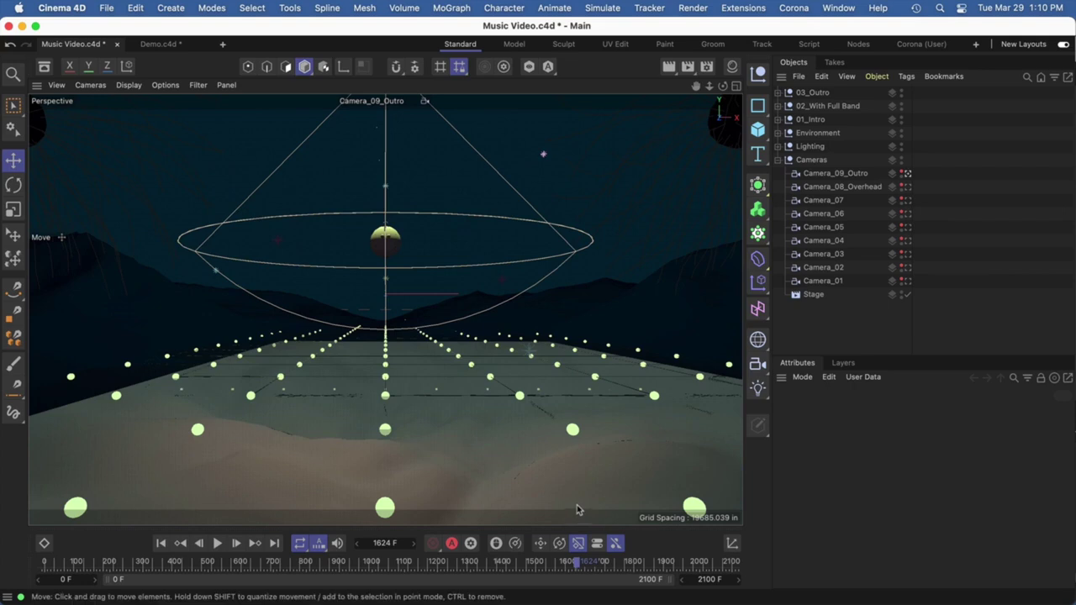
pyautogui.moveTo(576, 561); pyautogui.dragTo(572, 562)
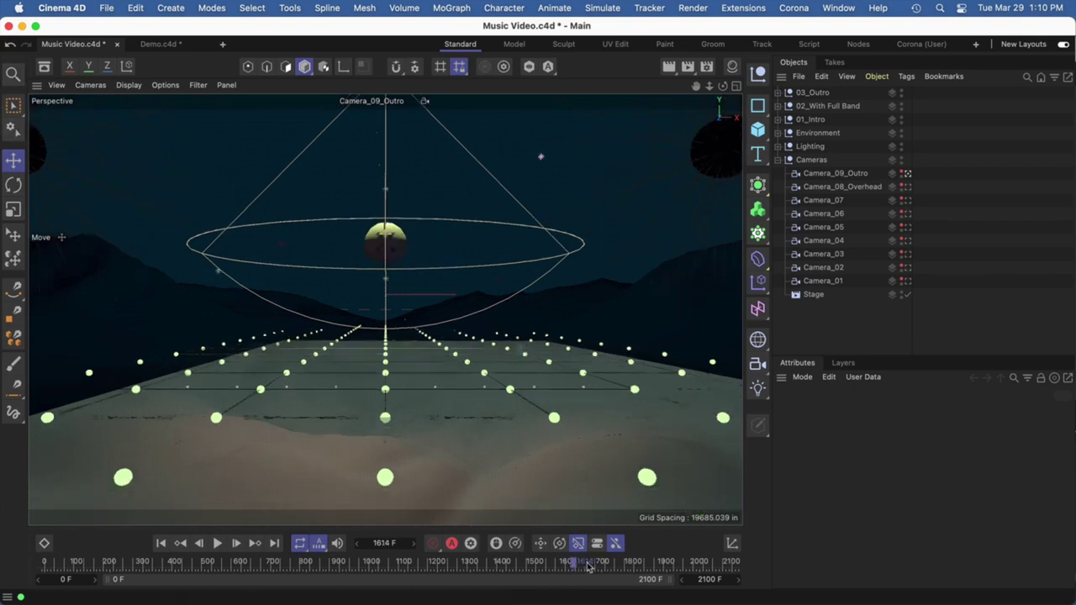
pyautogui.moveTo(575, 563); pyautogui.dragTo(685, 539)
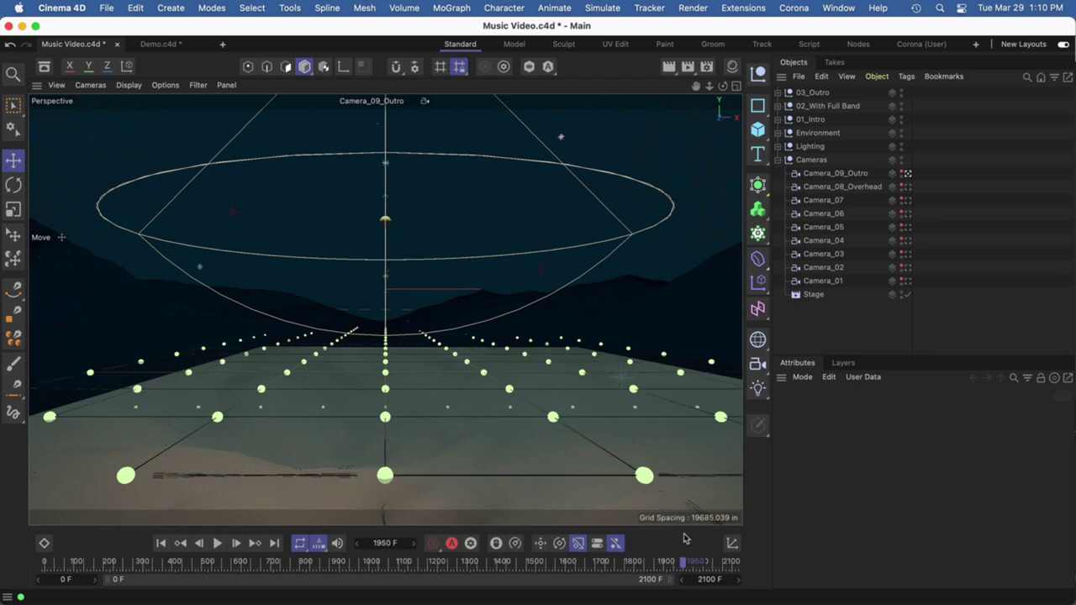
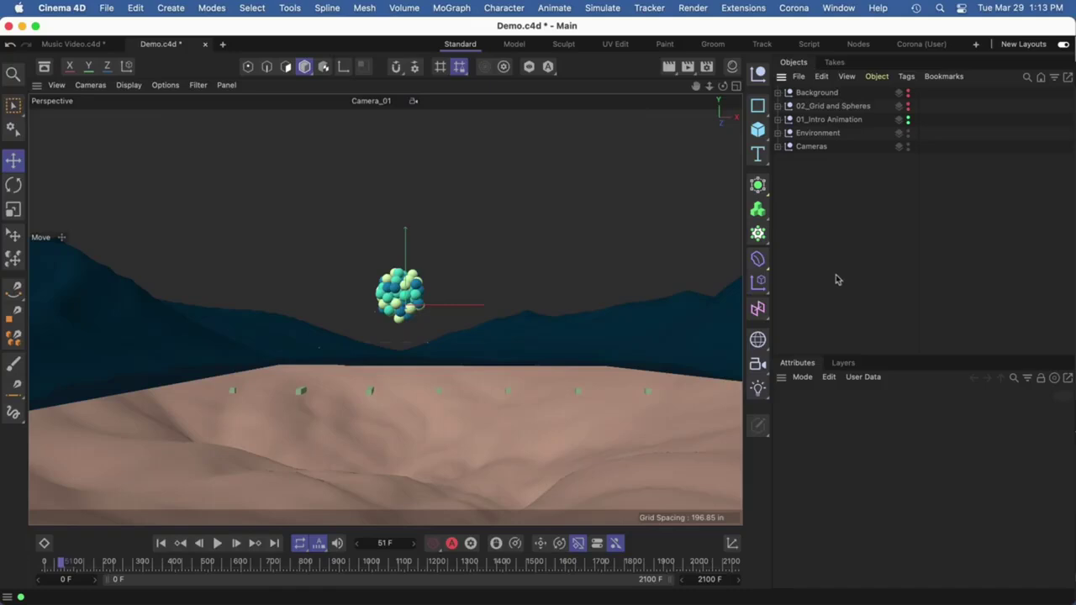
# - Add a Background object to the Demo scene and assign the dark blue Background material to it
pyautogui.click(759, 340)
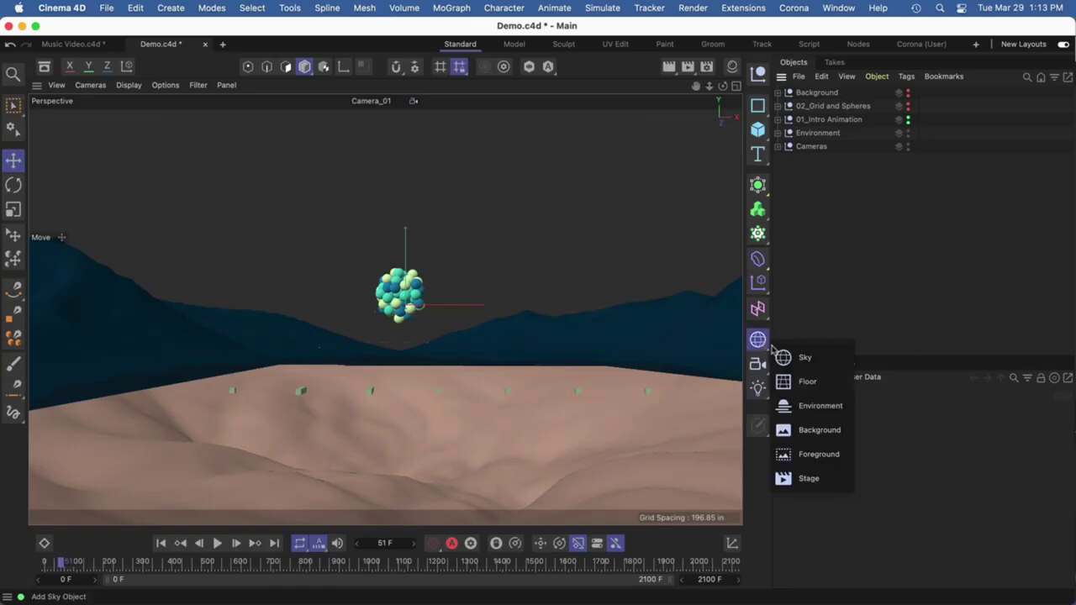
pyautogui.click(816, 429)
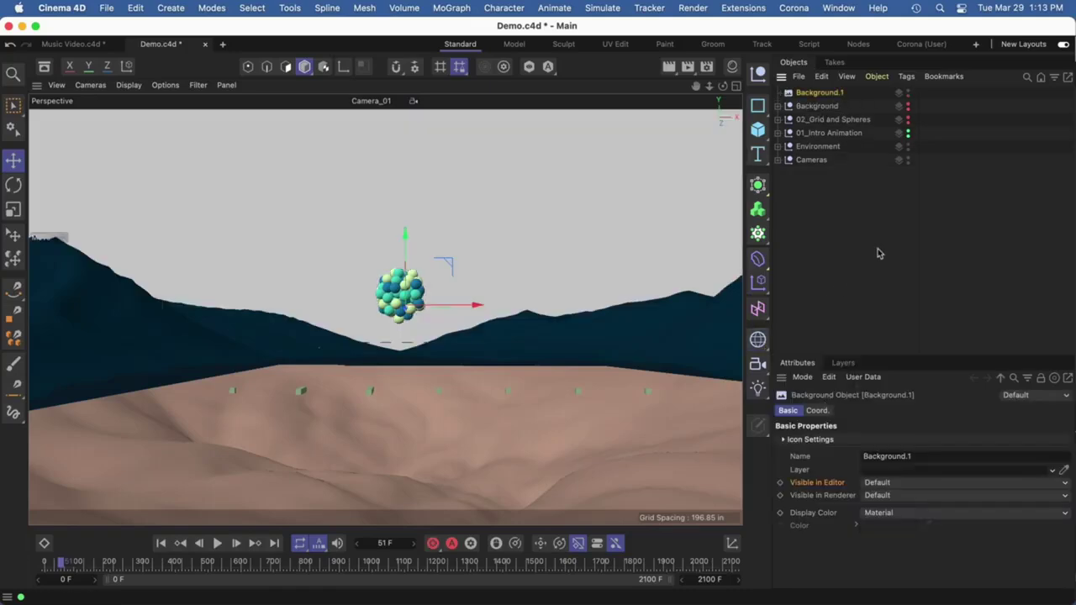
pyautogui.click(732, 66)
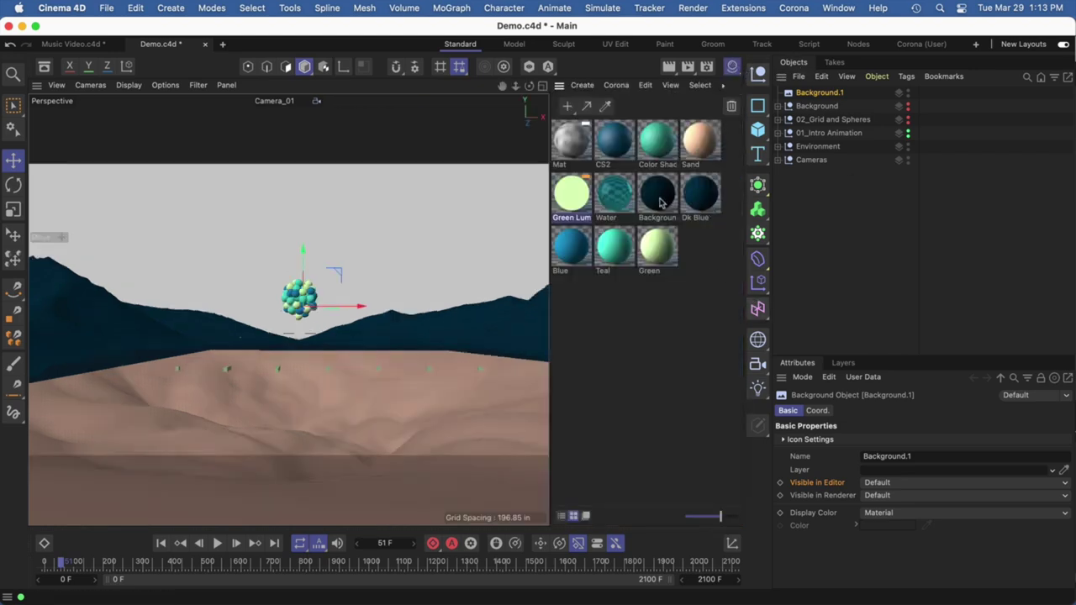
pyautogui.doubleClick(659, 199)
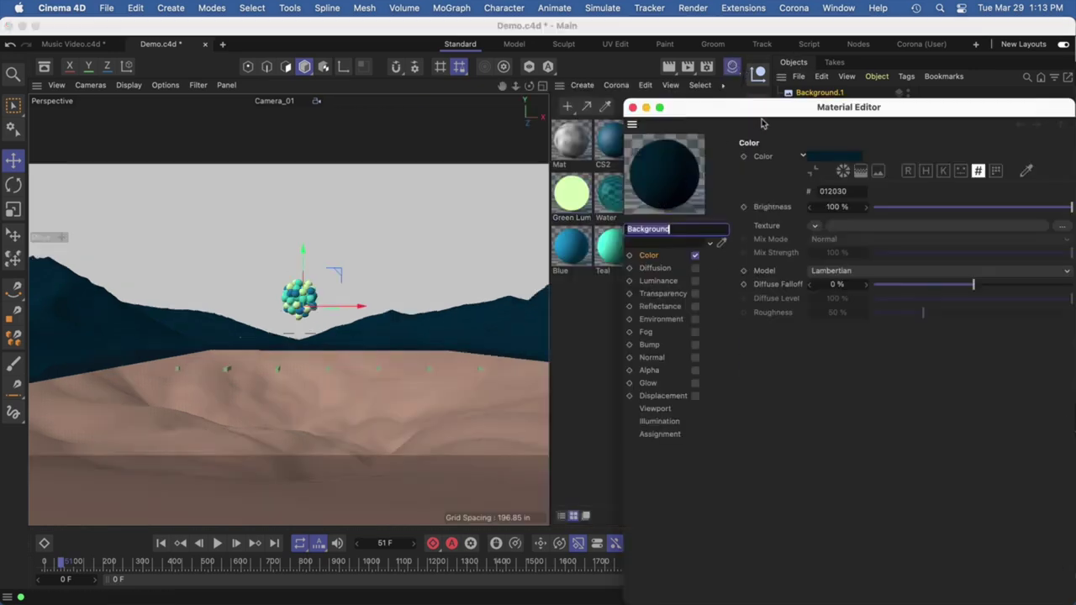
pyautogui.click(492, 220)
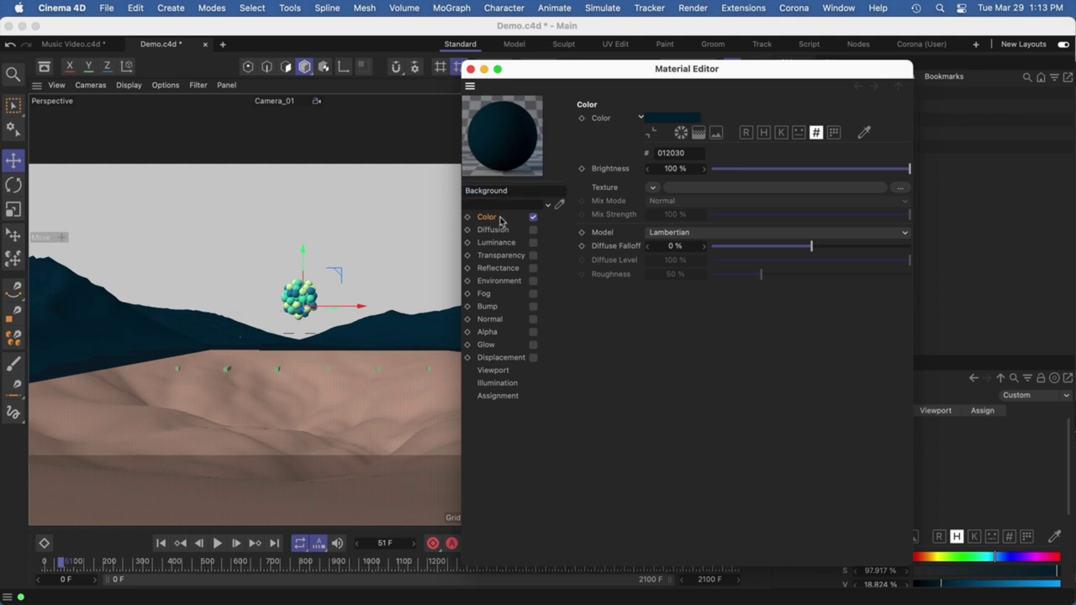
pyautogui.click(471, 69)
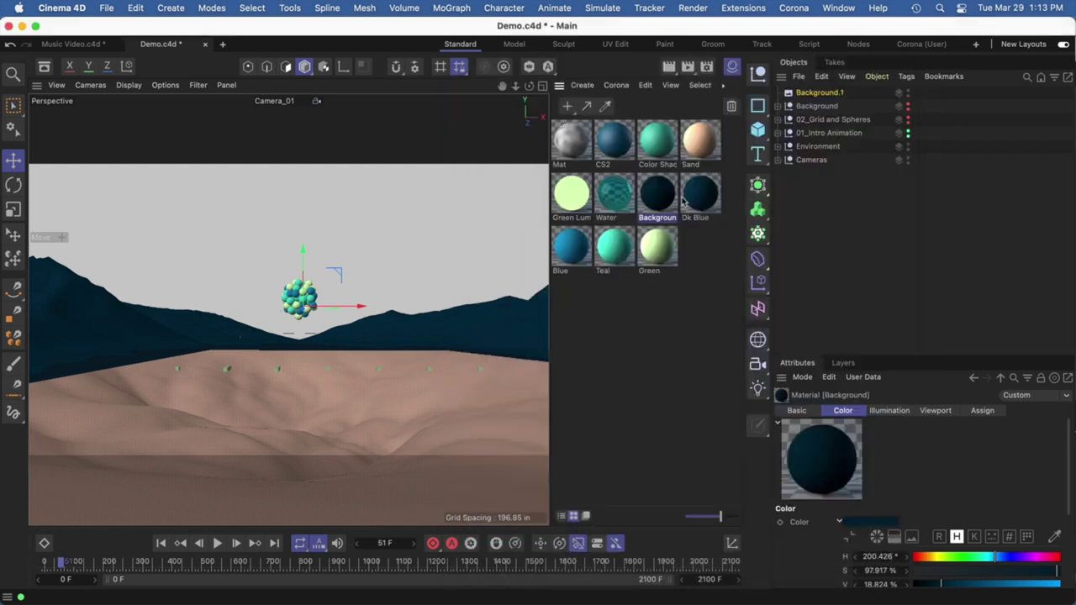
pyautogui.moveTo(836, 94); pyautogui.dragTo(838, 94)
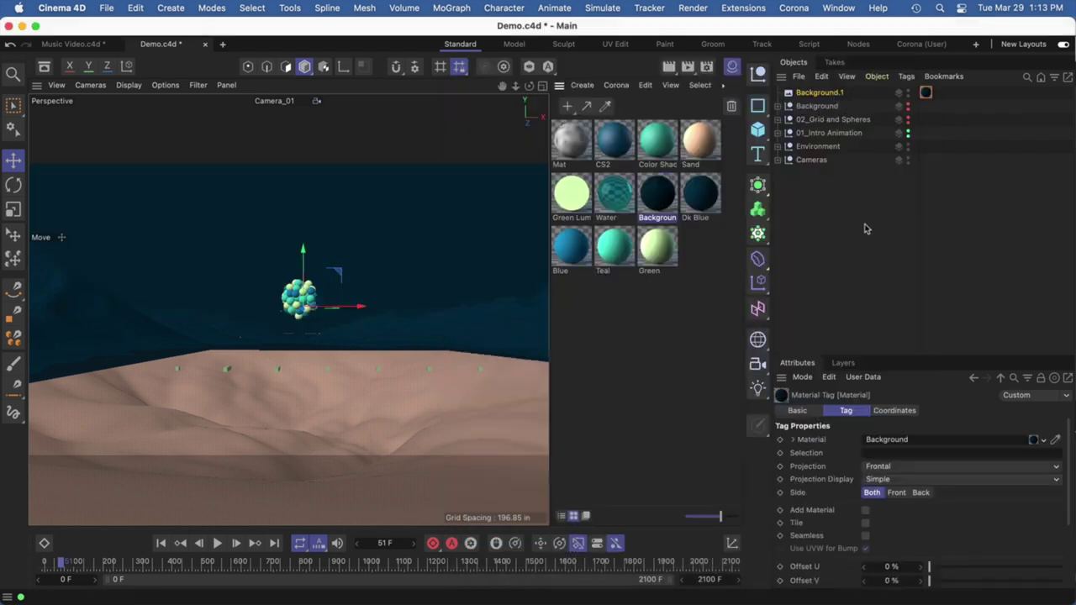
pyautogui.click(872, 231)
pyautogui.click(731, 67)
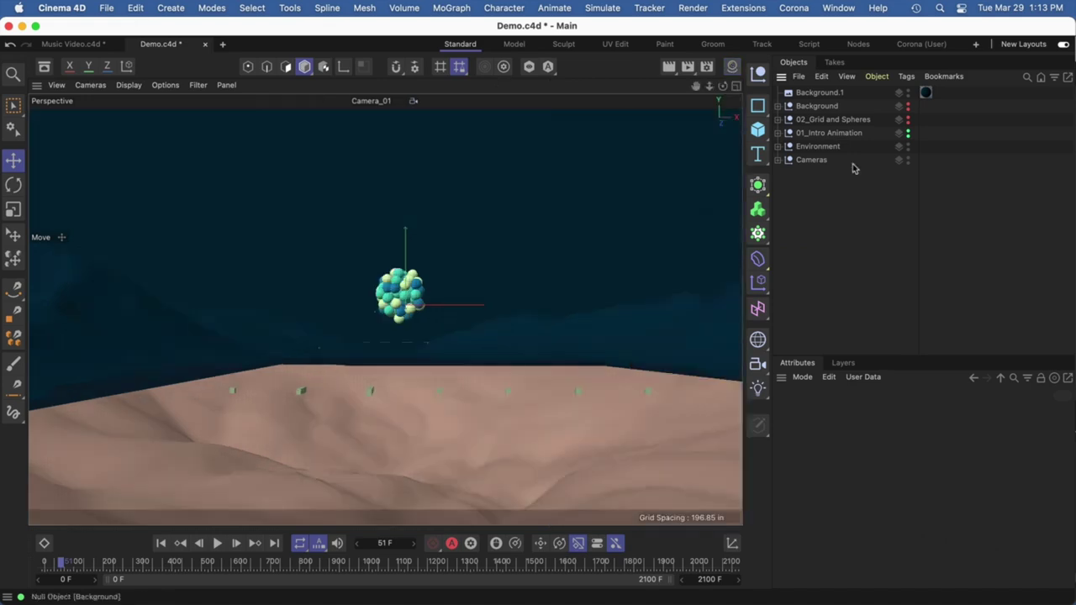
pyautogui.click(732, 66)
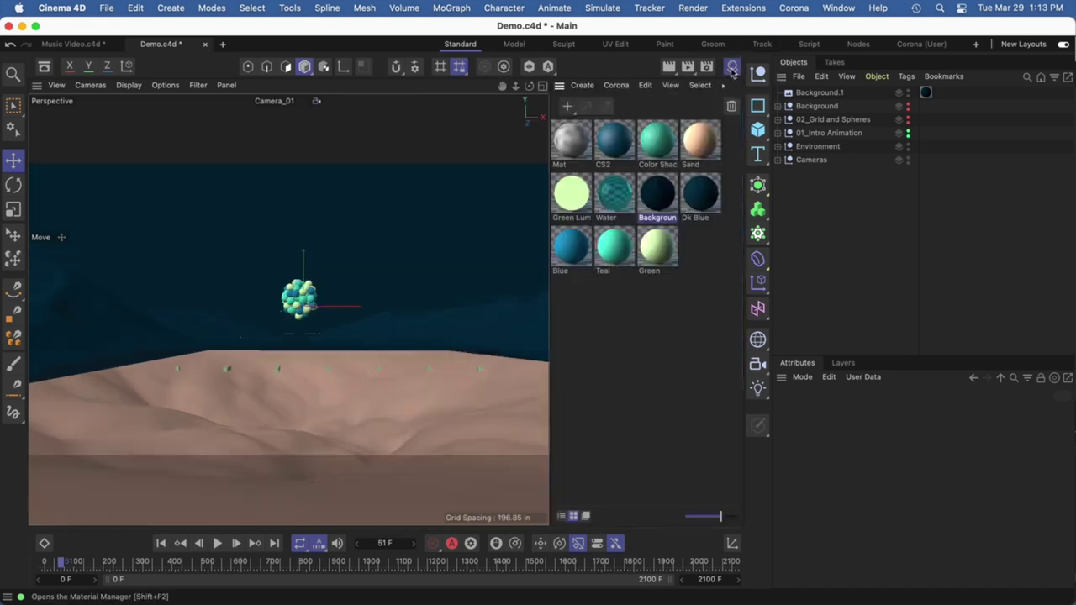
pyautogui.click(732, 66)
# - Render frame 51 to the Picture Viewer and examine the enlarged image against the new background
pyautogui.click(687, 67)
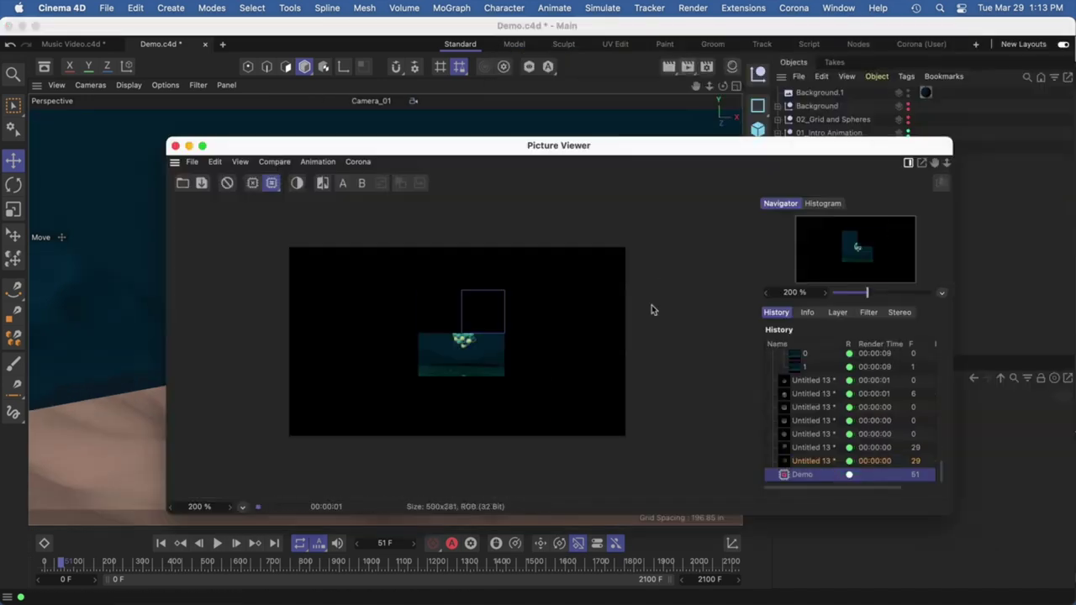
pyautogui.moveTo(588, 146); pyautogui.dragTo(725, 127)
pyautogui.scroll(2, 437, 310)
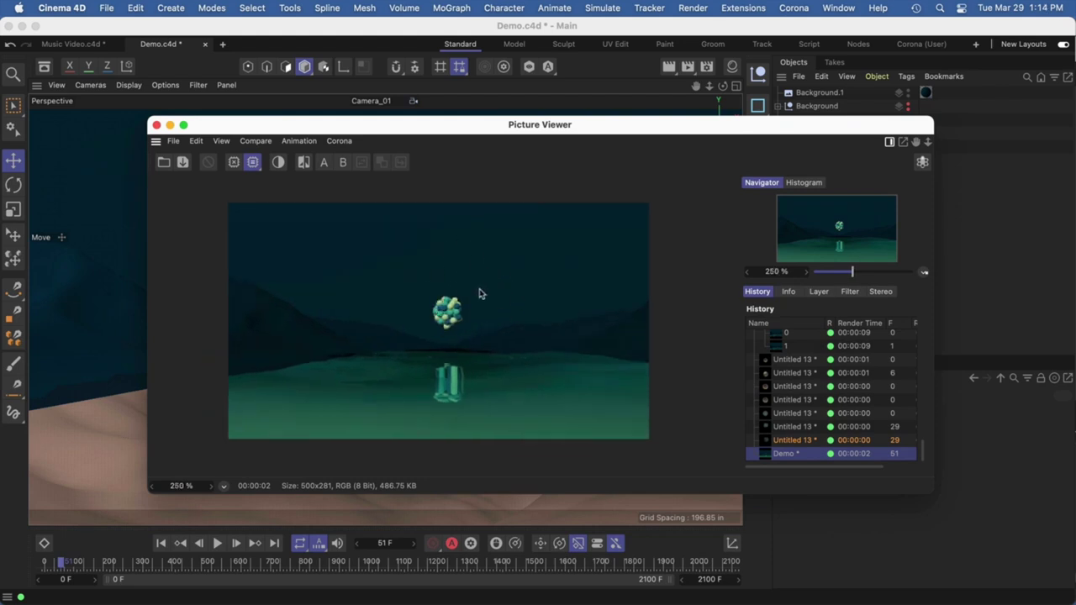
pyautogui.scroll(1, 411, 272)
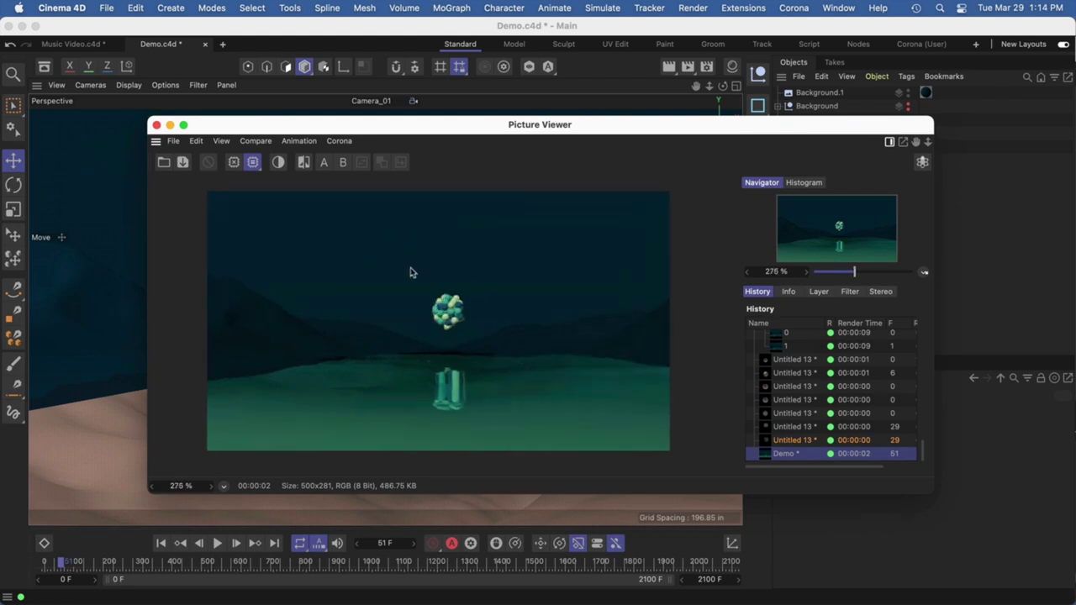
pyautogui.click(155, 125)
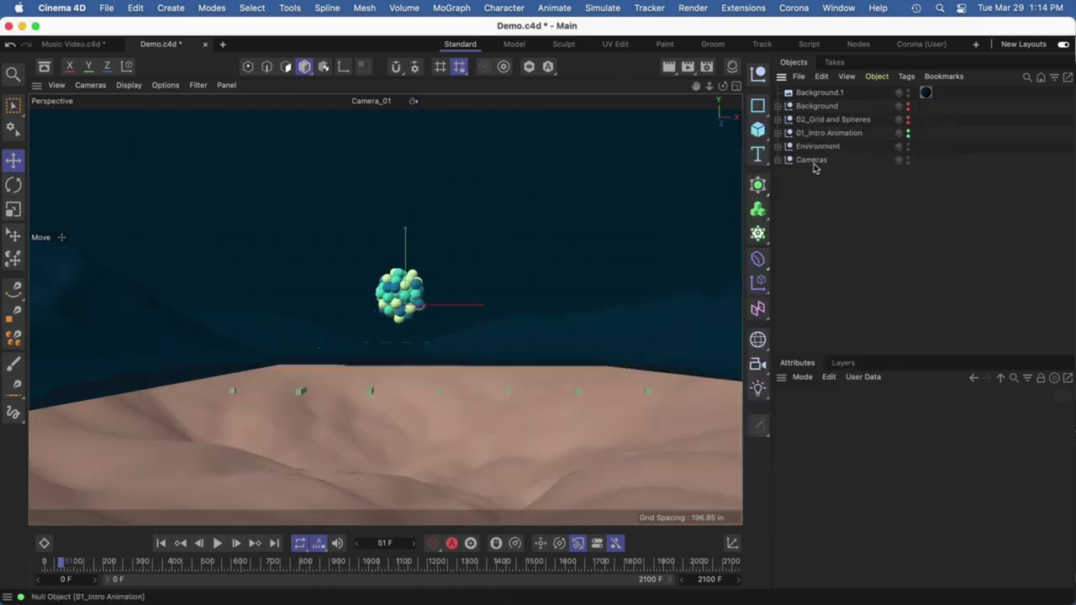
# - Add a spot light to the scene and rotate it so its cone points straight down
pyautogui.click(757, 391)
pyautogui.click(802, 384)
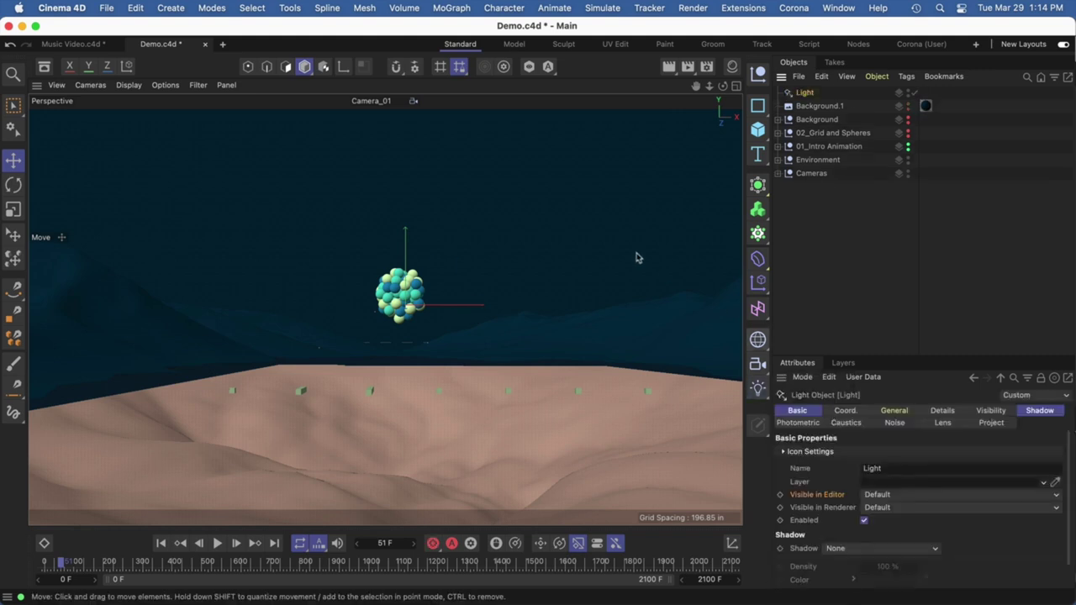
pyautogui.click(735, 86)
pyautogui.scroll(3, 532, 457)
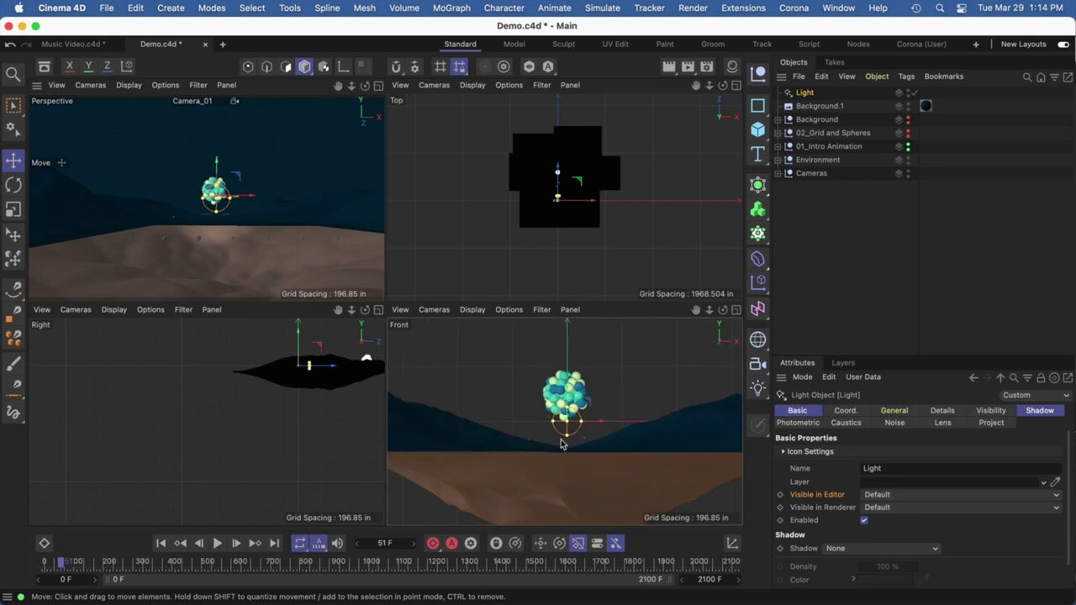
pyautogui.press('r')
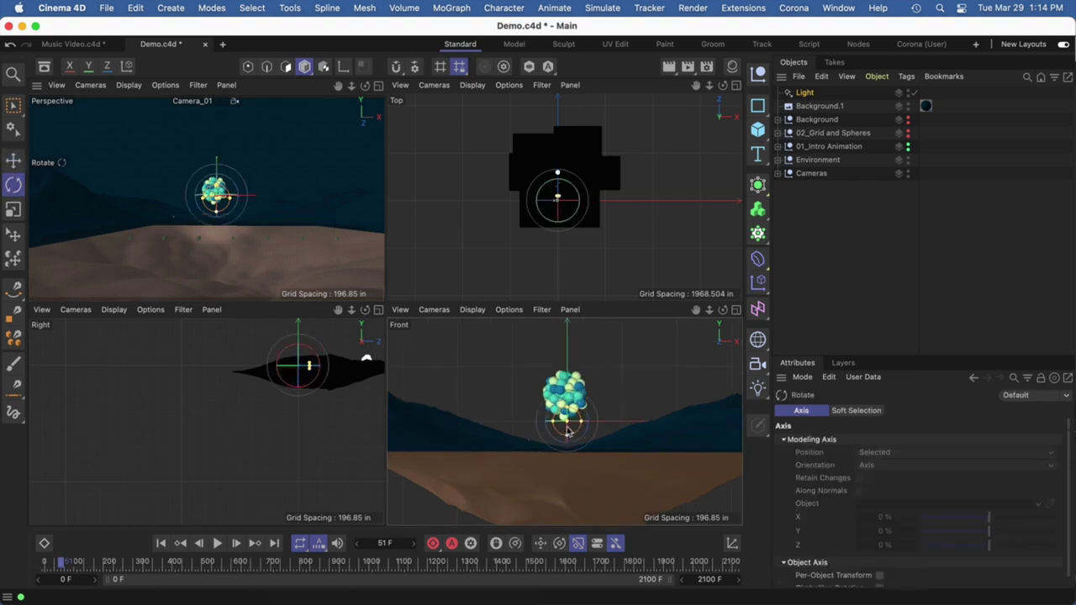
pyautogui.scroll(3, 566, 433)
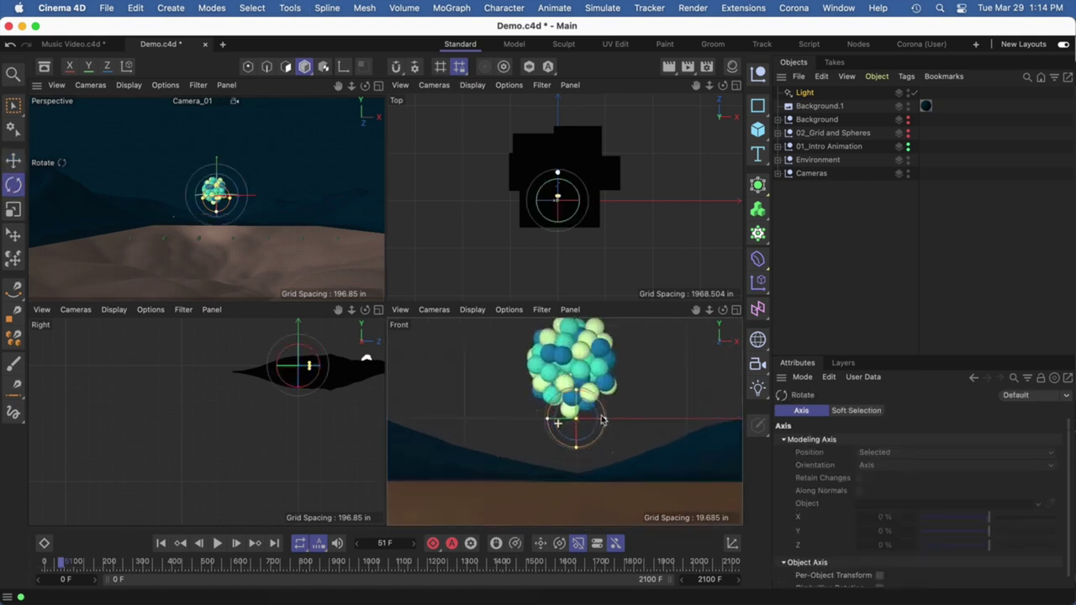
pyautogui.moveTo(576, 428); pyautogui.dragTo(522, 427)
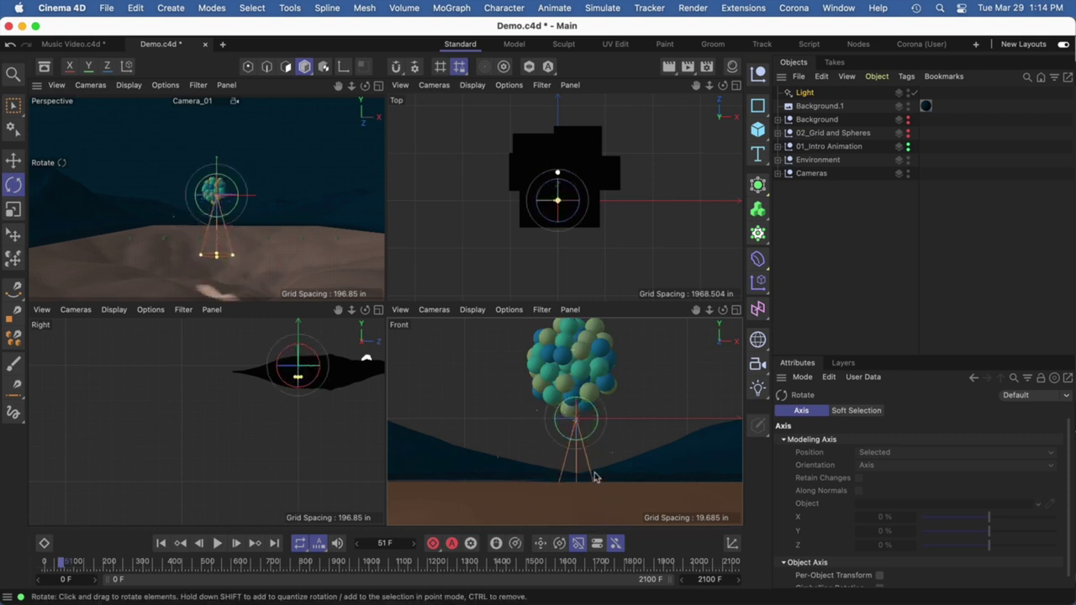
# - Move the spot light up above the sphere cluster and widen its cone
pyautogui.press('e')
pyautogui.moveTo(575, 395); pyautogui.dragTo(505, 406)
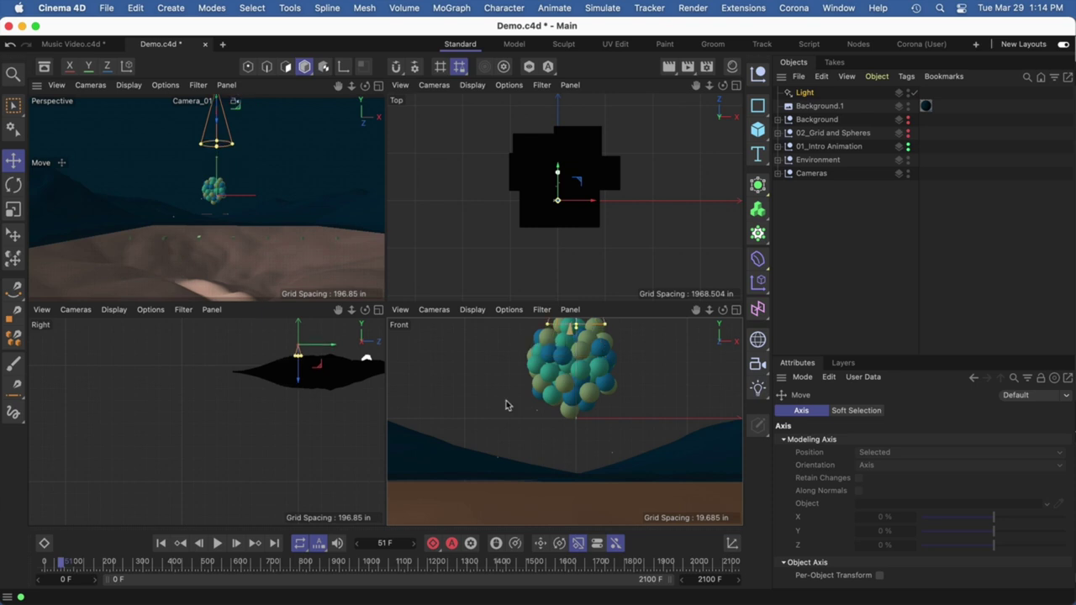
pyautogui.scroll(-3, 578, 420)
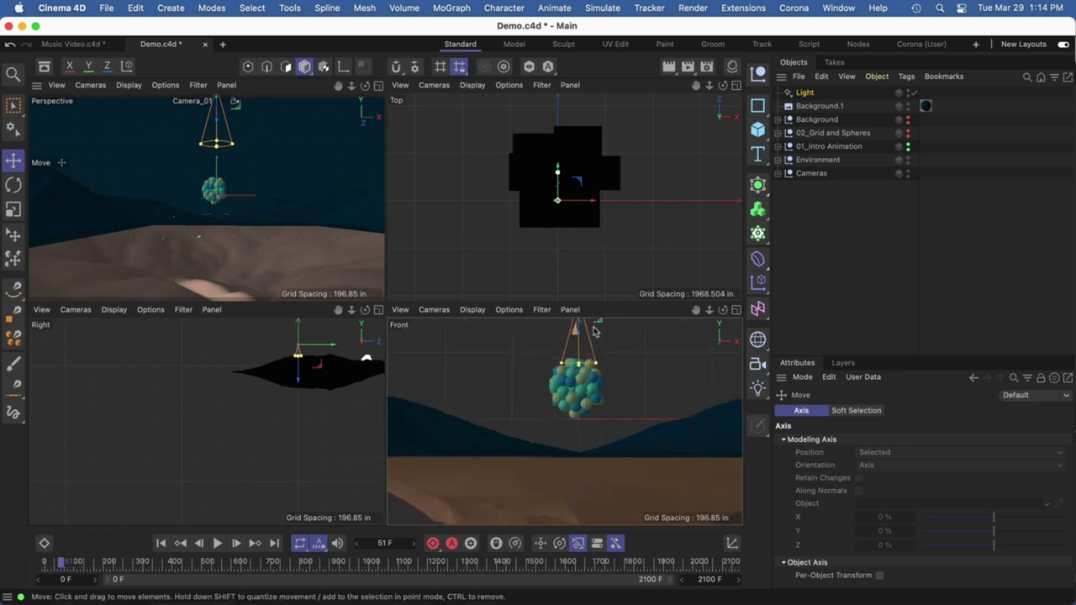
pyautogui.scroll(3, 594, 330)
pyautogui.moveTo(612, 346); pyautogui.dragTo(655, 363)
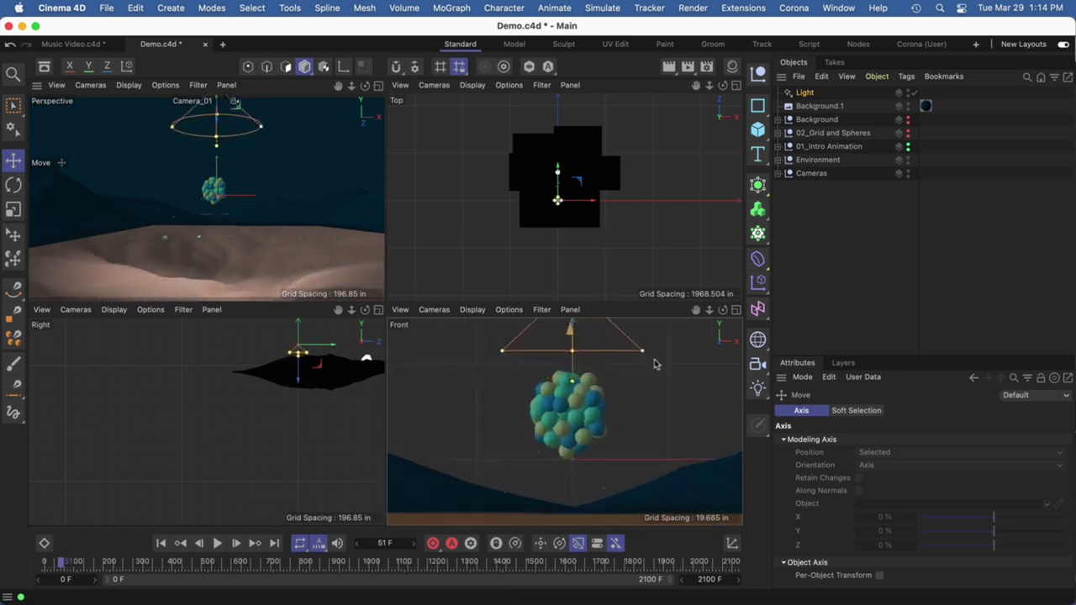
# - Shift the spot light back in depth over the sphere cluster, then raise it and lengthen its cone
pyautogui.scroll(5, 577, 151)
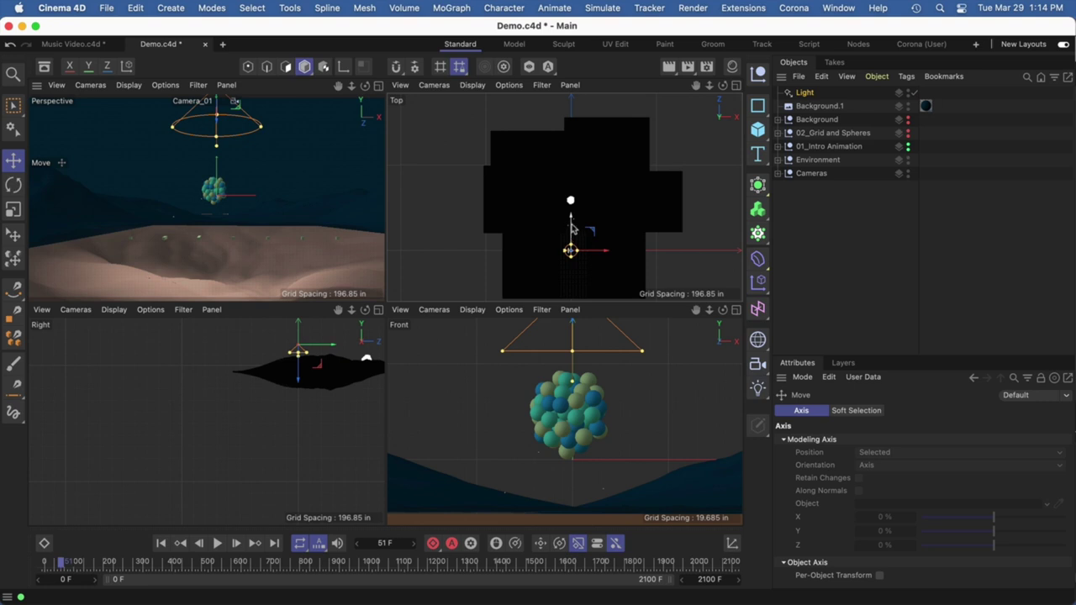
pyautogui.moveTo(571, 226); pyautogui.dragTo(574, 174)
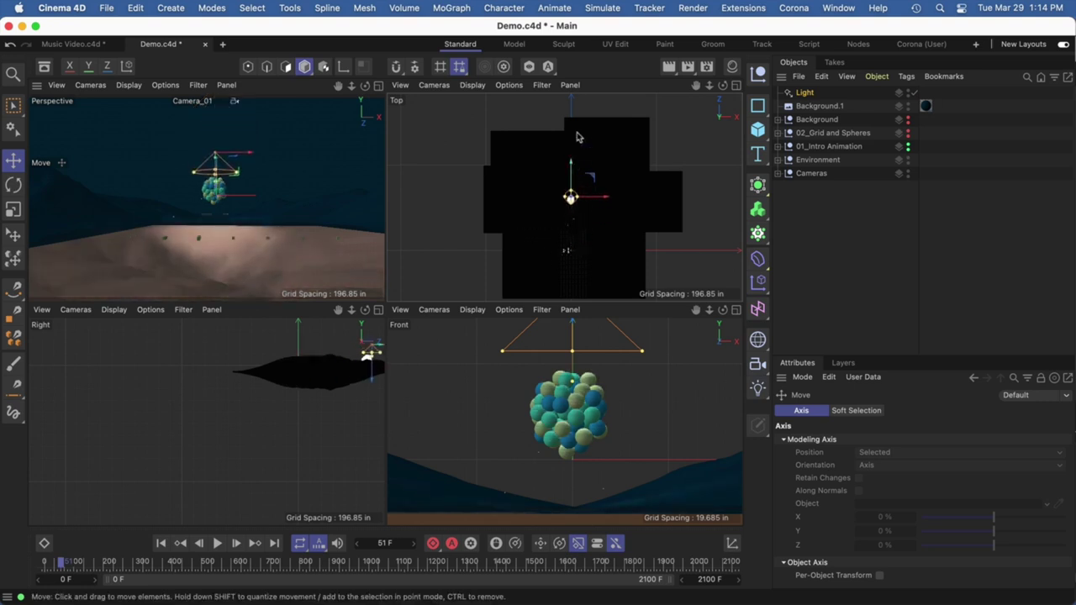
pyautogui.scroll(-3, 559, 407)
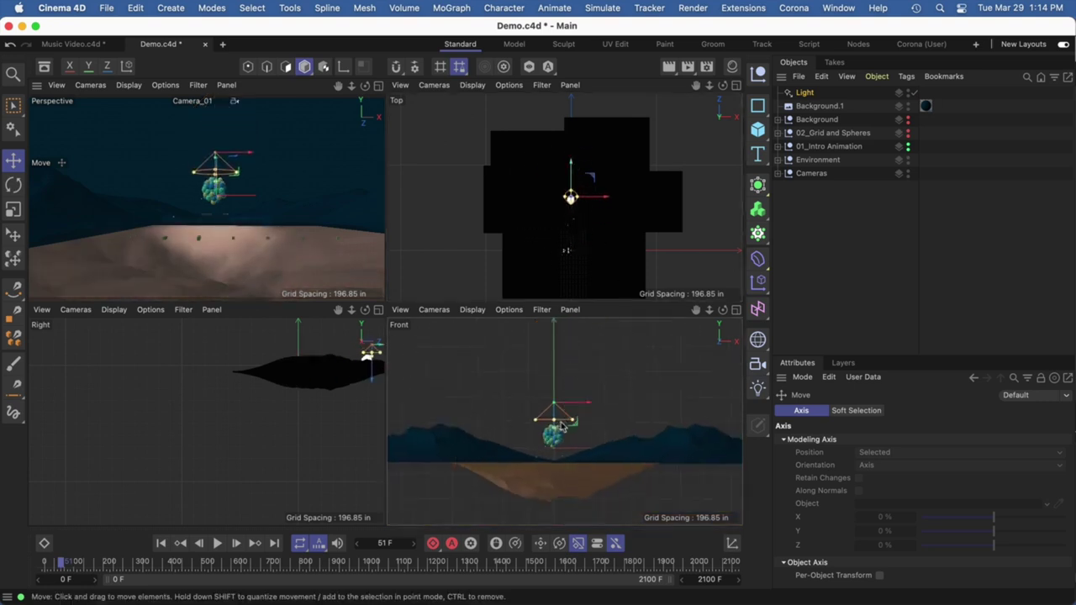
pyautogui.scroll(1, 556, 409)
pyautogui.moveTo(557, 408); pyautogui.dragTo(595, 401)
# - Render frame 51 from Camera_01 to the Picture Viewer to check the spot light's effect
pyautogui.click(378, 85)
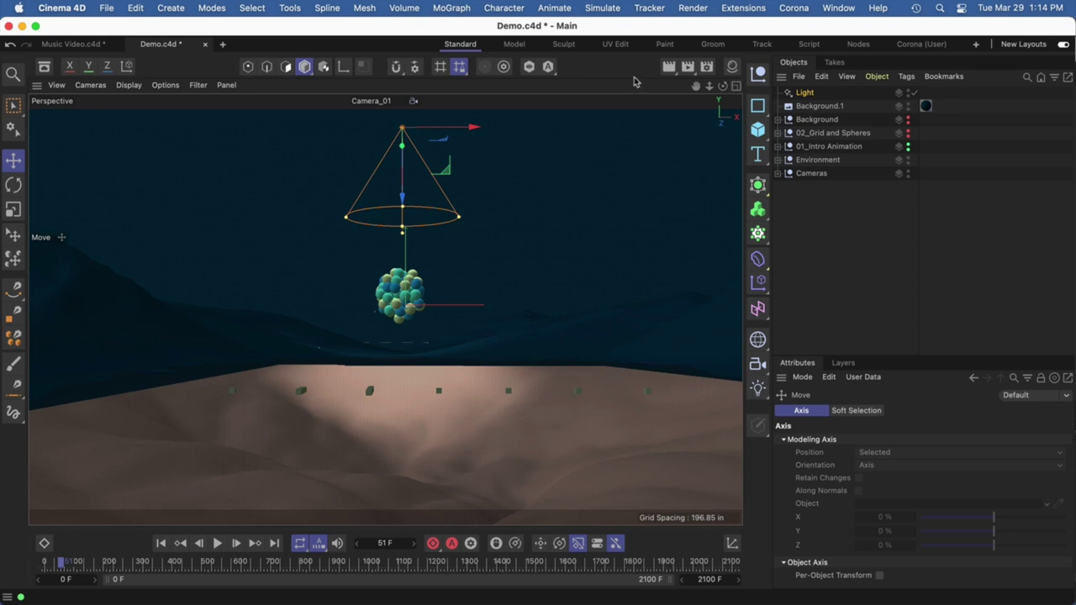
pyautogui.click(688, 66)
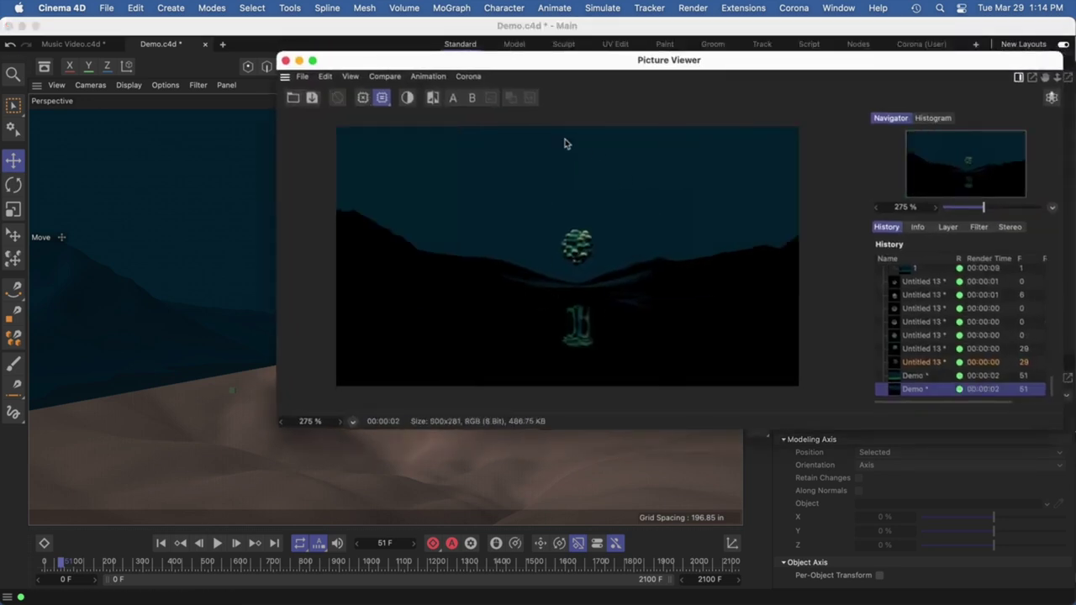
pyautogui.press('super+w')
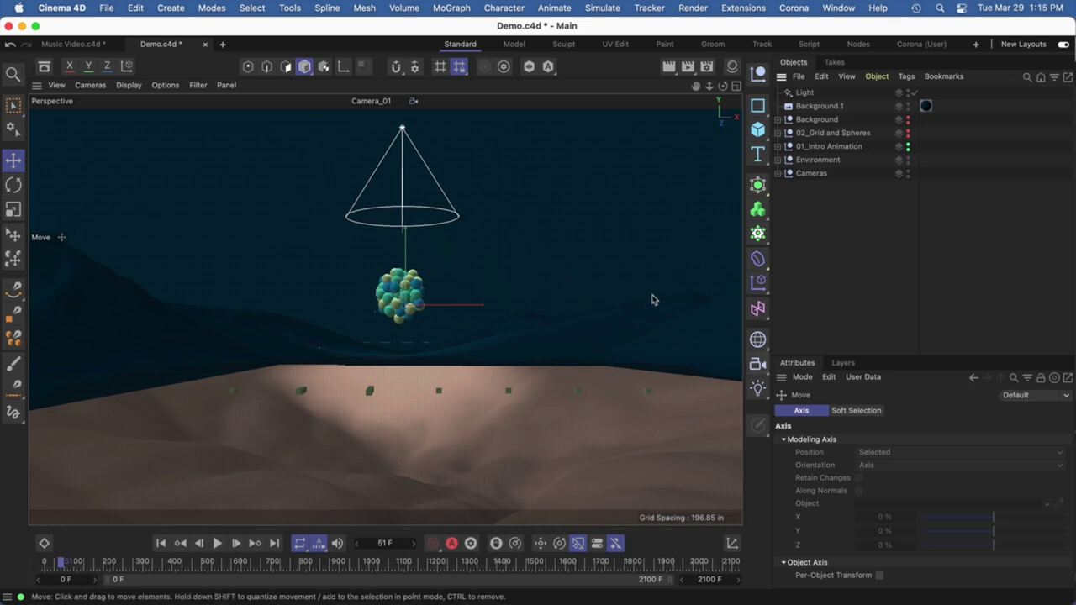
# - Add an omni light and place it raised to the right of the sphere cluster, slightly closer to the camera
pyautogui.moveTo(757, 387); pyautogui.dragTo(805, 388)
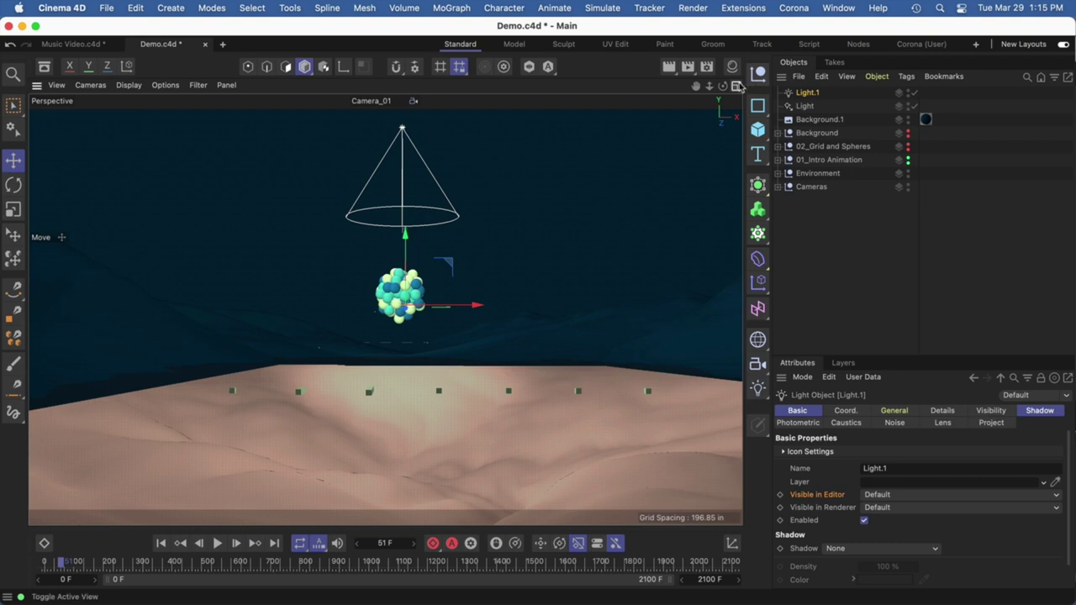
pyautogui.click(735, 86)
pyautogui.moveTo(611, 253); pyautogui.dragTo(607, 214)
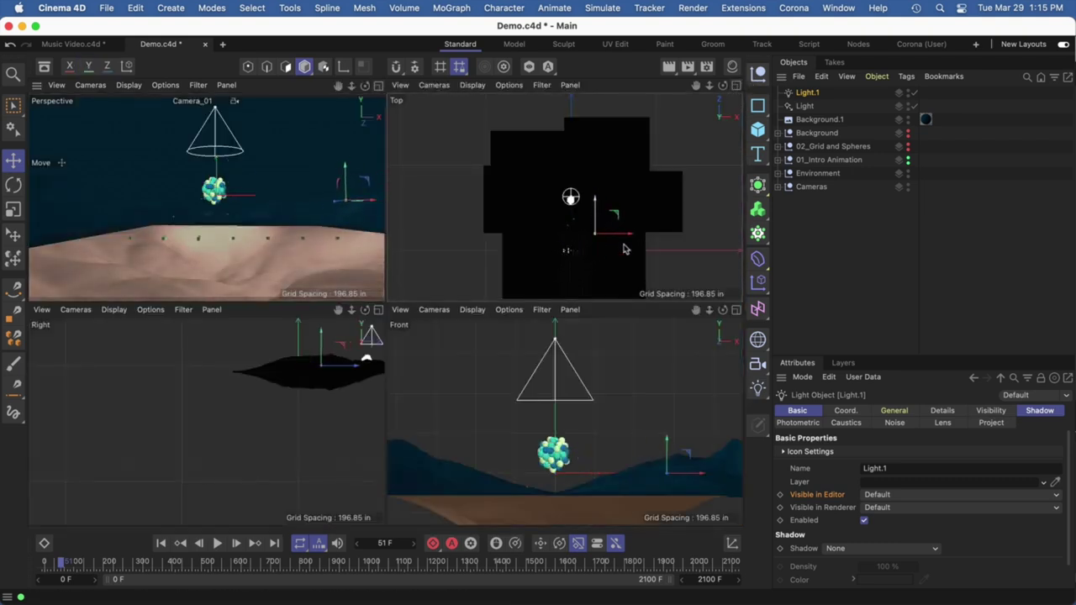
pyautogui.moveTo(666, 445); pyautogui.dragTo(665, 407)
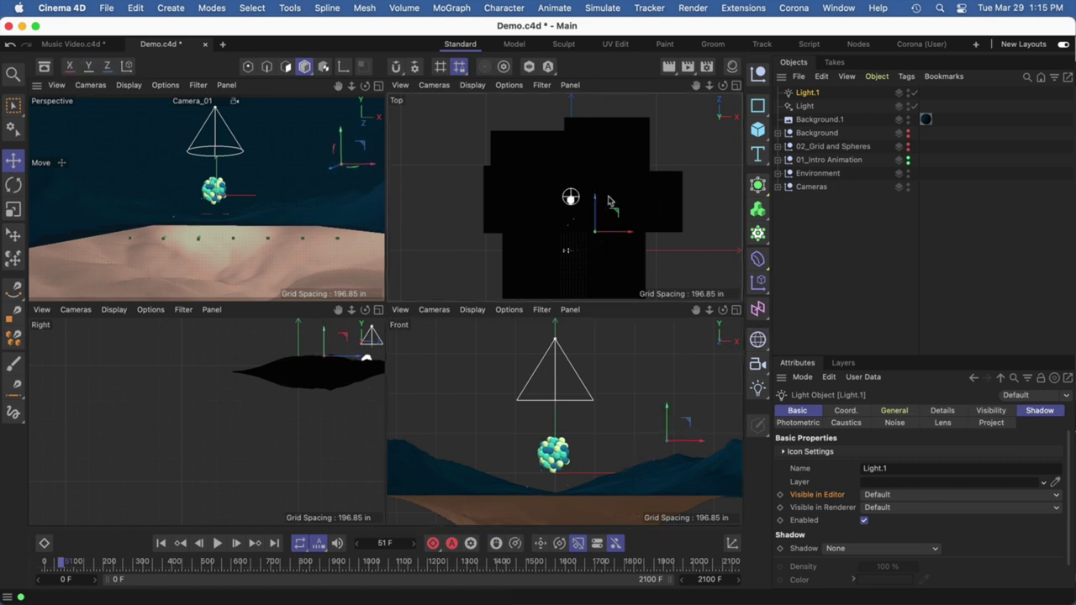
# - Set Light.1's color to a muted purple and its intensity to 43%
pyautogui.click(893, 410)
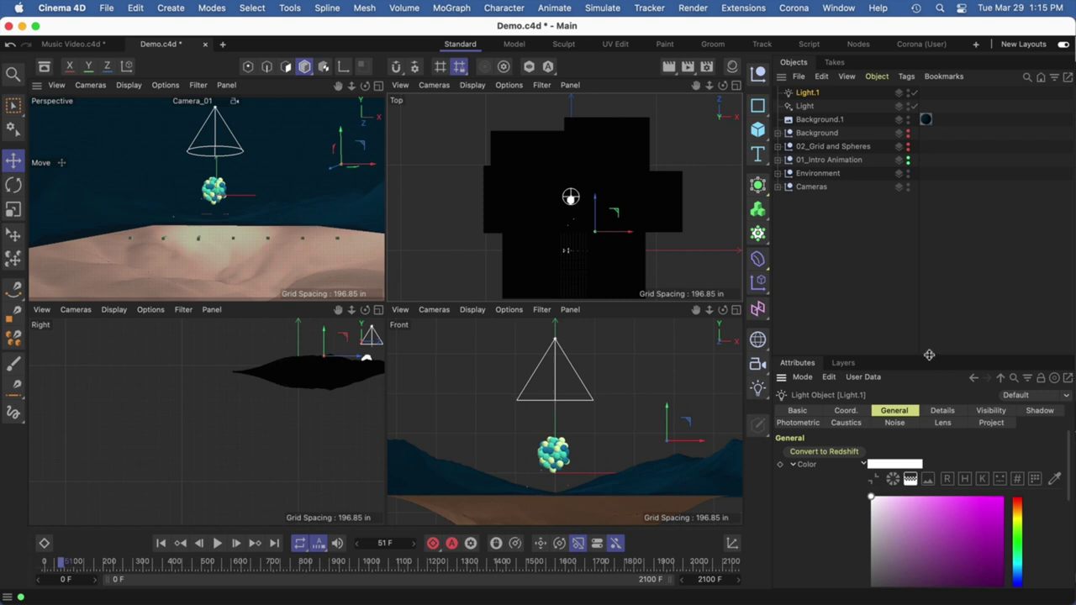
pyautogui.moveTo(928, 355); pyautogui.dragTo(929, 177)
pyautogui.moveTo(1014, 491); pyautogui.dragTo(988, 489)
pyautogui.moveTo(960, 409); pyautogui.dragTo(909, 353)
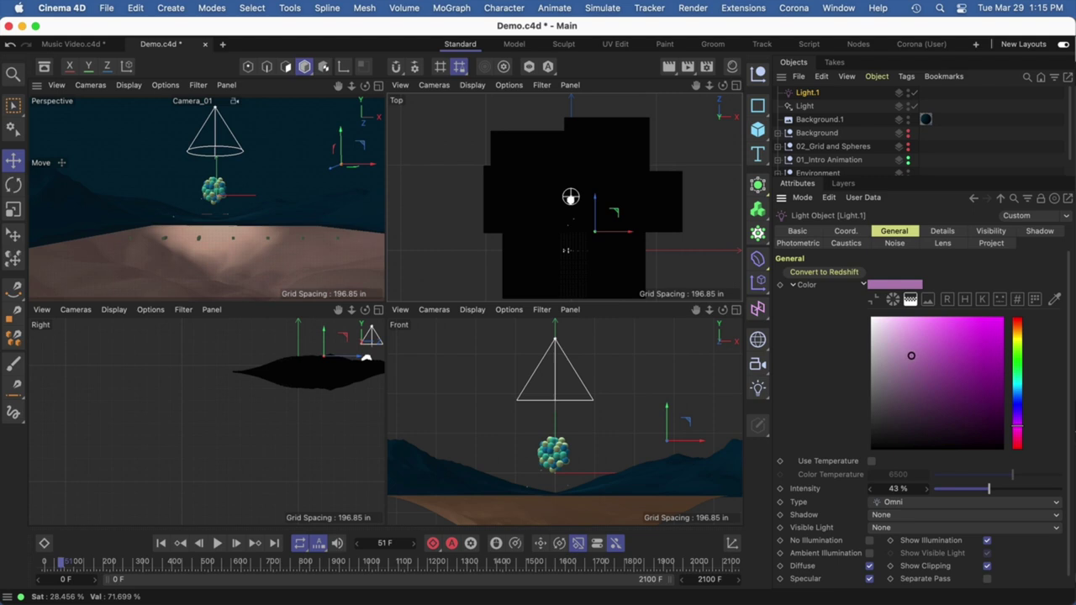
pyautogui.click(379, 86)
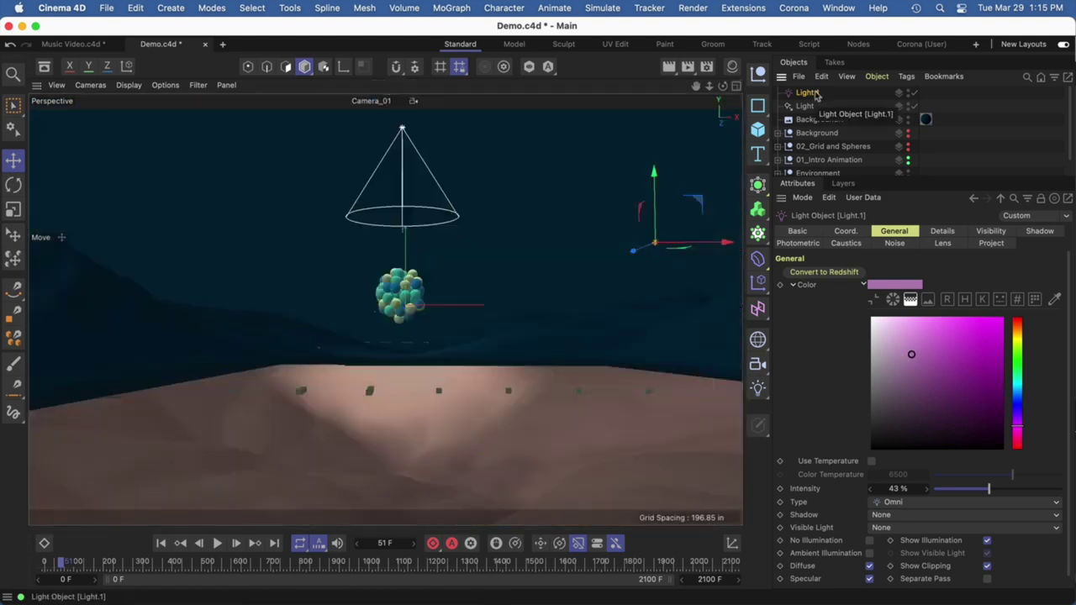
# - Duplicate the purple omni light, move the copy lower on the cluster's opposite side, and recolor it muted teal green
pyautogui.press('super+v')
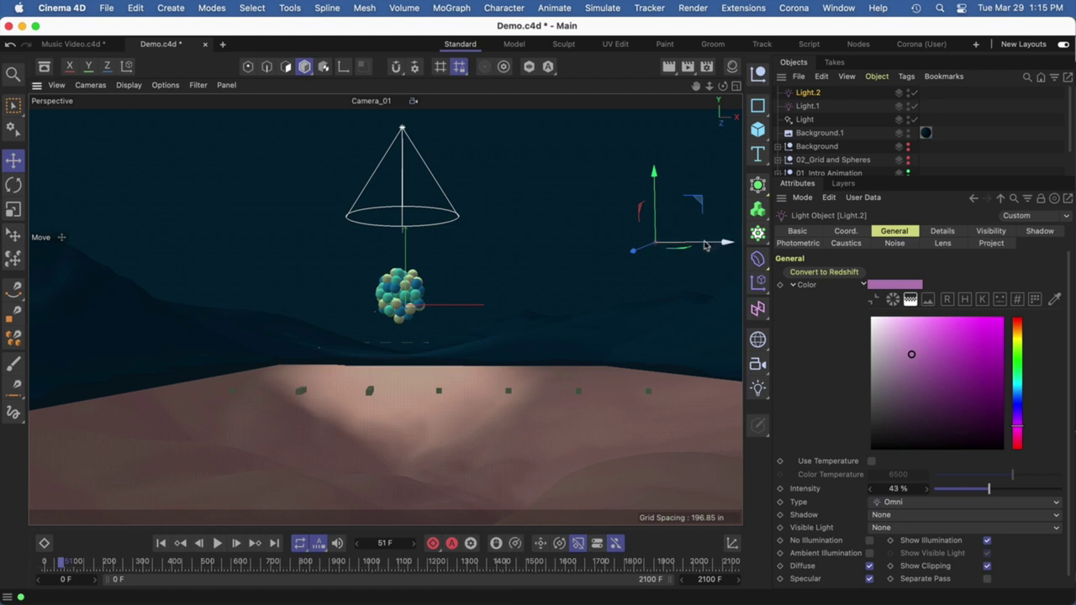
pyautogui.moveTo(706, 244); pyautogui.dragTo(310, 243)
pyautogui.moveTo(258, 193); pyautogui.dragTo(252, 244)
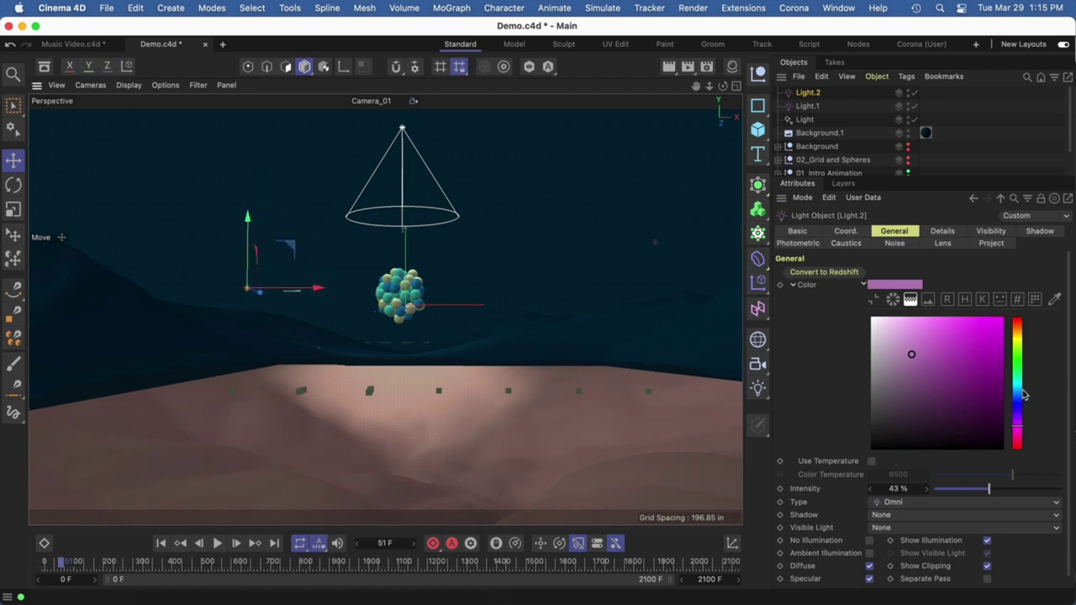
pyautogui.moveTo(1020, 395); pyautogui.dragTo(1020, 376)
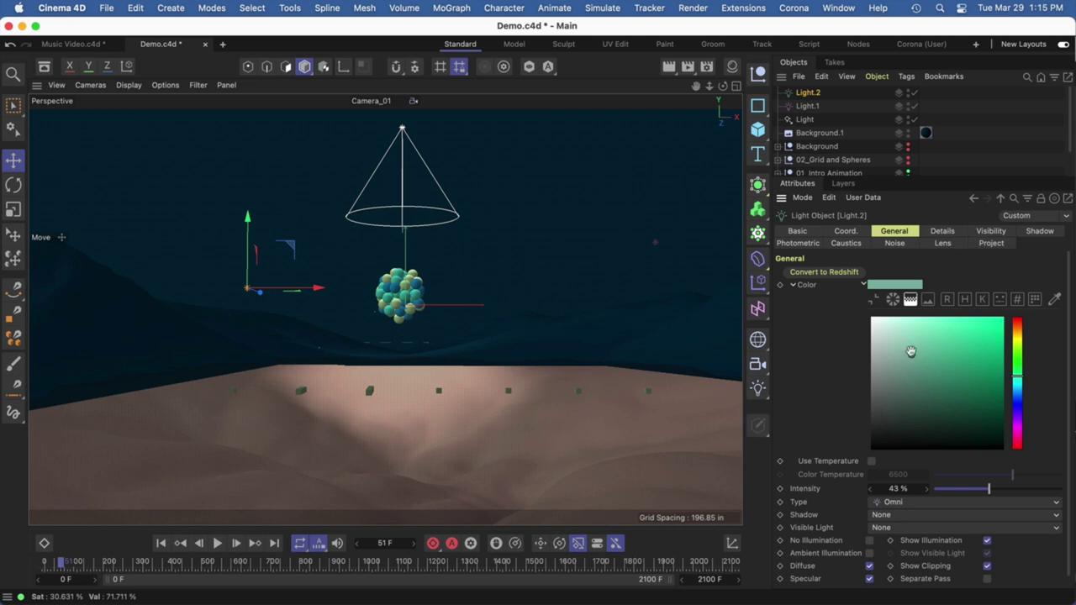
# - Render frame 51 to the Picture Viewer to check the combined effect of the two colored omni lights
pyautogui.click(688, 67)
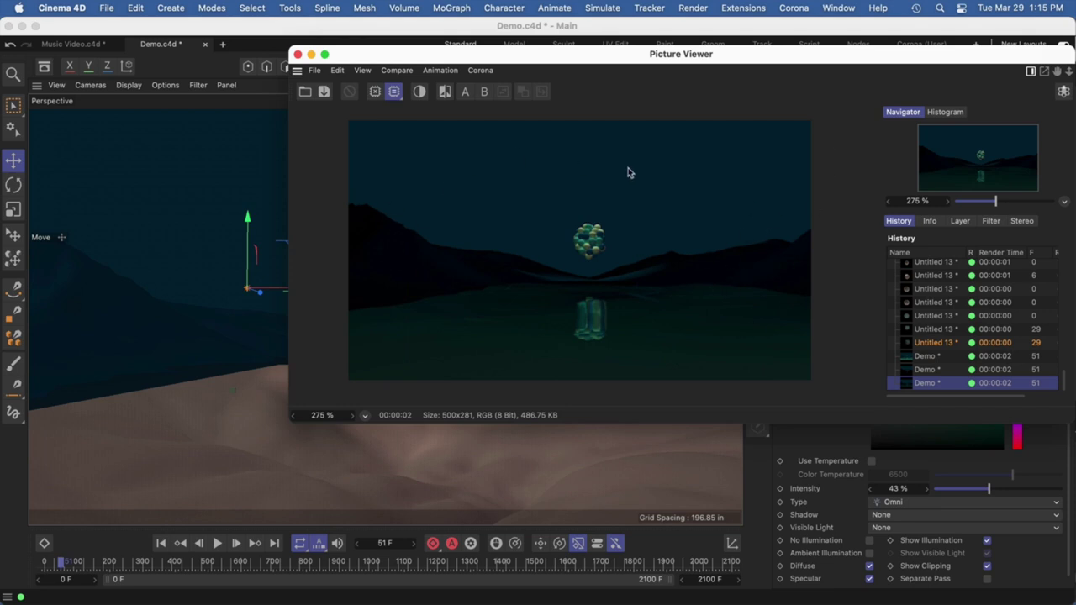
pyautogui.moveTo(619, 59); pyautogui.dragTo(616, 65)
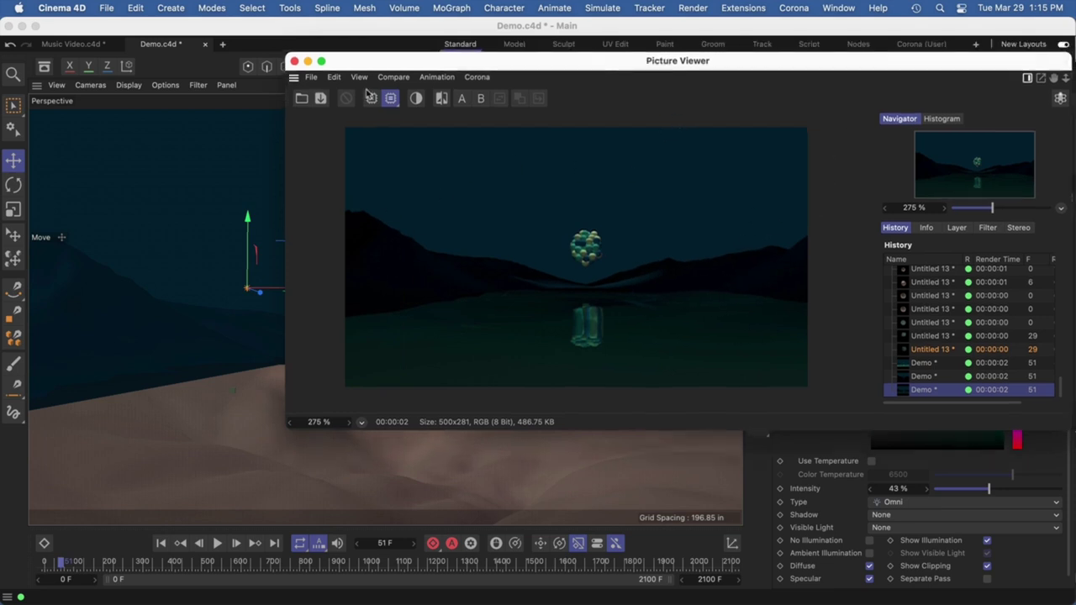
pyautogui.click(295, 61)
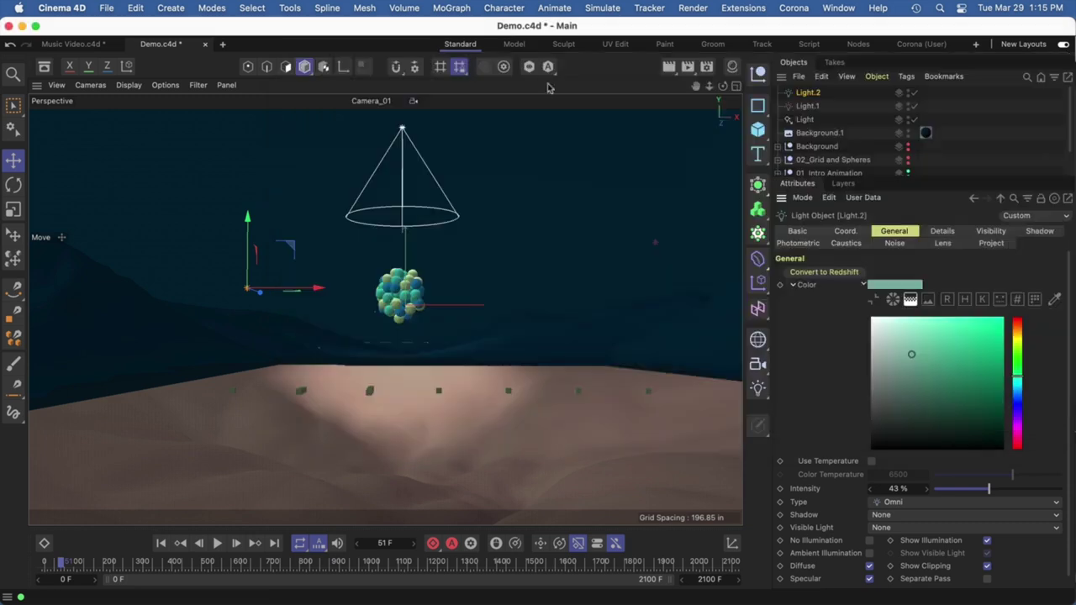
# - Set the intensity of Light.1 and Light.2 together to 70% and render frame 51 again
pyautogui.keyDown('shift'); pyautogui.click(807, 107); pyautogui.keyUp('shift')
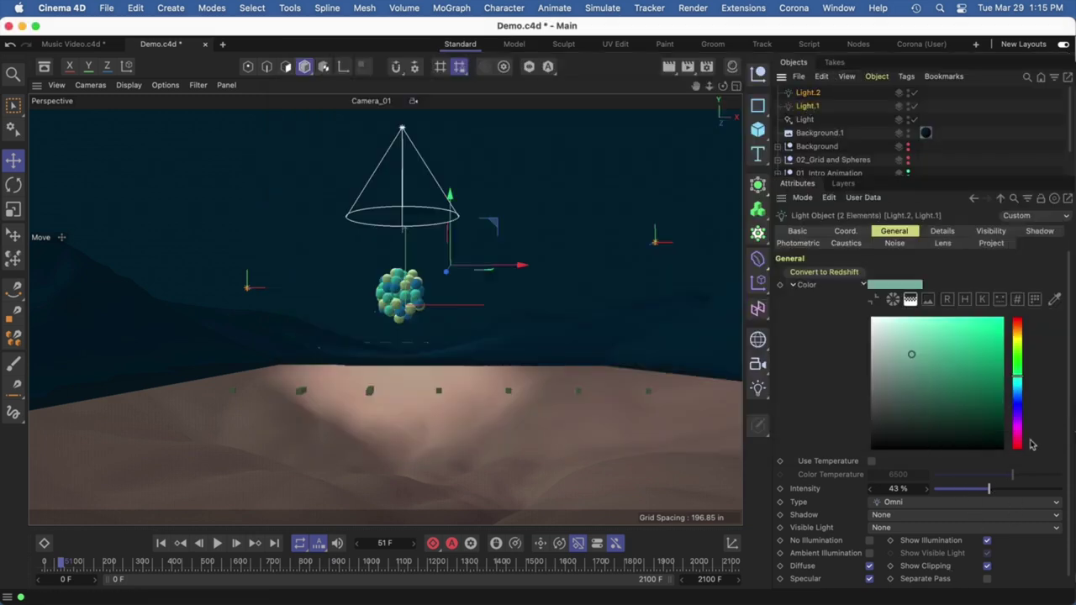
pyautogui.moveTo(988, 488); pyautogui.dragTo(1023, 488)
pyautogui.click(688, 67)
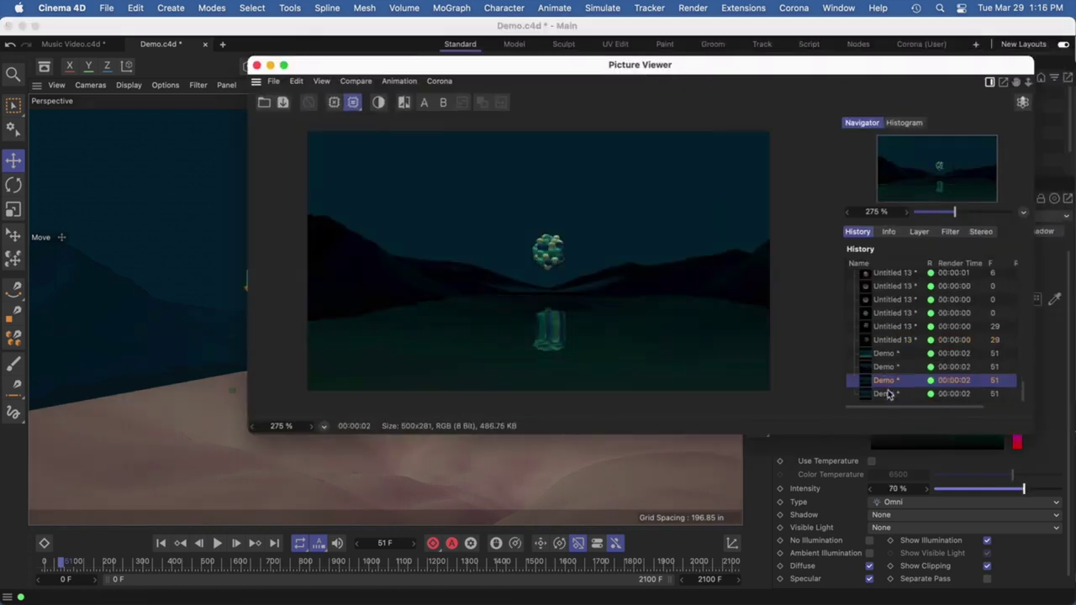
# - Compare the newest Demo render with the previous one and examine it enlarged to 300%
pyautogui.click(888, 393)
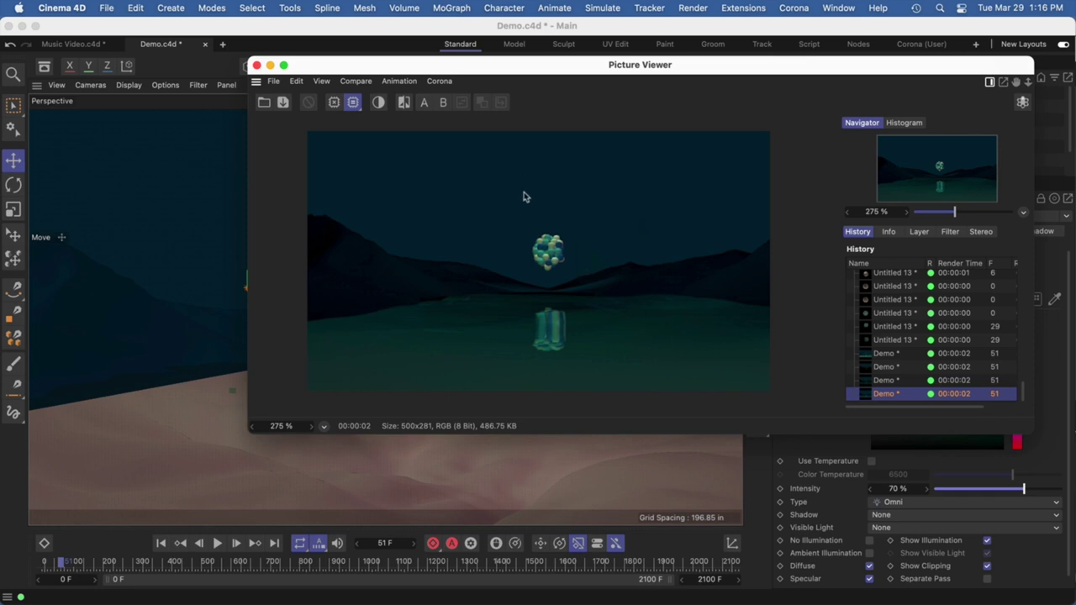
pyautogui.moveTo(695, 74); pyautogui.dragTo(670, 82)
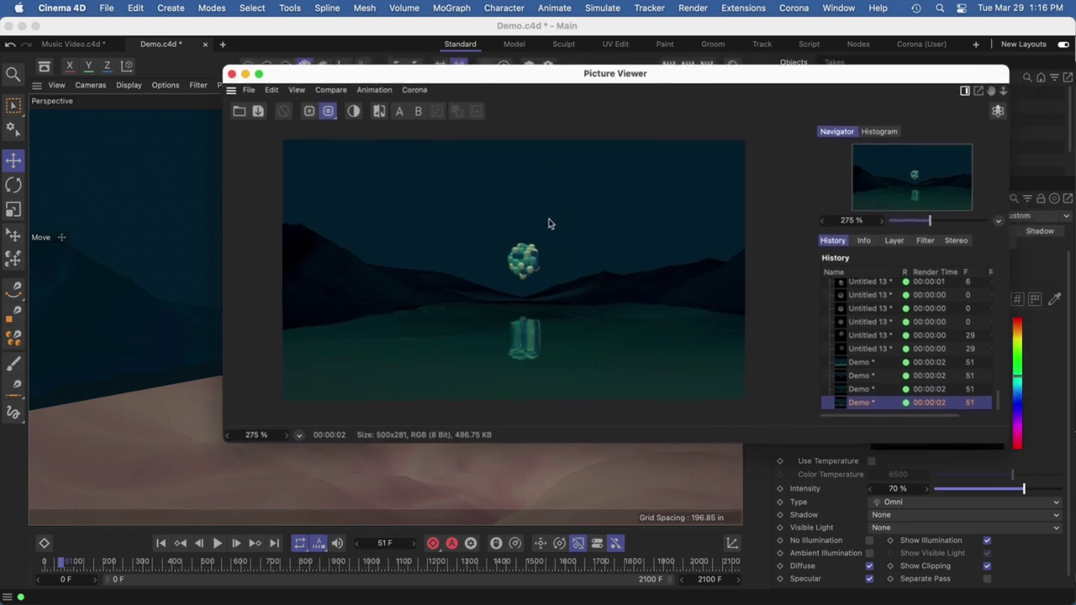
pyautogui.scroll(1, 528, 266)
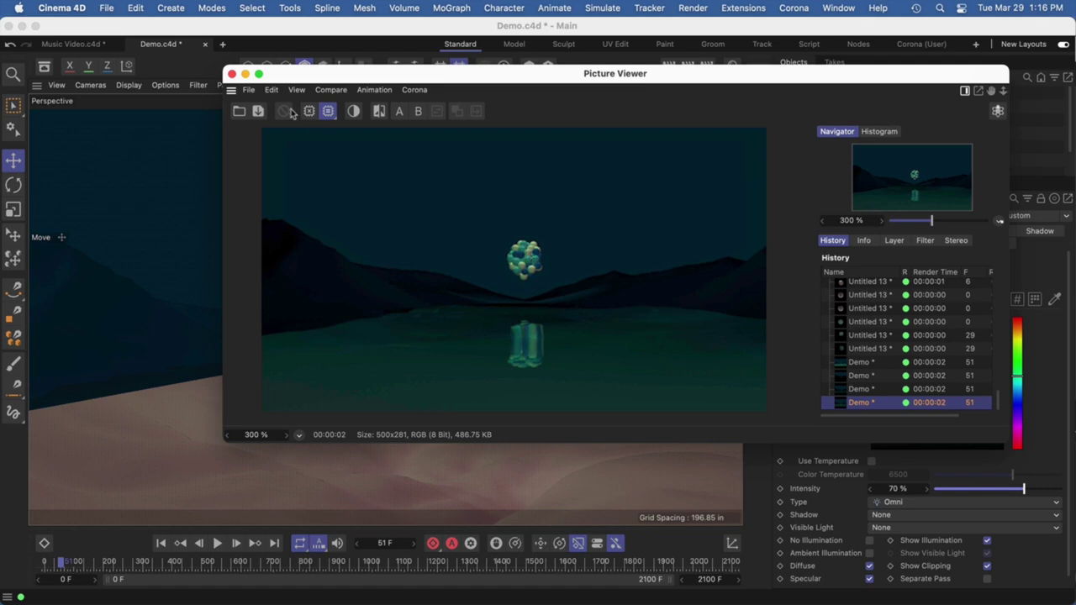
pyautogui.click(232, 74)
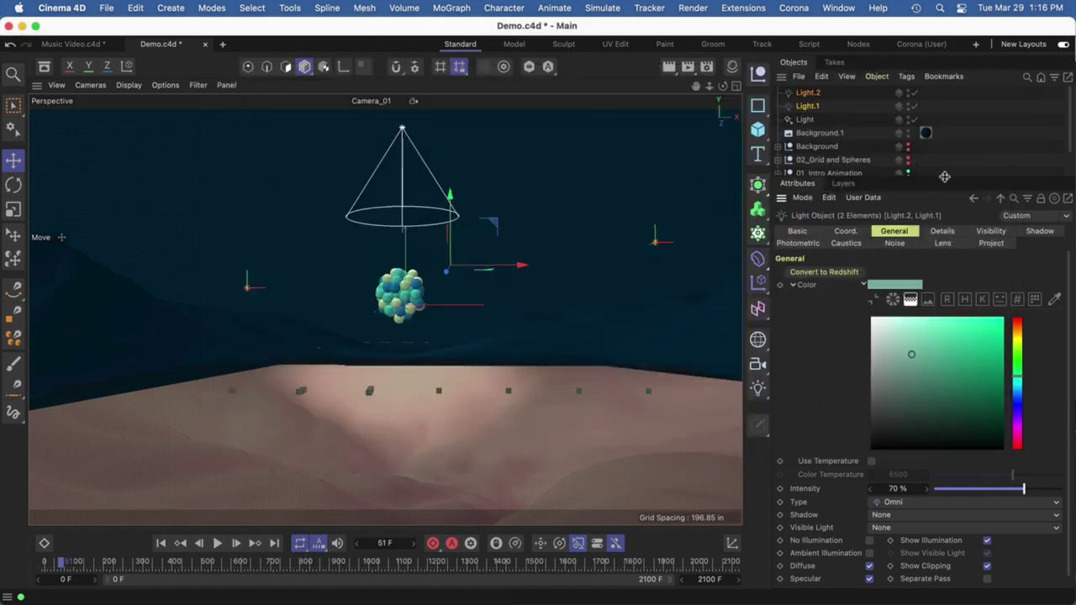
# - Deselect the two lights, enlarge the object list, and go to frame 66 in the timeline
pyautogui.moveTo(944, 177); pyautogui.dragTo(938, 253)
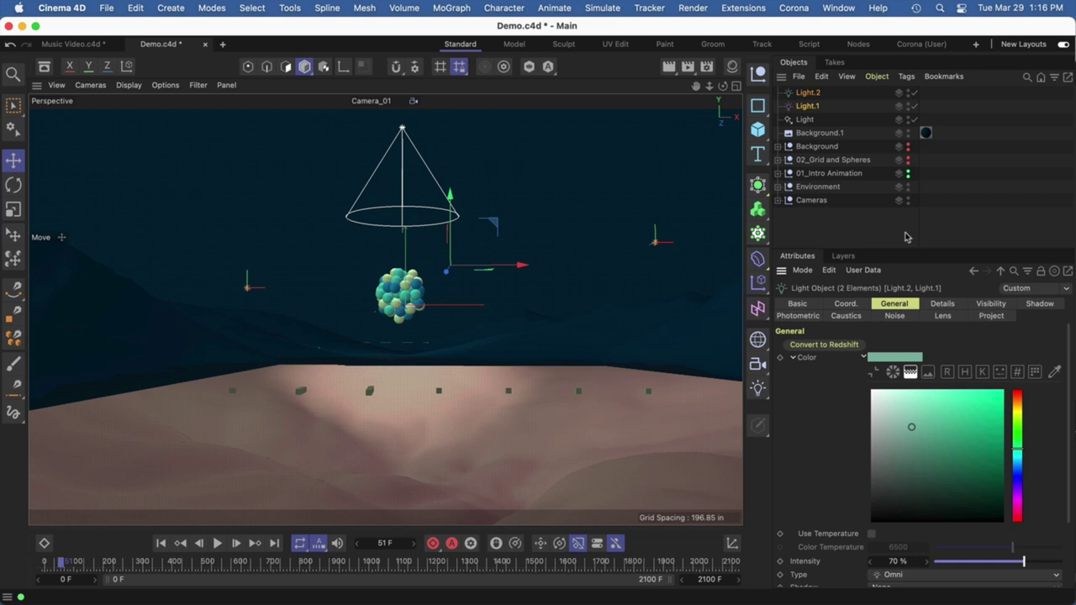
pyautogui.click(906, 236)
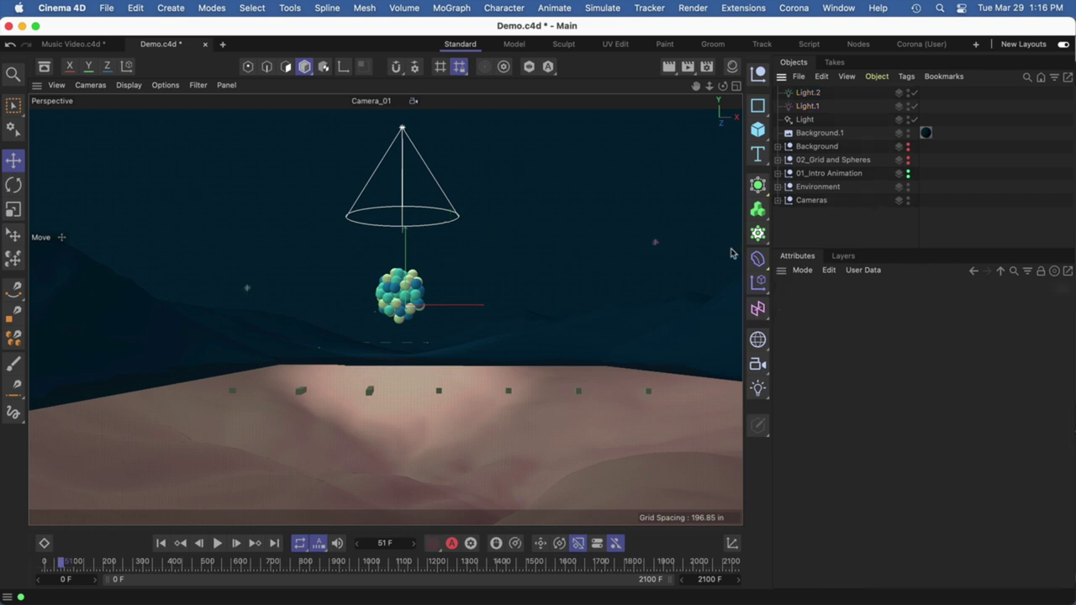
pyautogui.moveTo(60, 566); pyautogui.dragTo(68, 566)
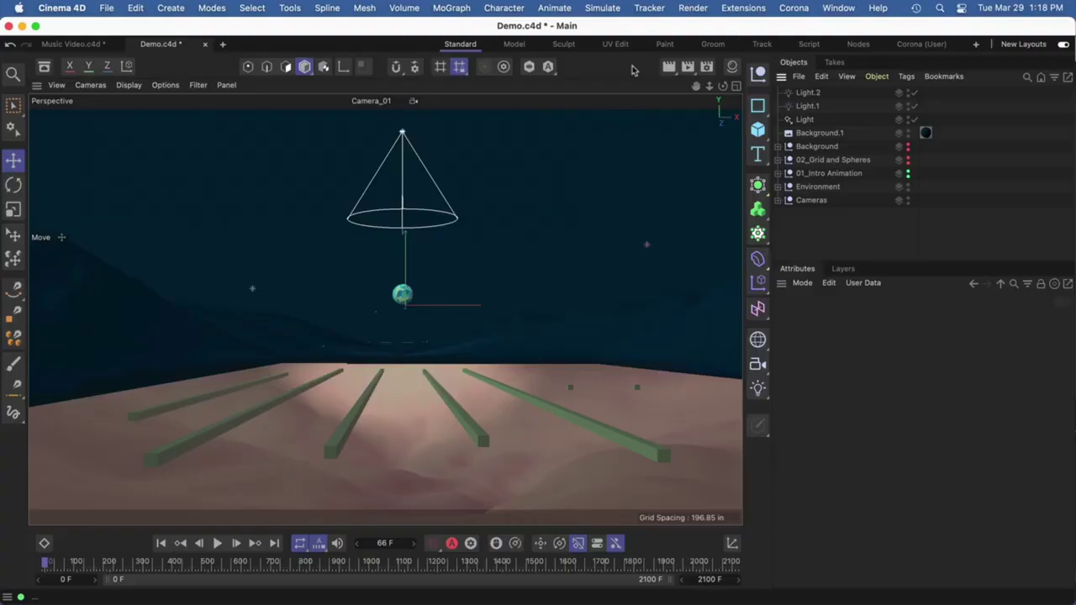
# - Open the render settings and change the renderer to Standard
pyautogui.click(707, 68)
pyautogui.moveTo(734, 62); pyautogui.dragTo(589, 62)
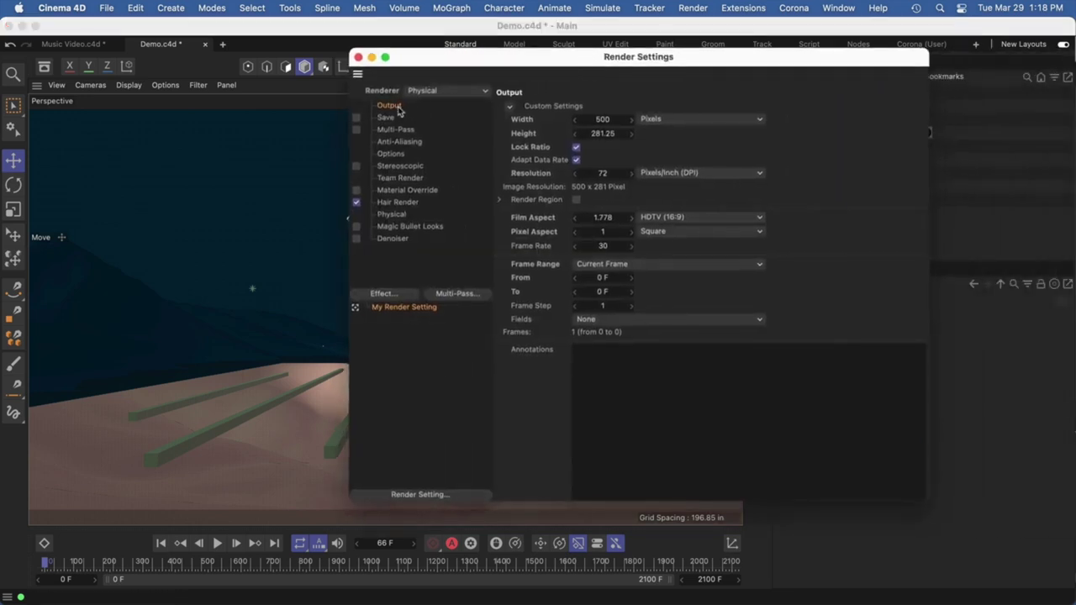
pyautogui.click(484, 91)
pyautogui.click(445, 103)
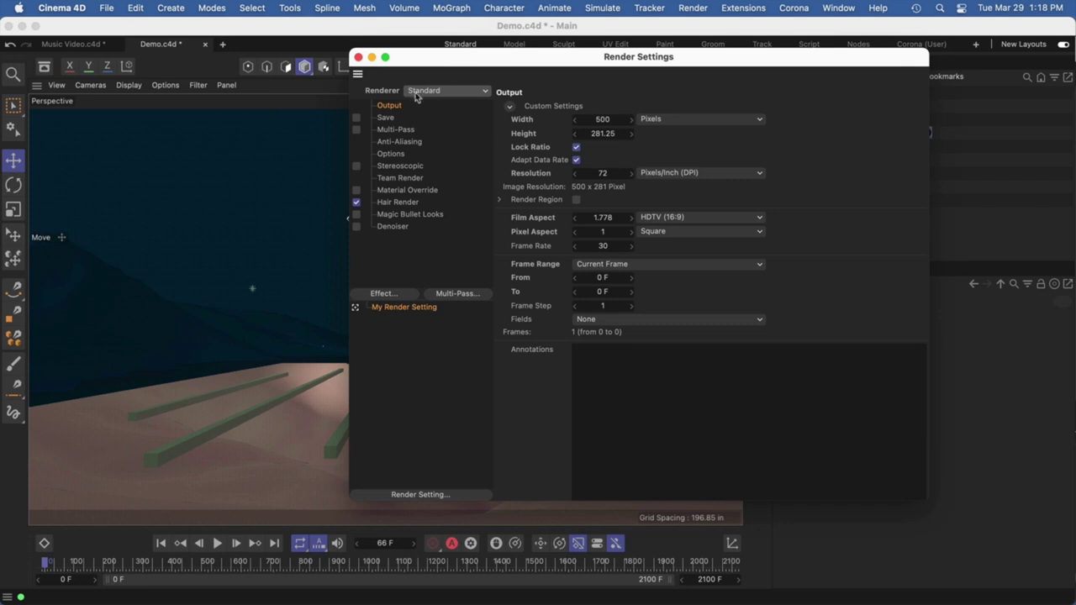
pyautogui.click(389, 92)
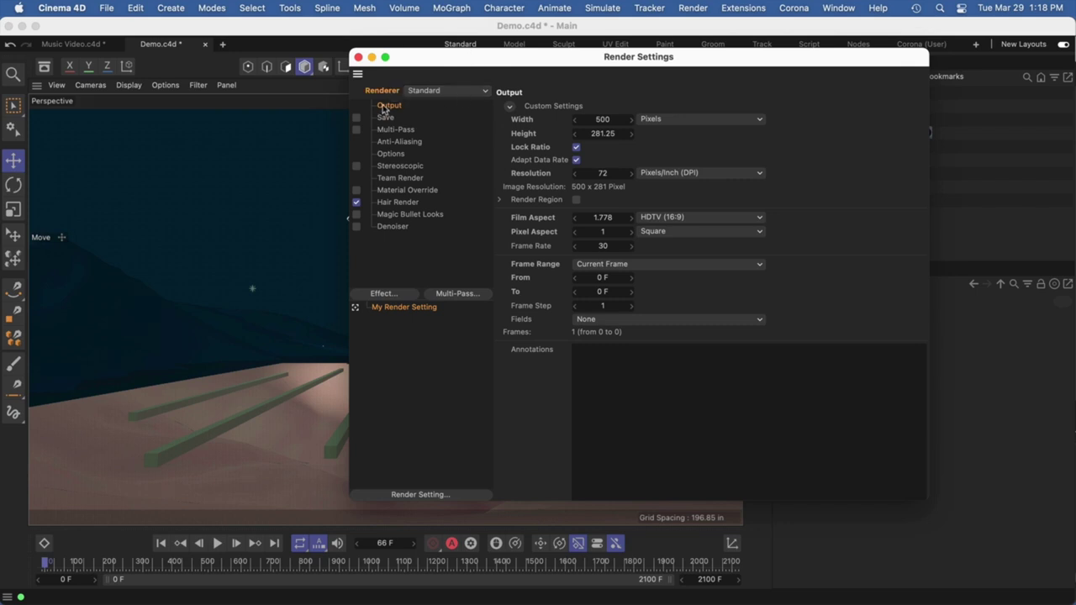
# - Set the render output width to 1280 pixels with the ratio locked and the frame range to All Frames
pyautogui.doubleClick(598, 119)
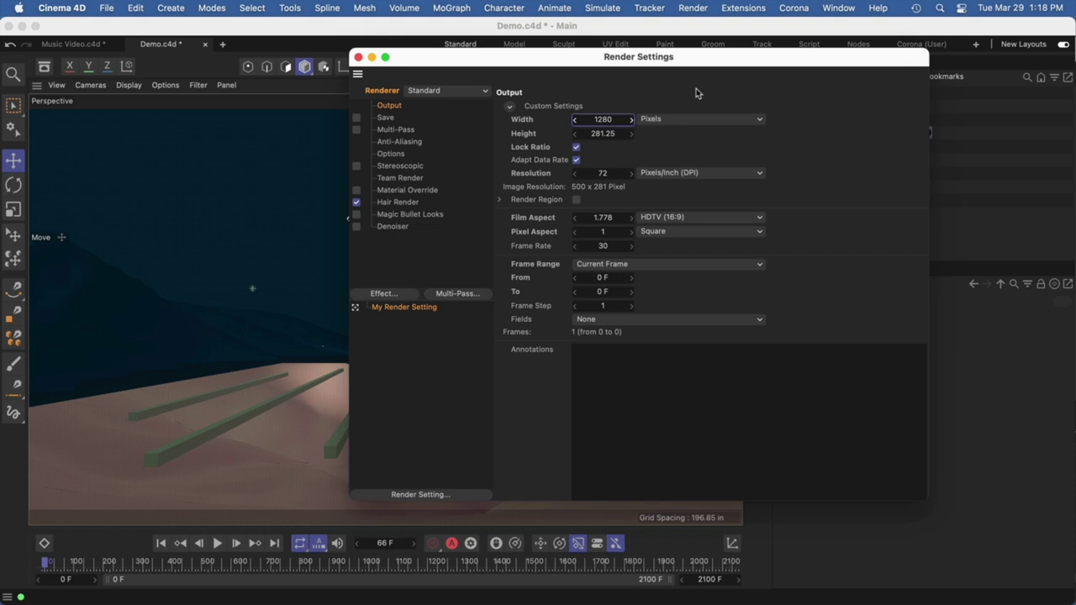
pyautogui.press('Return')
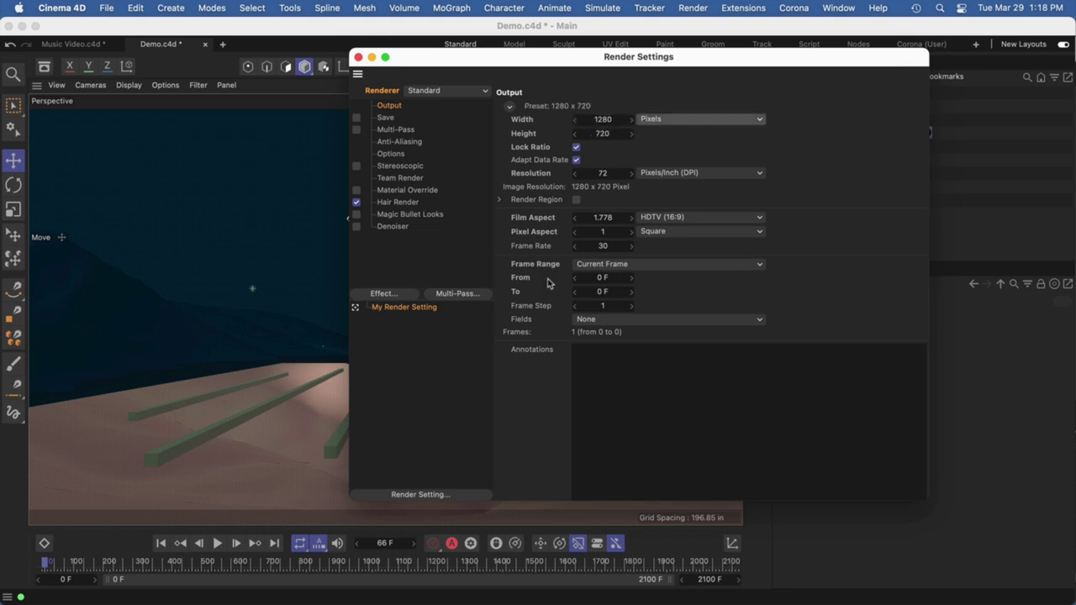
pyautogui.click(534, 264)
pyautogui.click(717, 266)
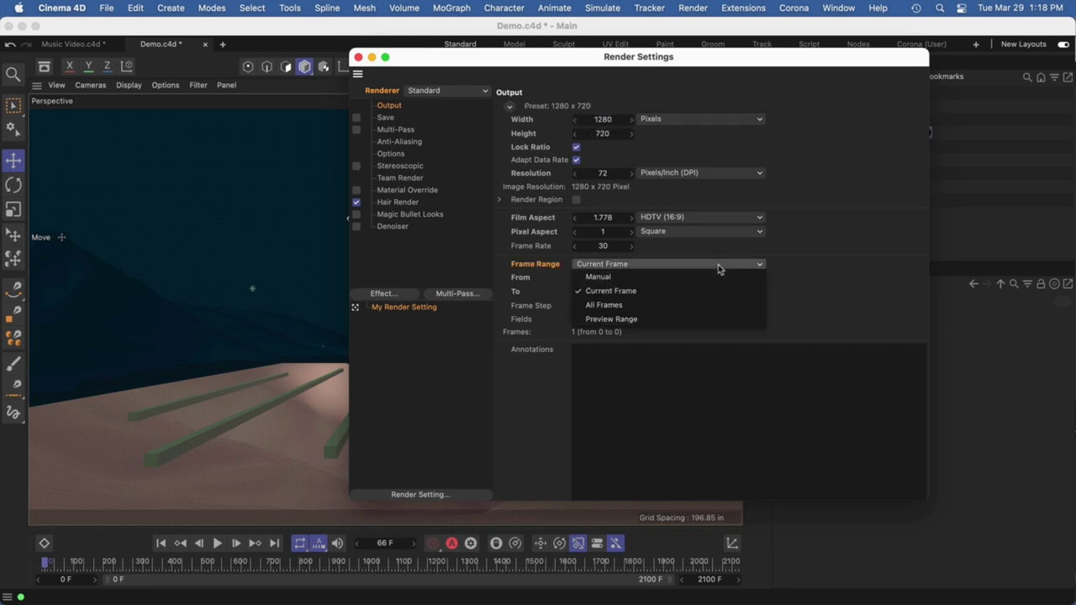
pyautogui.click(692, 308)
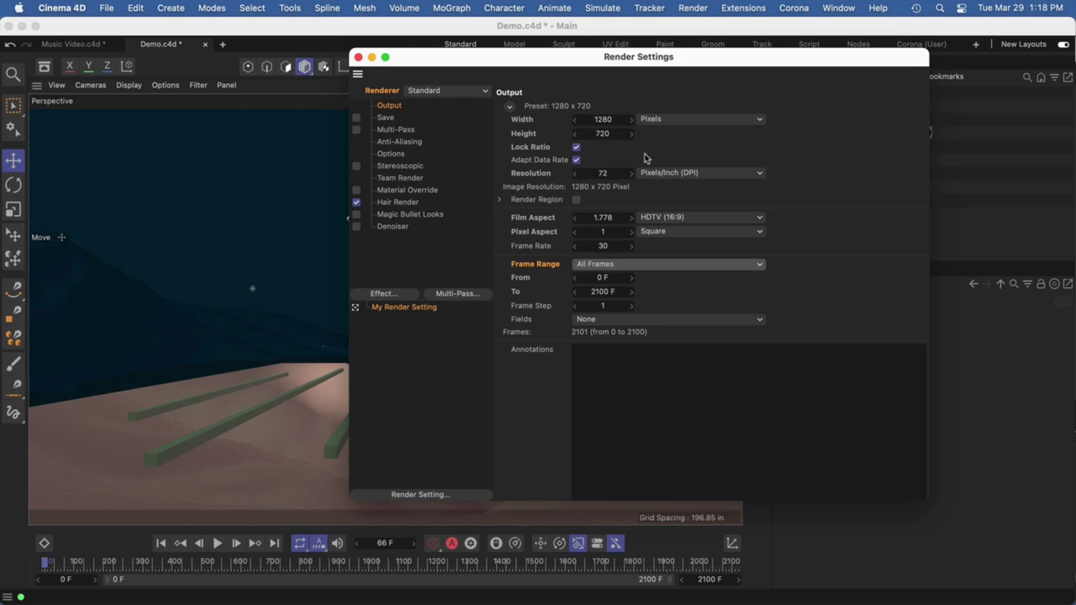
# - Enable saving of the render in MOV format, with the output file named Music Video in the Renders folder
pyautogui.click(391, 122)
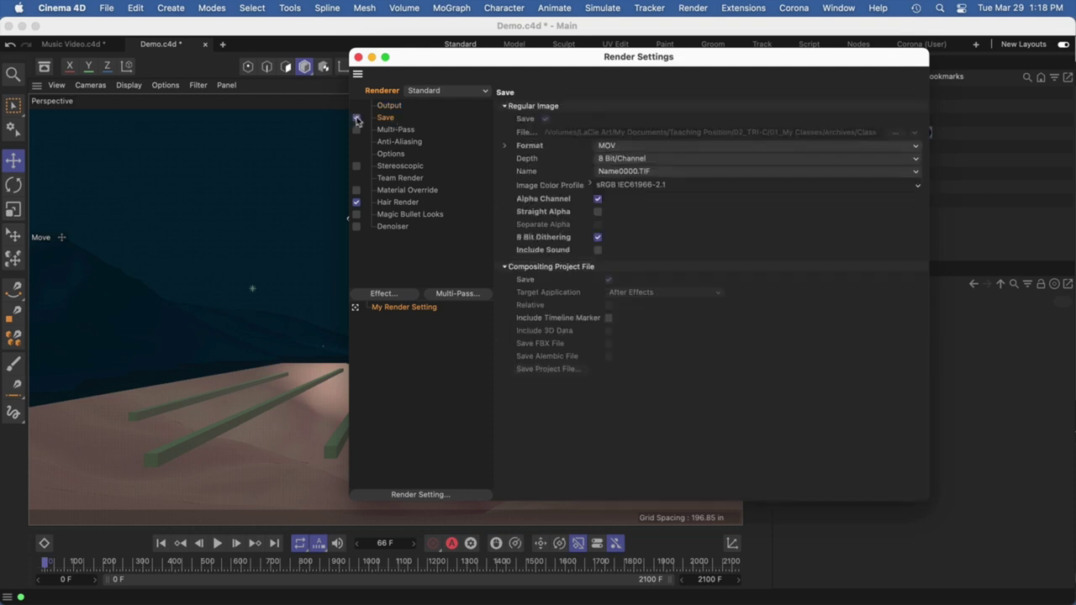
pyautogui.click(356, 118)
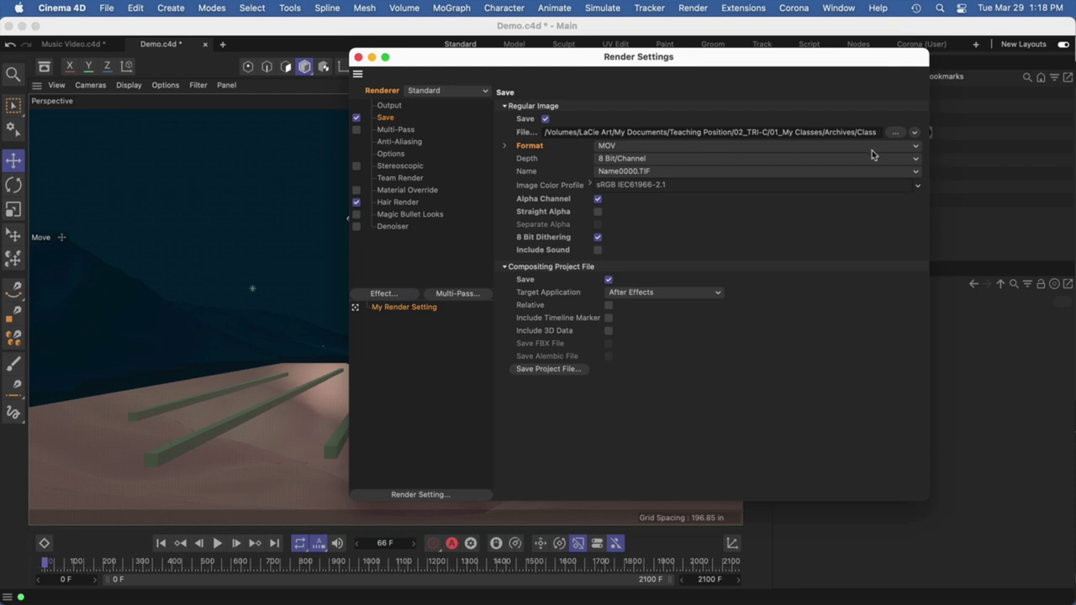
pyautogui.click(915, 147)
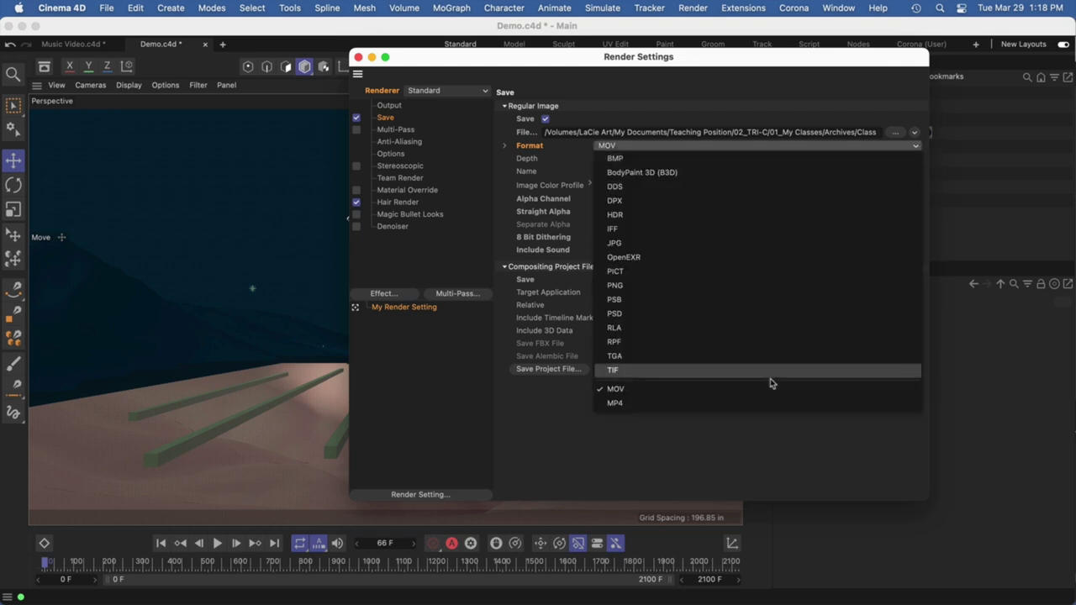
pyautogui.click(807, 451)
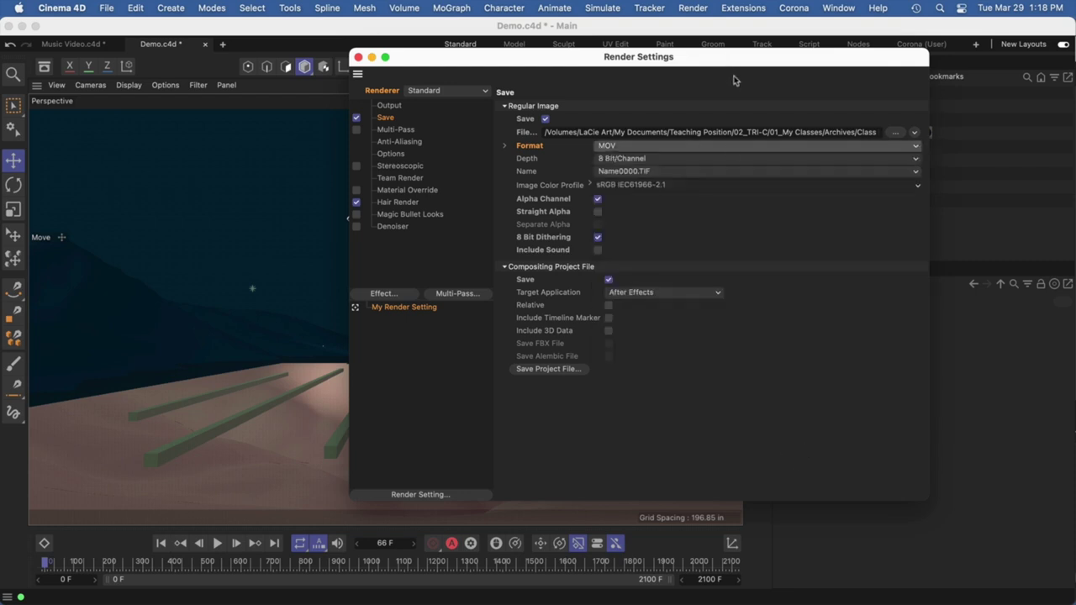
pyautogui.click(895, 132)
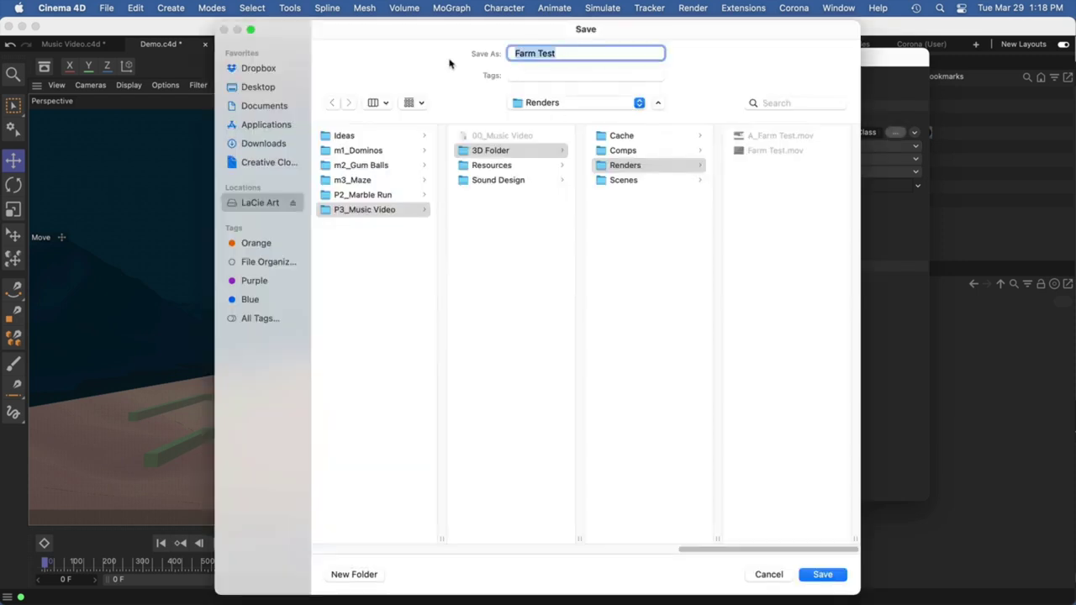
pyautogui.write('Music Video')
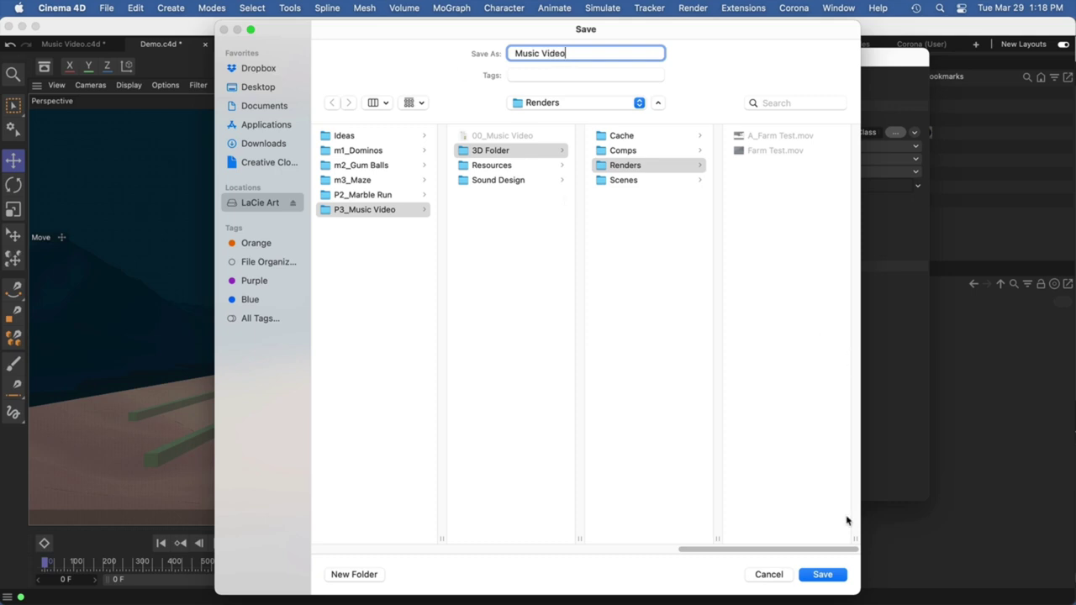
pyautogui.click(821, 577)
pyautogui.click(551, 210)
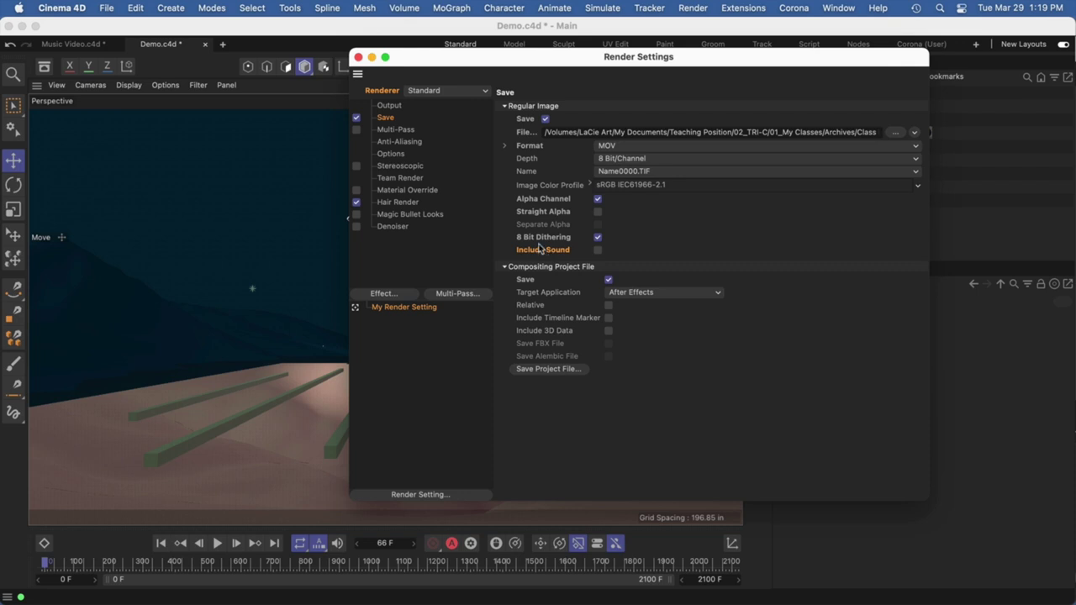
# - Set the render's anti-aliasing to Best and close the render settings
pyautogui.click(409, 144)
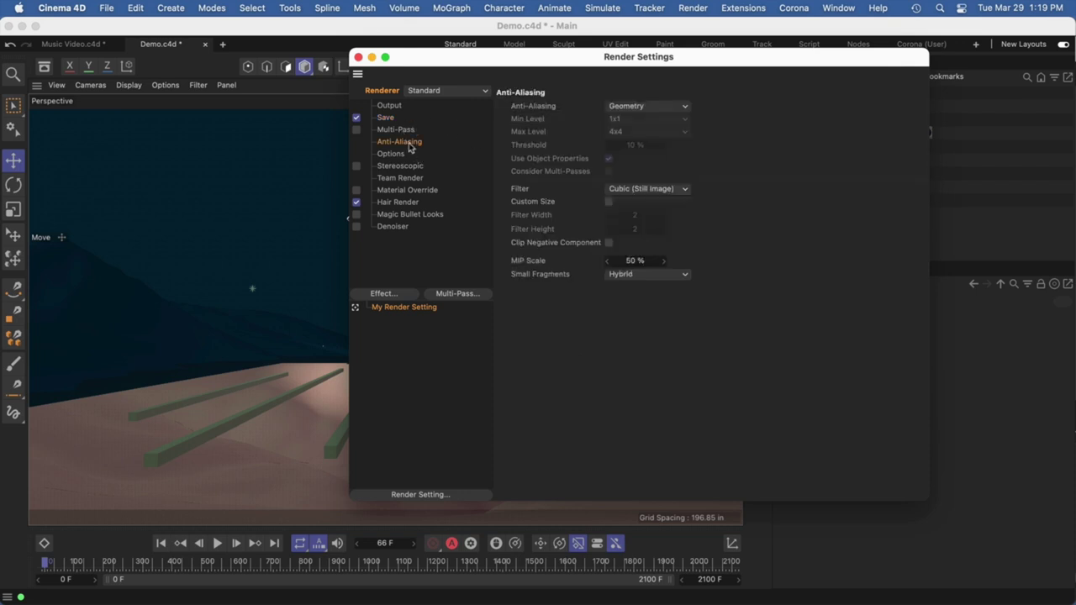
pyautogui.click(684, 107)
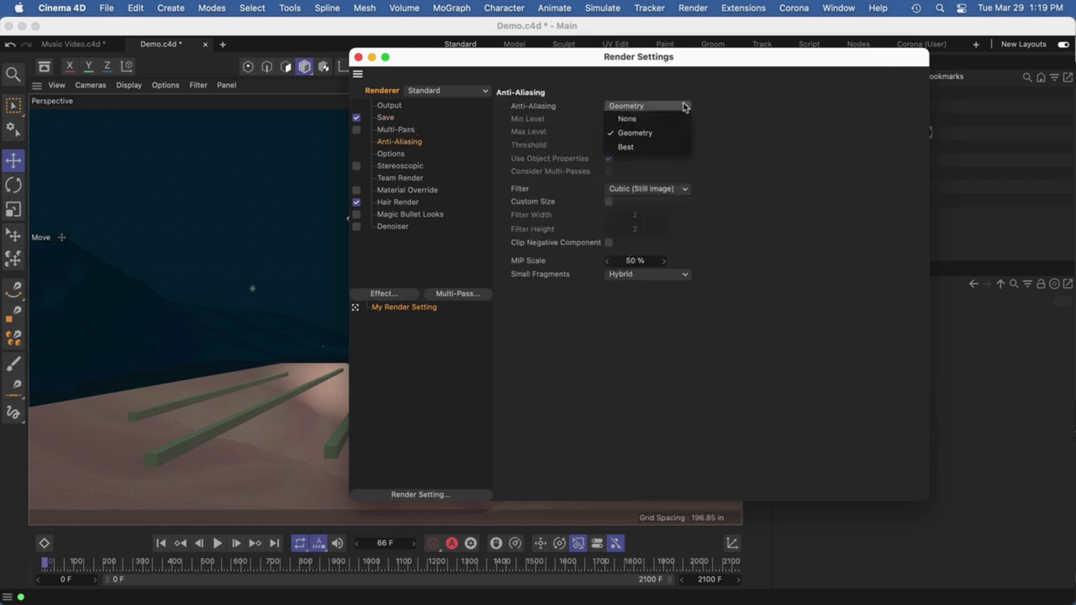
pyautogui.click(670, 147)
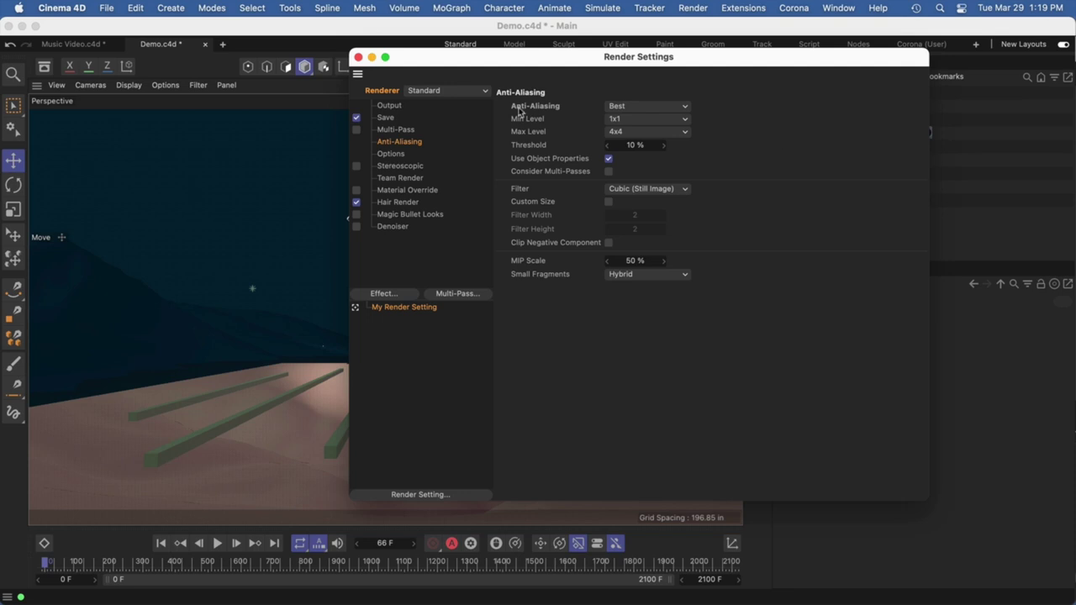
pyautogui.moveTo(520, 64); pyautogui.dragTo(439, 103)
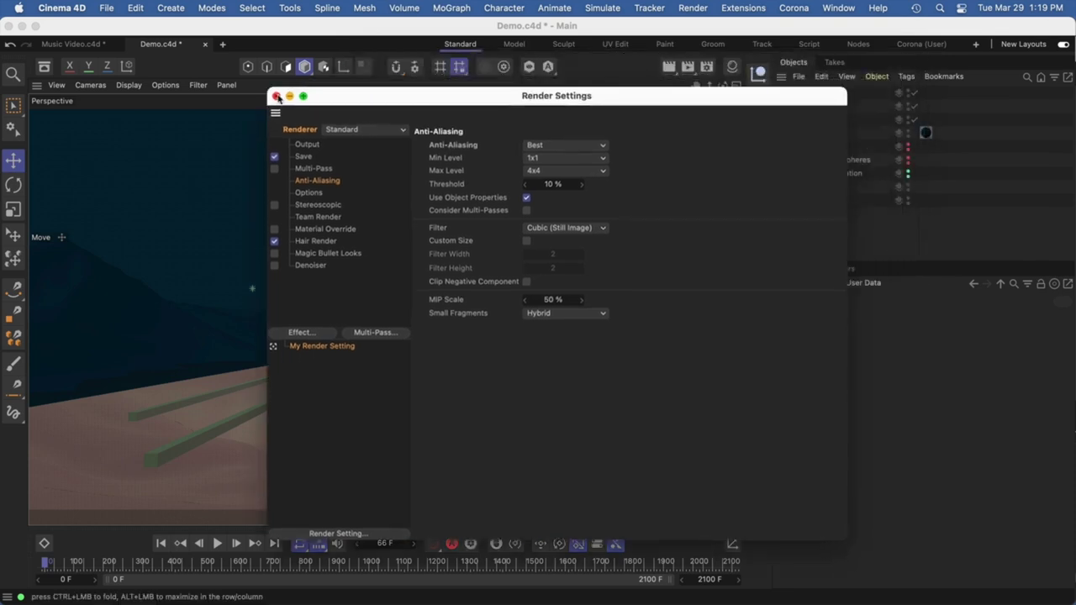
pyautogui.click(276, 96)
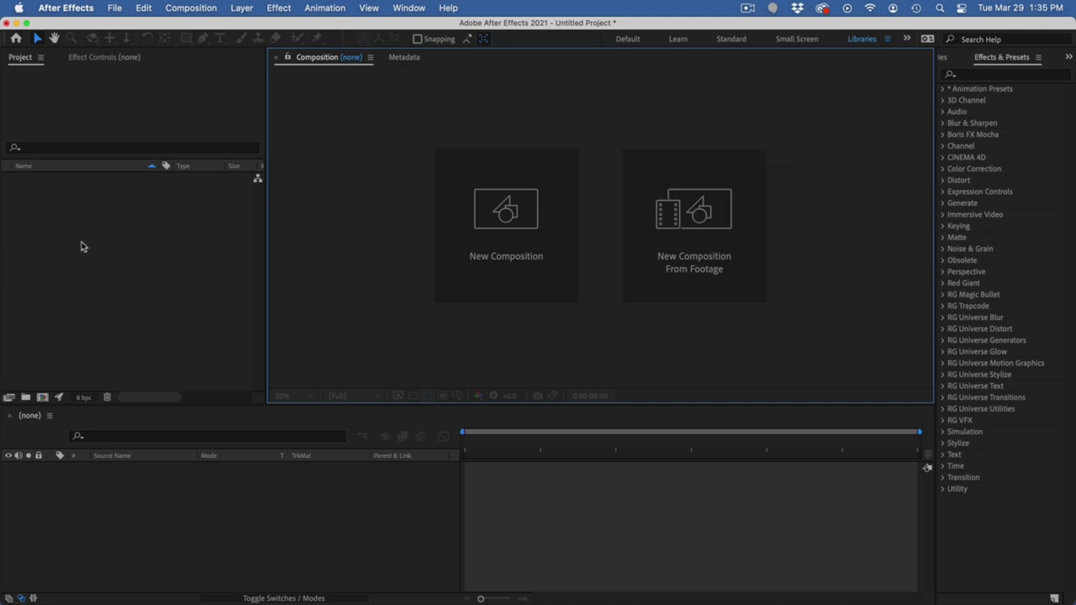
# - In After Effects, import the Video and Video_A clips and create a project folder named Assets
pyautogui.click(23, 65)
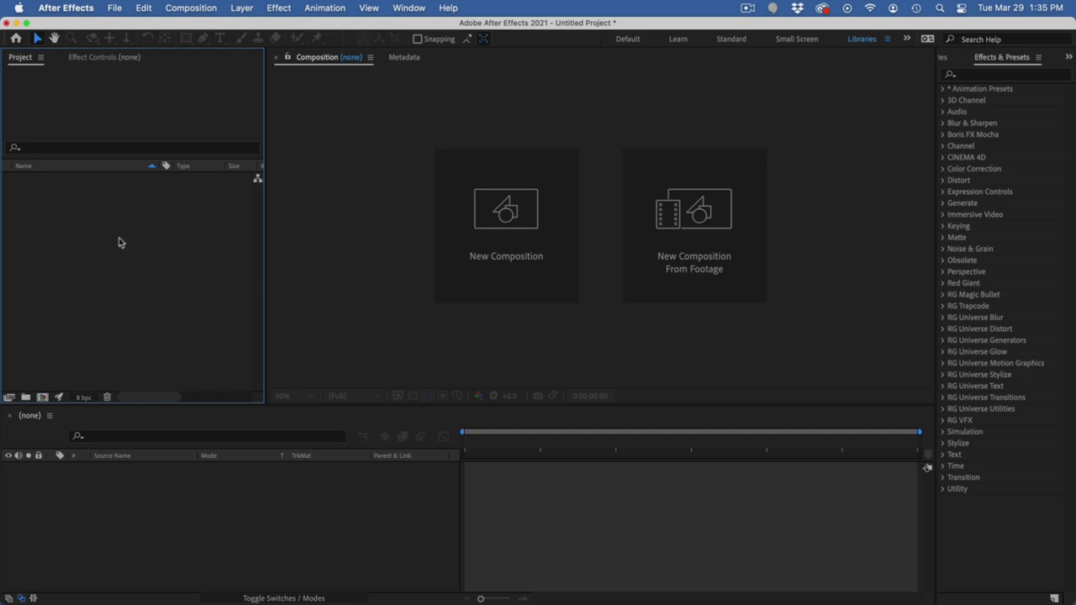
pyautogui.doubleClick(123, 242)
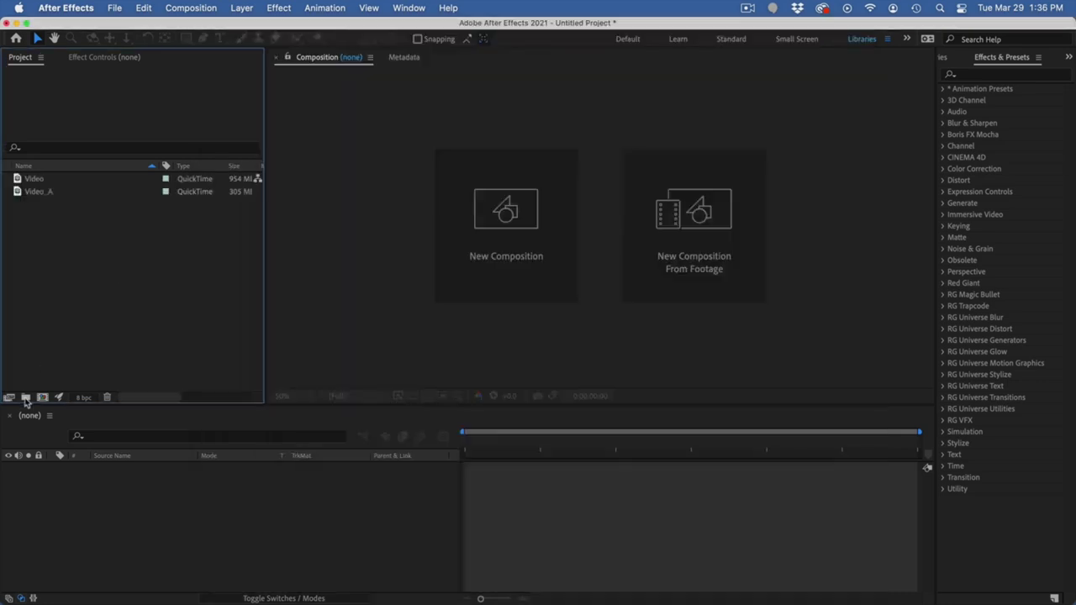
pyautogui.click(26, 397)
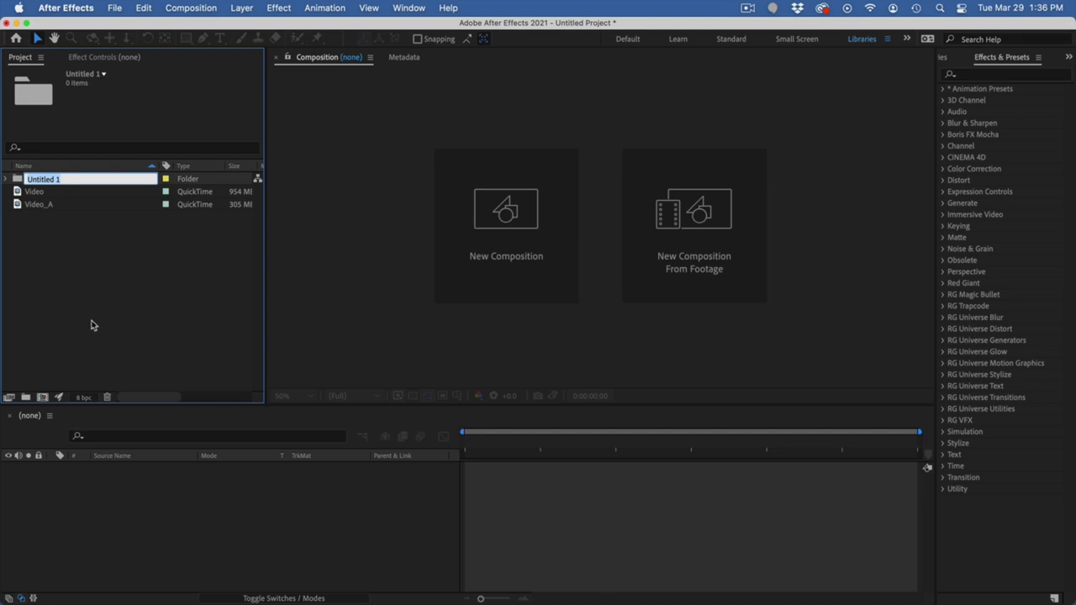
pyautogui.write('Assets')
pyautogui.press('Return')
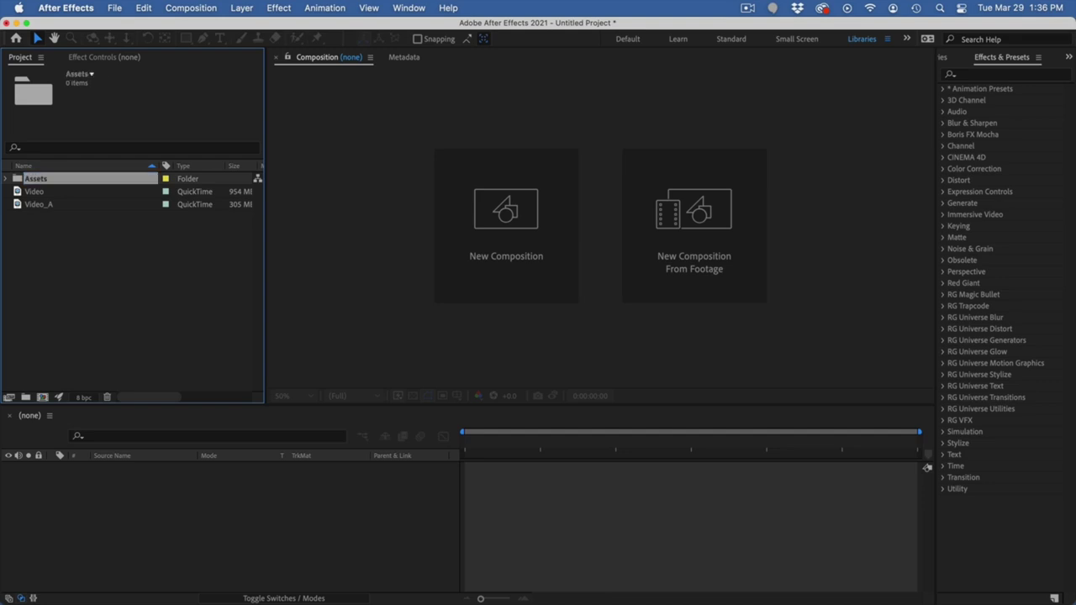
# - Move the Video and Video_A clips into the Assets folder and expand the folder
pyautogui.click(40, 193)
pyautogui.keyDown('shift'); pyautogui.click(39, 202); pyautogui.keyUp('shift')
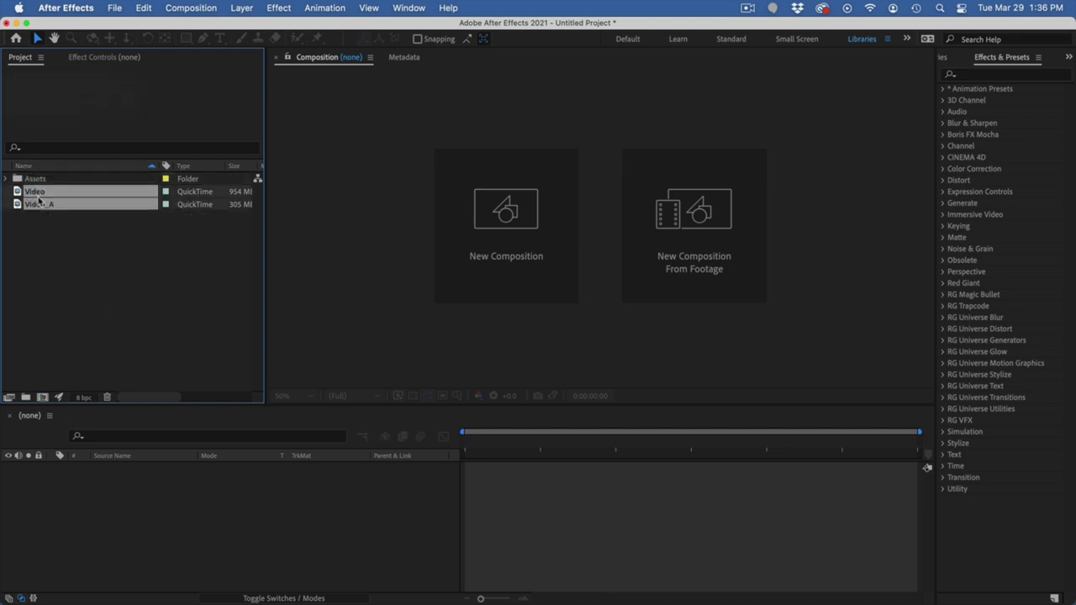
pyautogui.moveTo(37, 195); pyautogui.dragTo(35, 180)
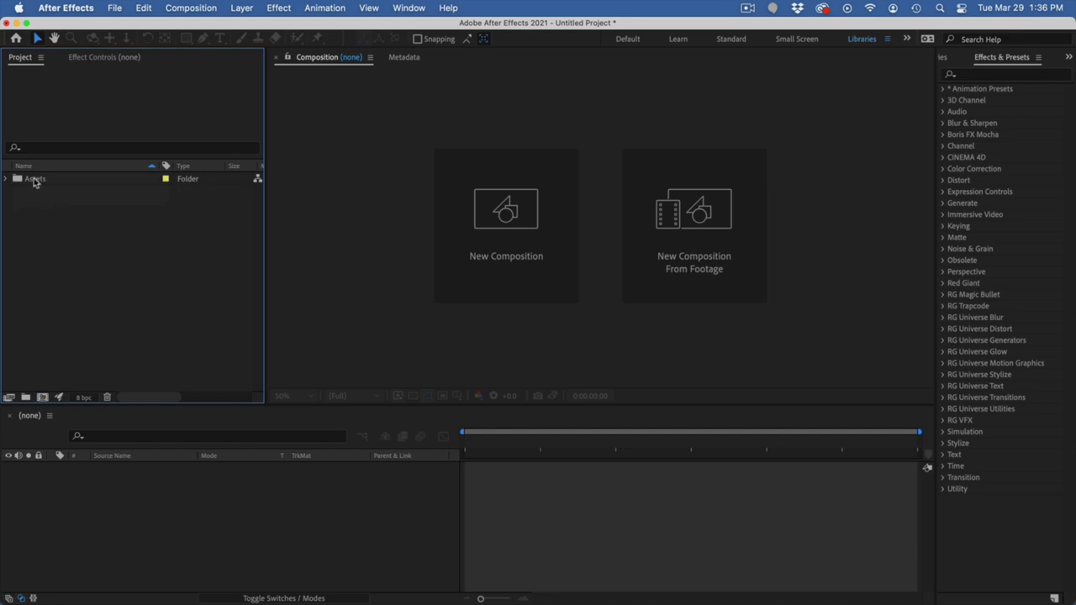
pyautogui.click(35, 182)
pyautogui.click(6, 179)
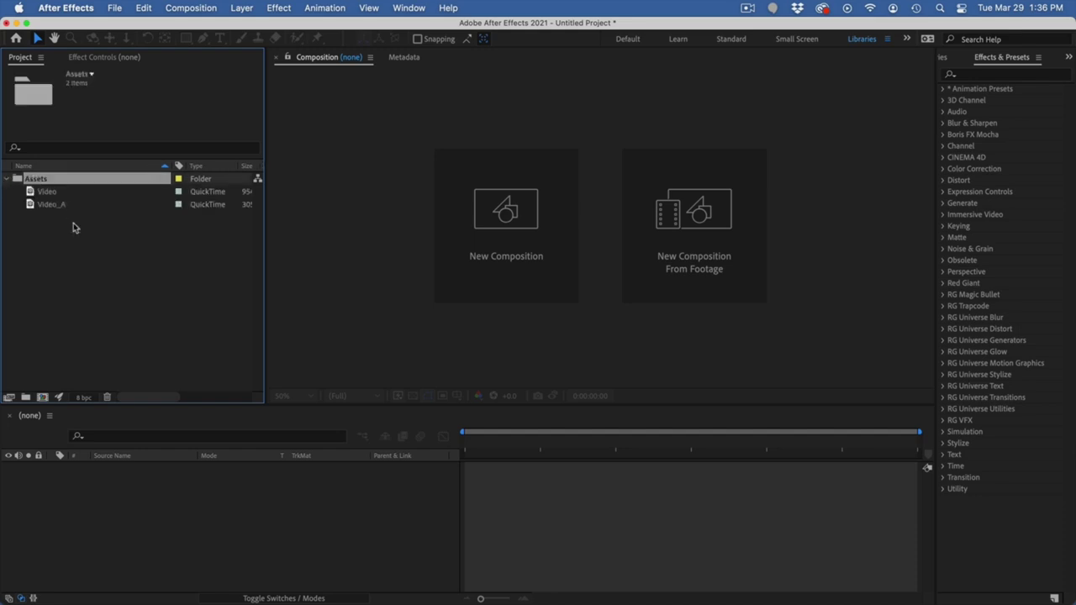
# - Create a new composition from the Video clip in the Assets folder
pyautogui.click(73, 242)
pyautogui.click(36, 193)
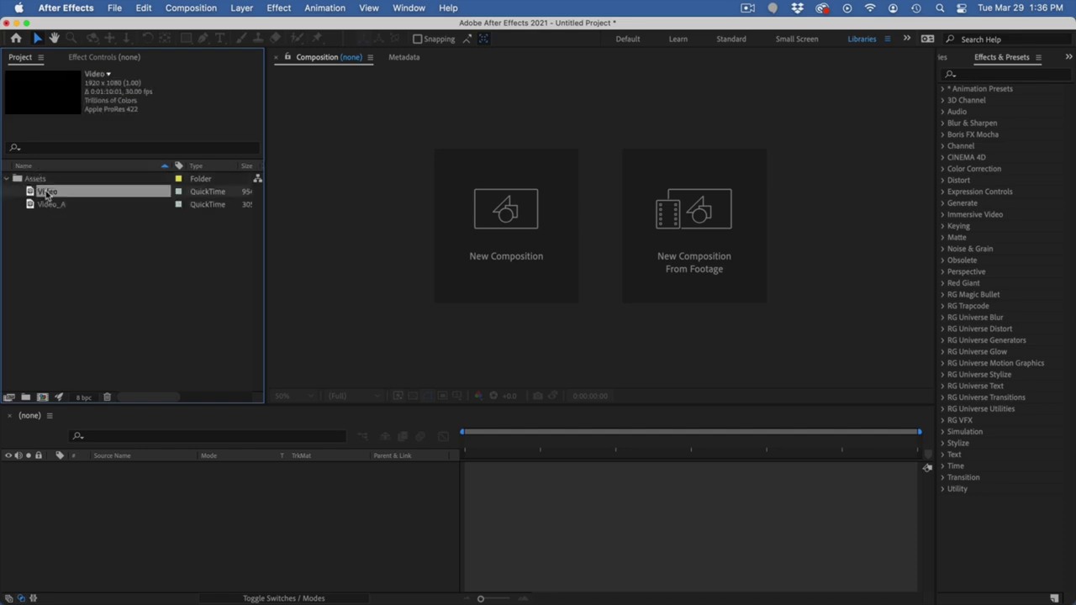
pyautogui.moveTo(31, 192); pyautogui.dragTo(165, 511)
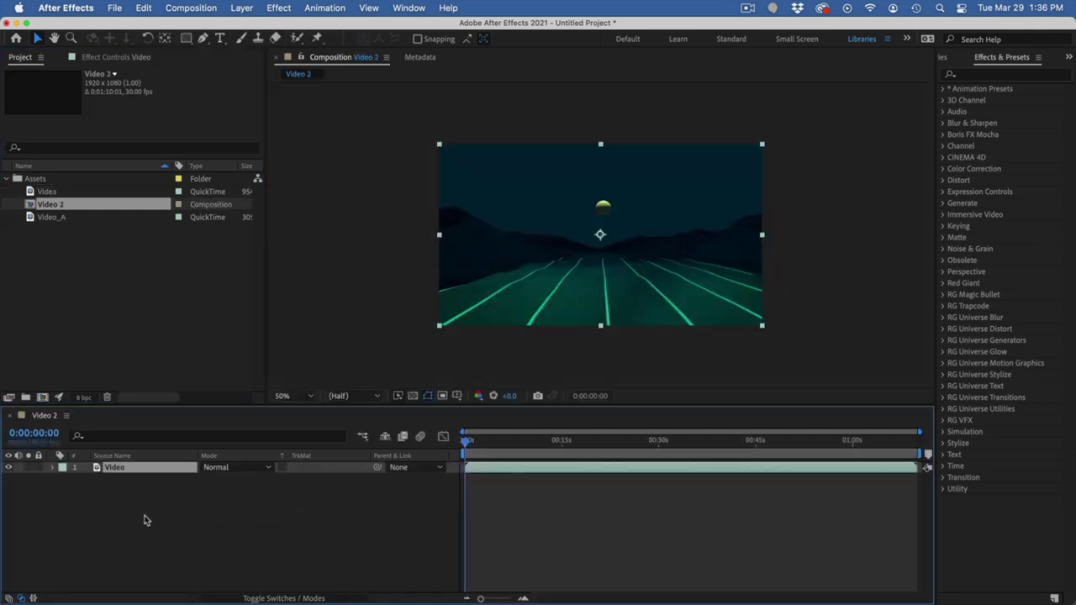
# - Import the audio file 01_Full Track.wav from the Sound Files folder inside P3_Music Video's Sound Design folder
pyautogui.click(112, 256)
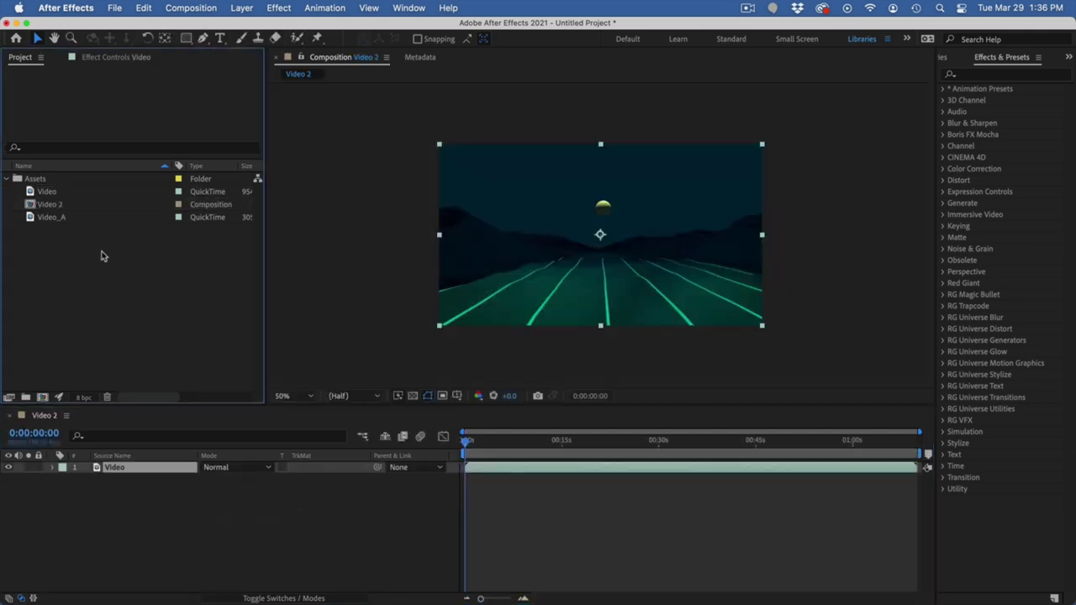
pyautogui.doubleClick(101, 256)
pyautogui.click(602, 41)
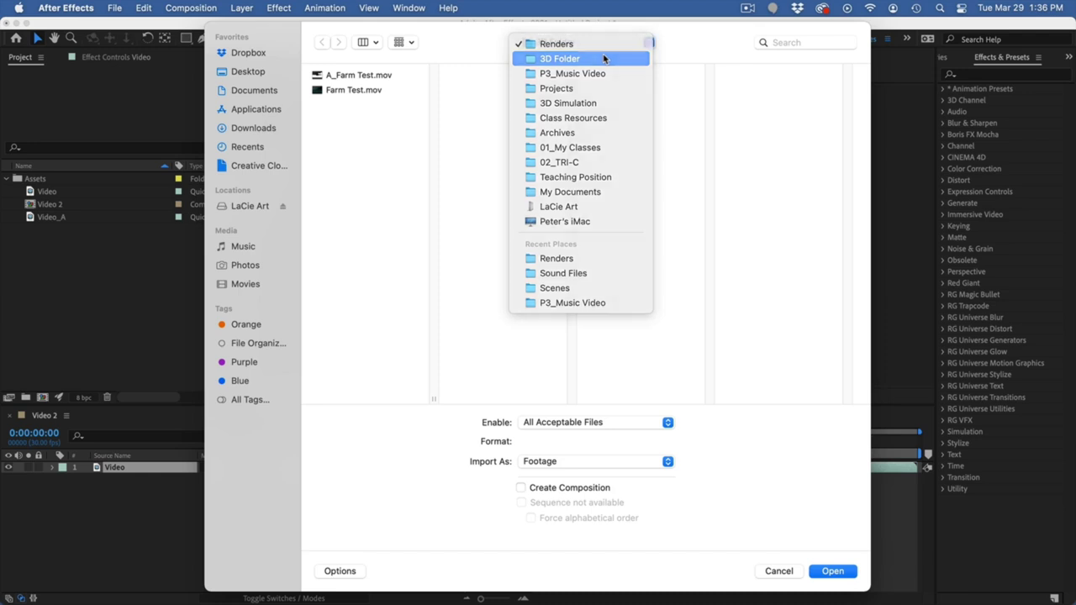
pyautogui.click(603, 58)
pyautogui.click(655, 121)
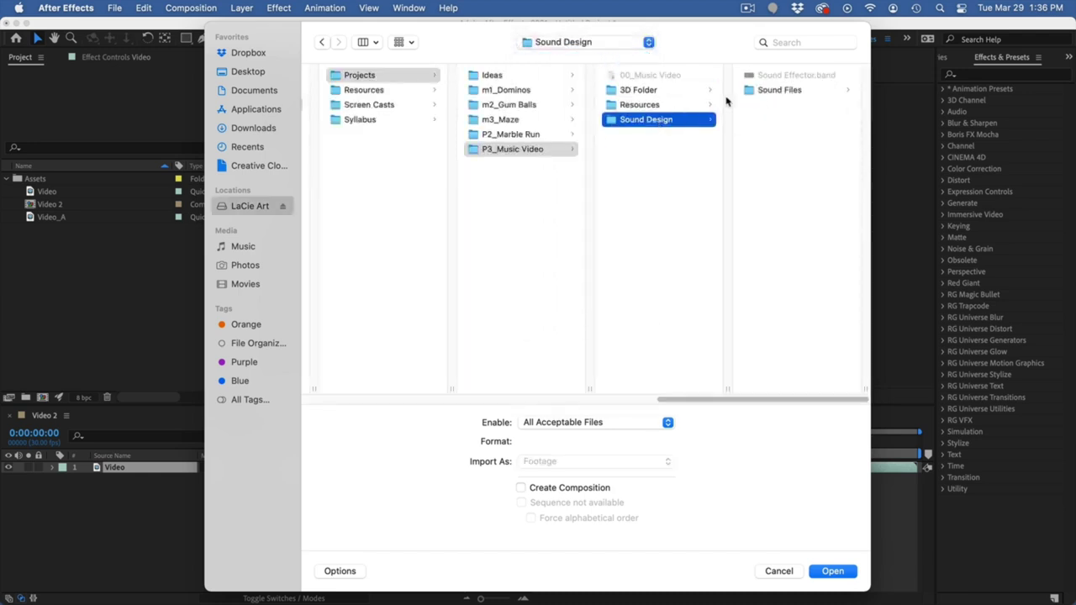
pyautogui.click(765, 90)
pyautogui.click(794, 75)
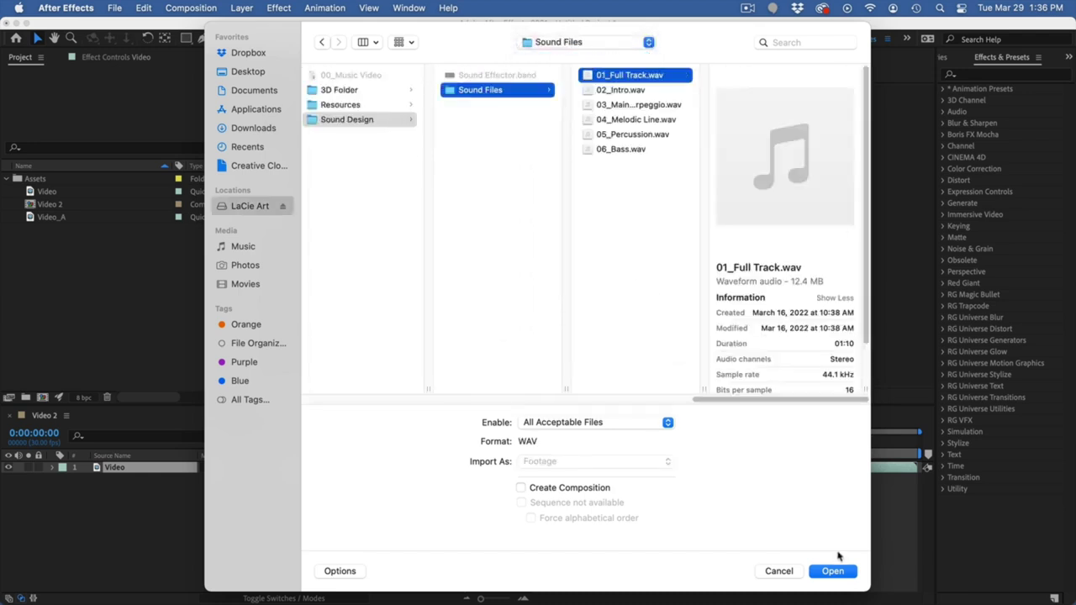
pyautogui.click(832, 570)
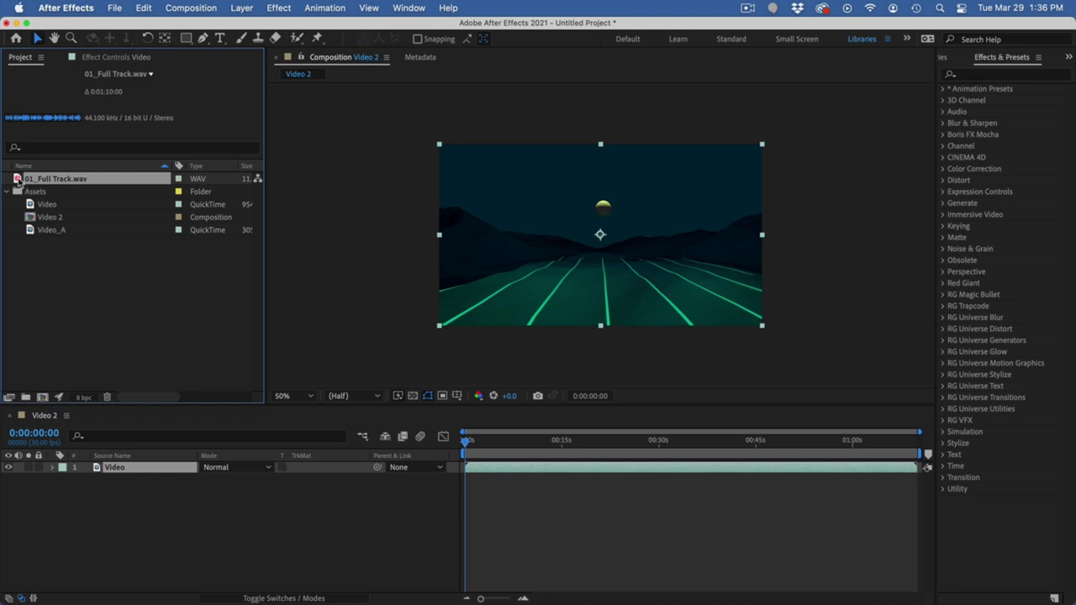
# - Move 01_Full Track.wav into the Assets folder and collapse the folder
pyautogui.moveTo(27, 180); pyautogui.dragTo(53, 193)
pyautogui.click(128, 284)
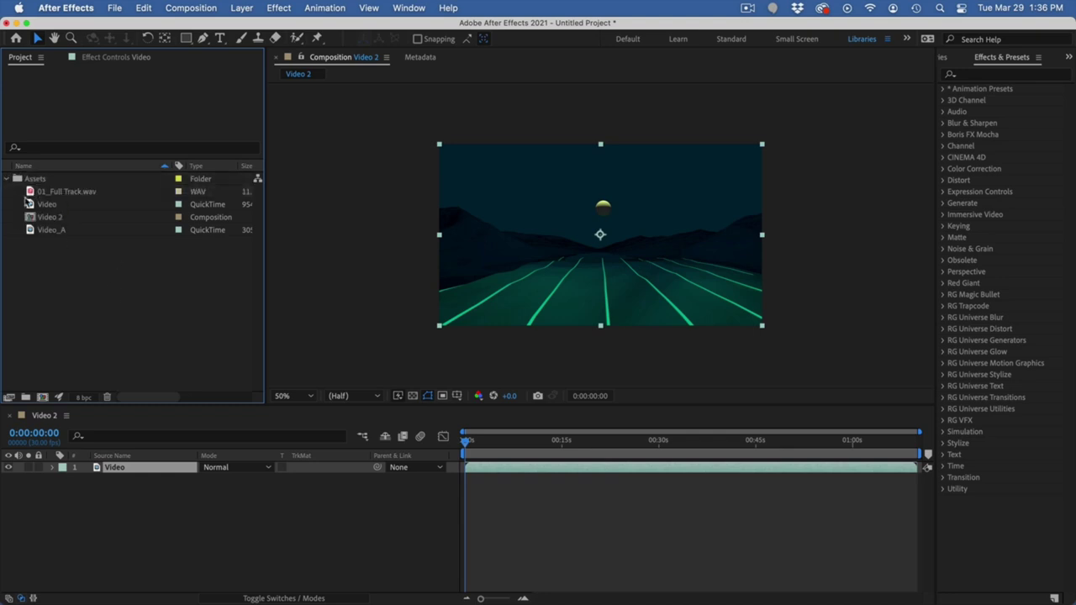
pyautogui.click(7, 179)
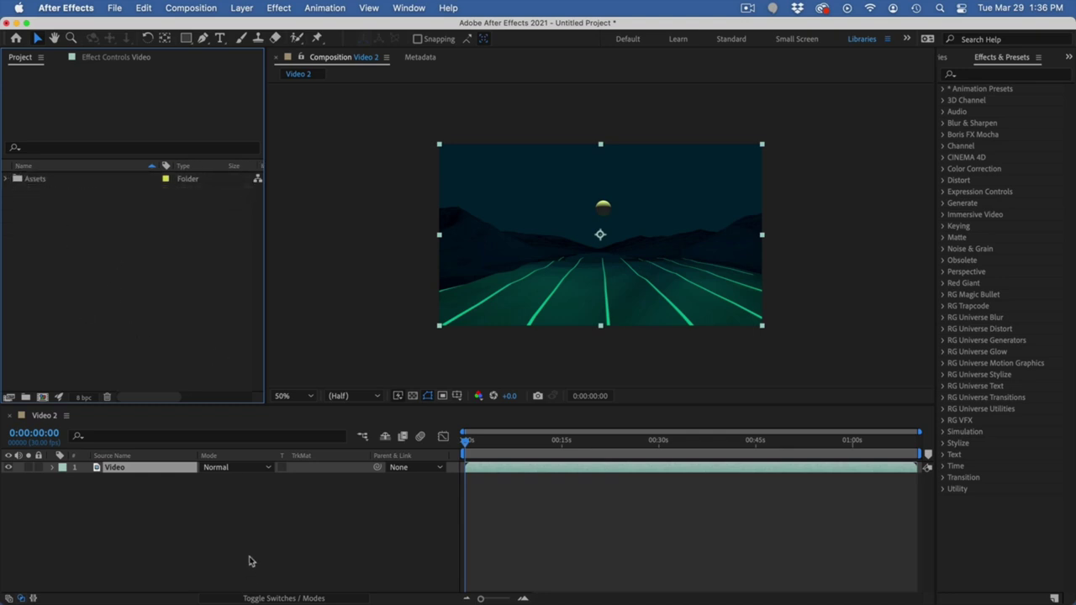
# - Expand the Assets folder and add a new adjustment layer above the Video layer in the Video 2 composition
pyautogui.click(251, 560)
pyautogui.click(8, 179)
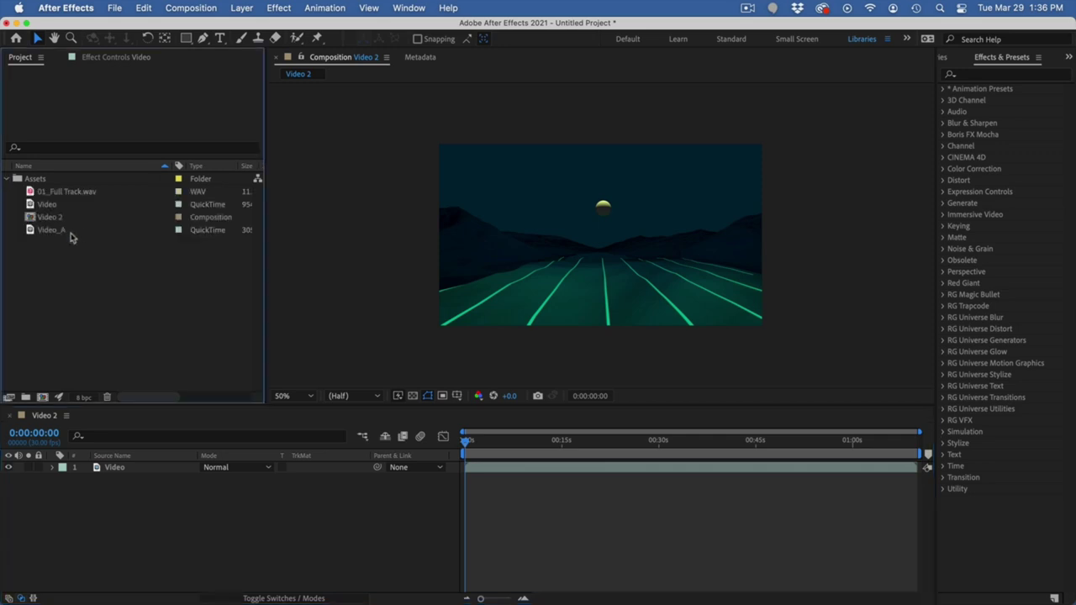
pyautogui.click(228, 535)
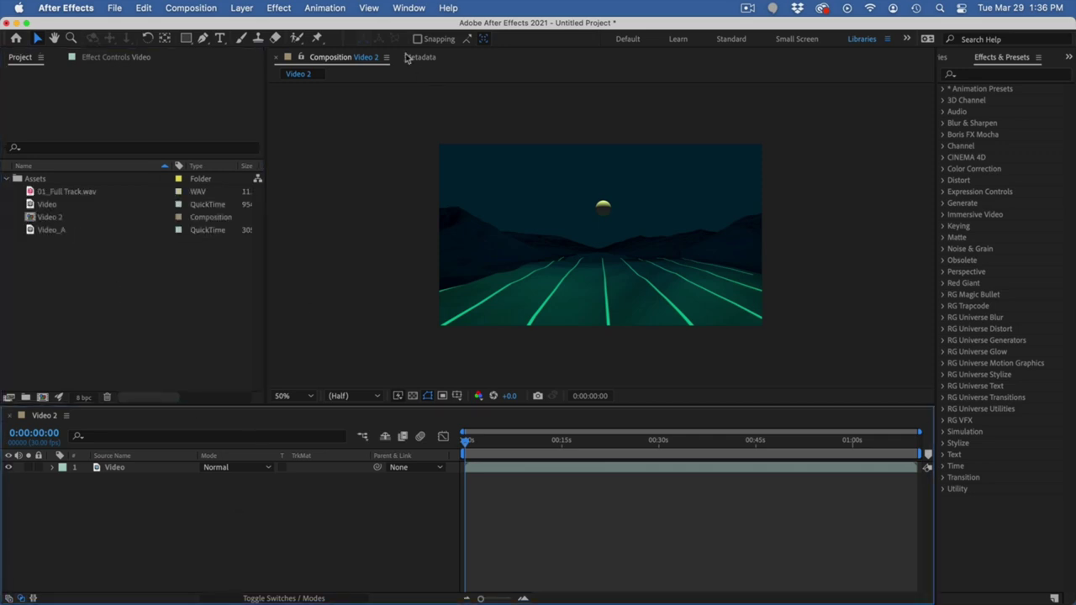
pyautogui.click(247, 8)
pyautogui.moveTo(256, 26)
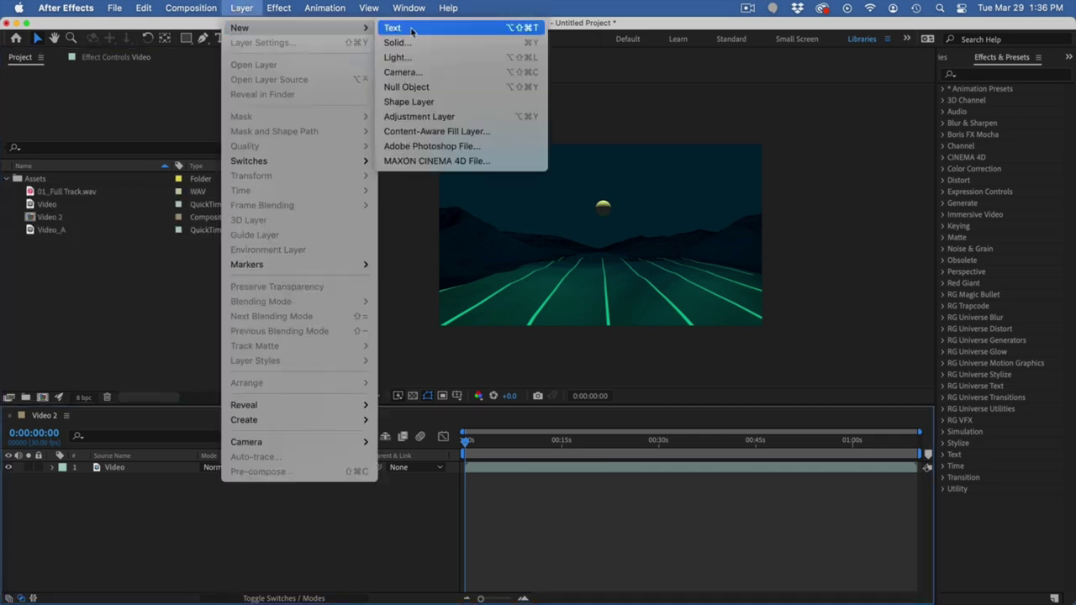
pyautogui.click(446, 116)
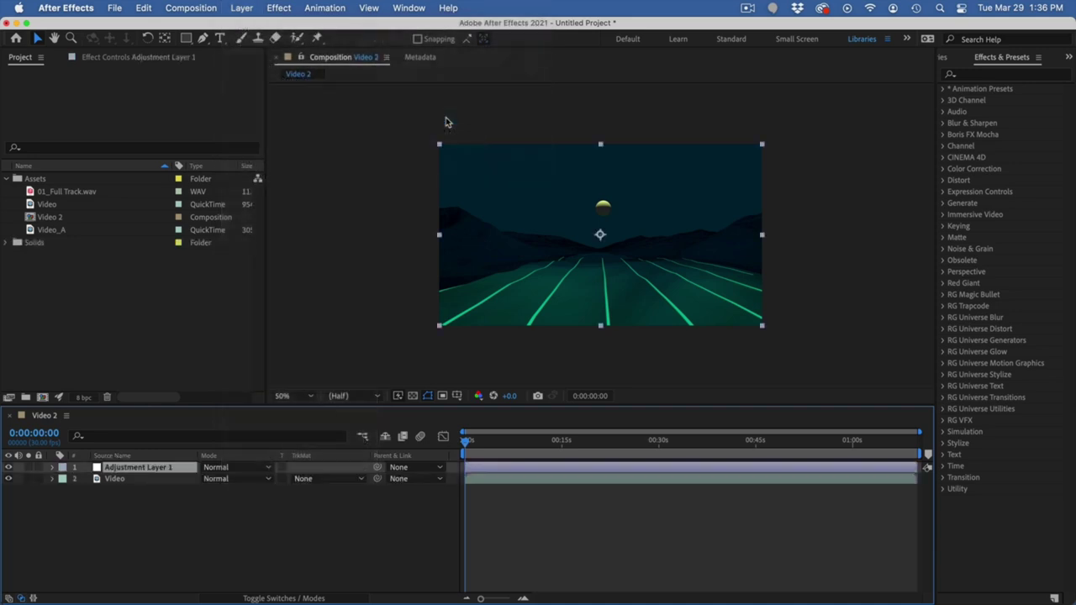
# - Apply the Fractal Noise effect from the Noise & Grain category to the adjustment layer
pyautogui.click(278, 9)
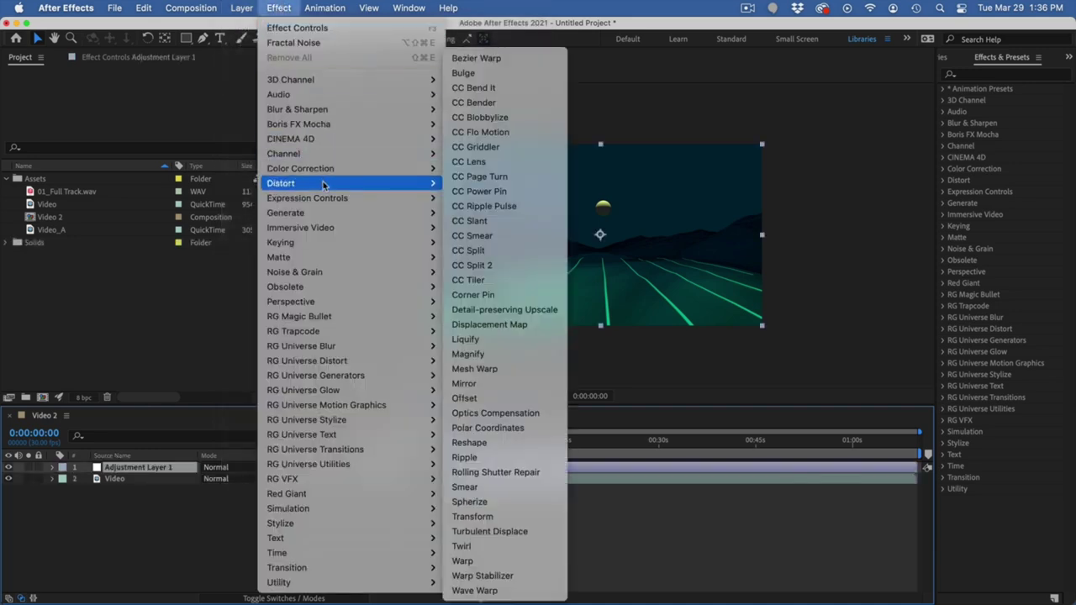
pyautogui.moveTo(315, 216)
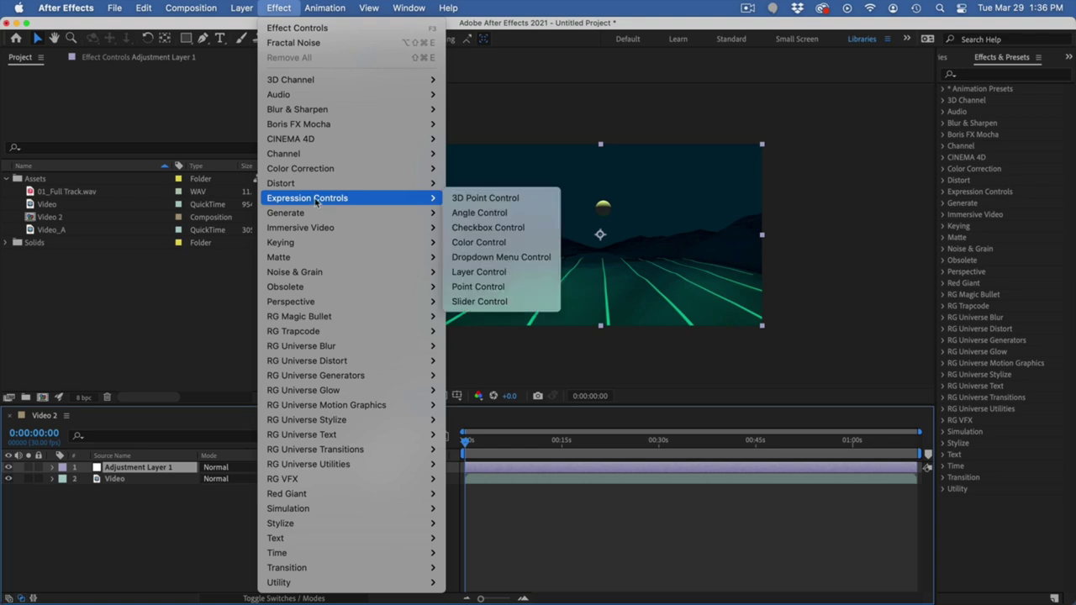
pyautogui.moveTo(317, 277)
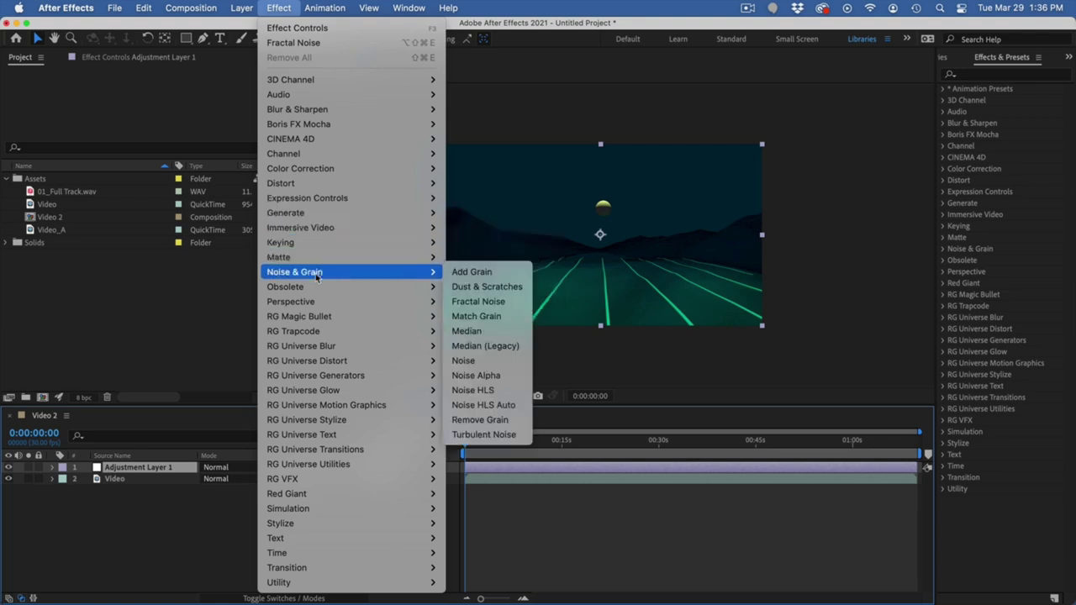
pyautogui.click(504, 301)
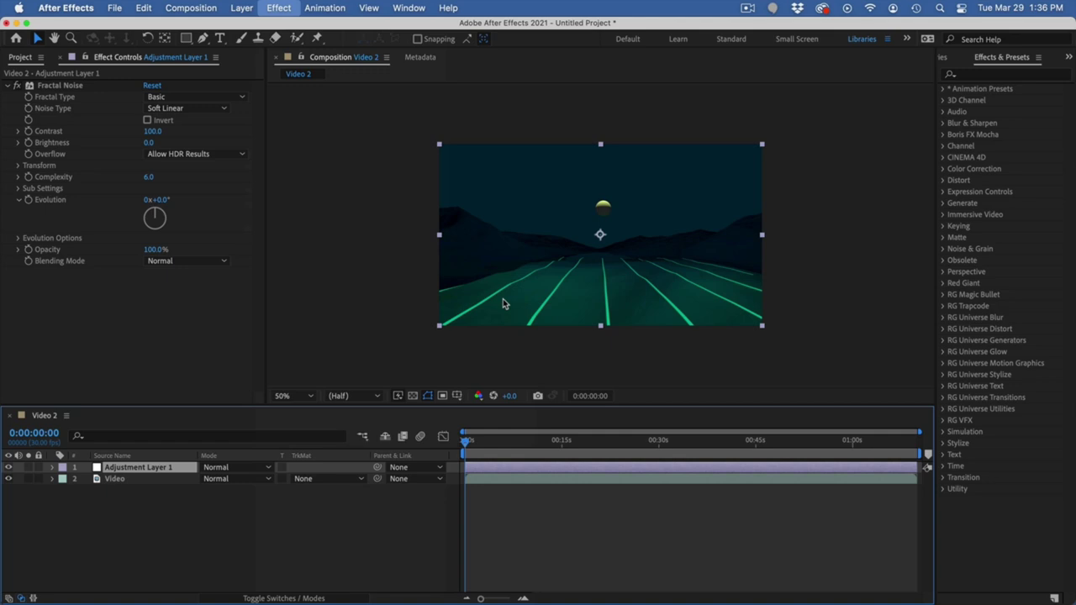
# - Try the Smeary, Turbulent Smooth, Turbulent Basic and Dynamic fractal types on the Fractal Noise effect
pyautogui.click(241, 96)
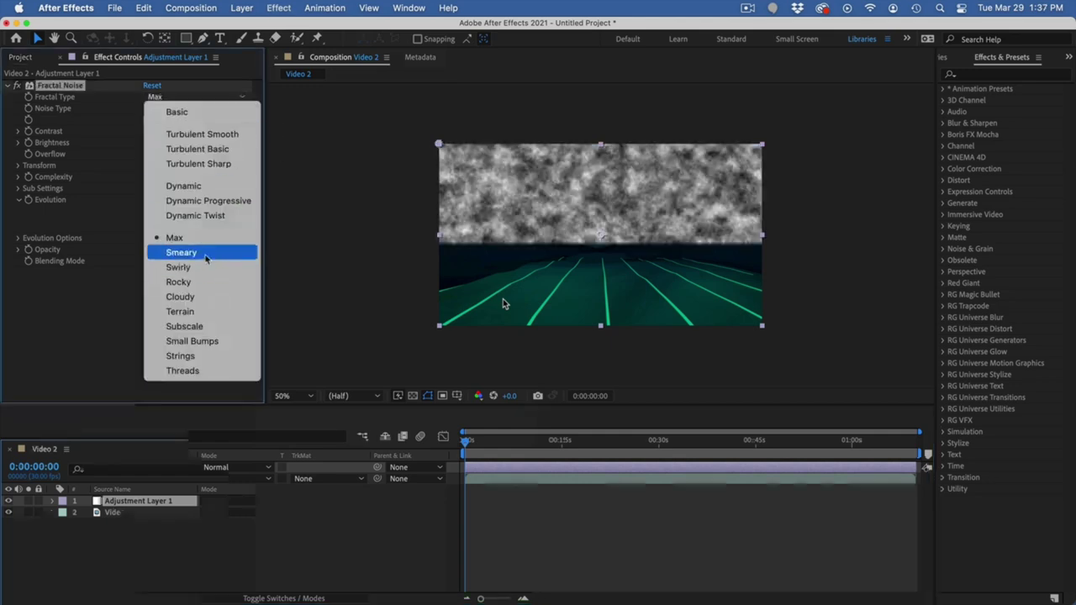
pyautogui.click(195, 253)
pyautogui.click(241, 98)
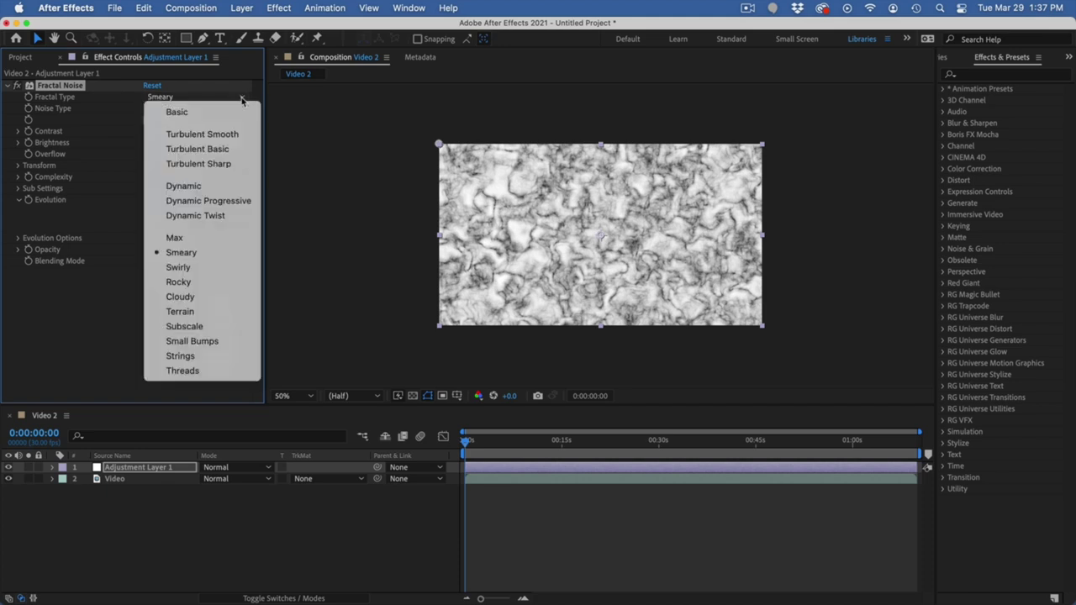
pyautogui.click(233, 134)
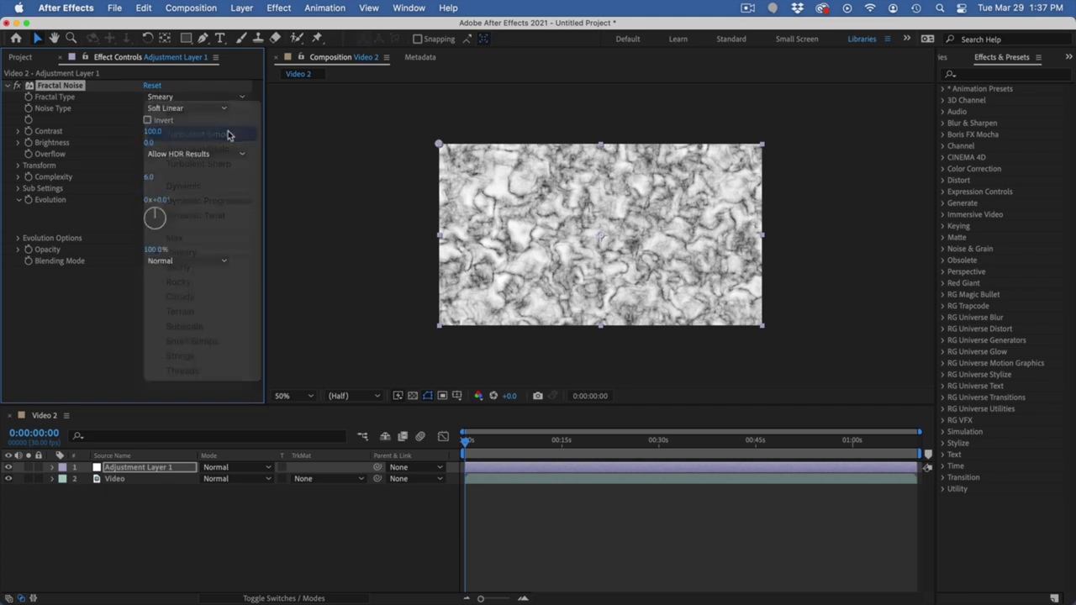
pyautogui.click(243, 97)
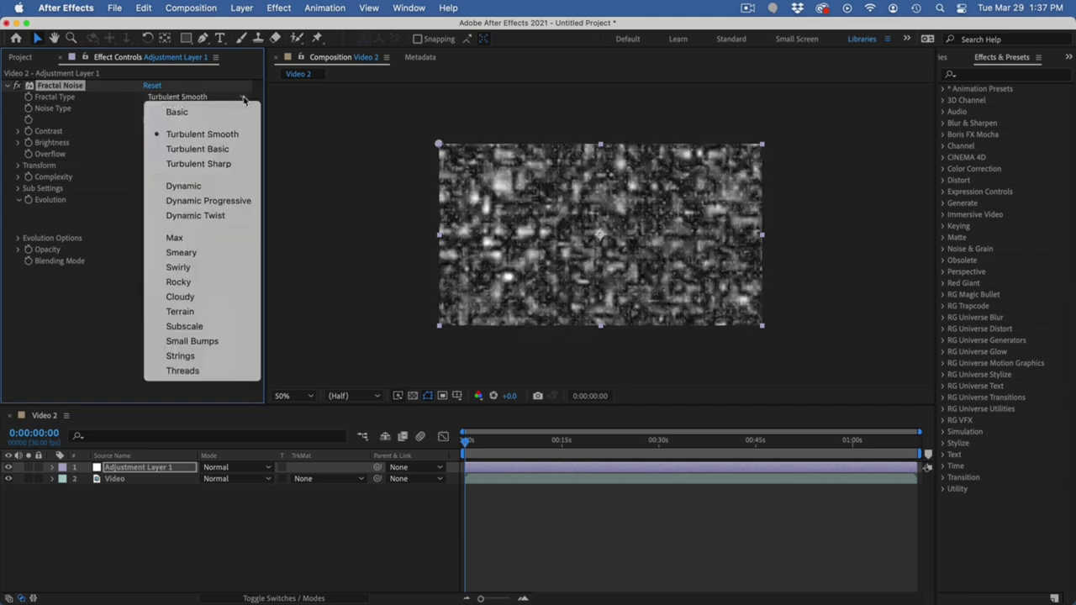
pyautogui.click(233, 148)
pyautogui.click(242, 97)
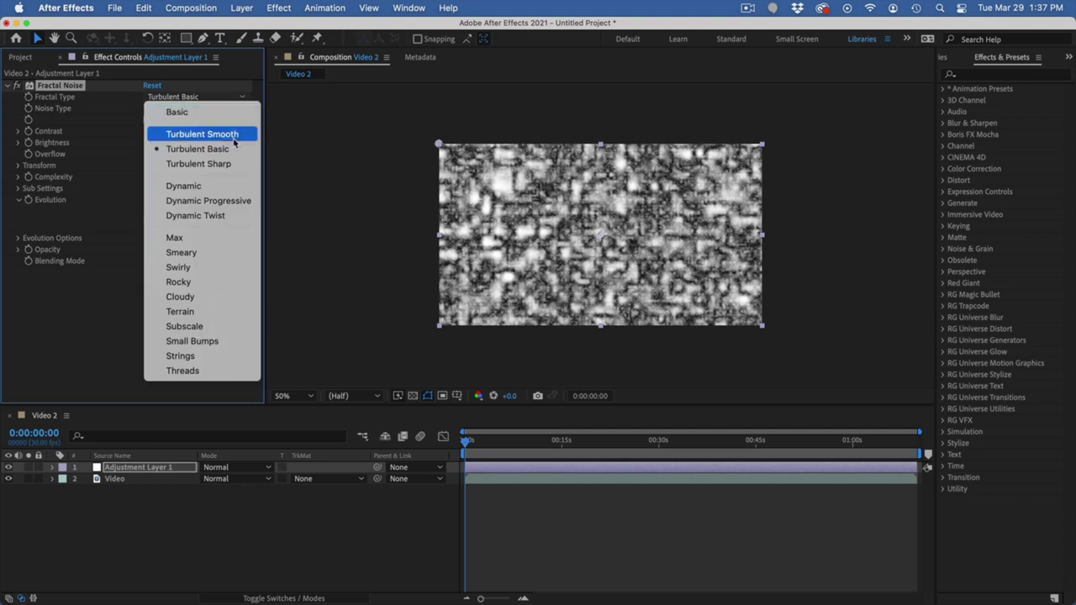
pyautogui.click(216, 184)
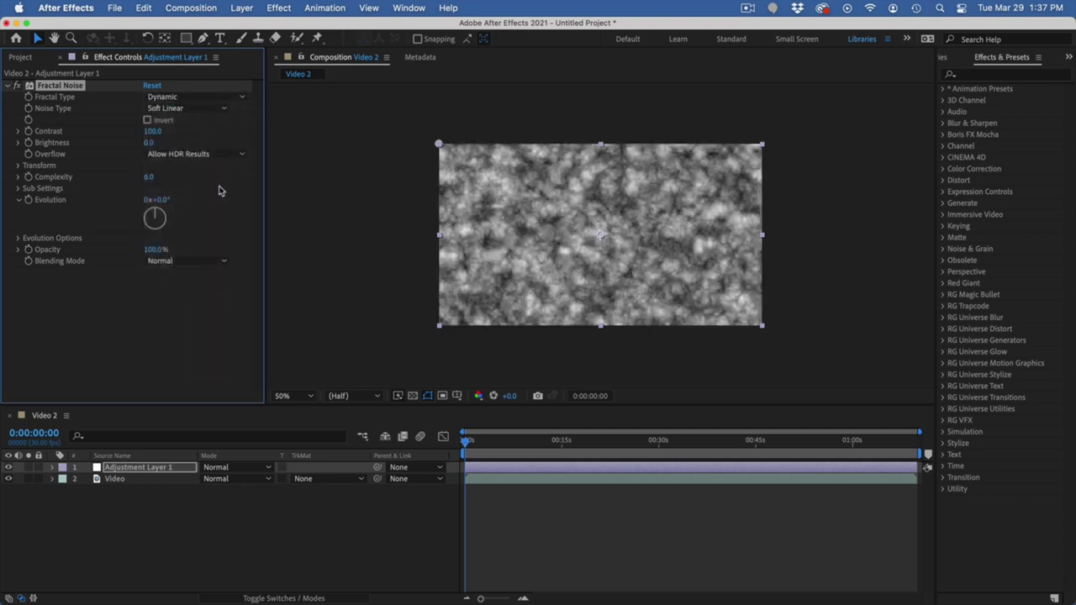
# - Set the Fractal Type of the Fractal Noise effect to Dynamic Progressive
pyautogui.click(240, 98)
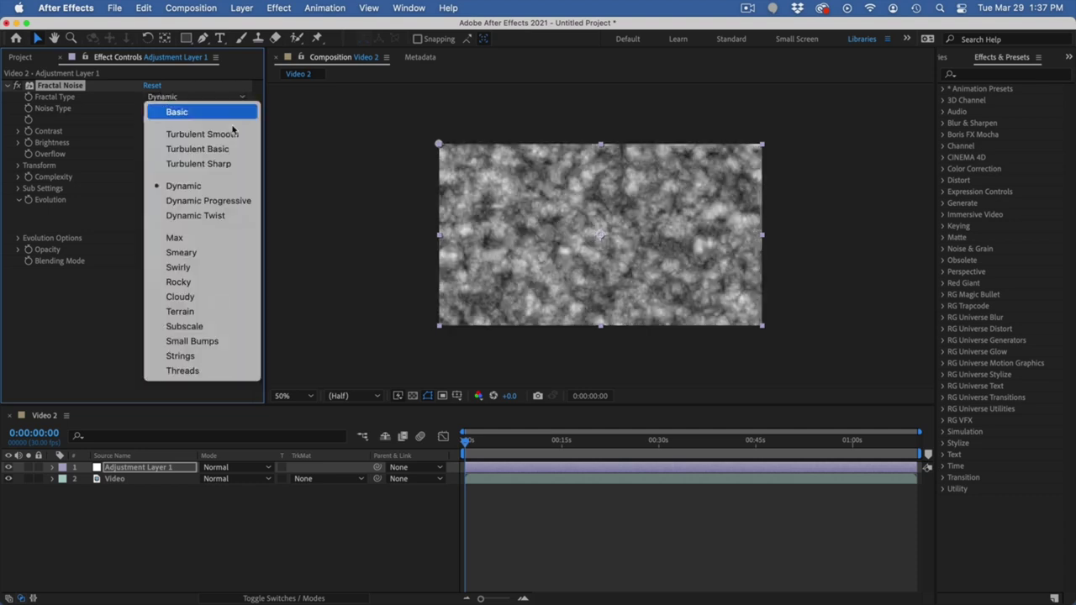
pyautogui.click(210, 201)
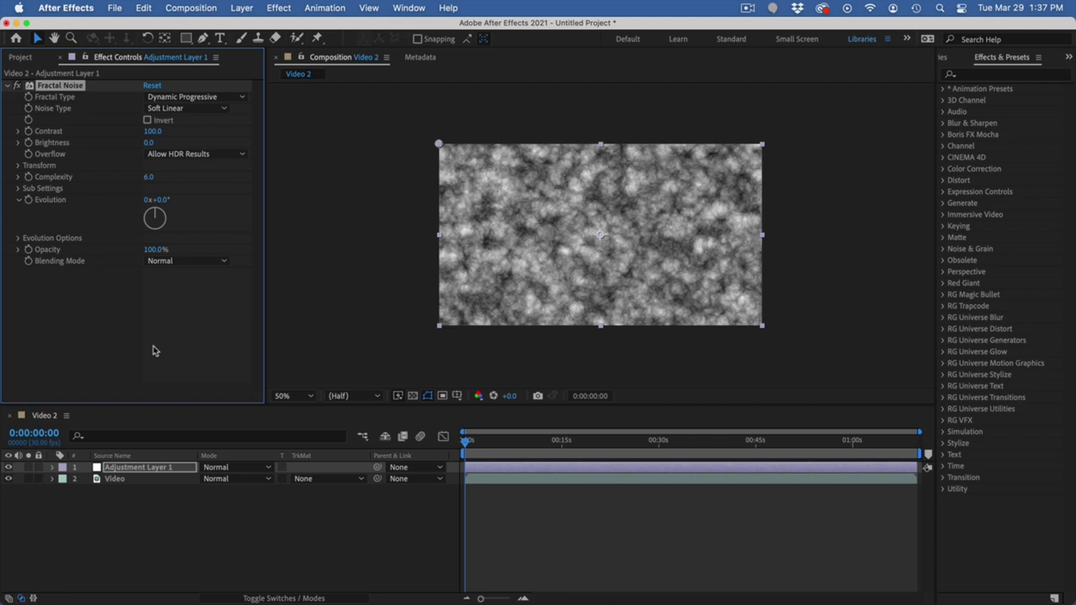
pyautogui.click(186, 475)
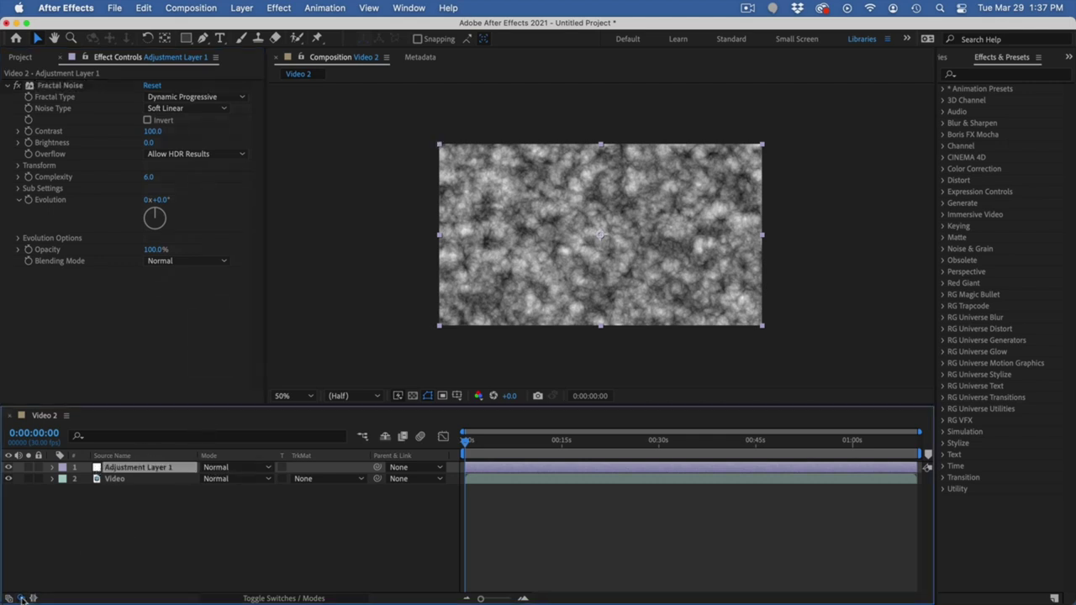
# - Try the Screen and Multiply blending modes on Adjustment Layer 1
pyautogui.click(22, 598)
pyautogui.click(23, 598)
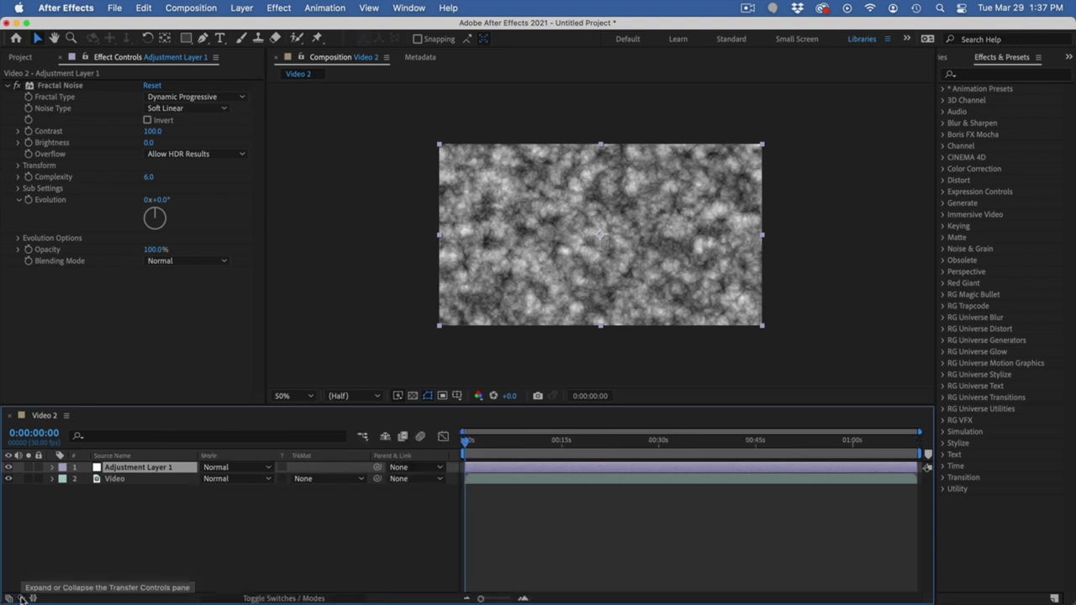
pyautogui.click(270, 468)
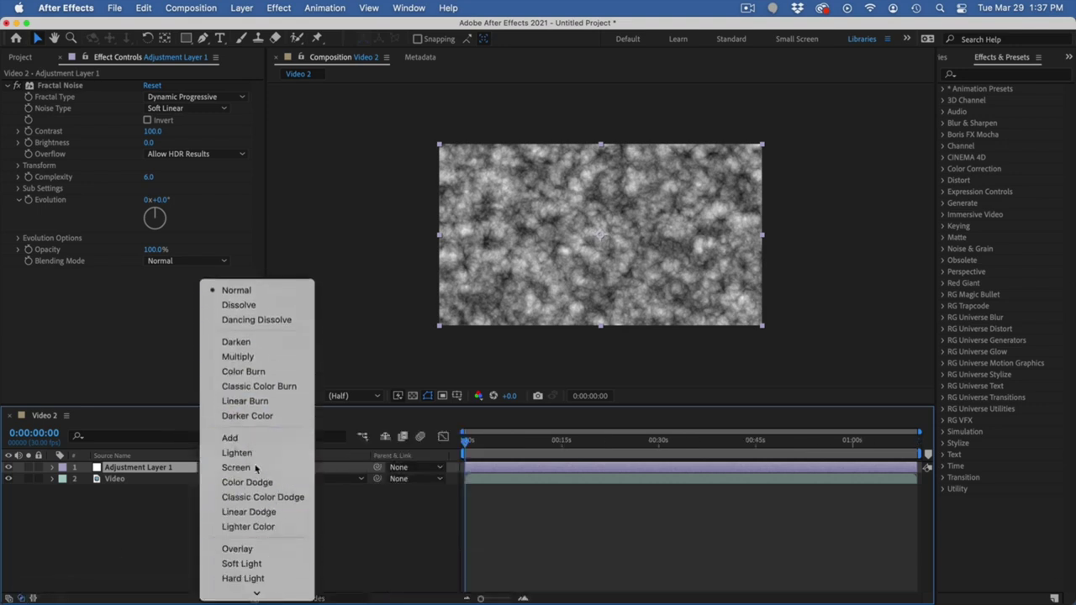
pyautogui.click(262, 467)
pyautogui.click(265, 468)
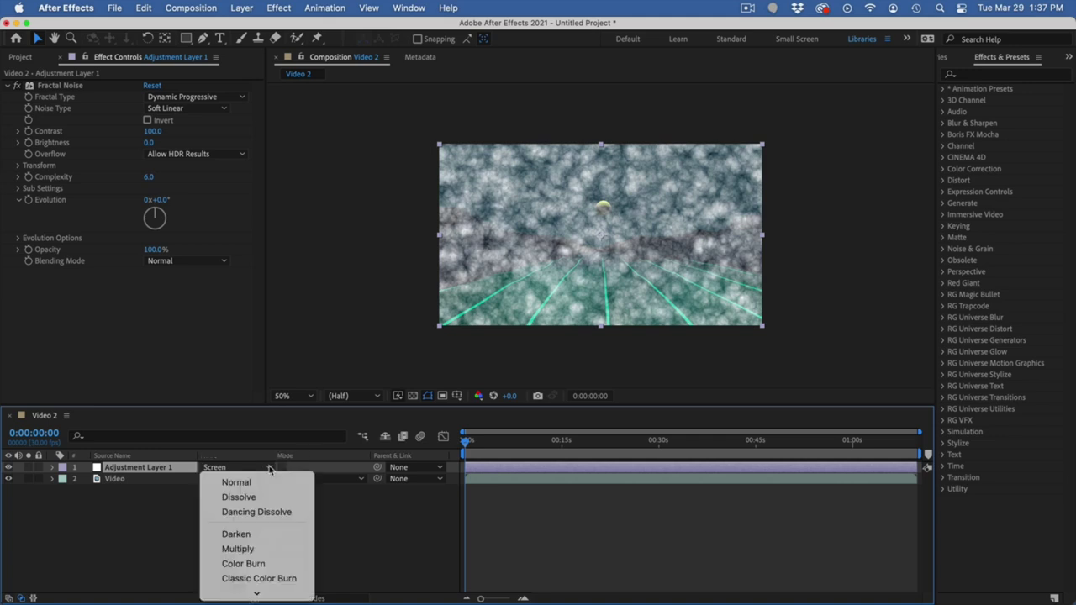
pyautogui.click(258, 547)
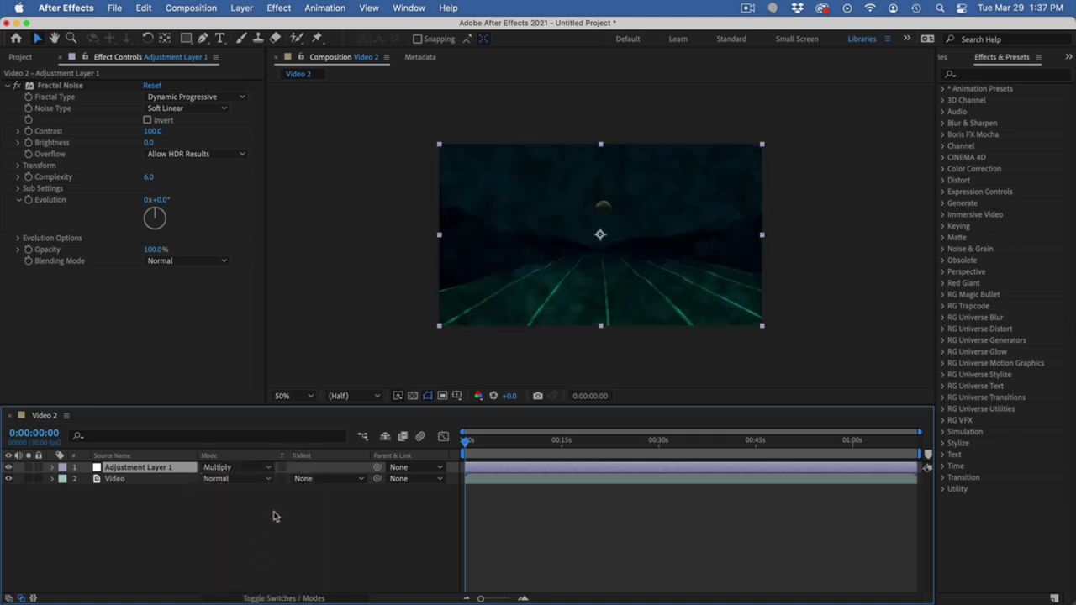
# - Set Adjustment Layer 1's blending mode to Overlay and its opacity to 28%
pyautogui.click(267, 468)
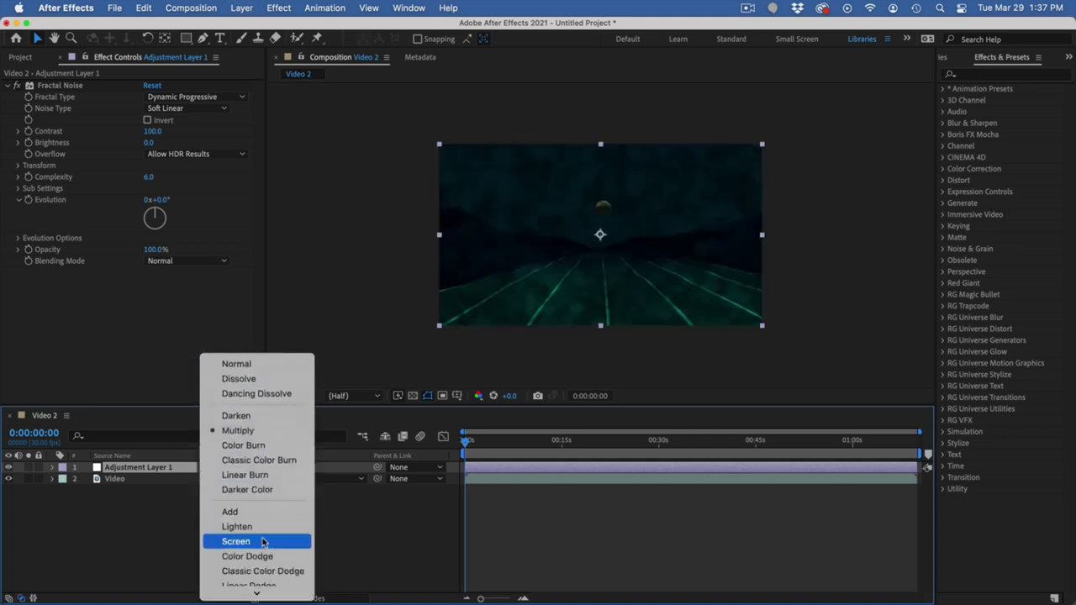
pyautogui.click(239, 490)
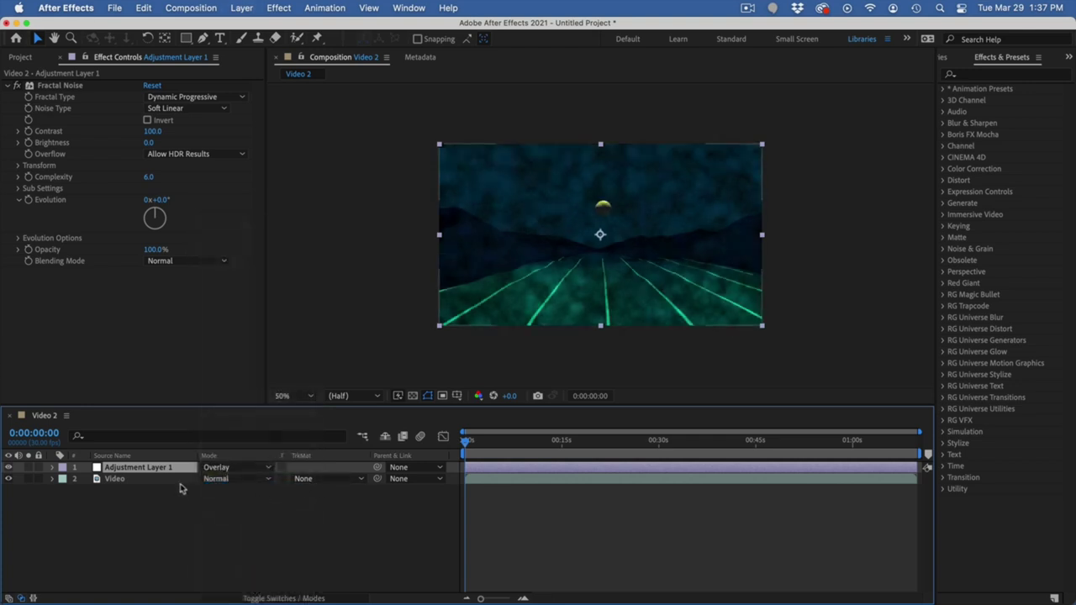
pyautogui.press('t')
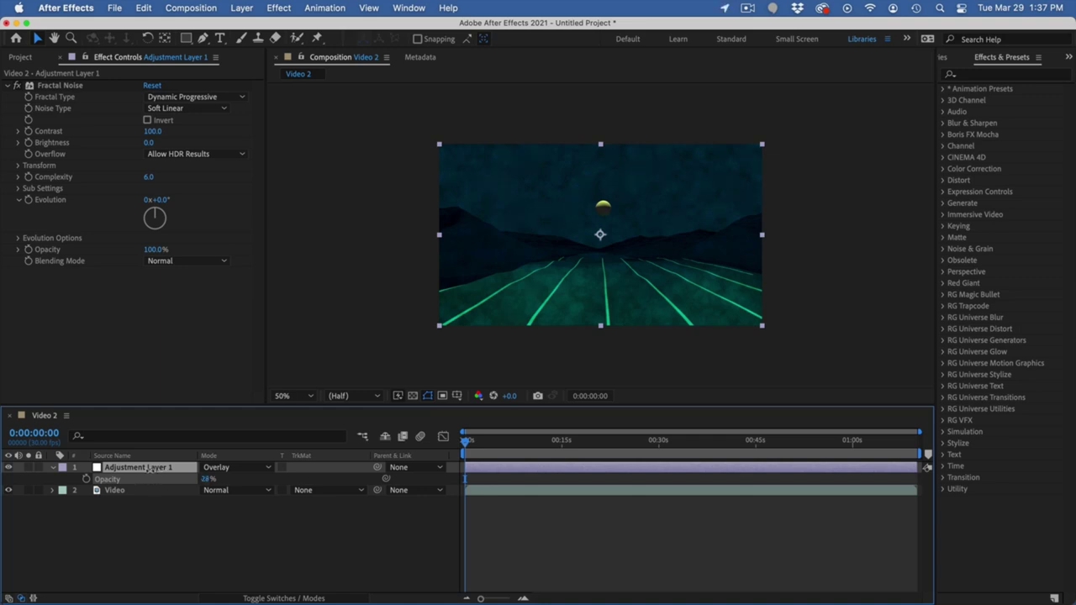
# - Add the Video_A clip from the Assets folder to the composition as the topmost layer
pyautogui.click(19, 58)
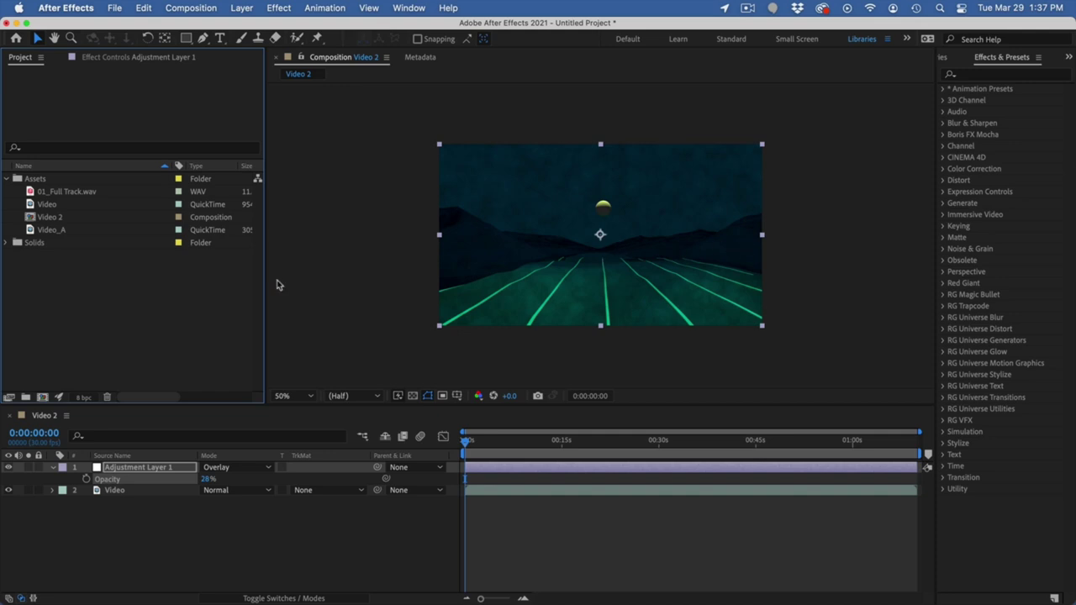
pyautogui.click(49, 230)
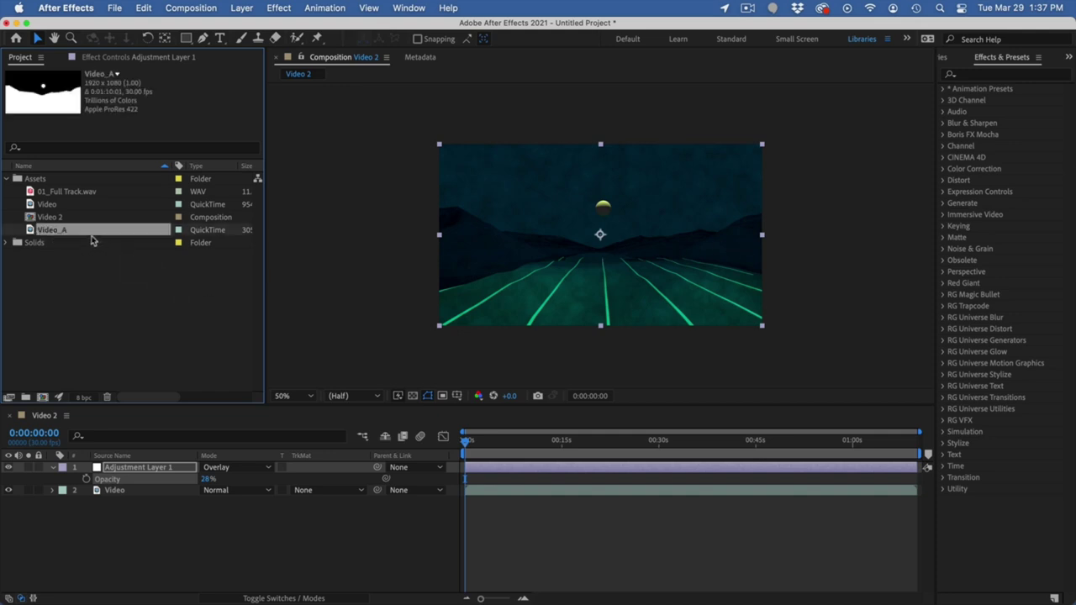
pyautogui.moveTo(30, 231); pyautogui.dragTo(119, 468)
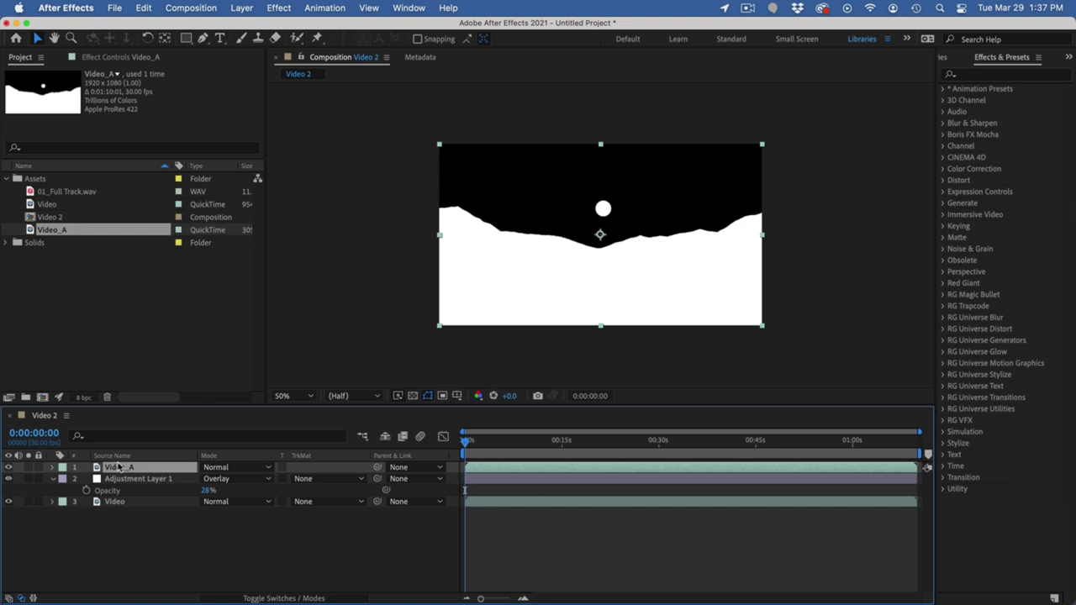
# - Collapse the adjustment layer's properties and rename the layer as Fractal
pyautogui.click(53, 478)
pyautogui.click(150, 479)
pyautogui.rightClick(150, 480)
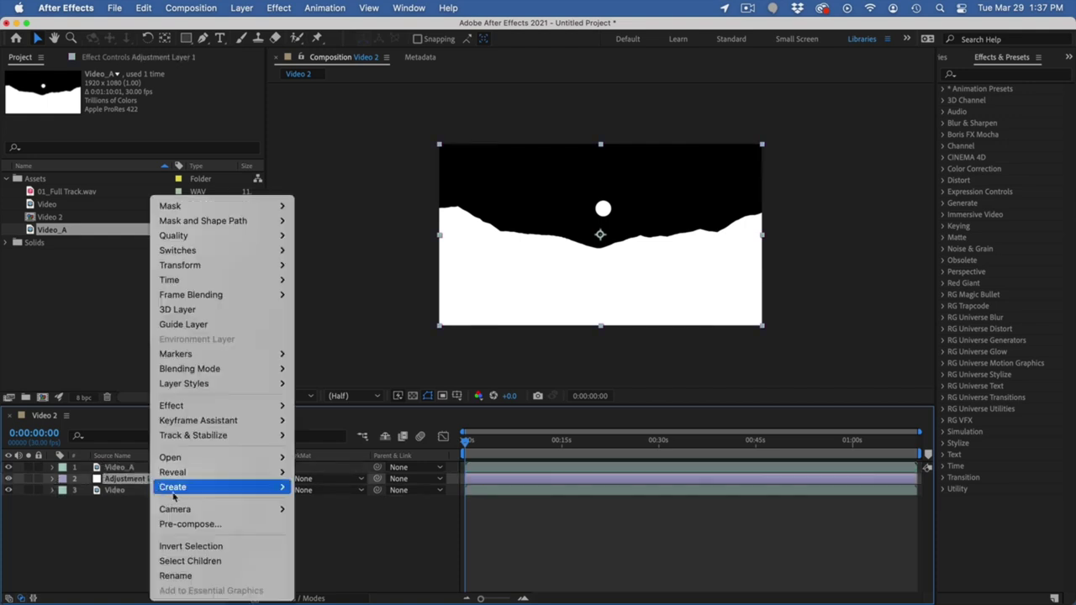
pyautogui.click(209, 575)
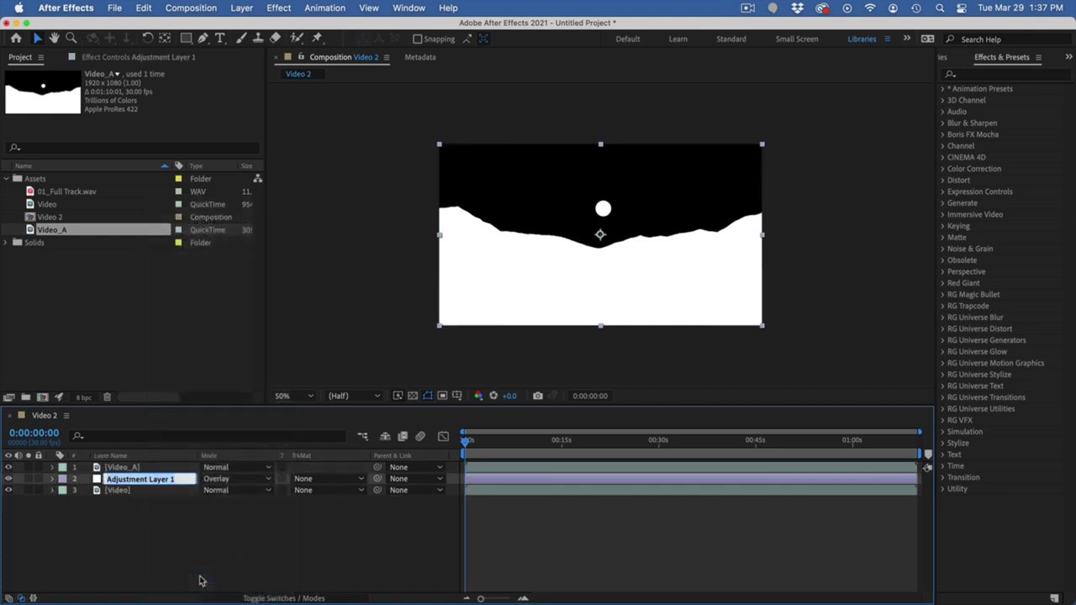
pyautogui.write('Fractal')
pyautogui.press('Return')
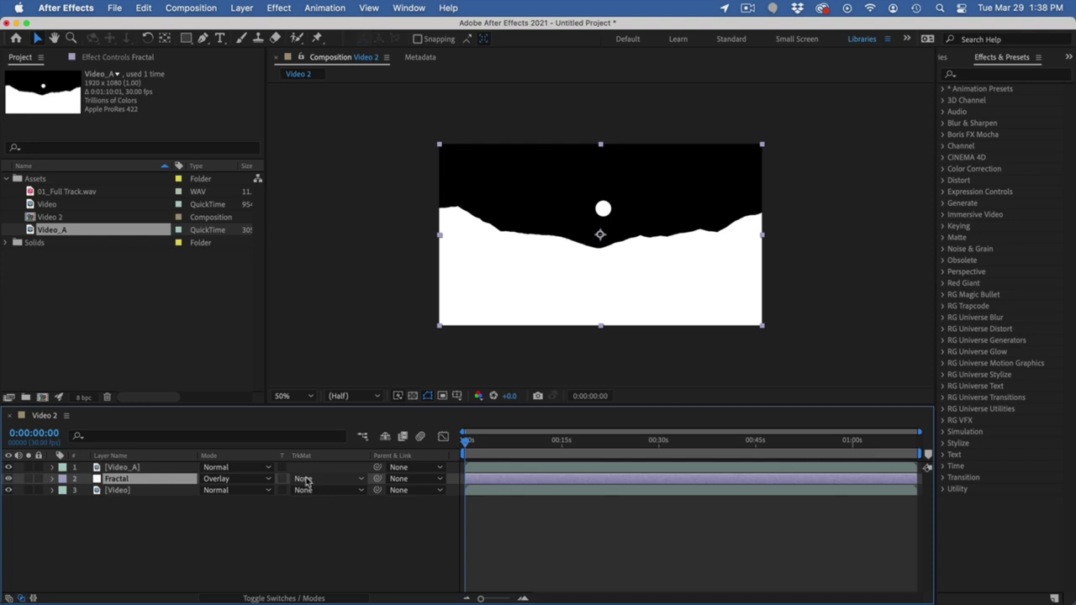
# - Set the Fractal layer's track matte to Luma Inverted Matte using Video_A and inspect the masked sky up close
pyautogui.click(362, 481)
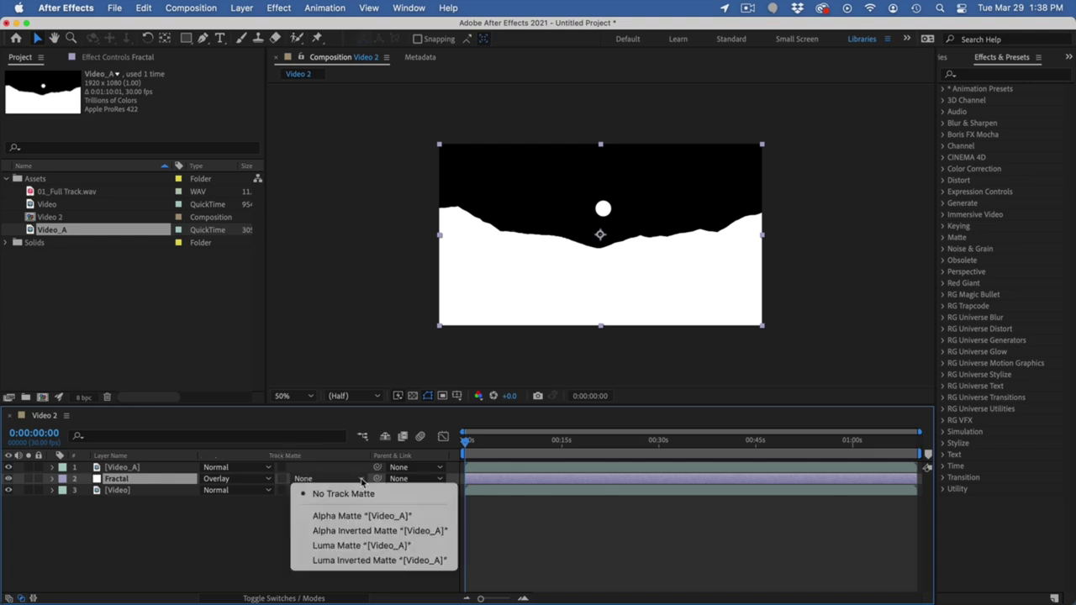
pyautogui.click(386, 561)
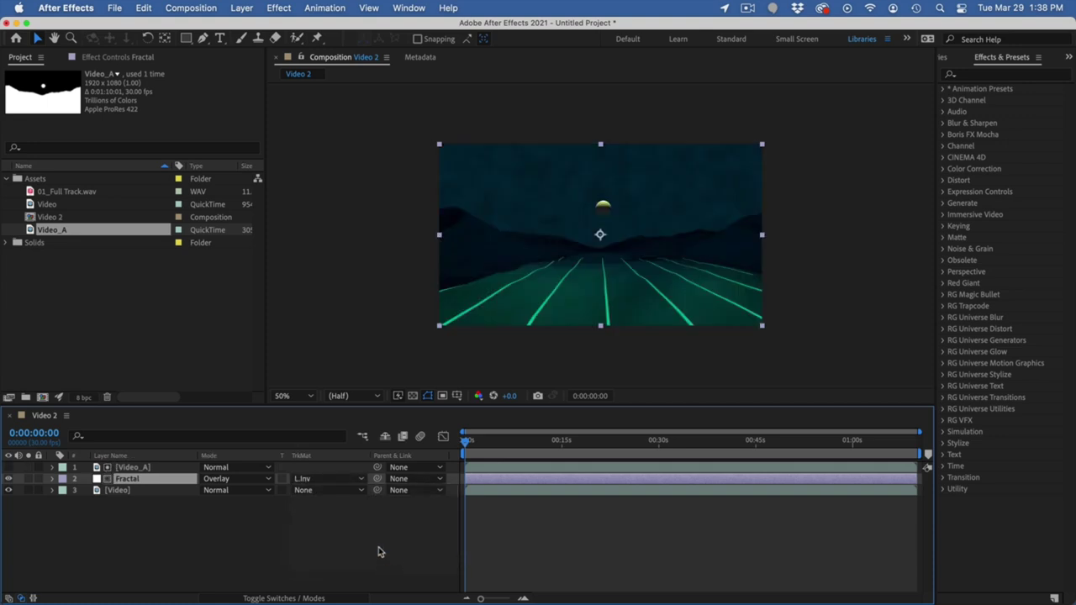
pyautogui.press('.')
pyautogui.press('.')
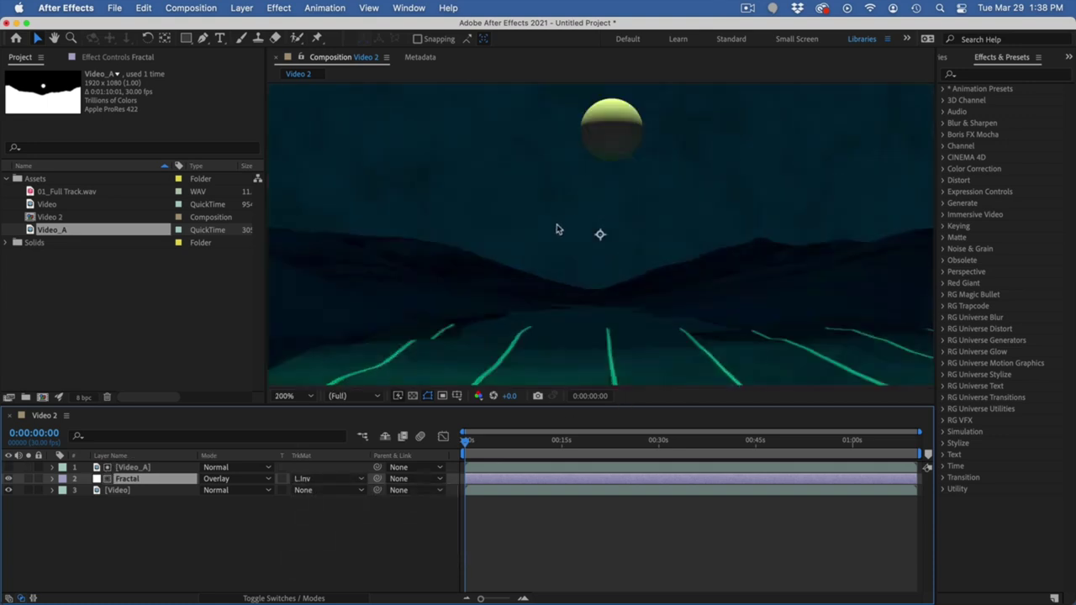
pyautogui.press(',')
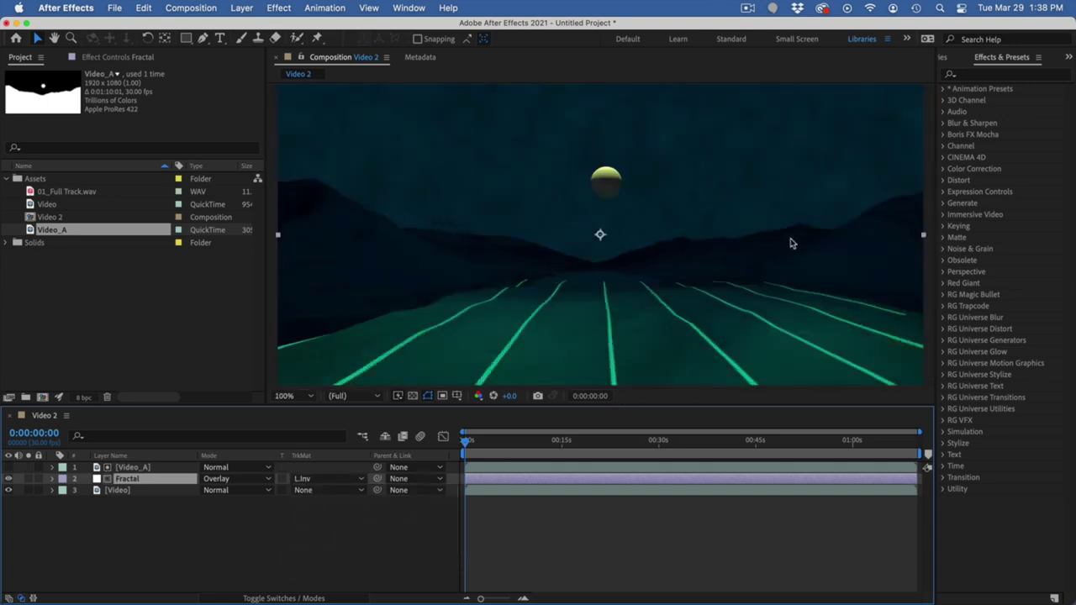
pyautogui.press(',')
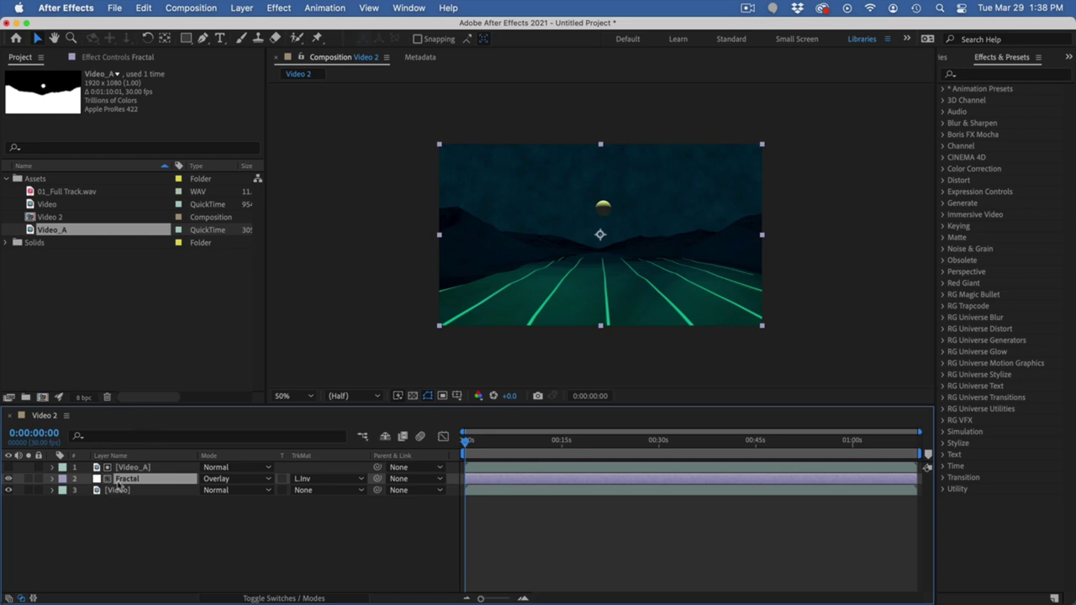
# - Set the Fractal layer's opacity to 16%, collapse its properties and check the subtler sky at full size
pyautogui.press('t')
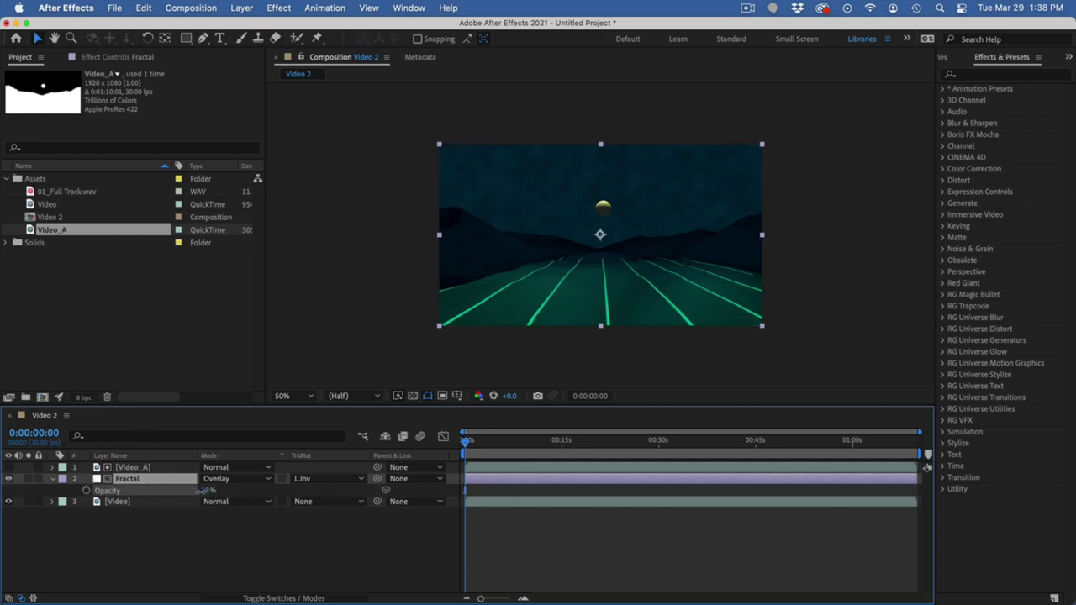
pyautogui.click(384, 360)
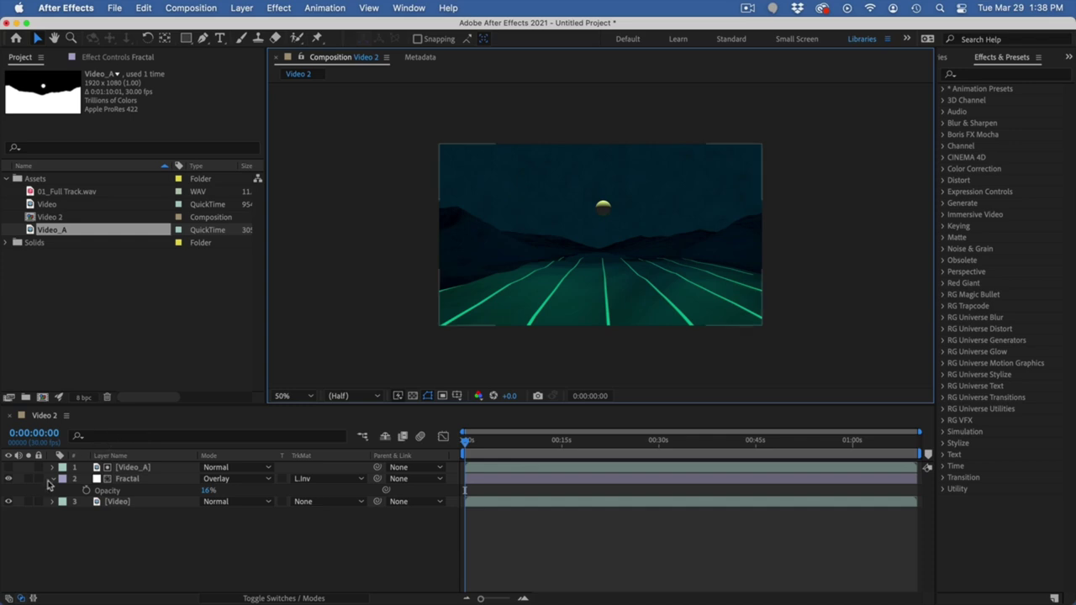
pyautogui.click(54, 479)
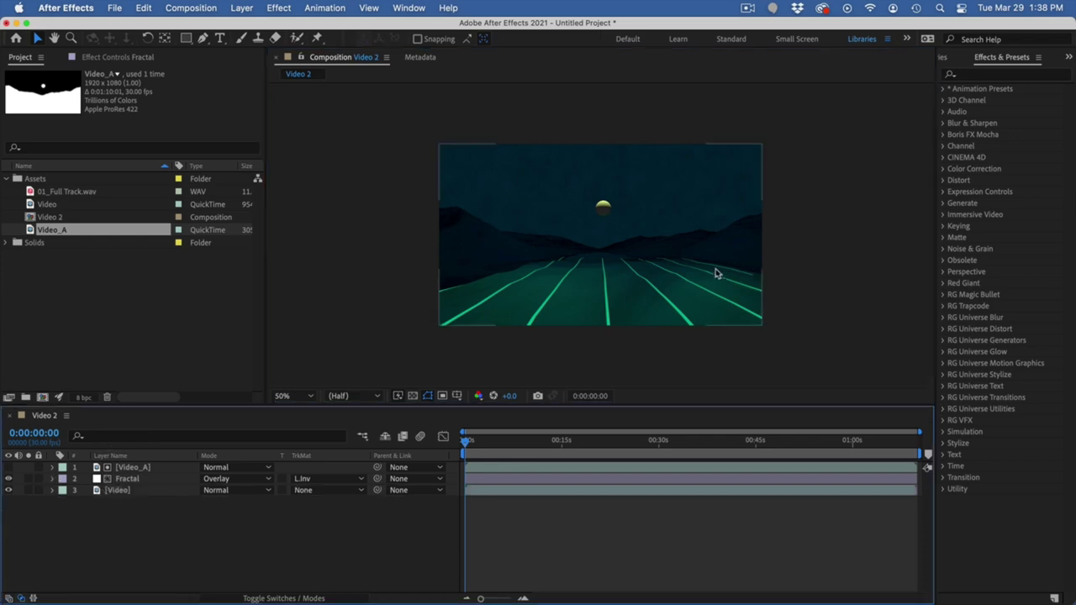
pyautogui.press('/')
pyautogui.press(',')
pyautogui.press('/')
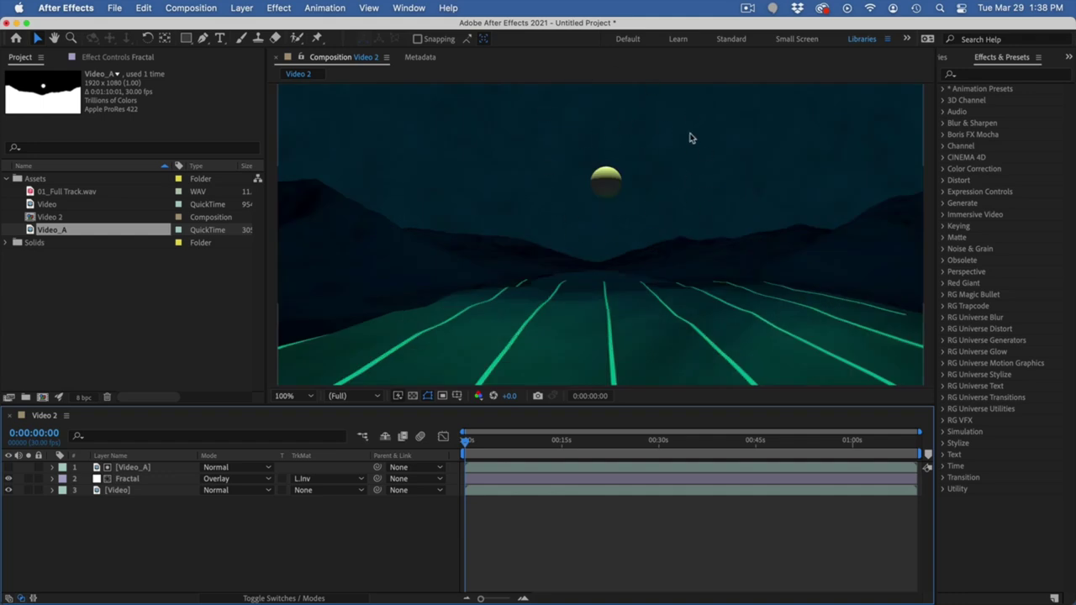
pyautogui.press(',')
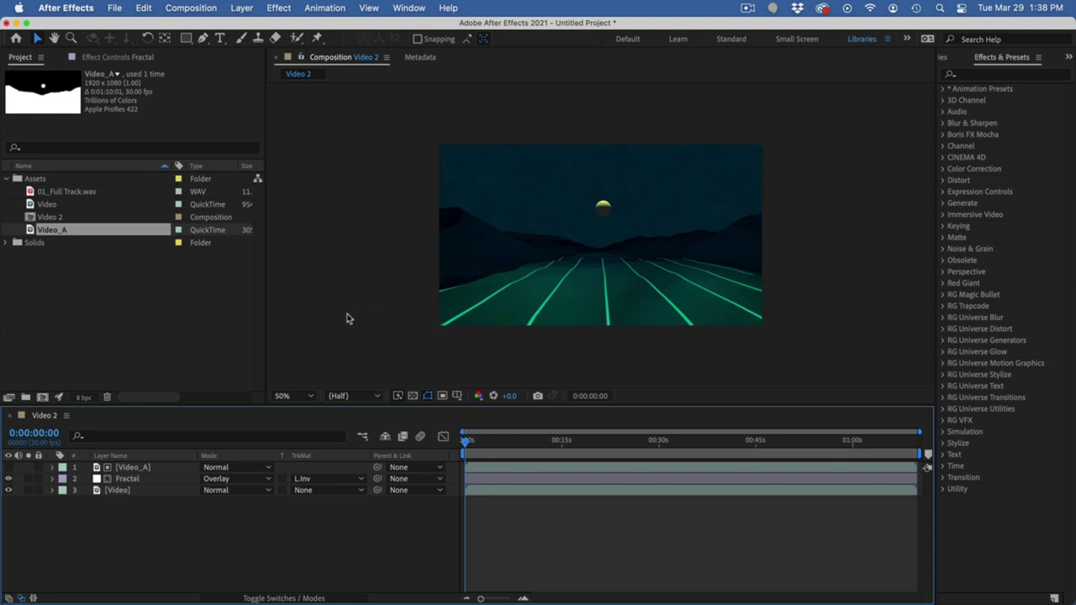
# - Add a new adjustment layer above all other layers and rename it as Blur
pyautogui.click(242, 8)
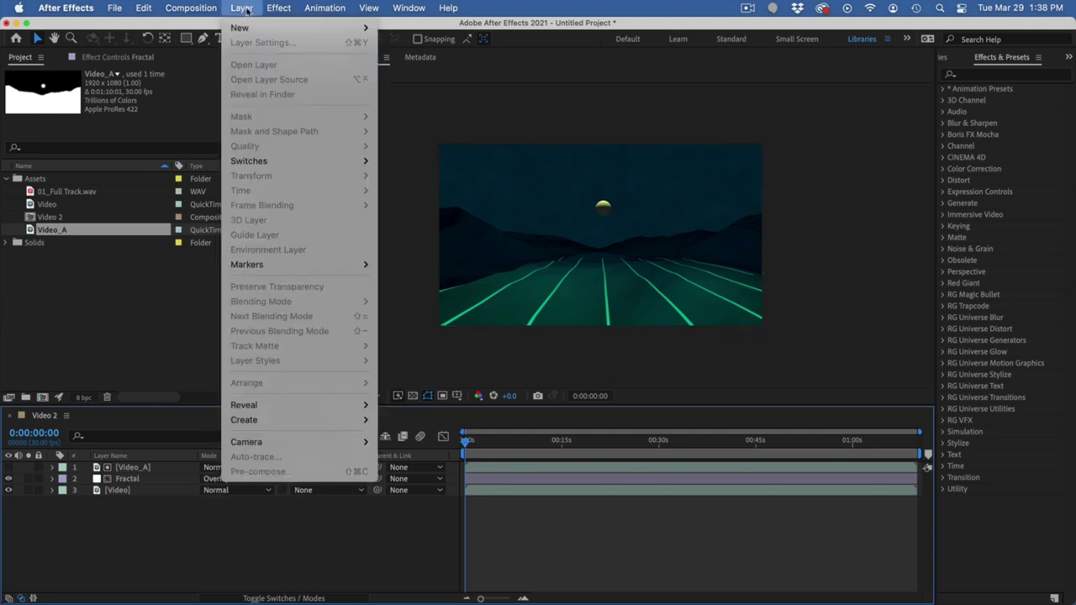
pyautogui.moveTo(253, 27)
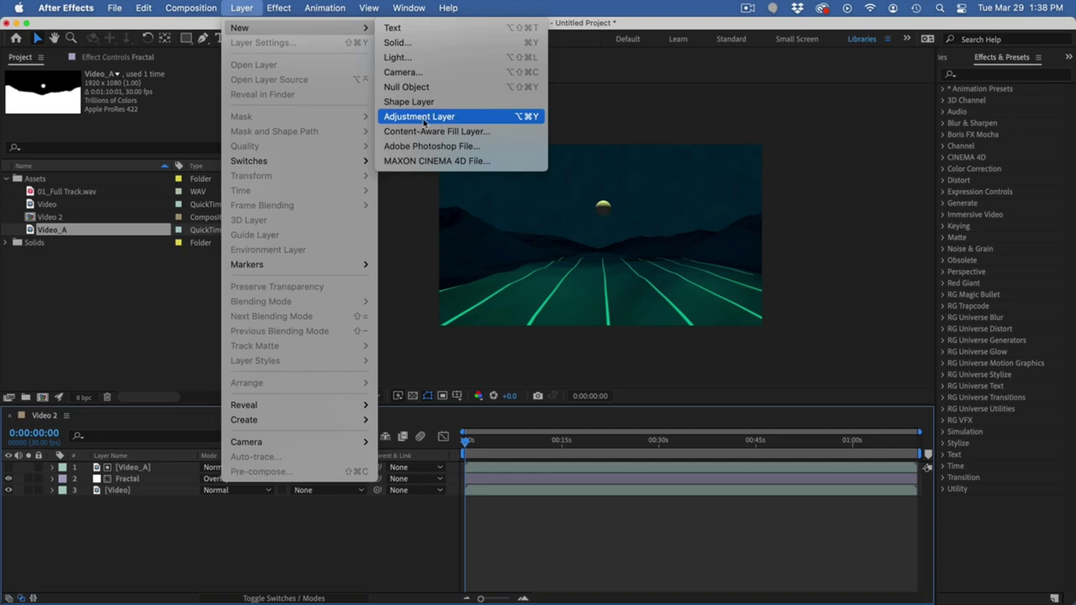
pyautogui.click(424, 118)
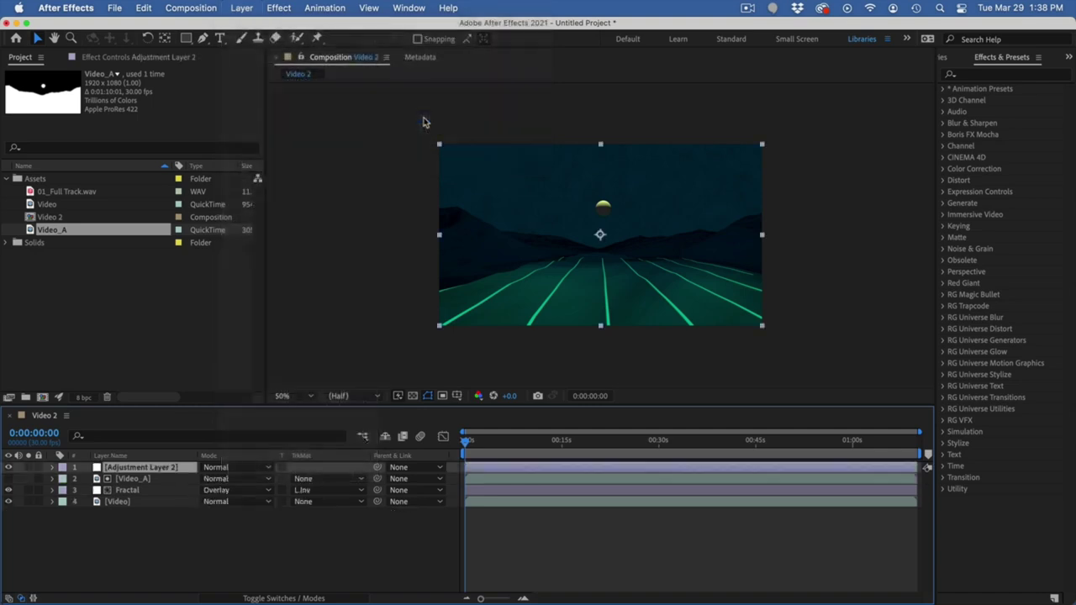
pyautogui.rightClick(145, 477)
pyautogui.click(185, 574)
pyautogui.write('Blur')
pyautogui.press('Return')
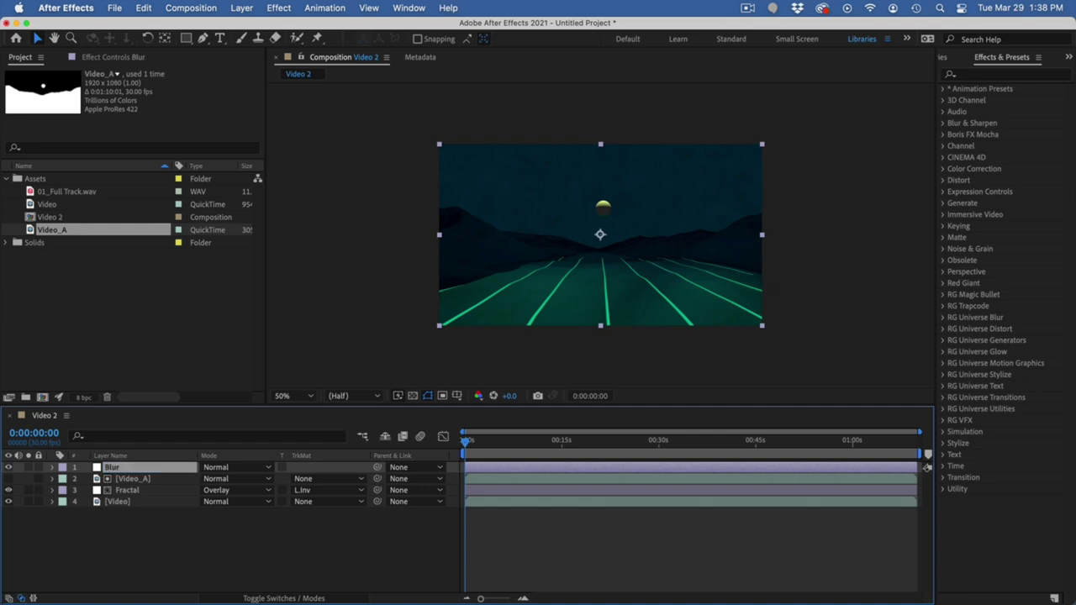
# - Apply the Gaussian Blur effect to the Blur layer
pyautogui.click(279, 8)
pyautogui.moveTo(315, 172)
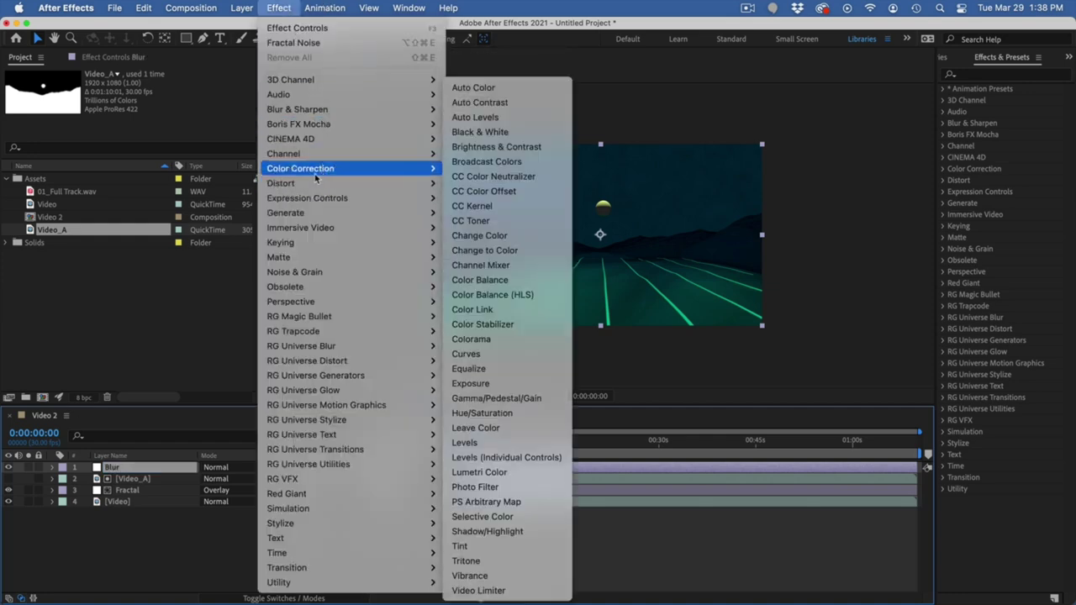
pyautogui.moveTo(311, 110)
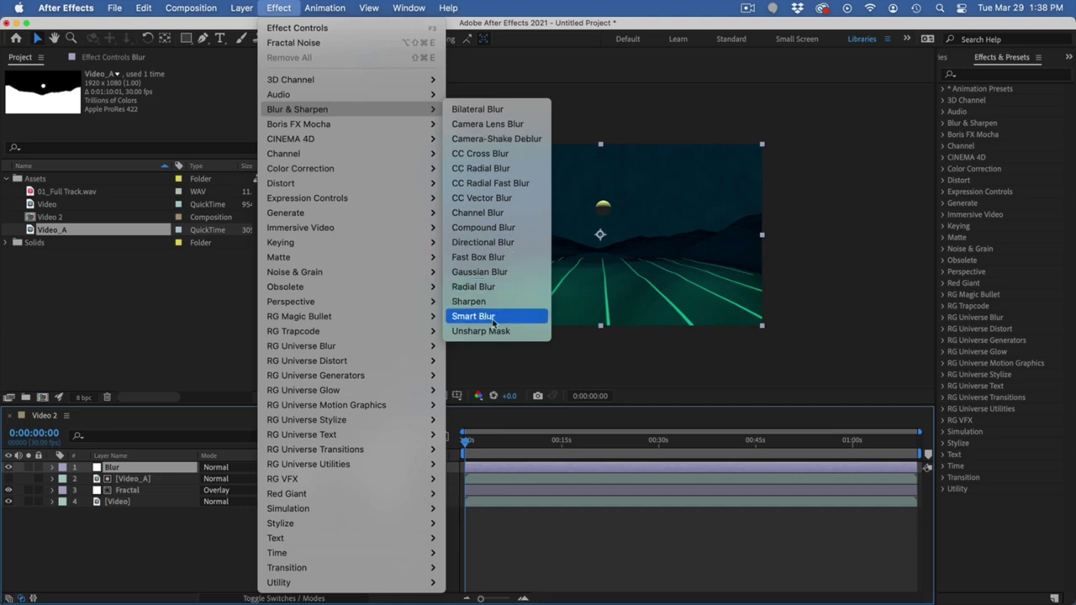
pyautogui.click(486, 272)
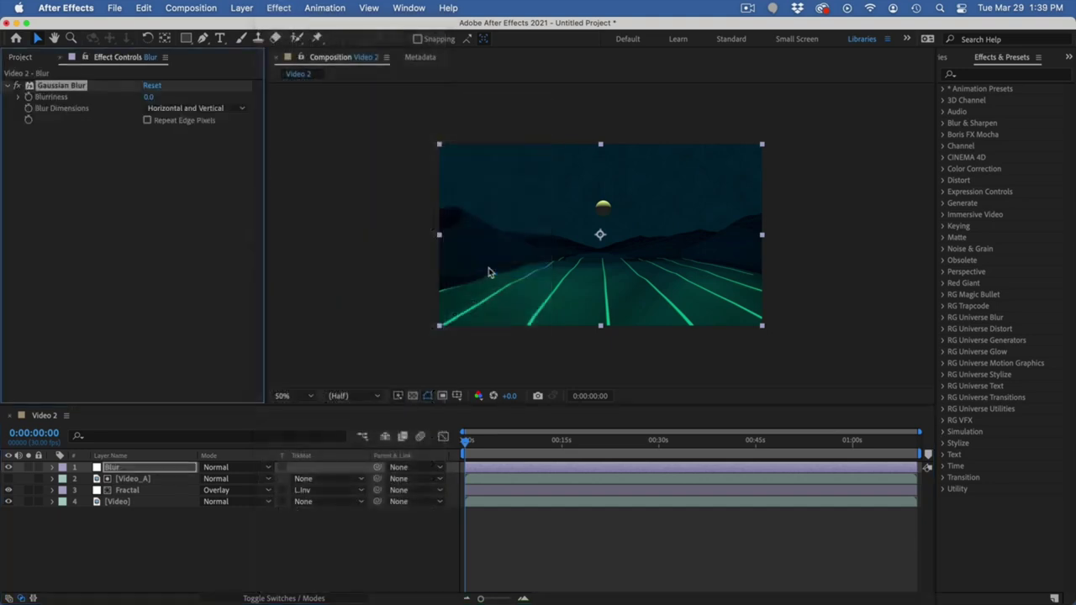
pyautogui.scroll(2, 653, 258)
pyautogui.scroll(-2, 630, 243)
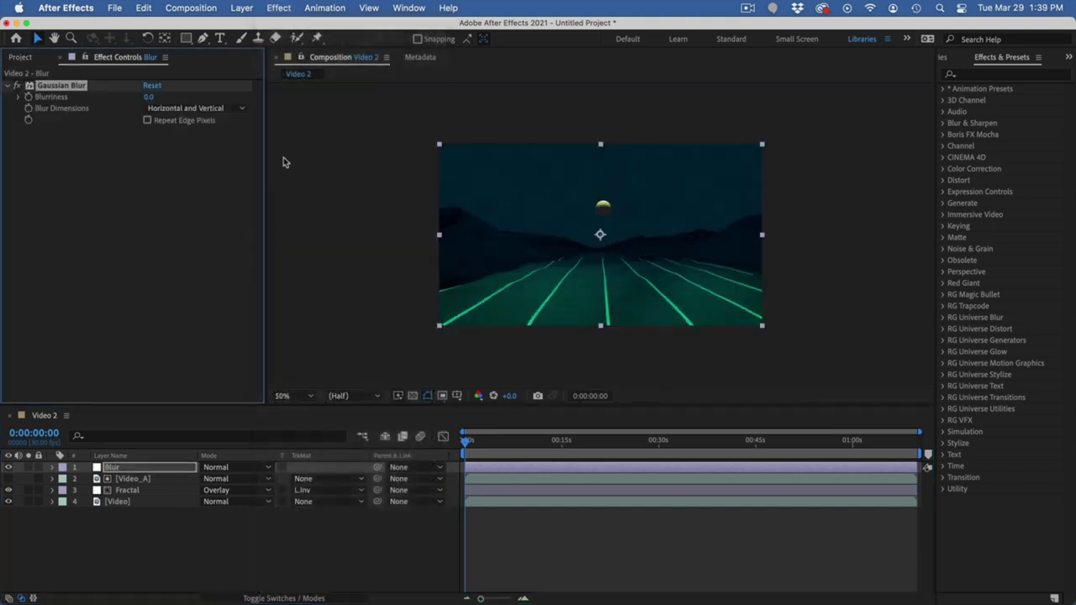
# - Enable Repeat Edge Pixels for the Gaussian Blur and set its Blurriness to 13.7, judging the softness at full size
pyautogui.click(147, 120)
pyautogui.moveTo(166, 97); pyautogui.dragTo(216, 92)
pyautogui.press('/')
pyautogui.moveTo(149, 97)
pyautogui.mouseDown()
pyautogui.moveTo(173, 95)
pyautogui.moveTo(153, 95)
pyautogui.mouseUp()
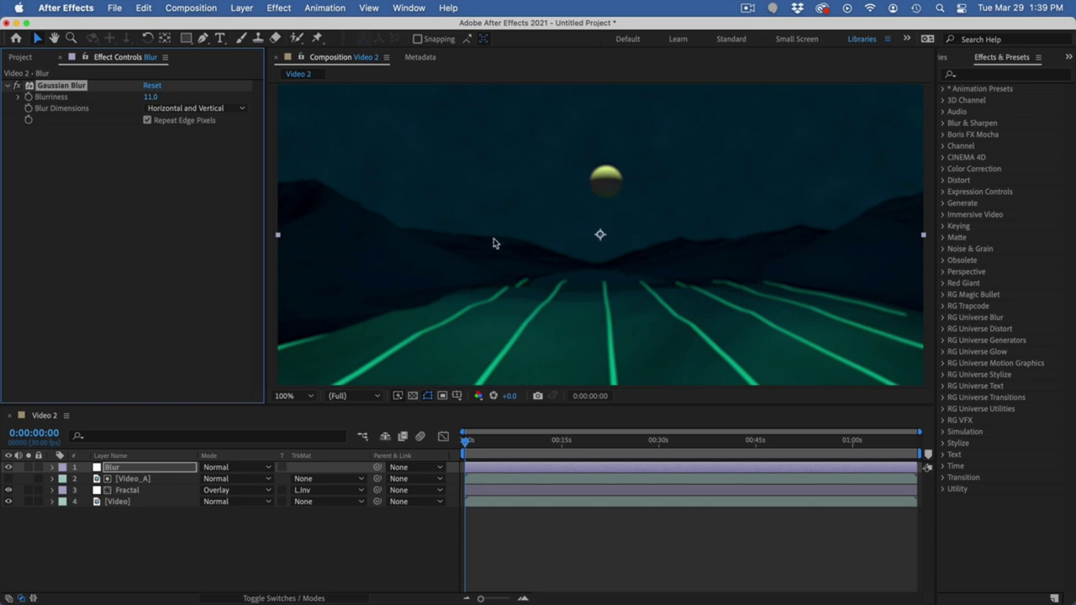
pyautogui.press(',')
pyautogui.press(',')
pyautogui.press('/')
pyautogui.press(',')
pyautogui.press(',')
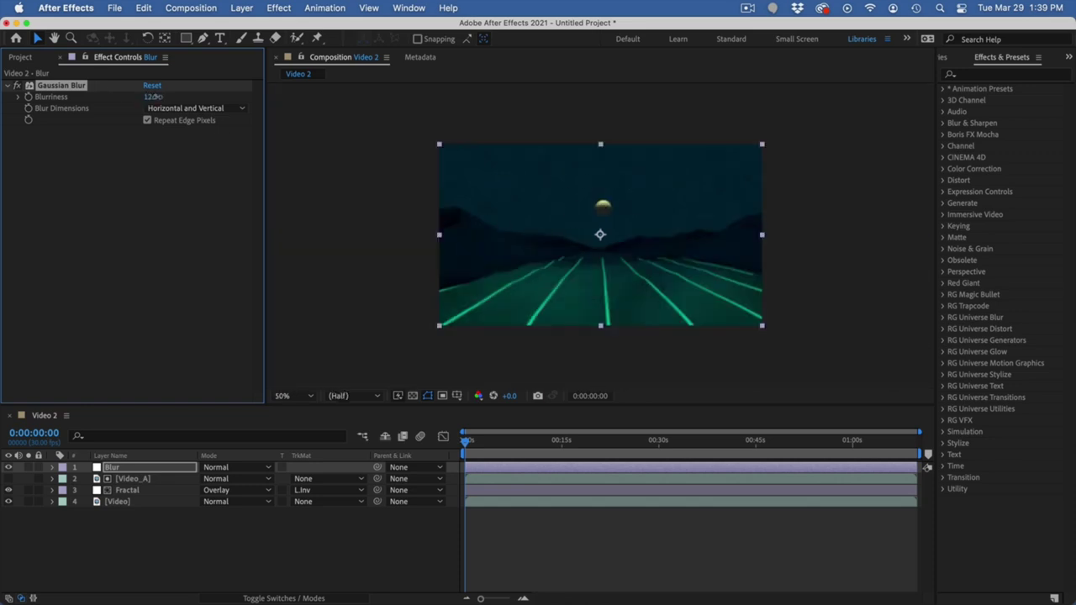
pyautogui.moveTo(157, 97); pyautogui.dragTo(162, 96)
pyautogui.moveTo(264, 172); pyautogui.dragTo(250, 171)
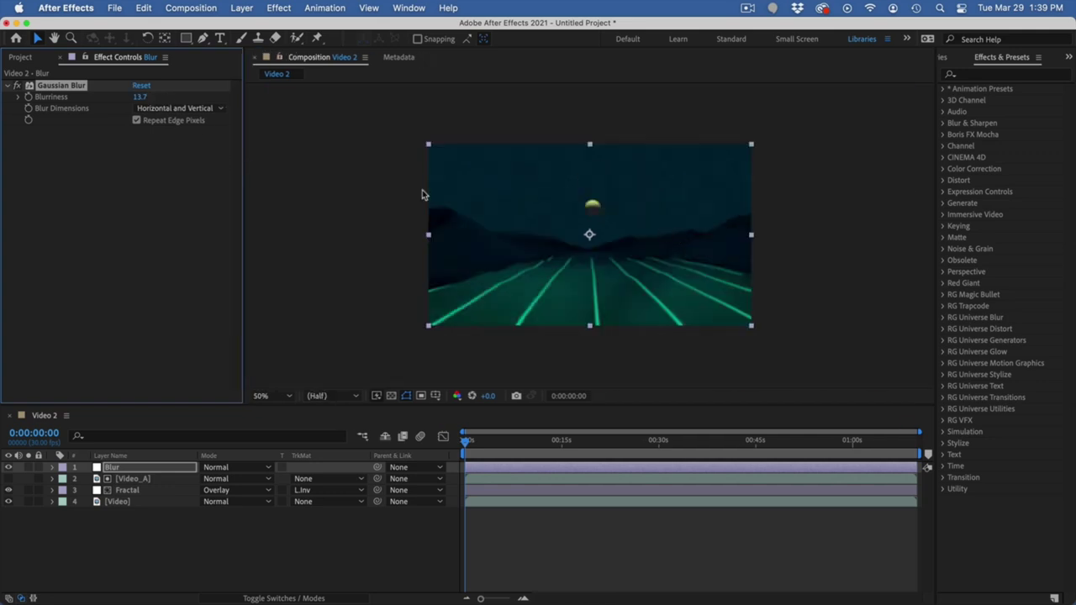
# - Draw a large circular mask around the sphere in the sky on the Blur layer with the Ellipse tool
pyautogui.click(101, 471)
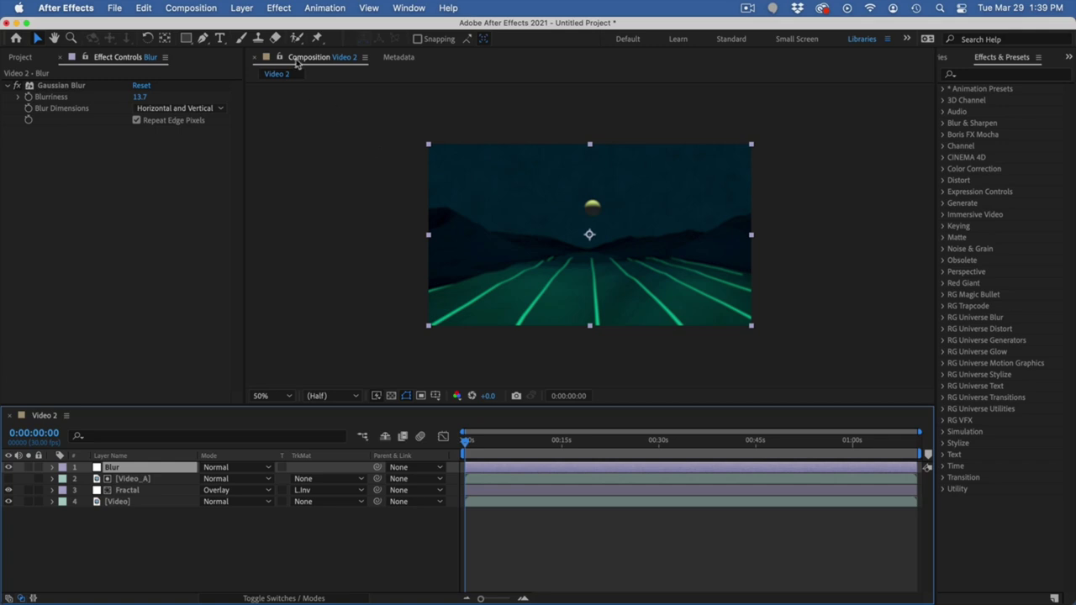
pyautogui.click(190, 39)
pyautogui.moveTo(192, 42); pyautogui.dragTo(247, 69)
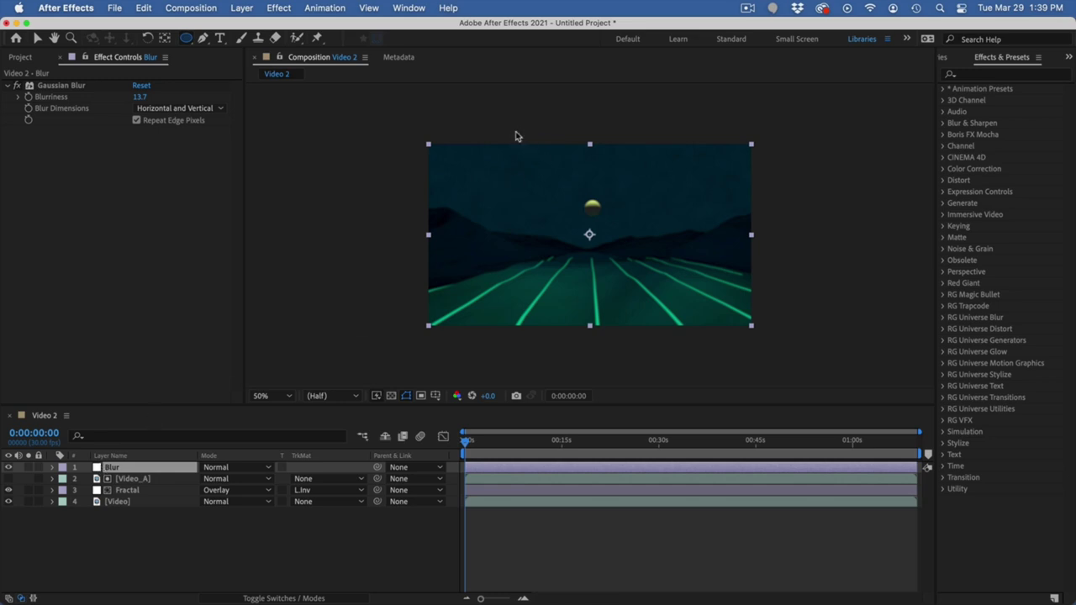
pyautogui.moveTo(516, 134)
pyautogui.keyDown('shift'); pyautogui.mouseDown()
pyautogui.moveTo(708, 332)
pyautogui.moveTo(669, 289)
pyautogui.mouseUp(); pyautogui.keyUp('shift')
pyautogui.press('.')
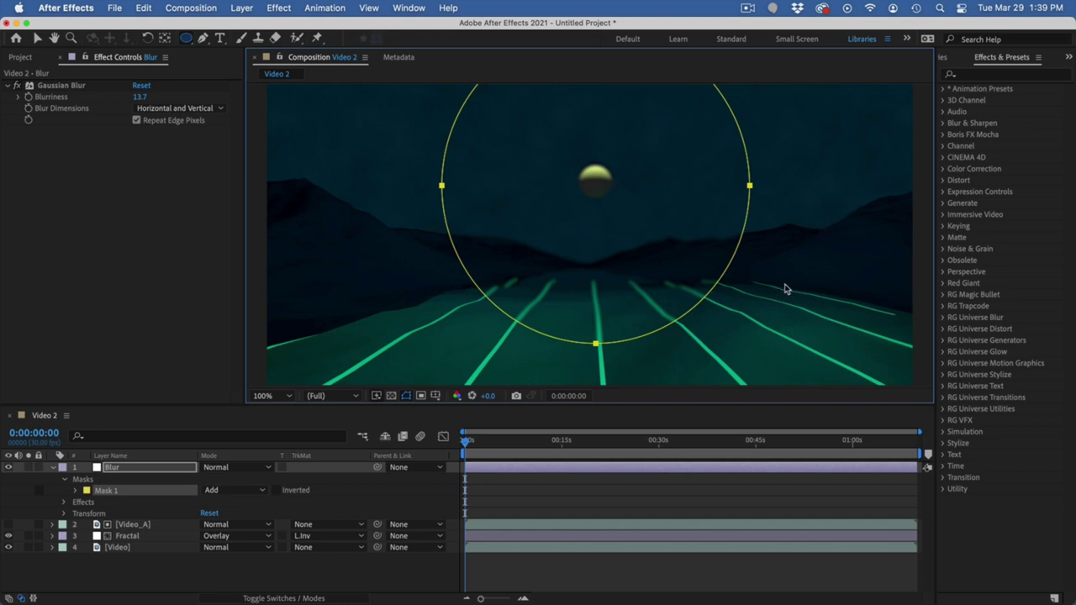
# - Invert Mask 1 on the Blur layer and inspect the sharp area around the sphere up close
pyautogui.click(107, 496)
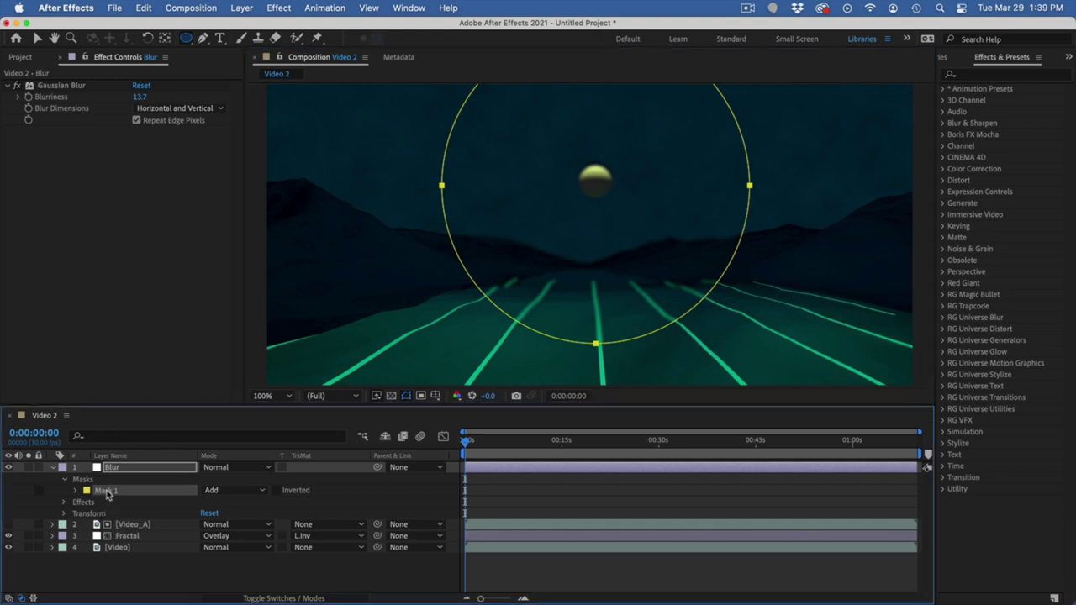
pyautogui.click(277, 490)
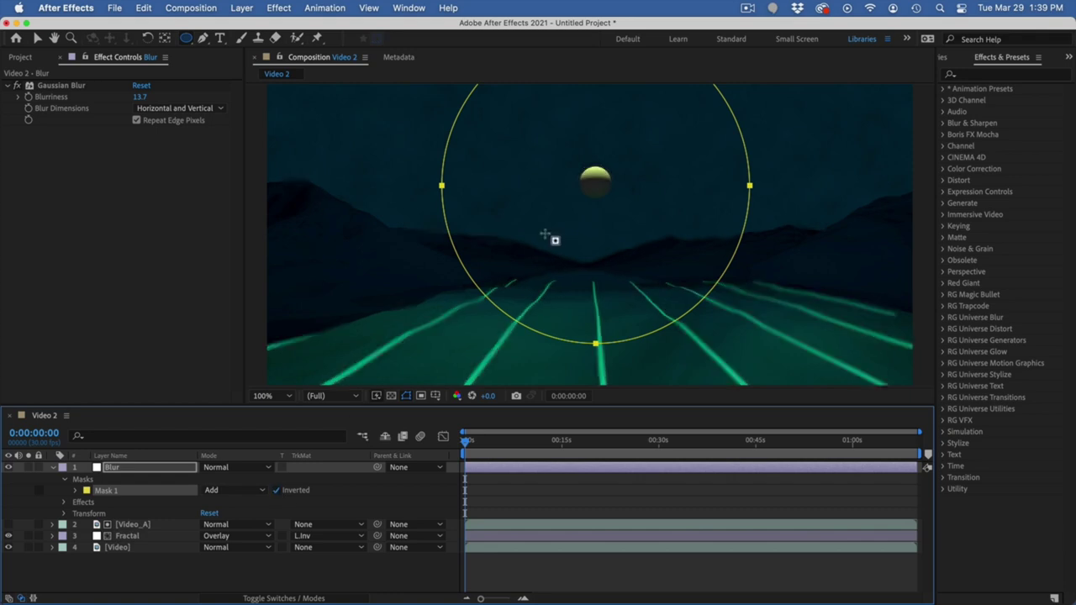
pyautogui.scroll(-3, 545, 235)
pyautogui.scroll(2, 604, 228)
pyautogui.scroll(2, 604, 228)
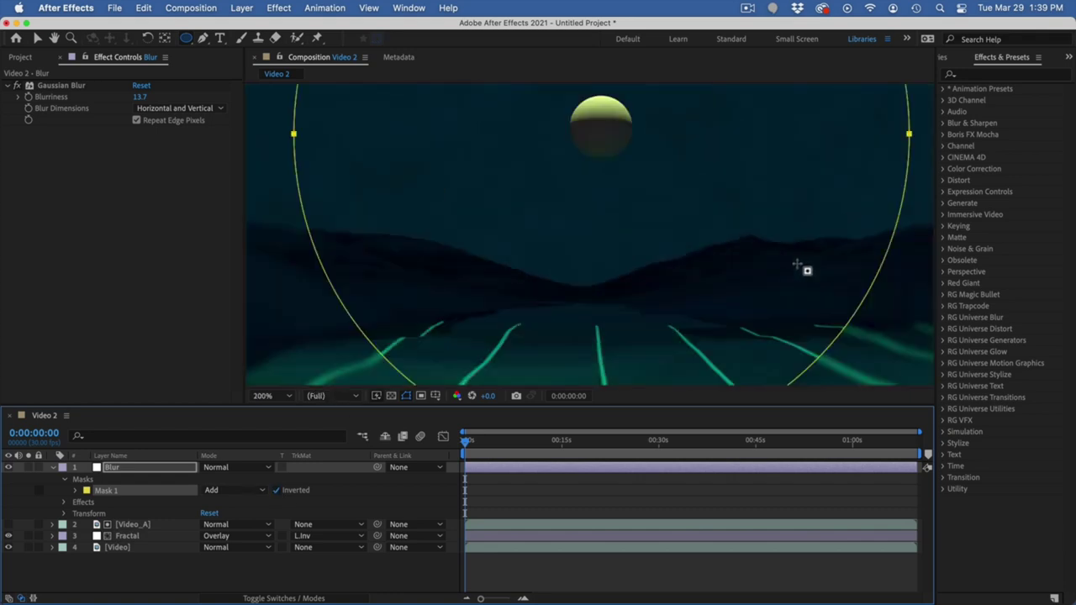
pyautogui.scroll(-2, 720, 274)
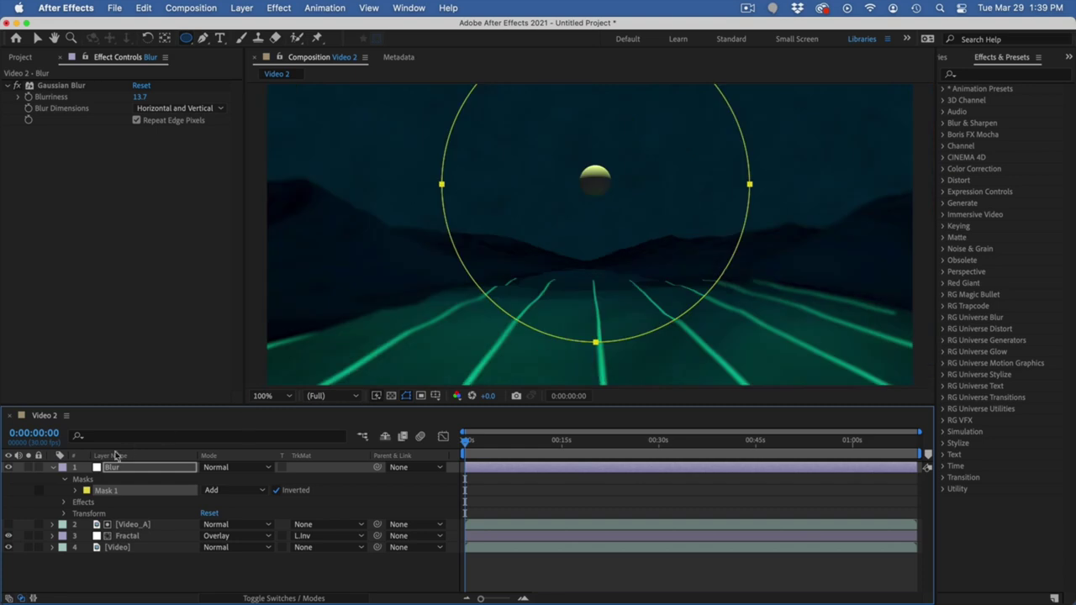
# - Set Mask 1's feather to 199 pixels
pyautogui.click(75, 490)
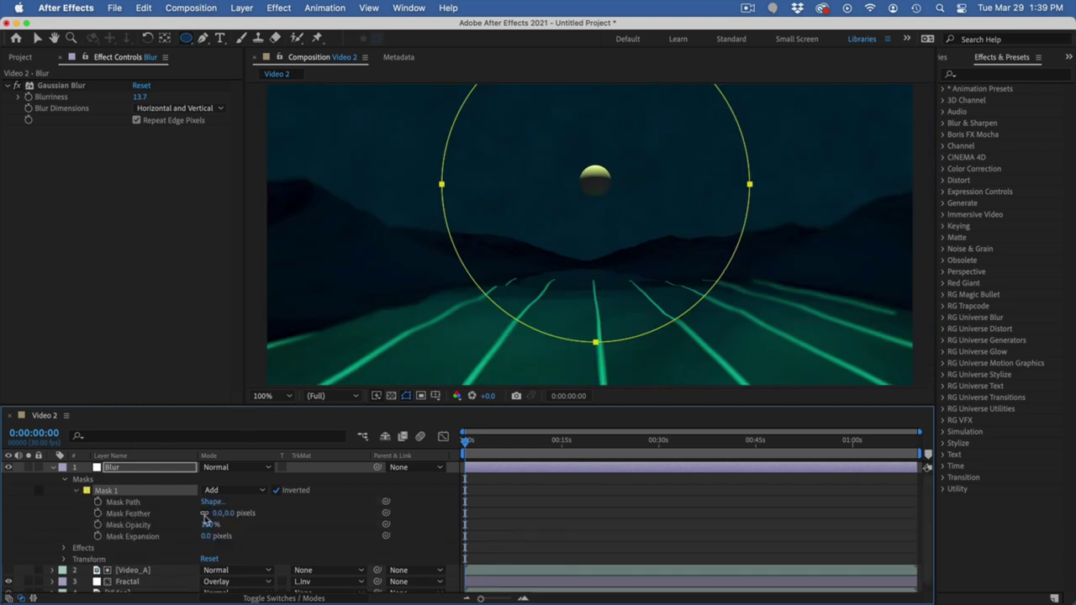
pyautogui.moveTo(225, 513); pyautogui.dragTo(357, 509)
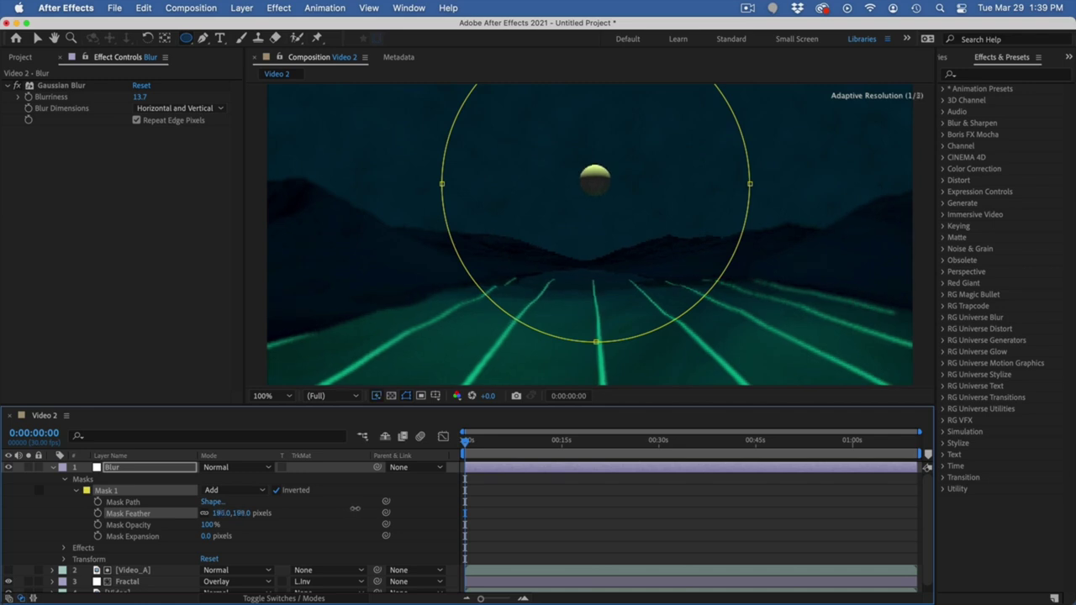
pyautogui.press(',')
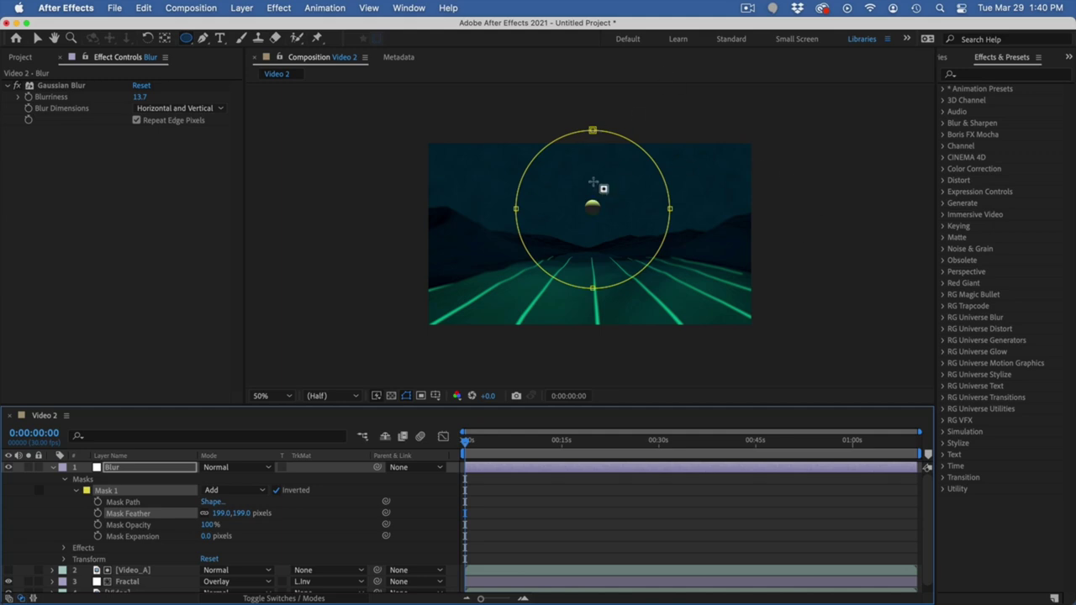
# - Keyframe the Mask Path at 0:00:00:00, then at 0:00:09:23 move the circular mask up to centre it on the sphere
pyautogui.click(99, 502)
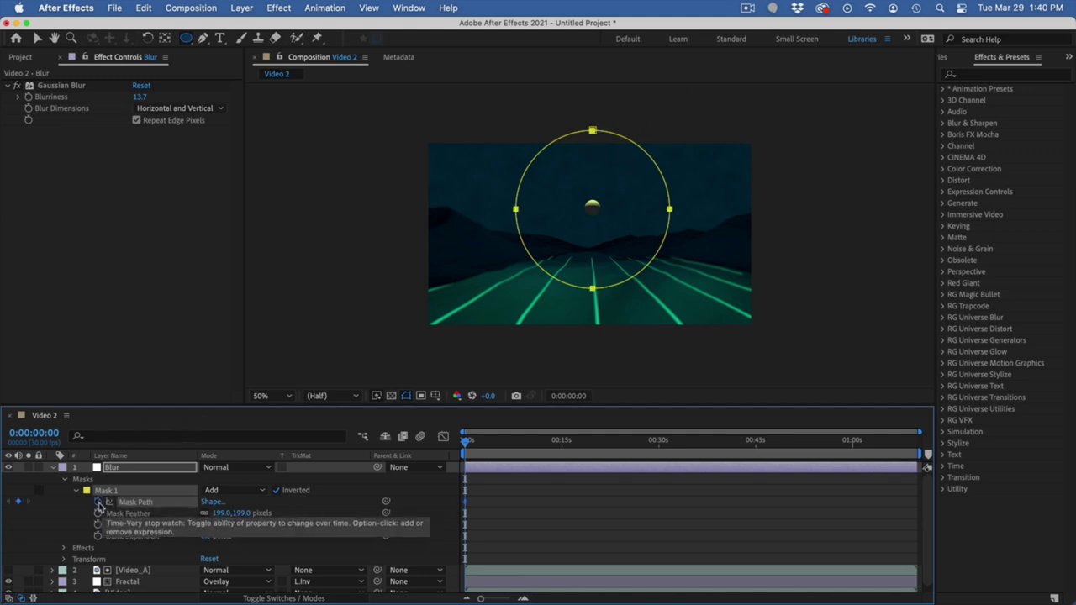
pyautogui.moveTo(464, 442); pyautogui.dragTo(528, 446)
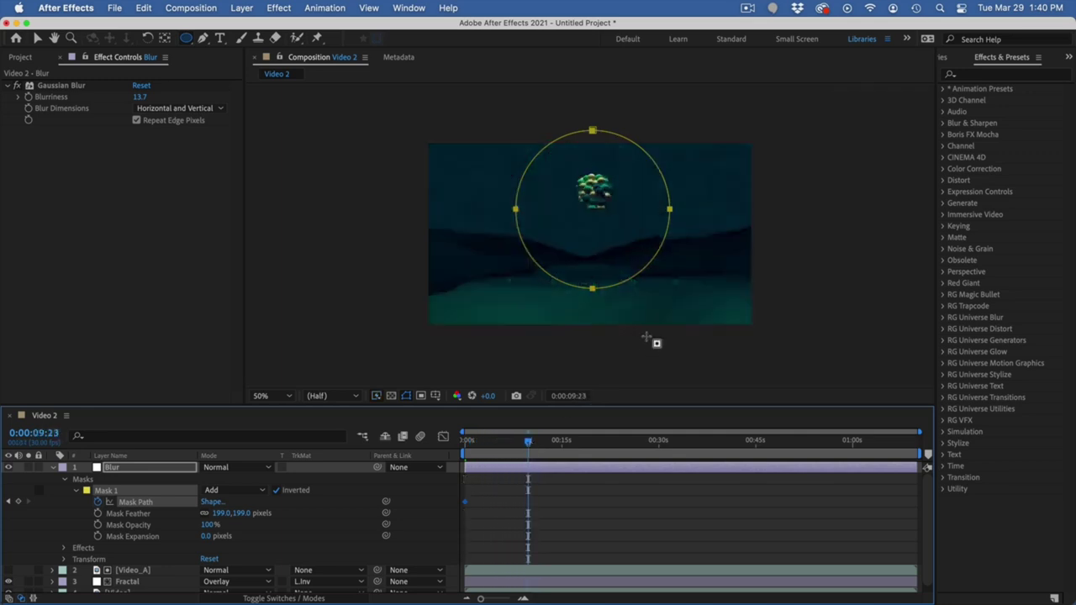
pyautogui.click(38, 39)
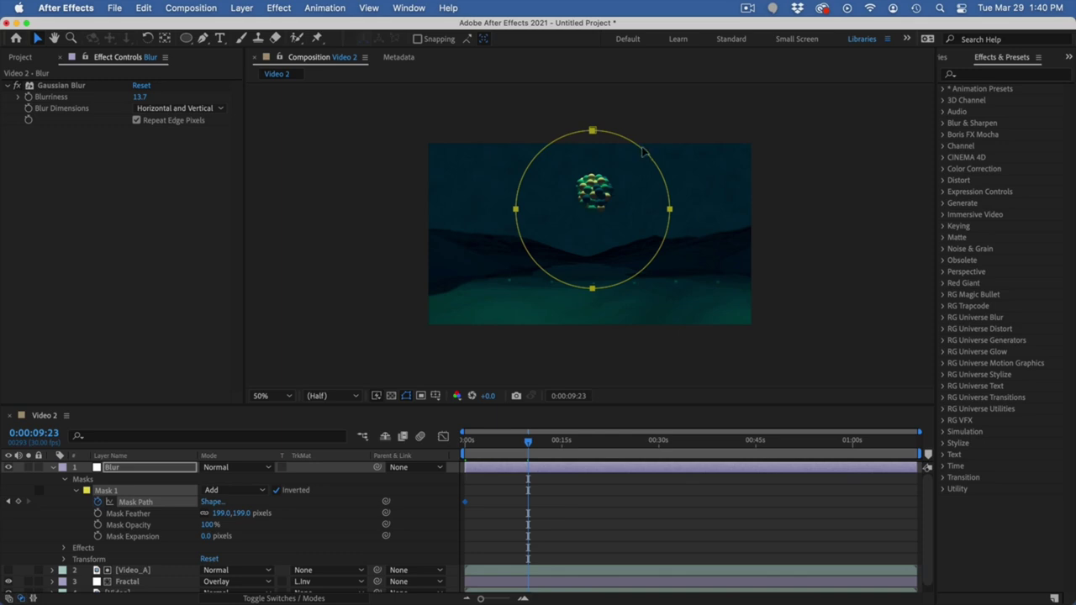
pyautogui.doubleClick(642, 152)
pyautogui.moveTo(642, 152); pyautogui.dragTo(645, 132)
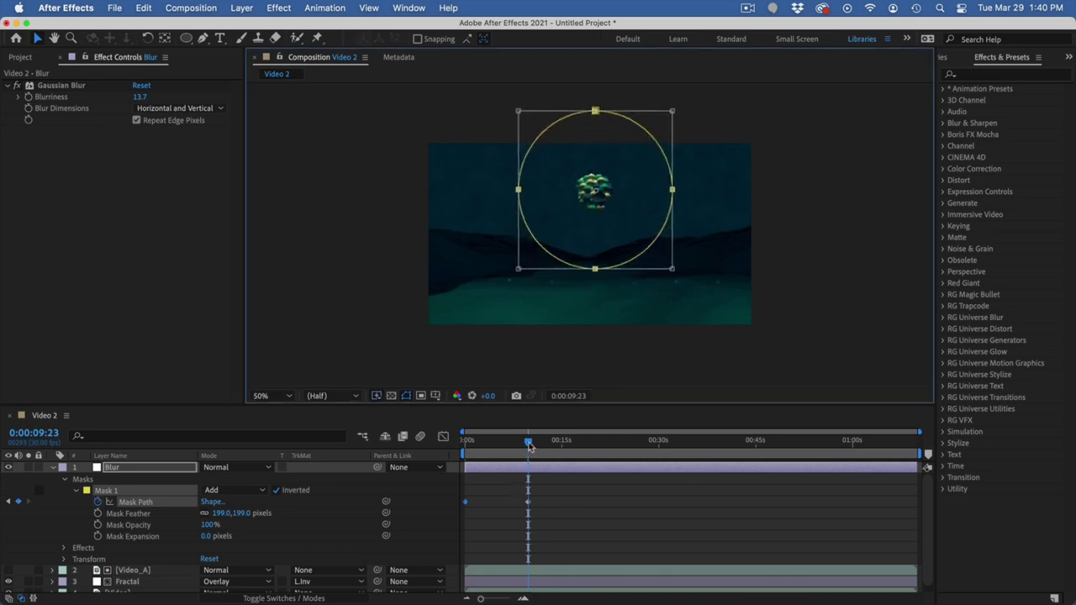
# - At 0:00:10:00, move the mask down over the grid road and reshape it into a wide ellipse
pyautogui.click(530, 446)
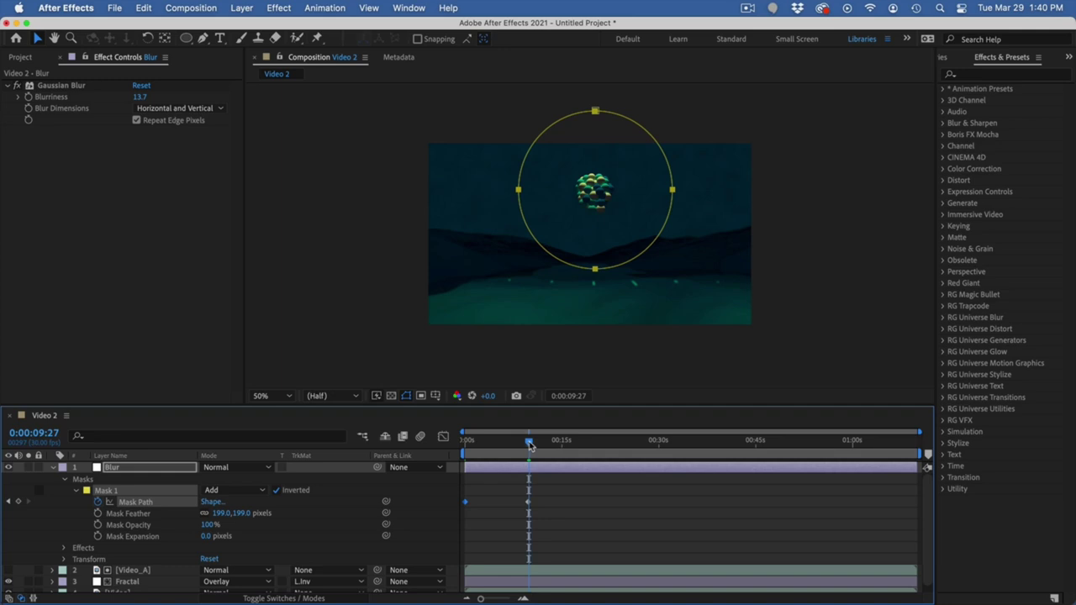
pyautogui.press('pagedown')
pyautogui.press('pagedown')
pyautogui.press('pagedown')
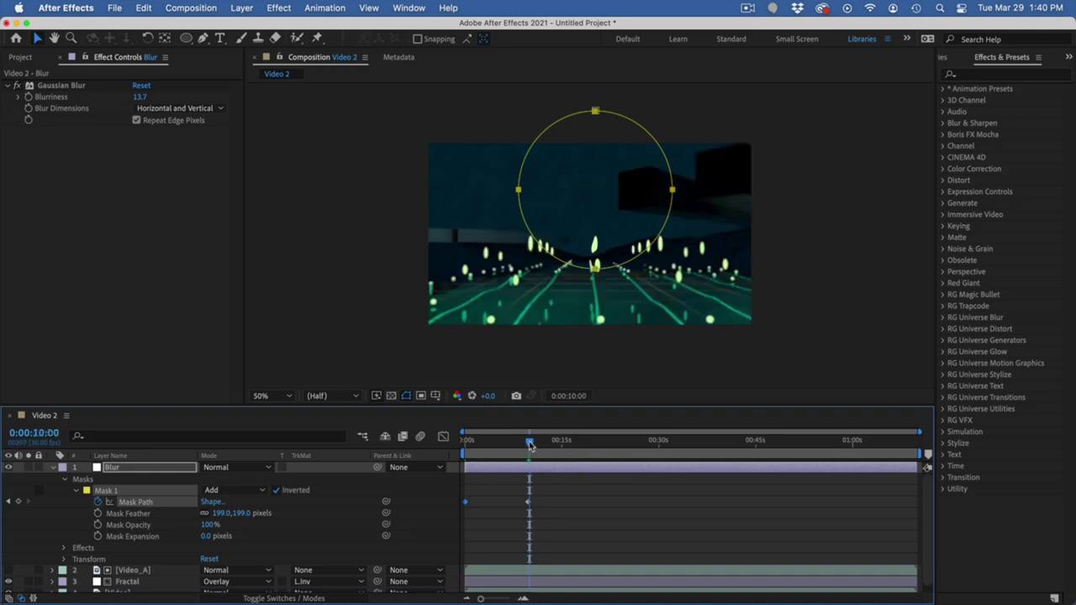
pyautogui.click(623, 119)
pyautogui.doubleClick(623, 119)
pyautogui.moveTo(619, 120); pyautogui.dragTo(678, 193)
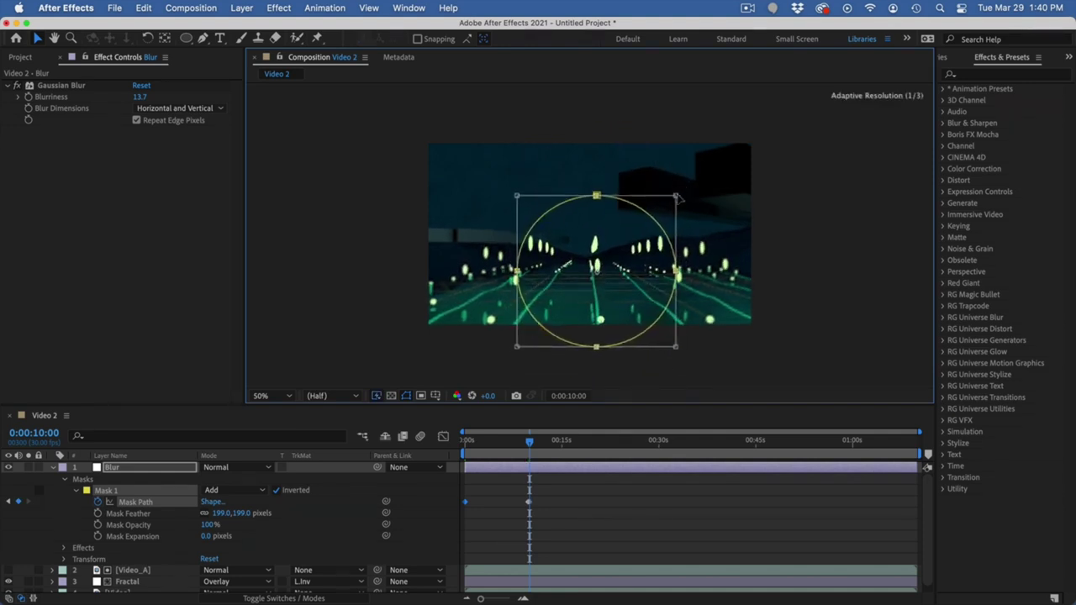
pyautogui.moveTo(516, 271); pyautogui.dragTo(483, 270)
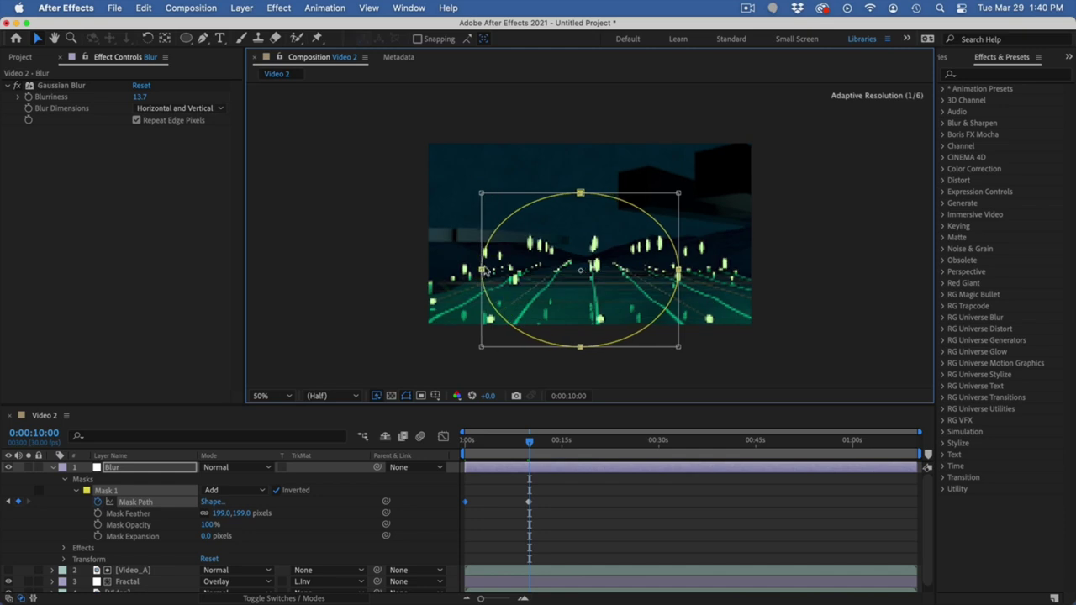
pyautogui.moveTo(582, 196)
pyautogui.mouseDown()
pyautogui.moveTo(583, 219)
pyautogui.moveTo(586, 209)
pyautogui.mouseUp()
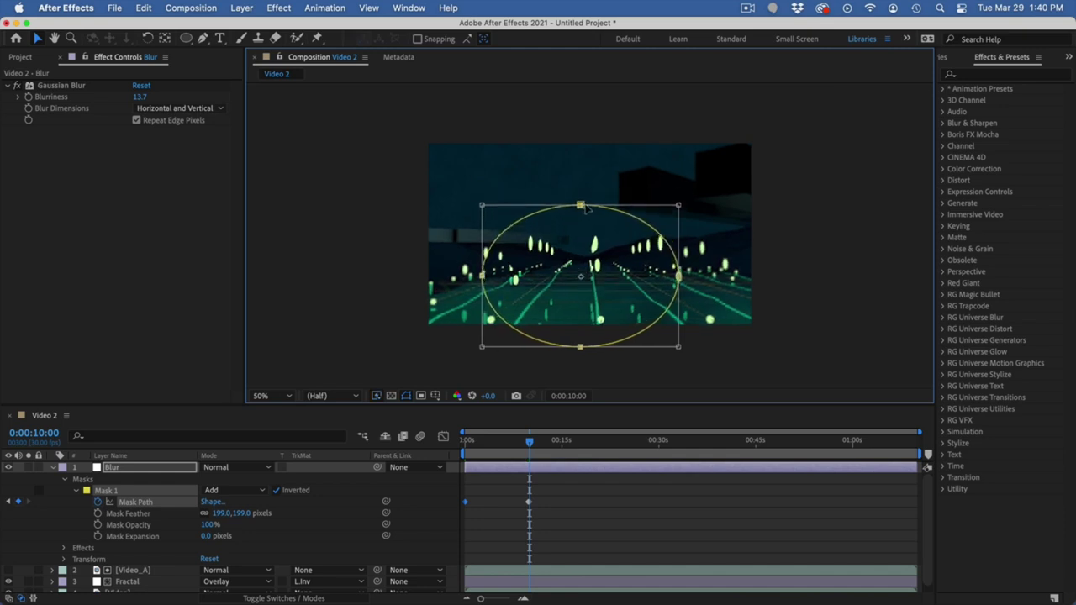
# - Widen the mask ellipse at 0:00:10:00, then at 0:00:11:29 stretch it upward and sideways into a near circle over the grid
pyautogui.moveTo(679, 280); pyautogui.dragTo(699, 274)
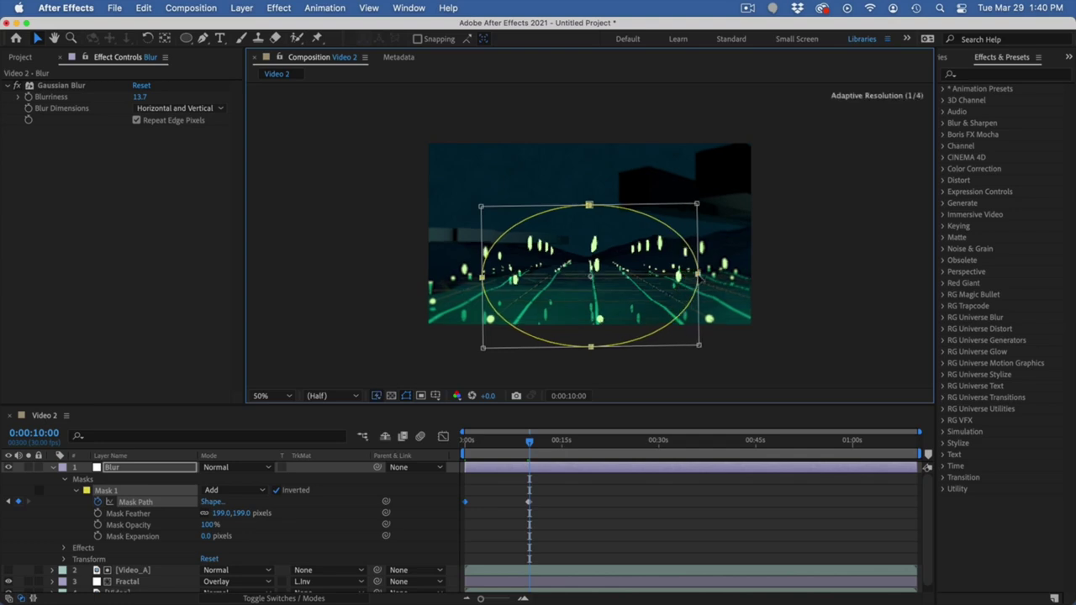
pyautogui.moveTo(536, 444)
pyautogui.mouseDown()
pyautogui.moveTo(561, 443)
pyautogui.moveTo(543, 437)
pyautogui.mouseUp()
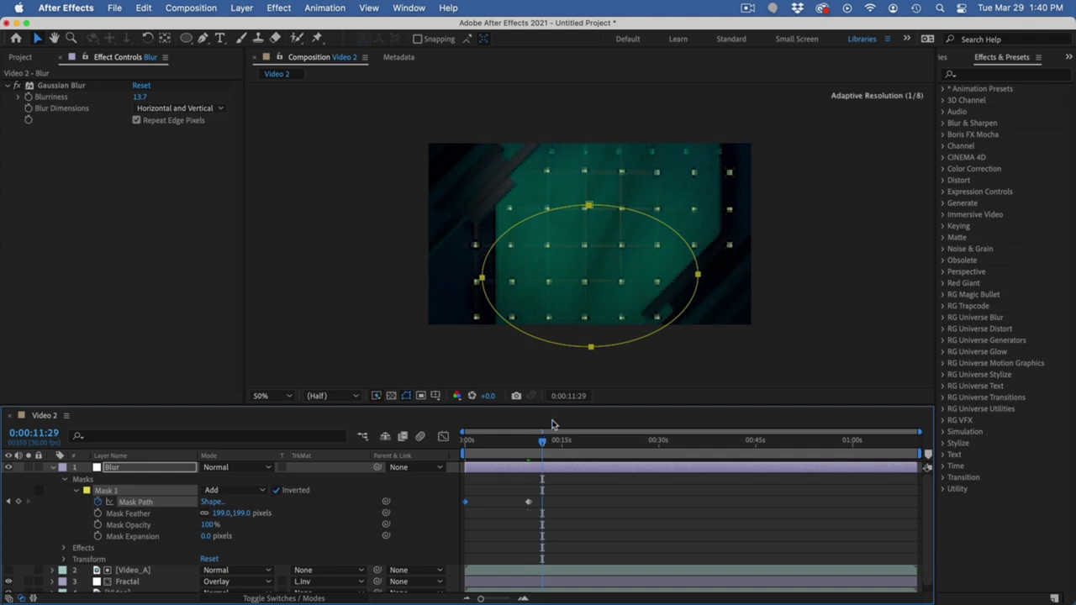
pyautogui.doubleClick(598, 208)
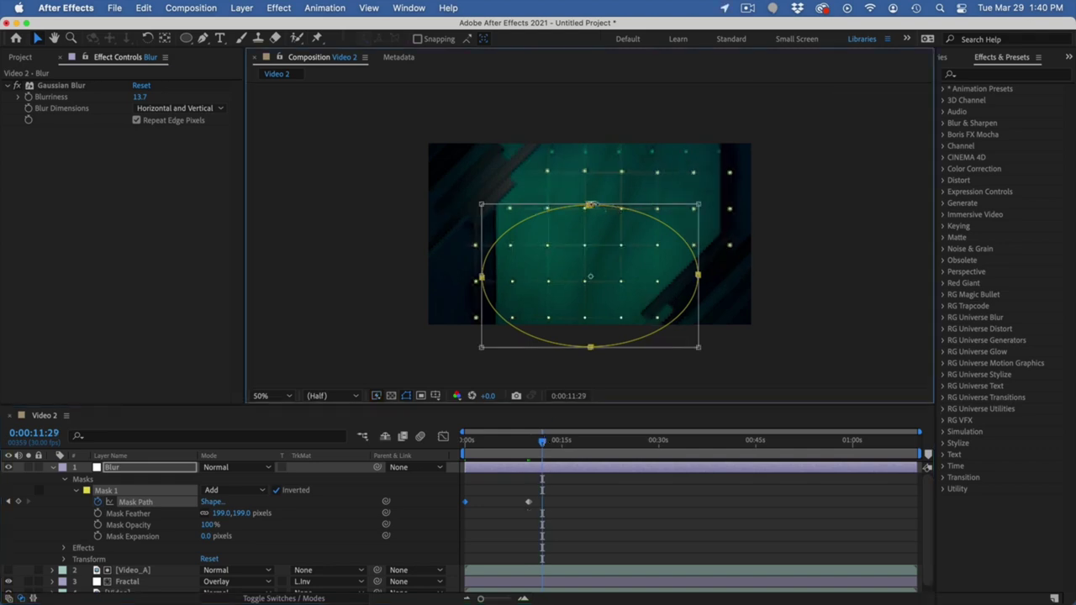
pyautogui.moveTo(591, 206); pyautogui.dragTo(589, 113)
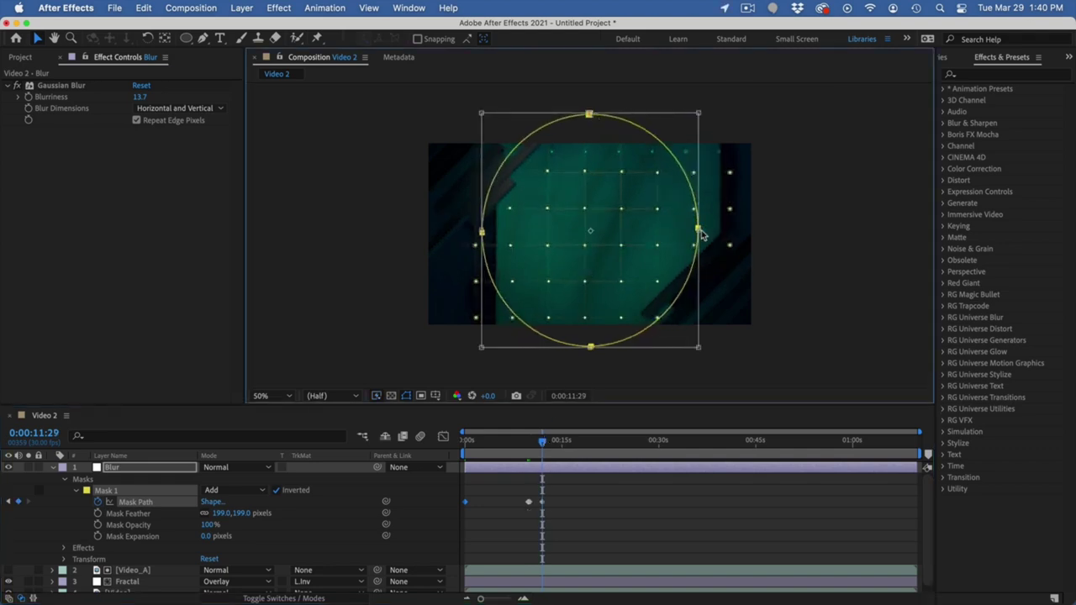
pyautogui.moveTo(699, 230); pyautogui.dragTo(708, 230)
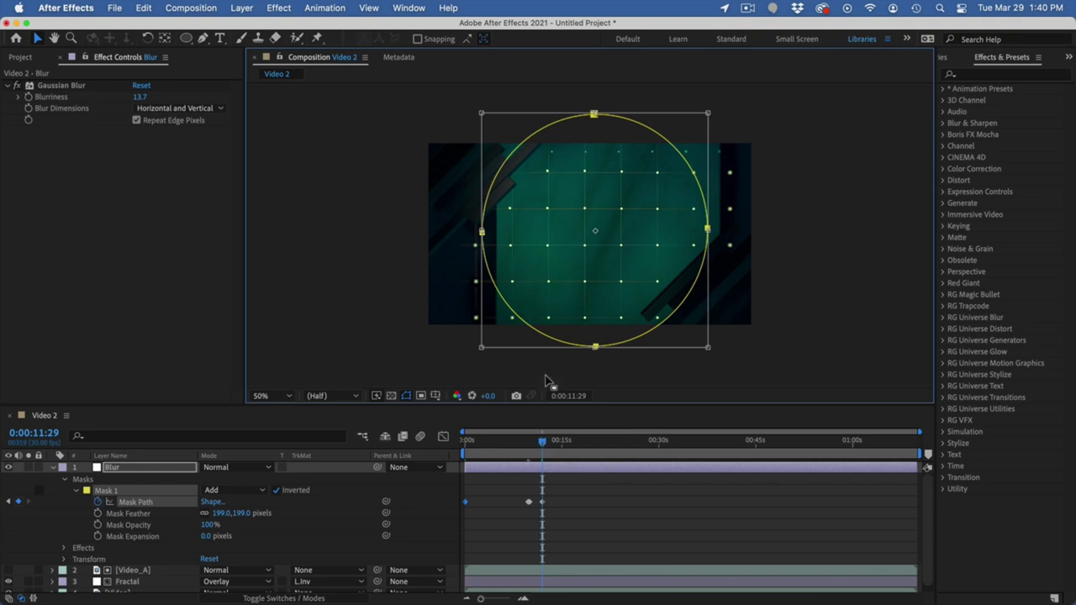
# - At 0:00:12:14, lower the mask's upper edge and narrow it into a circle around the sphere formation, then inspect the blur transition
pyautogui.moveTo(544, 448); pyautogui.dragTo(547, 445)
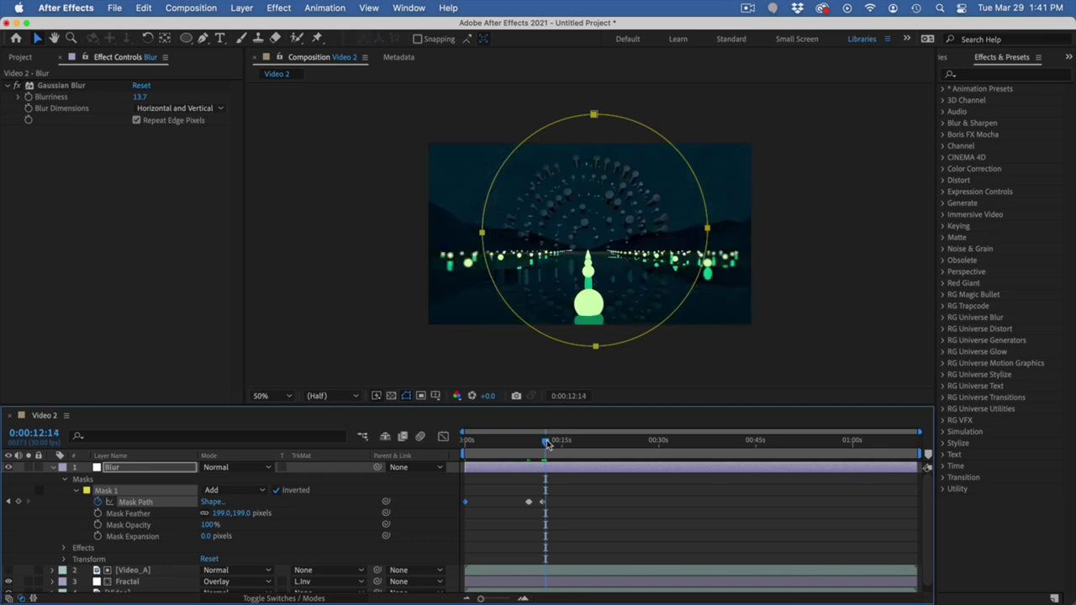
pyautogui.click(679, 151)
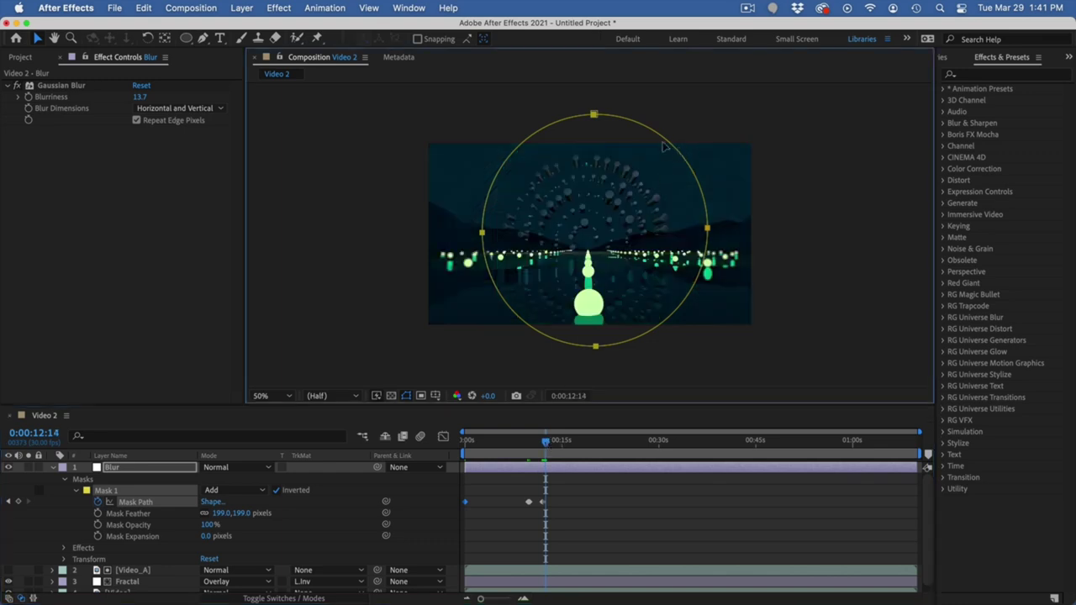
pyautogui.doubleClick(594, 116)
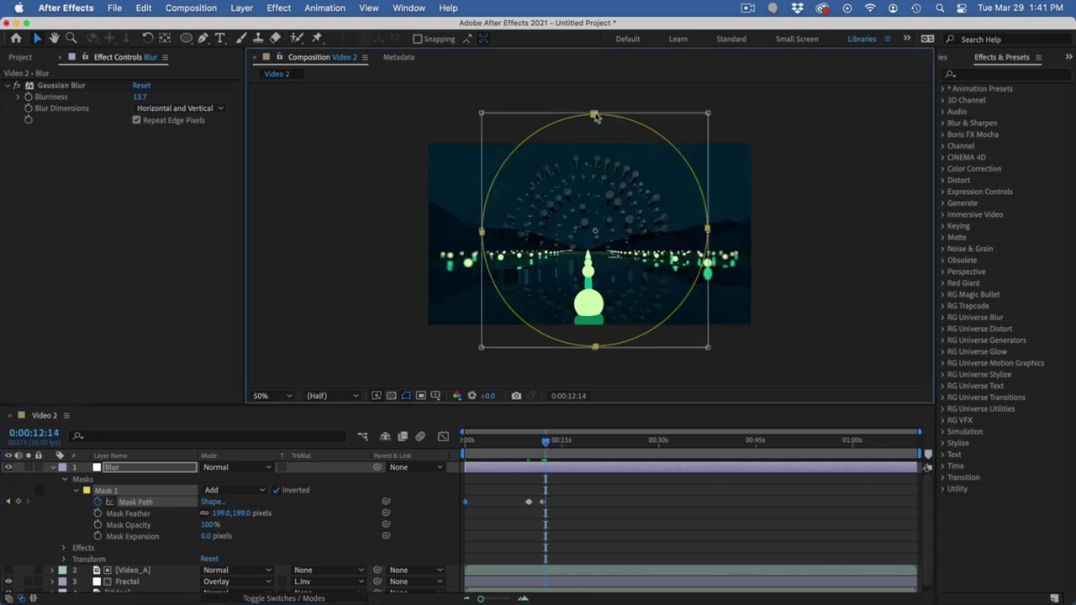
pyautogui.moveTo(595, 115); pyautogui.dragTo(594, 139)
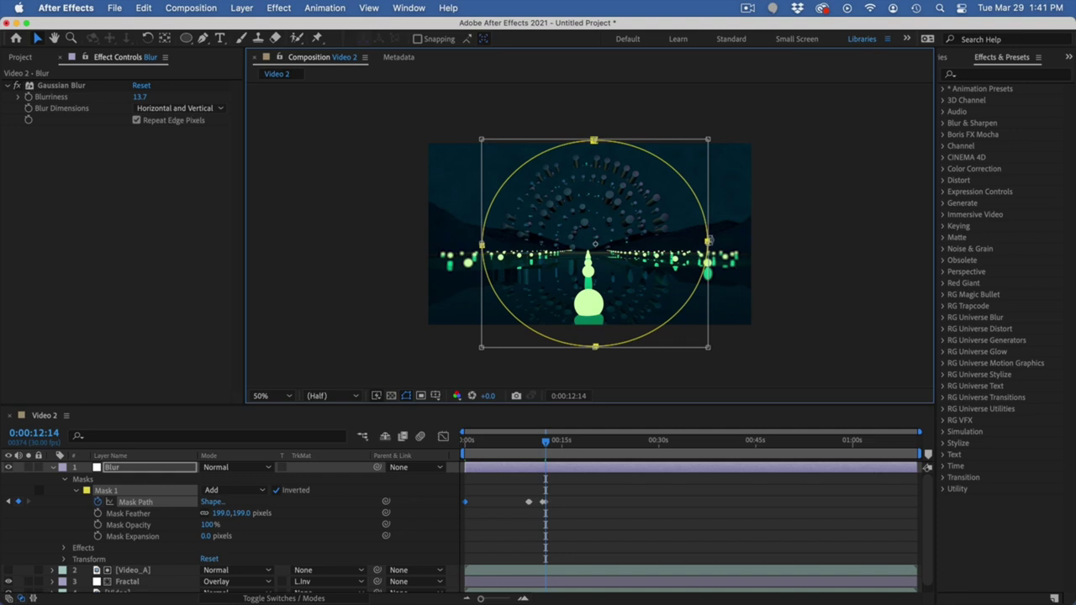
pyautogui.moveTo(708, 244); pyautogui.dragTo(689, 243)
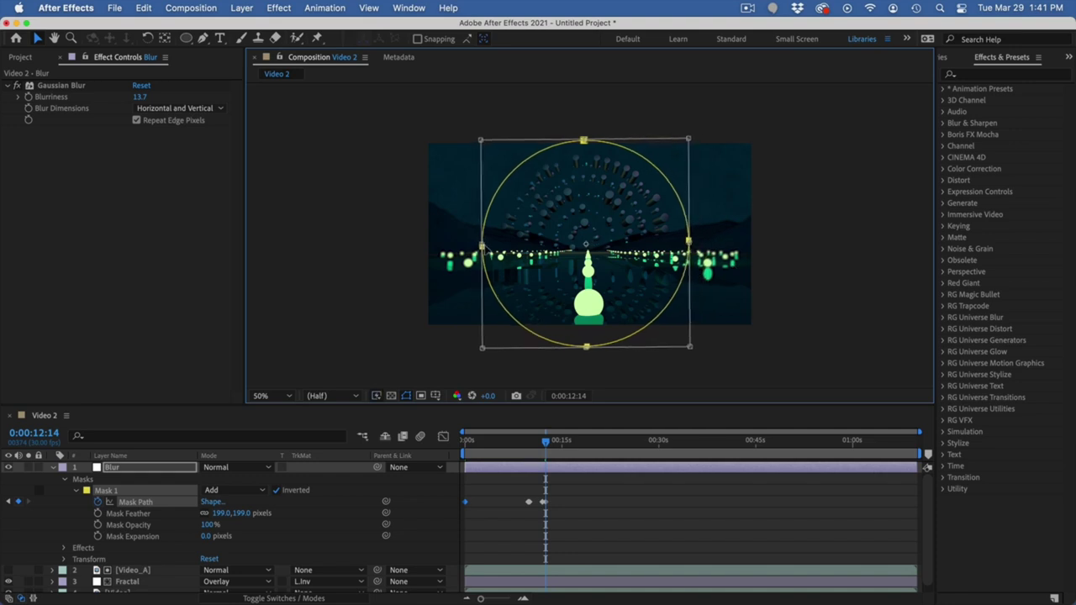
pyautogui.press('/')
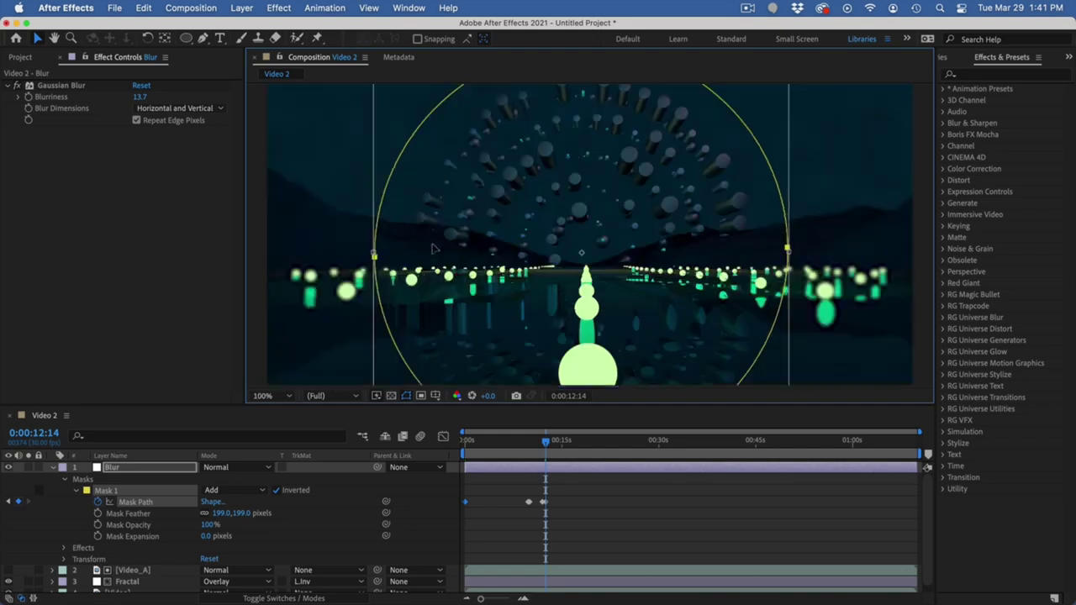
pyautogui.press('.')
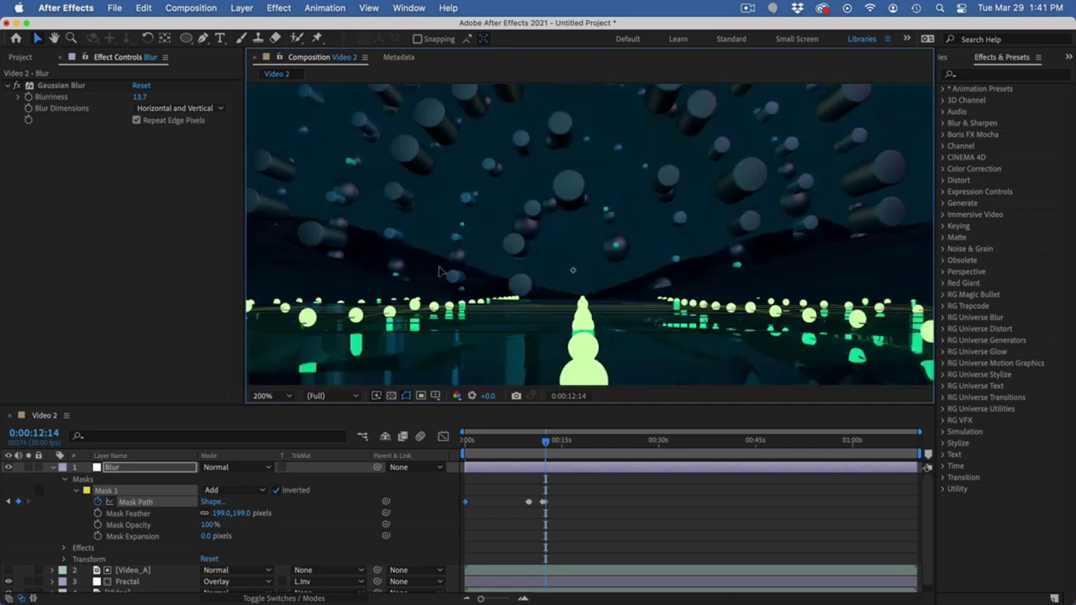
pyautogui.moveTo(438, 267); pyautogui.dragTo(713, 235)
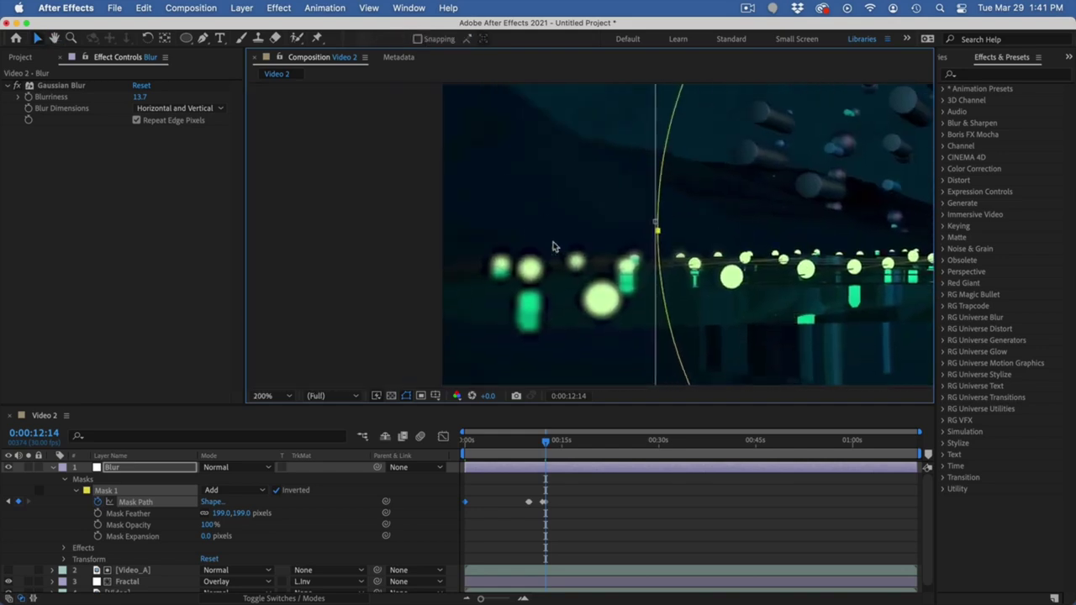
pyautogui.press(',')
pyautogui.moveTo(804, 234); pyautogui.dragTo(559, 238)
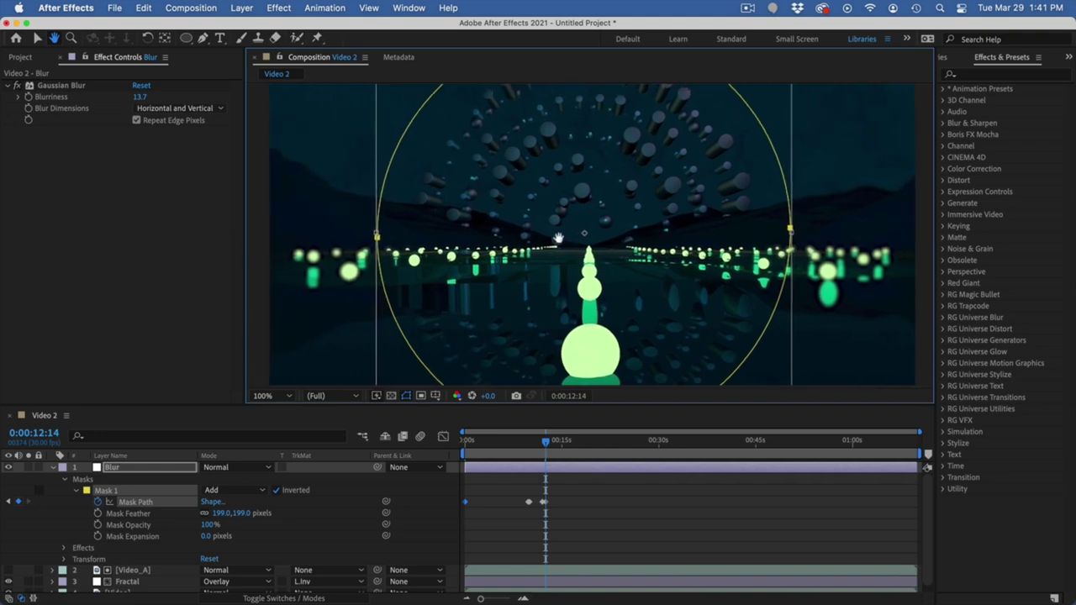
pyautogui.press(',')
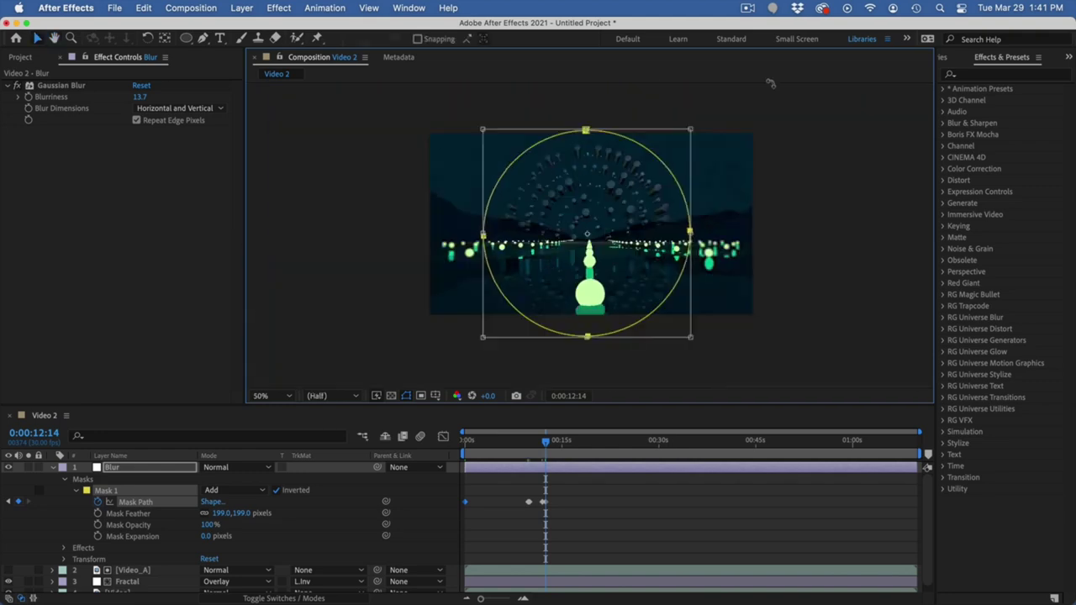
# - Add a Mask Path keyframe at 0:00:14:29 to hold the circular mask shape
pyautogui.moveTo(545, 446); pyautogui.dragTo(560, 444)
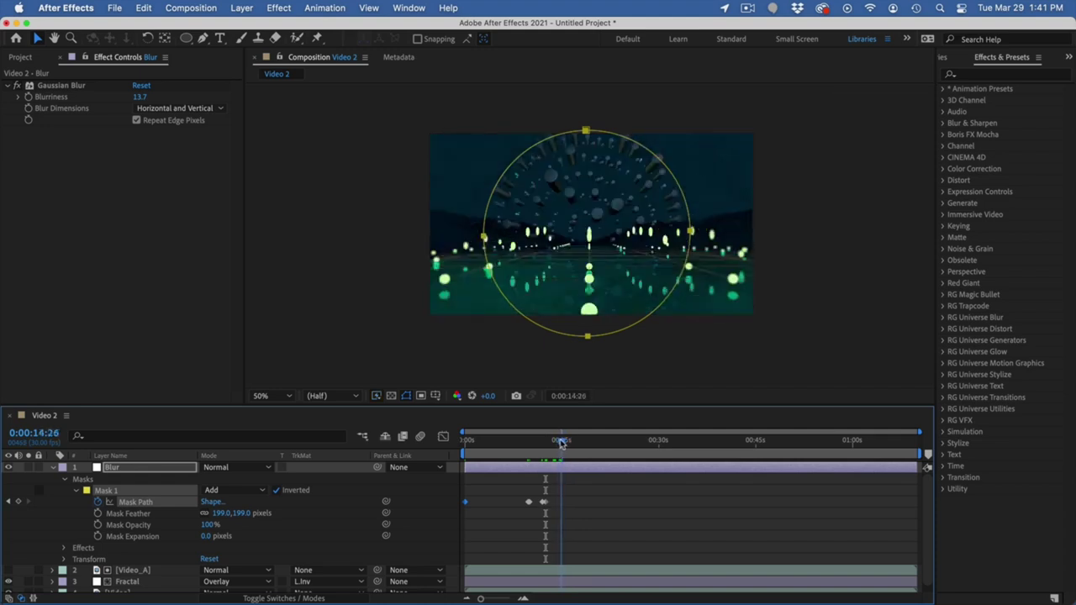
pyautogui.click(17, 502)
pyautogui.press('space')
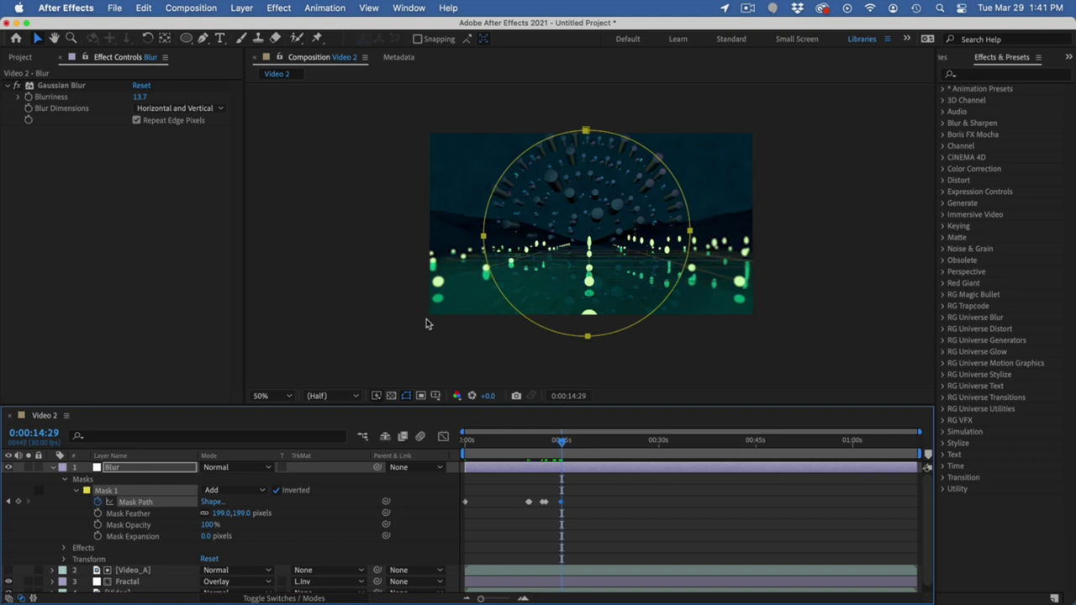
# - At 0:00:15:00, flatten the mask and extend both sides into a wide ellipse over the grid and floating lights
pyautogui.press('pageup')
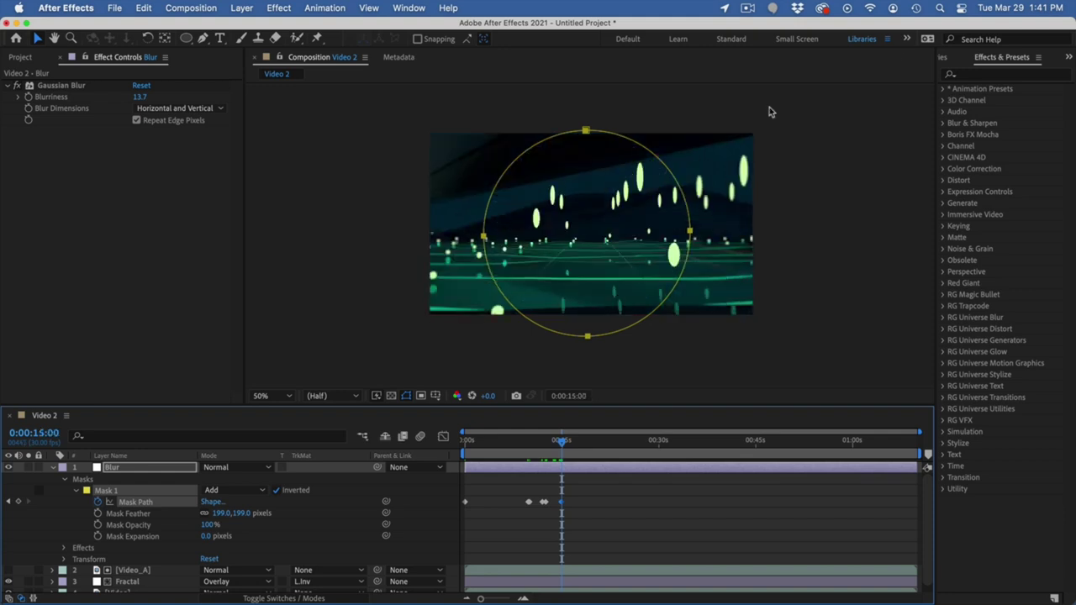
pyautogui.doubleClick(586, 132)
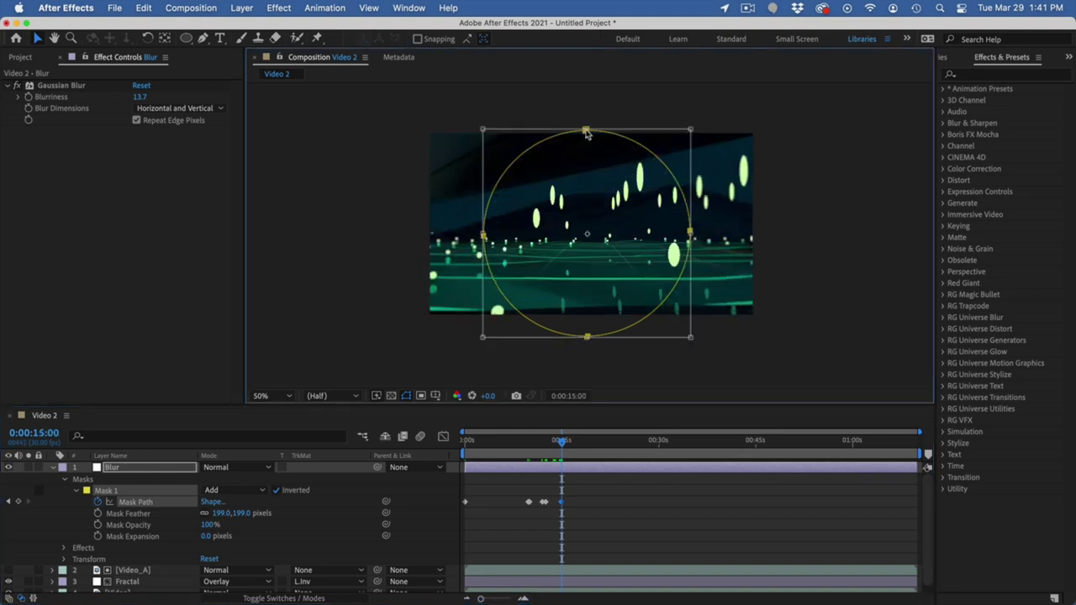
pyautogui.moveTo(586, 132); pyautogui.dragTo(655, 166)
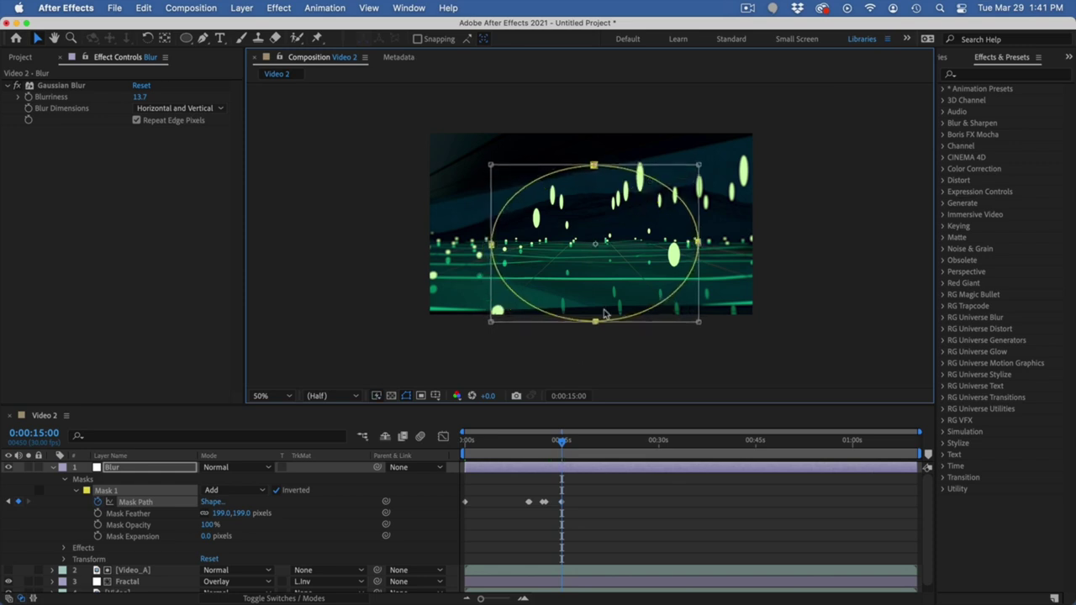
pyautogui.moveTo(698, 243); pyautogui.dragTo(719, 243)
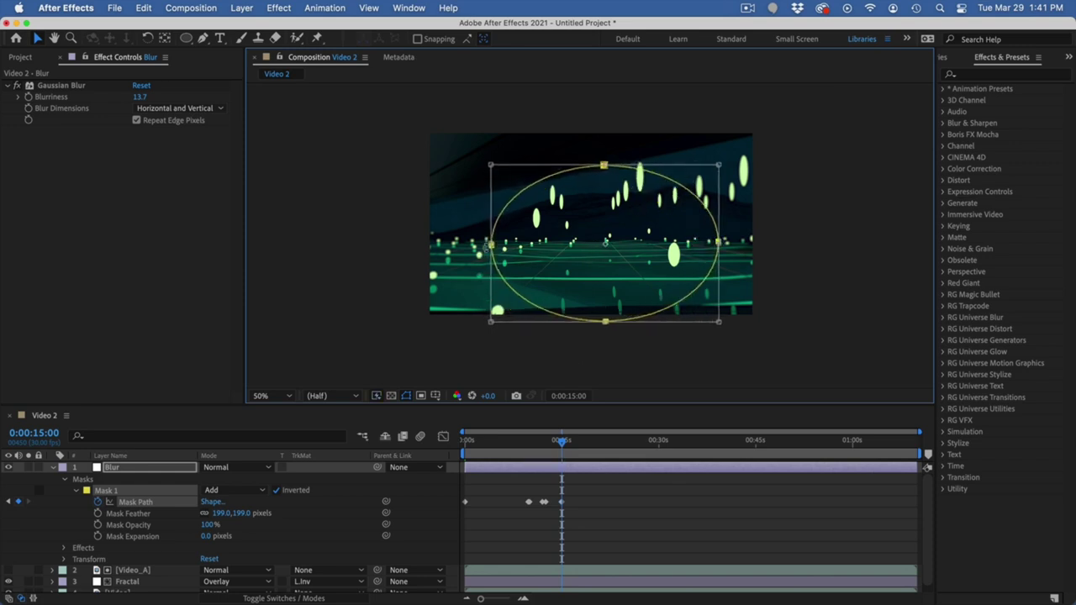
pyautogui.moveTo(490, 244); pyautogui.dragTo(477, 244)
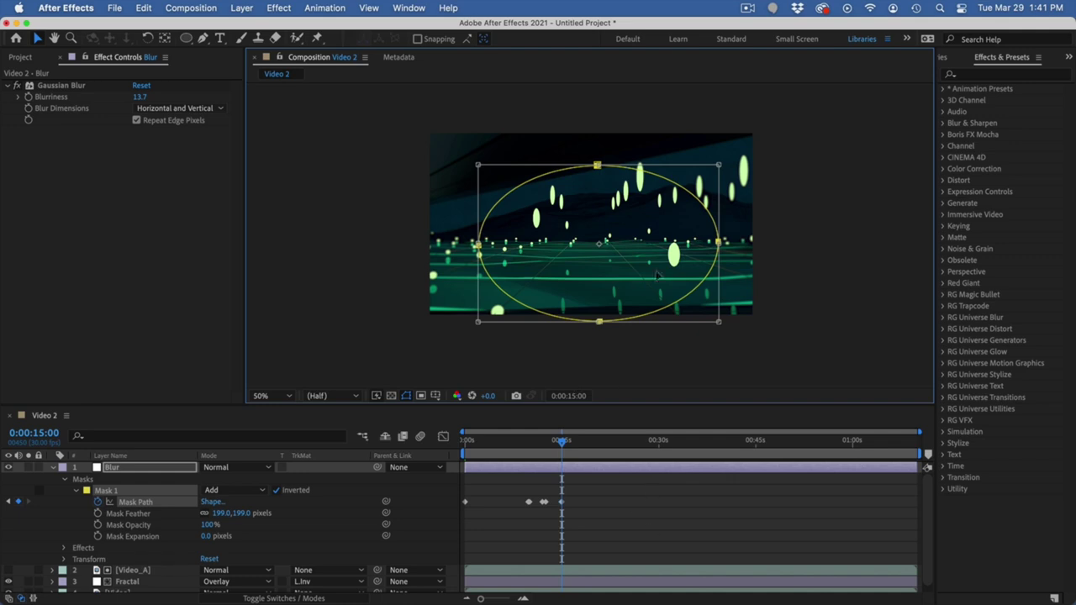
# - Collapse the Blur layer and create a 1920 × 1080 px solid above it, sampling black from the frame at 0:00:16:29
pyautogui.moveTo(559, 441); pyautogui.dragTo(574, 440)
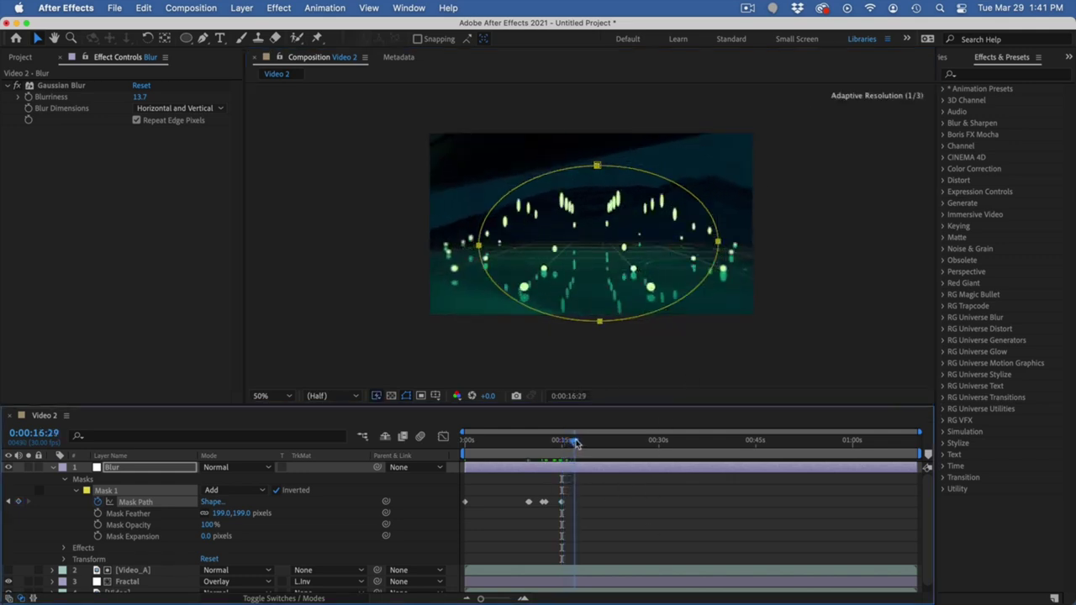
pyautogui.click(53, 468)
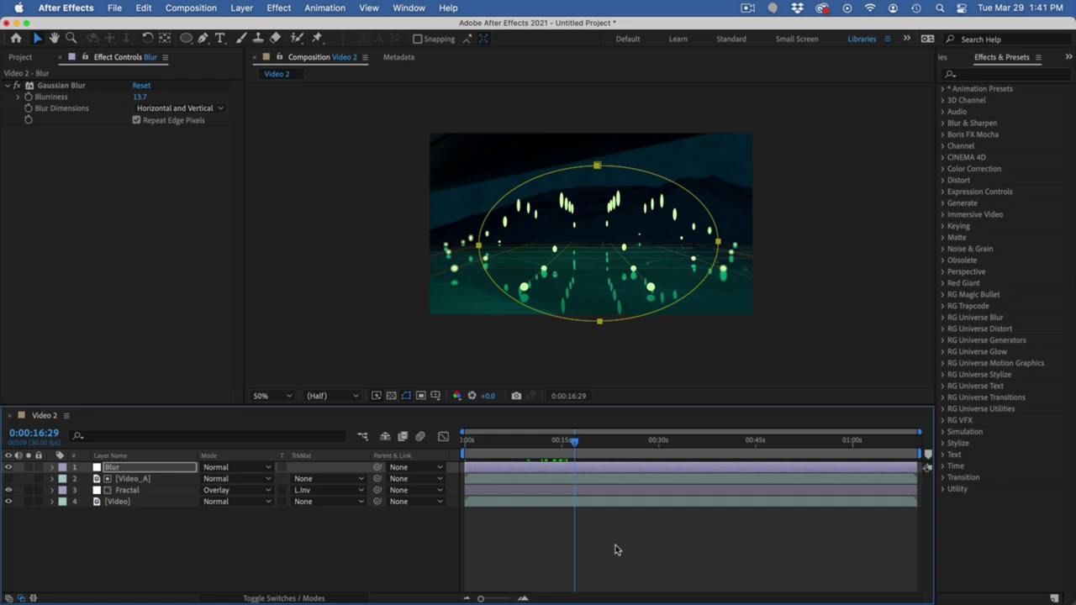
pyautogui.press('super+y')
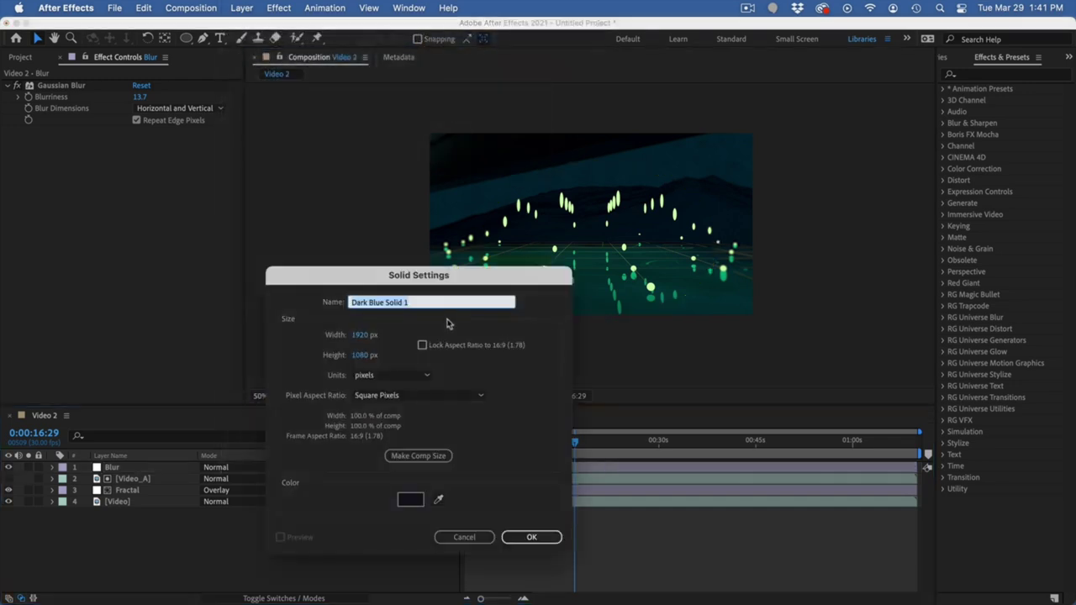
pyautogui.click(437, 499)
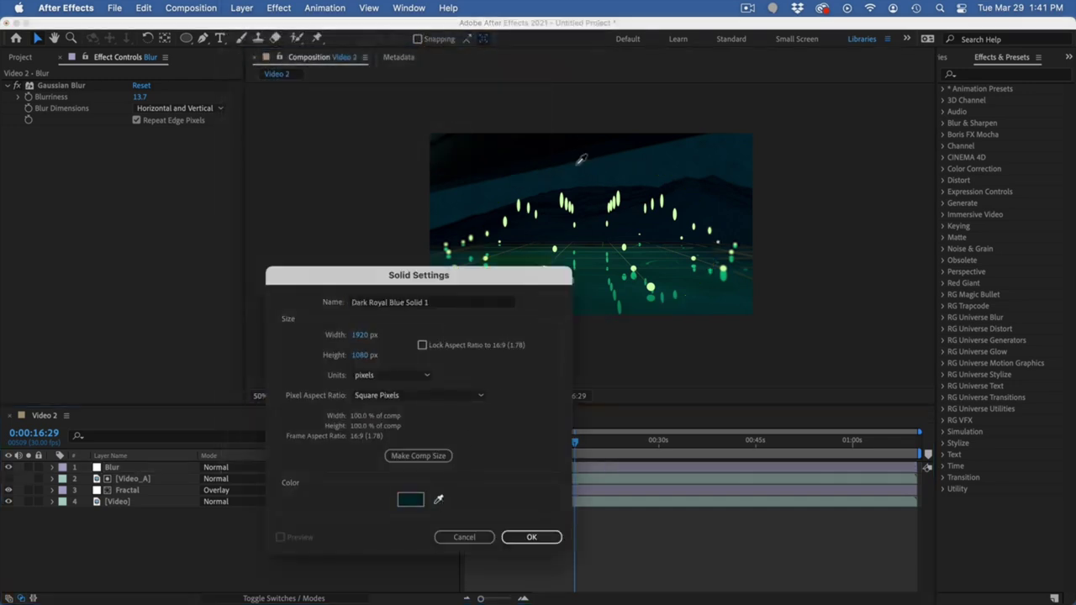
pyautogui.press('Escape')
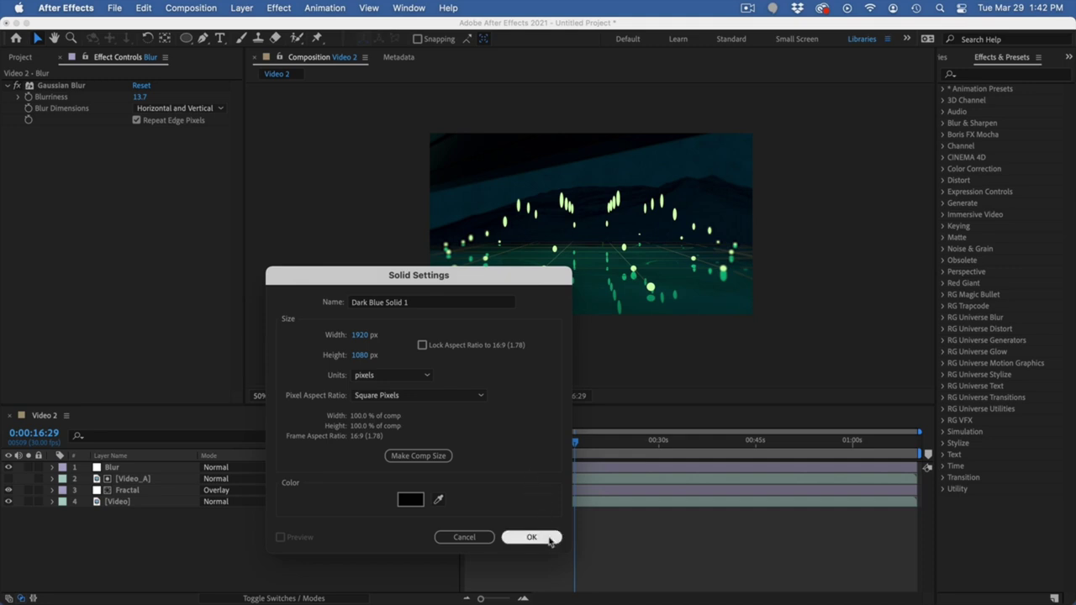
pyautogui.click(547, 537)
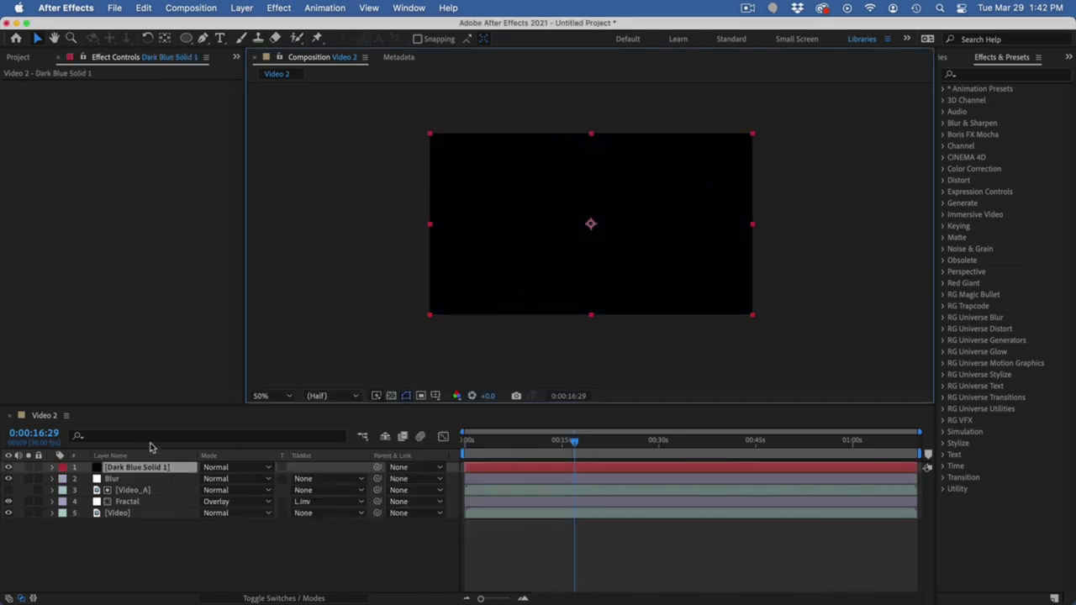
# - Copy the animated, inverted Mask 1 from the Blur layer at 0:00:00:00 and paste it onto the black solid
pyautogui.click(164, 367)
pyautogui.click(96, 479)
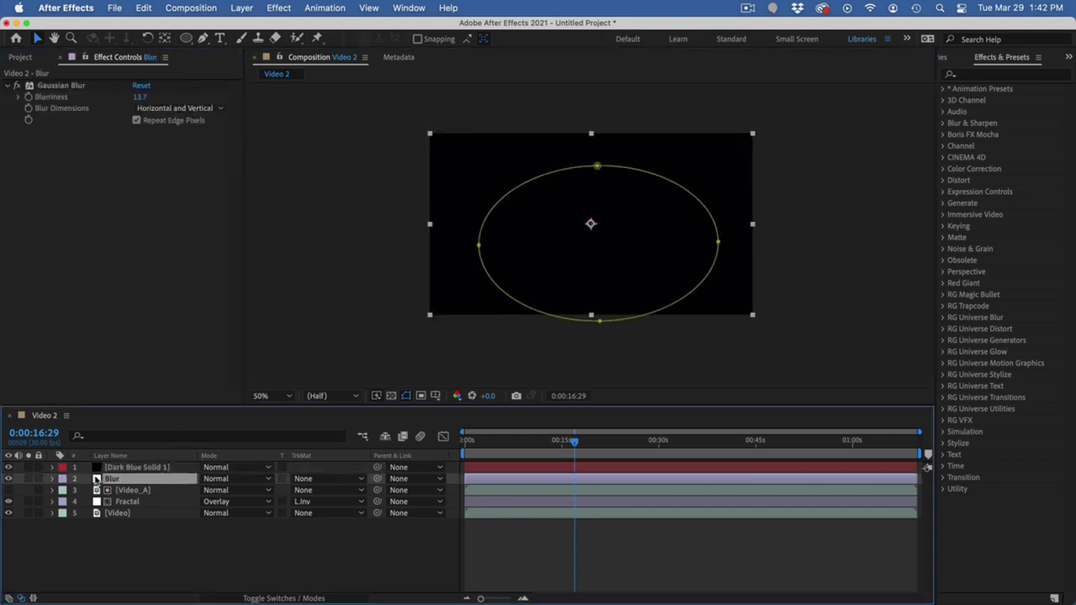
pyautogui.click(52, 479)
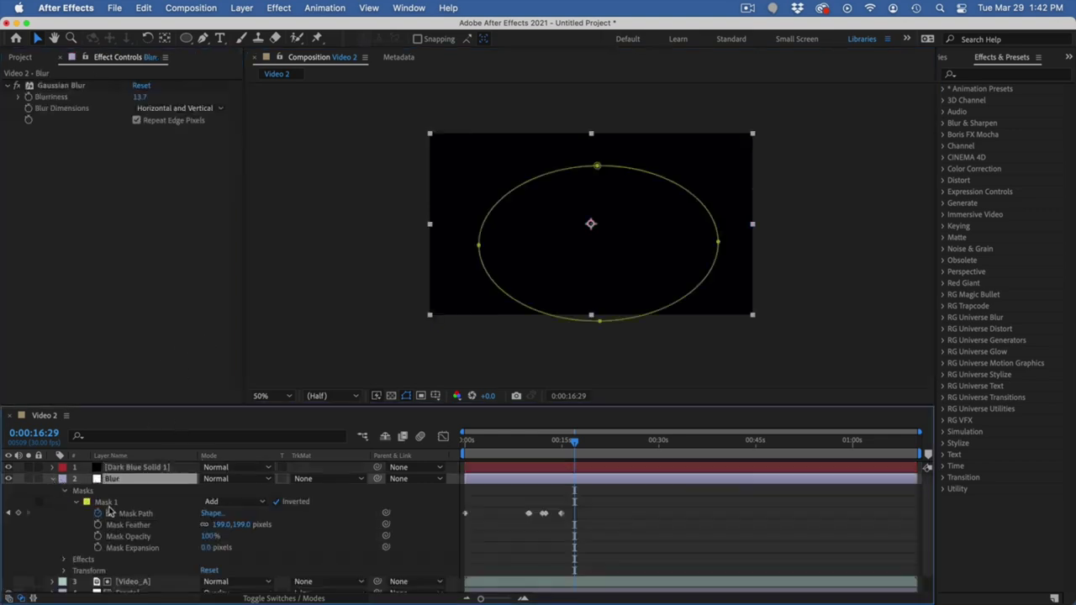
pyautogui.click(105, 503)
pyautogui.moveTo(573, 447); pyautogui.dragTo(420, 442)
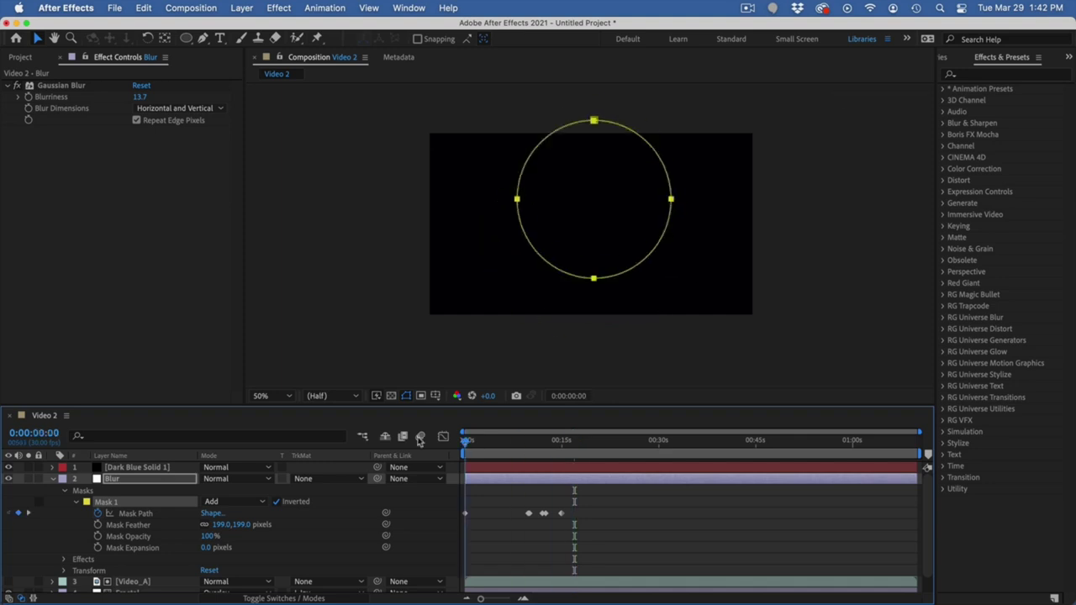
pyautogui.click(87, 501)
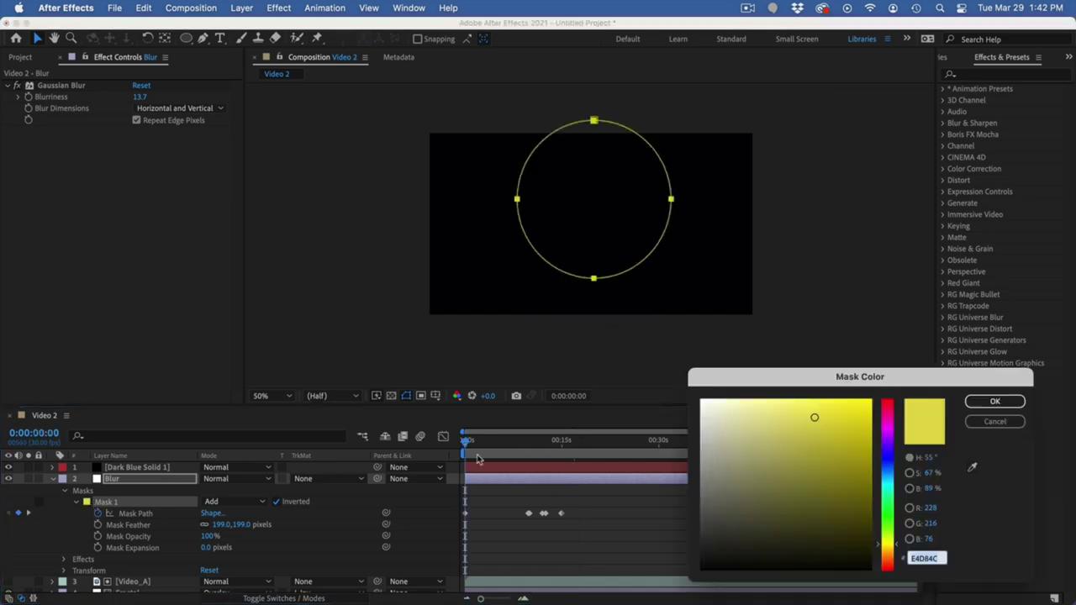
pyautogui.click(988, 421)
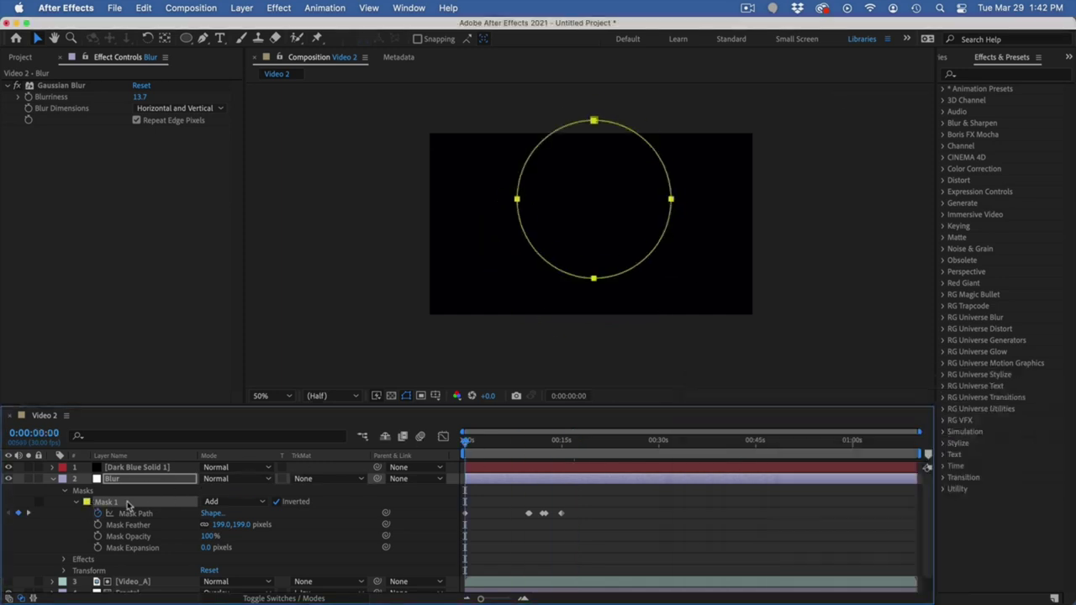
pyautogui.click(138, 468)
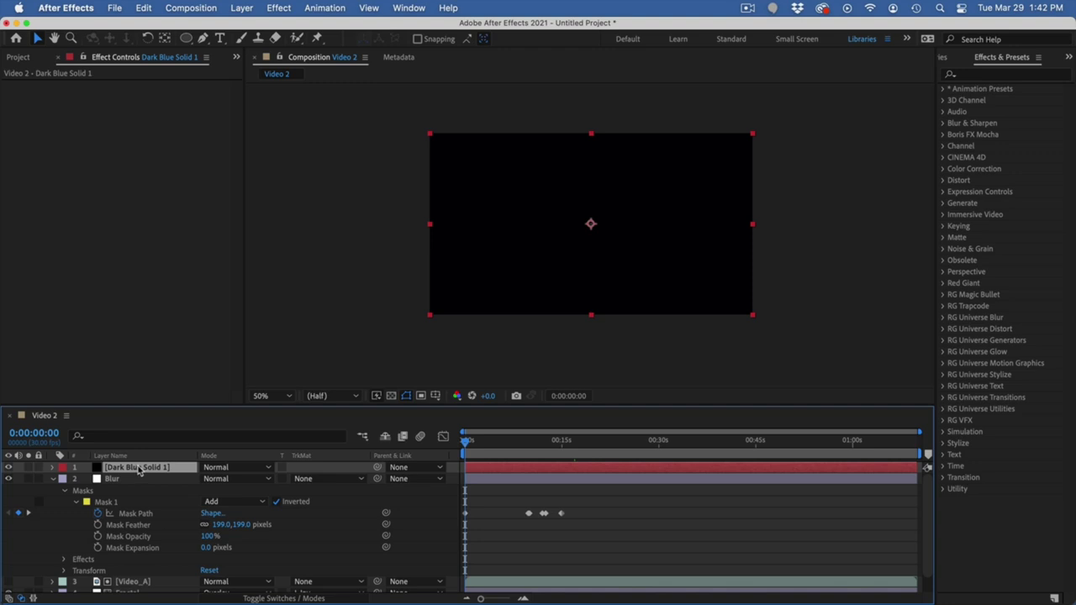
pyautogui.press('Return')
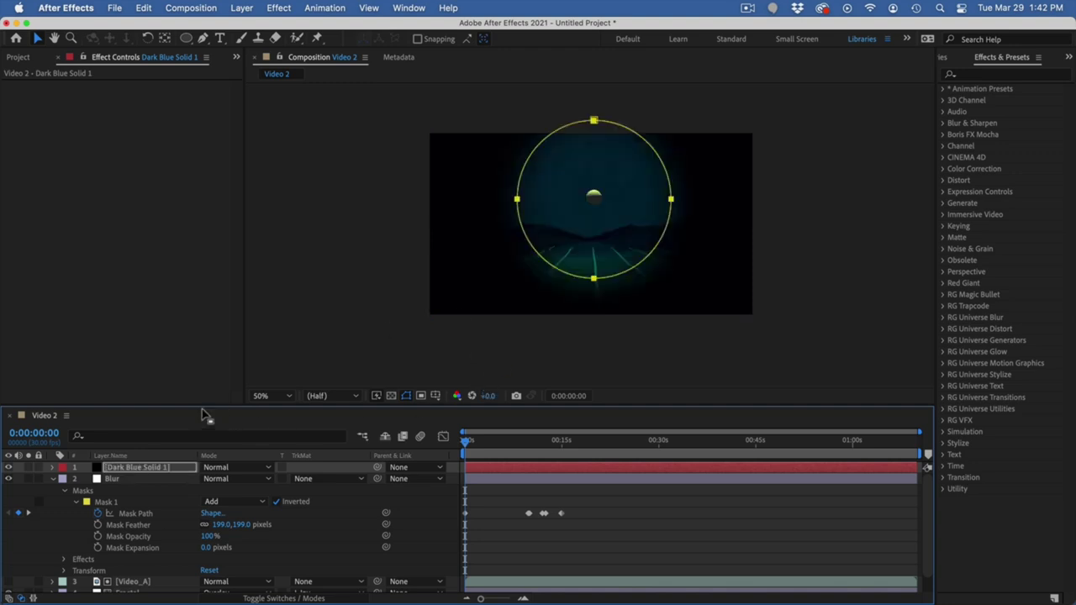
# - Delete the pasted animated mask from the black solid and collapse both the Blur layer and the solid
pyautogui.moveTo(467, 446)
pyautogui.mouseDown()
pyautogui.moveTo(554, 436)
pyautogui.moveTo(464, 440)
pyautogui.mouseUp()
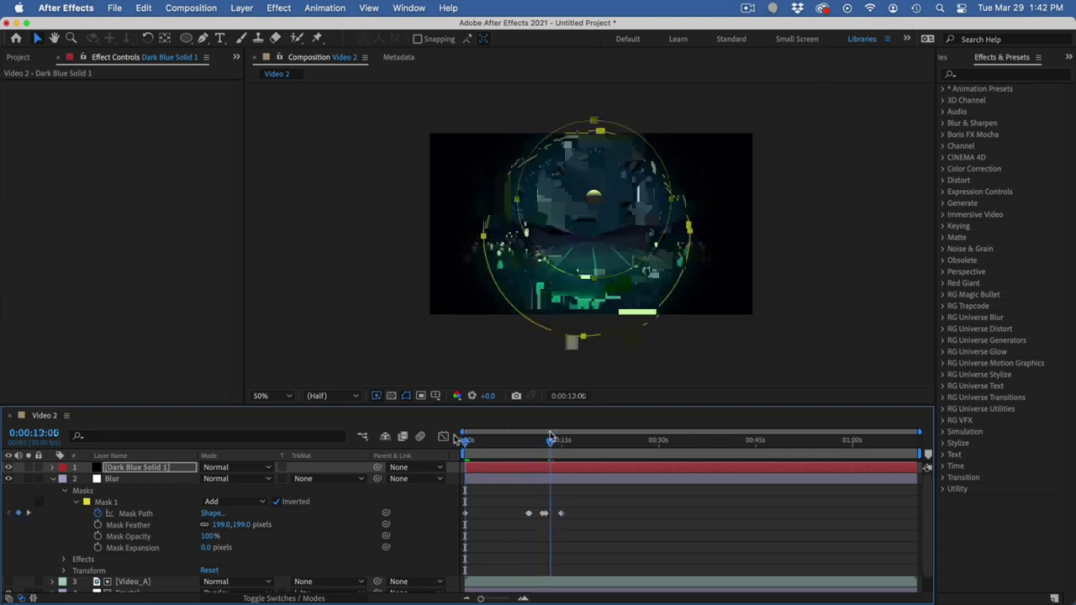
pyautogui.click(53, 478)
pyautogui.click(52, 467)
pyautogui.click(84, 479)
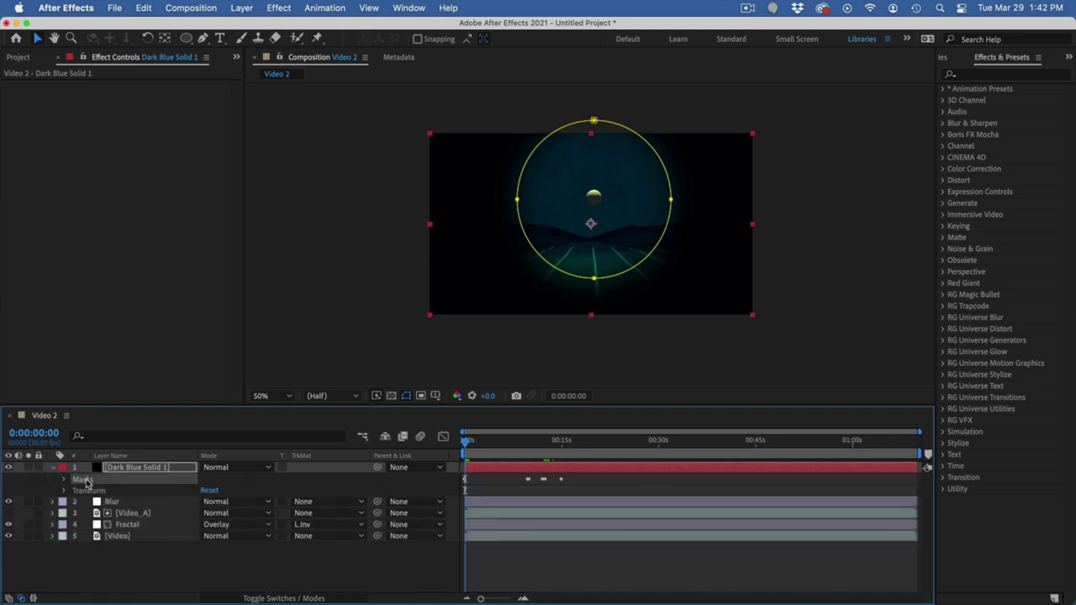
pyautogui.press('Delete')
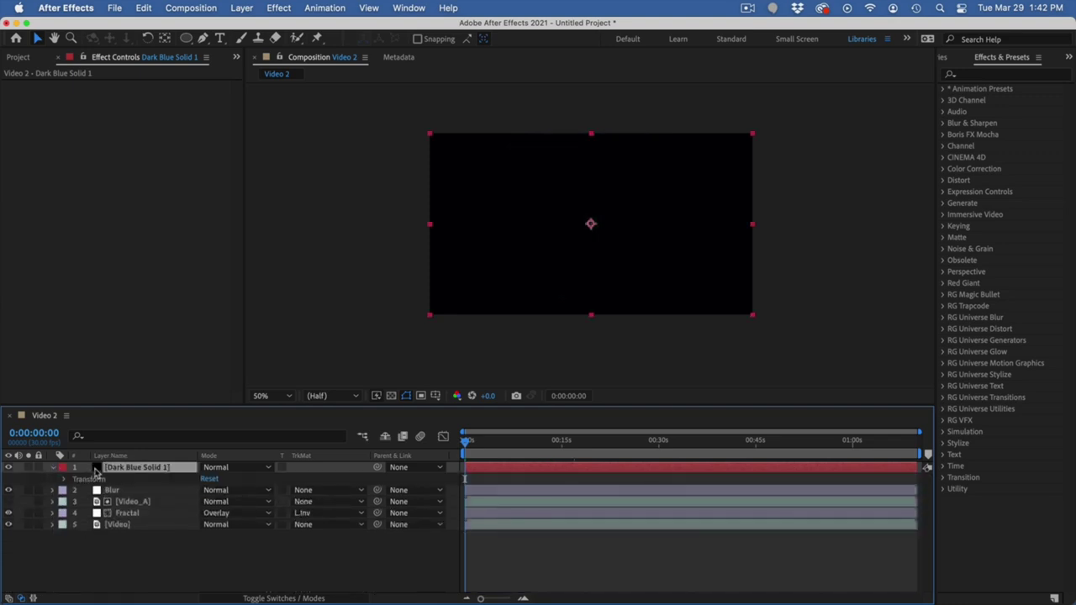
pyautogui.click(53, 468)
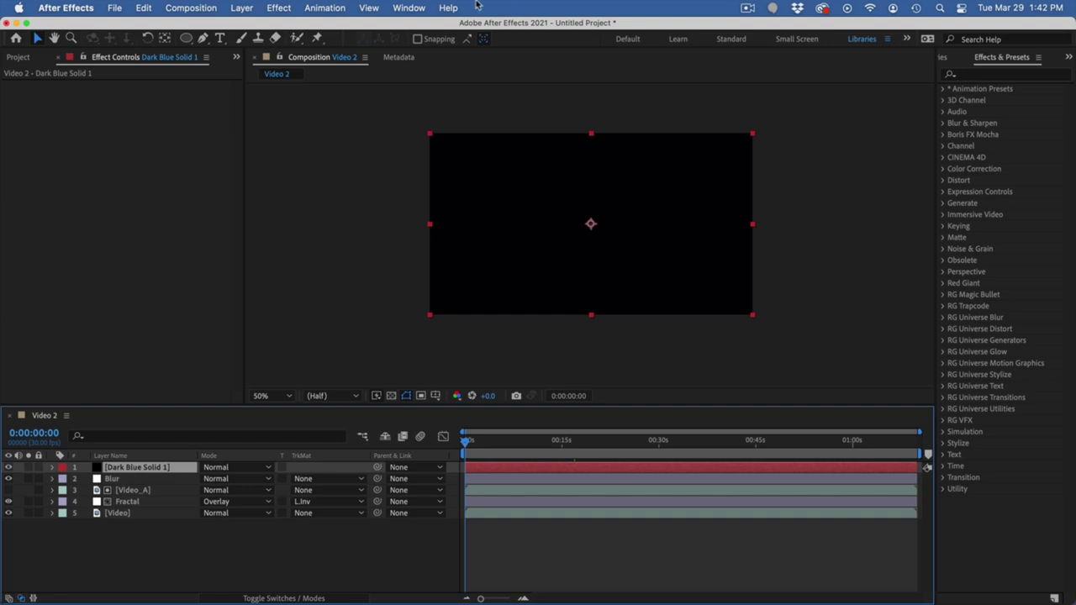
# - Add an inverted elliptical mask around the whole frame on the black solid, with a 190-pixel mask feather
pyautogui.click(186, 38)
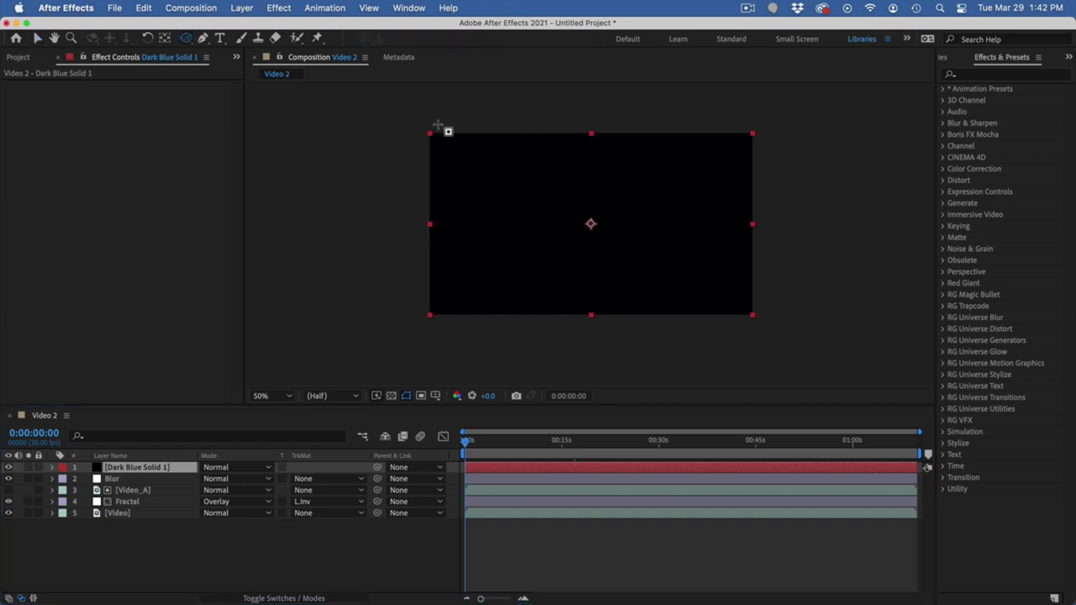
pyautogui.moveTo(415, 123); pyautogui.dragTo(756, 328)
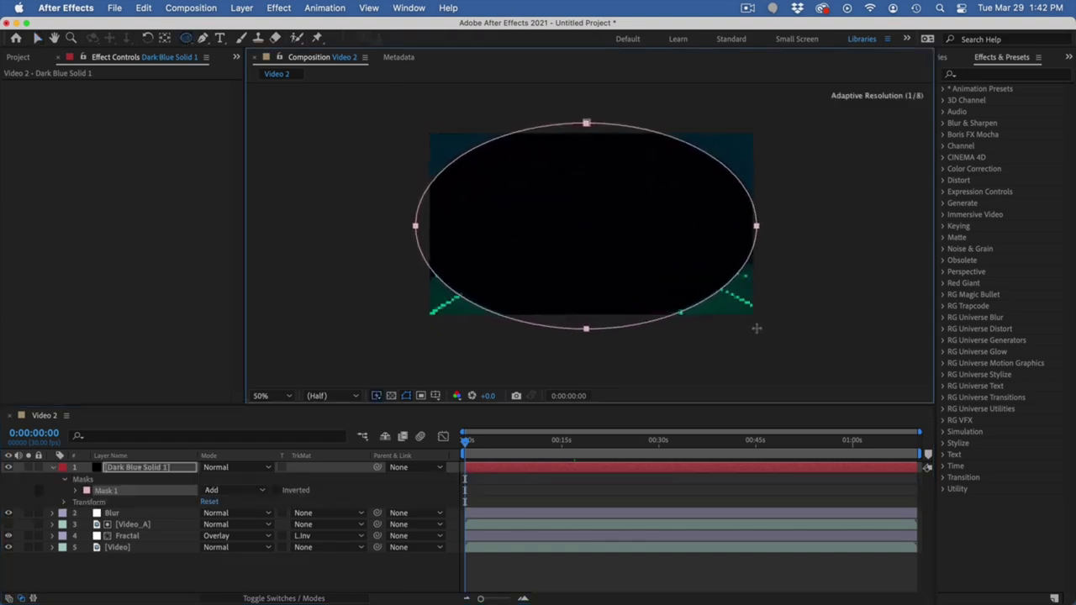
pyautogui.click(77, 491)
pyautogui.moveTo(225, 514); pyautogui.dragTo(284, 500)
pyautogui.click(276, 490)
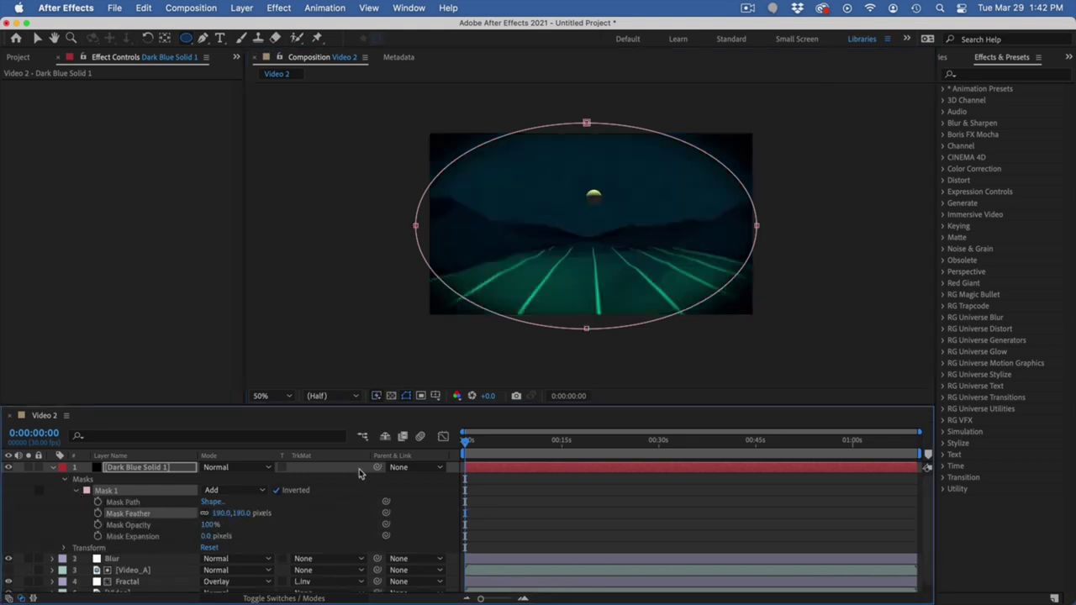
# - Set the masked black solid's blending mode to Multiply and its opacity to 20%, and collapse the layer
pyautogui.click(269, 467)
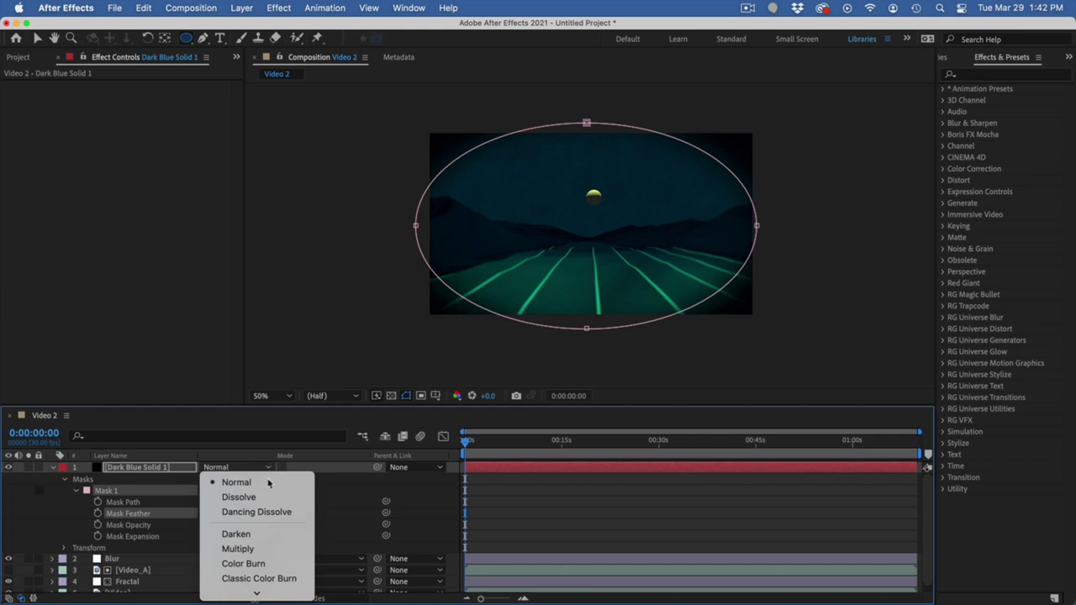
pyautogui.click(238, 549)
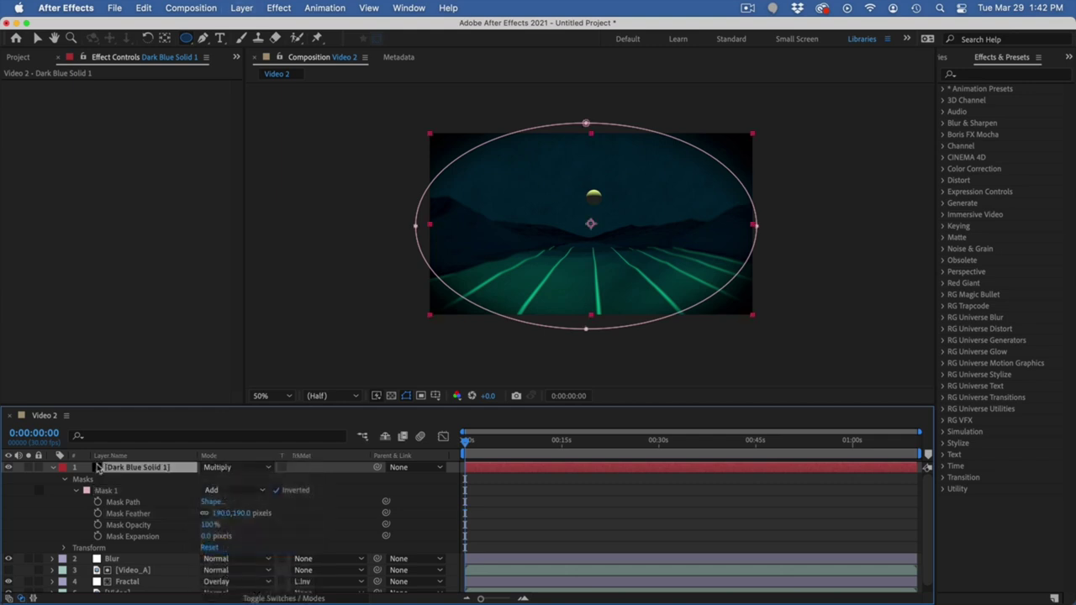
pyautogui.press('t')
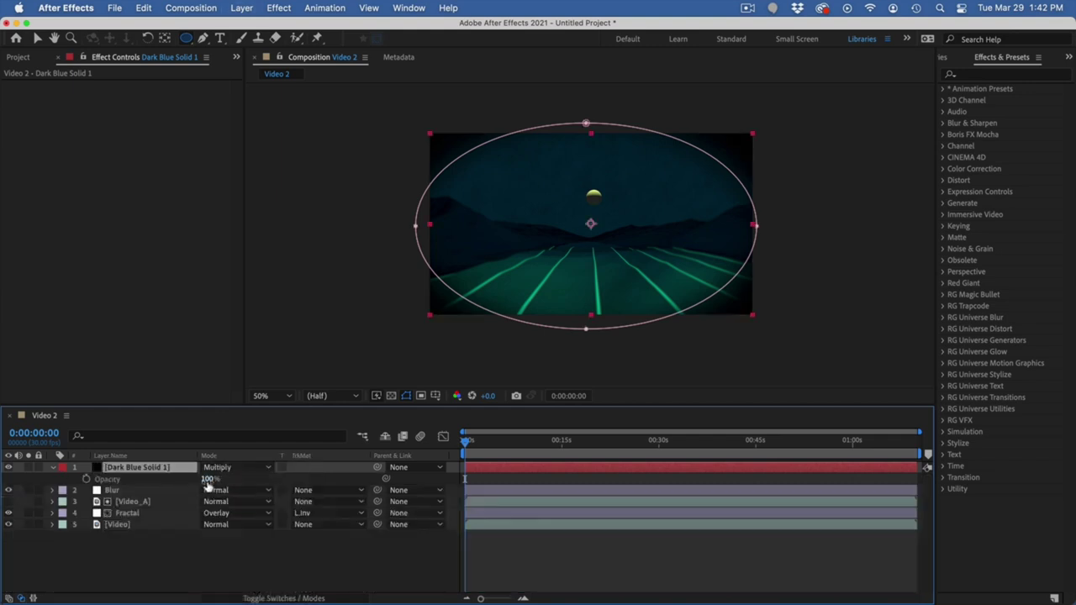
pyautogui.moveTo(205, 479); pyautogui.dragTo(149, 481)
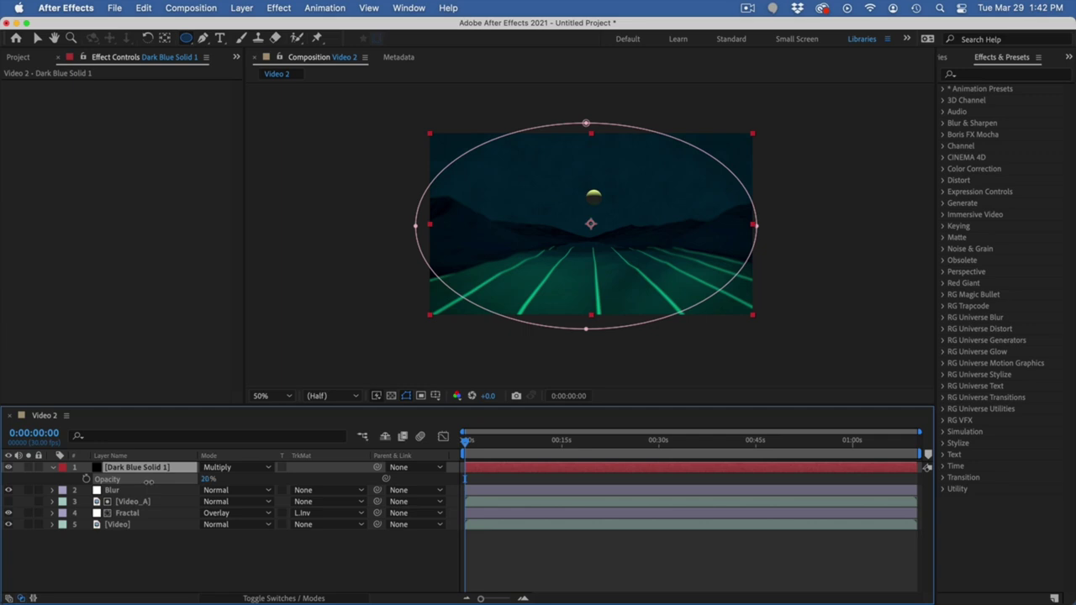
pyautogui.click(37, 38)
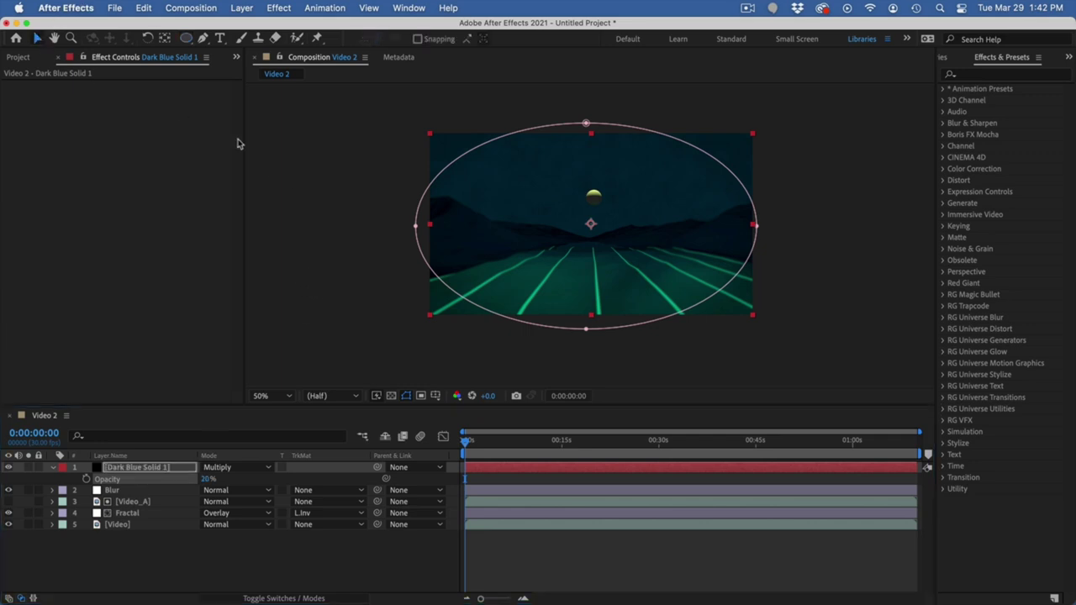
pyautogui.click(292, 178)
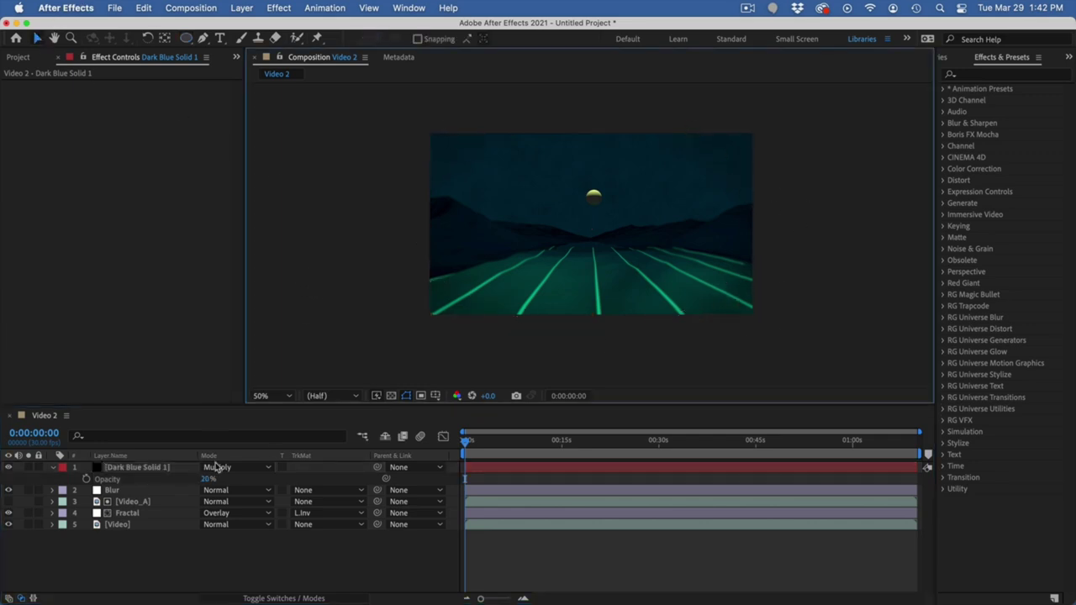
pyautogui.click(51, 467)
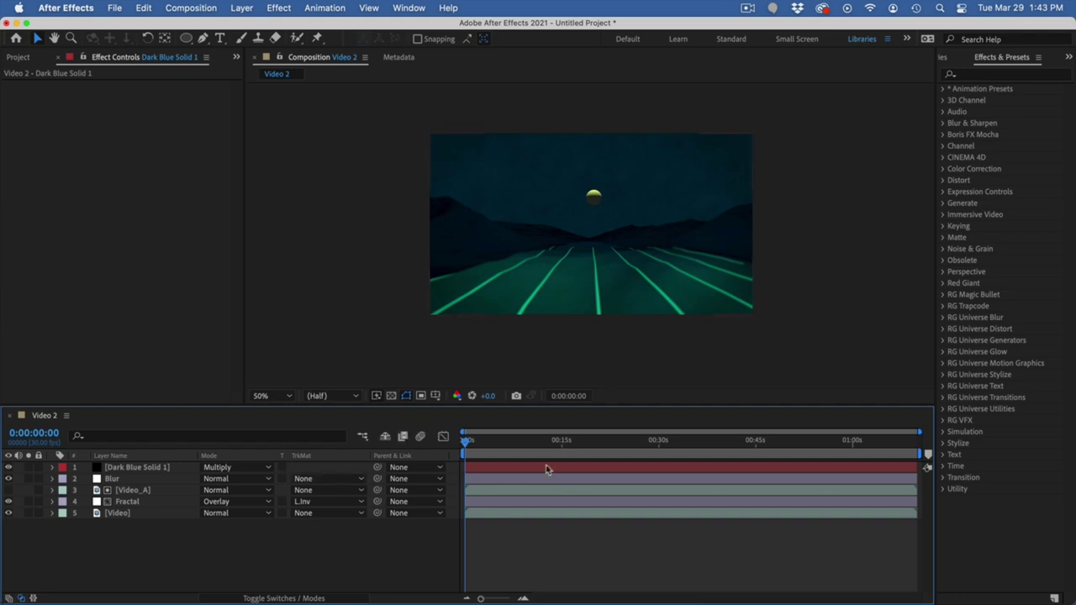
# - Add an adjustment layer above the black vignette solid, with the current time at 0:00:14:26
pyautogui.moveTo(567, 440)
pyautogui.mouseDown()
pyautogui.moveTo(594, 440)
pyautogui.moveTo(561, 439)
pyautogui.mouseUp()
pyautogui.scroll(2, 587, 267)
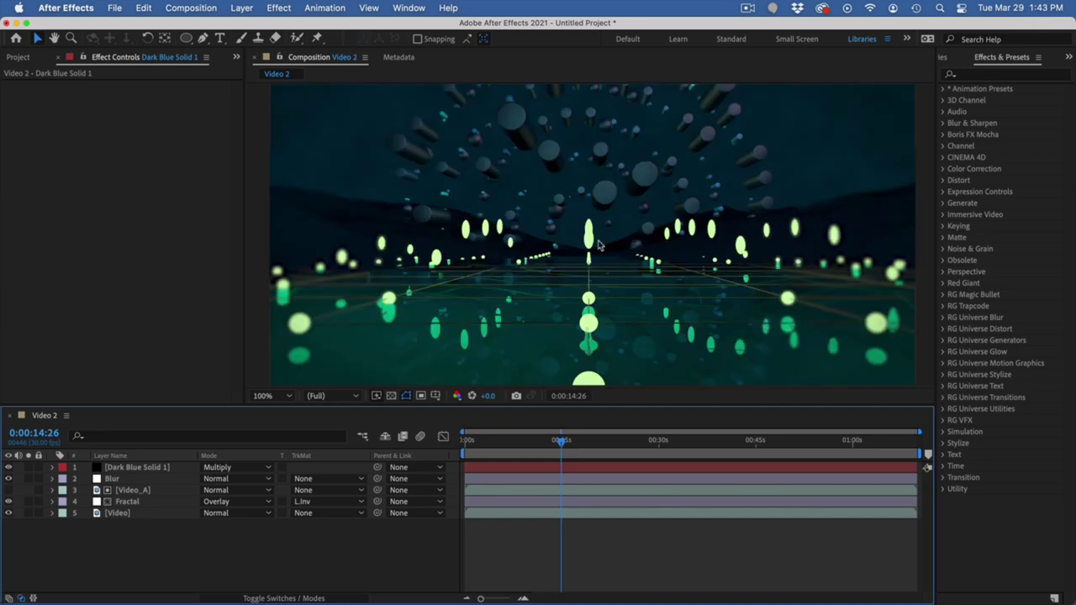
pyautogui.scroll(-2, 580, 239)
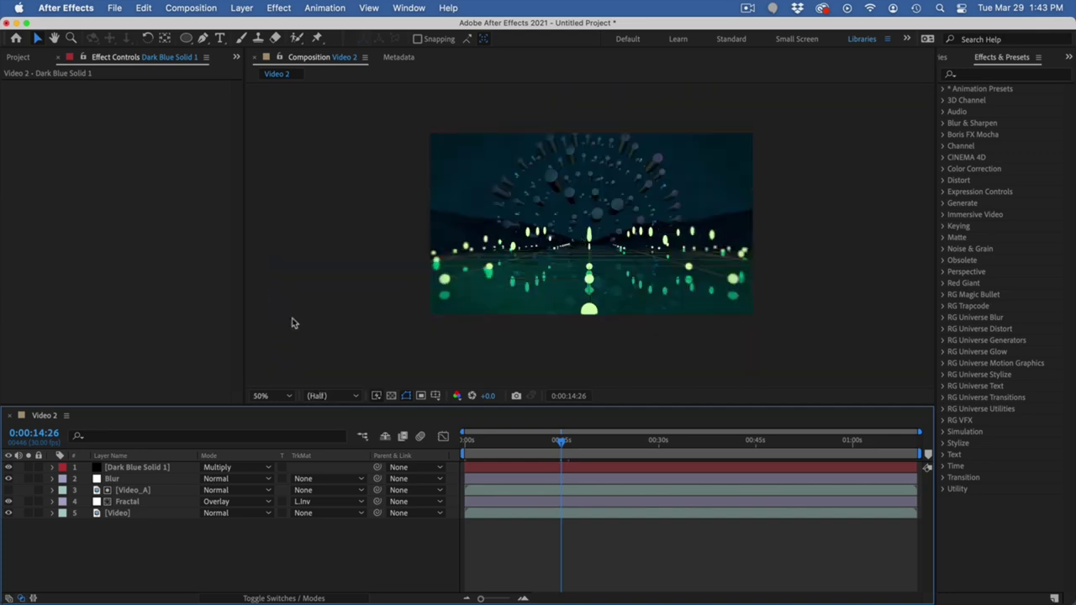
pyautogui.click(155, 458)
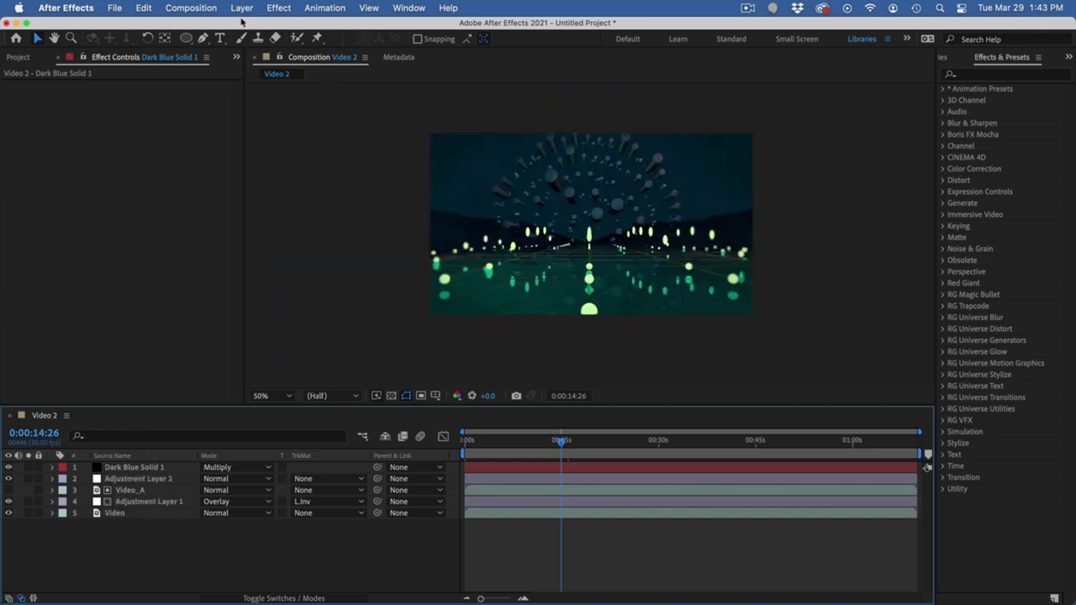
pyautogui.click(156, 467)
pyautogui.click(241, 8)
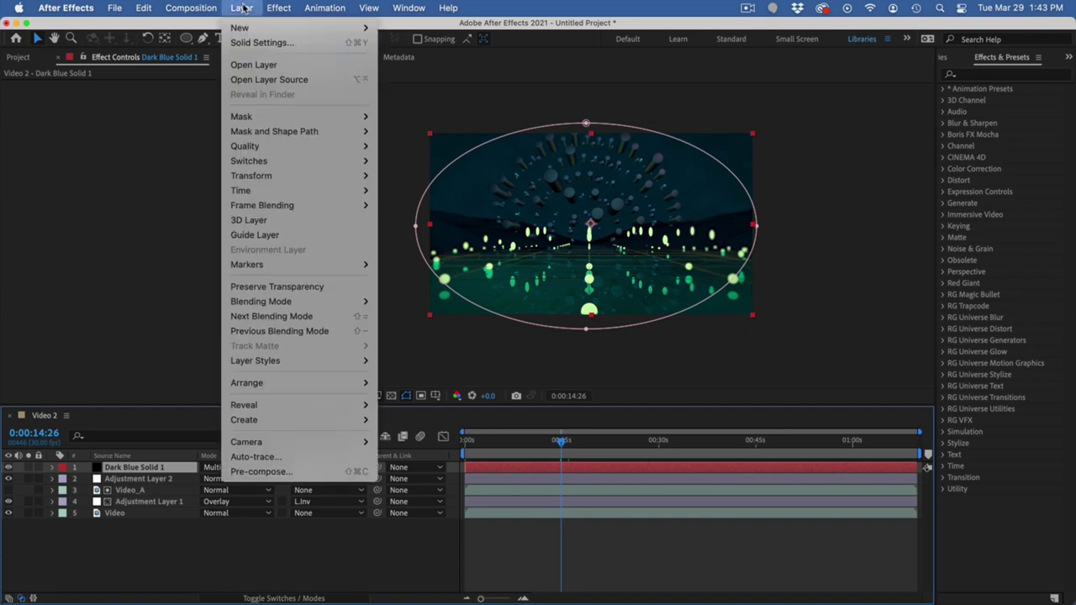
pyautogui.moveTo(250, 27)
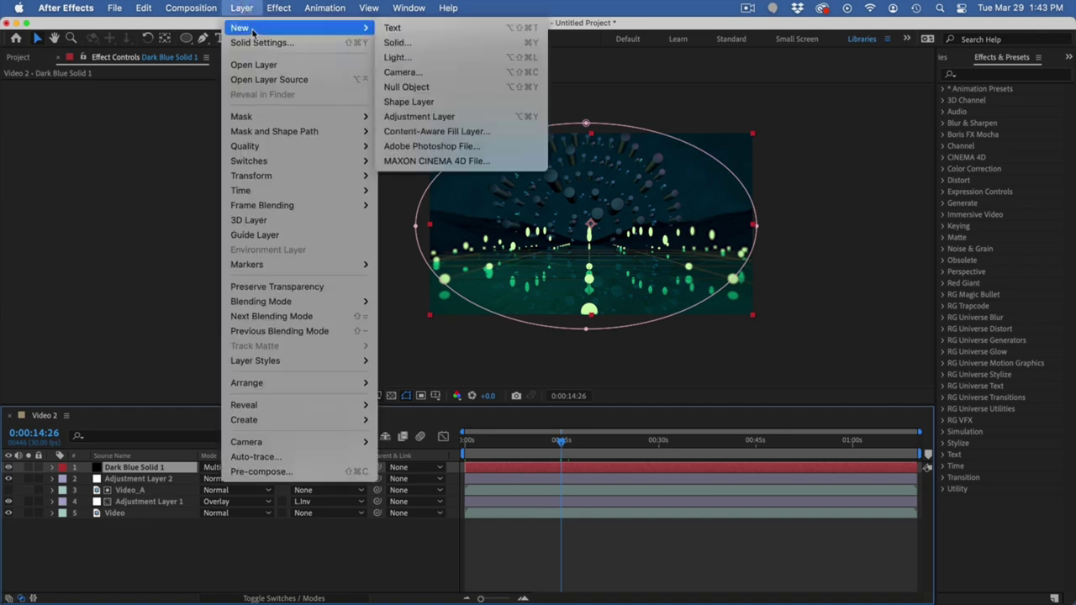
pyautogui.click(450, 117)
# - Find the Stylize Glow effect and apply it to the new adjustment layer
pyautogui.click(990, 74)
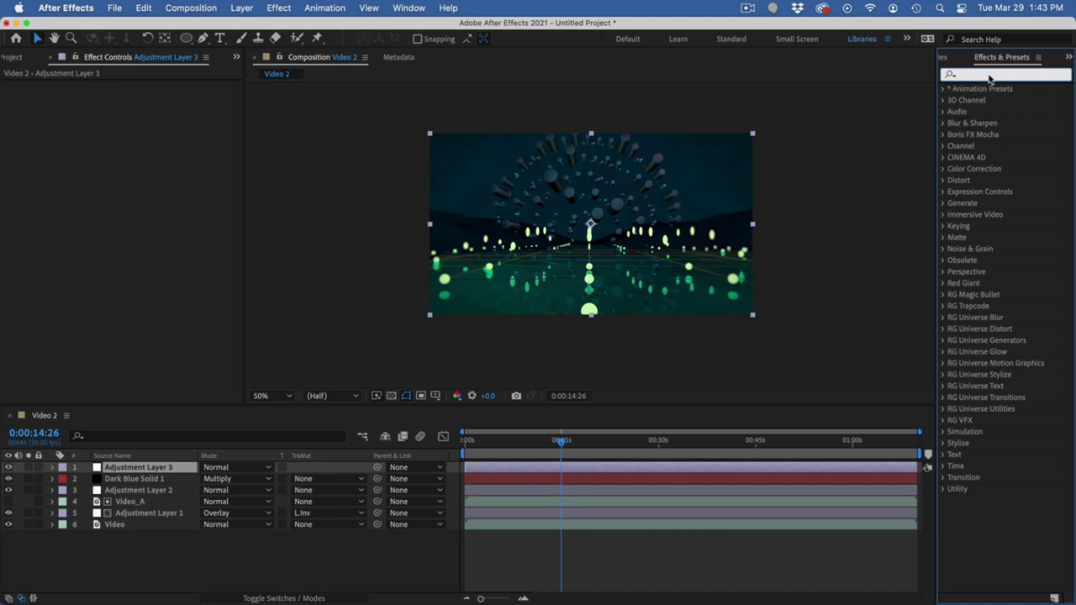
pyautogui.write('glow')
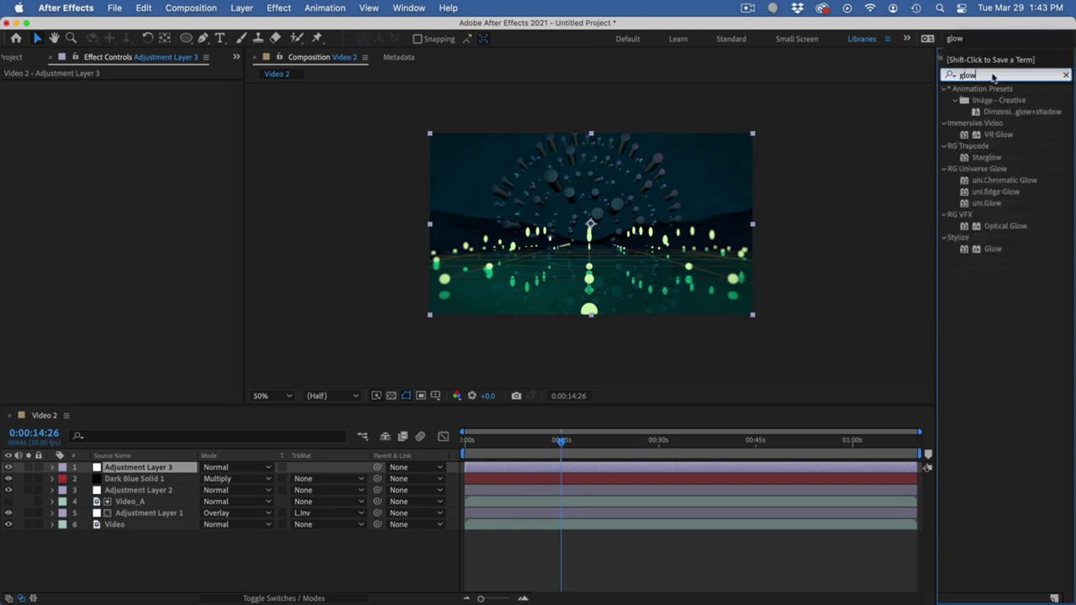
pyautogui.click(988, 249)
pyautogui.moveTo(992, 253); pyautogui.dragTo(125, 467)
# - Set the Glow Threshold to 82.7% and the Glow Radius to 24 on the top adjustment layer
pyautogui.scroll(1, 514, 295)
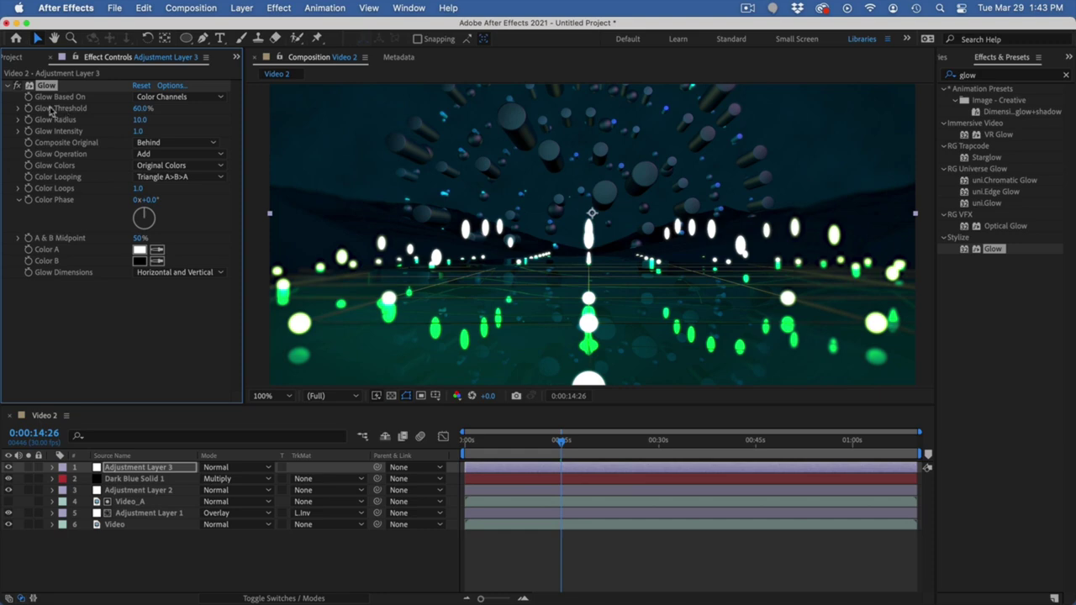
pyautogui.moveTo(142, 109)
pyautogui.mouseDown()
pyautogui.moveTo(168, 105)
pyautogui.moveTo(148, 107)
pyautogui.moveTo(150, 119)
pyautogui.mouseUp()
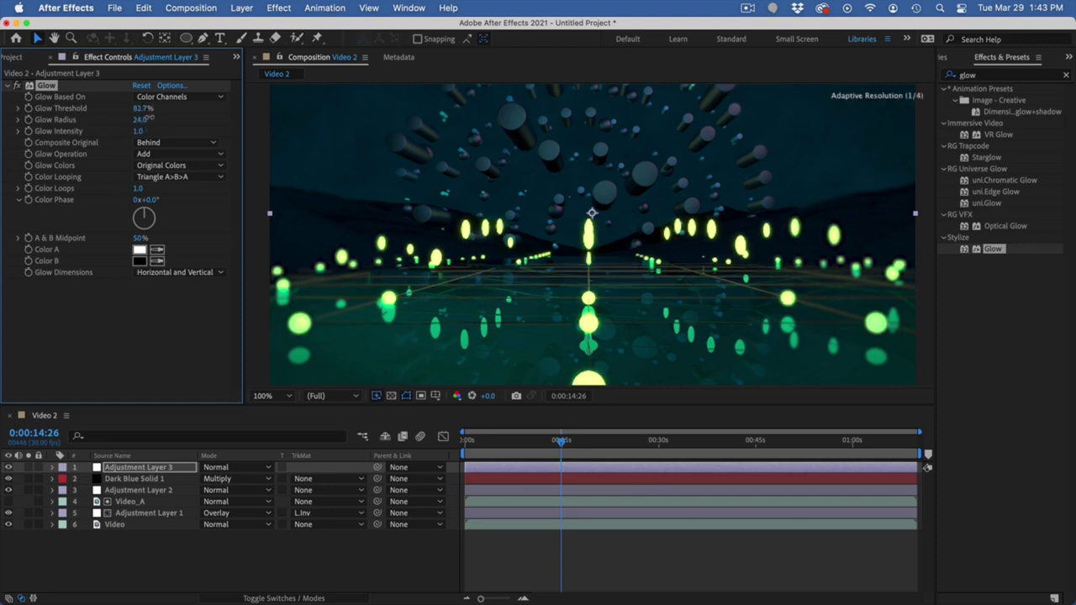
pyautogui.scroll(-2, 529, 244)
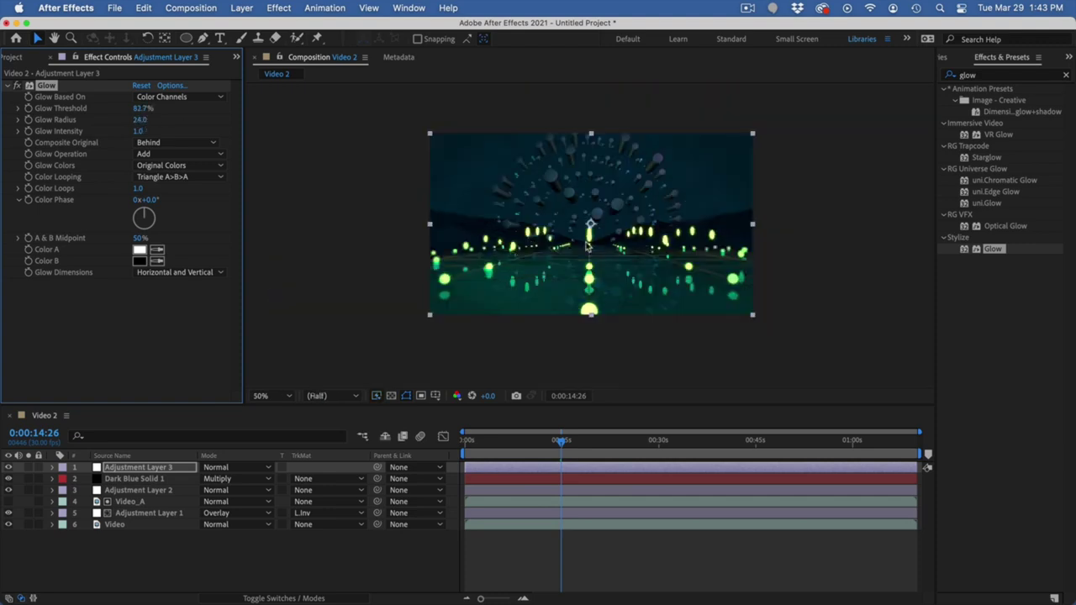
pyautogui.scroll(2, 586, 246)
pyautogui.scroll(-2, 556, 284)
# - Examine the glow on the sphere cluster up close at 0:00:03:07
pyautogui.moveTo(563, 455); pyautogui.dragTo(486, 446)
pyautogui.scroll(1, 598, 283)
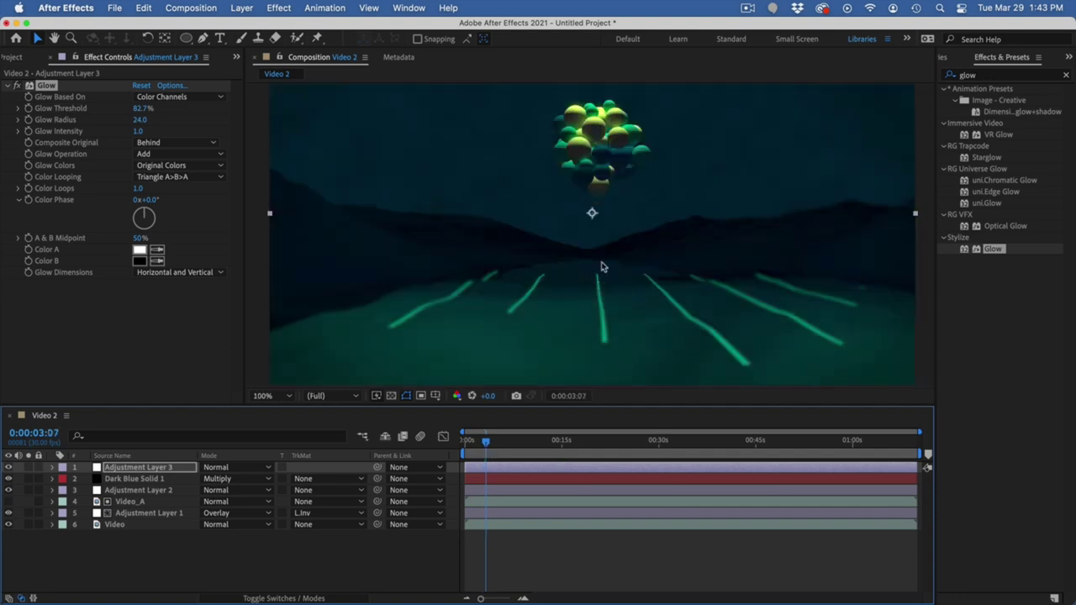
pyautogui.scroll(-1, 605, 291)
pyautogui.scroll(1, 612, 166)
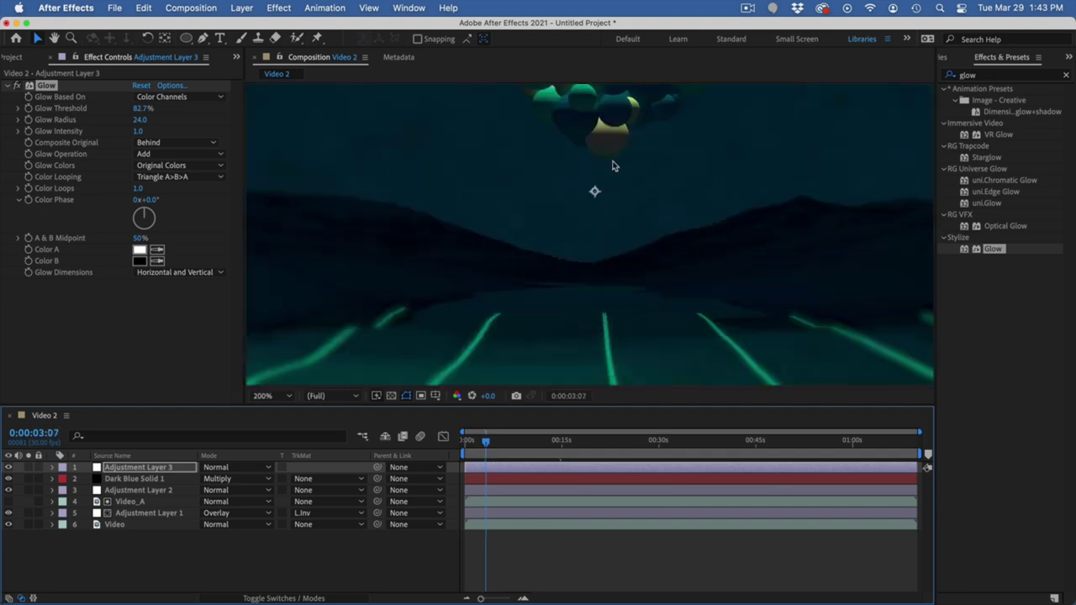
pyautogui.scroll(-1, 502, 311)
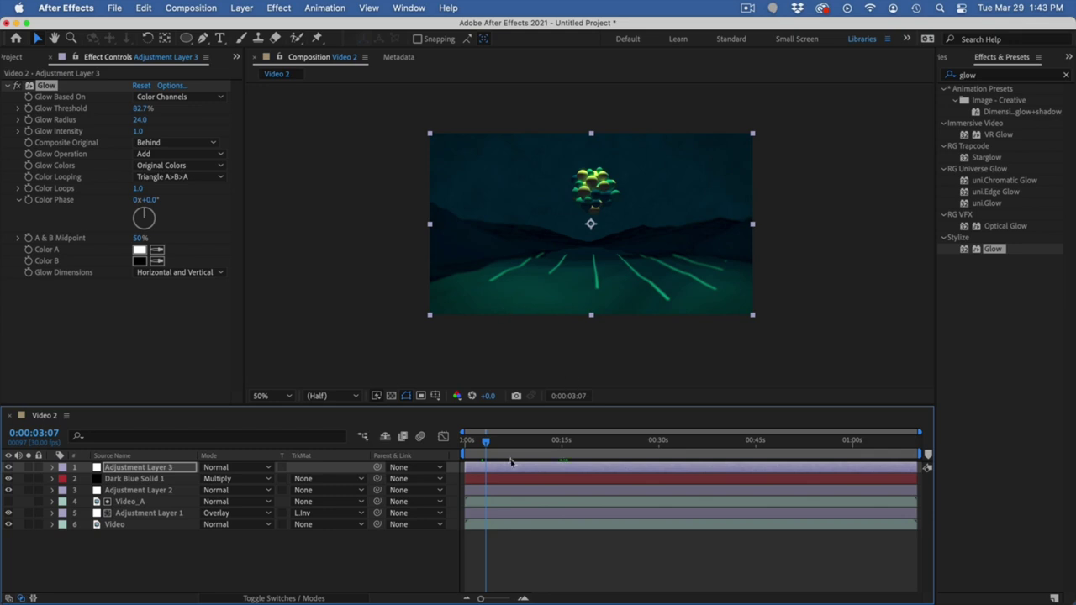
# - Compare the grid lights with Glow disabled and enabled at 0:00:10:09 and 0:00:13:16, leaving the effect enabled
pyautogui.moveTo(486, 440); pyautogui.dragTo(532, 442)
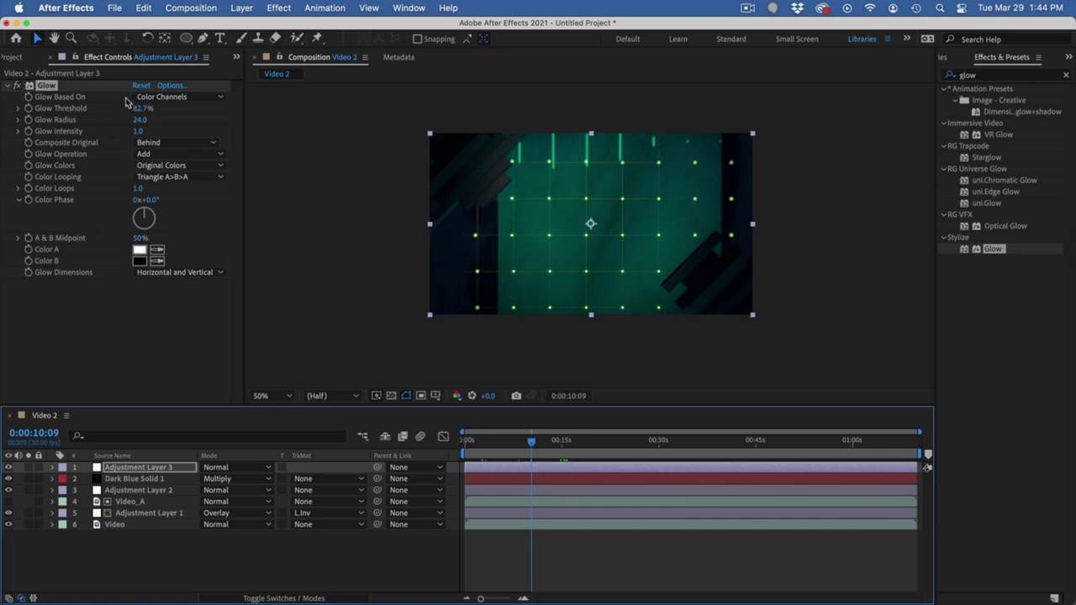
pyautogui.click(16, 87)
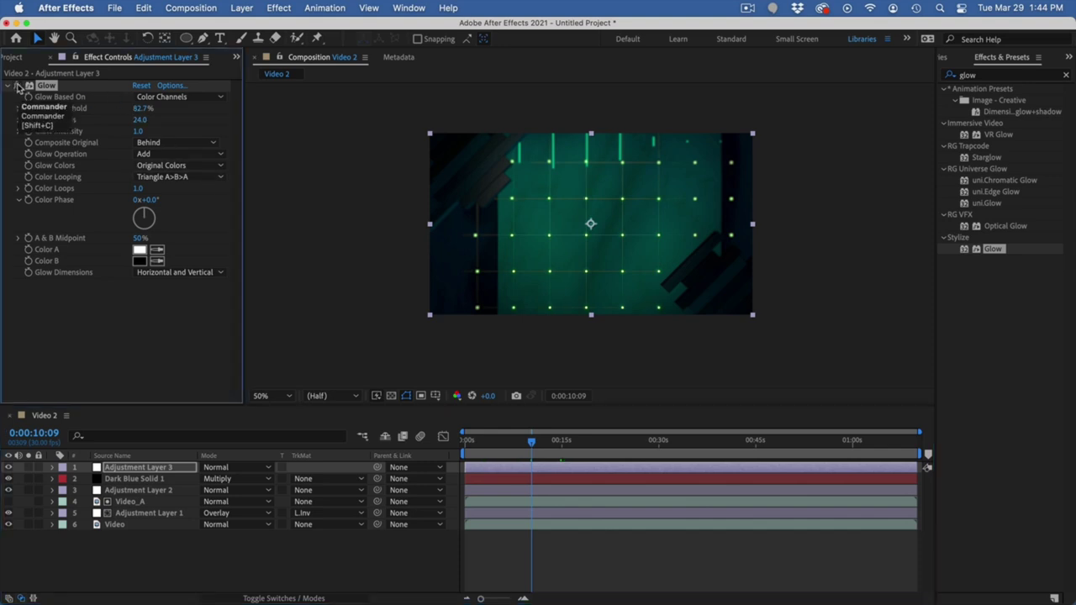
pyautogui.press('.')
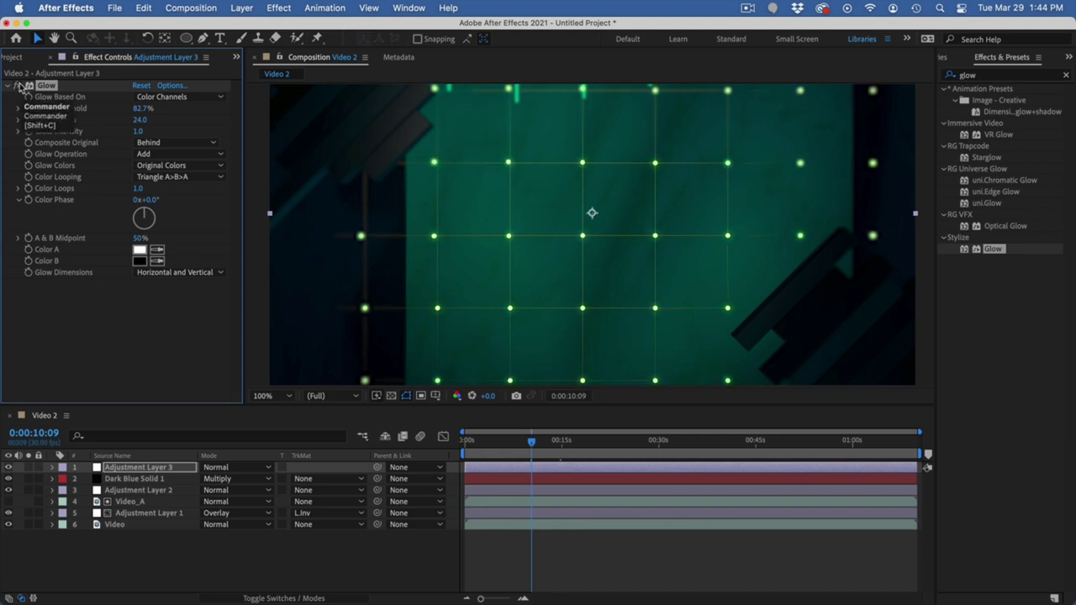
pyautogui.press(',')
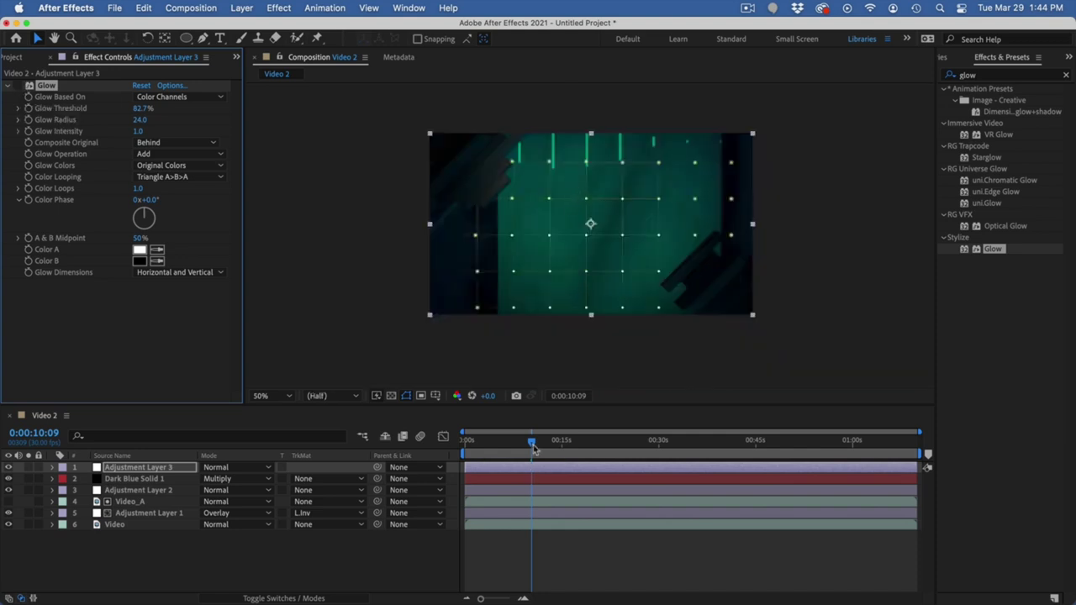
pyautogui.moveTo(533, 446); pyautogui.dragTo(554, 443)
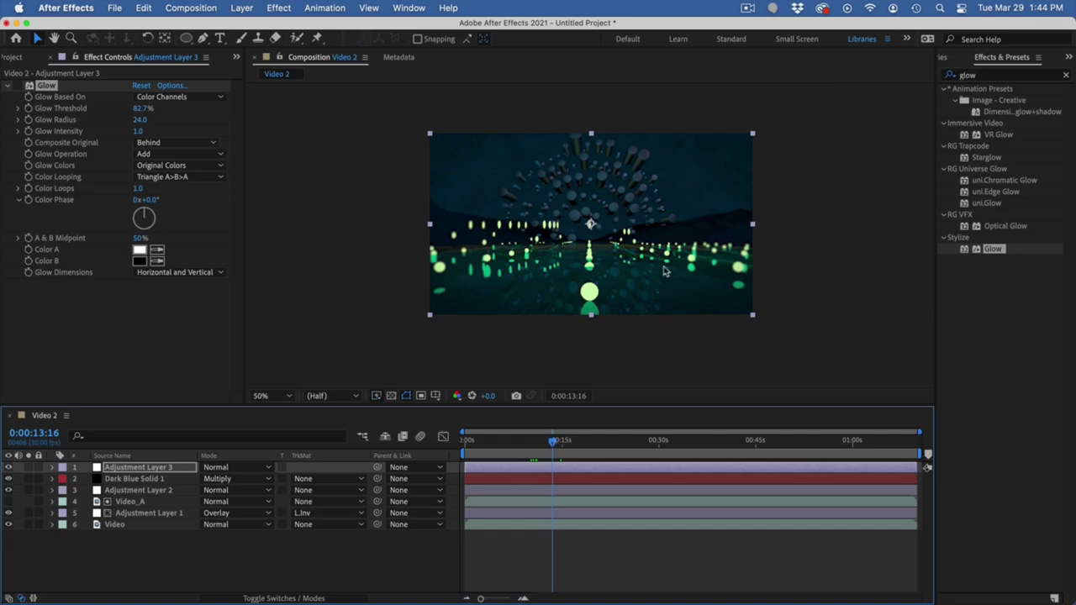
pyautogui.click(24, 87)
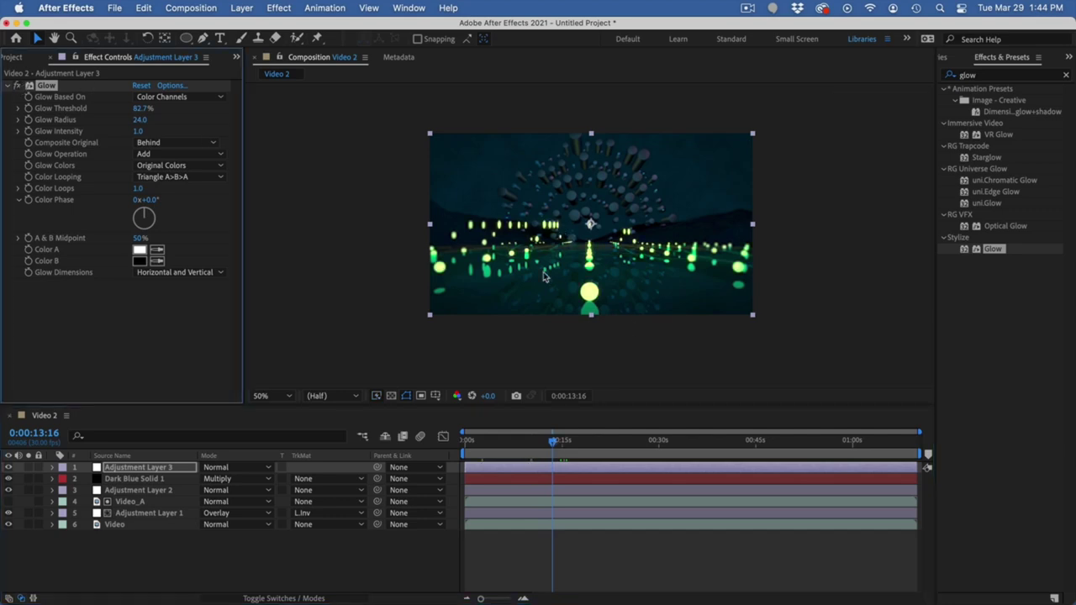
pyautogui.scroll(2, 585, 297)
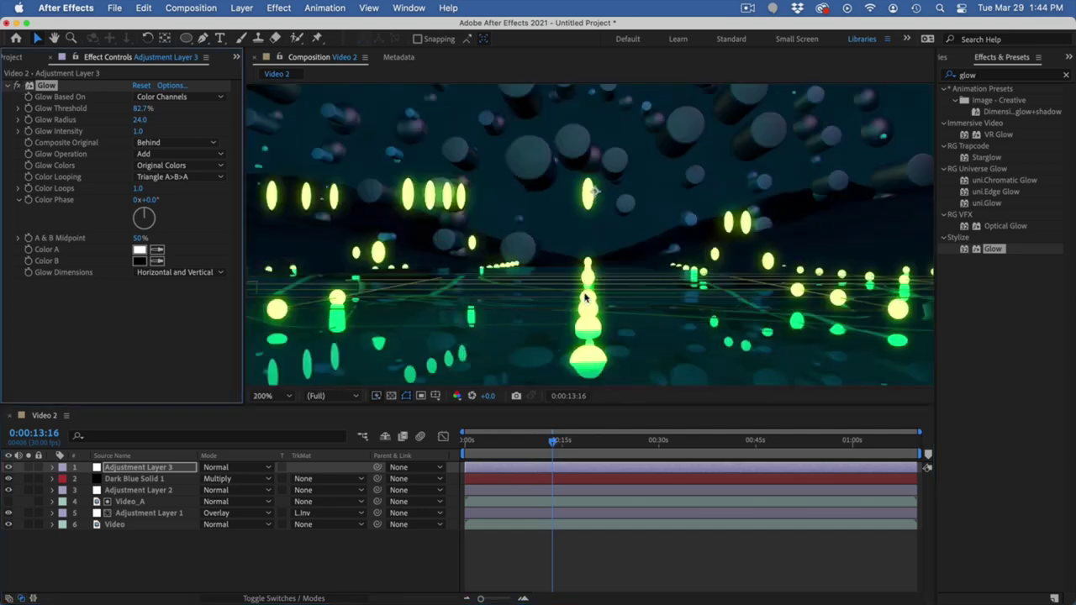
pyautogui.click(19, 86)
pyautogui.click(19, 86)
pyautogui.scroll(-4, 664, 243)
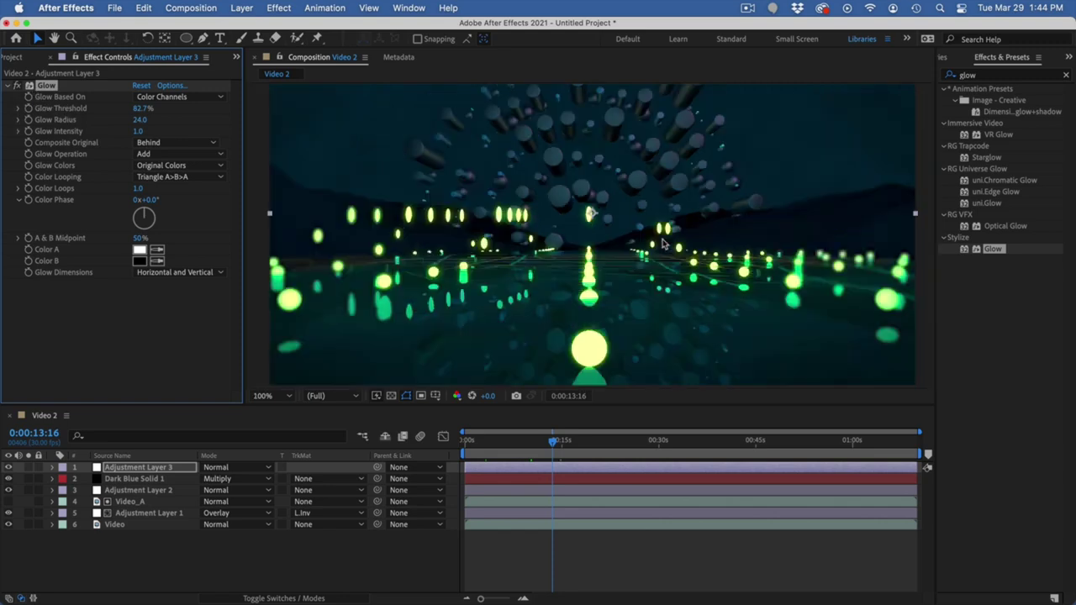
# - Move the current time to 0:01:00:04 and rename Adjustment Layer 3 as Glow
pyautogui.click(874, 231)
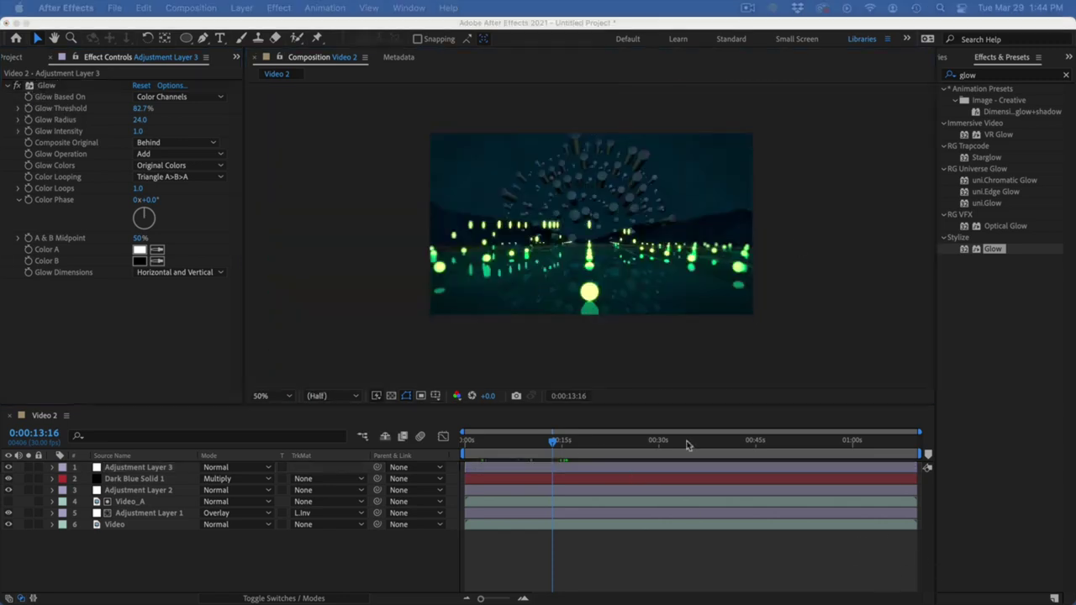
pyautogui.moveTo(776, 440); pyautogui.dragTo(854, 437)
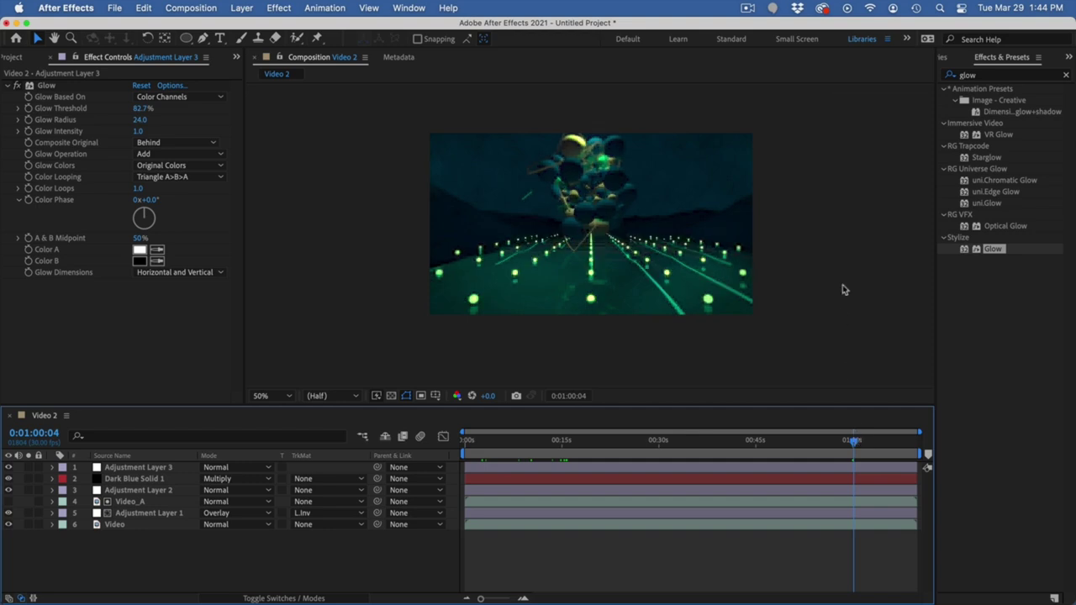
pyautogui.click(154, 467)
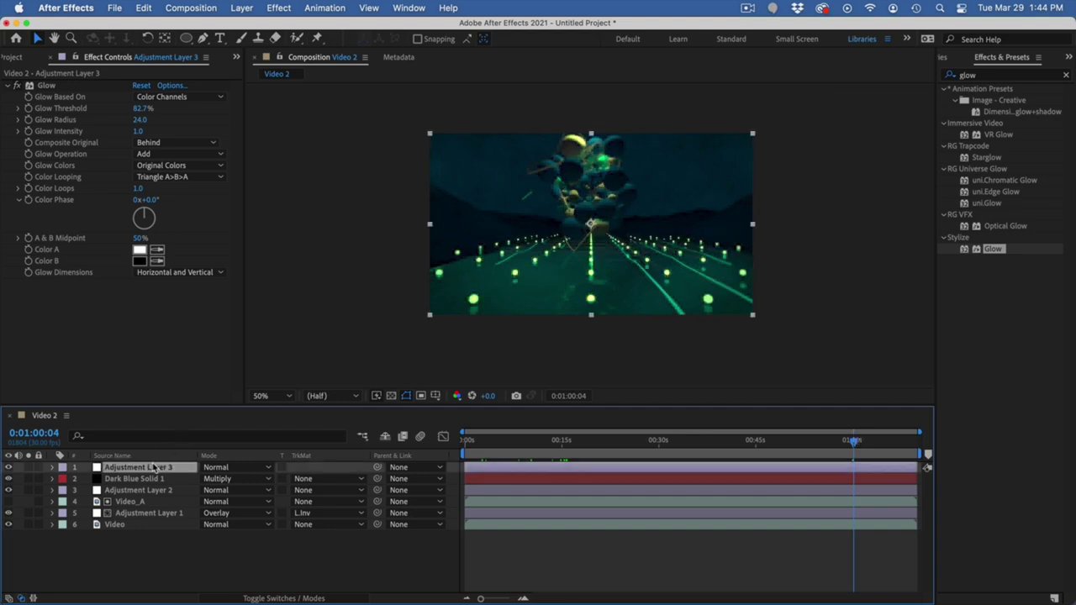
pyautogui.rightClick(159, 470)
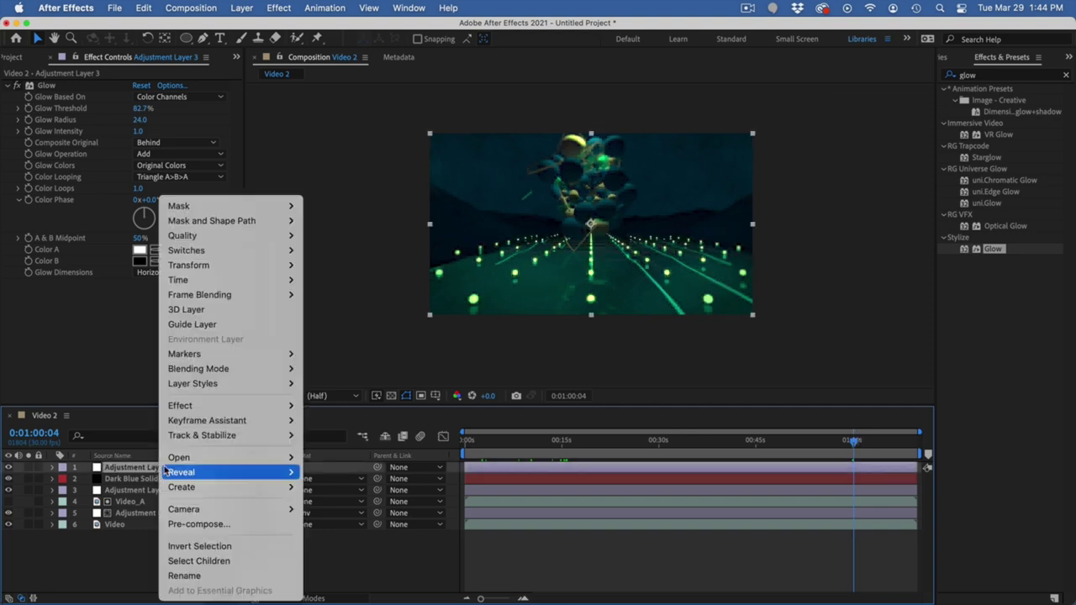
pyautogui.click(190, 585)
pyautogui.write('Glow')
pyautogui.press('Return')
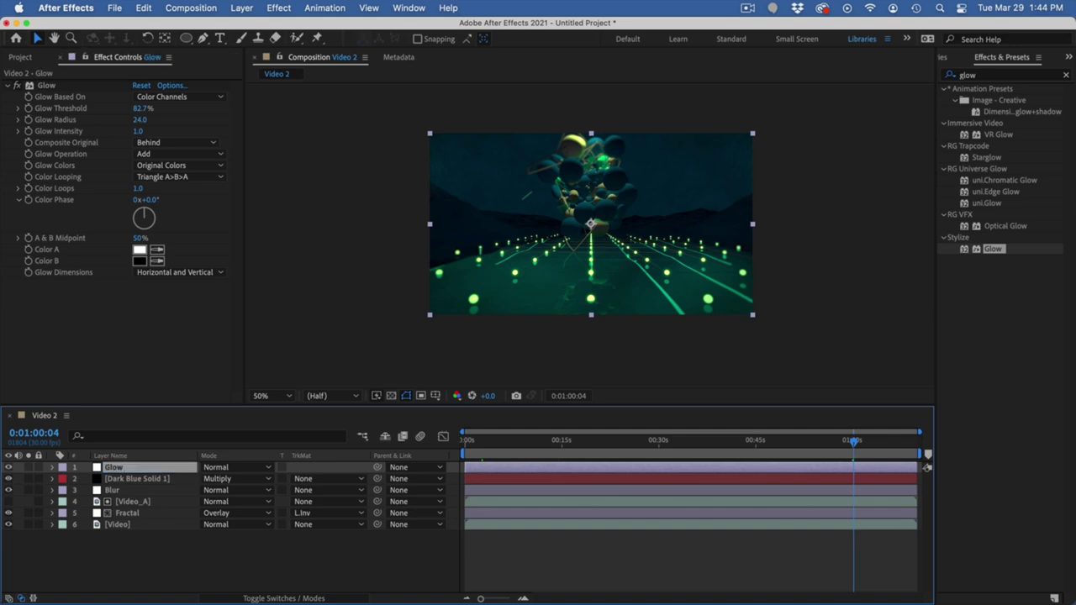
# - Create a 1920 x 1080 px solid layer in a dark royal blue sampled from the scene
pyautogui.click(241, 7)
pyautogui.moveTo(252, 28)
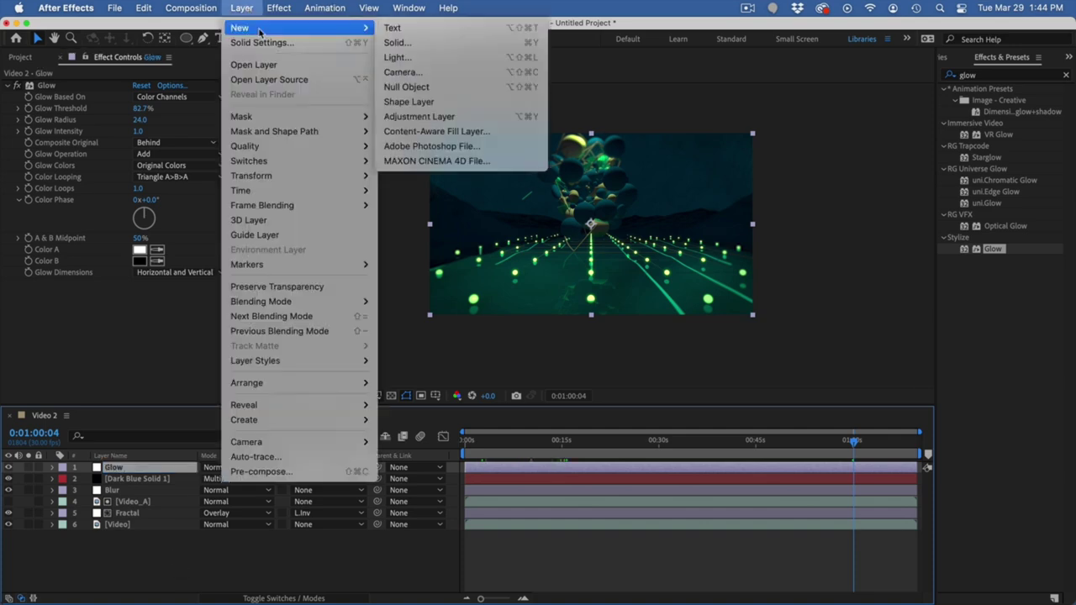
pyautogui.click(437, 51)
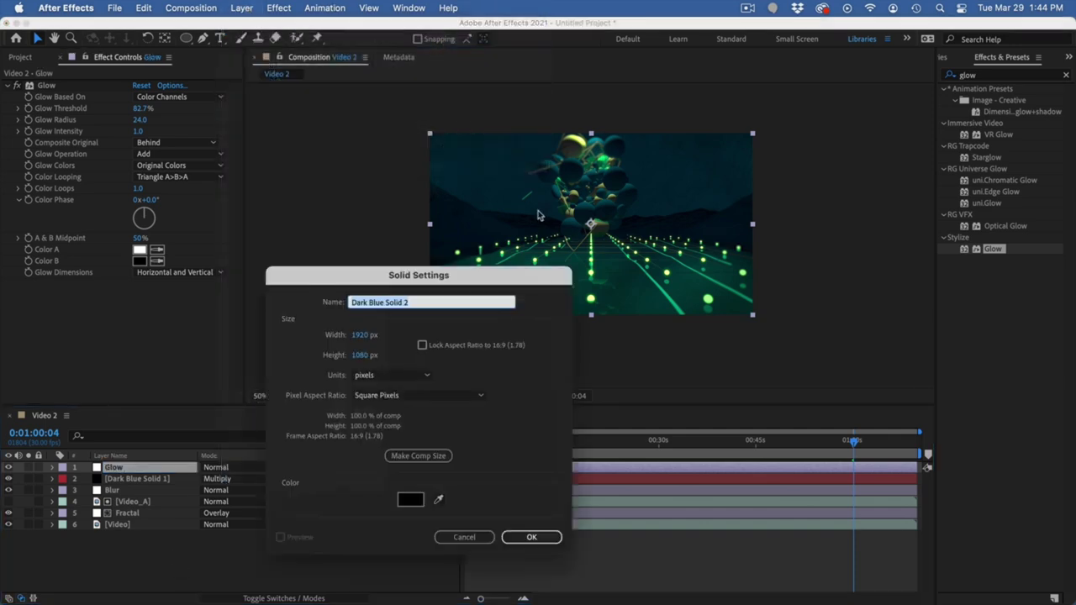
pyautogui.click(437, 499)
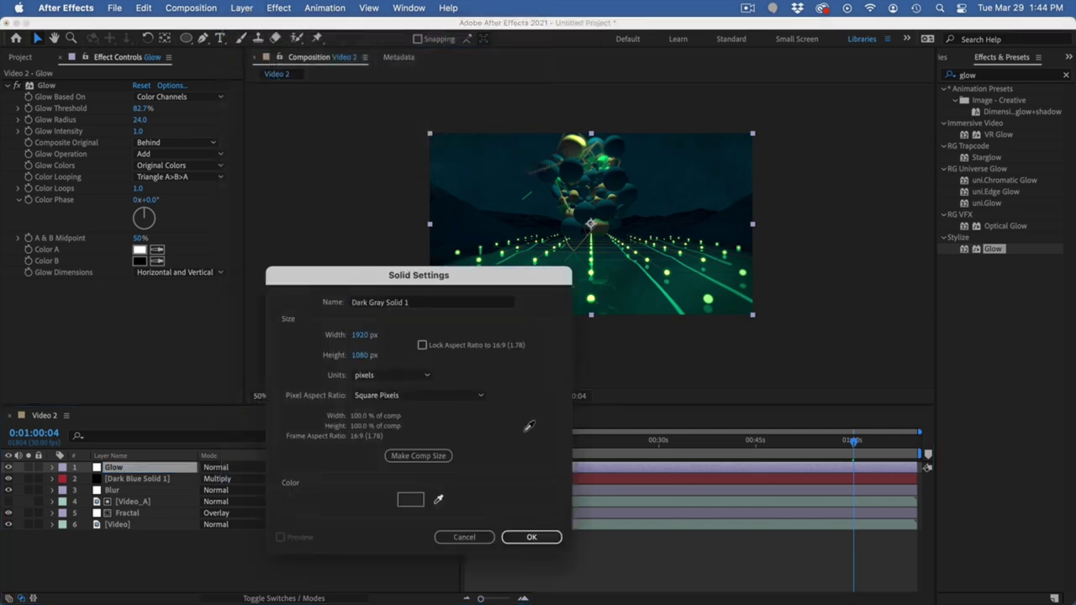
pyautogui.click(525, 537)
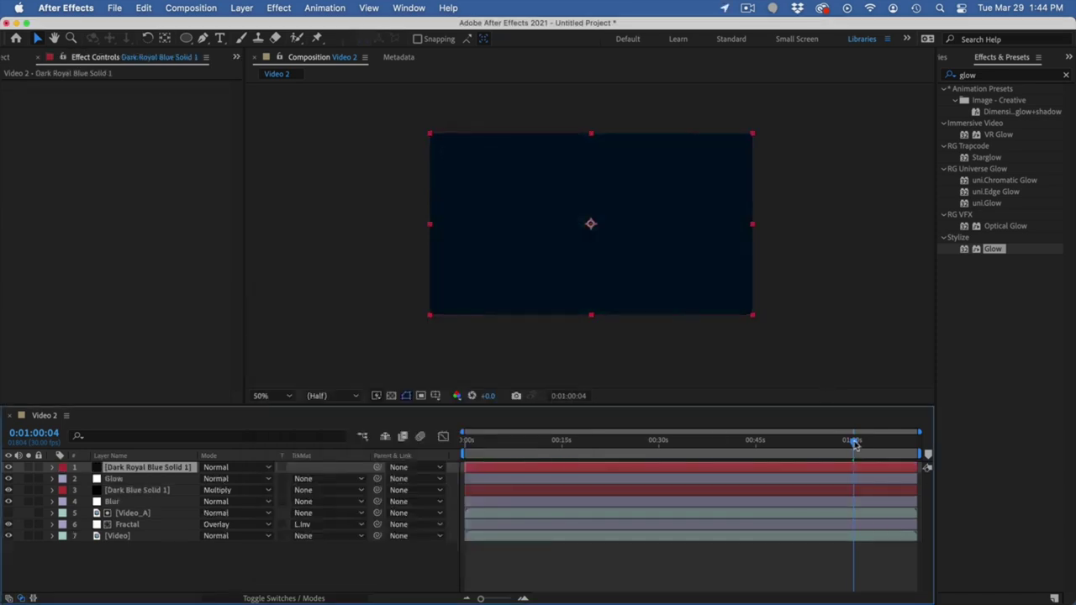
# - Keyframe the new solid's Opacity from transparent at 0:01:01:12 to 100% at 0:01:03:21 so the video fades out
pyautogui.moveTo(855, 445); pyautogui.dragTo(853, 444)
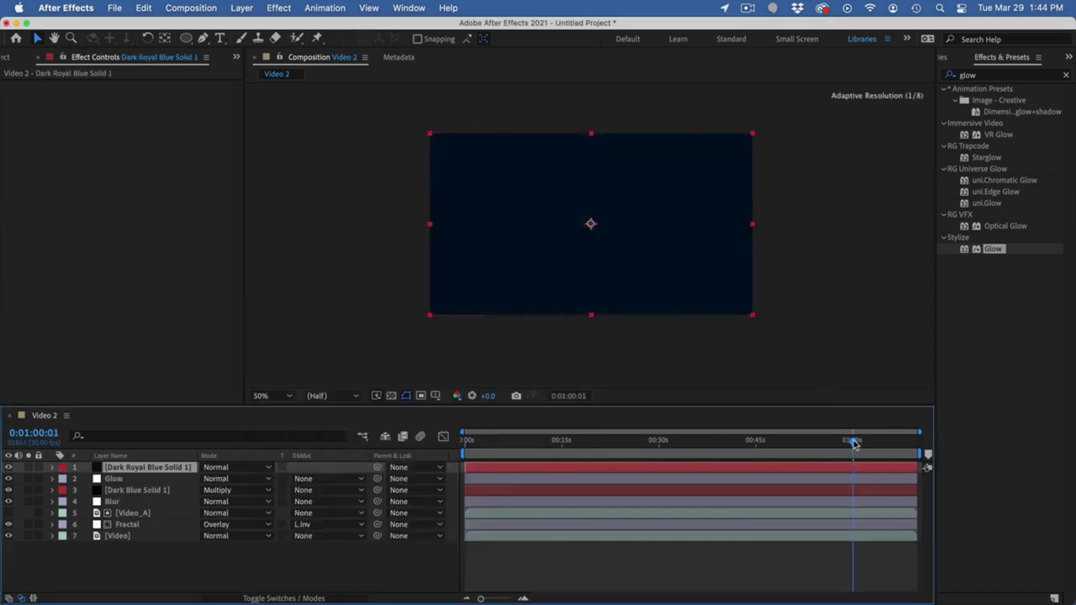
pyautogui.click(8, 467)
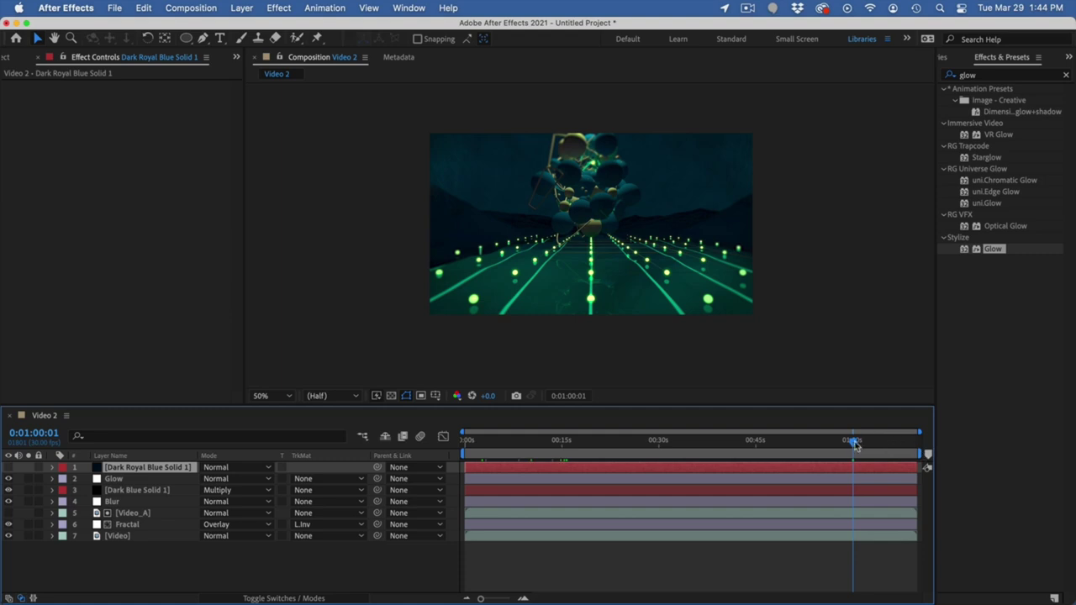
pyautogui.moveTo(855, 445)
pyautogui.mouseDown()
pyautogui.moveTo(875, 443)
pyautogui.moveTo(863, 440)
pyautogui.mouseUp()
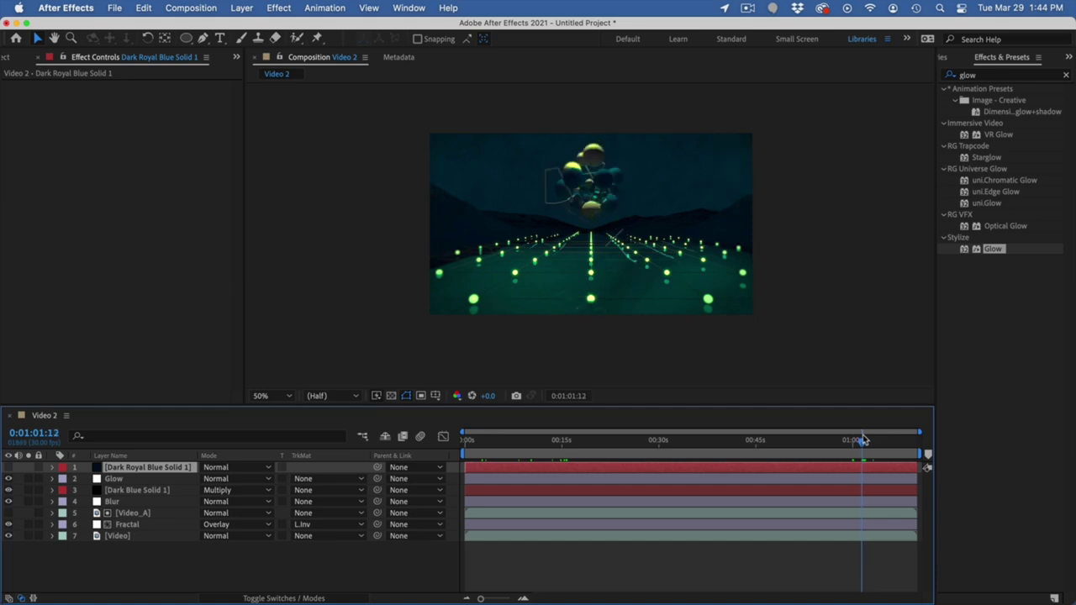
pyautogui.click(9, 466)
pyautogui.press('t')
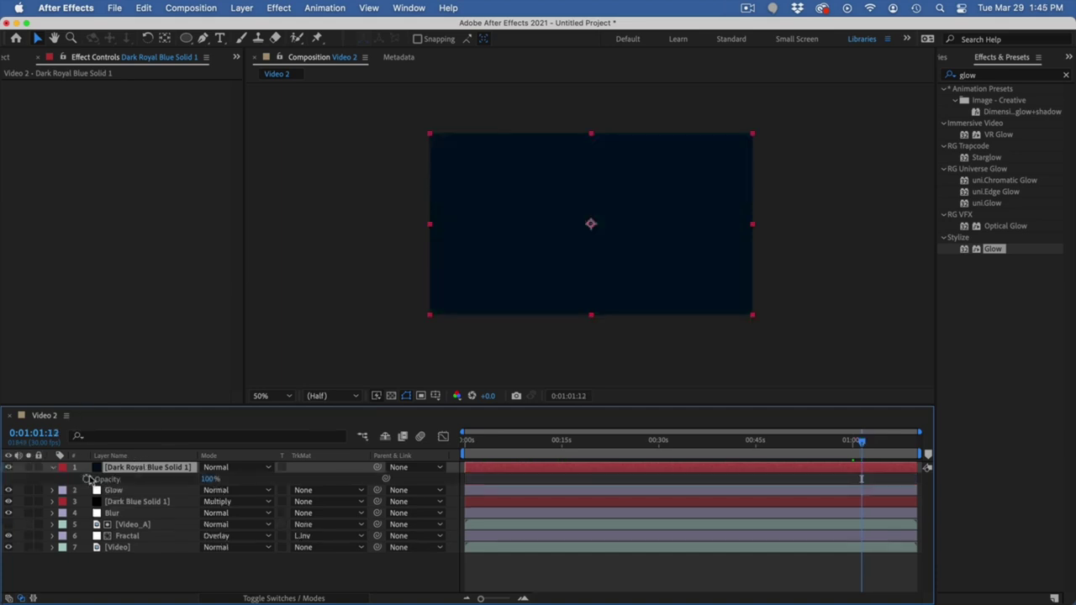
pyautogui.click(87, 479)
pyautogui.moveTo(207, 479); pyautogui.dragTo(3, 469)
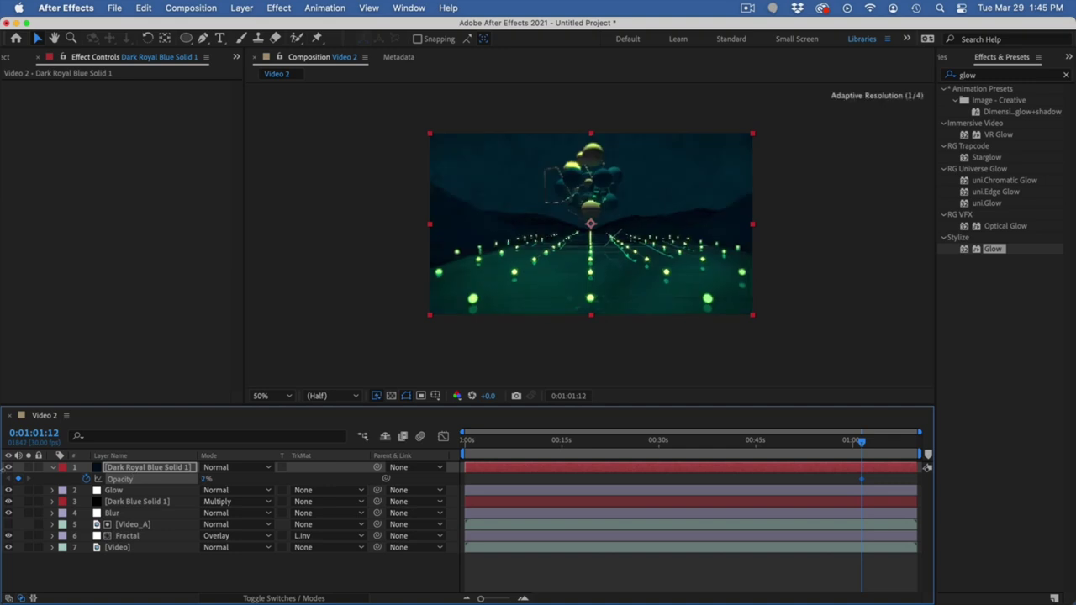
pyautogui.moveTo(865, 444); pyautogui.dragTo(877, 444)
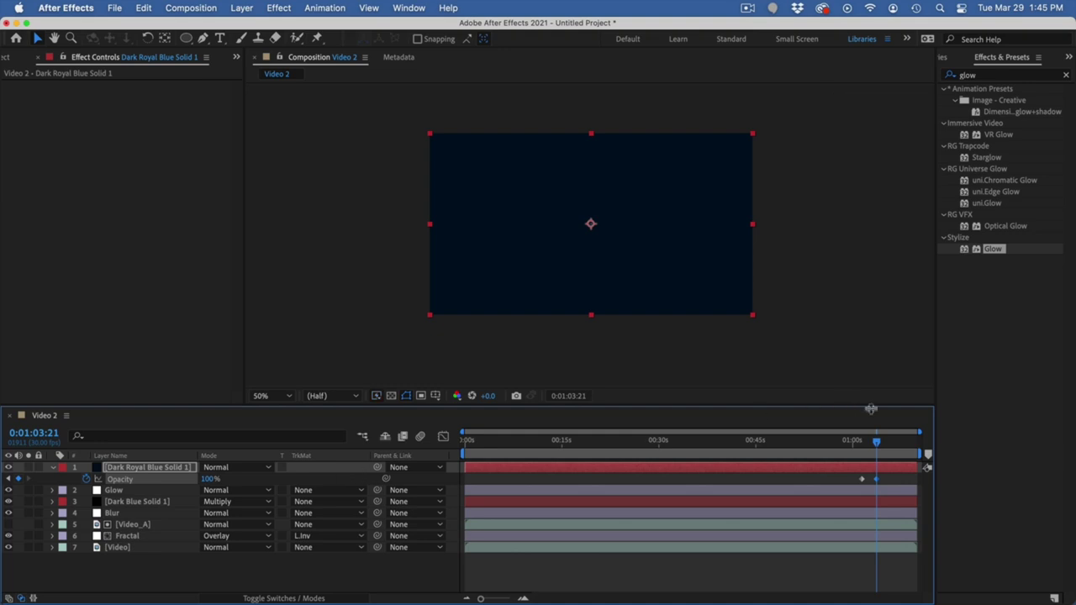
# - Return to 0:00:13:00 and add an adjustment layer named Curves above all other layers
pyautogui.moveTo(876, 444); pyautogui.dragTo(549, 441)
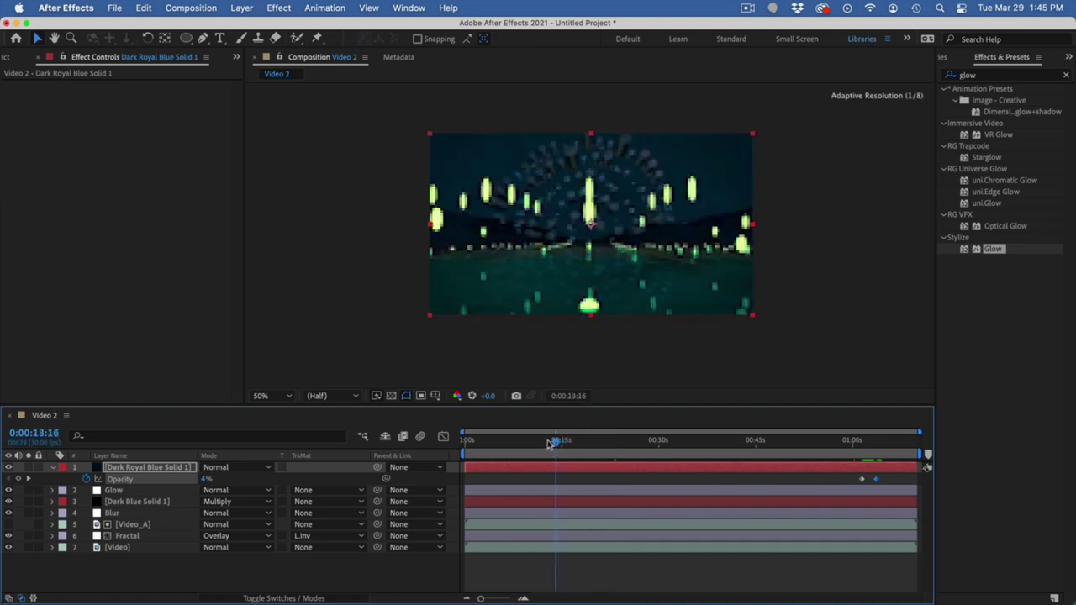
pyautogui.click(51, 467)
pyautogui.press('F2')
pyautogui.click(241, 8)
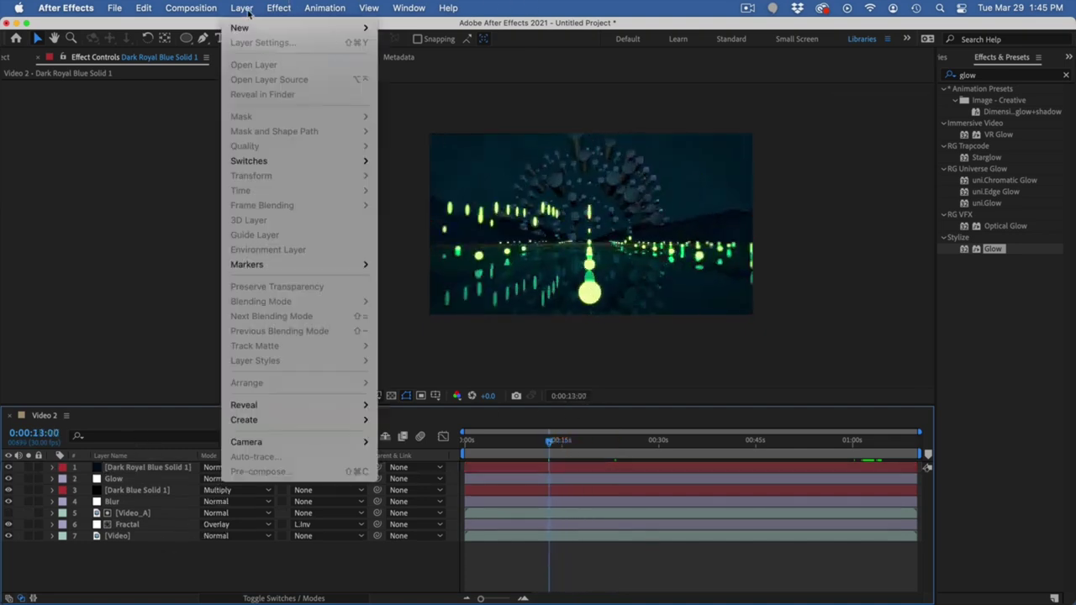
pyautogui.moveTo(256, 29)
pyautogui.click(449, 117)
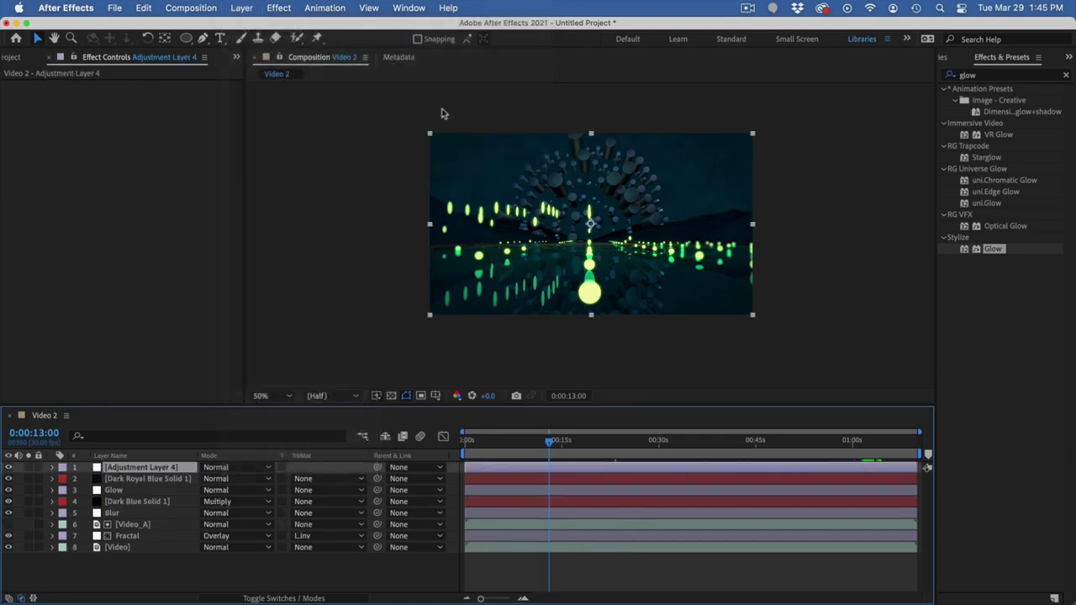
pyautogui.rightClick(150, 468)
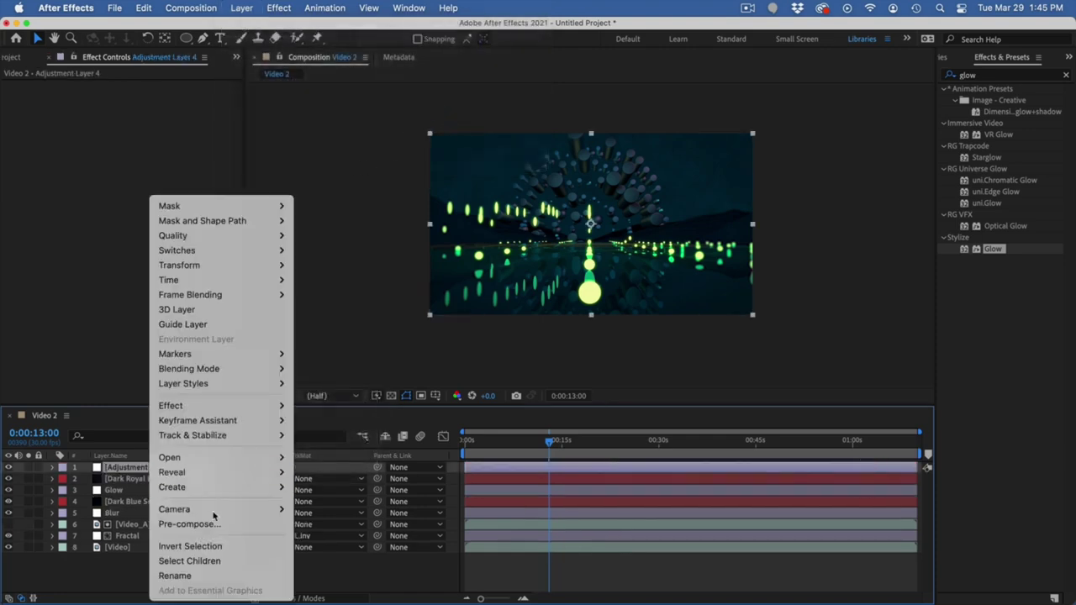
pyautogui.click(201, 577)
pyautogui.write('Cu')
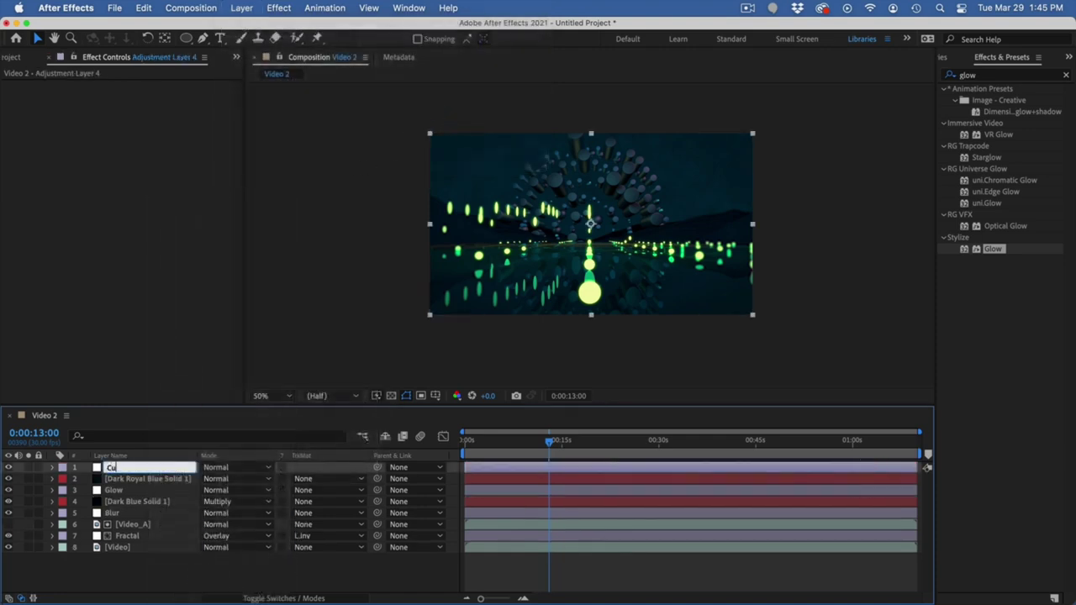
pyautogui.write('rves')
pyautogui.press('Return')
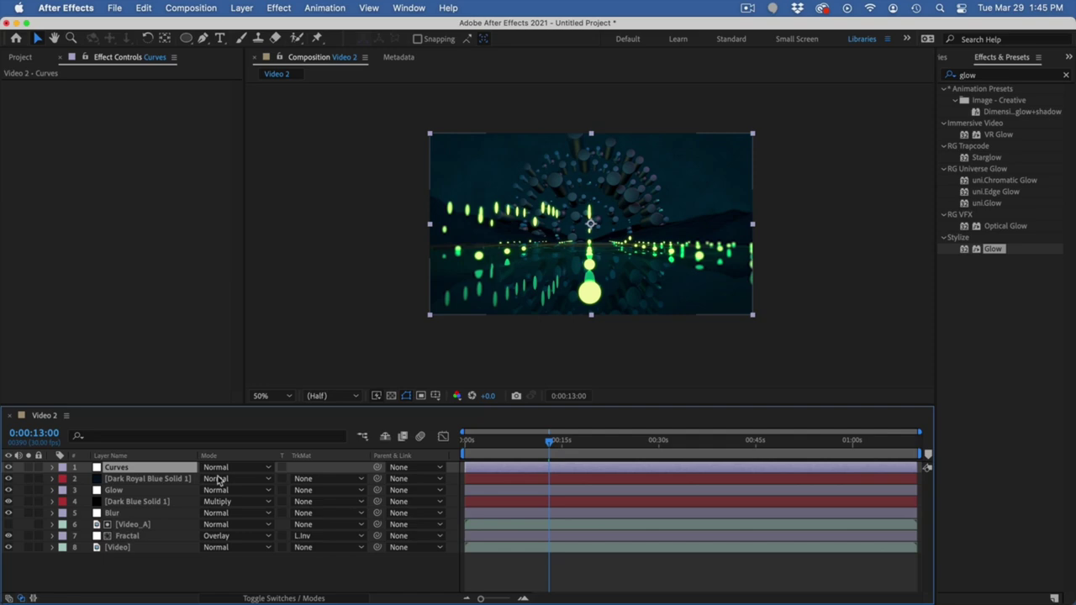
# - Apply the Color Correction Curves effect to the Curves layer and raise the RGB curve's midpoint slightly
pyautogui.click(278, 7)
pyautogui.moveTo(328, 170)
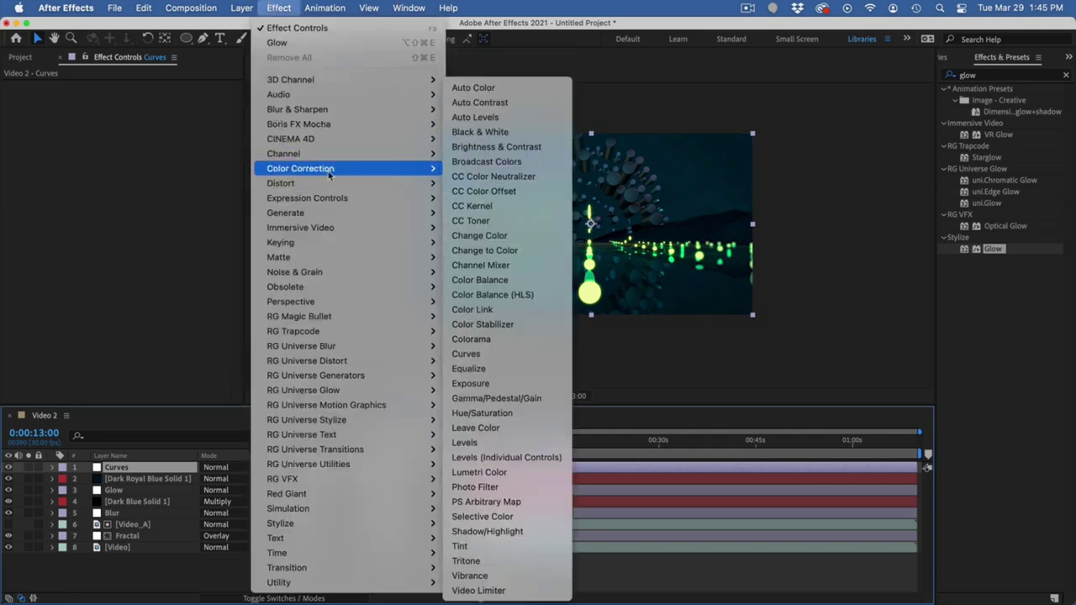
pyautogui.click(489, 353)
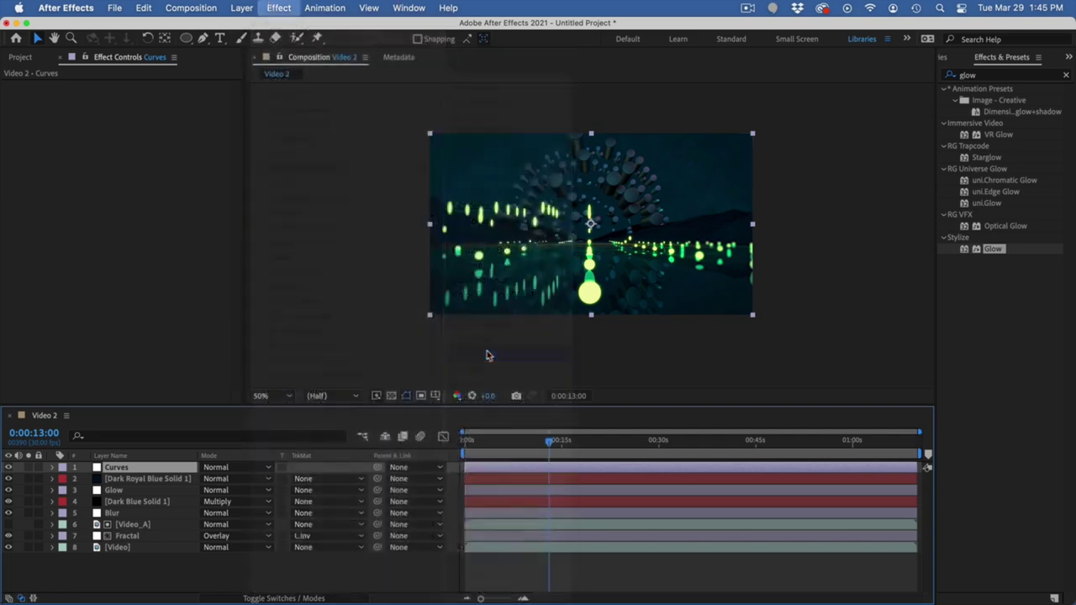
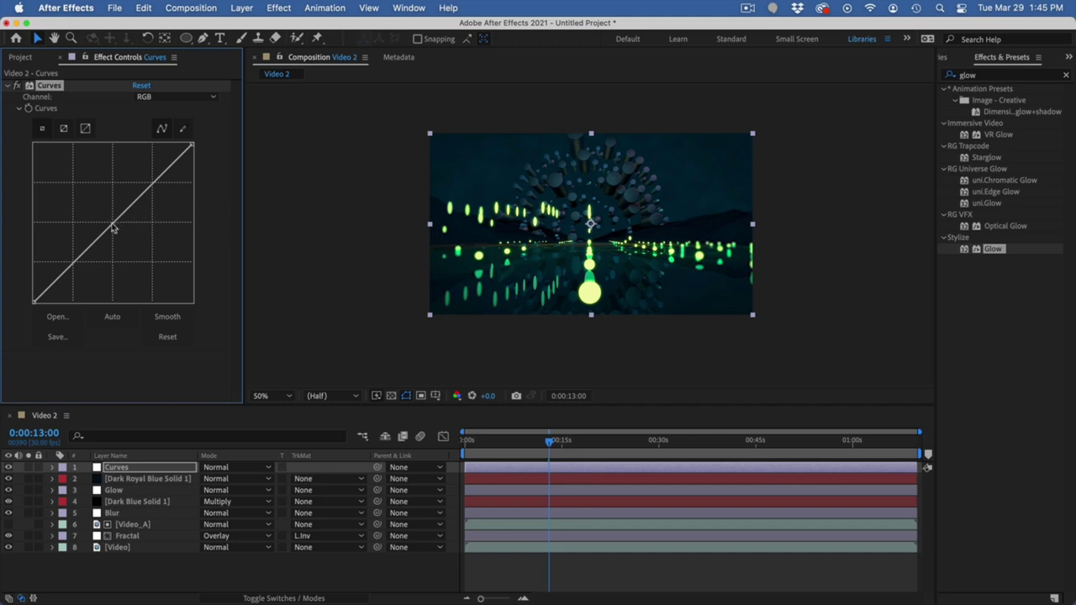
pyautogui.moveTo(114, 227)
pyautogui.mouseDown()
pyautogui.moveTo(101, 213)
pyautogui.moveTo(107, 221)
pyautogui.mouseUp()
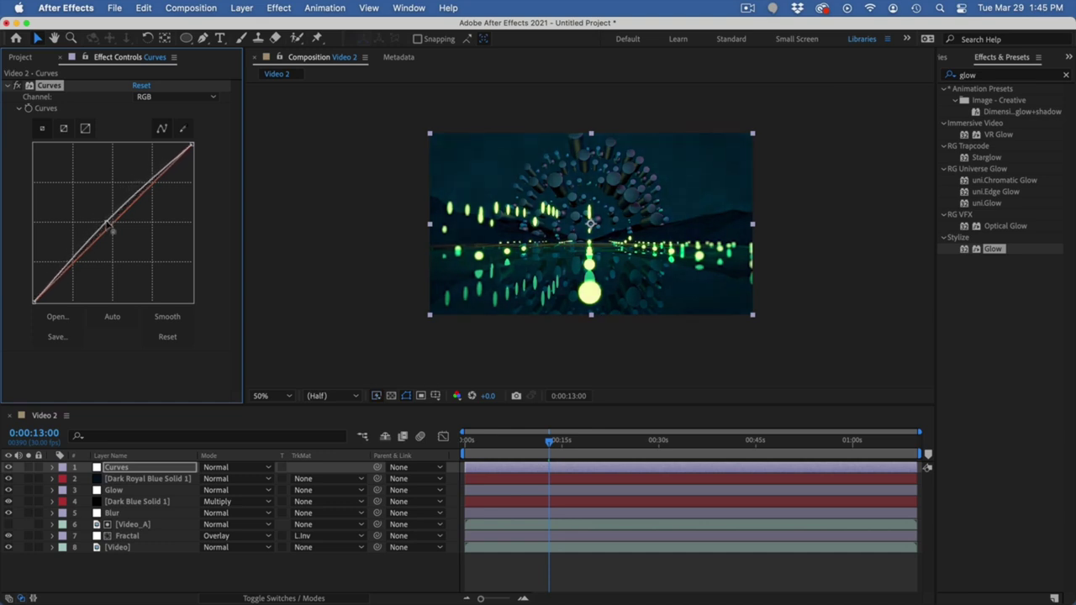
# - Raise the midpoint of the Red channel curve slightly and examine the tint on the cylinders up close
pyautogui.click(213, 97)
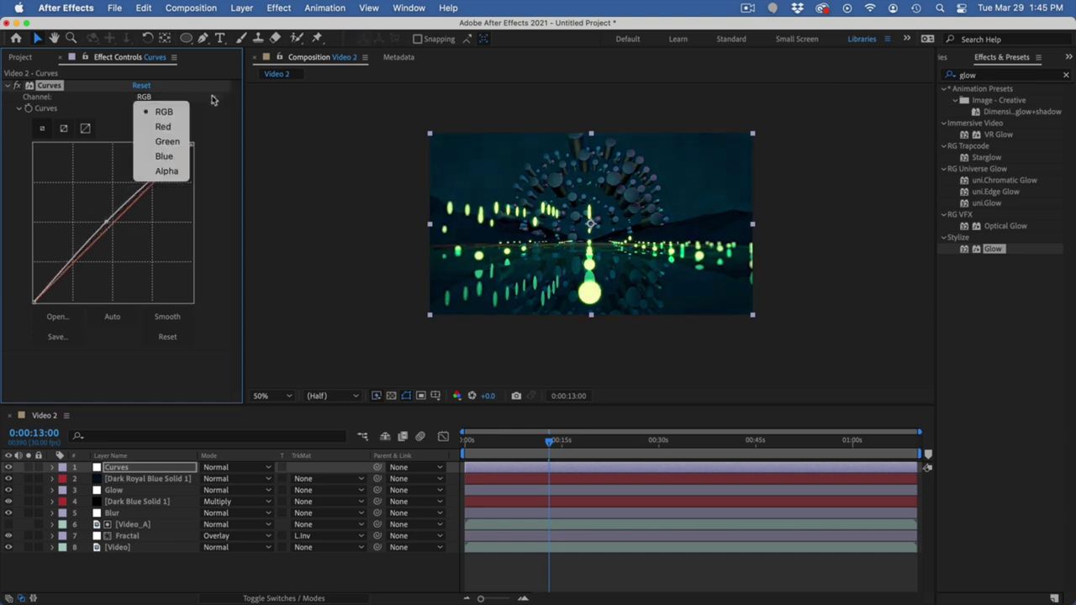
pyautogui.click(175, 127)
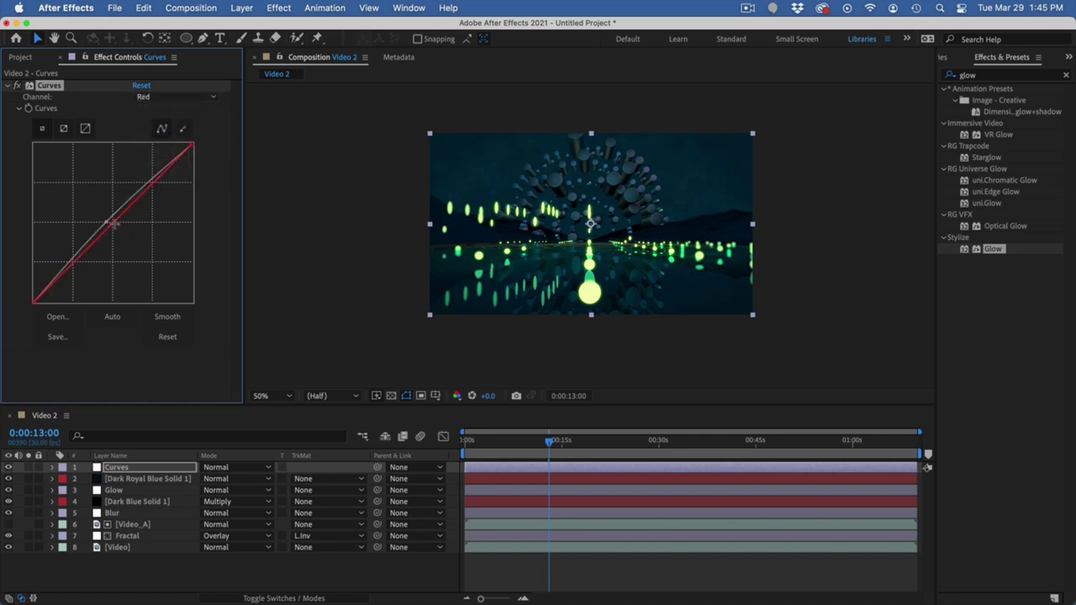
pyautogui.moveTo(113, 224)
pyautogui.mouseDown()
pyautogui.moveTo(97, 186)
pyautogui.moveTo(109, 216)
pyautogui.mouseUp()
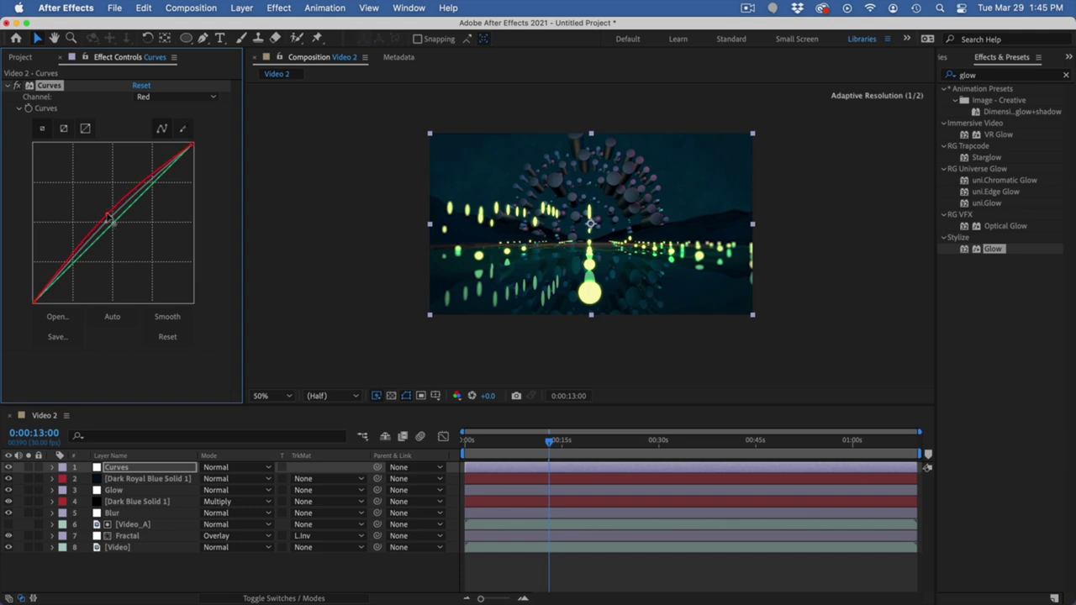
pyautogui.press('/')
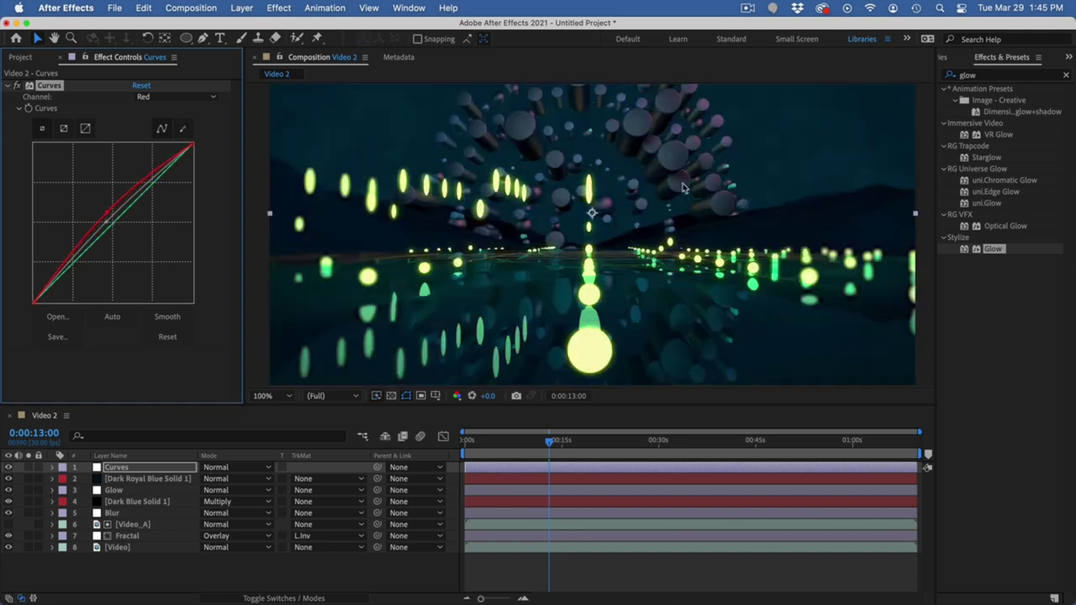
pyautogui.press(',')
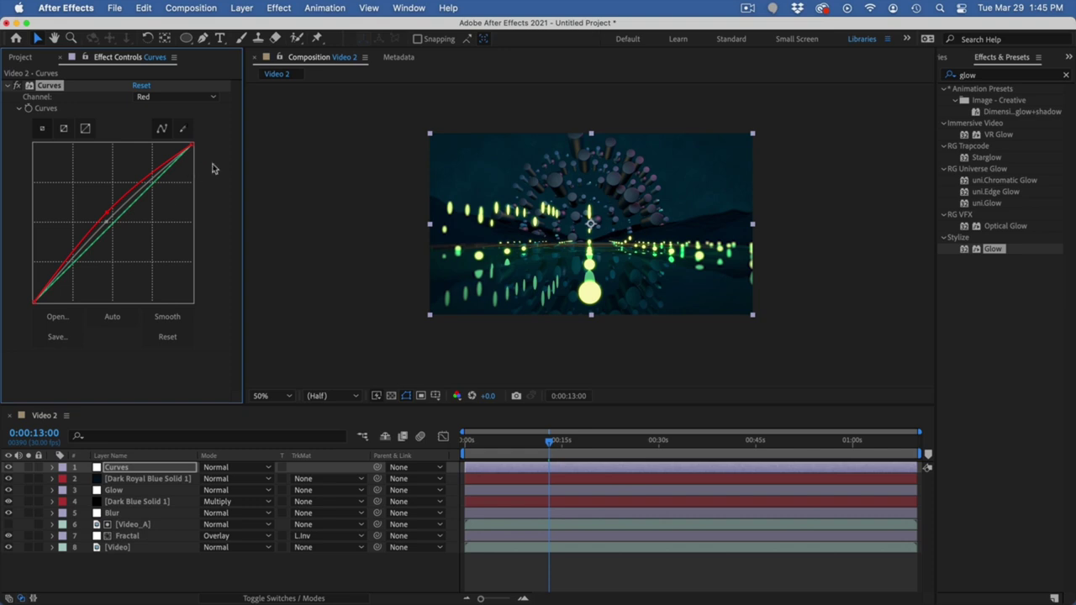
# - Add a midpoint on the Green channel curve and pull the Blue channel curve slightly below the diagonal
pyautogui.click(202, 97)
pyautogui.click(165, 139)
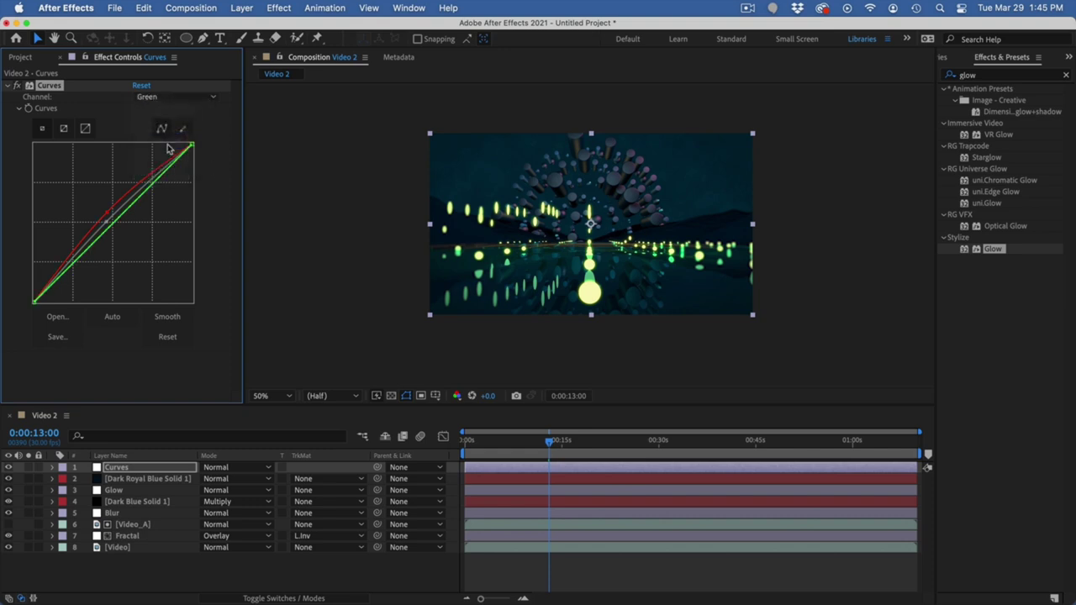
pyautogui.moveTo(113, 223)
pyautogui.mouseDown()
pyautogui.moveTo(137, 245)
pyautogui.moveTo(117, 184)
pyautogui.moveTo(106, 212)
pyautogui.moveTo(114, 181)
pyautogui.moveTo(103, 239)
pyautogui.moveTo(112, 215)
pyautogui.mouseUp()
pyautogui.click(181, 97)
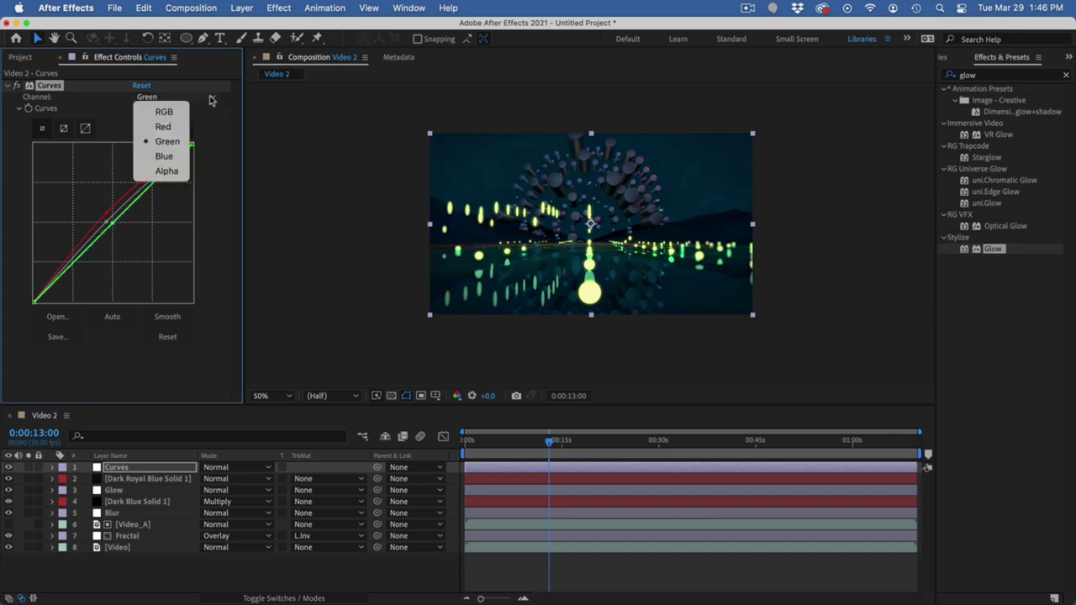
pyautogui.click(160, 157)
pyautogui.moveTo(123, 217); pyautogui.dragTo(130, 177)
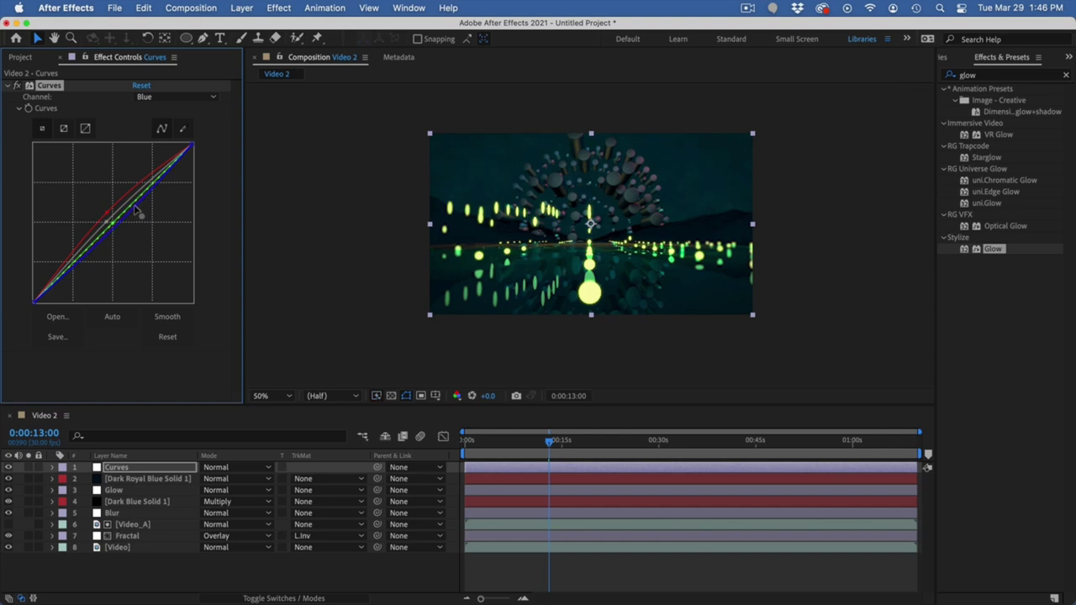
# - Shift the RGB curve's black point slightly inward and add an upper point pulled just below the diagonal
pyautogui.click(212, 97)
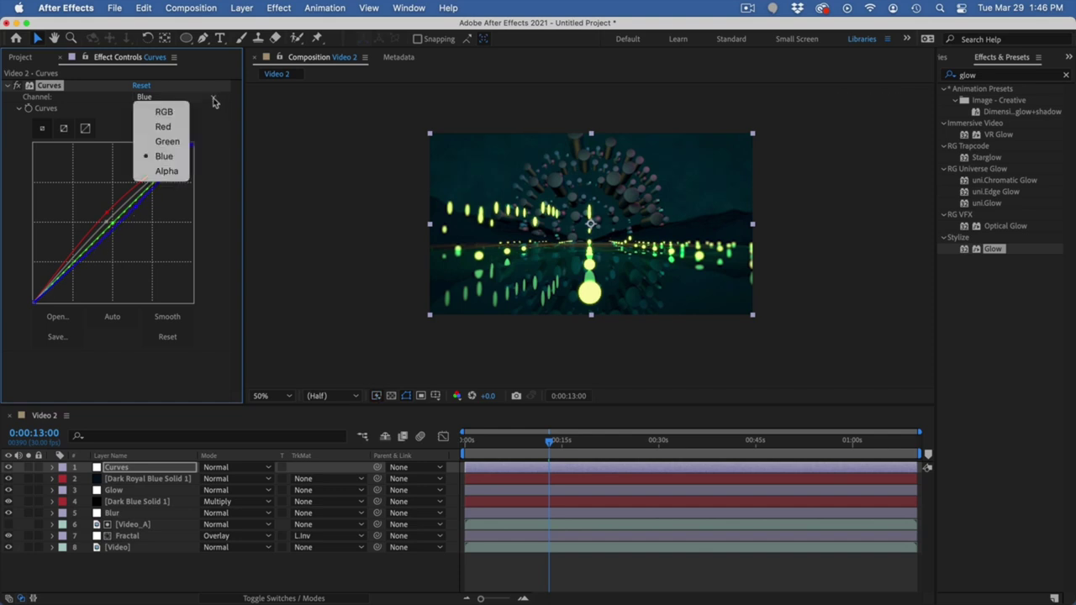
pyautogui.click(159, 106)
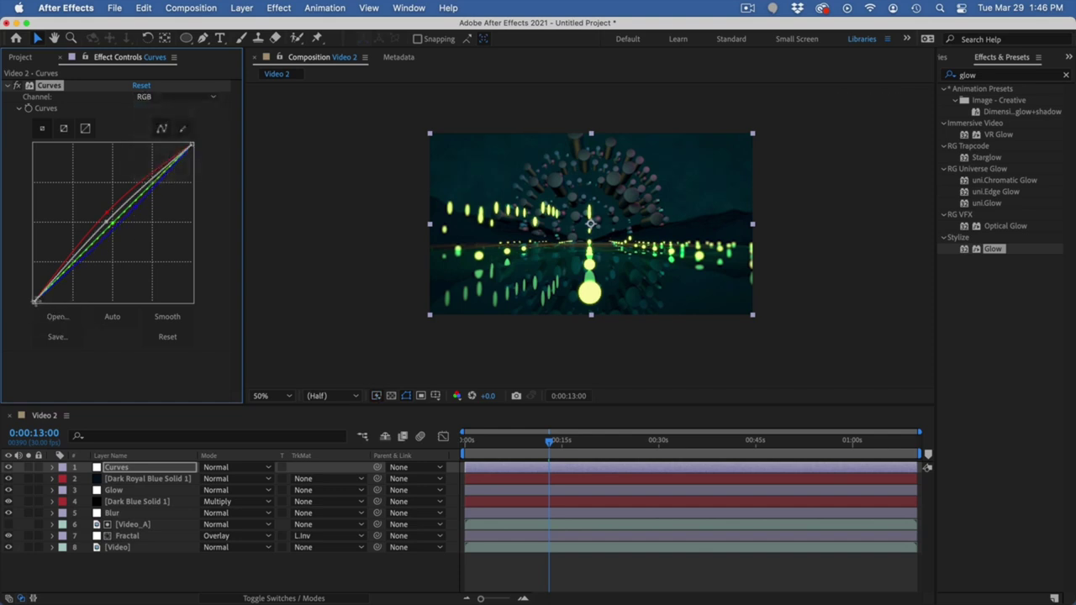
pyautogui.moveTo(33, 301)
pyautogui.mouseDown()
pyautogui.moveTo(48, 304)
pyautogui.moveTo(25, 313)
pyautogui.moveTo(37, 308)
pyautogui.mouseUp()
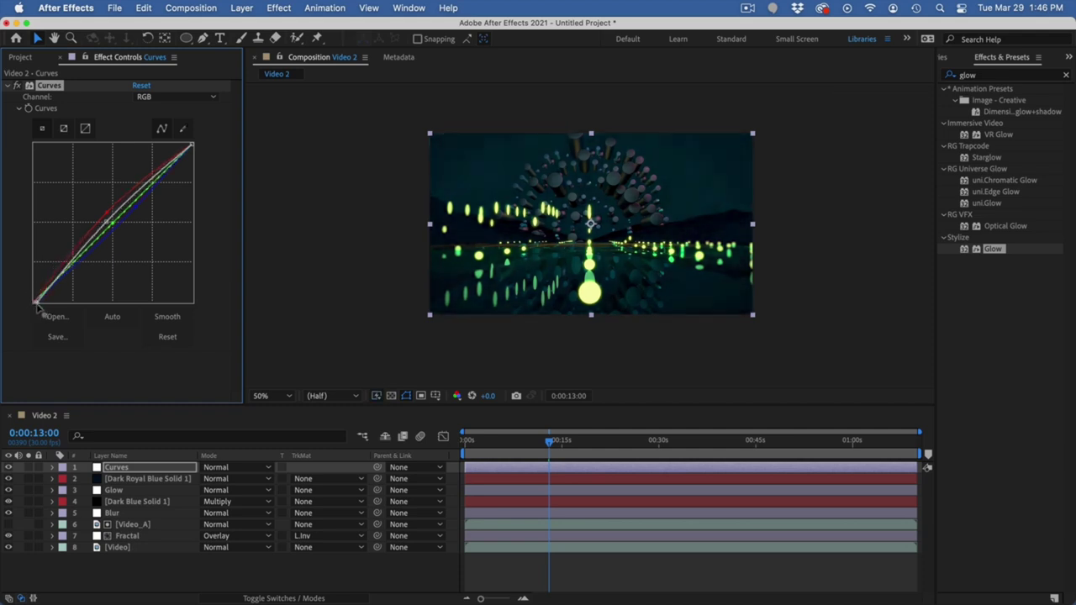
pyautogui.moveTo(194, 150)
pyautogui.mouseDown()
pyautogui.moveTo(184, 153)
pyautogui.moveTo(198, 143)
pyautogui.mouseUp()
pyautogui.moveTo(152, 178); pyautogui.dragTo(156, 198)
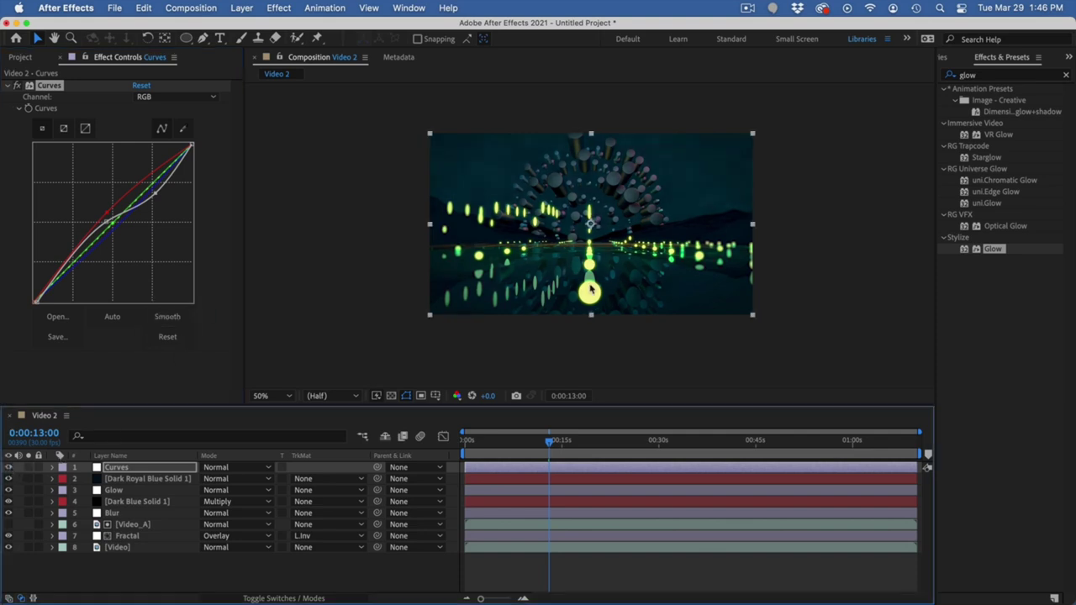
pyautogui.press('/')
pyautogui.click(379, 350)
# - At 0:01:04:12, add a two-line text layer reading "Animation by" with the animator's full name beneath it
pyautogui.moveTo(853, 441); pyautogui.dragTo(881, 438)
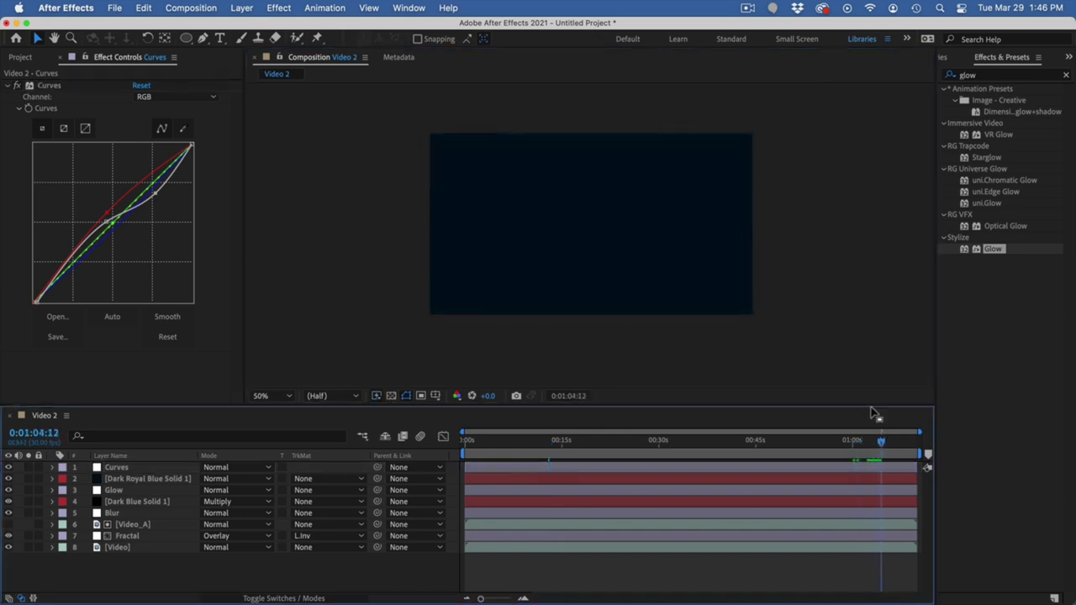
pyautogui.click(220, 39)
pyautogui.click(553, 215)
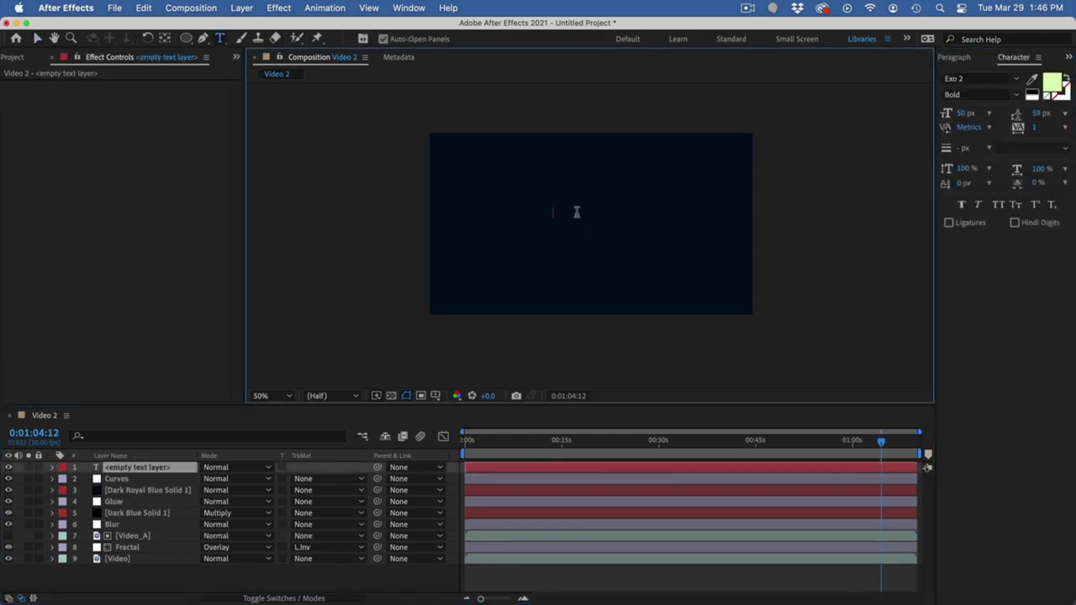
pyautogui.write('Animation')
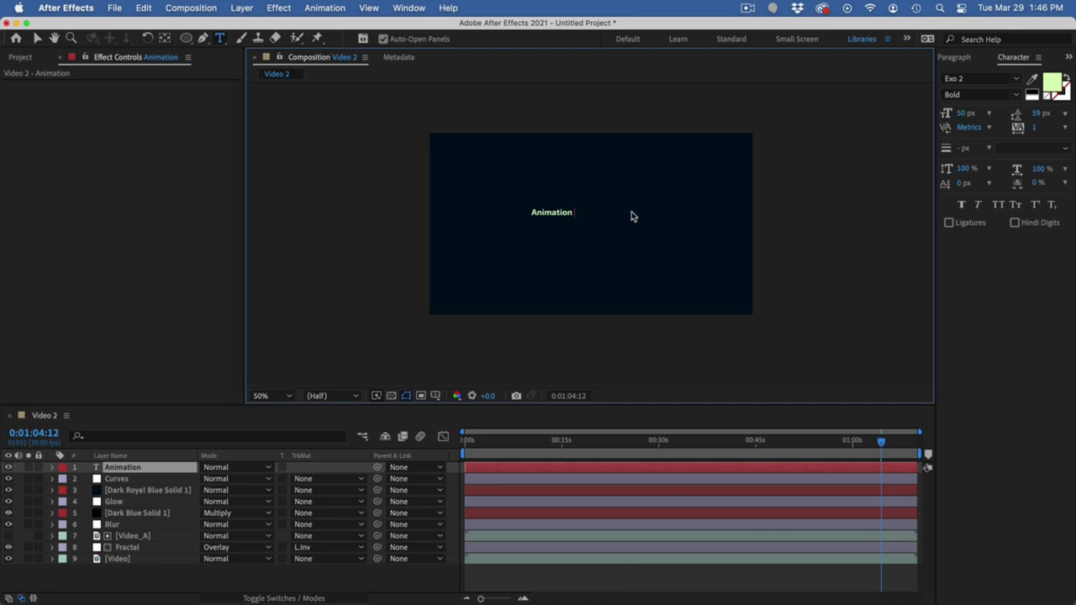
pyautogui.write(' by ')
pyautogui.write('Pete Ma')
pyautogui.write('ric')
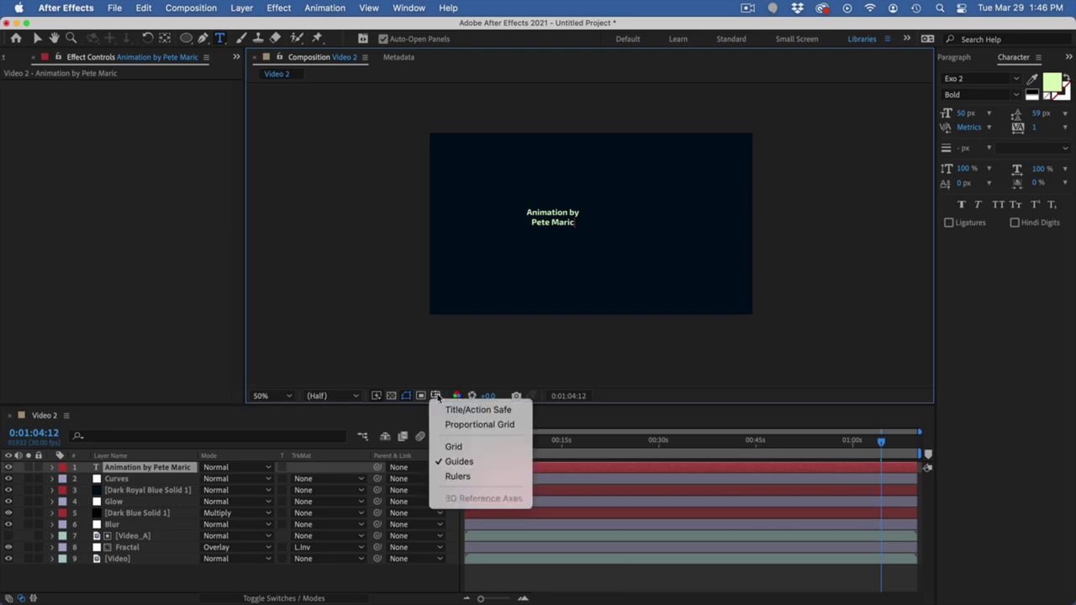
# - Show the Title/Action Safe guides and move the credit text to the centre of the frame
pyautogui.click(434, 395)
pyautogui.click(453, 410)
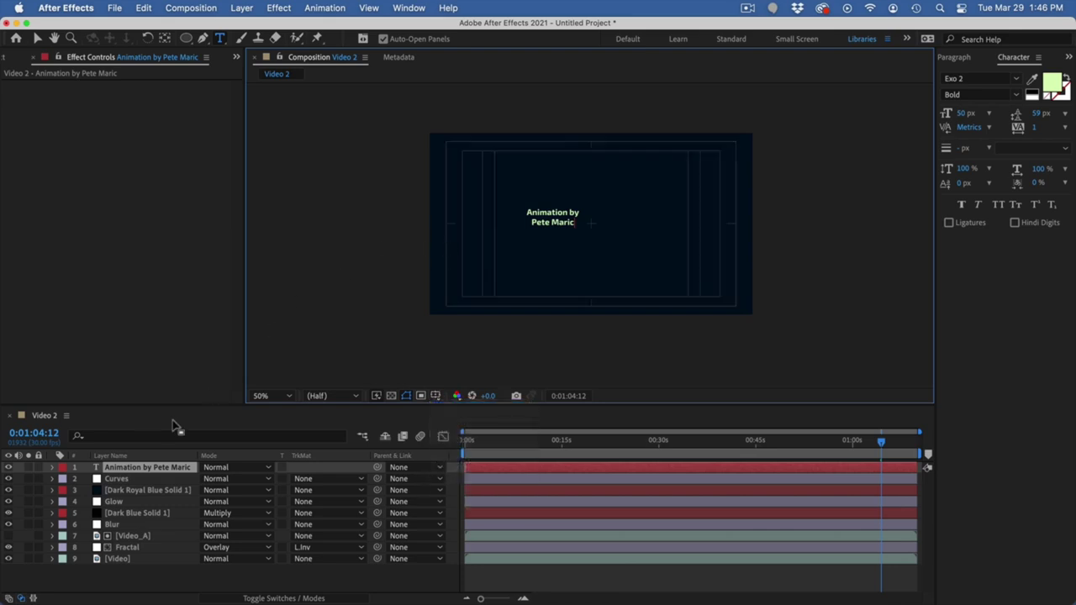
pyautogui.click(125, 468)
pyautogui.click(37, 39)
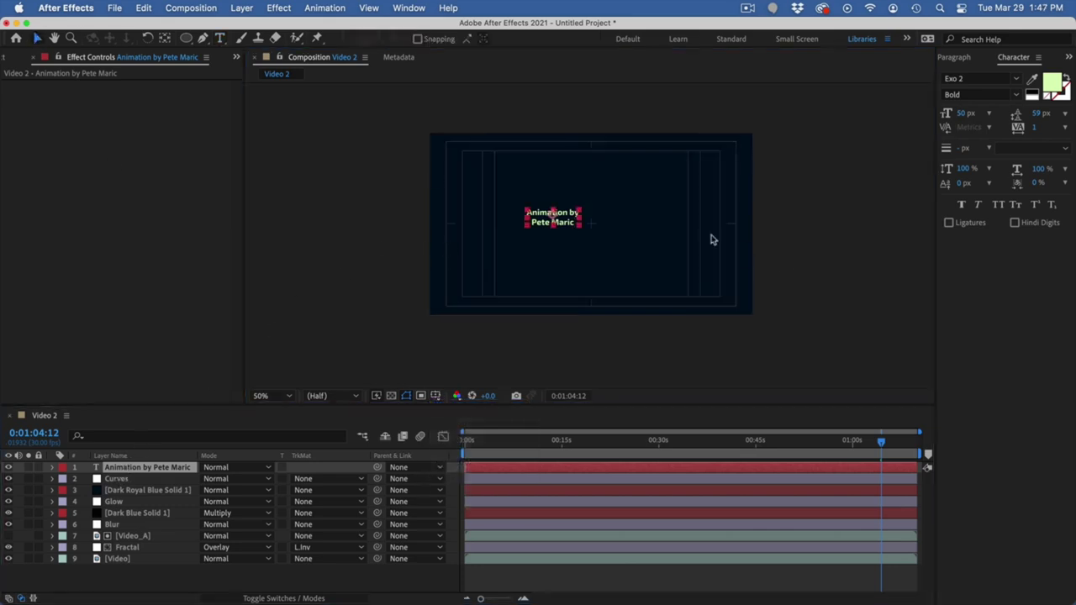
pyautogui.scroll(1, 711, 238)
pyautogui.moveTo(544, 195); pyautogui.dragTo(622, 206)
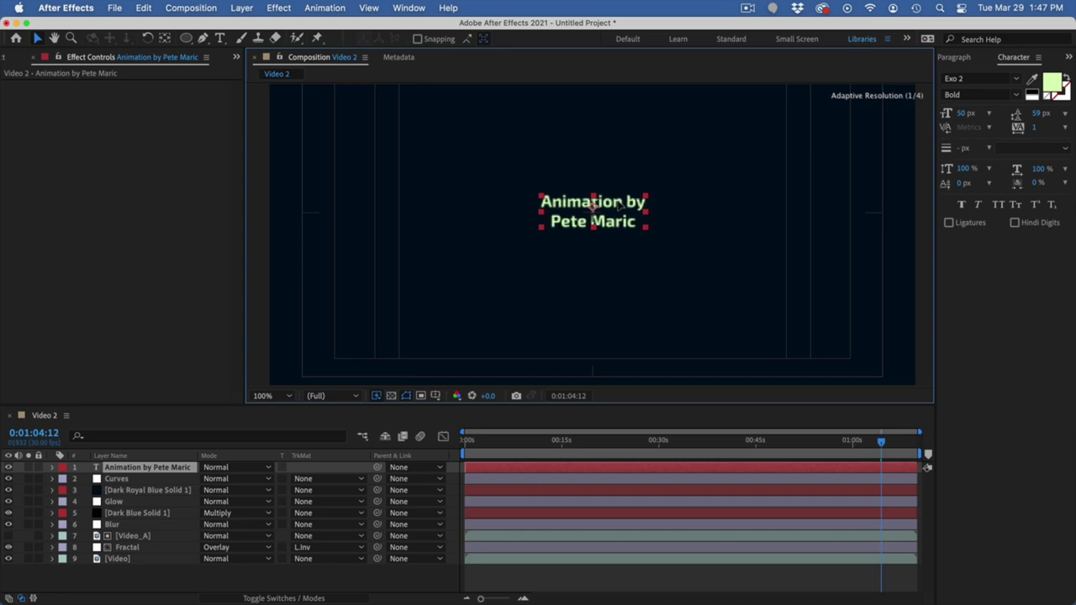
pyautogui.scroll(-1, 562, 257)
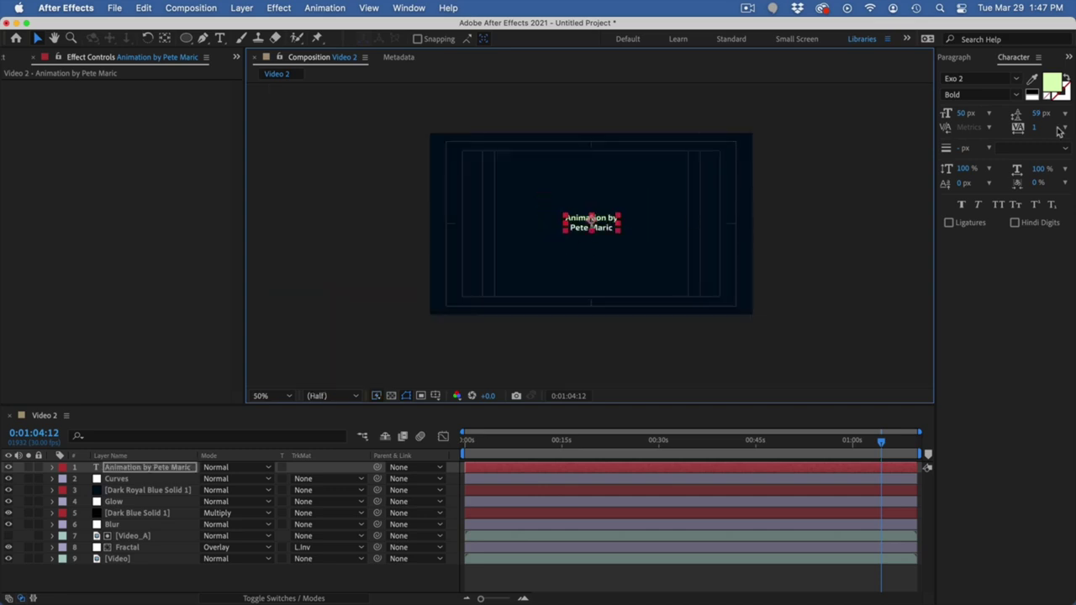
pyautogui.press('.')
# - Set the font style of the credit's "Animation by" line to Regular
pyautogui.click(221, 39)
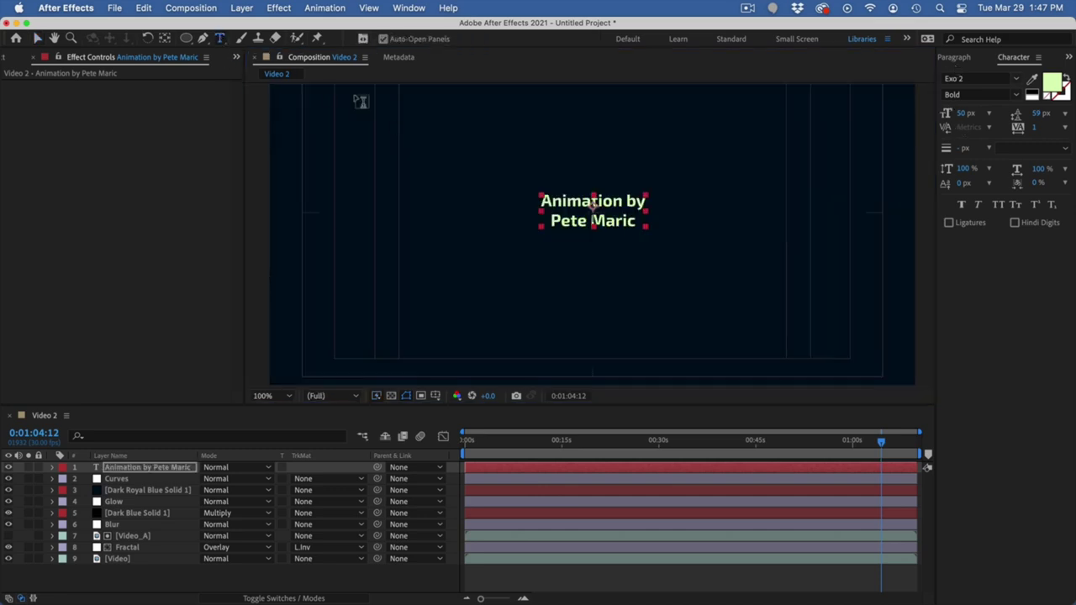
pyautogui.click(592, 220)
pyautogui.moveTo(647, 202); pyautogui.dragTo(504, 183)
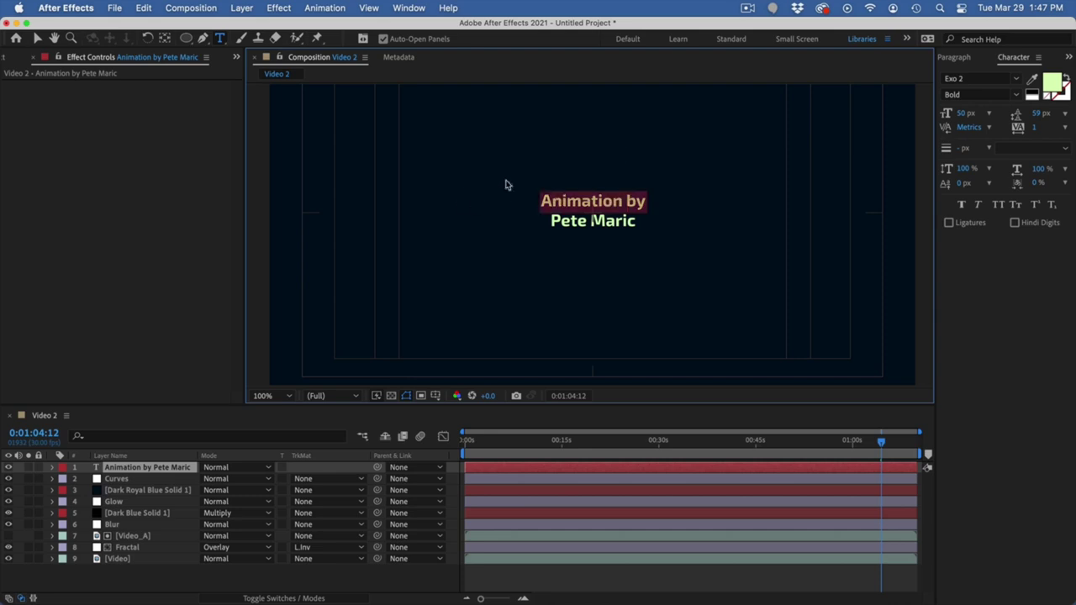
pyautogui.click(1016, 96)
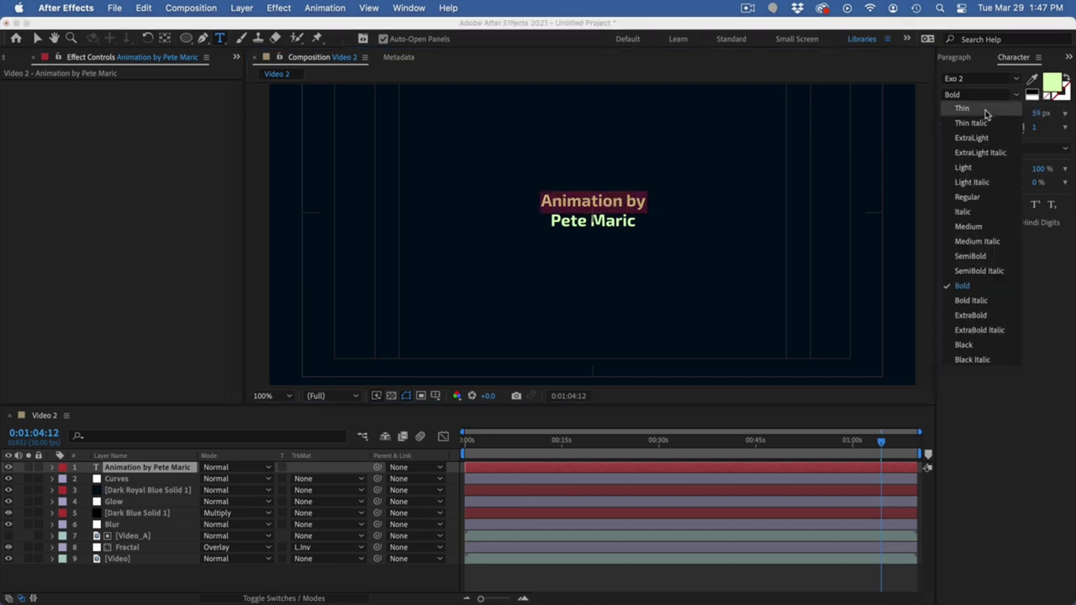
pyautogui.click(975, 197)
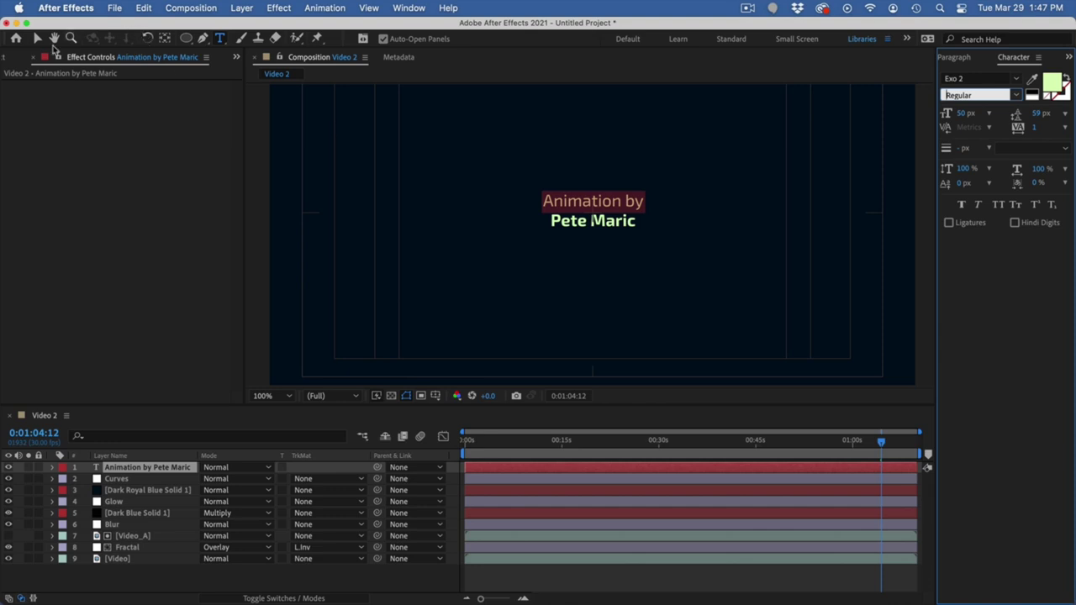
pyautogui.click(38, 39)
pyautogui.scroll(-1, 604, 277)
pyautogui.click(858, 218)
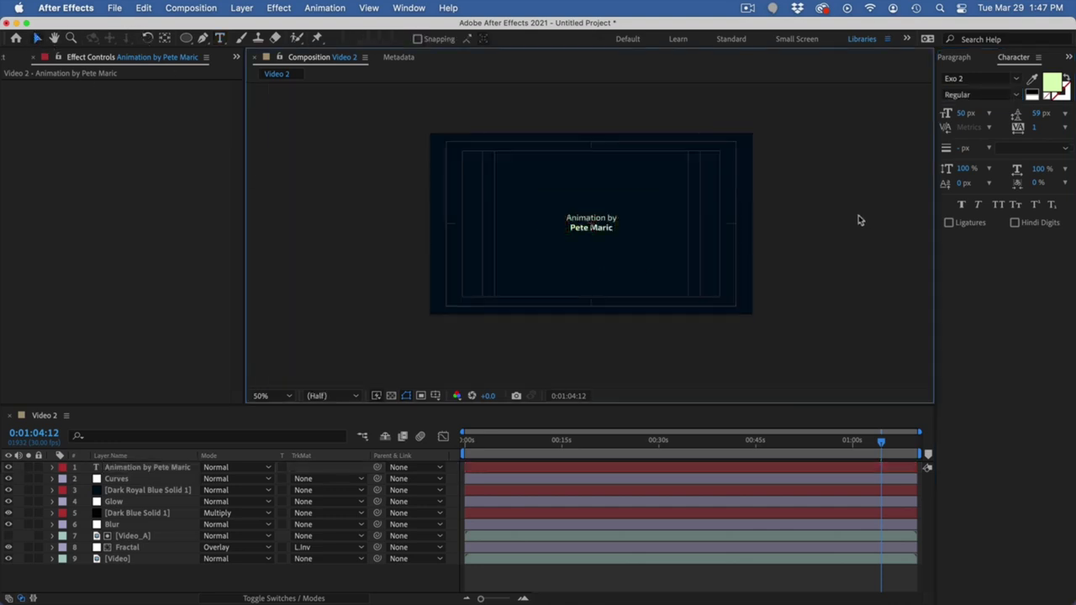
# - Hide the Title/Action Safe guides in the composition view
pyautogui.scroll(1, 592, 248)
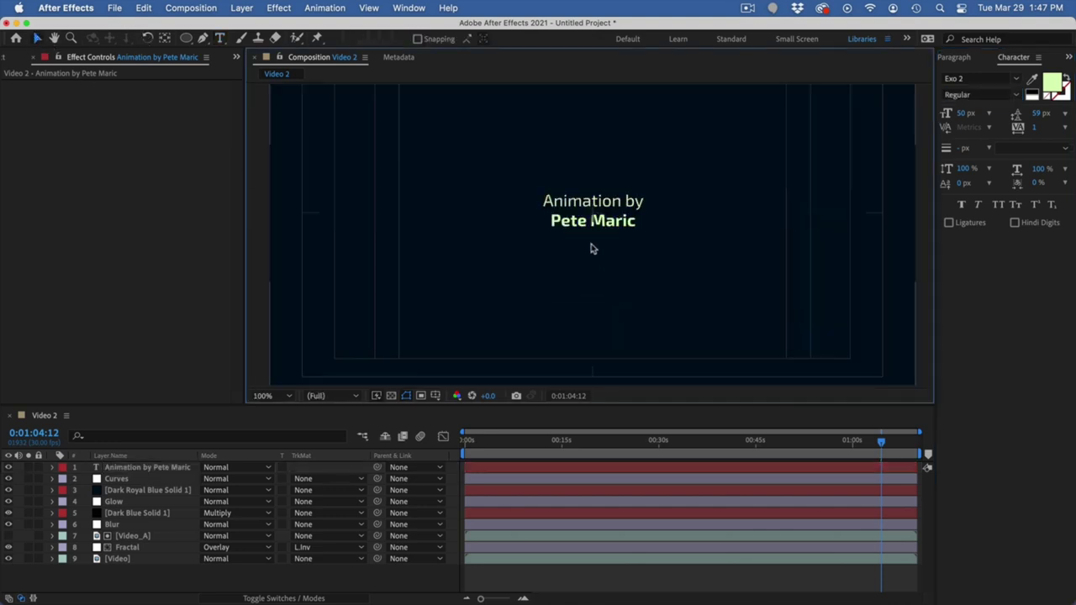
pyautogui.click(435, 395)
pyautogui.click(471, 410)
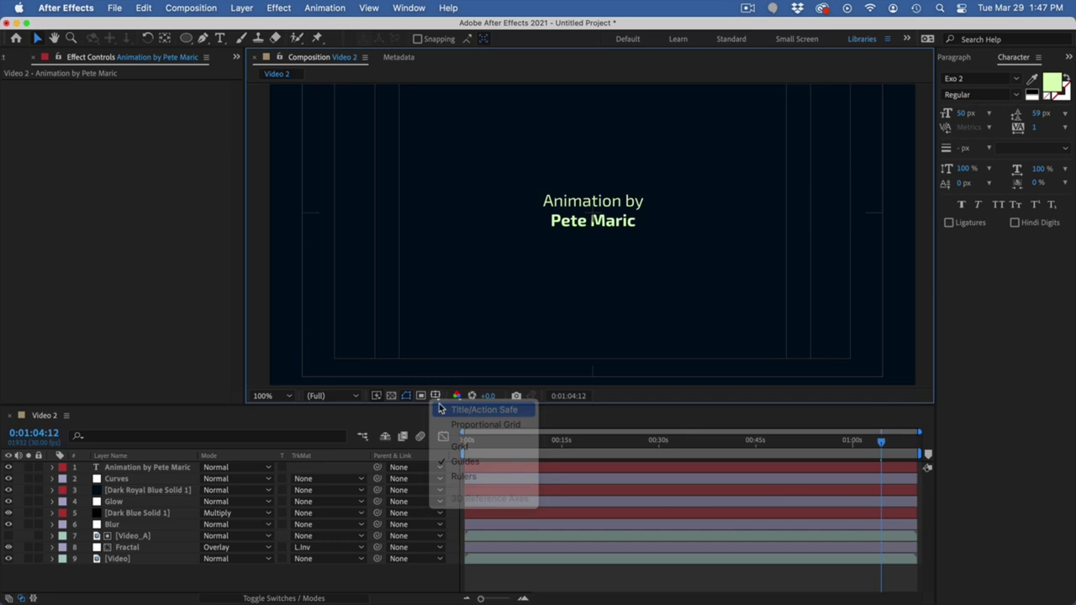
# - Add an Opacity text animator to the credit layer and set the animator's opacity to 0%
pyautogui.click(147, 468)
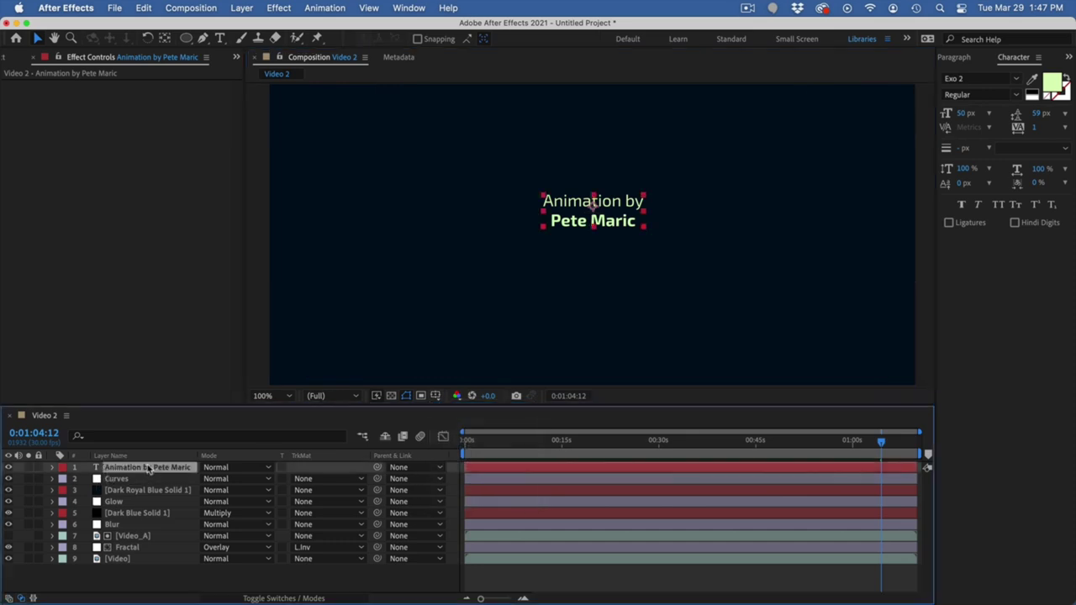
pyautogui.click(51, 468)
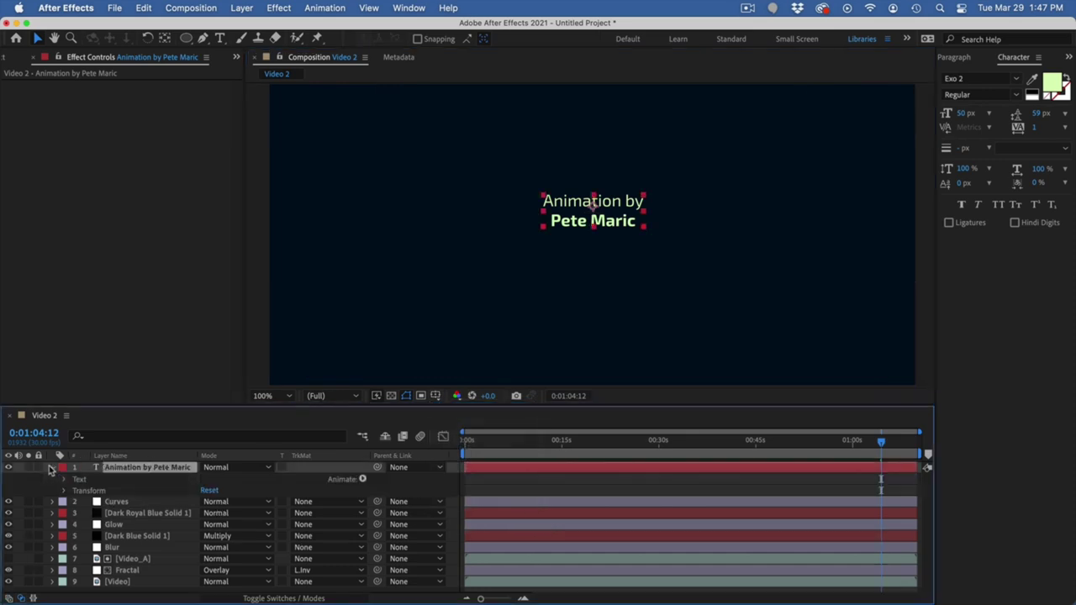
pyautogui.click(363, 479)
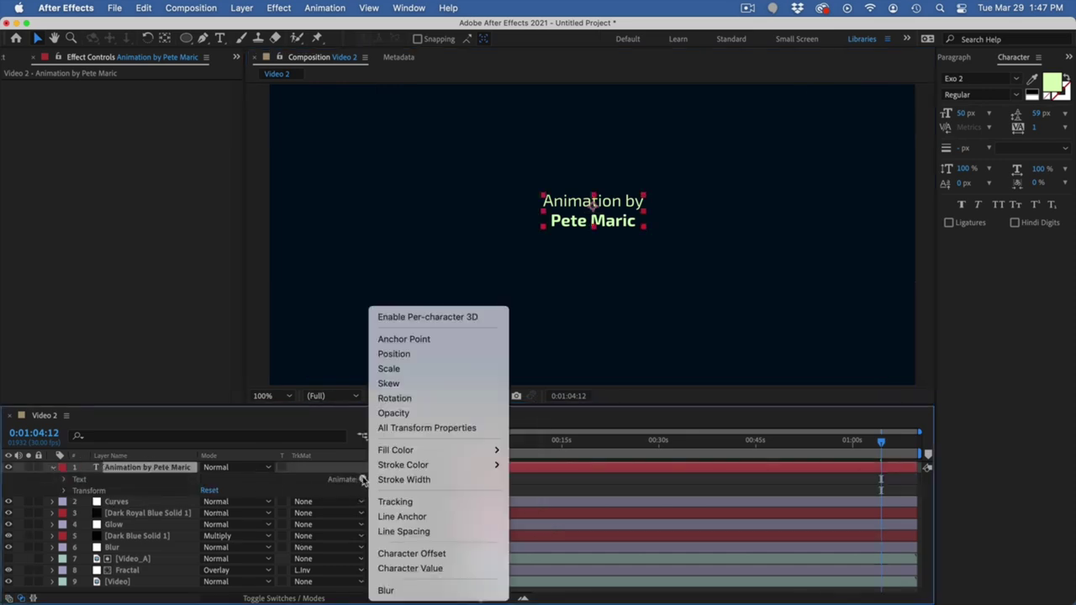
pyautogui.click(413, 413)
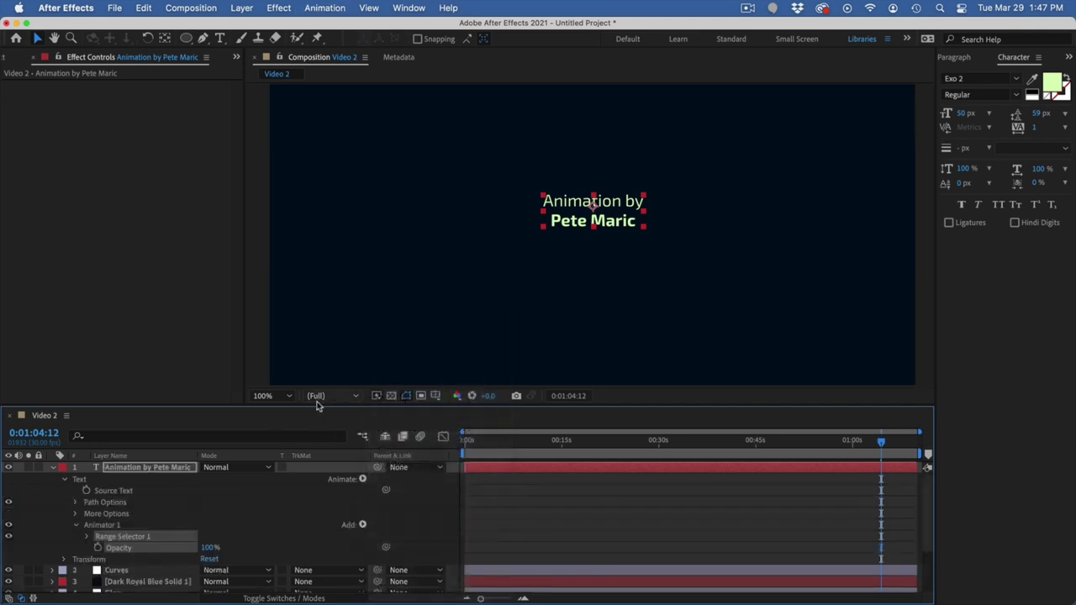
pyautogui.moveTo(316, 410); pyautogui.dragTo(317, 330)
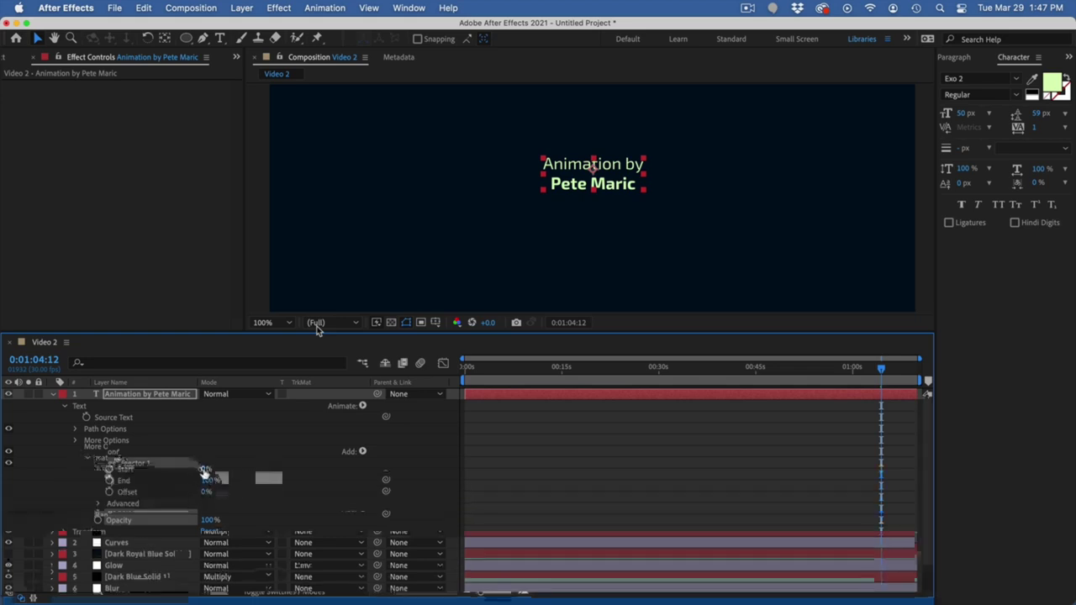
pyautogui.moveTo(203, 471)
pyautogui.mouseDown()
pyautogui.moveTo(219, 471)
pyautogui.moveTo(205, 470)
pyautogui.mouseUp()
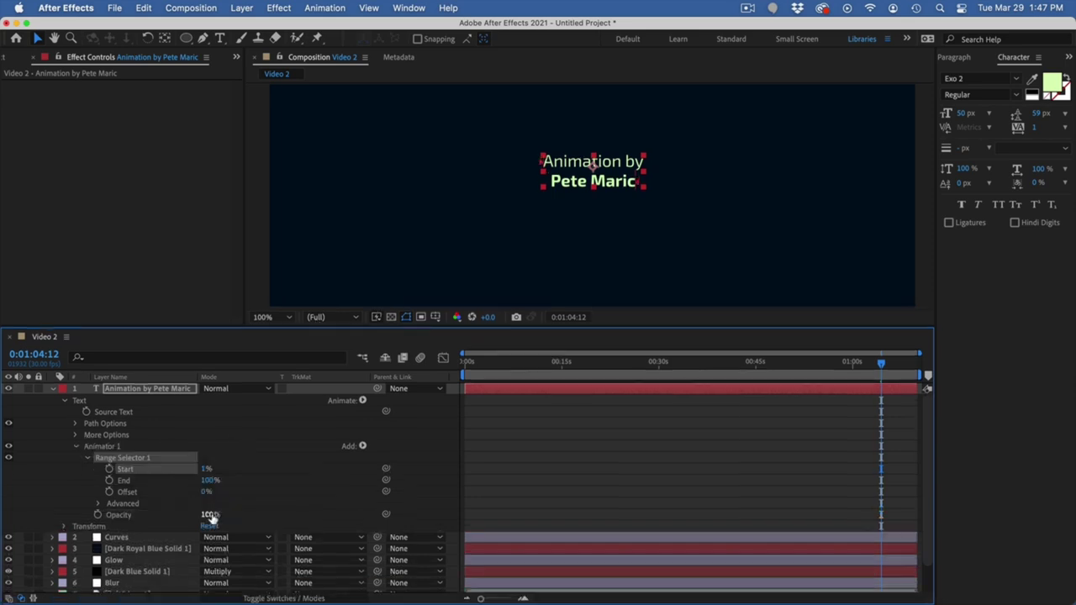
pyautogui.moveTo(209, 514); pyautogui.dragTo(21, 502)
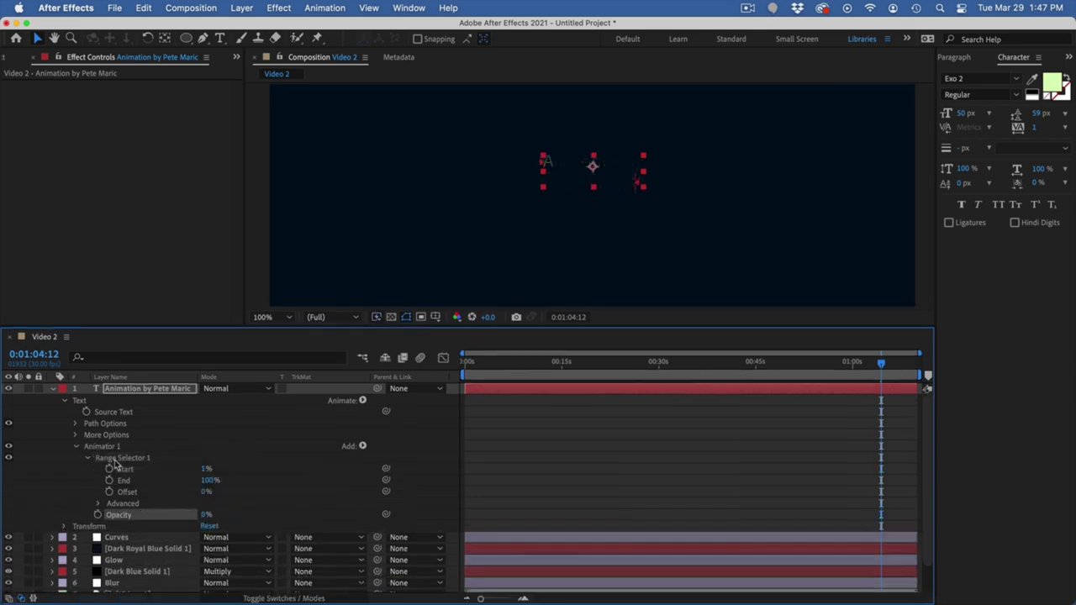
# - Keyframe the Range Selector's Start from 0% at 0:01:04:12 to 100% at 0:01:06:18
pyautogui.moveTo(204, 469); pyautogui.dragTo(159, 468)
pyautogui.moveTo(884, 367)
pyautogui.mouseDown()
pyautogui.moveTo(849, 365)
pyautogui.moveTo(880, 355)
pyautogui.moveTo(891, 364)
pyautogui.mouseUp()
pyautogui.scroll(-1, 463, 187)
pyautogui.click(109, 468)
pyautogui.moveTo(206, 468); pyautogui.dragTo(301, 464)
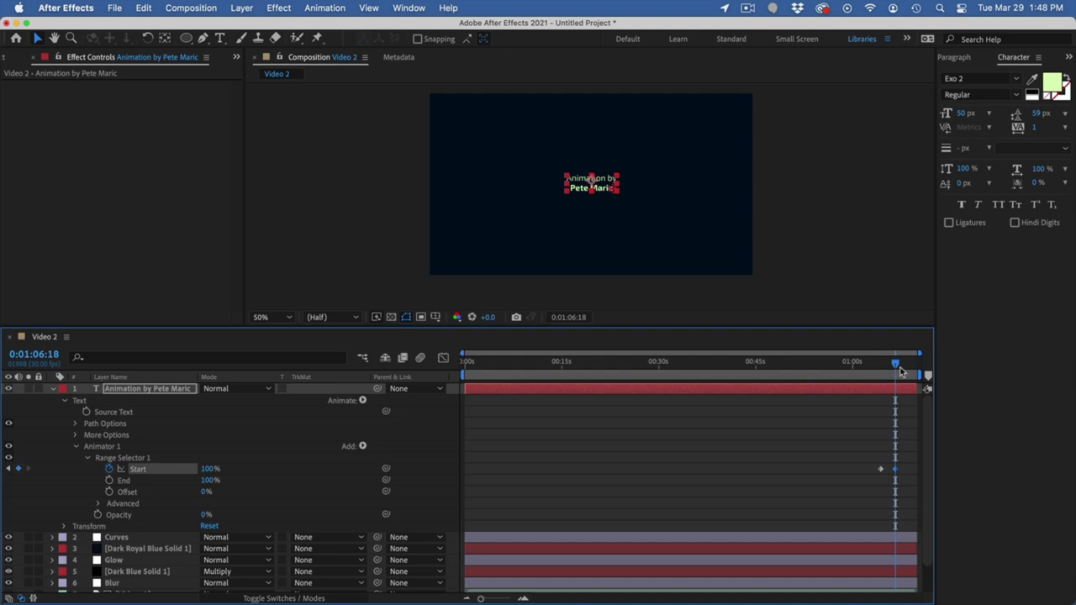
# - Preview the credit's letter-by-letter reveal from 0:01:03:14 and collapse the text layer's properties
pyautogui.moveTo(895, 363); pyautogui.dragTo(875, 363)
pyautogui.click(849, 247)
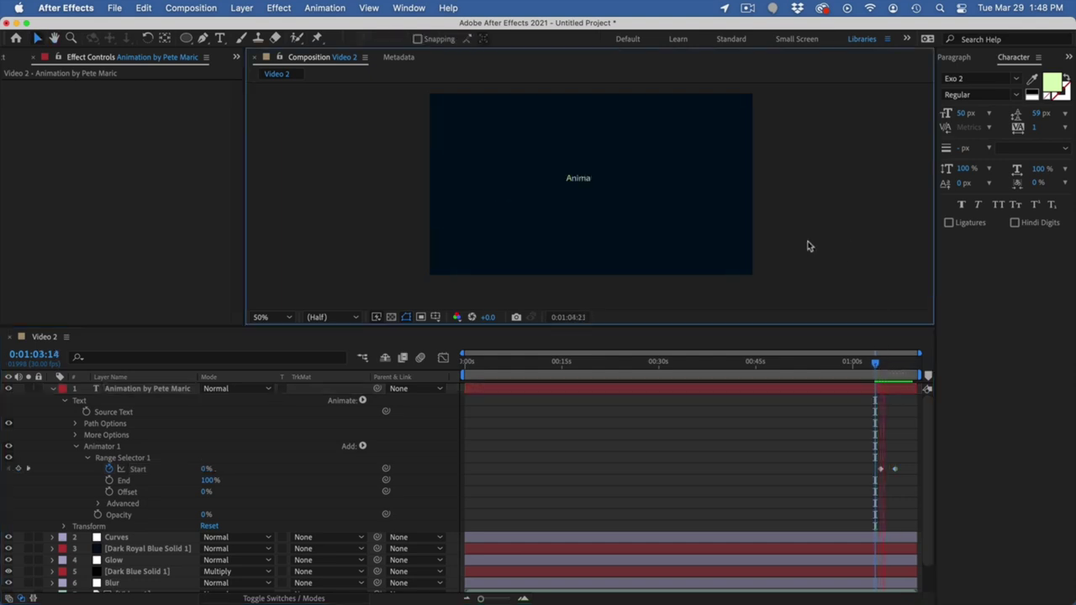
pyautogui.press('space')
pyautogui.click(53, 390)
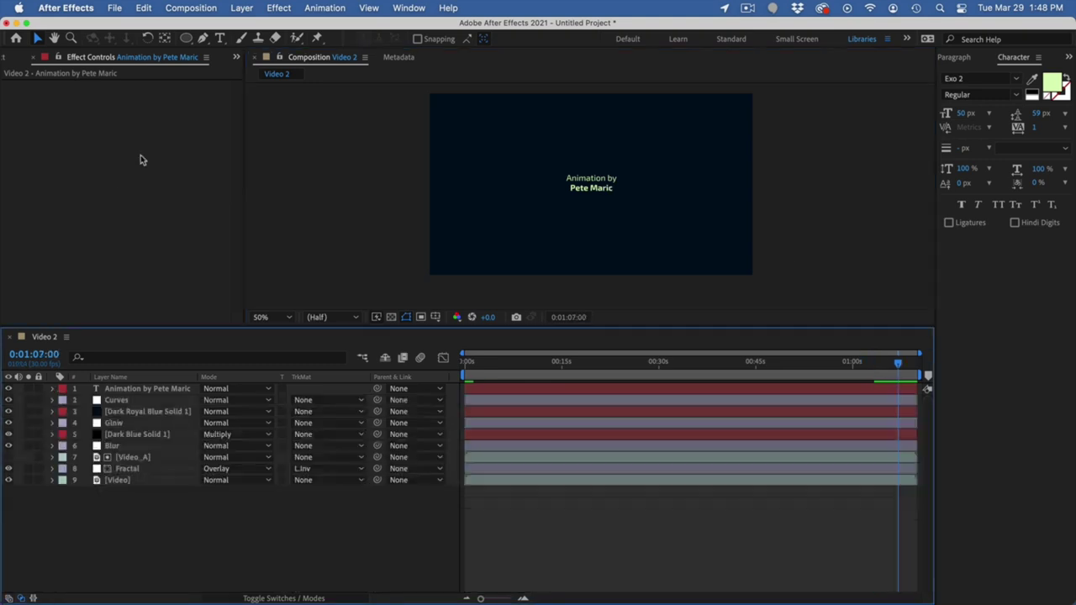
# - Add the soundtrack 01_Full Track.wav from the project assets as the top layer of the composition
pyautogui.moveTo(242, 160); pyautogui.dragTo(326, 155)
pyautogui.click(20, 57)
pyautogui.click(59, 194)
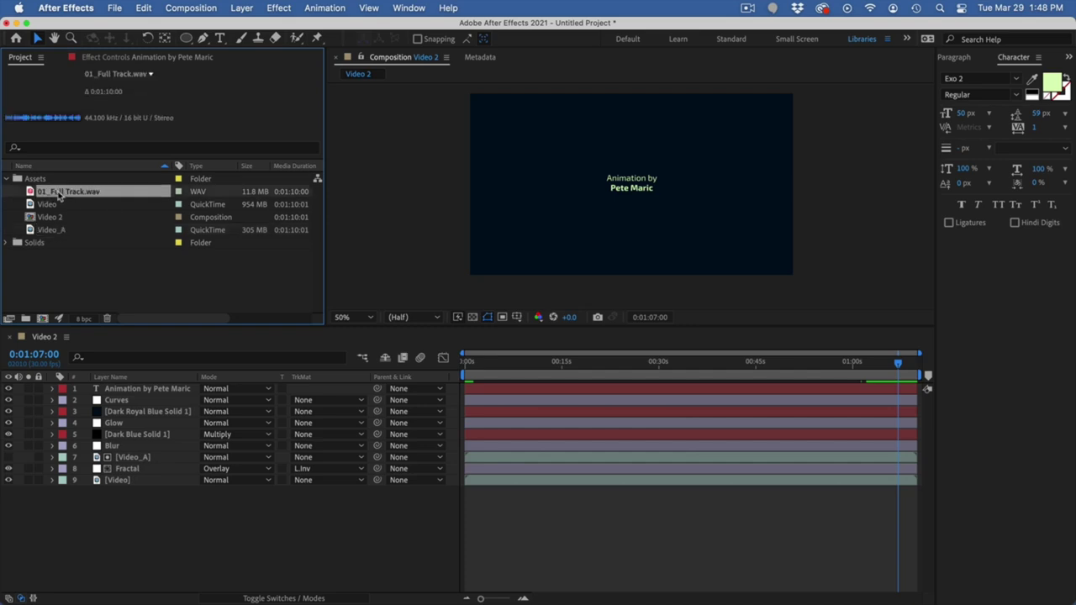
pyautogui.moveTo(29, 192); pyautogui.dragTo(121, 393)
# - Select all layers, add the composition to the render queue and accept its render settings at Best quality and Full resolution
pyautogui.moveTo(117, 531); pyautogui.dragTo(126, 365)
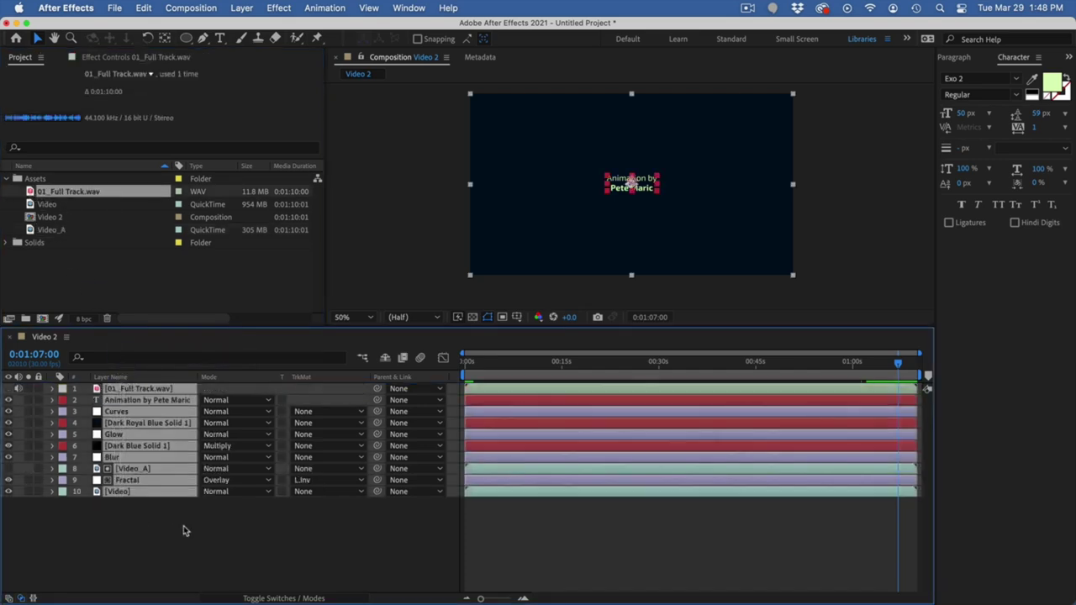
pyautogui.click(193, 7)
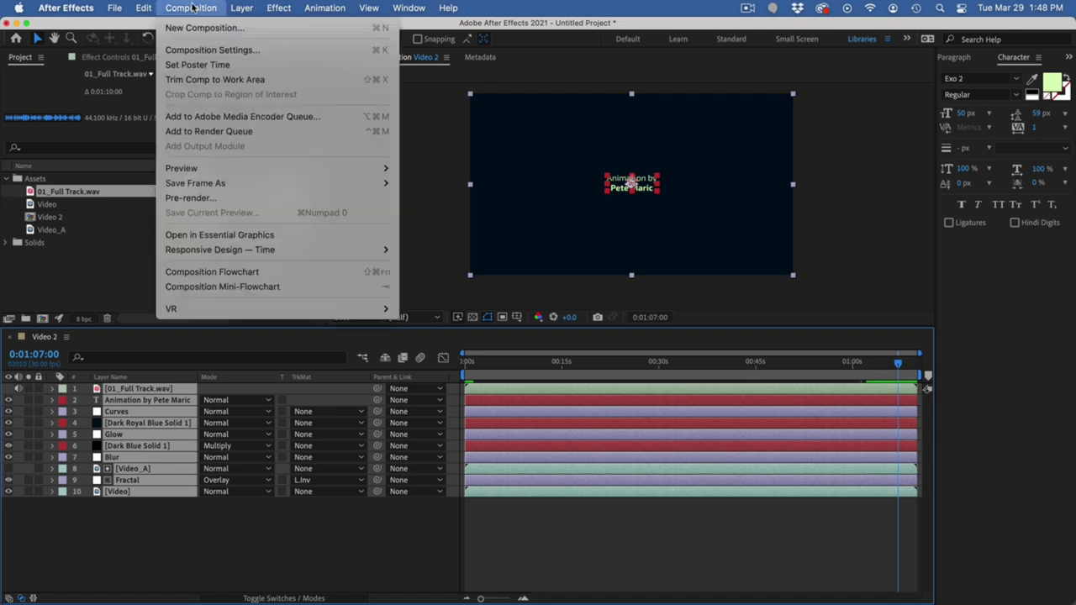
pyautogui.click(218, 131)
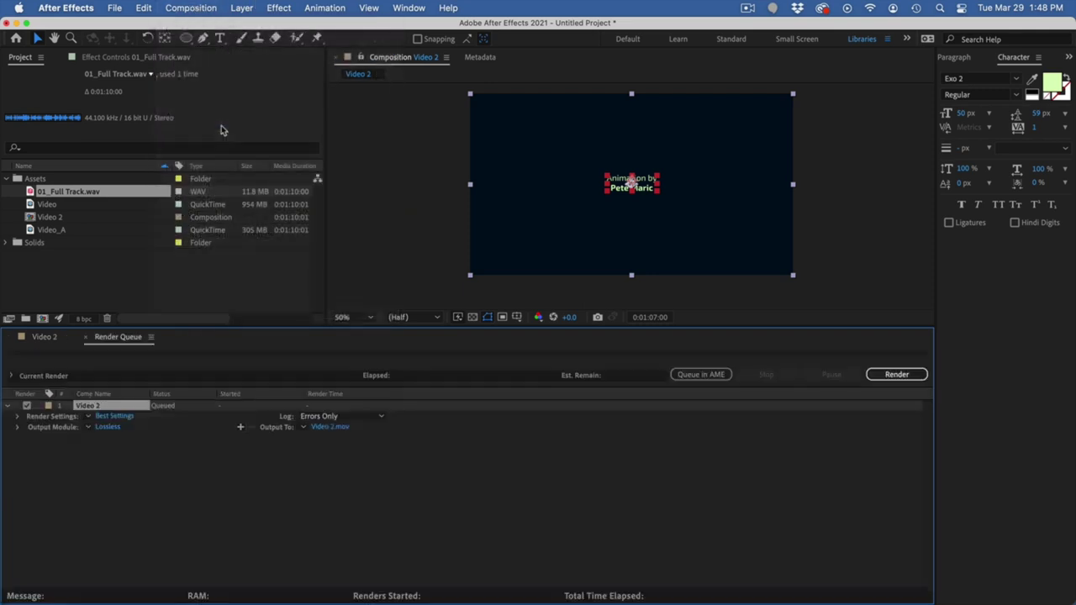
pyautogui.click(115, 416)
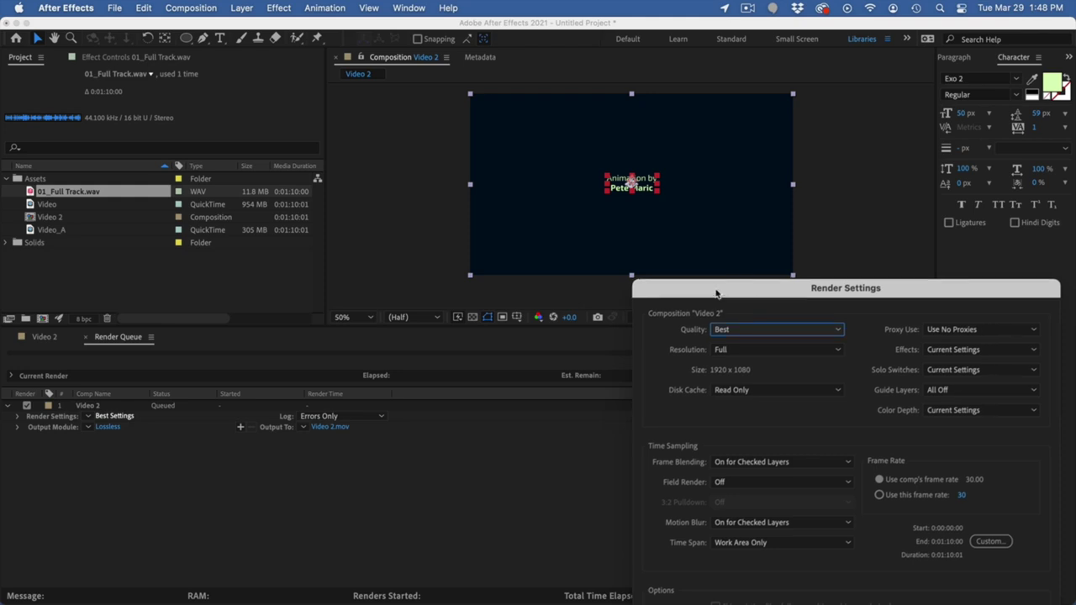
pyautogui.moveTo(734, 295); pyautogui.dragTo(445, 204)
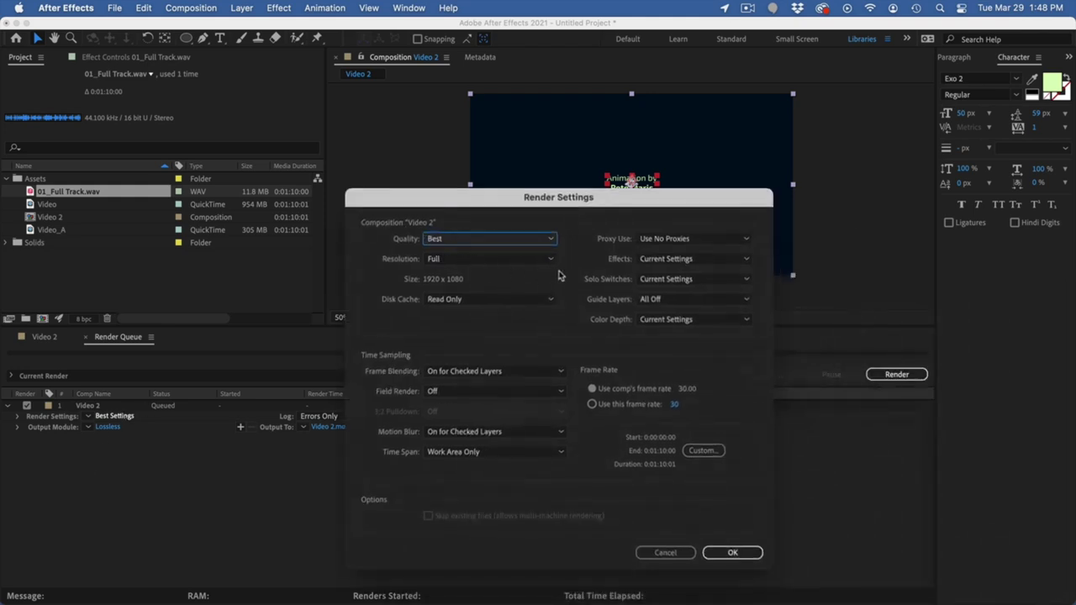
pyautogui.click(748, 552)
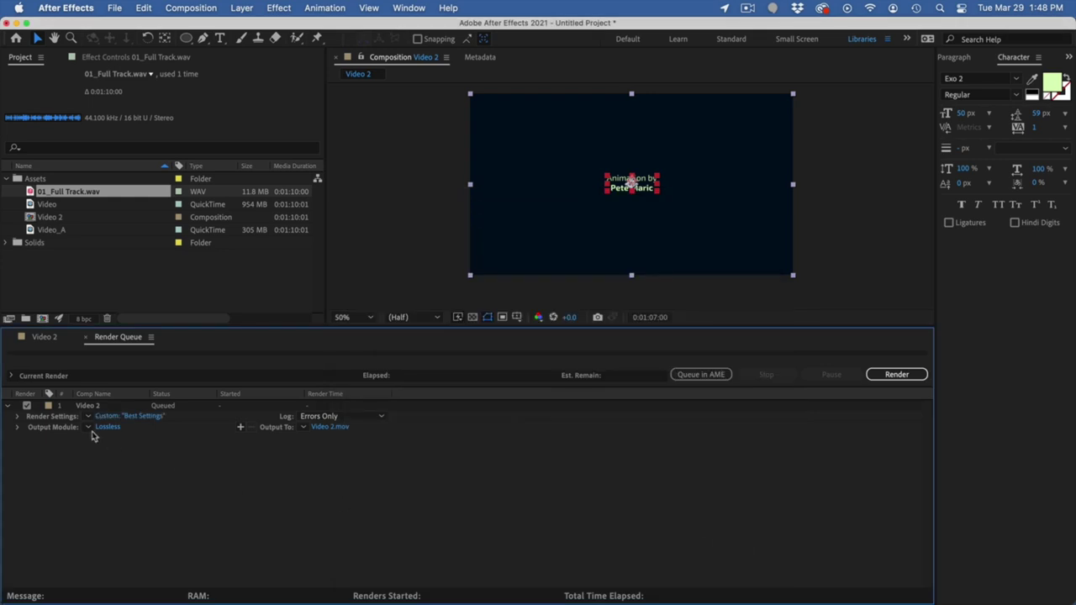
# - Set the output module's QuickTime video codec to Apple ProRes 422 and accept the audio format options
pyautogui.click(108, 426)
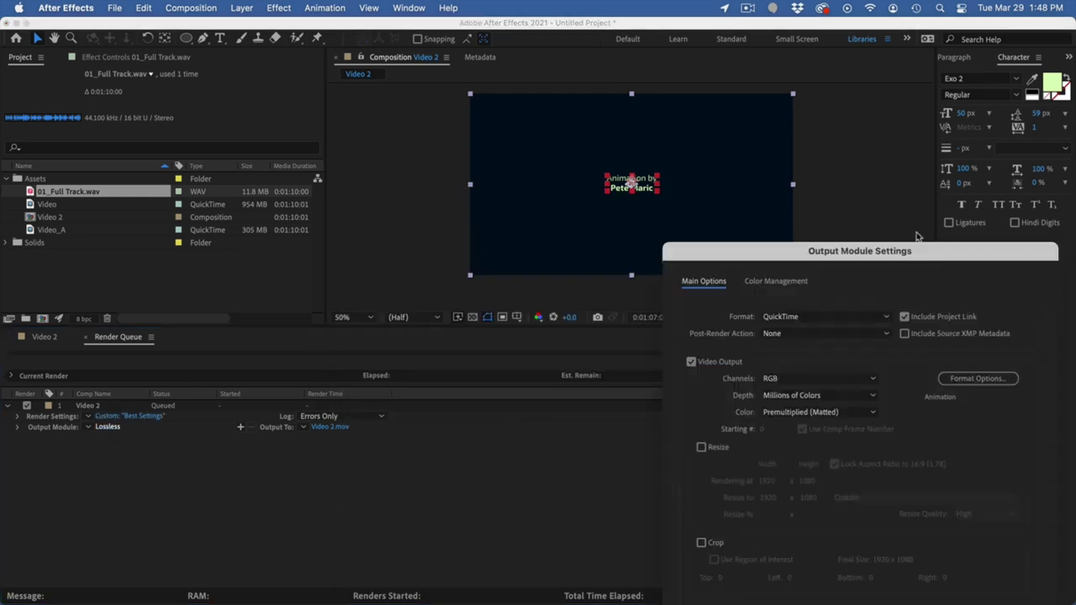
pyautogui.moveTo(910, 252); pyautogui.dragTo(535, 154)
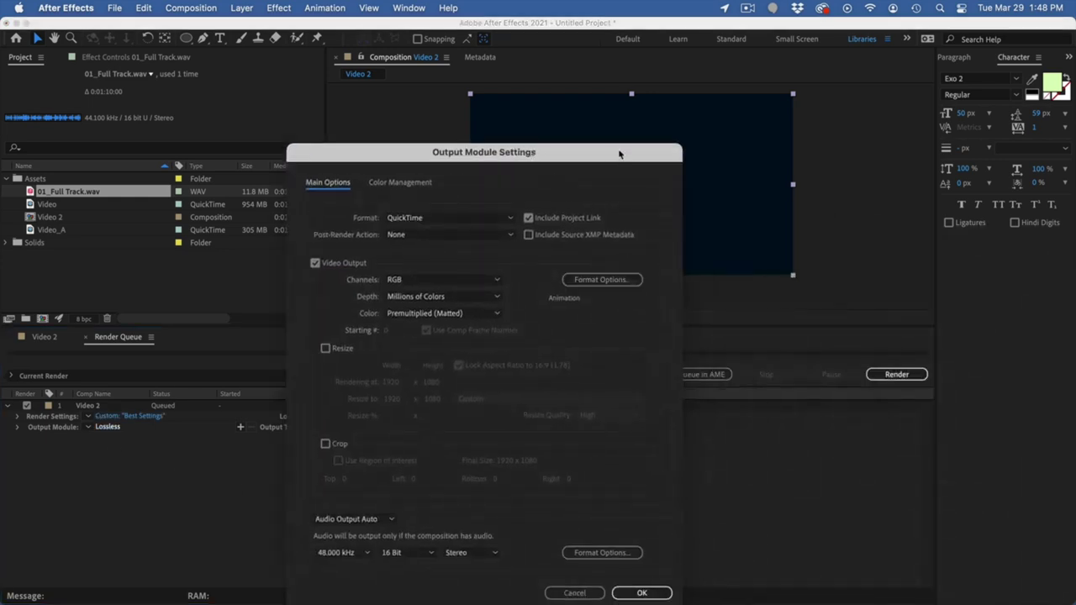
pyautogui.moveTo(618, 154); pyautogui.dragTo(625, 100)
pyautogui.click(622, 225)
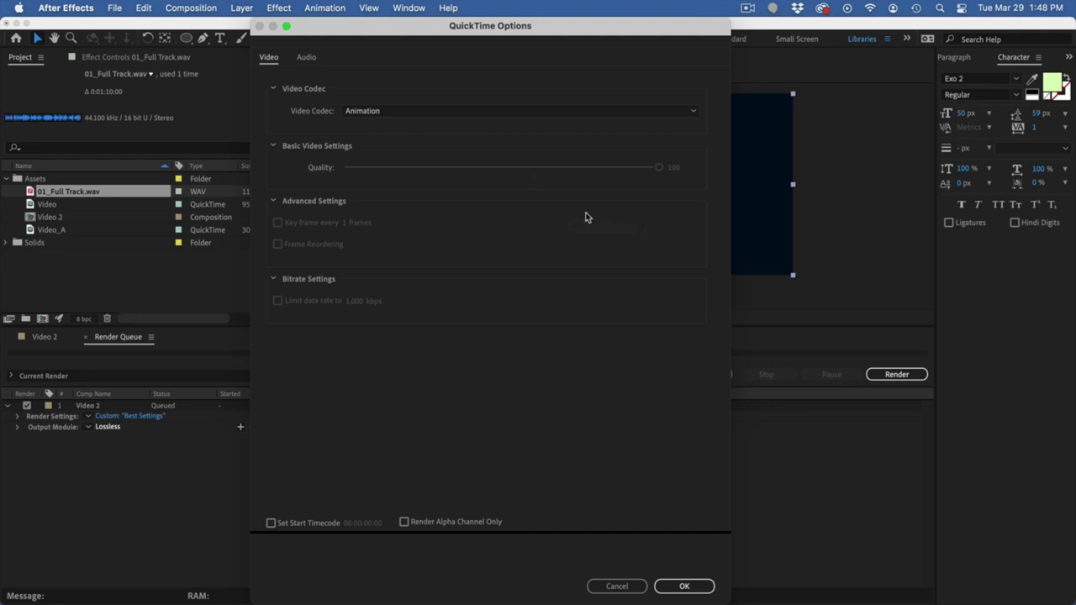
pyautogui.click(471, 110)
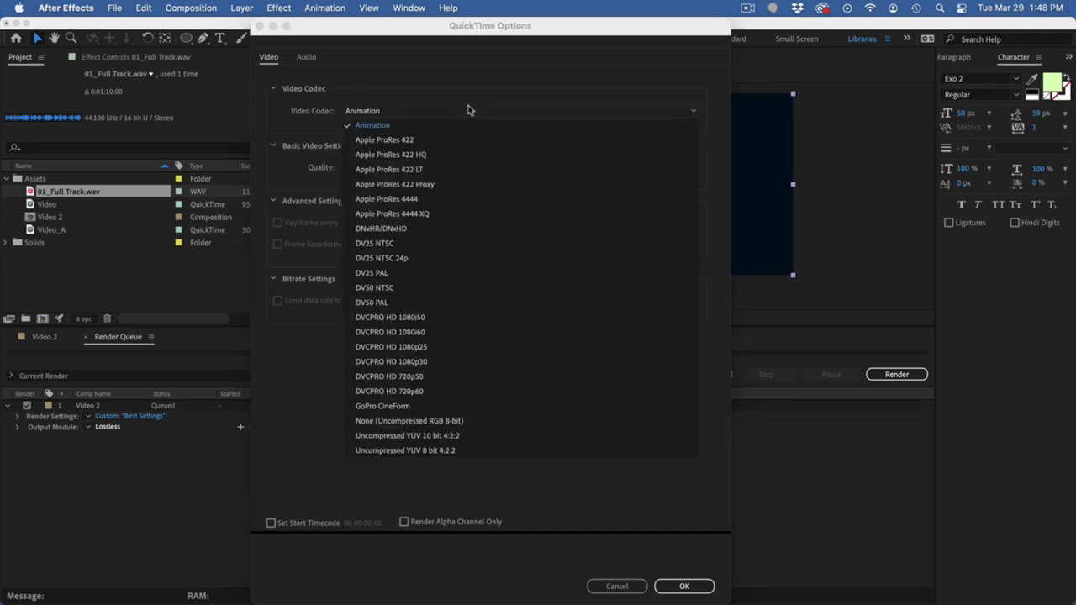
pyautogui.click(443, 143)
pyautogui.click(684, 585)
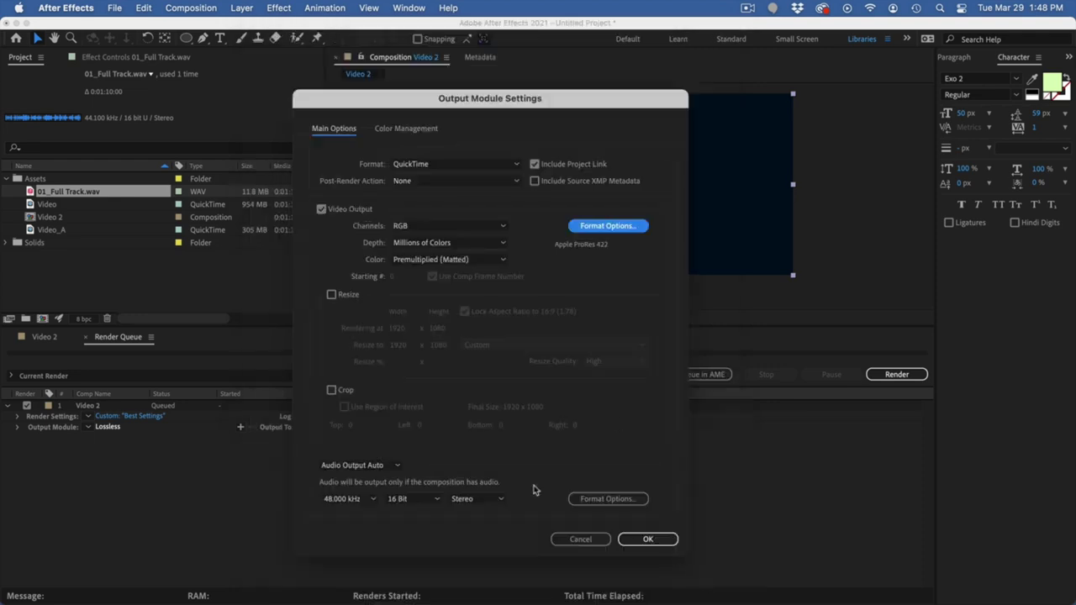
pyautogui.click(598, 499)
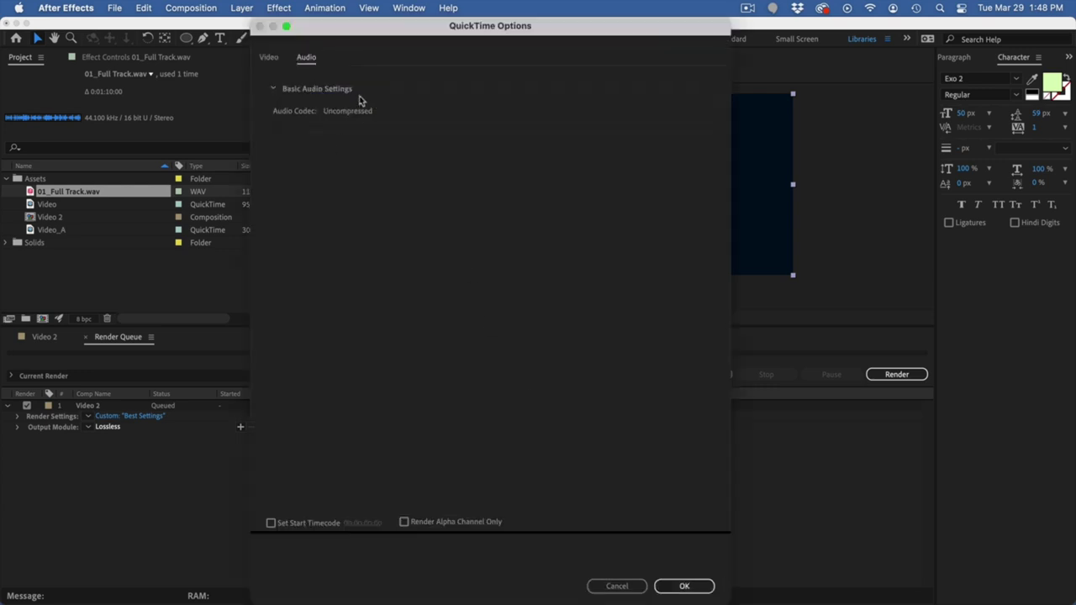
pyautogui.click(684, 586)
pyautogui.click(661, 544)
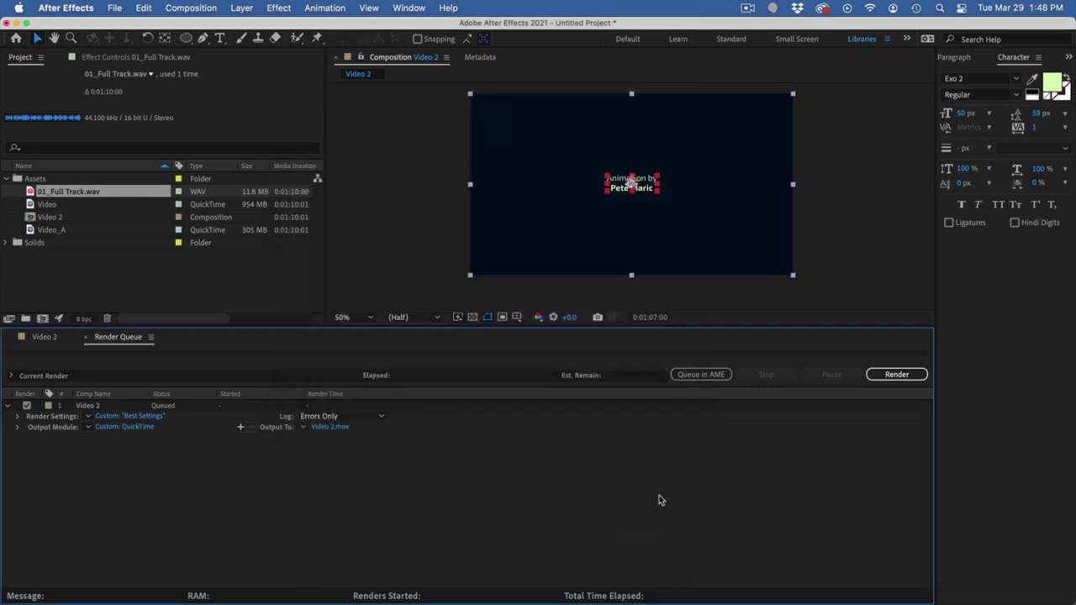
# - Set the output movie's location to the Desktop, name it with the author's name followed by "_Music Video", and start the render
pyautogui.click(336, 429)
pyautogui.click(304, 125)
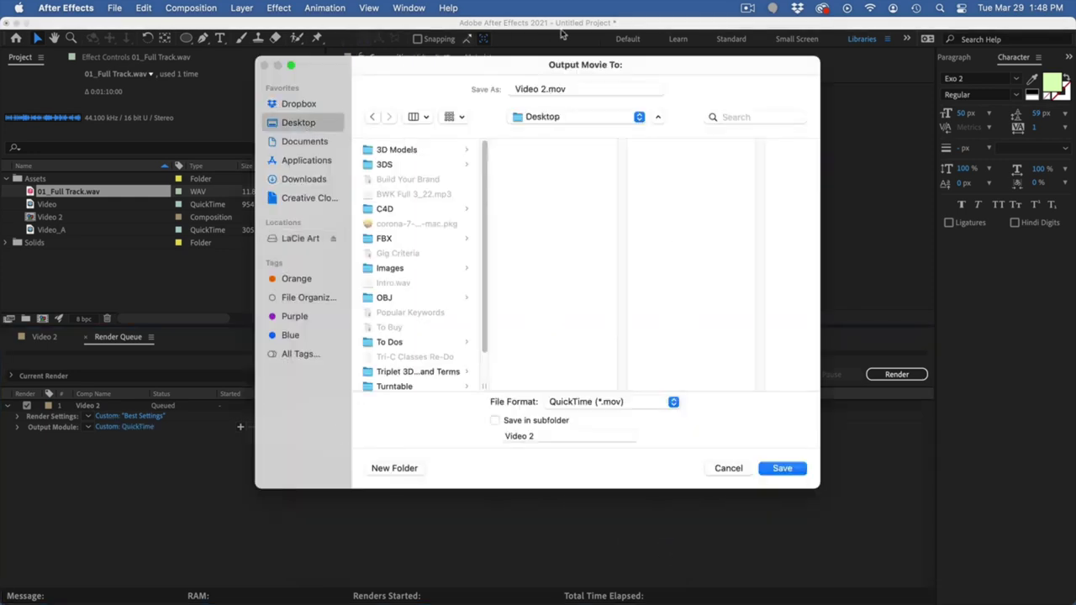
pyautogui.click(544, 90)
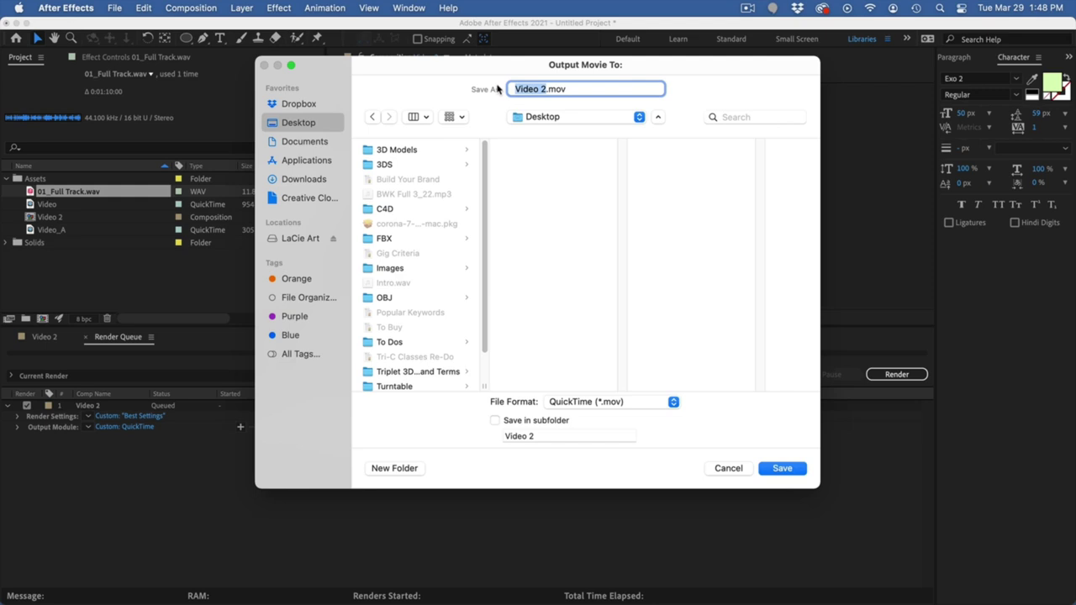
pyautogui.click(515, 90)
pyautogui.write('PMario')
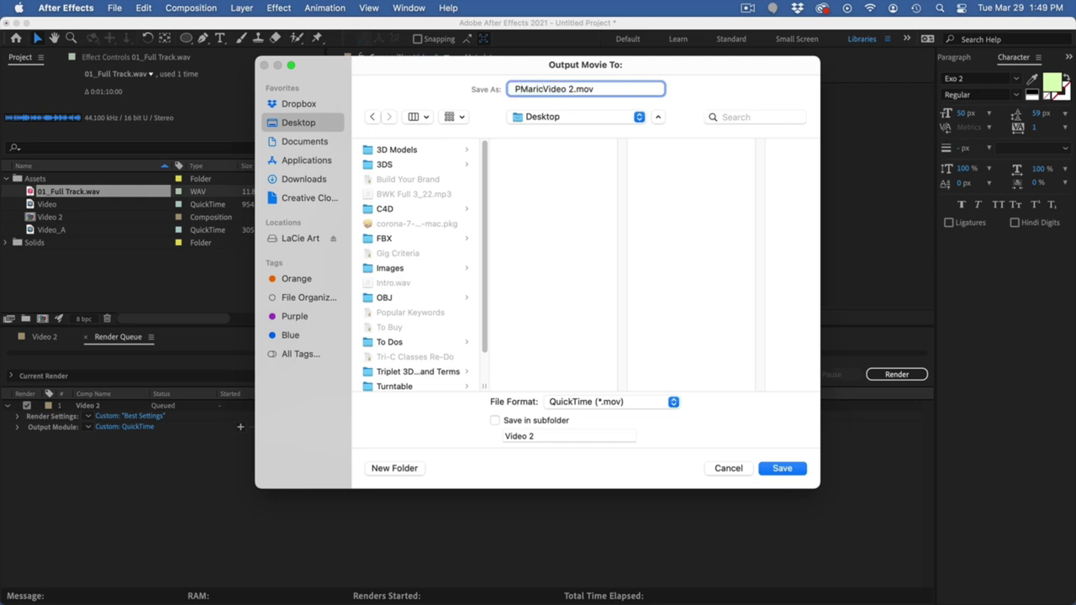
pyautogui.write('_')
pyautogui.click(575, 91)
pyautogui.press('BackSpace')
pyautogui.press('BackSpace')
pyautogui.write('Music')
pyautogui.click(779, 468)
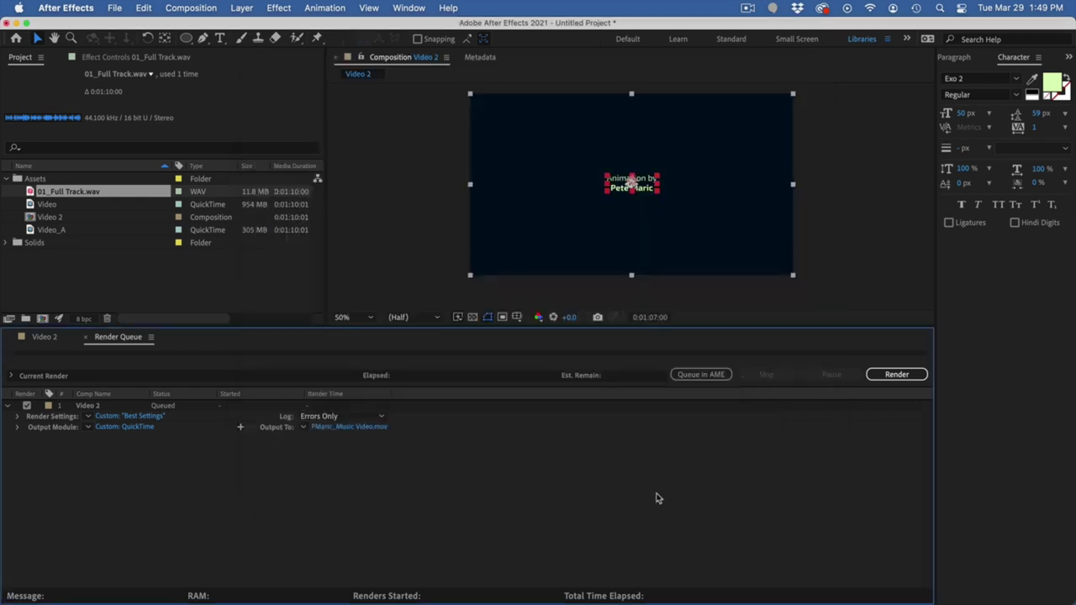
pyautogui.click(897, 375)
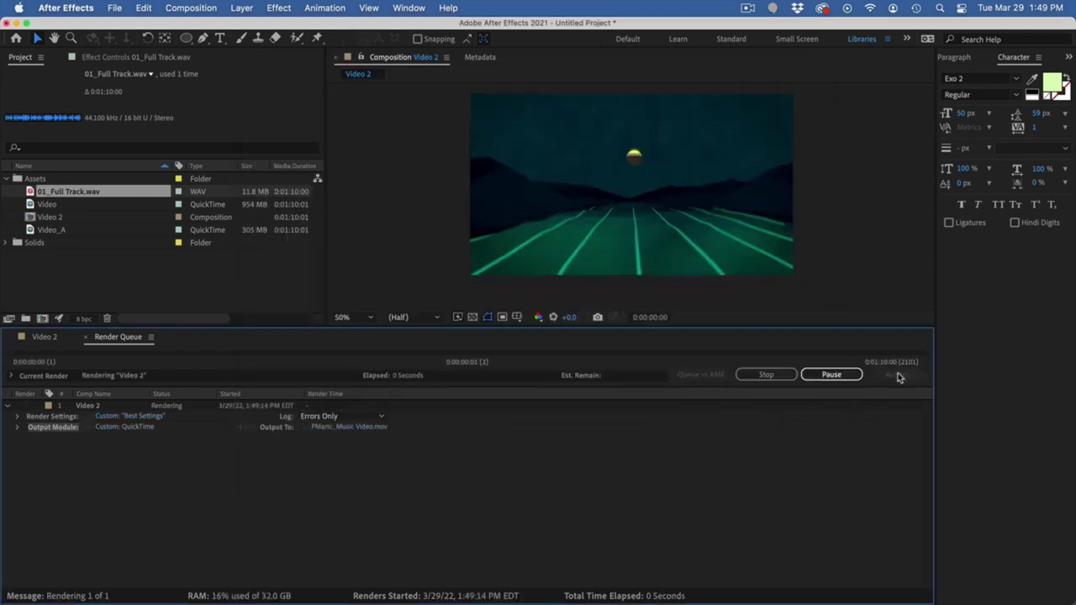